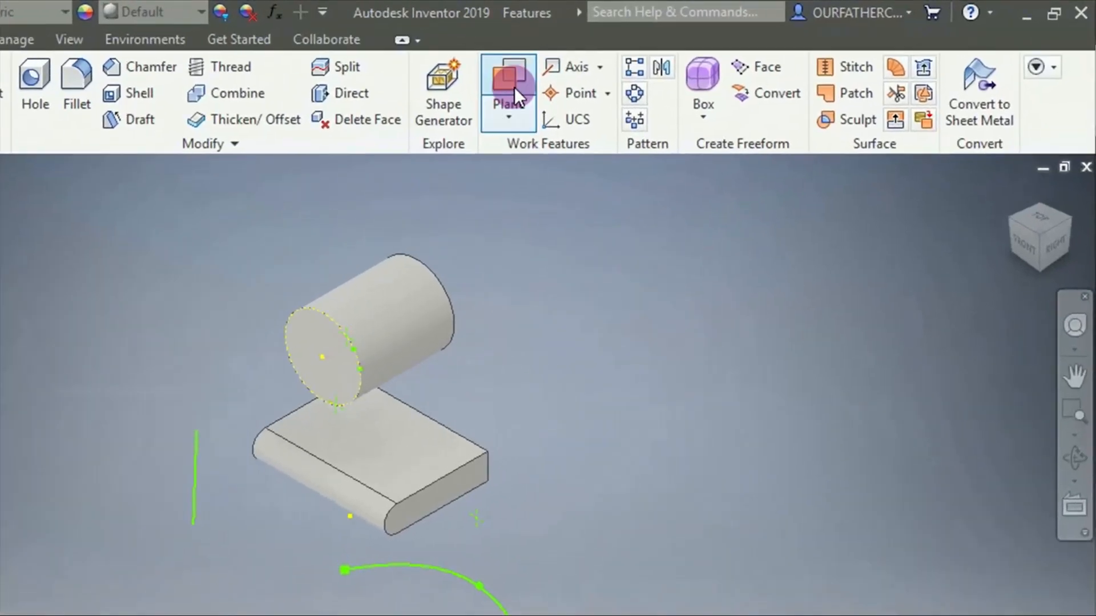
Examine the default origin planes by highlighting the XY plane in the model
left_click(633, 88)
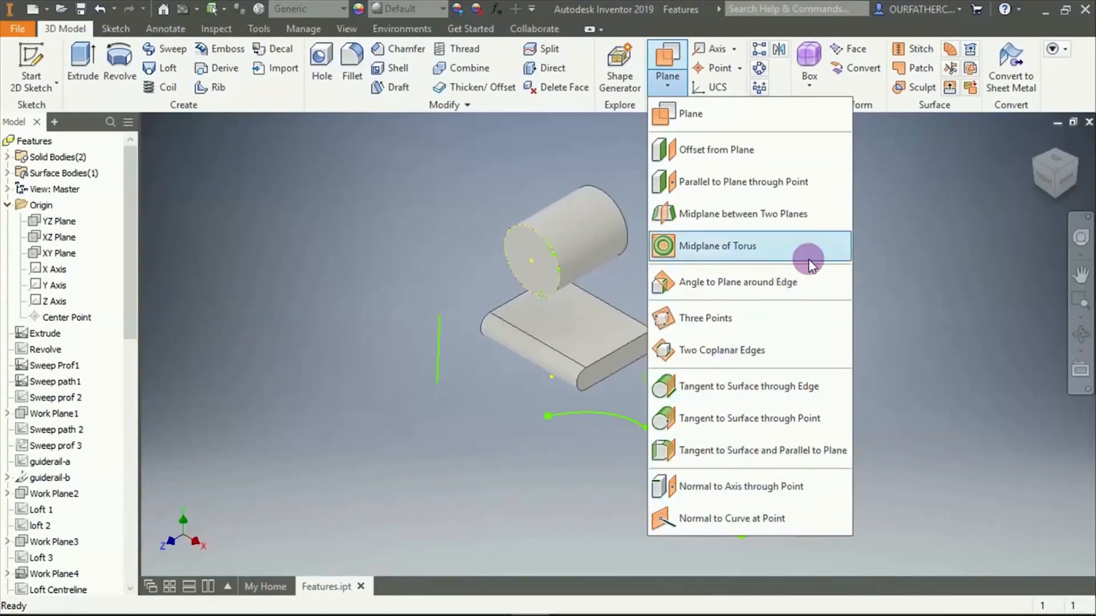
left_click(133, 258)
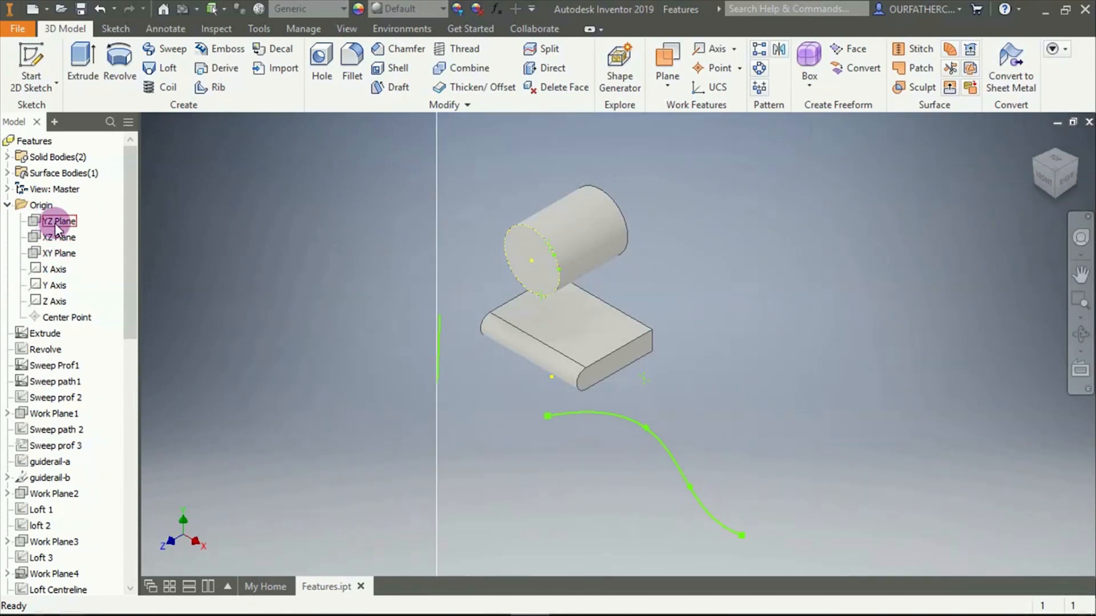
left_click(56, 253)
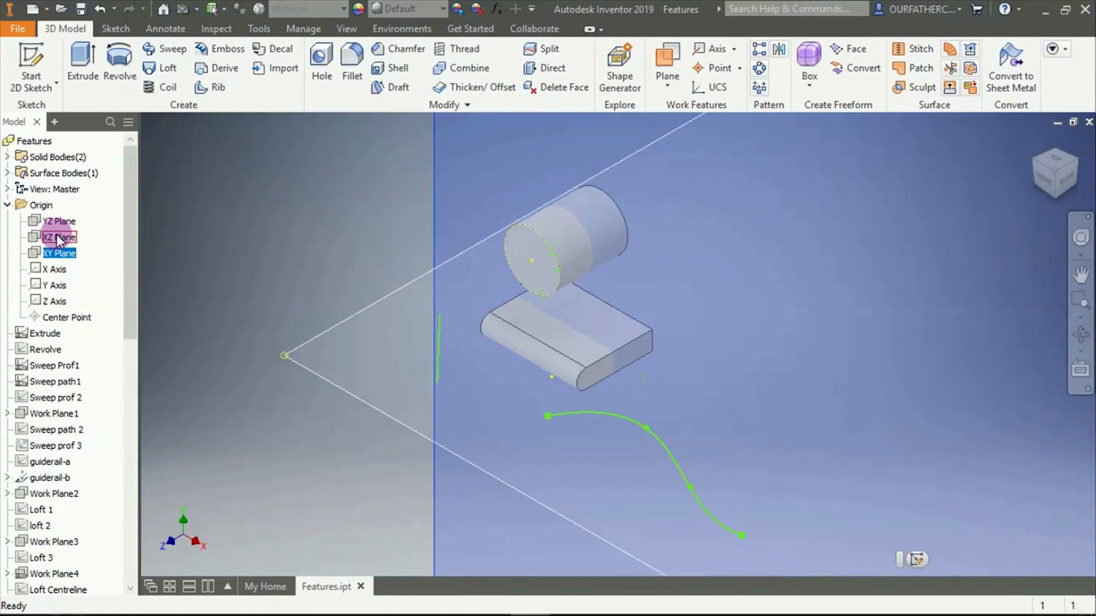
left_click(68, 254)
left_click(188, 250)
left_click(66, 254)
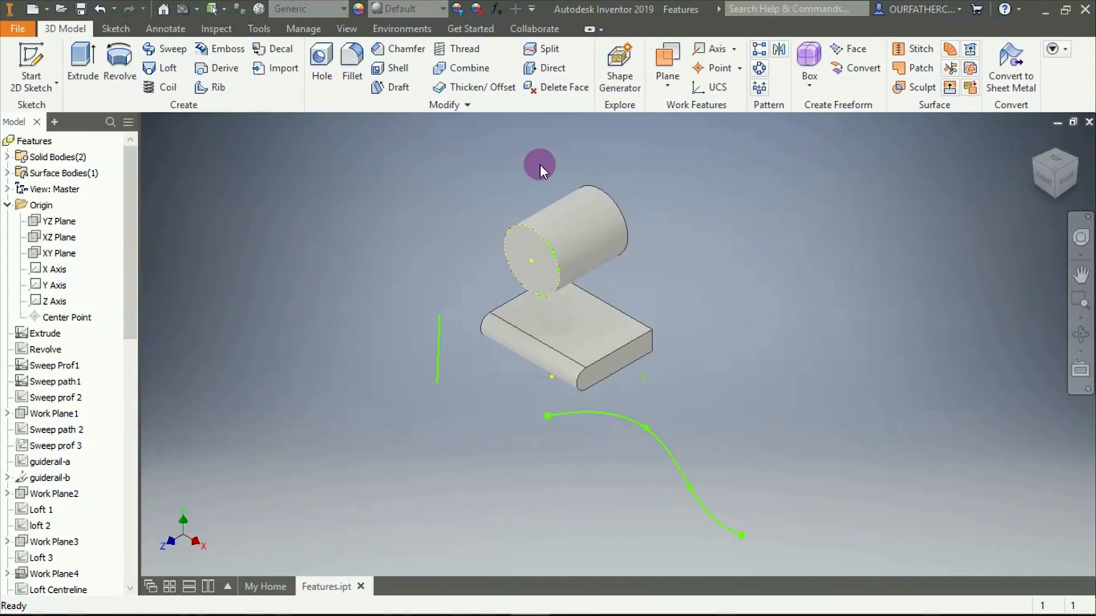
Start an offset work plane from the block's flat round-cornered end face, trying 20 mm before setting the distance to 50 mm
left_click(668, 85)
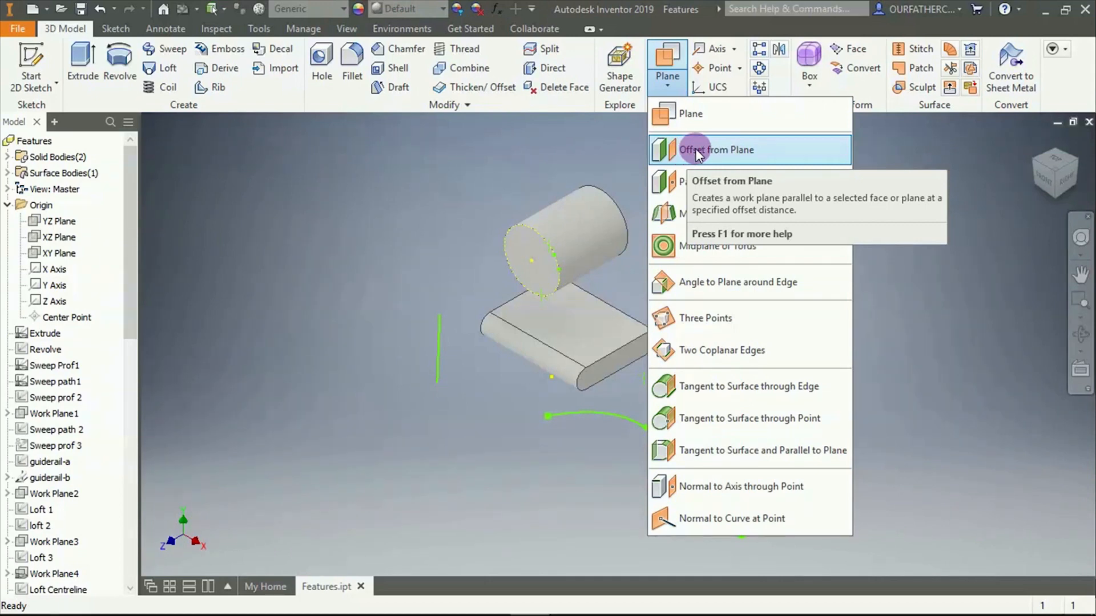
left_click(695, 150)
scroll(631, 346, "up", 3)
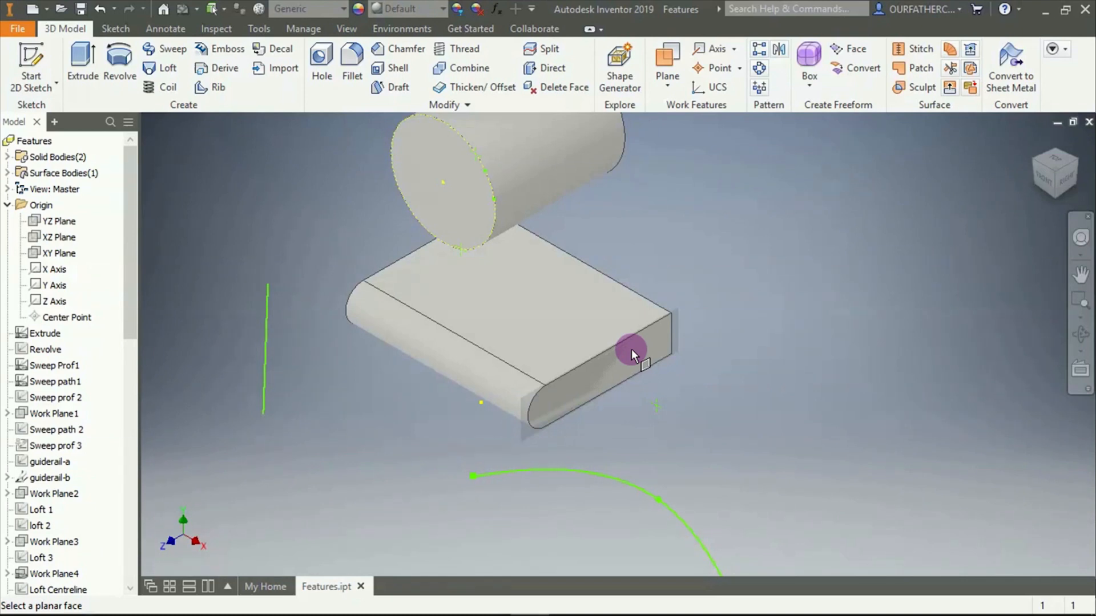
left_click(631, 349)
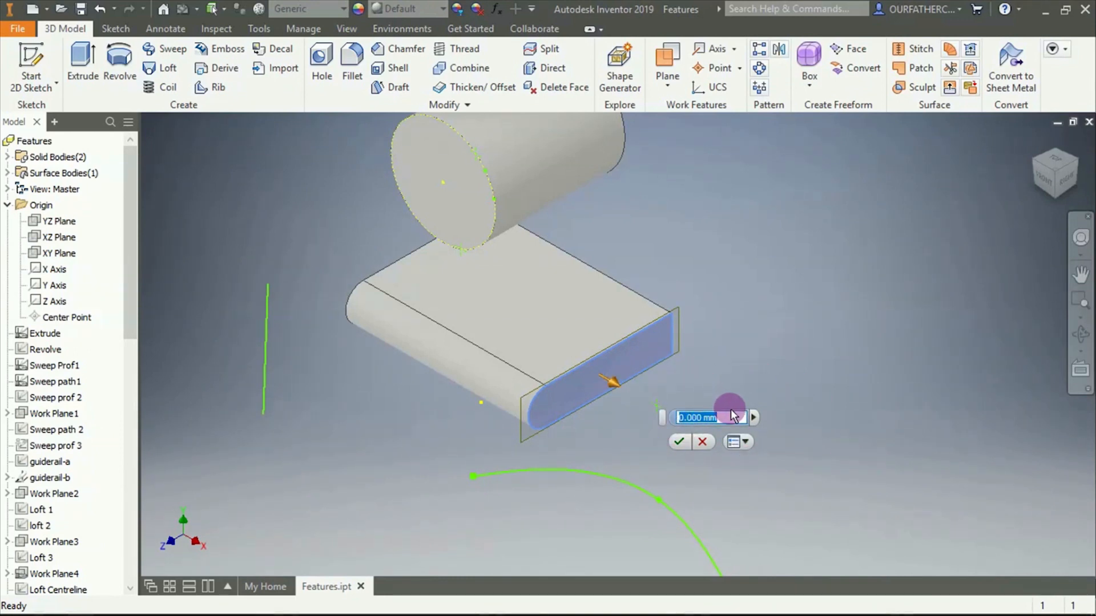
type("2")
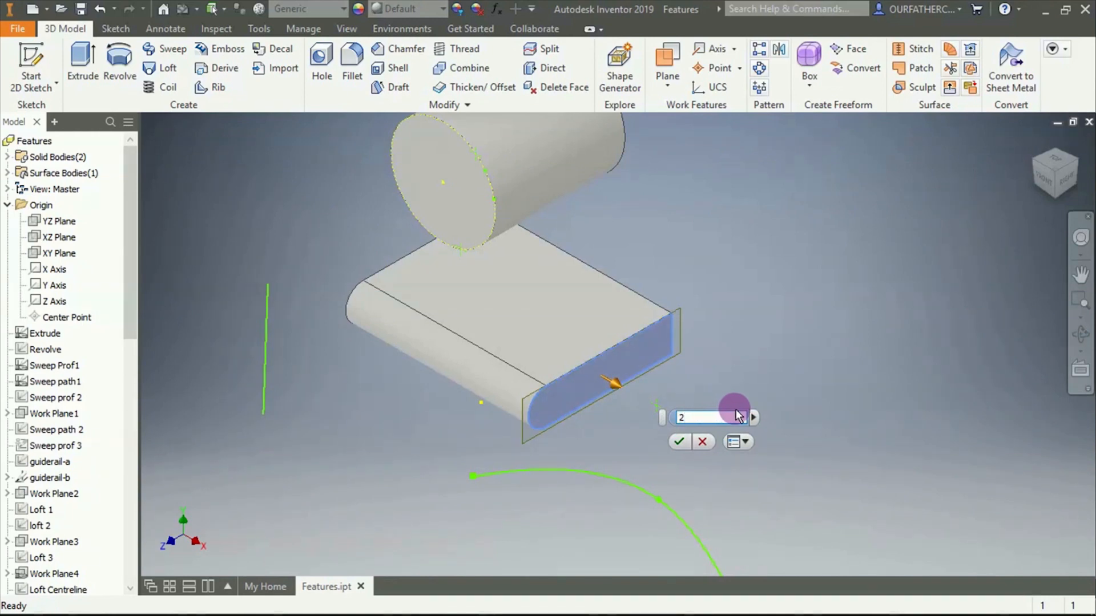
type("0")
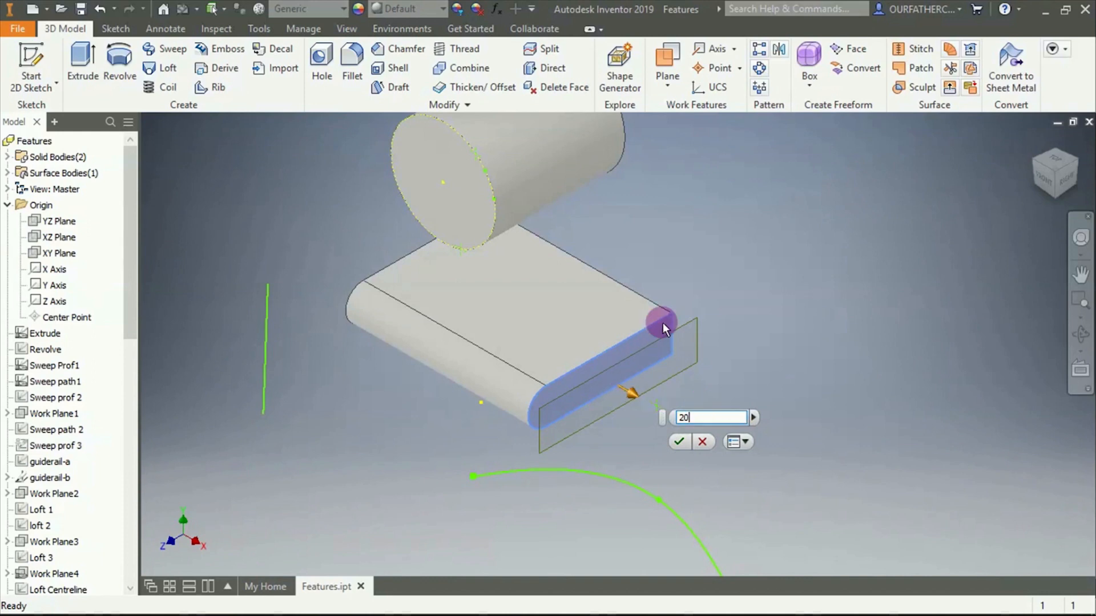
scroll(665, 325, "down", 3)
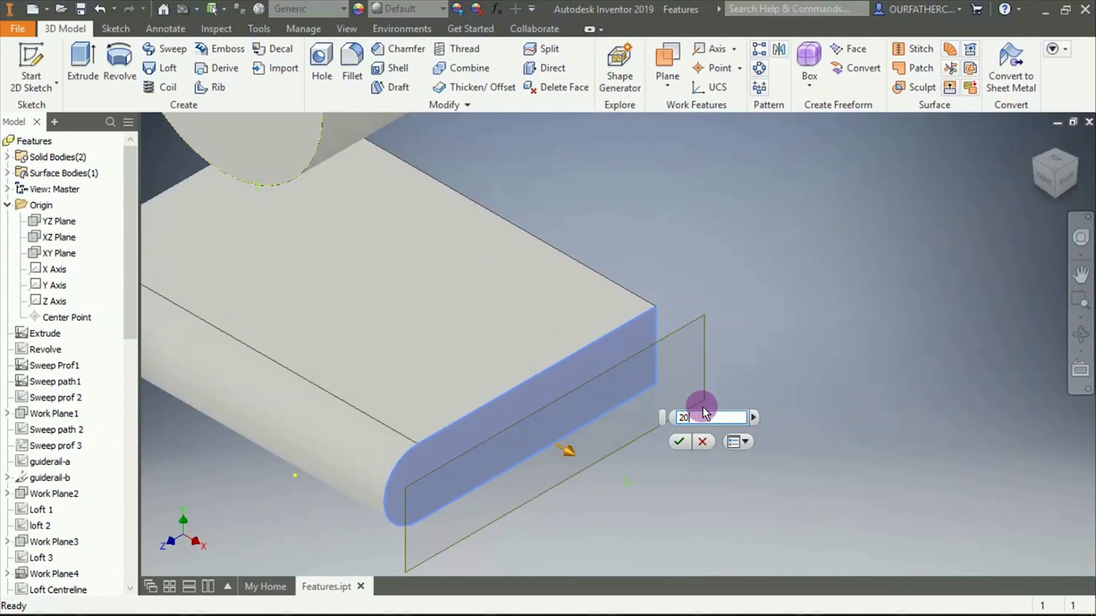
left_click(685, 418)
type("50")
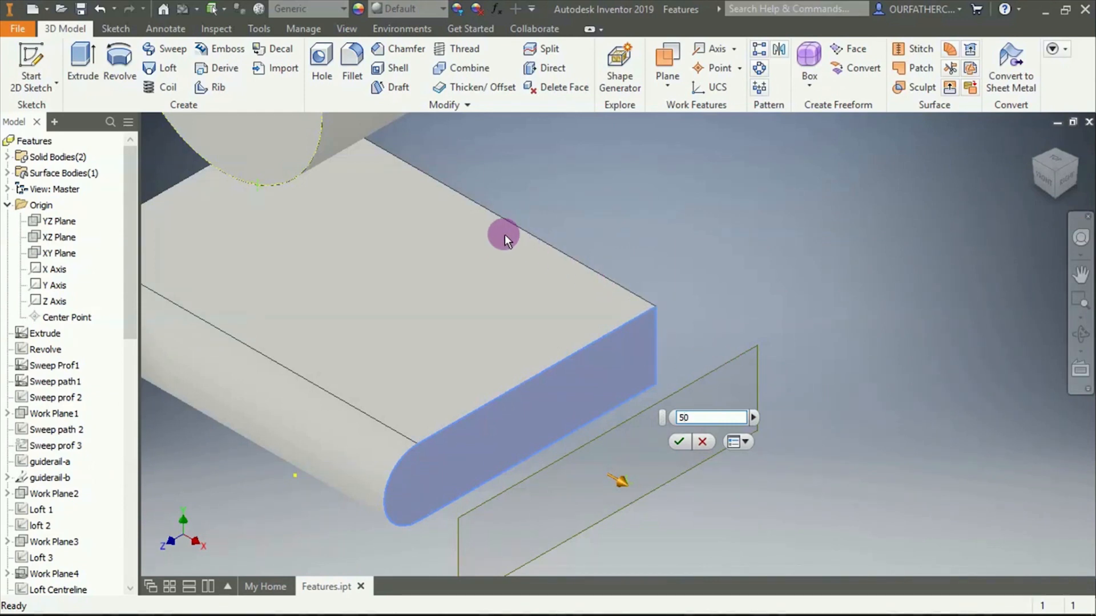
Try reversing the work plane's offset to -50 mm and shifting it to about -31.5 mm inside the block
left_click(679, 414)
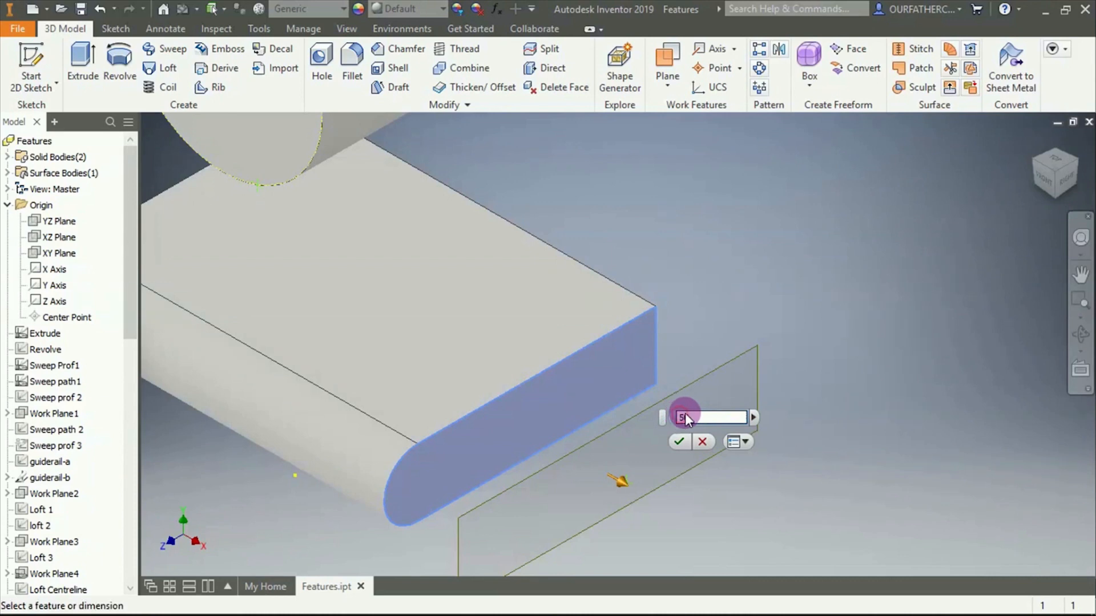
type("-")
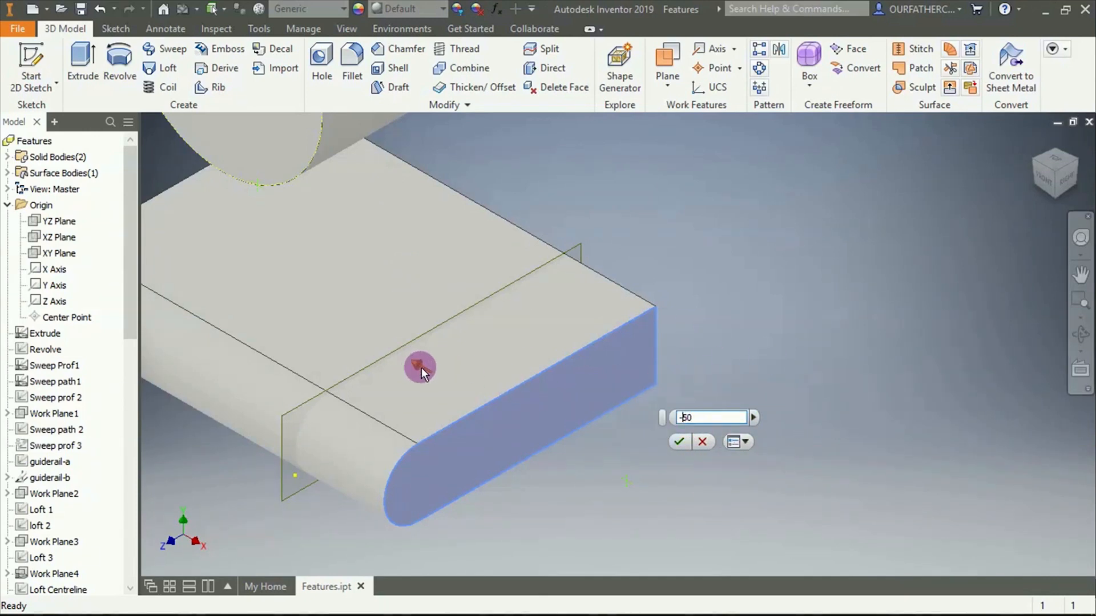
left_click_drag(418, 365, 392, 319)
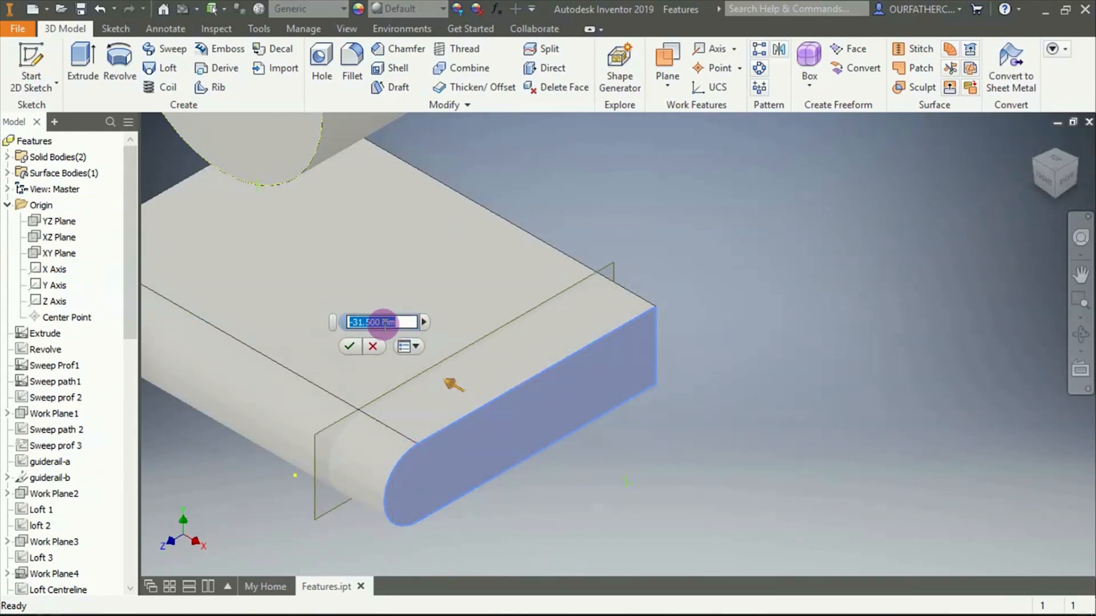
Set the work plane's offset to 50 mm outward from the block's end face and create it
type("50")
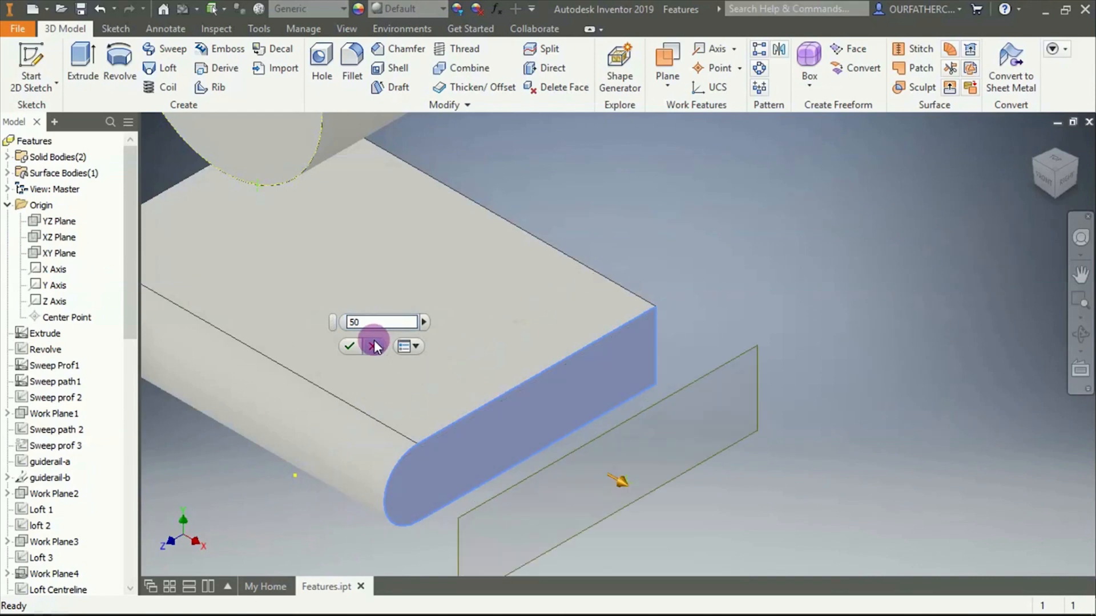
left_click(349, 346)
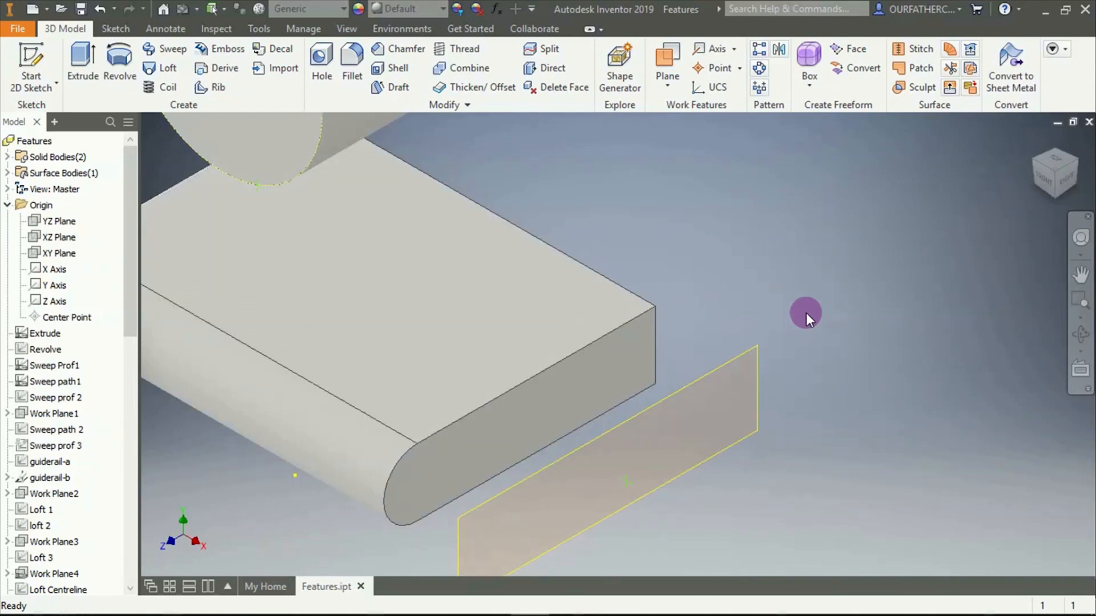
scroll(743, 419, "down", 2)
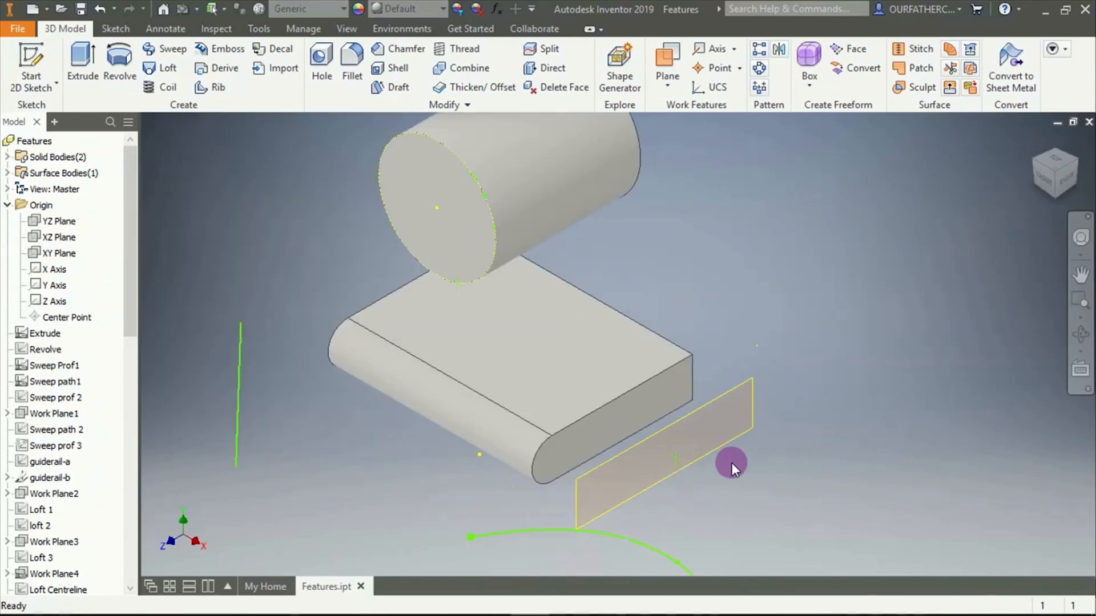
Sketch a small circle near the middle of the work plane beyond the block's end face and finish the sketch
scroll(732, 463, "up", 2)
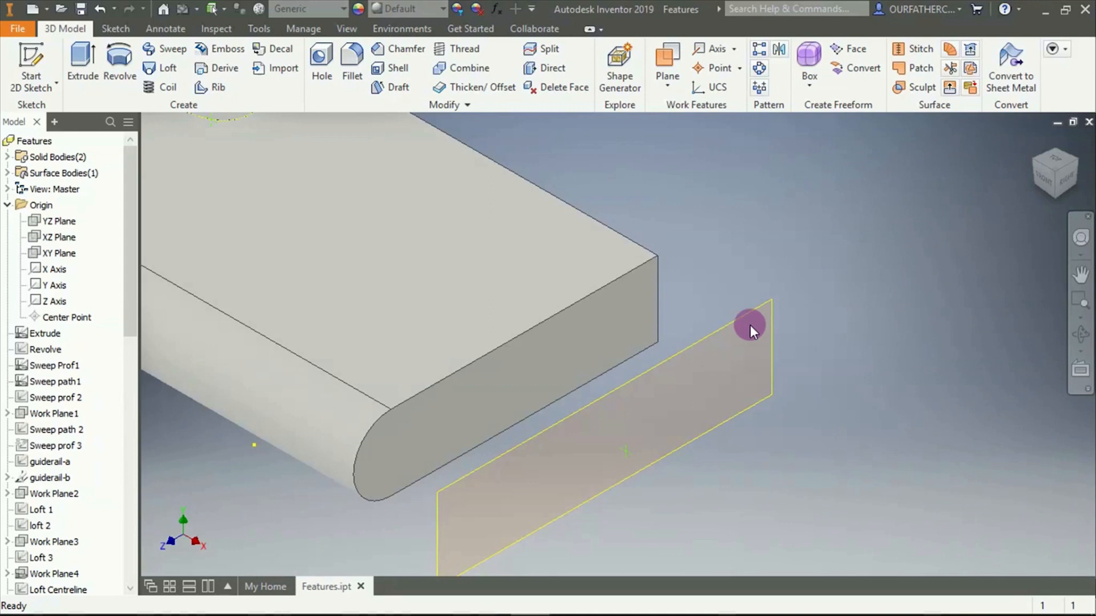
right_click(750, 324)
left_click(756, 369)
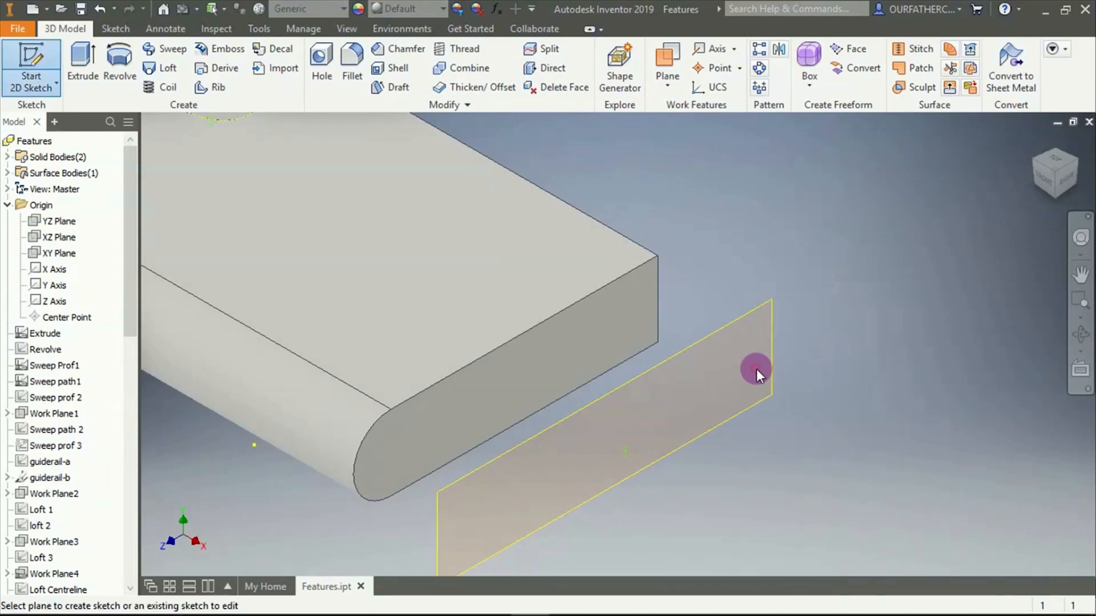
left_click(762, 305)
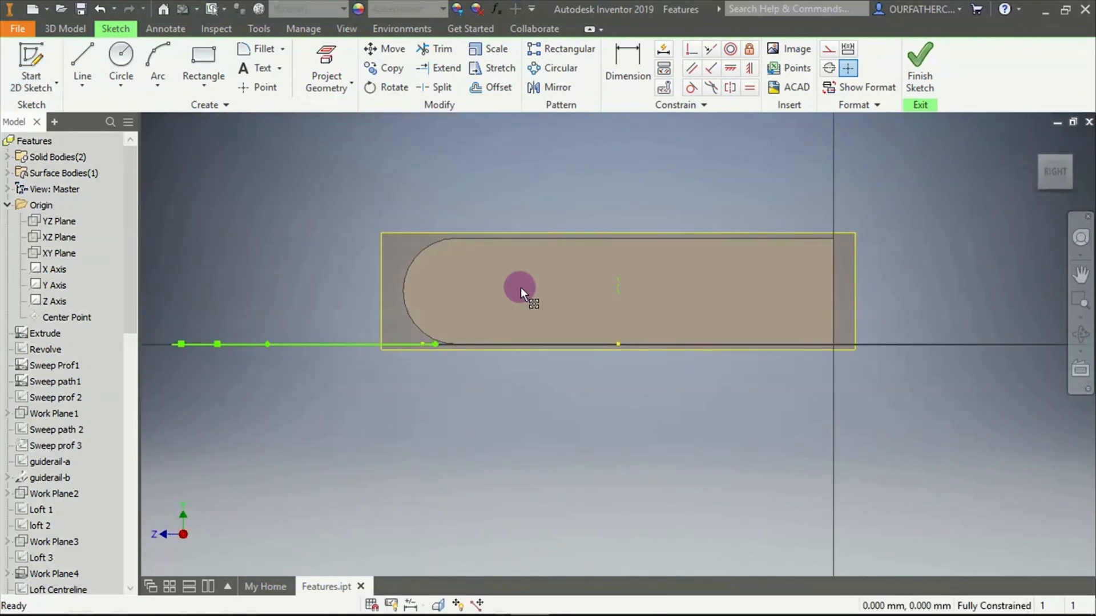
left_click(121, 56)
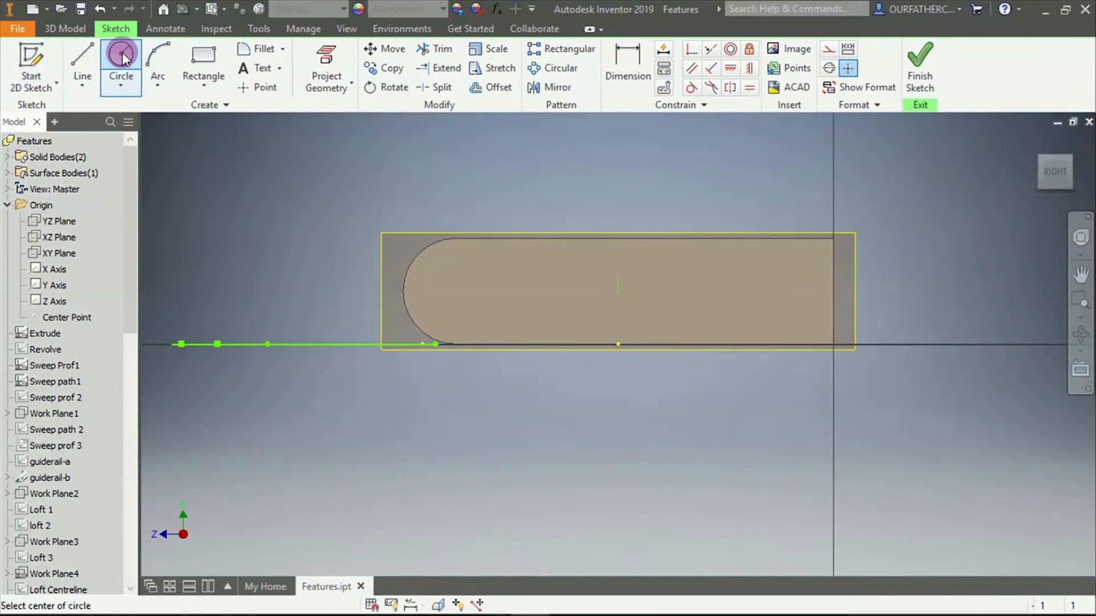
left_click(600, 290)
left_click(598, 269)
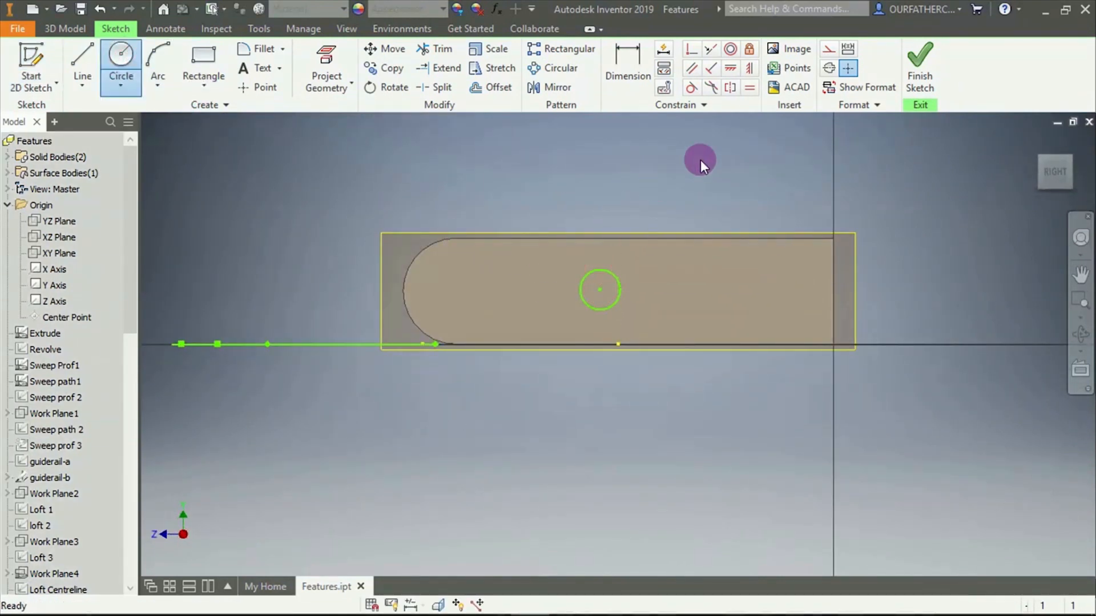
left_click(918, 77)
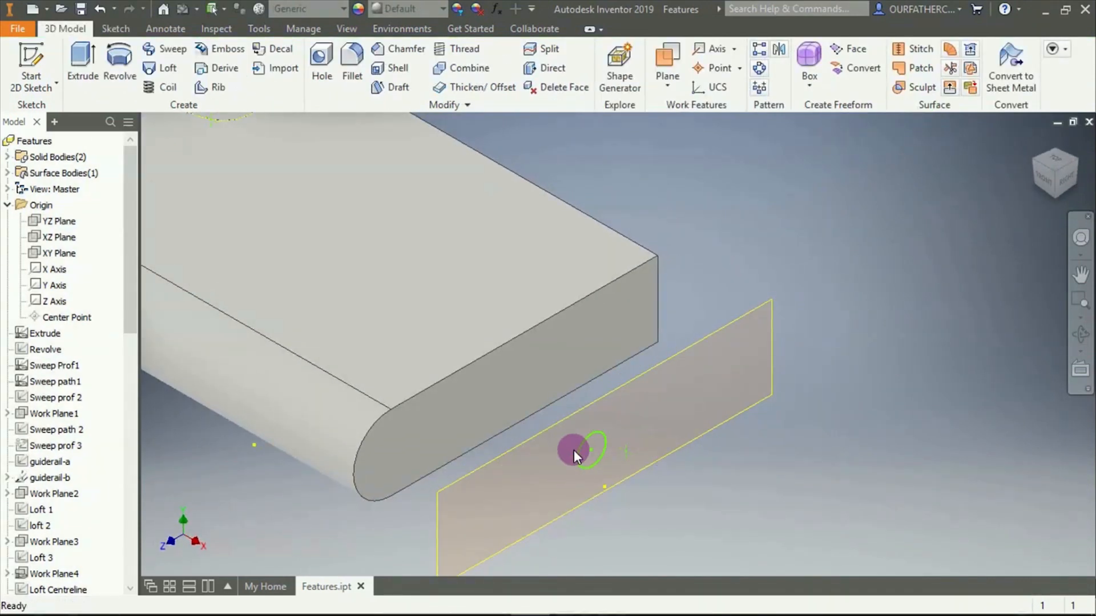
Create a work plane offset 50 mm above the block's top face
scroll(571, 471, "up", 3)
scroll(617, 452, "down", 5)
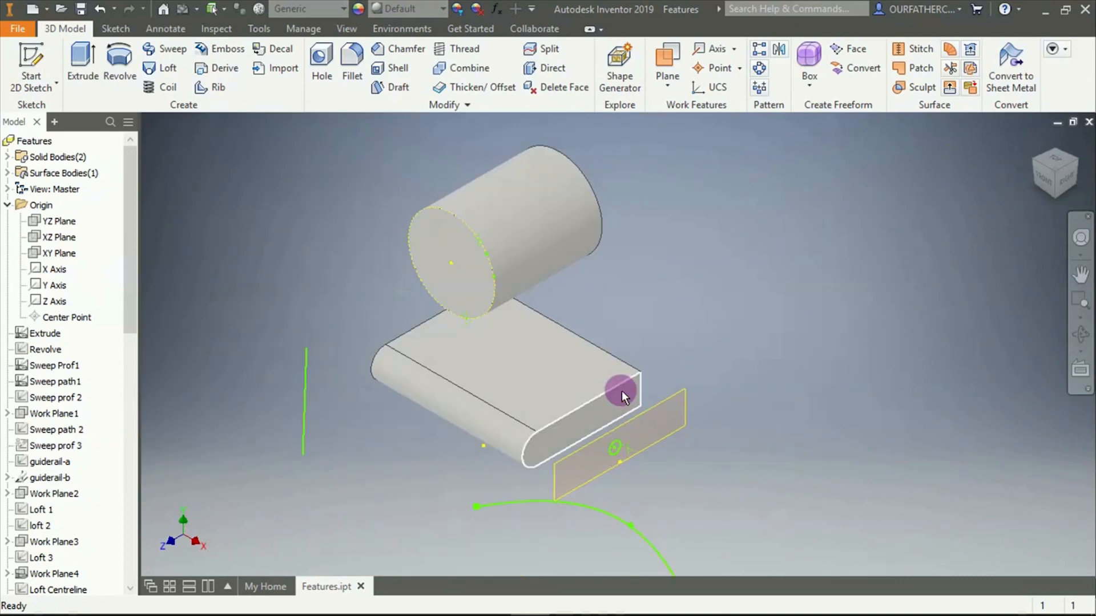
left_click(670, 79)
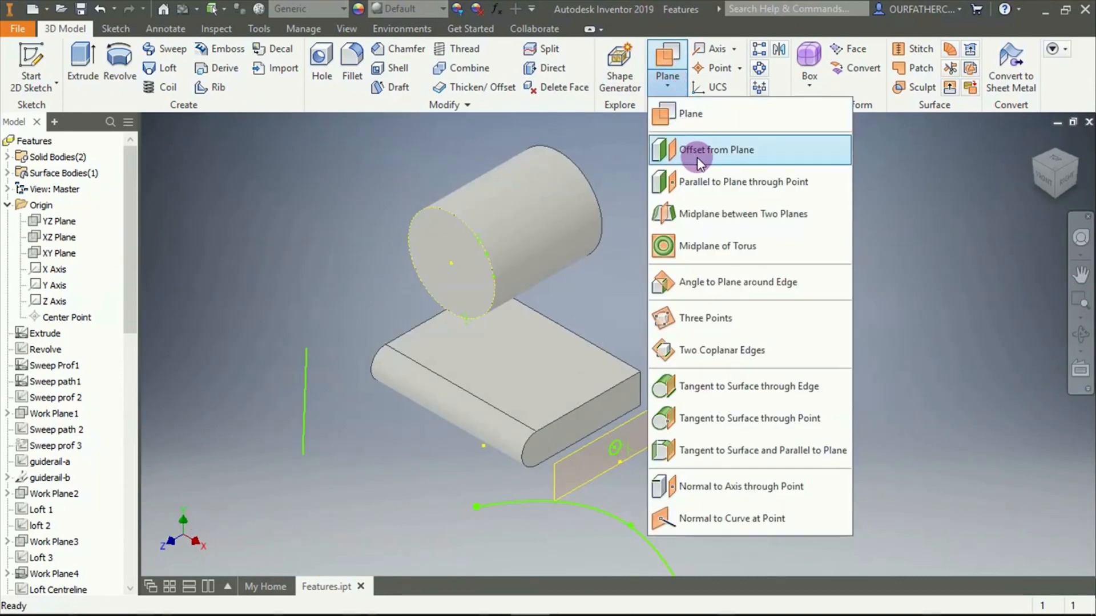
left_click(698, 156)
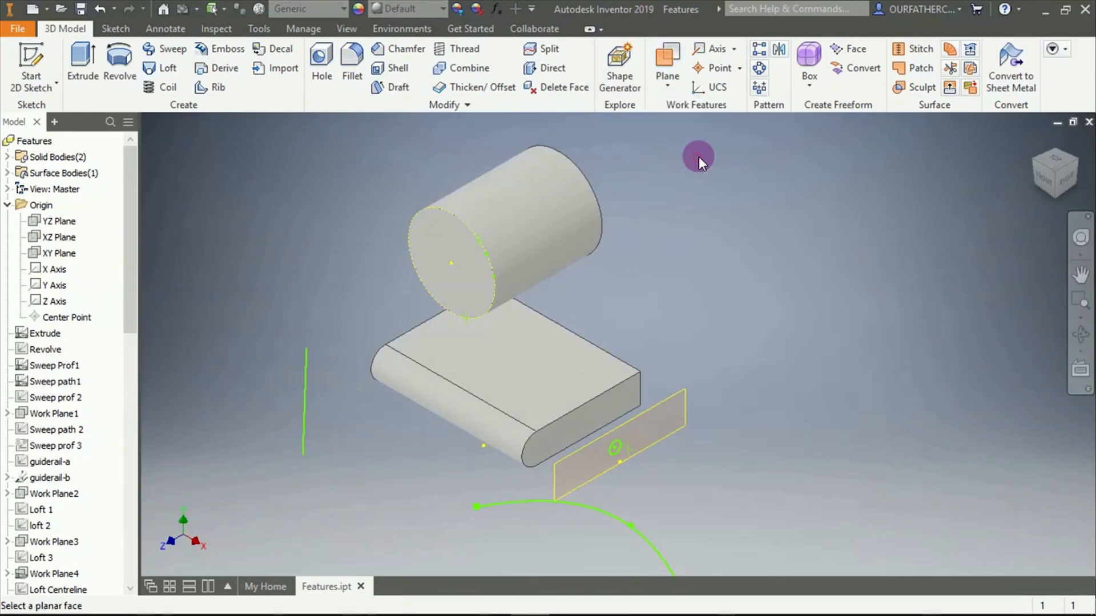
left_click(598, 361)
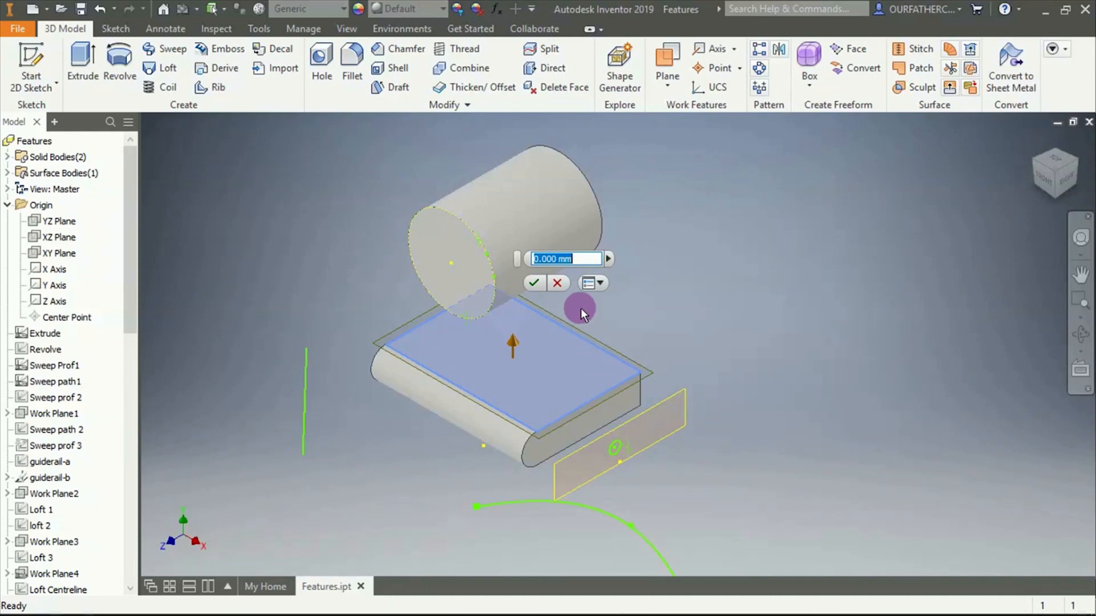
type("50")
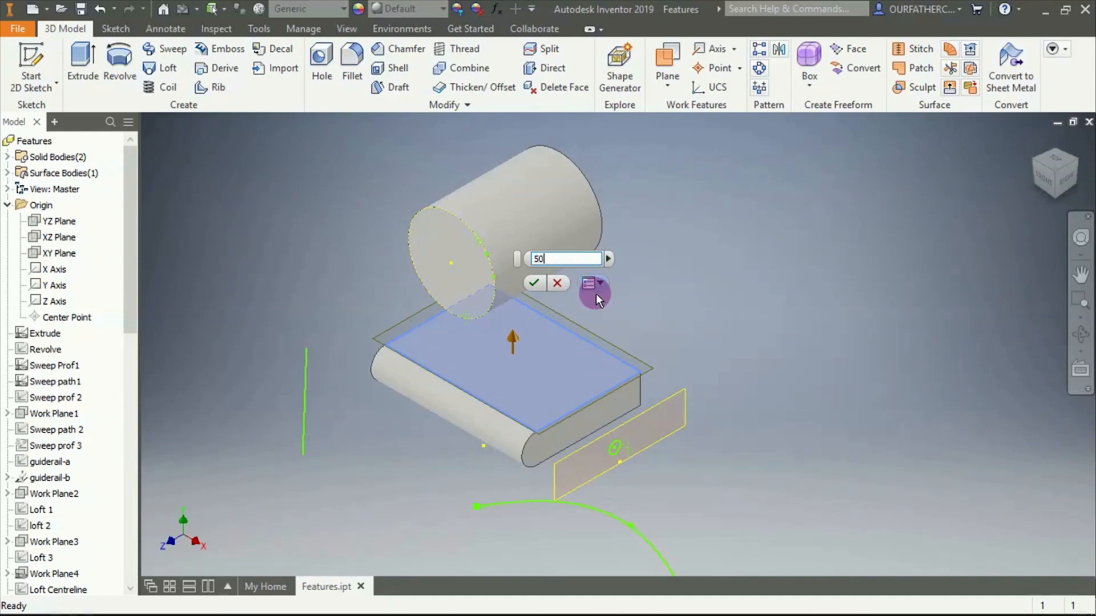
left_click(535, 284)
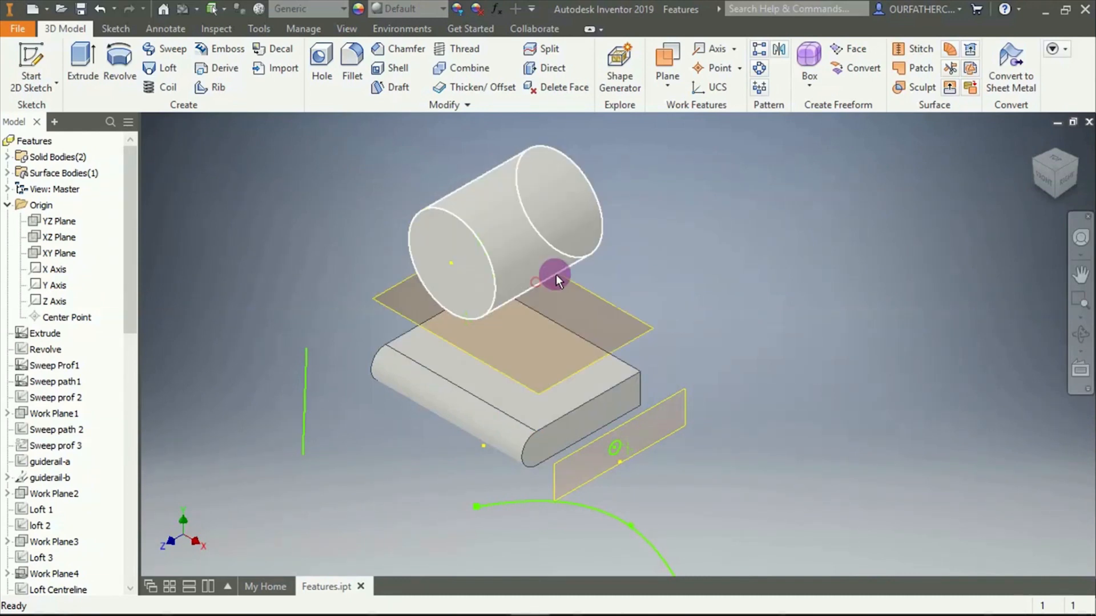
Create a work plane offset 50 mm outward from the cylinder's front circular face
left_click(668, 82)
left_click(684, 146)
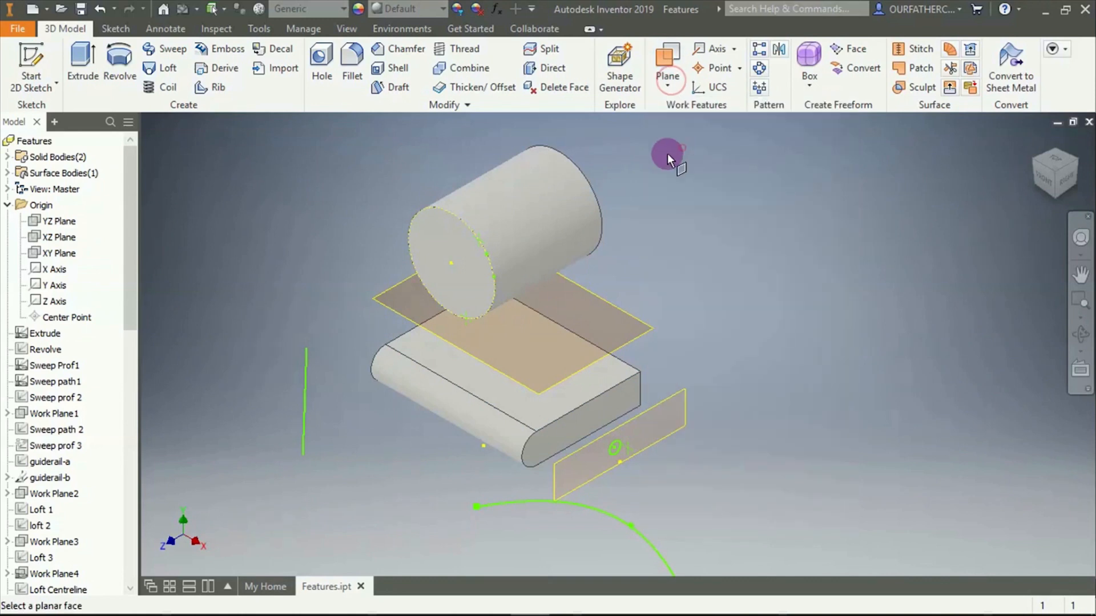
left_click(452, 236)
type("50")
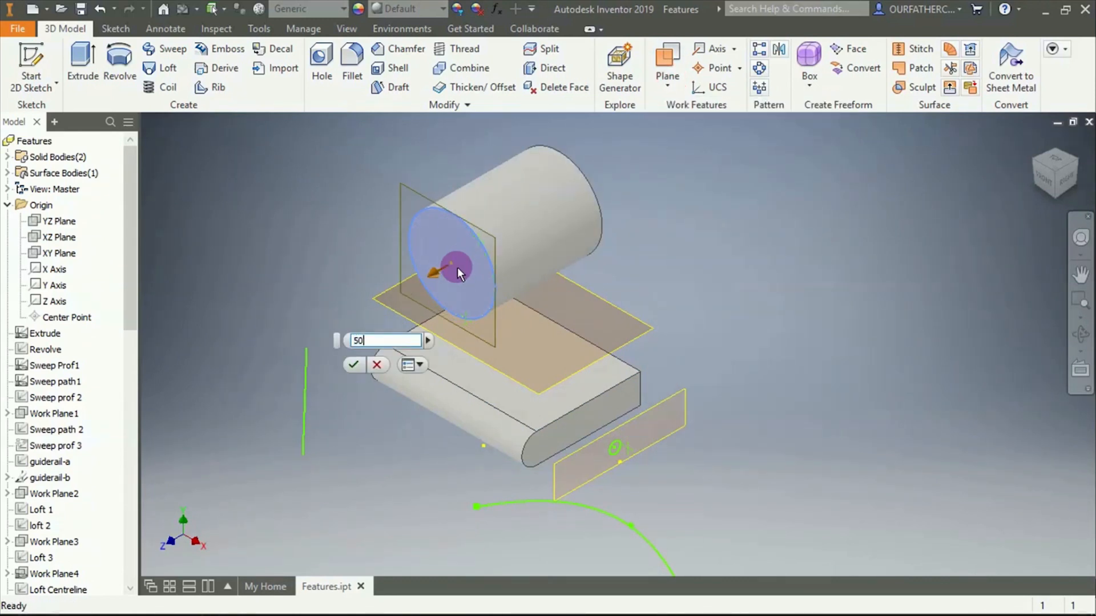
left_click(355, 366)
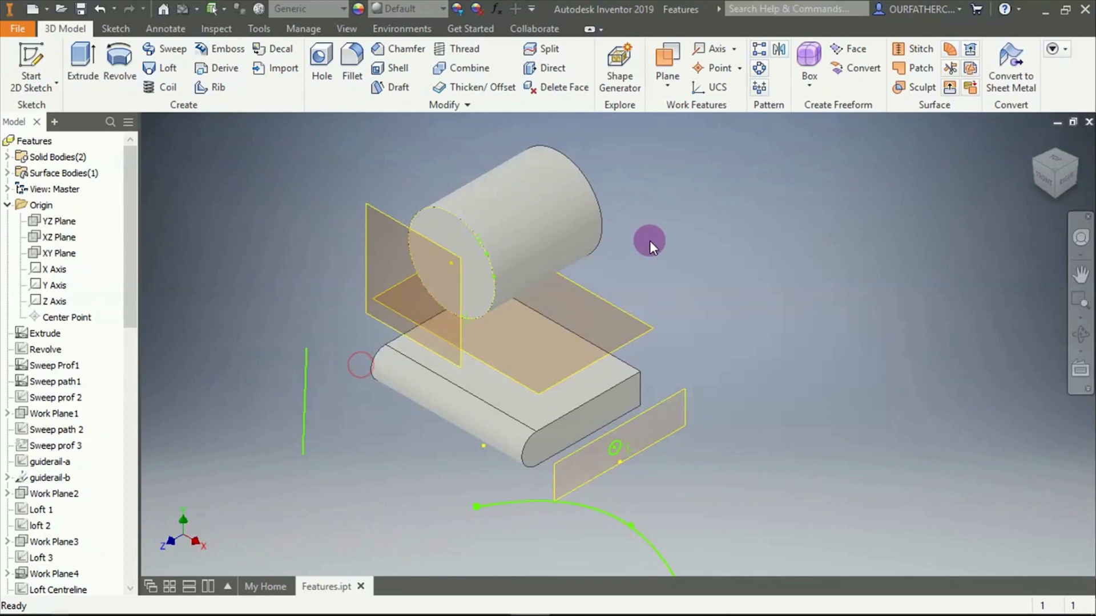
Create a work plane offset 50 mm outward from the existing work plane beyond the block's end face
left_click(655, 84)
left_click(675, 154)
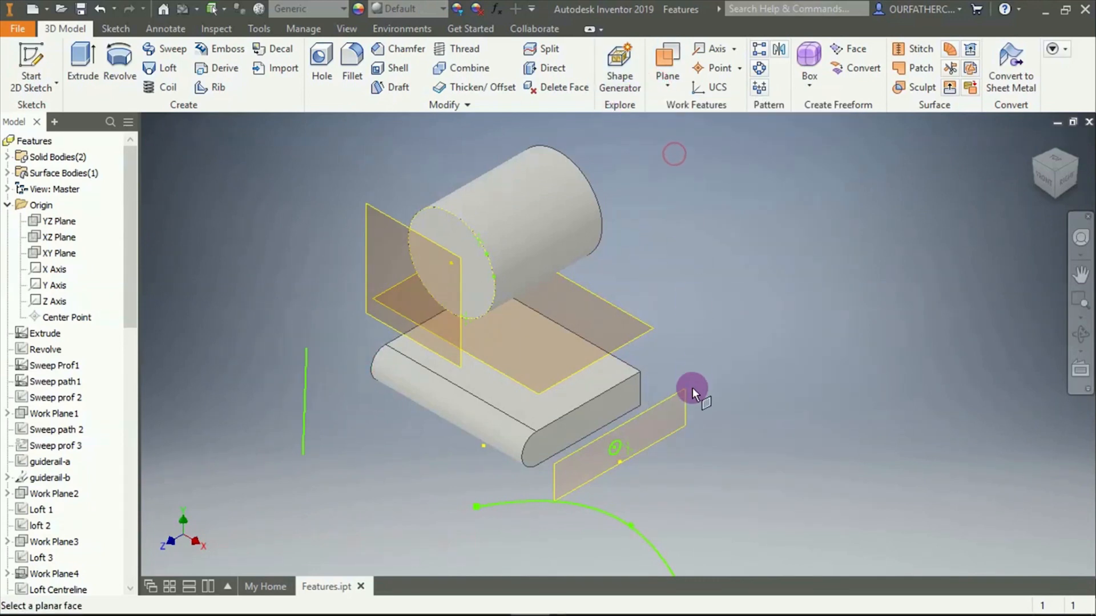
left_click(681, 395)
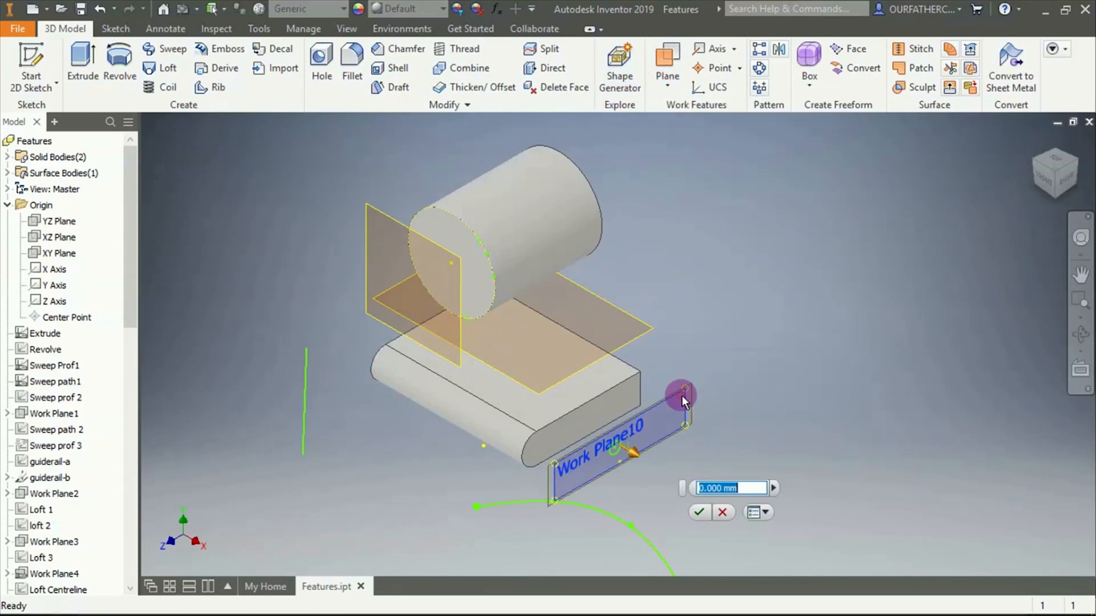
type("50")
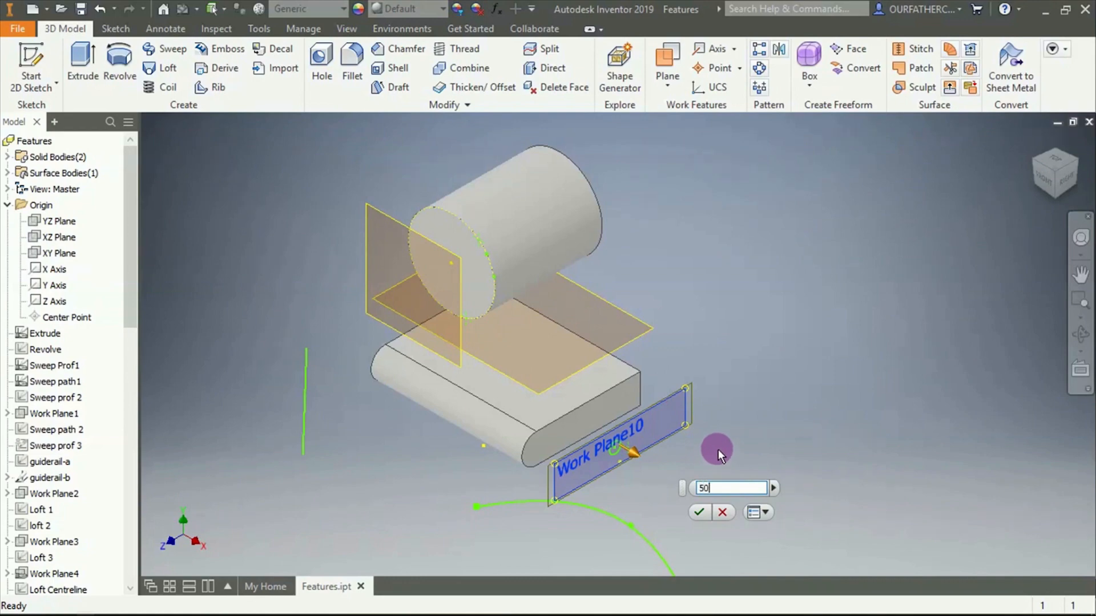
left_click(700, 513)
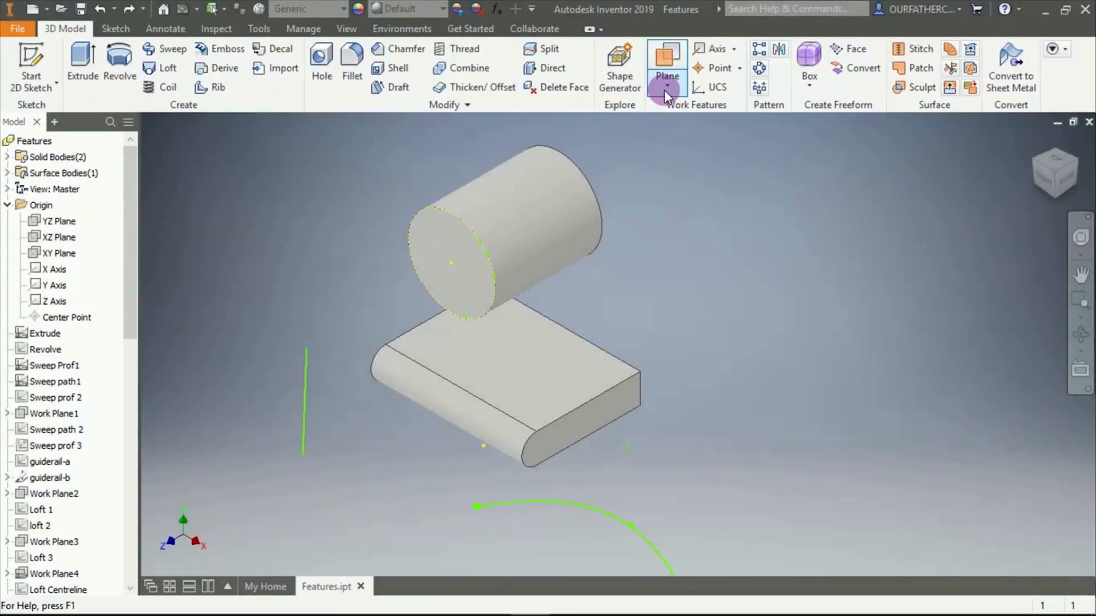
Create a work plane parallel to the block's end face through the sketch point just beyond that face
left_click(667, 86)
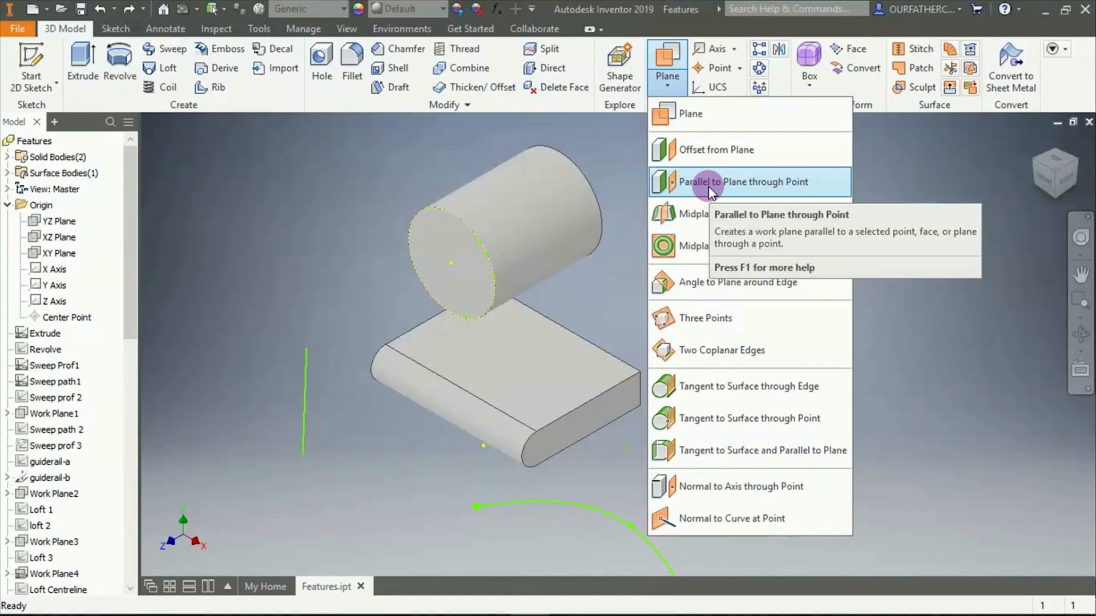
left_click(708, 186)
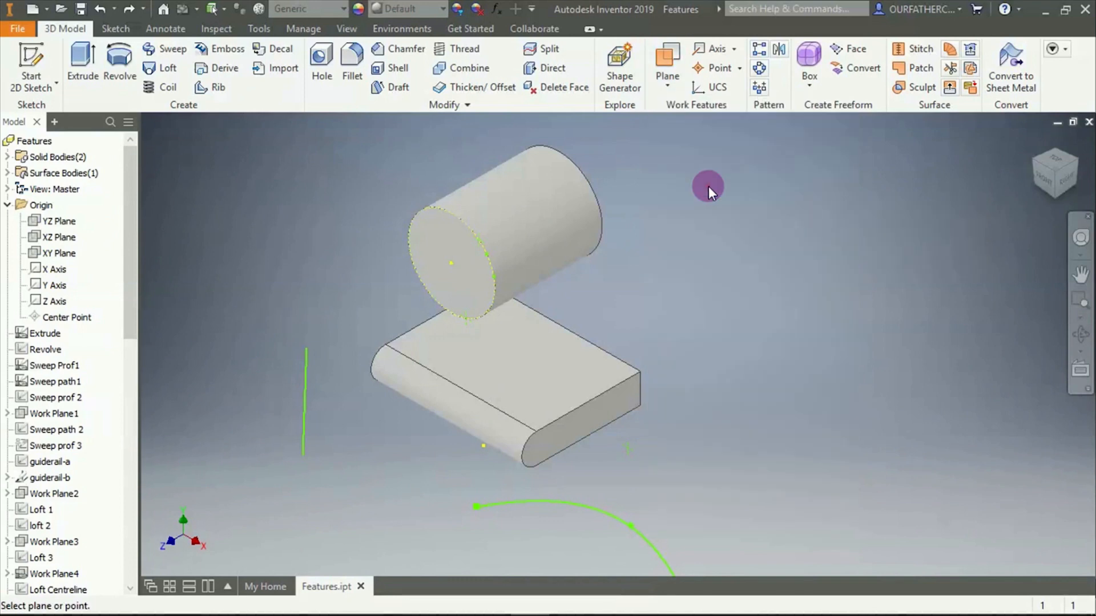
left_click(628, 395)
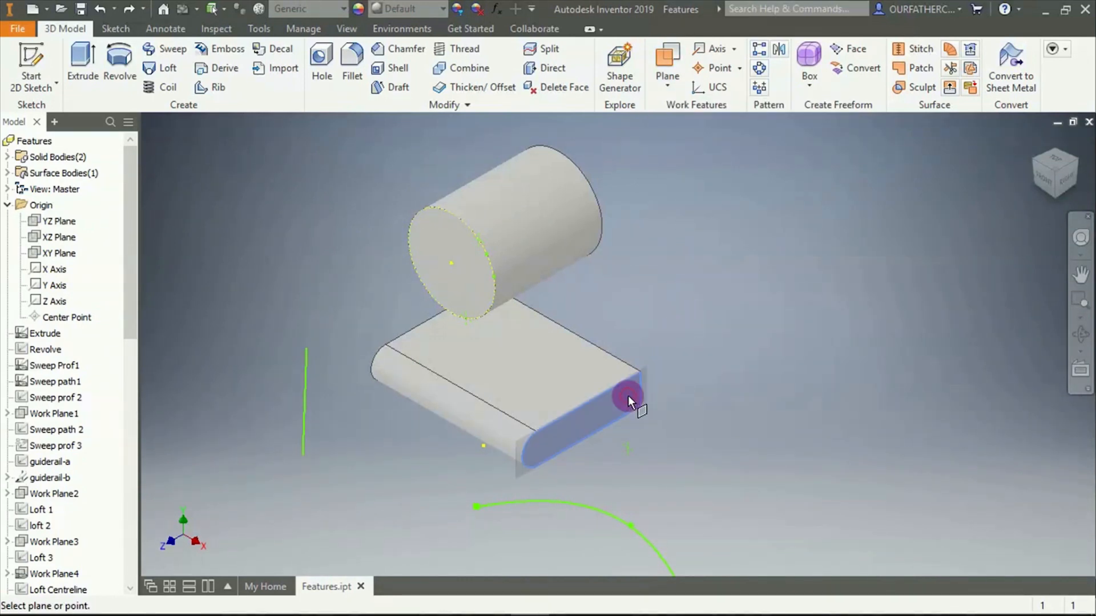
scroll(634, 453, "up", 3)
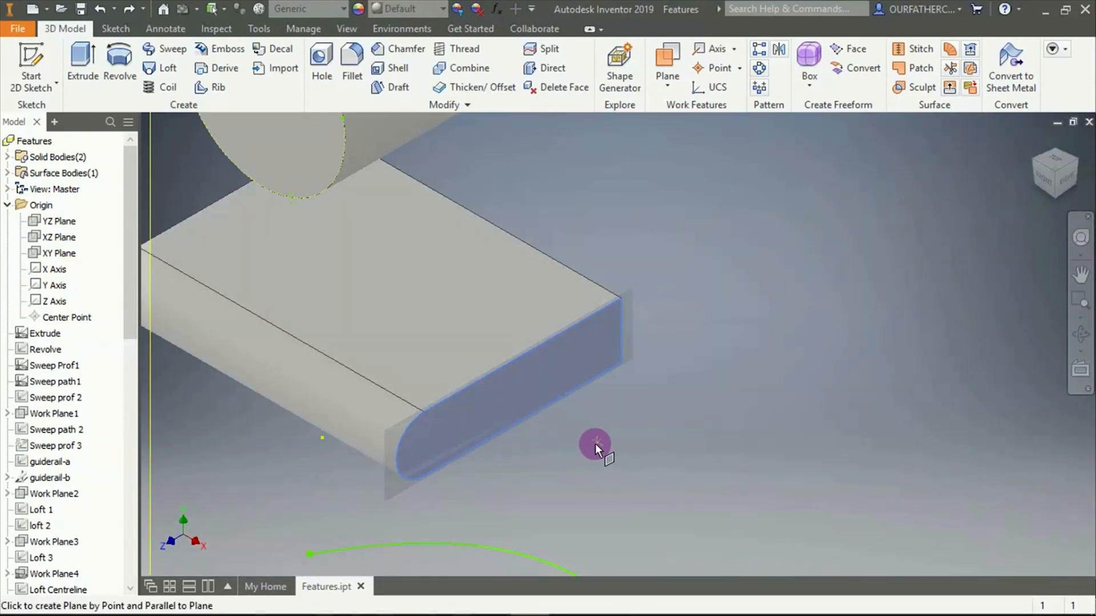
left_click(596, 444)
scroll(640, 431, "down", 2)
scroll(651, 426, "down", 4)
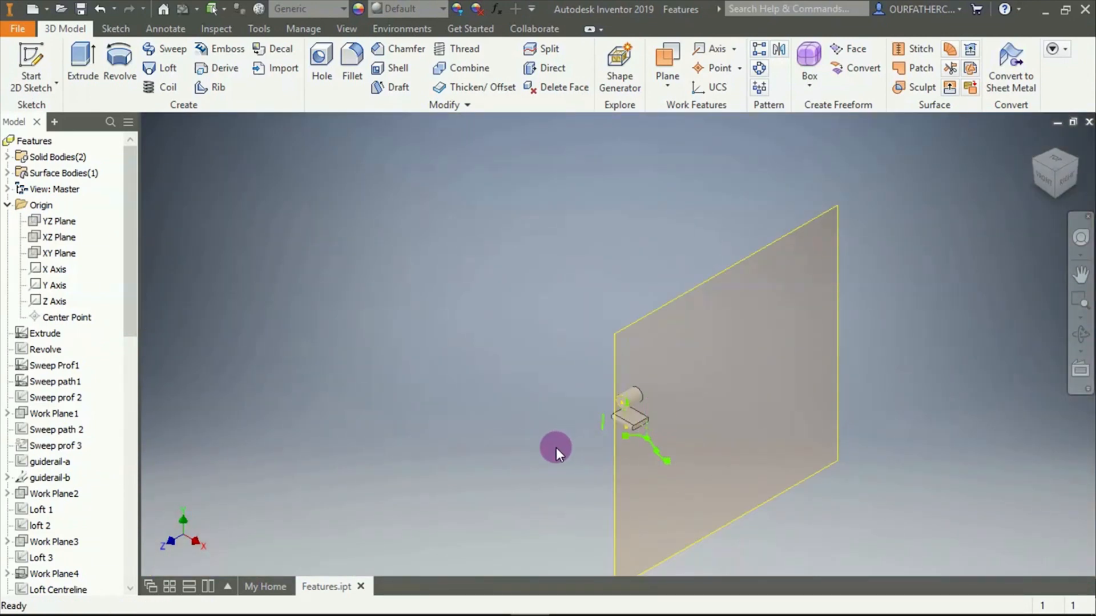
middle_click_drag(555, 448, 640, 450, "shift")
scroll(645, 439, "up", 5)
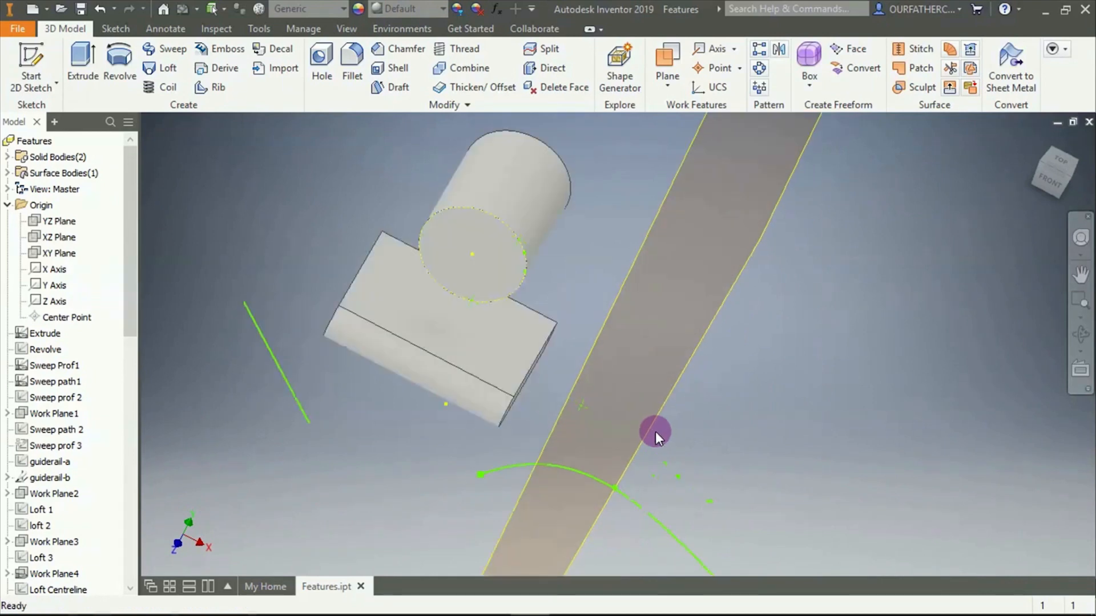
mouse_move(539, 417)
middle_mouse_down("shift")
mouse_move(551, 420)
mouse_move(537, 410)
middle_mouse_up("shift")
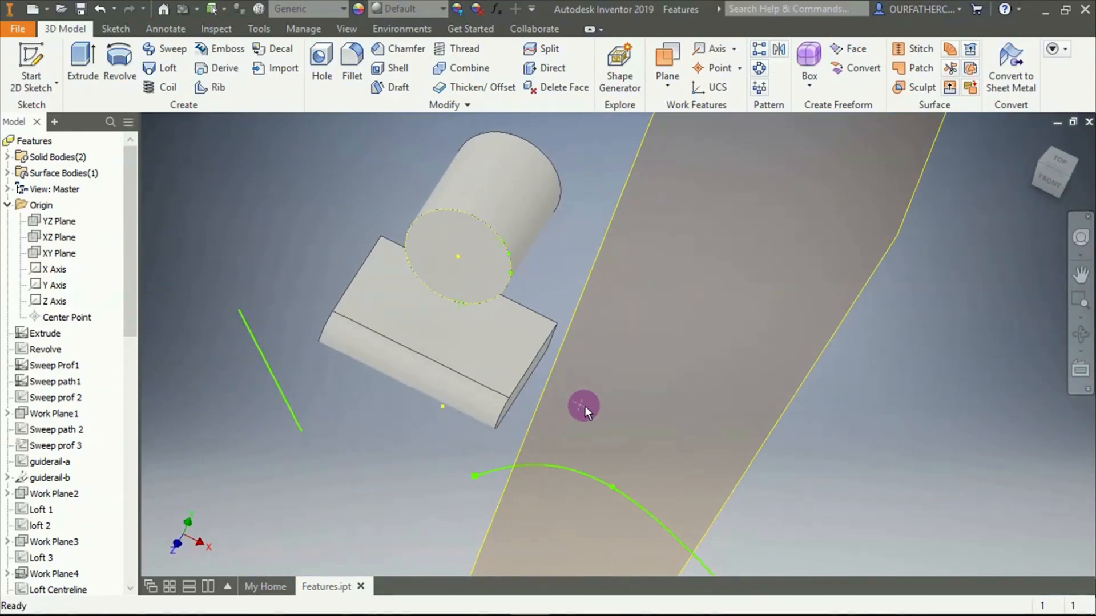
mouse_move(764, 426)
middle_mouse_down("shift")
mouse_move(783, 429)
mouse_move(773, 420)
middle_mouse_up("shift")
scroll(775, 420, "down", 5)
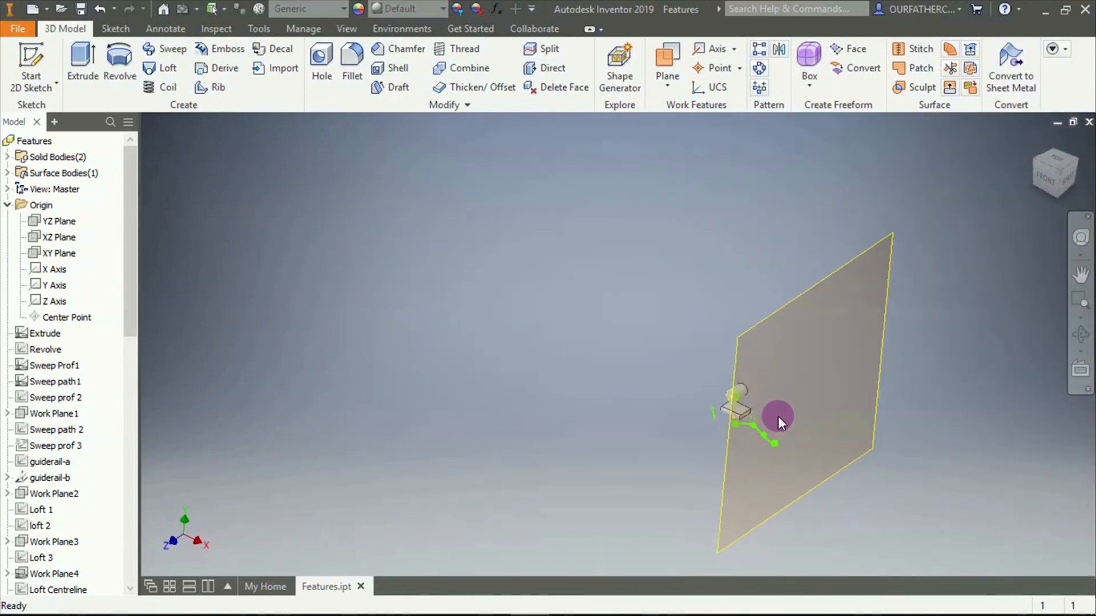
Shrink the oversized work plane and move it close beside the block's end face
left_click(872, 246)
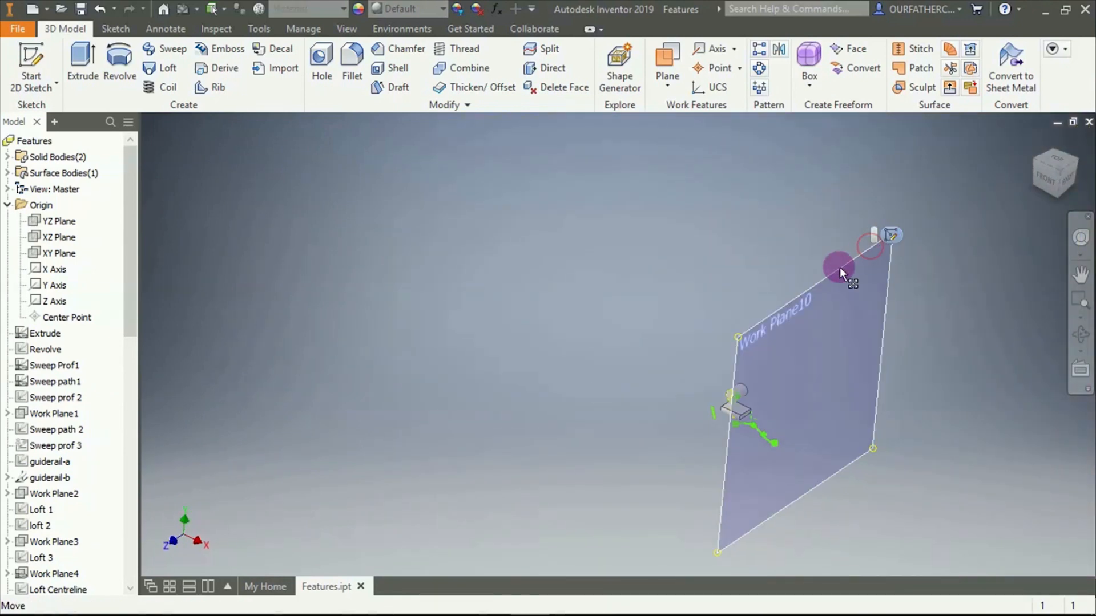
left_click_drag(737, 334, 832, 432)
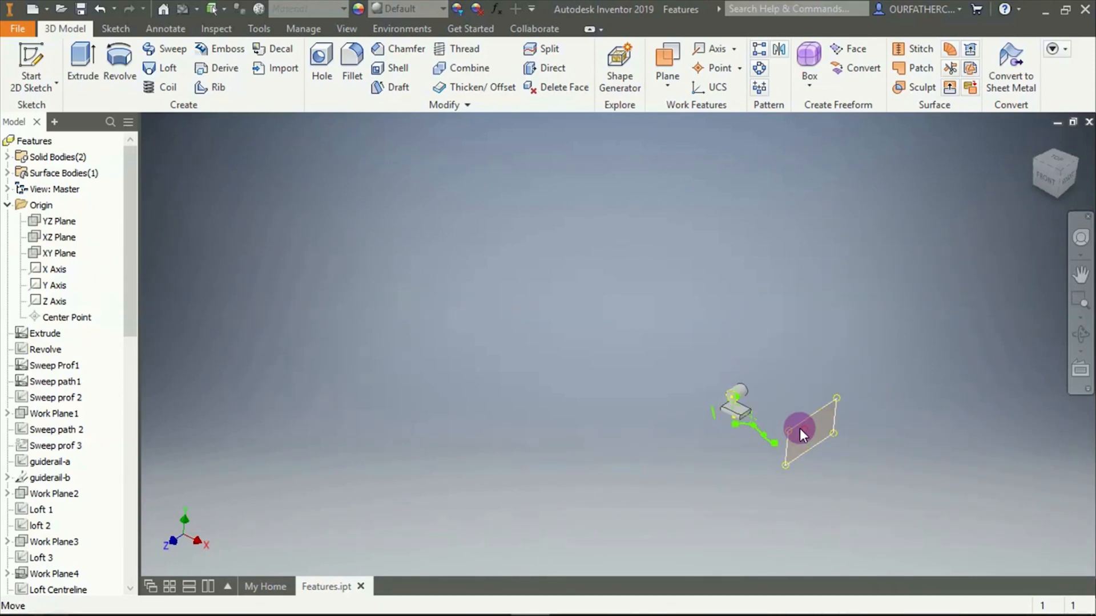
scroll(816, 414, "down", 5)
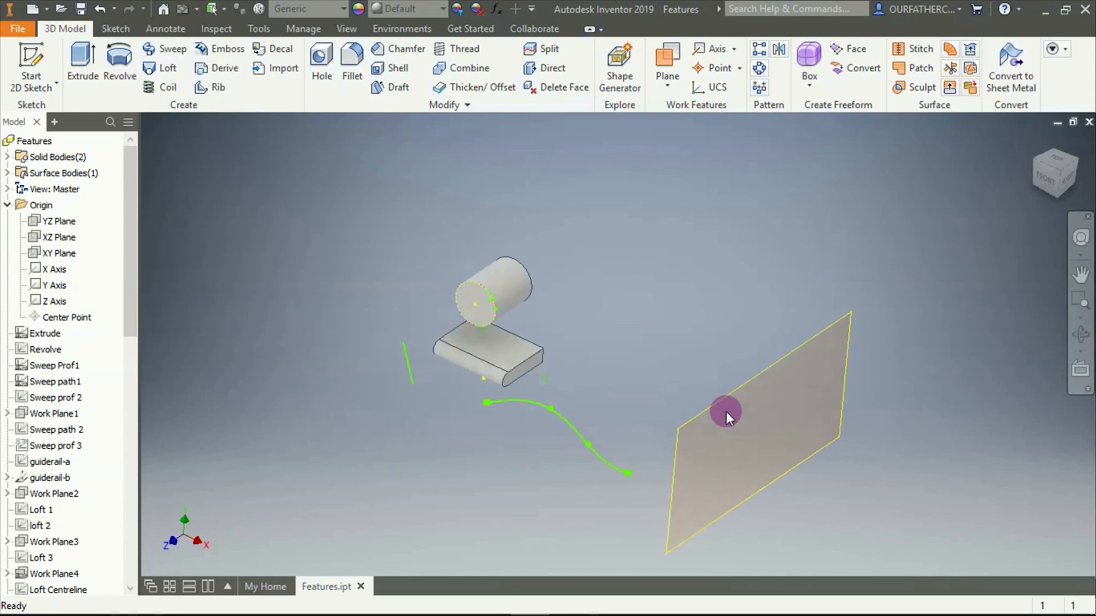
left_click_drag(680, 425, 549, 323)
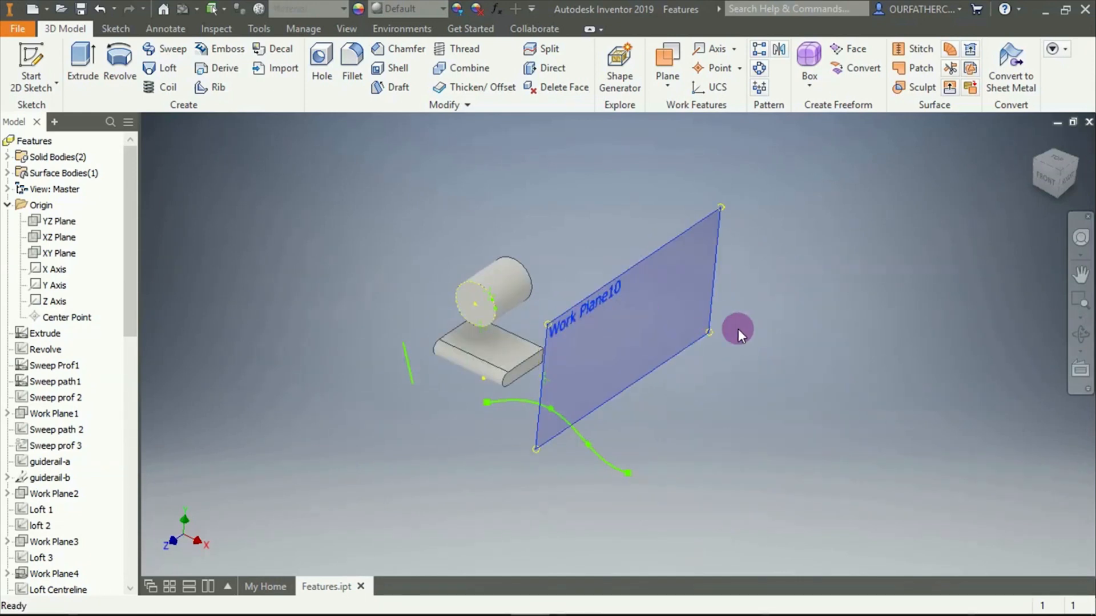
middle_click_drag(752, 415, 657, 375, "shift")
scroll(656, 375, "up", 5)
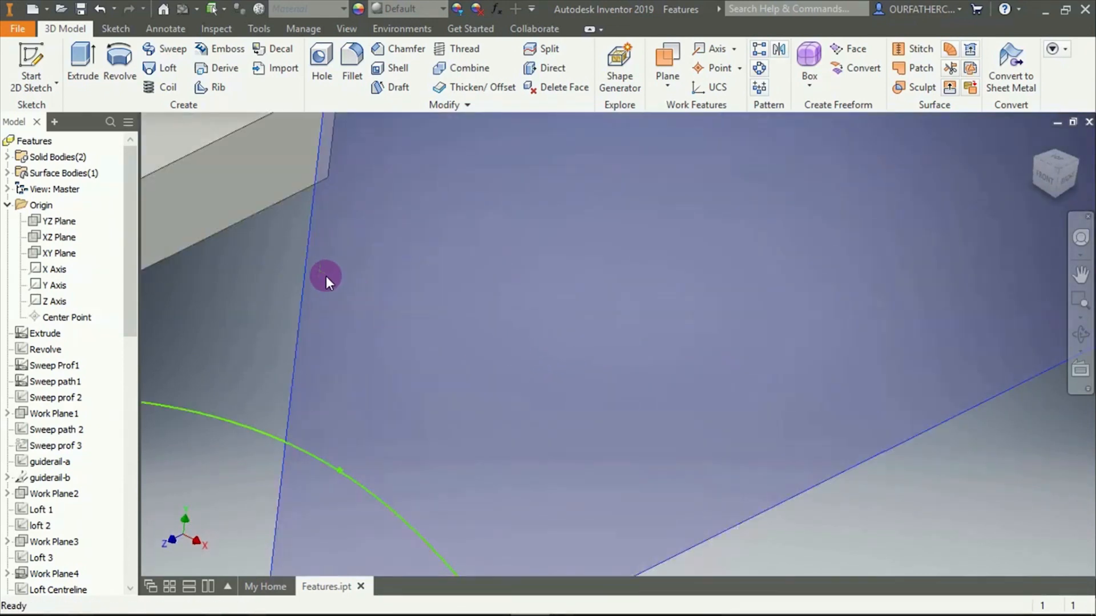
scroll(326, 276, "down", 5)
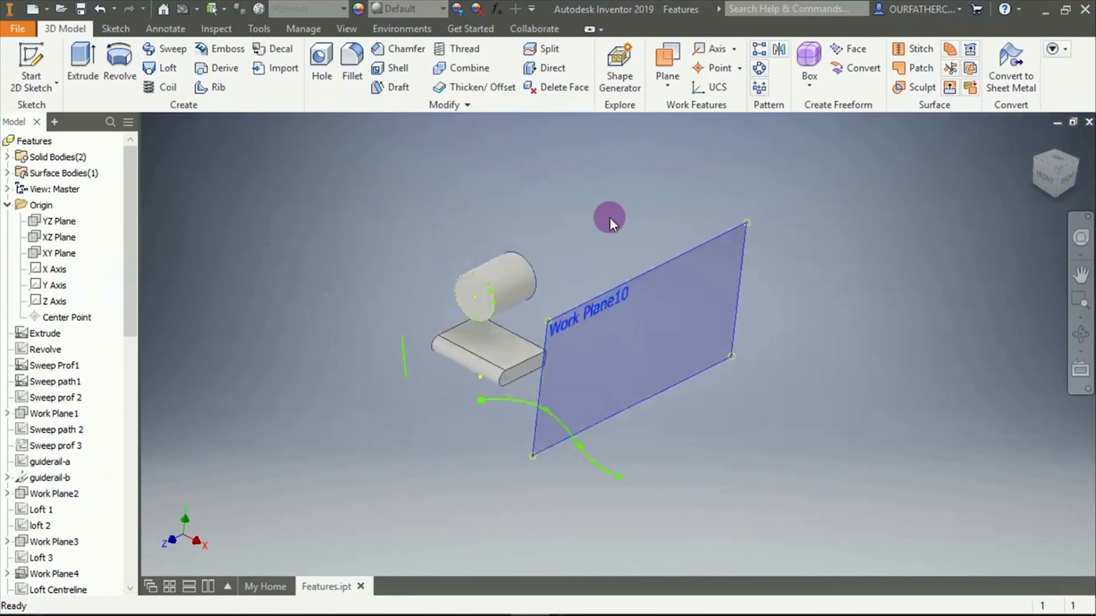
left_click(677, 85)
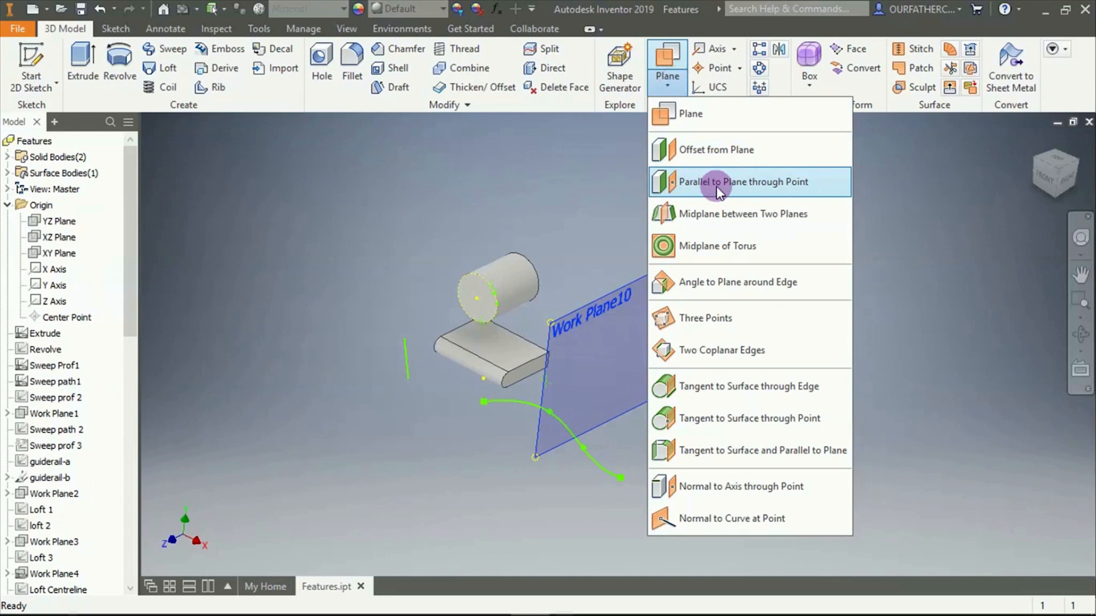
left_click(731, 182)
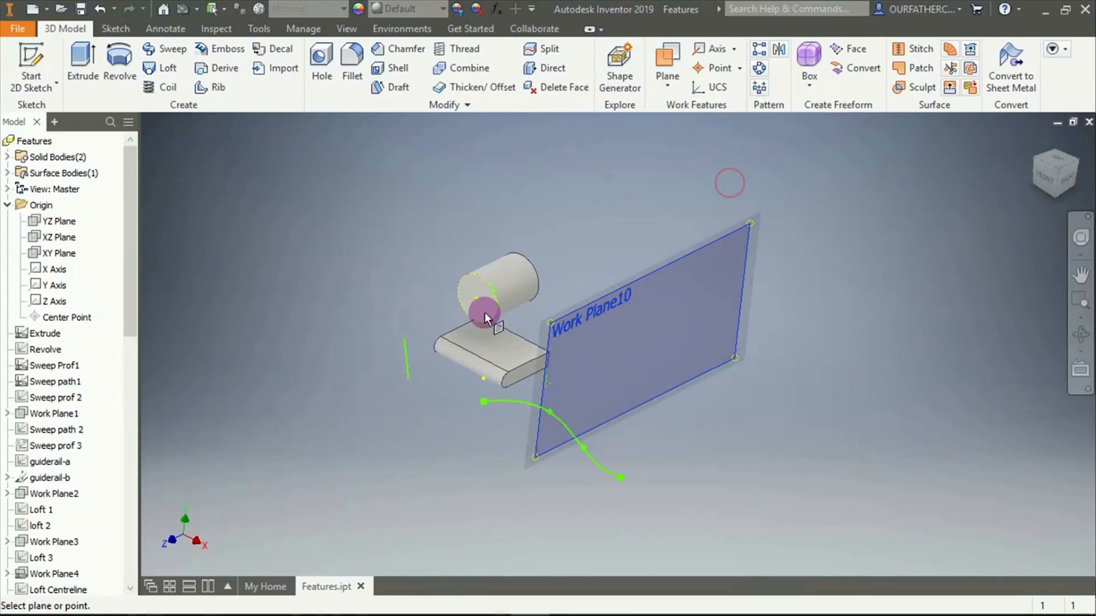
scroll(486, 315, "down", 5)
left_click(478, 368)
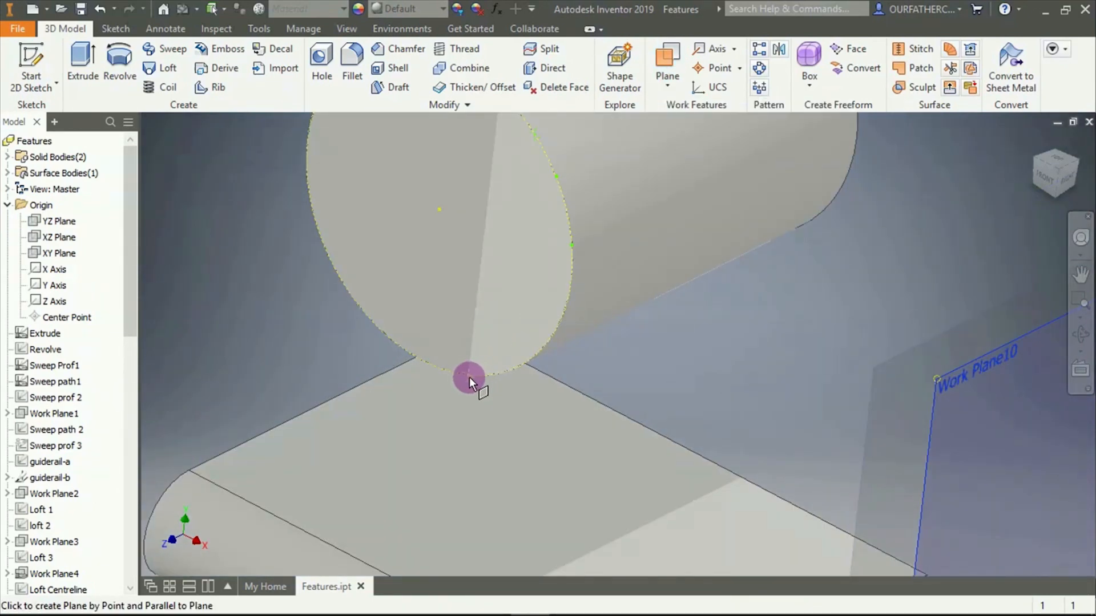
left_click(469, 378)
left_click(575, 249)
left_click(571, 244)
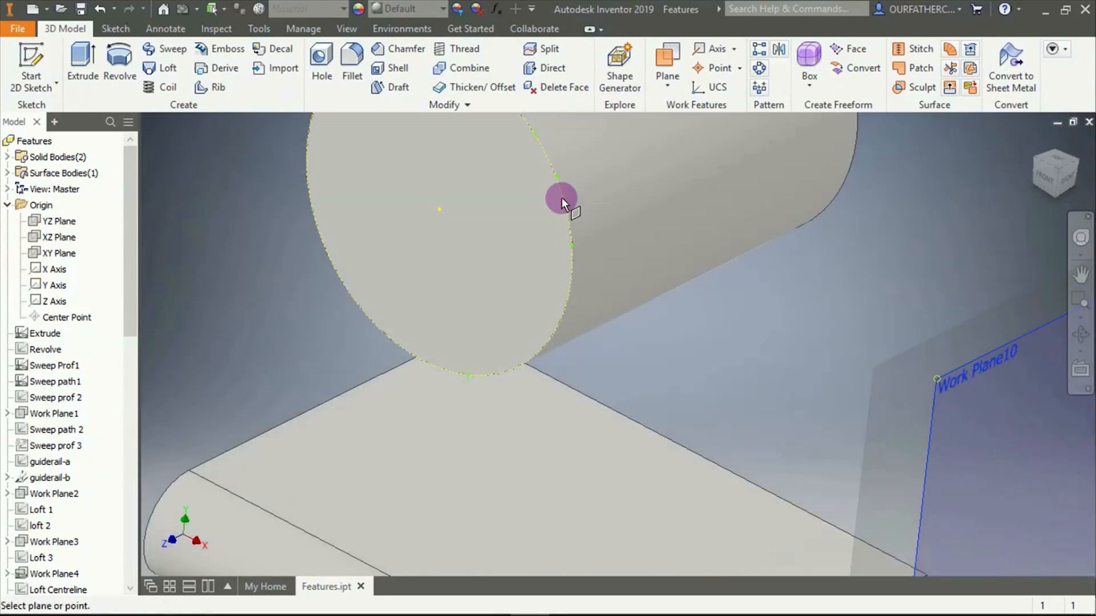
left_click(552, 166)
left_click(558, 176)
left_click(539, 142)
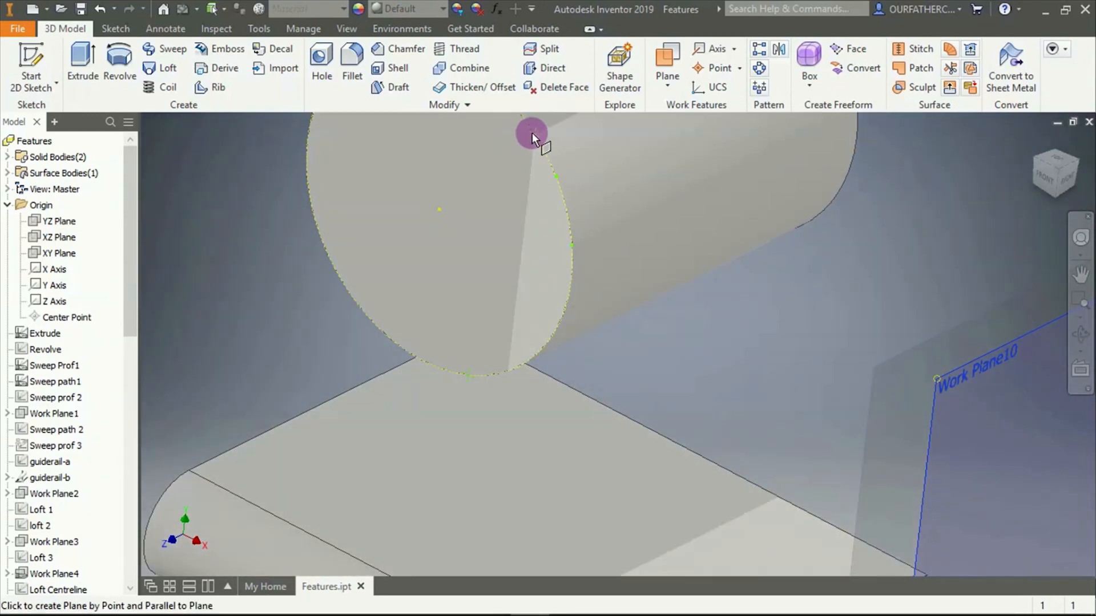
left_click(532, 133)
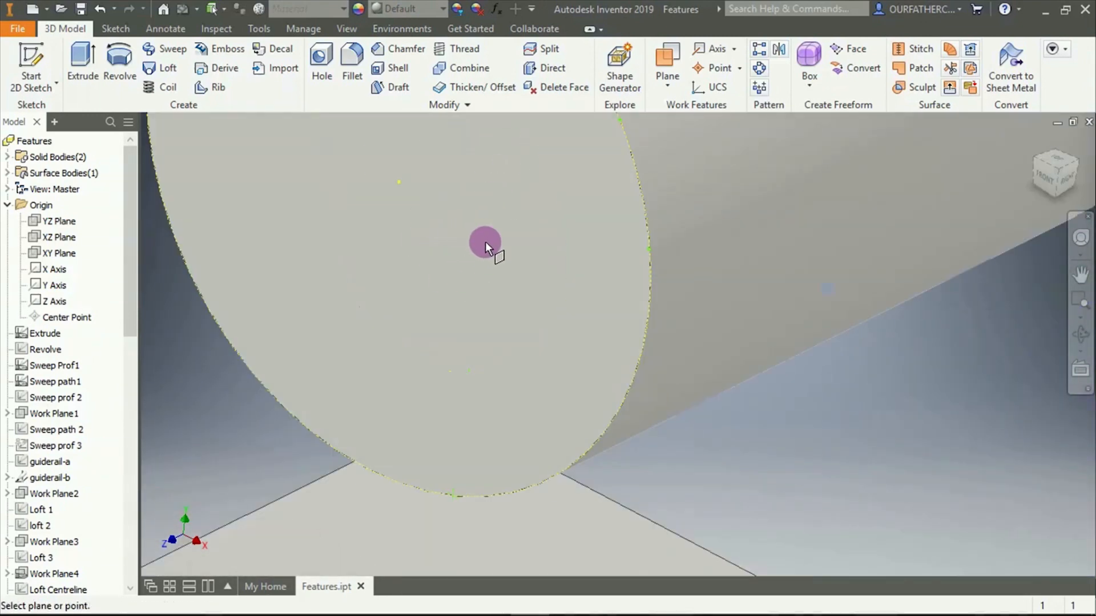
scroll(485, 241, "down", 5)
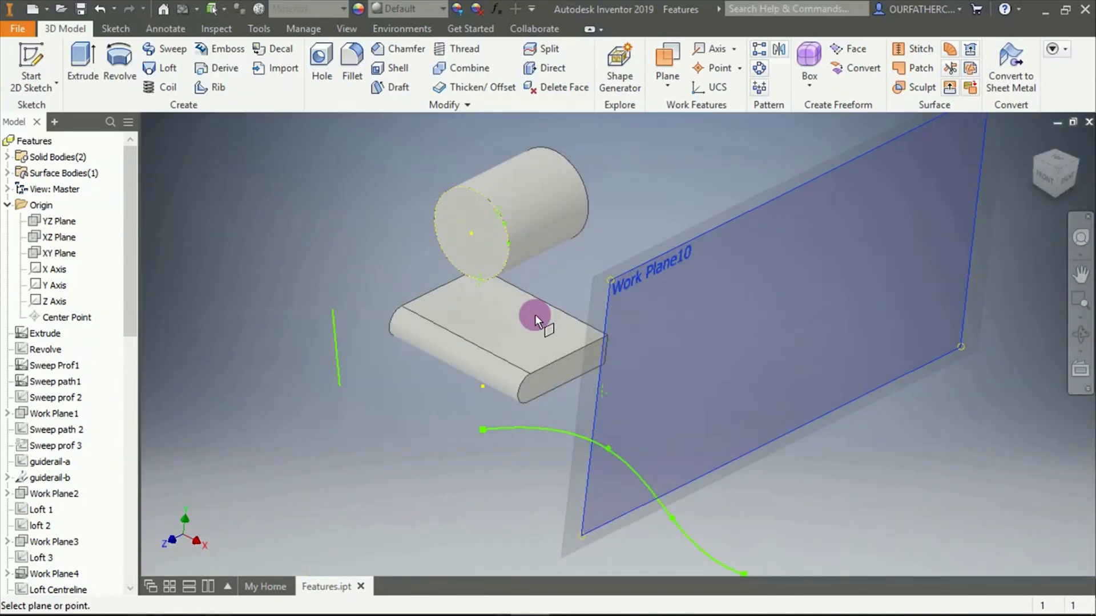
left_click(535, 314)
Create a work plane parallel to the block's top face through a point on the cylinder's front circular edge
left_click(666, 85)
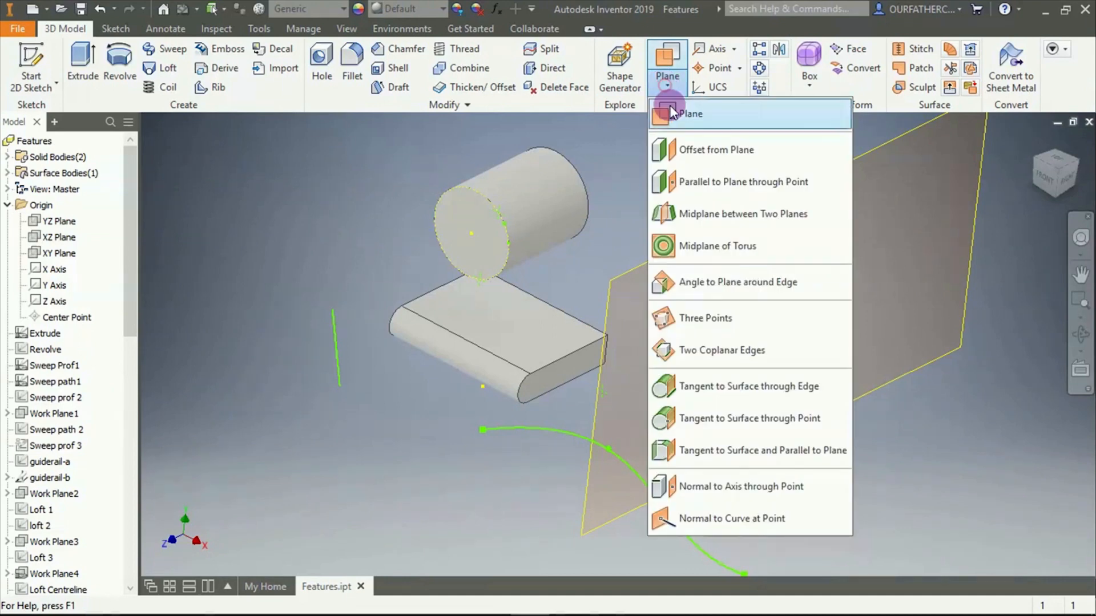
left_click(695, 190)
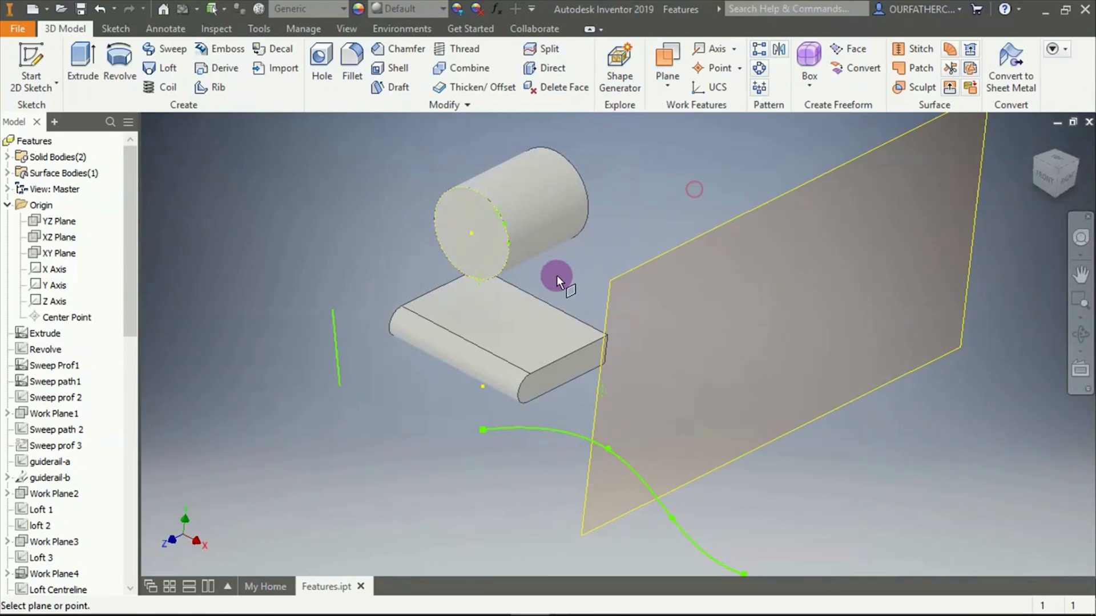
left_click(536, 313)
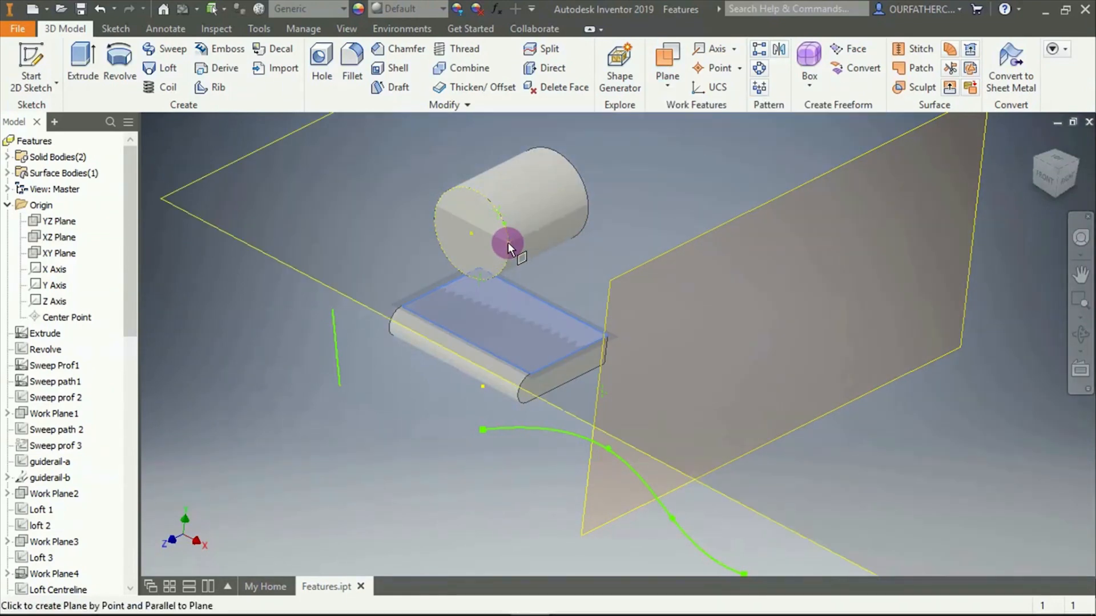
left_click(507, 242)
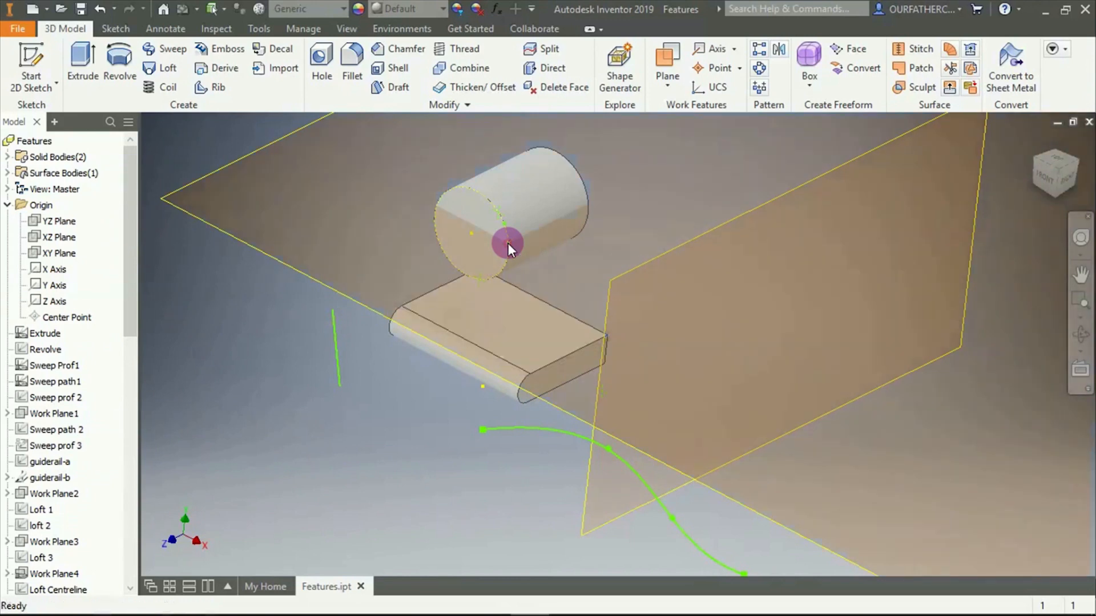
scroll(565, 251, "down", 5)
scroll(578, 284, "up", 5)
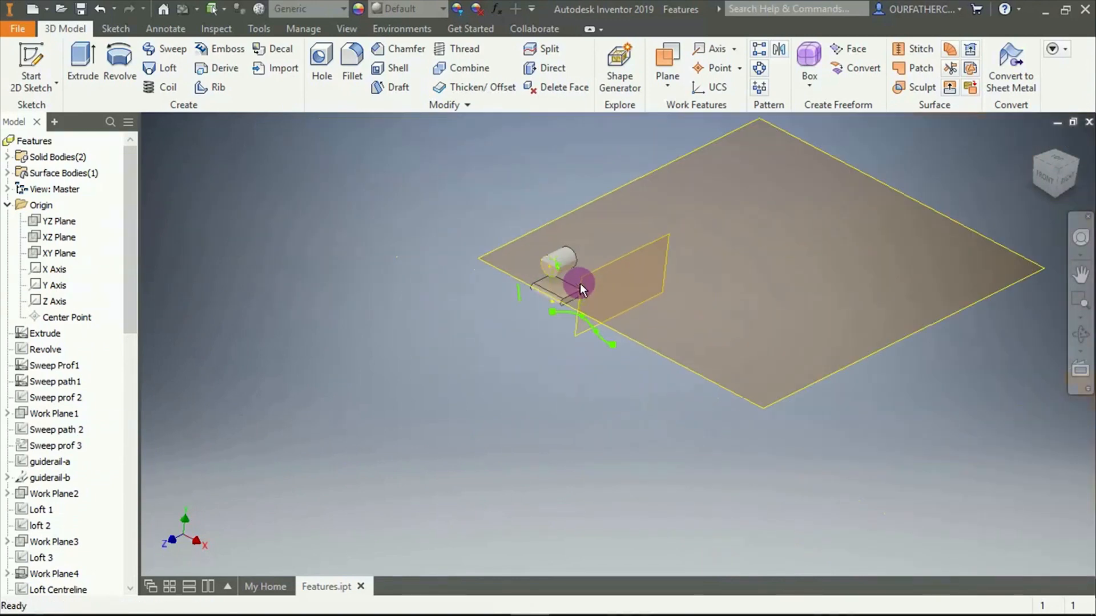
middle_click_drag(588, 276, 536, 260, "shift")
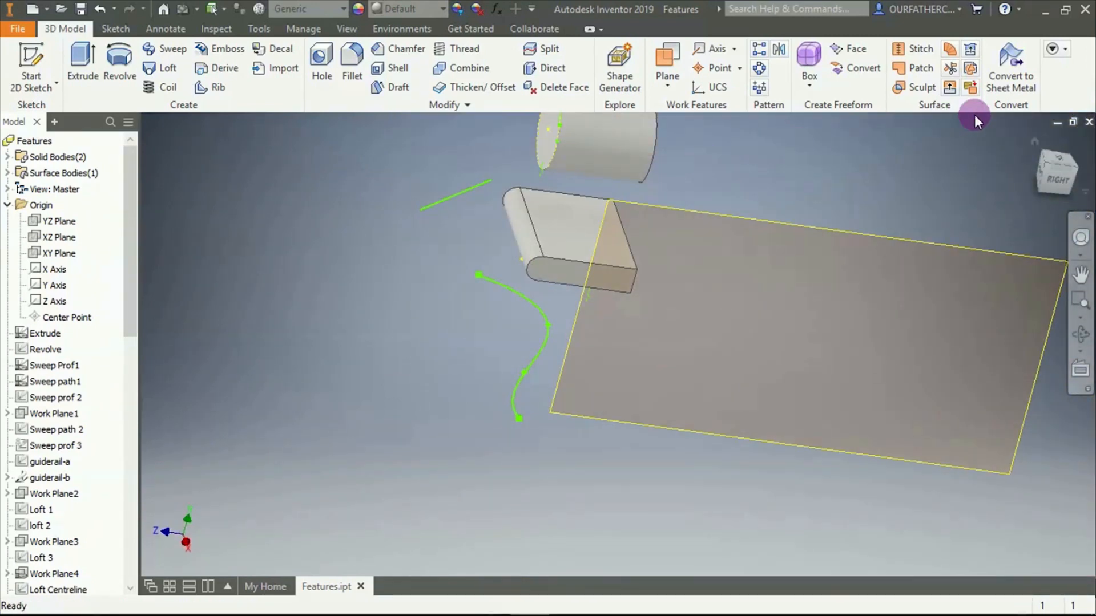
Restore the home view and undo the resized work plane parallel to the block's end face
left_click(1035, 143)
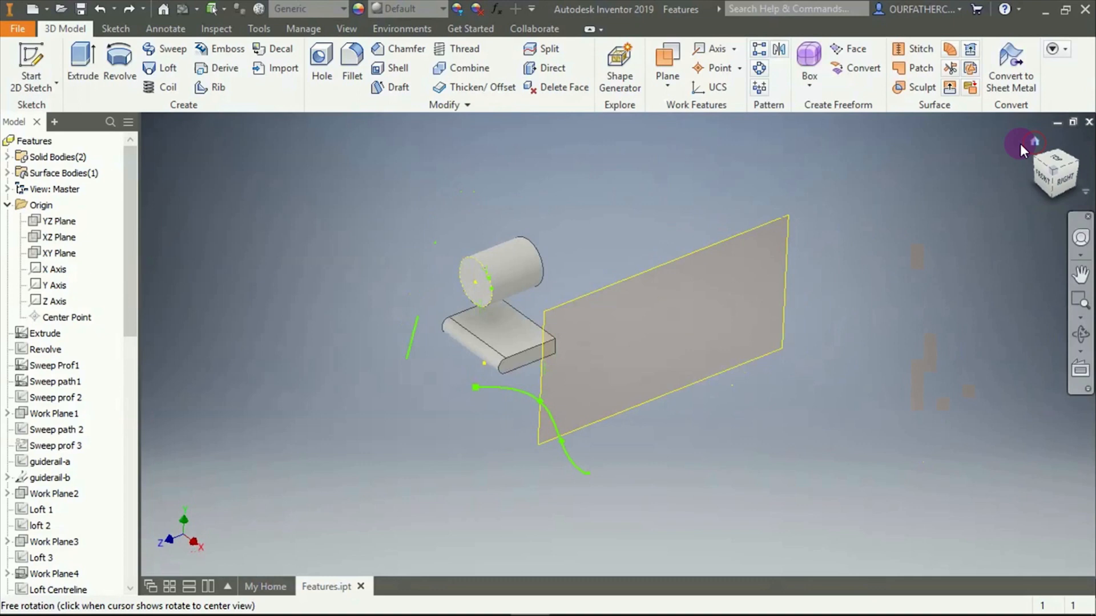
left_click(668, 86)
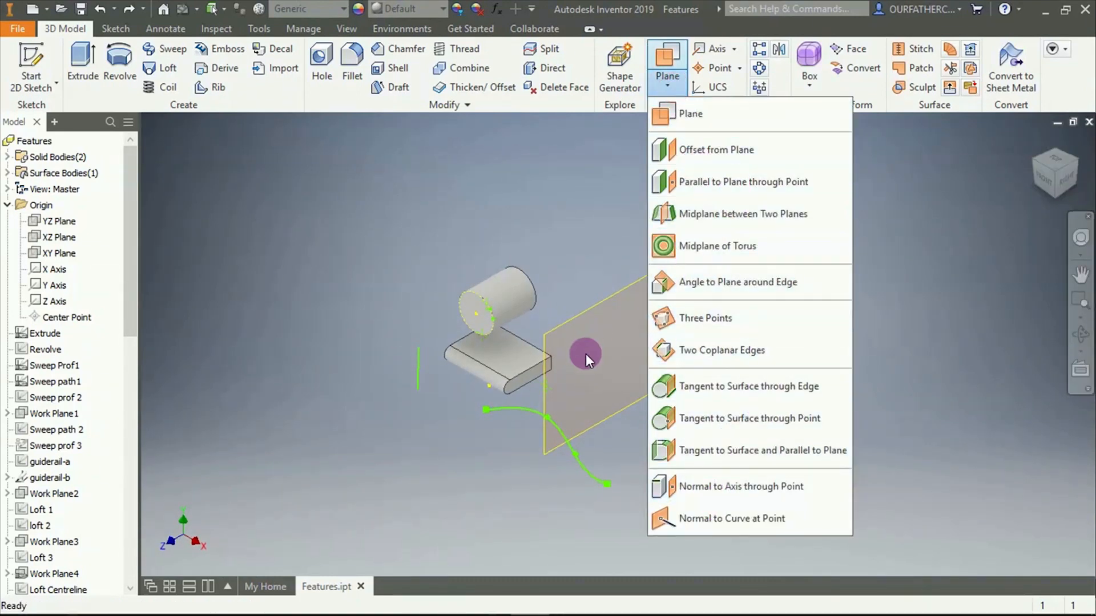
left_click(587, 264)
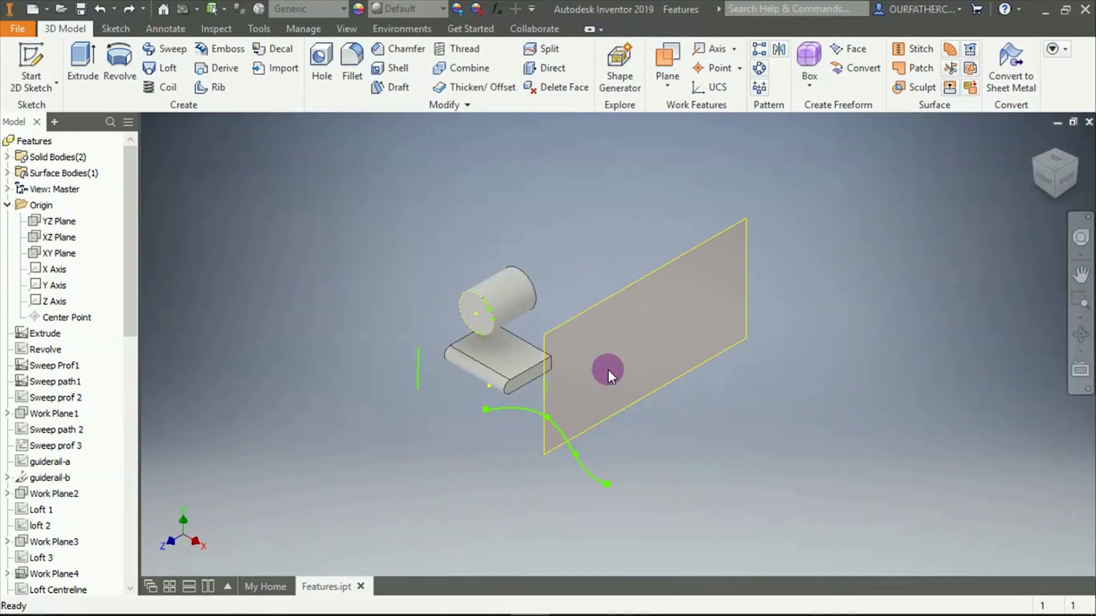
key("ctrl+z")
key("ctrl+z")
key("ctrl+z")
key("ctrl+z")
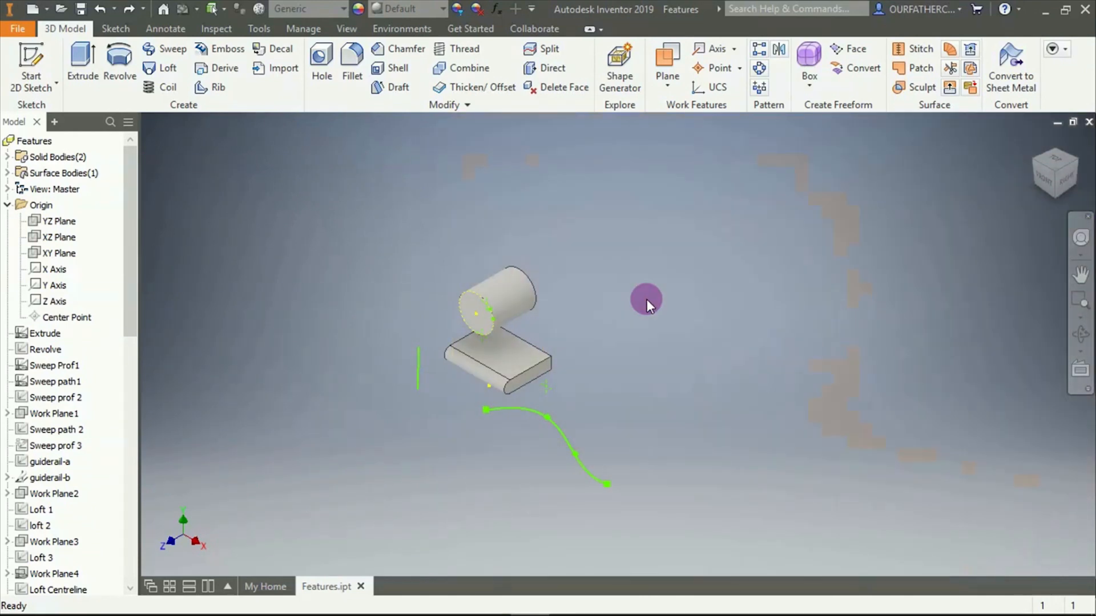
Create a work plane midway between the block's two opposite parallel end faces using Midplane between Two Planes
left_click(668, 84)
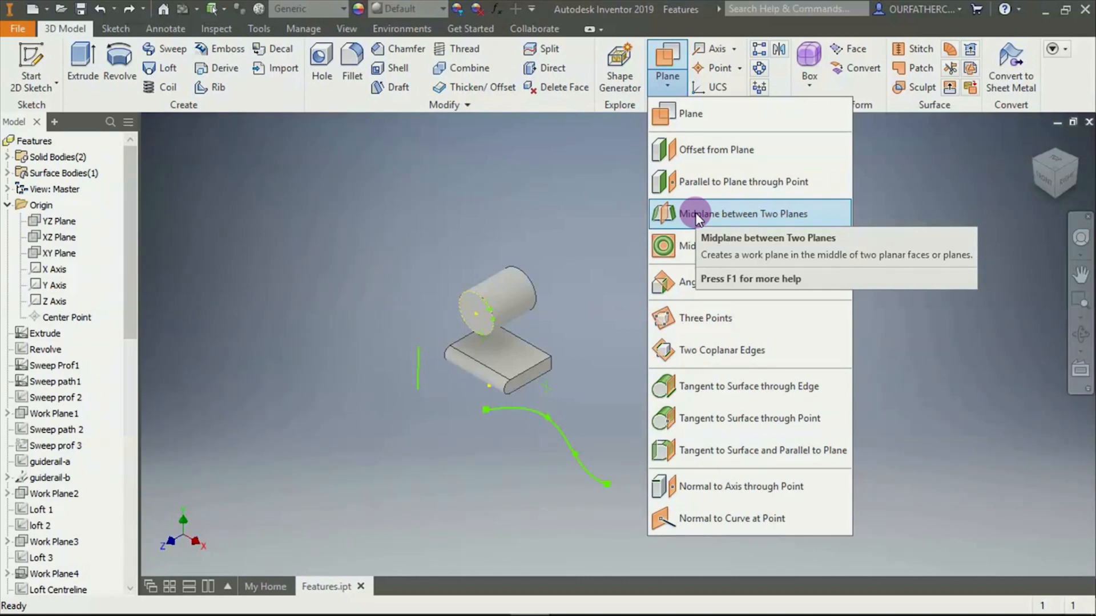
left_click(695, 212)
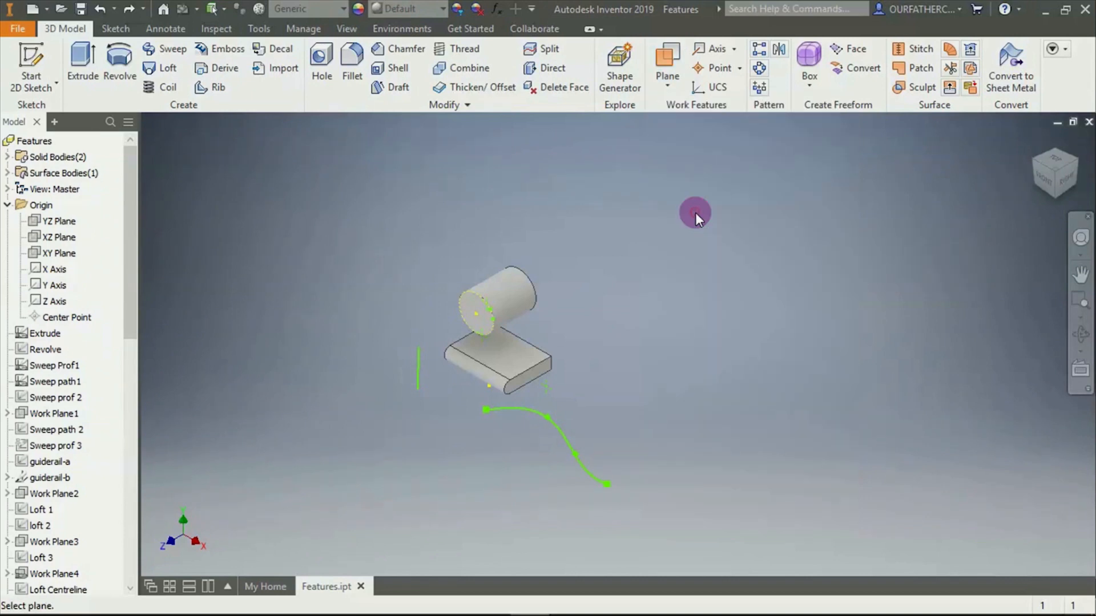
scroll(508, 342, "down", 5)
scroll(507, 342, "up", 5)
scroll(367, 422, "down", 6)
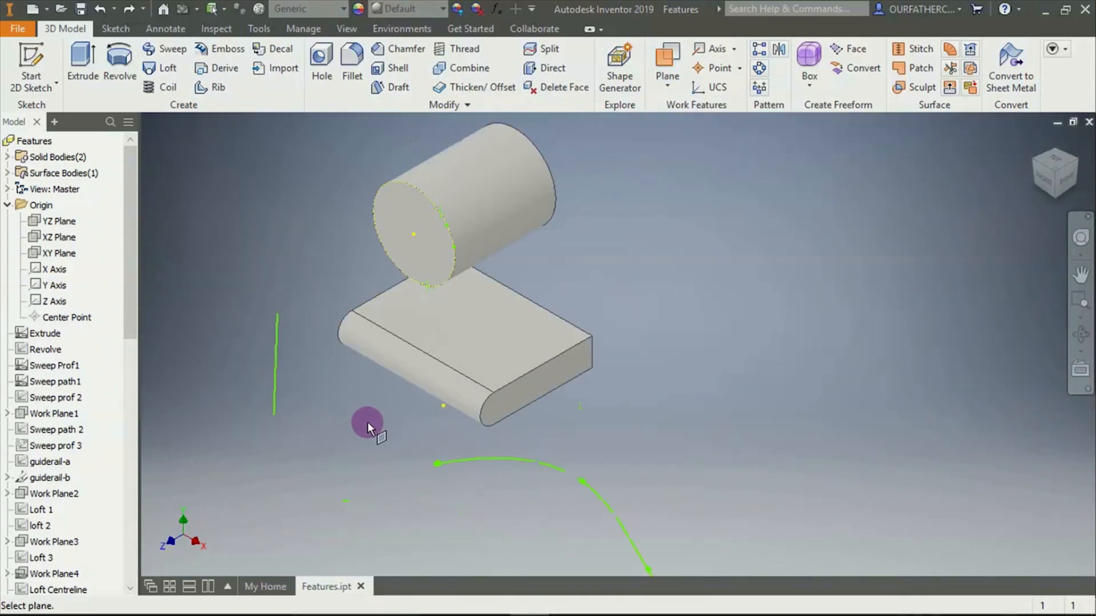
left_click(627, 383)
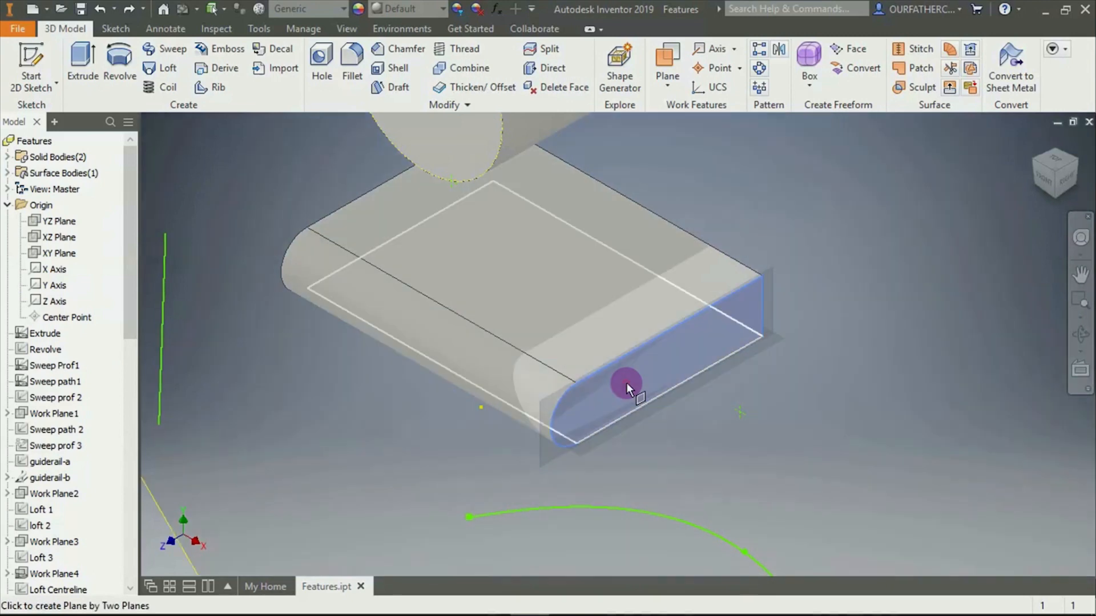
scroll(800, 439, "up", 4)
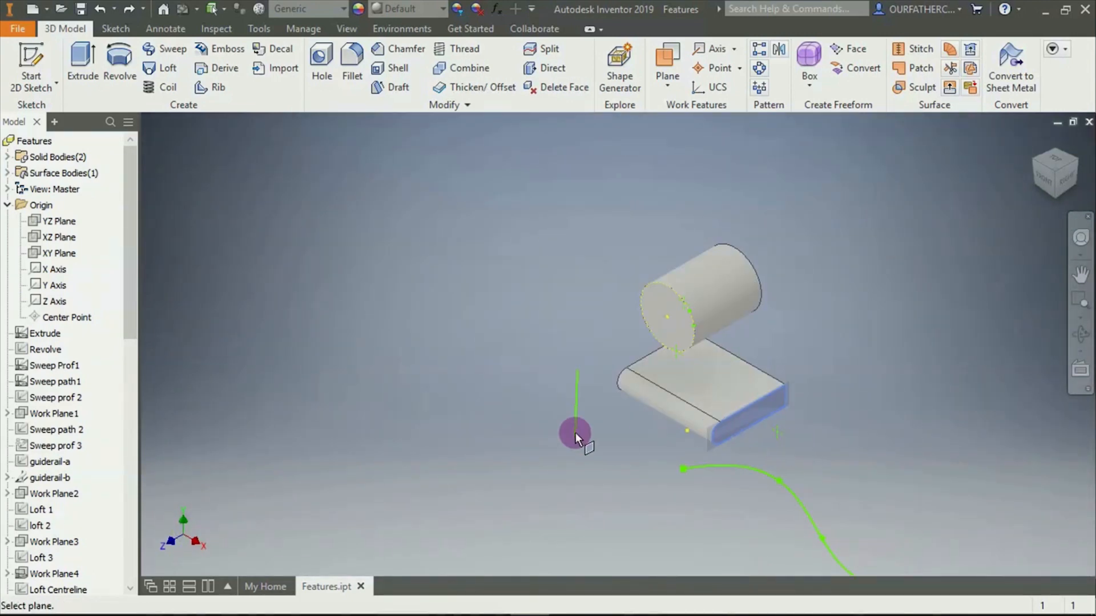
middle_click_drag(539, 417, 636, 443, "shift")
scroll(743, 388, "down", 8)
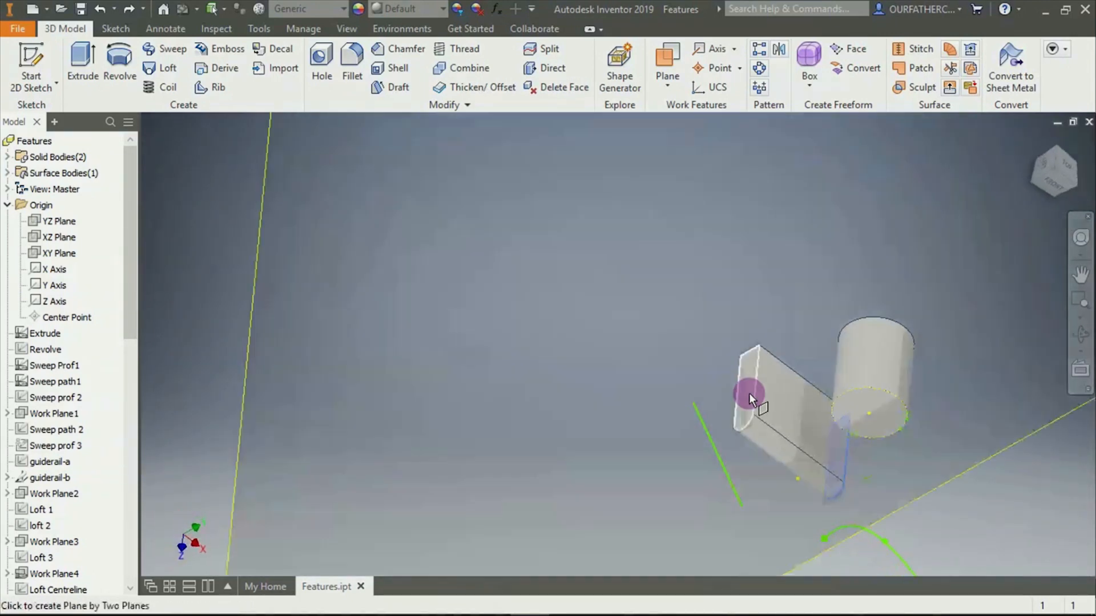
scroll(721, 363, "up", 6)
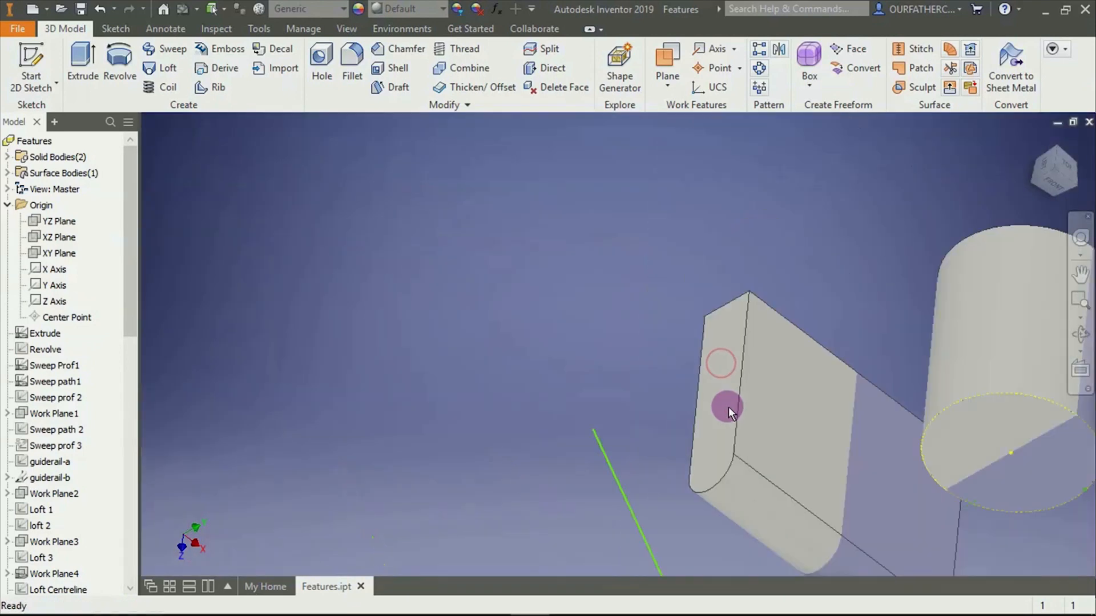
middle_click_drag(748, 434, 903, 378, "shift")
scroll(782, 398, "down", 7)
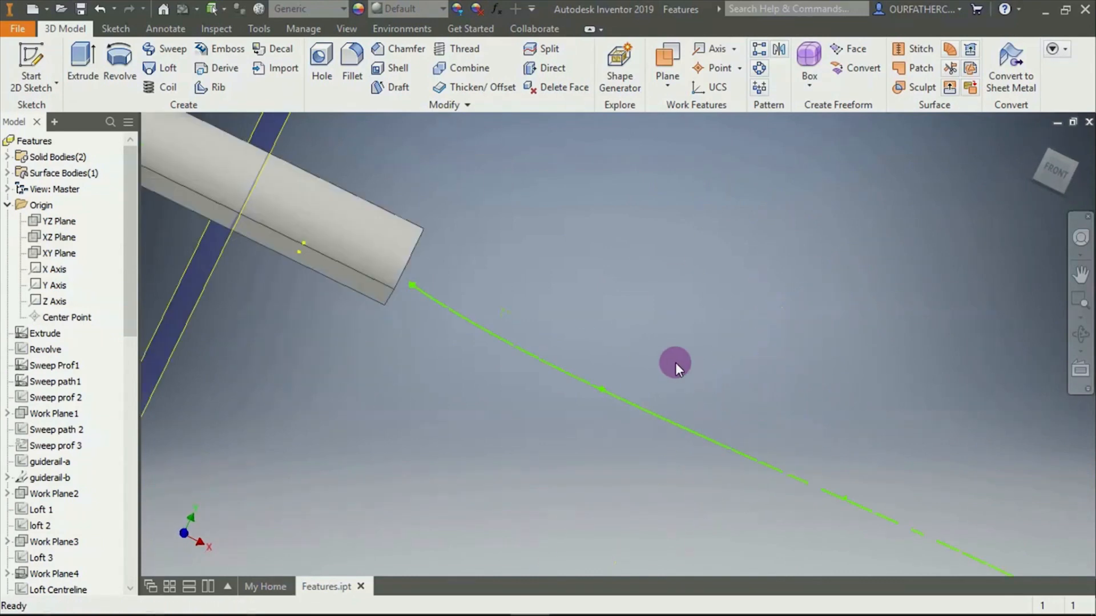
Undo the midplane between the block's parallel end faces and restore the home view
scroll(548, 297, "up", 3)
middle_click_drag(526, 257, 495, 274, "shift")
middle_click(493, 274)
middle_click(495, 275)
left_click(1033, 138)
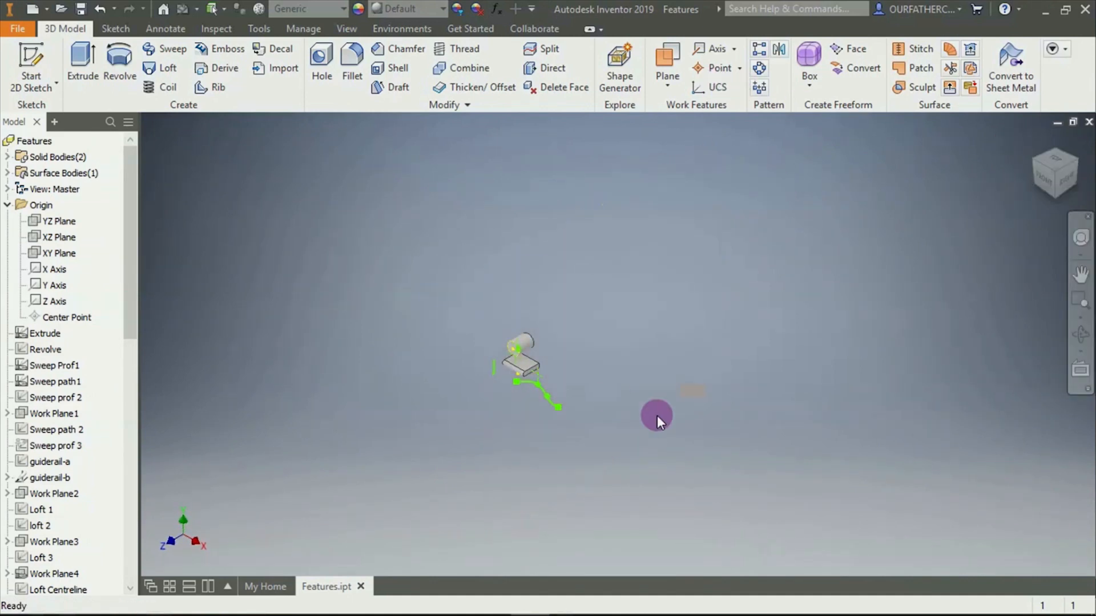
Create a midplane between the block's end face and its adjoining top face, and undo it
scroll(492, 363, "down", 8)
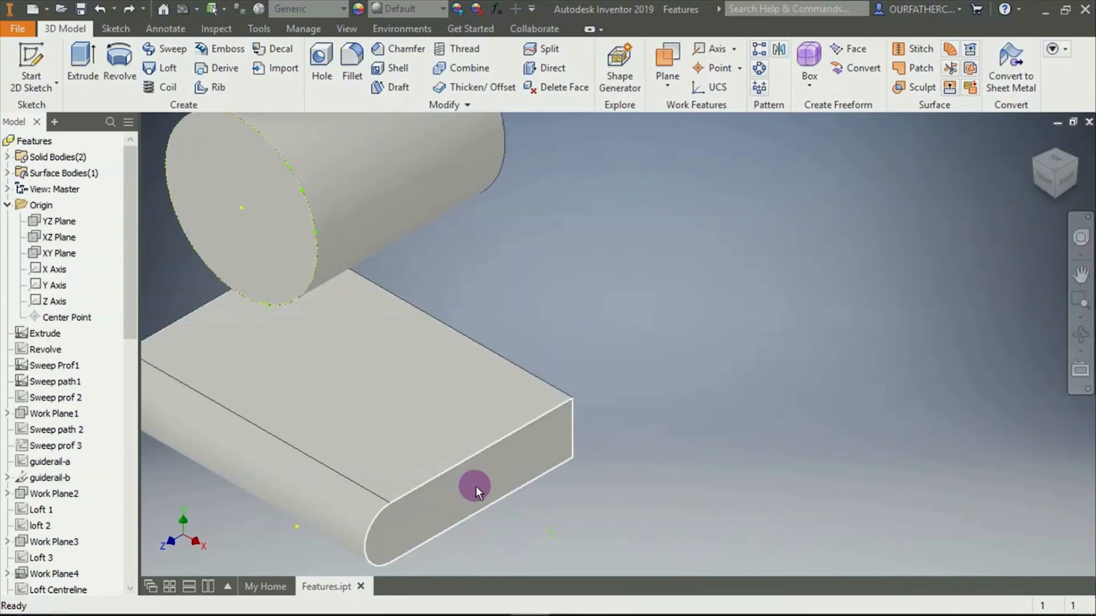
left_click(667, 80)
left_click(710, 208)
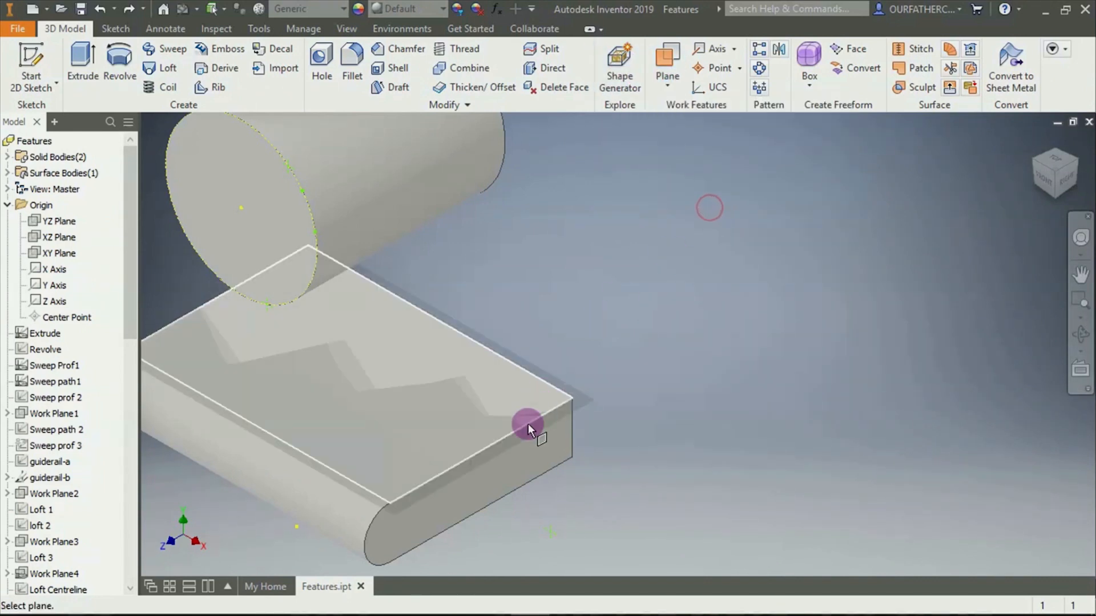
left_click(454, 420)
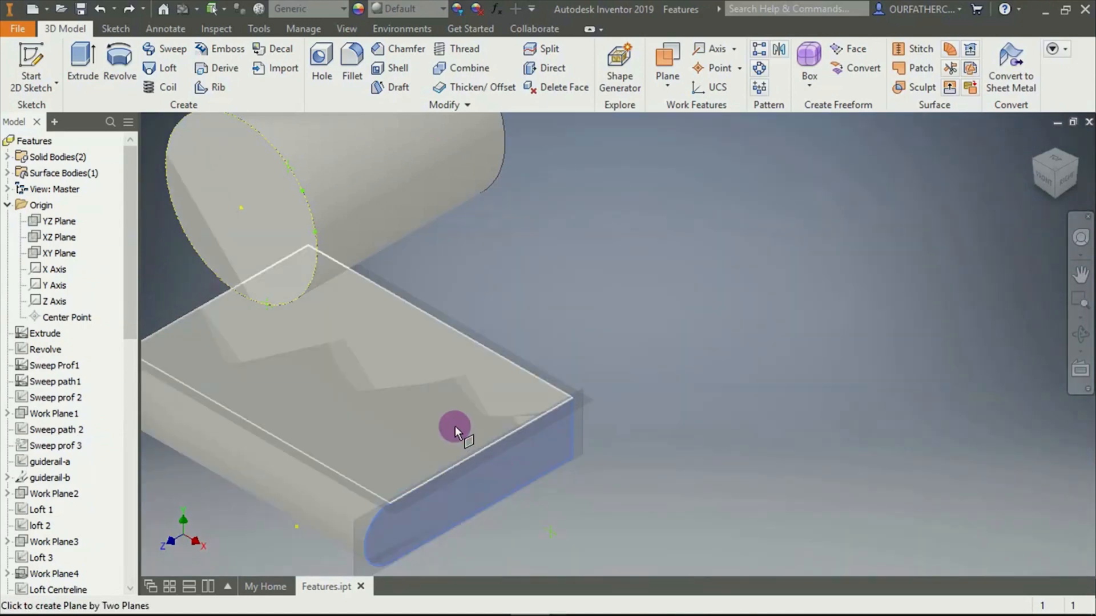
left_click(455, 426)
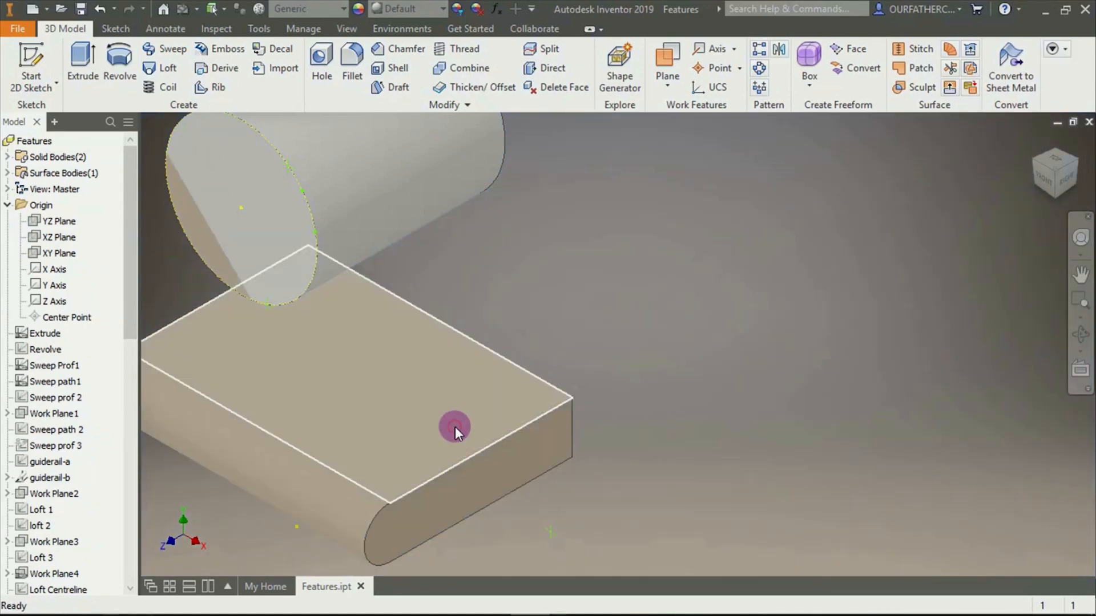
scroll(591, 389, "down", 5)
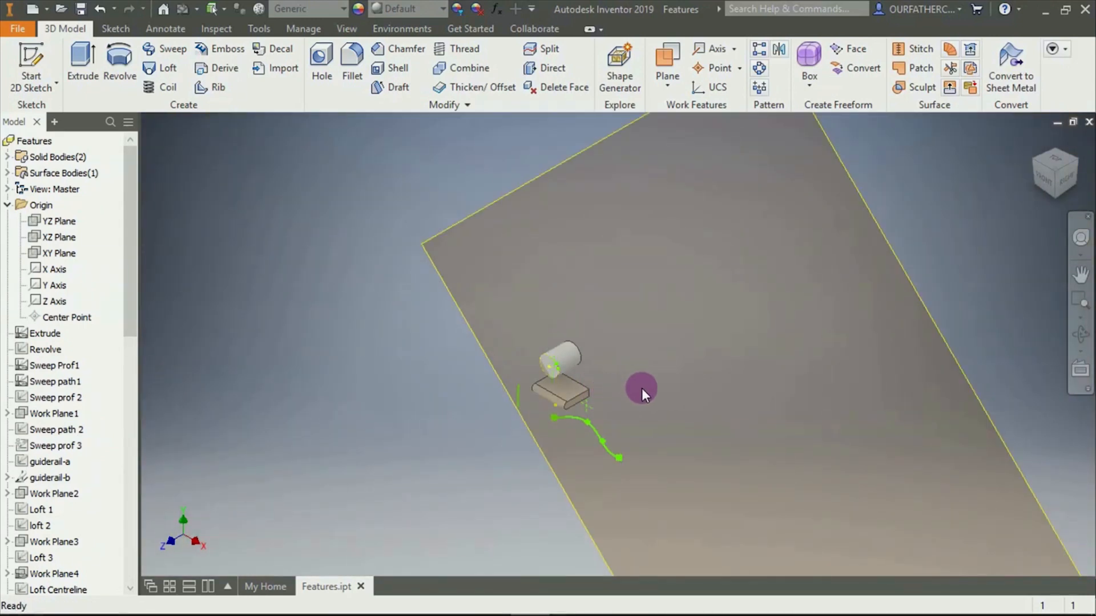
middle_click_drag(642, 388, 682, 364, "shift")
key("ctrl+z")
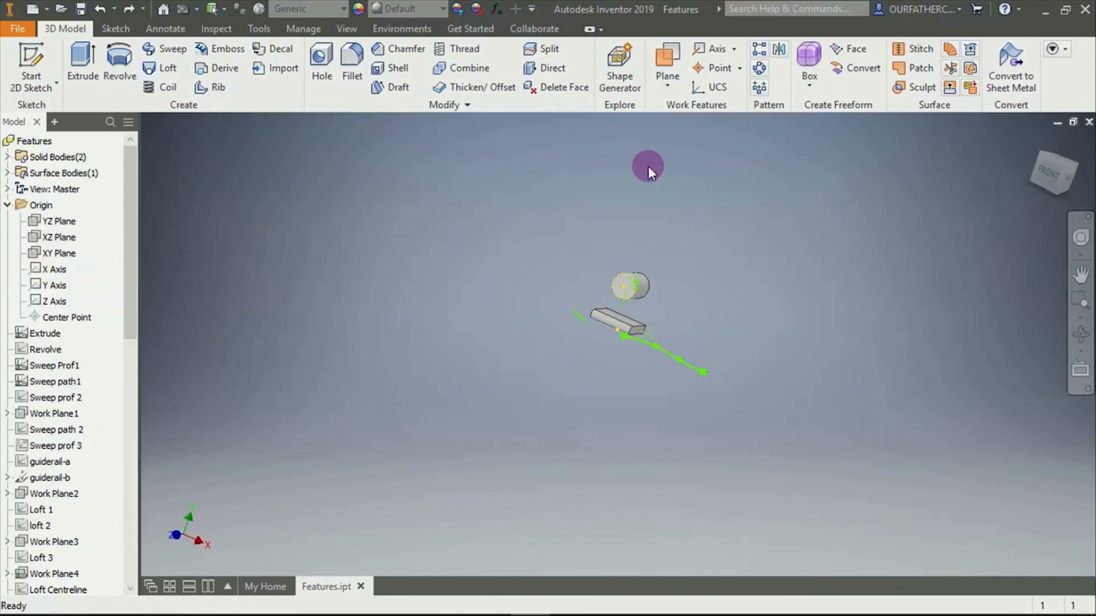
Create a bisecting work plane between the block's top face and adjoining end face, selecting the top face first
scroll(669, 143, "up", 4)
left_click(675, 85)
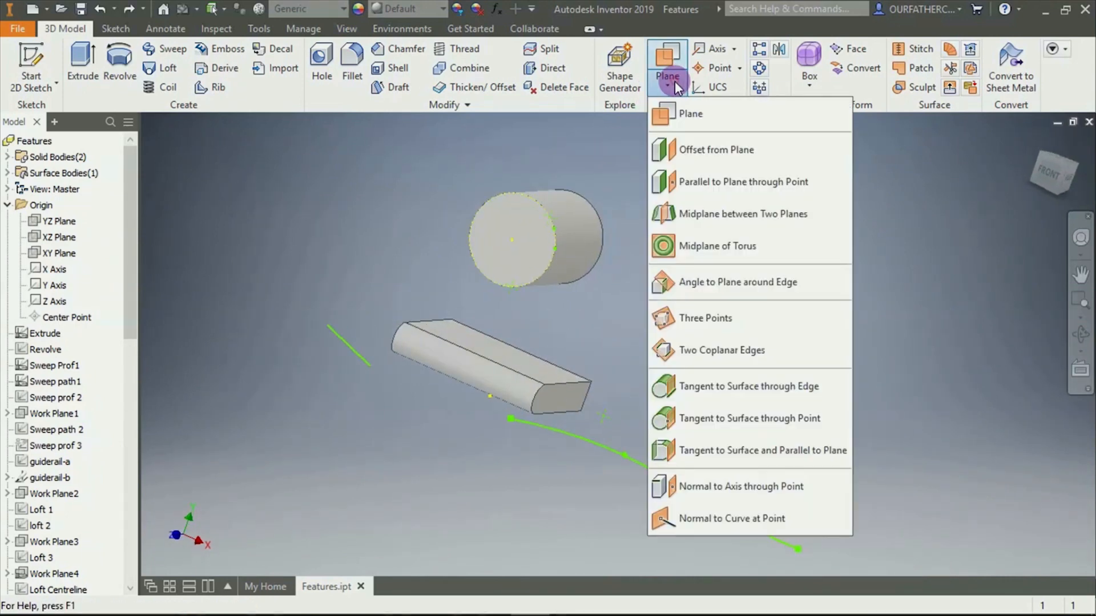
left_click(694, 213)
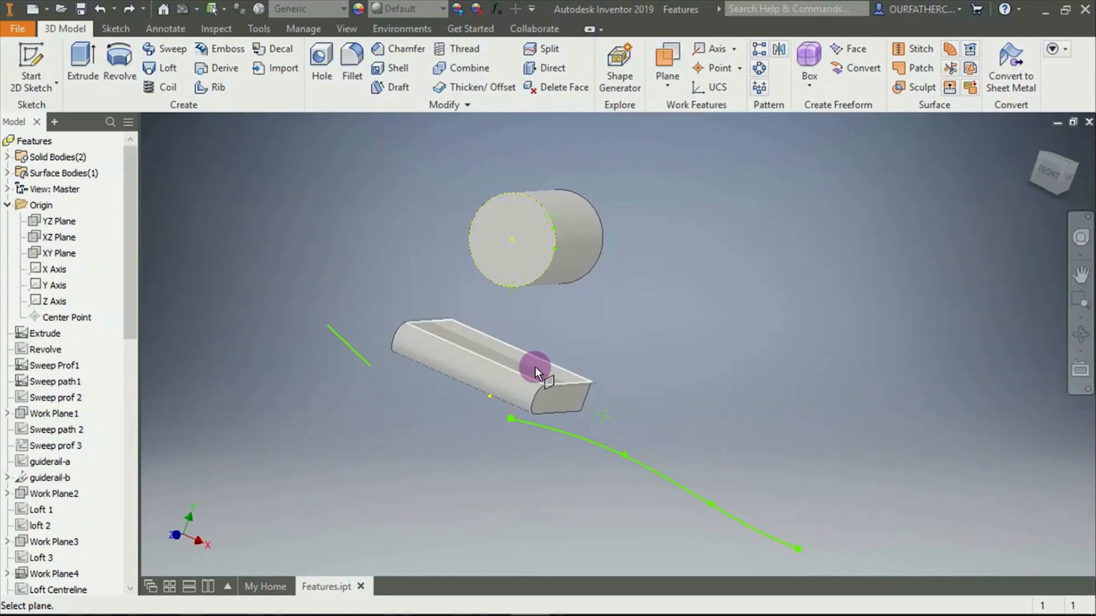
left_click(534, 366)
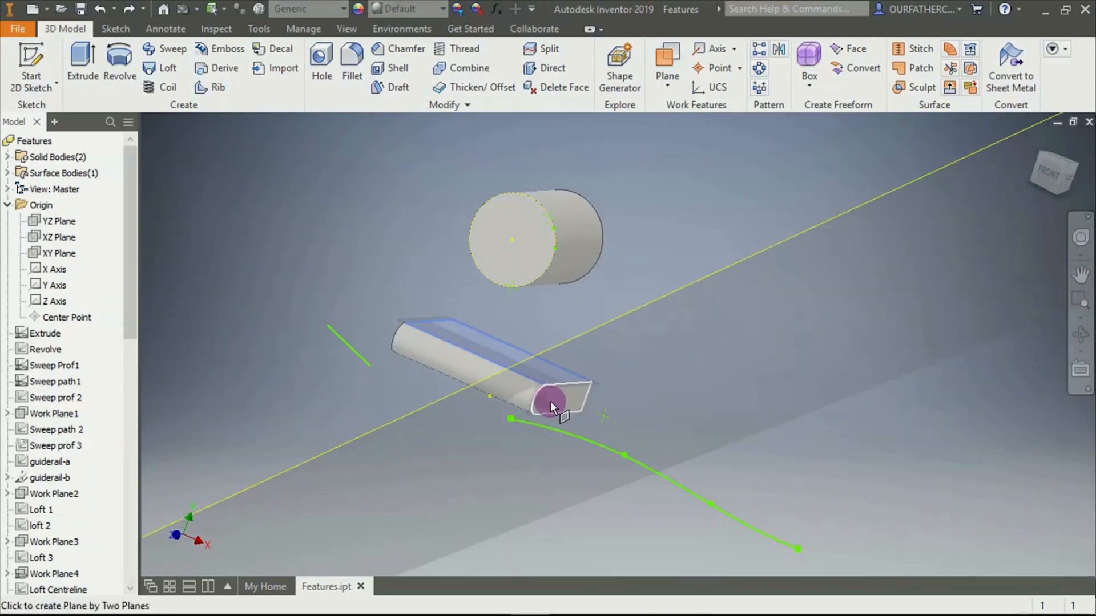
scroll(555, 403, "up", 3)
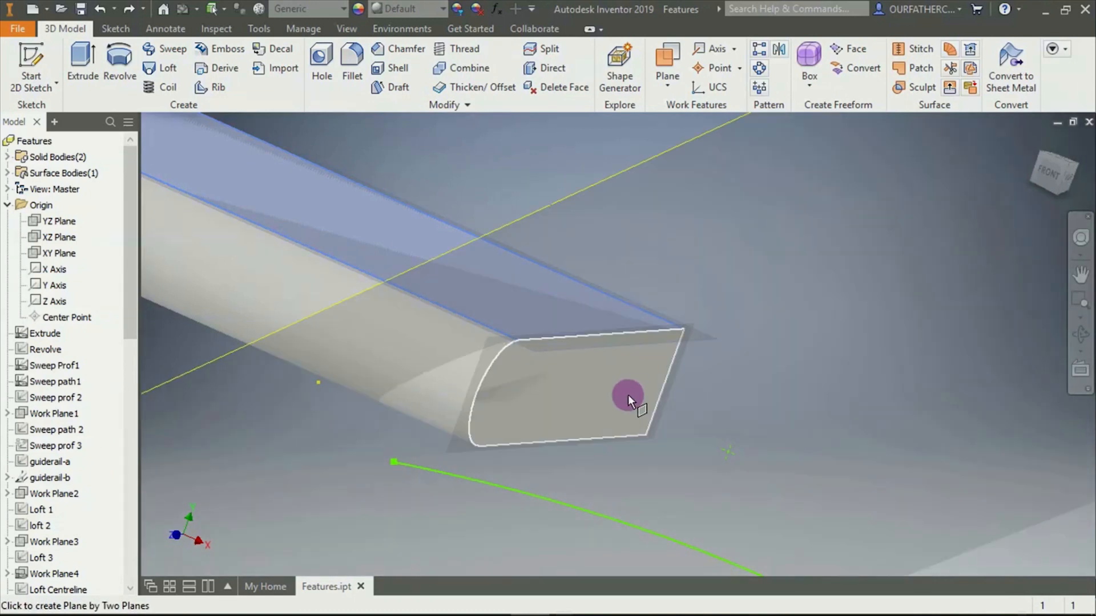
left_click(627, 395)
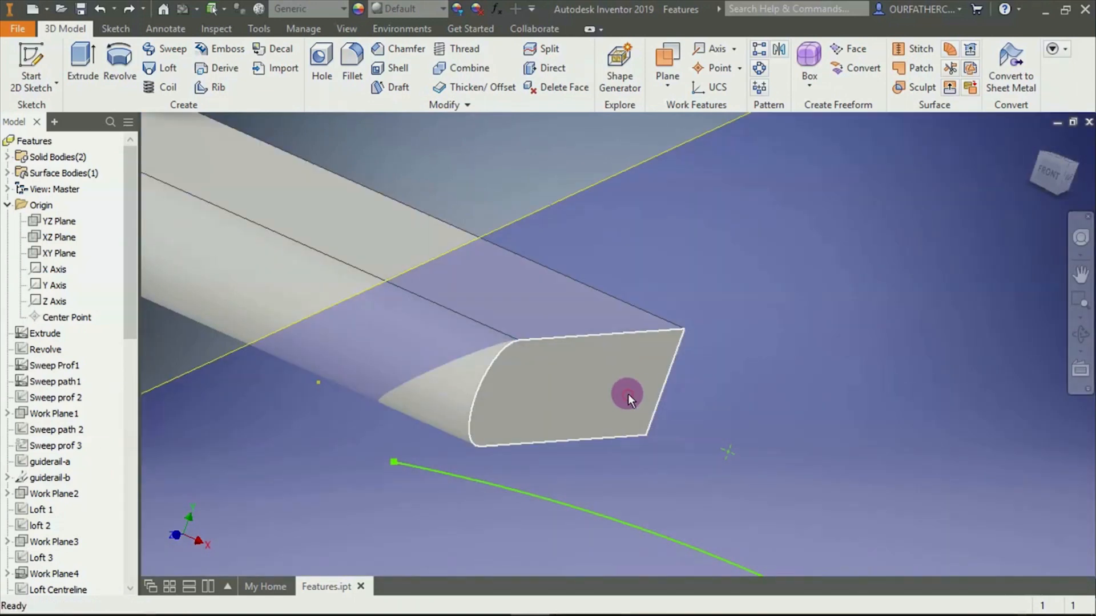
scroll(694, 389, "down", 5)
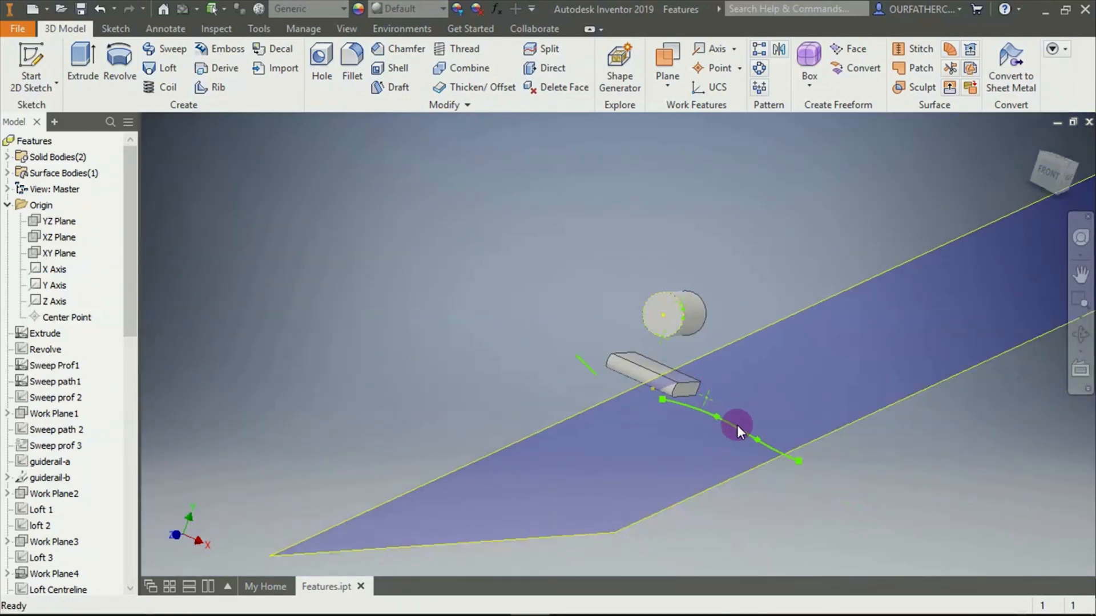
middle_click_drag(738, 424, 764, 429, "shift")
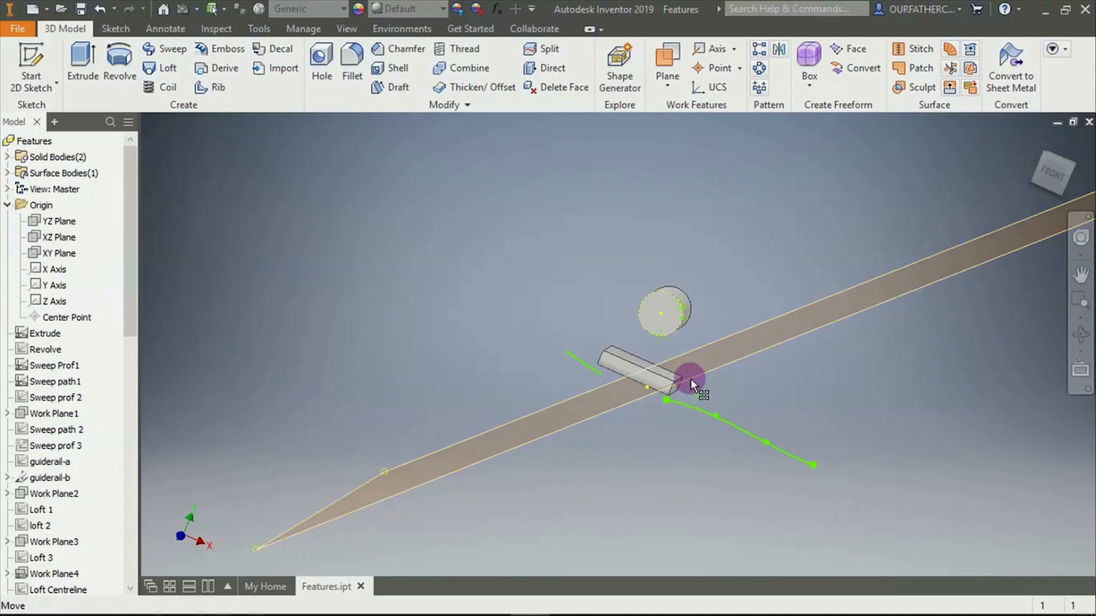
Examine how the bisecting work plane cuts through the block, and undo it
scroll(689, 378, "down", 5)
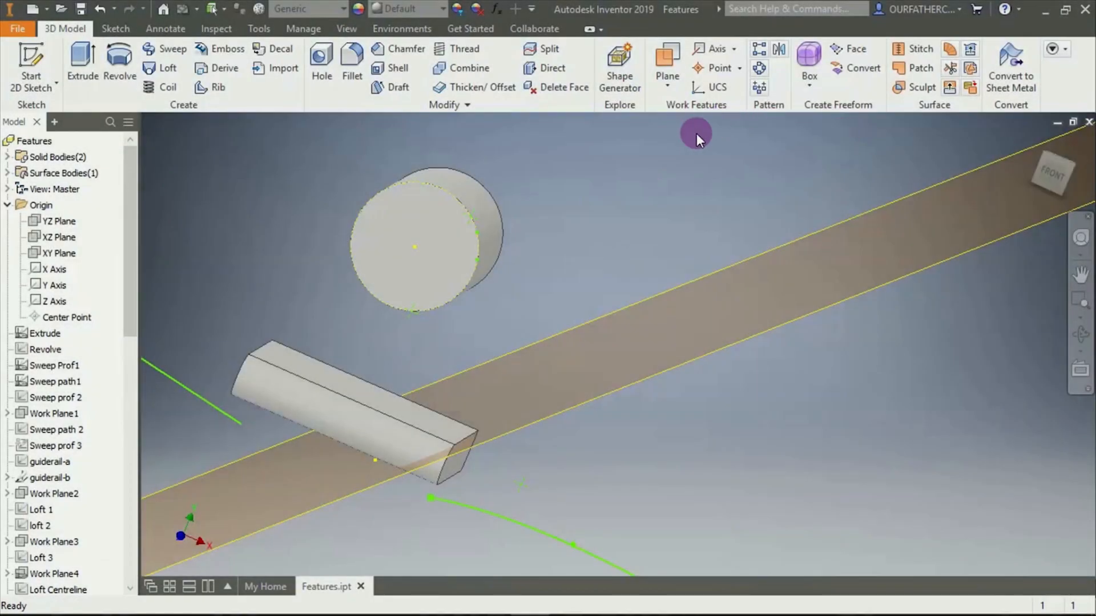
middle_click_drag(695, 158, 677, 167, "shift")
scroll(501, 222, "up", 7)
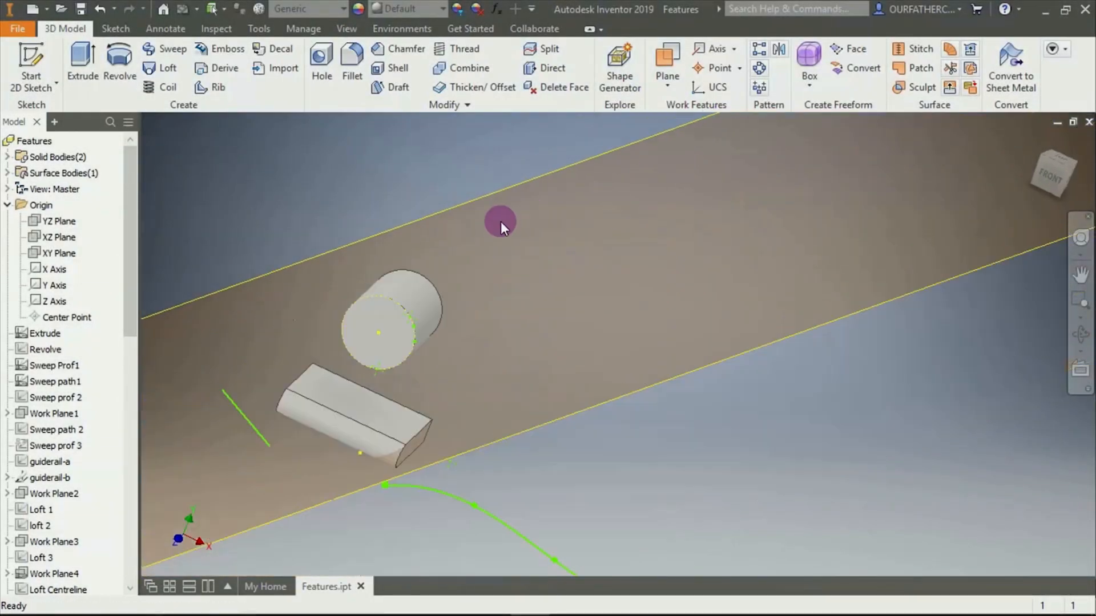
key("ctrl+z")
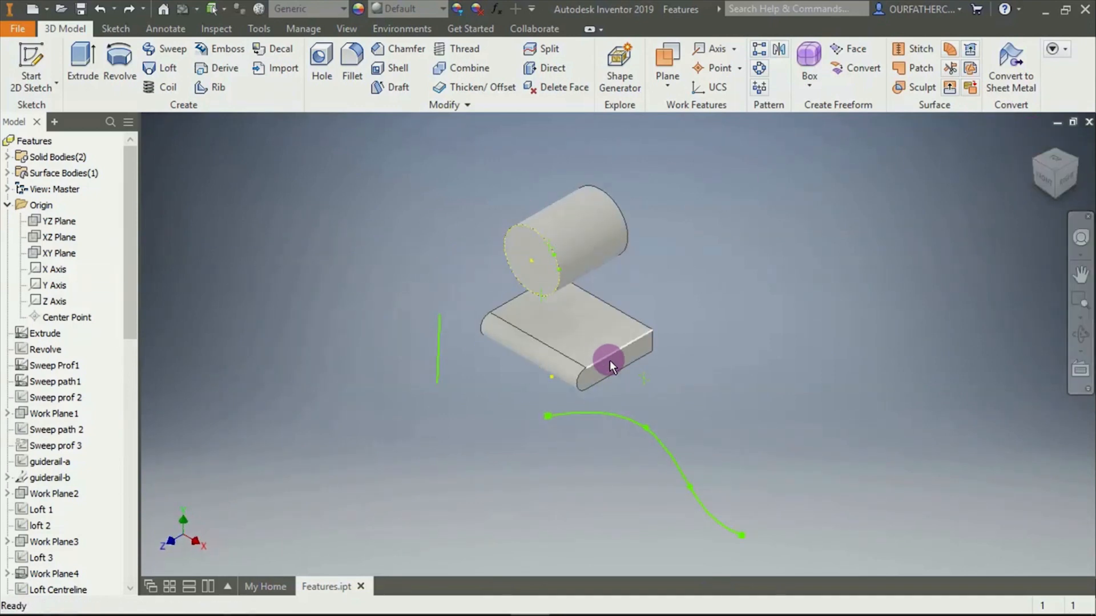
Create a midplane between the cylinder's front circular face and the block's end face
left_click(666, 86)
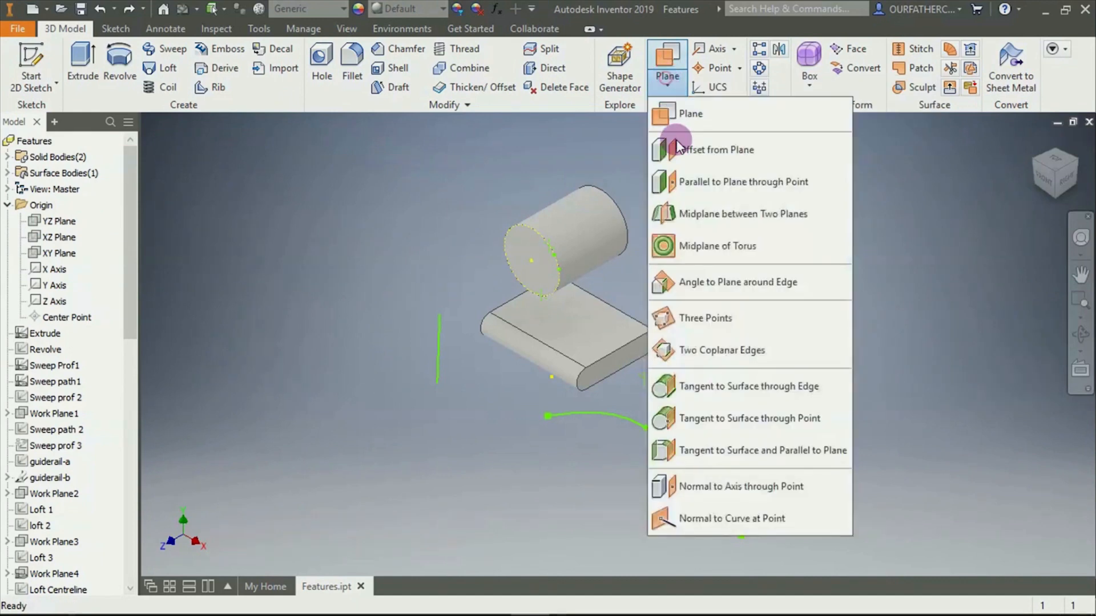
left_click(696, 213)
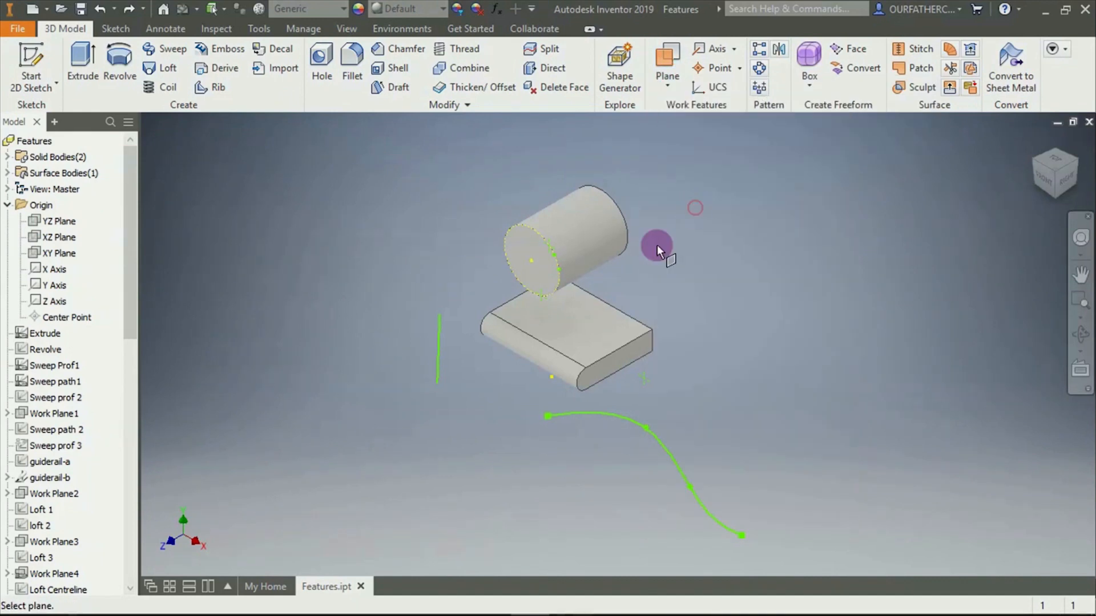
left_click(533, 251)
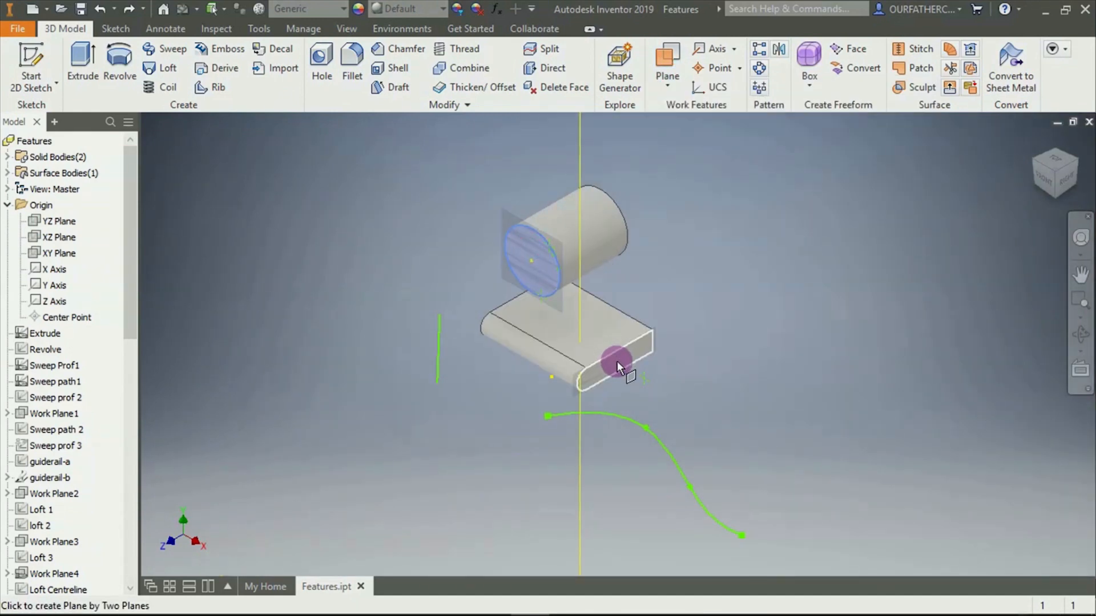
left_click(617, 361)
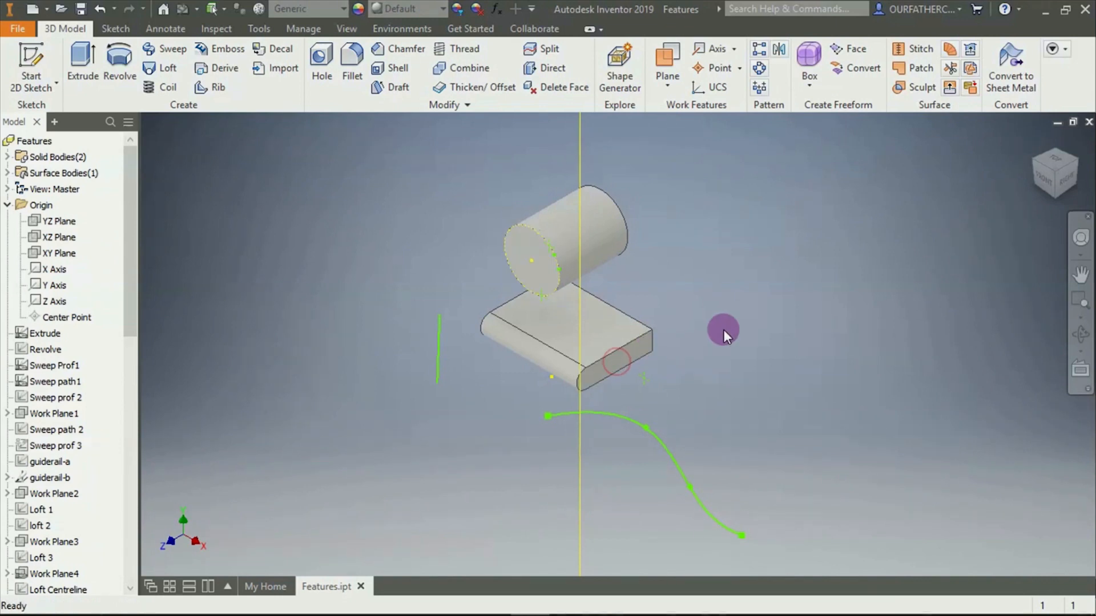
Undo the midplane between the cylinder and block faces and restore the home view
middle_click_drag(734, 331, 747, 335, "shift")
scroll(753, 335, "down", 5)
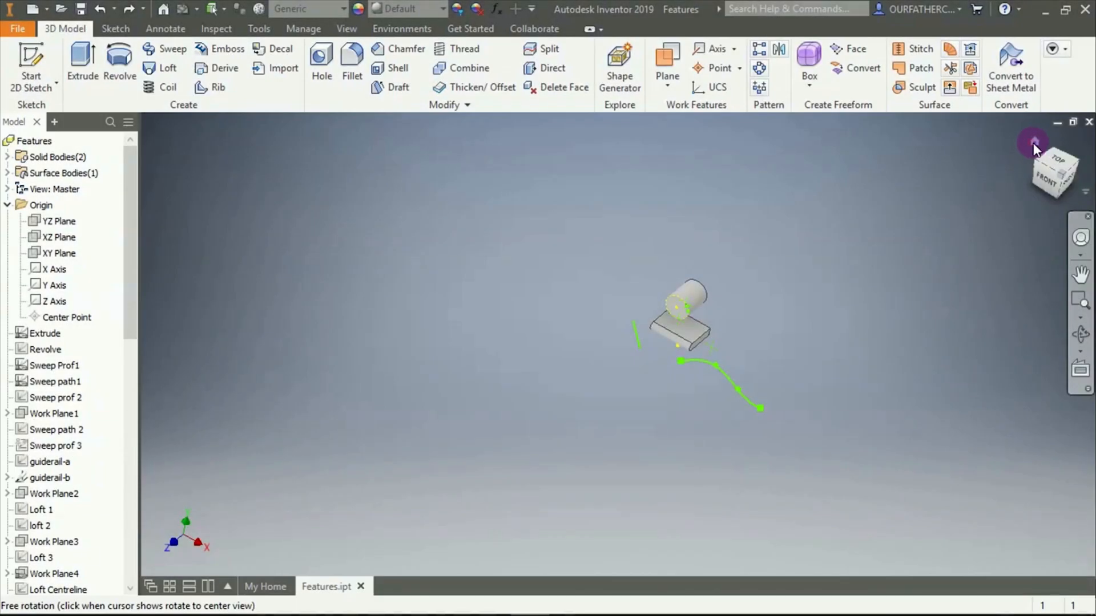
left_click(1034, 142)
left_click(667, 83)
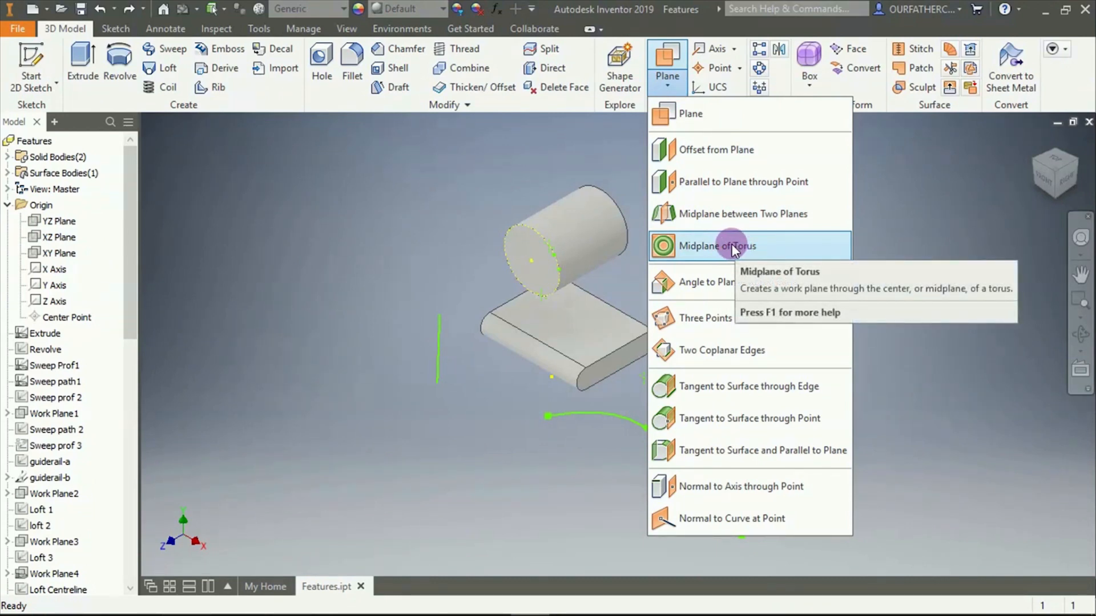
left_click(985, 207)
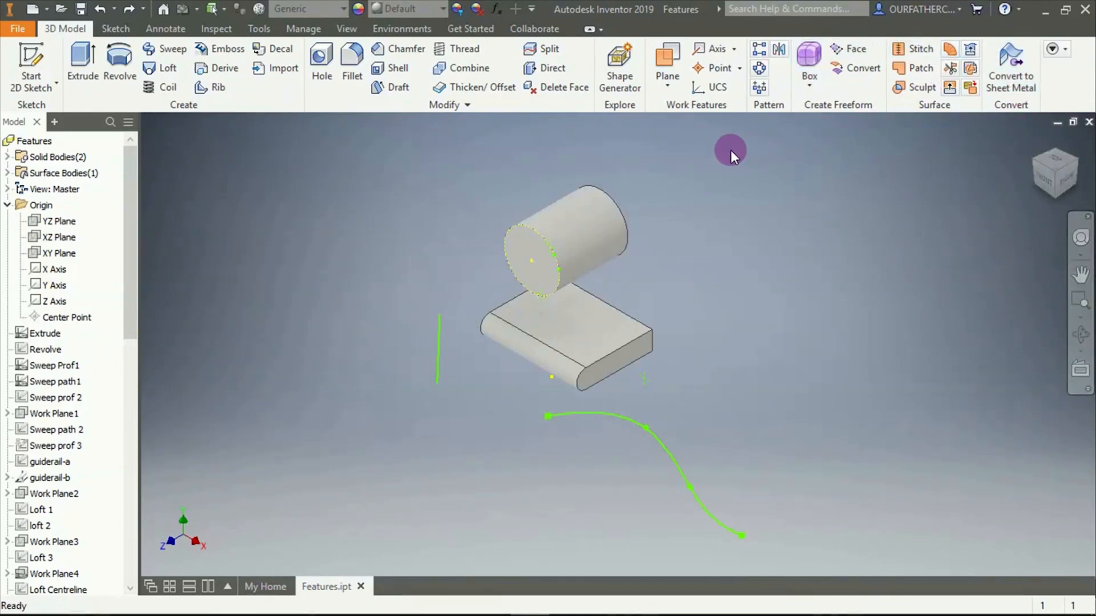
left_click(805, 87)
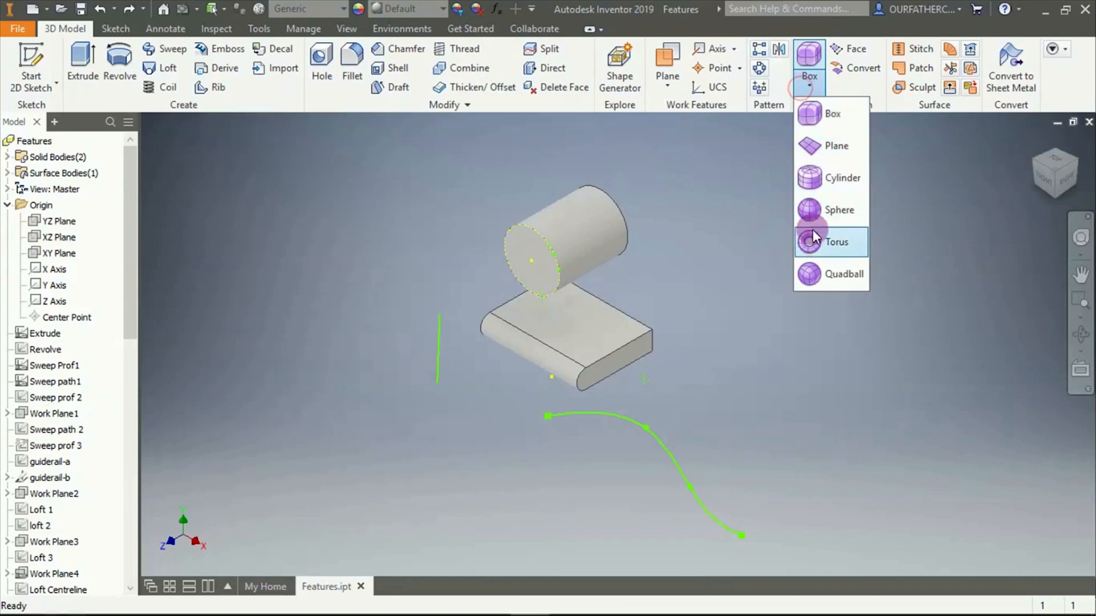
left_click(903, 424)
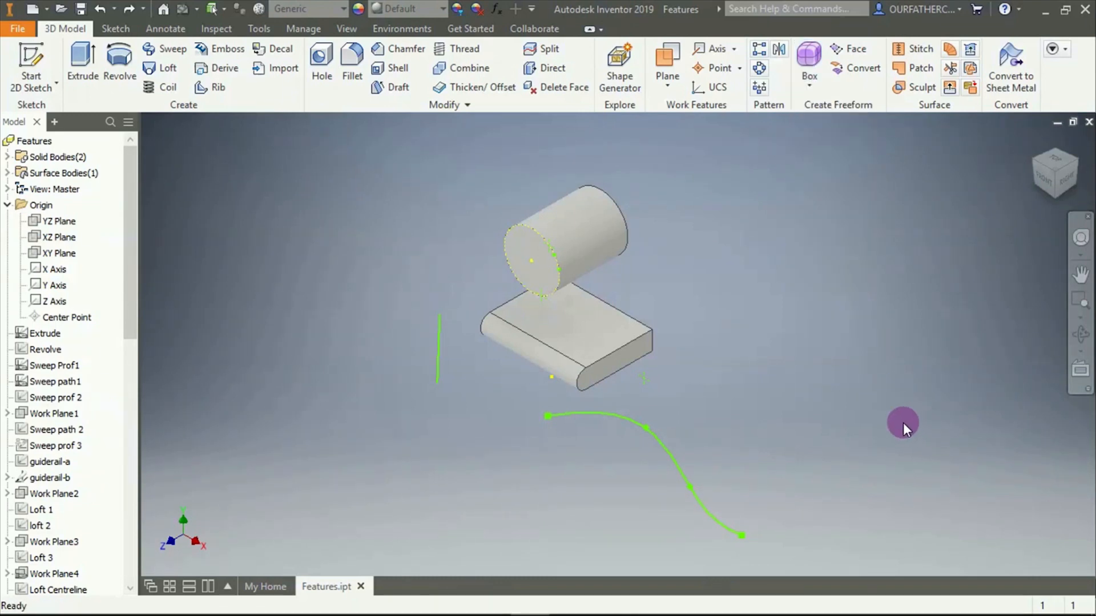
Start an Angle to Plane around Edge work plane from the block's flat end face about its top edge, with a 45-degree angle
left_click(657, 94)
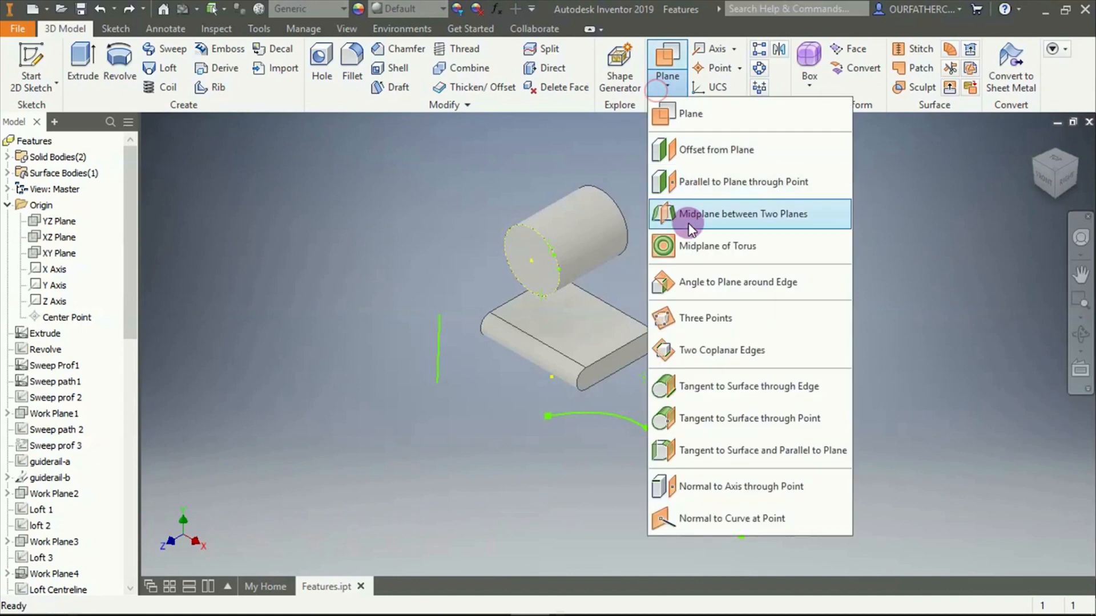
left_click(713, 285)
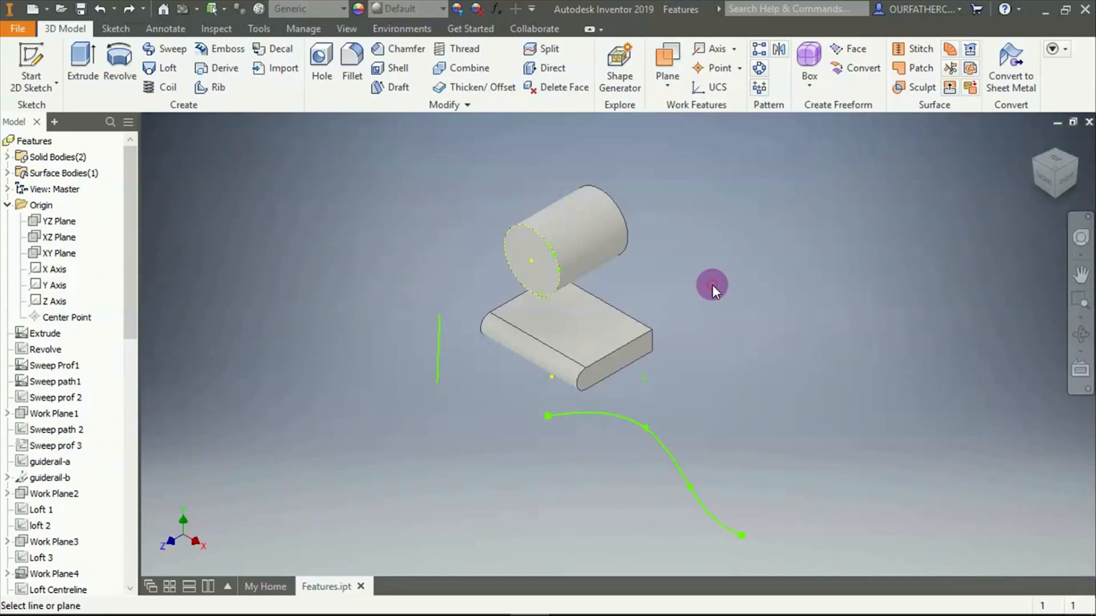
scroll(615, 380, "down", 3)
scroll(615, 382, "down", 3)
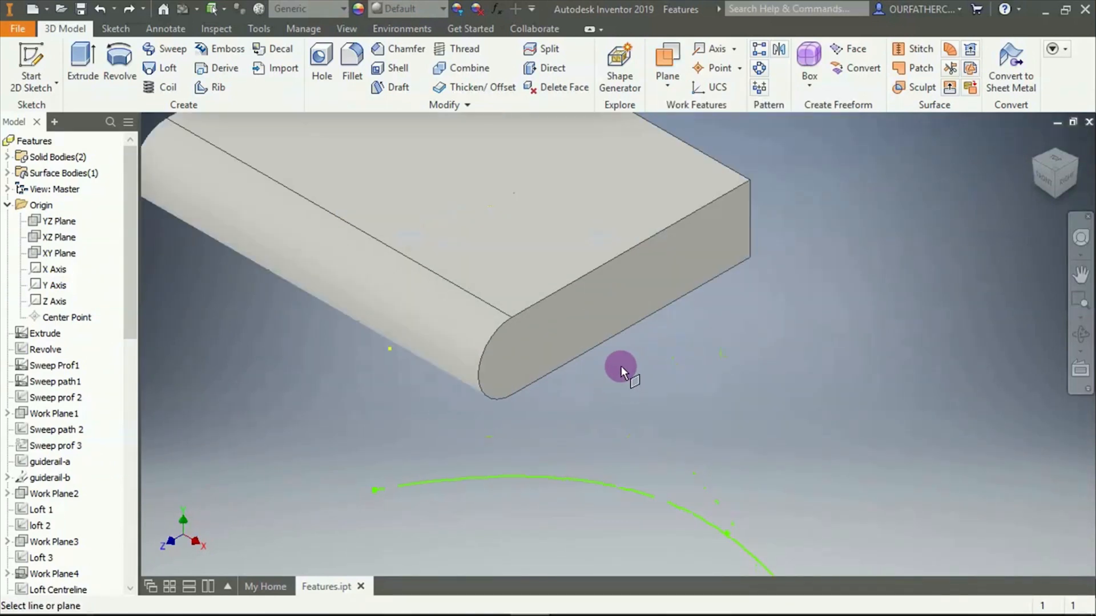
left_click(630, 314)
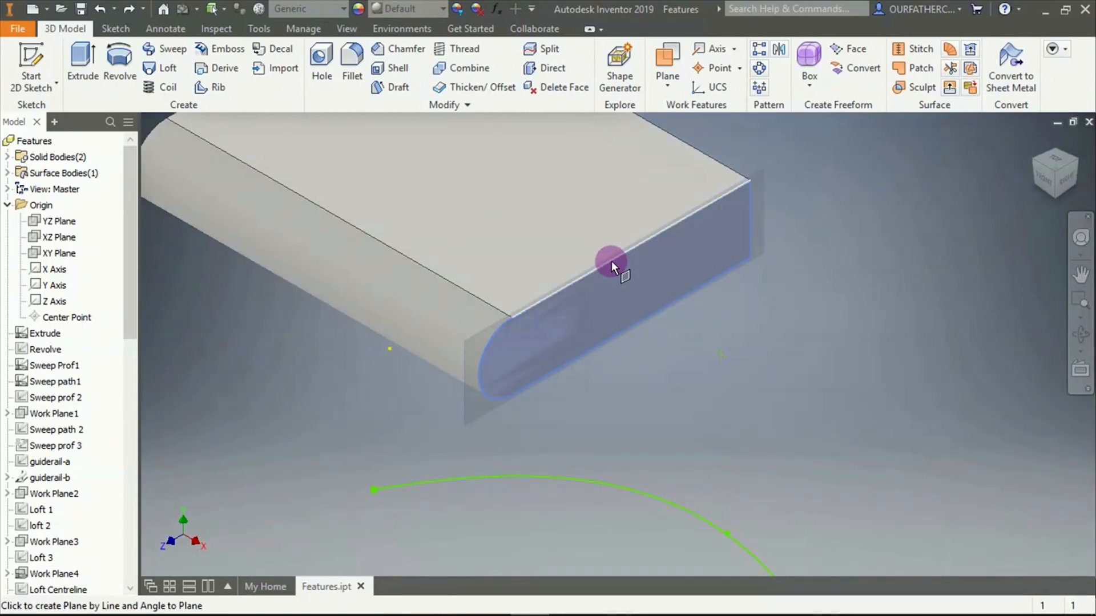
left_click(611, 261)
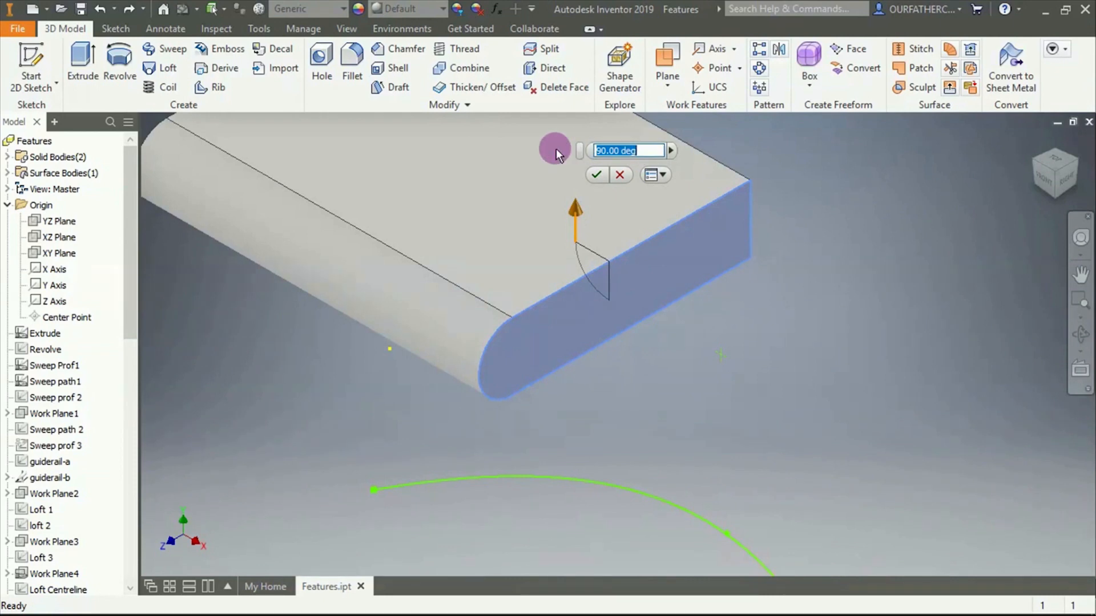
type("45")
scroll(675, 313, "up", 3)
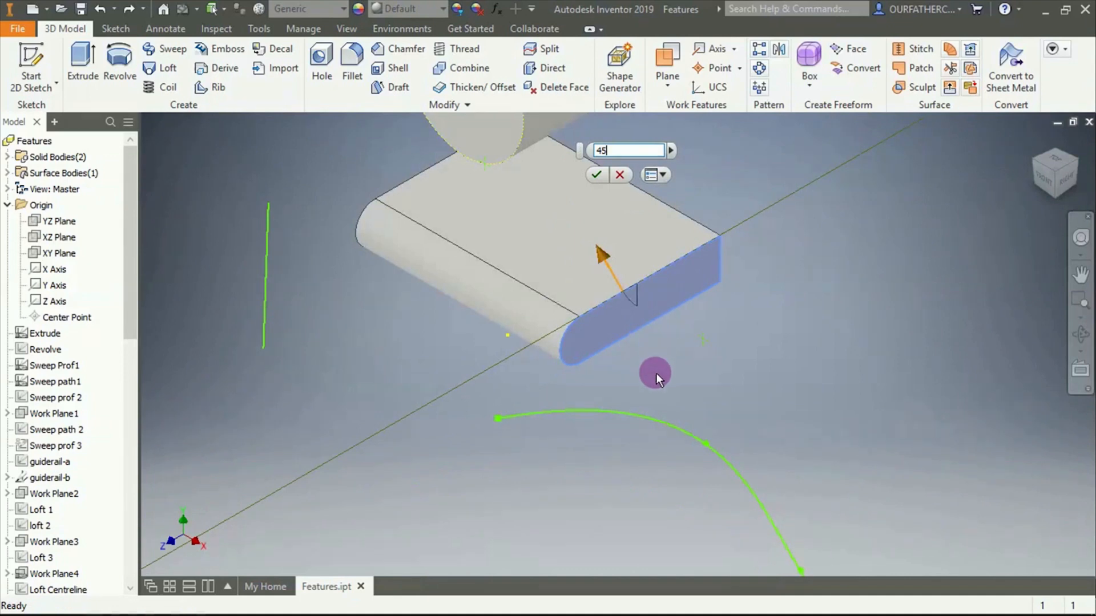
middle_click_drag(657, 374, 687, 367, "shift")
scroll(616, 309, "down", 2)
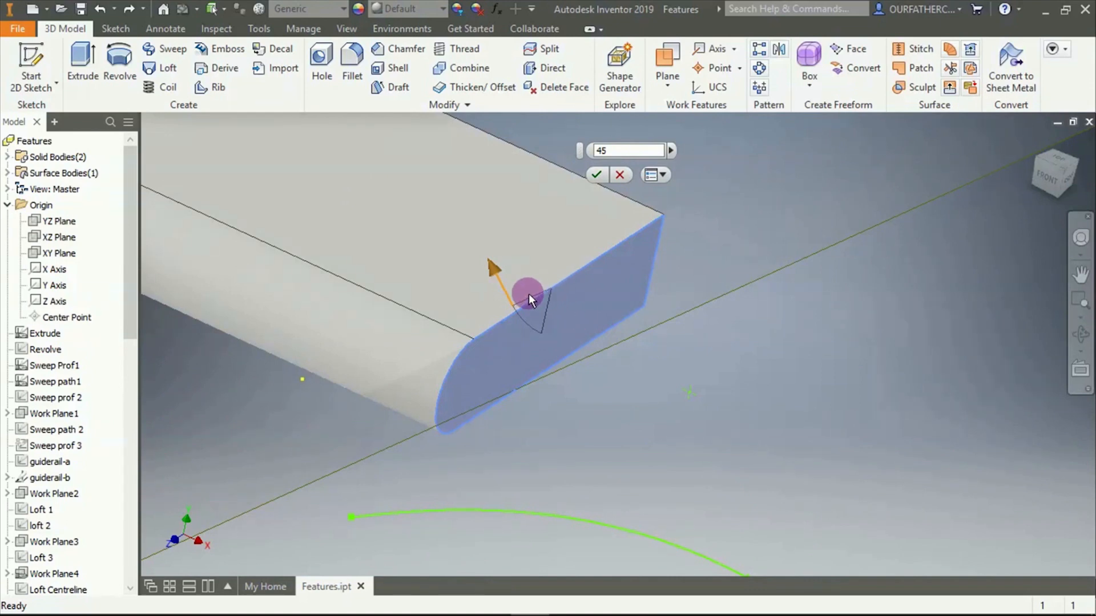
Change the work plane's angle to 60, reverse it to -60 degrees, and create the plane
left_click(603, 150)
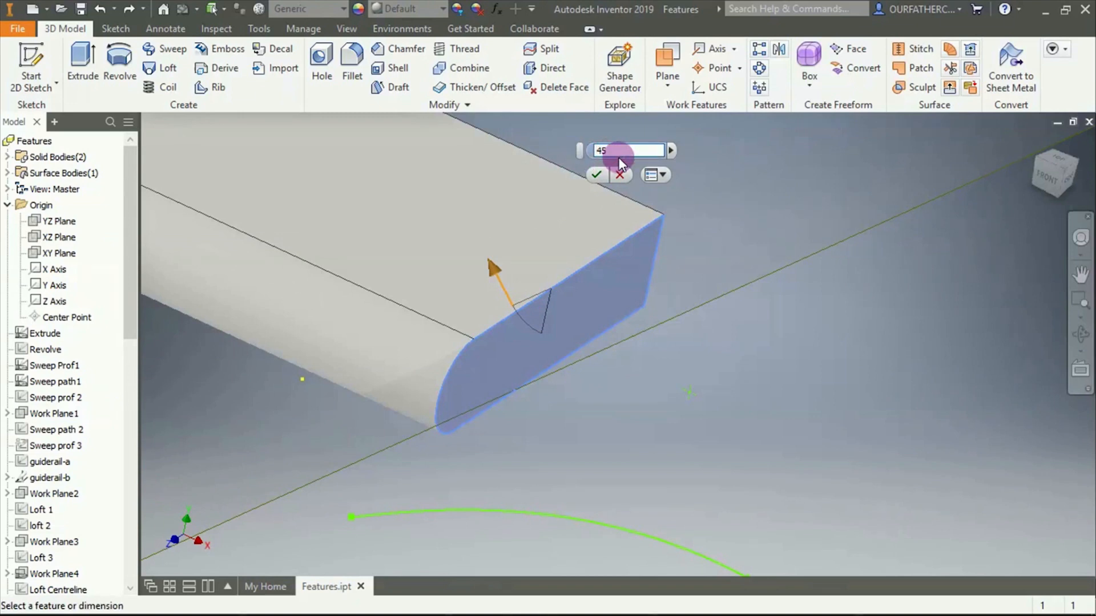
key("Delete")
key("Delete")
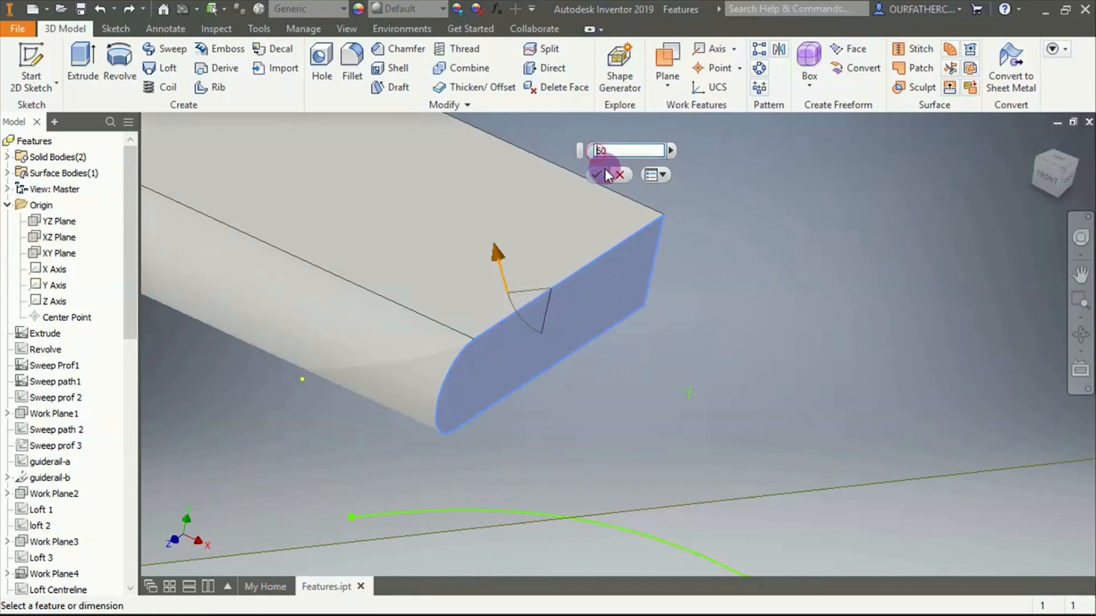
key("Left")
key("Left")
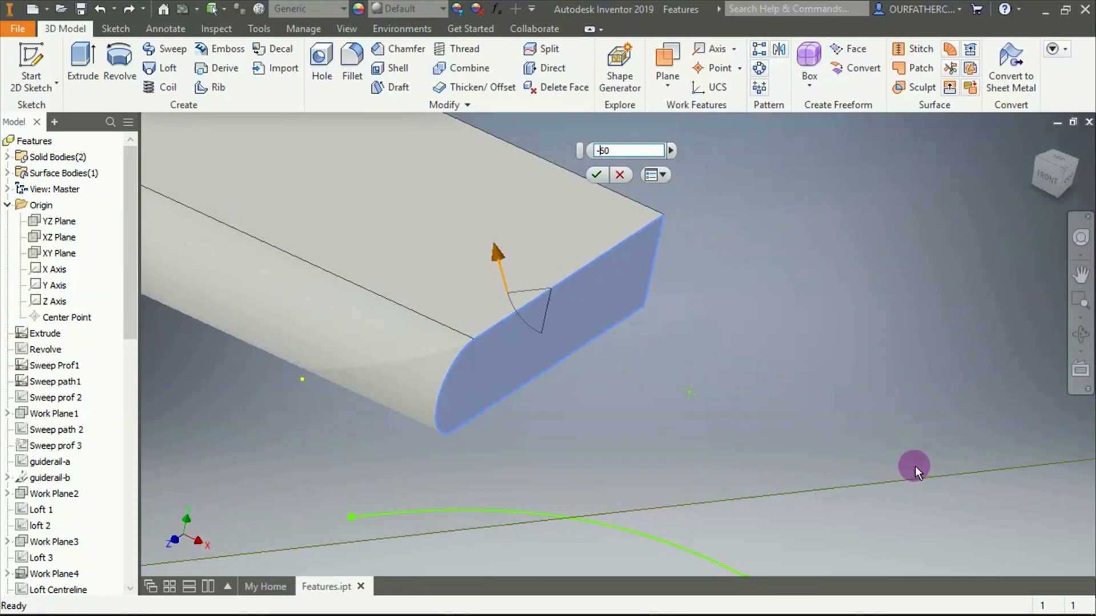
type("-")
scroll(642, 330, "up", 10)
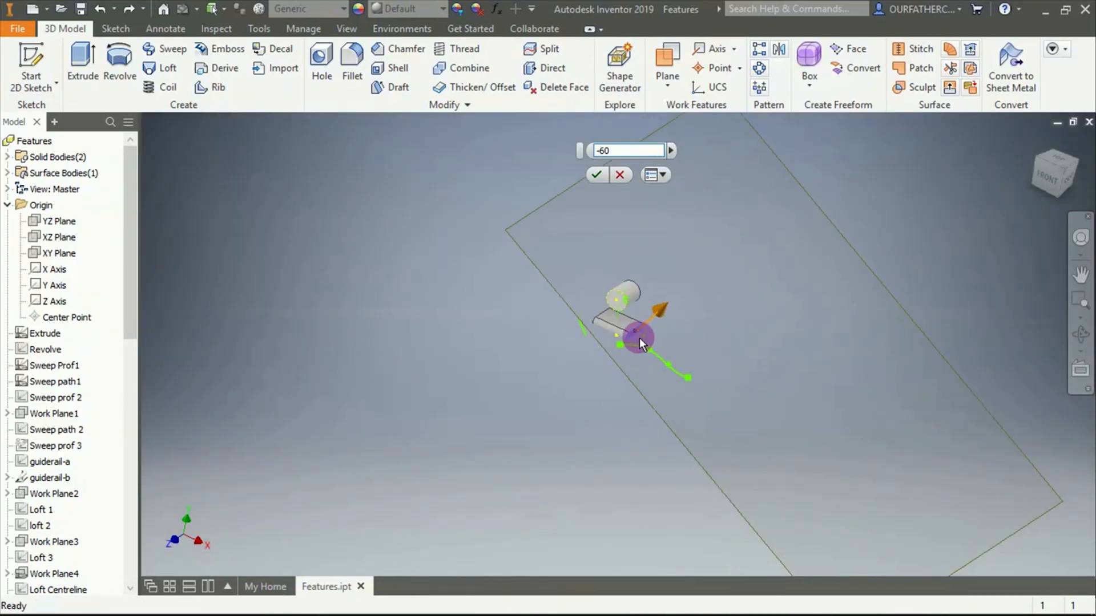
middle_click_drag(637, 343, 657, 334, "shift")
scroll(657, 333, "down", 5)
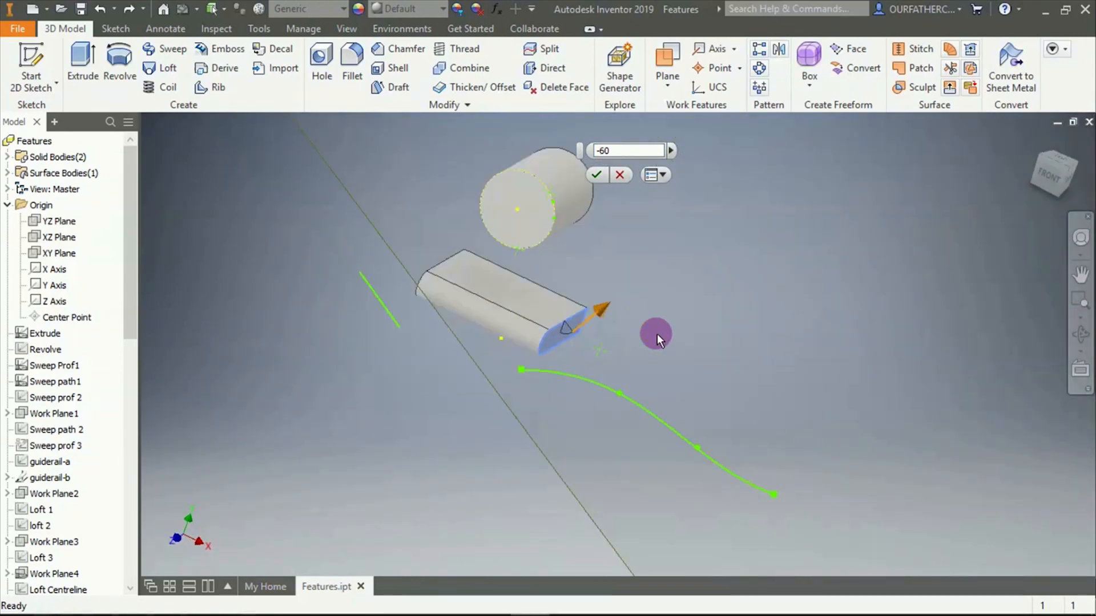
scroll(657, 334, "down", 3)
left_click(601, 172)
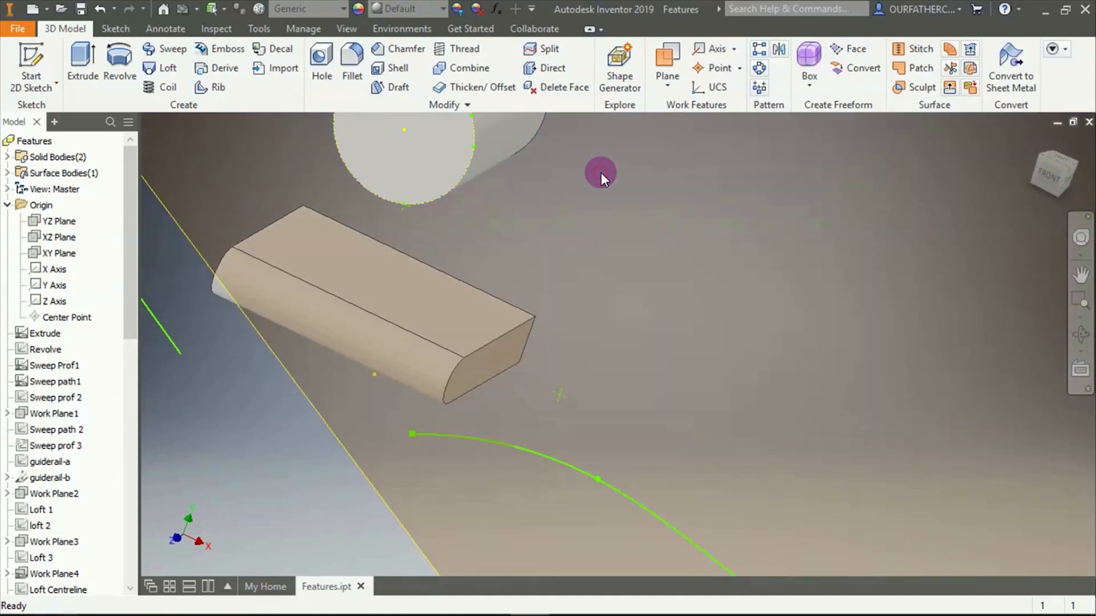
Undo the angled work plane about the top edge of the block's end face
left_click(662, 86)
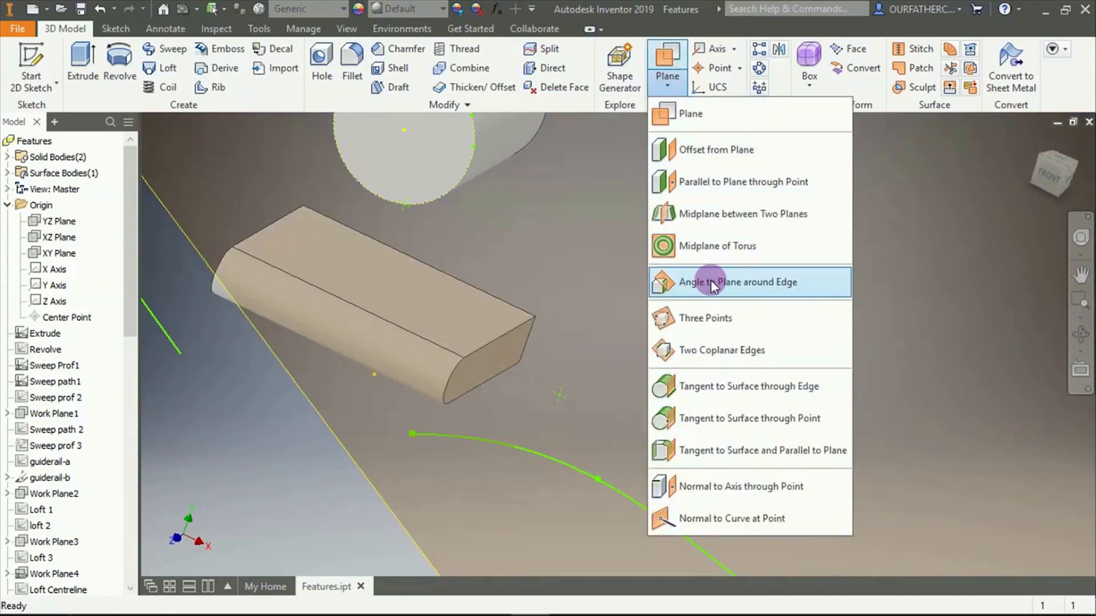
left_click(264, 429)
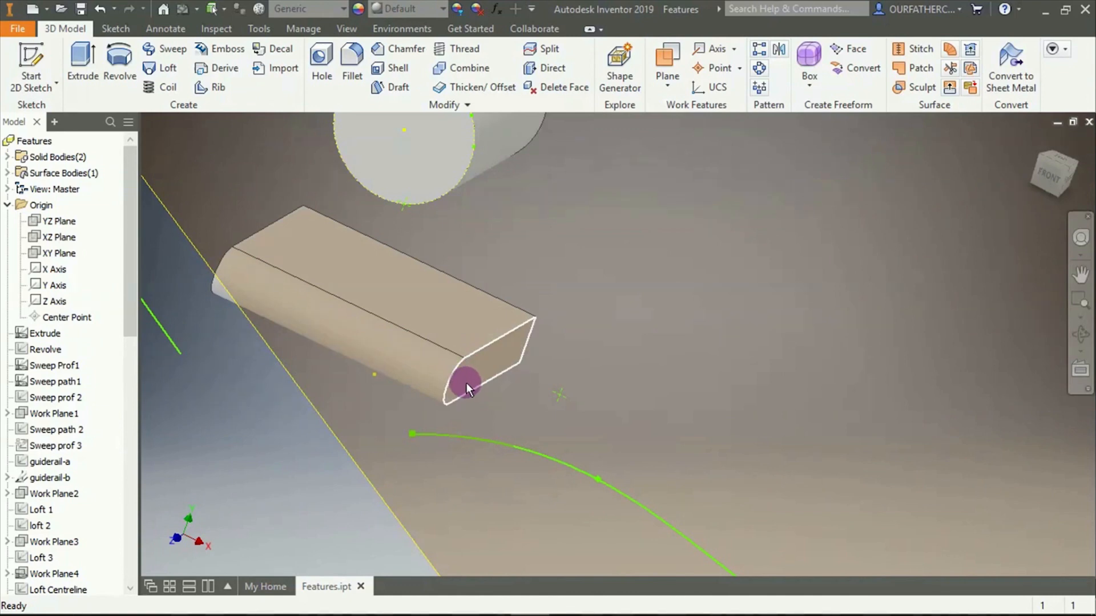
scroll(466, 383, "down", 5)
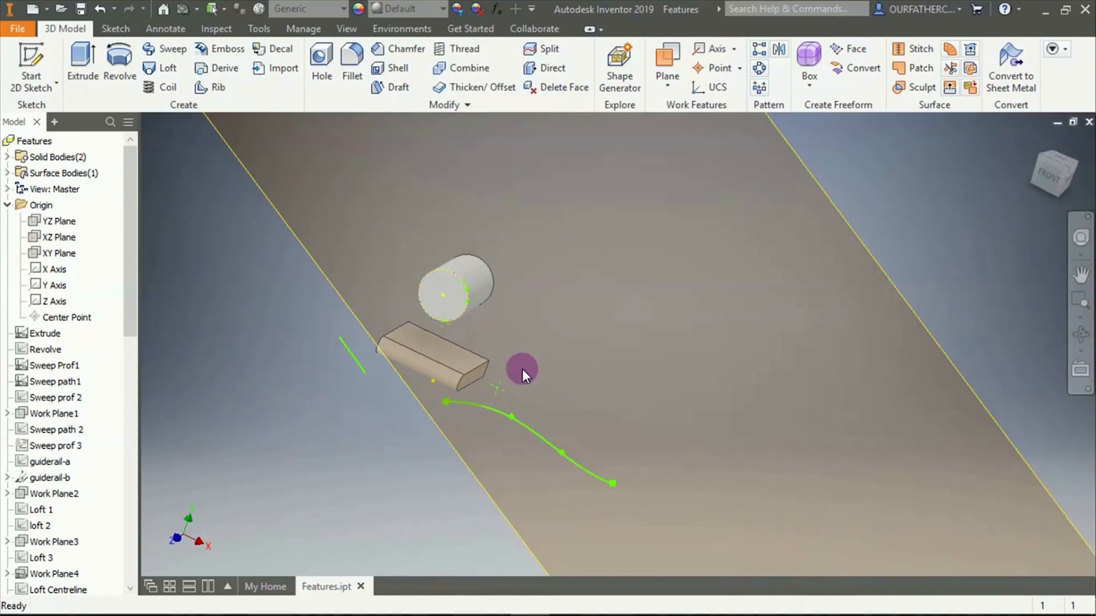
scroll(604, 220, "up", 4)
scroll(591, 235, "down", 5)
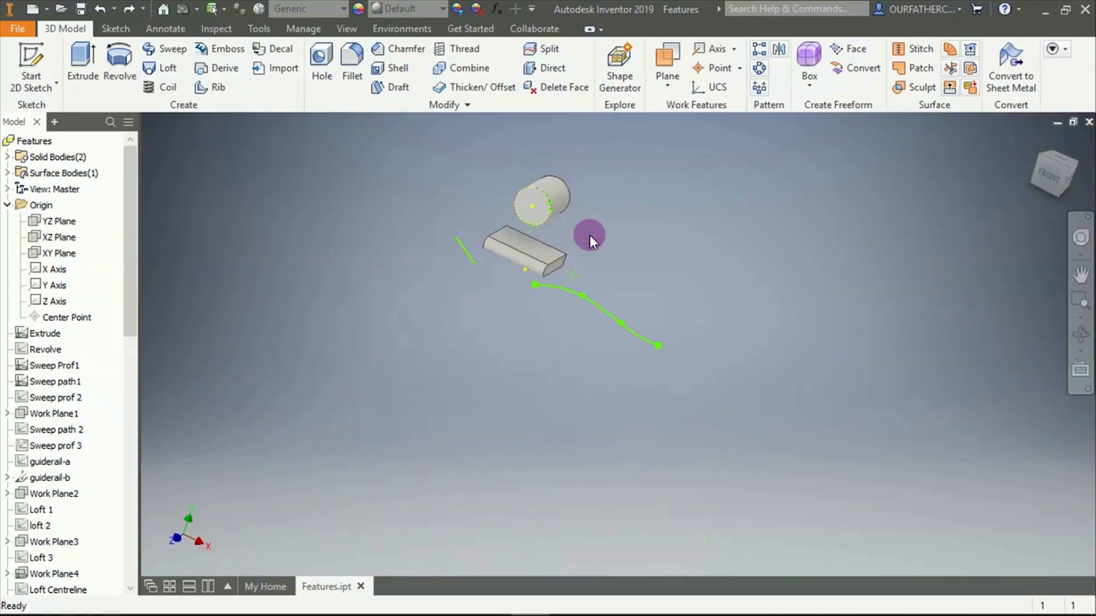
scroll(537, 229, "up", 4)
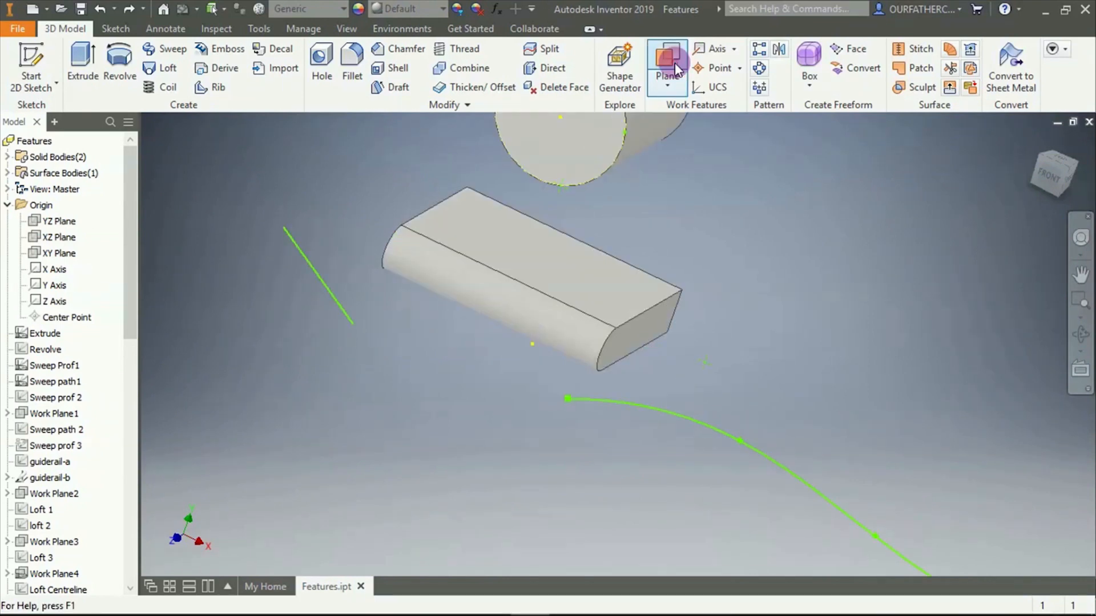
Create a work plane at 35 degrees to the block's end face around that face's vertical side edge
left_click(682, 86)
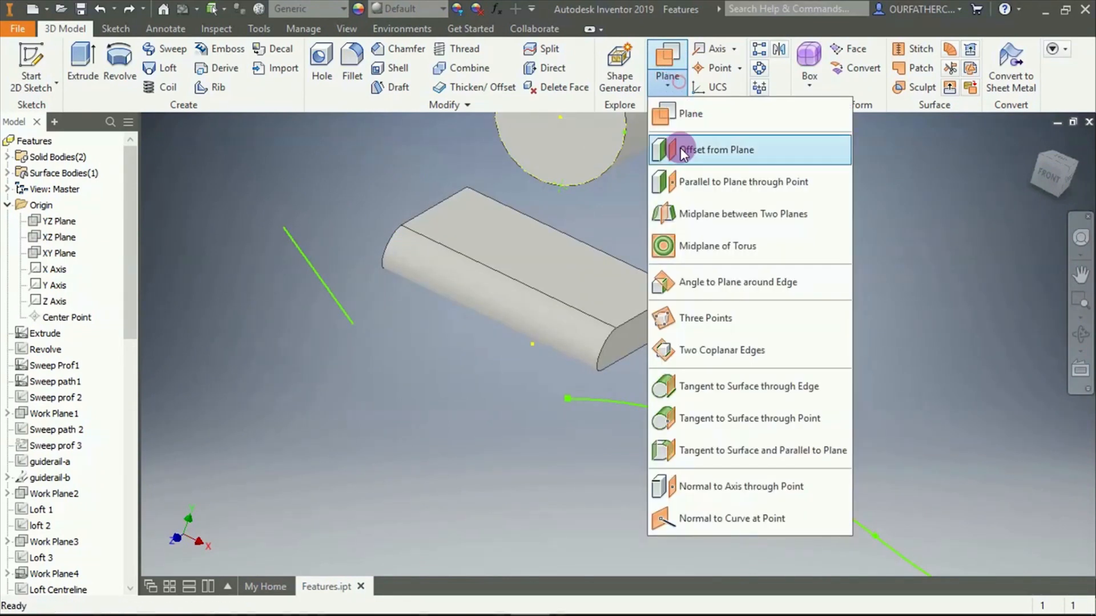
left_click(693, 283)
left_click(642, 328)
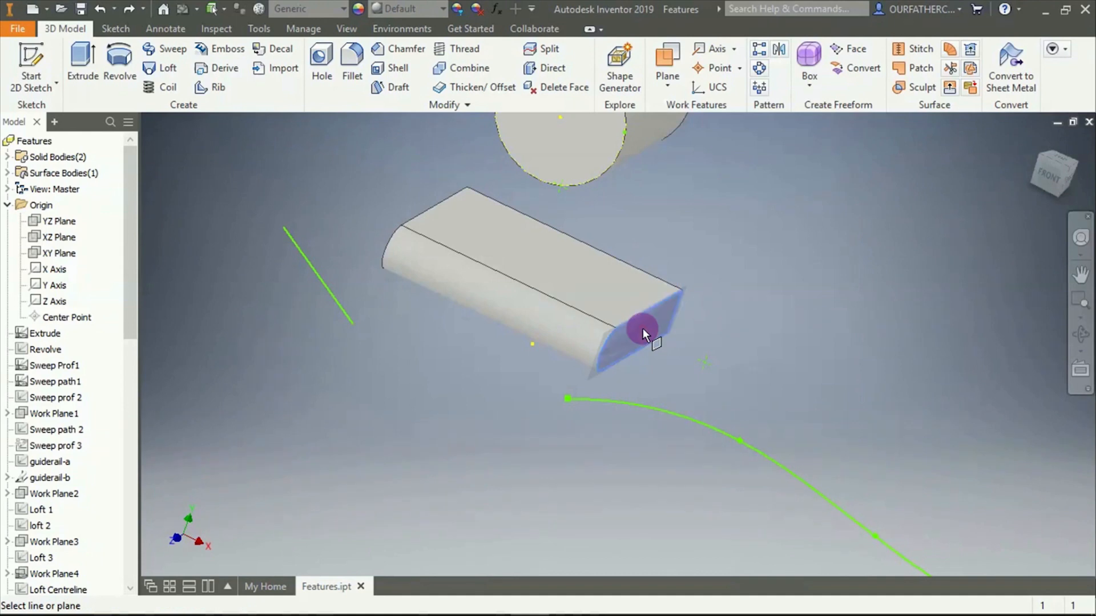
scroll(729, 329, "down", 3)
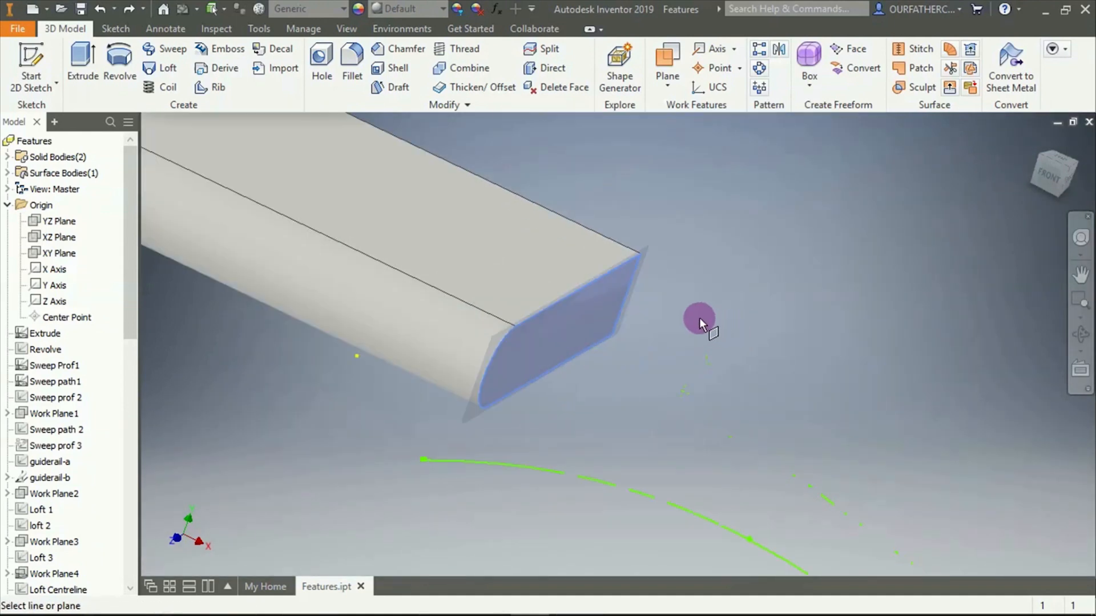
left_click(627, 284)
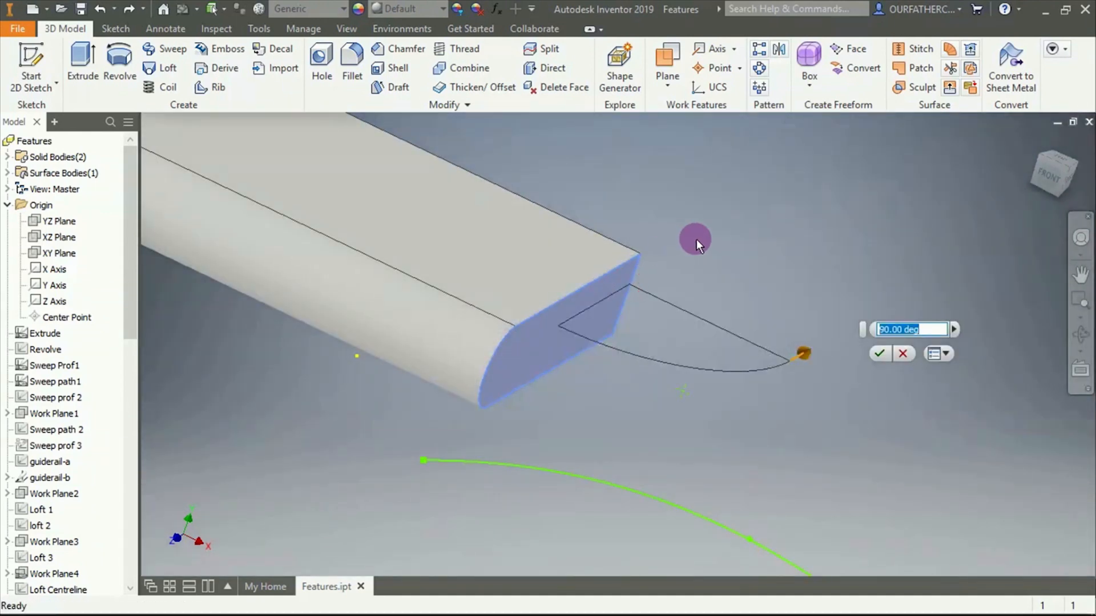
middle_click_drag(781, 328, 803, 301, "shift")
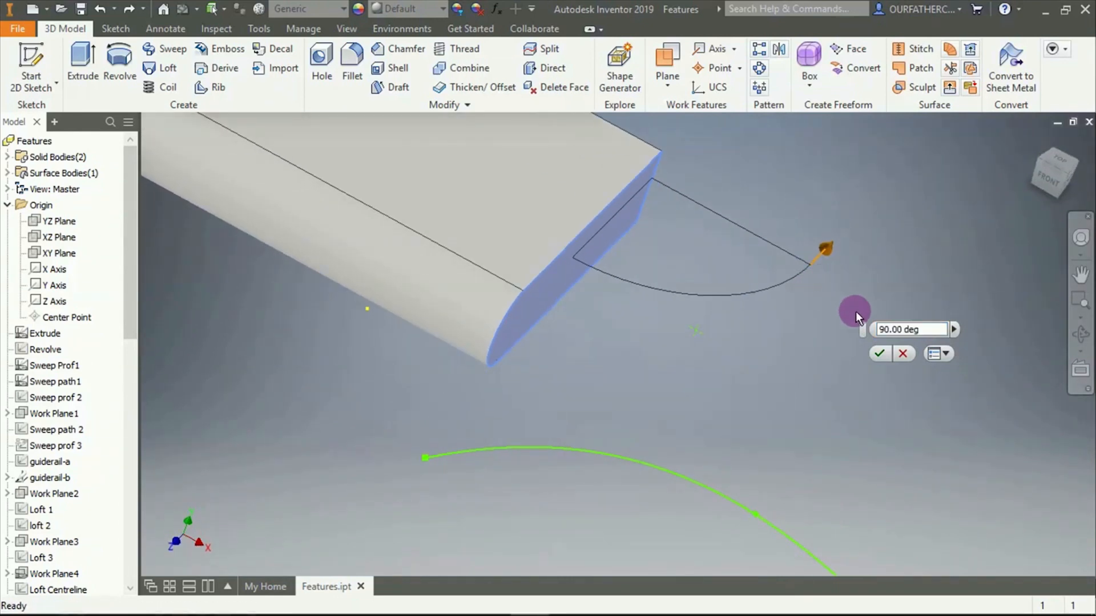
left_click_drag(928, 330, 834, 333)
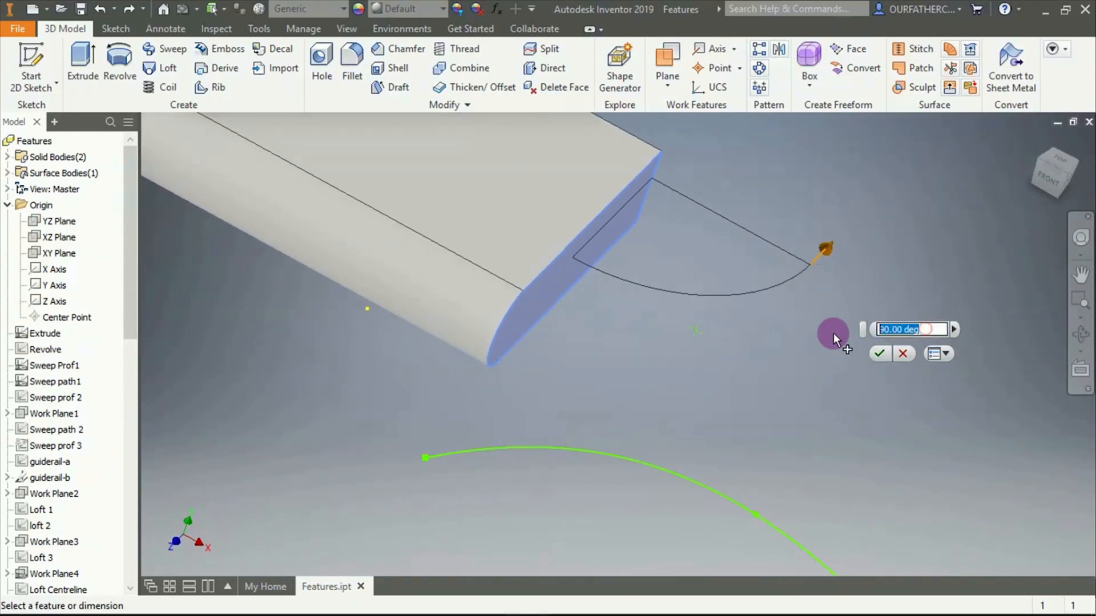
type("35")
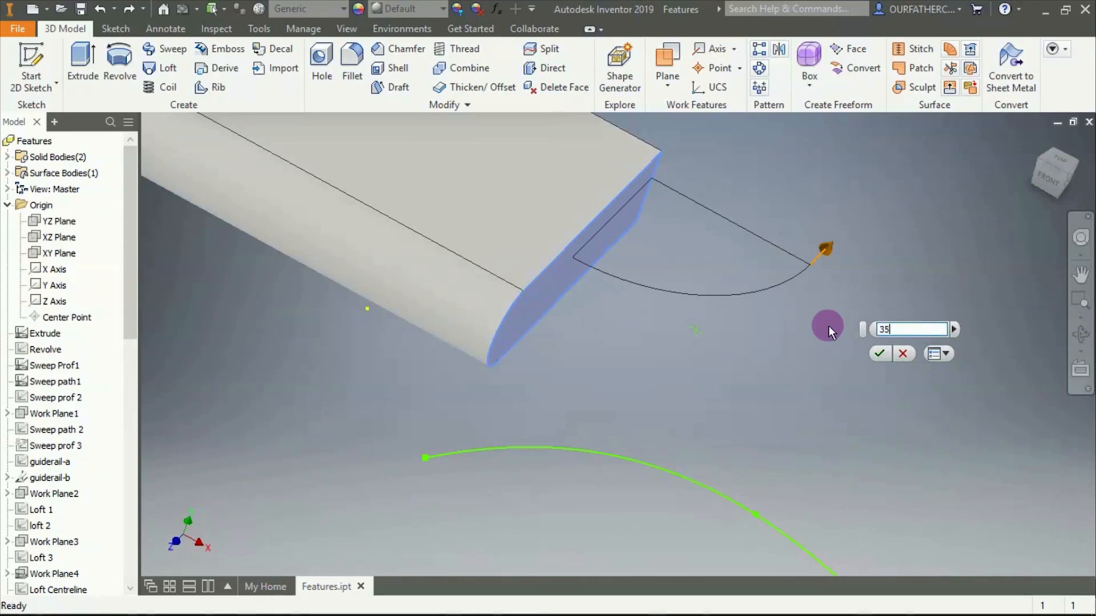
left_click(877, 355)
Examine the 35-degree work plane from above, undo it, and restore the home view
scroll(833, 359, "down", 5)
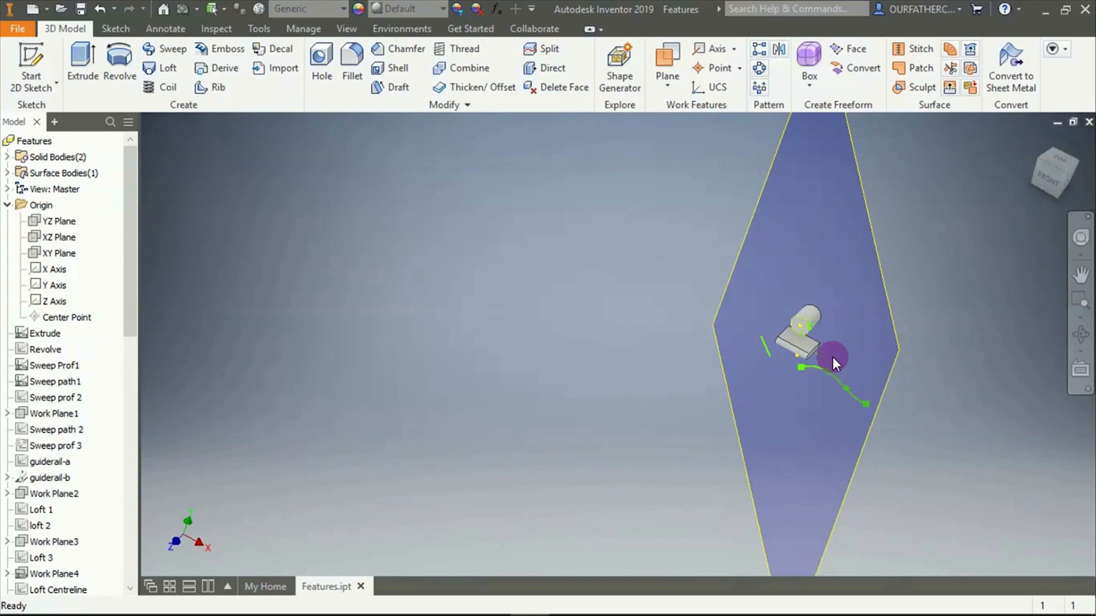
middle_click_drag(926, 335, 900, 365, "shift")
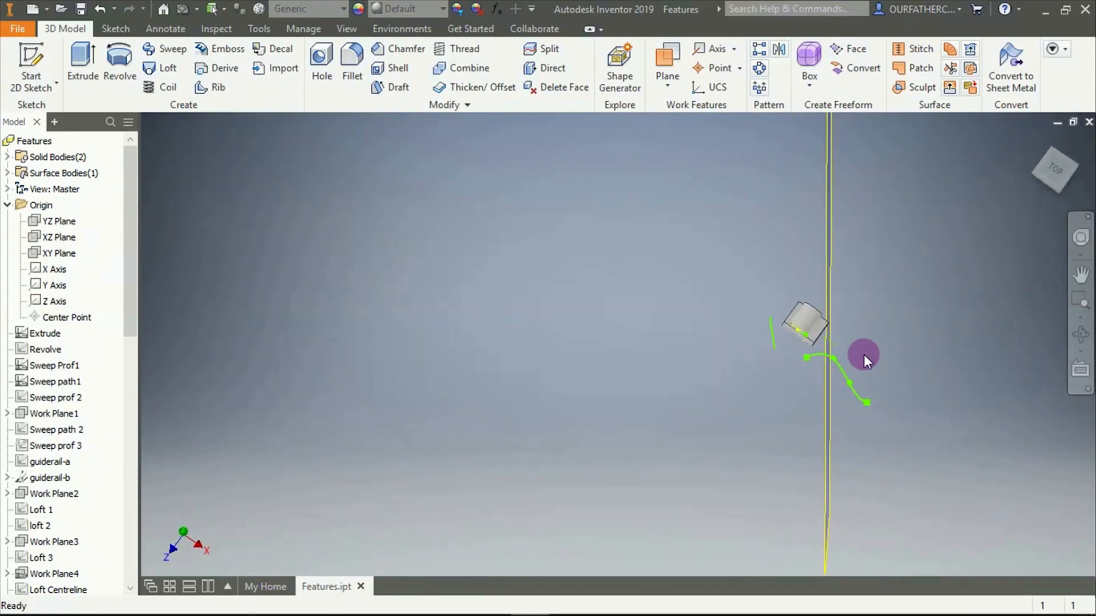
key("ctrl+z")
left_click(1038, 141)
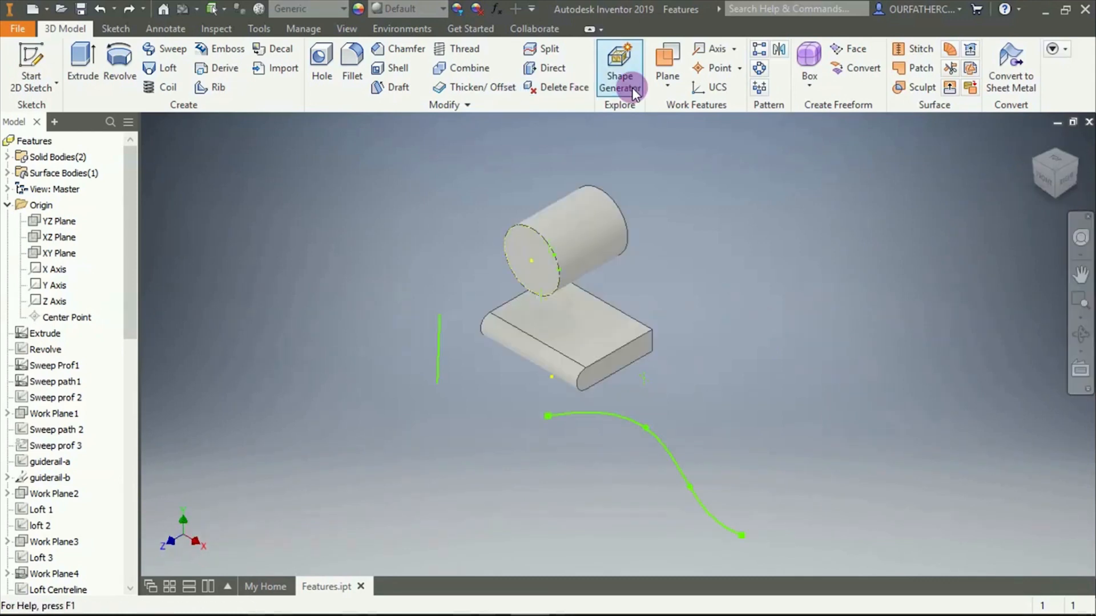
Create a work plane offset by 4 above the block's top face
left_click(674, 85)
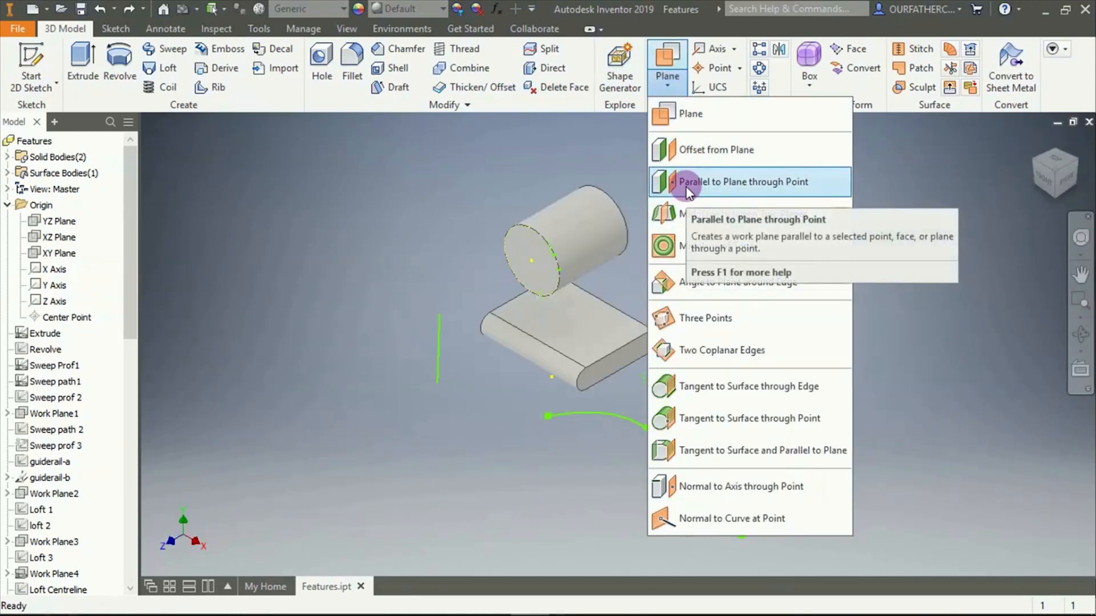
left_click(698, 151)
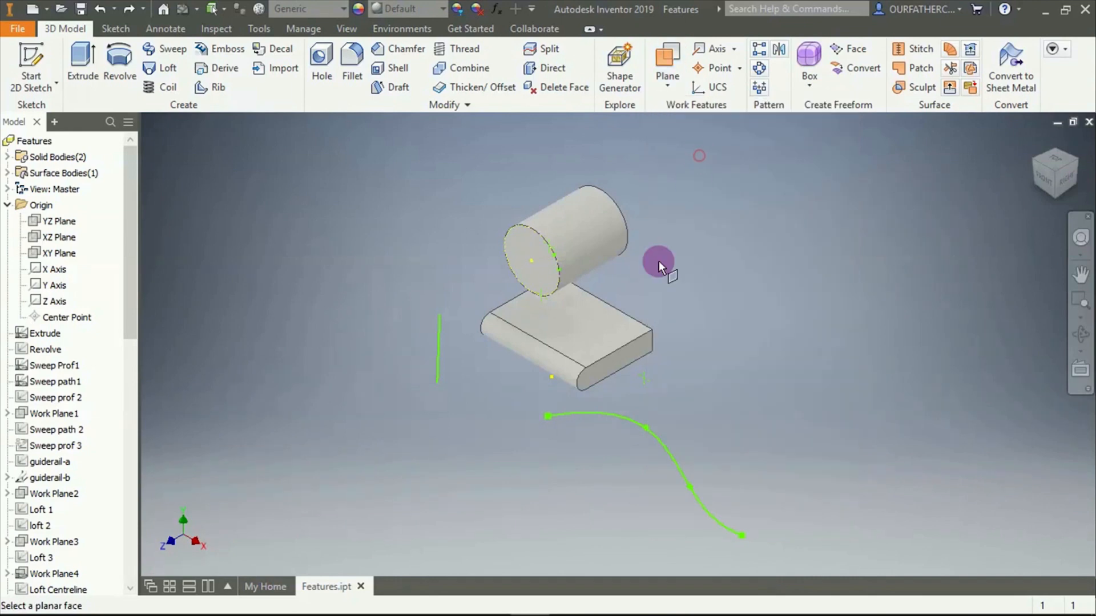
left_click(614, 320)
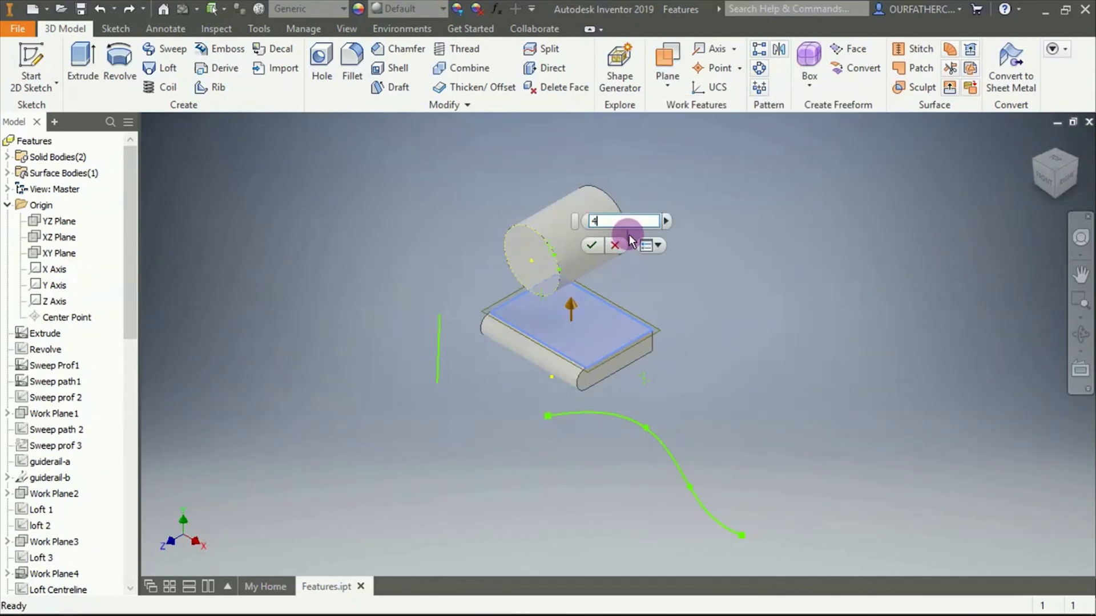
type("4")
left_click(596, 243)
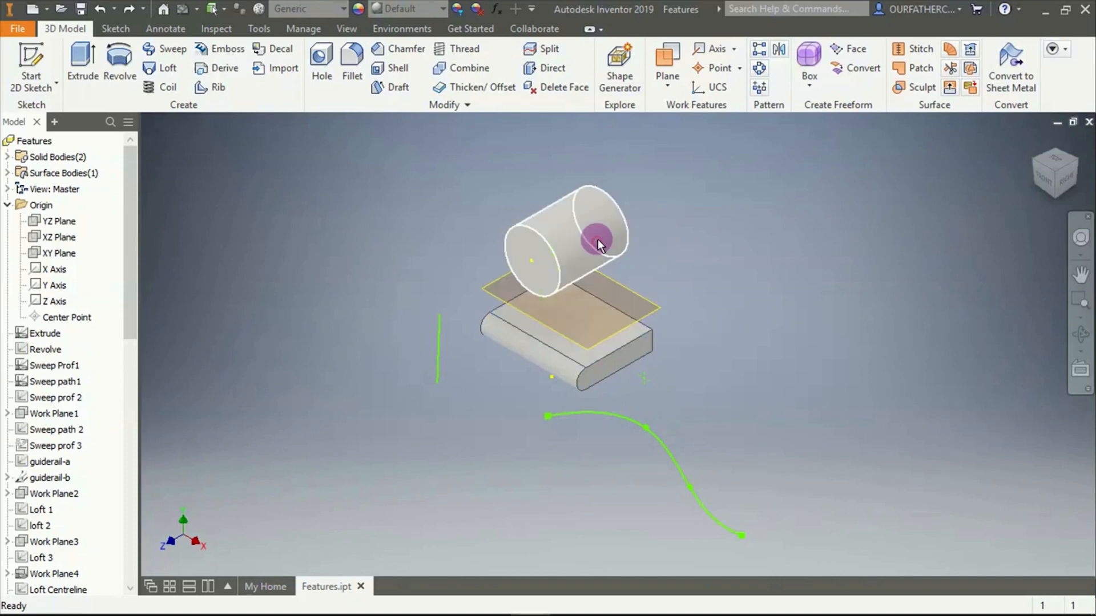
Create a work plane at 60 degrees to the offset work plane around the lower edge of the block's end face, and undo it
left_click(667, 68)
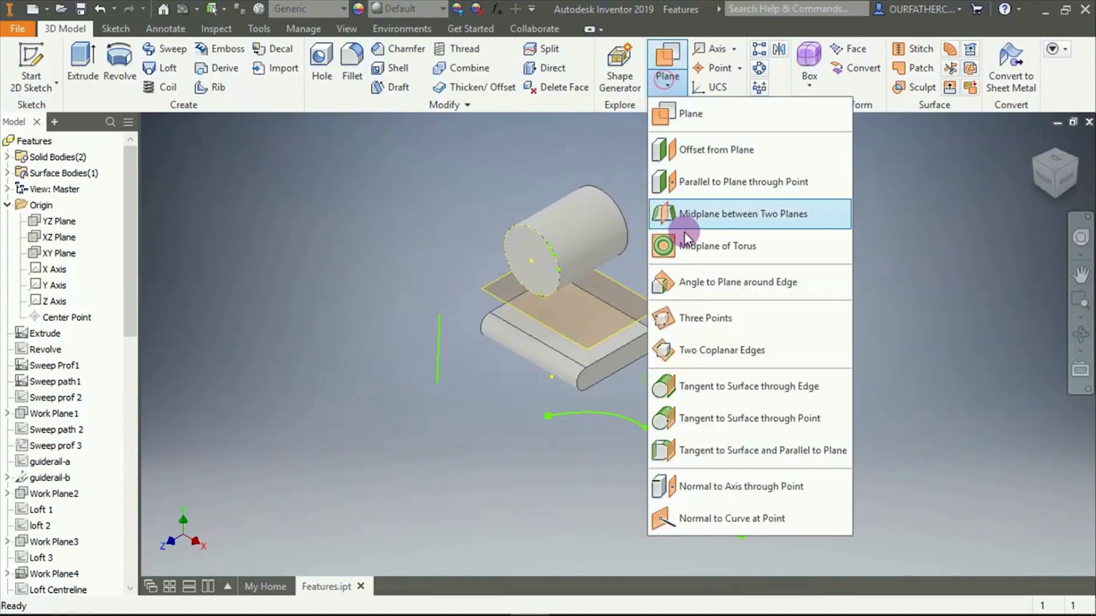
left_click(693, 286)
left_click(642, 300)
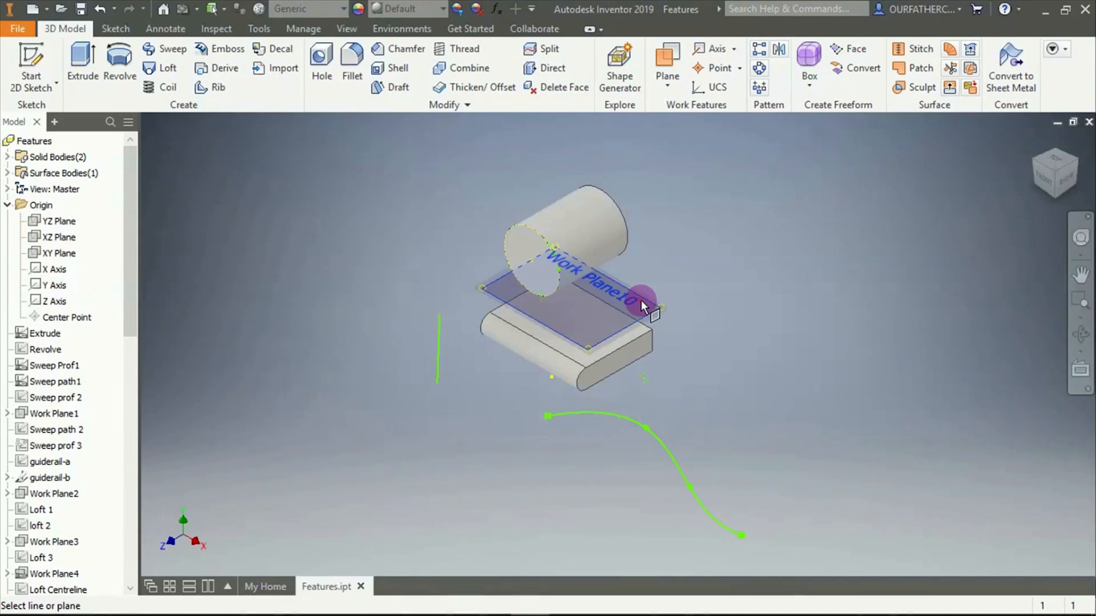
scroll(682, 342, "up", 3)
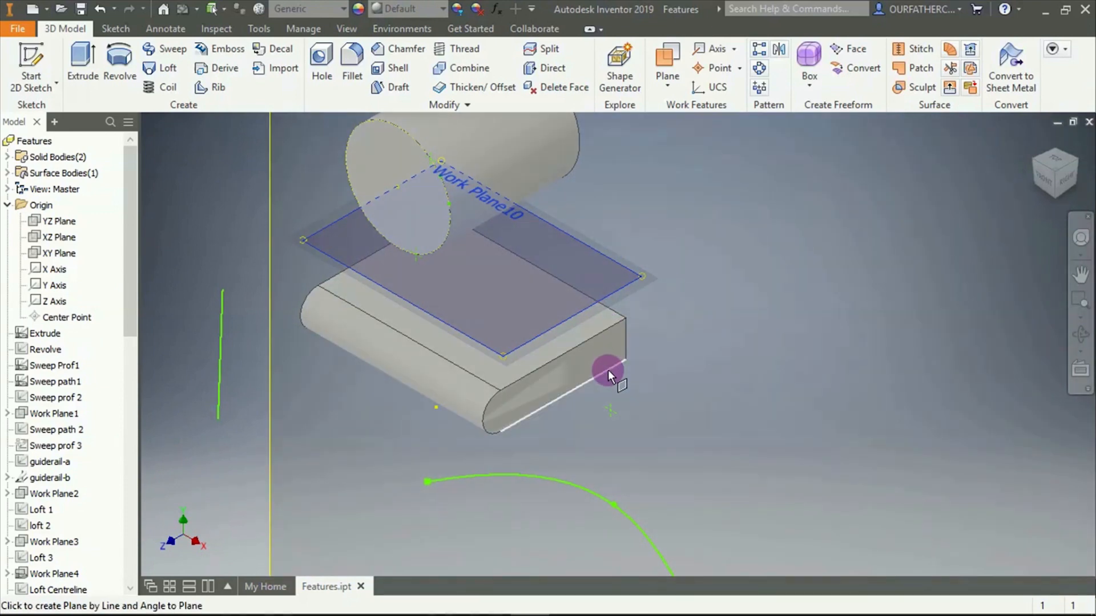
left_click(608, 370)
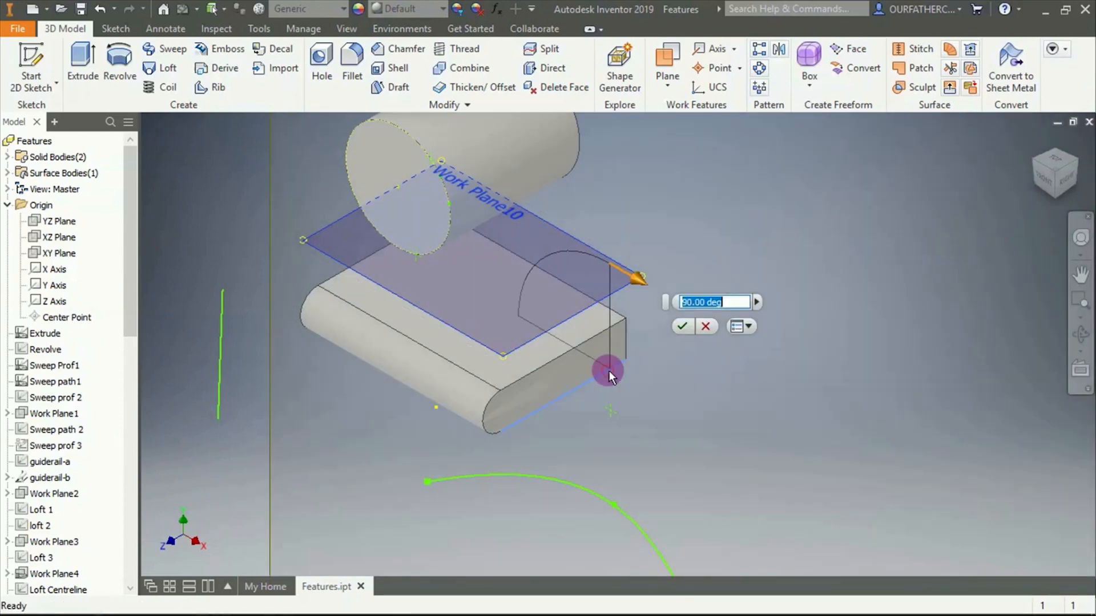
scroll(629, 390, "down", 2)
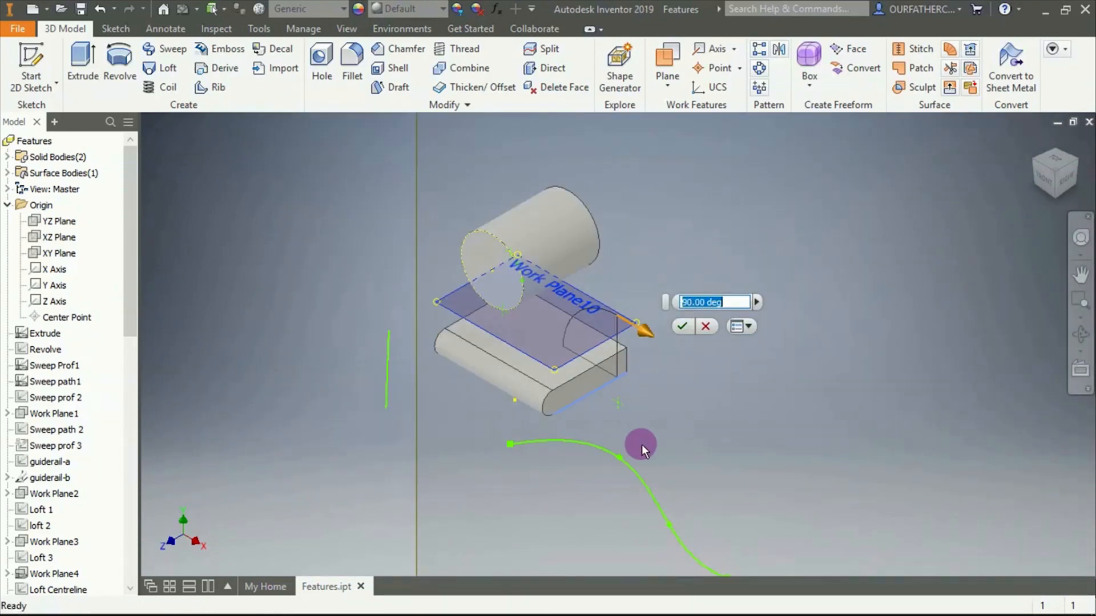
middle_click_drag(641, 444, 688, 435, "shift")
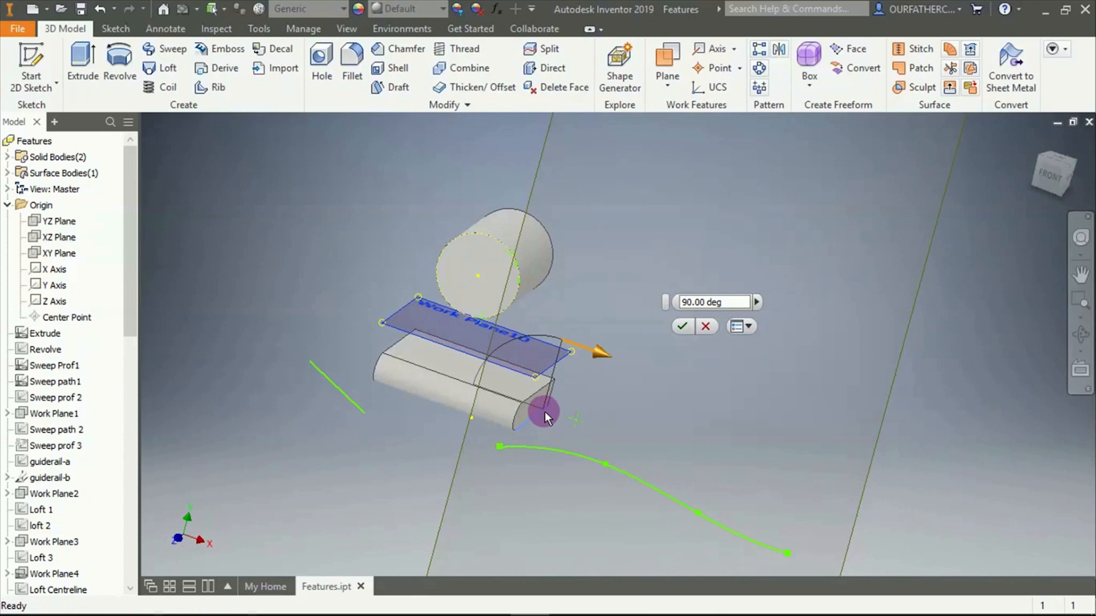
left_click(688, 303)
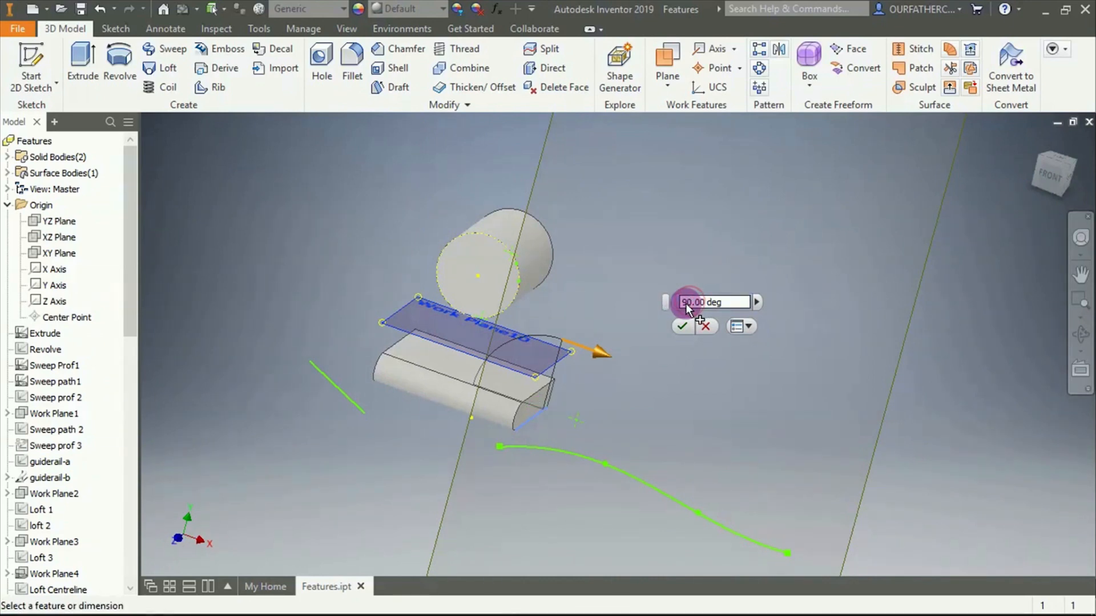
key("BackSpace")
type("6")
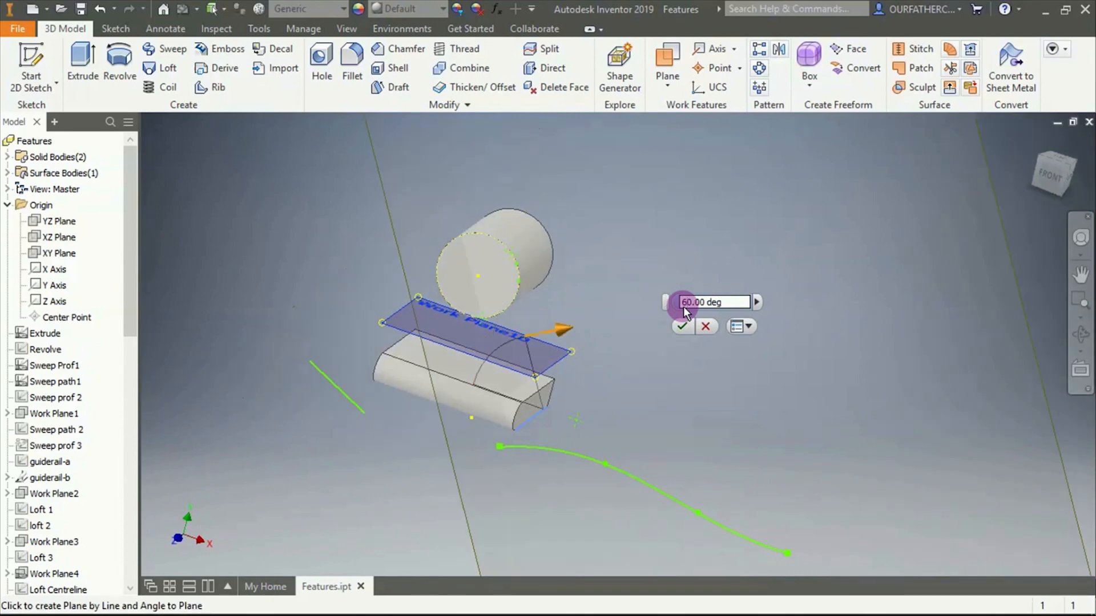
mouse_move(610, 400)
middle_mouse_down("shift")
mouse_move(648, 399)
mouse_move(626, 396)
middle_mouse_up("shift")
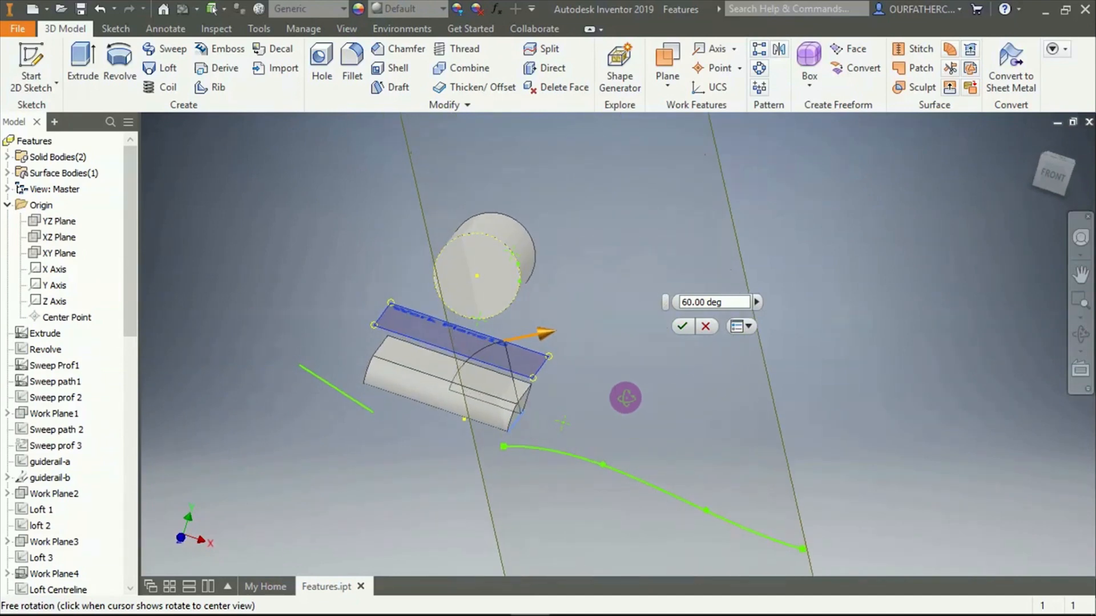
left_click(682, 326)
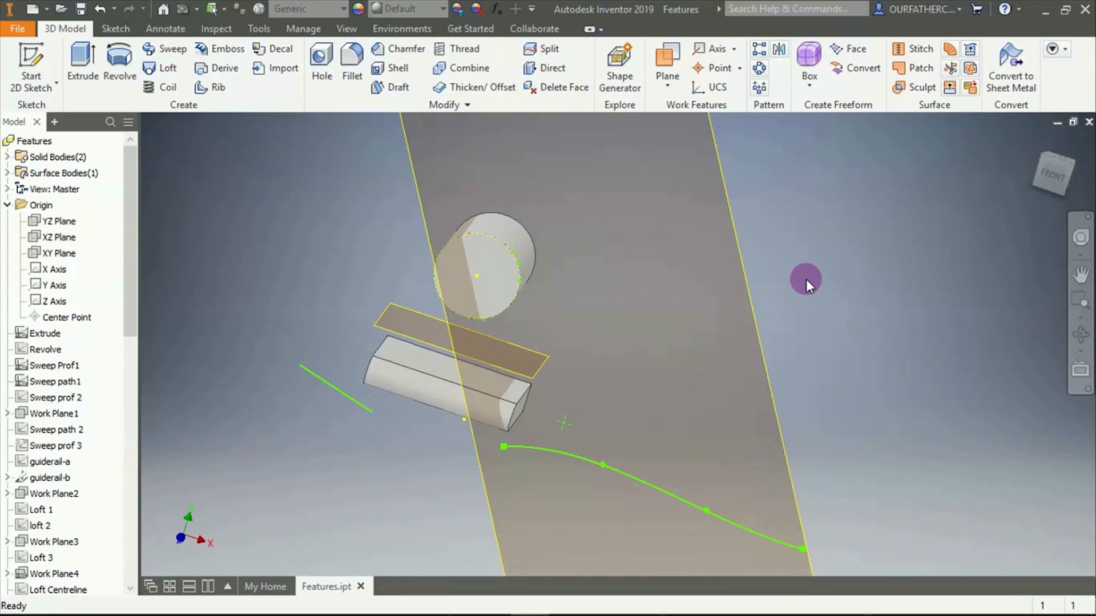
key("ctrl+z")
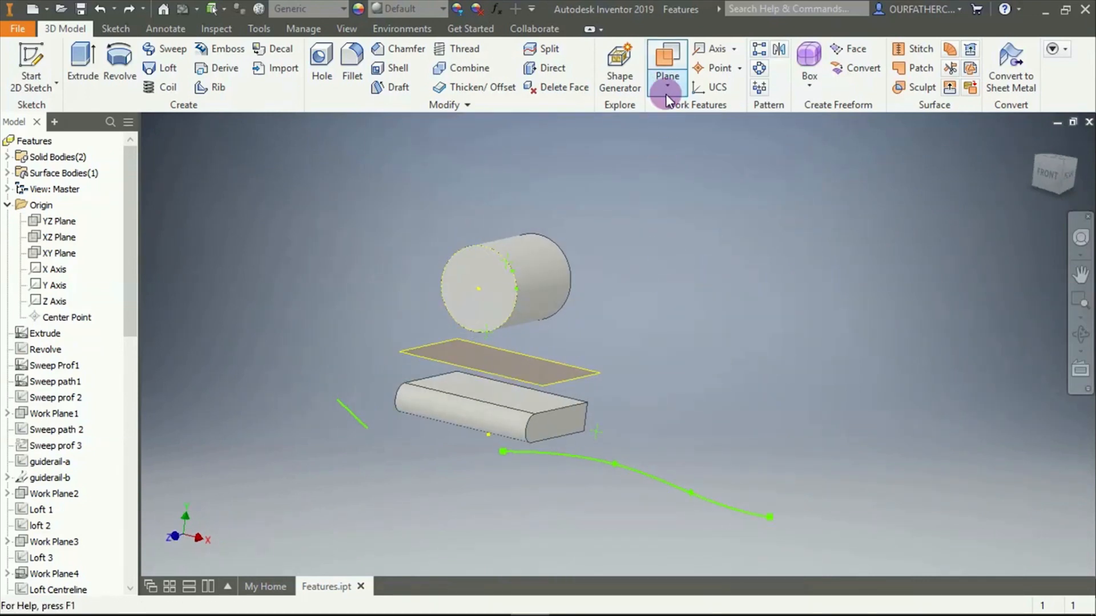
Create a work plane at 45 degrees to the offset work plane around the block's long top edge beside the rounded side
left_click(667, 86)
left_click(741, 284)
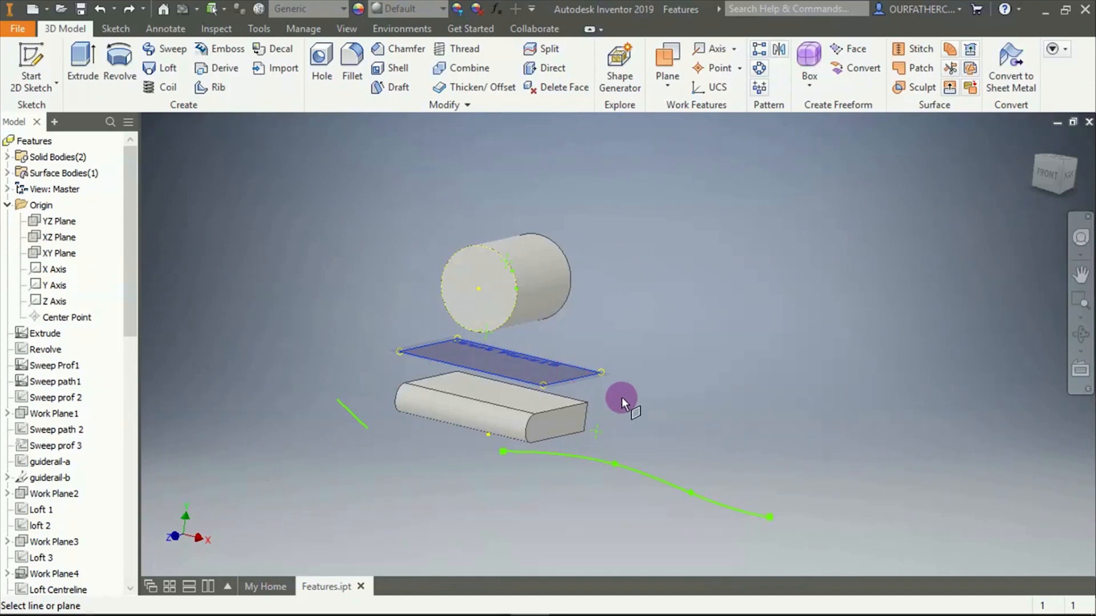
middle_click_drag(620, 398, 609, 408, "shift")
scroll(613, 391, "down", 6)
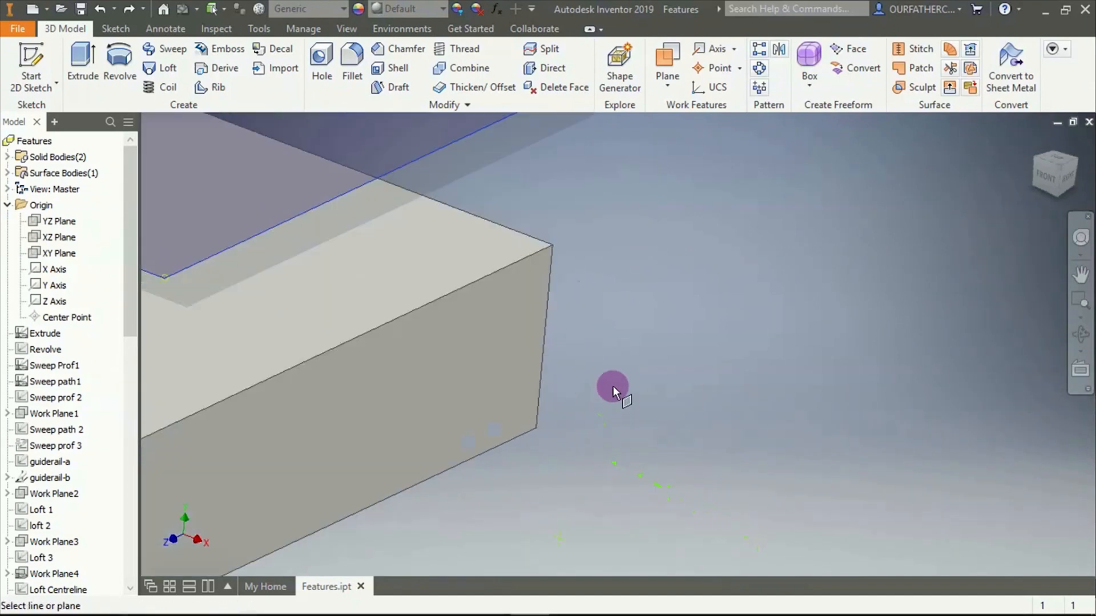
scroll(545, 314, "up", 5)
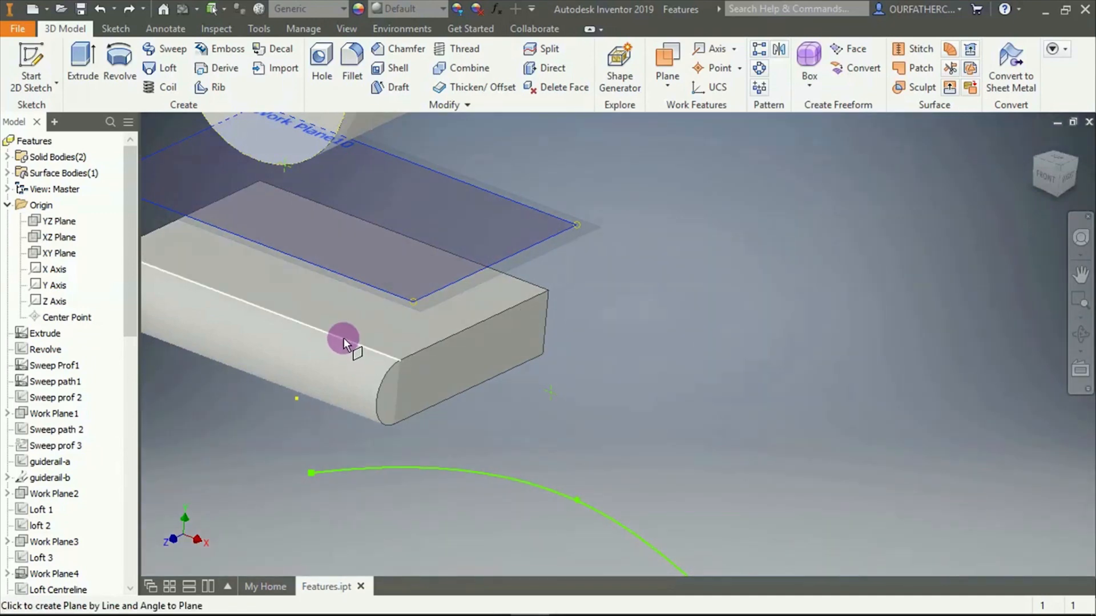
left_click(343, 339)
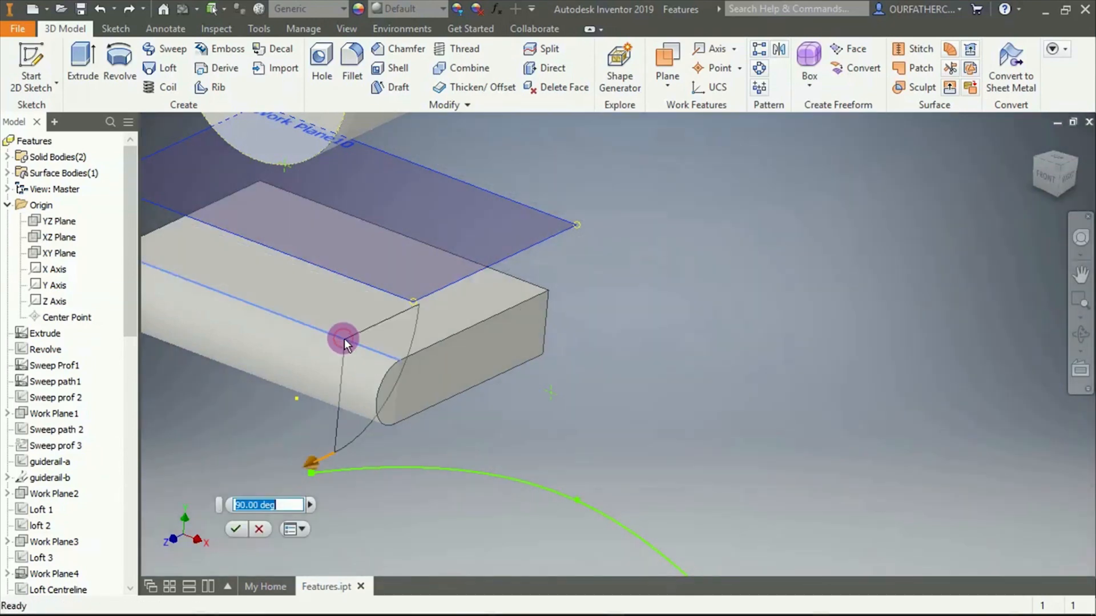
middle_click_drag(587, 368, 366, 464, "shift")
left_click(245, 503)
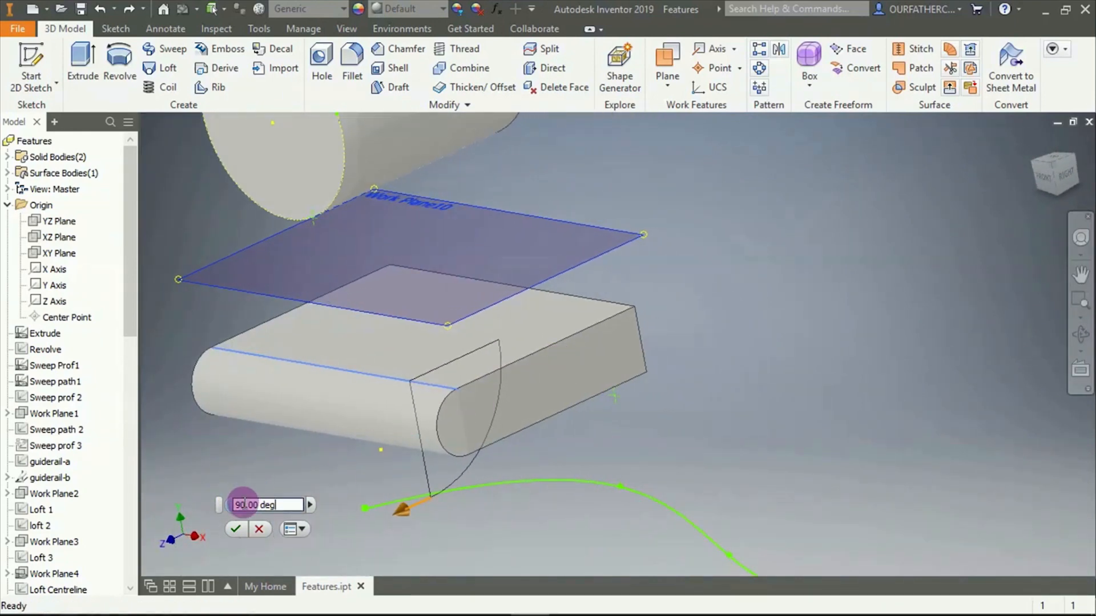
key("BackSpace")
key("BackSpace")
type("45")
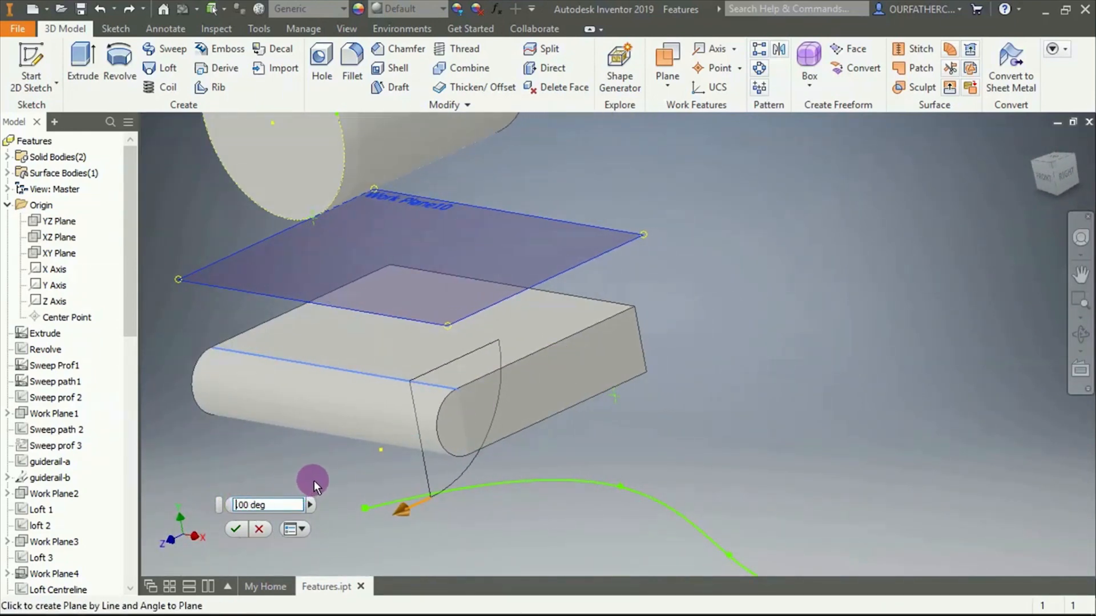
left_click(236, 526)
Undo the 45-degree and offset work planes, restore the home view, and exit the sketch environment
scroll(525, 413, "up", 3)
scroll(527, 412, "down", 8)
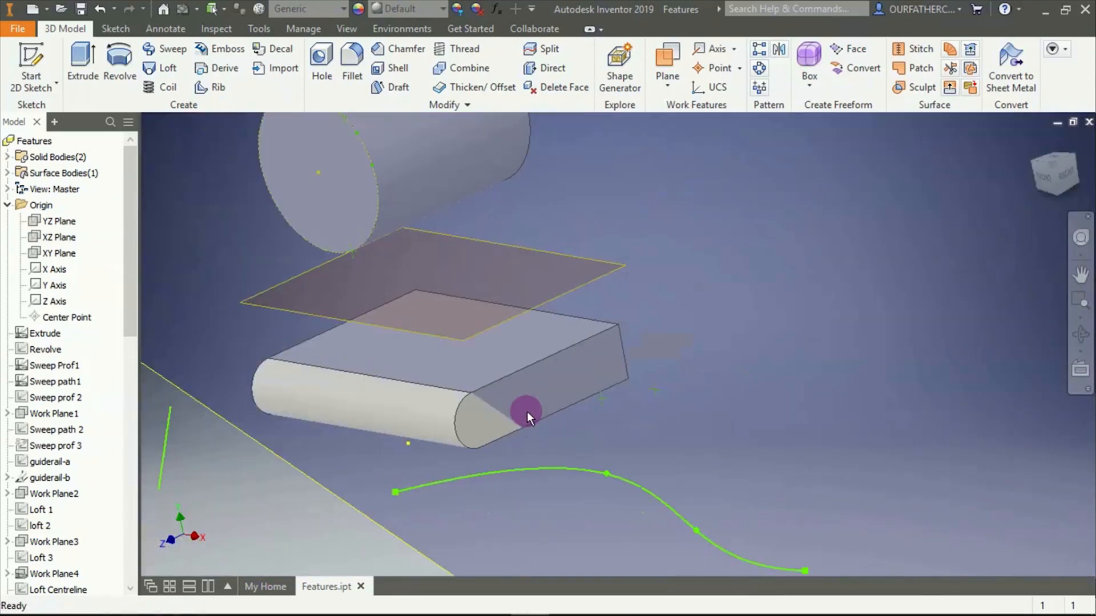
middle_click_drag(605, 423, 561, 426, "shift")
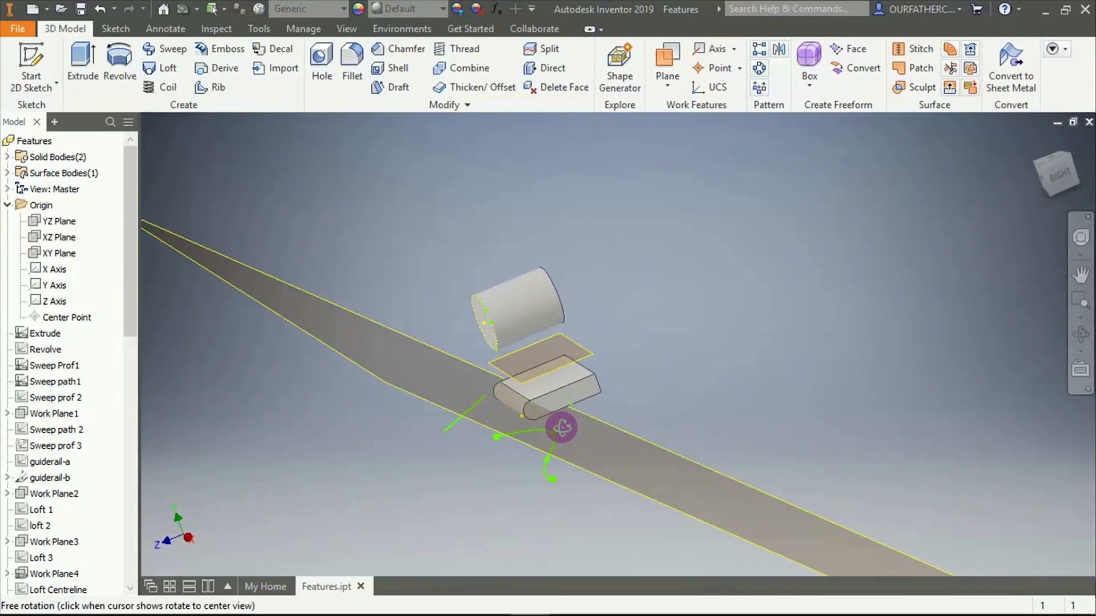
key("ctrl+z")
key("ctrl+z")
key("ctrl+z")
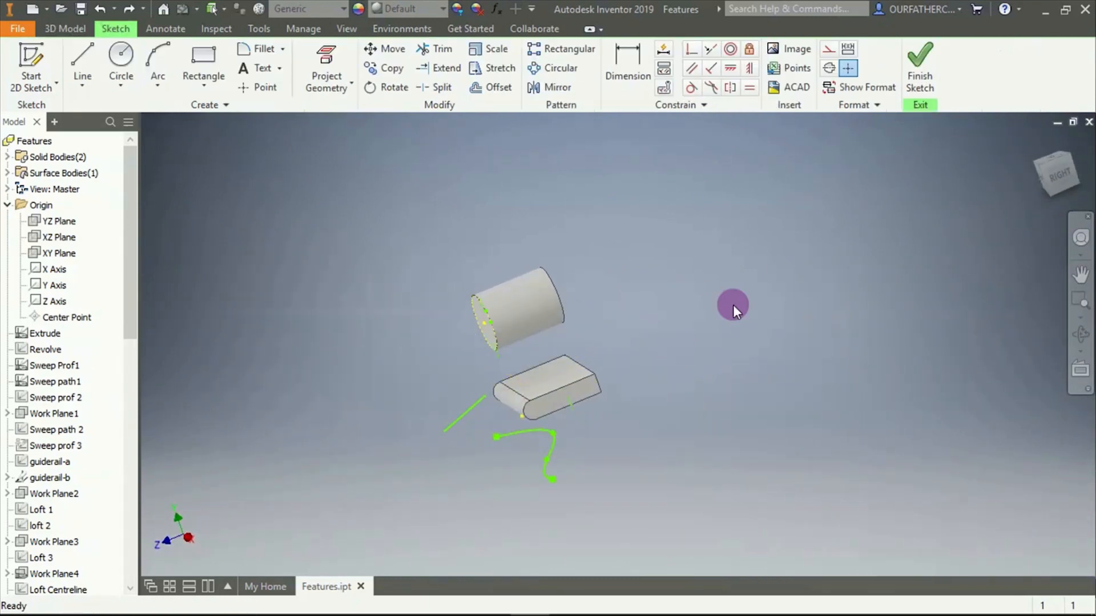
left_click(1039, 141)
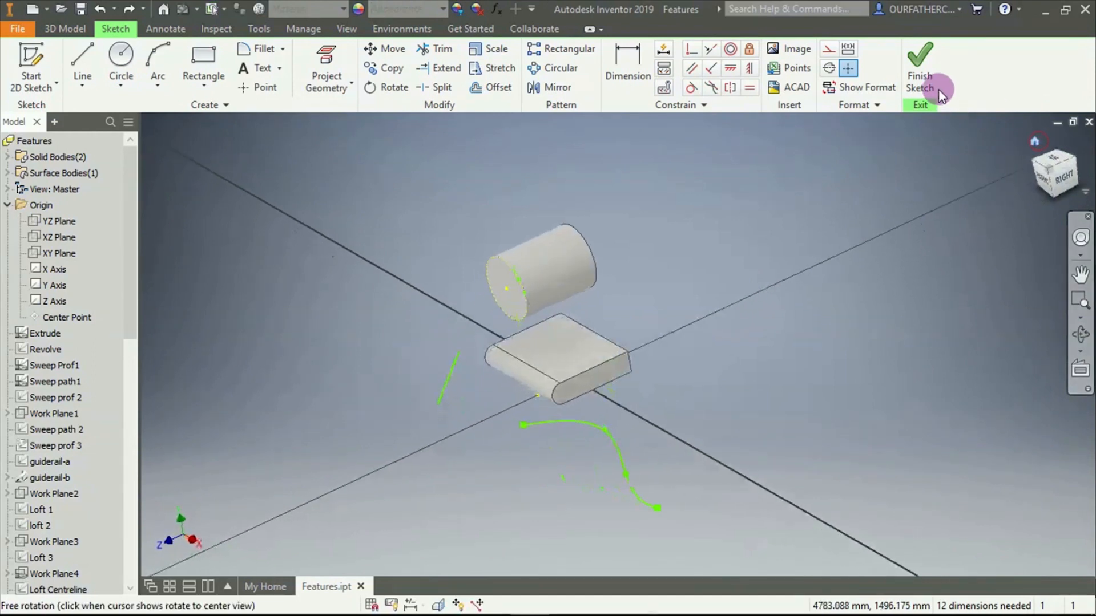
left_click(921, 68)
Create a Three Points work plane through two points on the cylinder's front circular edge and the block's top corner, and undo it
left_click(657, 86)
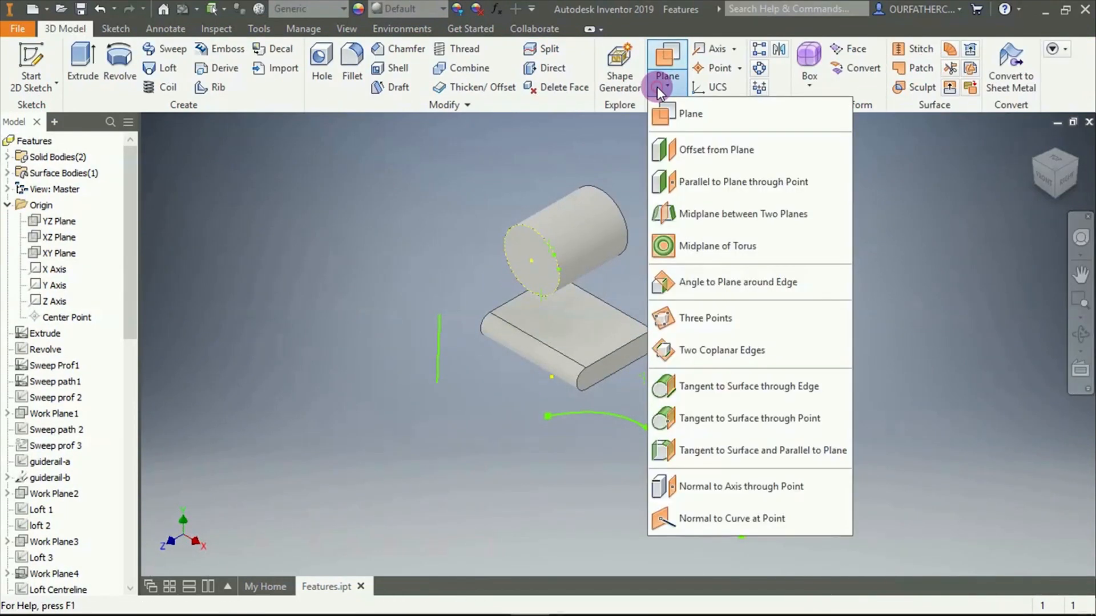
left_click(714, 318)
scroll(566, 264, "up", 3)
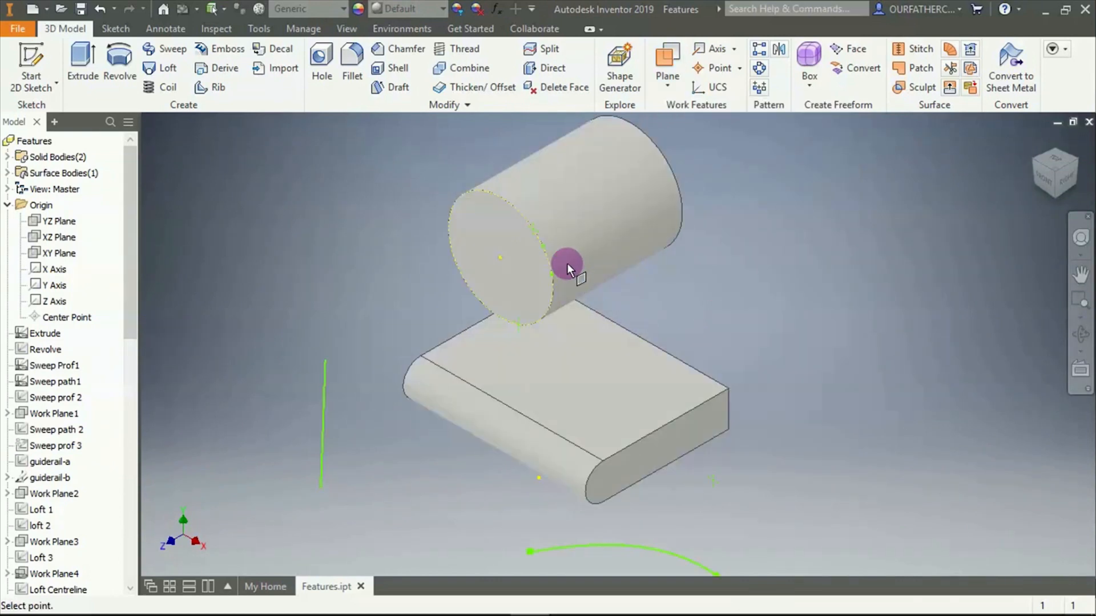
scroll(567, 262, "up", 3)
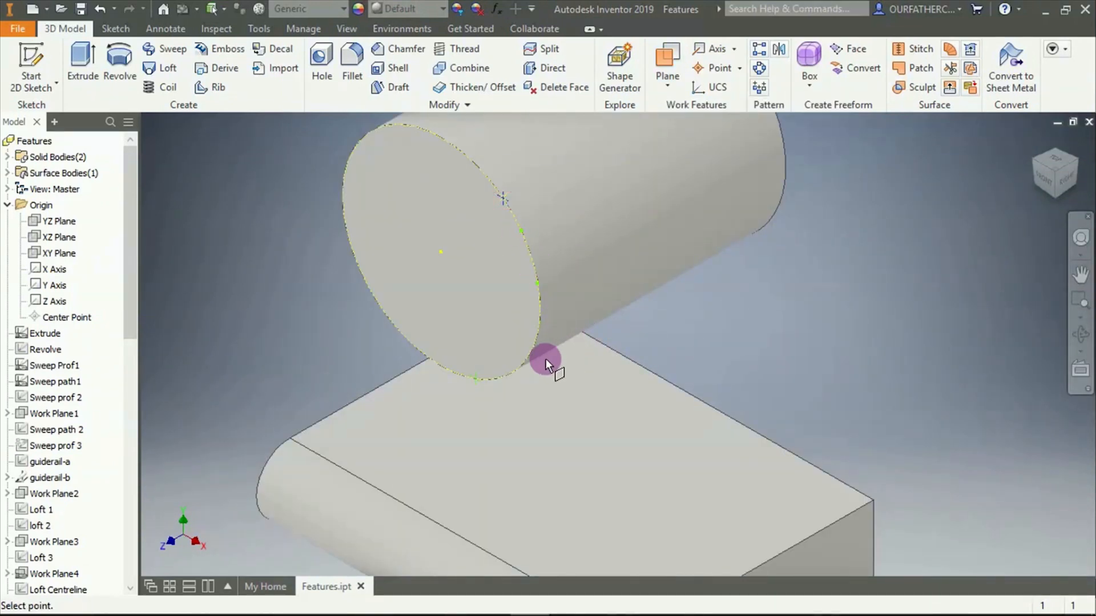
left_click(473, 379)
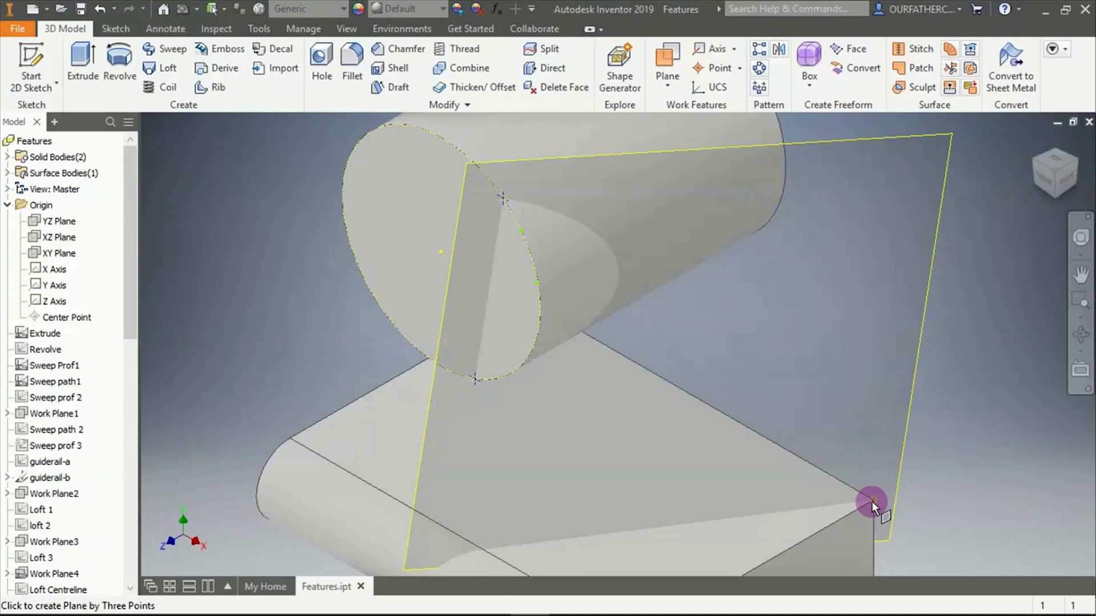
left_click(871, 503)
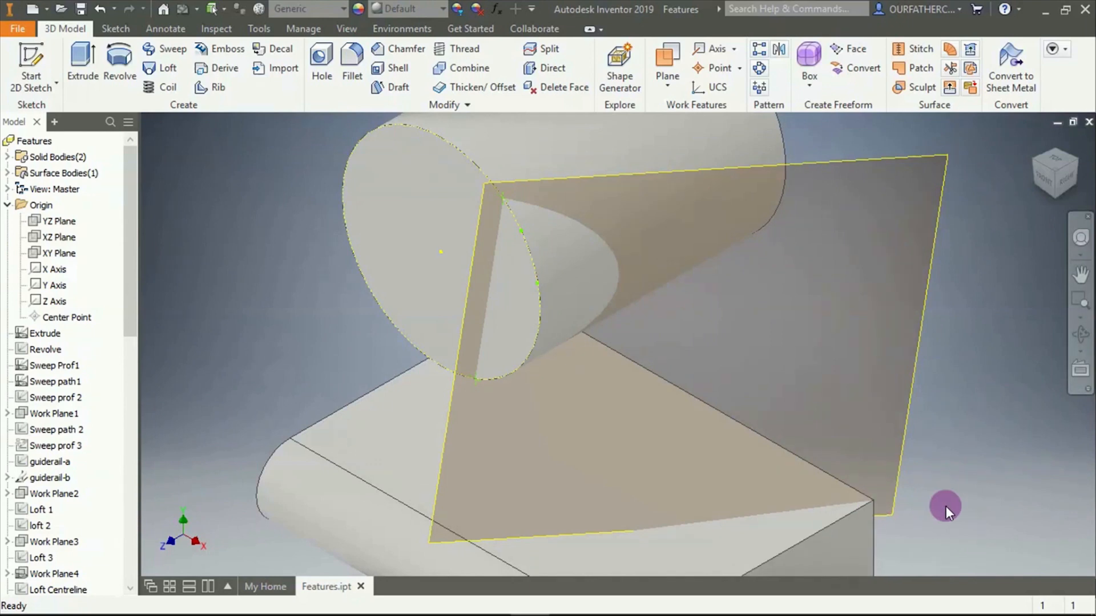
key("ctrl+z")
Create a Three Points work plane through two opposite corners of the block's top face and the start point of the curved path
left_click(672, 88)
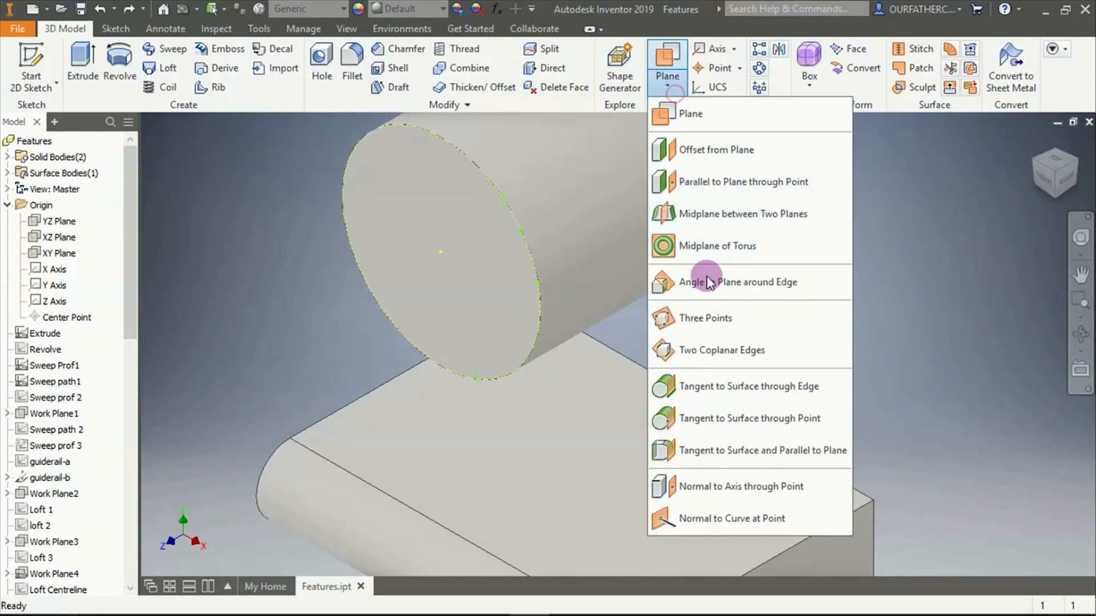
left_click(703, 318)
scroll(719, 352, "up", 3)
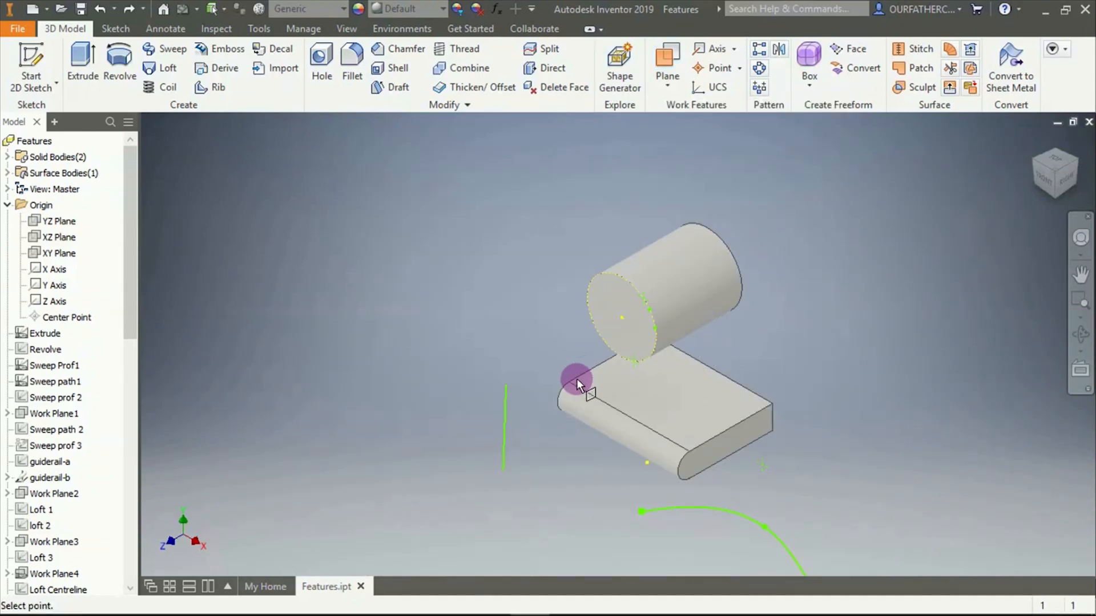
left_click(571, 381)
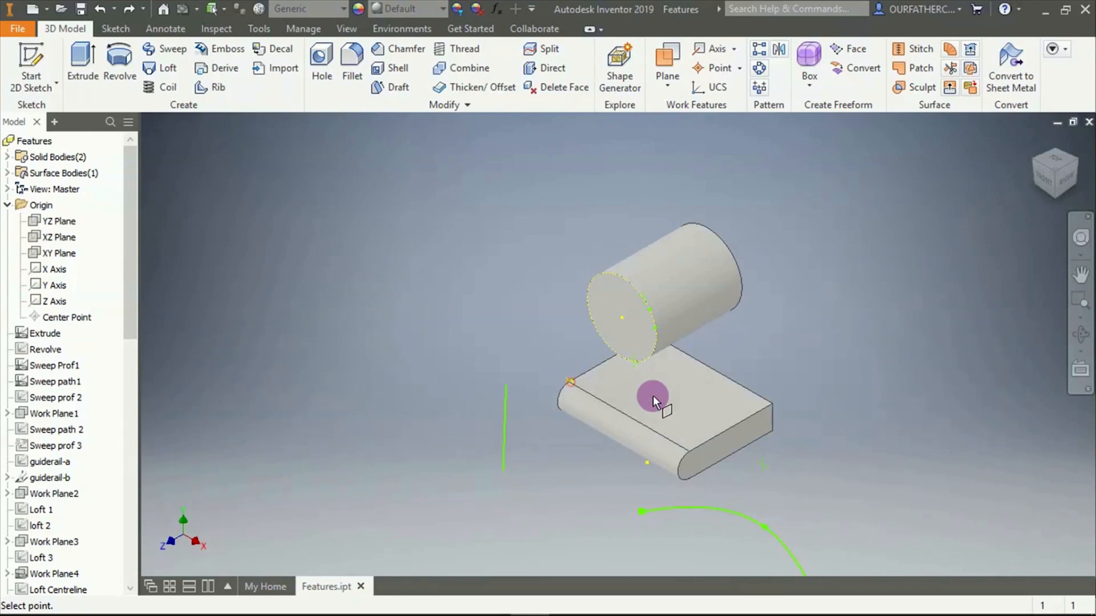
left_click(770, 404)
left_click(640, 516)
left_click(641, 511)
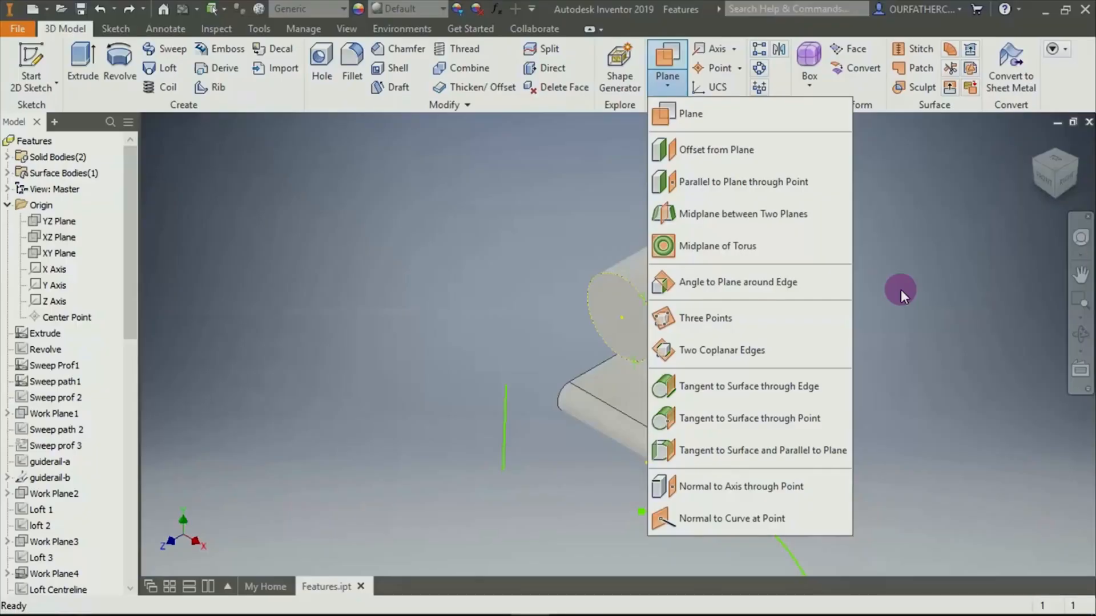
left_click(901, 289)
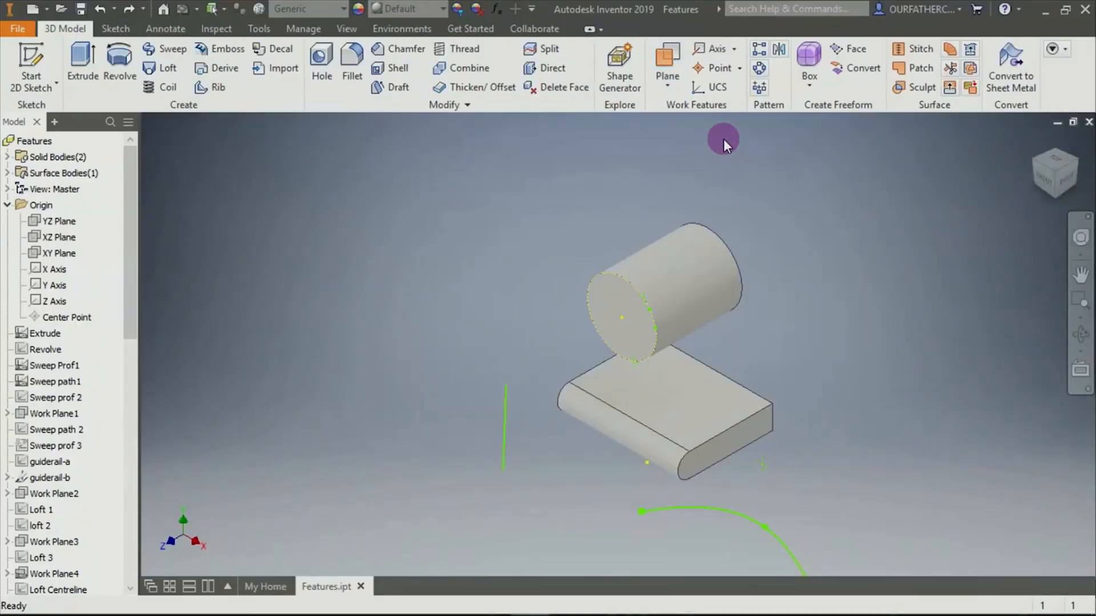
Create a Two Coplanar Edges work plane from the block's top end edge and the adjoining long straight top edge
left_click(667, 80)
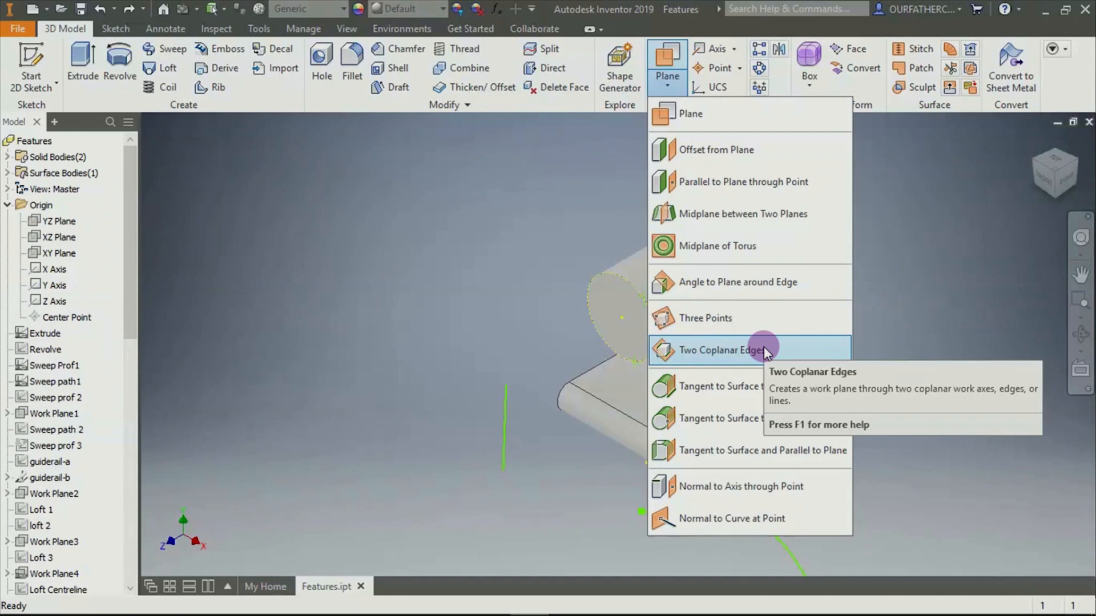
left_click(764, 347)
scroll(747, 411, "down", 5)
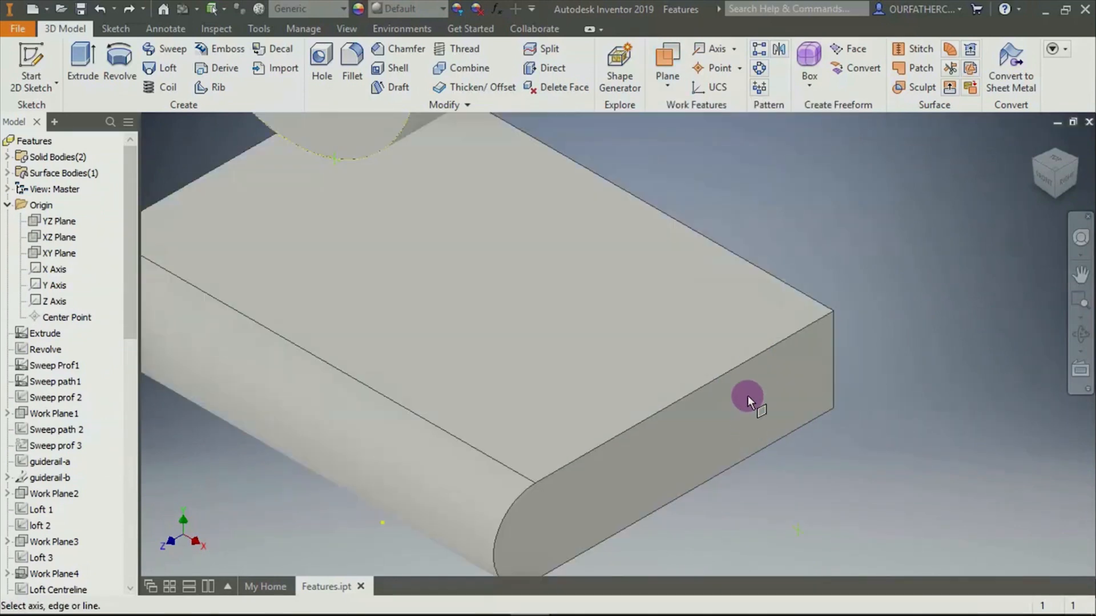
left_click(749, 360)
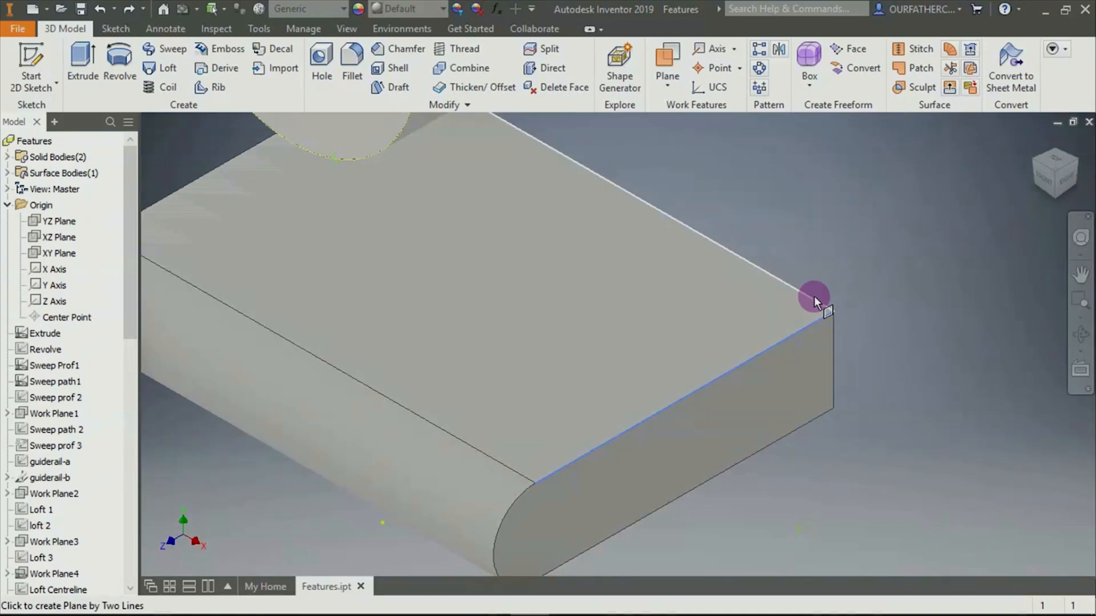
left_click(814, 297)
scroll(850, 366, "up", 5)
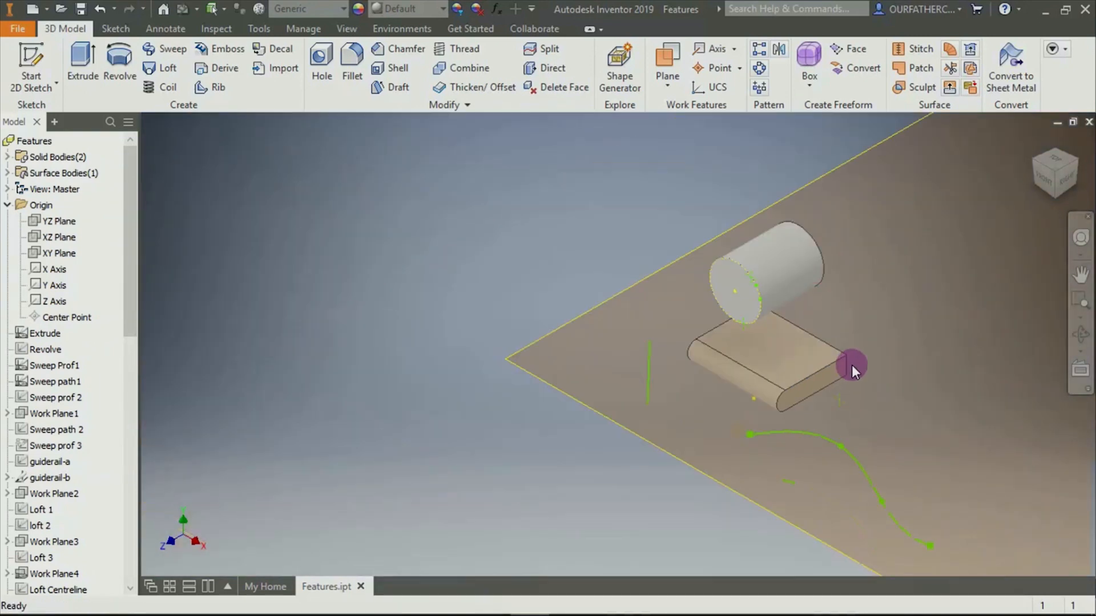
Check the two adjoining top edges of the block that define the work plane, and undo the plane
middle_click_drag(851, 409, 821, 393, "shift")
left_click(806, 392)
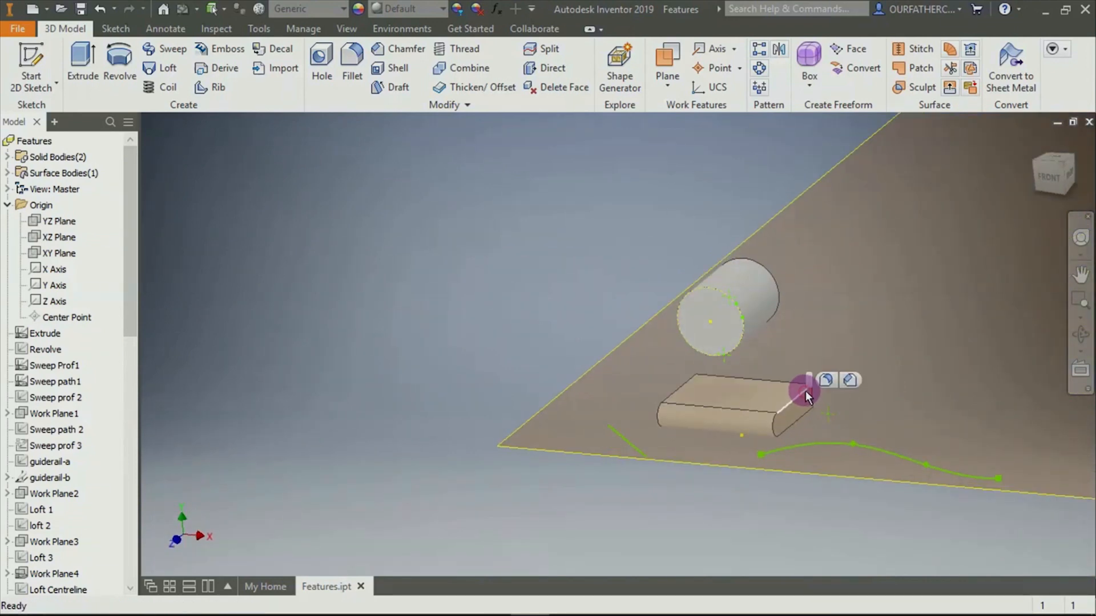
left_click(762, 376, "ctrl")
left_click(827, 519)
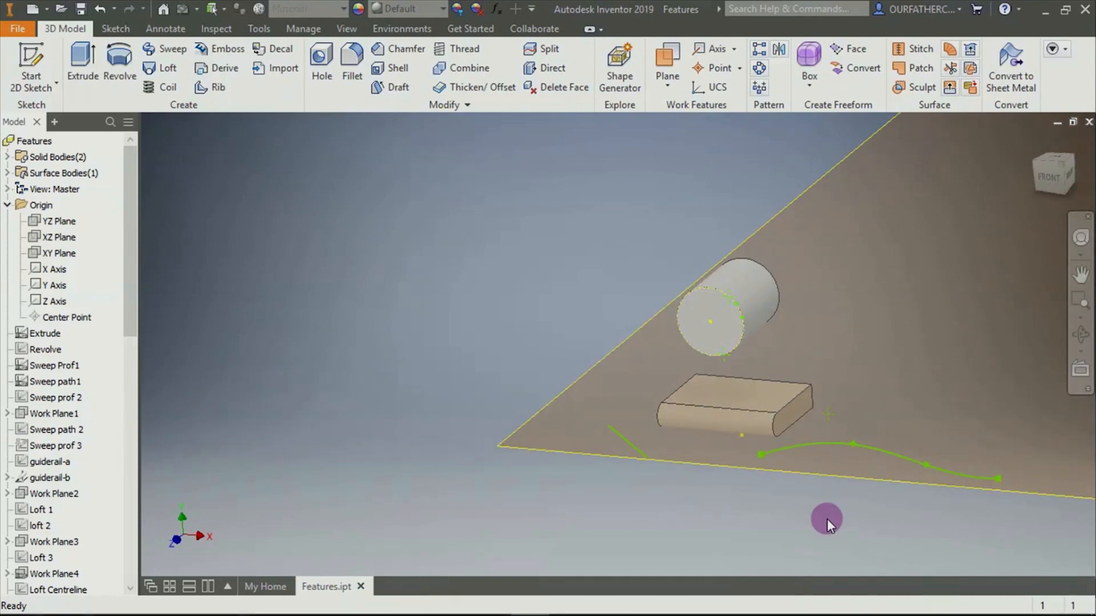
key("ctrl+z")
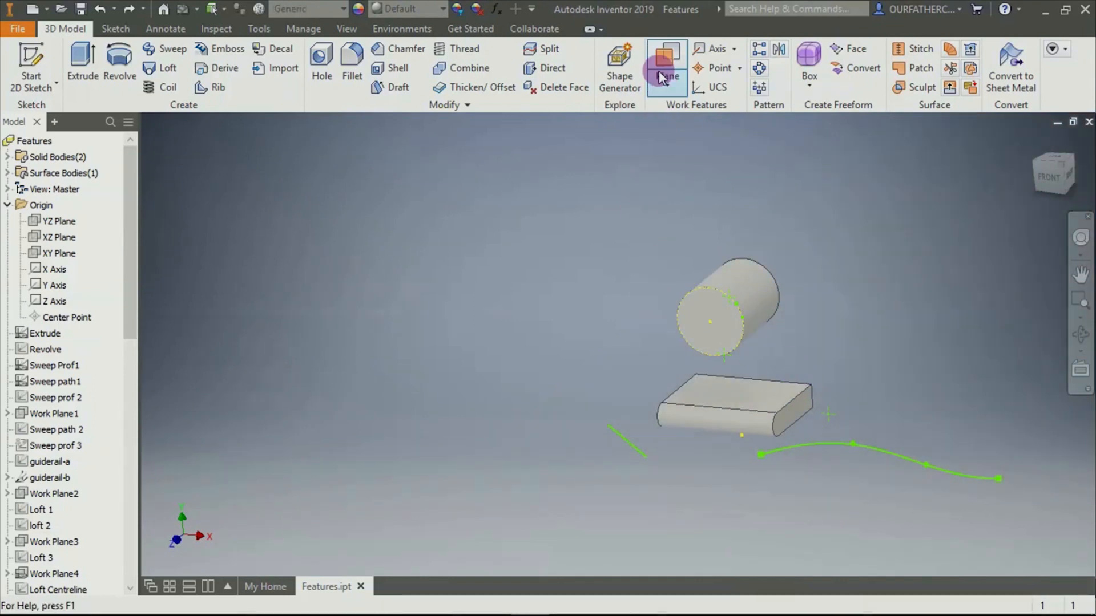
Create a Two Coplanar Edges work plane from the block's top end edge and the opposite end's bottom edge, undo it, and restore the home view
left_click(668, 83)
left_click(722, 351)
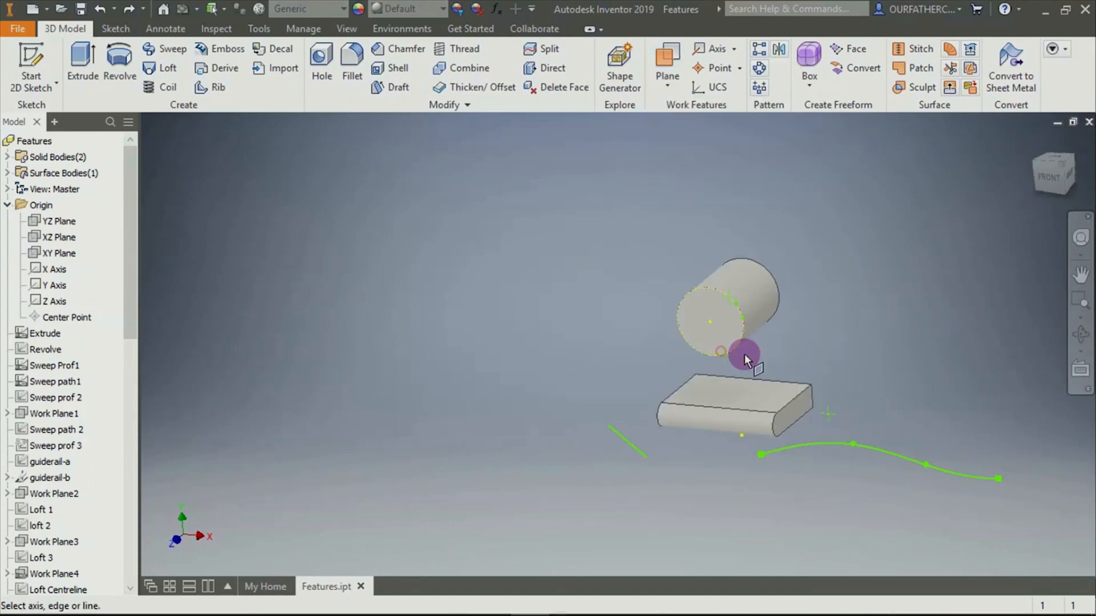
left_click(816, 429)
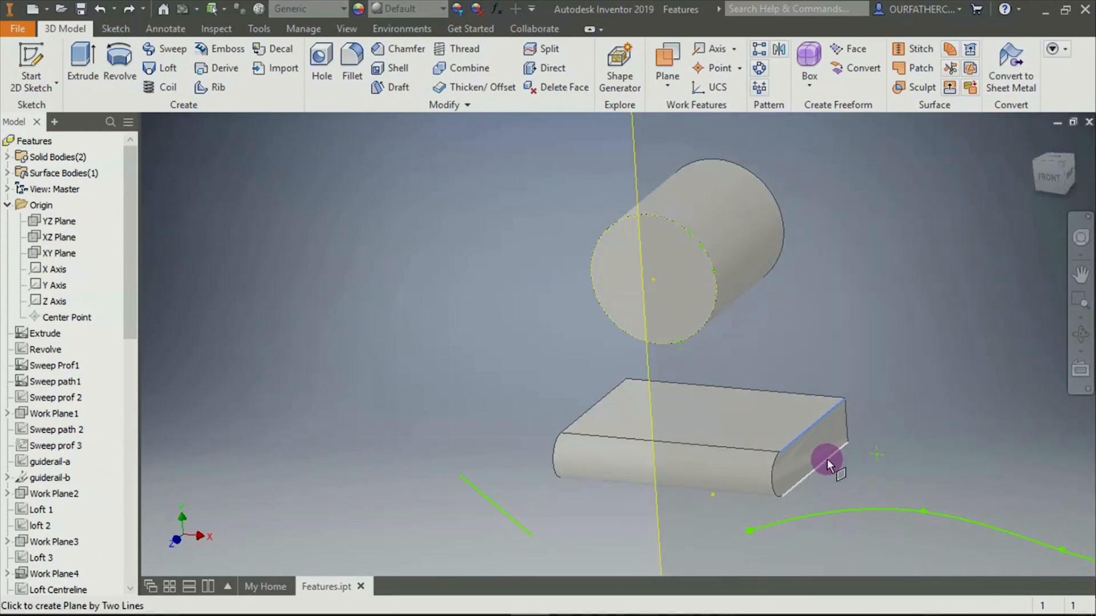
middle_click_drag(473, 494, 583, 469, "shift")
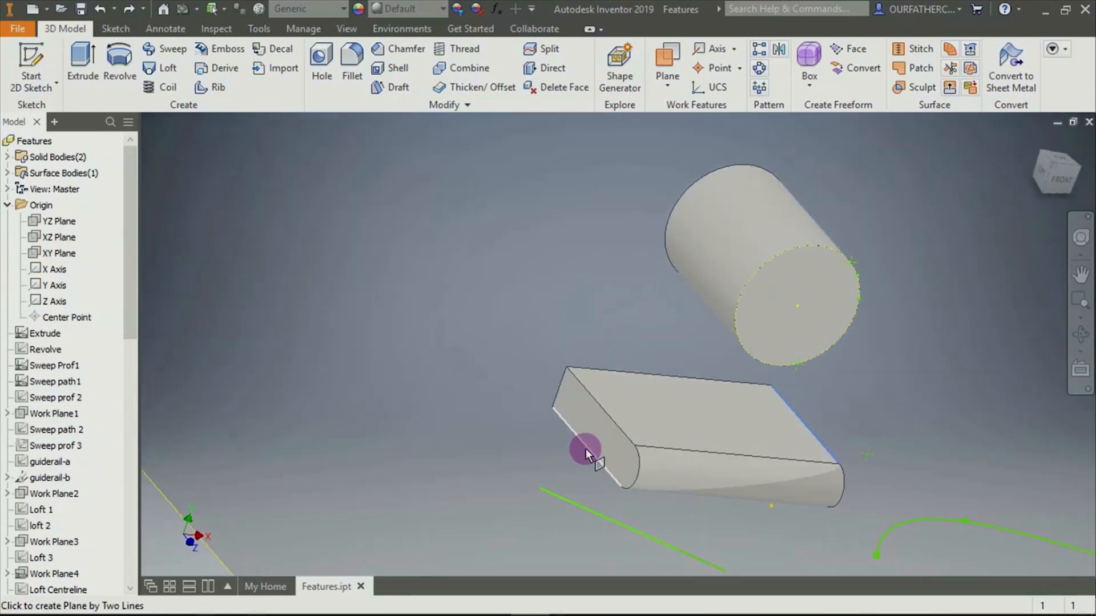
left_click(586, 449)
scroll(585, 471, "up", 3)
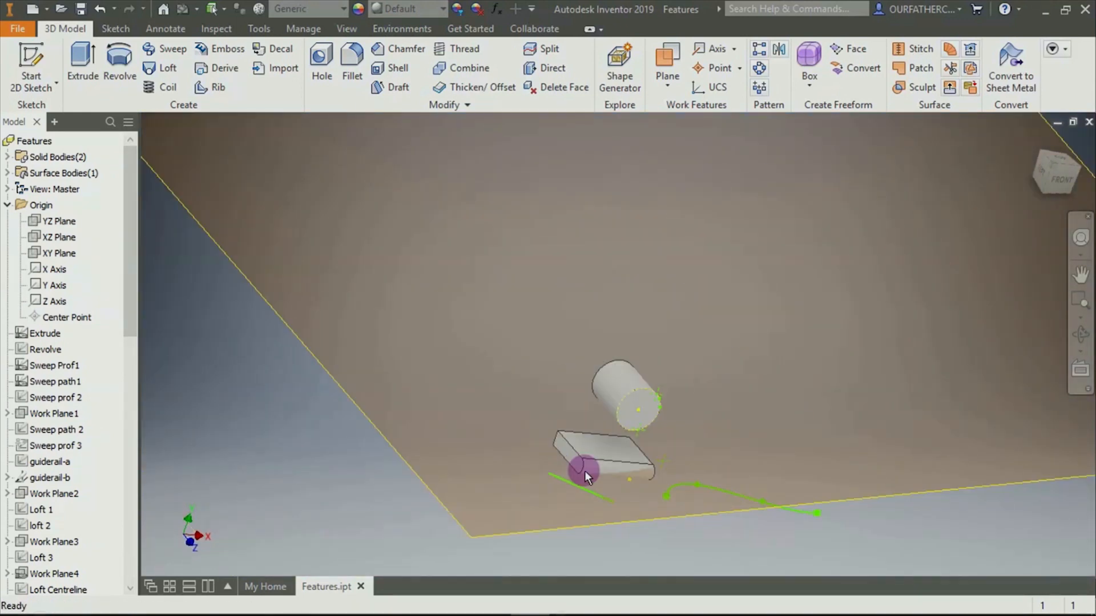
middle_click_drag(675, 516, 633, 492, "shift")
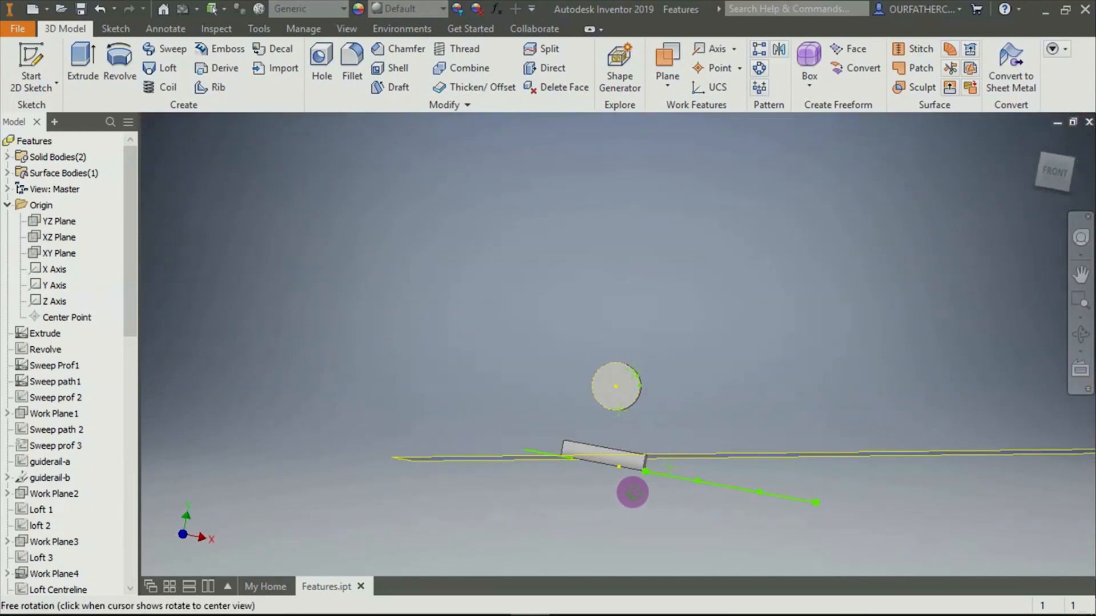
scroll(641, 474, "down", 5)
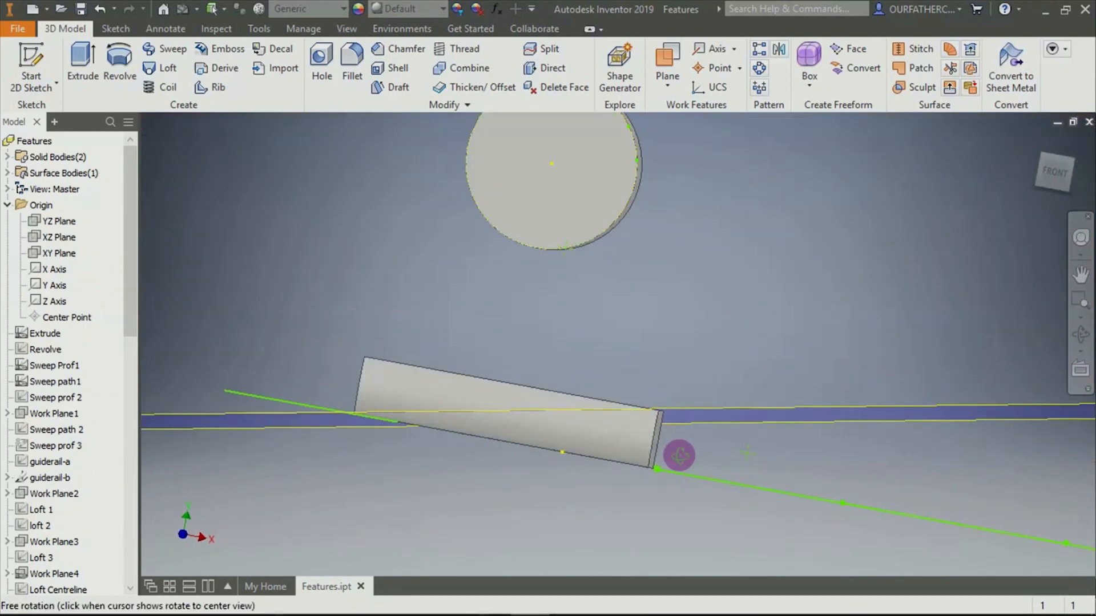
middle_click_drag(680, 457, 680, 460, "shift")
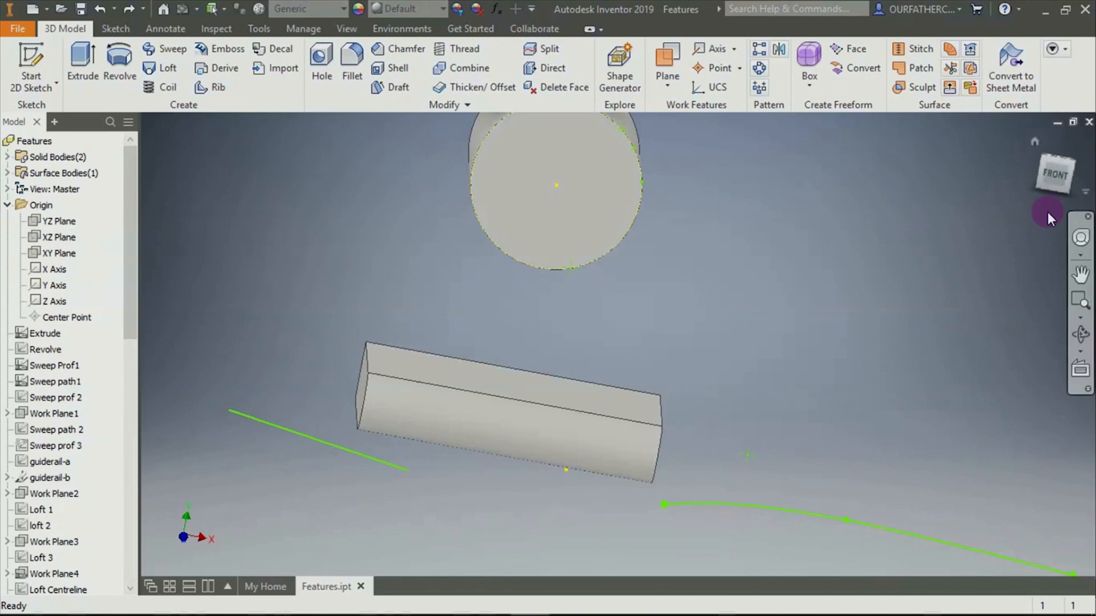
left_click(1034, 142)
Create a Tangent to Surface through Edge work plane tangent to the cylinder's curved face and through the block's top end edge
left_click(667, 86)
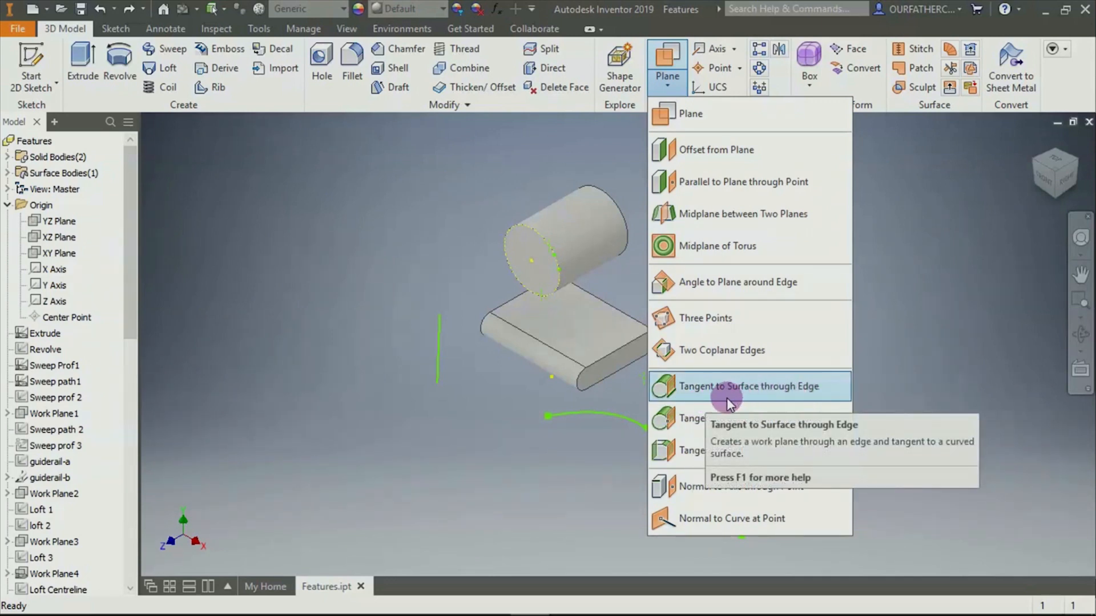
left_click(693, 388)
left_click(600, 213)
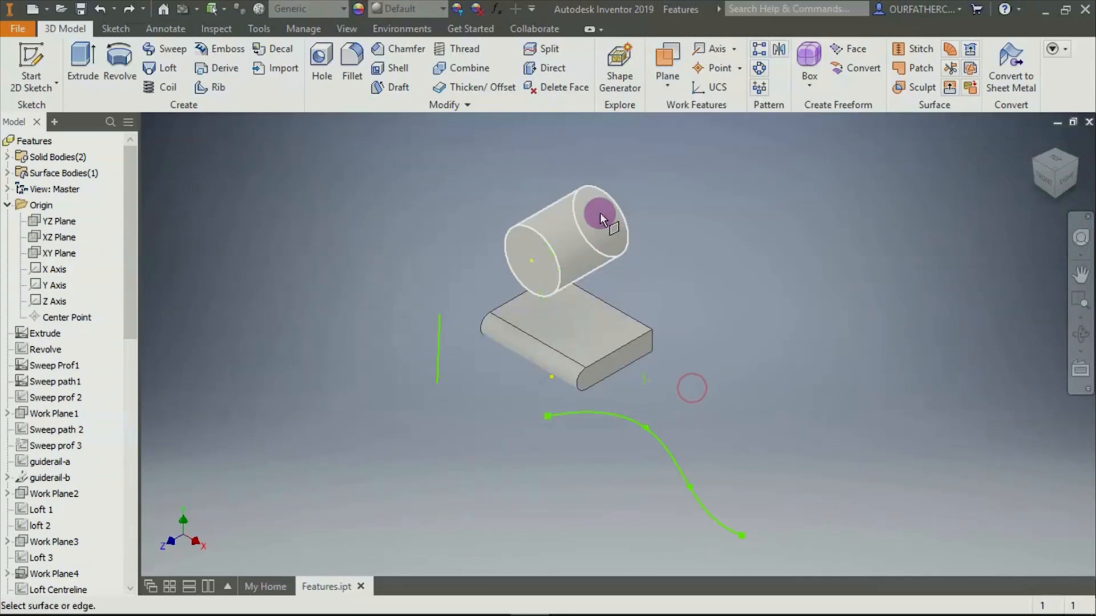
left_click(581, 234)
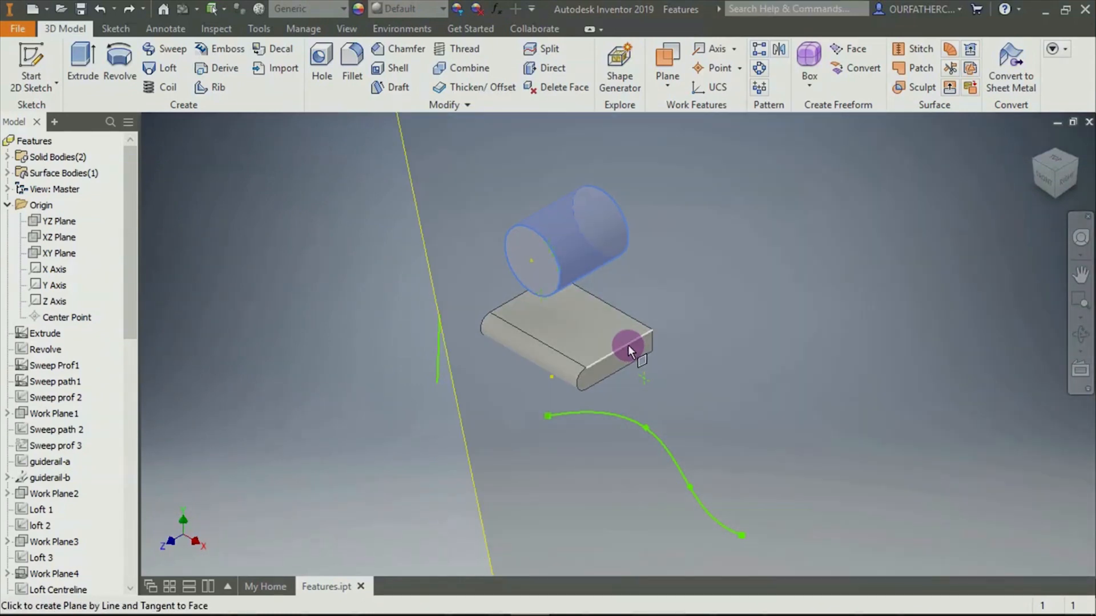
left_click(628, 346)
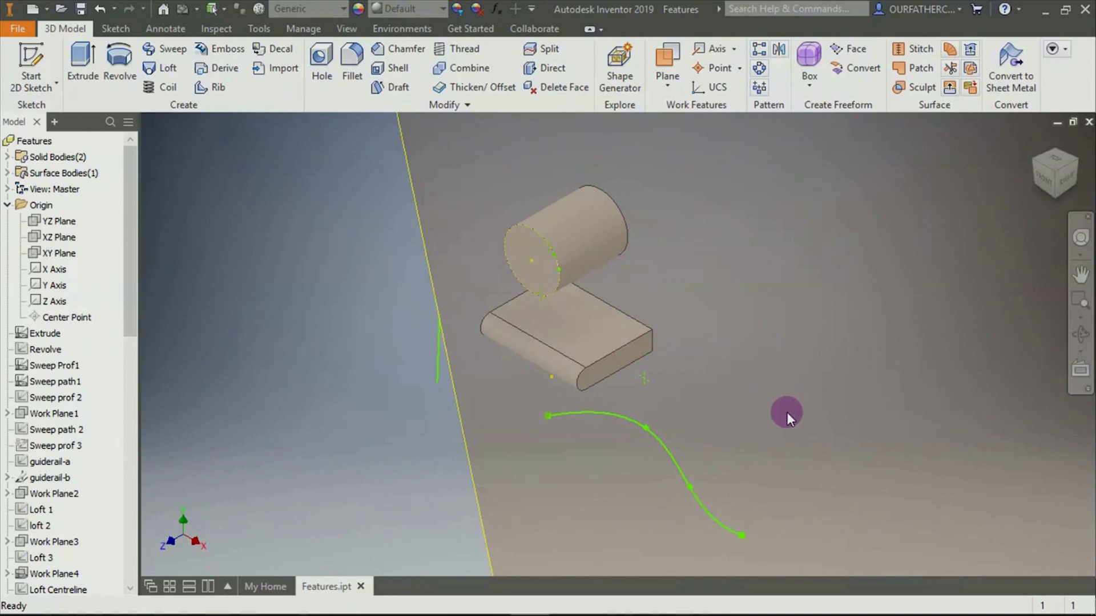
Examine from the front where the work plane meets the cylinder and the block's edge, undo it, and restore the home view
middle_click_drag(784, 408, 870, 398, "shift")
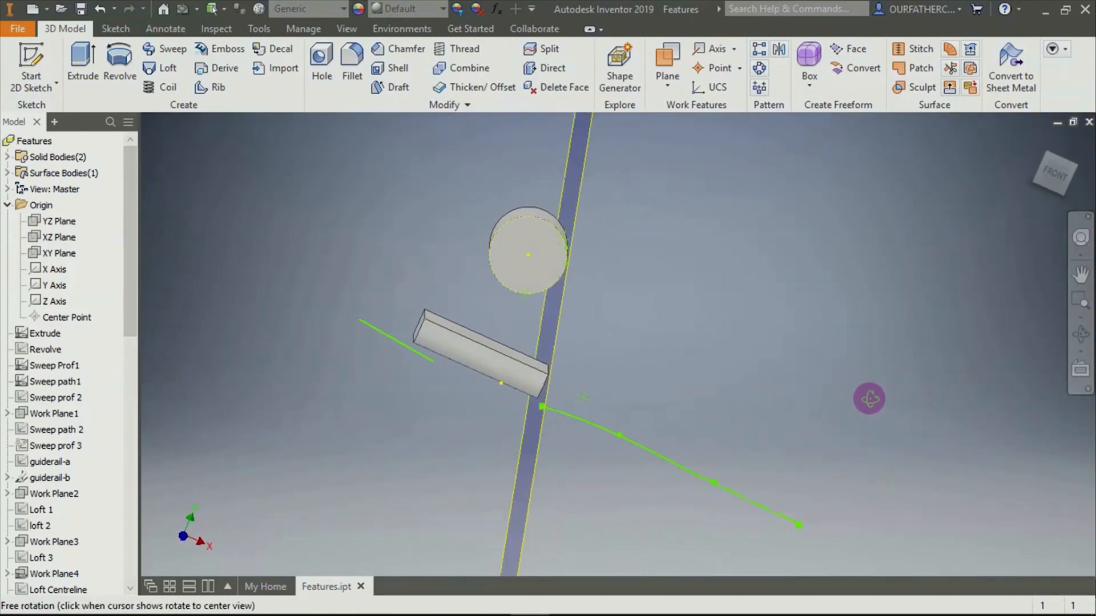
scroll(660, 316, "down", 5)
scroll(496, 225, "up", 5)
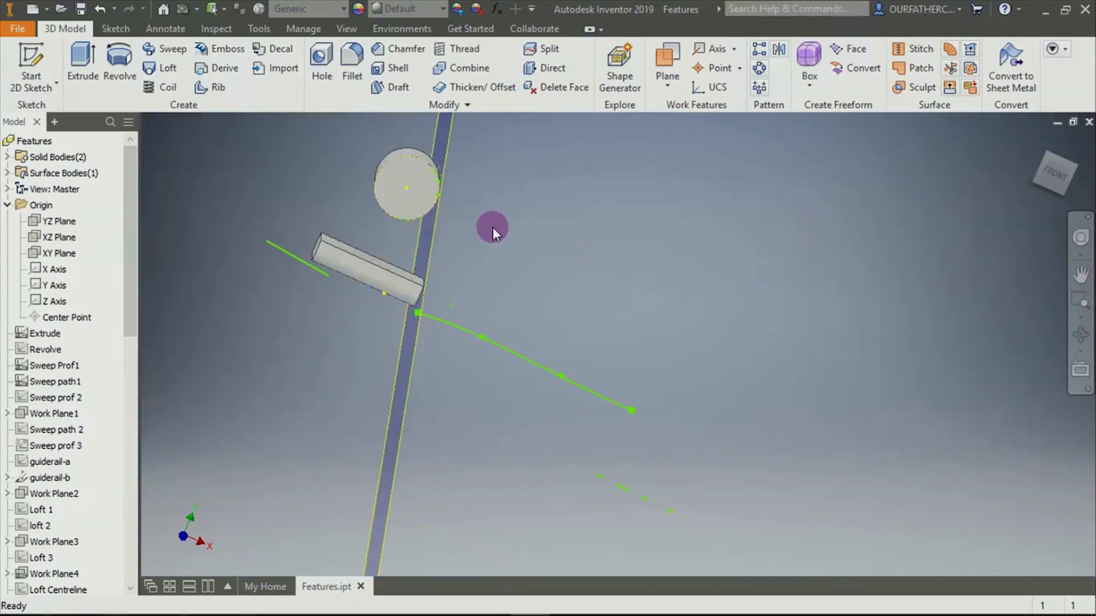
scroll(392, 120, "down", 2)
scroll(483, 174, "down", 2)
mouse_move(550, 295)
middle_mouse_down("shift")
mouse_move(600, 303)
mouse_move(554, 341)
mouse_move(569, 292)
middle_mouse_up("shift")
left_click(1059, 170)
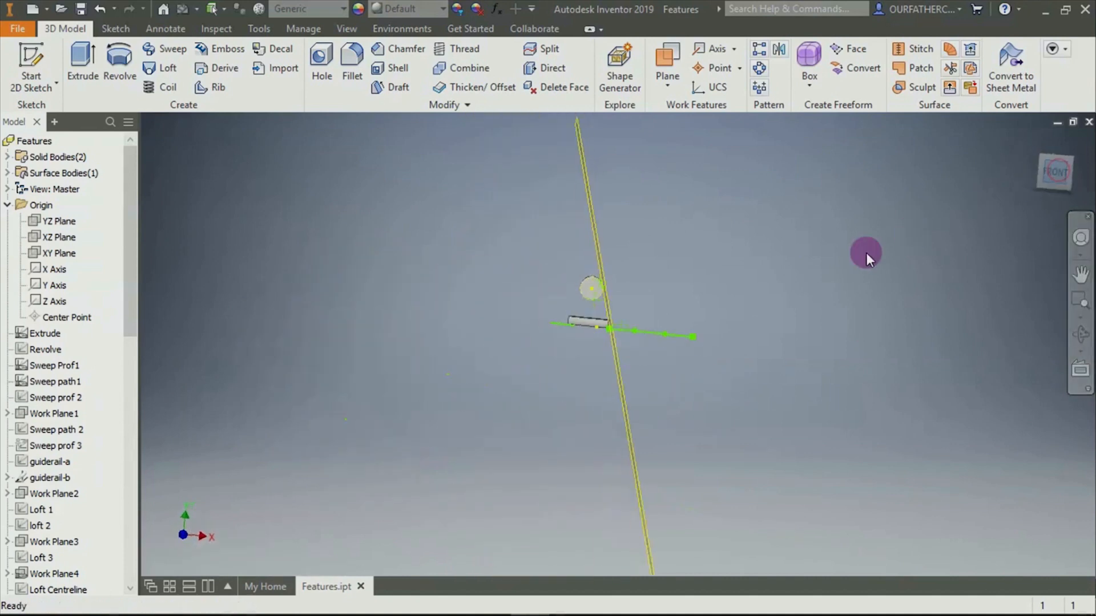
scroll(621, 144, "down", 3)
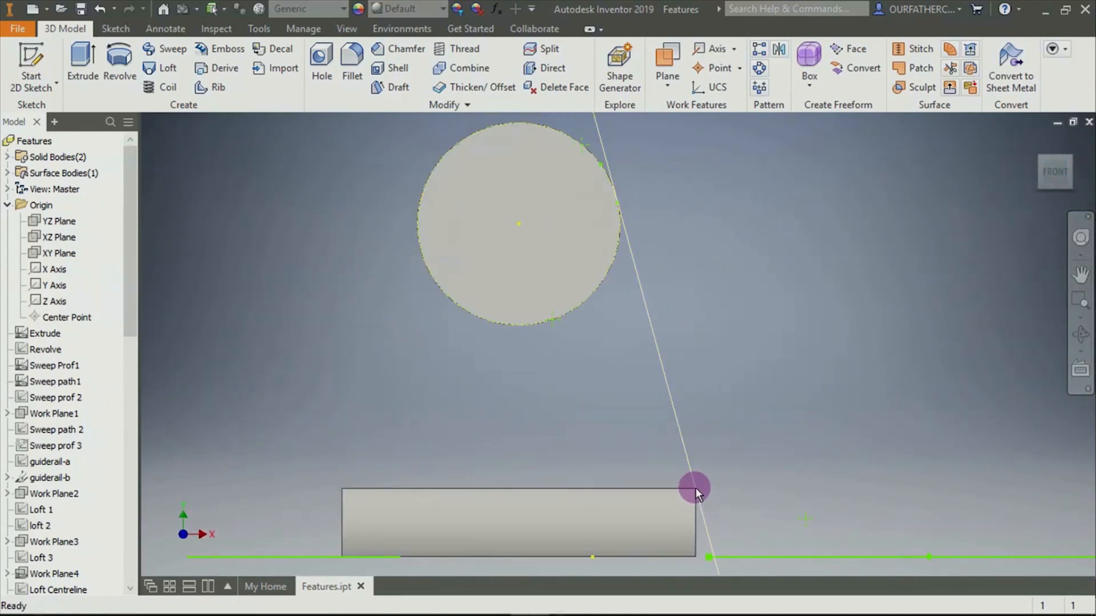
scroll(783, 462, "up", 3)
middle_click_drag(807, 454, 723, 503, "shift")
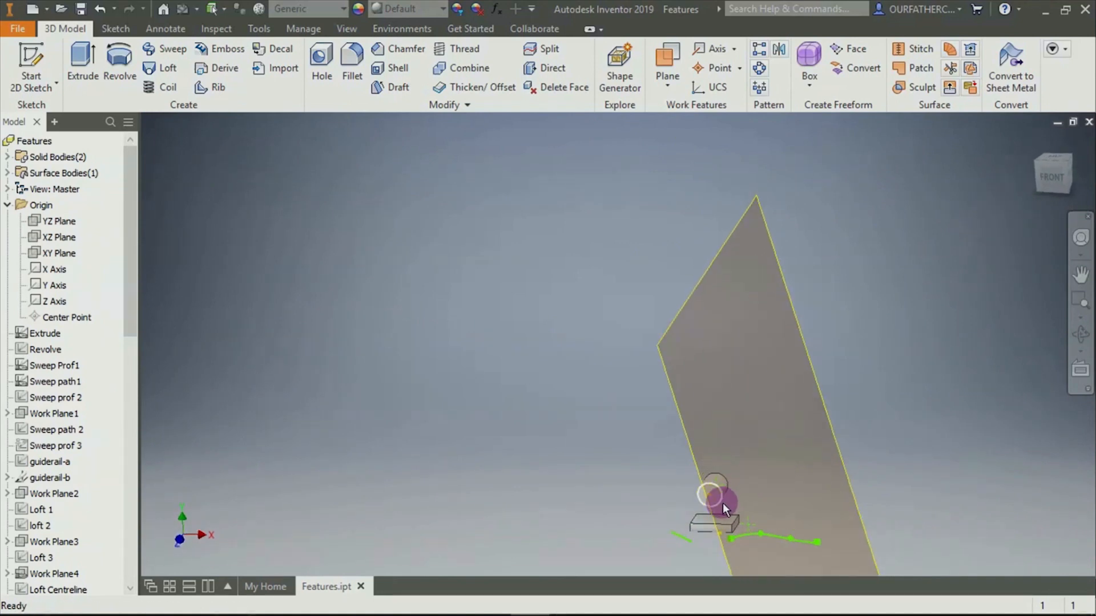
left_click(1032, 140)
Create a Tangent to Surface through Edge work plane using the block's rounded face and the separate straight sketch line
left_click(668, 85)
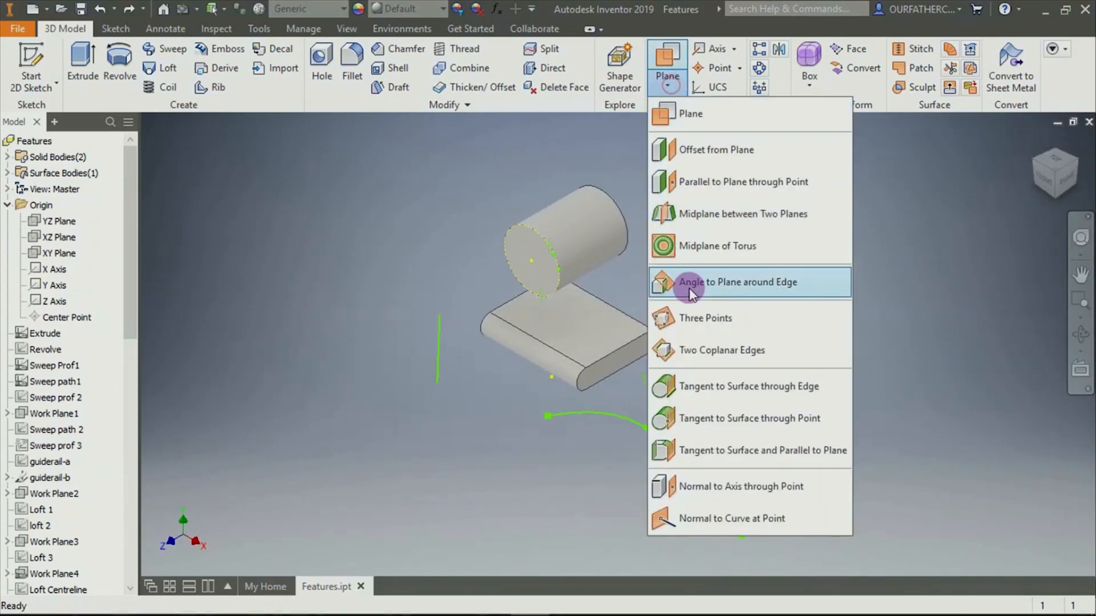
left_click(708, 388)
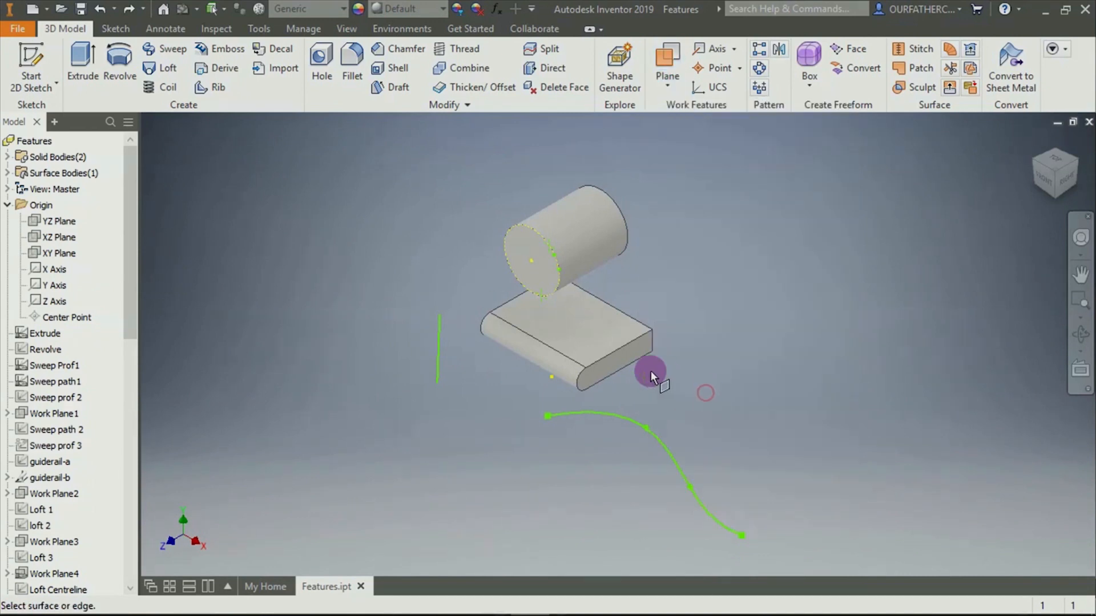
scroll(648, 372, "down", 5)
left_click(503, 368)
scroll(502, 368, "up", 5)
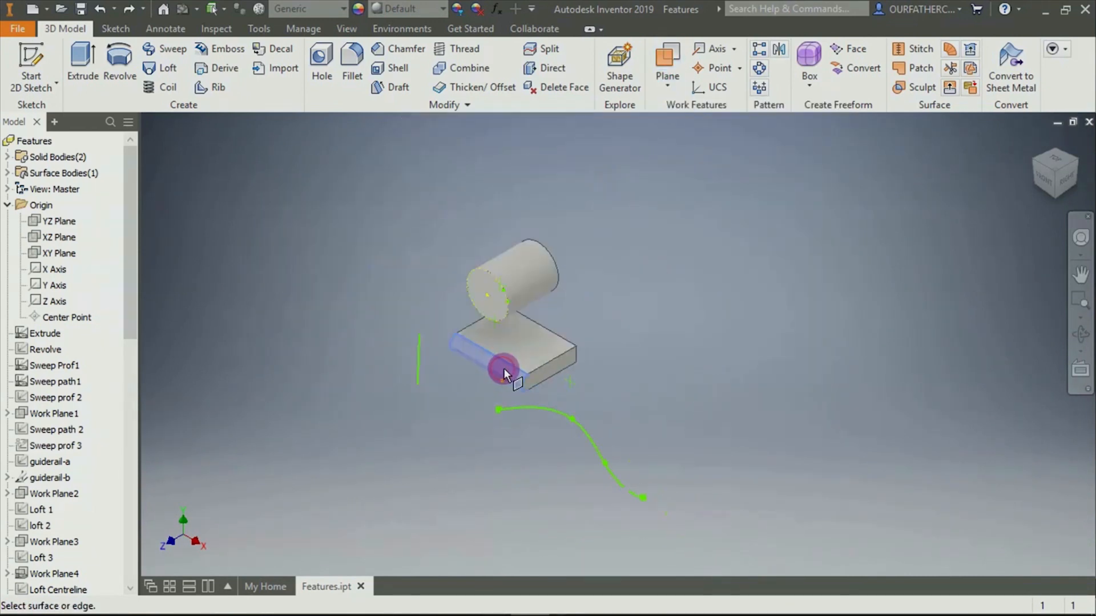
scroll(494, 304, "down", 5)
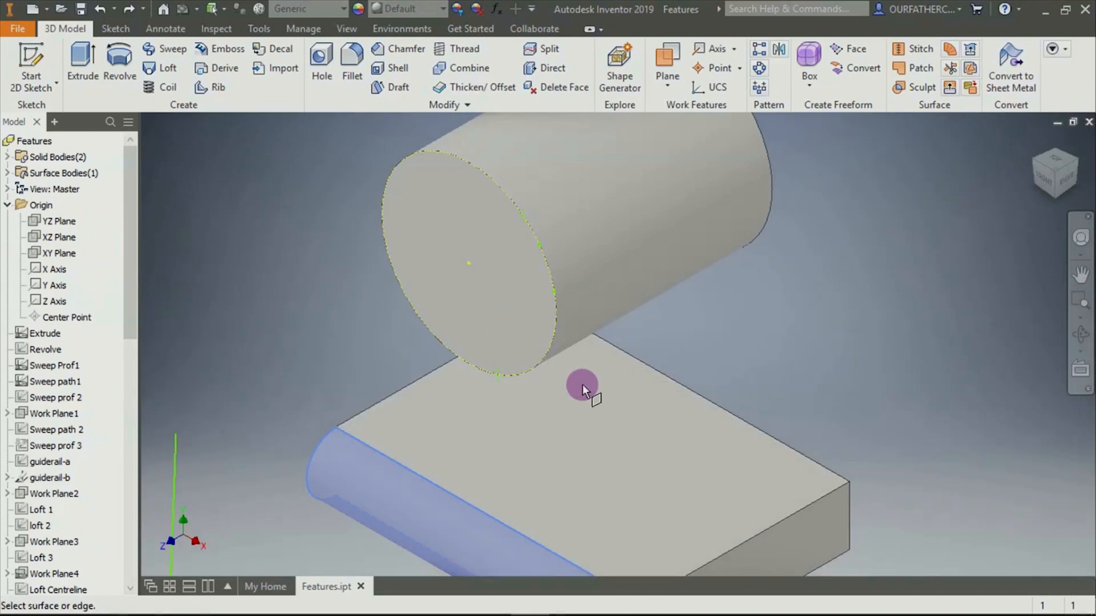
scroll(582, 388, "up", 3)
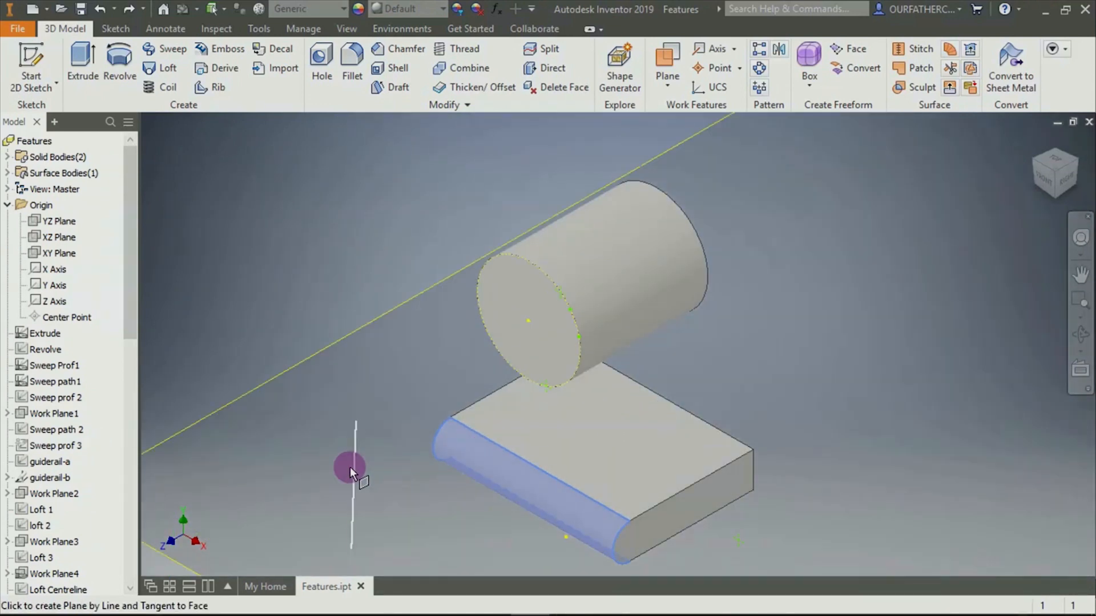
left_click(352, 474)
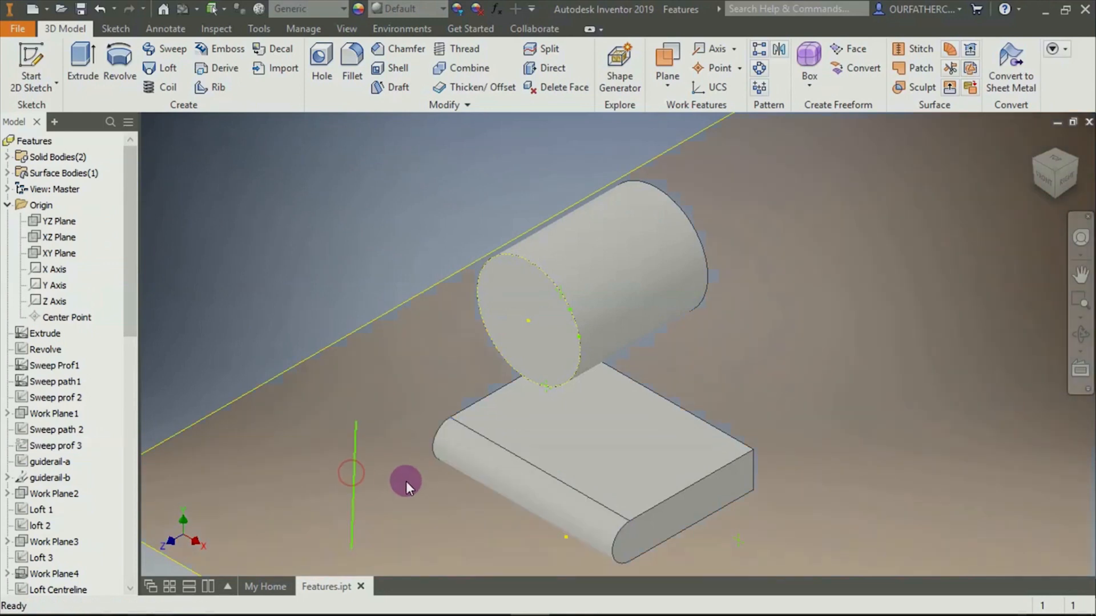
Examine from the left side how the work plane touches the block's rounded face, undo it, and restore the home view
scroll(407, 482, "up", 2)
middle_click_drag(438, 491, 592, 484, "shift")
scroll(494, 505, "down", 3)
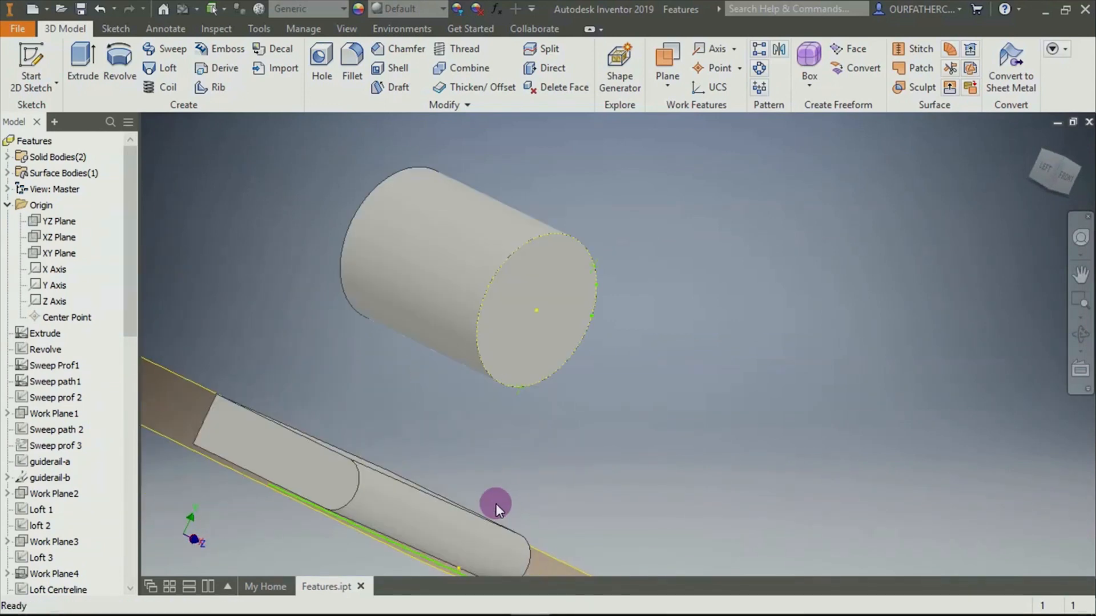
middle_click_drag(480, 493, 412, 511, "shift")
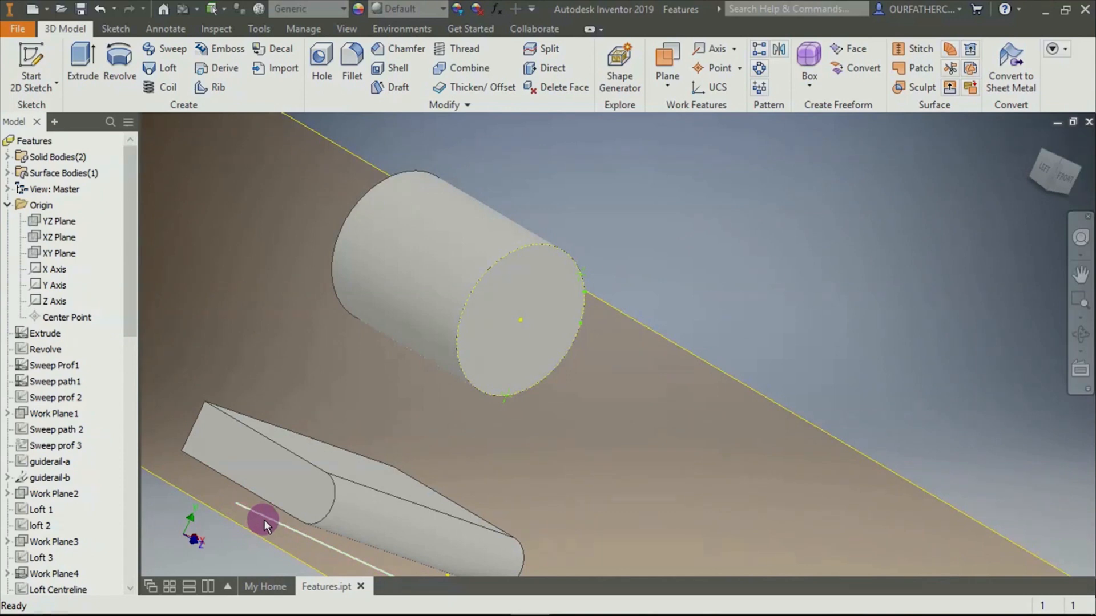
mouse_move(265, 520)
middle_mouse_down("shift")
mouse_move(308, 509)
mouse_move(283, 516)
middle_mouse_up("shift")
left_click(1044, 168)
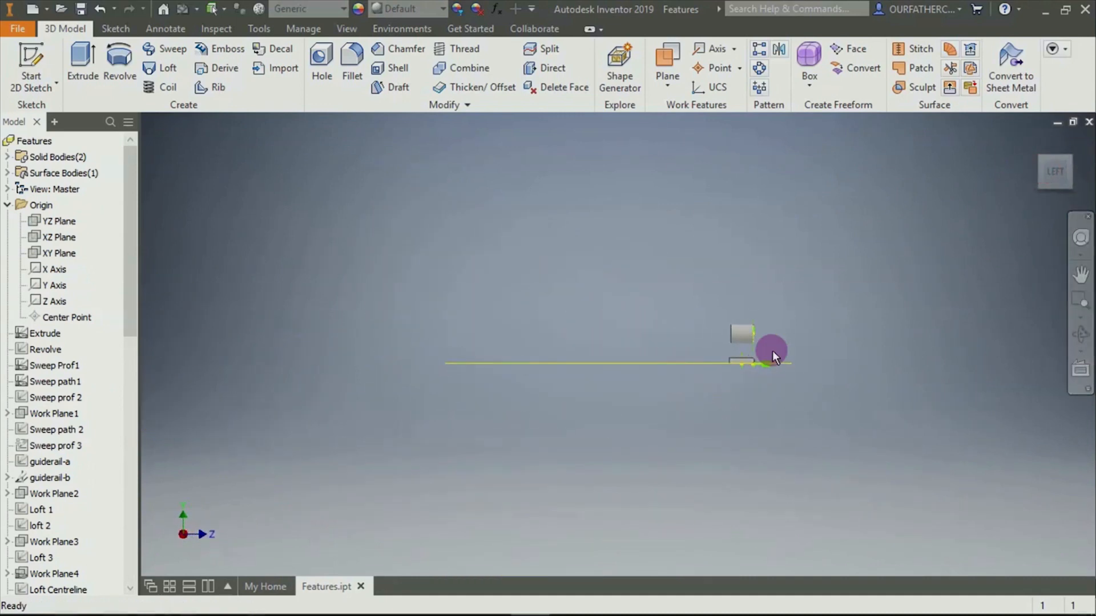
scroll(494, 511, "down", 5)
scroll(496, 521, "up", 7)
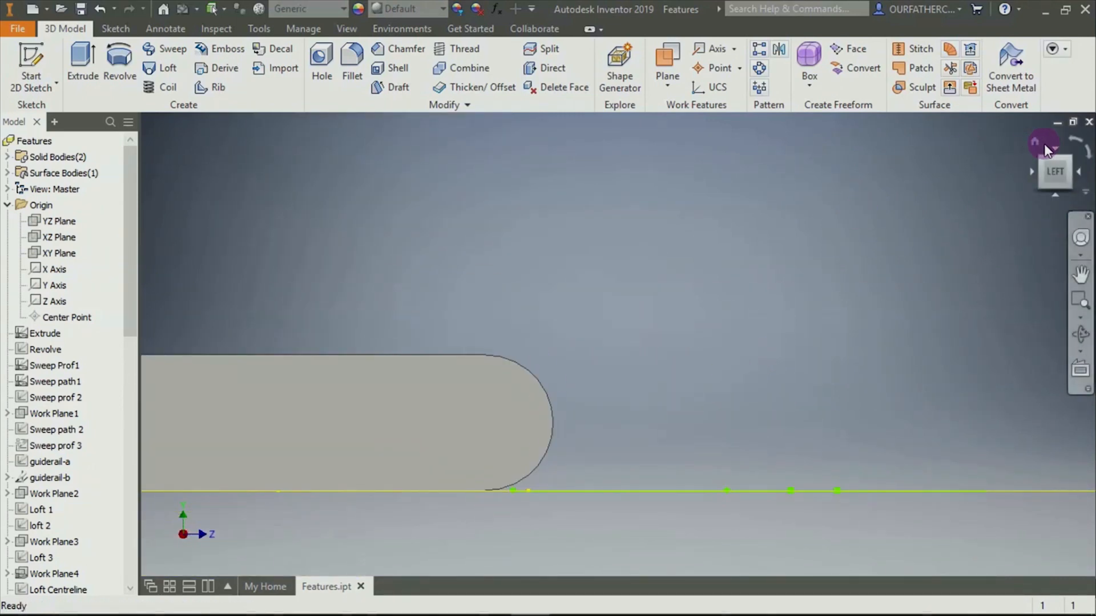
left_click(1036, 141)
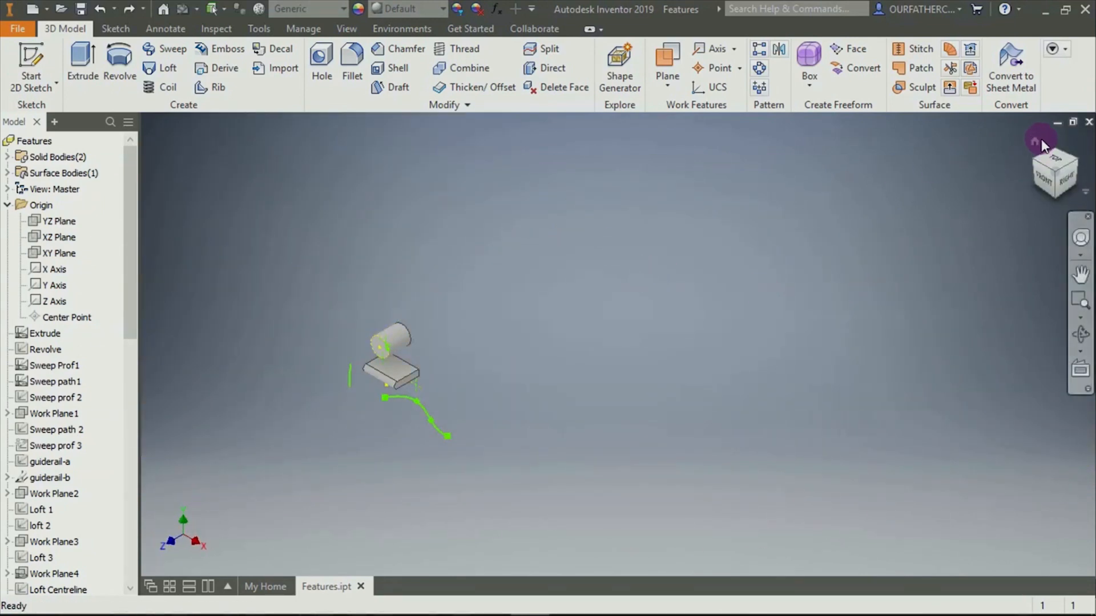
left_click(1037, 140)
Create a Tangent to Surface through Point work plane from the cylinder's curved face and the lower point on its front circular edge
left_click(673, 89)
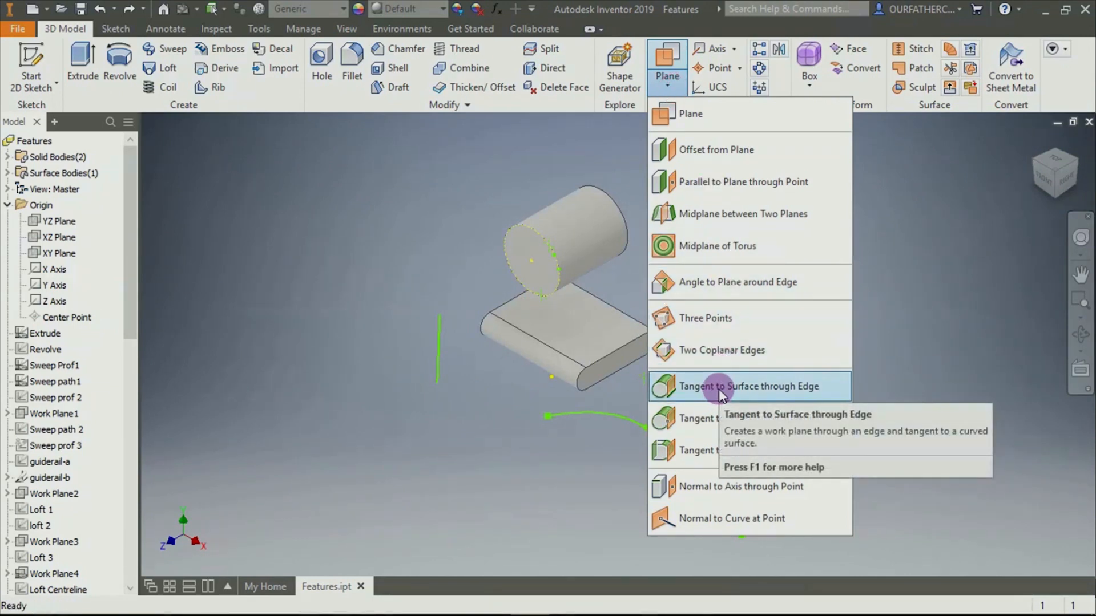
left_click(686, 421)
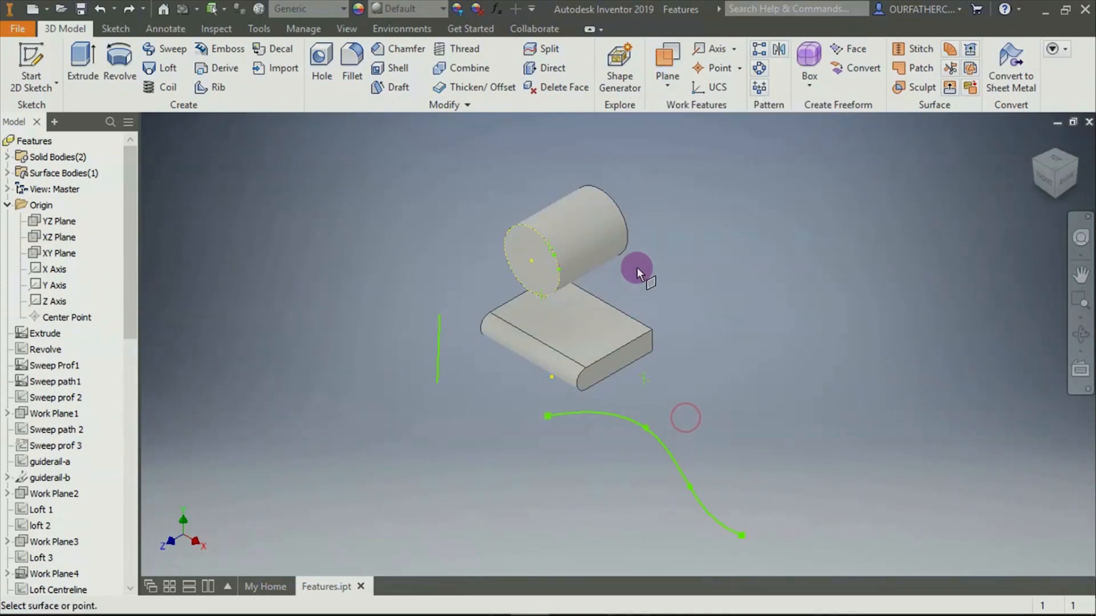
left_click(574, 238)
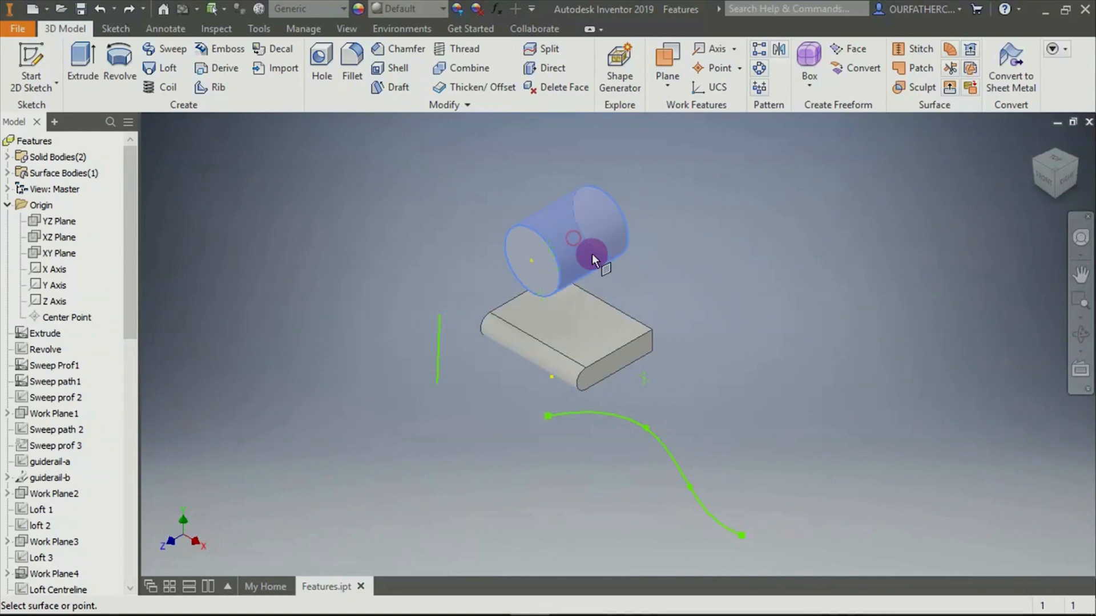
scroll(591, 253, "up", 5)
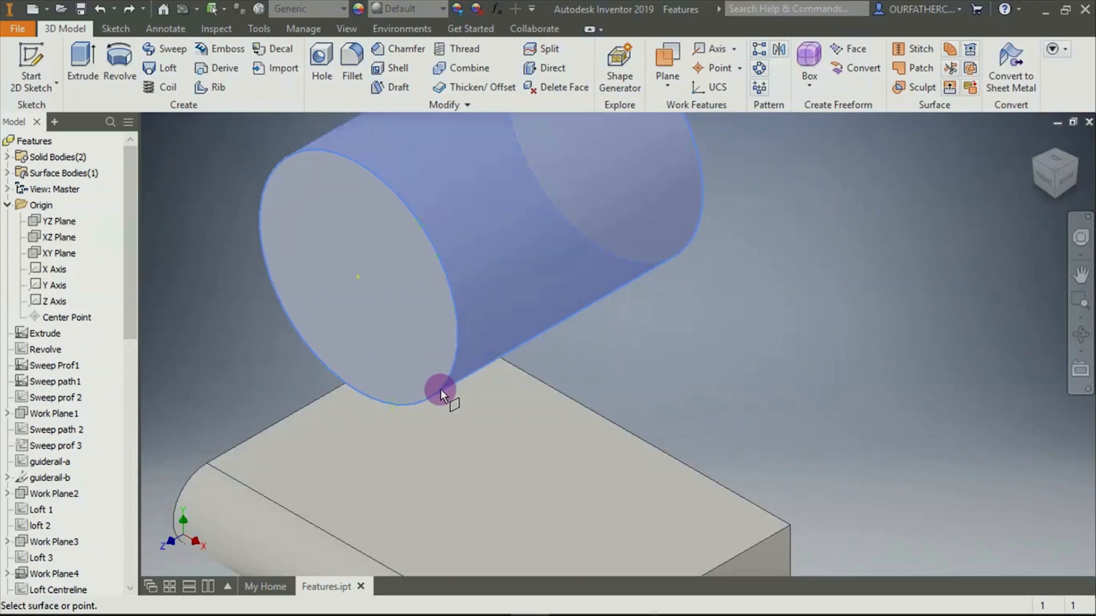
left_click(392, 404)
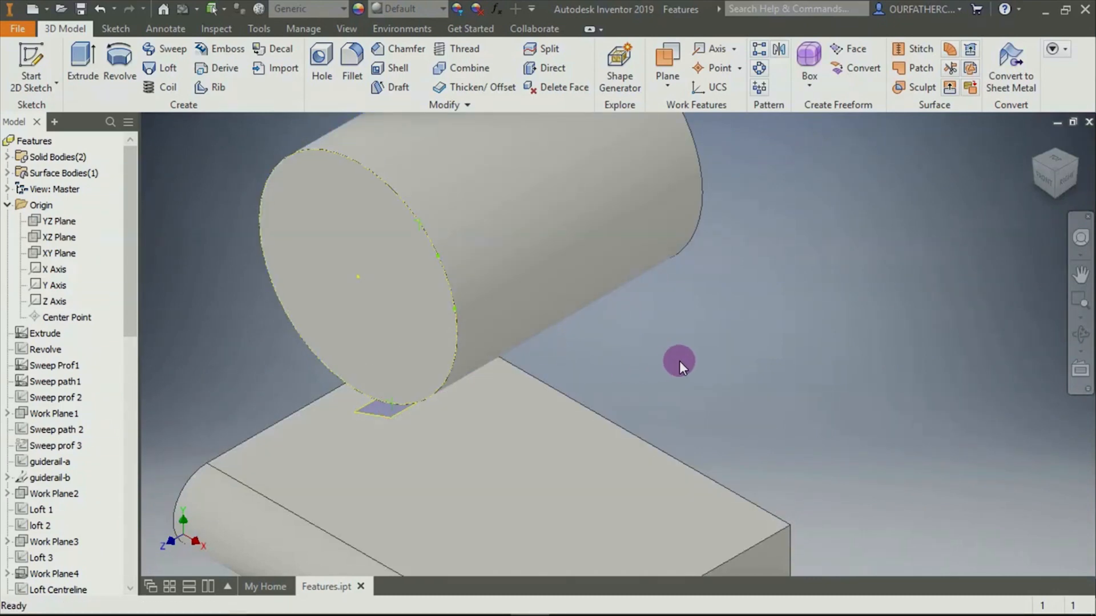
Examine from the front and at a slight angle where the tangent work plane touches the cylinder's circular edge
left_click(1044, 178)
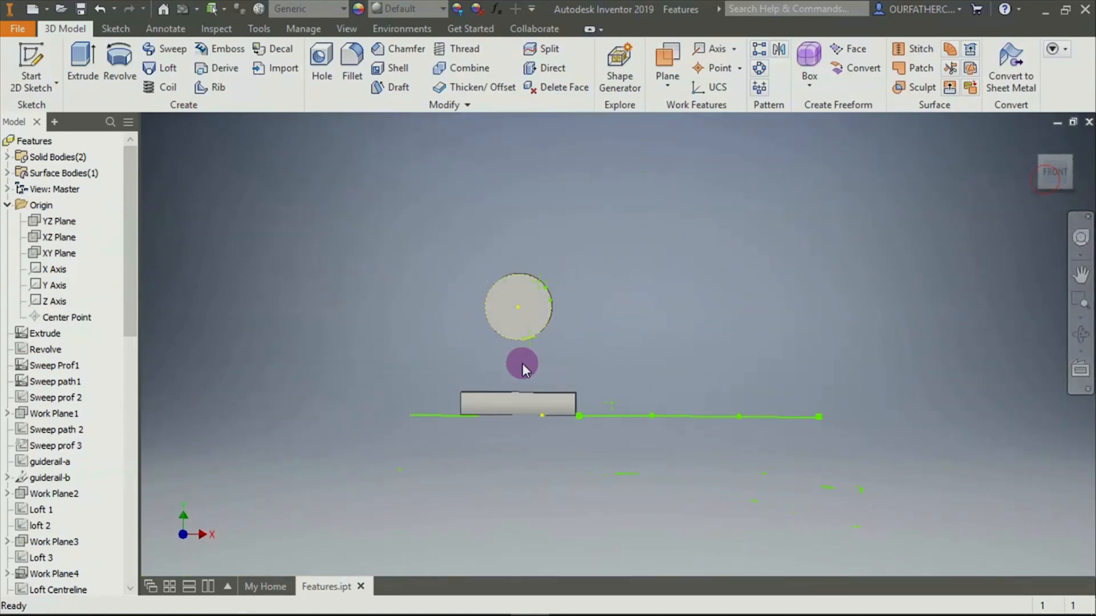
scroll(522, 363, "up", 5)
scroll(565, 340, "up", 4)
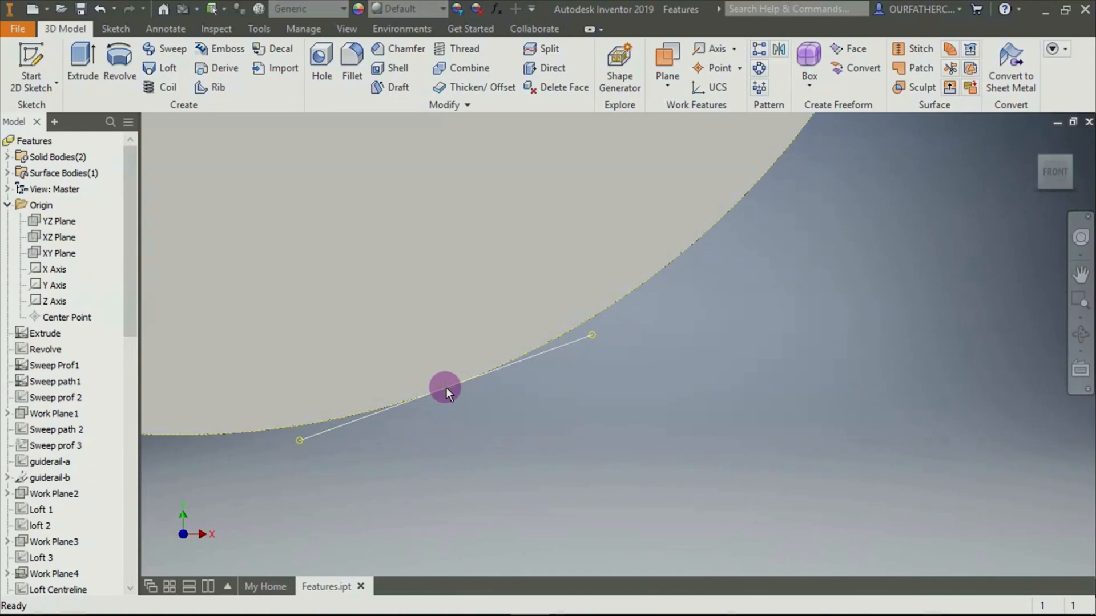
left_click(446, 389)
middle_click_drag(650, 408, 594, 352, "shift")
Start a sketch on the tangent work plane below the cylinder, draw a small circle on it, and finish the sketch
left_click(593, 352)
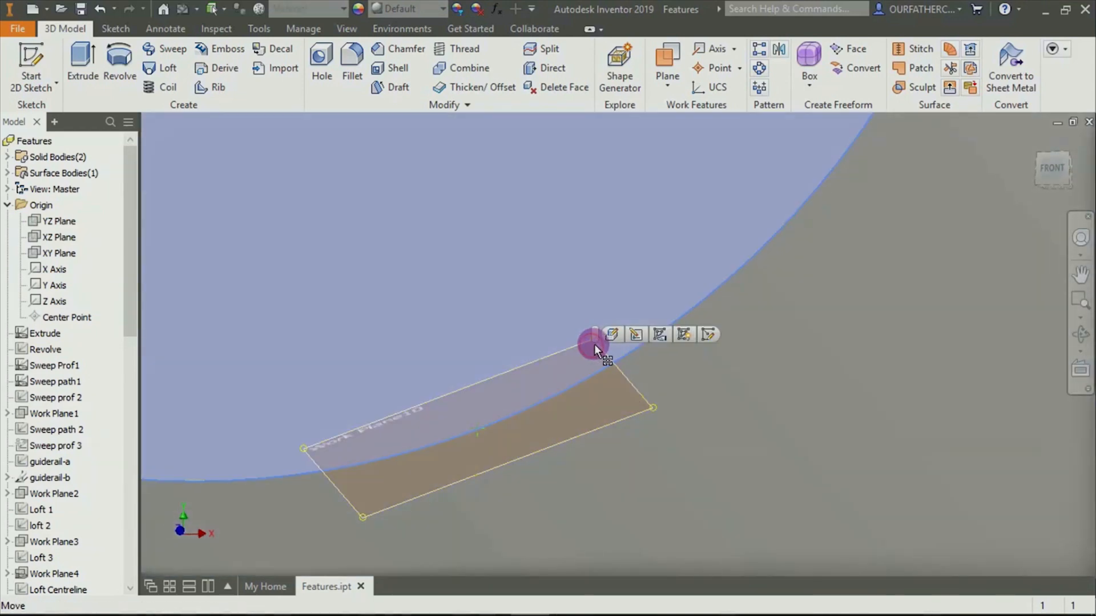
left_click(636, 415)
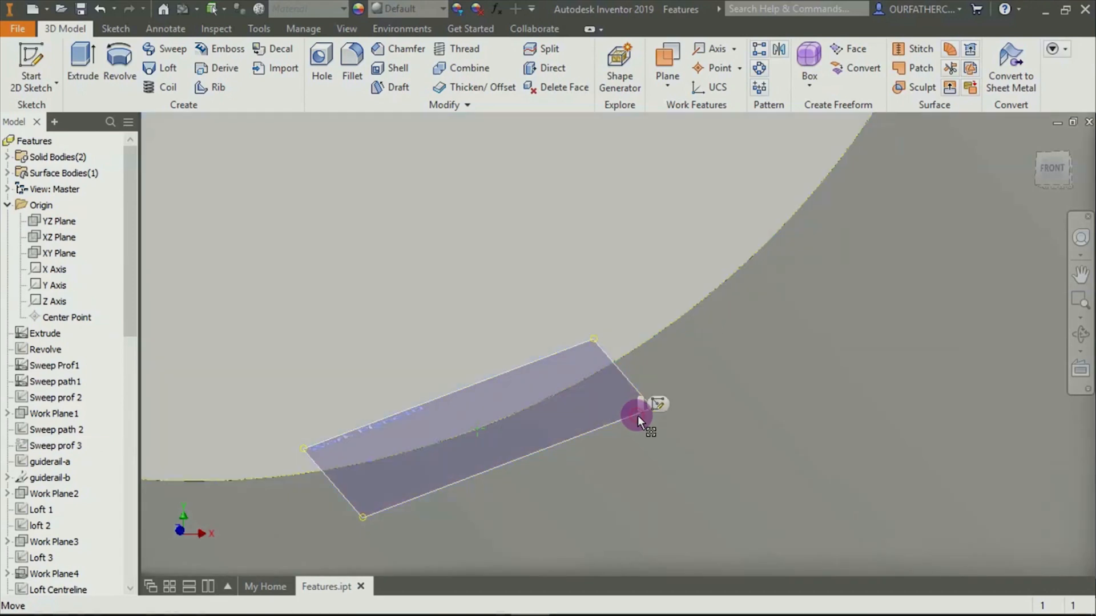
left_click(654, 403)
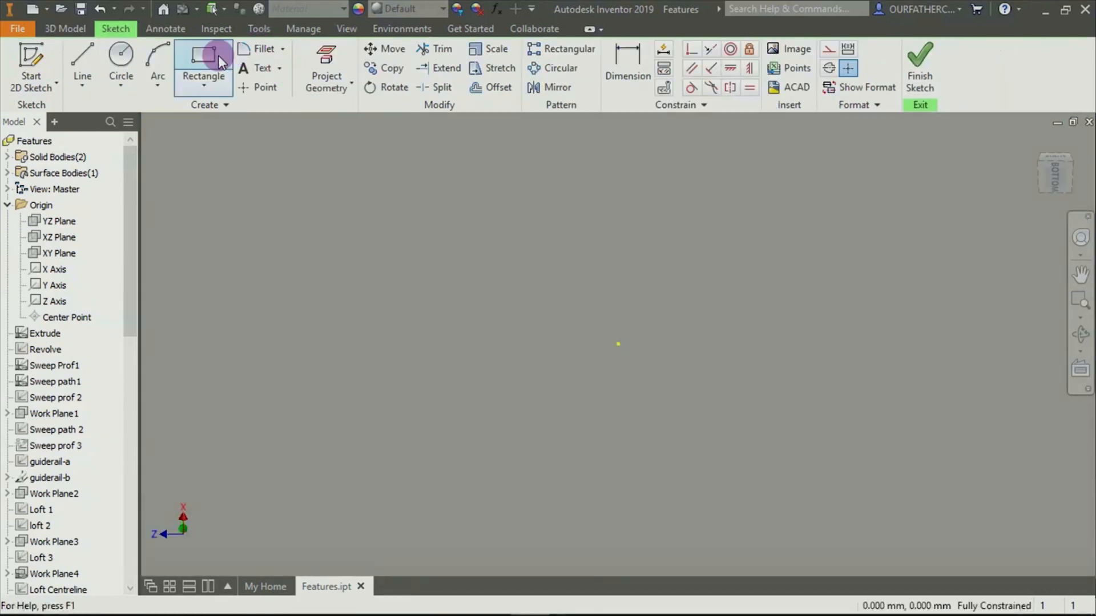
left_click(120, 58)
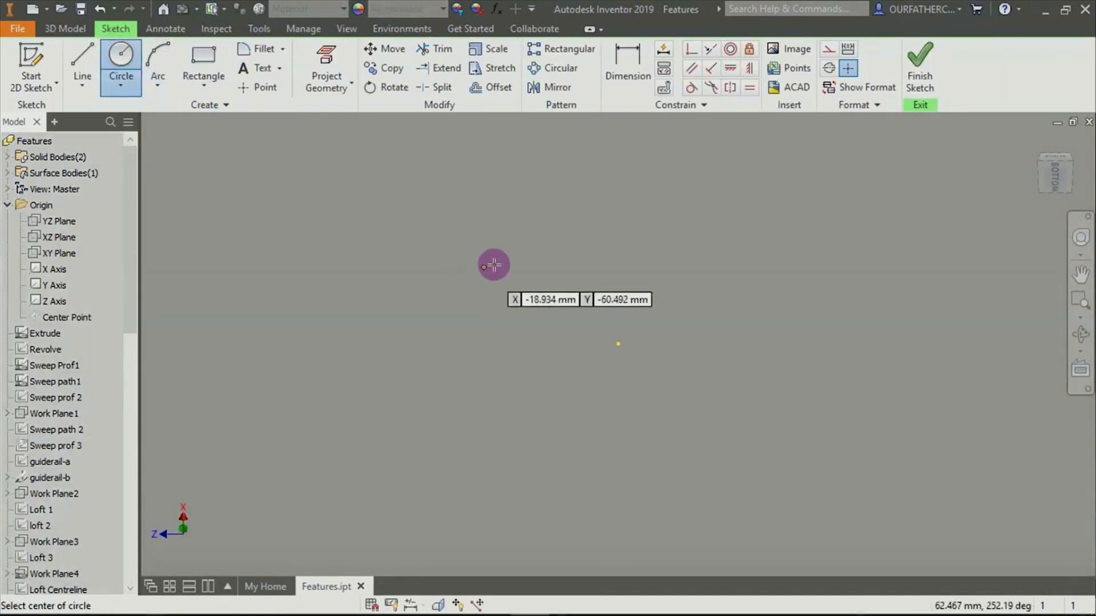
scroll(508, 259, "down", 6)
scroll(609, 408, "up", 9)
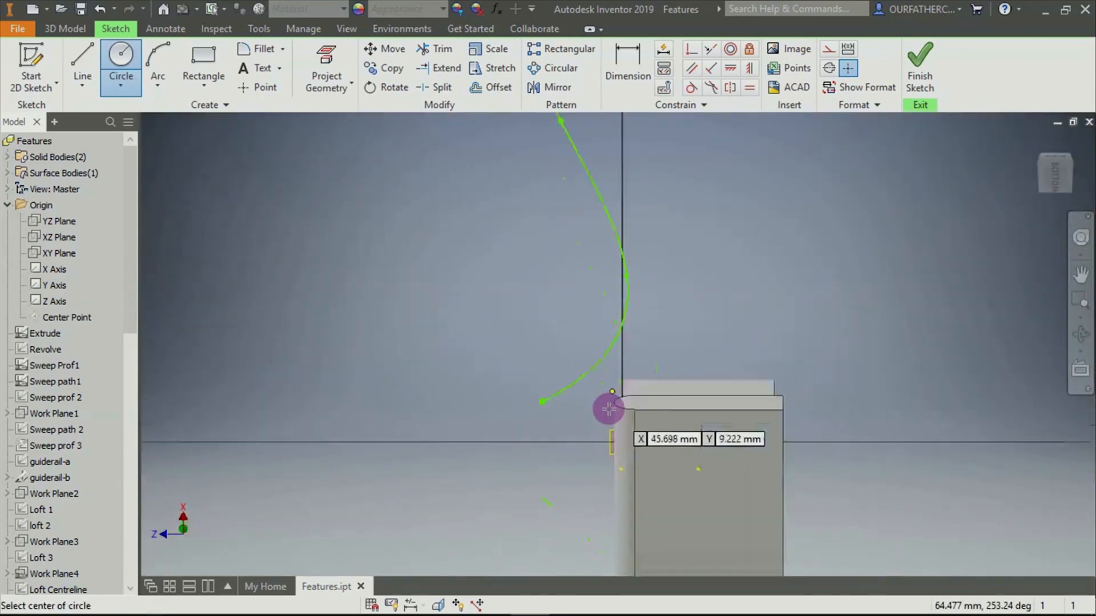
scroll(620, 471, "up", 3)
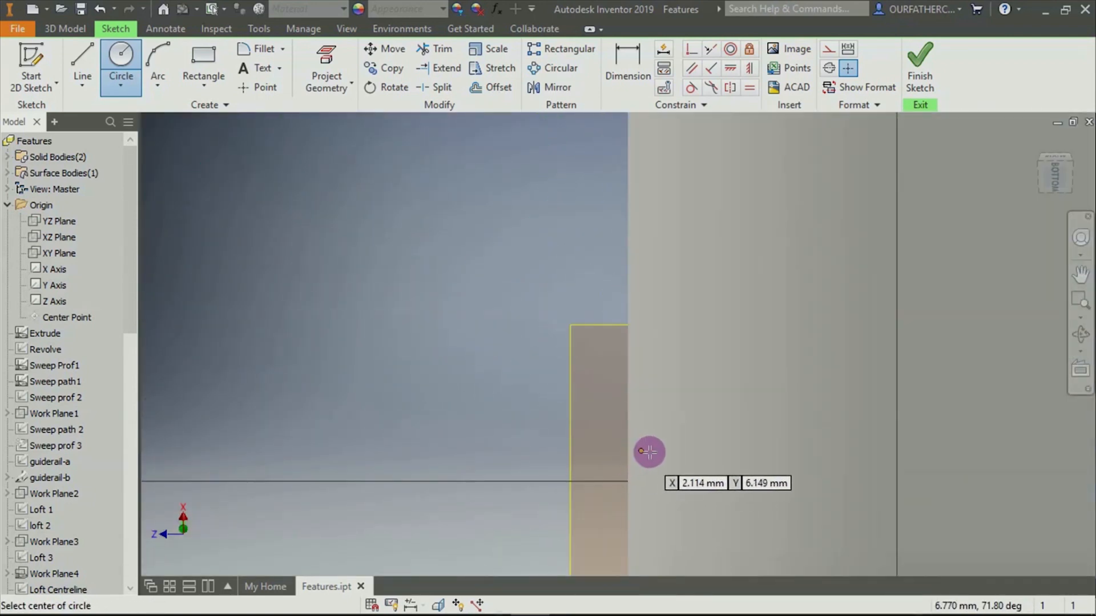
left_click(681, 474)
left_click(685, 404)
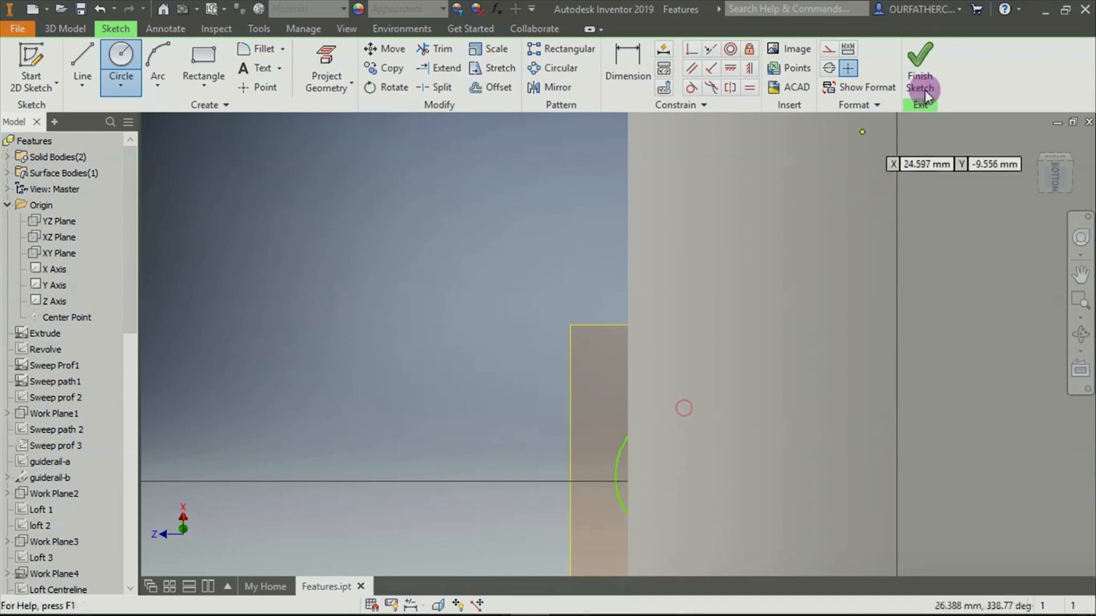
left_click(922, 73)
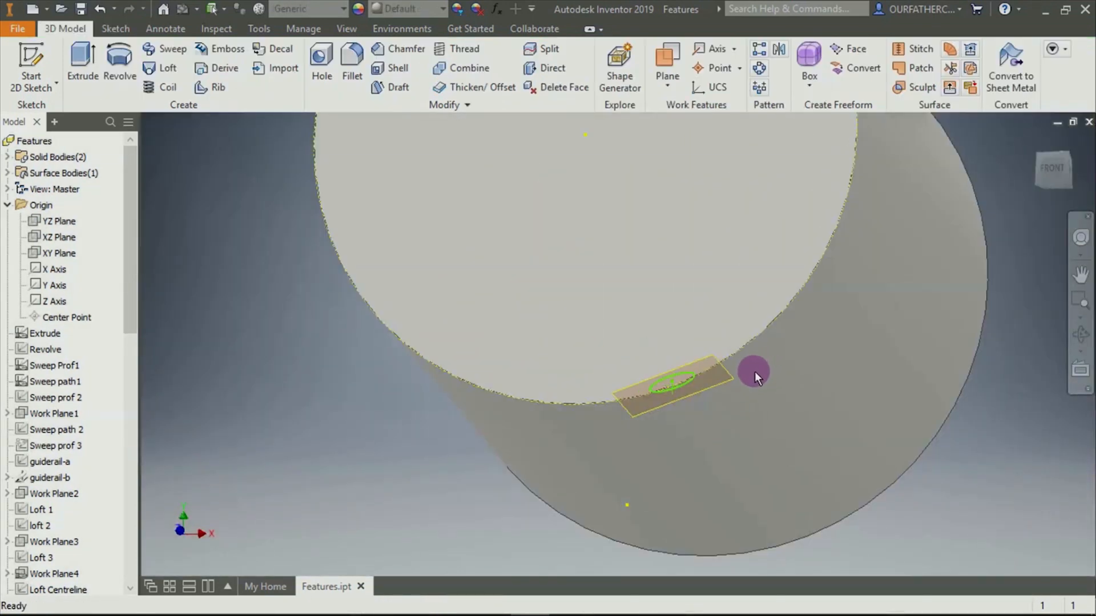
Examine how the work plane and its sketched circle touch the cylinder, and restore the home view outside the sketch
mouse_move(755, 372)
middle_mouse_down("shift")
mouse_move(758, 362)
mouse_move(775, 376)
middle_mouse_up("shift")
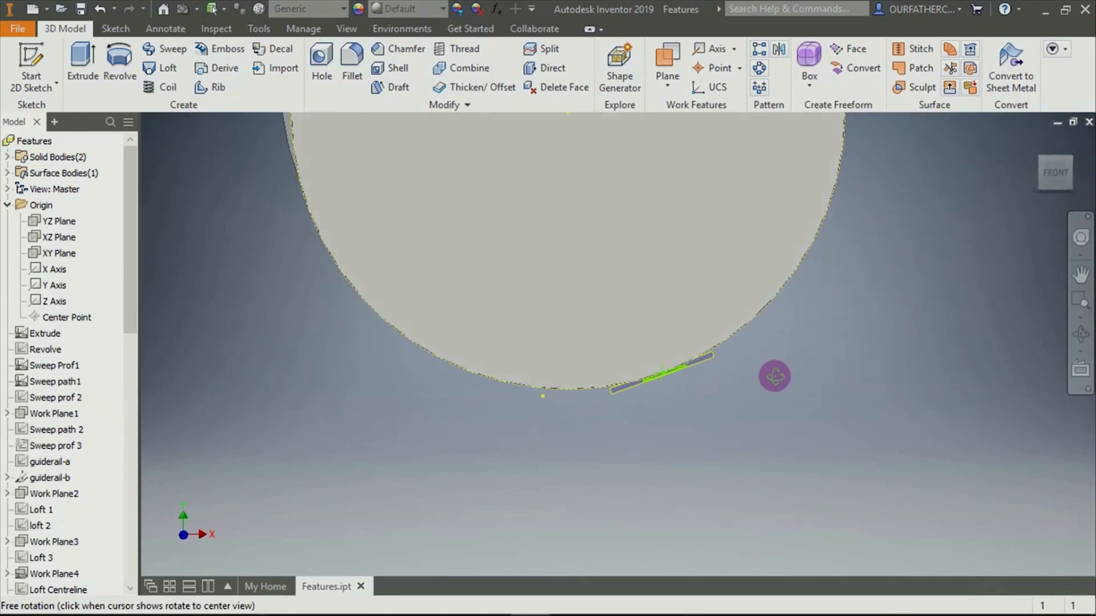
scroll(659, 355, "up", 8)
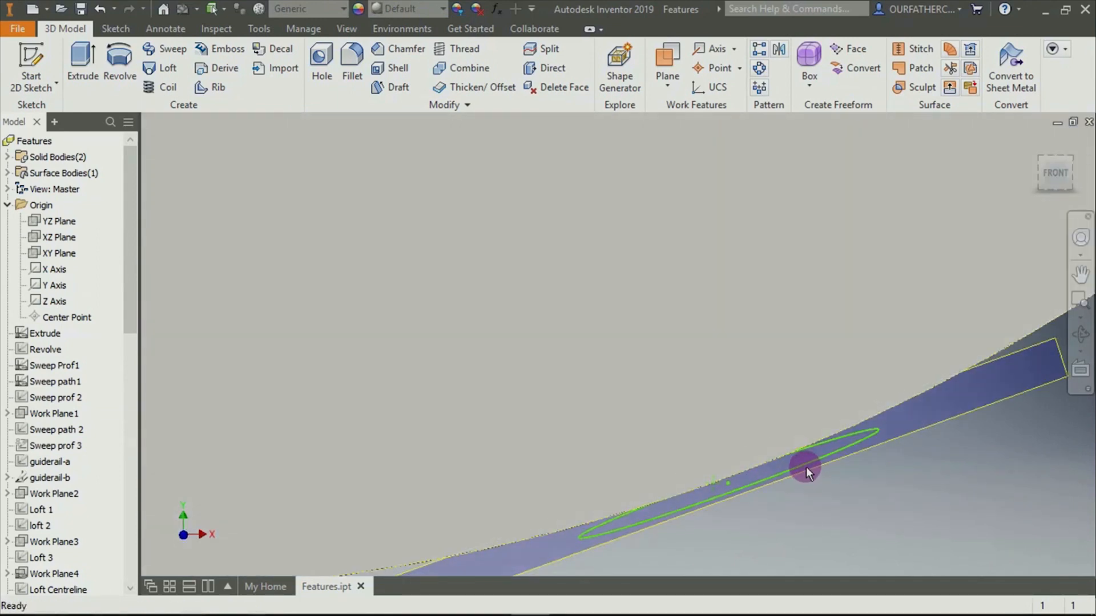
scroll(807, 466, "down", 8)
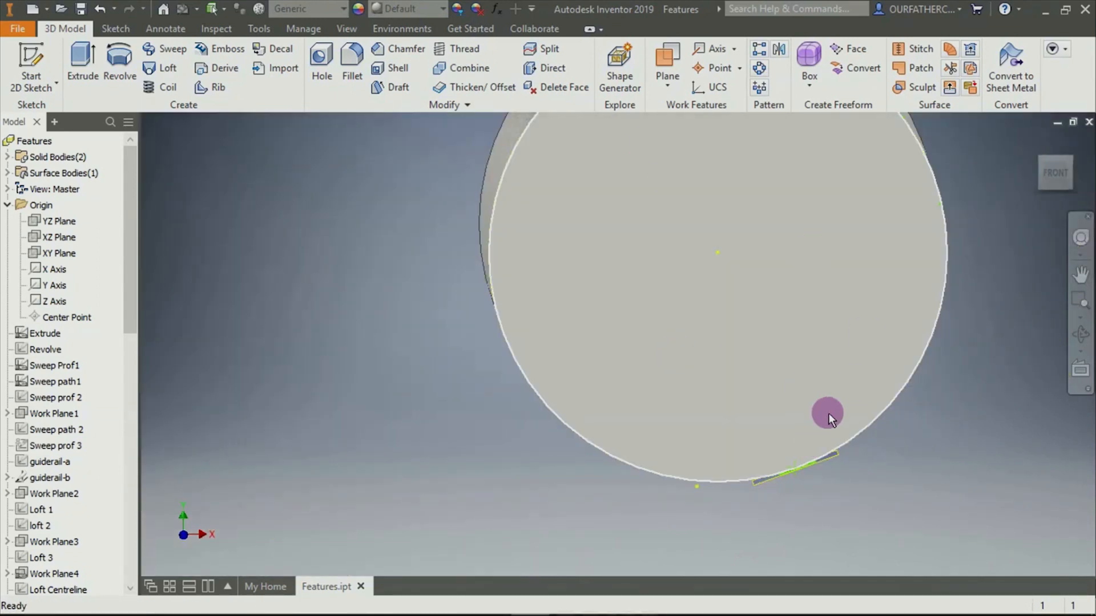
middle_click_drag(829, 414, 948, 353, "shift")
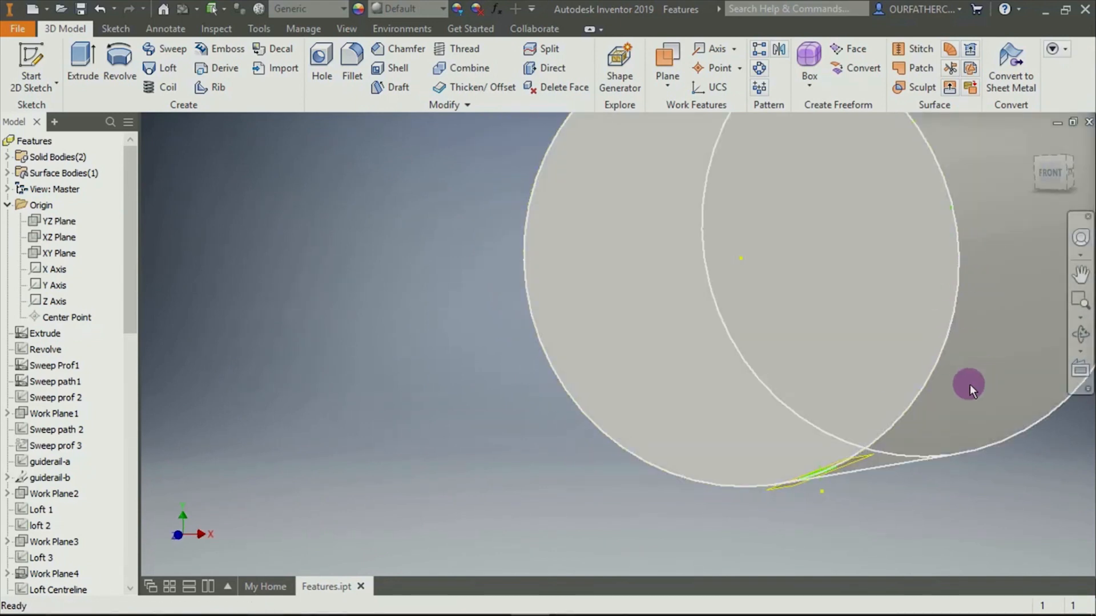
left_click(956, 442)
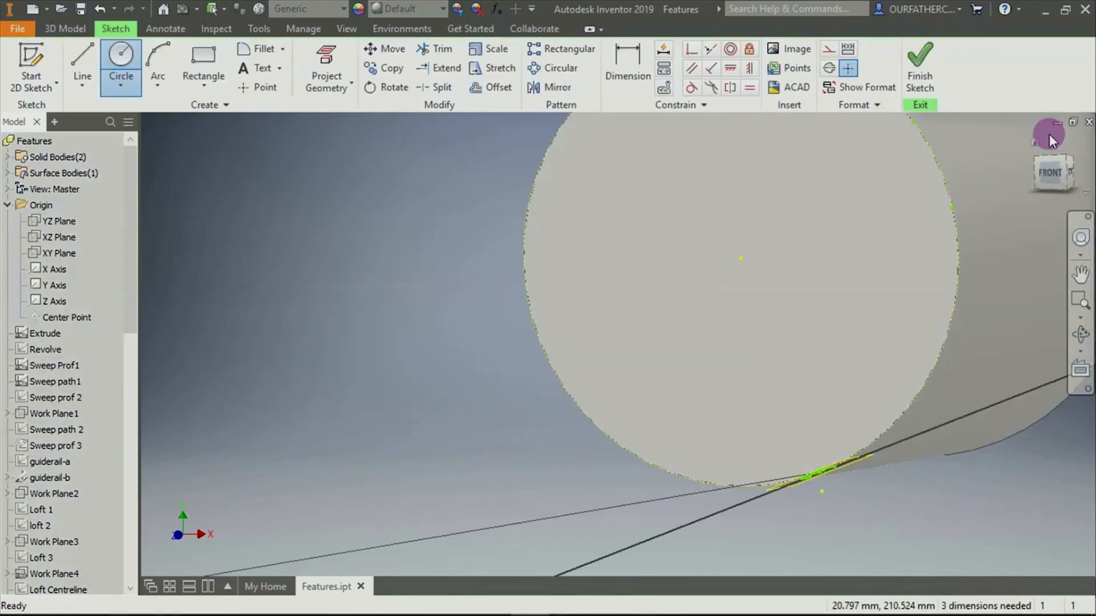
left_click(1041, 139)
left_click(628, 85)
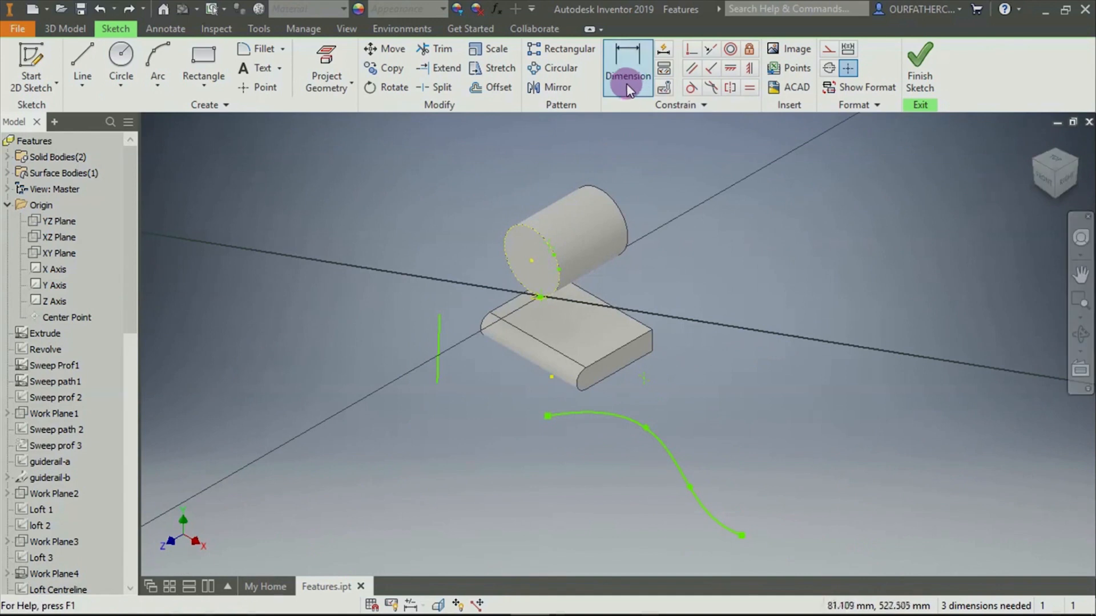
left_click(920, 74)
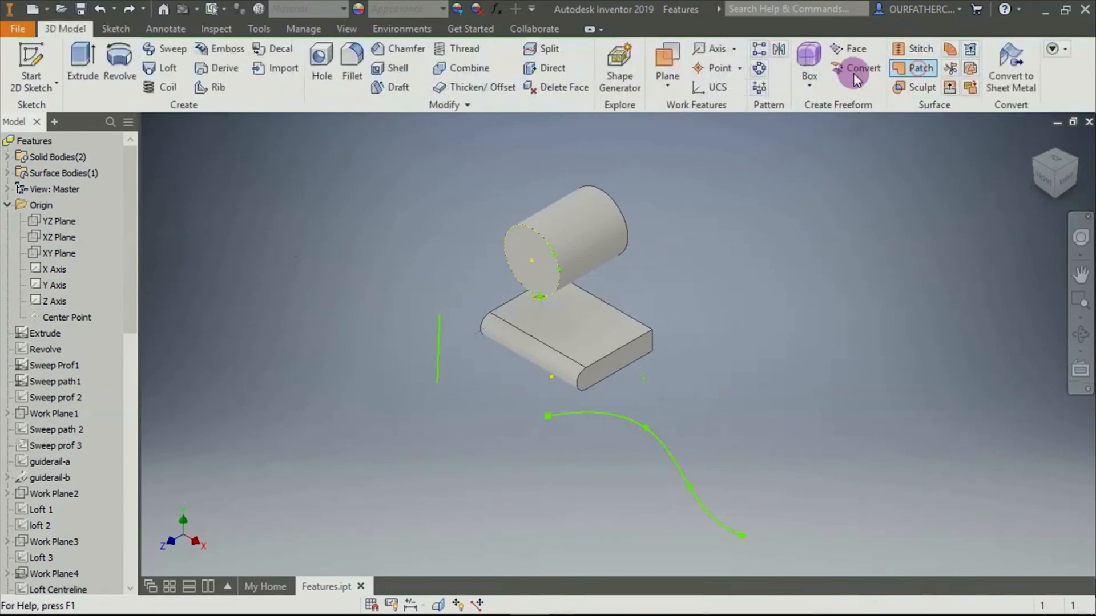
Create a Tangent to Surface through Point work plane from the cylinder's curved face and the upper point on its front circular edge
left_click(669, 86)
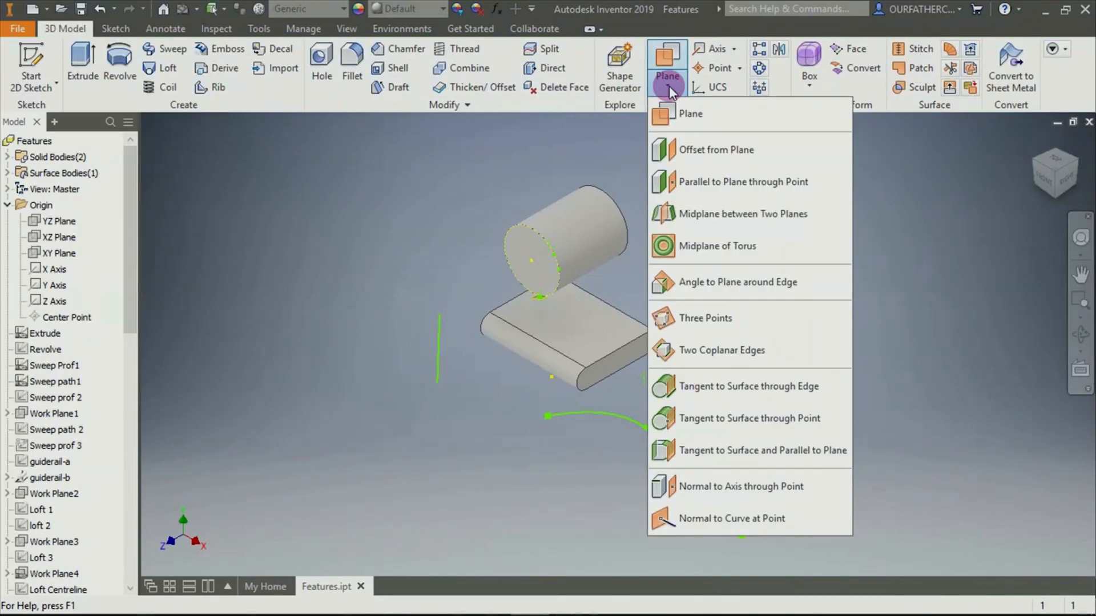
left_click(692, 419)
scroll(592, 229, "down", 3)
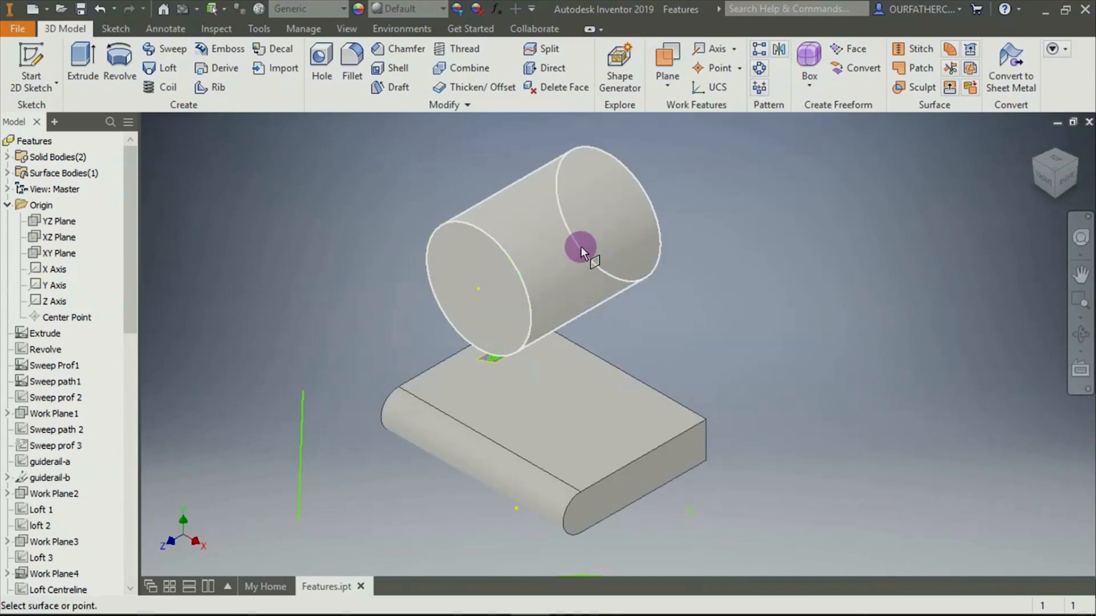
left_click(576, 269)
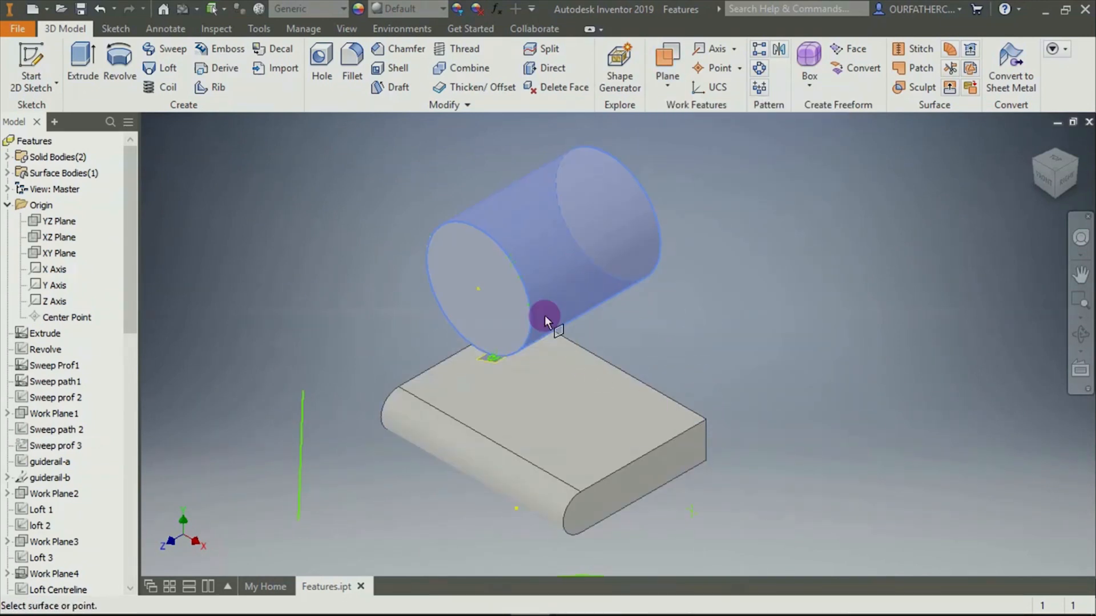
left_click(512, 261)
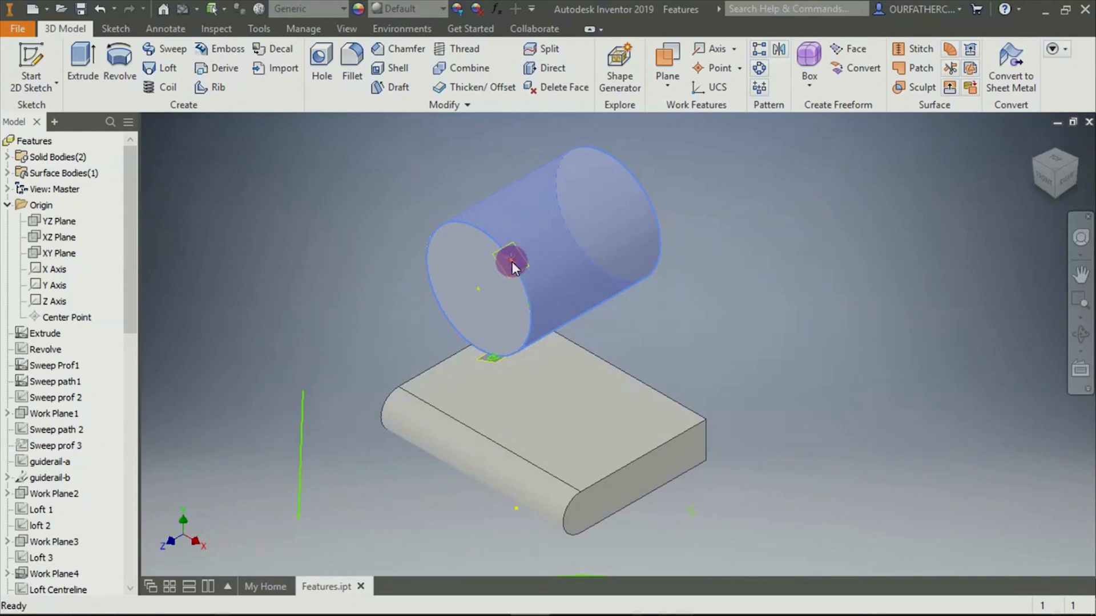
Restore the home view and undo both tangent work planes on the cylinder together with the circle sketch
middle_click_drag(722, 279, 761, 265, "shift")
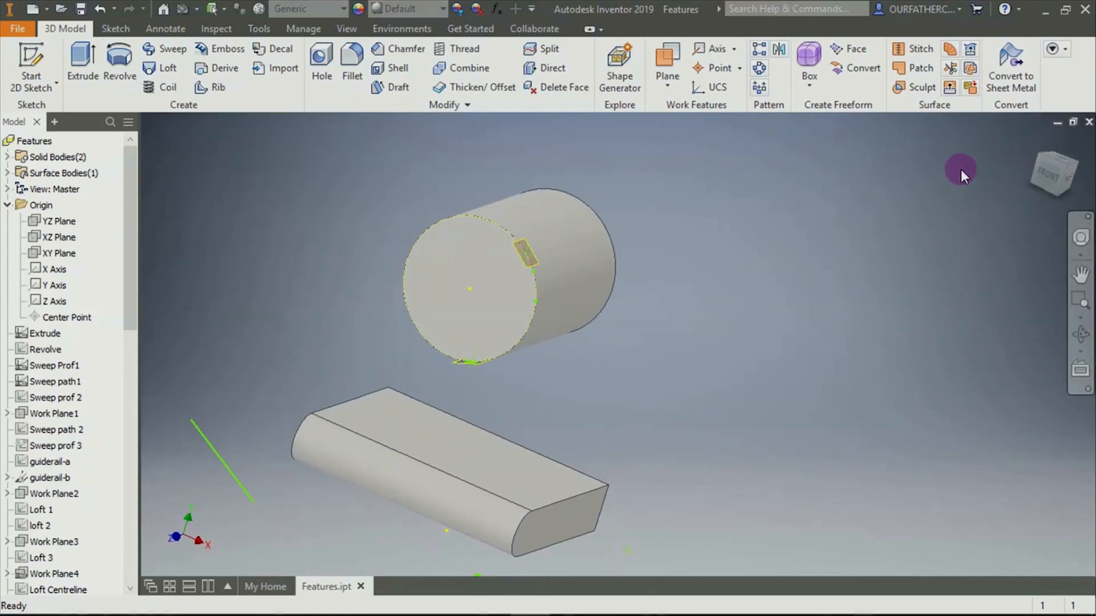
left_click(1037, 141)
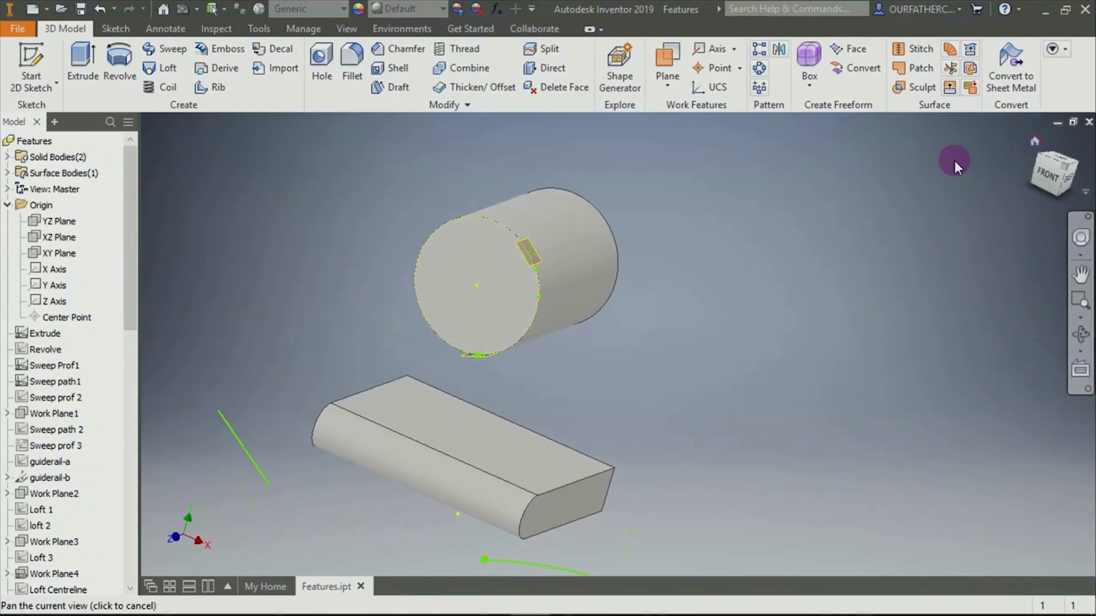
key("ctrl+z")
key("ctrl+z")
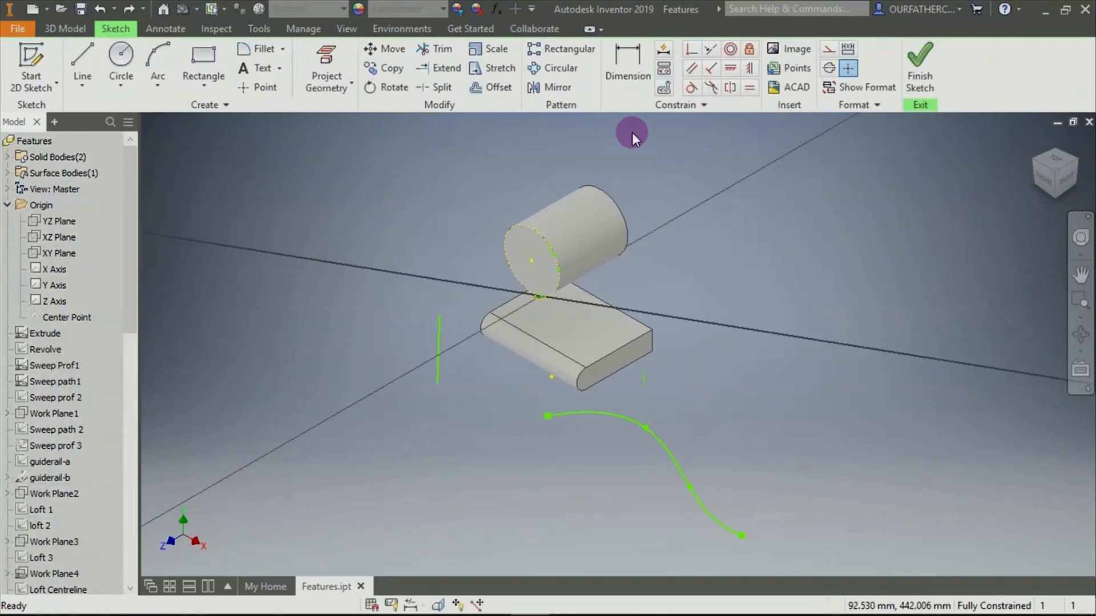
key("ctrl+z")
Create a Tangent to Surface and Parallel to Plane work plane using the block's rounded face and its opposite flat end face
left_click(663, 86)
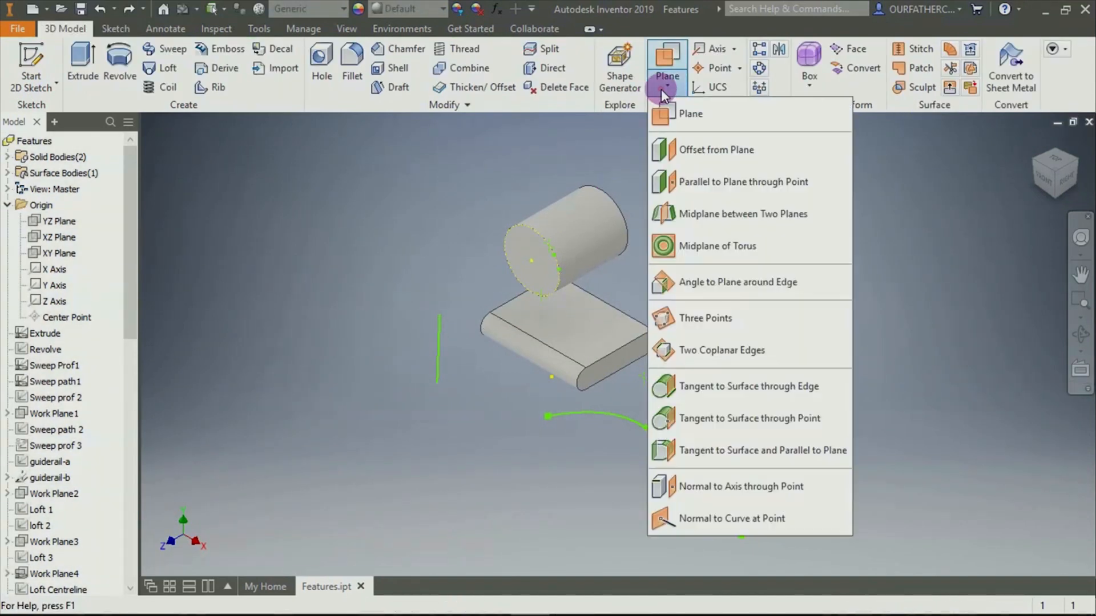
left_click(736, 452)
scroll(679, 388, "down", 4)
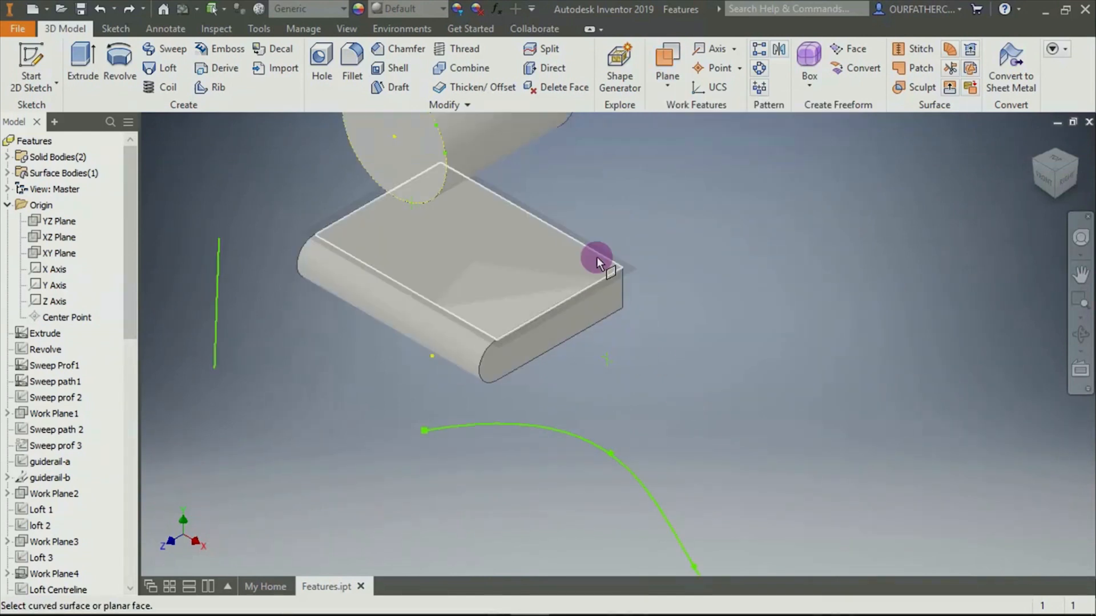
scroll(330, 255, "down", 3)
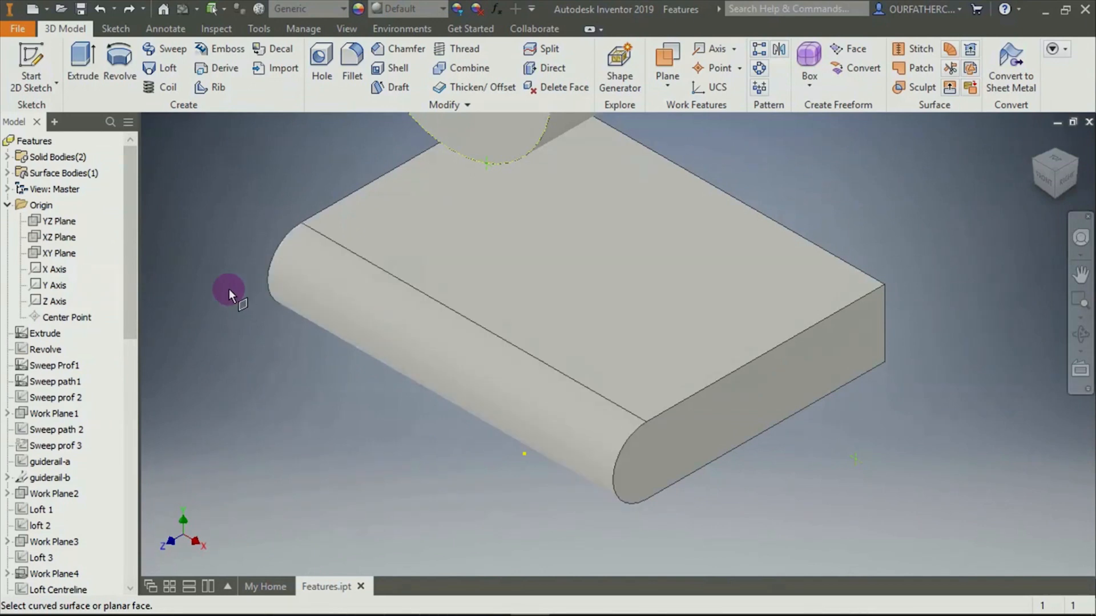
left_click(333, 289)
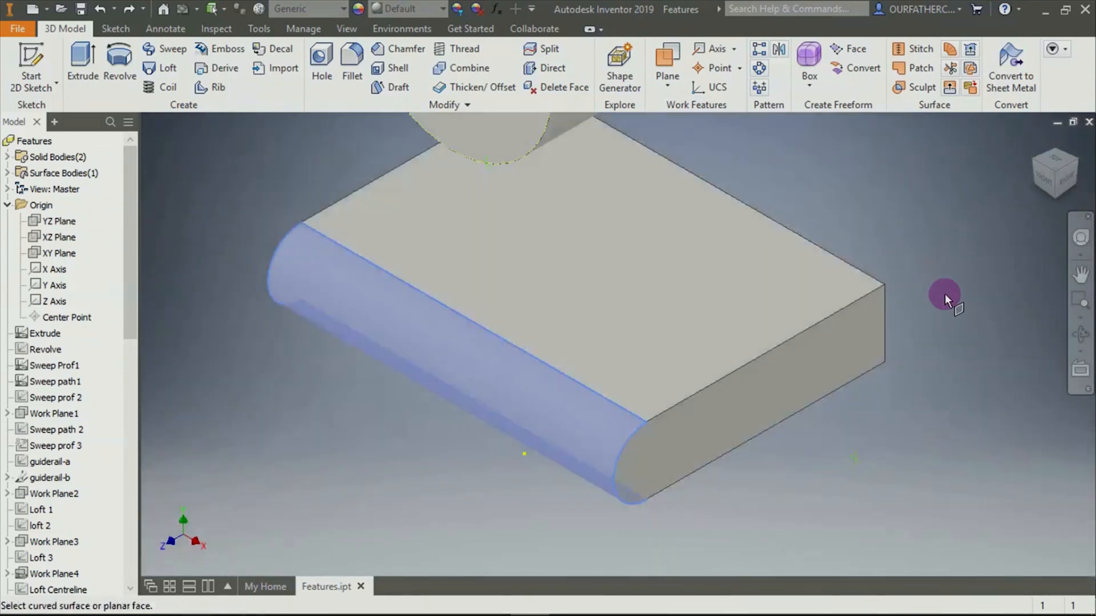
middle_click_drag(959, 346, 895, 359, "shift")
scroll(895, 359, "down", 5)
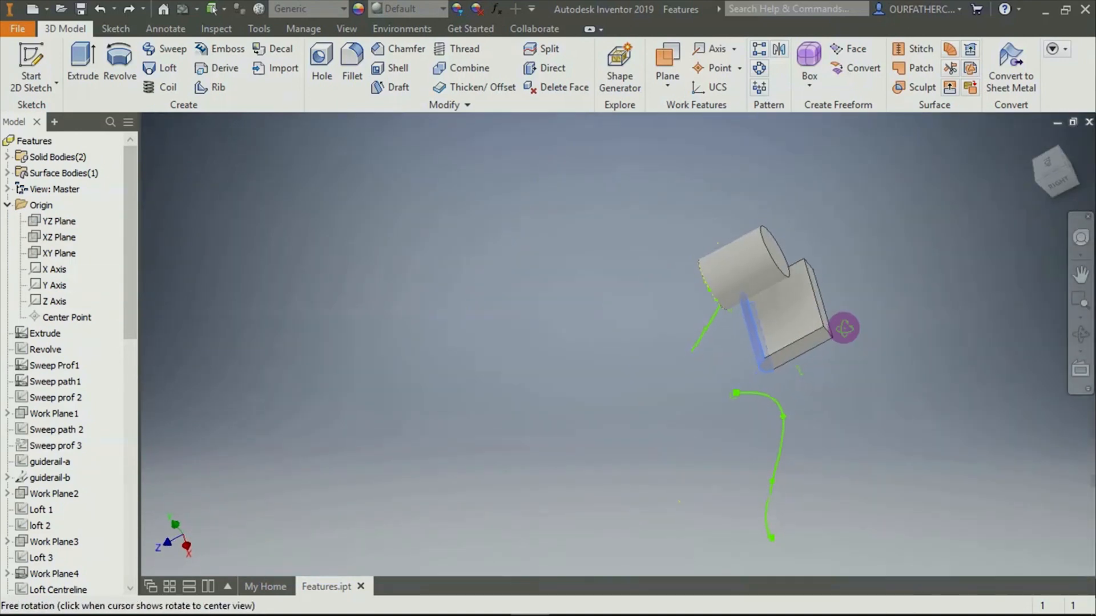
scroll(755, 312, "up", 5)
left_click(745, 312)
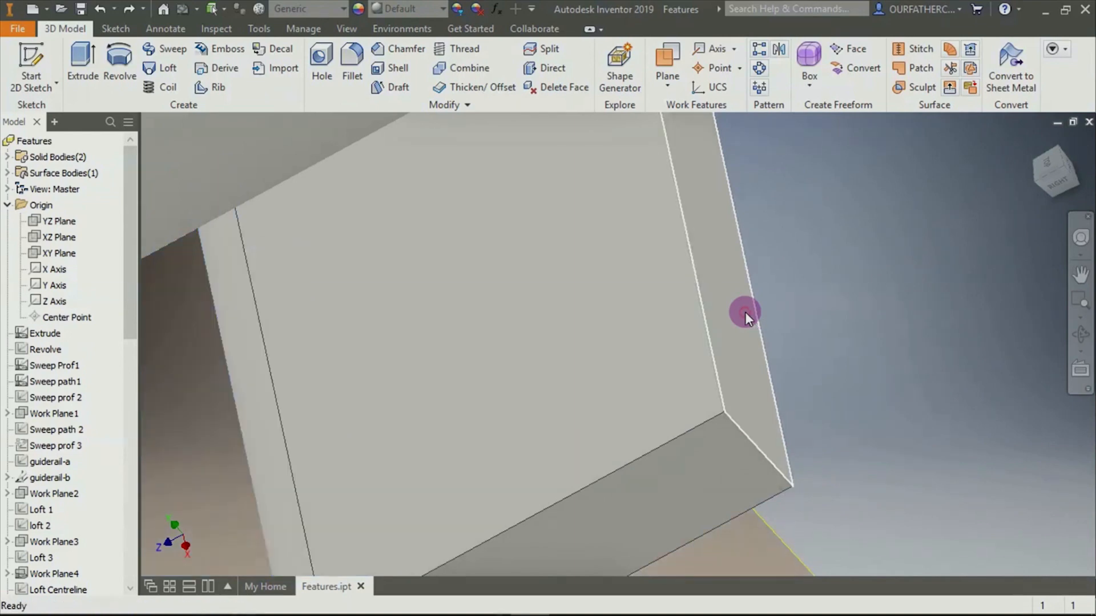
Examine from several angles how the work plane touches the block's rounded face parallel to the opposite face, and restore the home view
middle_click_drag(833, 392, 875, 384, "shift")
scroll(815, 395, "down", 5)
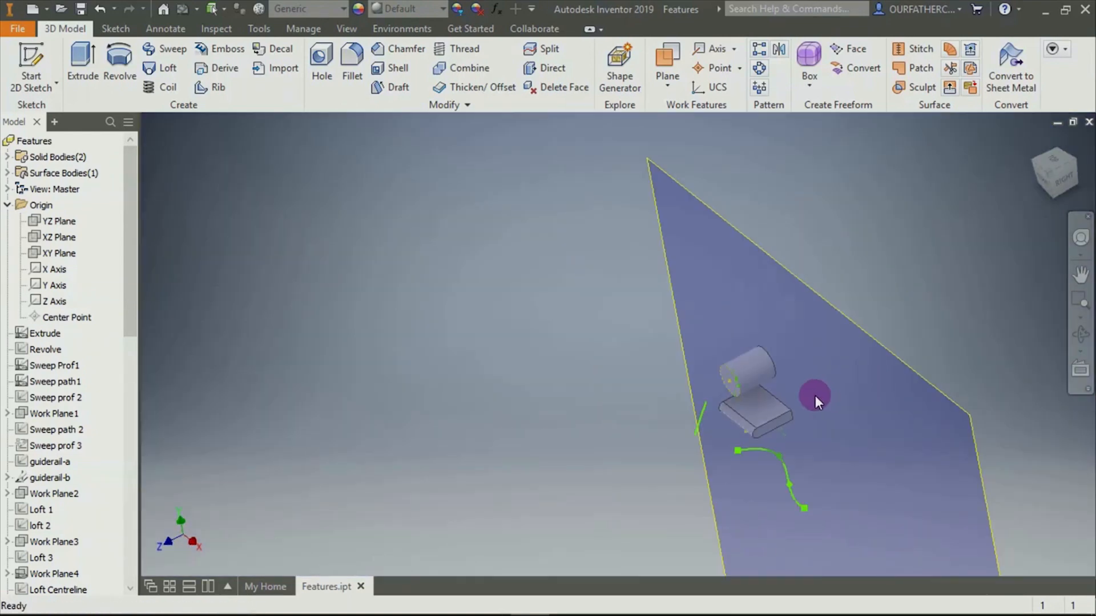
scroll(782, 433, "up", 3)
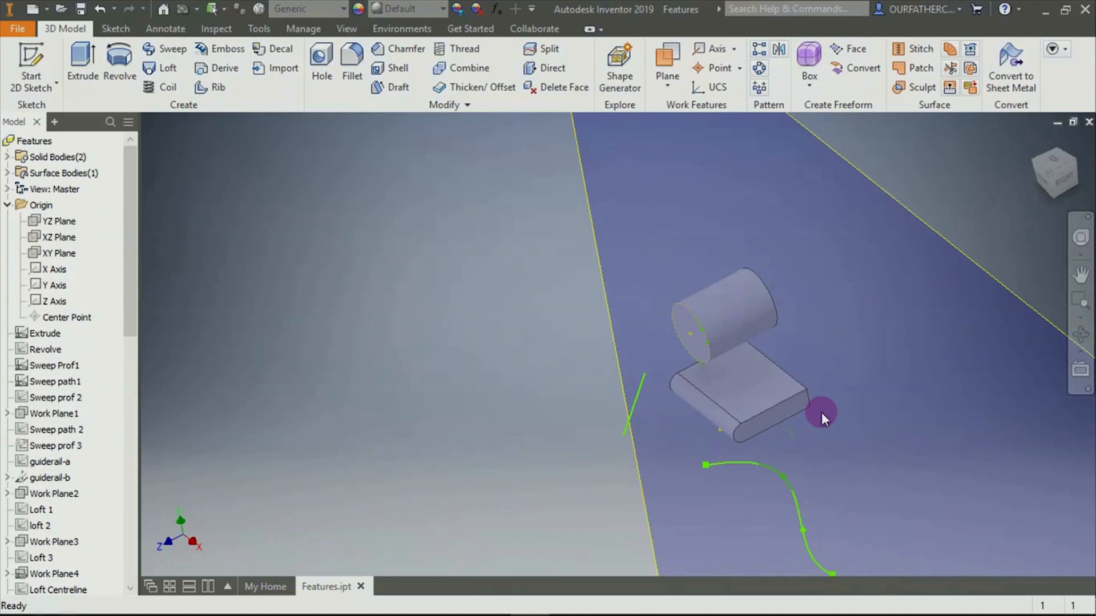
middle_click_drag(829, 432, 848, 346, "shift")
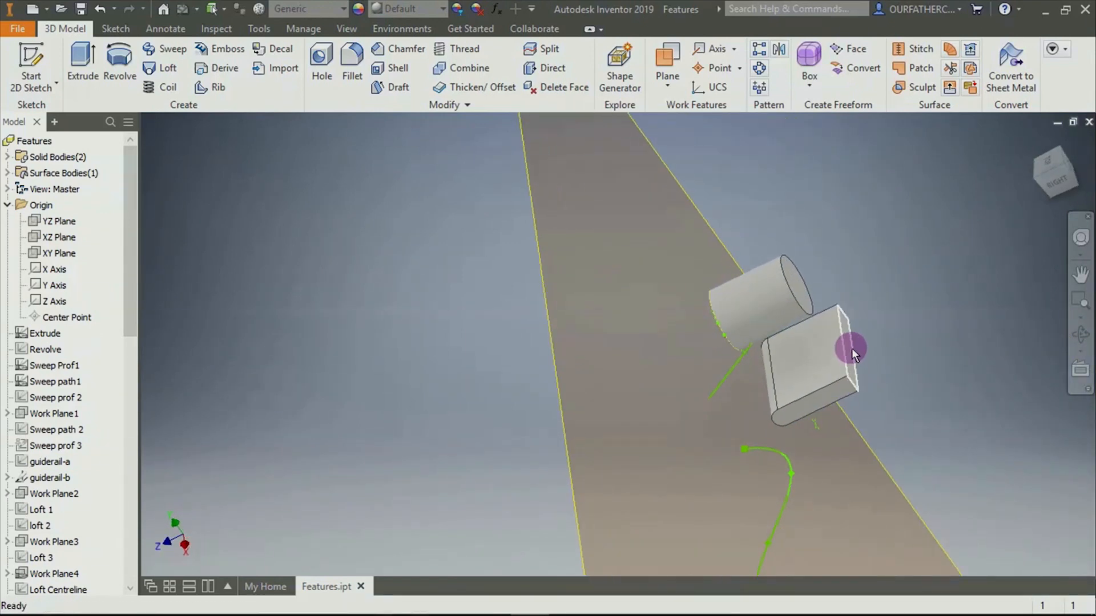
left_click(1031, 140)
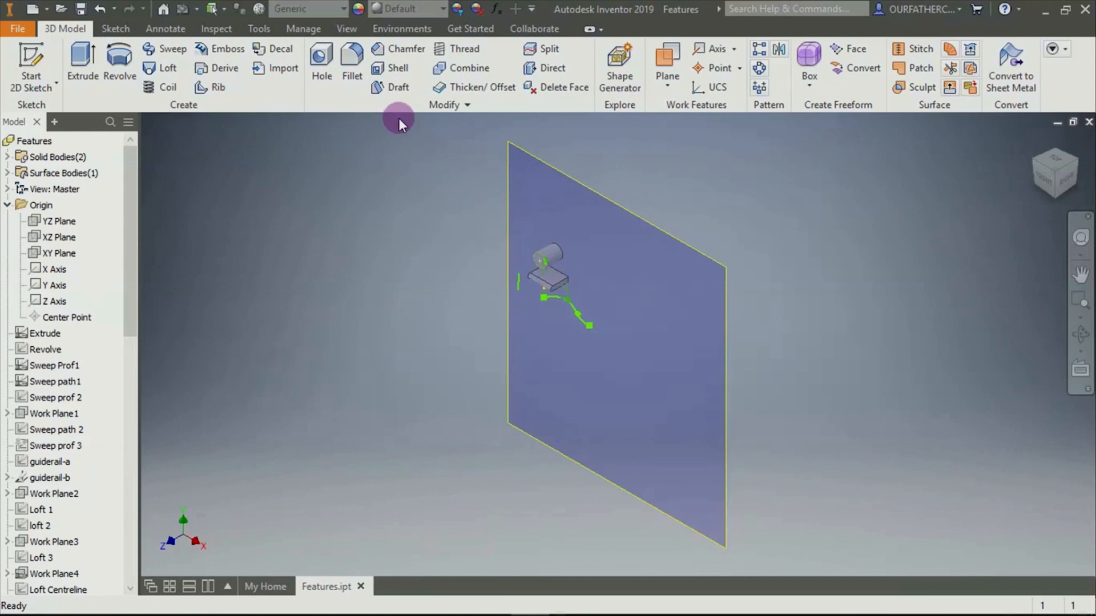
scroll(475, 223, "up", 5)
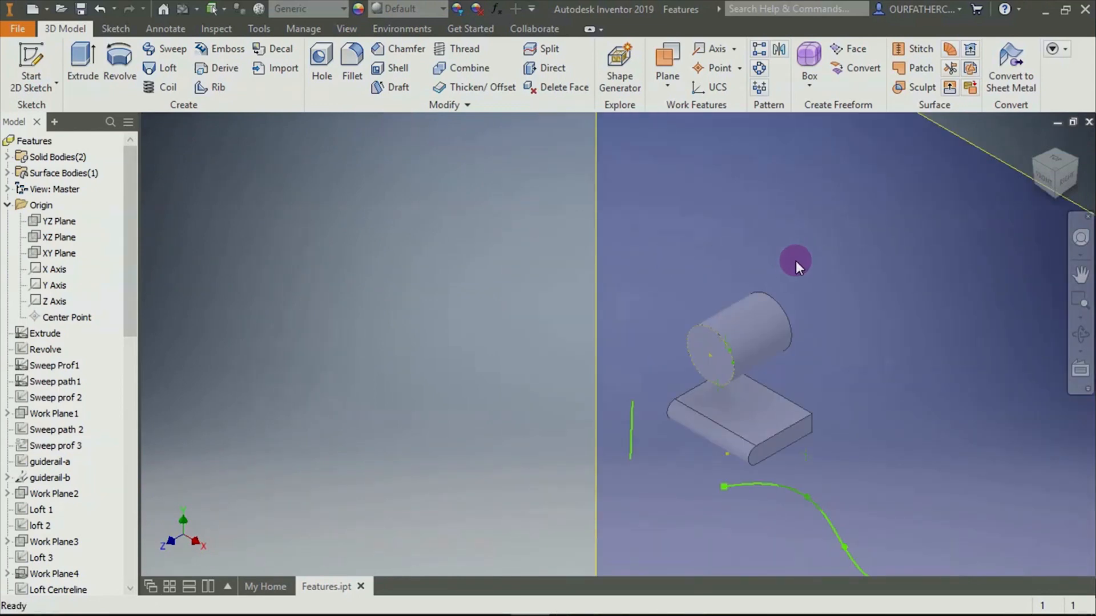
Undo the work plane that touches the block's rounded face parallel to its opposite end face
scroll(835, 316, "up", 3)
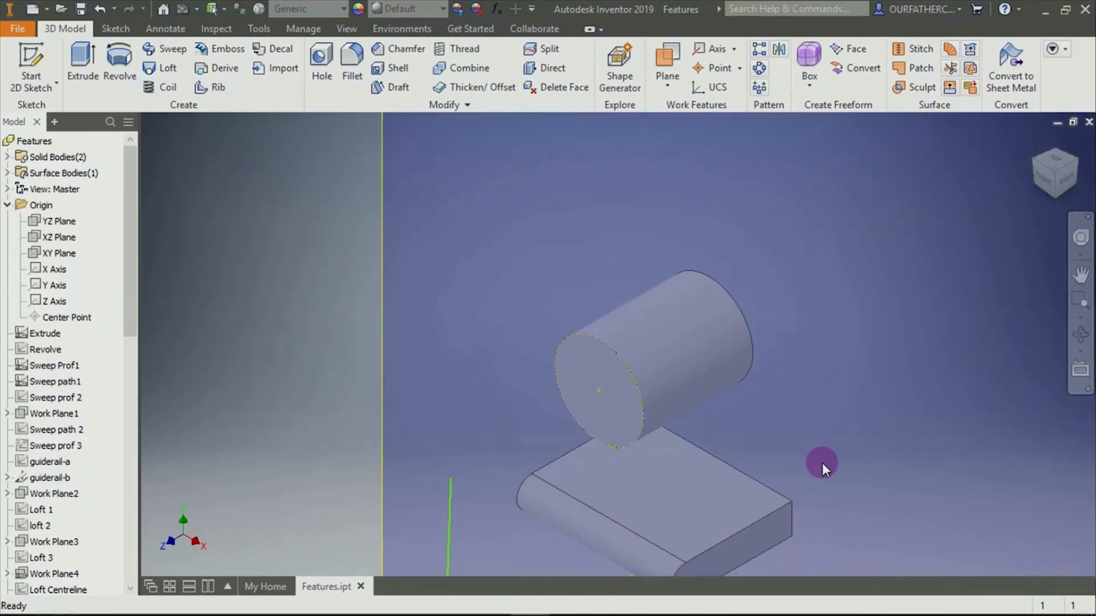
middle_click_drag(826, 426, 780, 318, "shift")
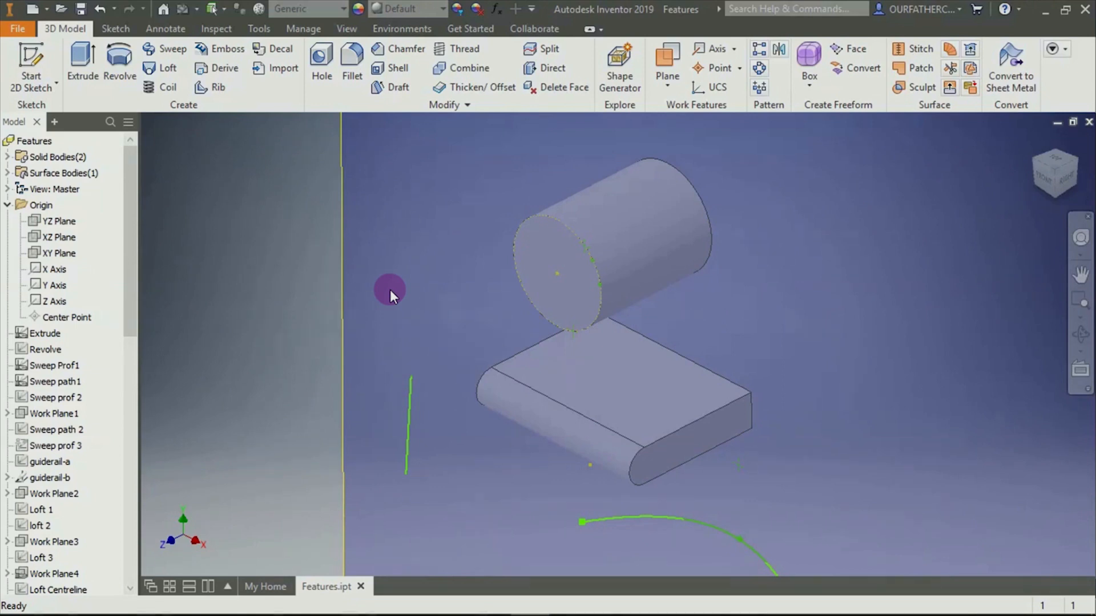
key("ctrl+z")
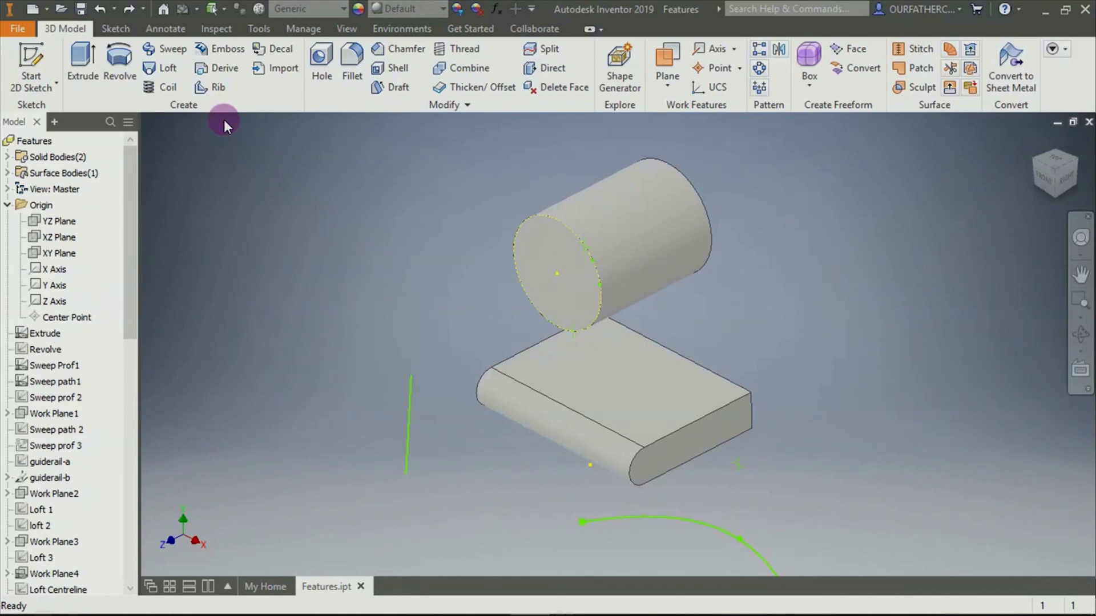
Chamfer the block's upper back edge, opposite the rounded face, with an equal distance of 17.5 mm
left_click(378, 48)
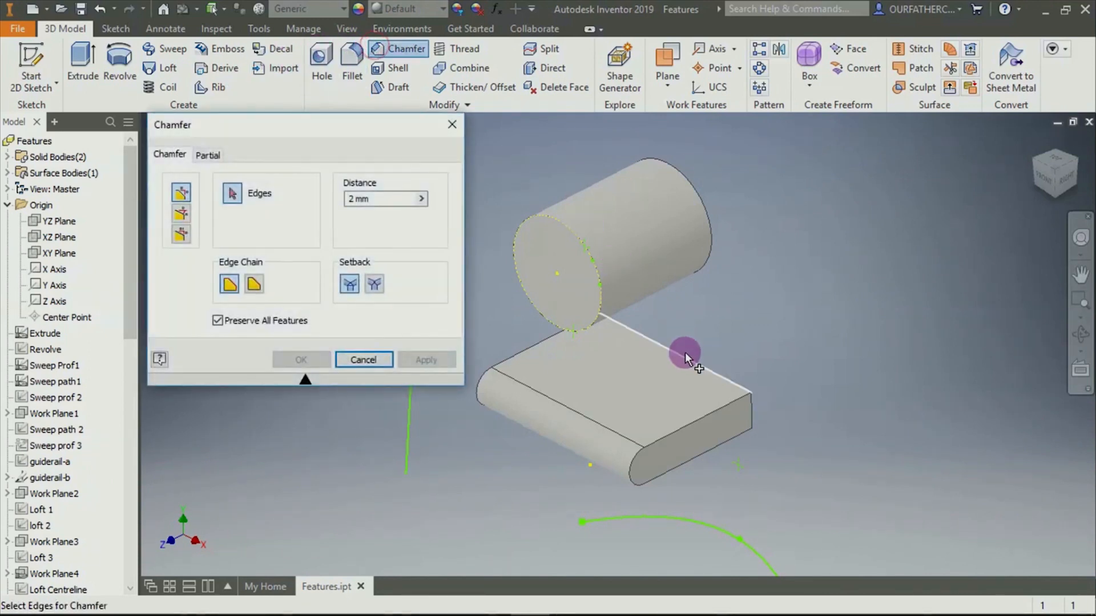
left_click(685, 352)
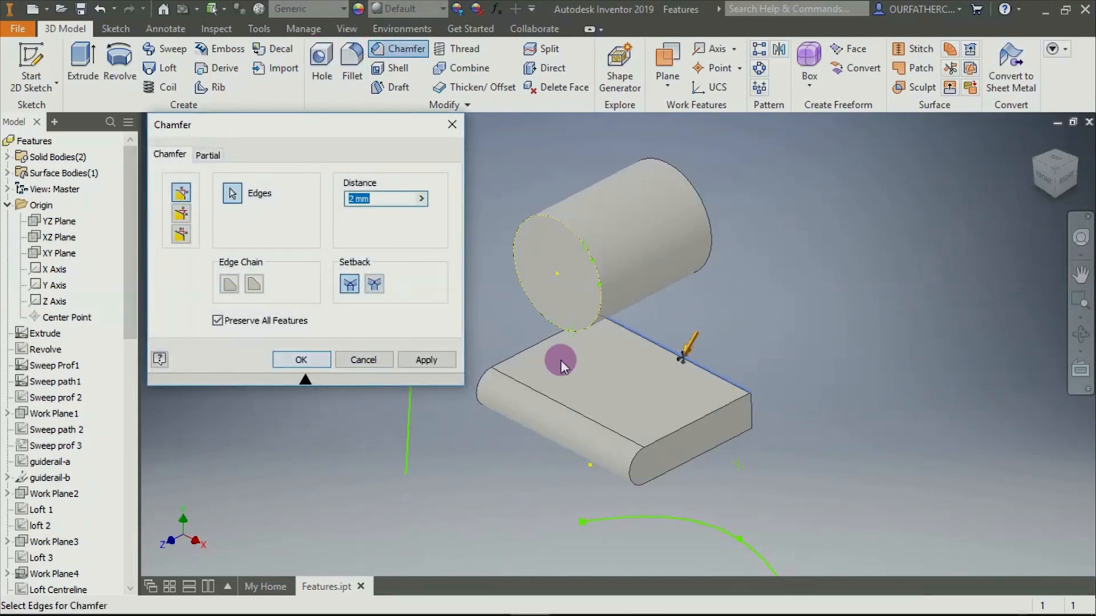
left_click_drag(691, 341, 690, 356)
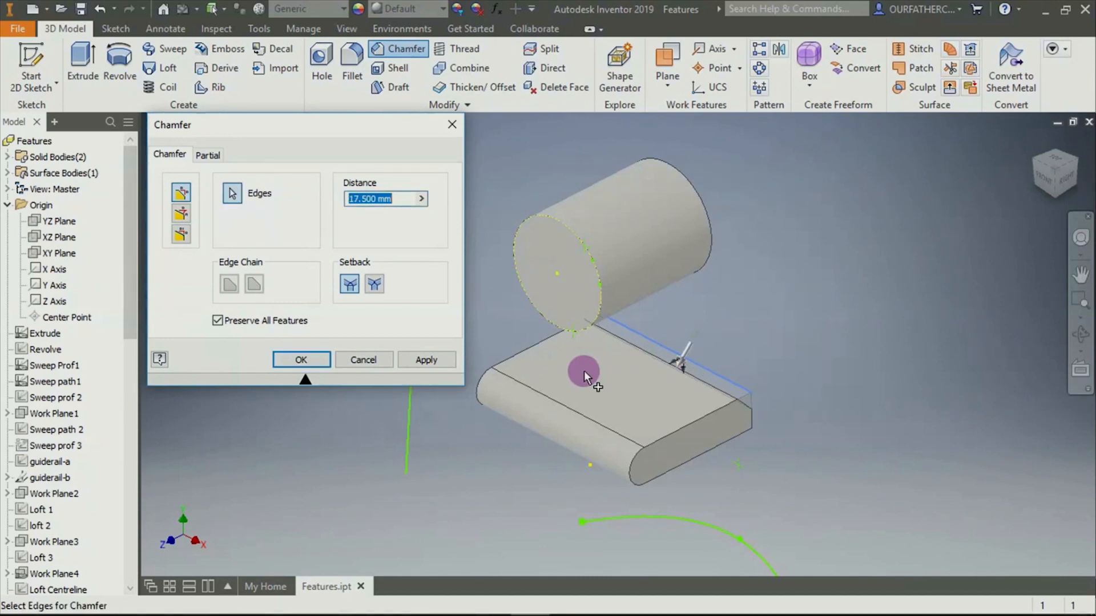
left_click(314, 357)
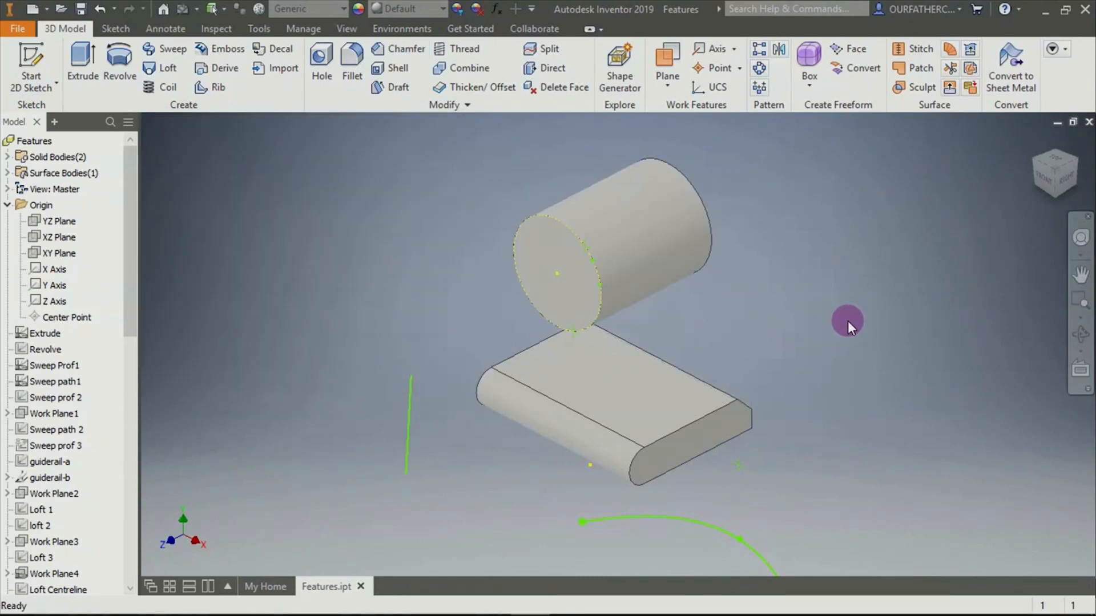
Create a Tangent to Surface and Parallel to Plane work plane from the block's rounded face and the sloped chamfer face
left_click(668, 86)
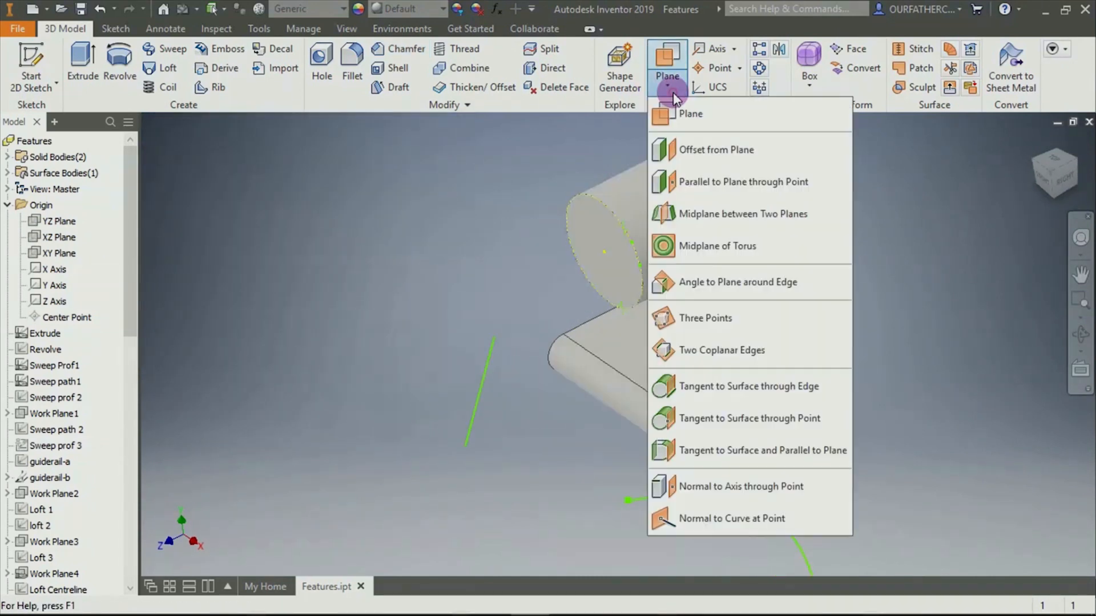
left_click(720, 455)
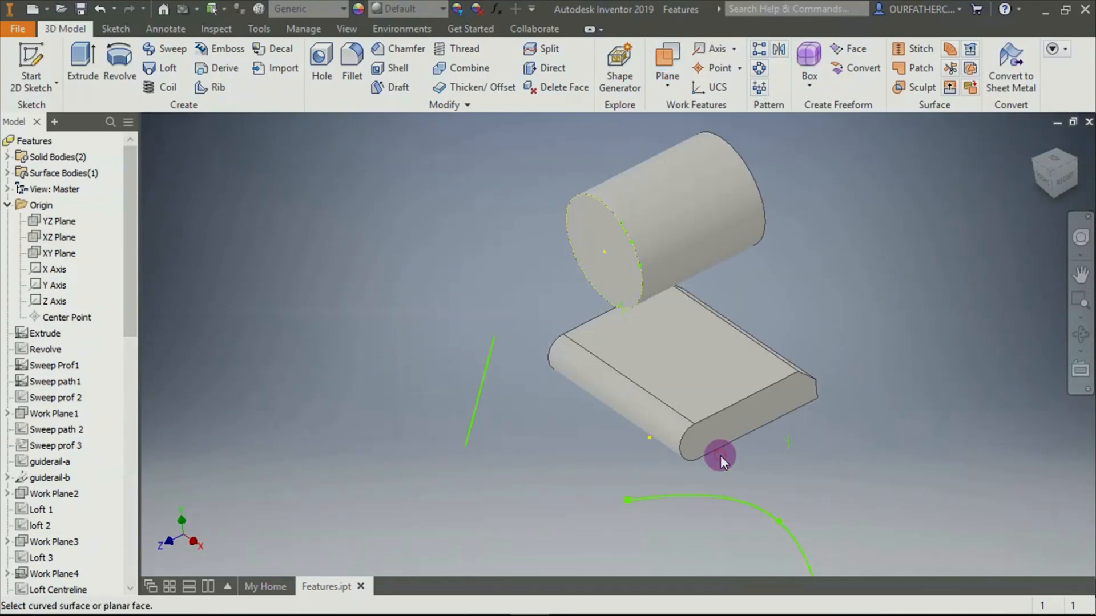
left_click(659, 423)
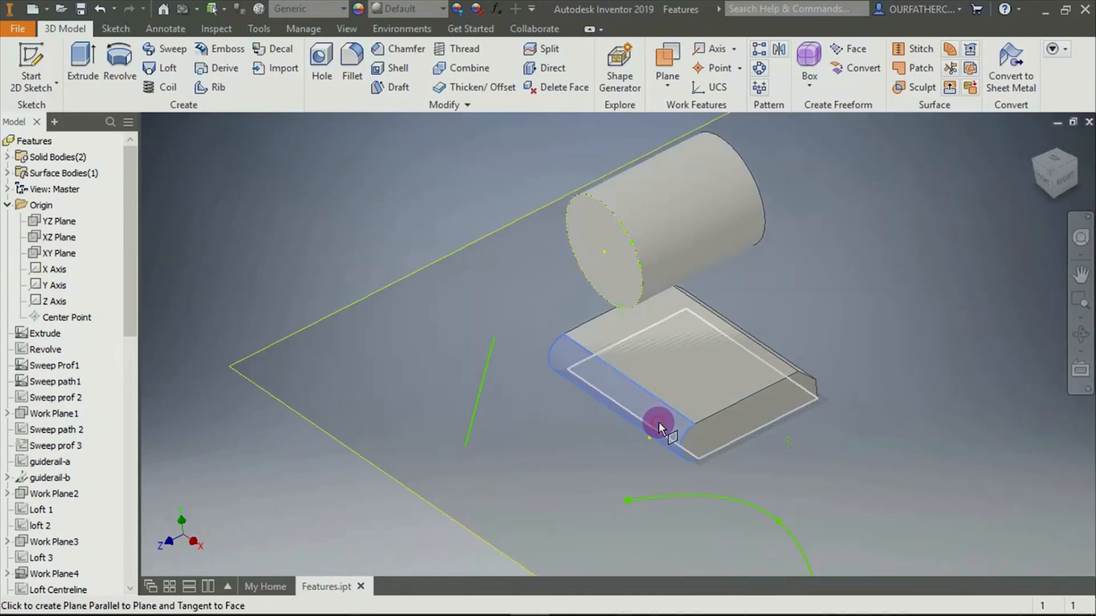
middle_click_drag(945, 284, 882, 299, "shift")
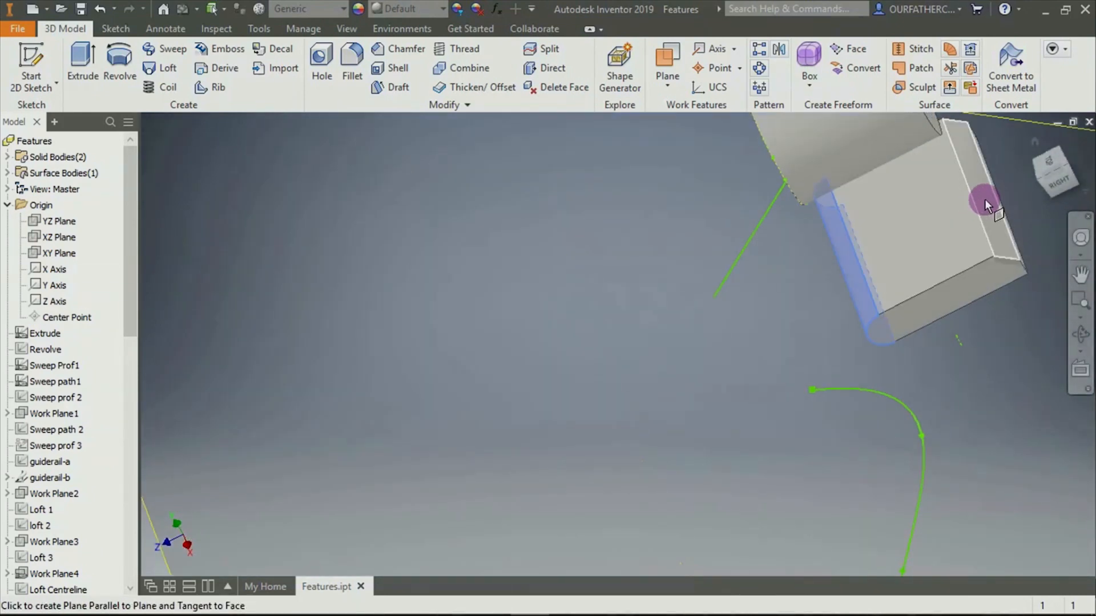
left_click(985, 201)
middle_click_drag(950, 373, 957, 360, "shift")
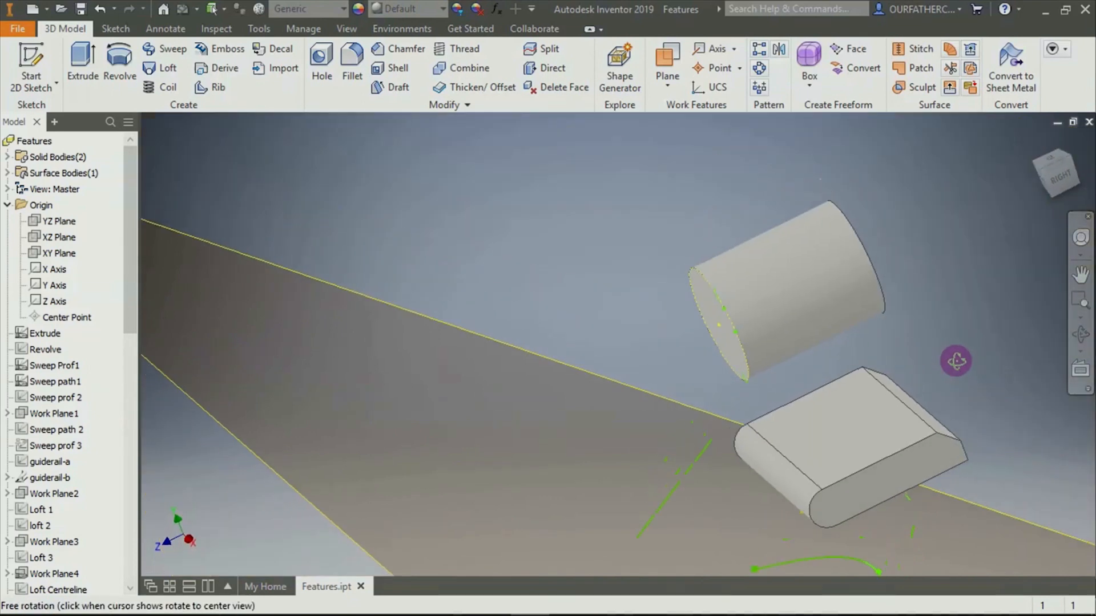
scroll(925, 407, "down", 5)
mouse_move(898, 444)
middle_mouse_down("shift")
mouse_move(876, 436)
mouse_move(900, 456)
middle_mouse_up("shift")
scroll(913, 455, "up", 5)
middle_click_drag(959, 436, 915, 345, "shift")
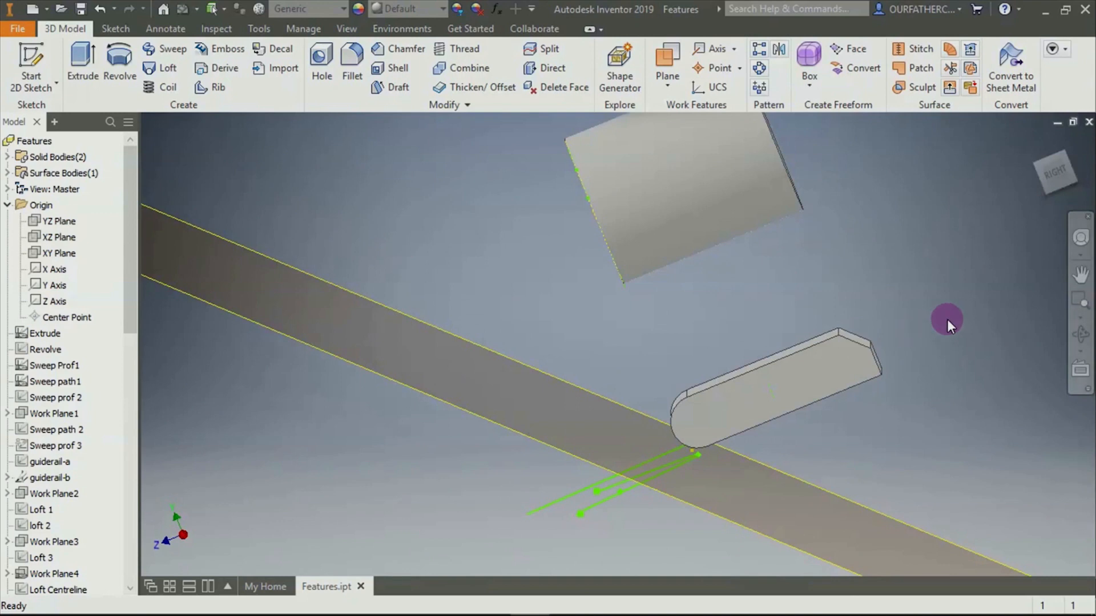
Undo the tangent work plane and the block's chamfer, and restore the home view
key("ctrl+z")
key("ctrl+z")
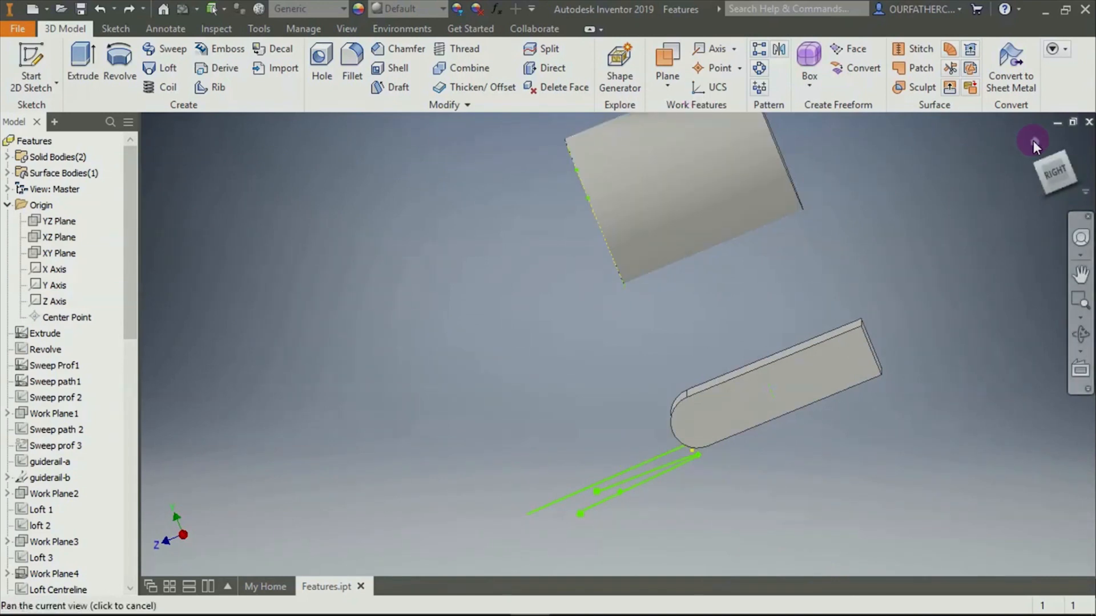
left_click(1033, 140)
Create a Normal to Axis through Point work plane using the block's upper back edge and the free point beside the block's flat side
left_click(667, 79)
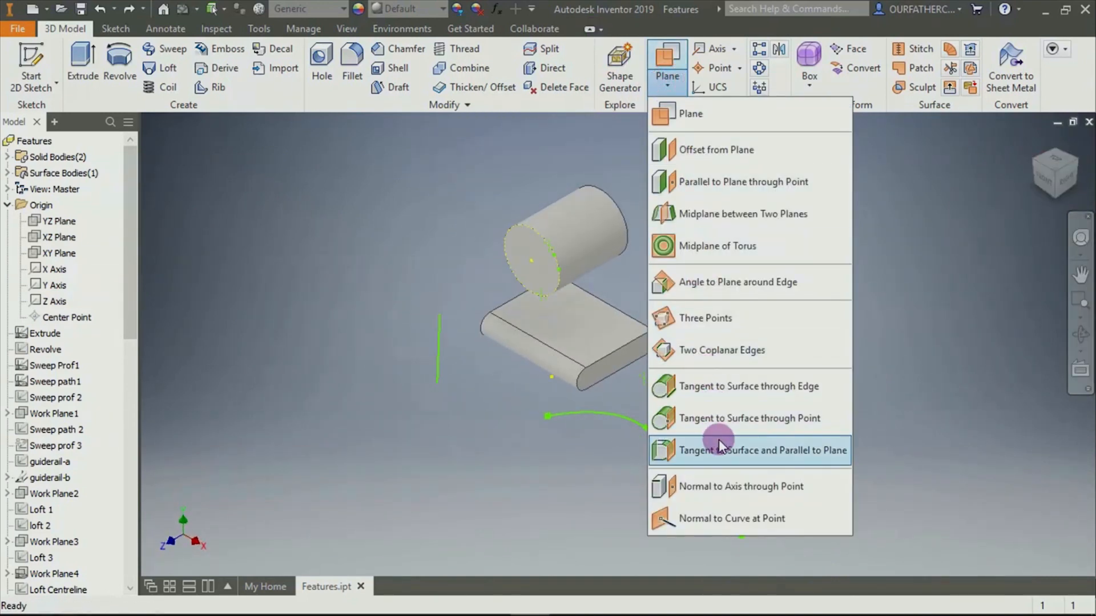
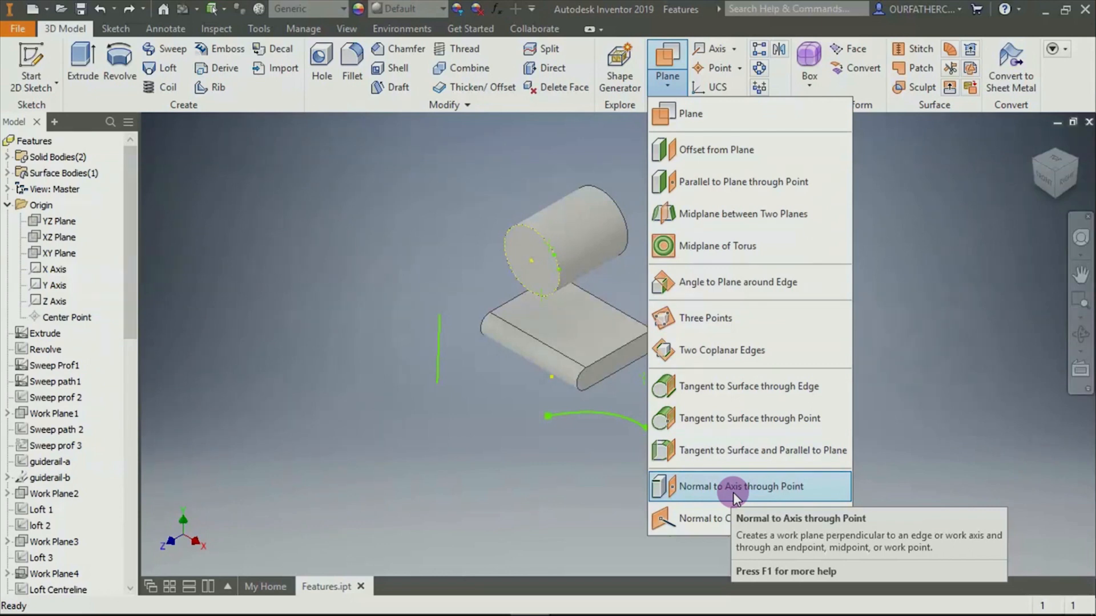
left_click(733, 486)
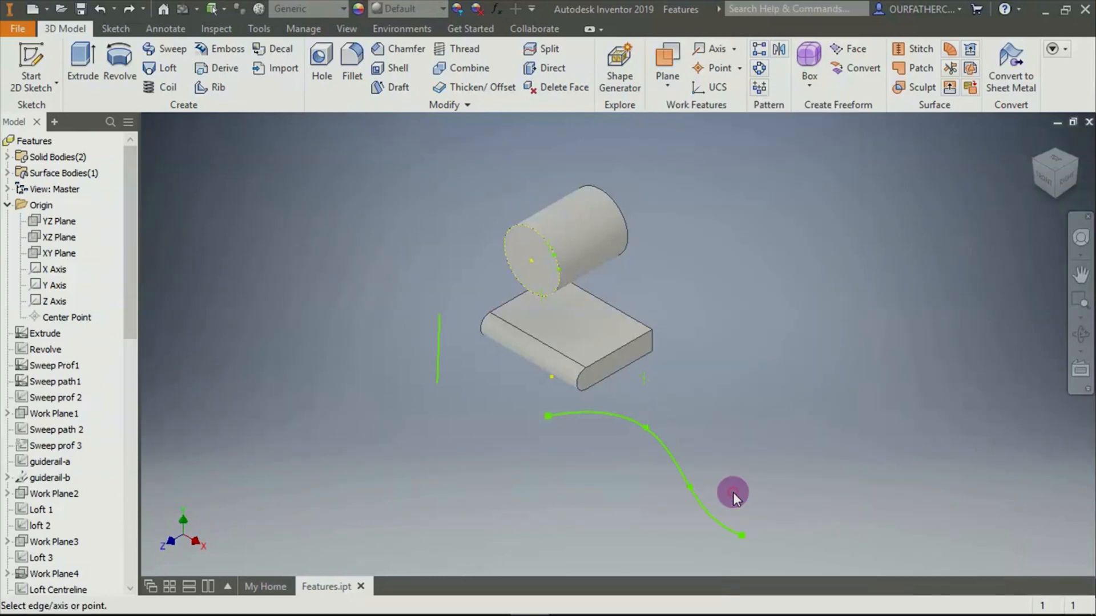
scroll(636, 313, "up", 5)
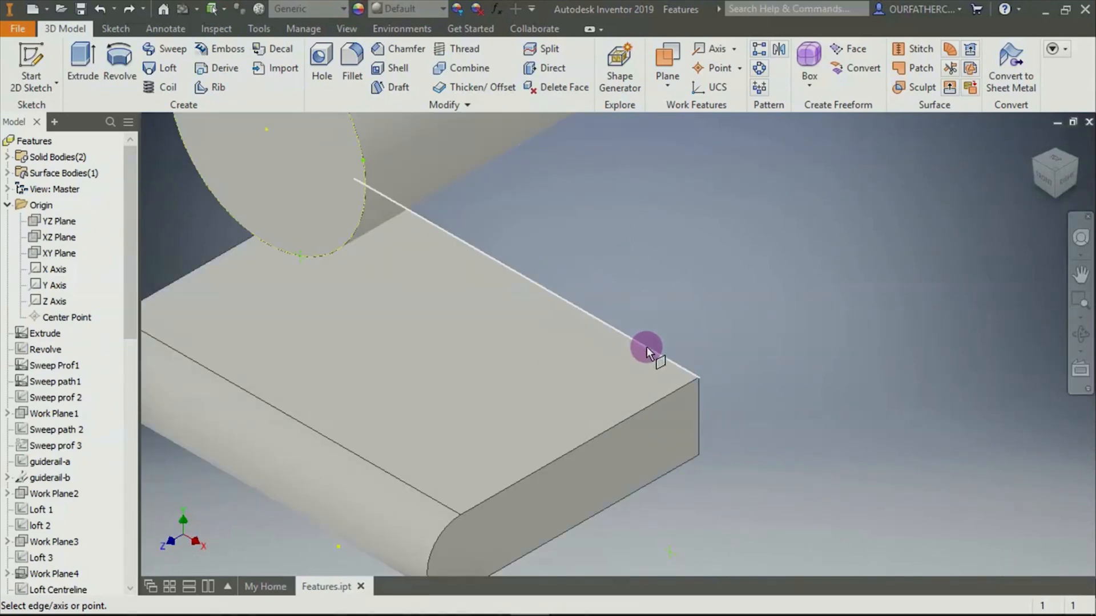
left_click(646, 347)
scroll(724, 379, "down", 5)
scroll(732, 425, "up", 3)
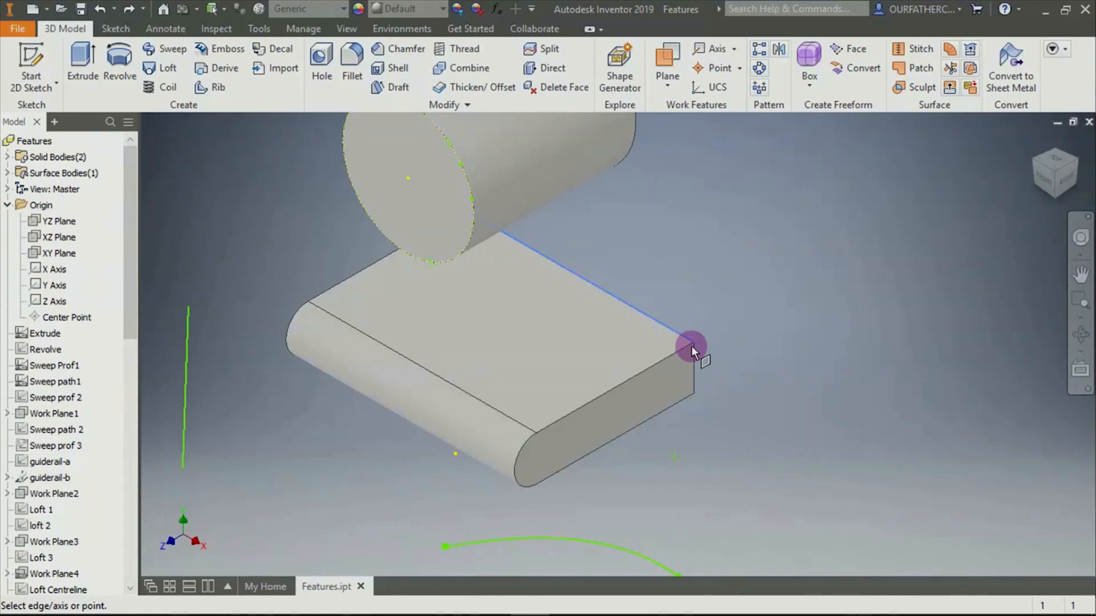
left_click(676, 459)
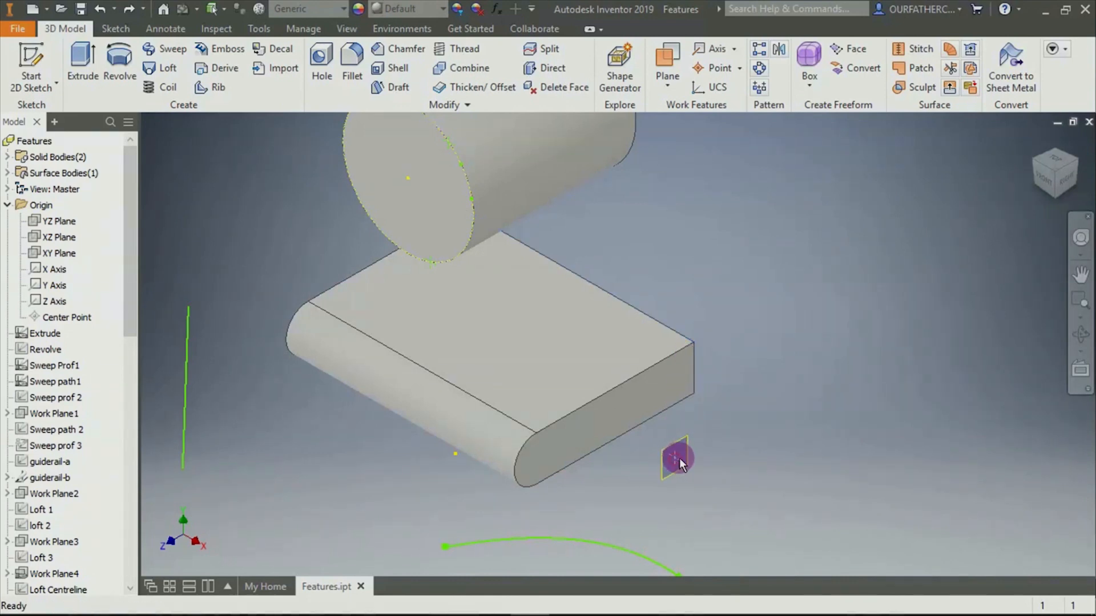
Examine from the top how the normal work plane stands relative to the block's back edge, and restore the home view
middle_click_drag(757, 439, 902, 246, "shift")
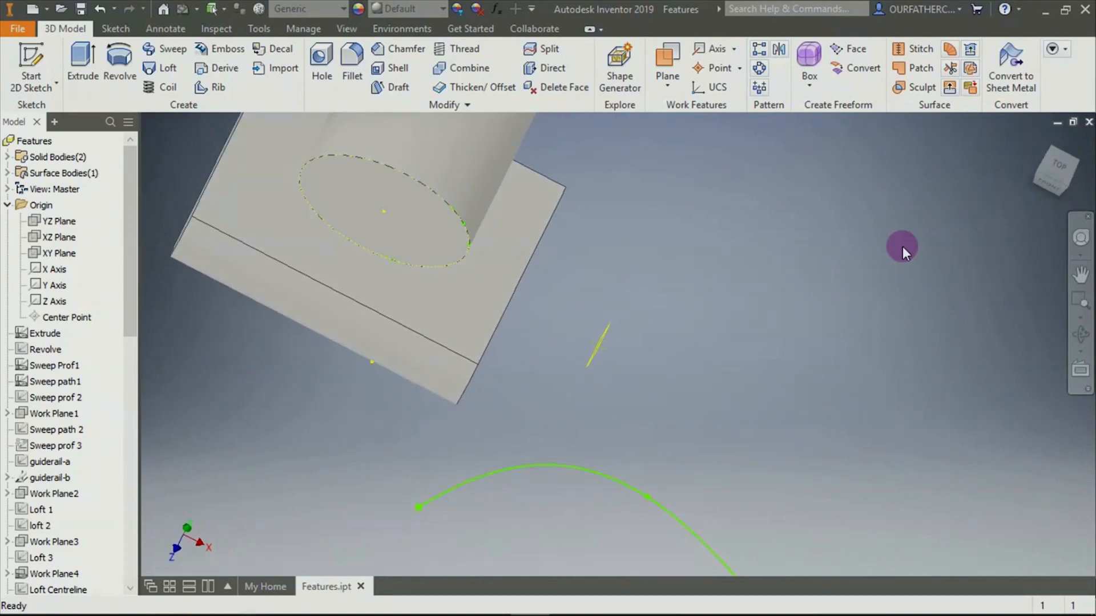
left_click(1056, 164)
scroll(568, 268, "up", 5)
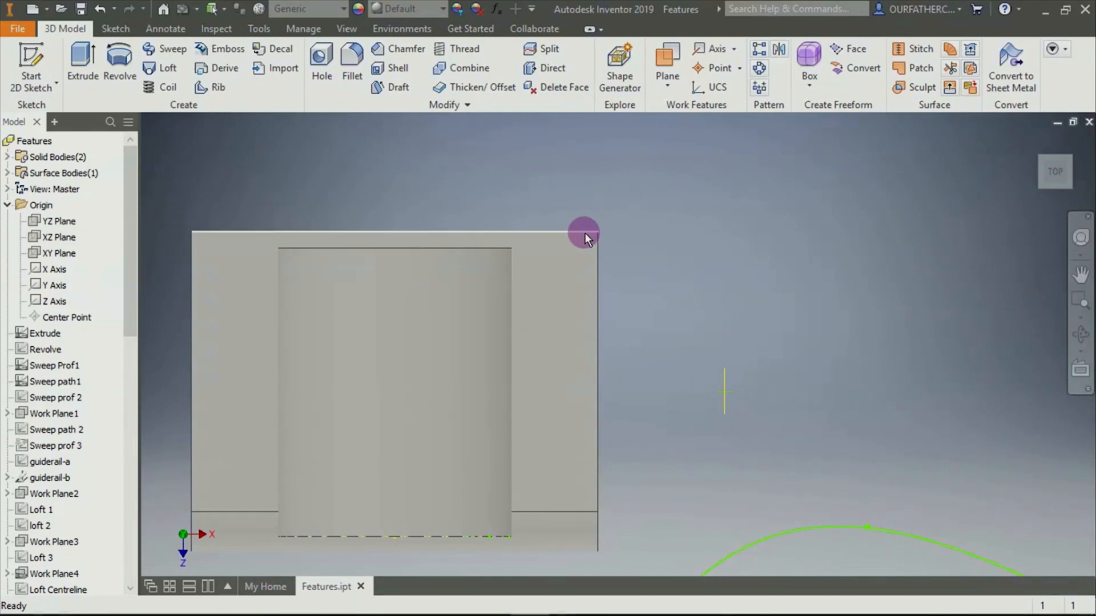
scroll(732, 389, "up", 3)
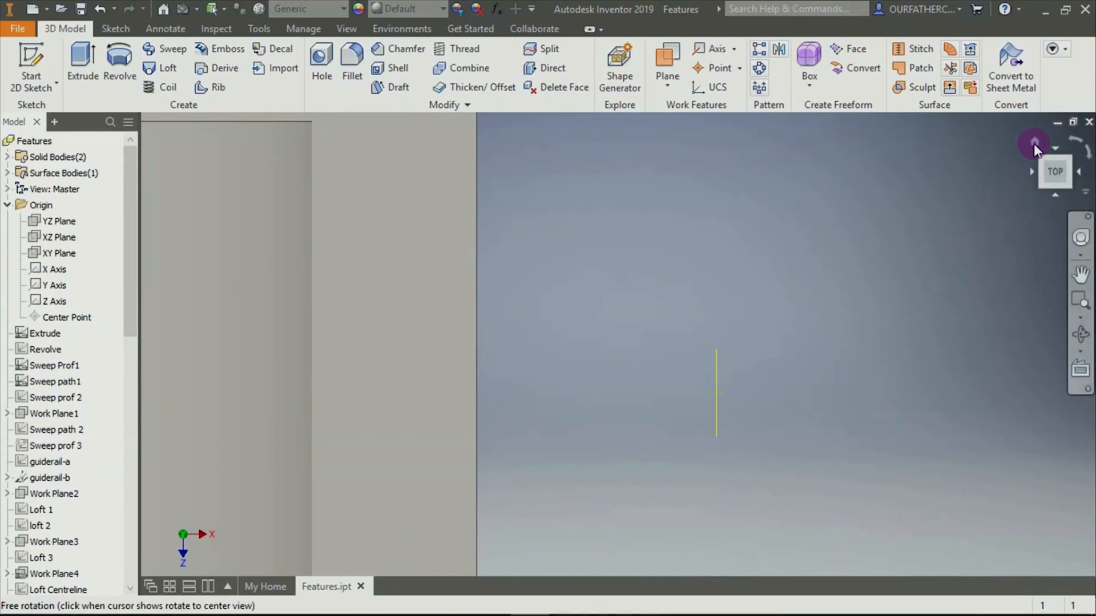
left_click(1033, 143)
scroll(593, 343, "up", 3)
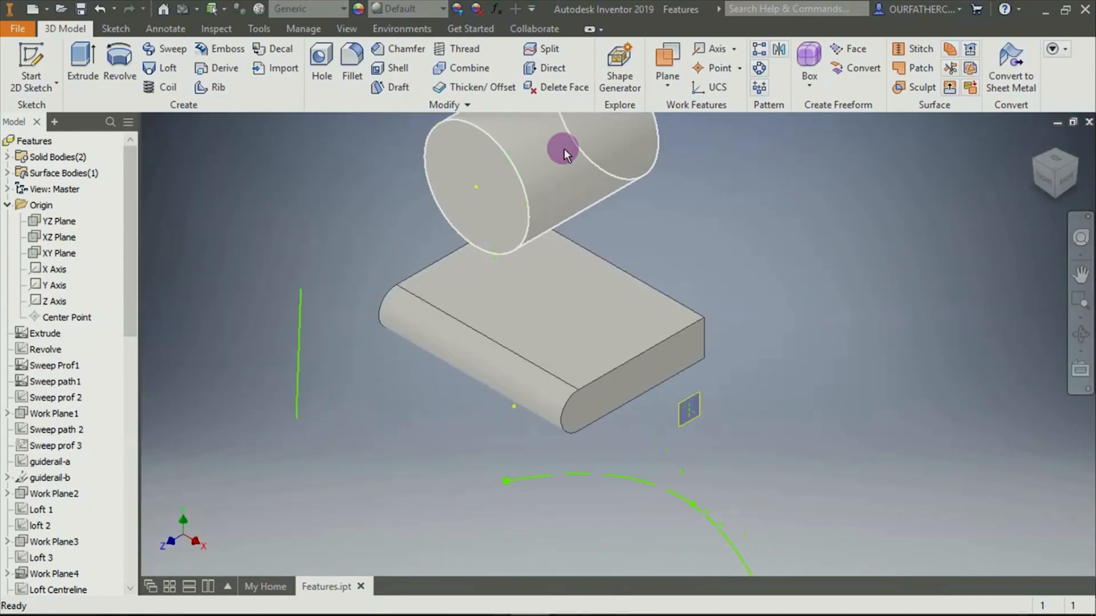
Create a Normal to Axis through Point work plane using the straight sketch line and the point in front of the block's rounded face
left_click(666, 84)
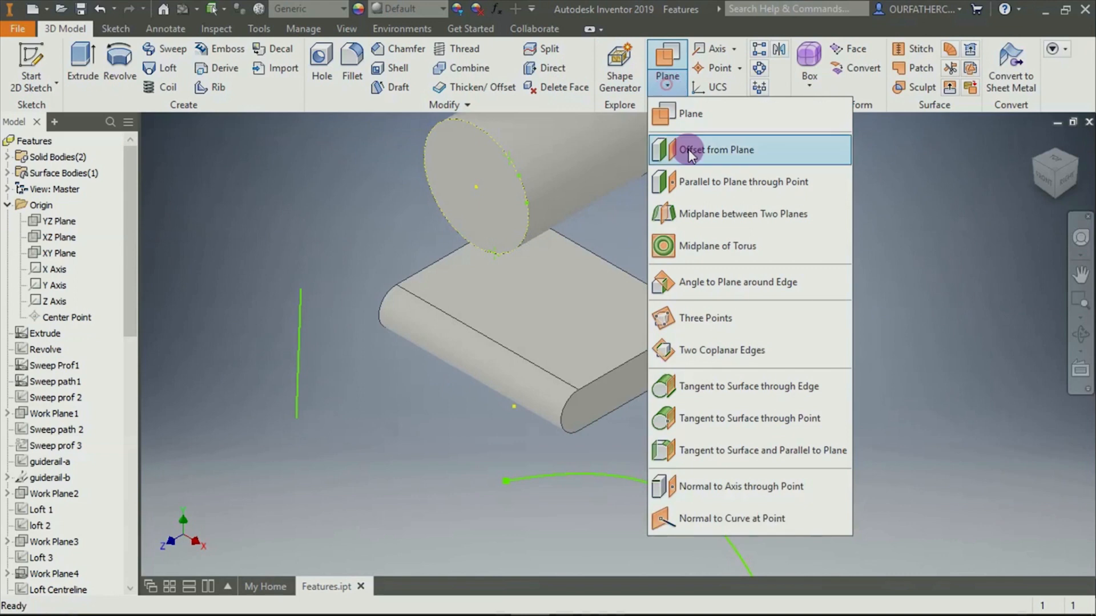
left_click(692, 485)
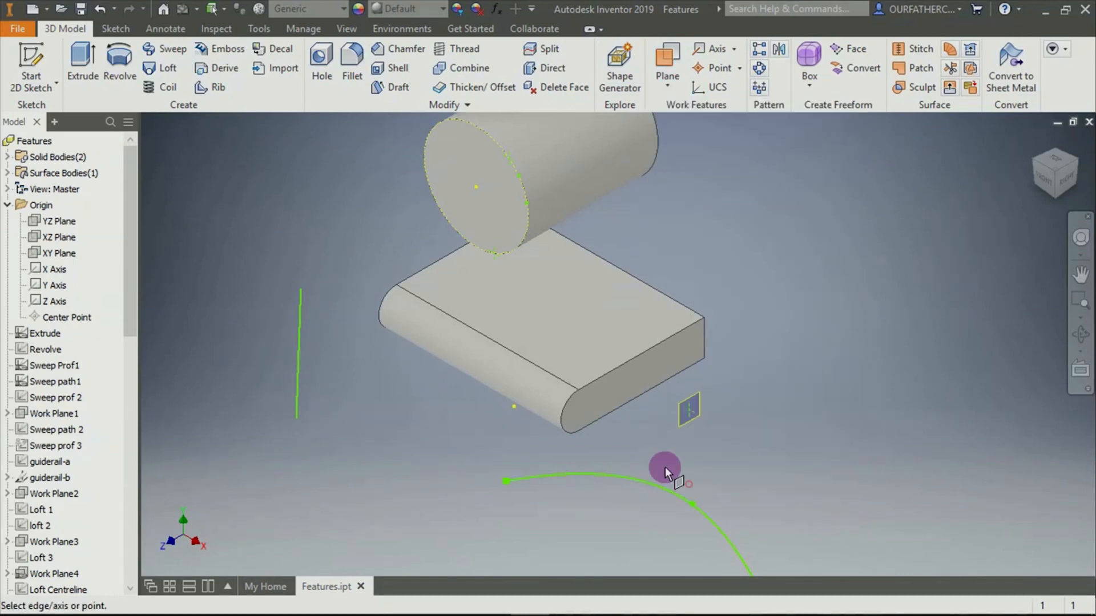
left_click(296, 343)
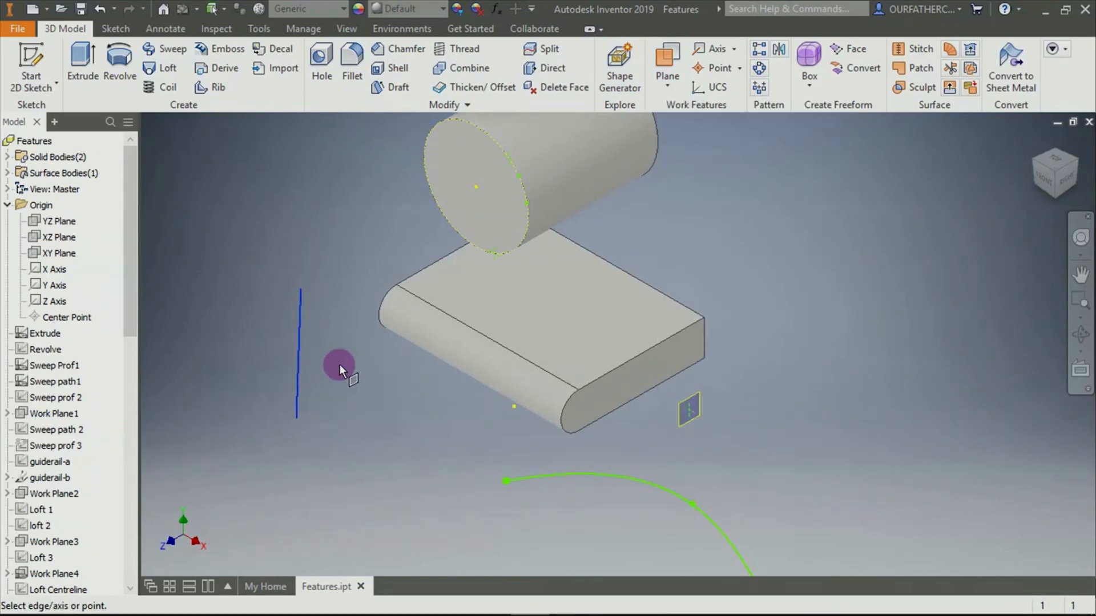
left_click(514, 406)
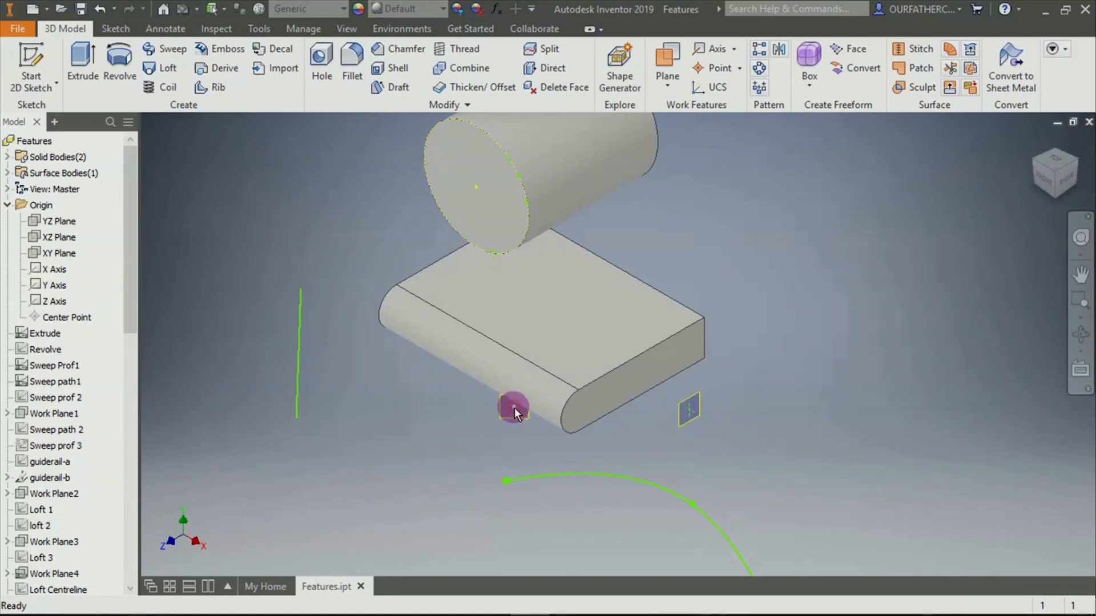
Select the new work plane in top view and examine its orientation relative to the slanted straight sketch line
left_click(1057, 159)
left_click(579, 380)
scroll(546, 362, "down", 3)
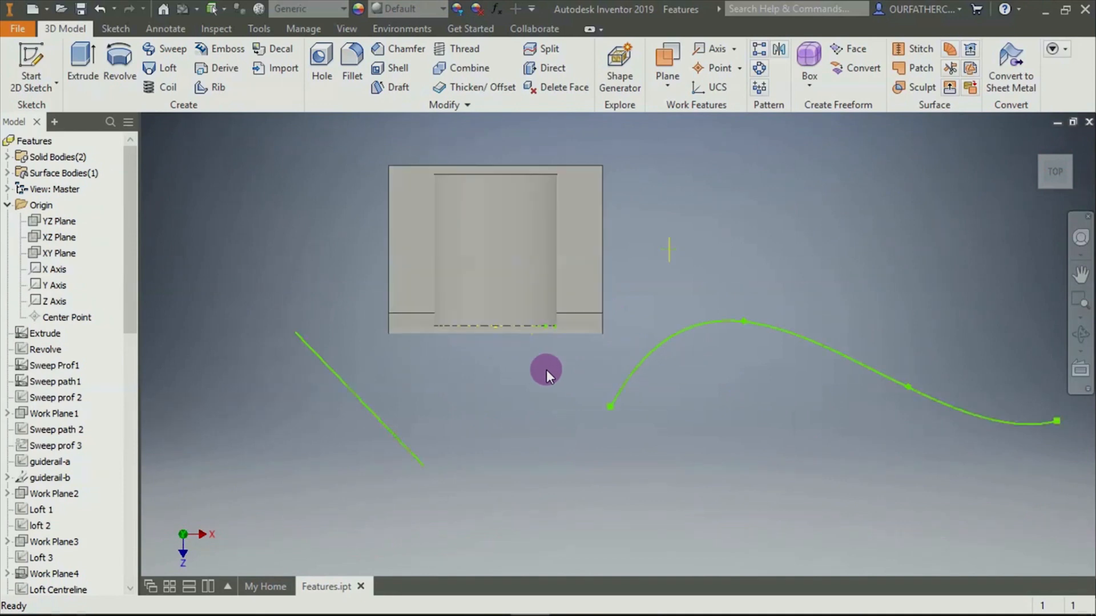
scroll(530, 368, "down", 3)
middle_click_drag(522, 364, 573, 290)
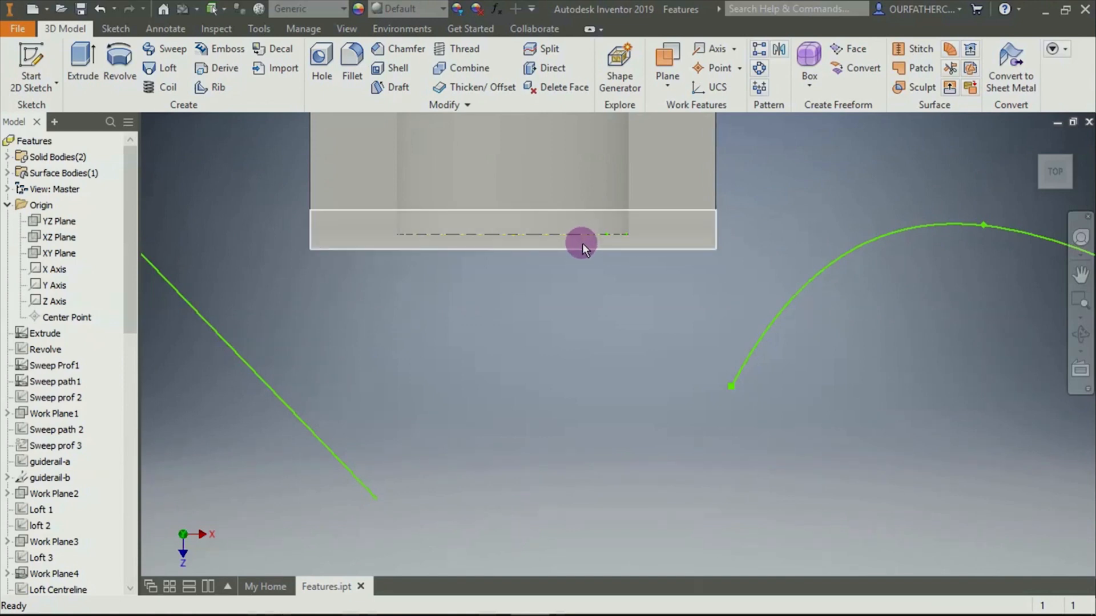
left_click(580, 251)
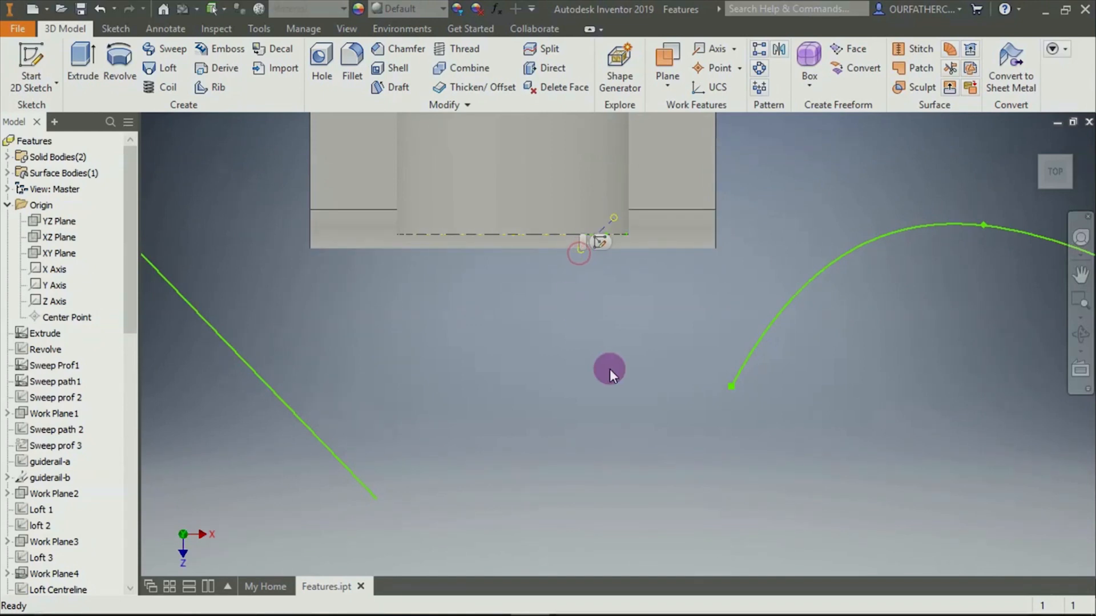
left_click(580, 248)
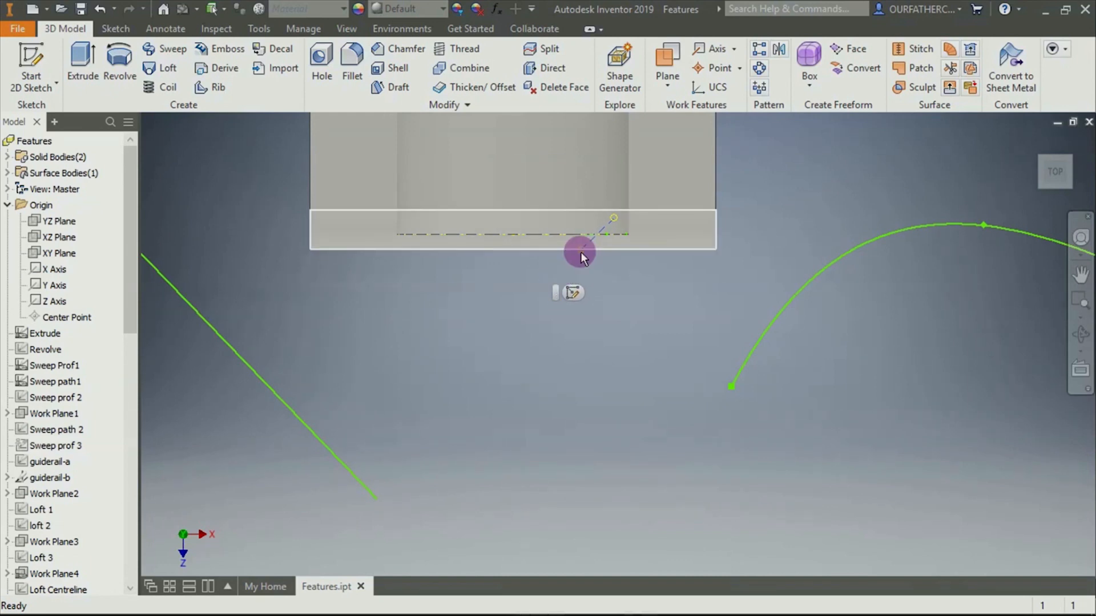
scroll(580, 252, "down", 5)
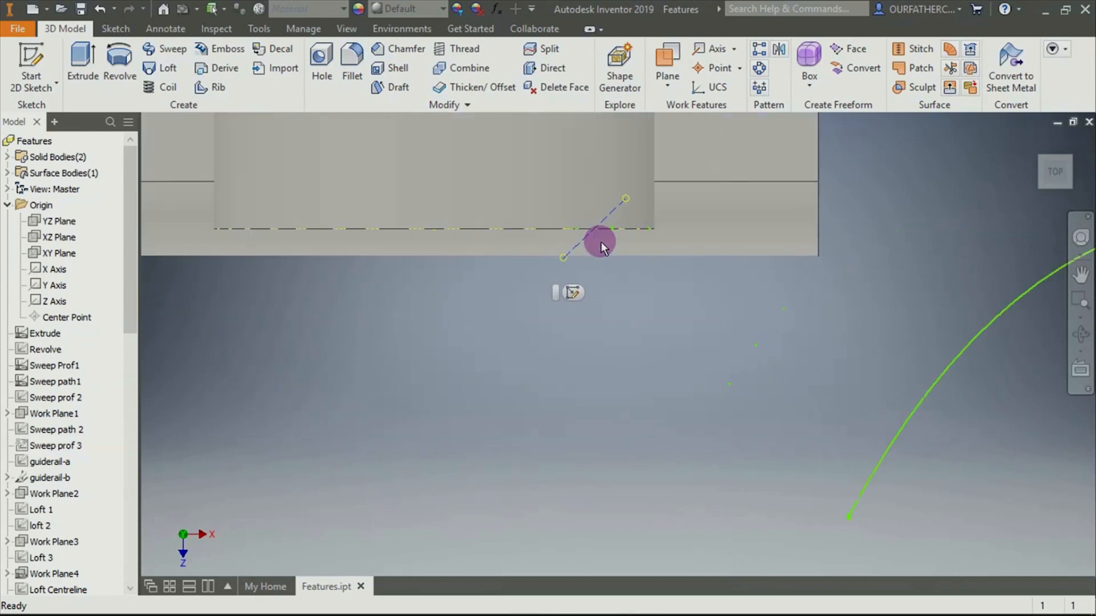
left_click(557, 259)
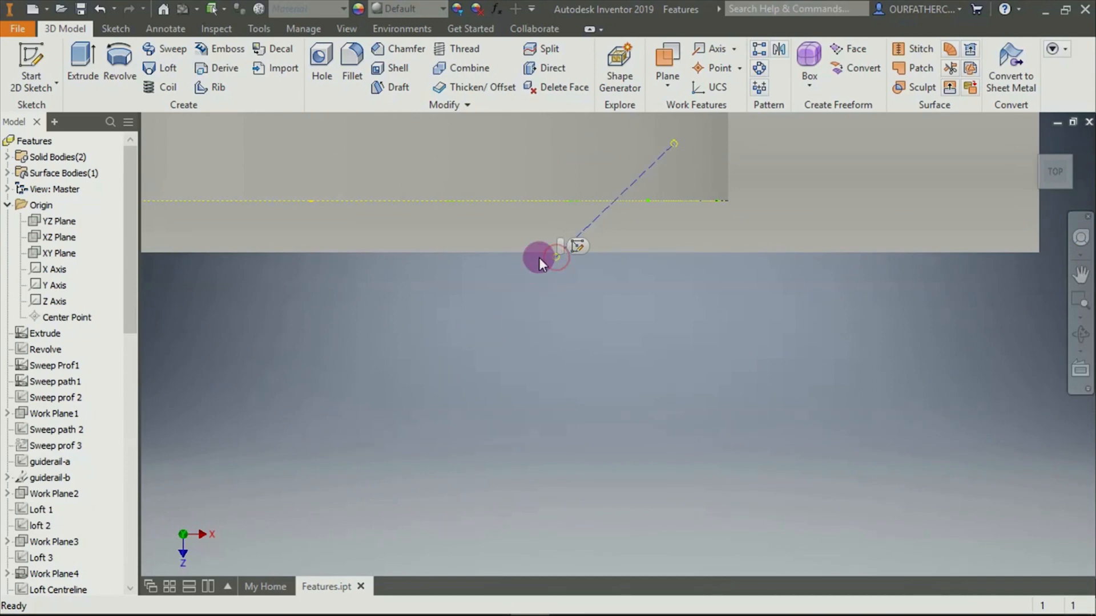
left_click(554, 258)
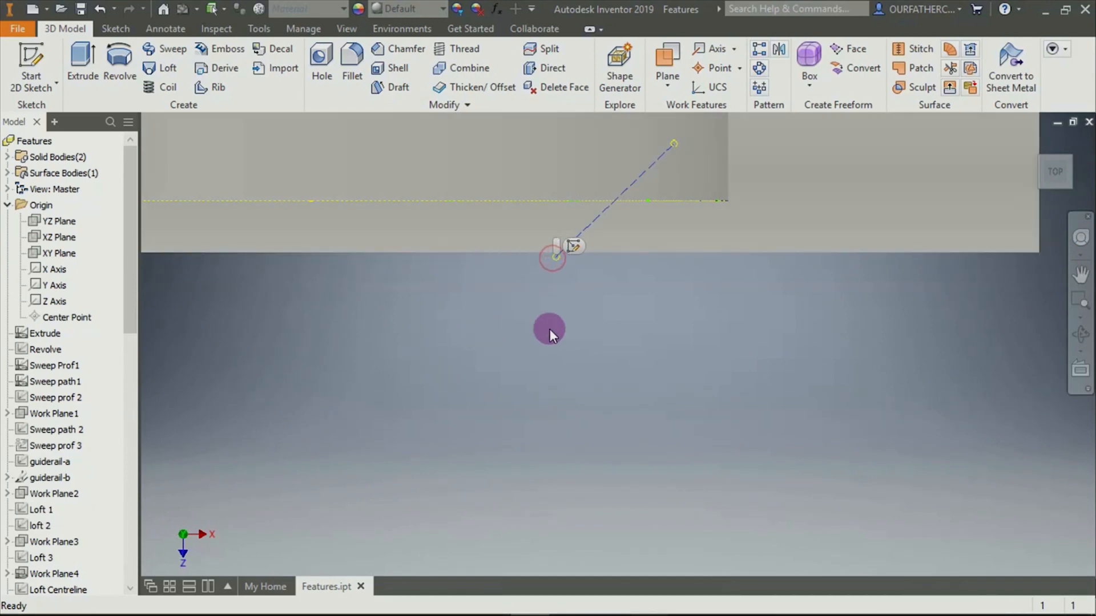
Enlarge the work plane in front of the block's rounded face by its corner and check it against the slanted sketch line in top view
mouse_move(559, 368)
middle_mouse_down("shift")
mouse_move(521, 348)
mouse_move(567, 294)
middle_mouse_up("shift")
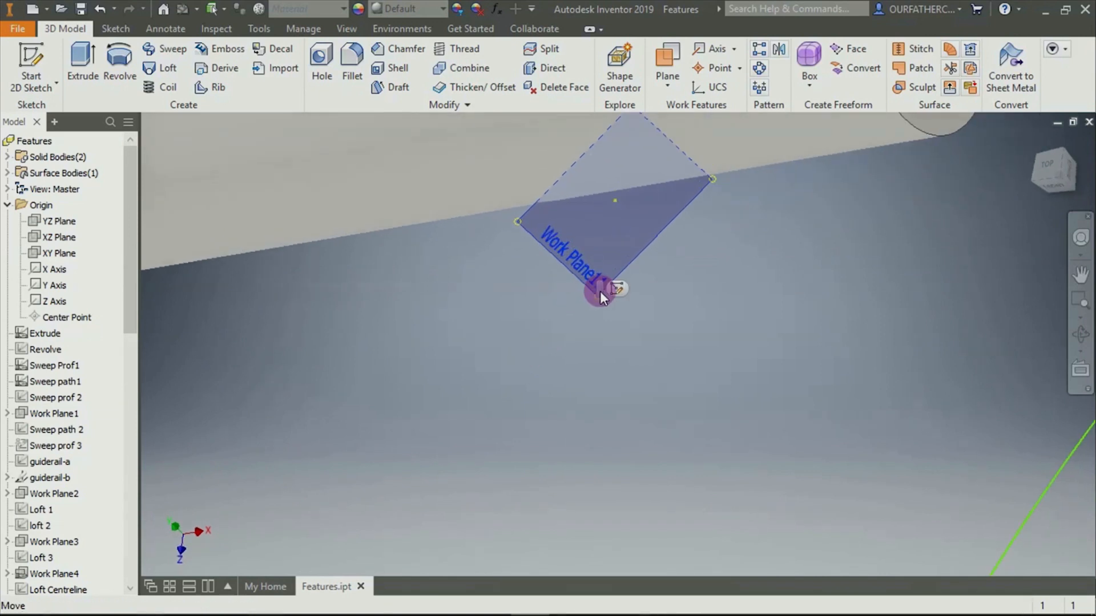
left_click_drag(599, 293, 590, 356)
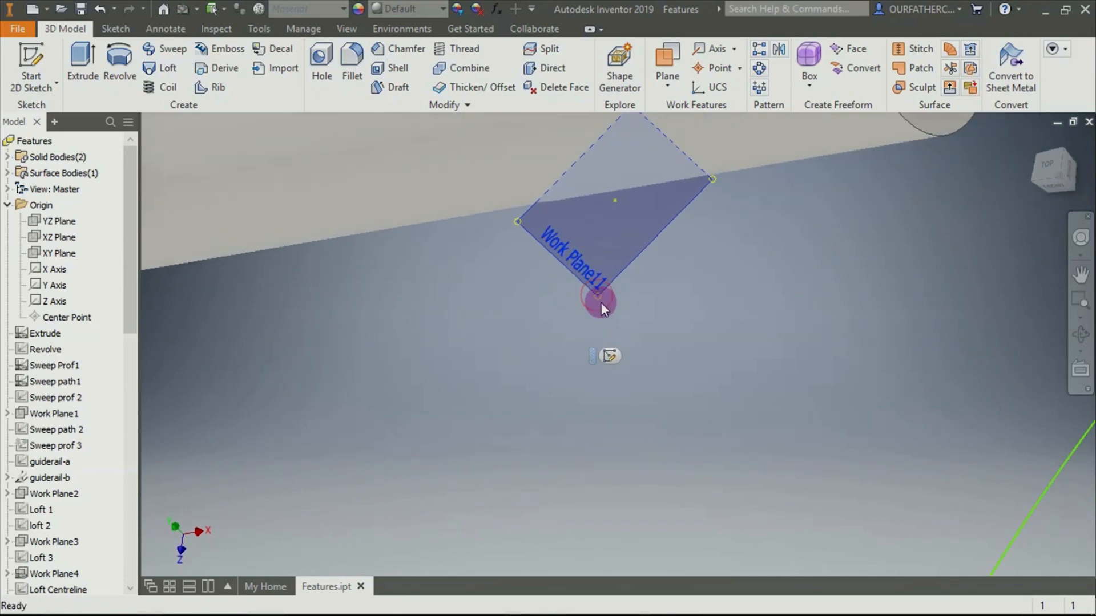
left_click_drag(599, 296, 558, 510)
left_click(1048, 160)
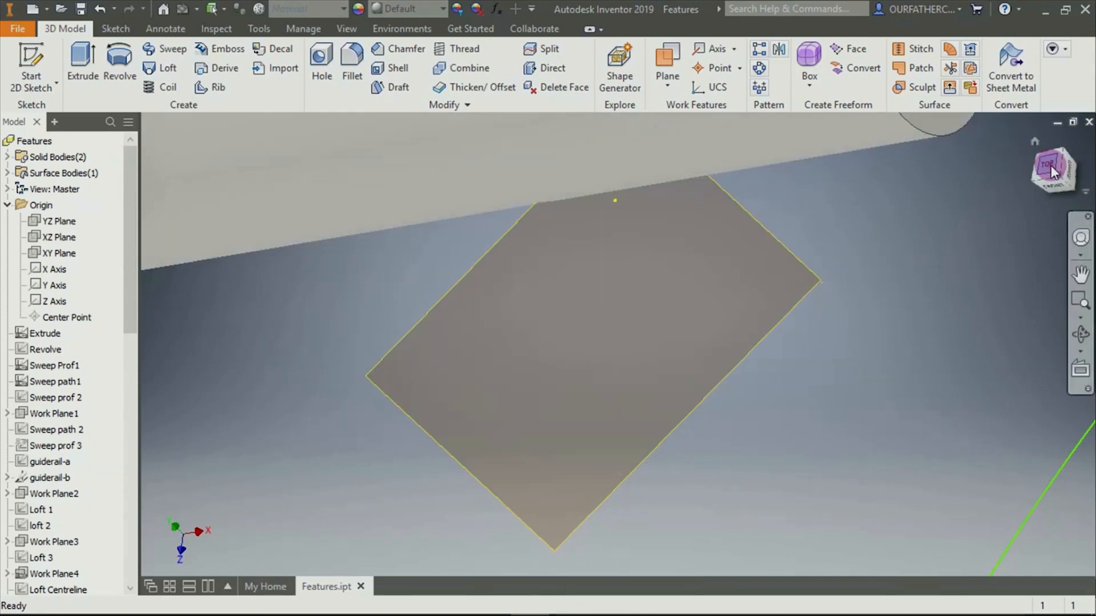
scroll(491, 367, "down", 5)
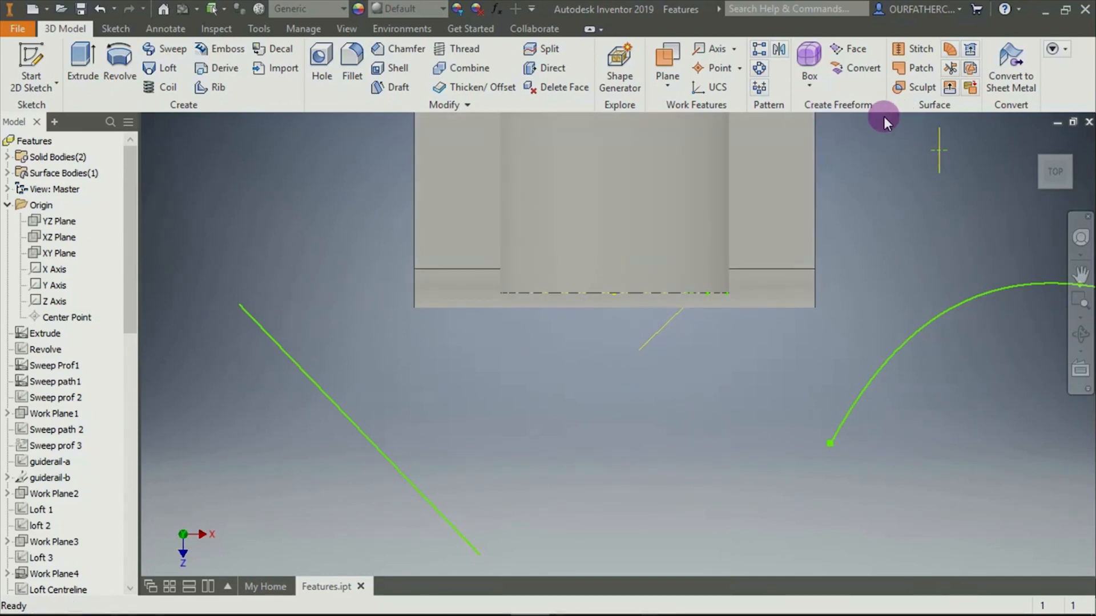
Create a Normal to Curve at Point work plane on the straight sketch line at its end farther from the block
left_click(670, 91)
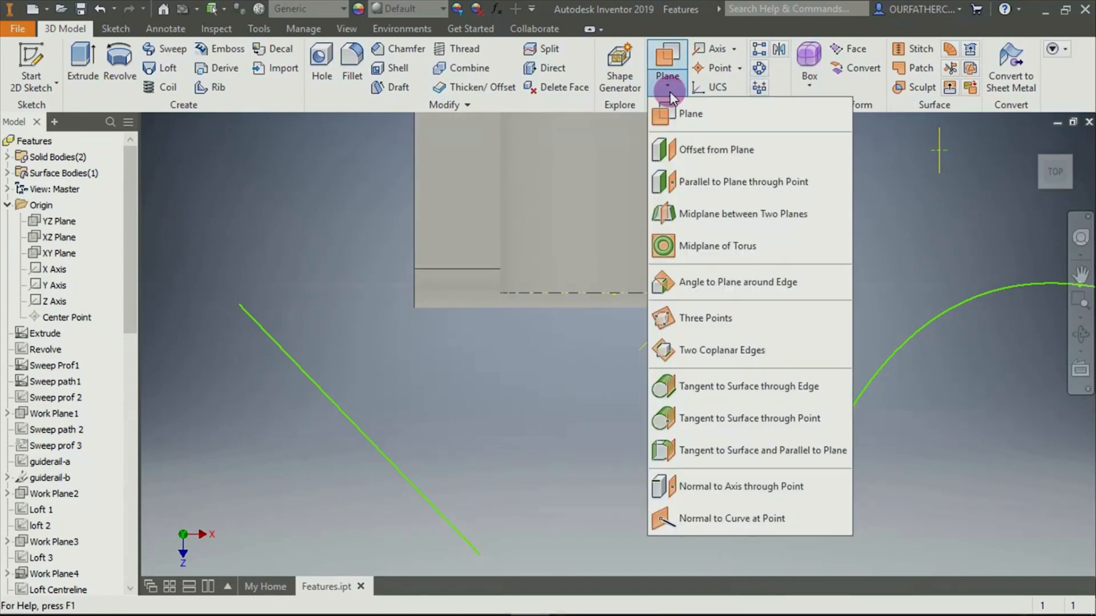
left_click(1032, 140)
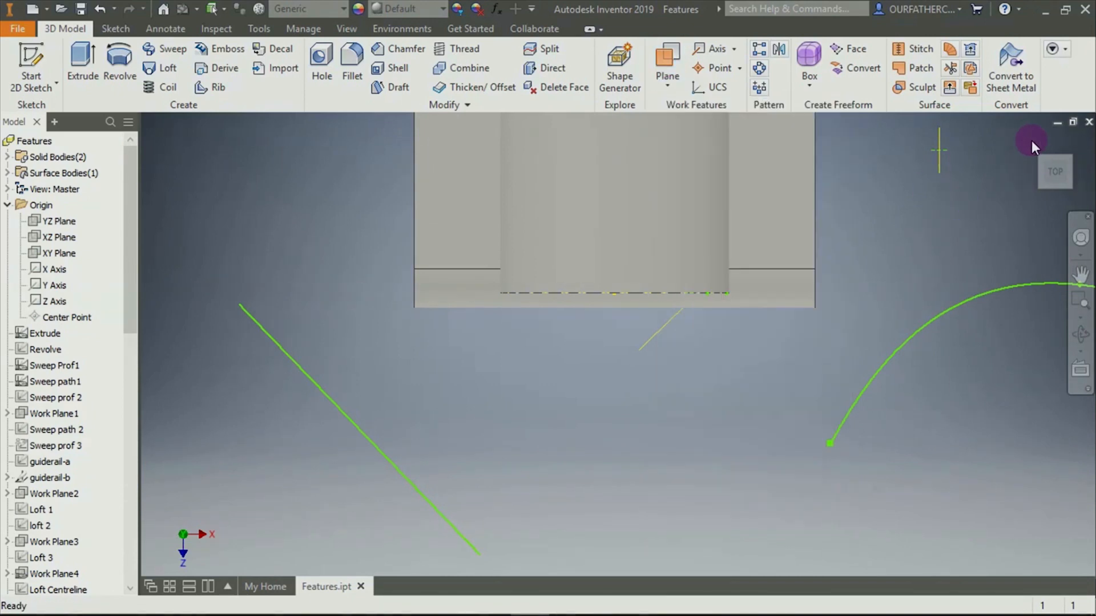
left_click(1033, 138)
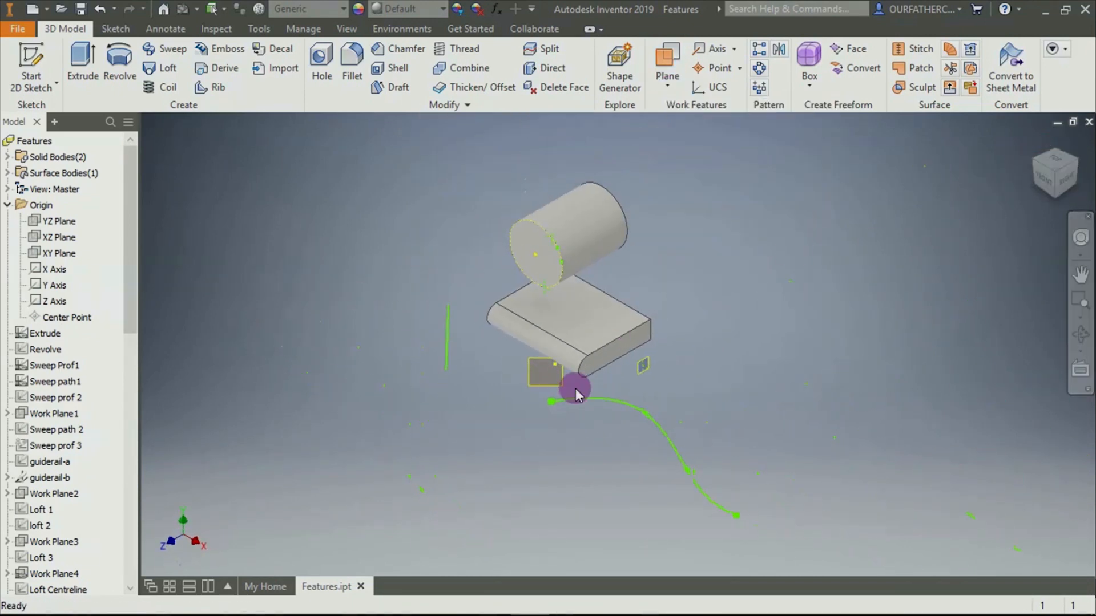
left_click(668, 89)
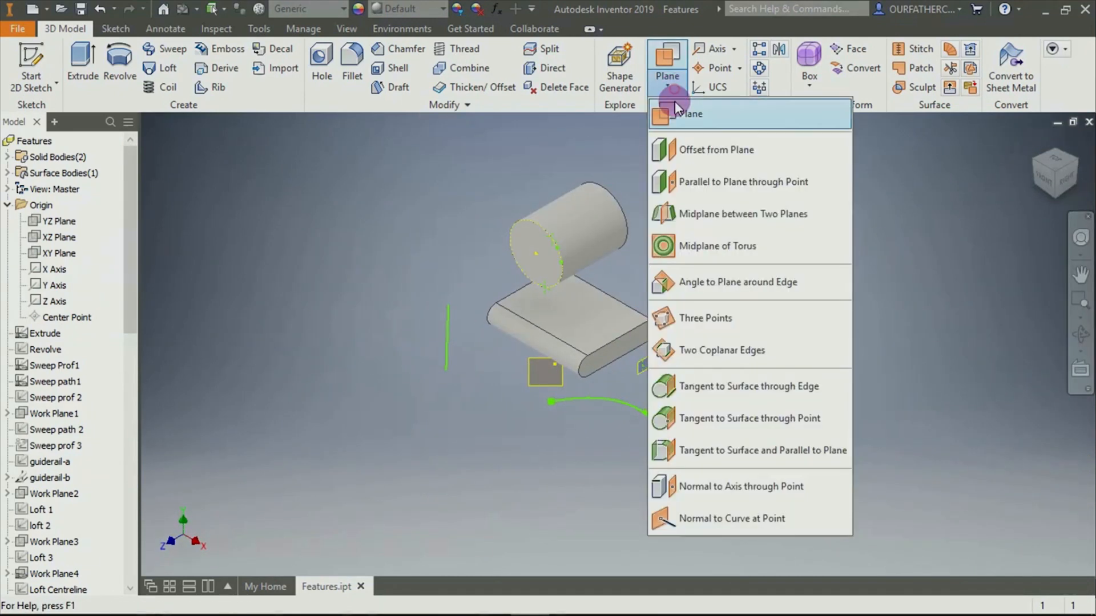
left_click(734, 518)
scroll(684, 448, "up", 3)
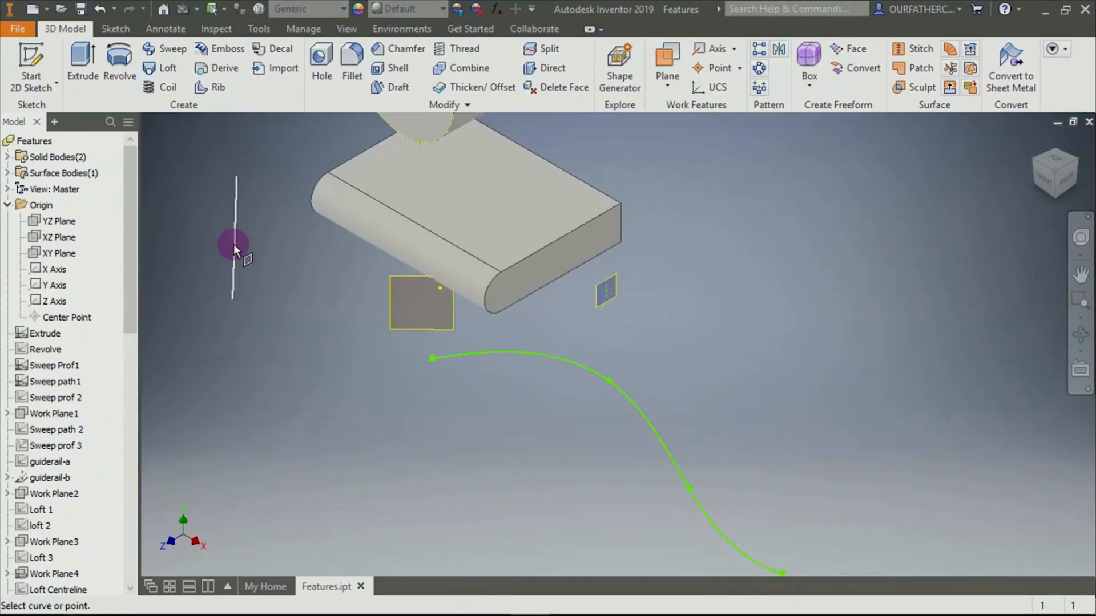
left_click(234, 299)
left_click(235, 298)
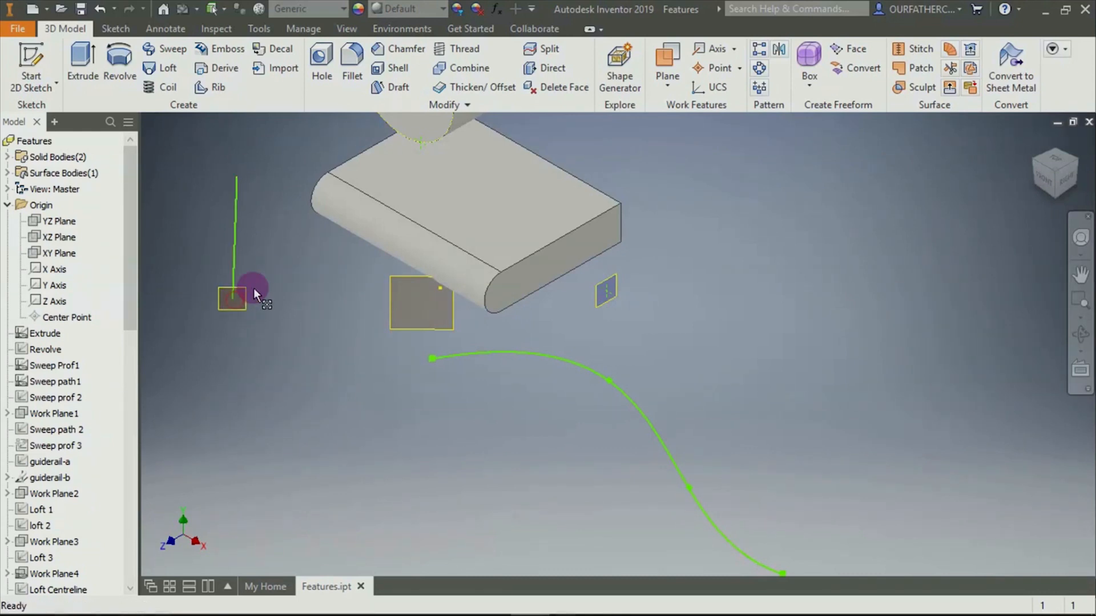
Create a Normal to Curve at Point work plane at the far end point of the spline
middle_click_drag(262, 258, 277, 304, "shift")
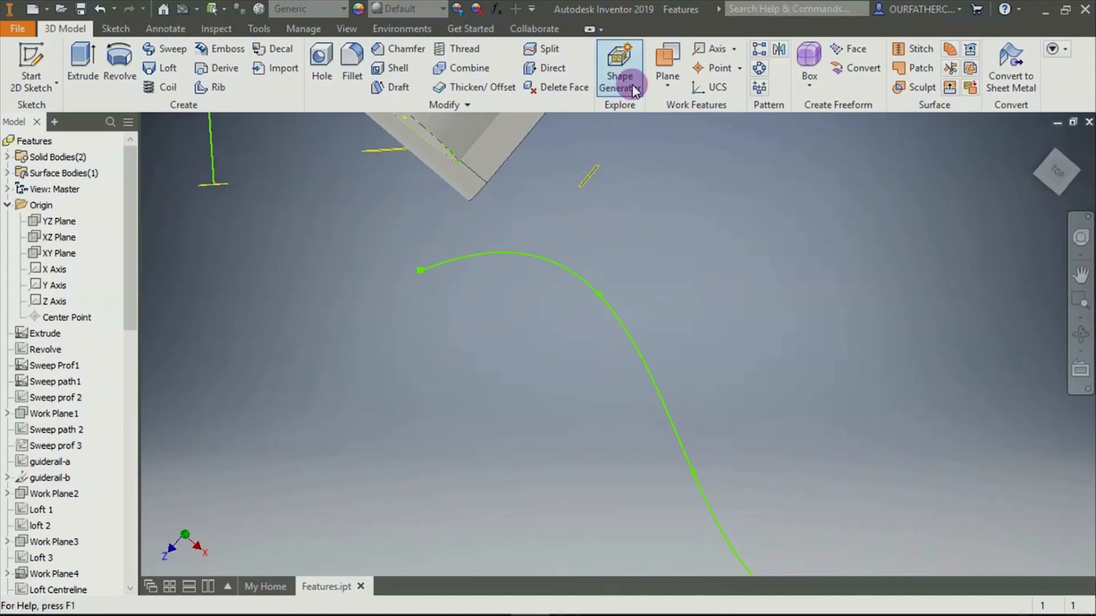
left_click(663, 82)
left_click(703, 518)
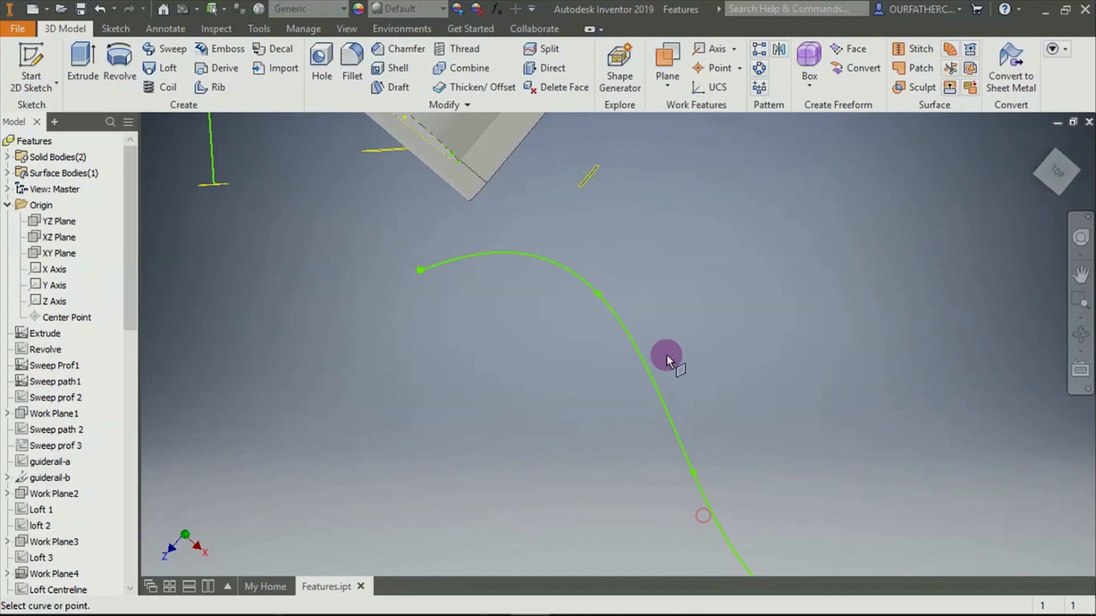
mouse_move(665, 358)
middle_mouse_down("shift")
mouse_move(660, 326)
mouse_move(565, 196)
mouse_move(688, 340)
mouse_move(687, 306)
mouse_move(724, 354)
mouse_move(676, 356)
middle_mouse_up("shift")
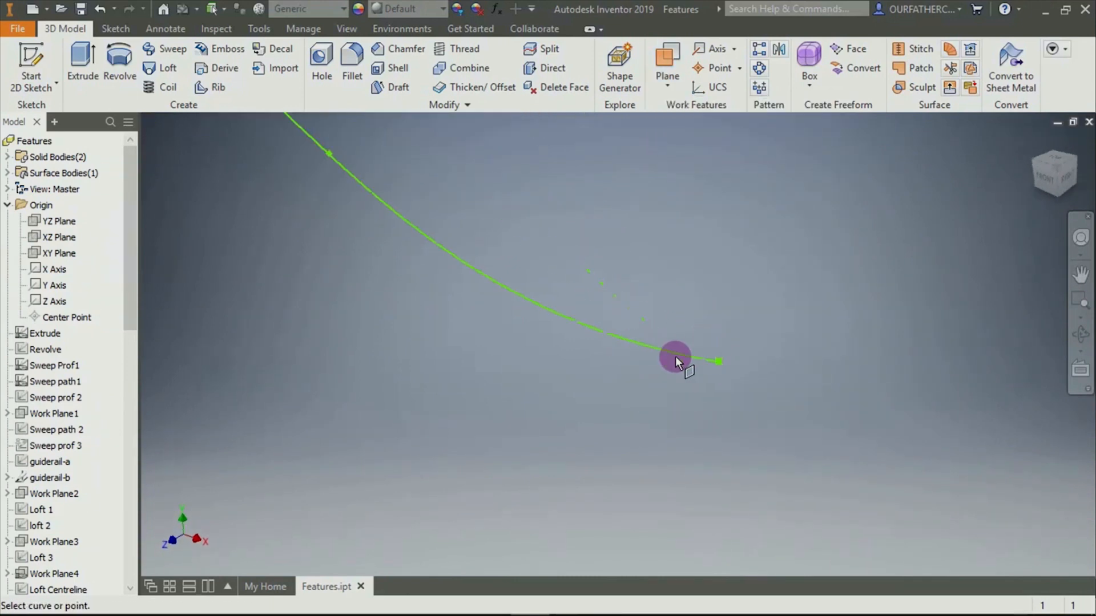
left_click(719, 359)
left_click(705, 361)
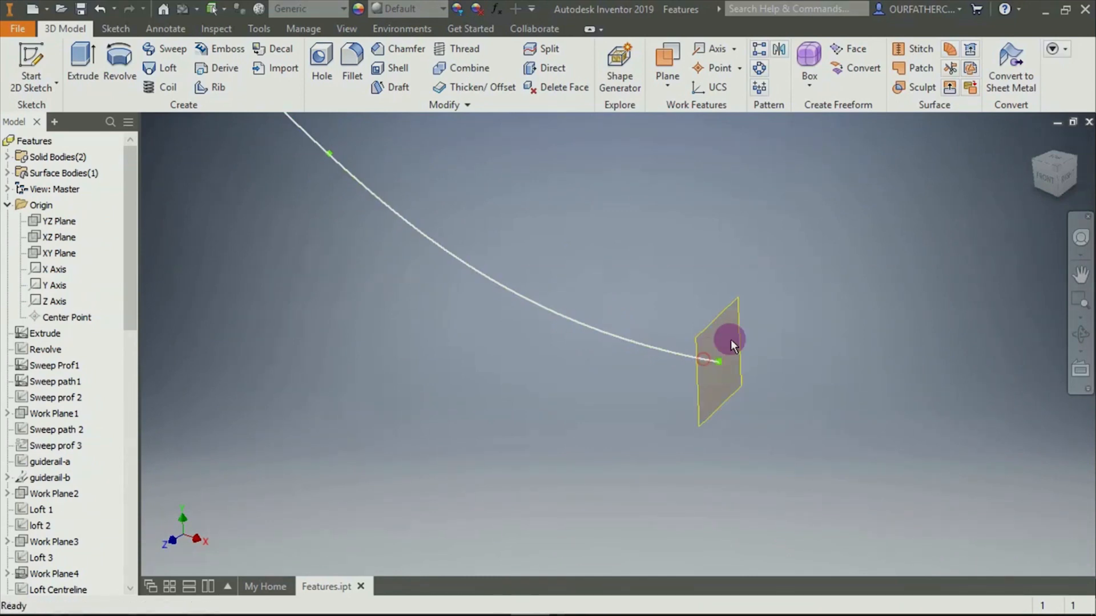
middle_click_drag(729, 343, 488, 201, "shift")
Create a Normal to Curve at Point work plane at the spline's inner point nearest its far end
left_click(669, 81)
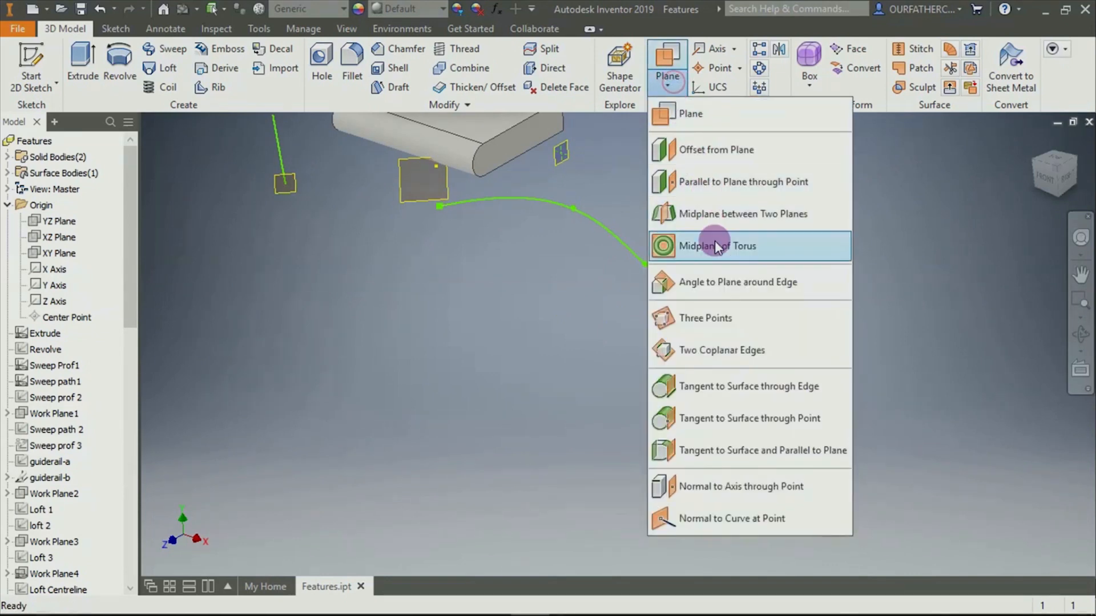
left_click(733, 520)
scroll(661, 289, "down", 5)
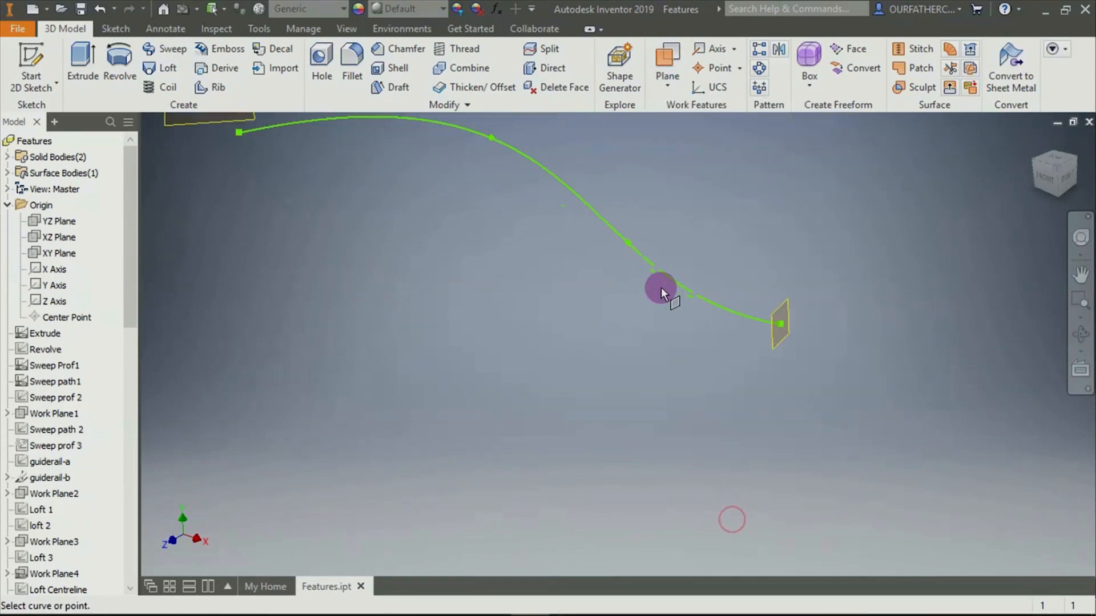
left_click(599, 201)
left_click(619, 221)
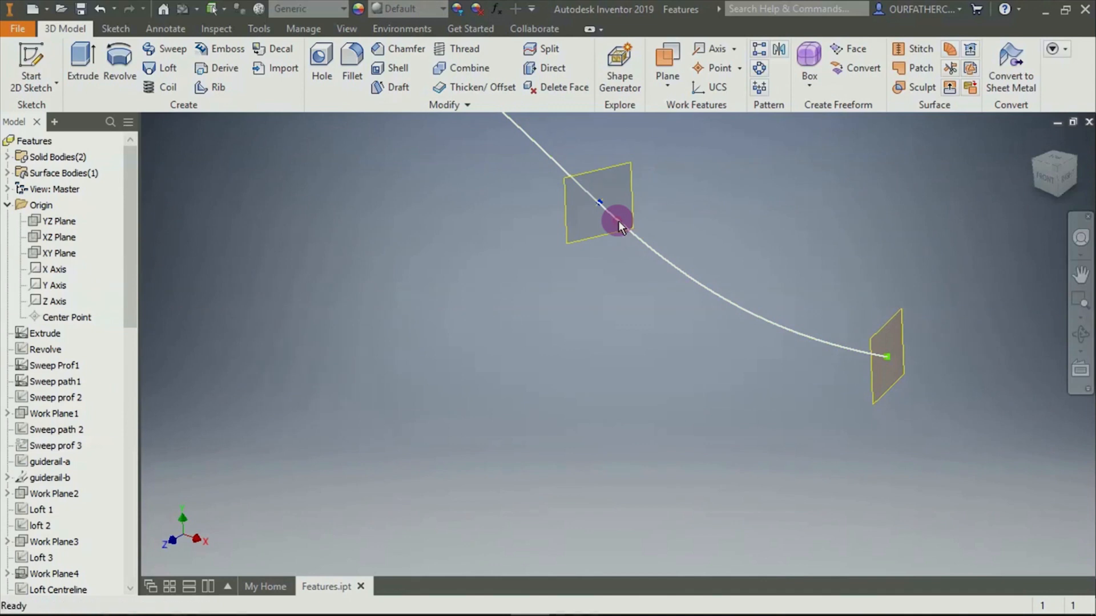
scroll(855, 172, "up", 4)
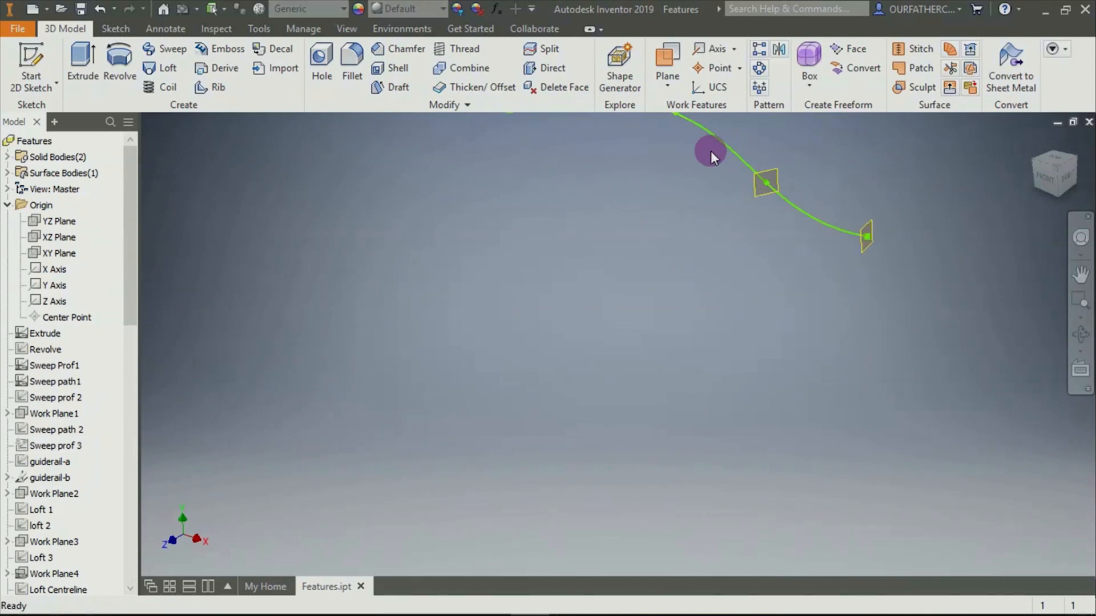
scroll(711, 154, "up", 5)
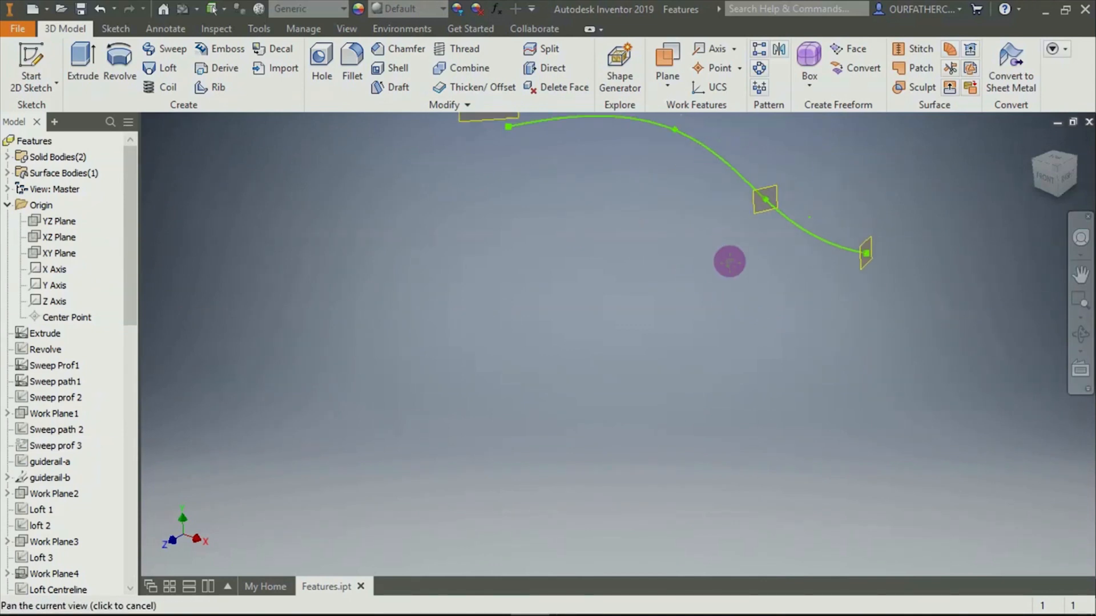
Create Normal to Curve at Point work planes at the spline's inner point nearest the block and at its start point
left_click(663, 84)
left_click(715, 341)
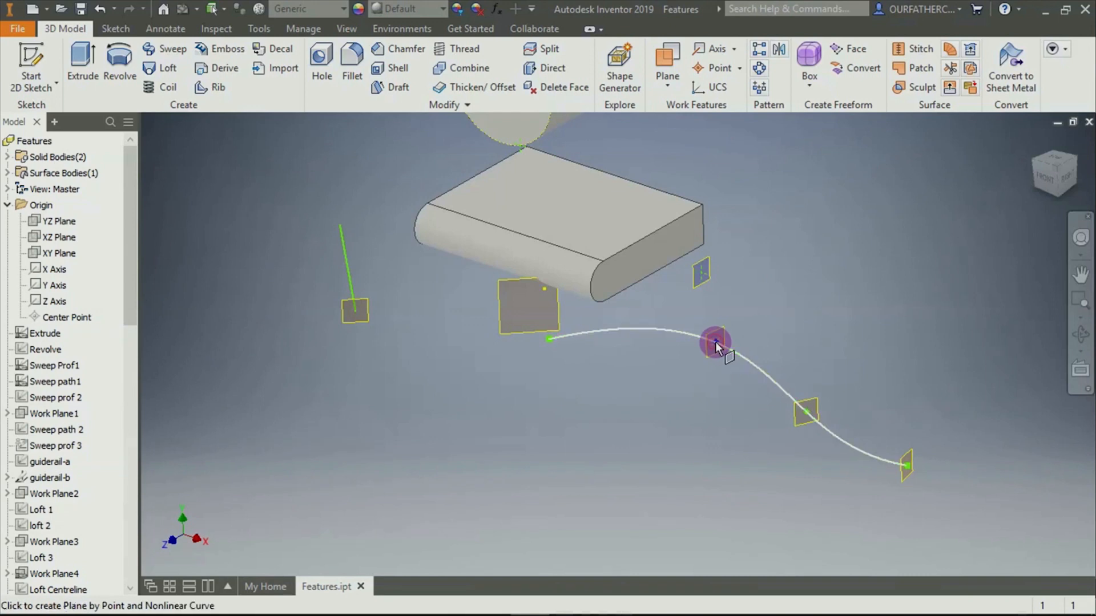
left_click(715, 344)
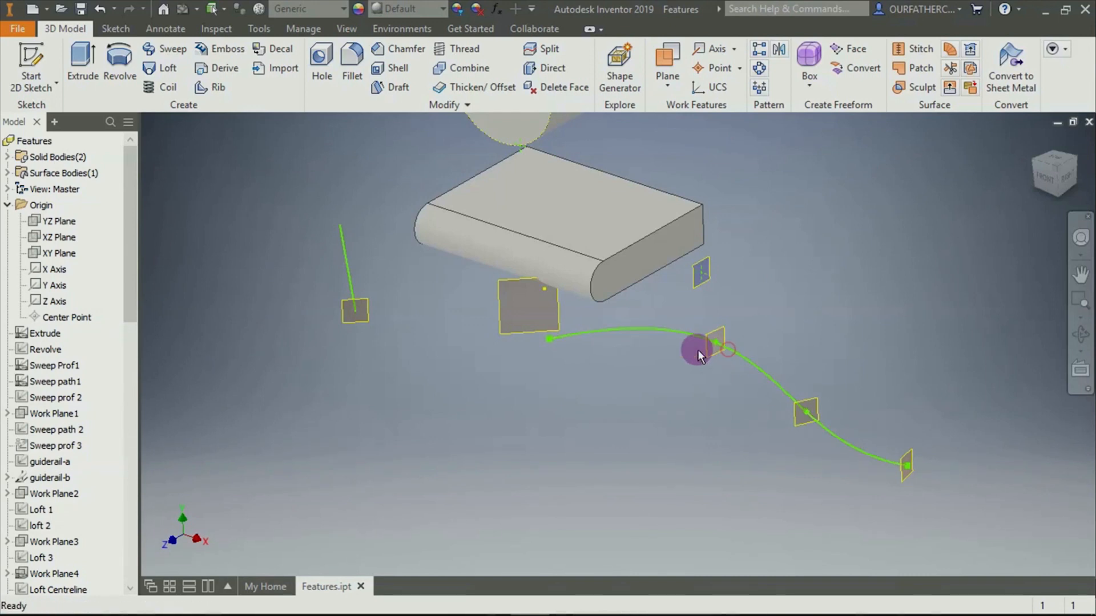
left_click(547, 338)
left_click(568, 336)
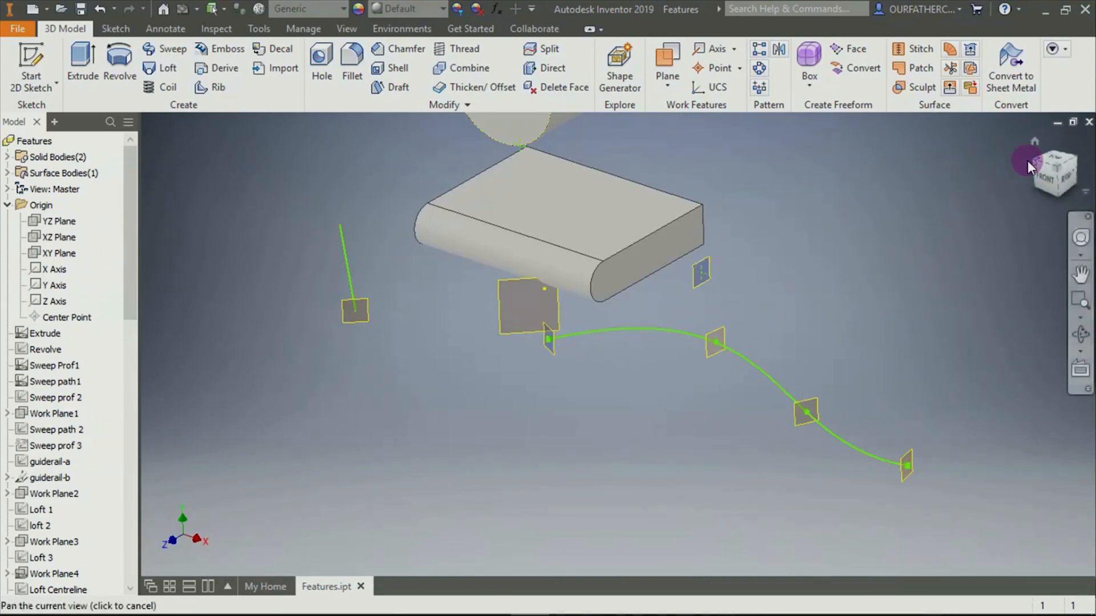
Examine from the top how each work plane along the spline stands relative to the curve, and restore the home view
left_click(1052, 162)
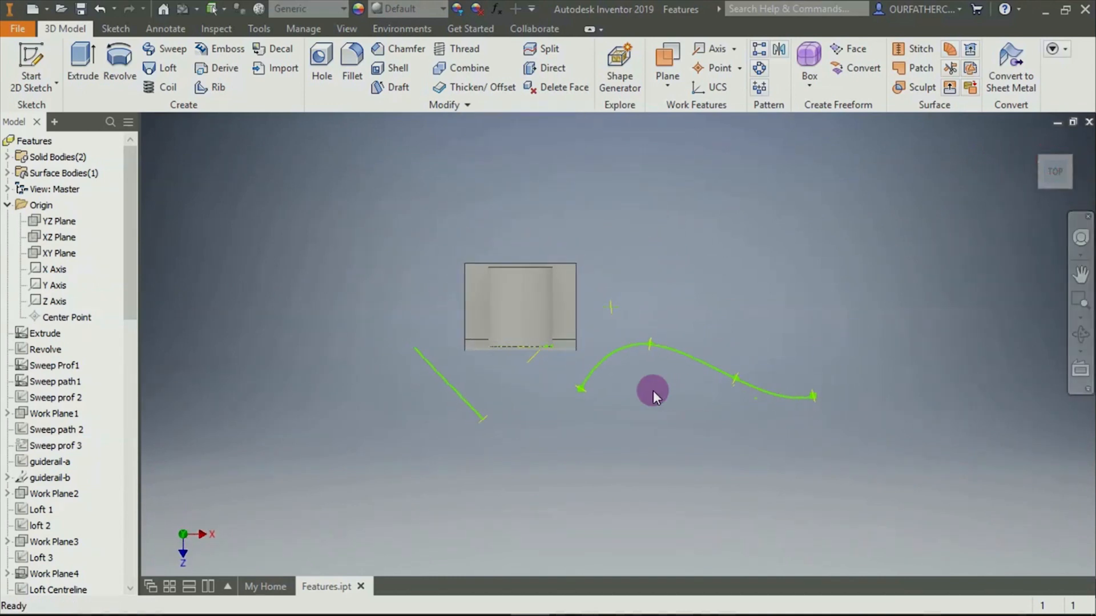
scroll(653, 391, "up", 5)
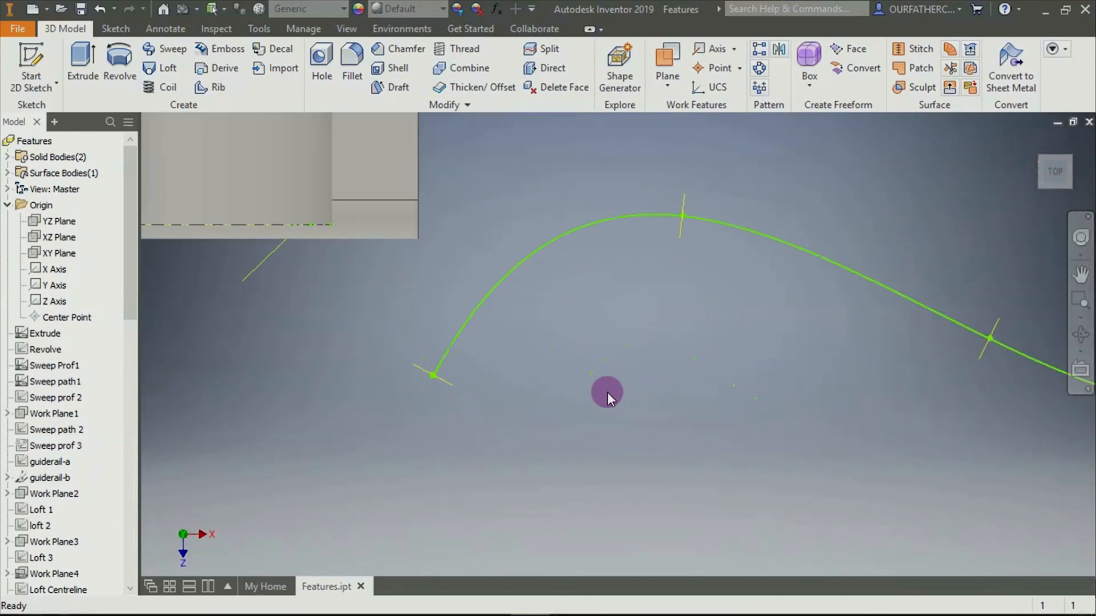
left_click(436, 377)
left_click_drag(435, 370, 441, 381)
scroll(434, 371, "up", 5)
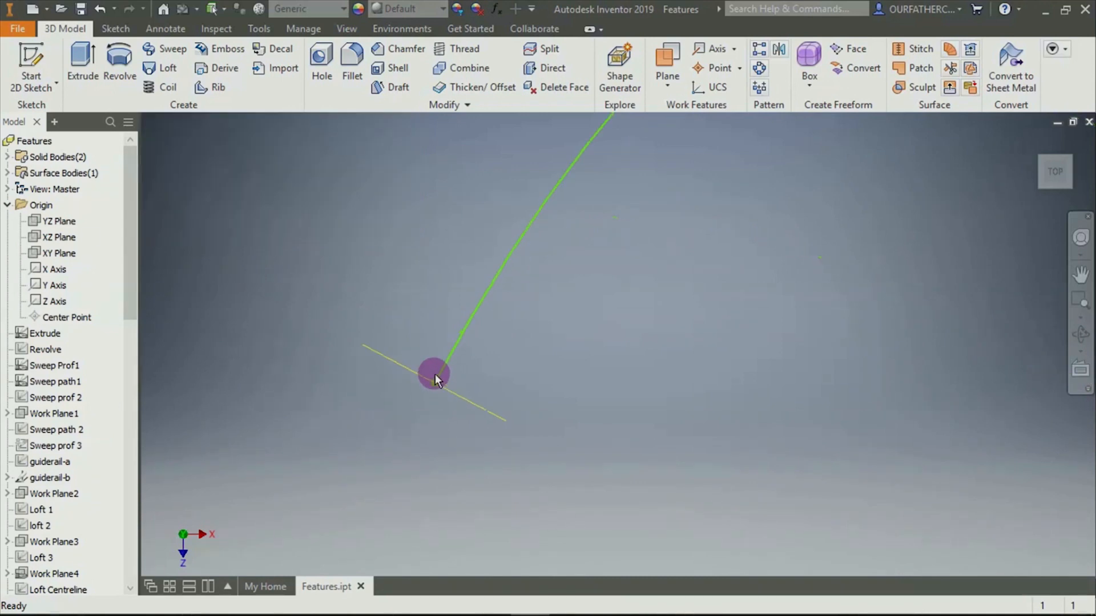
scroll(491, 354, "down", 5)
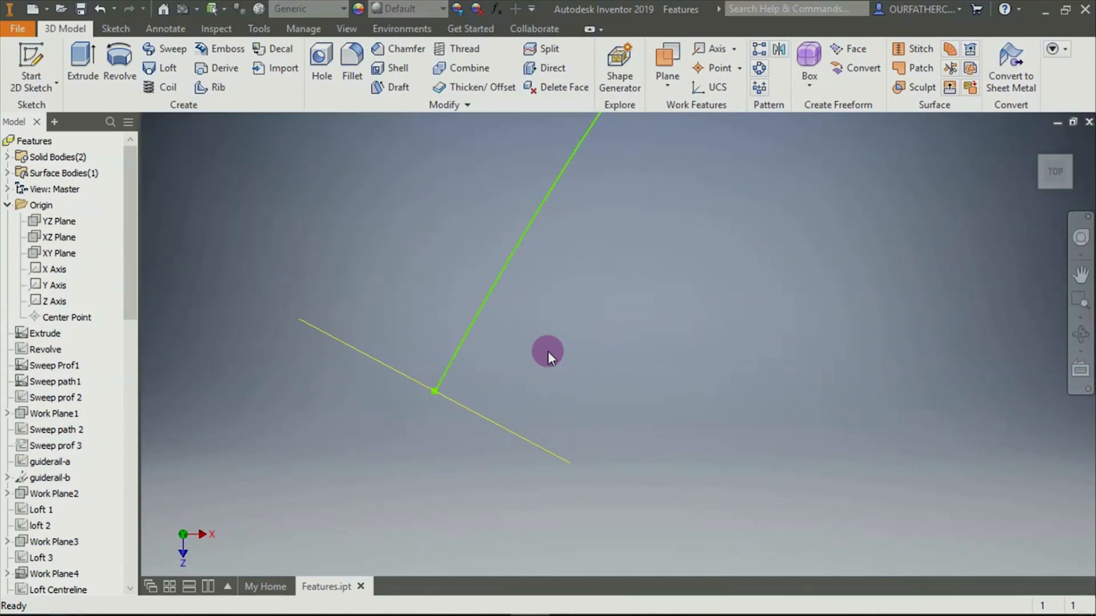
scroll(704, 257, "up", 5)
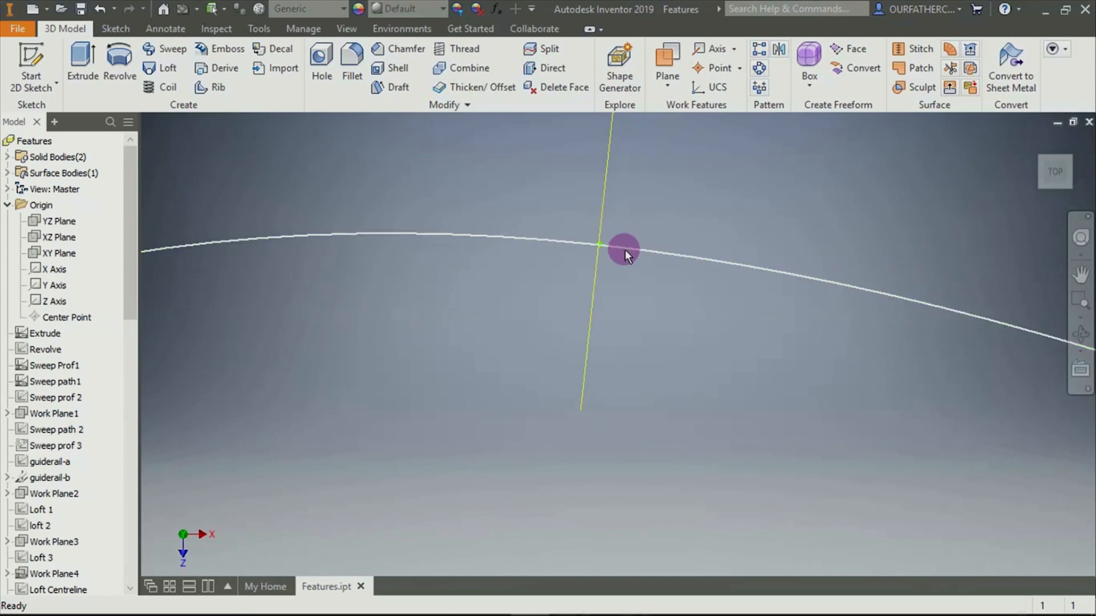
double_click(625, 249)
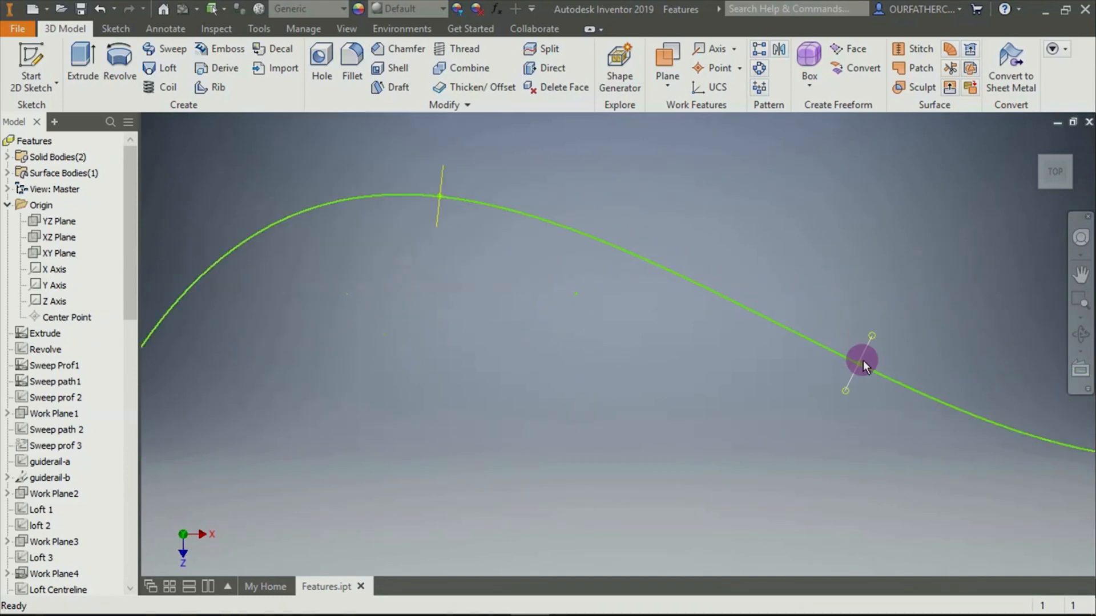
scroll(863, 360, "down", 5)
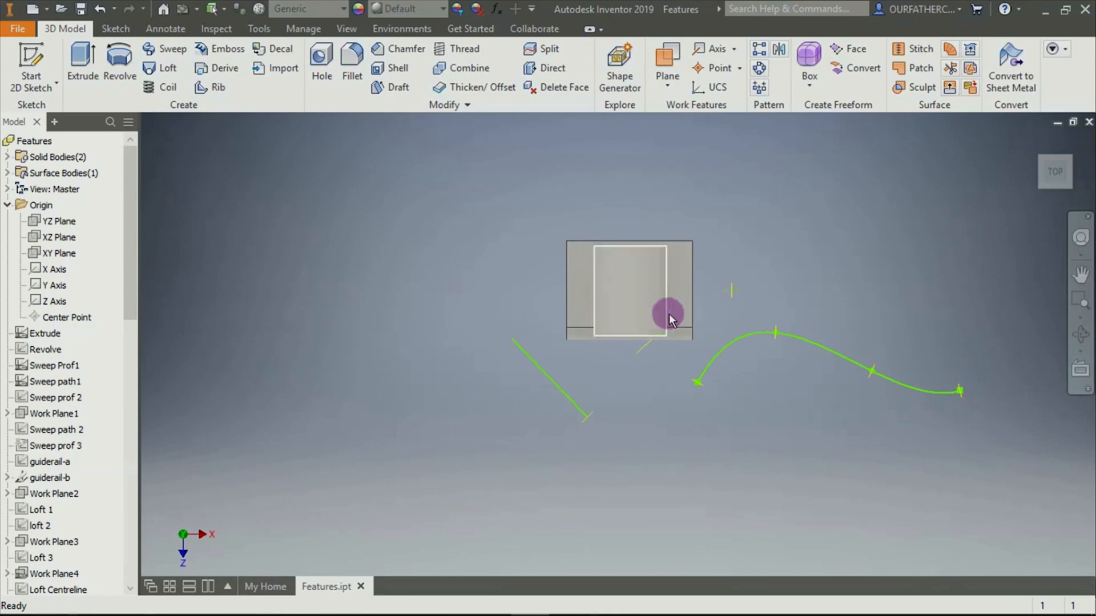
left_click(662, 85)
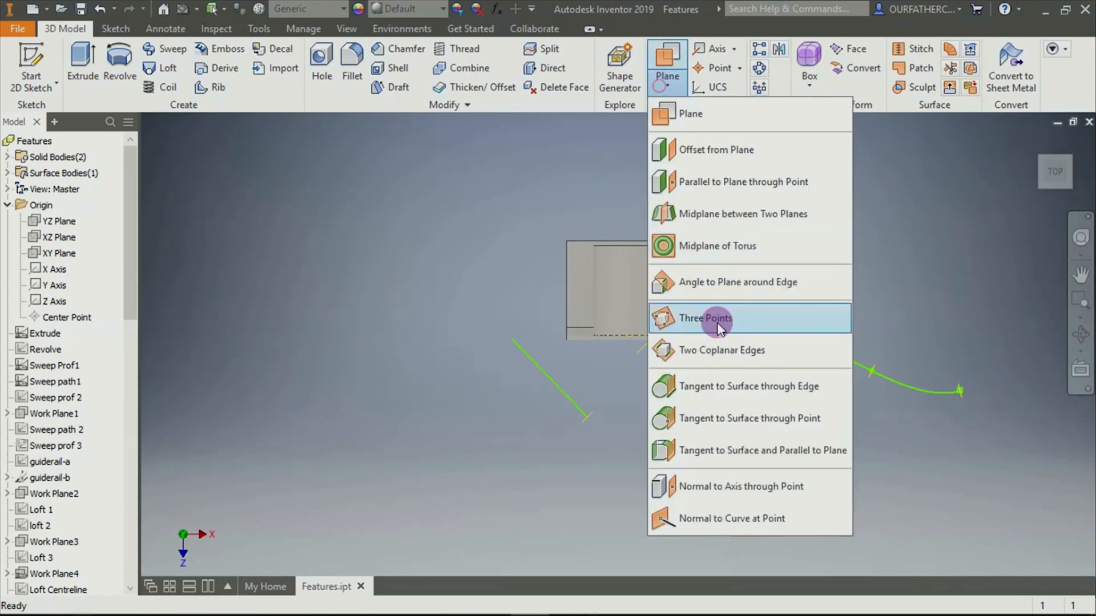
left_click(730, 517)
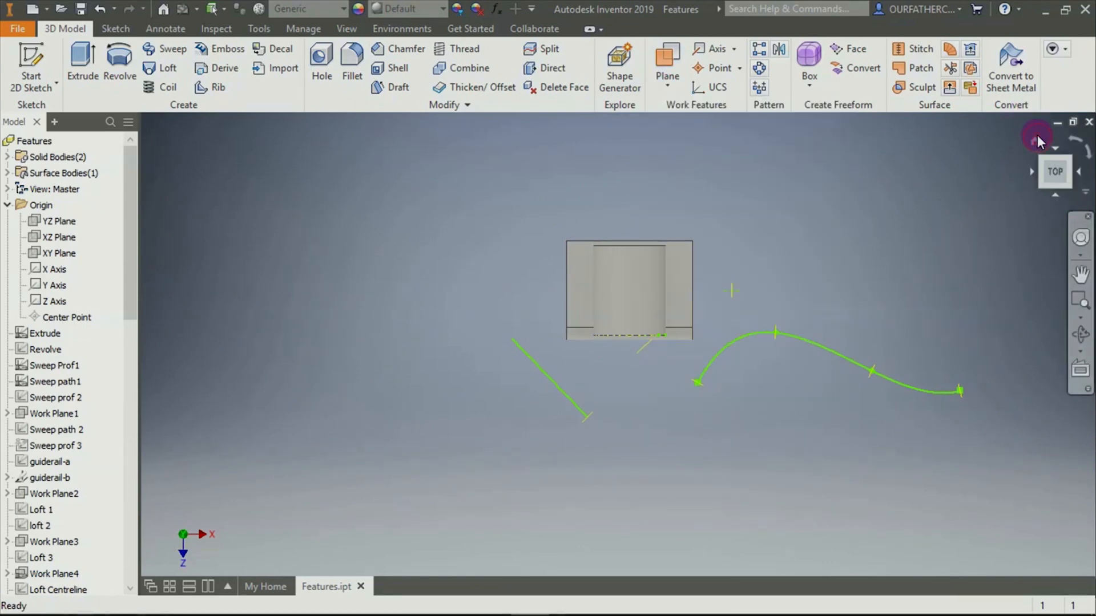
left_click(1036, 140)
Create a work plane between the block's flat end face and its adjacent top face with the general Plane command
left_click(667, 87)
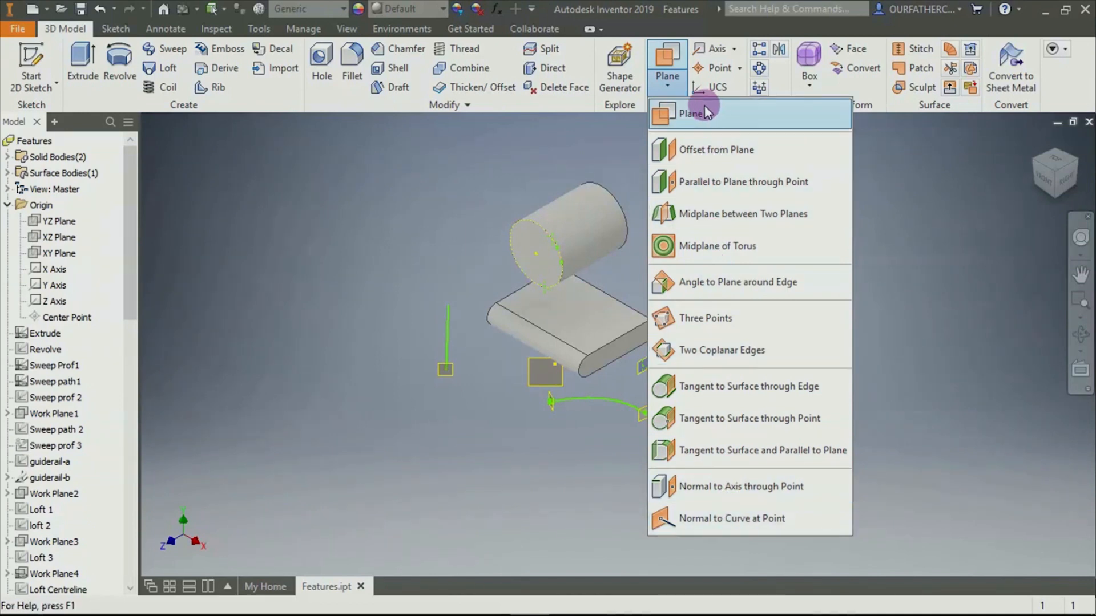
left_click(680, 117)
scroll(670, 235, "down", 6)
scroll(584, 388, "up", 5)
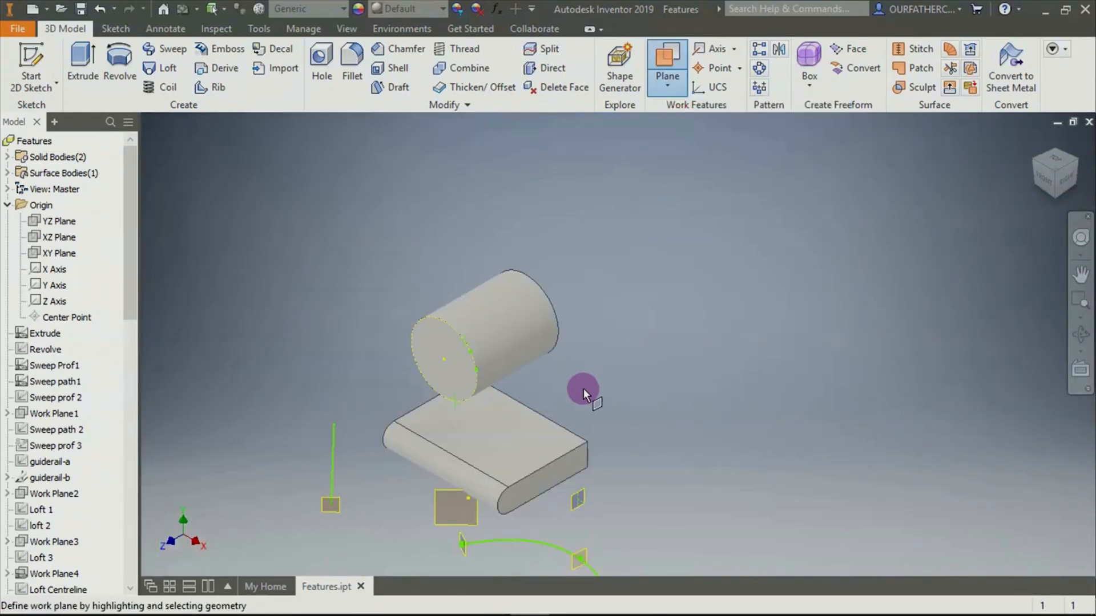
scroll(562, 479, "down", 5)
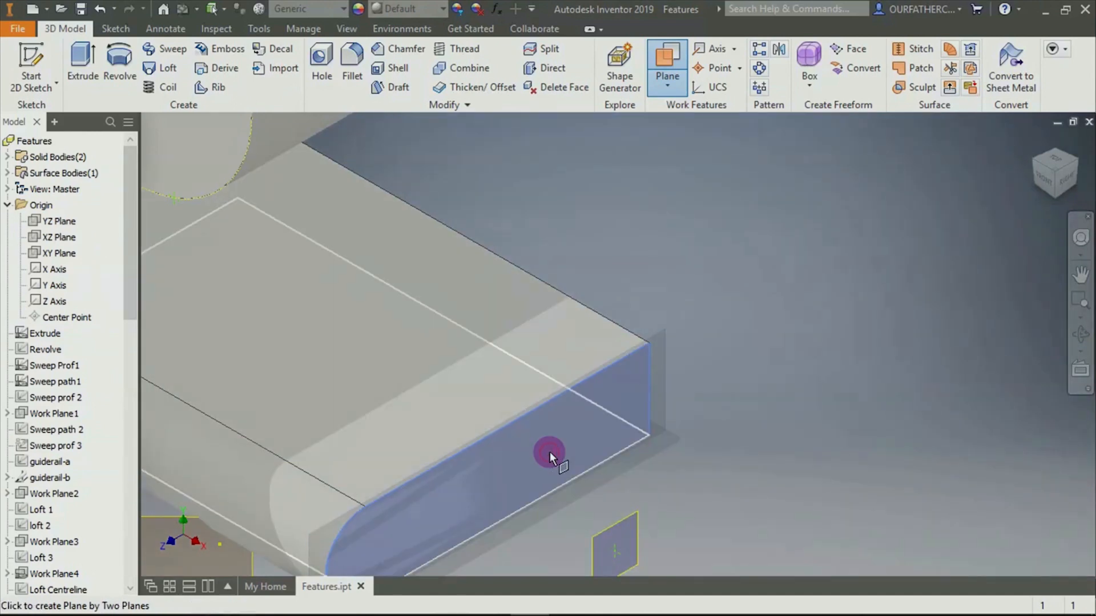
left_click(549, 452)
scroll(608, 426, "up", 4)
scroll(549, 385, "down", 3)
left_click(491, 376)
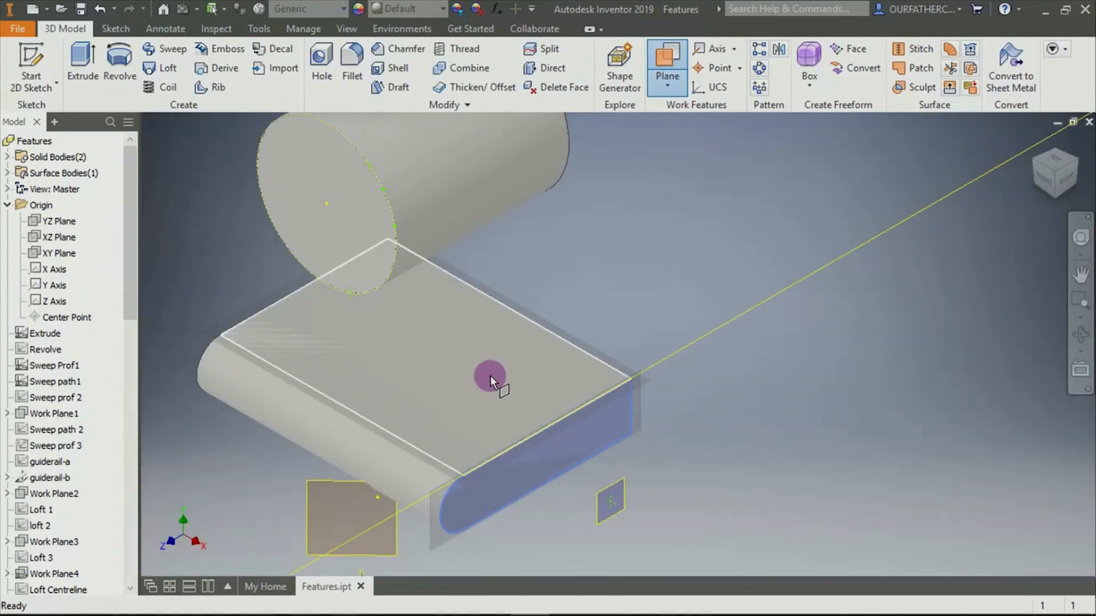
Examine the angled work plane between the end and top faces from another direction, and undo it
key("F4")
left_click_drag(727, 451, 758, 447)
left_click(624, 402)
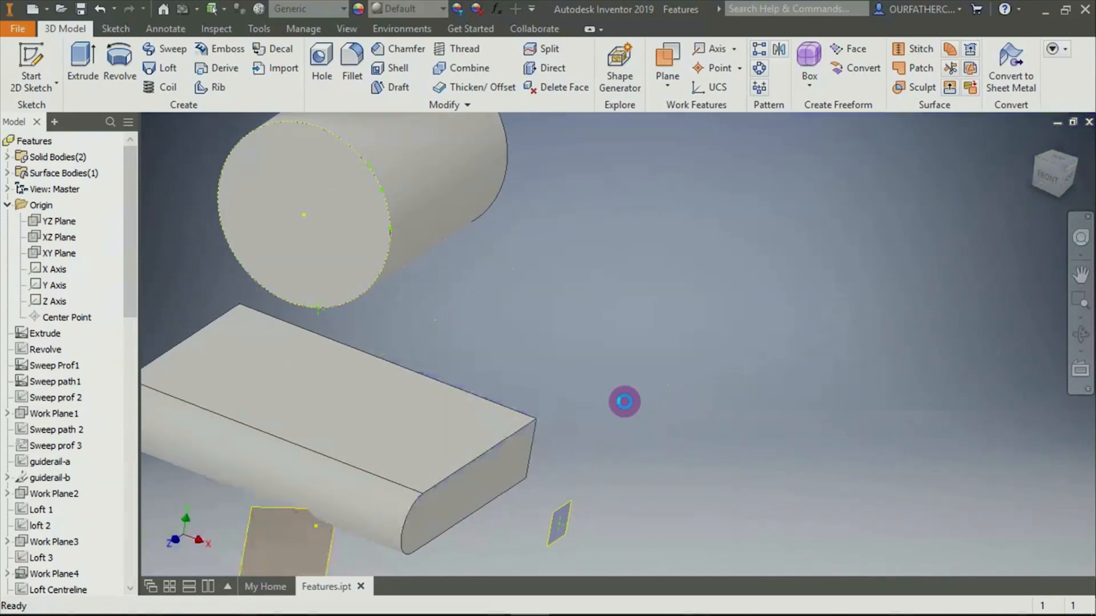
Create a work plane midway between the block's two opposite end faces with the general Plane command
left_click(677, 57)
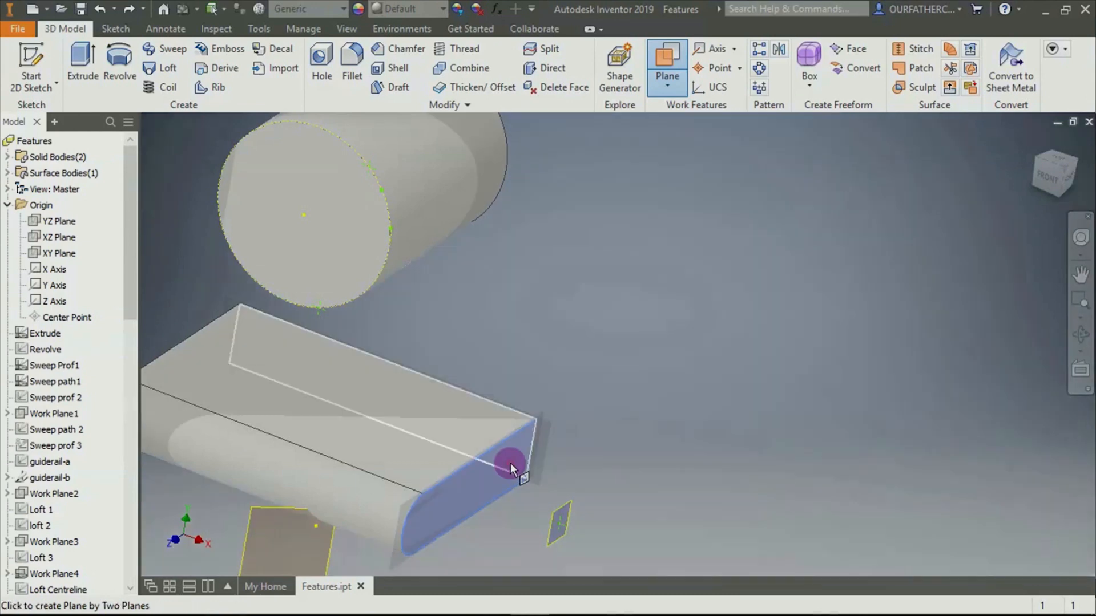
scroll(613, 420, "down", 5)
middle_click_drag(495, 429, 583, 440, "shift")
scroll(530, 419, "up", 6)
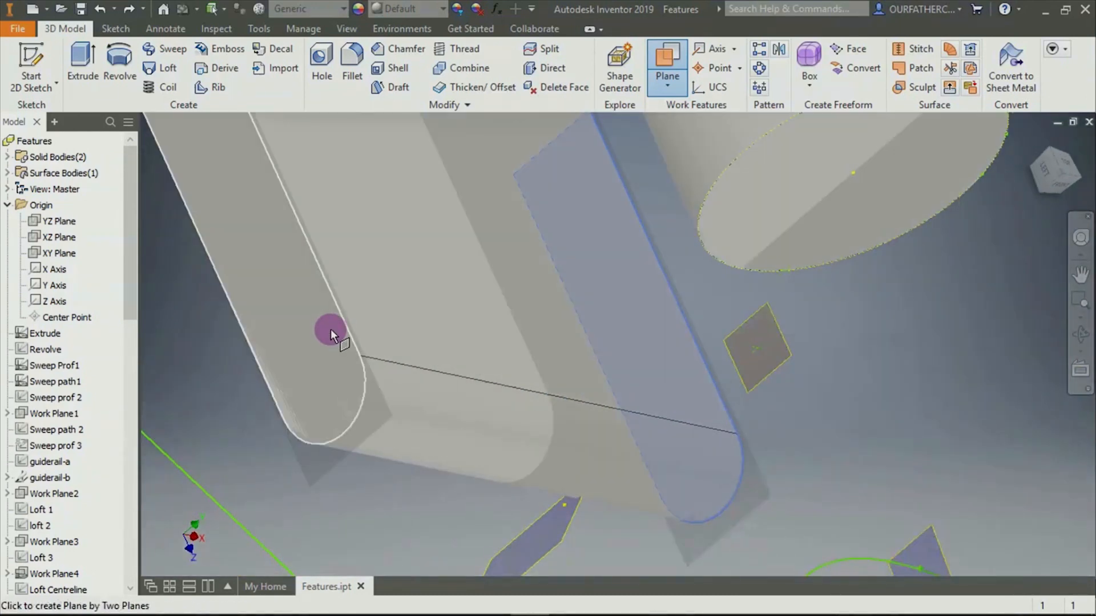
left_click(320, 324)
scroll(602, 406, "down", 5)
middle_click_drag(609, 406, 647, 250, "shift")
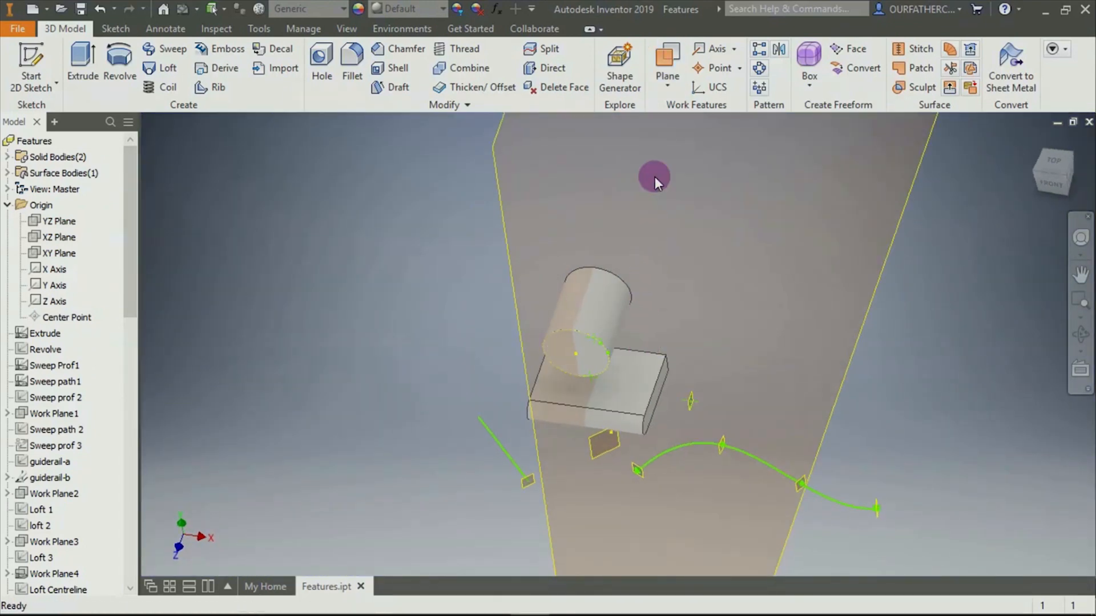
Undo the work plane midway between the block's two end faces
left_click(668, 84)
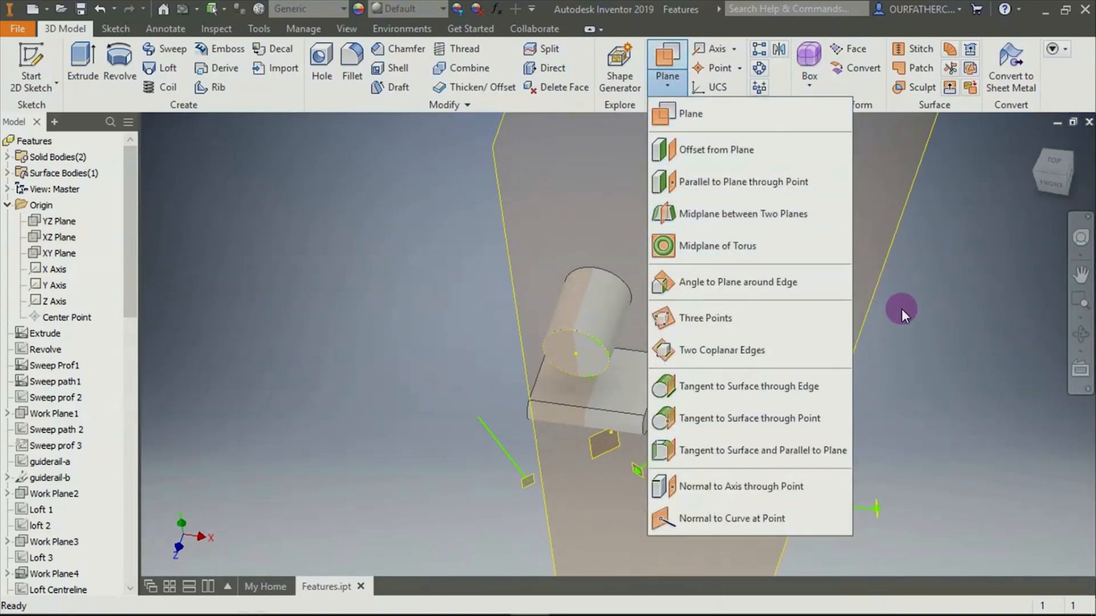
left_click(930, 343)
key("ctrl+z")
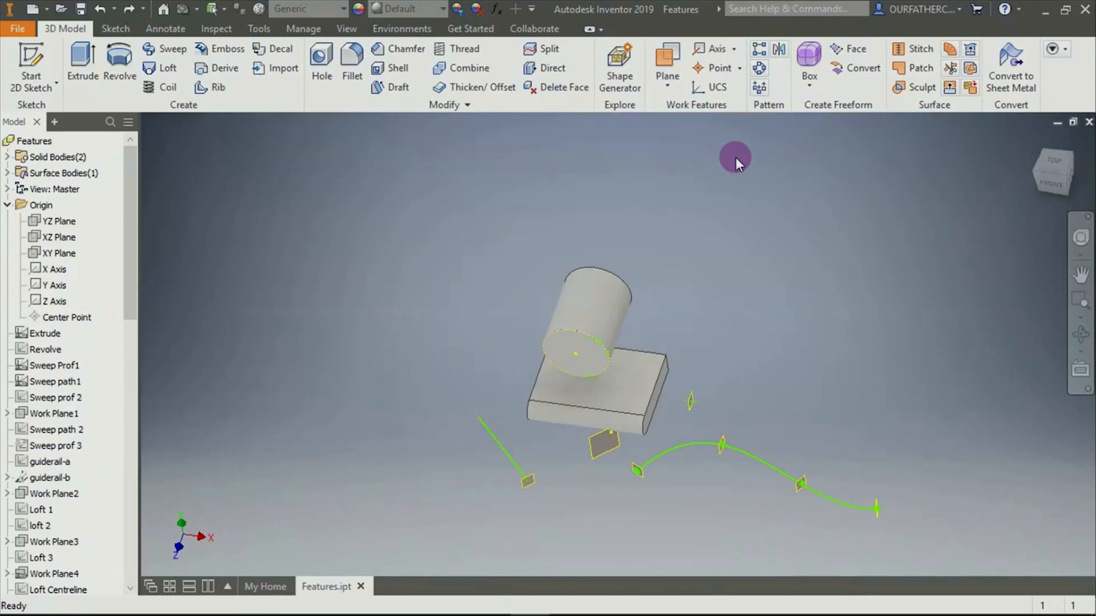
Create a work plane tangent to the cylinder's curved face through a sketch point on its front circular edge, using the general Plane command
left_click(667, 61)
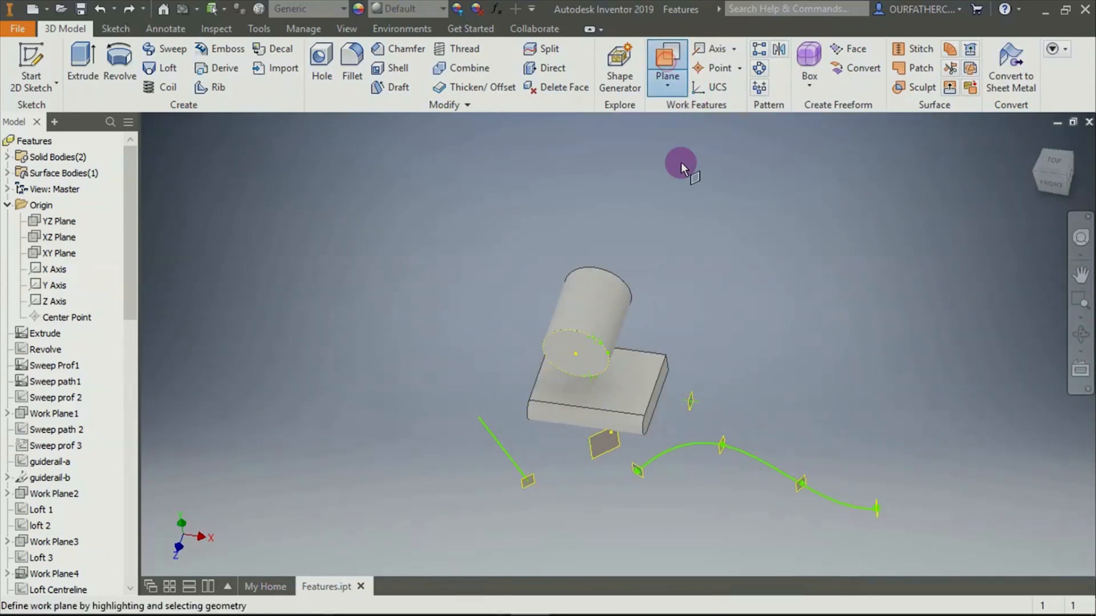
scroll(580, 362, "up", 3)
left_click(618, 270)
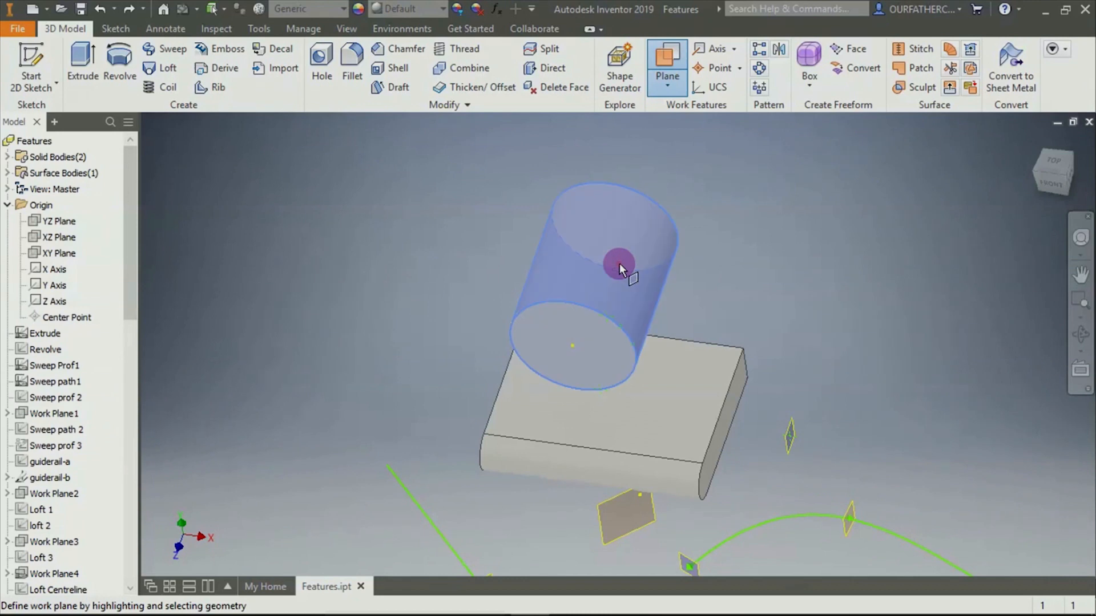
scroll(622, 331, "up", 4)
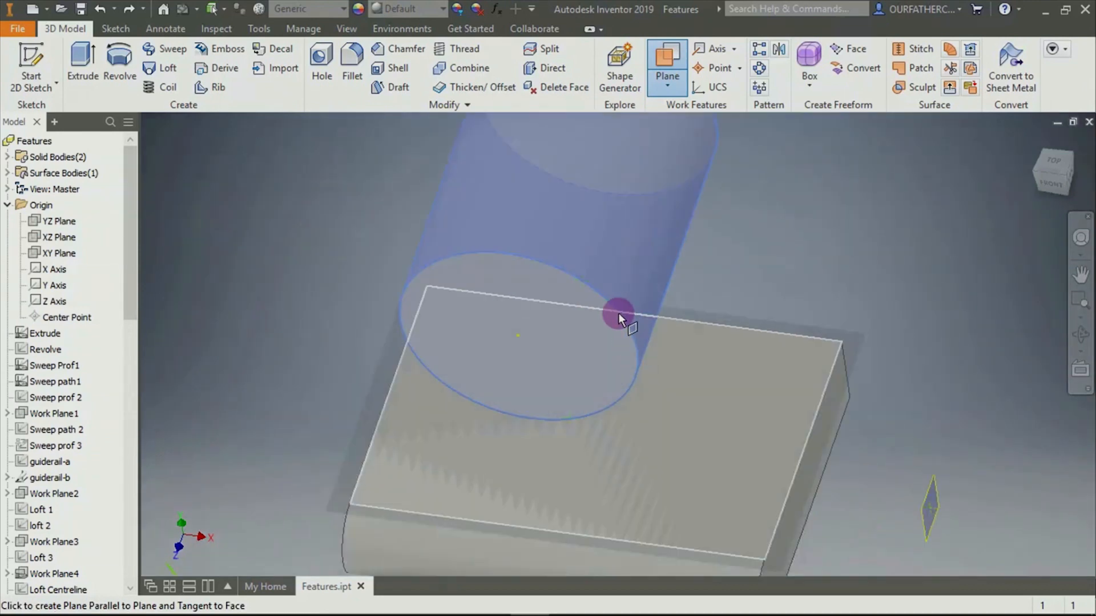
left_click(608, 298)
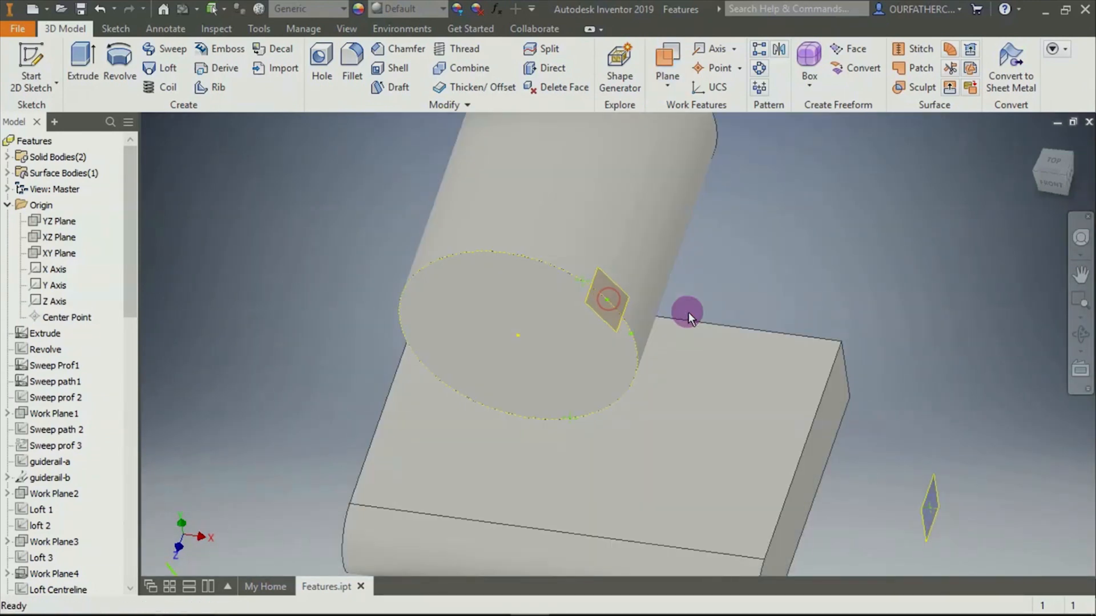
middle_click_drag(740, 285, 757, 246, "shift")
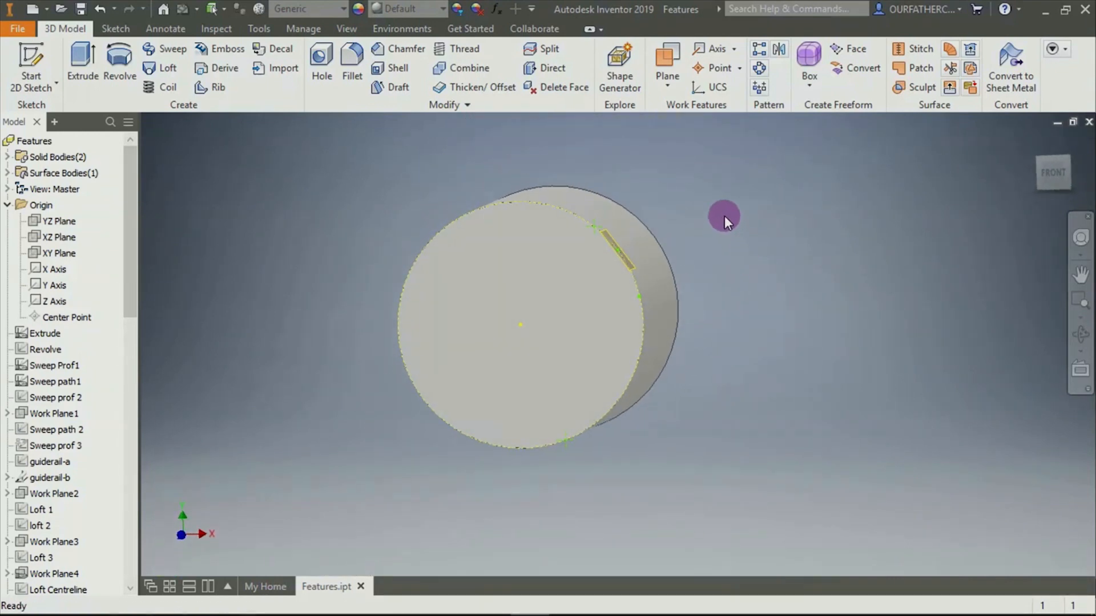
scroll(620, 262, "up", 3)
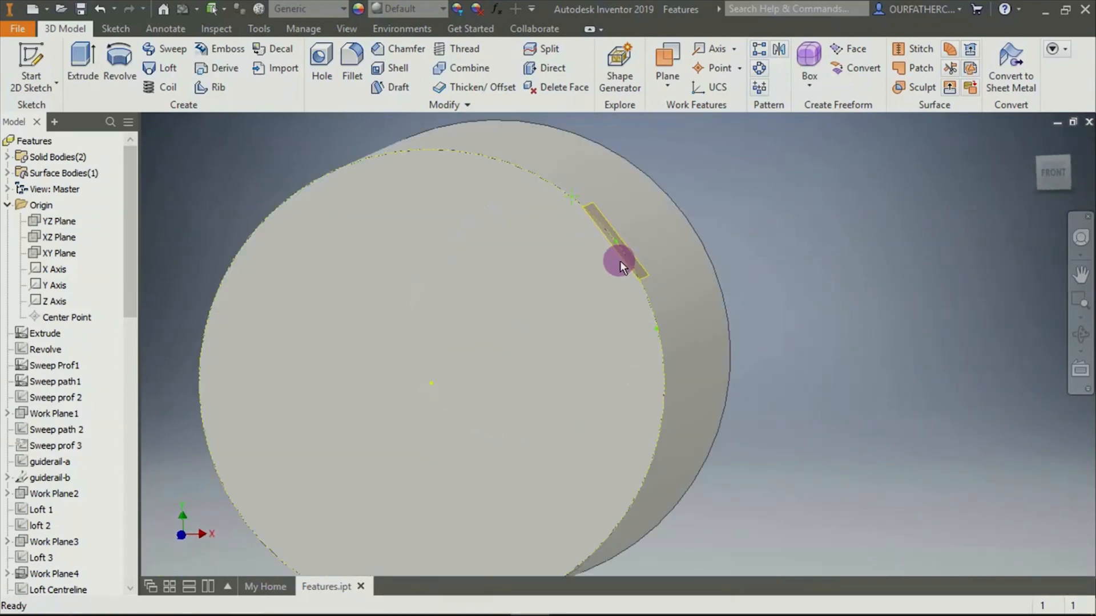
Create a work plane normal to the block's vertical corner edge through the lower sketch point on the cylinder's front rim, using the general Plane command
left_click(668, 63)
scroll(790, 322, "down", 6)
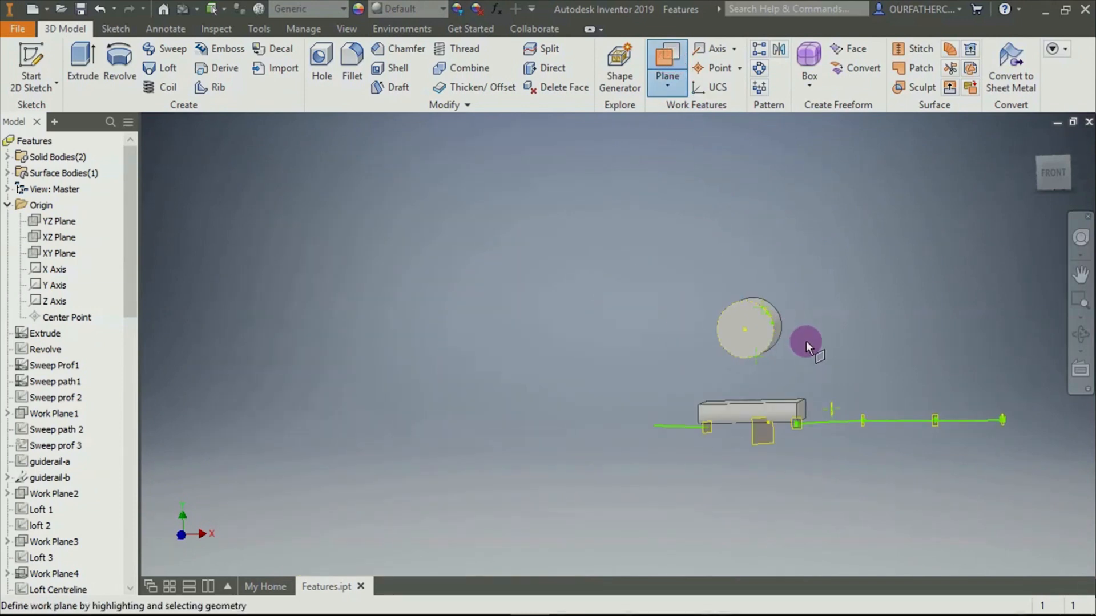
middle_click_drag(810, 334, 773, 371, "shift")
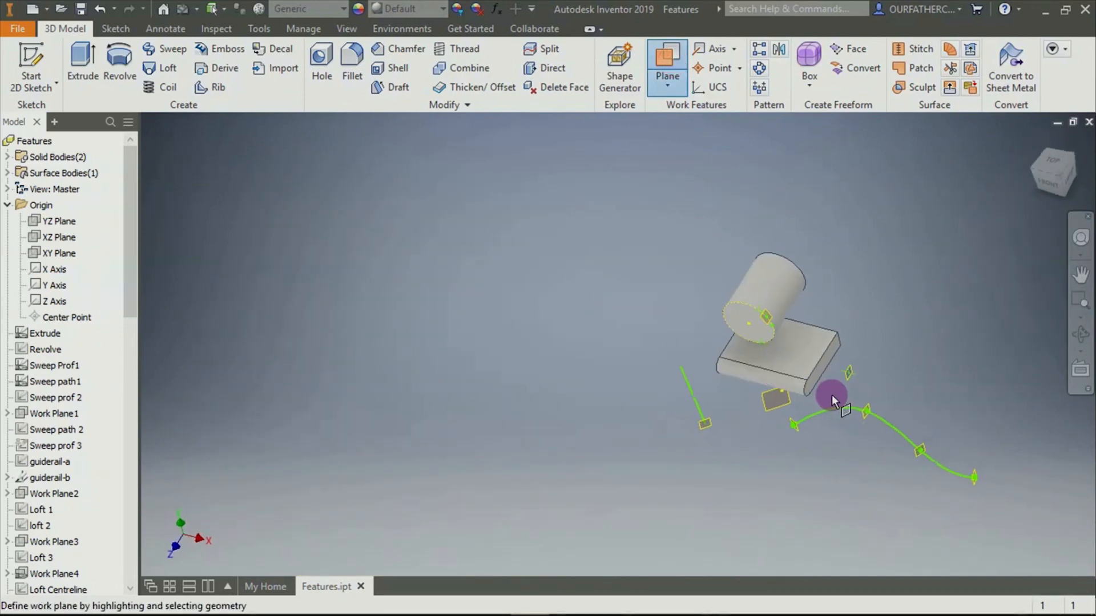
scroll(834, 395, "up", 5)
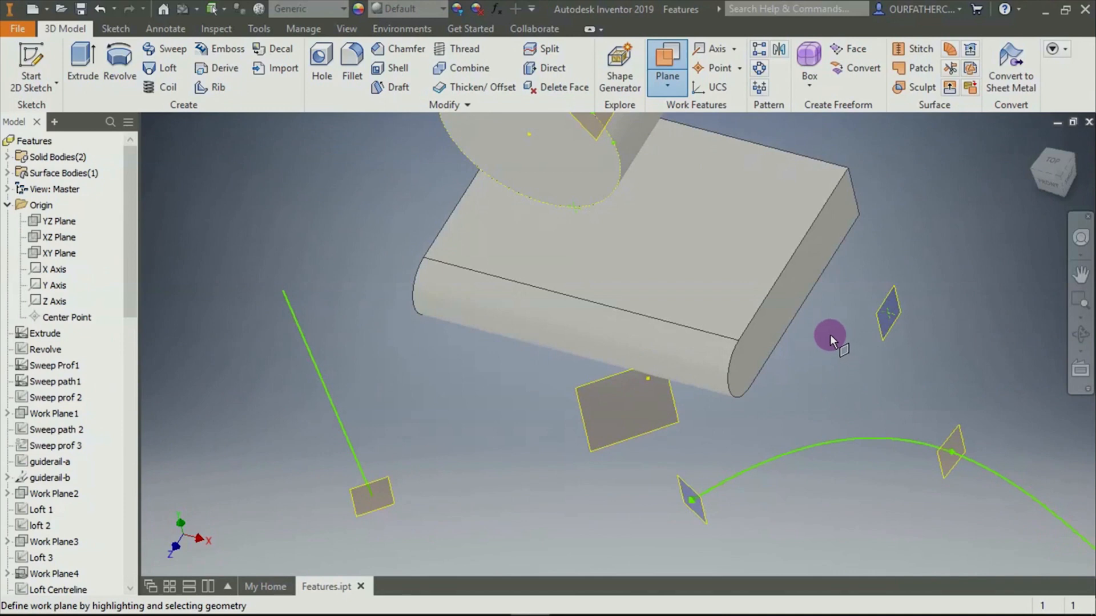
left_click(854, 193)
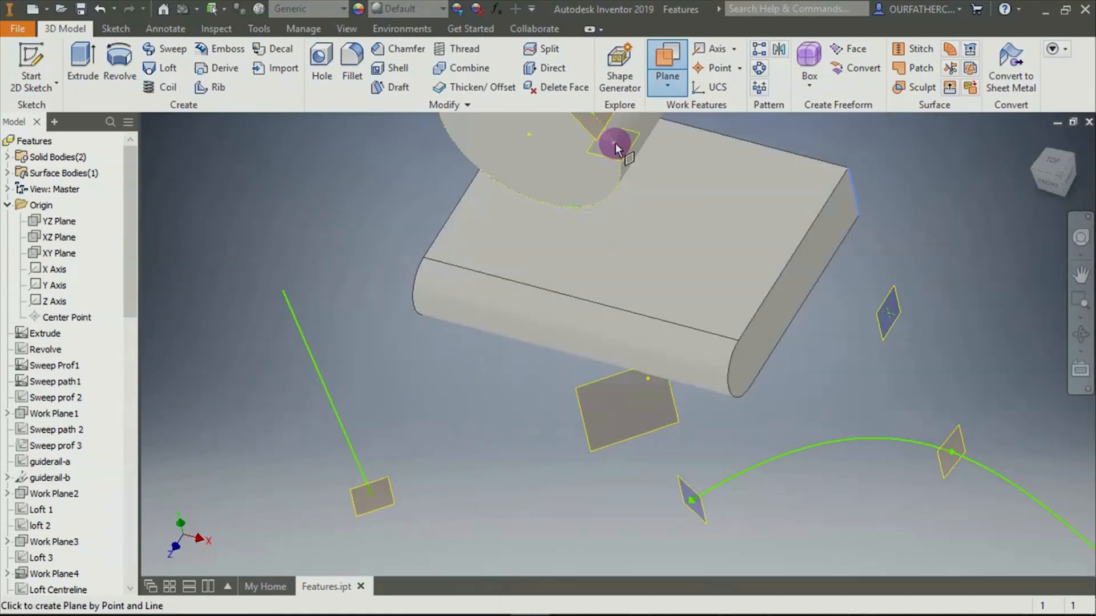
left_click(615, 143)
scroll(786, 200, "down", 2)
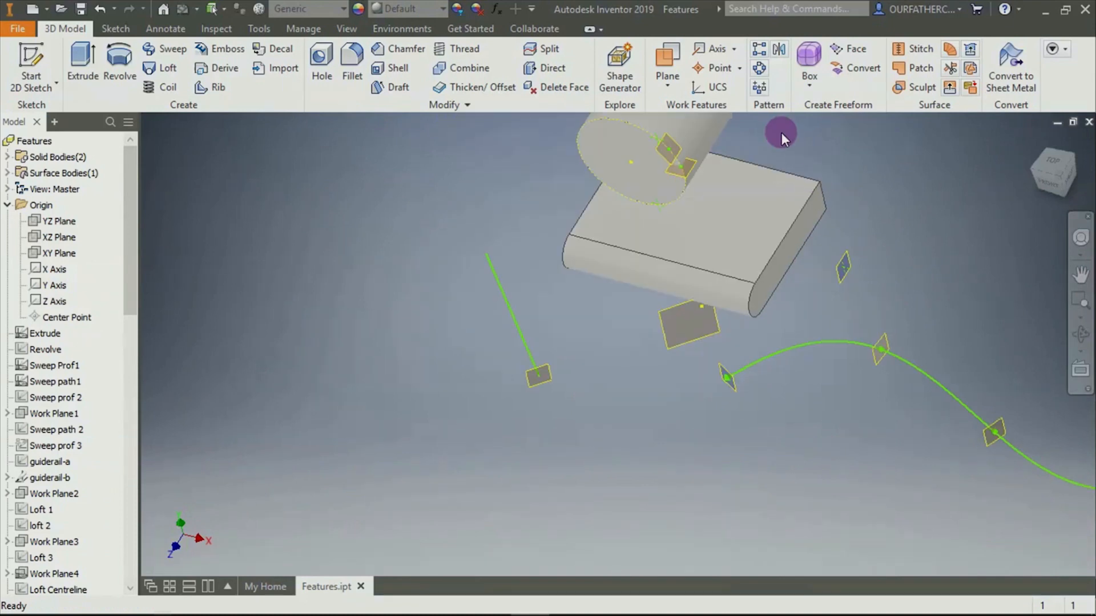
scroll(782, 132, "up", 2)
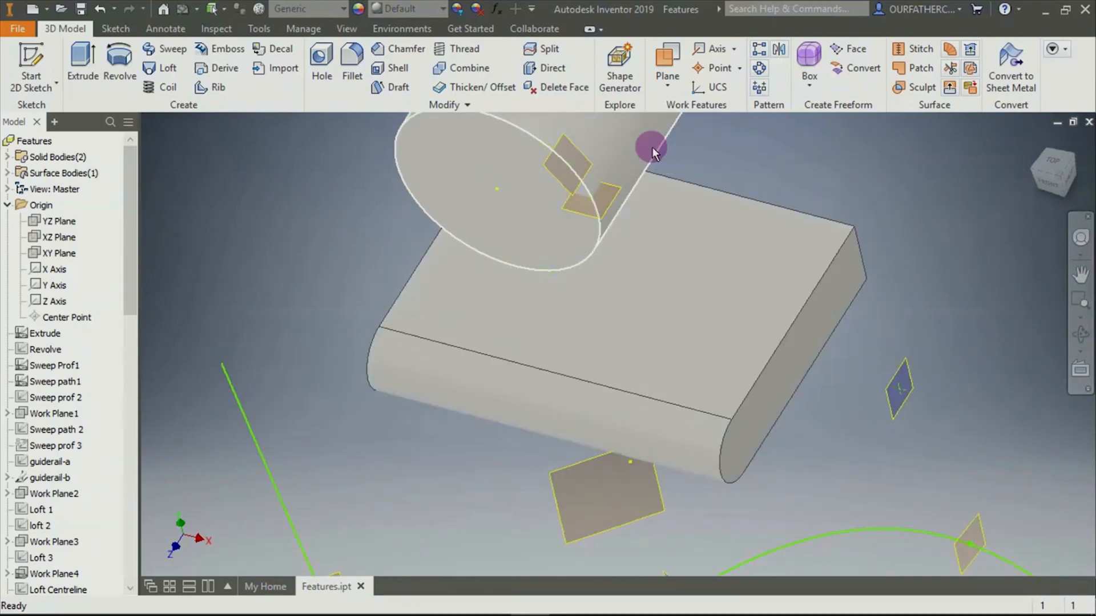
Review the available work plane types and restore the home view
left_click(667, 80)
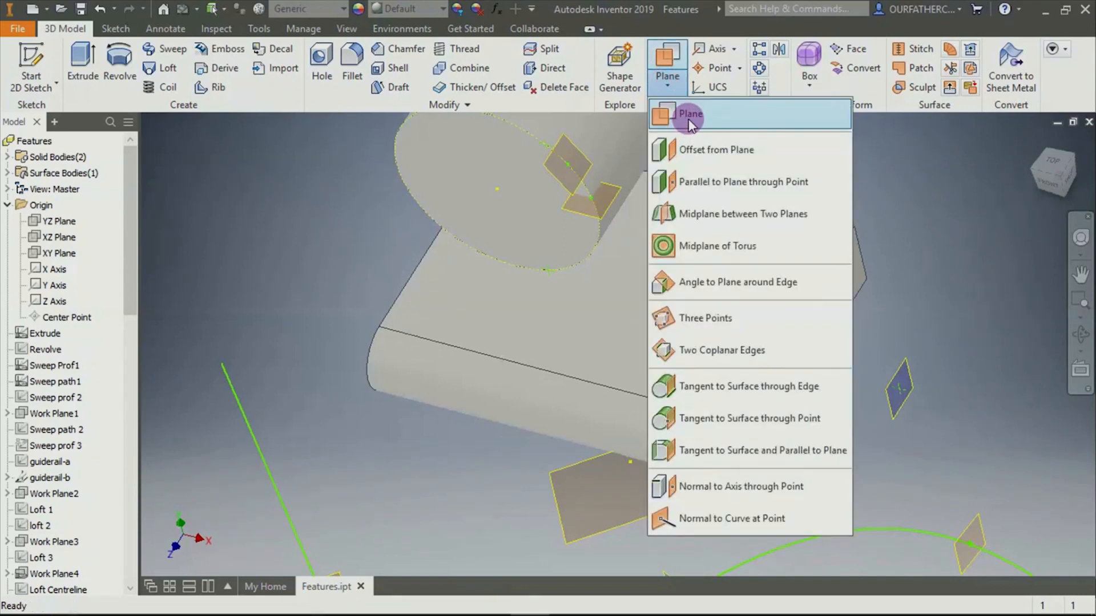
left_click(900, 204)
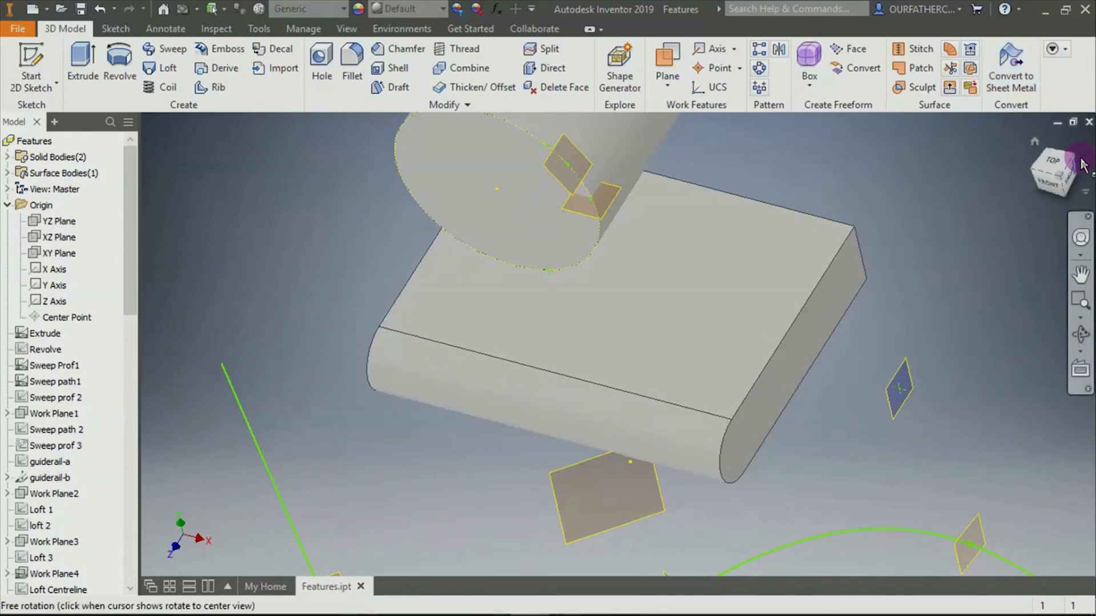
left_click(1037, 143)
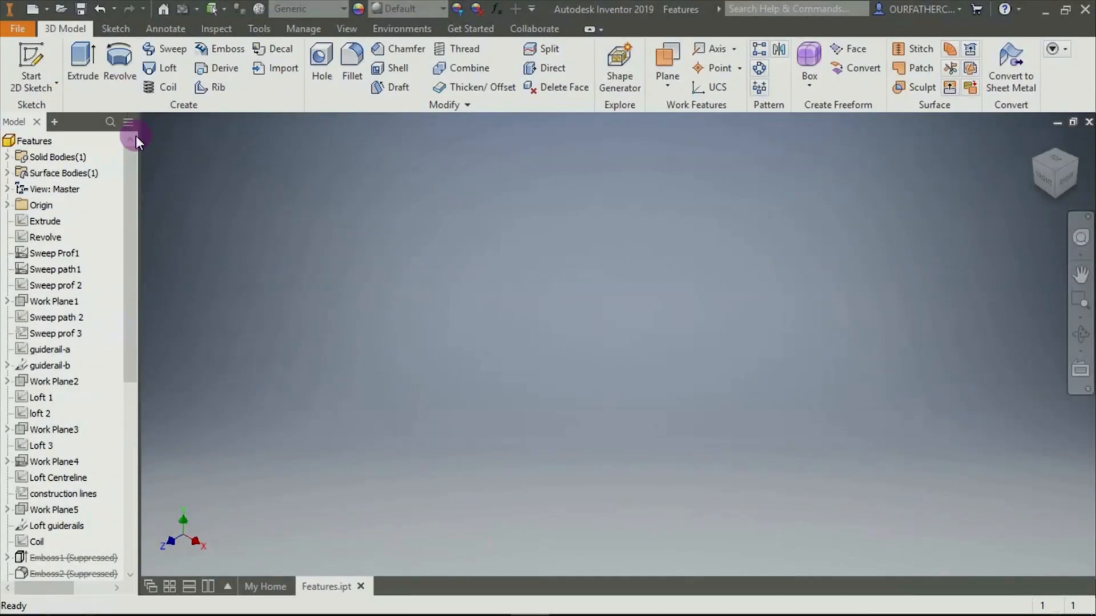
Make the sketch named Extrude visible in the part and bring its slot and rectangle profiles fully into view
right_click(43, 226)
left_click(98, 439)
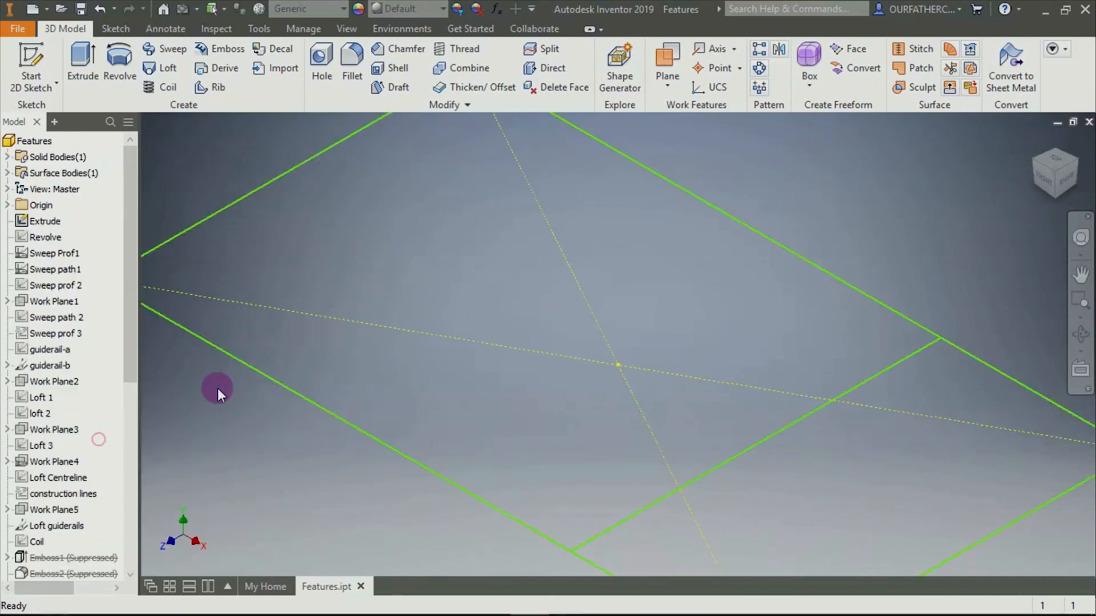
scroll(581, 235, "down", 5)
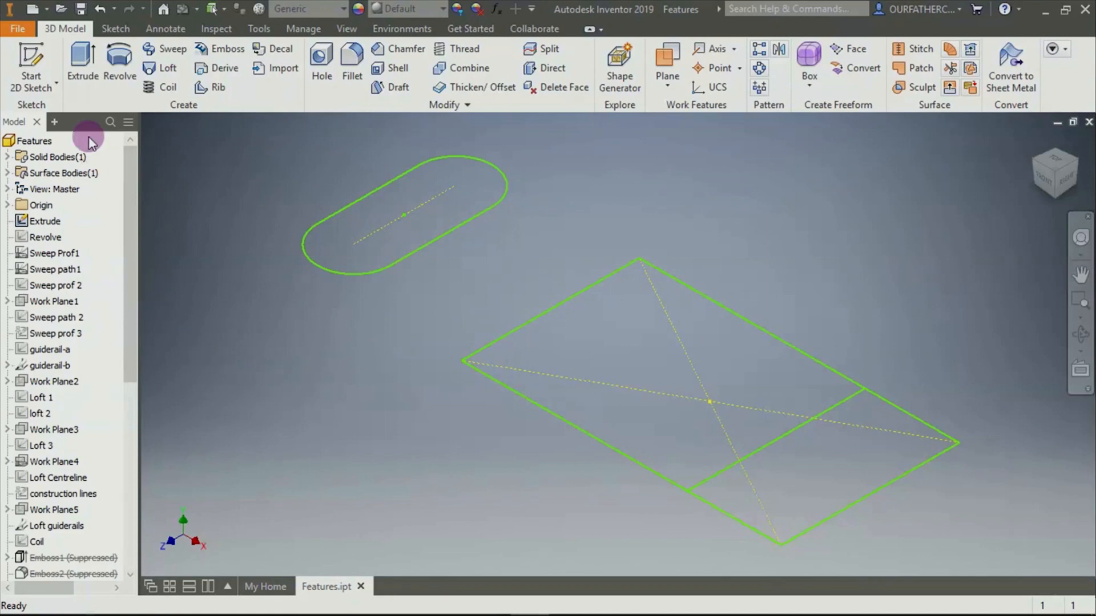
left_click(81, 57)
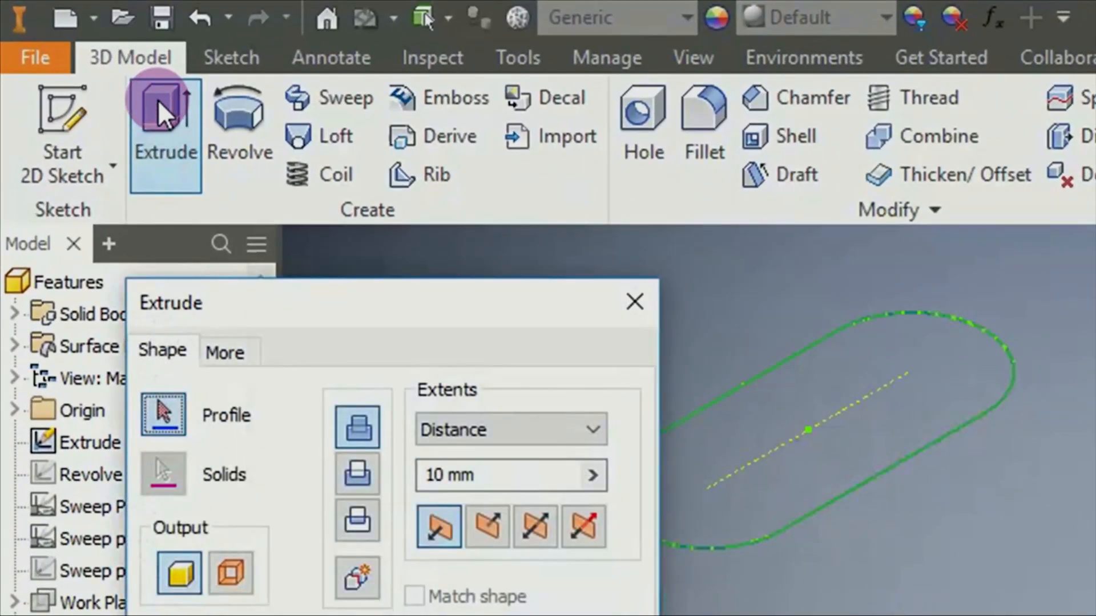
left_click_drag(481, 326, 616, 328)
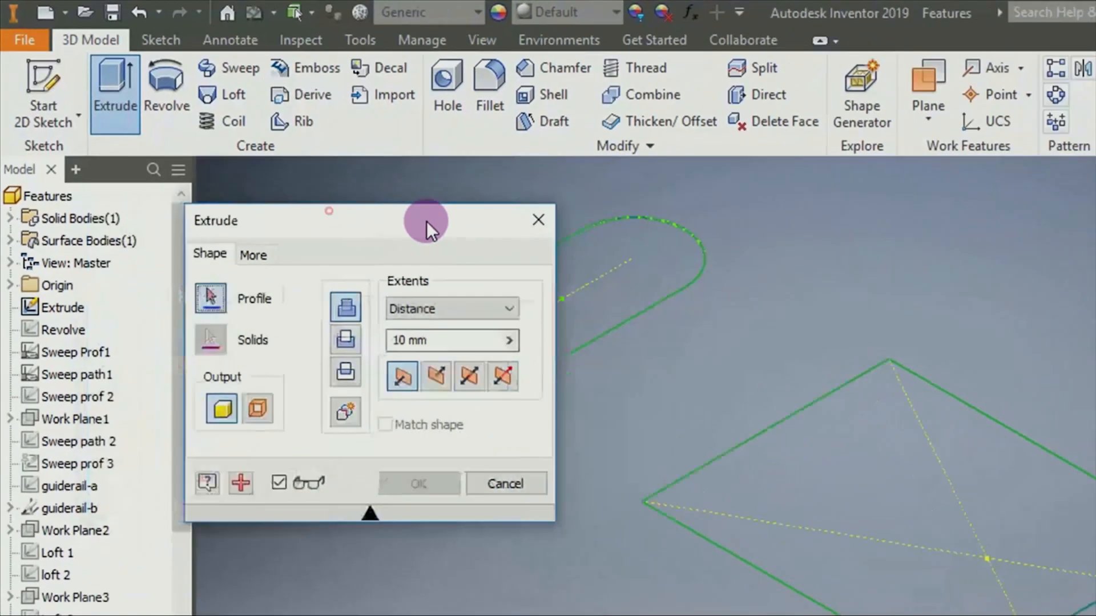
left_click_drag(431, 231, 348, 230)
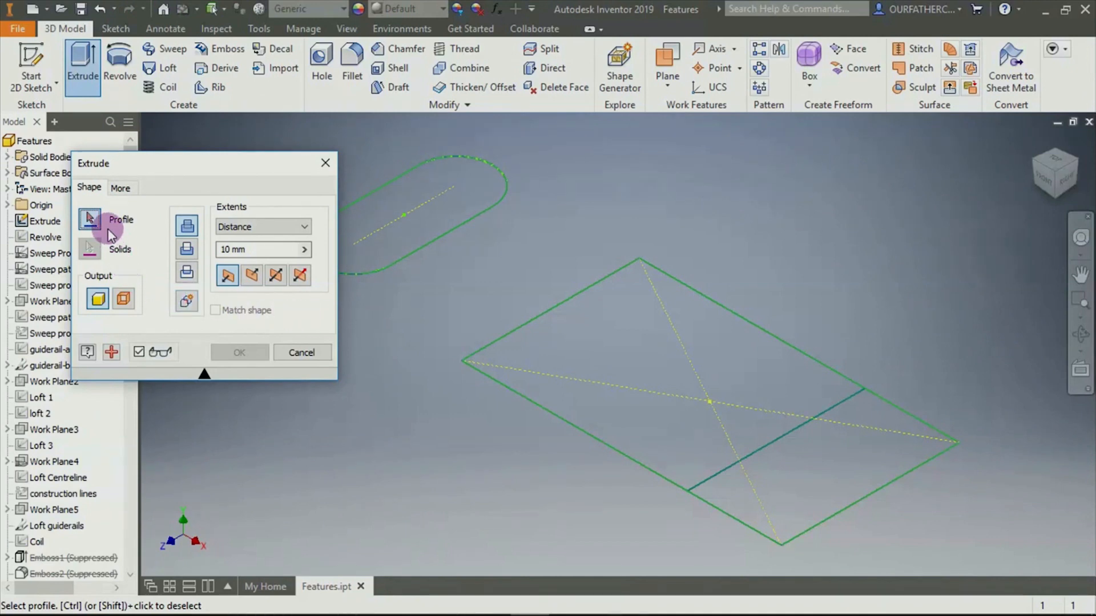
left_click_drag(146, 172, 98, 246)
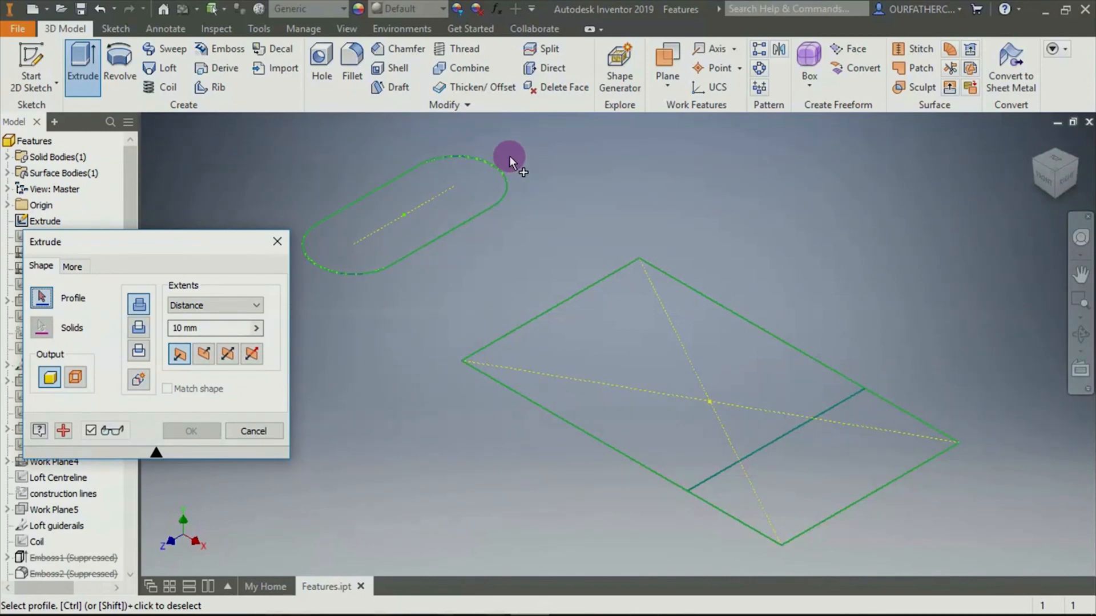
key("Escape")
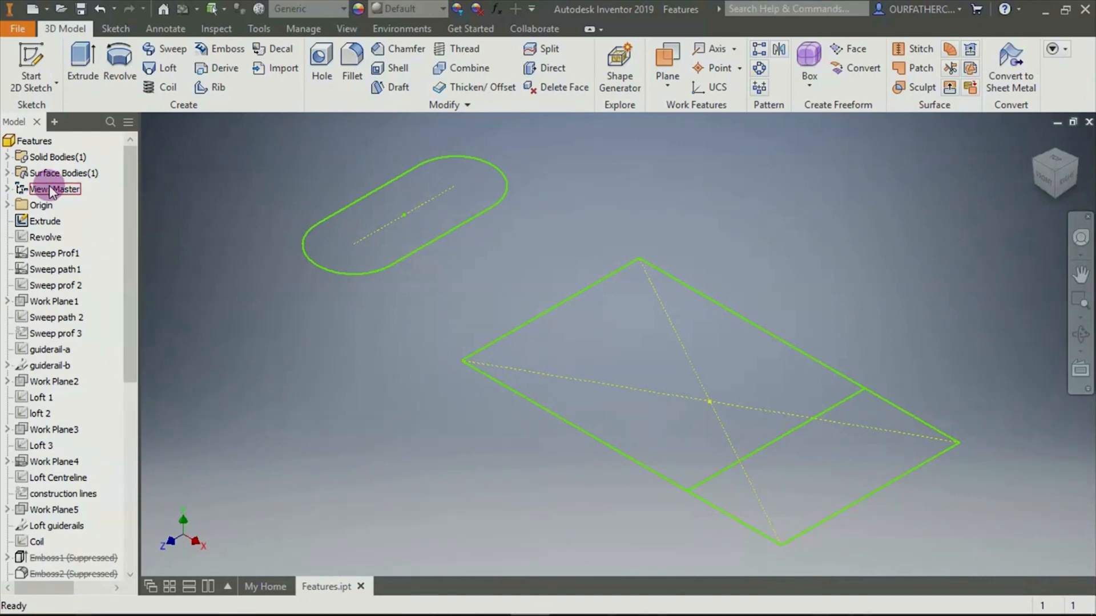
Edit the Extrude sketch and draw a 50 mm vertical line between the slot and the large rectangle
left_click(54, 223)
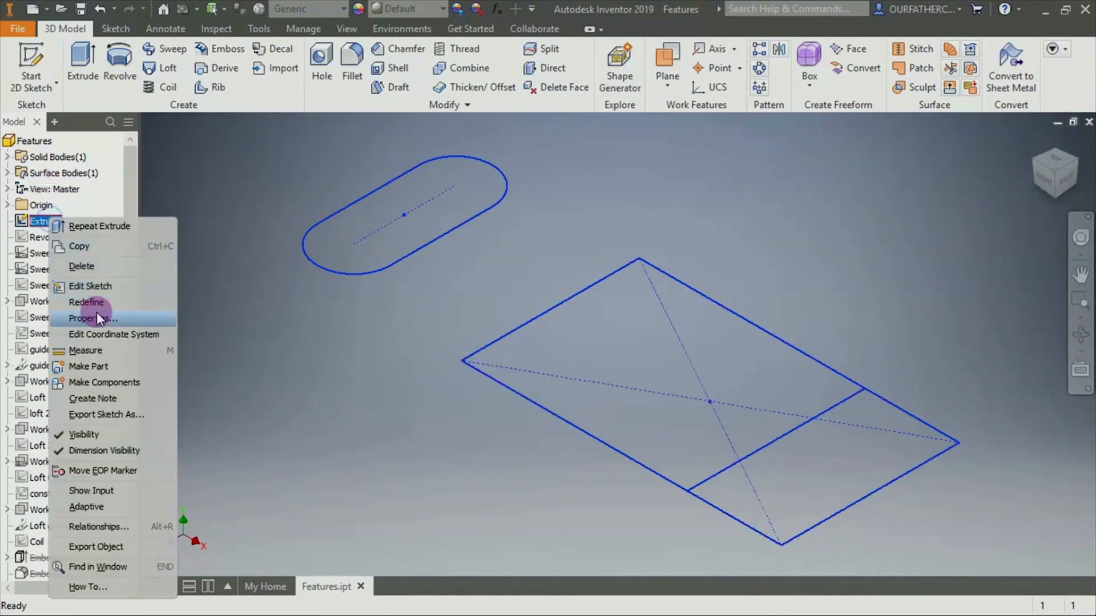
left_click(114, 288)
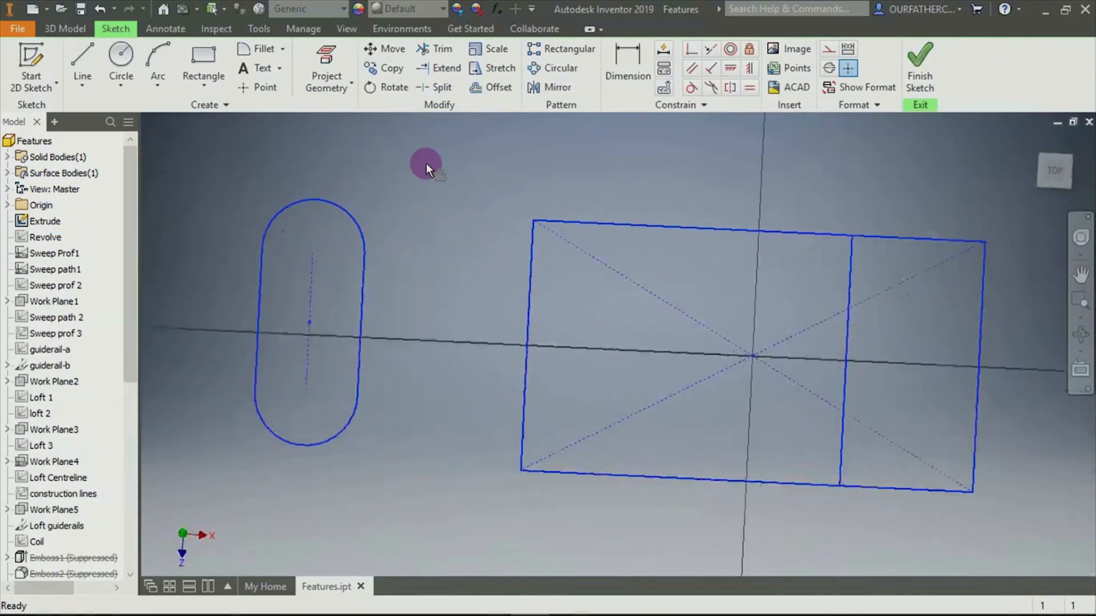
left_click(85, 63)
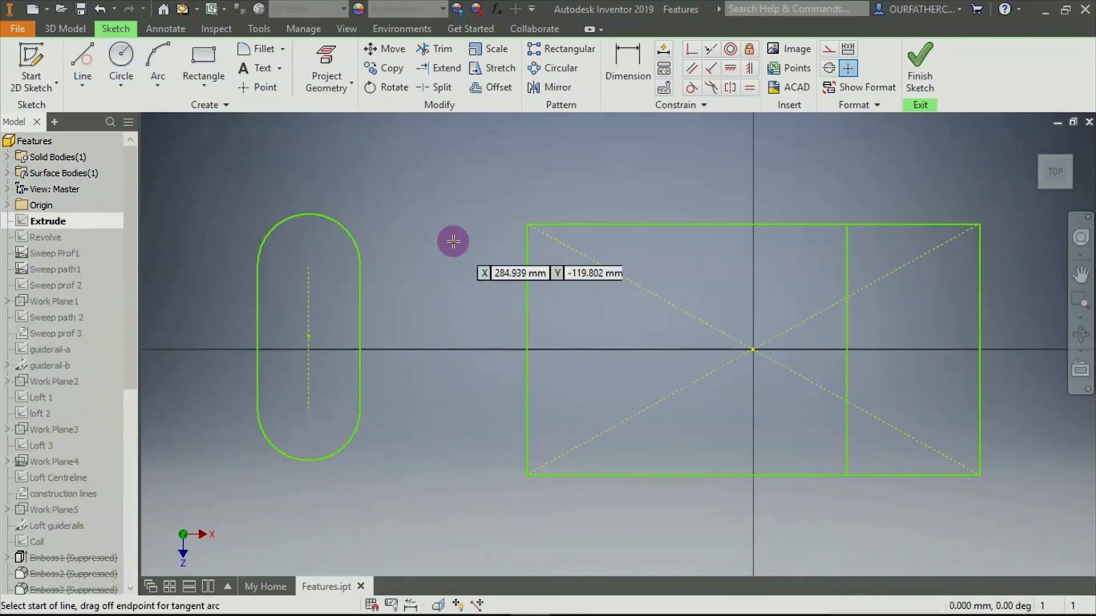
left_click(428, 284)
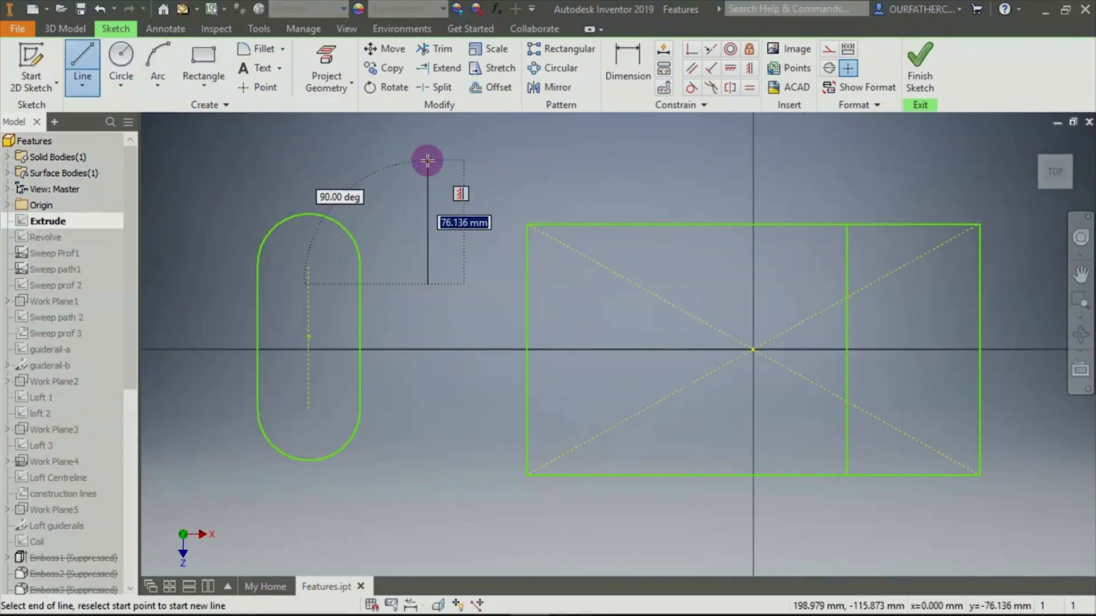
type("5")
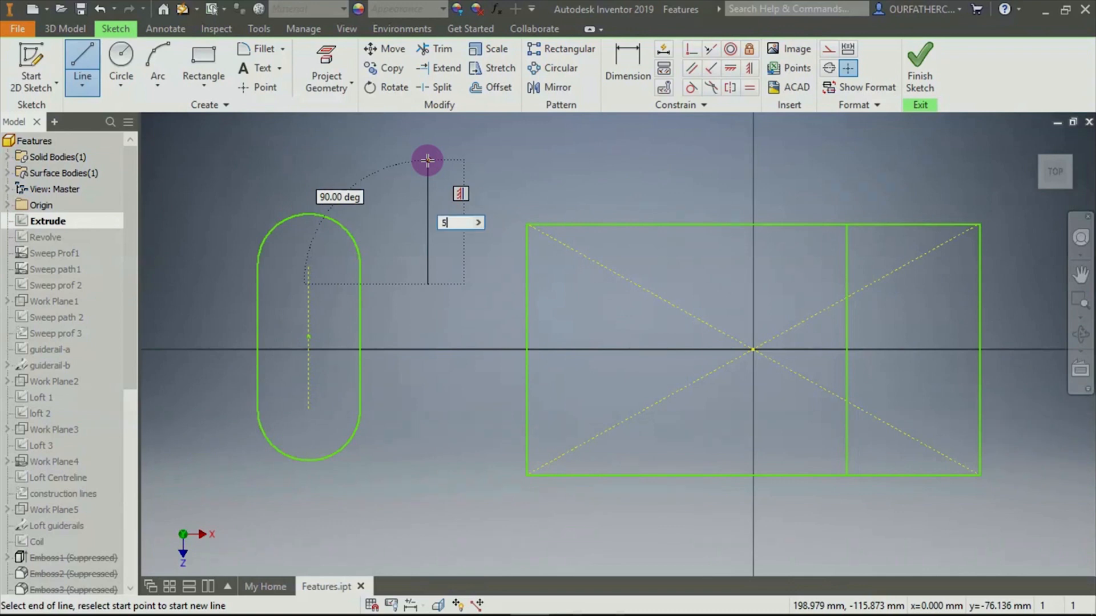
type("0")
key("Tab")
key("Return")
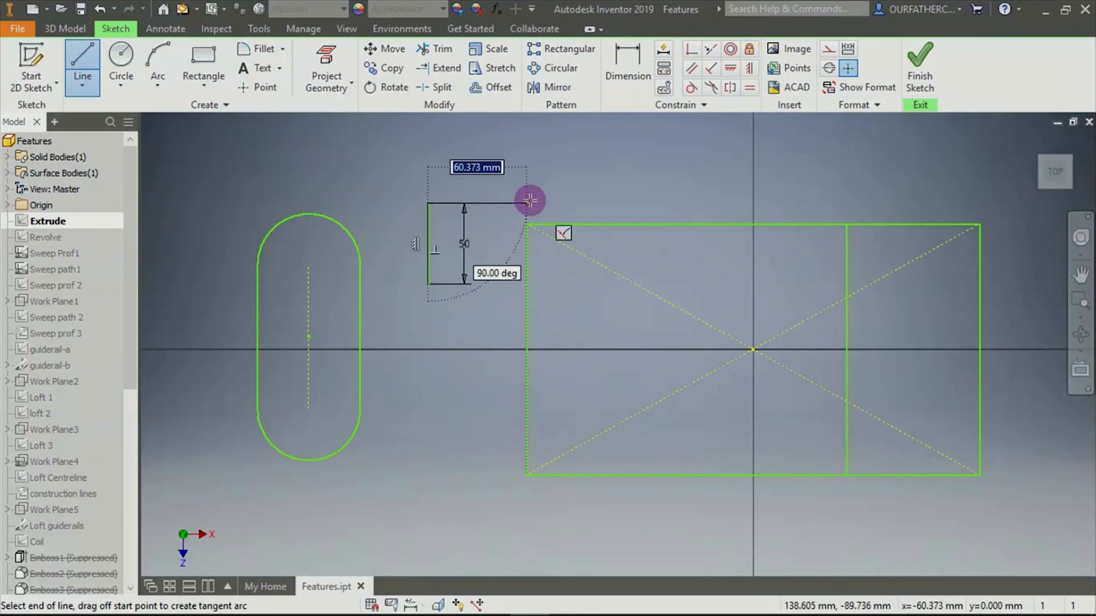
Continue the line chain with a 20 mm horizontal segment and a 50 mm vertical segment back down
type("20")
key("Tab")
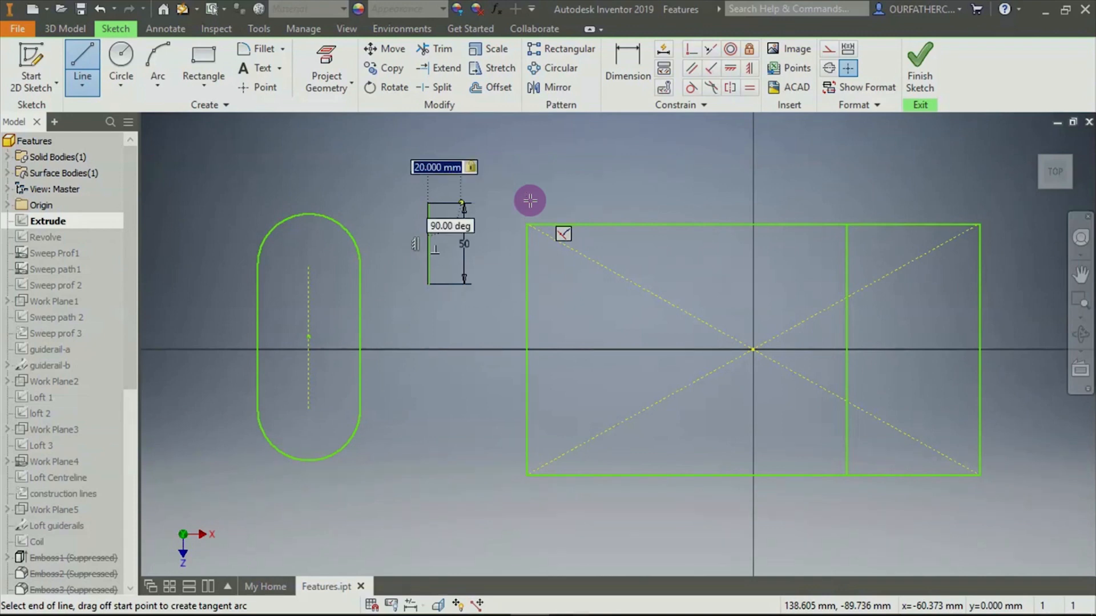
key("Return")
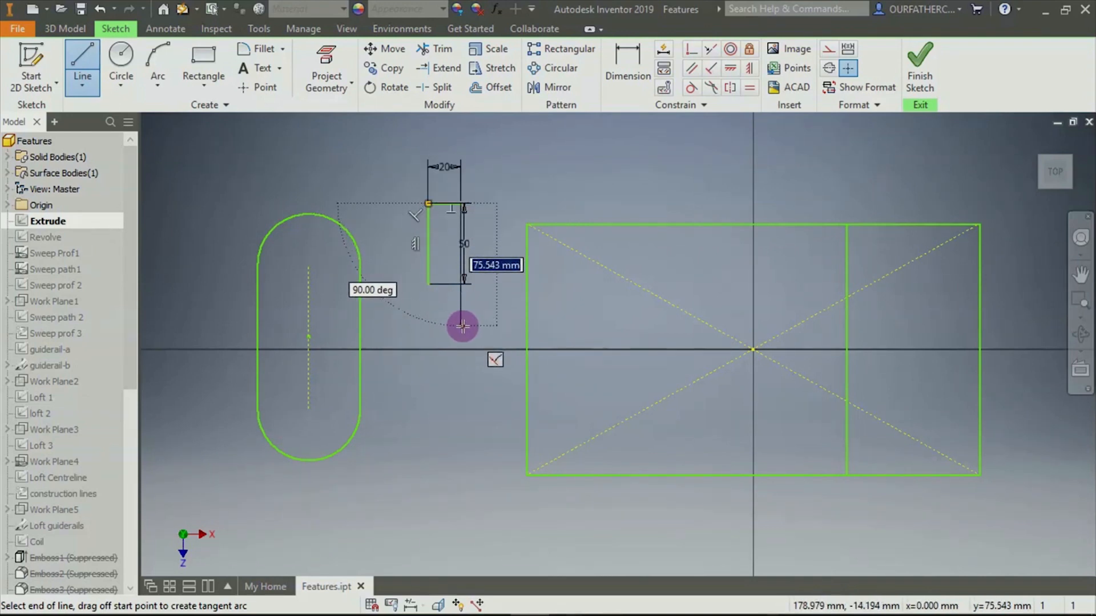
type("50")
key("Return")
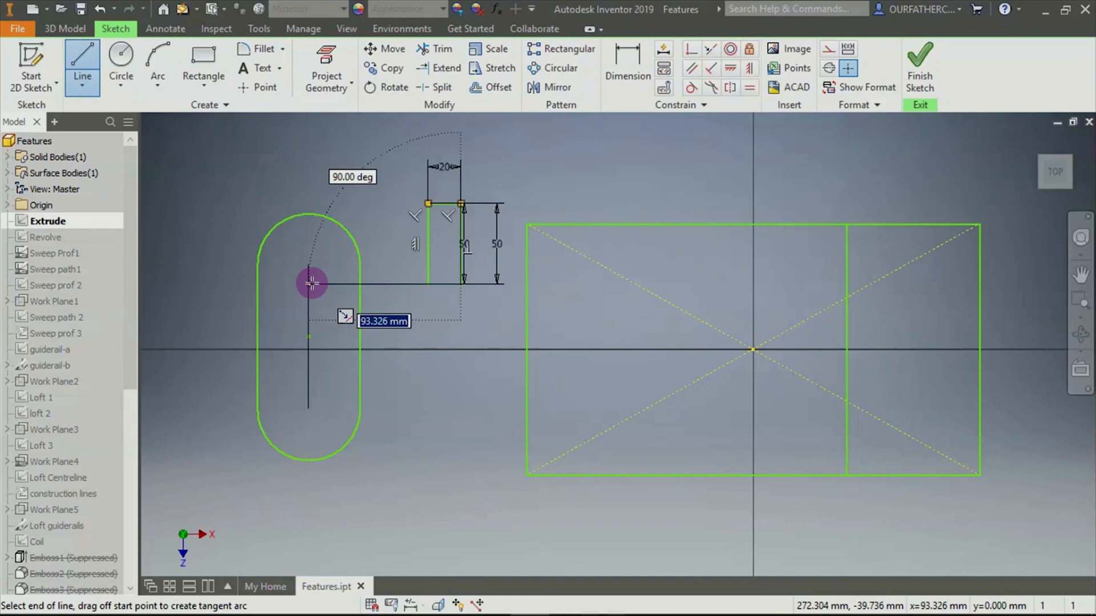
Draw a 19.9 mm bottom segment that leaves the small rectangle slightly open, and finish the sketch
type("1")
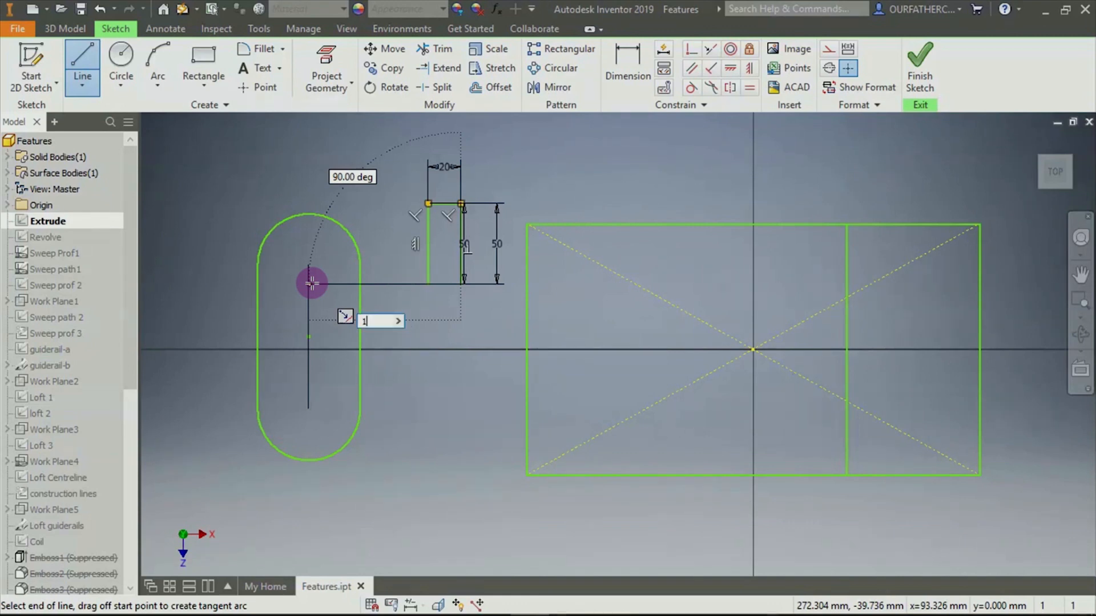
type("9.9")
key("Return")
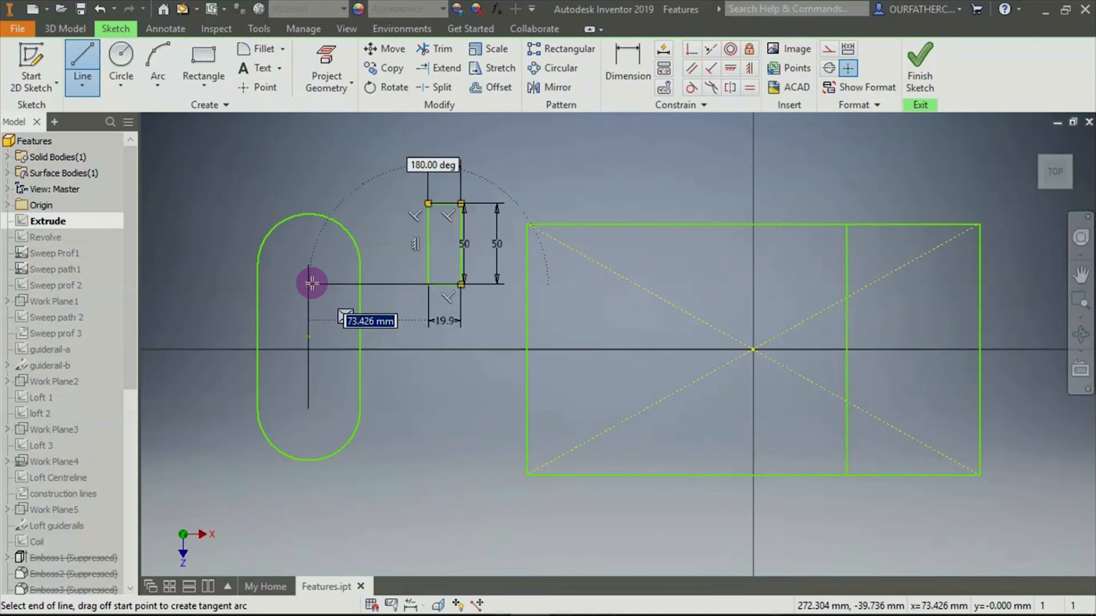
key("Escape")
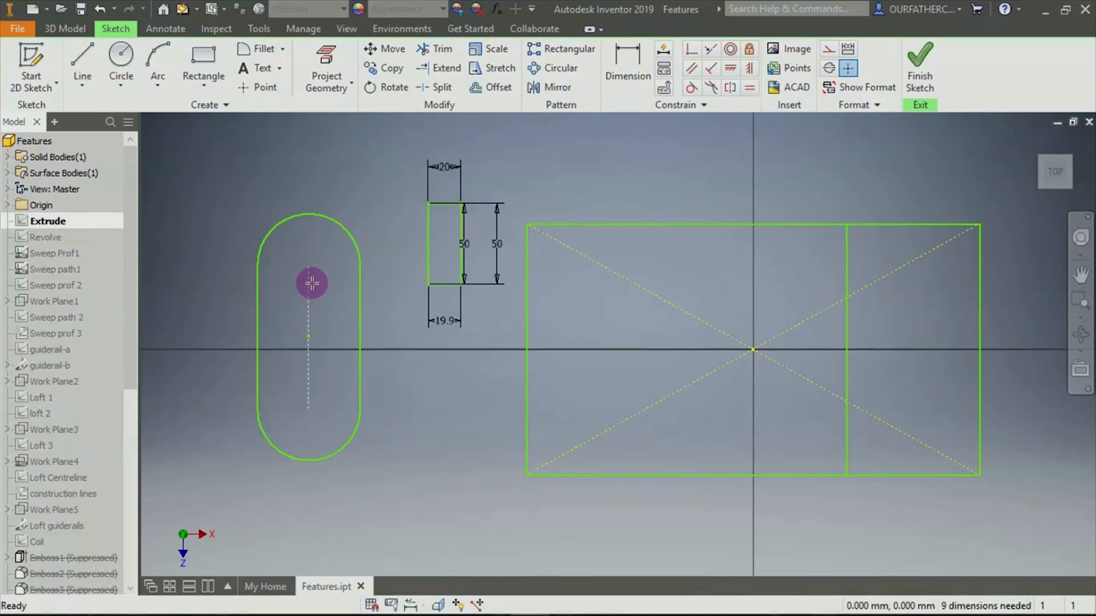
left_click(914, 80)
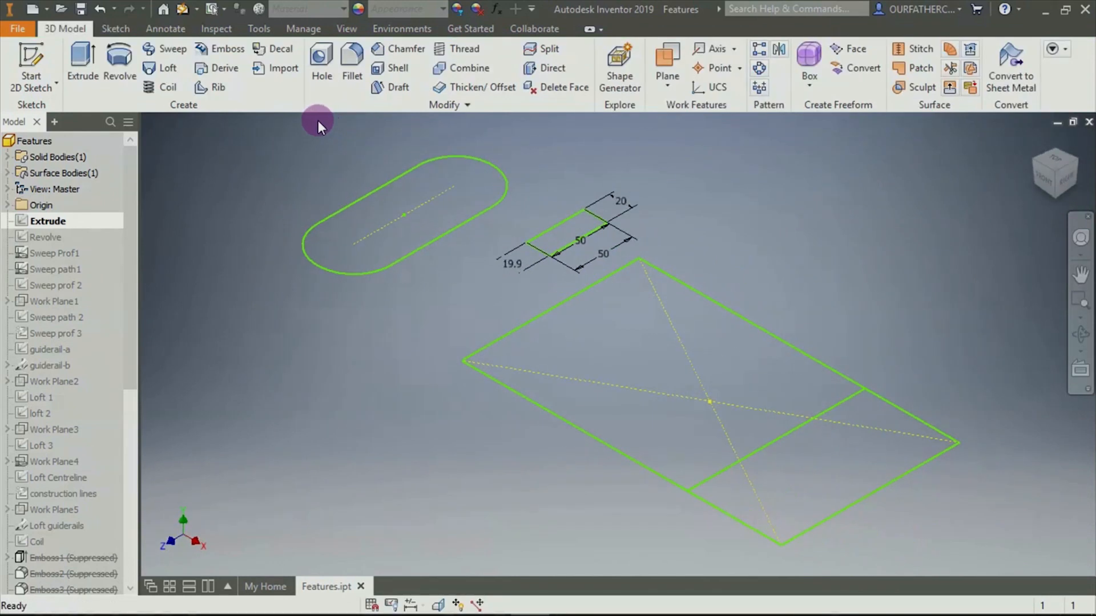
Start an extrusion and examine the small rectangle's corners for the gap that prevents a closed profile
left_click(83, 57)
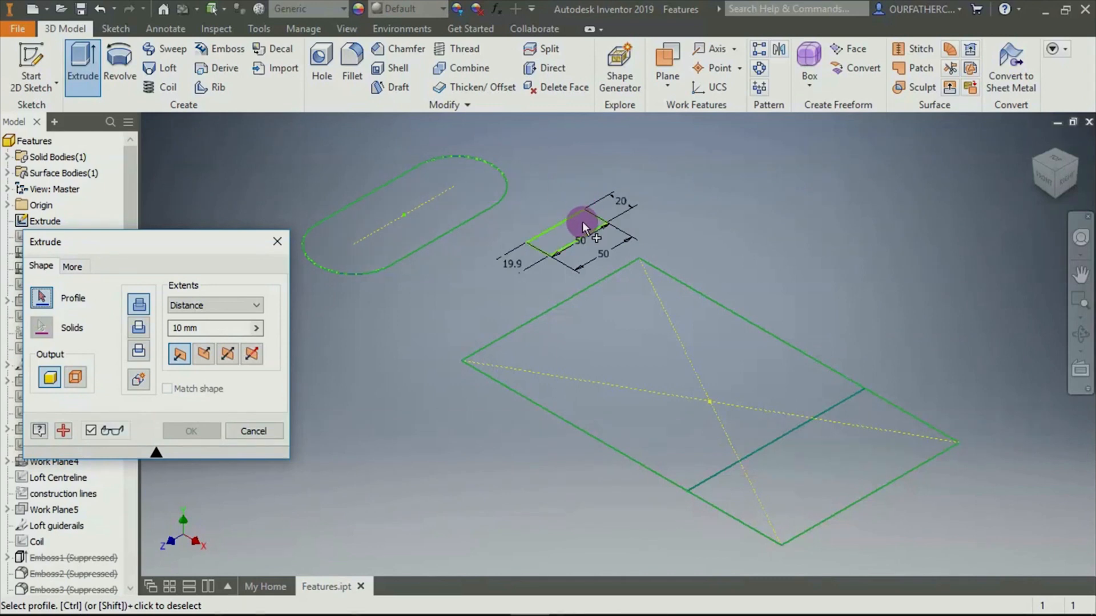
scroll(531, 240, "up", 5)
scroll(440, 255, "down", 3)
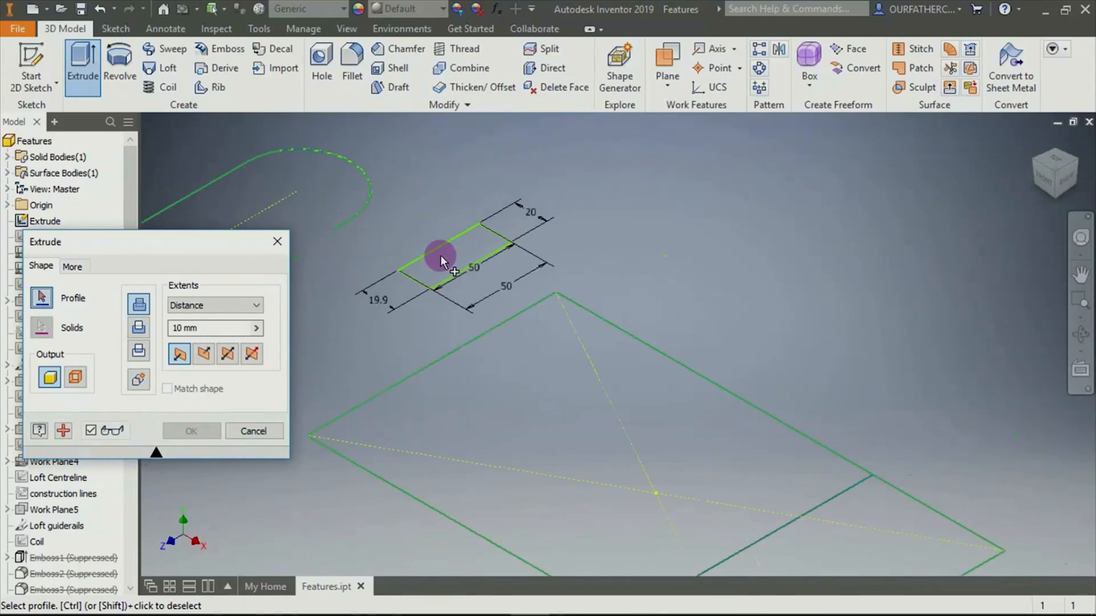
scroll(400, 260, "up", 4)
scroll(579, 289, "up", 5)
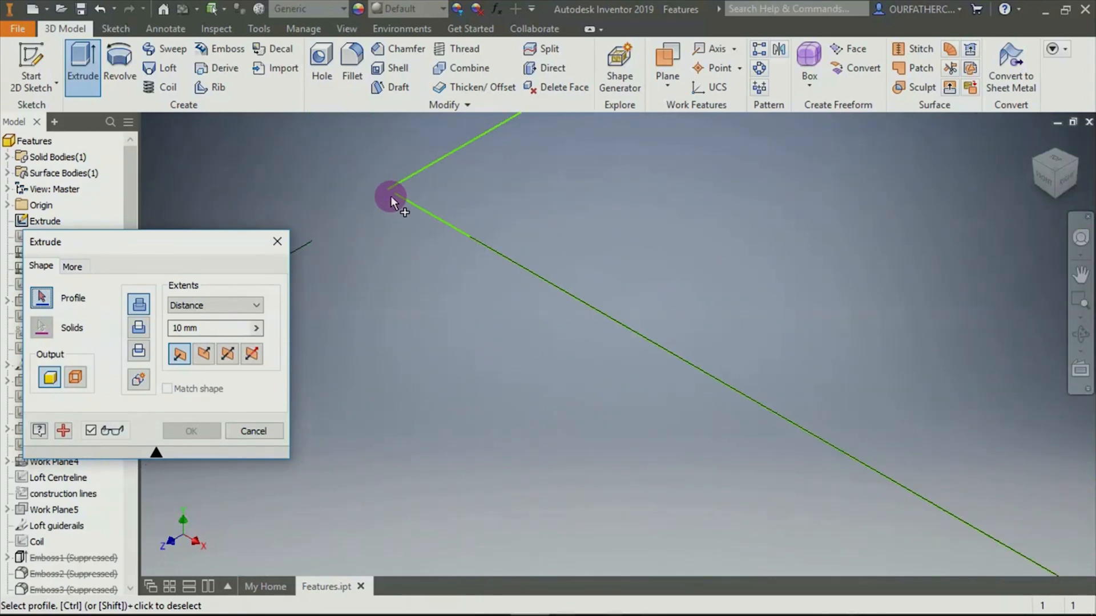
scroll(391, 197, "up", 2)
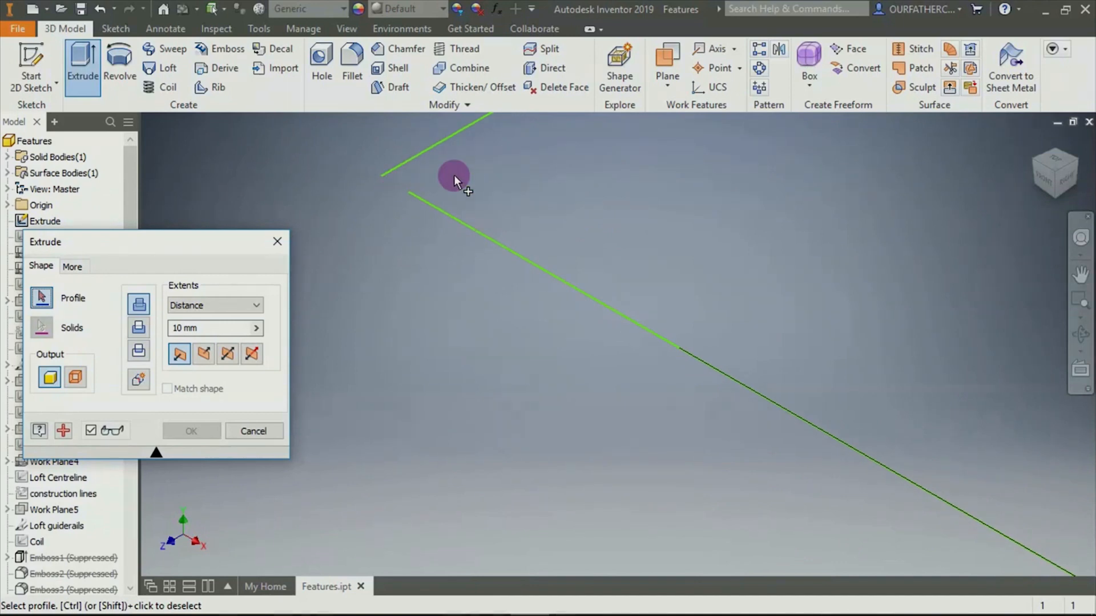
scroll(602, 218, "down", 4)
scroll(626, 215, "up", 4)
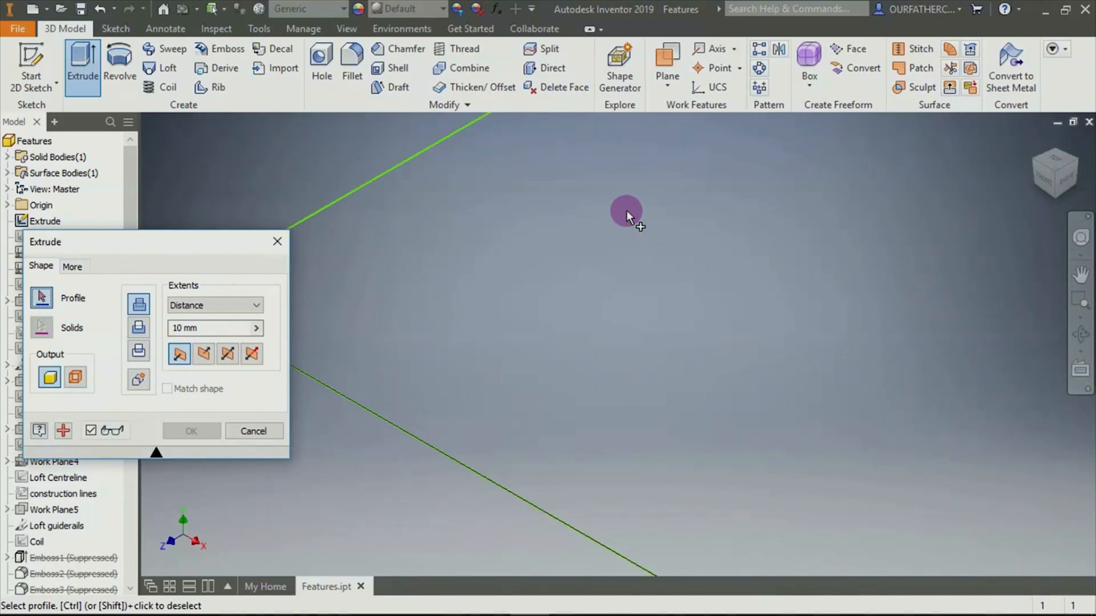
scroll(474, 227, "down", 3)
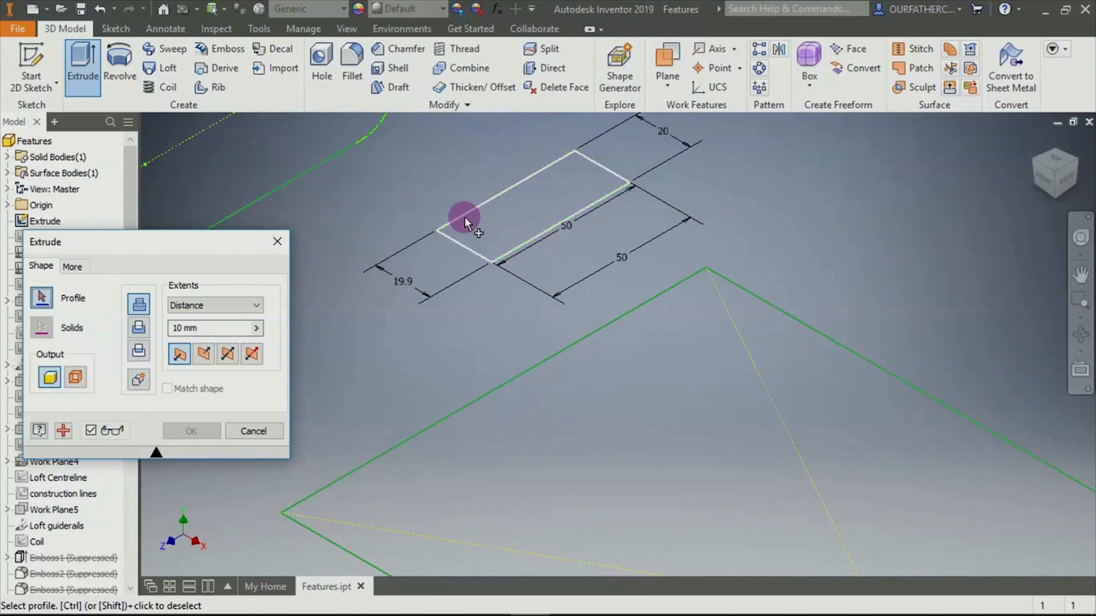
scroll(464, 218, "down", 2)
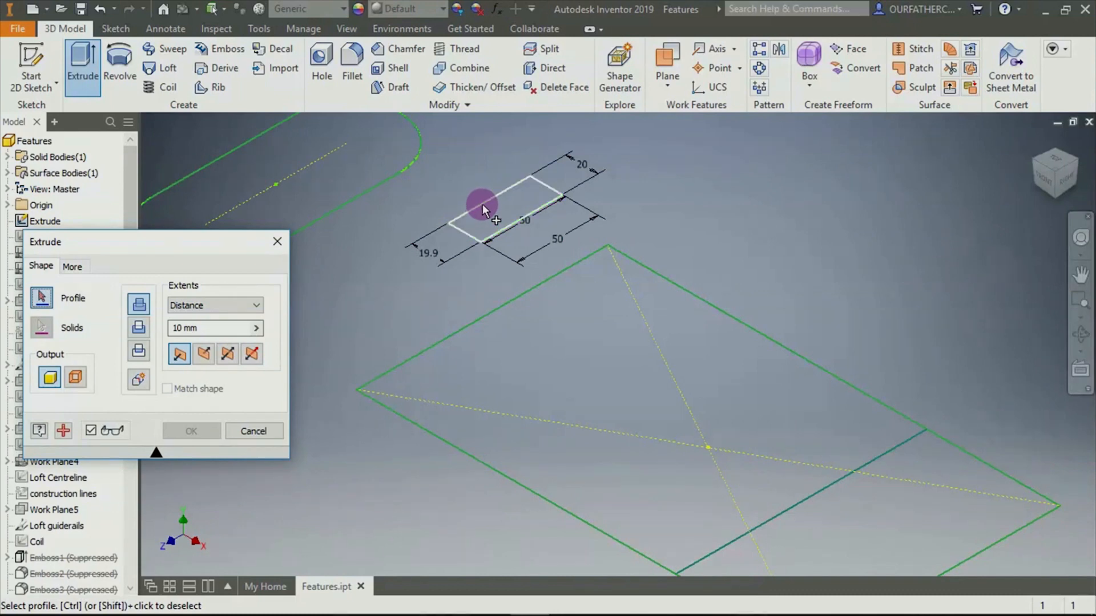
scroll(491, 244, "down", 3)
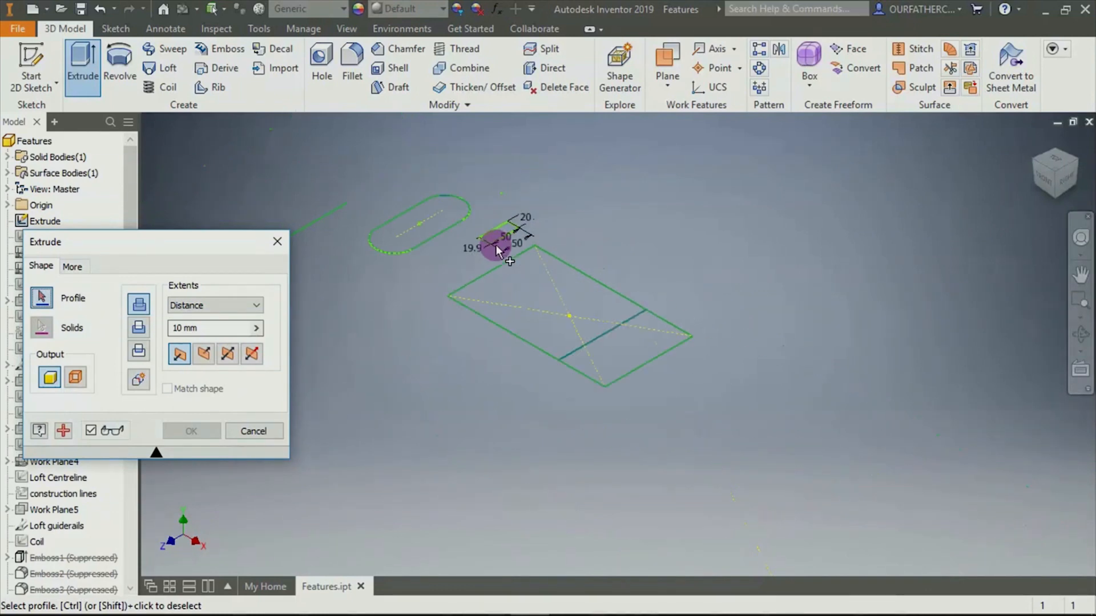
scroll(362, 190, "up", 3)
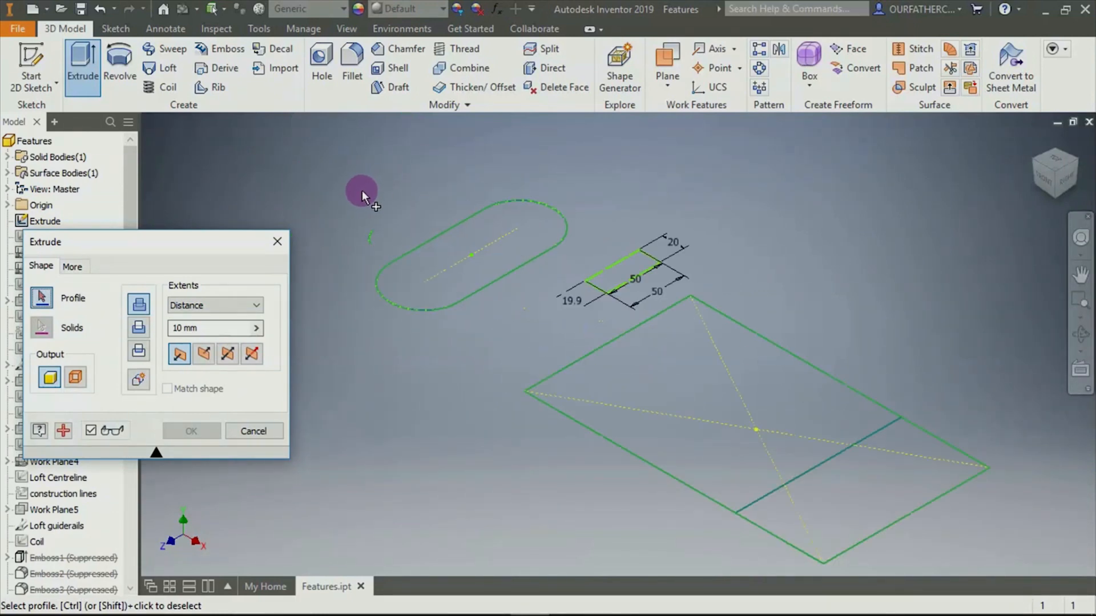
Choose the slot as the extrusion profile with solid output and set the distance to 20 mm
left_click(43, 300)
left_click(477, 230)
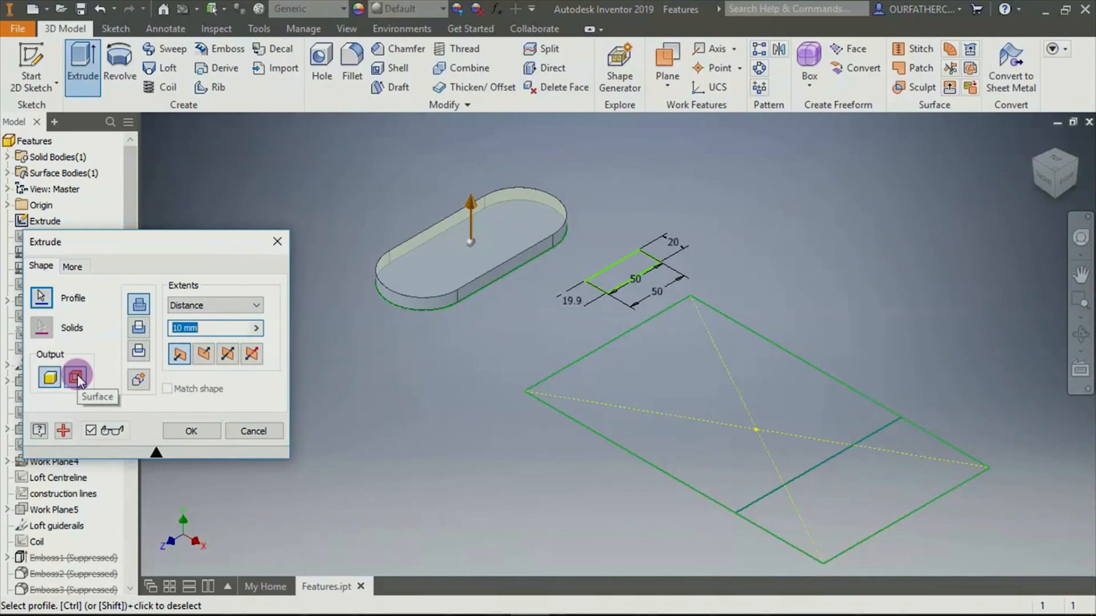
left_click(48, 379)
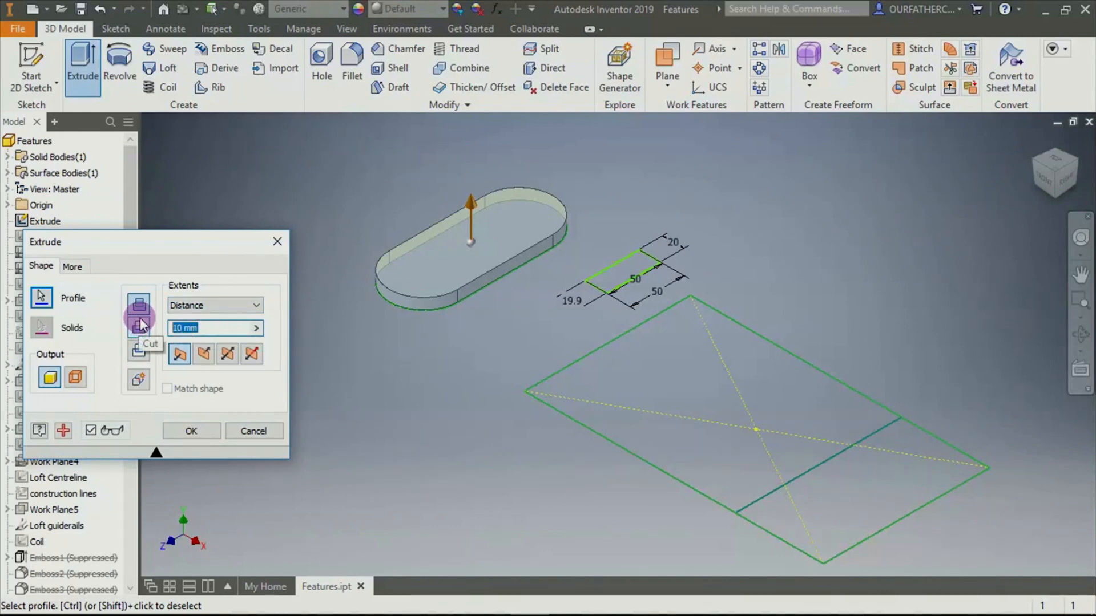
type("20")
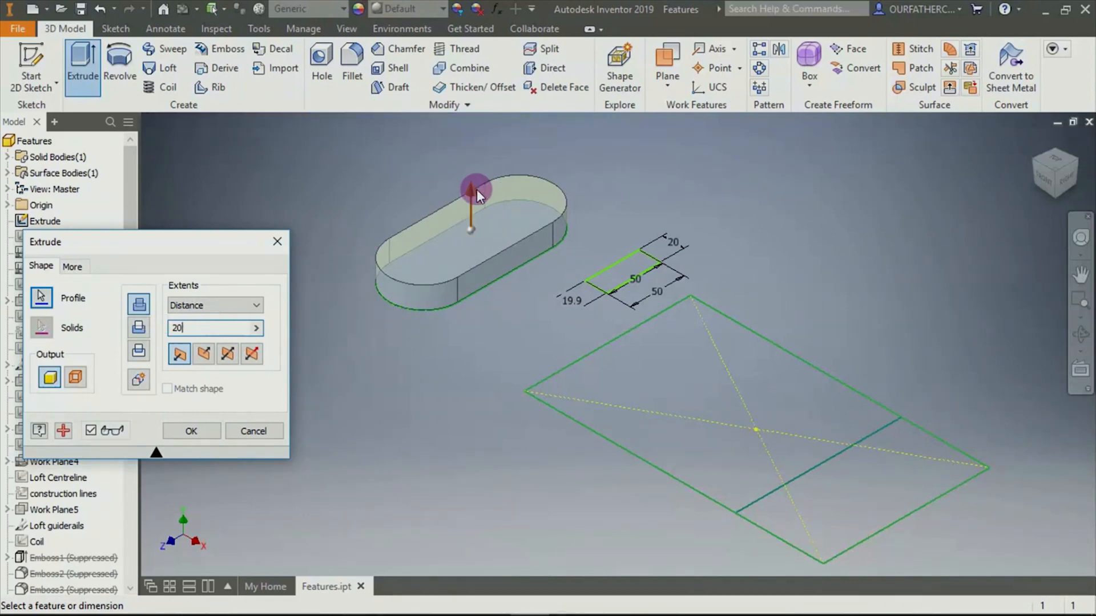
Adjust the slot's extrusion freehand to about 65.5 mm upward, about 58 mm downward, and finally about 78.5 mm upward
left_click_drag(471, 191, 447, 134)
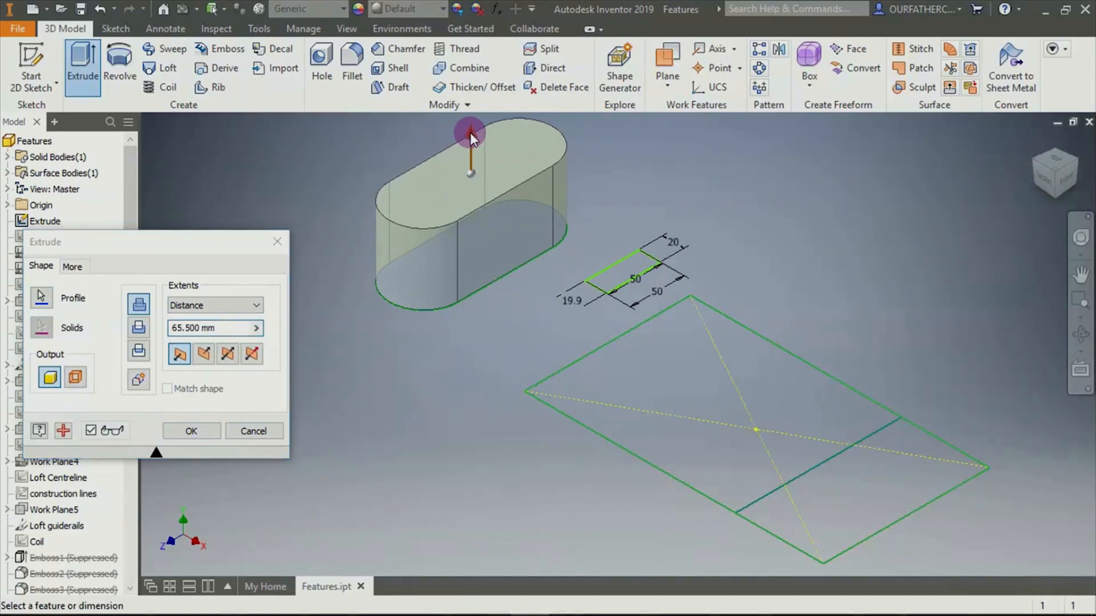
left_click_drag(470, 132, 468, 286)
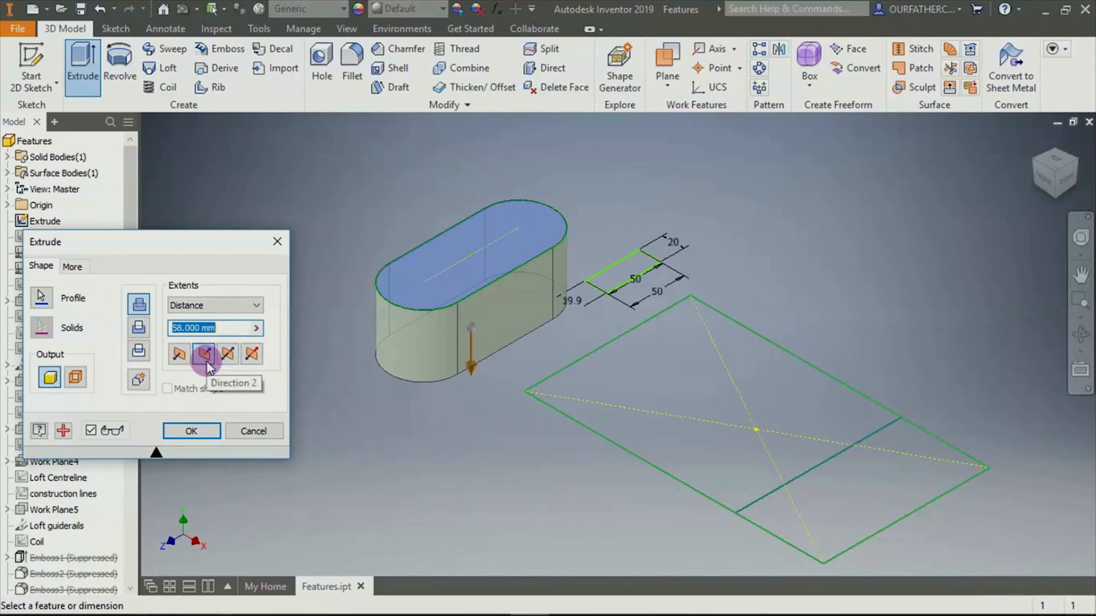
left_click_drag(477, 378, 470, 157)
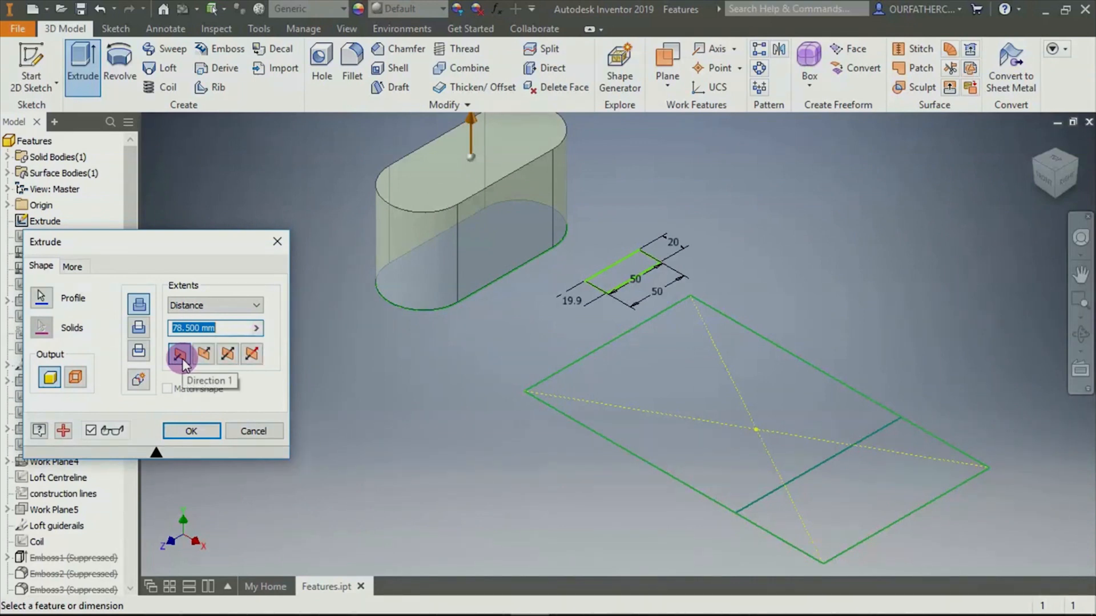
Shorten the slot's extrusion freehand to about 34.75 mm upward, and set its distance to exactly 35 mm
left_click_drag(472, 117, 475, 170)
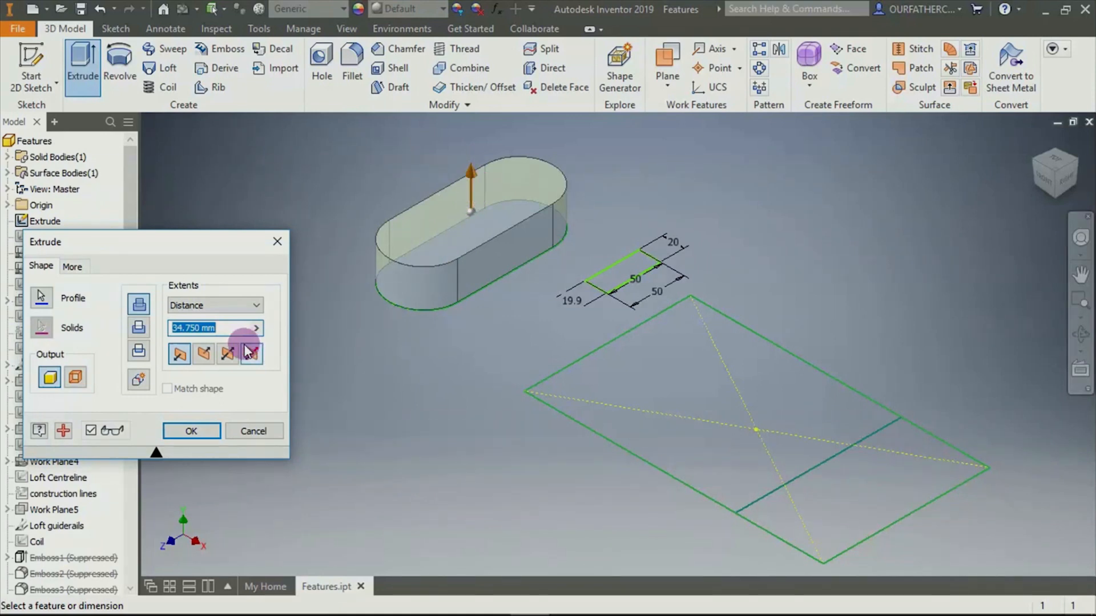
left_click(220, 327)
left_click_drag(221, 326, 161, 332)
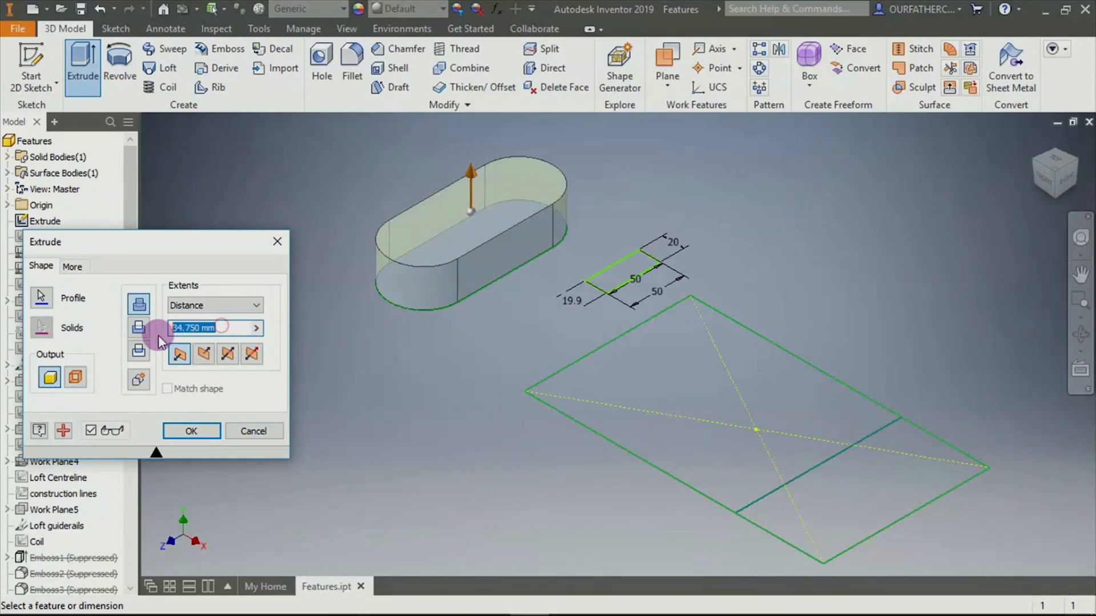
type("35")
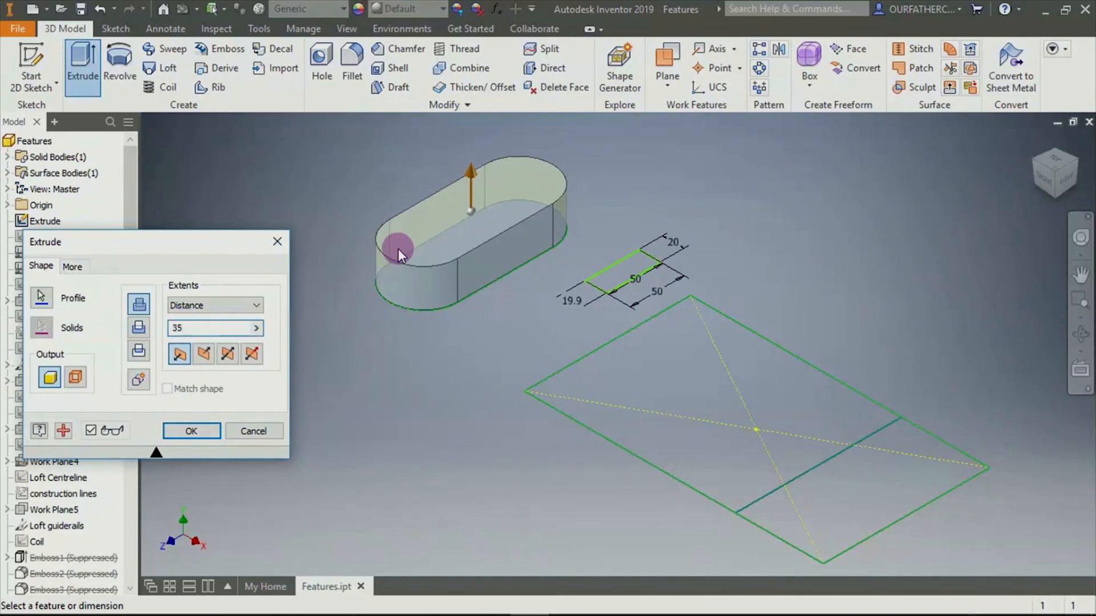
Flip the slot's extrusion to Direction 2, try a distance of -35, and remove the minus sign
left_click(206, 357)
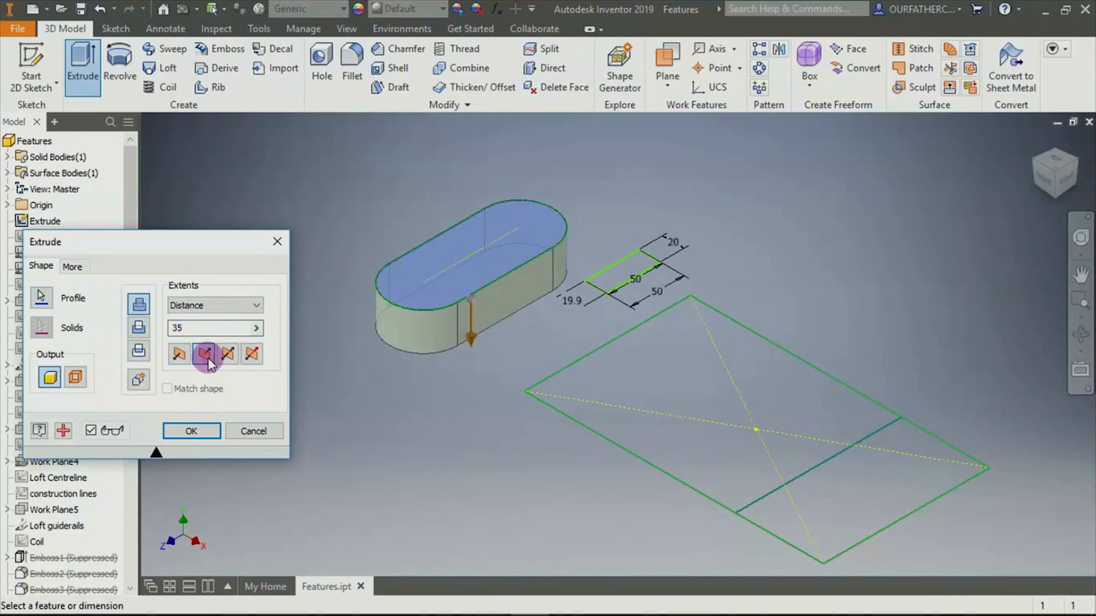
left_click(173, 328)
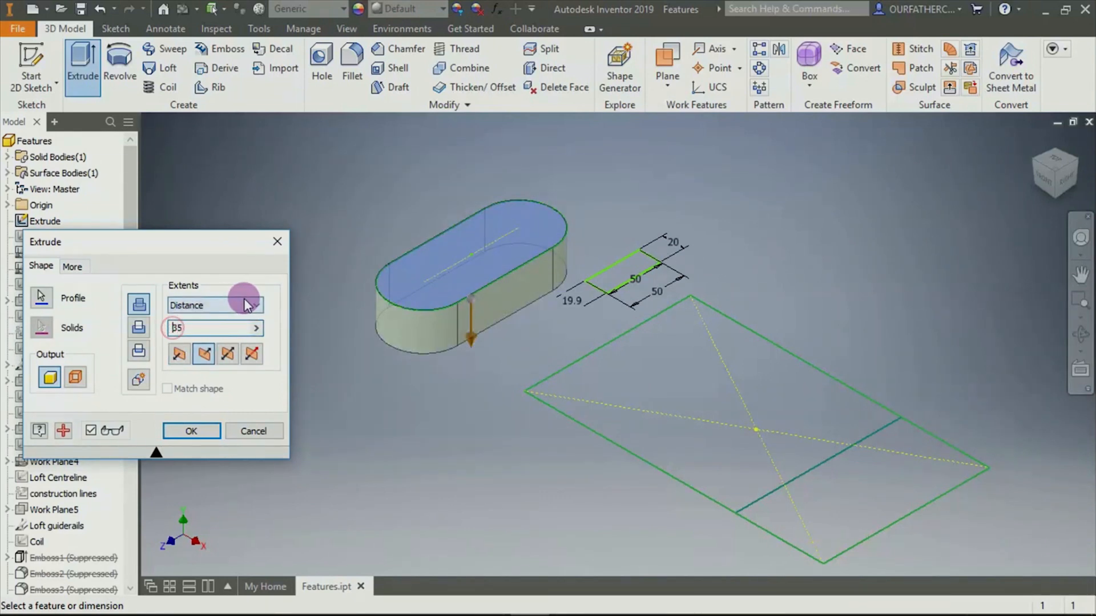
type("-")
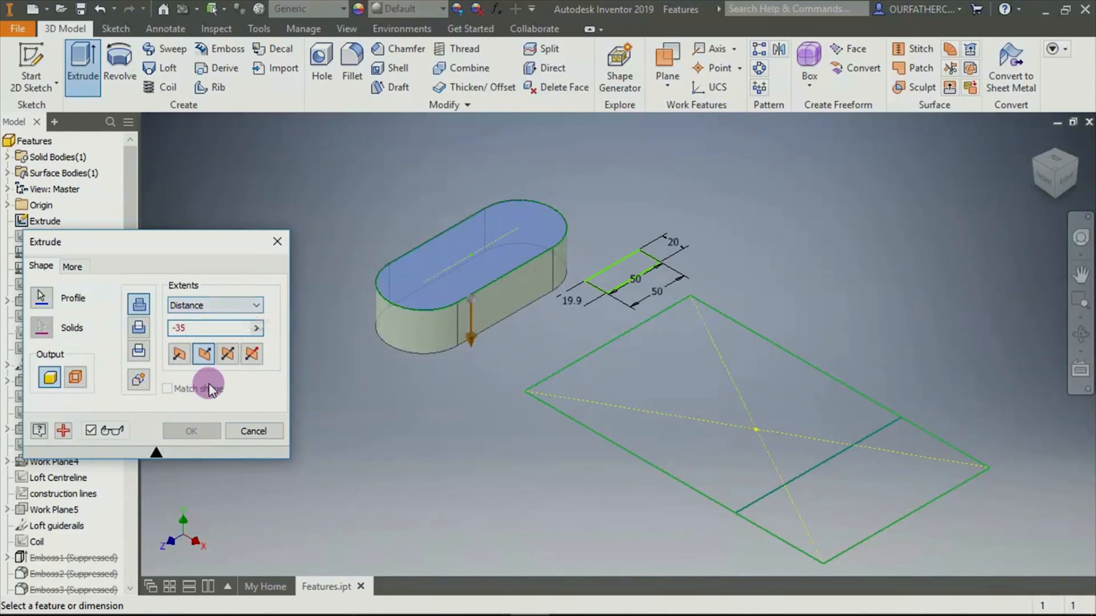
key("BackSpace")
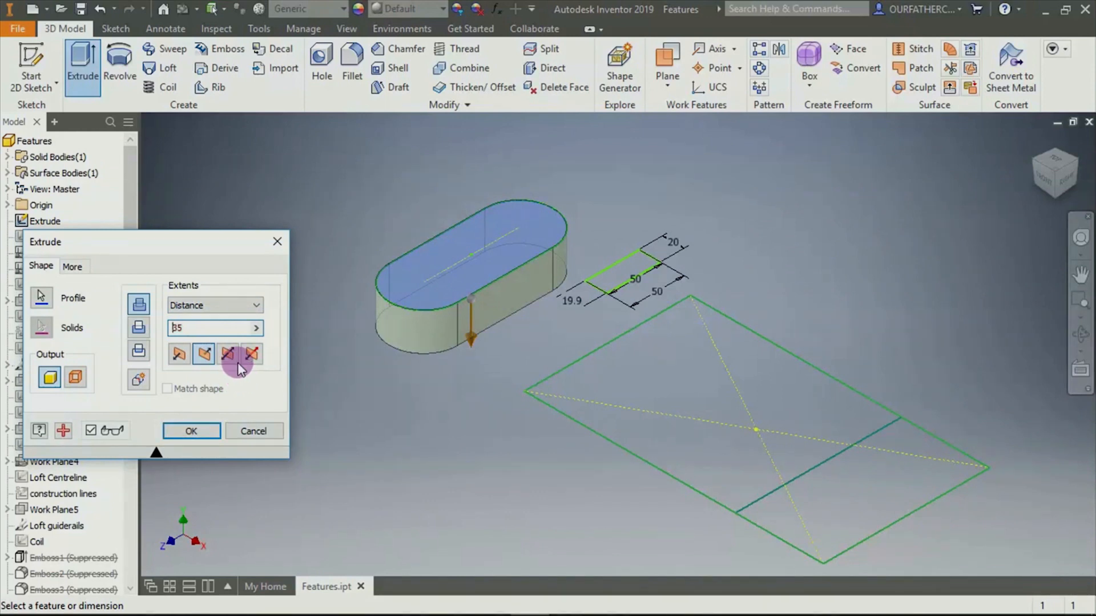
Compare the slot's extrusion in Direction 1, Direction 2, and symmetrically about the sketch plane
left_click(180, 355)
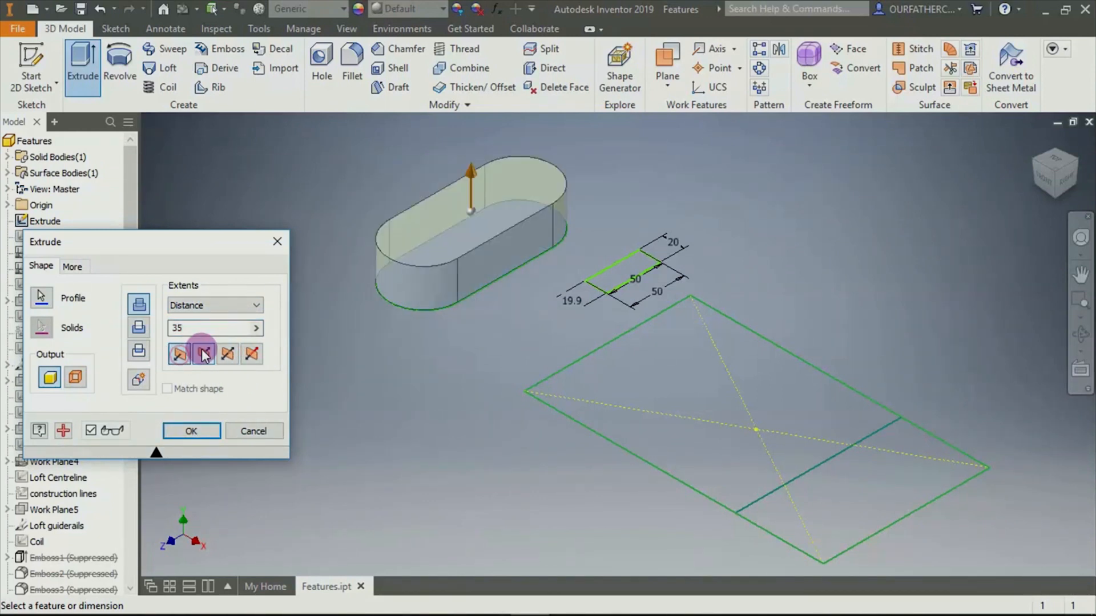
left_click(204, 355)
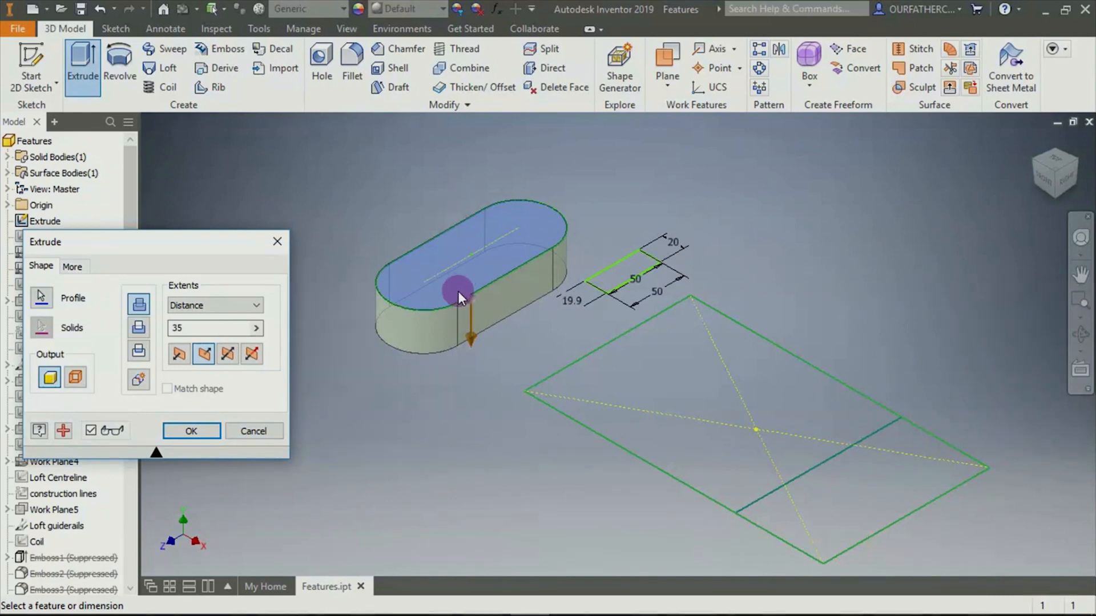
left_click(229, 355)
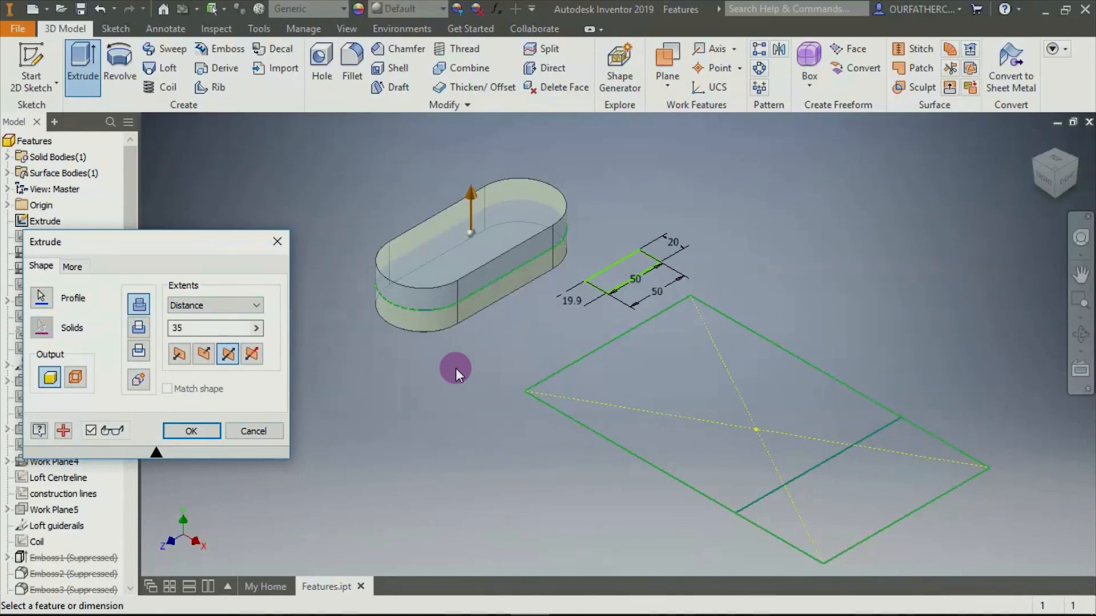
Make the slot's extrusion asymmetric and set its second, downward distance to 70 mm
left_click(252, 354)
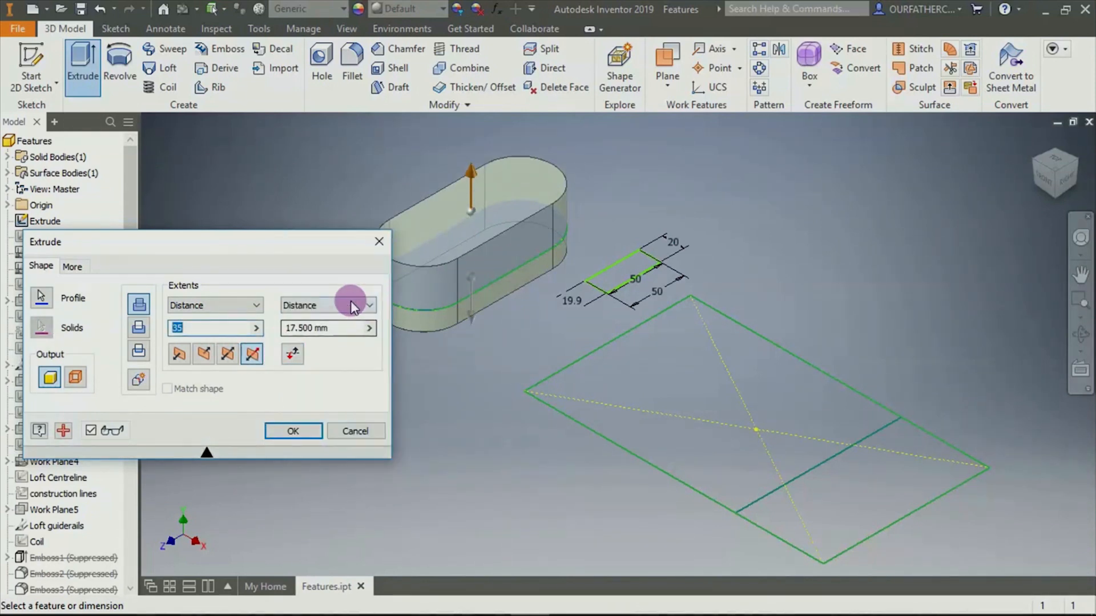
left_click_drag(308, 257, 259, 288)
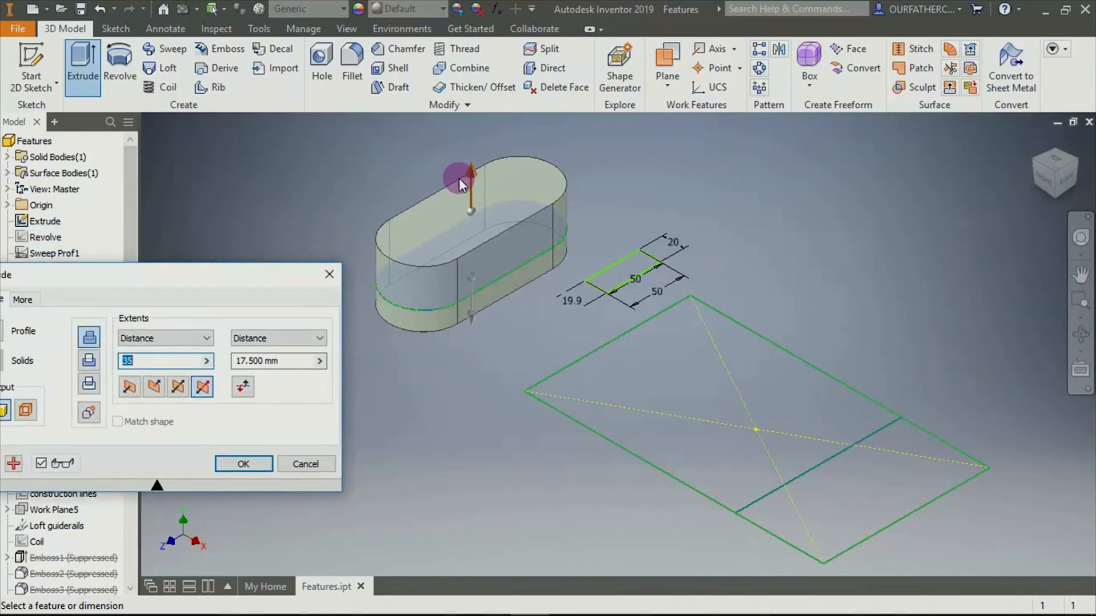
left_click(285, 359)
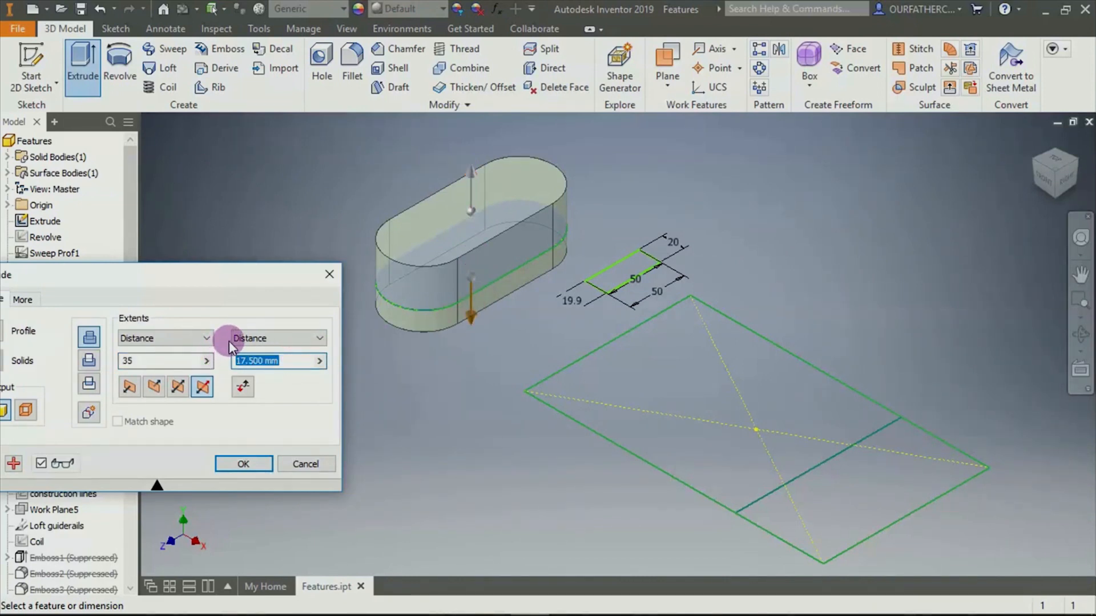
type("70")
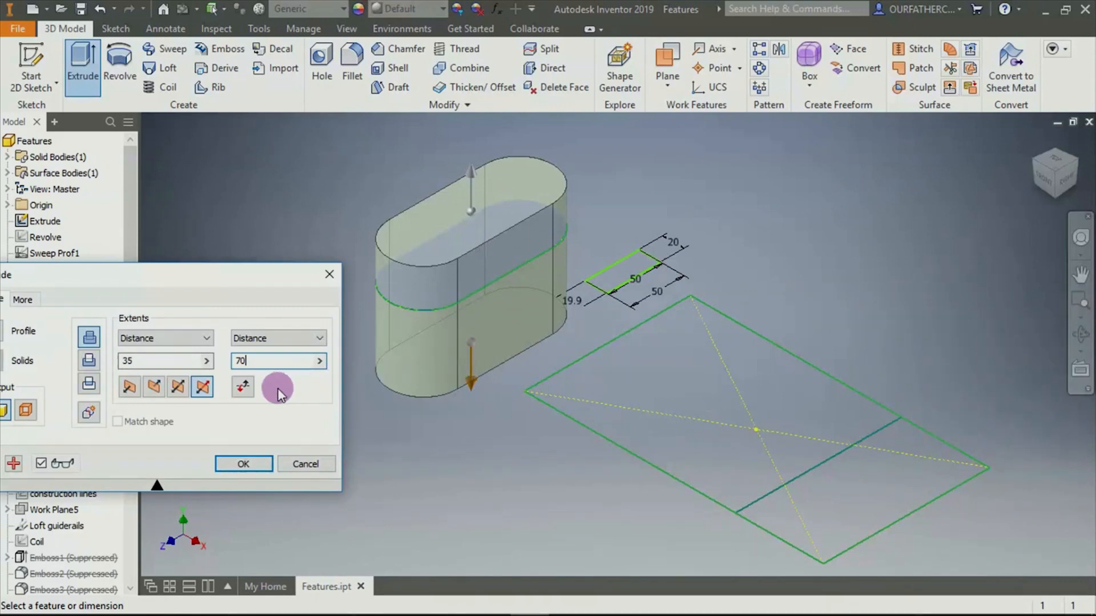
Swap the two asymmetric distances and swap them back, and create the slot's solid
left_click(244, 388)
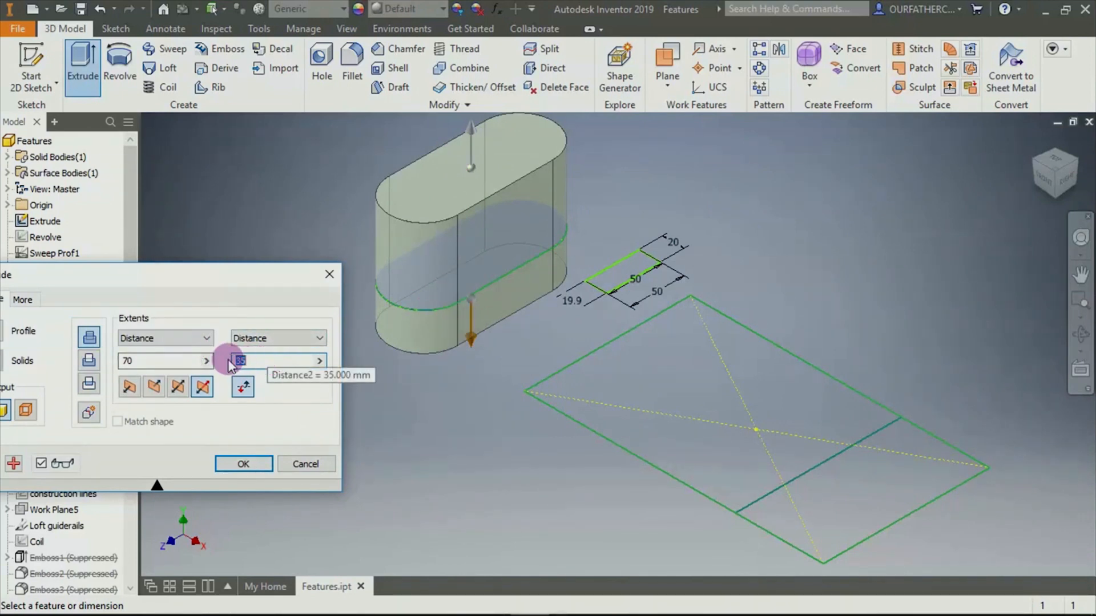
left_click(244, 388)
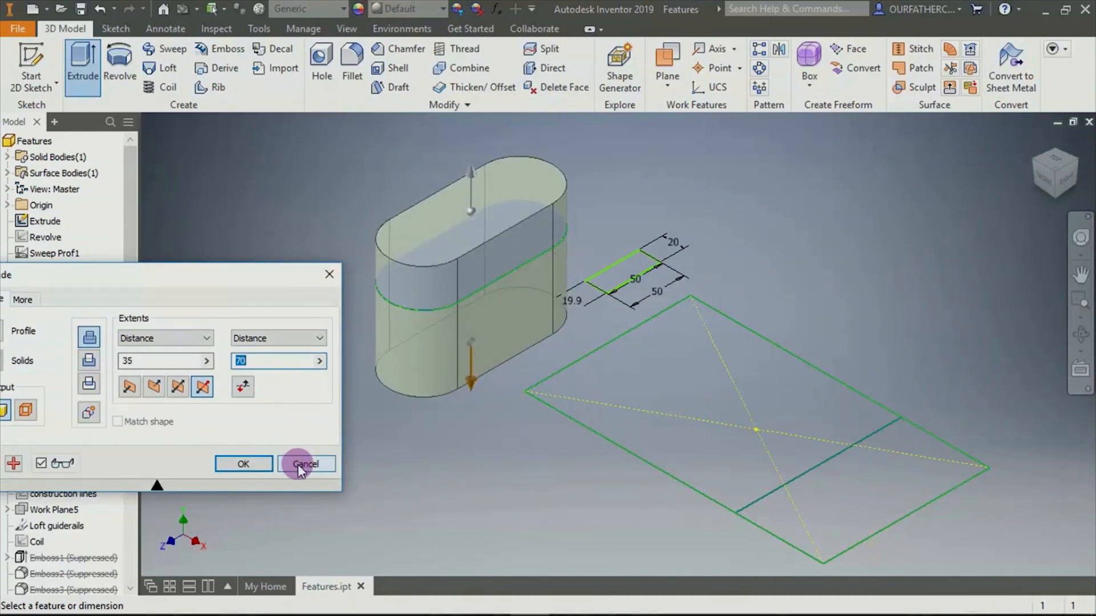
left_click(246, 464)
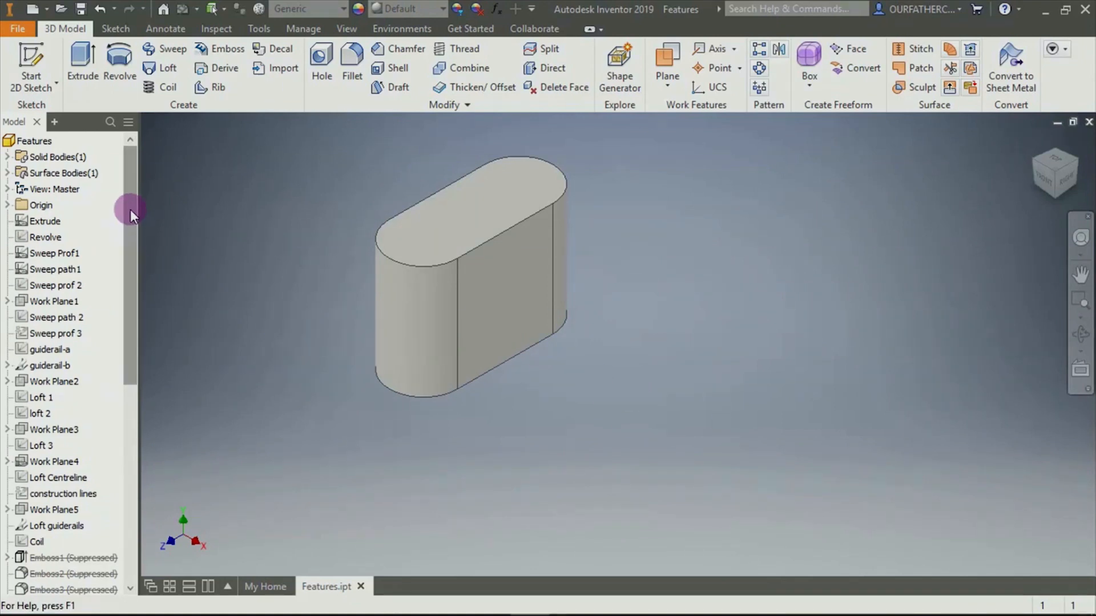
Find the sketch used by the new slot extrusion at the end of the model history and make it visible again
left_click_drag(130, 210, 142, 498)
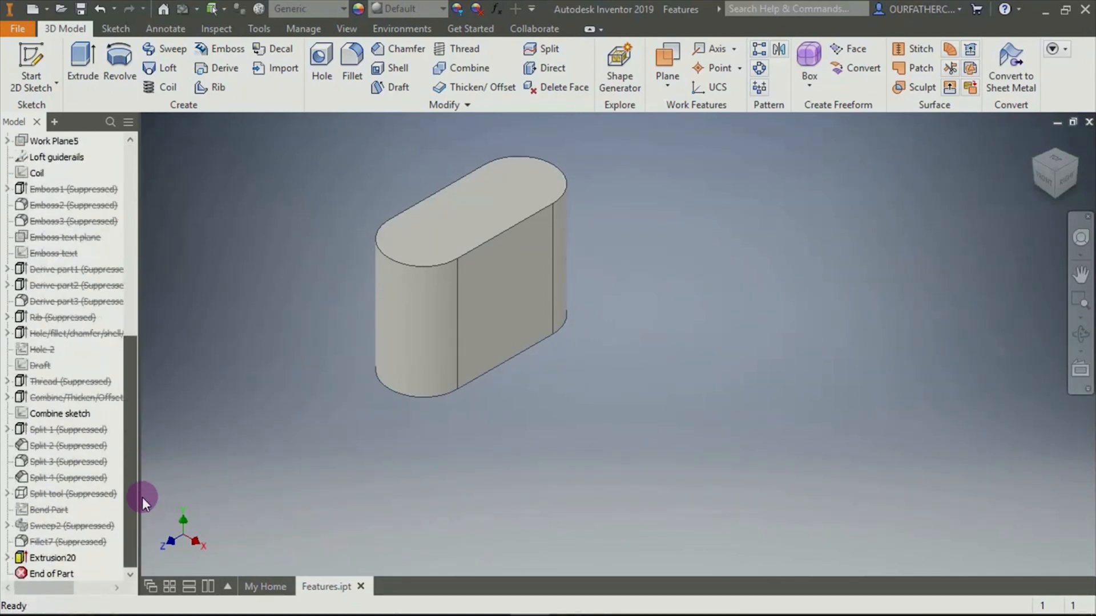
left_click(7, 558)
scroll(127, 447, "down", 1)
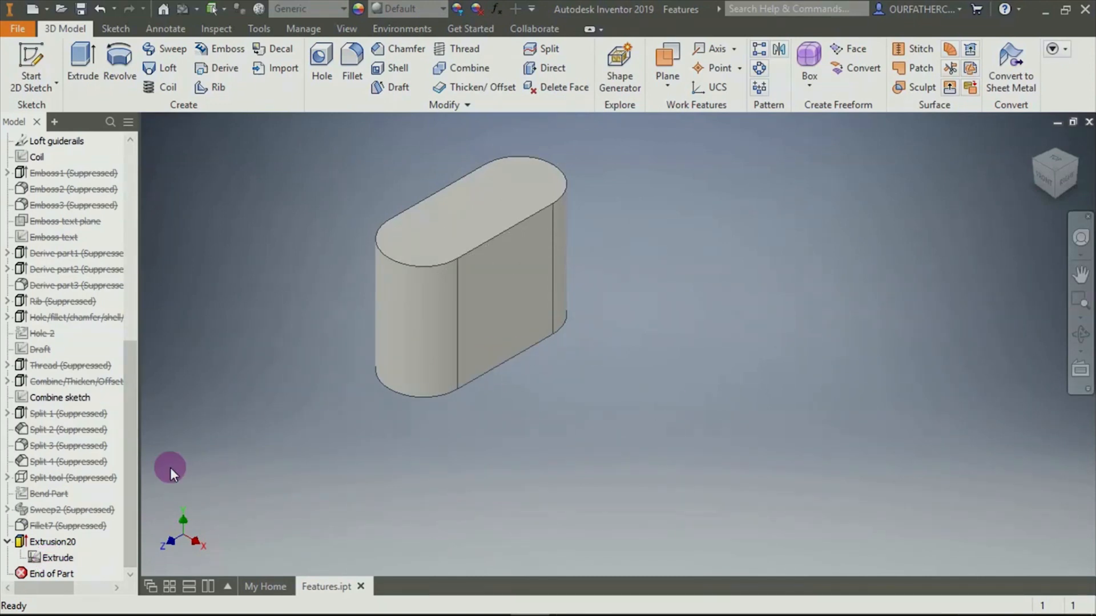
right_click(63, 560)
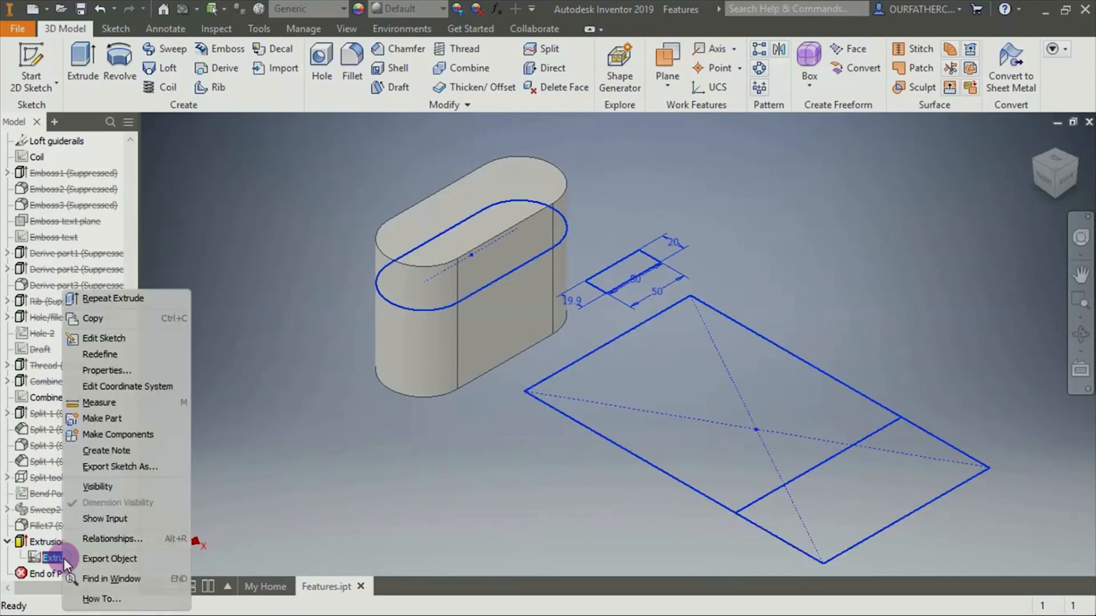
left_click(93, 489)
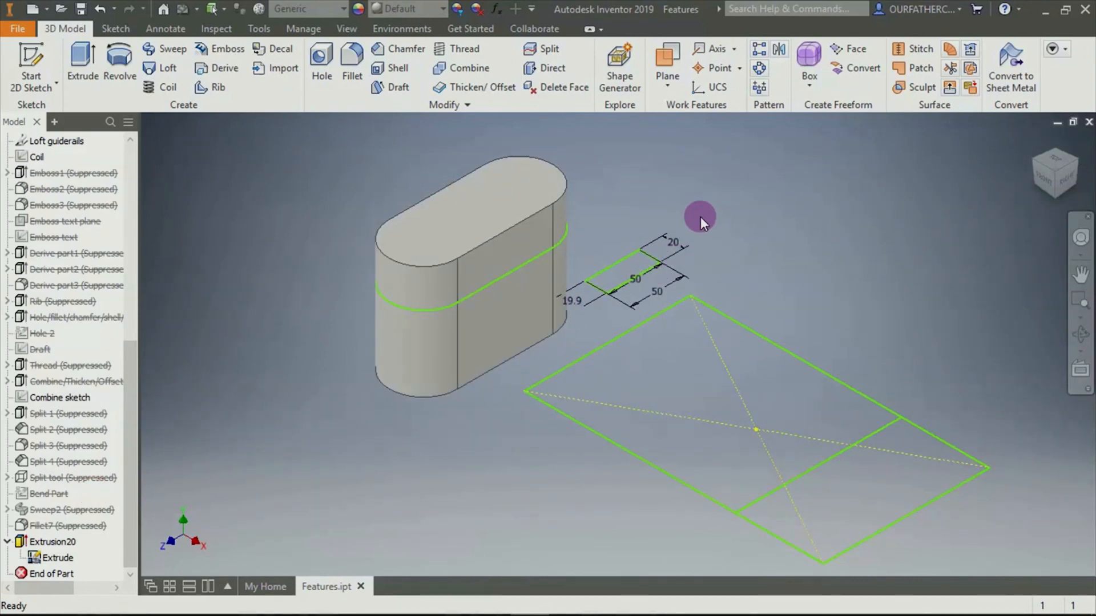
Try extruding both regions of the large divided rectangle together, and cancel the extrusion
left_click(91, 57)
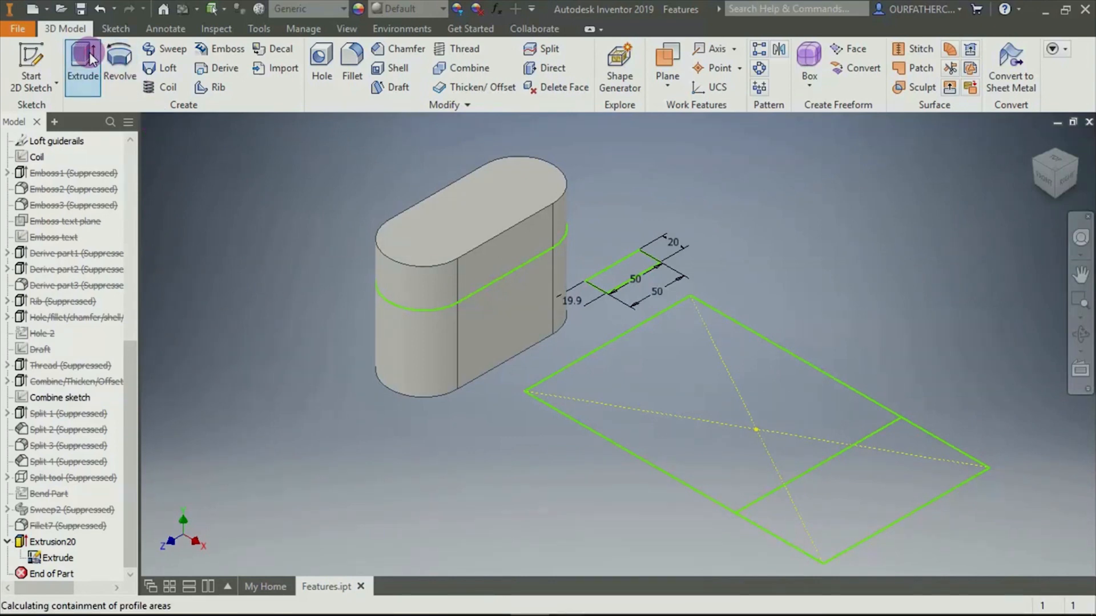
left_click_drag(141, 277, 275, 197)
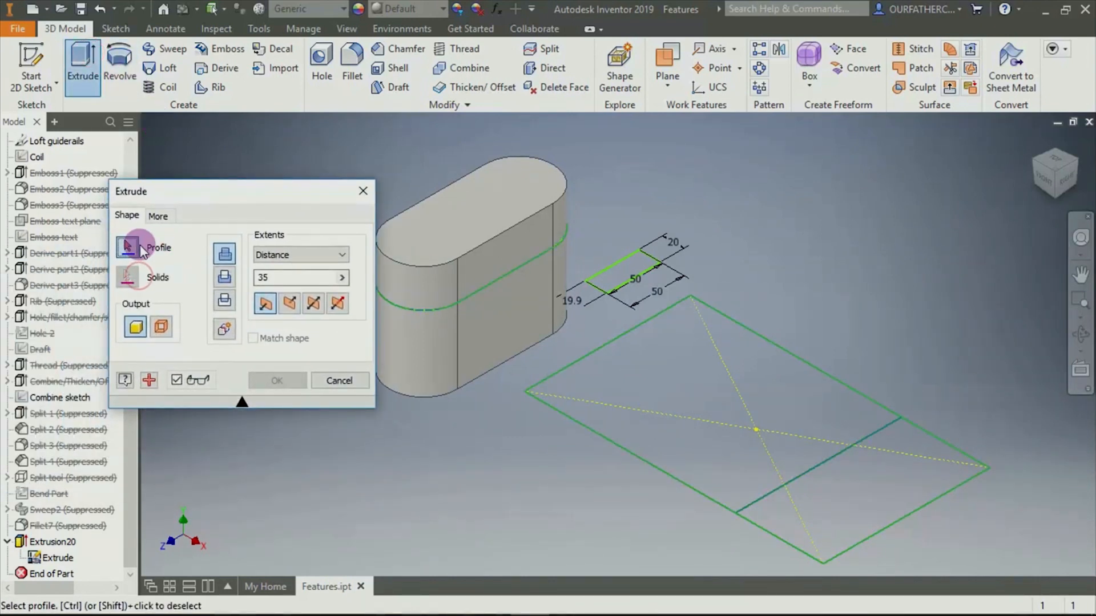
left_click(664, 379)
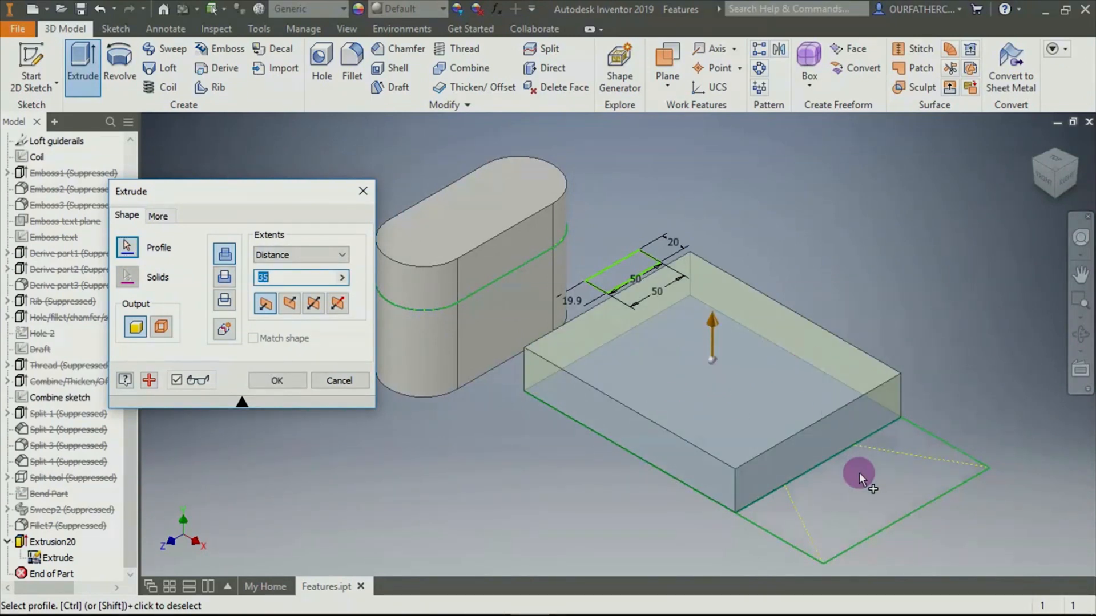
left_click(895, 480)
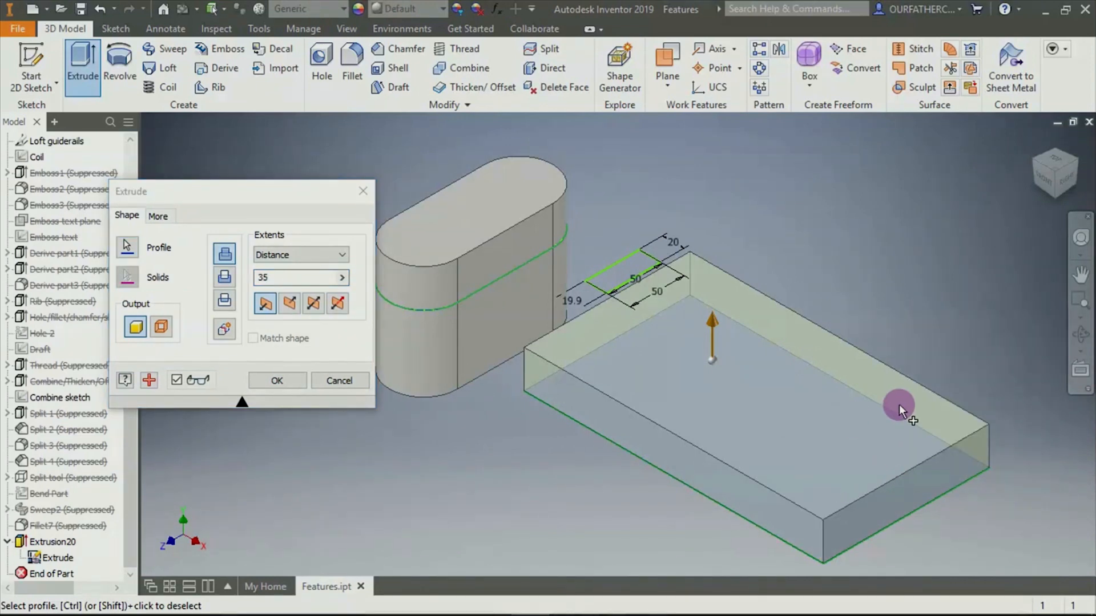
key("Escape")
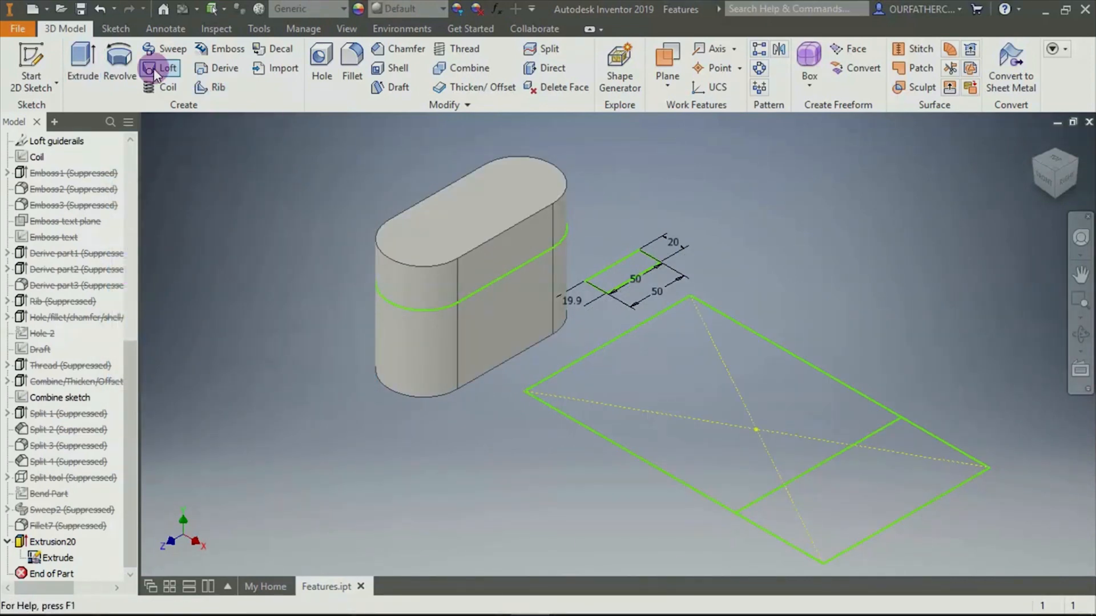
Try a 50 mm extrusion of only the large rectangle's bigger region, reviewing the extent types before cancelling it
left_click(91, 56)
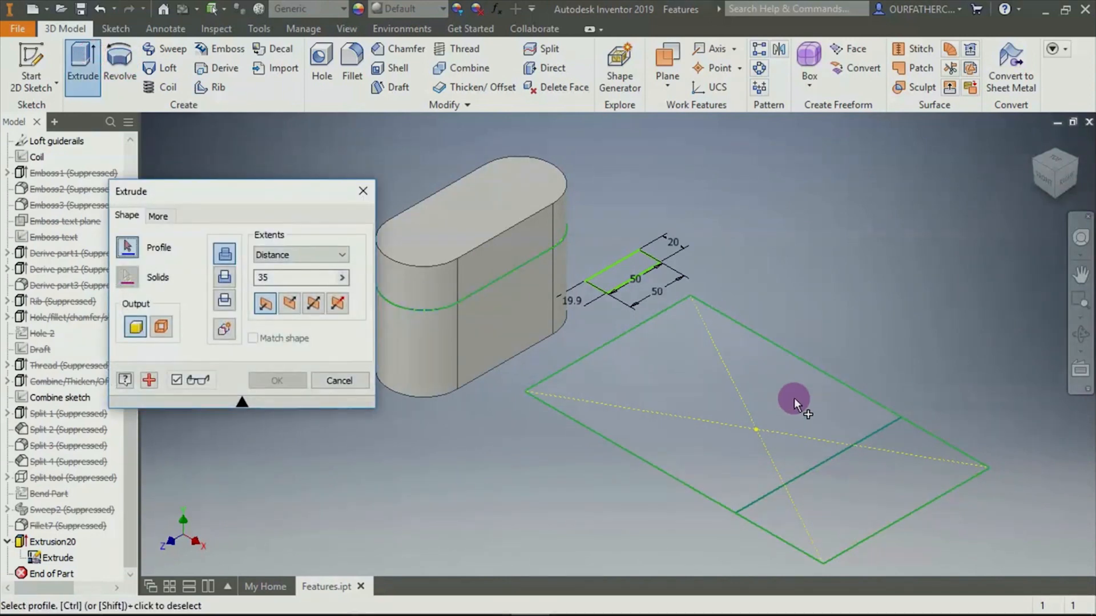
left_click(794, 396)
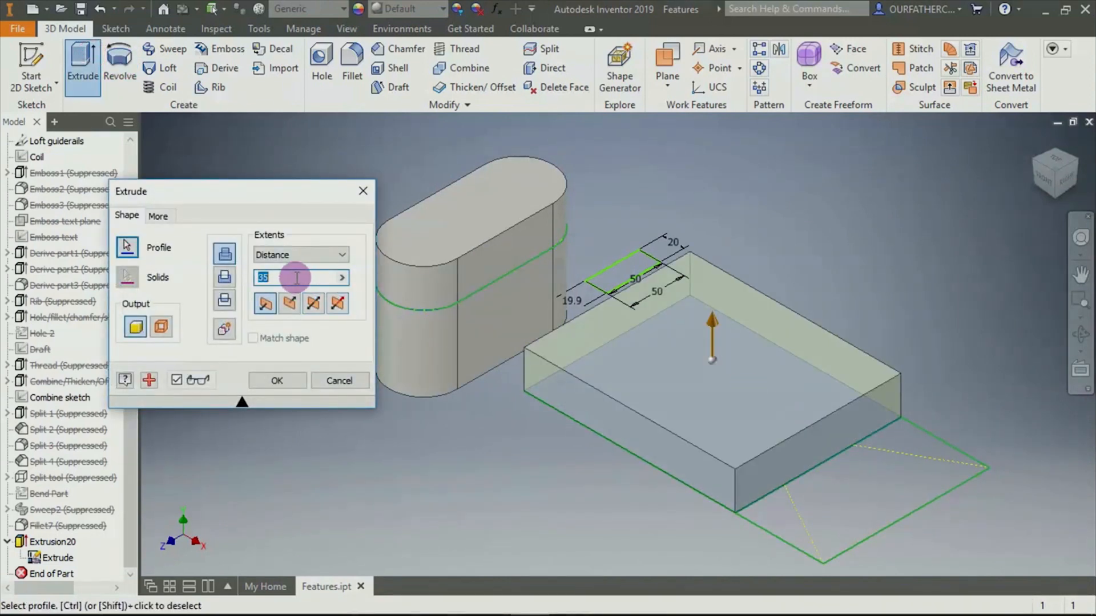
type("50")
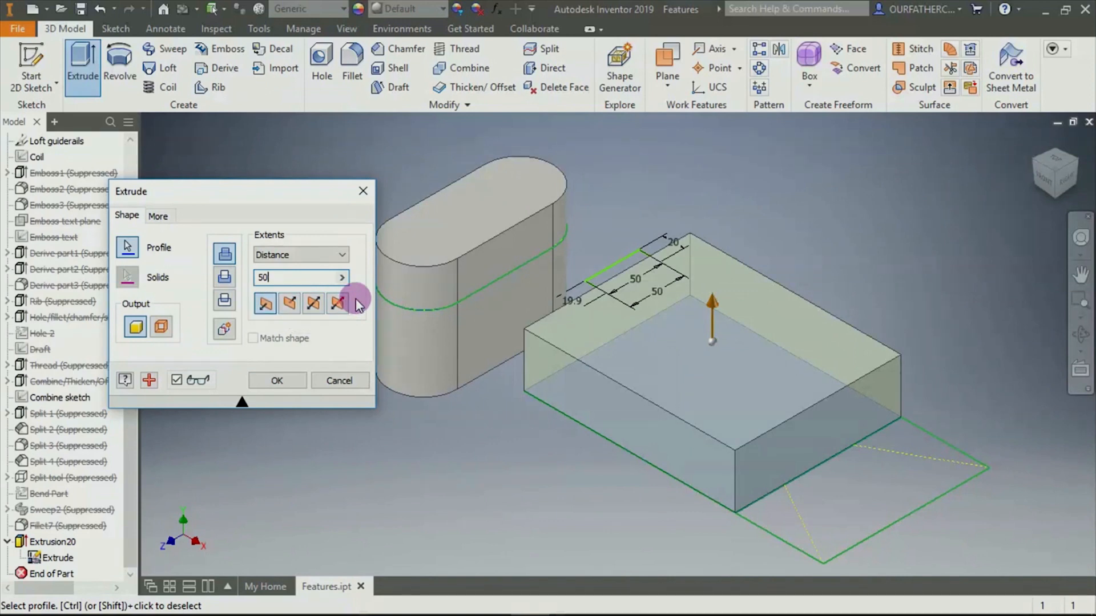
left_click(304, 253)
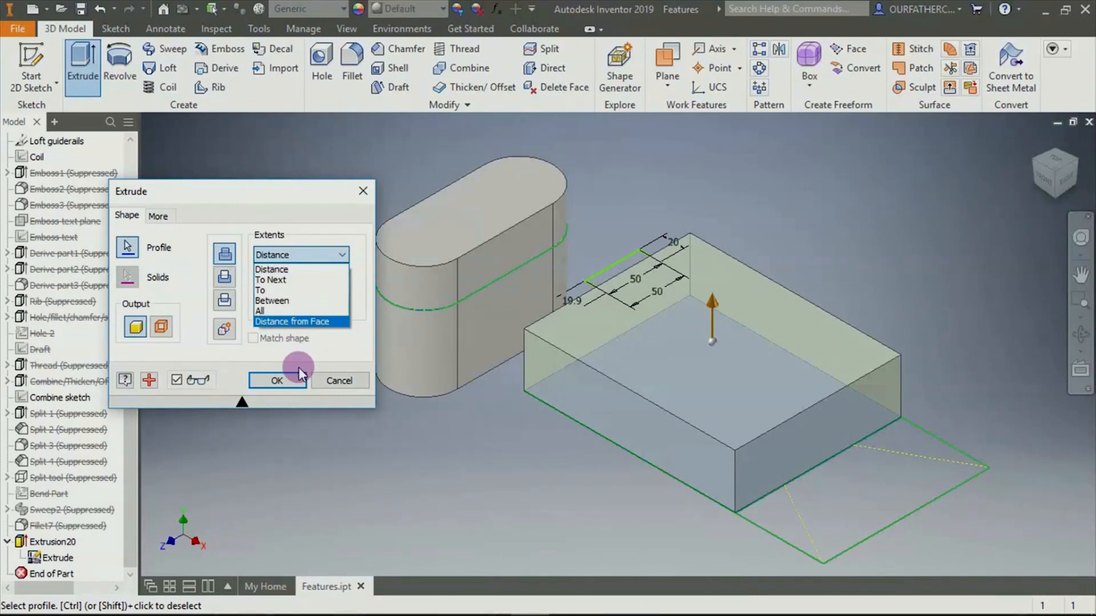
left_click(297, 381)
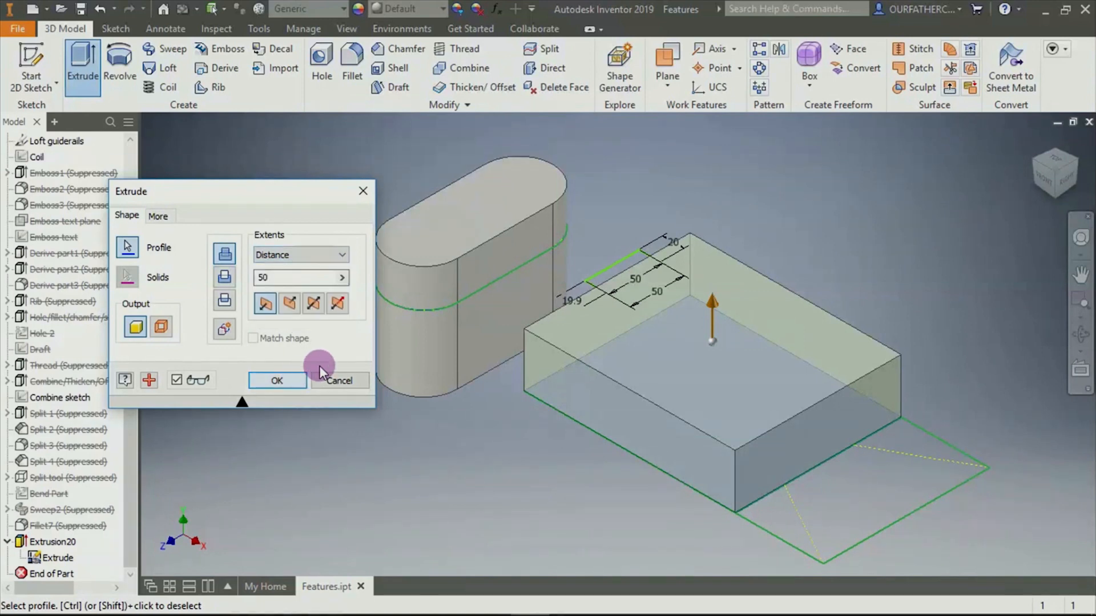
left_click(342, 378)
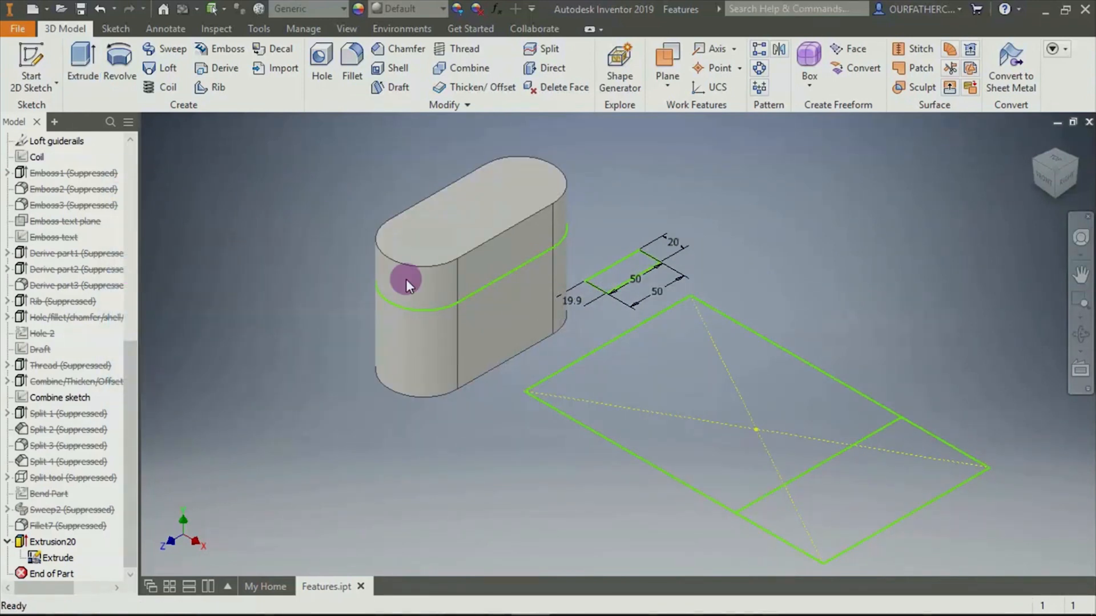
Start a sketch on the slot solid's flat side face, draw a large circle above the solid, and finish the sketch
right_click(513, 318)
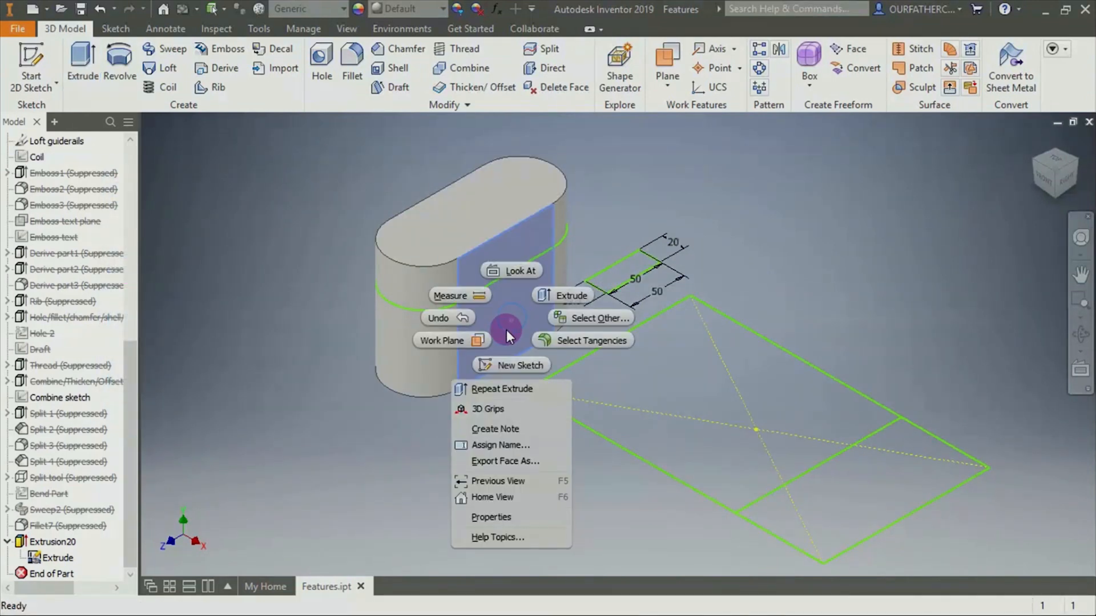
left_click(494, 362)
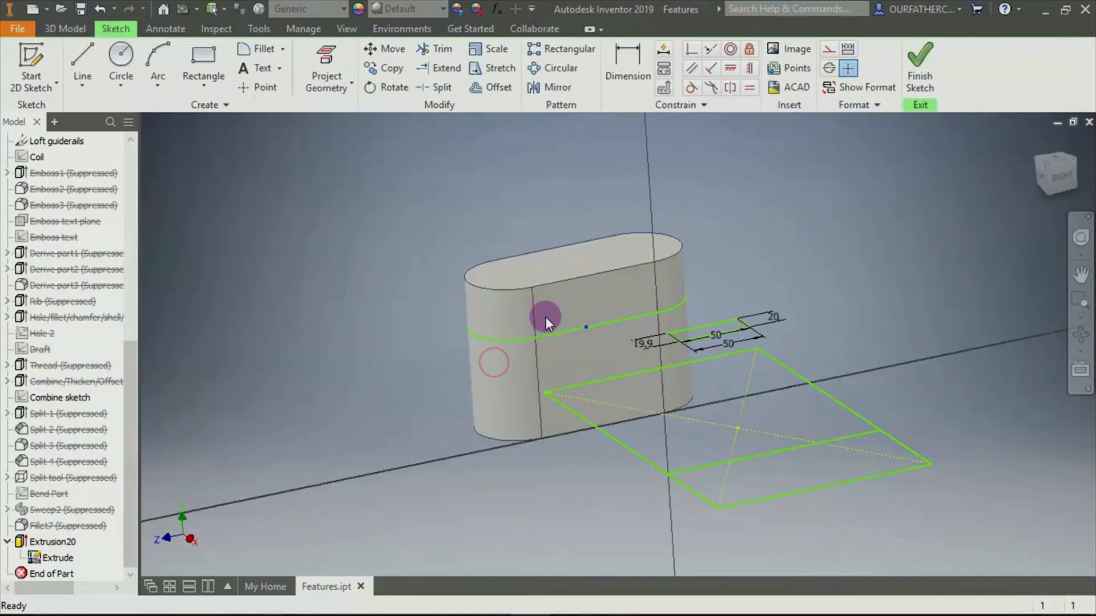
left_click(121, 55)
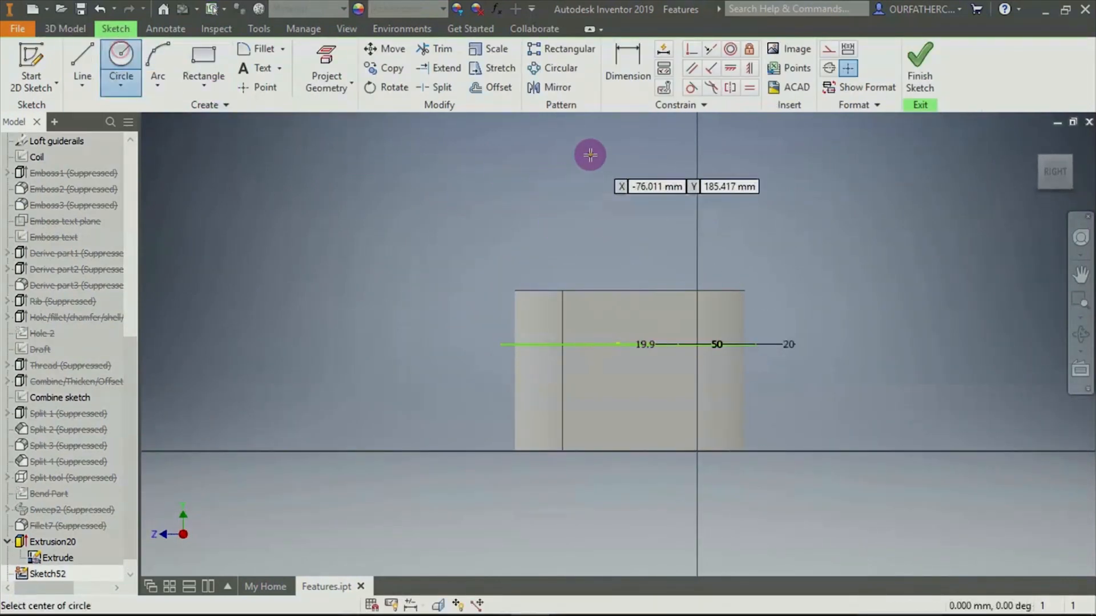
scroll(571, 140, "down", 3)
scroll(607, 129, "up", 4)
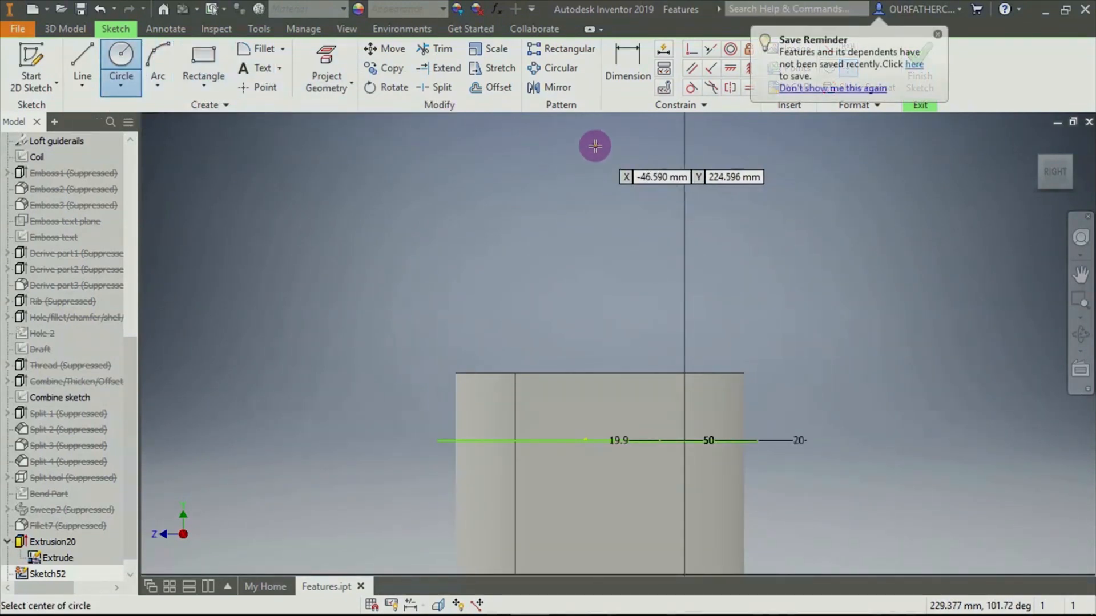
scroll(591, 147, "down", 3)
middle_click_drag(636, 169, 626, 296)
left_click(587, 208)
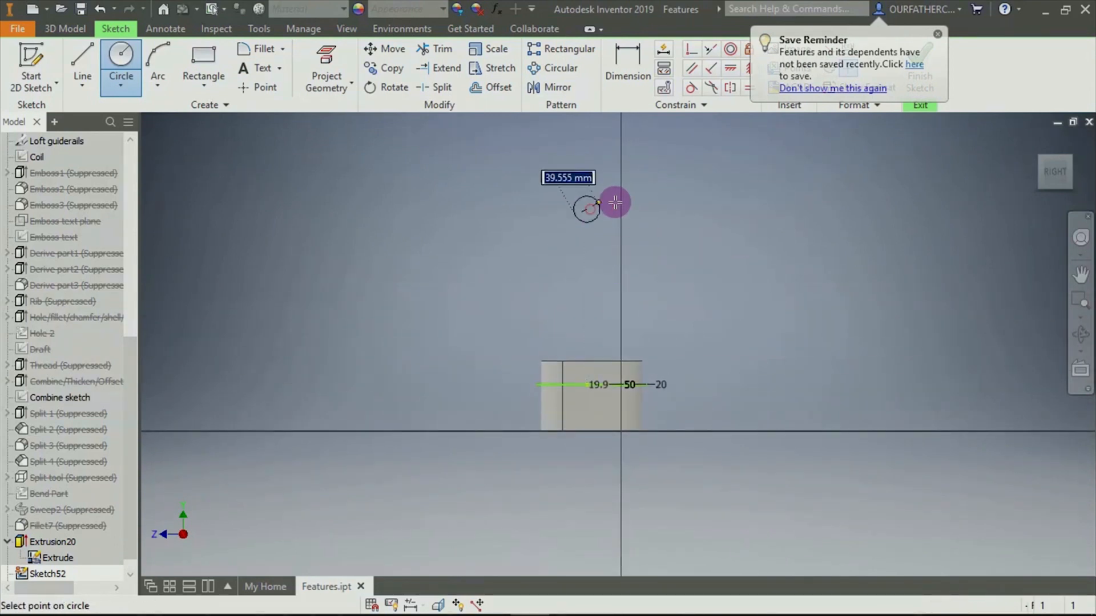
left_click(708, 228)
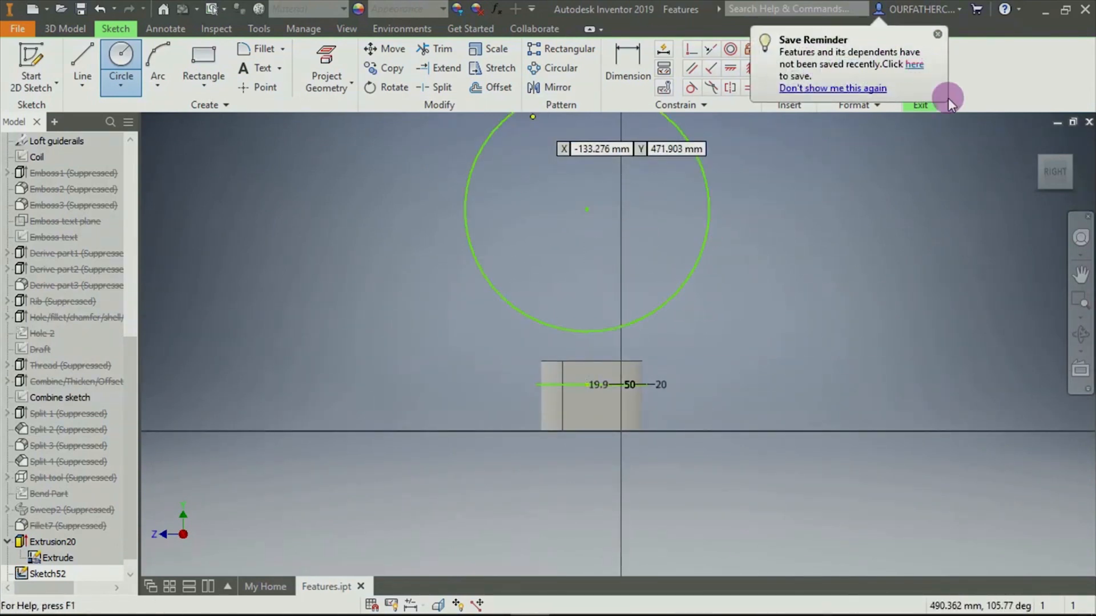
left_click(938, 35)
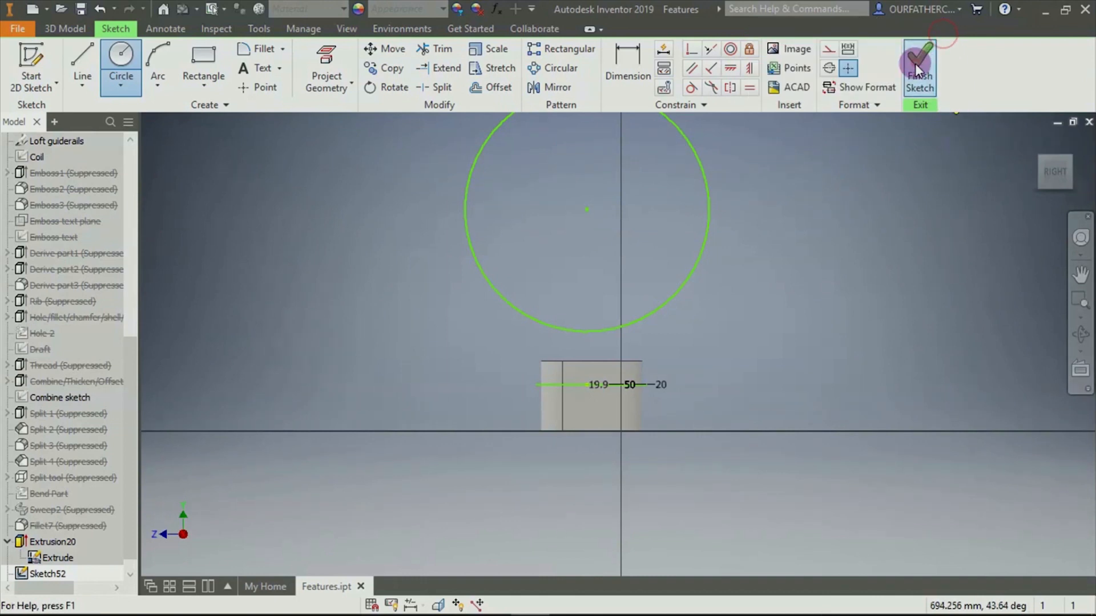
left_click(917, 64)
Extrude the large circle 804 mm outward over the divided rectangle, using the Join operation
scroll(636, 185, "down", 5)
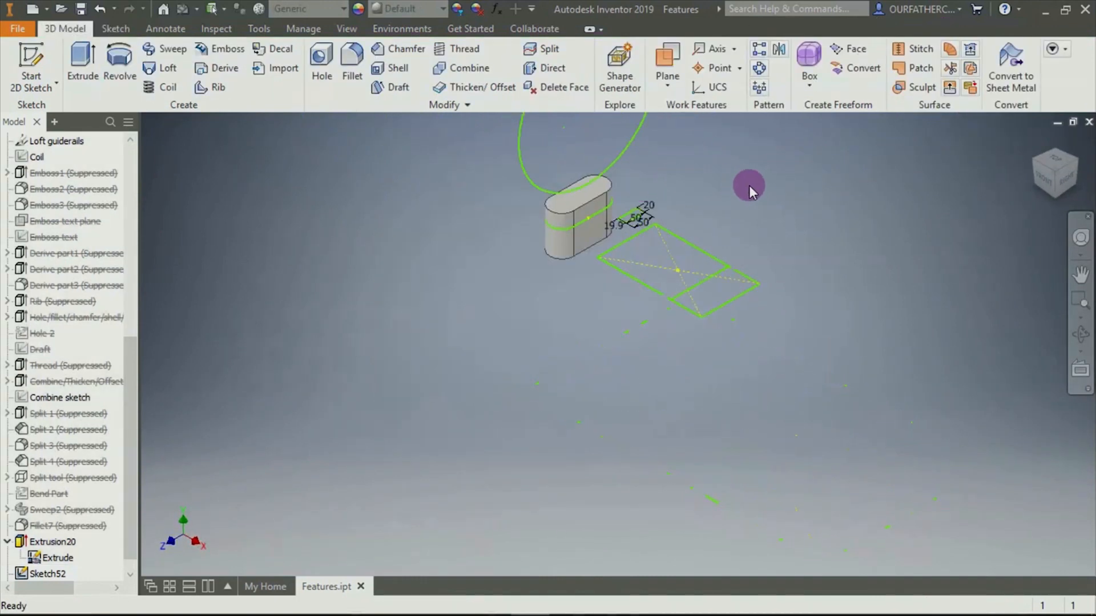
scroll(749, 185, "down", 3)
scroll(783, 153, "up", 3)
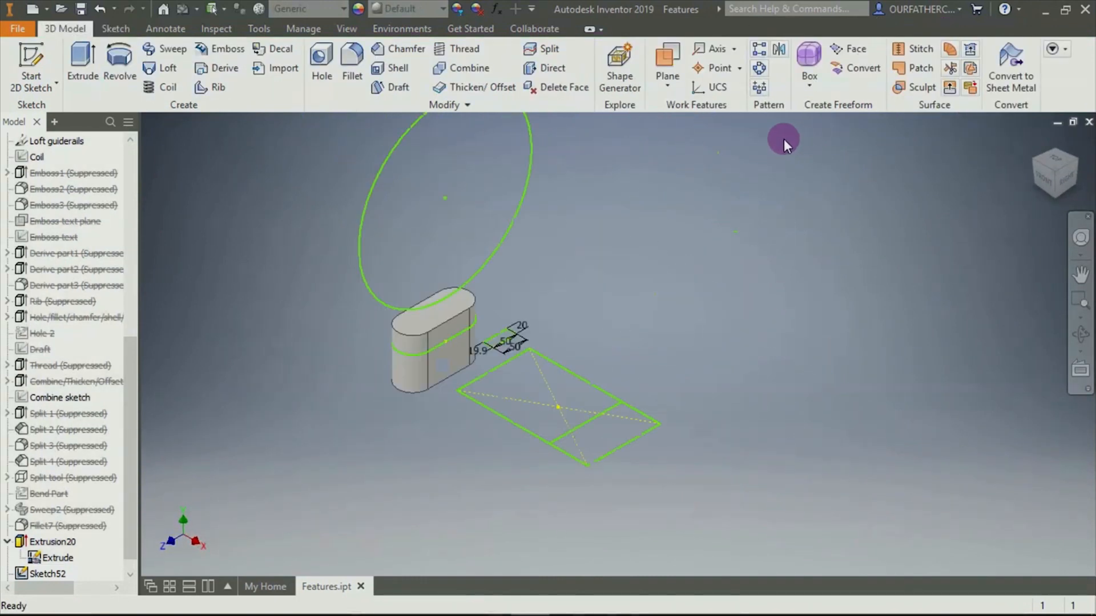
left_click(81, 61)
left_click(483, 158)
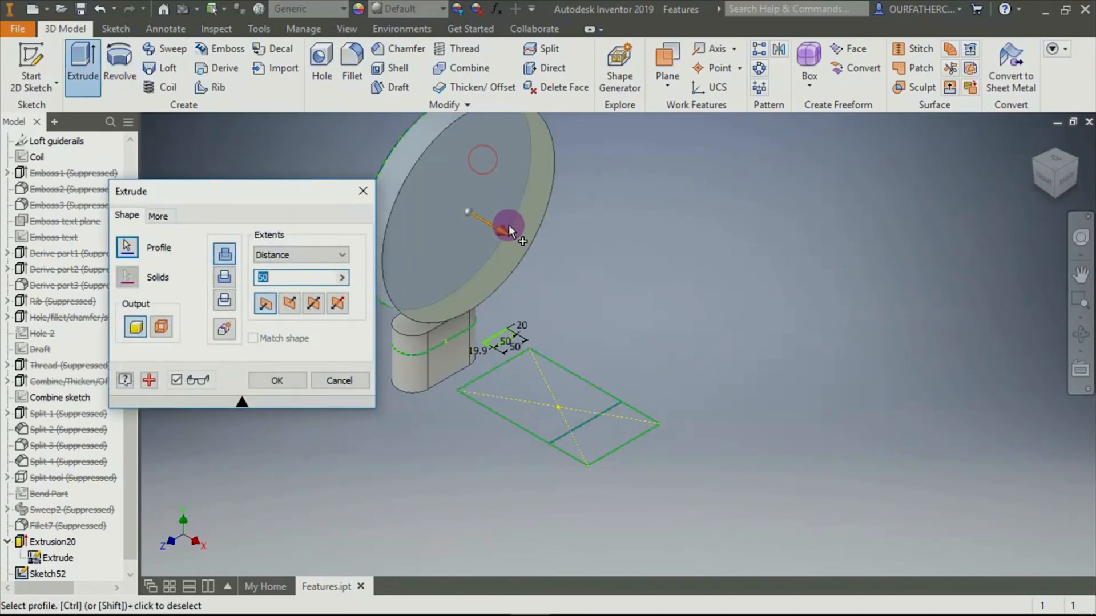
left_click_drag(509, 225, 867, 426)
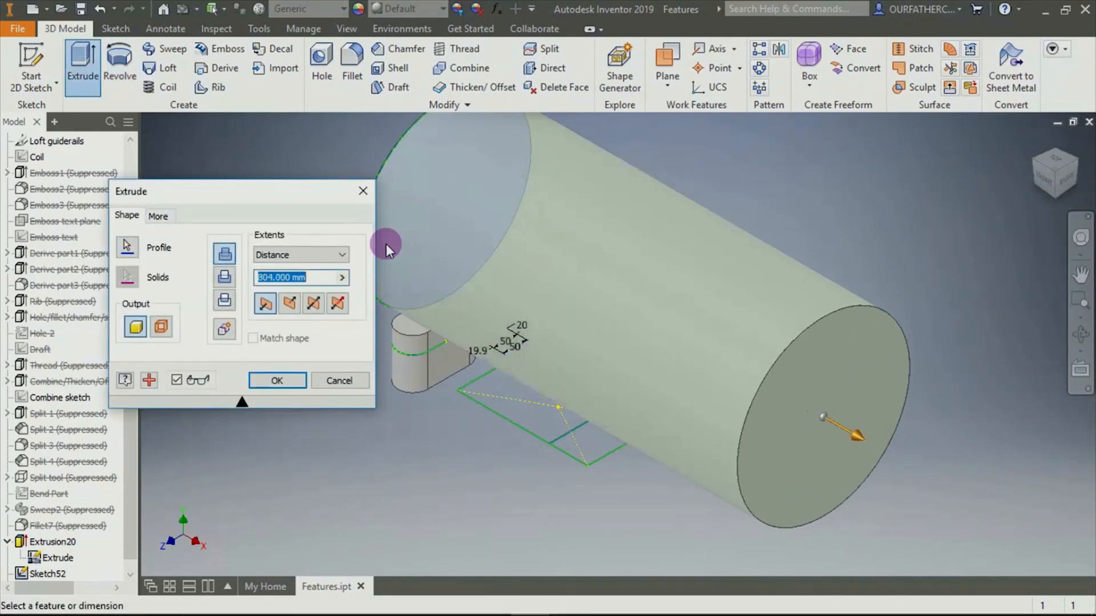
left_click(276, 381)
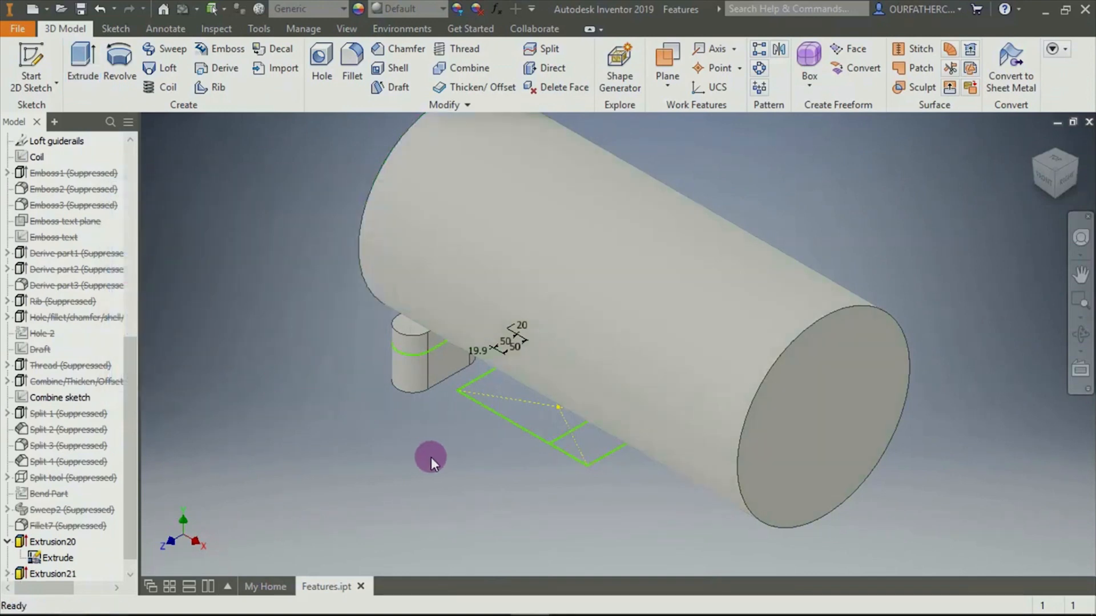
Try extruding the divided rectangle's bigger region with the To Next extent, ending at the large cylinder, as a Join
mouse_move(442, 495)
middle_mouse_down("shift")
mouse_move(476, 473)
mouse_move(462, 477)
mouse_move(519, 405)
middle_mouse_up("shift")
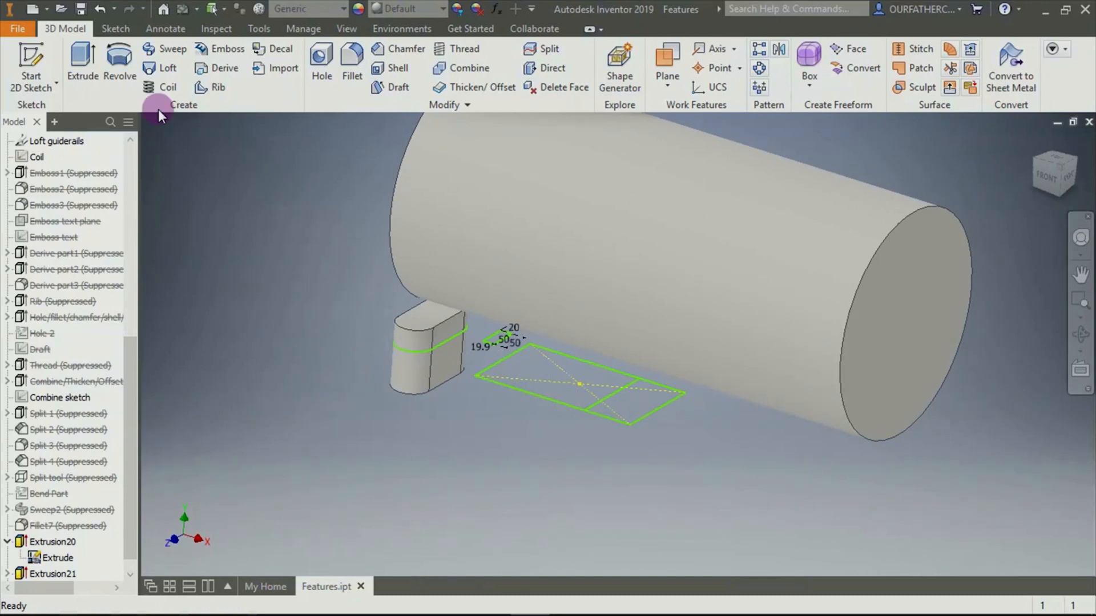
left_click(73, 56)
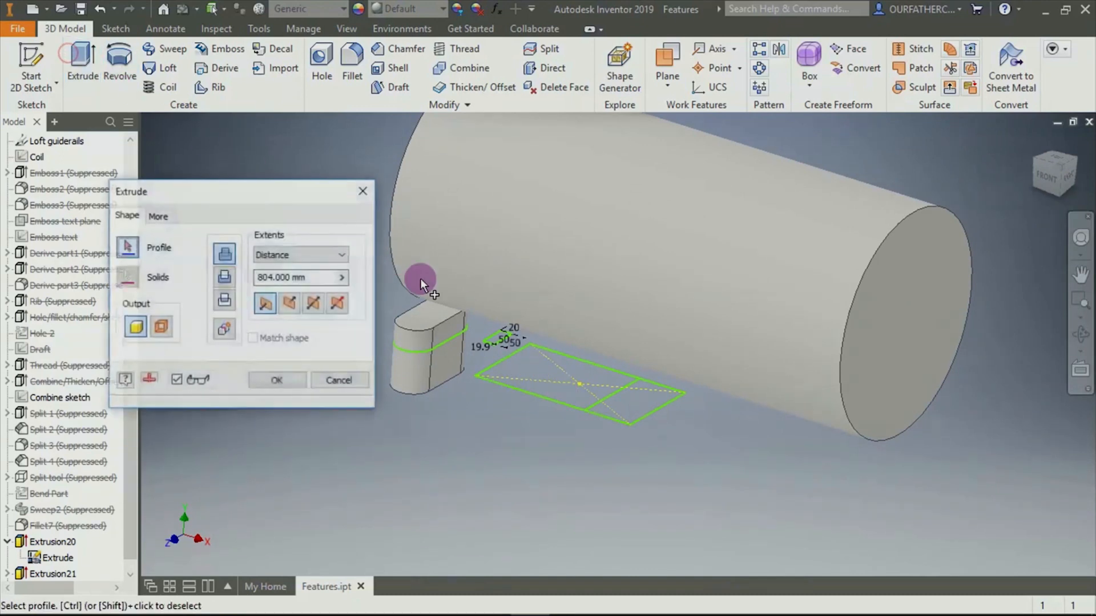
left_click(515, 368)
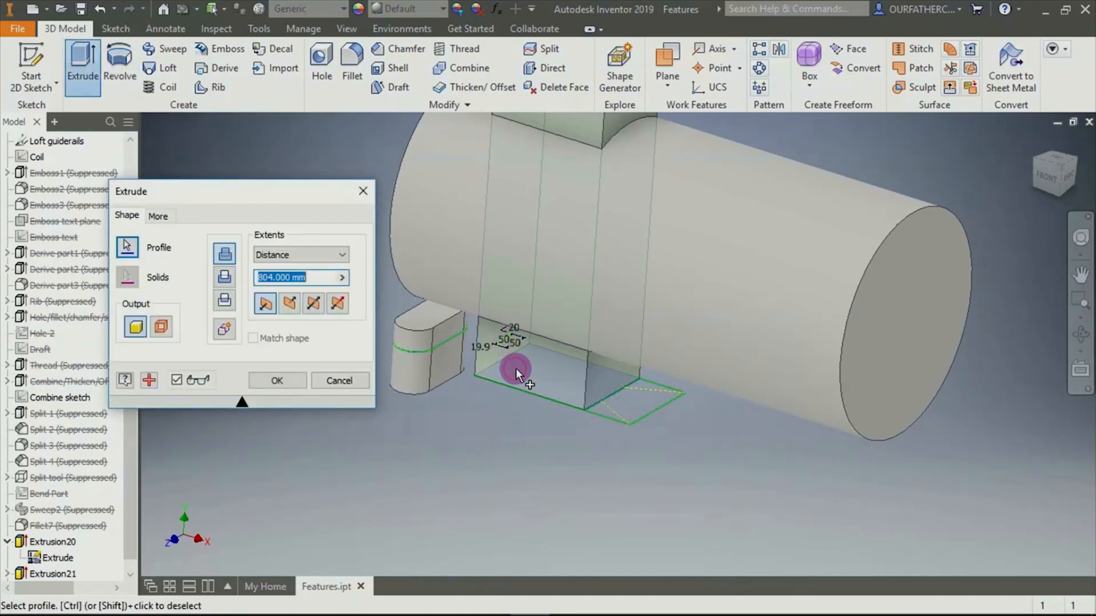
left_click(297, 256)
left_click(298, 271)
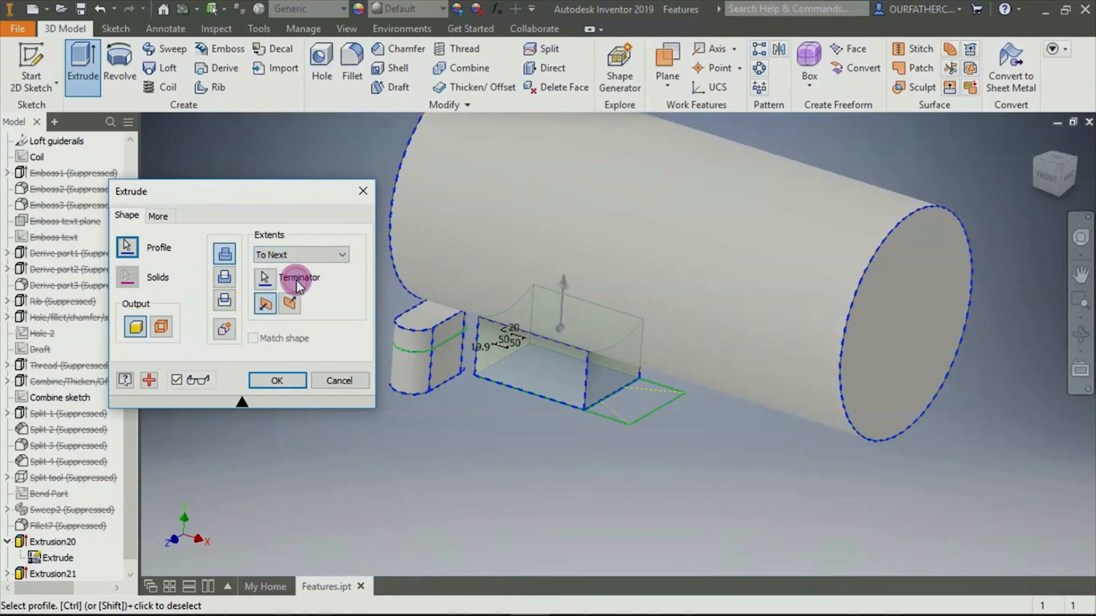
scroll(668, 348, "down", 4)
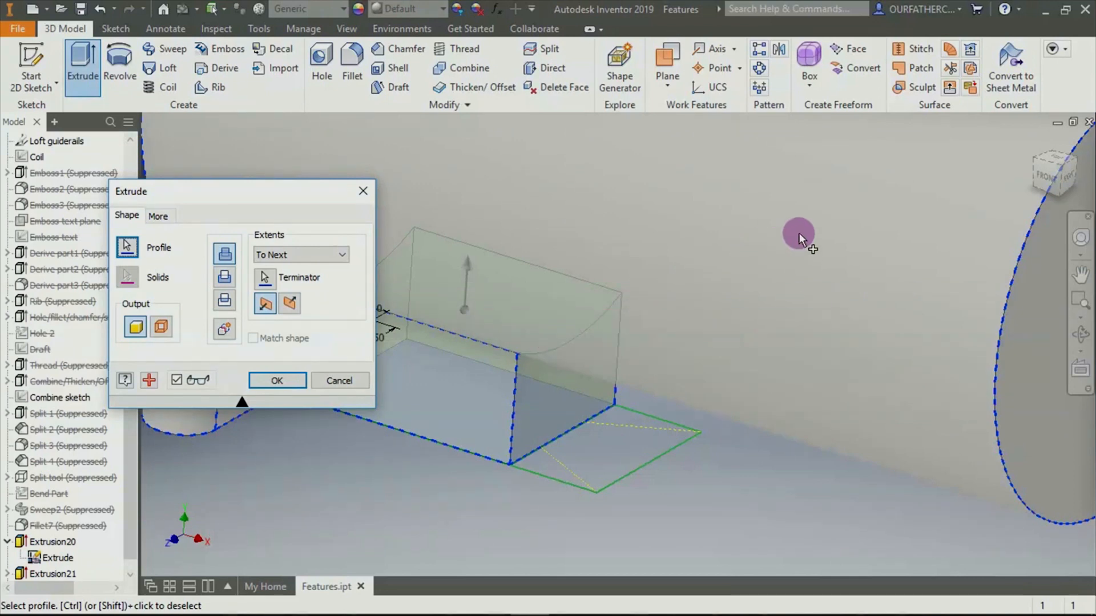
left_click(264, 279)
left_click(283, 379)
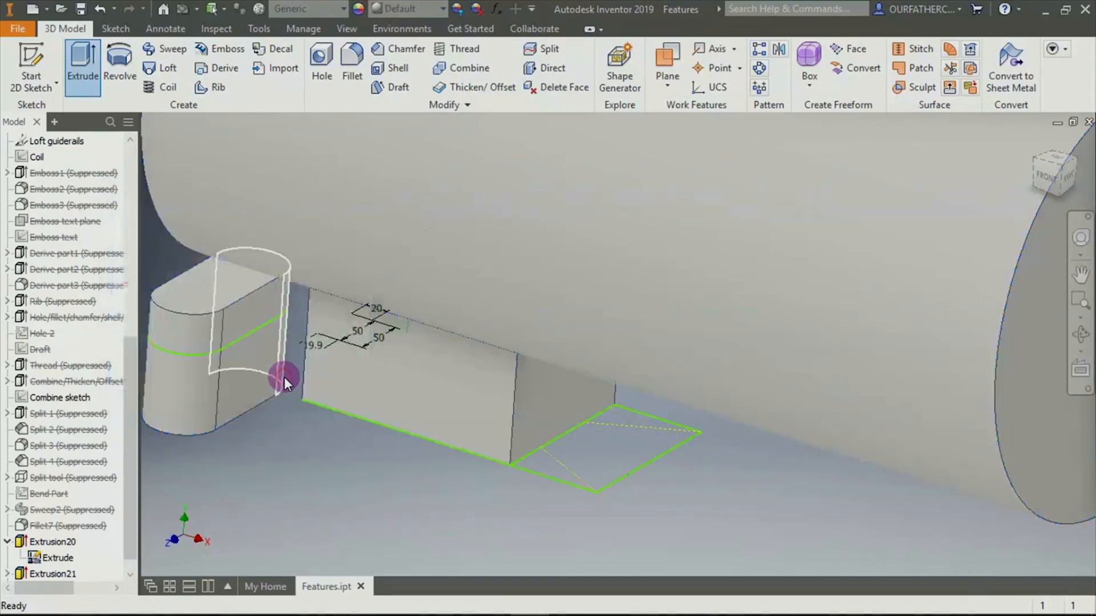
Select the body listed under Solid Bodies to check which shapes it includes, and undo the To Next extrusion of the rectangle region
middle_click_drag(752, 496, 753, 472, "shift")
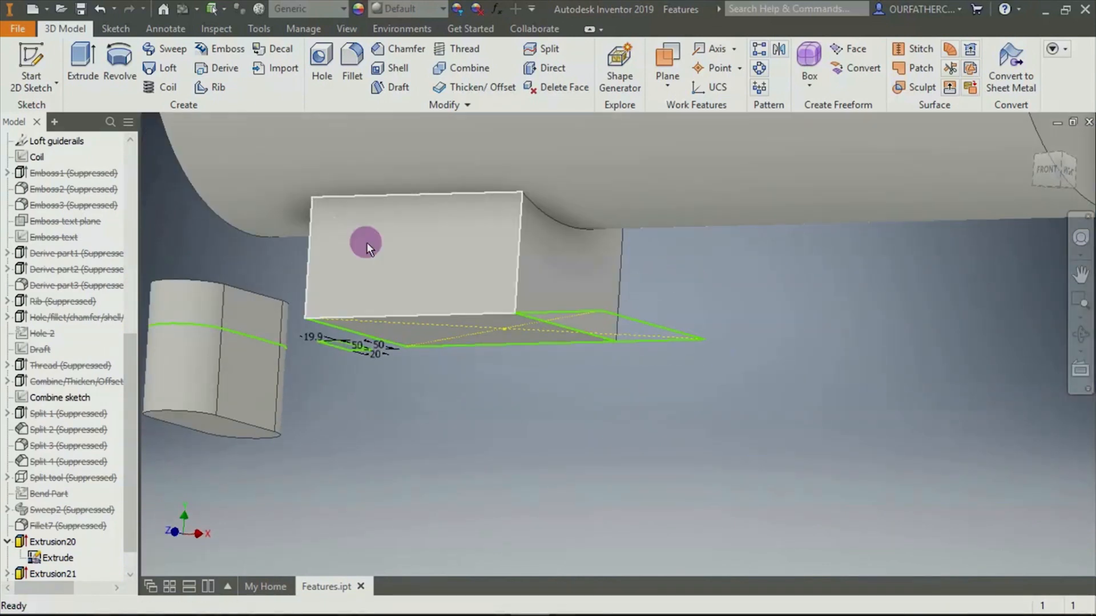
left_click_drag(132, 364, 128, 157)
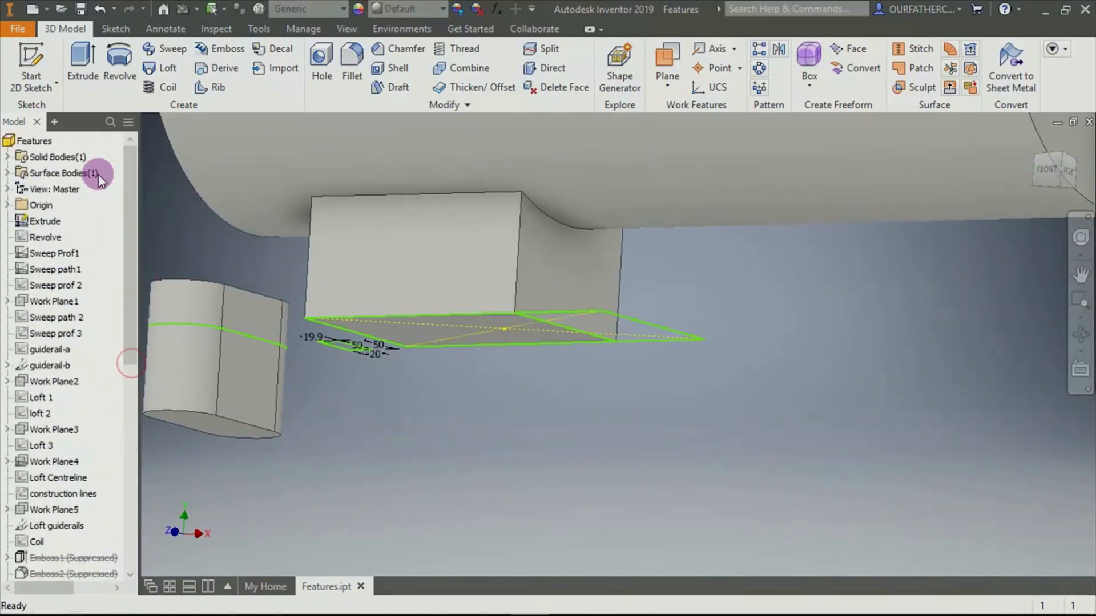
left_click(8, 157)
left_click(46, 173)
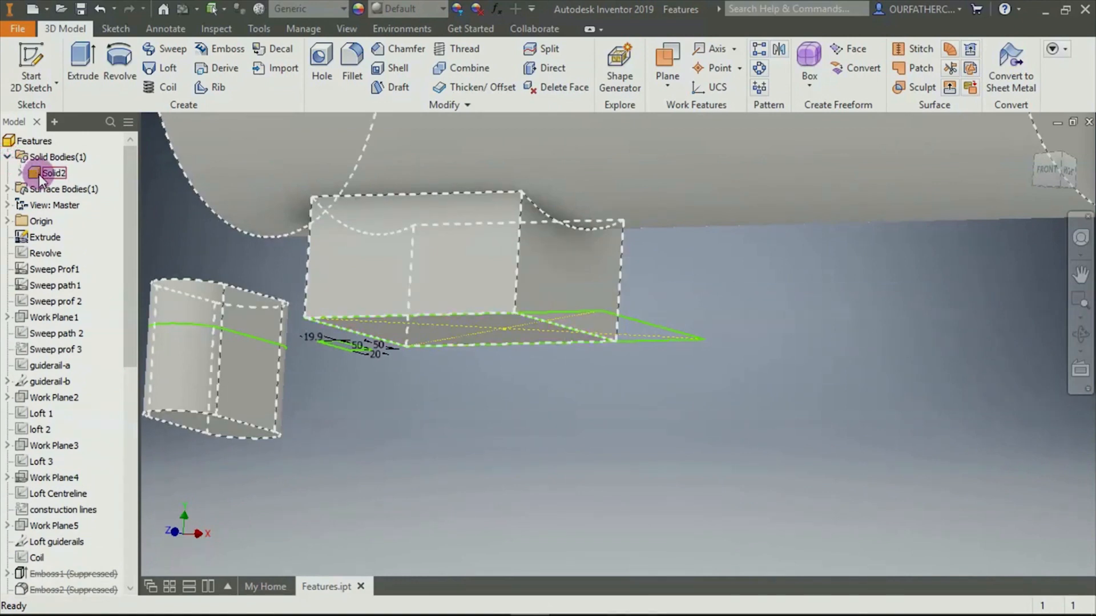
left_click(41, 175)
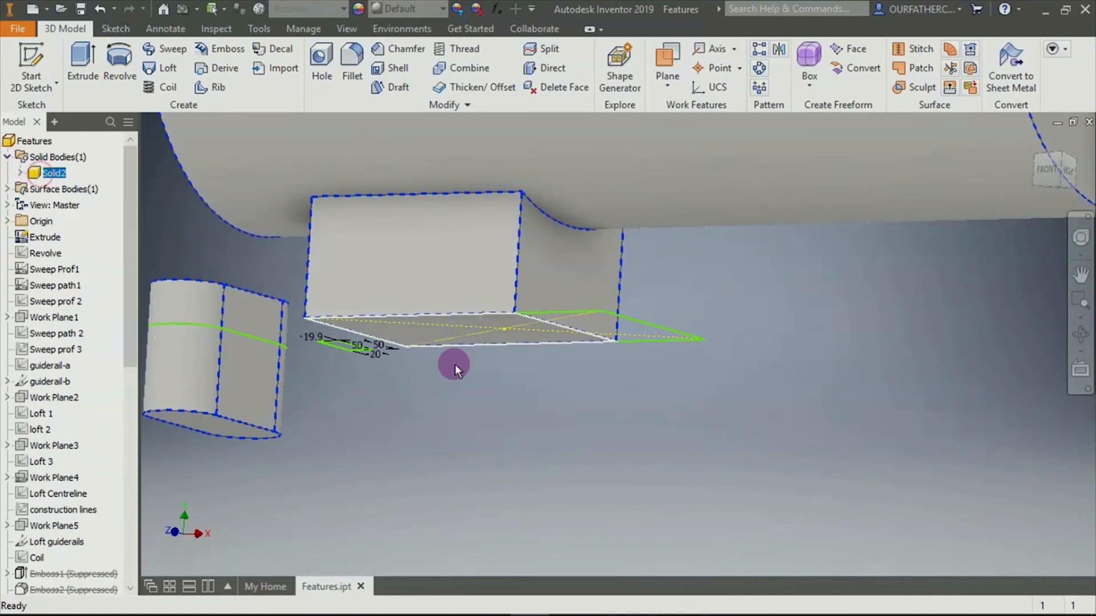
scroll(486, 394, "down", 3)
middle_click_drag(491, 390, 448, 324, "shift")
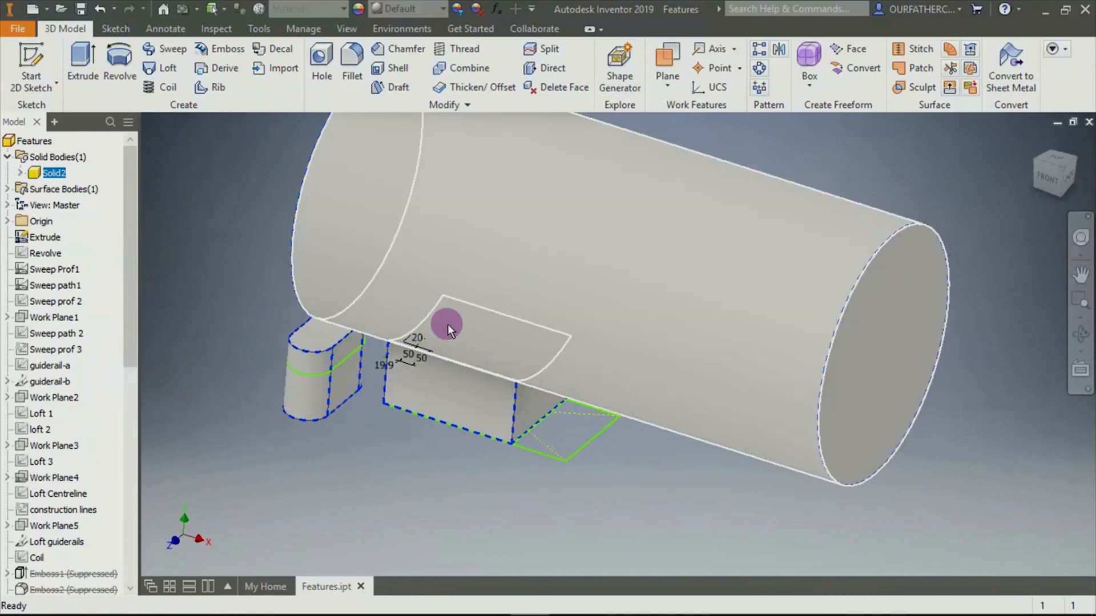
left_click(546, 488)
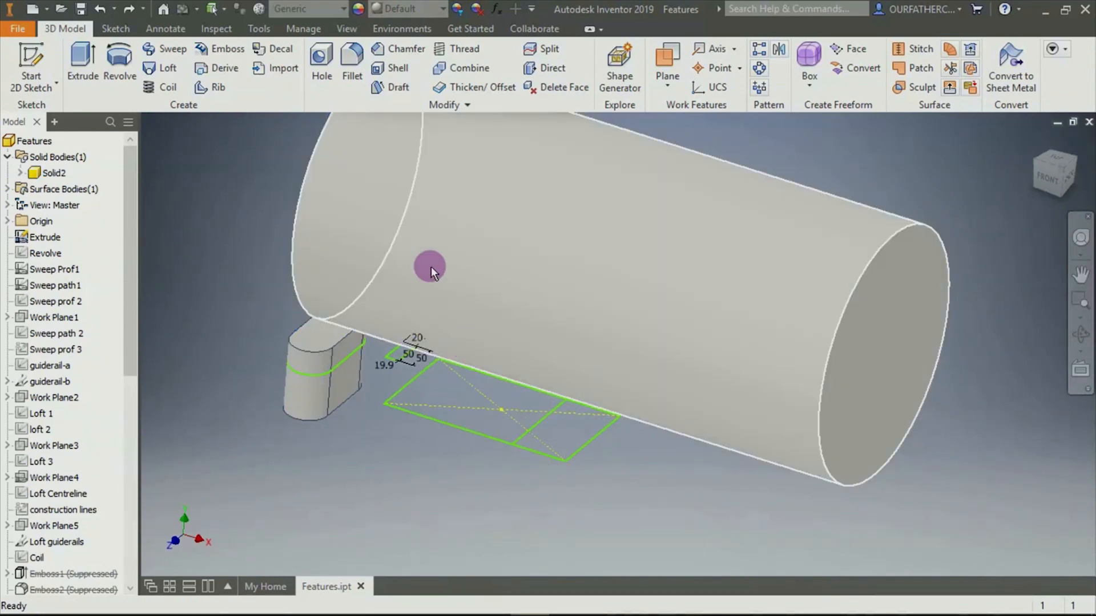
Extrude the rectangle's bigger region with the To Next extent as a new solid, comparing the Join and New Solid previews
left_click(97, 53)
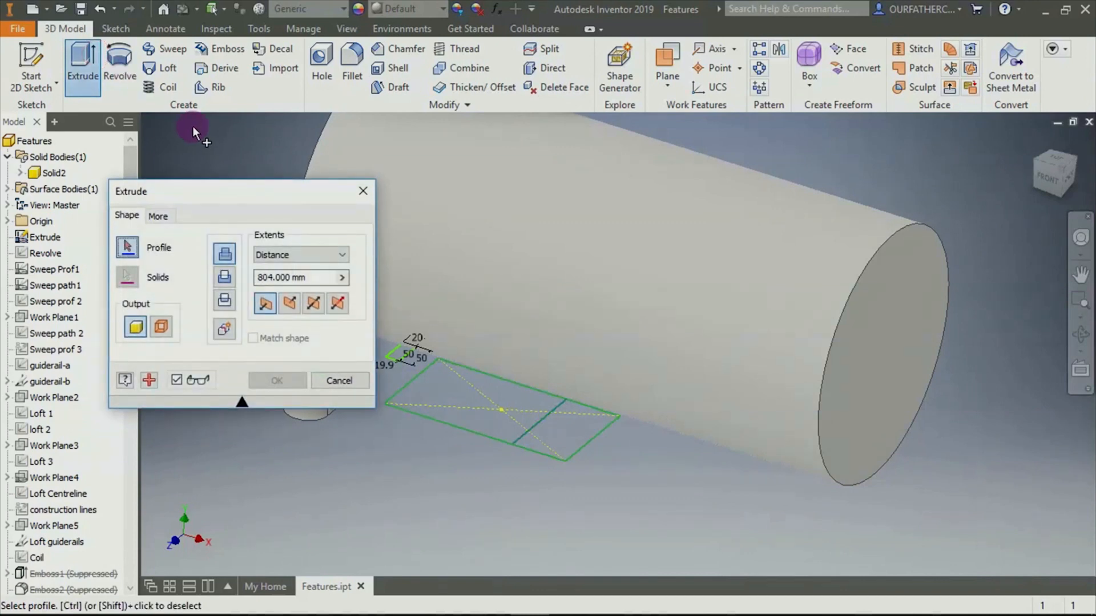
left_click(450, 391)
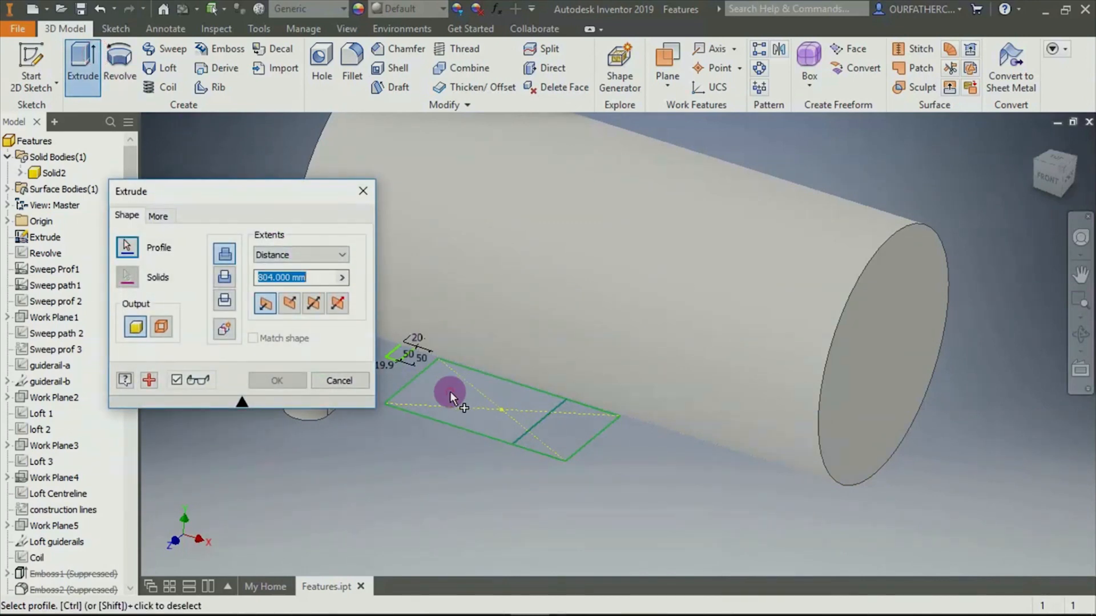
left_click(290, 255)
left_click(288, 279)
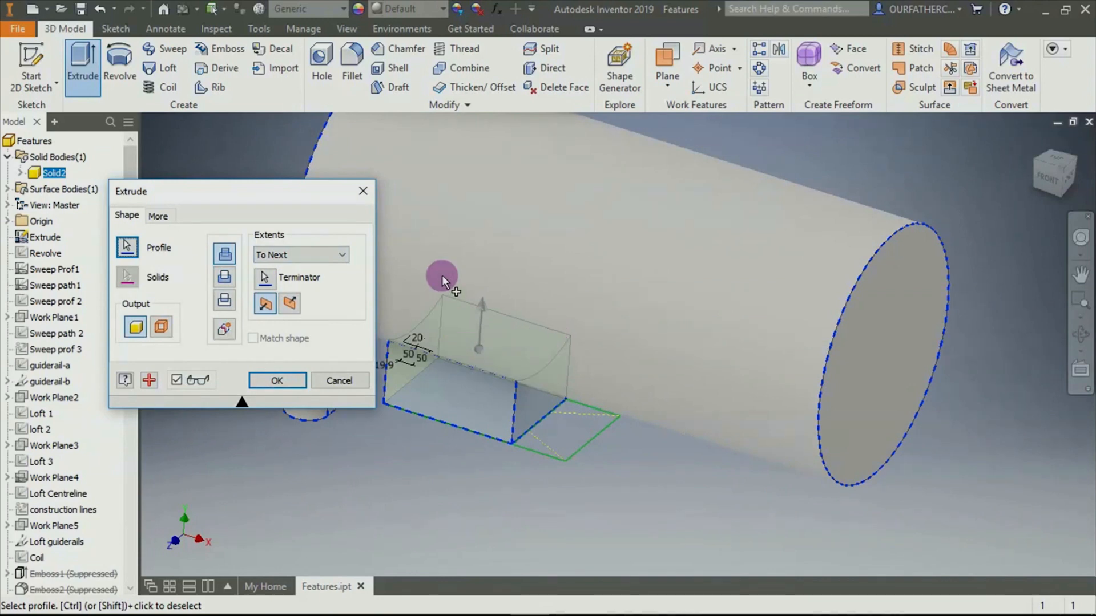
left_click(229, 328)
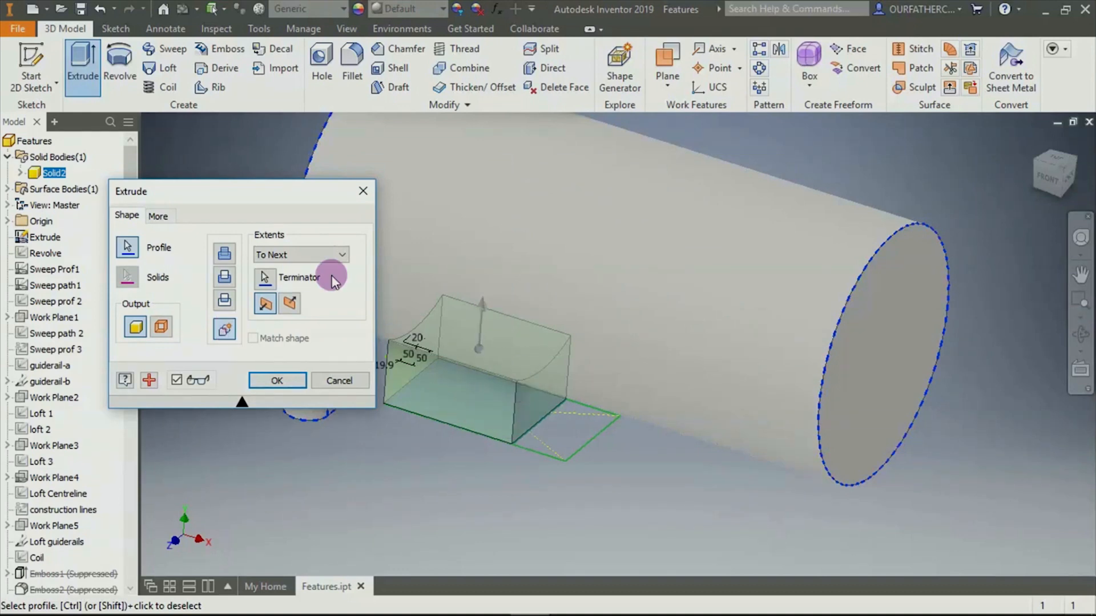
left_click(225, 254)
left_click(225, 325)
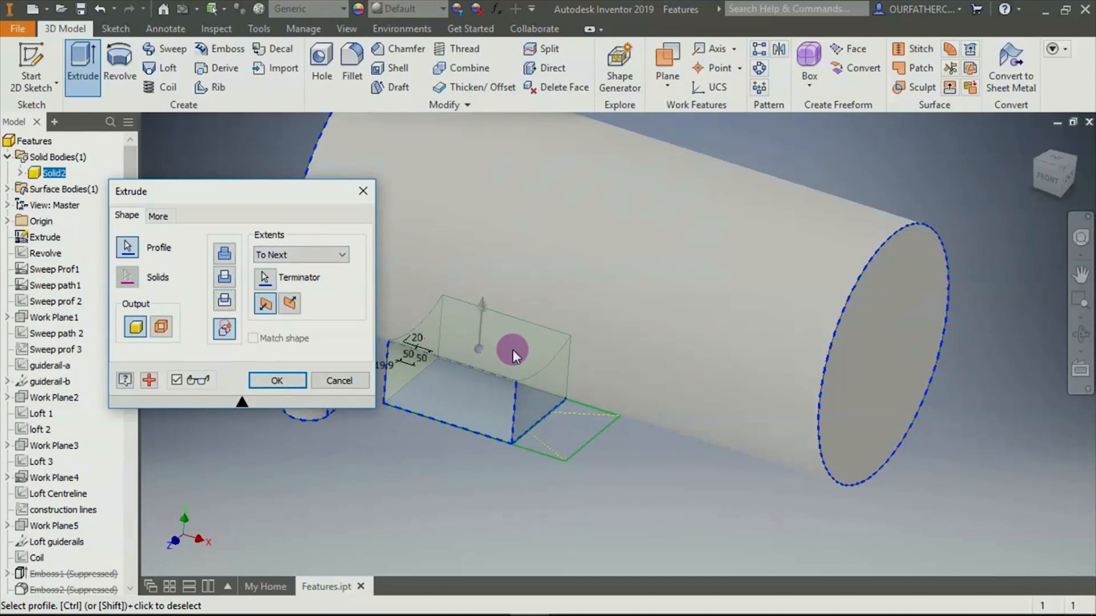
left_click(277, 381)
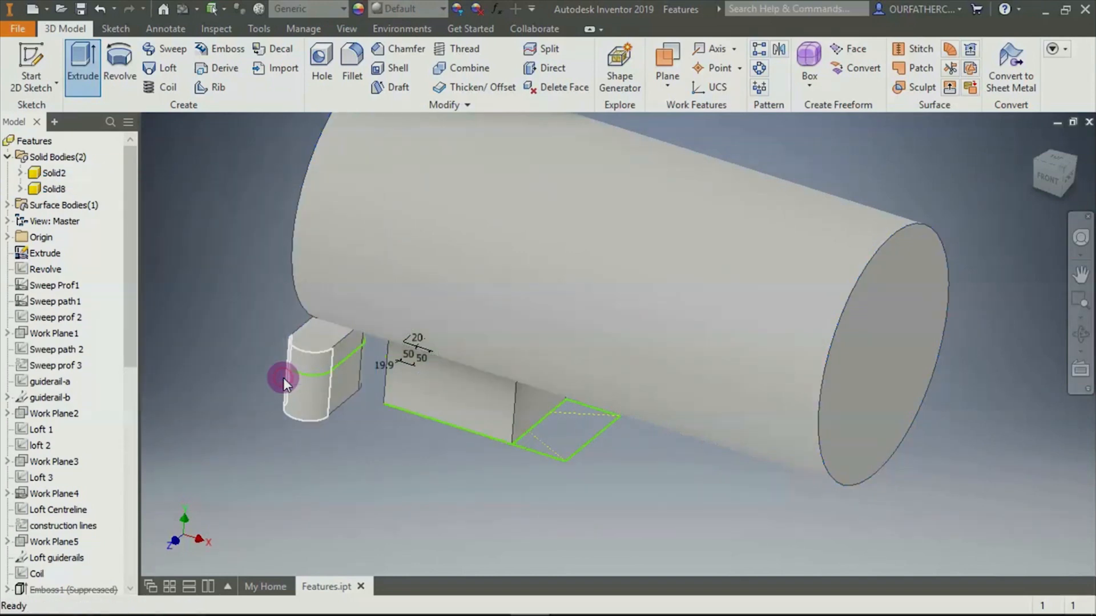
Highlight the two solid bodies in turn to compare their shapes, and review the Extrude operation options without creating a feature
left_click(40, 179)
left_click(47, 190)
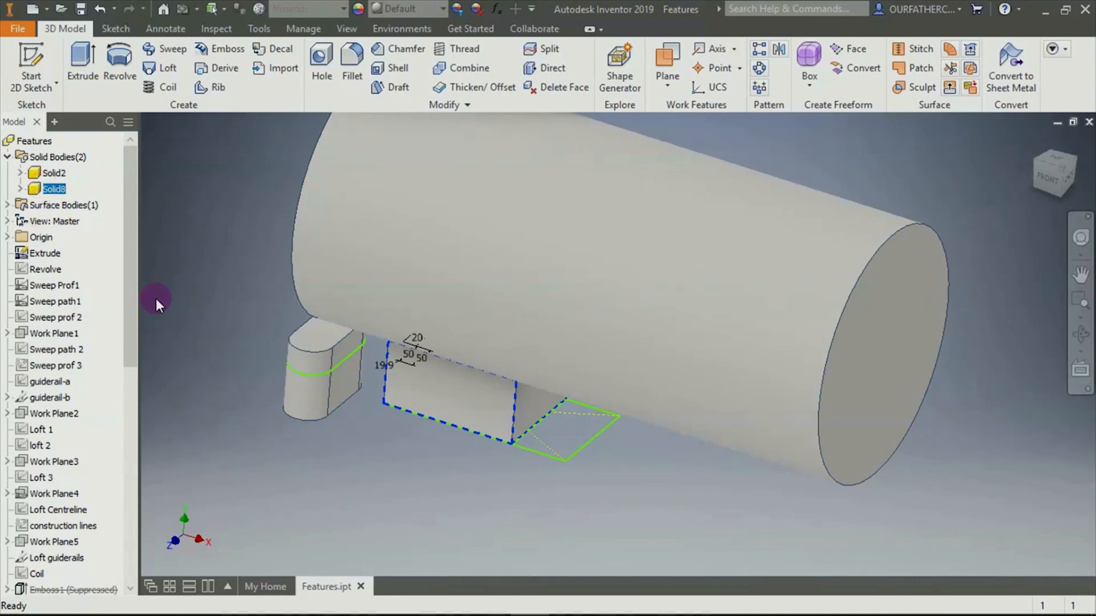
left_click(53, 173)
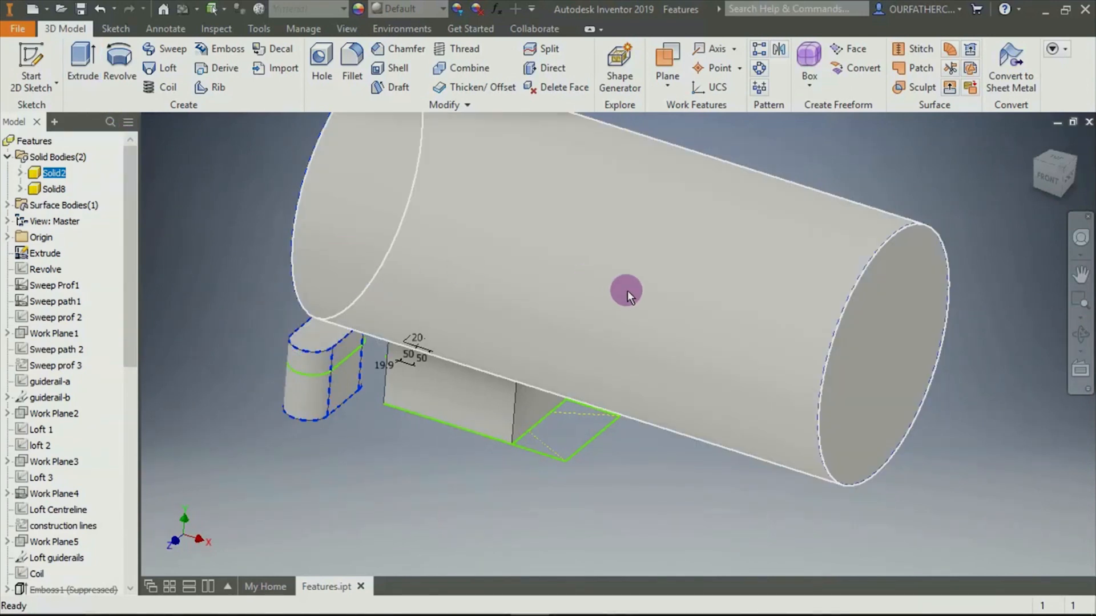
key("Escape")
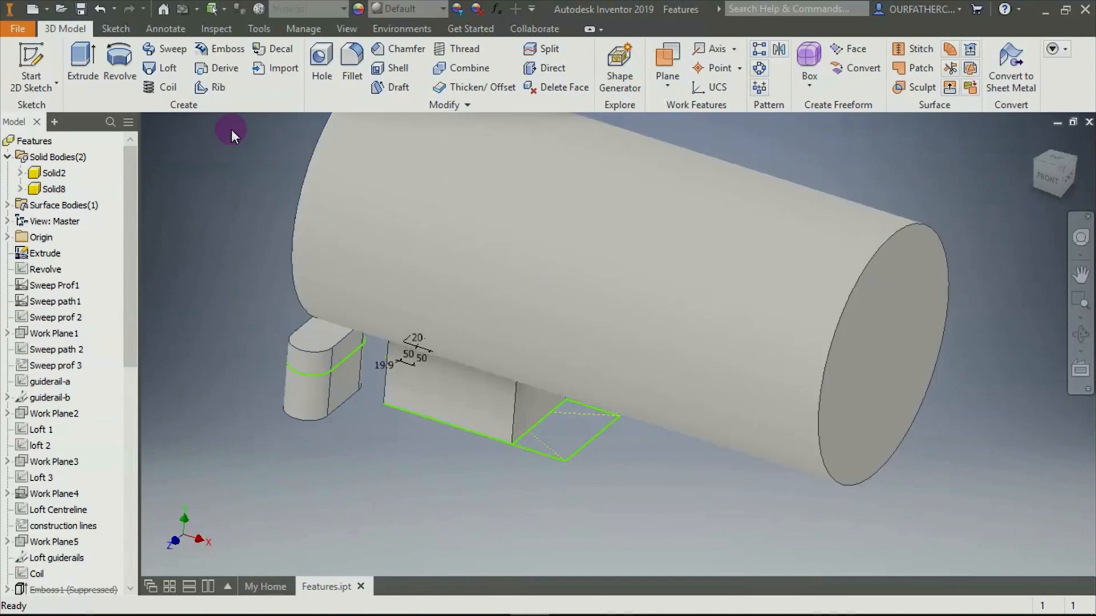
left_click(79, 60)
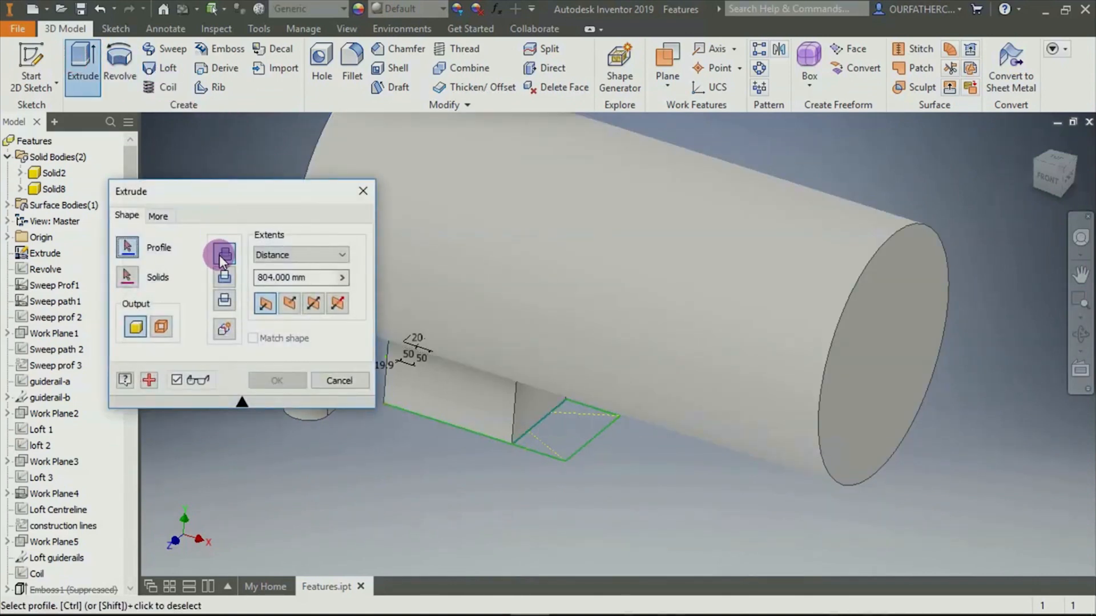
left_click(354, 381)
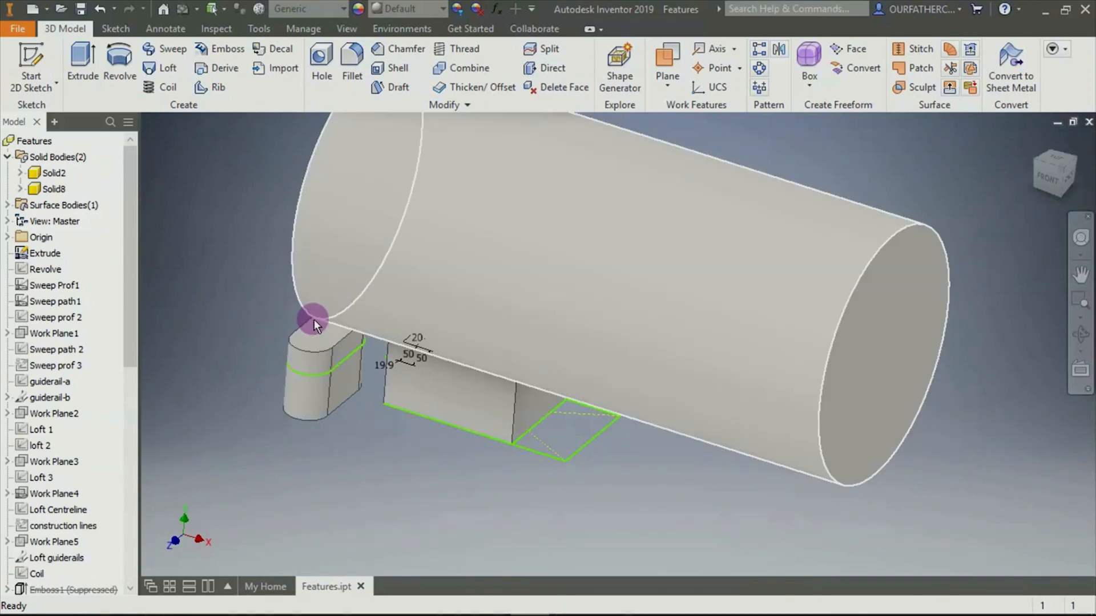
middle_click_drag(350, 449, 396, 433, "shift")
middle_click_drag(335, 394, 428, 363, "shift")
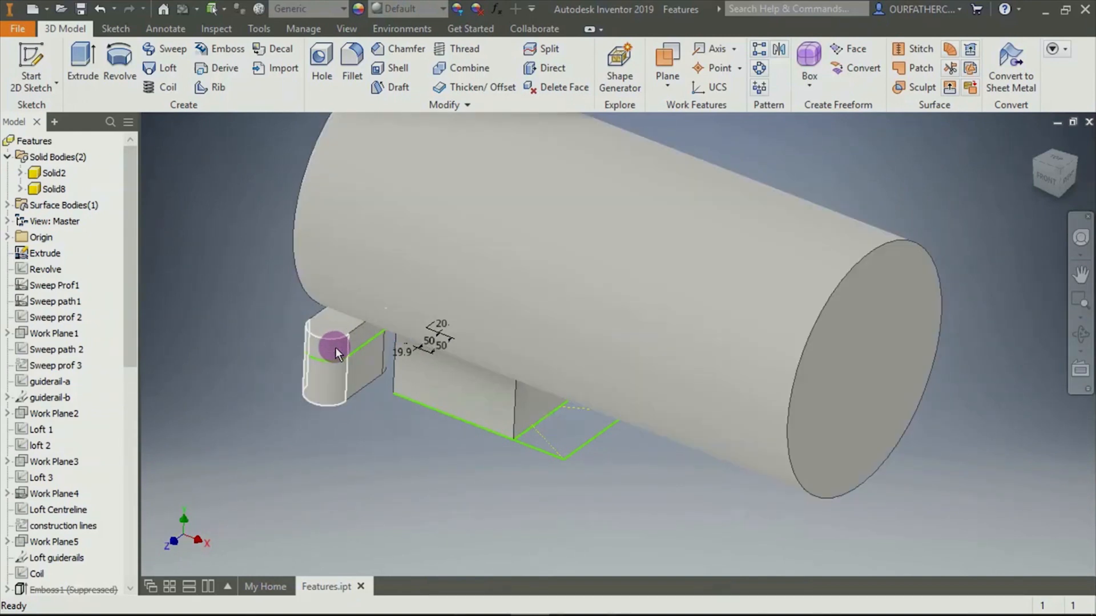
left_click(82, 58)
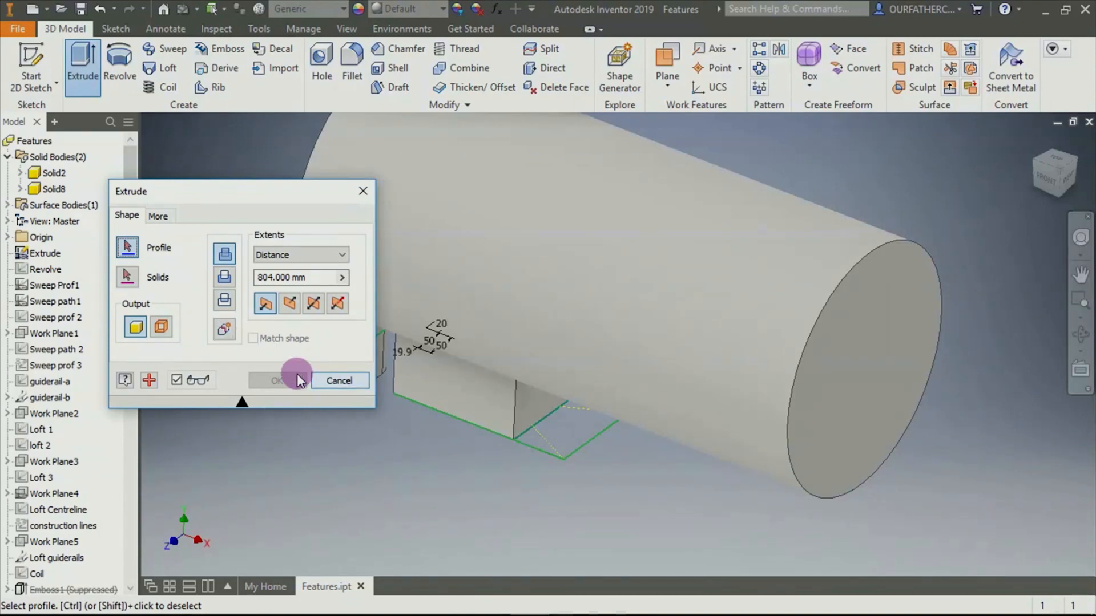
left_click(563, 433)
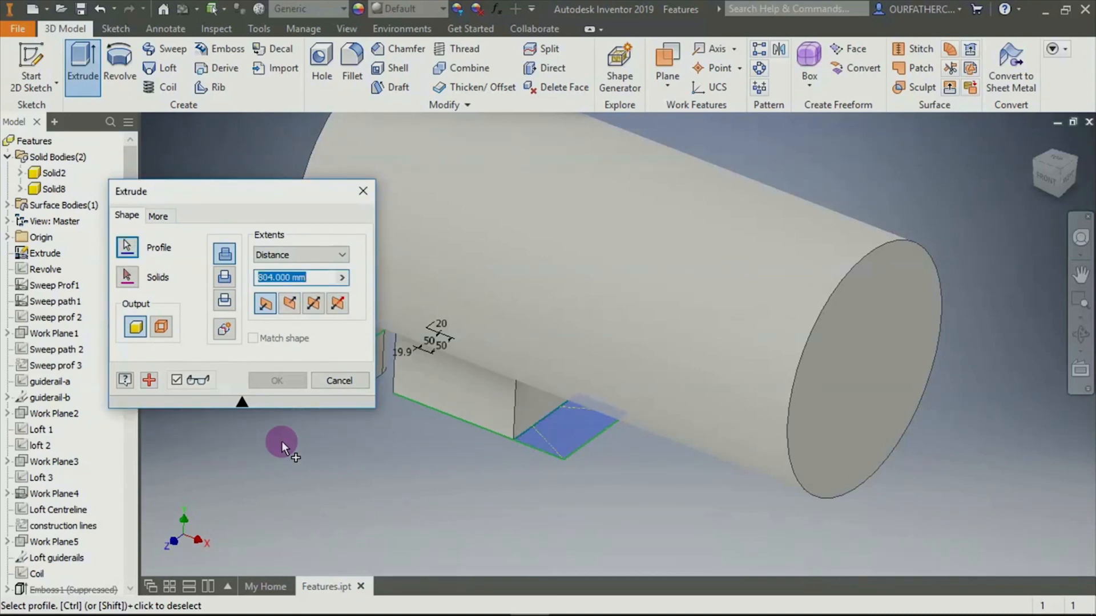
left_click(286, 251)
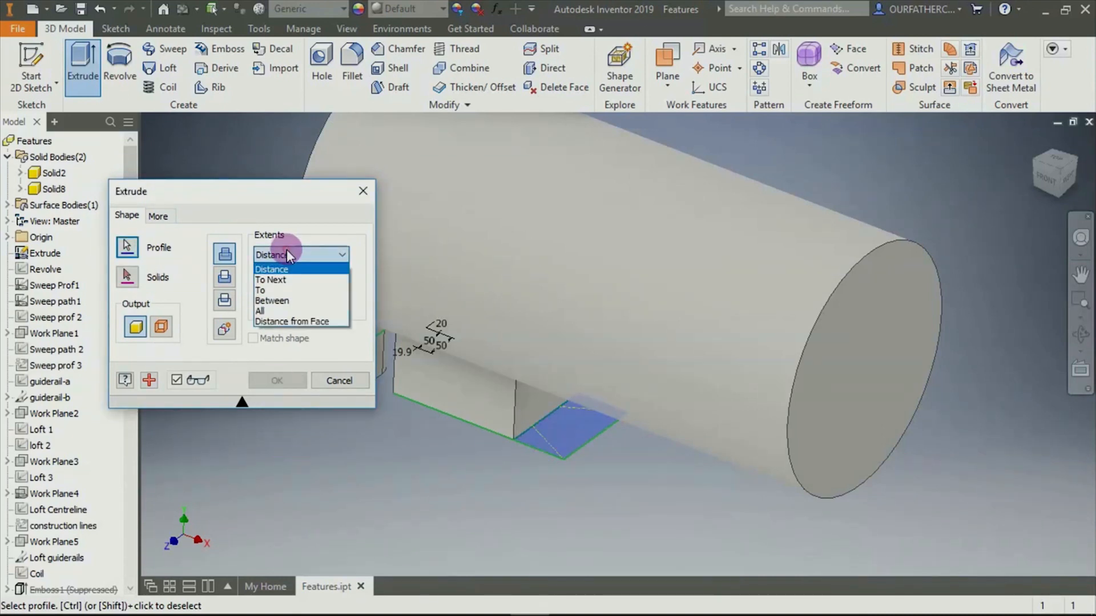
left_click(280, 290)
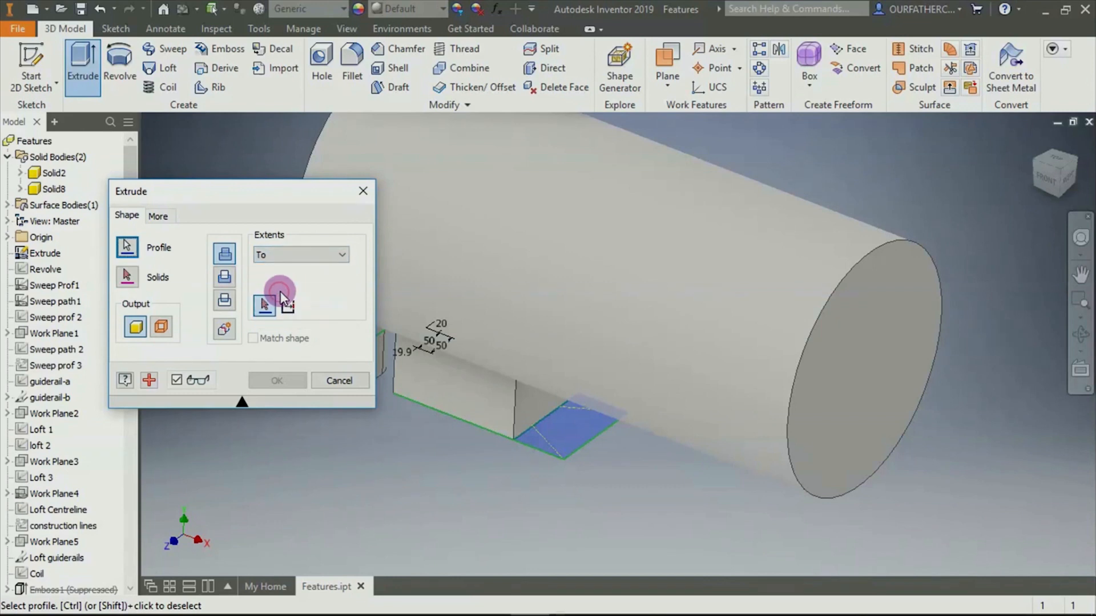
left_click(339, 380)
Start a new 2D sketch on the origin's XY plane
scroll(564, 293, "down", 5)
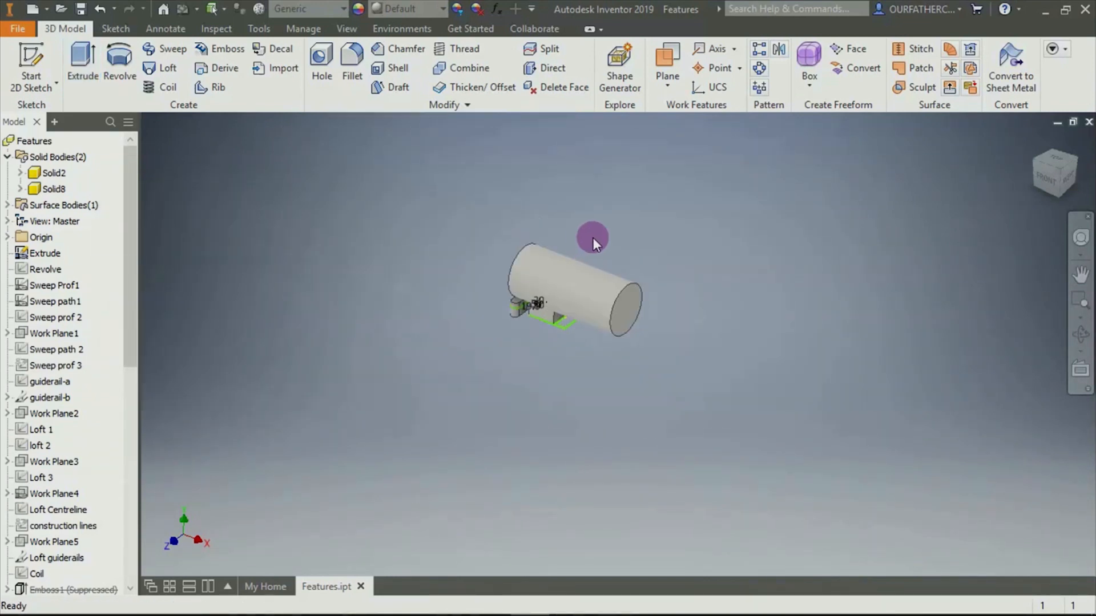
scroll(594, 238, "up", 3)
left_click(32, 60)
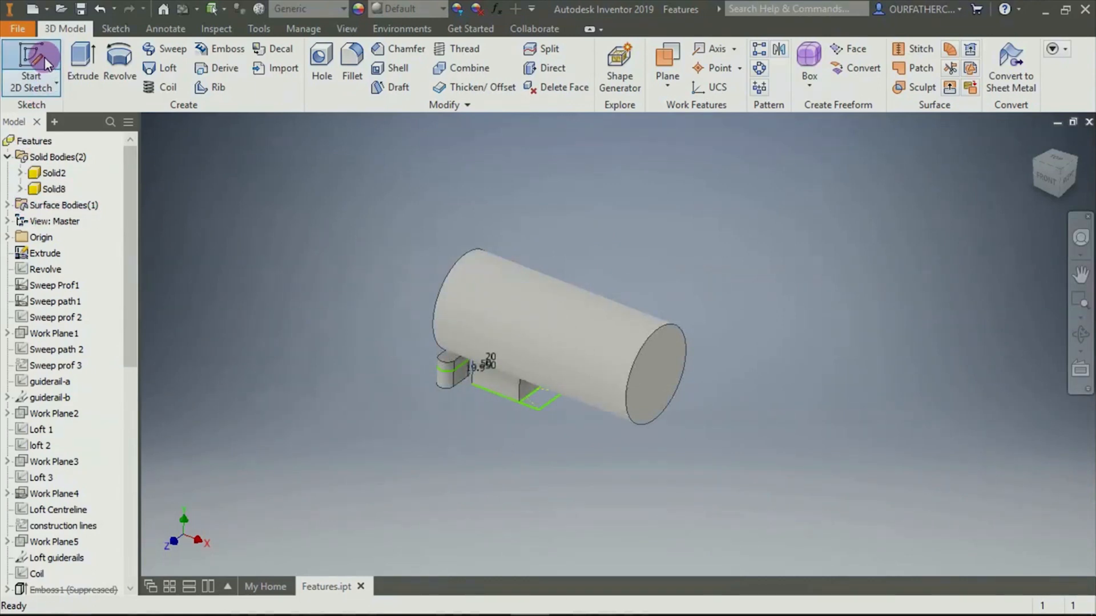
left_click(8, 237)
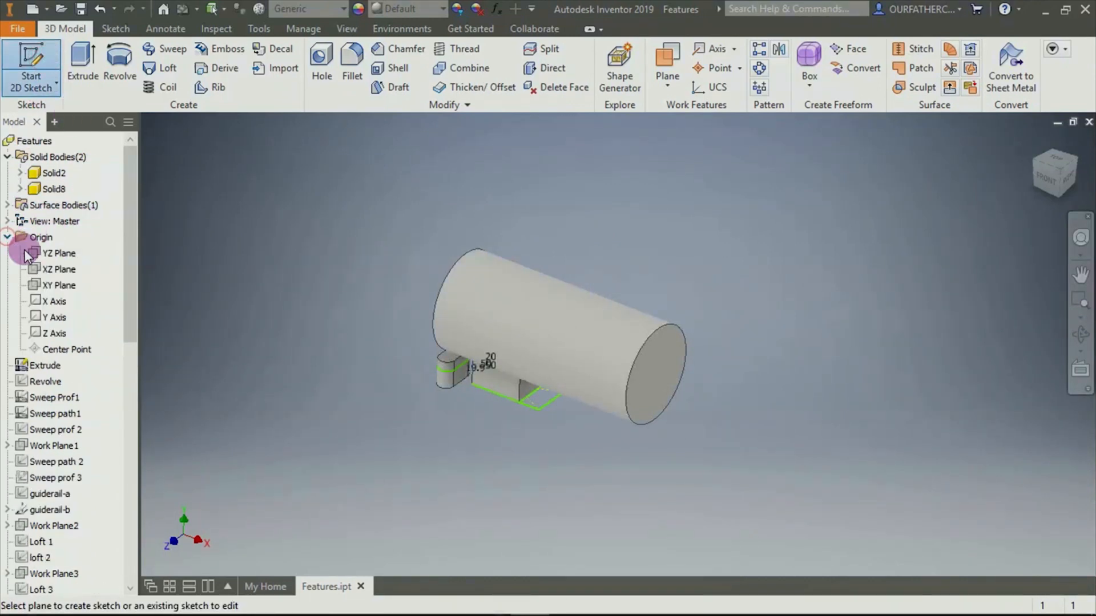
left_click(57, 285)
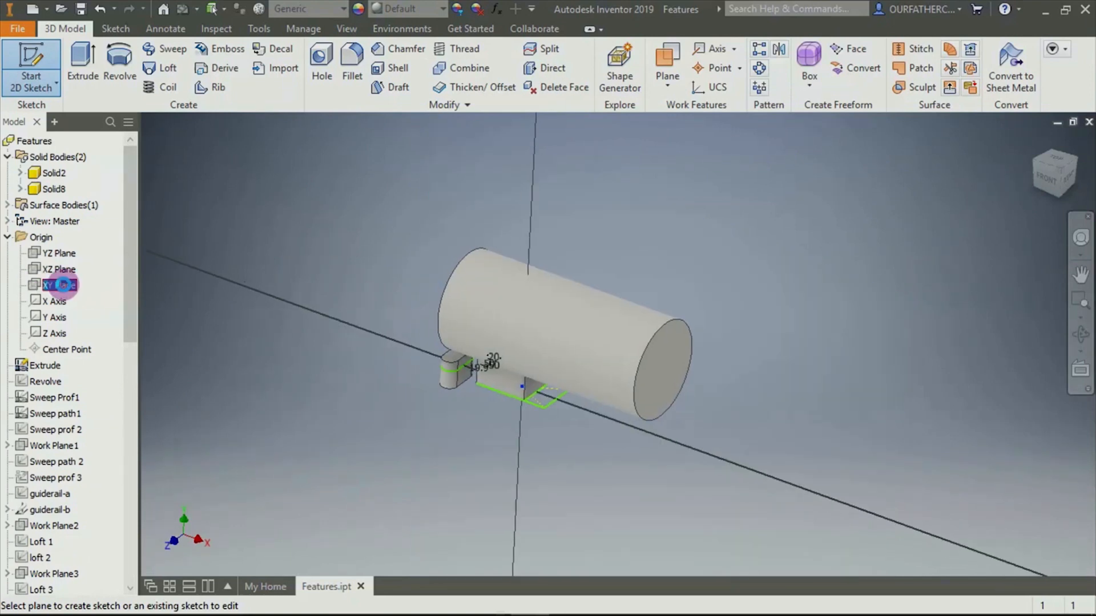
Draw an open S-shaped spline through four points above the large cylinder and finish the sketch
left_click(82, 57)
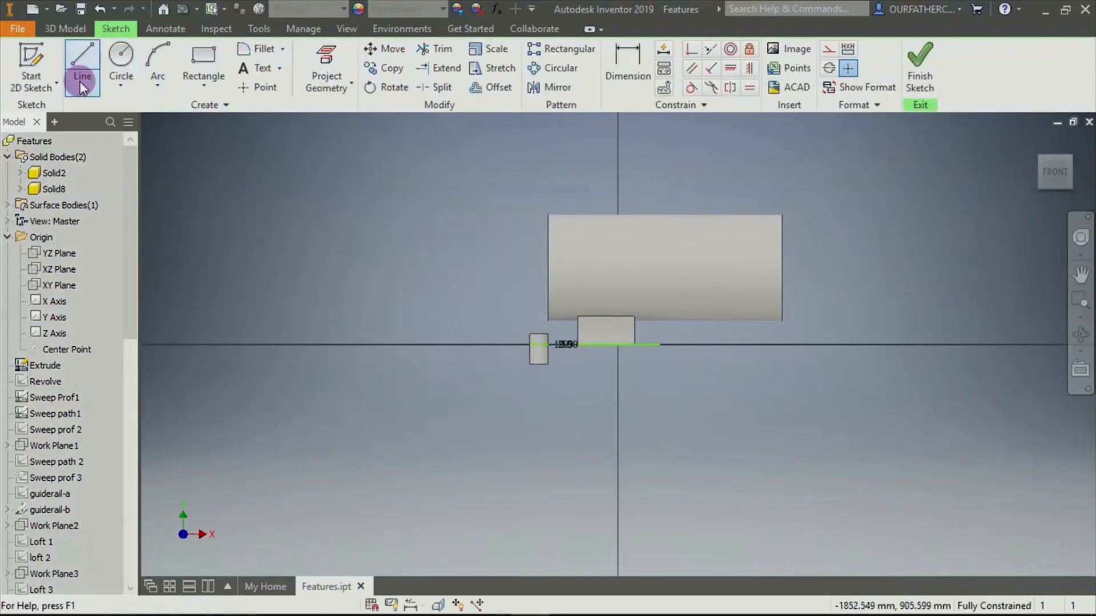
left_click(82, 86)
left_click(98, 172)
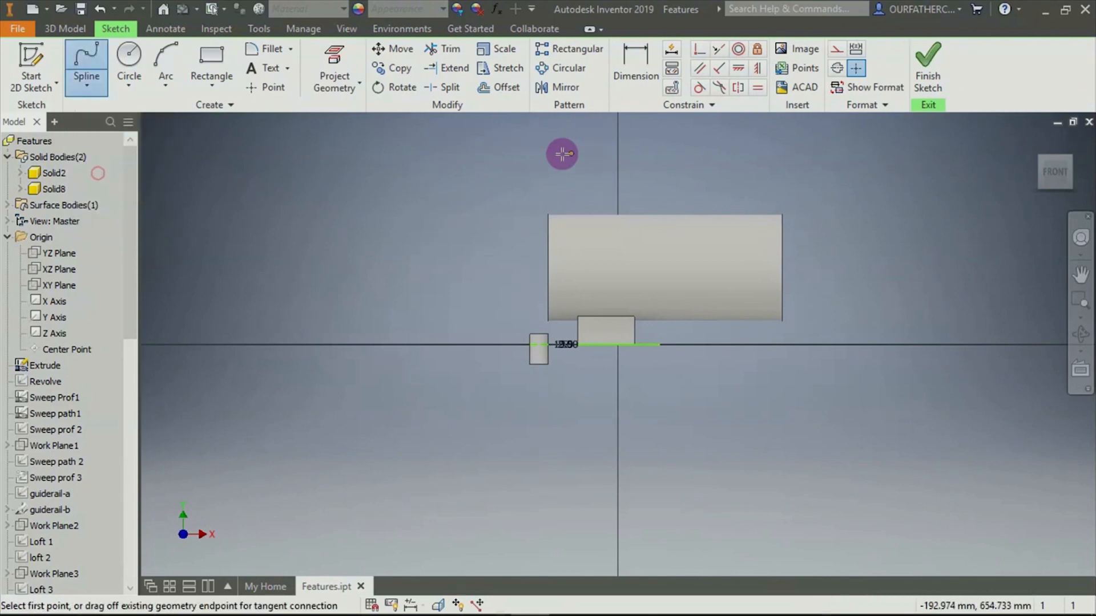
left_click(584, 199)
left_click(641, 168)
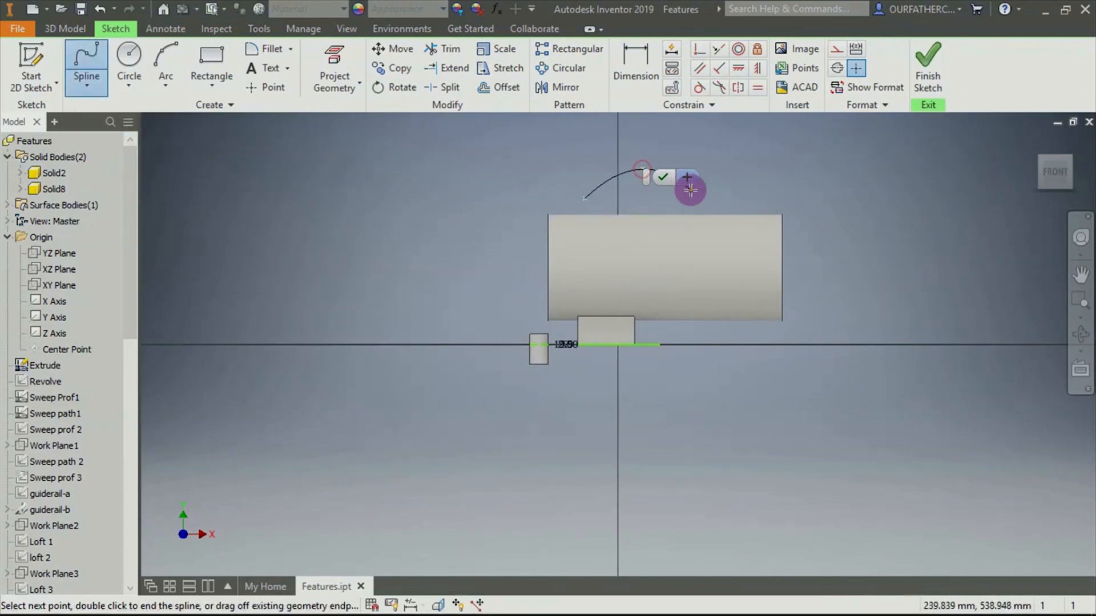
left_click(696, 197)
left_click(744, 179)
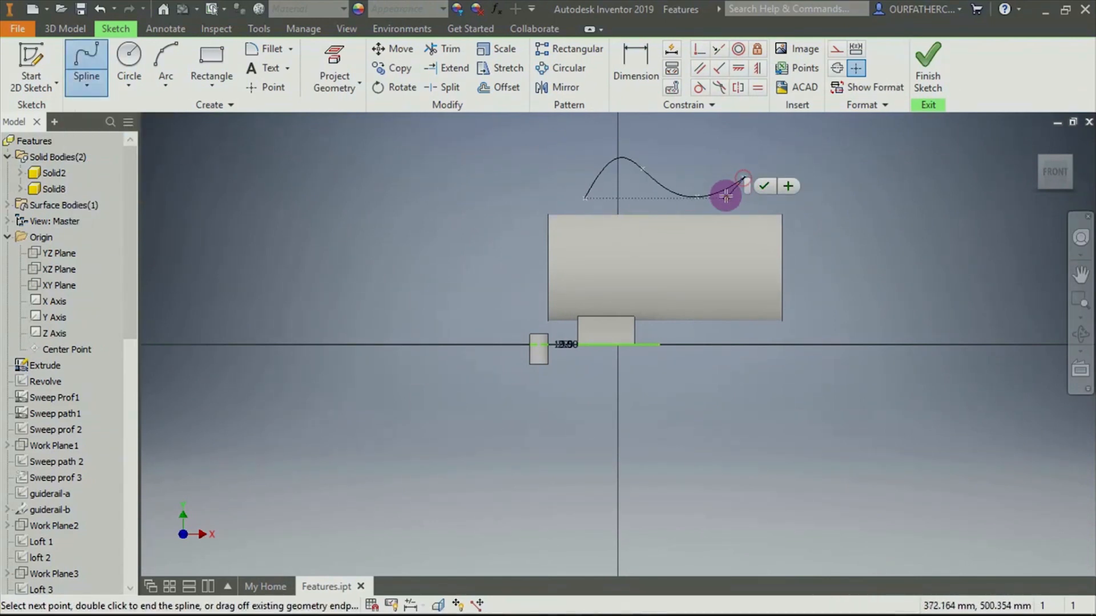
left_click(762, 189)
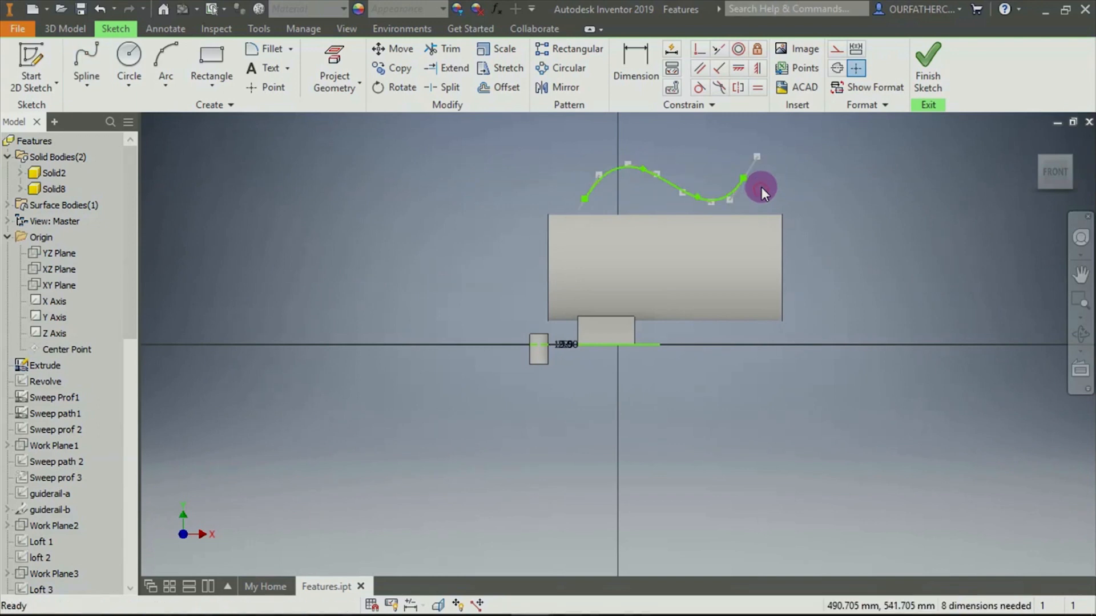
left_click(928, 65)
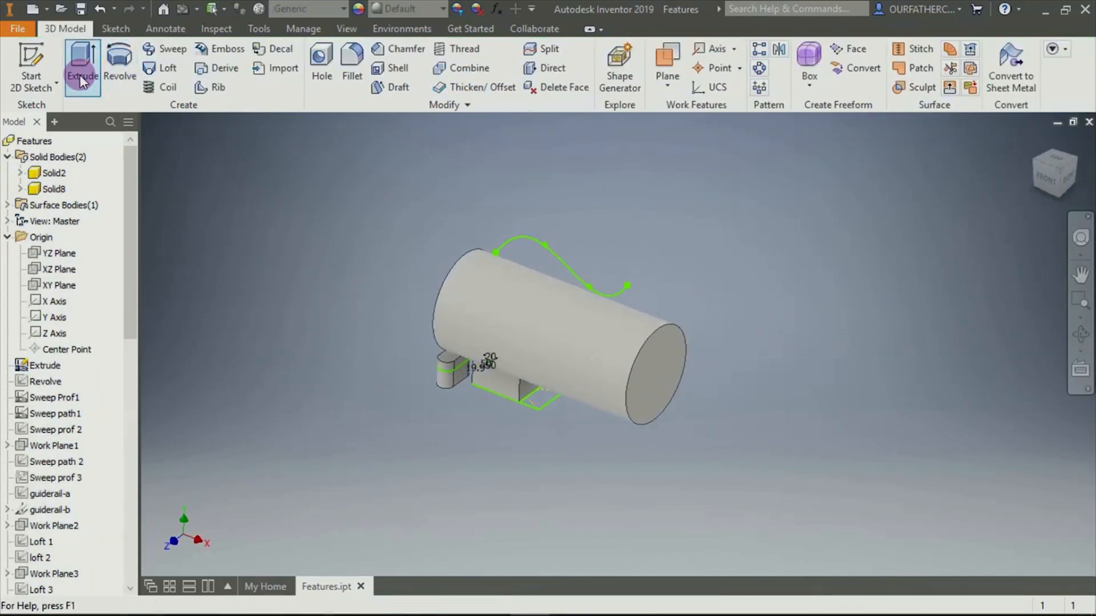
Try to extrude the open spline as a solid, selecting and deselecting it as the profile
left_click(82, 80)
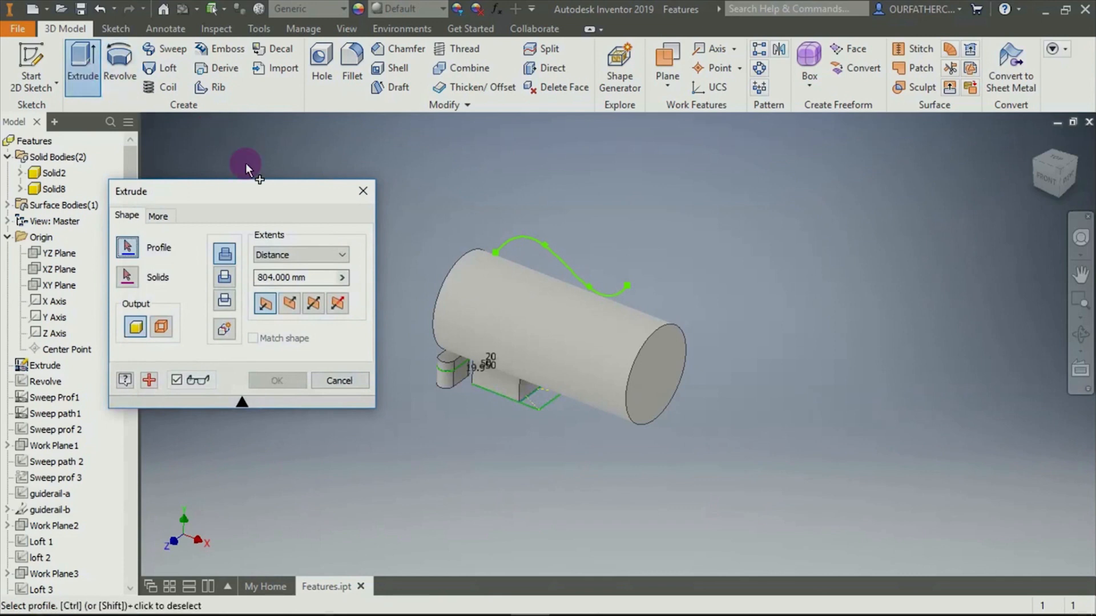
left_click(530, 238)
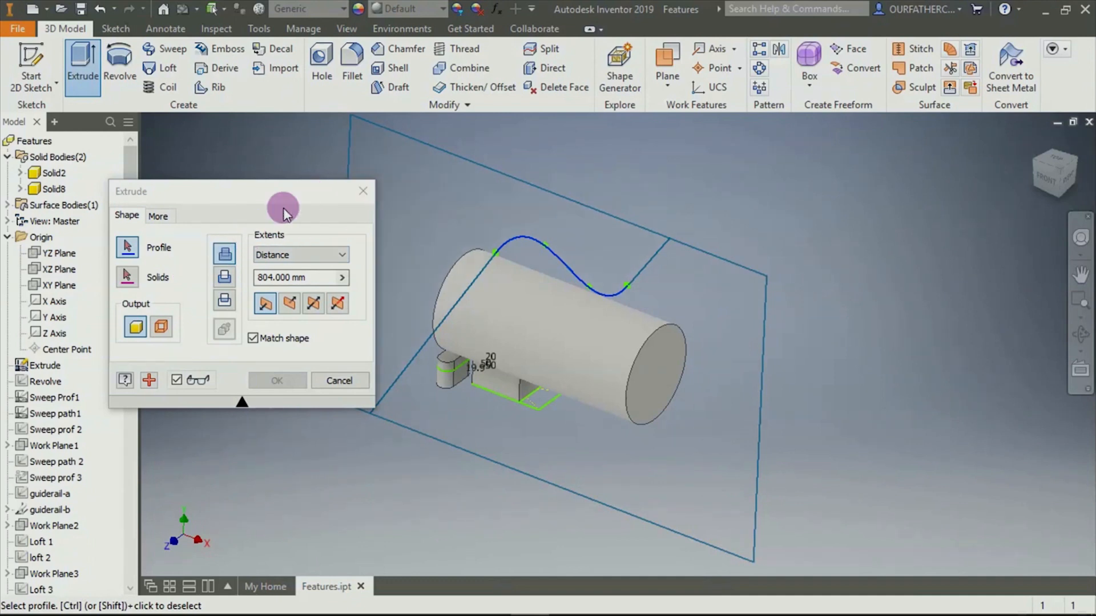
left_click(563, 263)
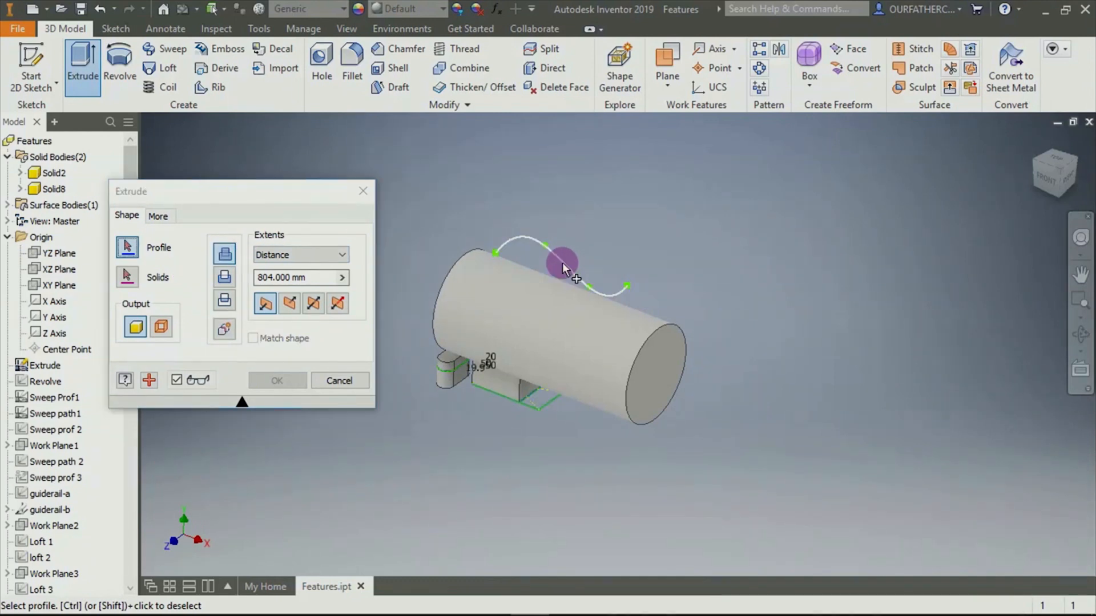
left_click(562, 263)
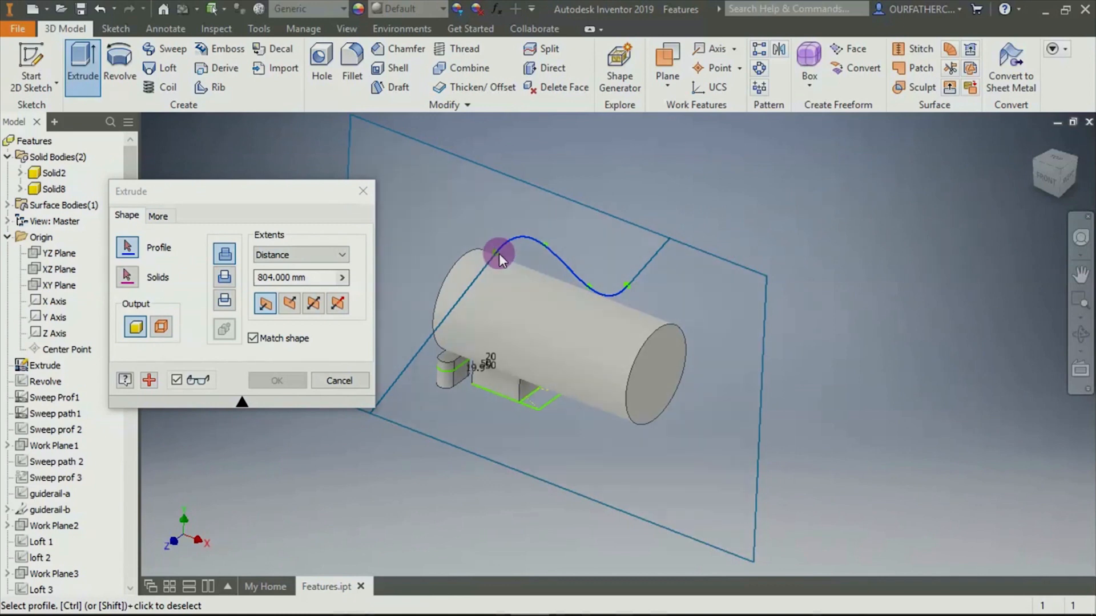
key("Escape")
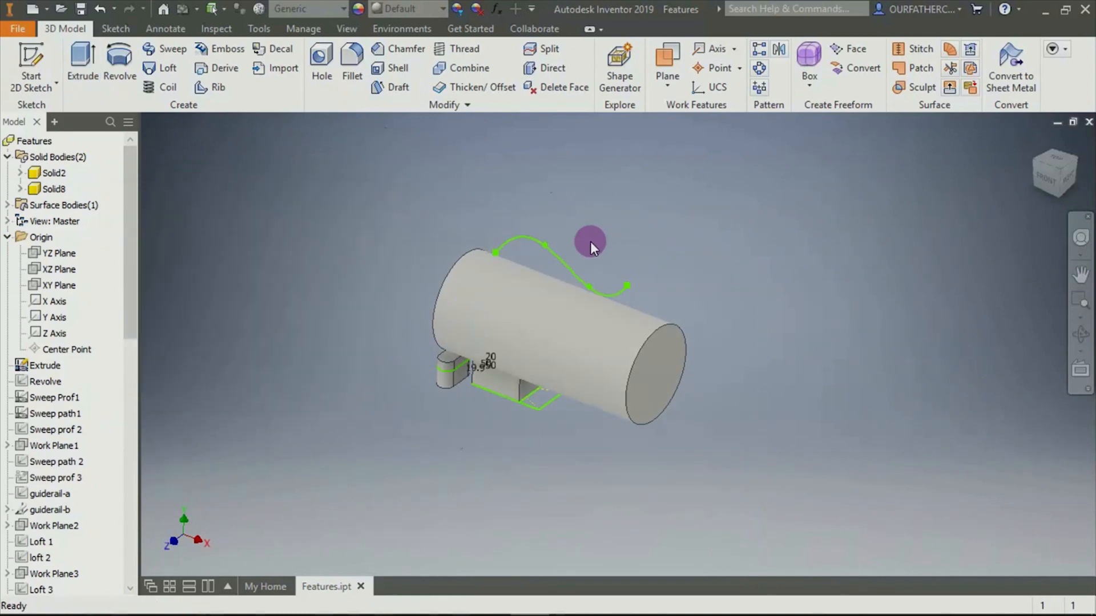
Extrude the open spline as a surface, 804 mm symmetrically to both sides of its sketch plane
left_click(83, 60)
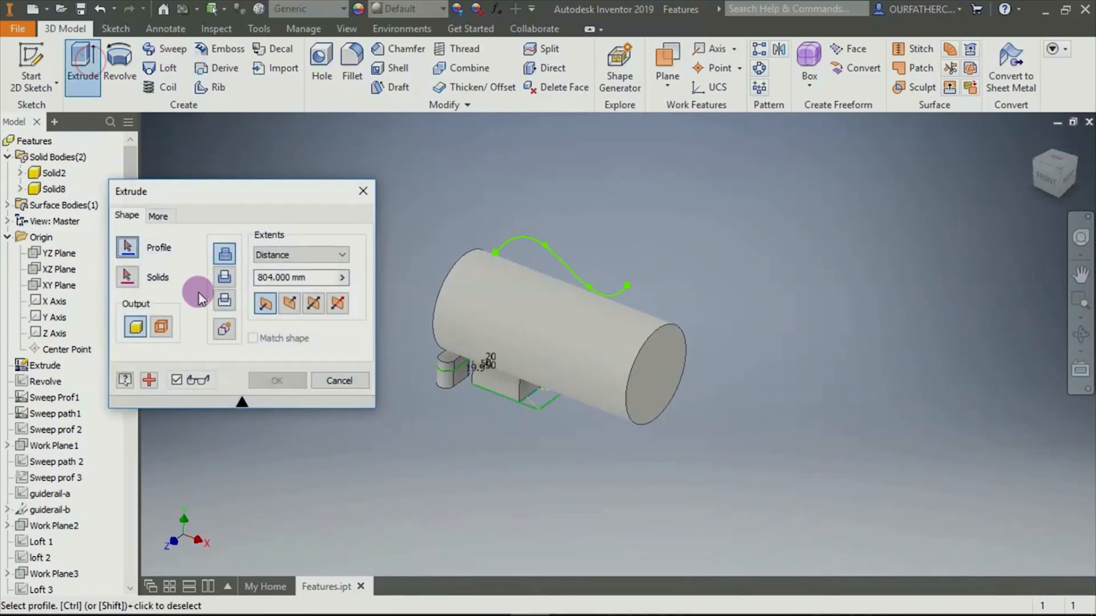
left_click(164, 327)
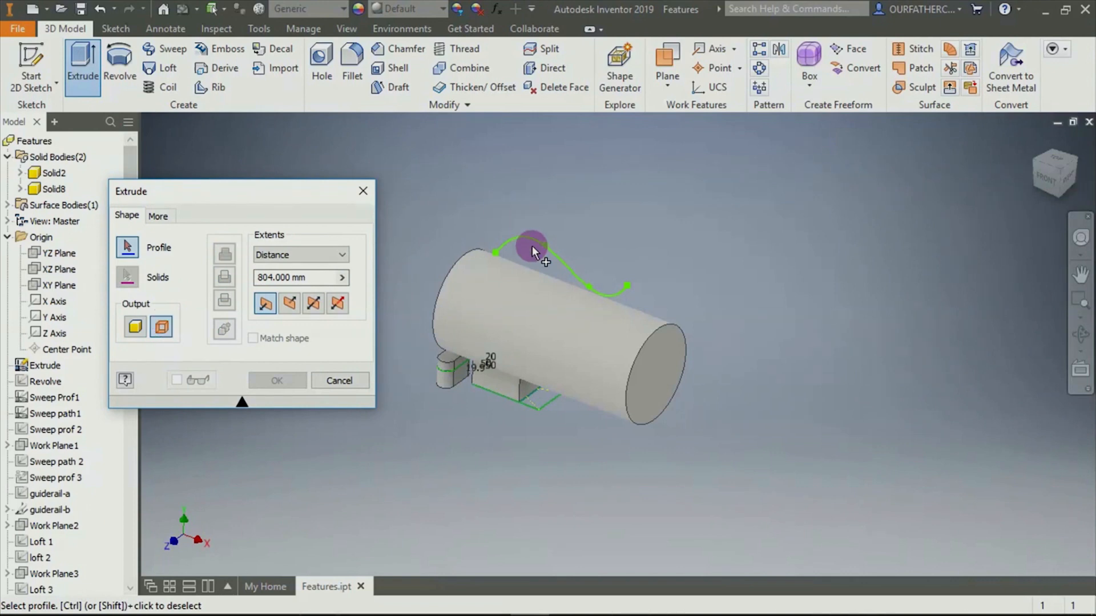
left_click(547, 246)
left_click(551, 251)
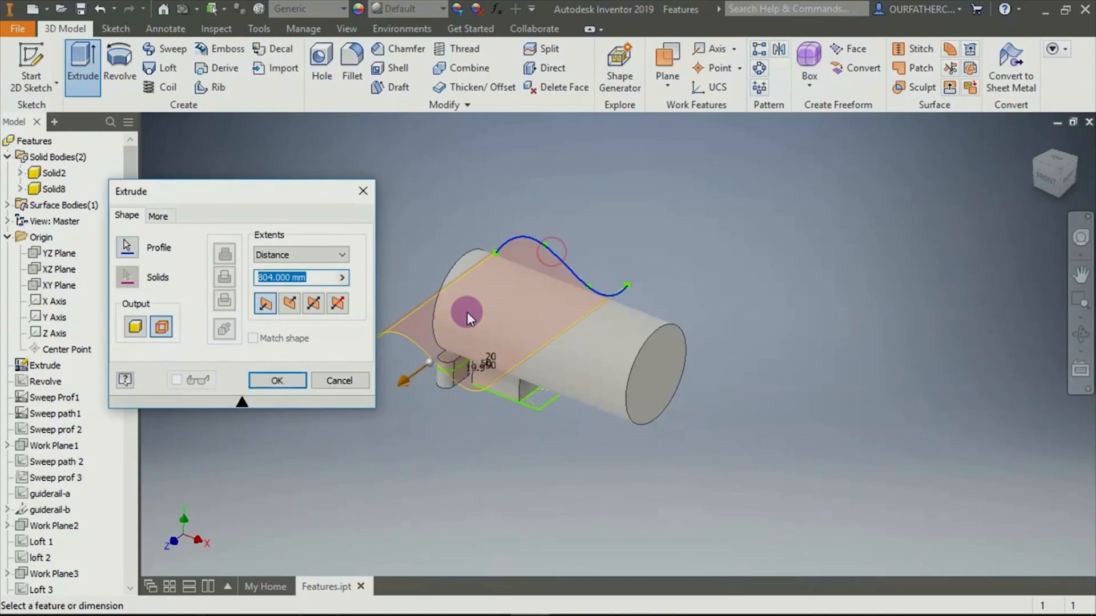
left_click(313, 303)
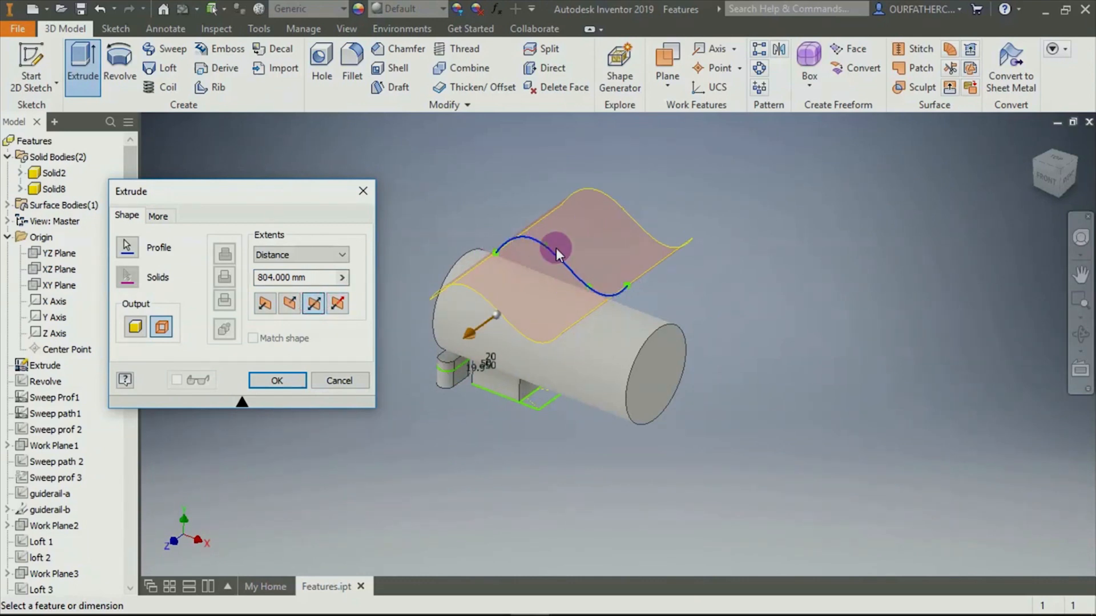
left_click(280, 380)
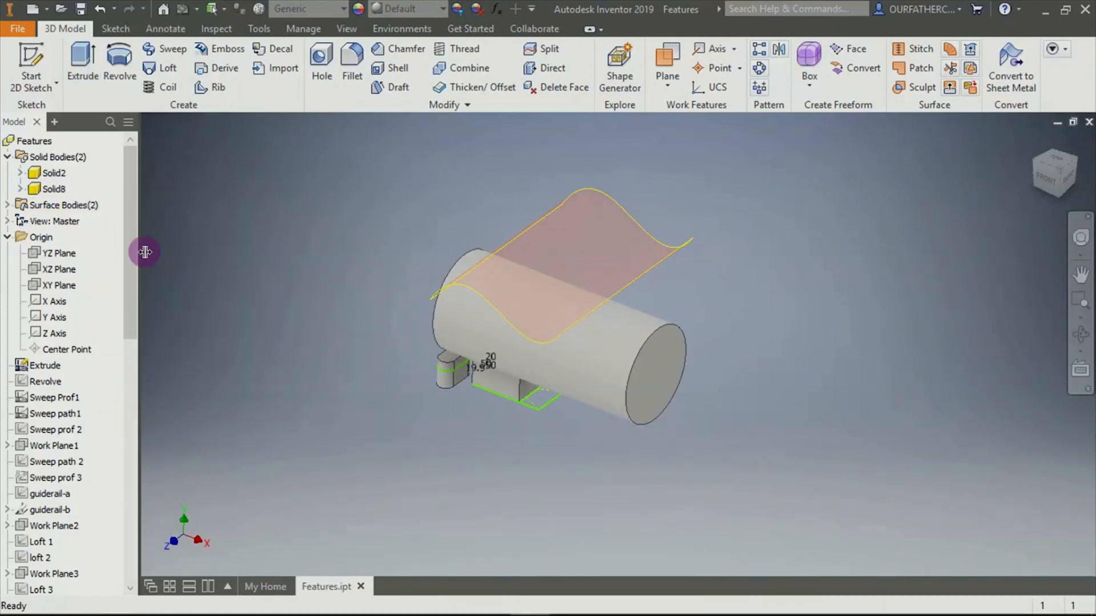
Delete the large cylinder's extrusion feature while keeping its consumed circle sketch
left_click_drag(139, 262, 155, 529)
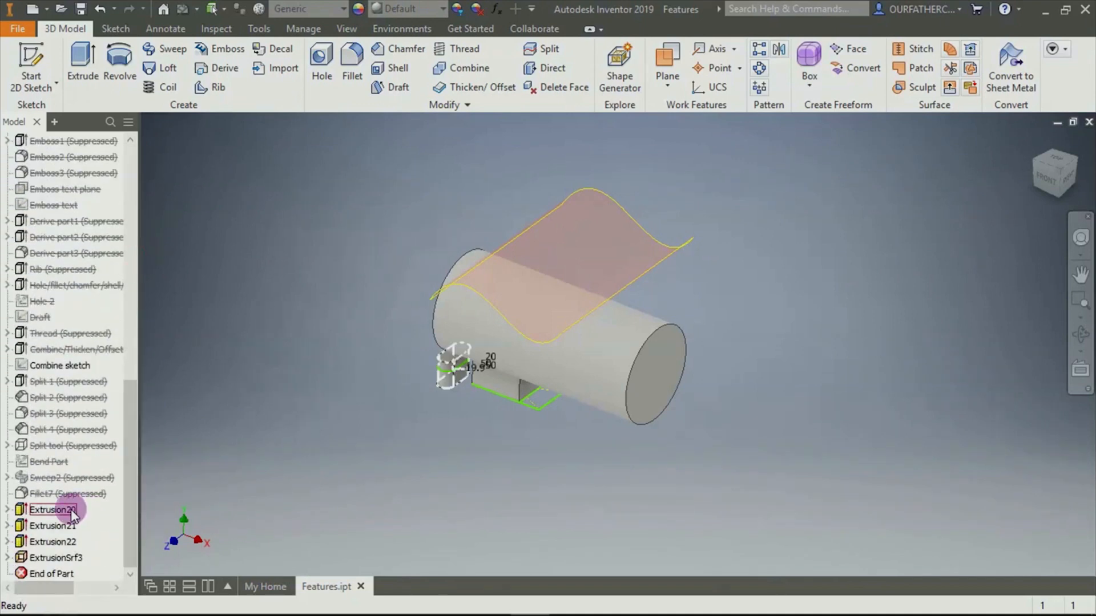
left_click(48, 528)
right_click(48, 527)
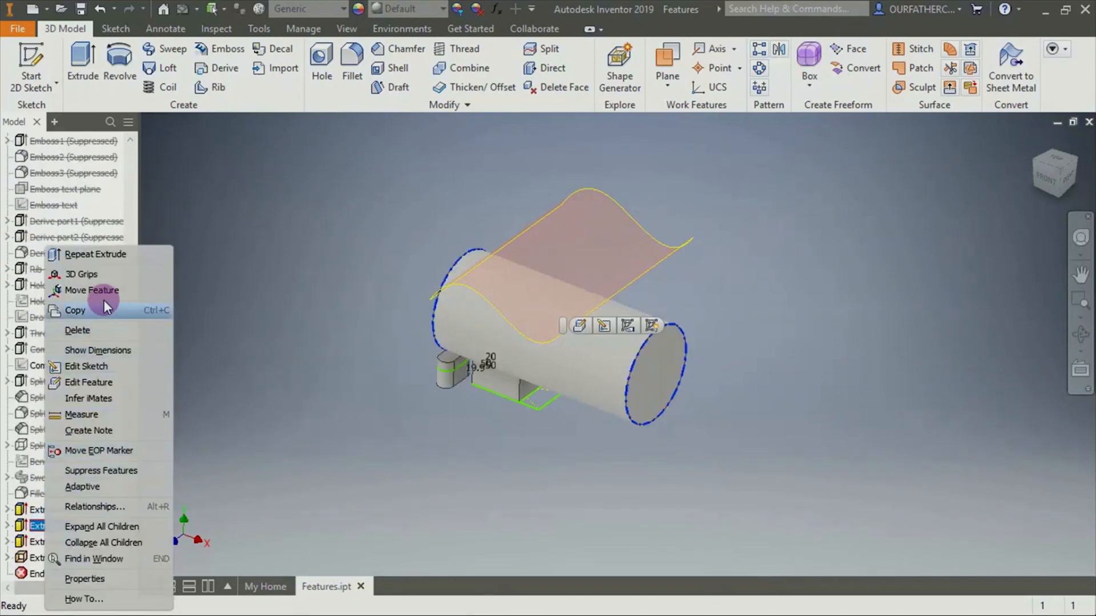
left_click(94, 329)
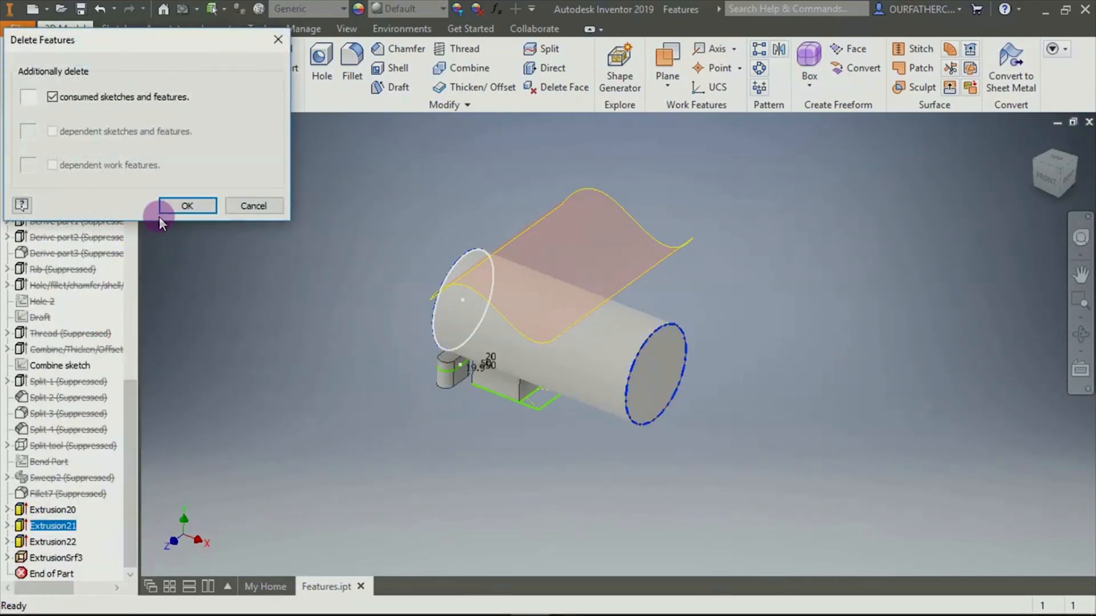
left_click(53, 97)
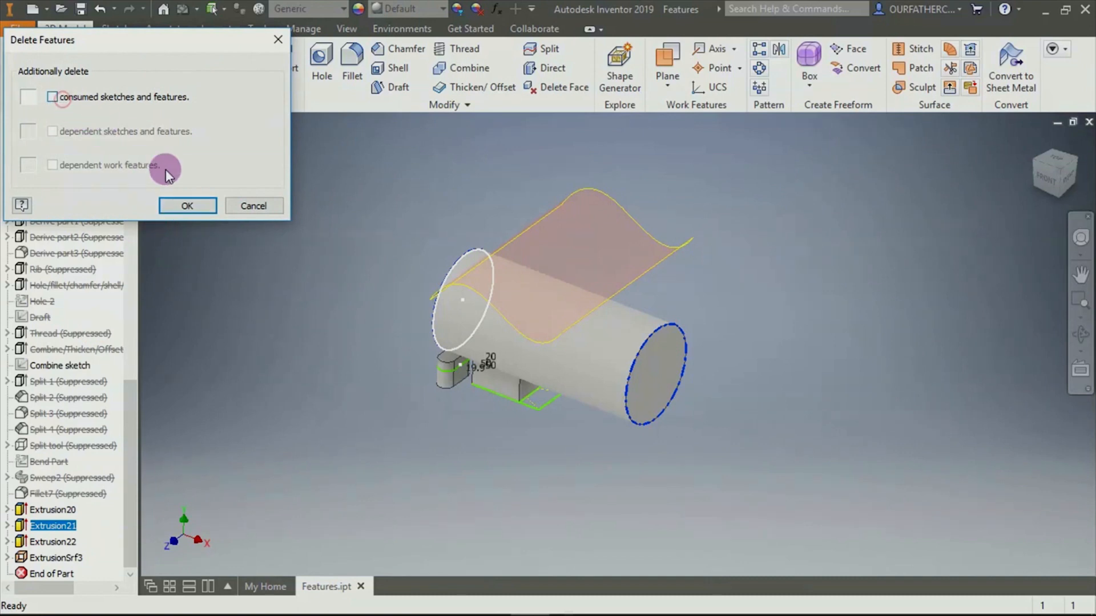
left_click(197, 207)
Extrude the small dimensioned rectangle beside the slot-shaped solid as a surface with a distance of 30 mm
scroll(591, 275, "up", 4)
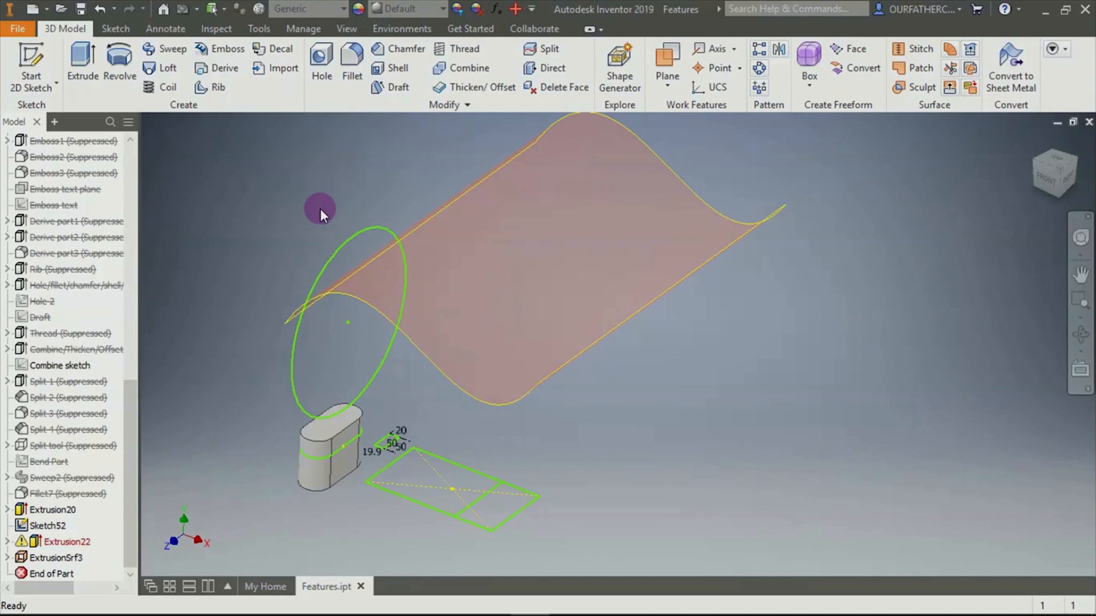
scroll(396, 487, "up", 5)
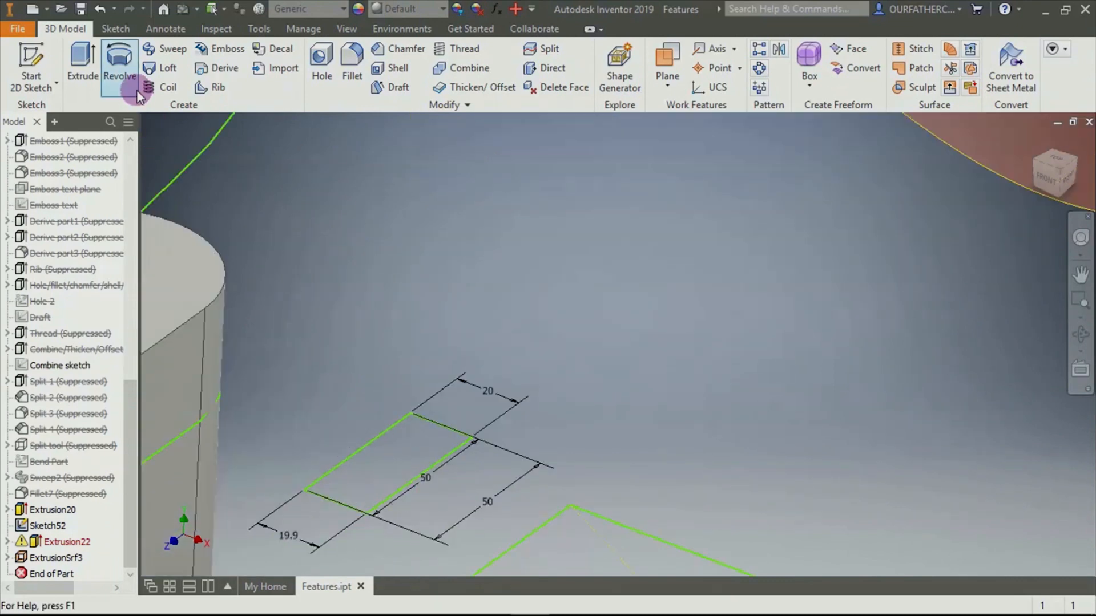
left_click(83, 74)
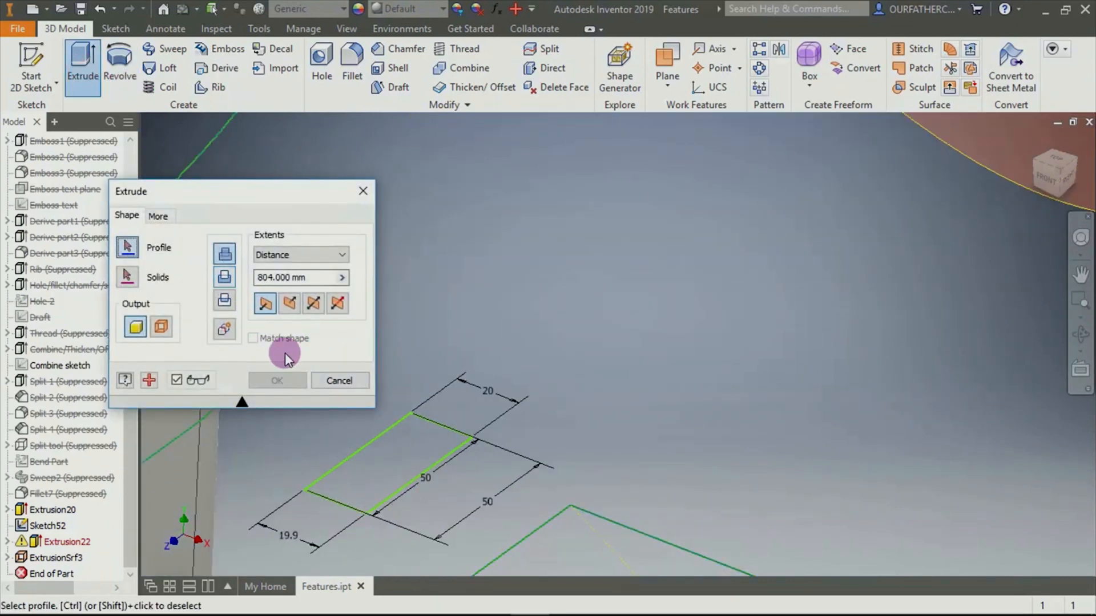
left_click(162, 327)
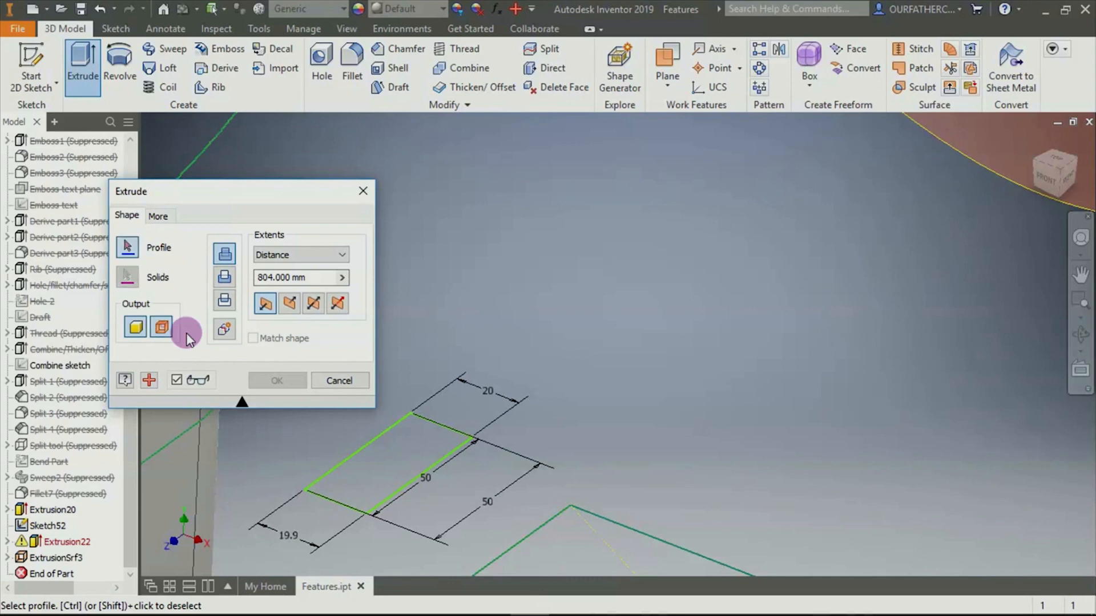
left_click(393, 426)
scroll(496, 357, "down", 3)
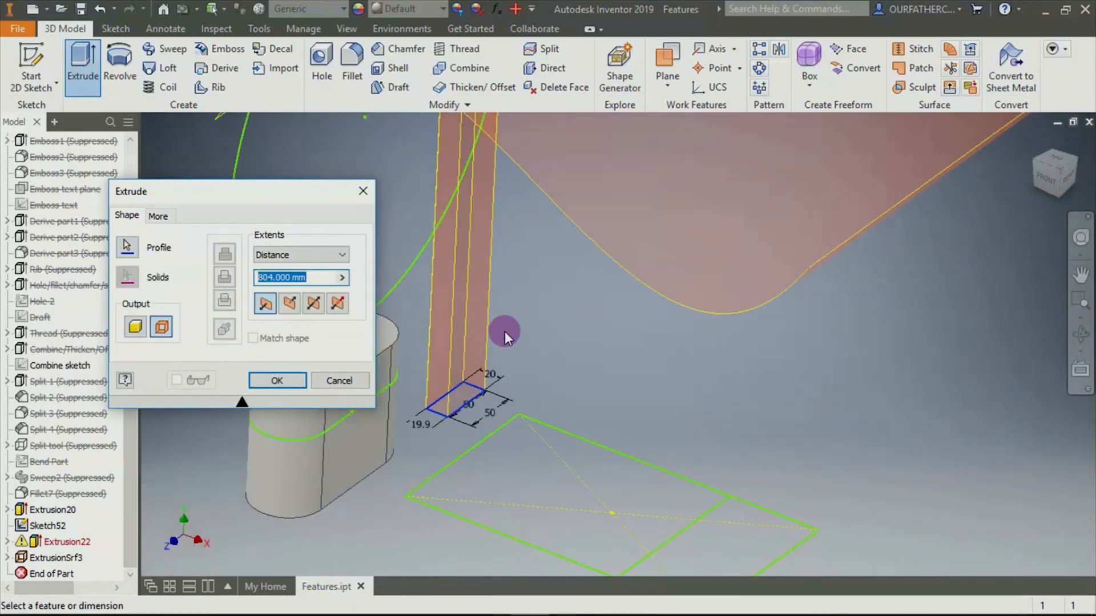
scroll(439, 410, "up", 5)
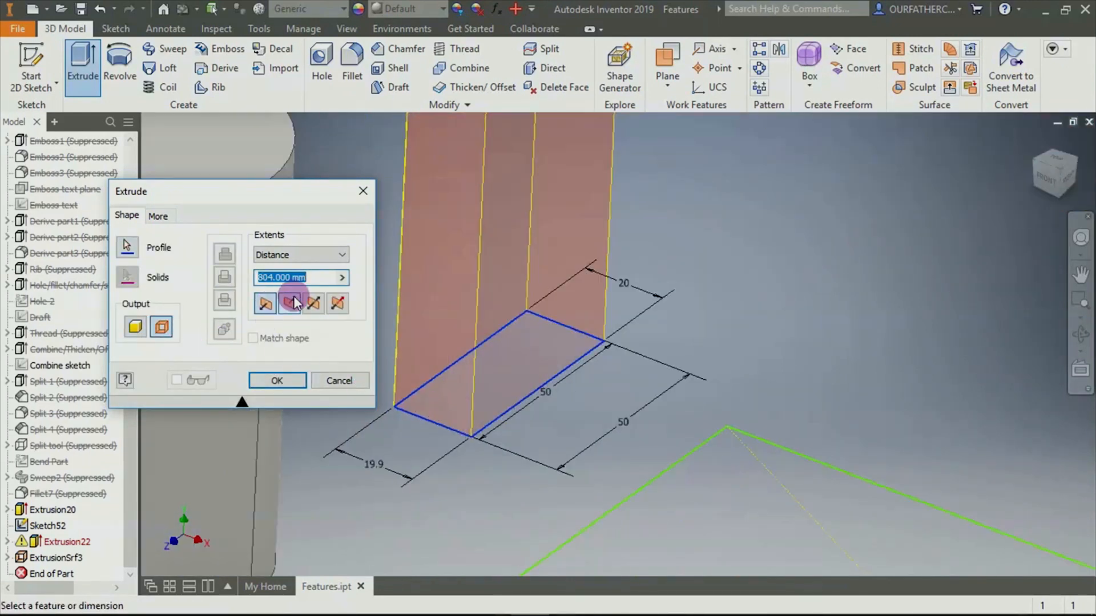
type("3")
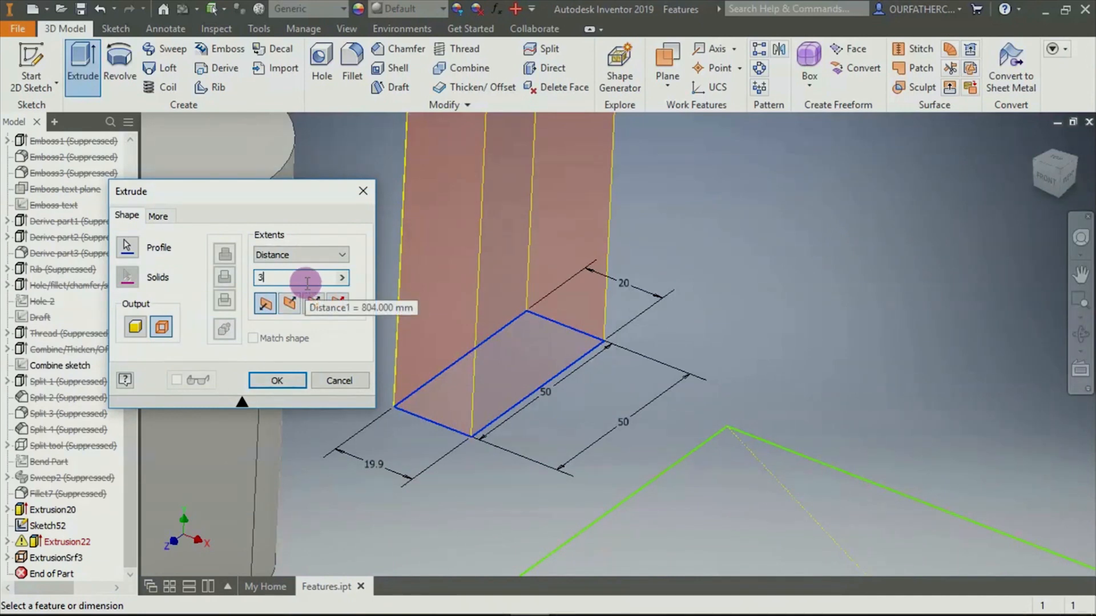
type("0")
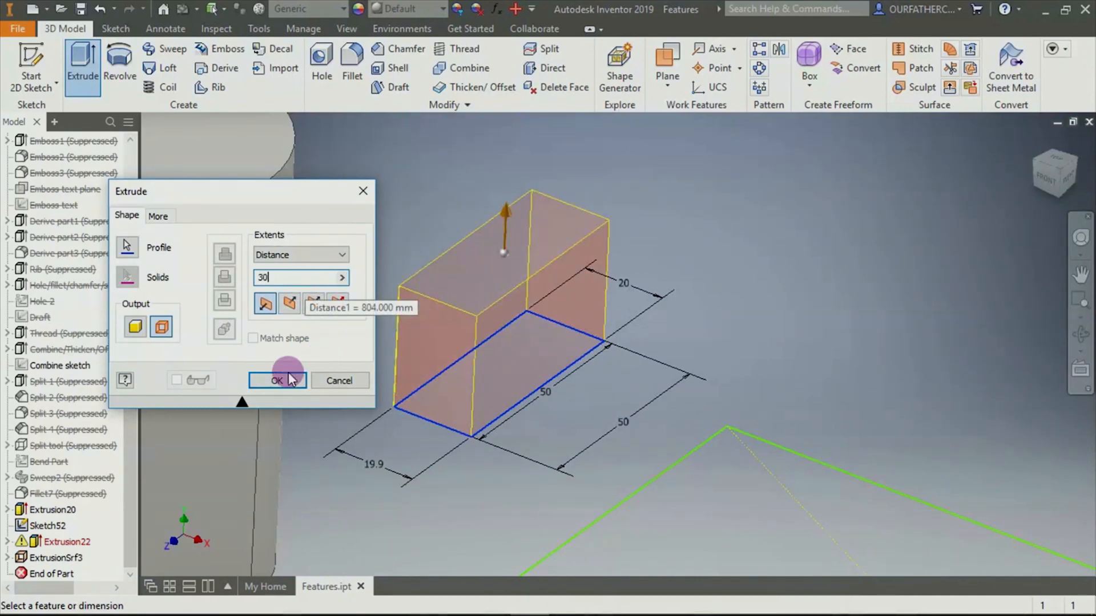
left_click(278, 380)
scroll(749, 227, "up", 5)
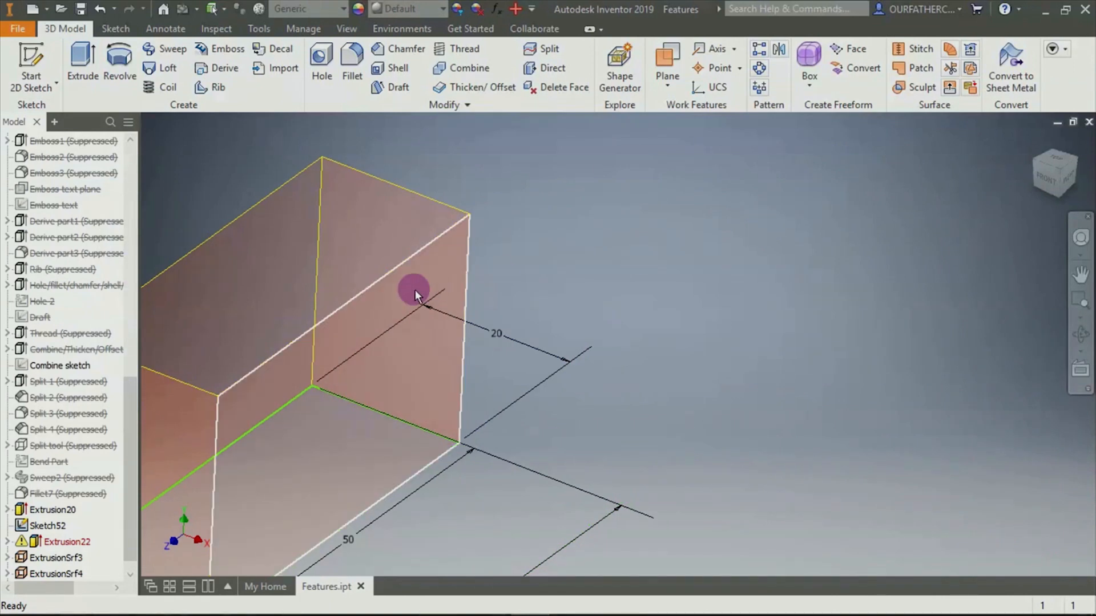
Try to extrude the large rectangle's smaller end region as a new solid with the To extent, ending at the wavy spline surface
scroll(415, 280, "down", 6)
scroll(504, 272, "down", 4)
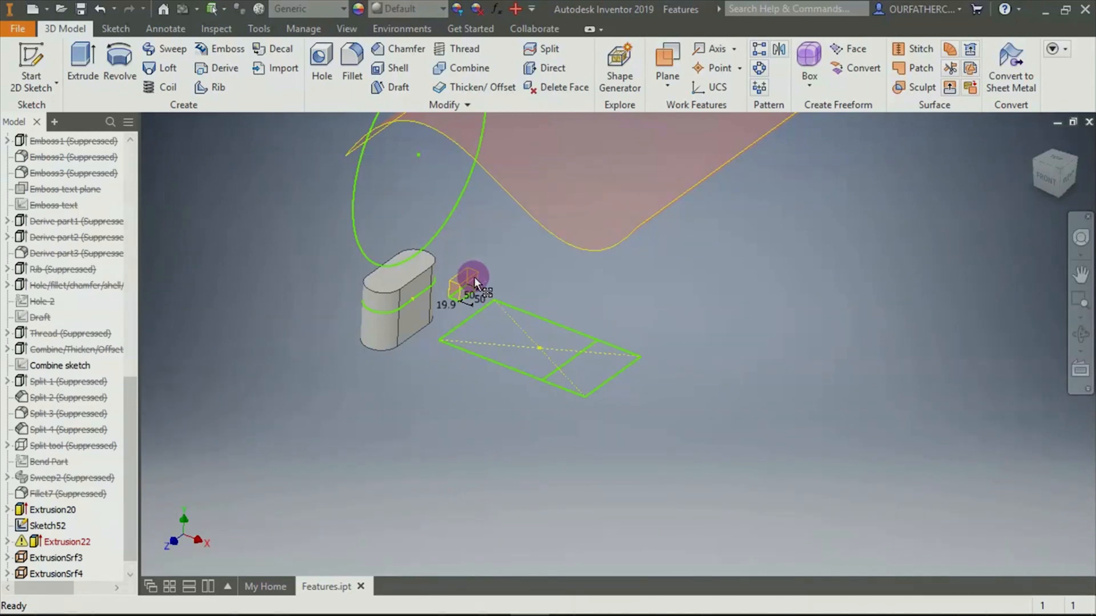
left_click(92, 61)
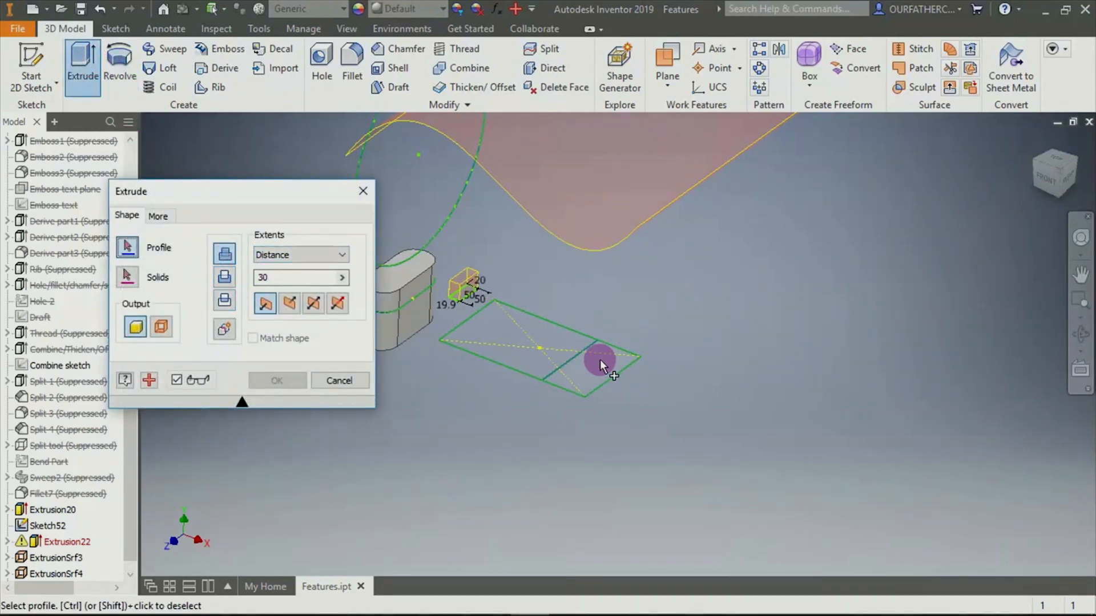
left_click(597, 379)
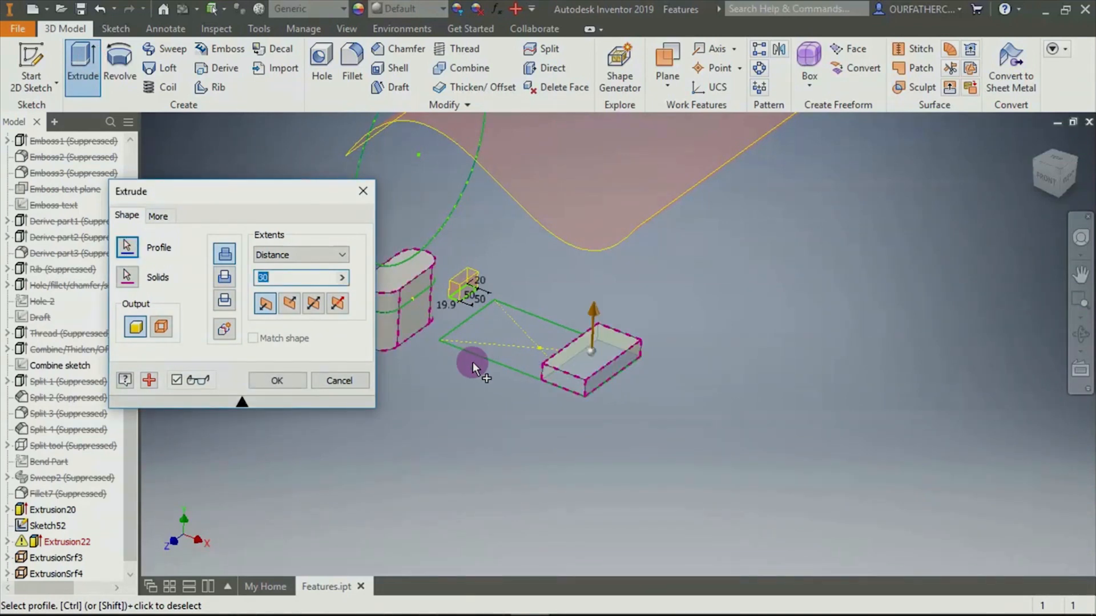
left_click(225, 330)
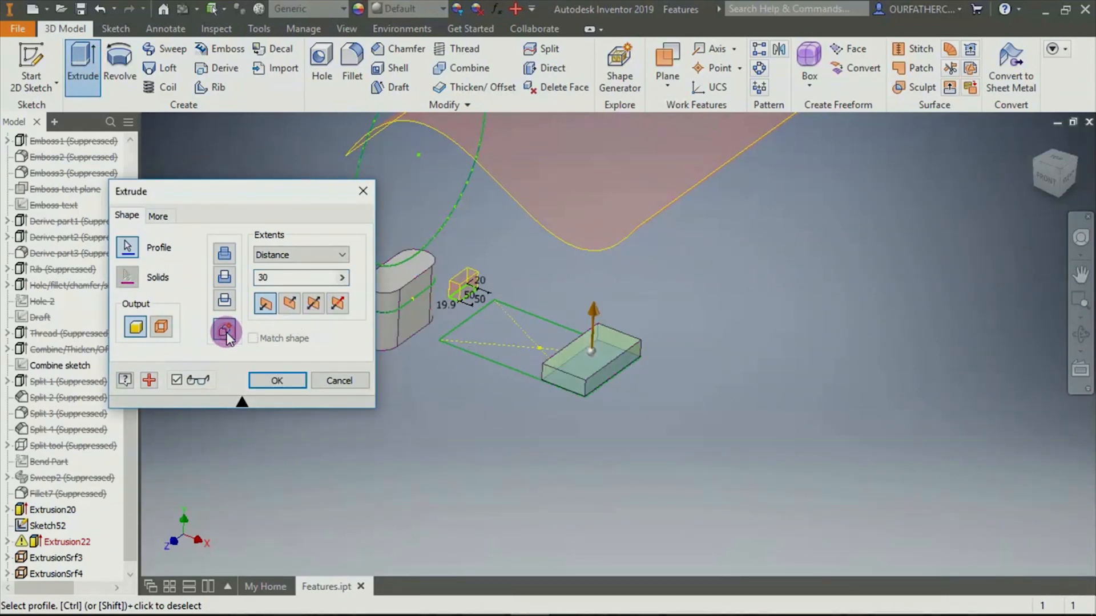
left_click(272, 255)
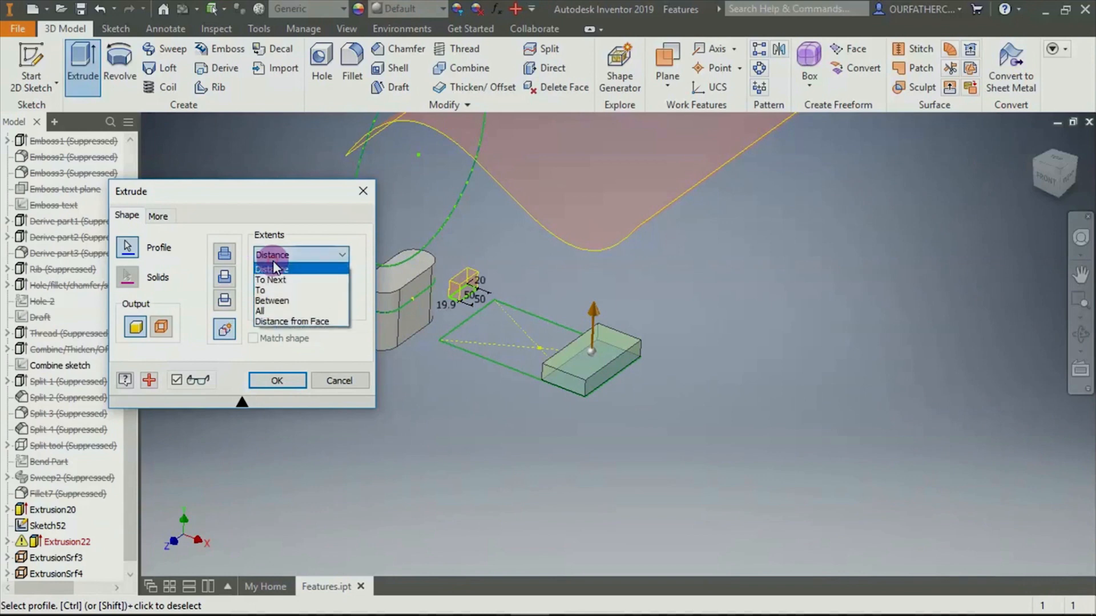
left_click(283, 290)
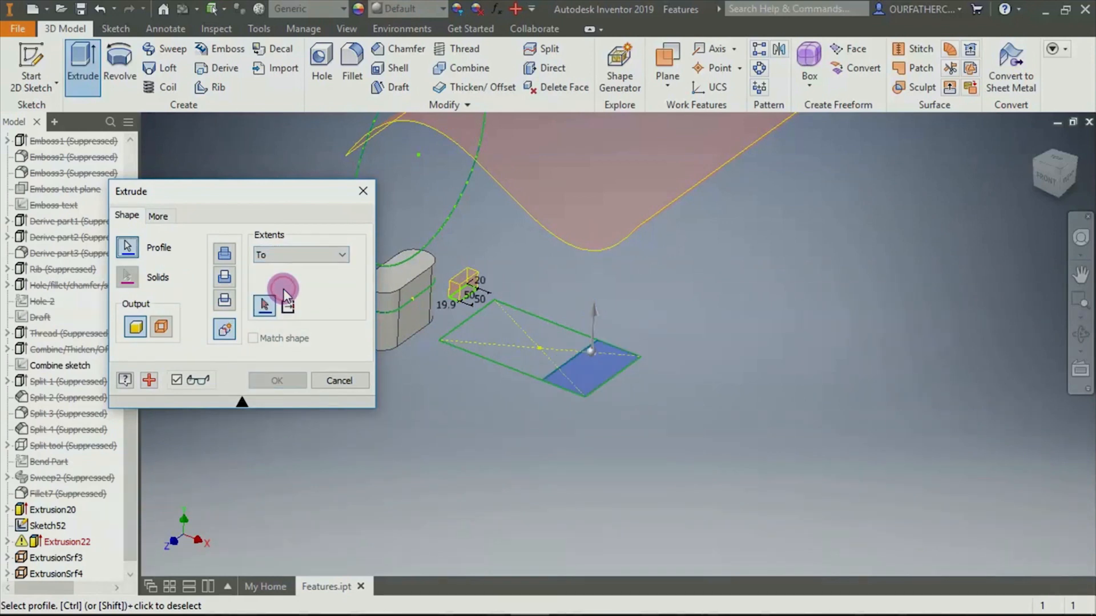
left_click(629, 185)
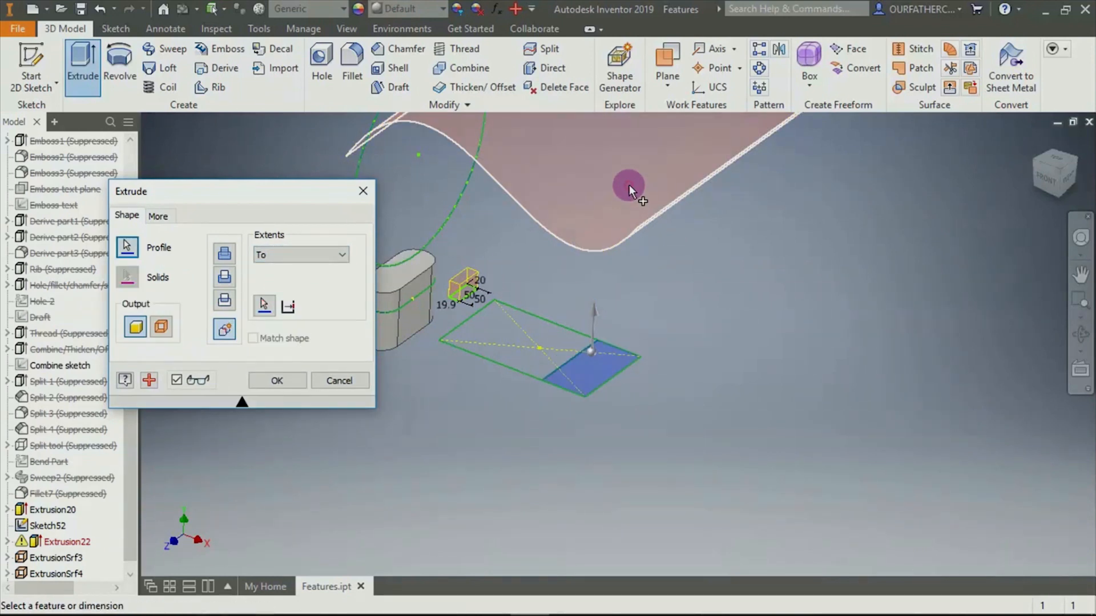
scroll(652, 224, "up", 5)
scroll(656, 166, "down", 5)
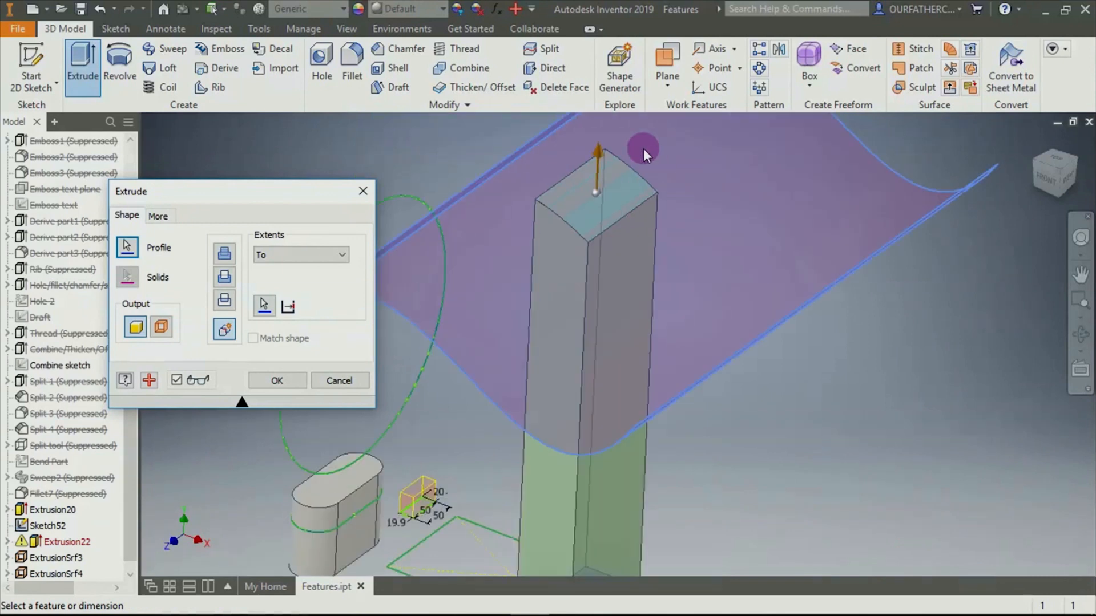
left_click(309, 253)
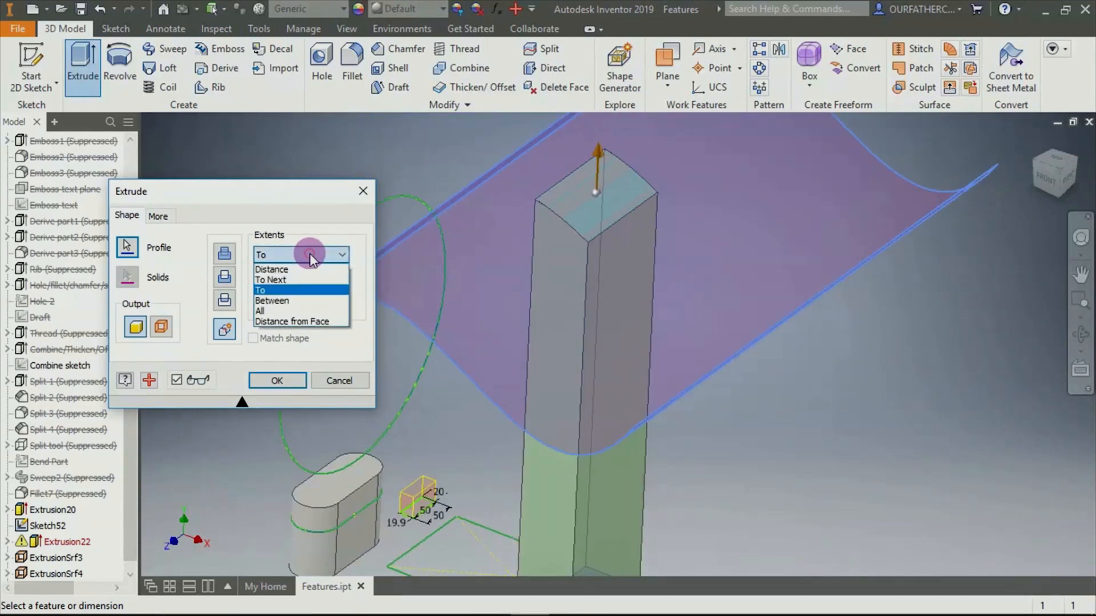
left_click(801, 396)
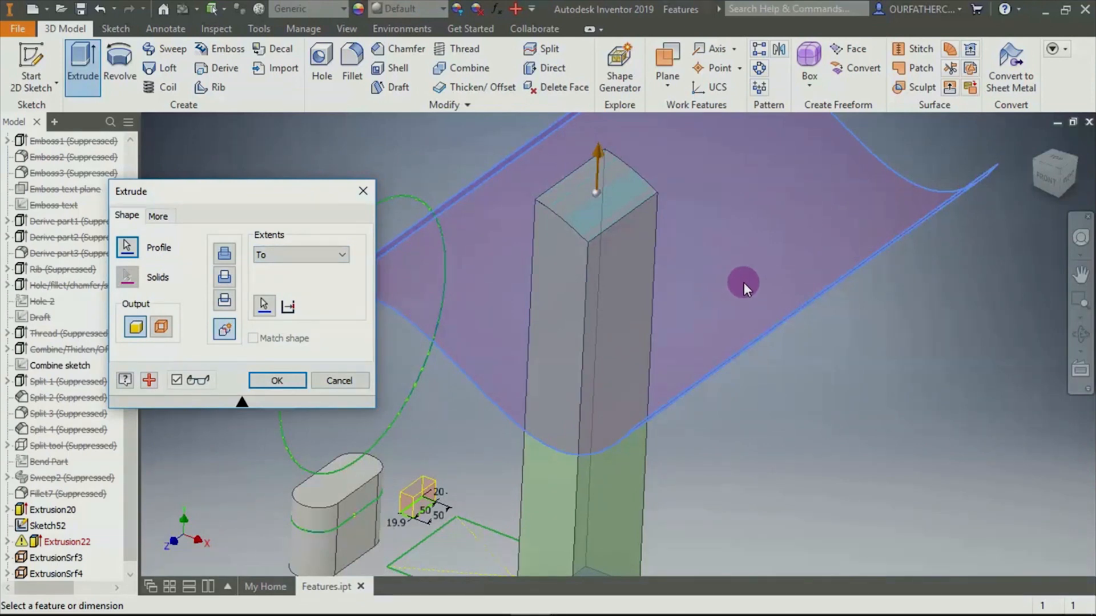
scroll(669, 254, "up", 3)
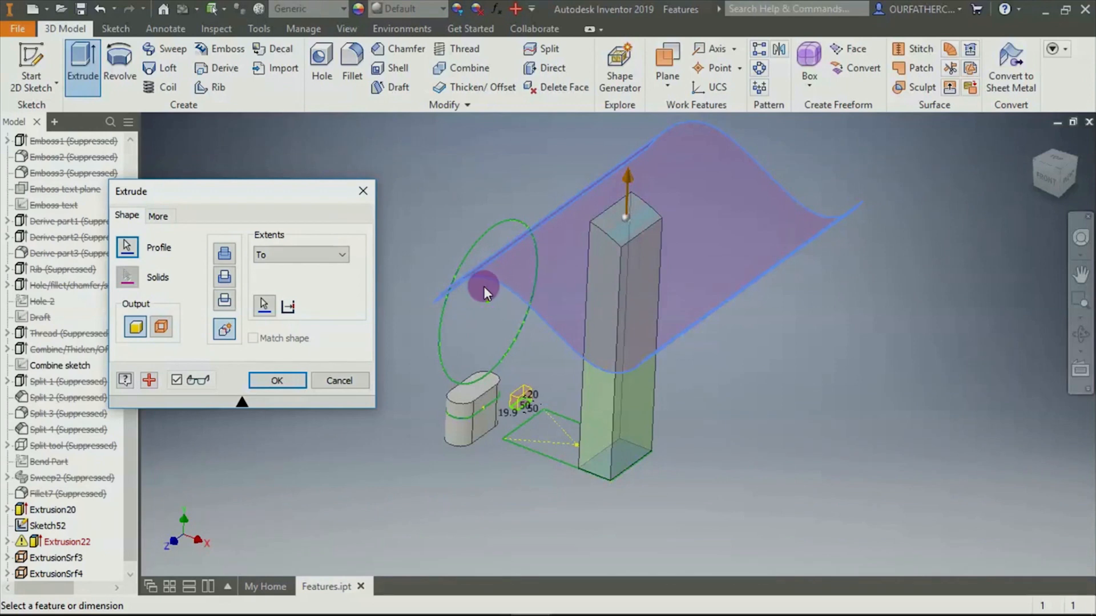
left_click(356, 378)
Extrude the large circle 659.5 mm as a new solid, passing between the rectangle sketch and the wavy surface
left_click(83, 60)
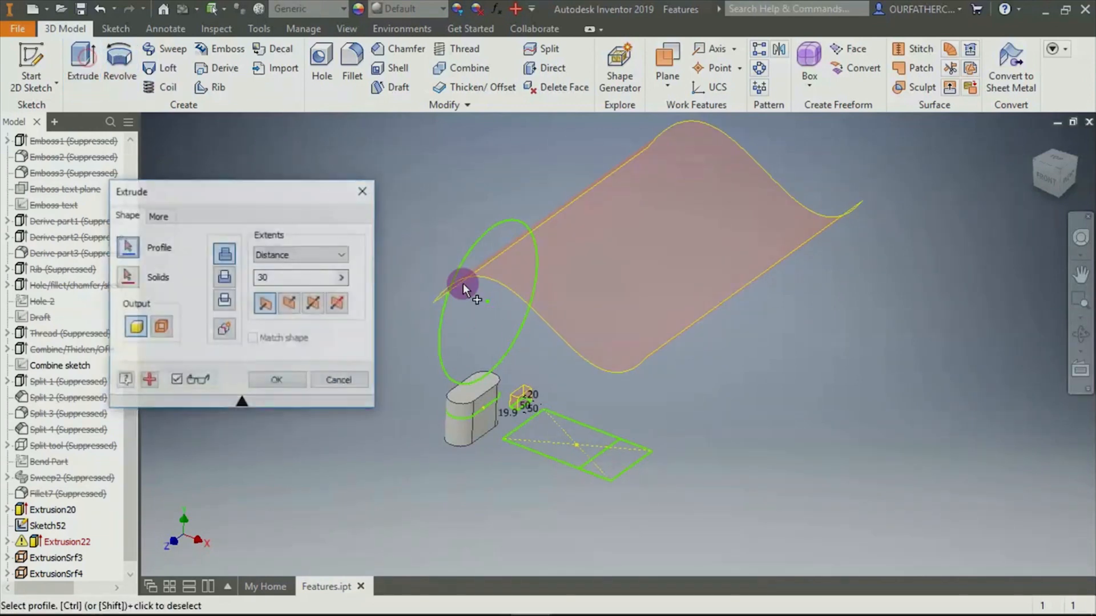
left_click(485, 344)
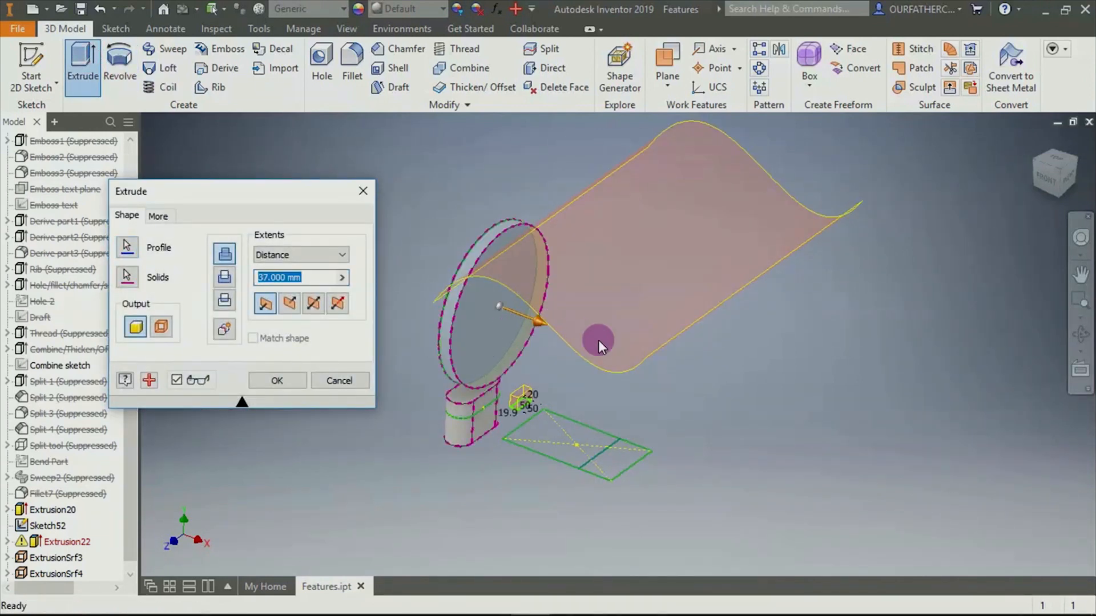
left_click_drag(599, 340, 786, 416)
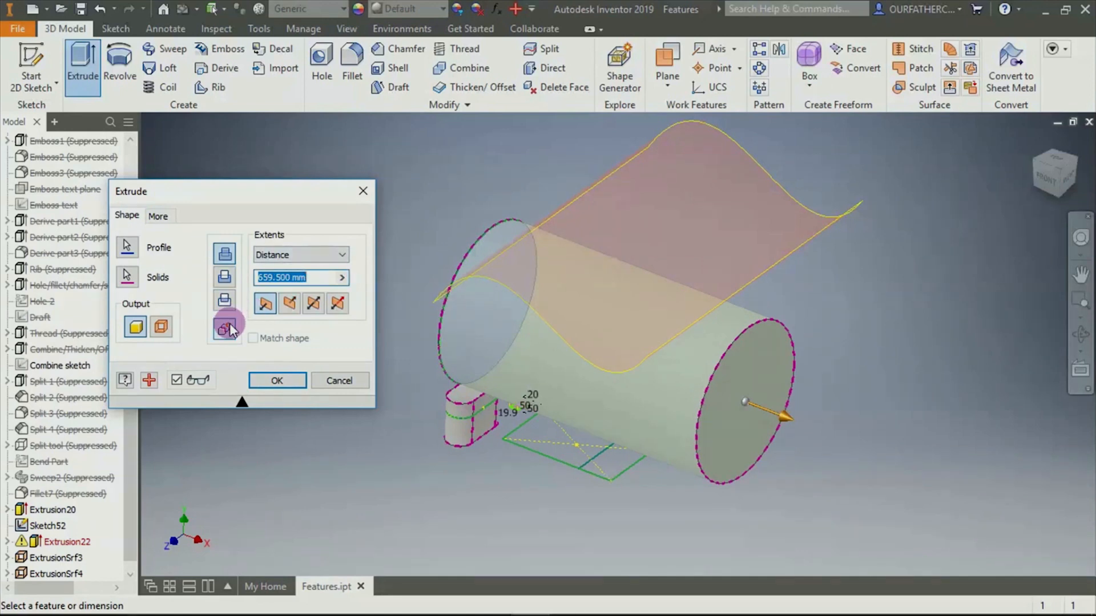
left_click(276, 380)
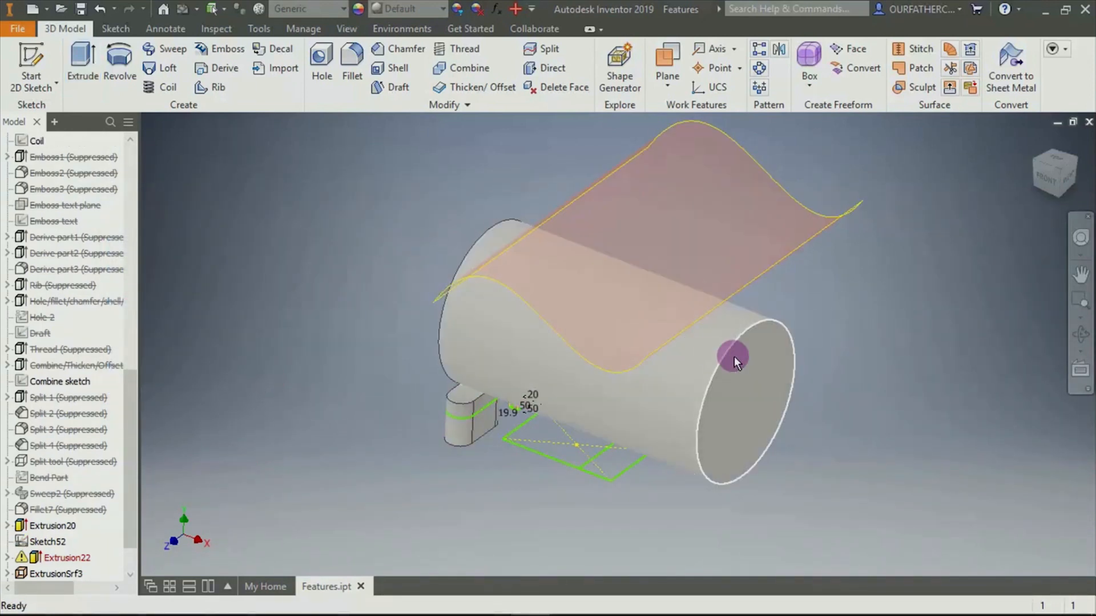
Set up a new-solid extrusion of the rectangle's smaller end region with the To Next extent and the large cylinder as terminator
left_click(83, 59)
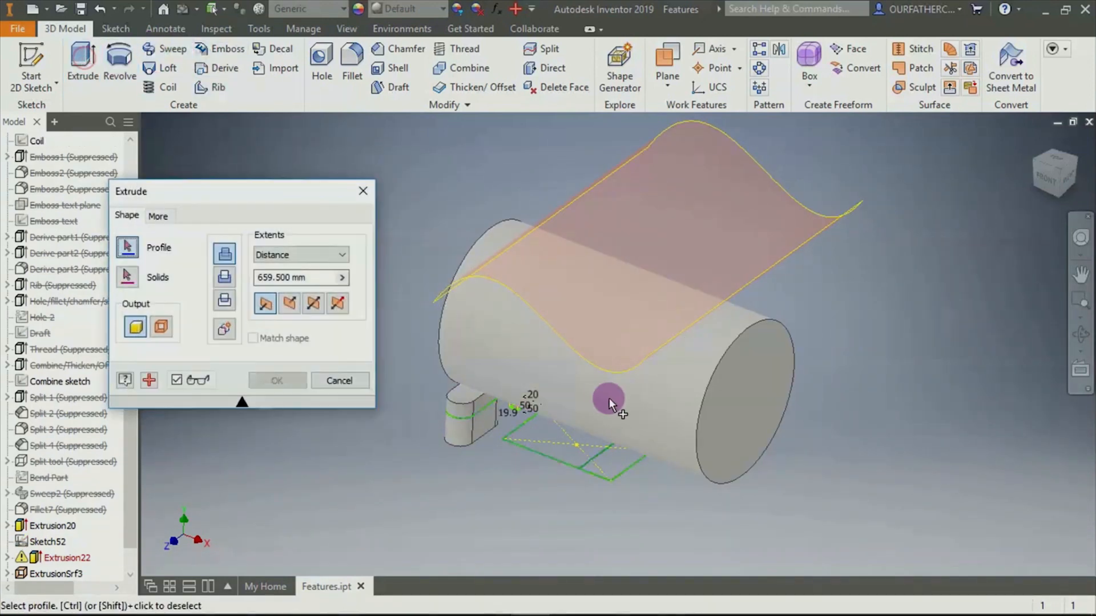
left_click(626, 461)
left_click(314, 252)
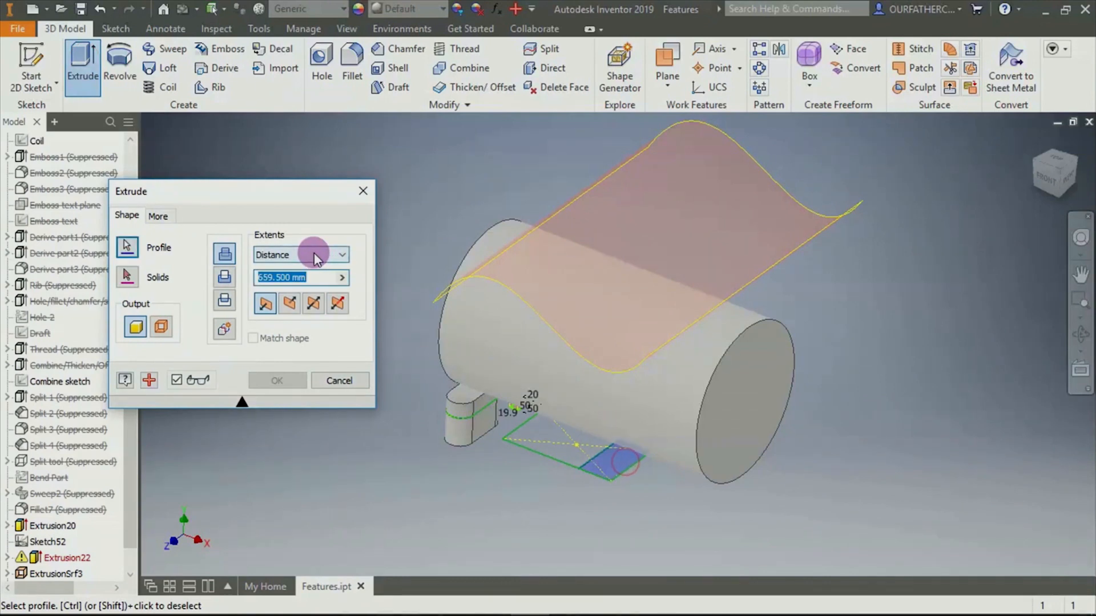
left_click(302, 274)
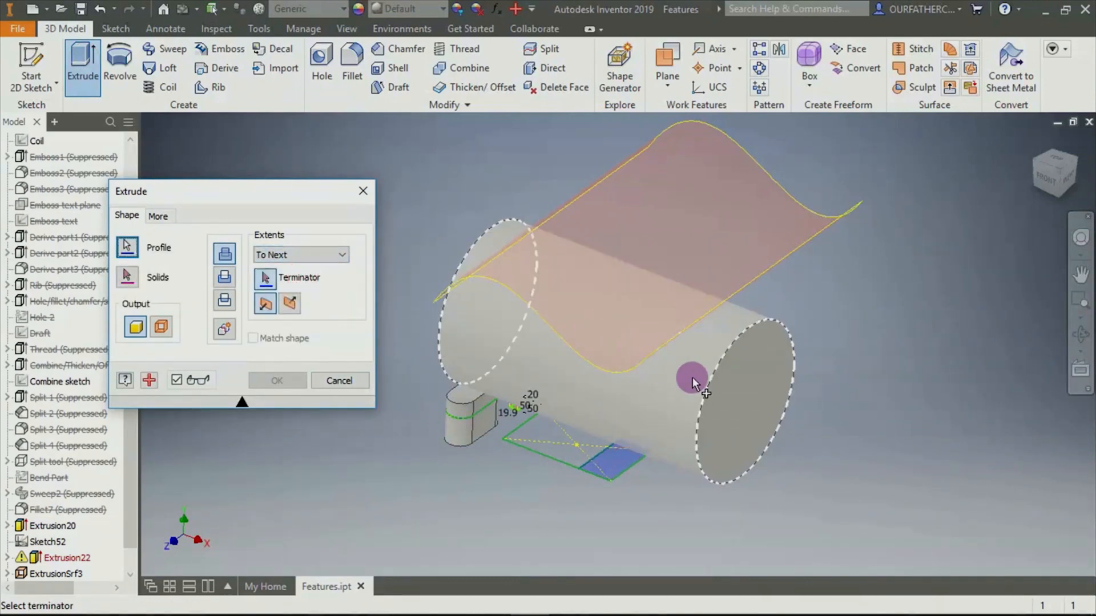
left_click(676, 381)
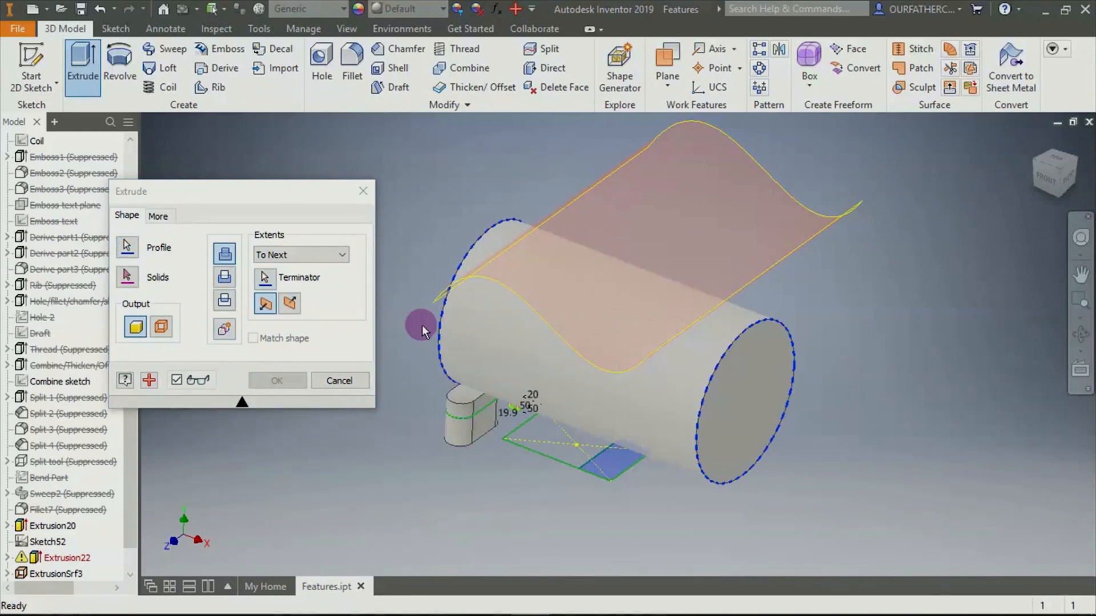
left_click(225, 330)
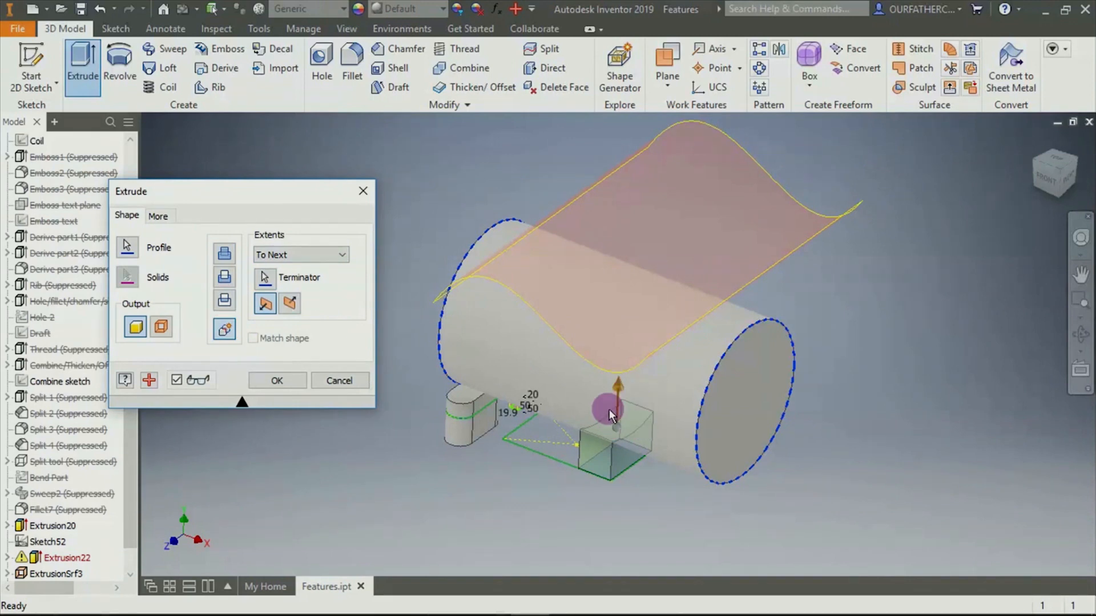
Switch the new-solid extrusion of the rectangle's smaller end region to the To extent, ending at the wavy spline surface
left_click(308, 257)
left_click(268, 290)
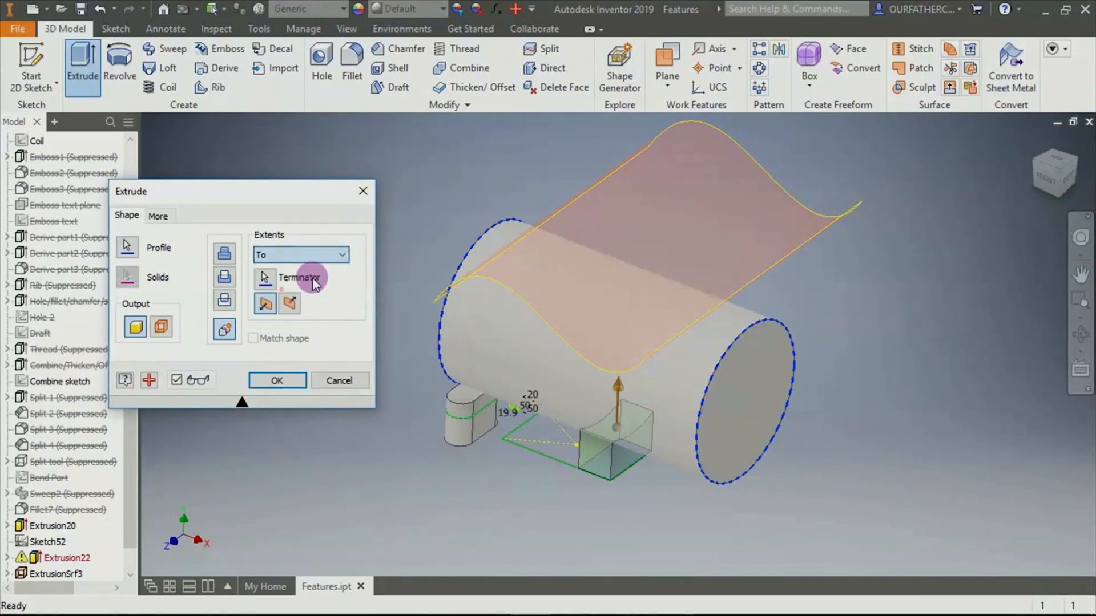
left_click(796, 229)
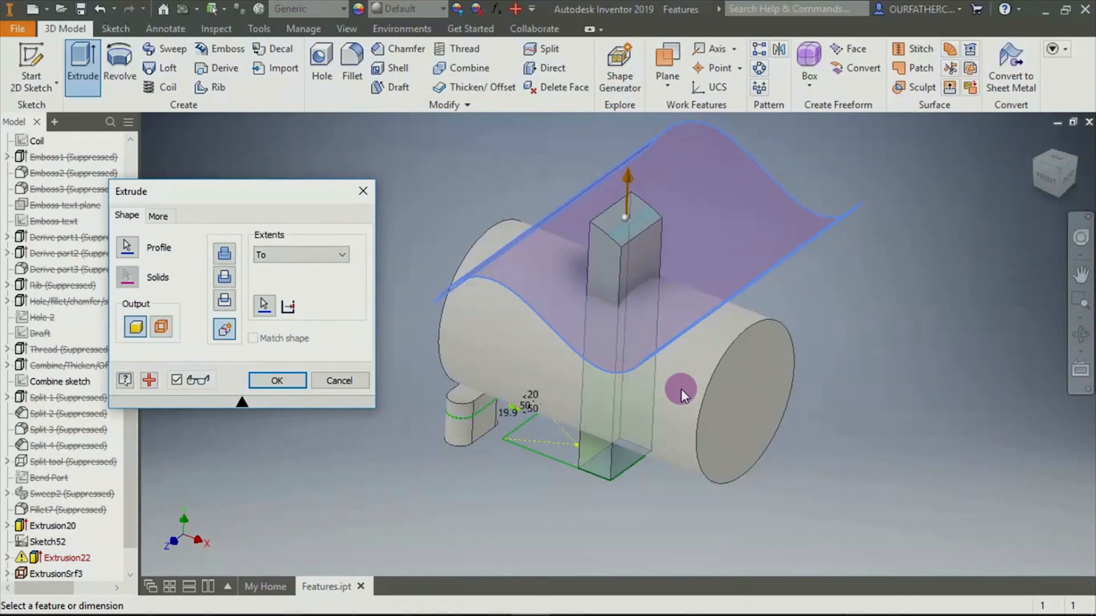
left_click(341, 253)
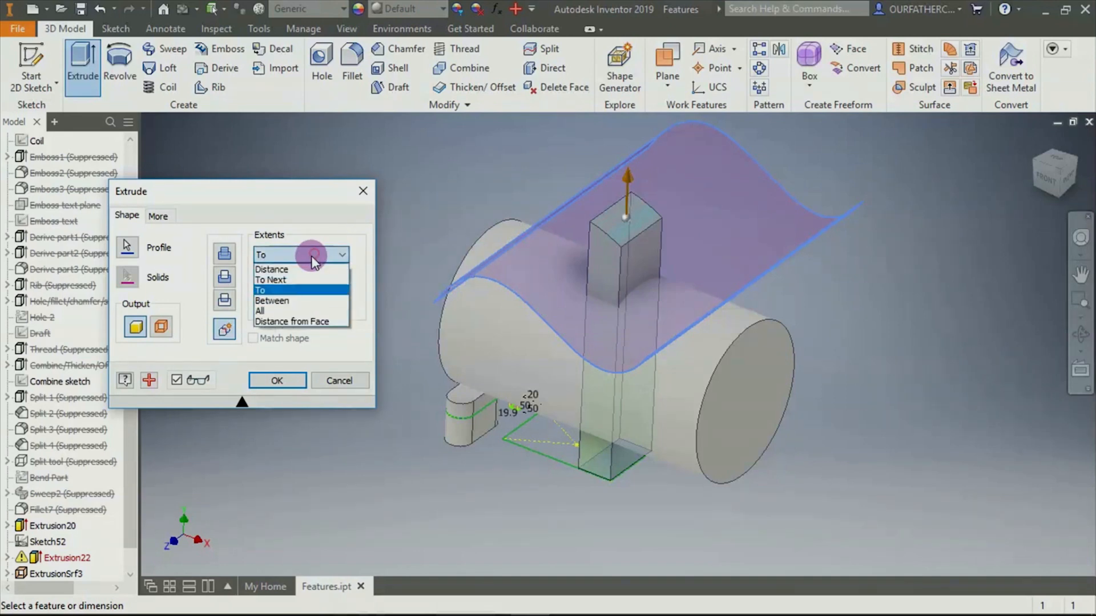
left_click(306, 254)
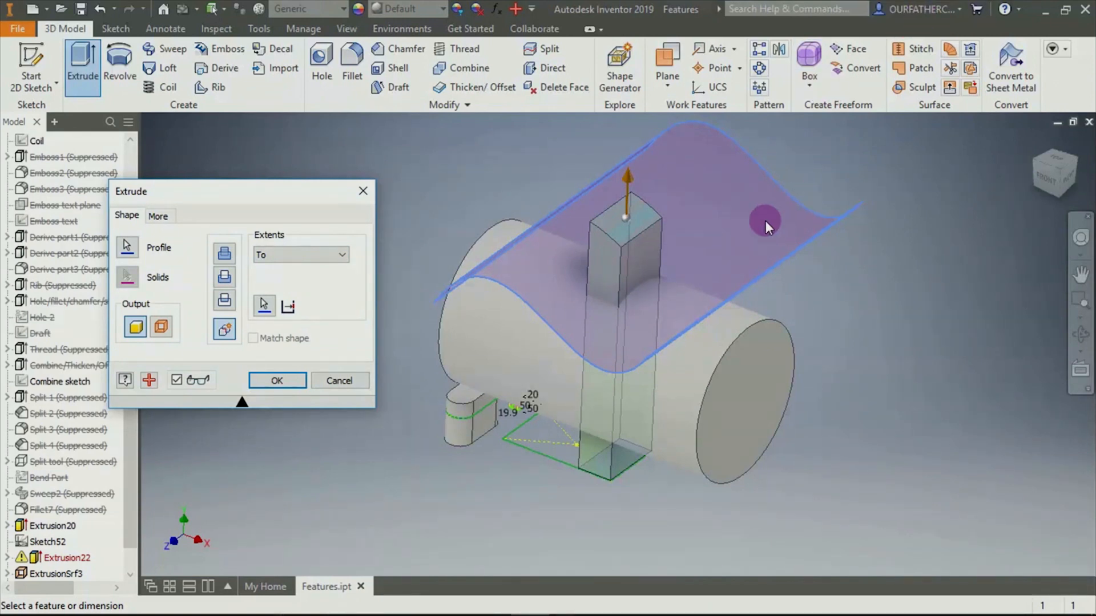
left_click(293, 254)
left_click(275, 285)
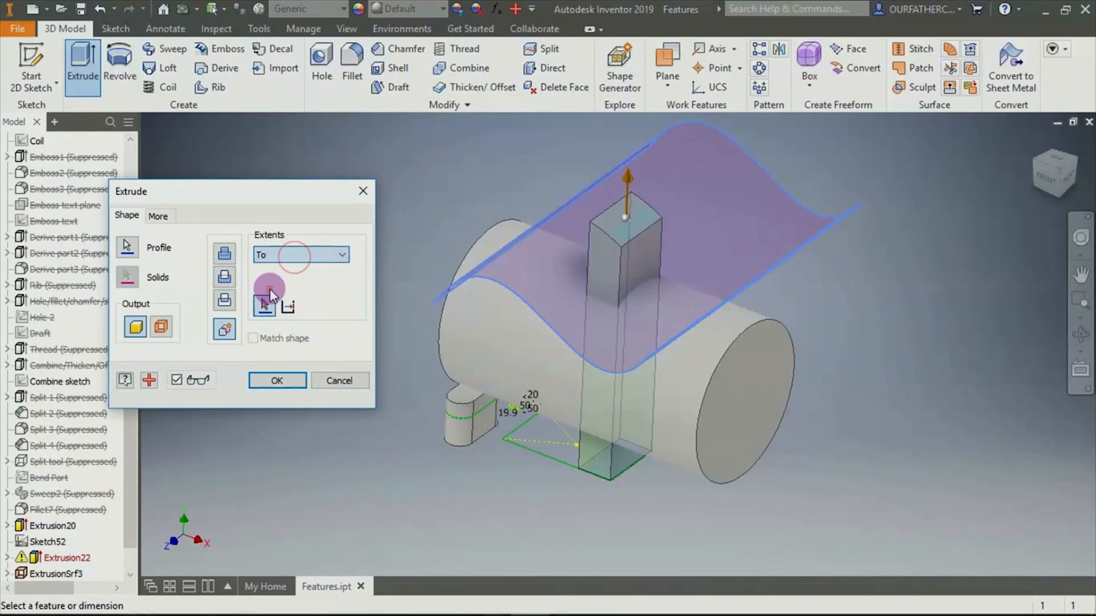
left_click(795, 197)
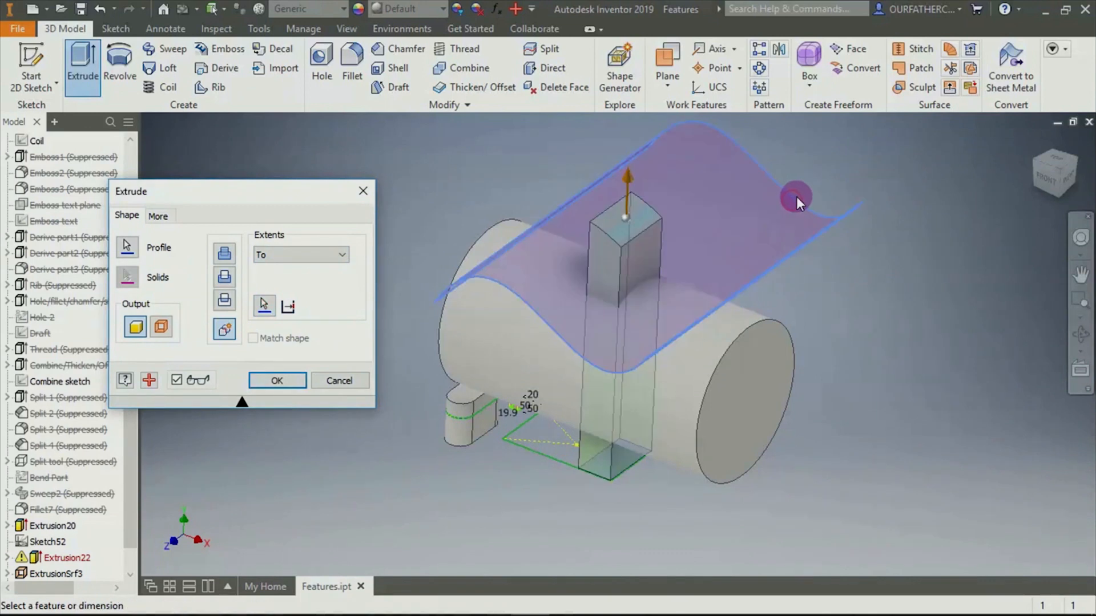
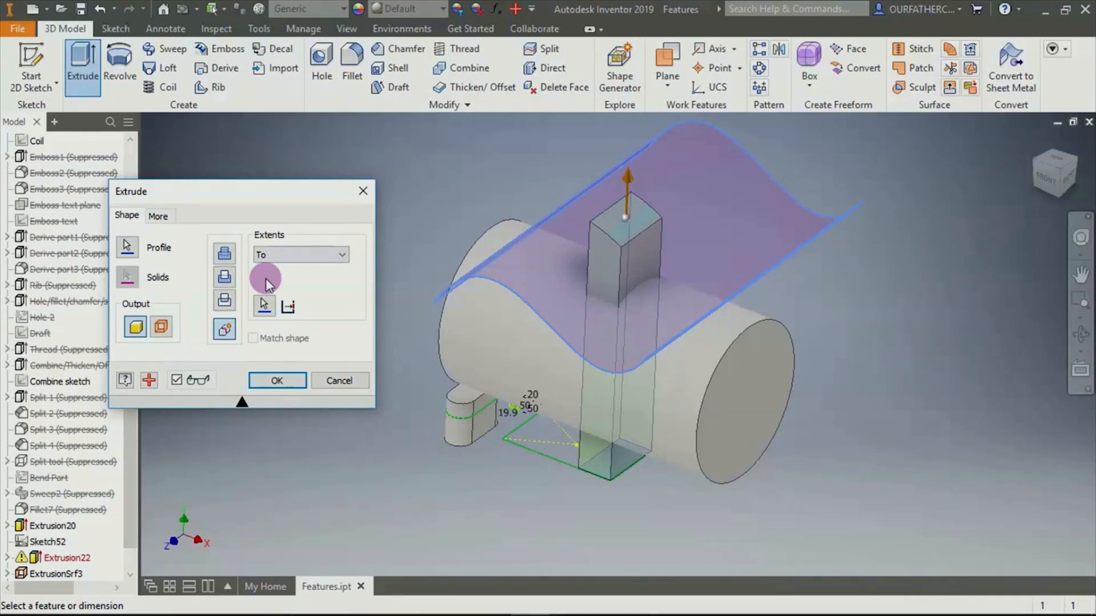
Change the extrusion to a Cut through the large cylinder, running up to the wavy surface, and create it
left_click(226, 279)
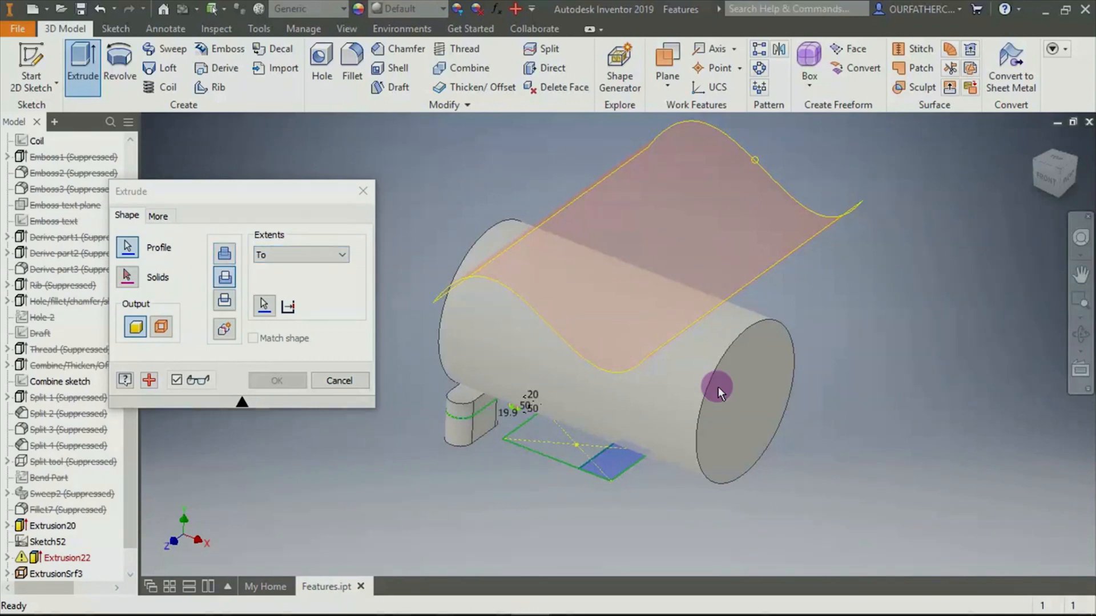
left_click(121, 277)
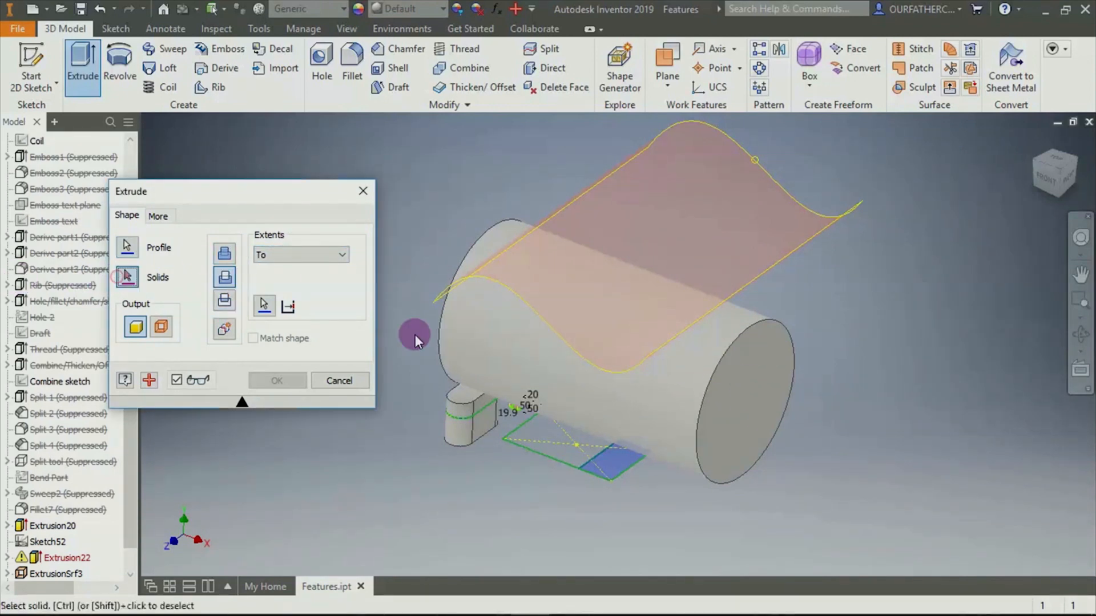
left_click(633, 391)
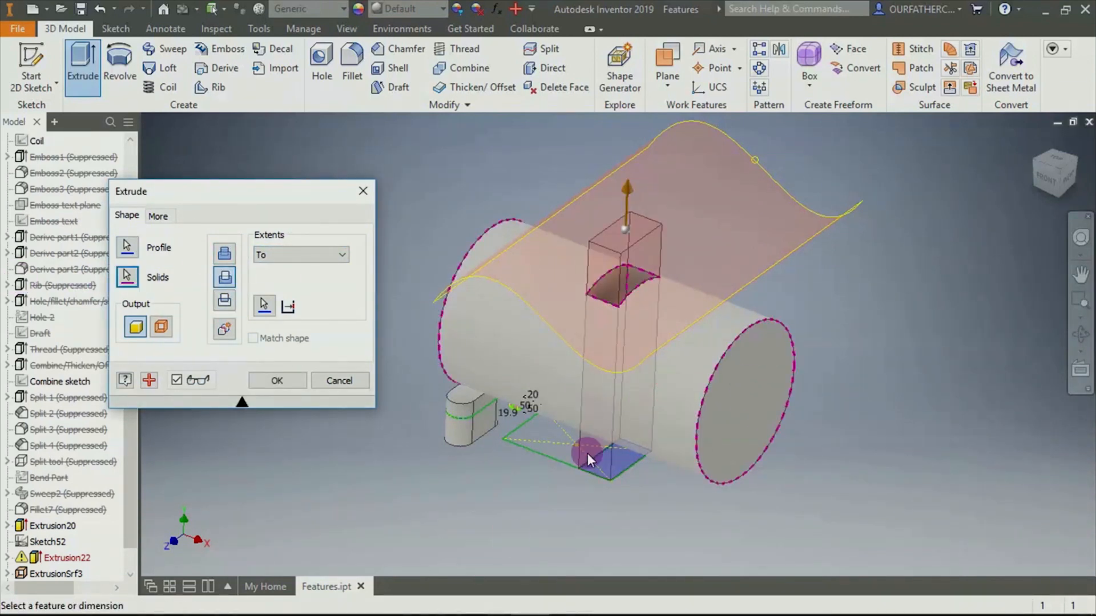
left_click(621, 412)
left_click(691, 194)
left_click(739, 186)
left_click(286, 385)
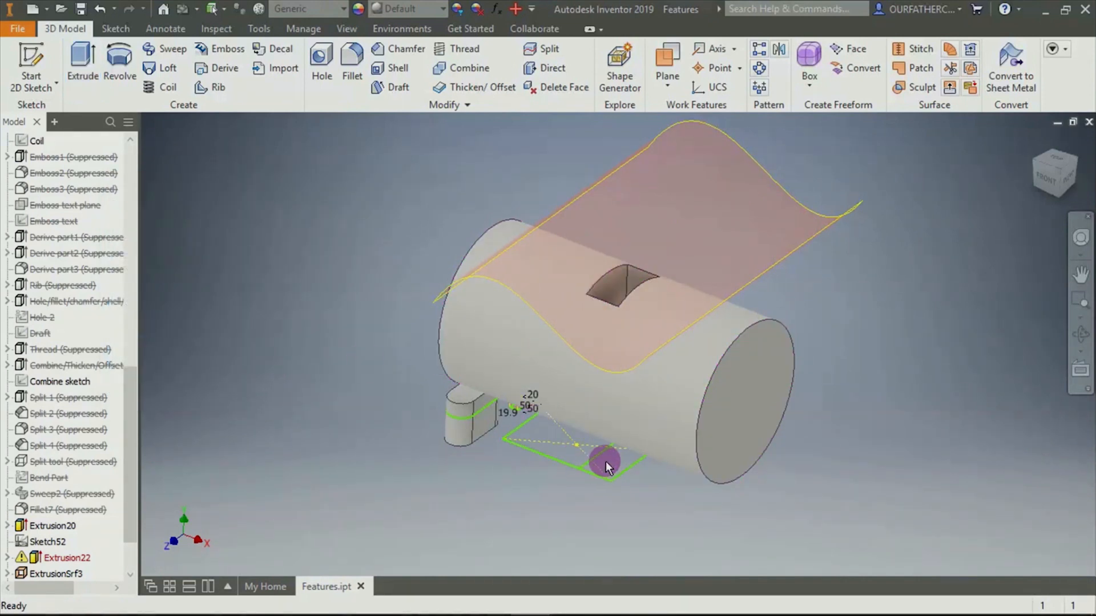
Extrude the rectangle's smaller end region as a new solid with the To extent, ending at the wavy surface
left_click(618, 278)
left_click(82, 62)
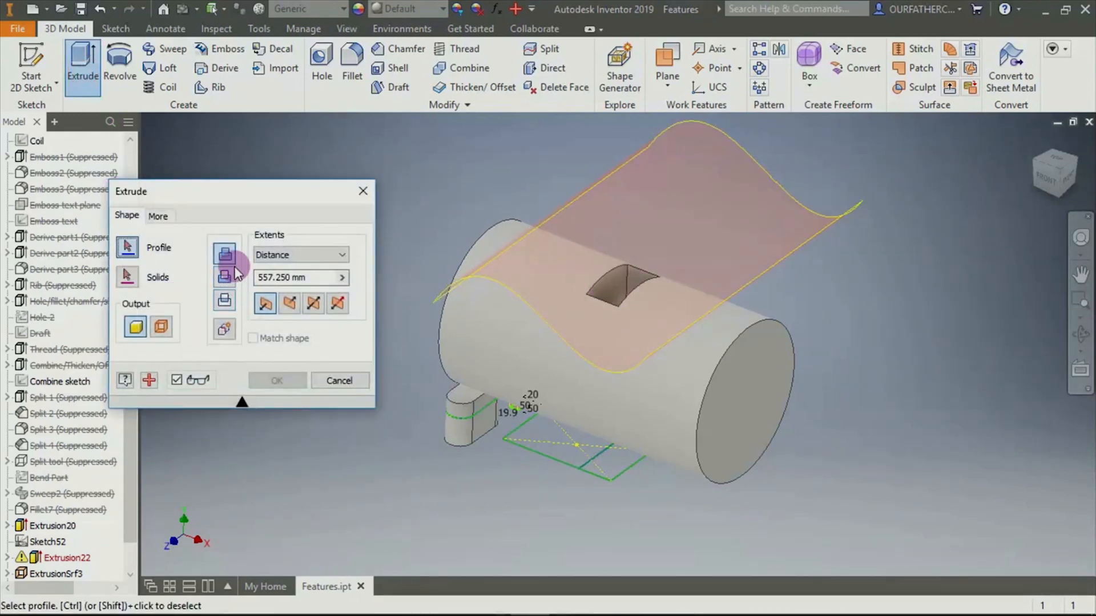
left_click(615, 464)
left_click(224, 328)
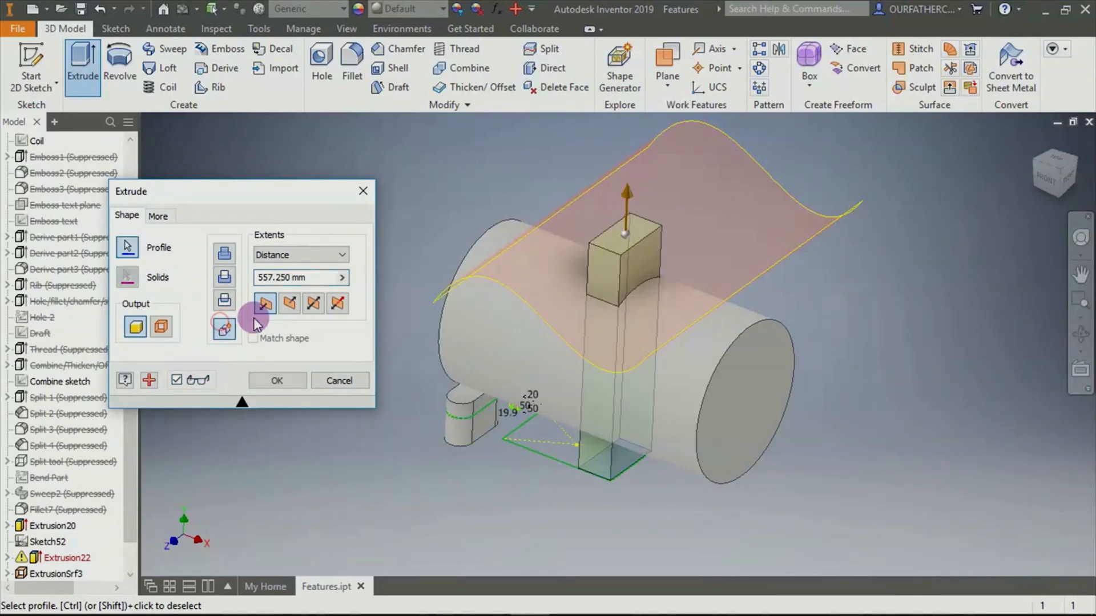
left_click(297, 255)
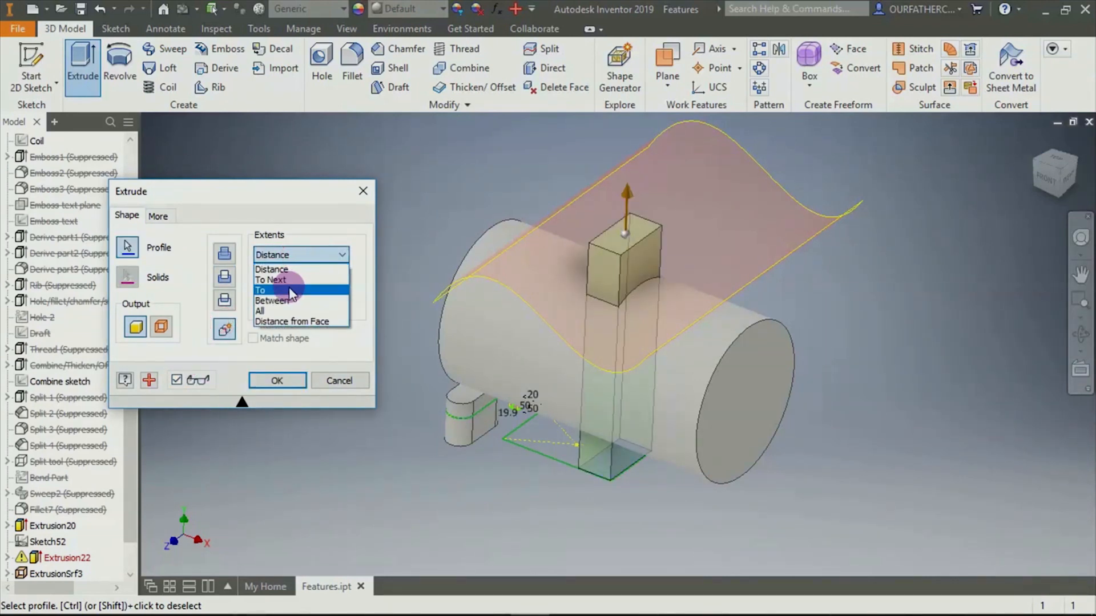
left_click(274, 290)
left_click(722, 218)
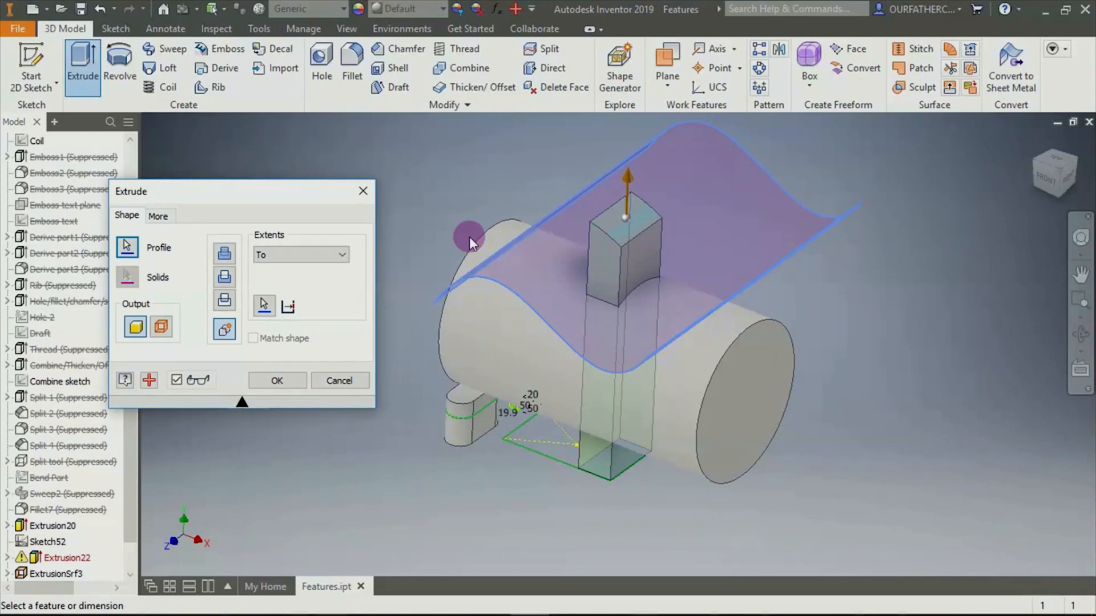
left_click(287, 385)
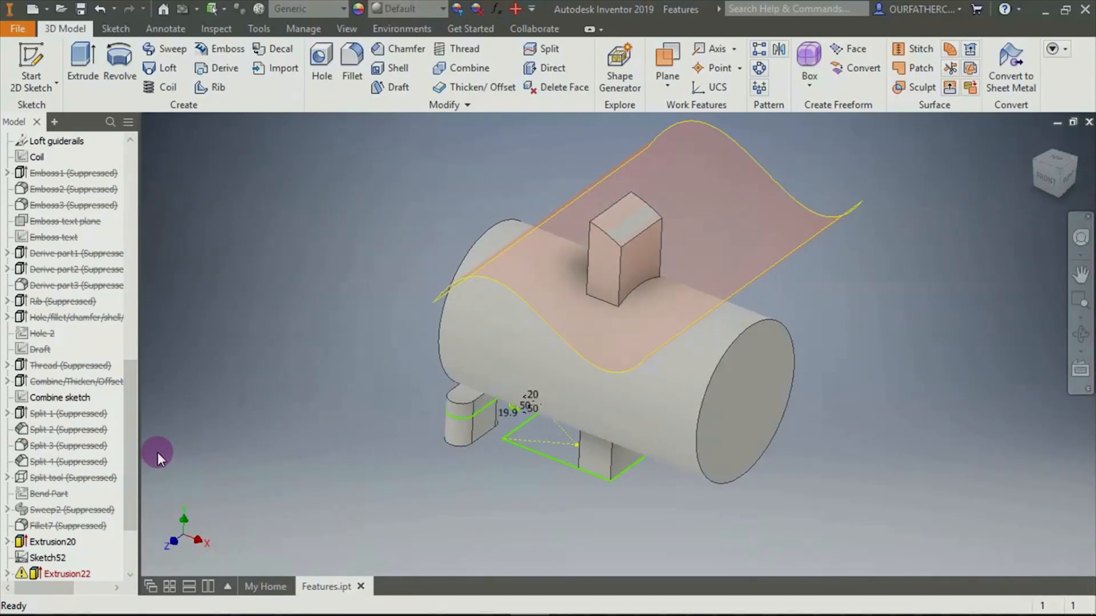
Suppress the rectangular block's extrusion to inspect the cut in the cylinder, and unsuppress it again
scroll(132, 420, "down", 2)
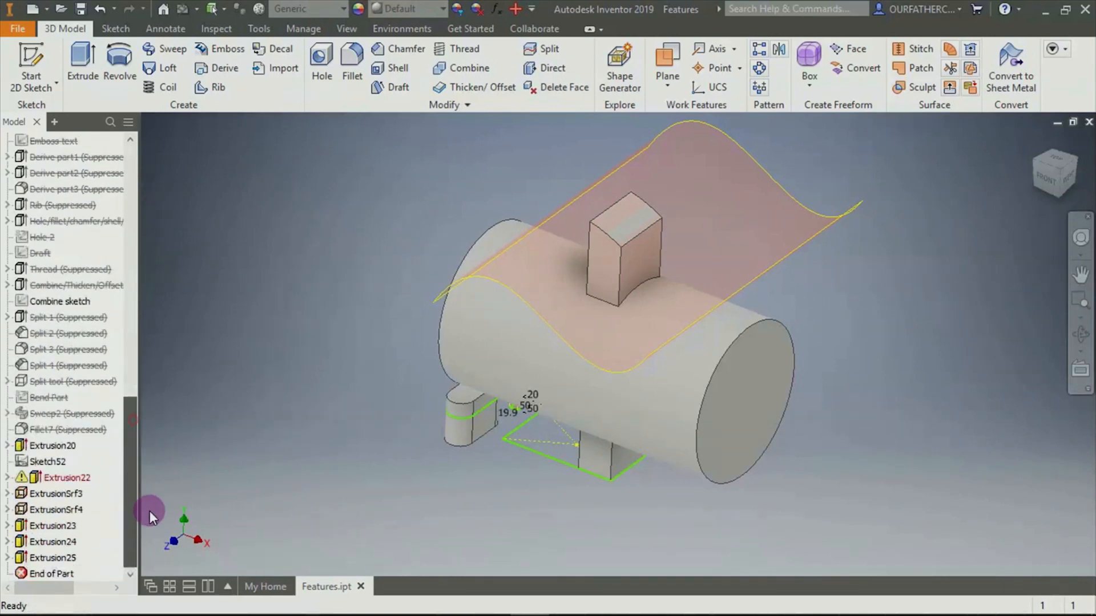
right_click(50, 558)
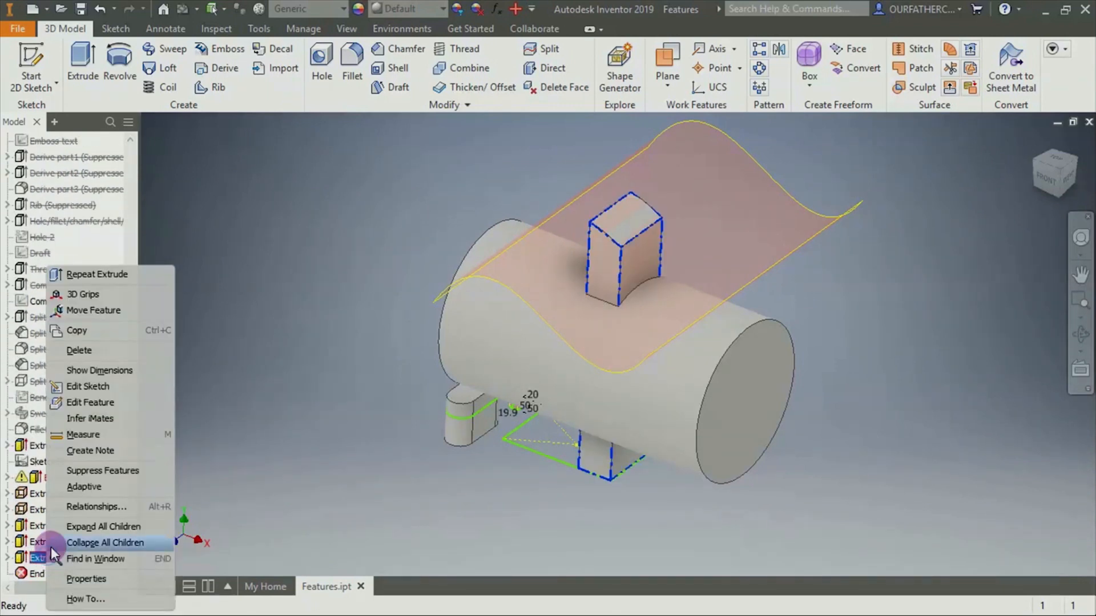
left_click(92, 475)
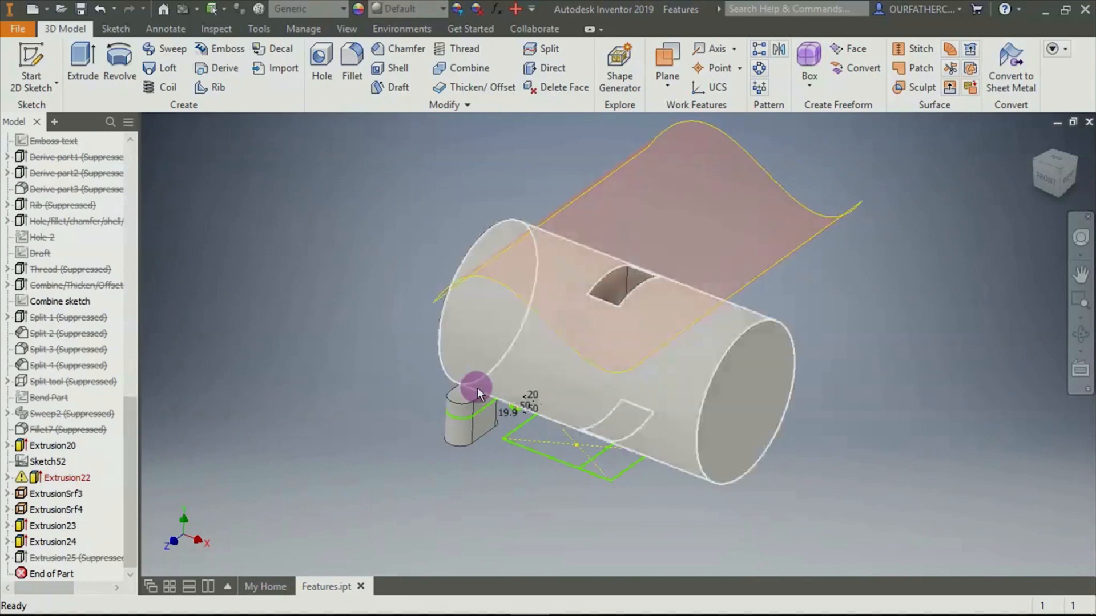
right_click(28, 557)
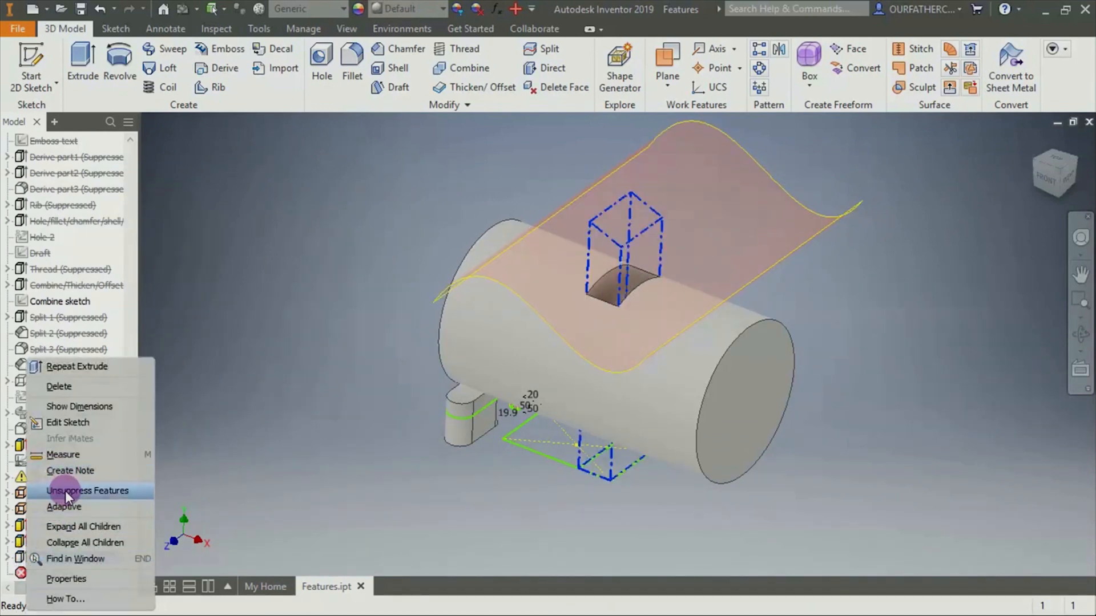
left_click(65, 491)
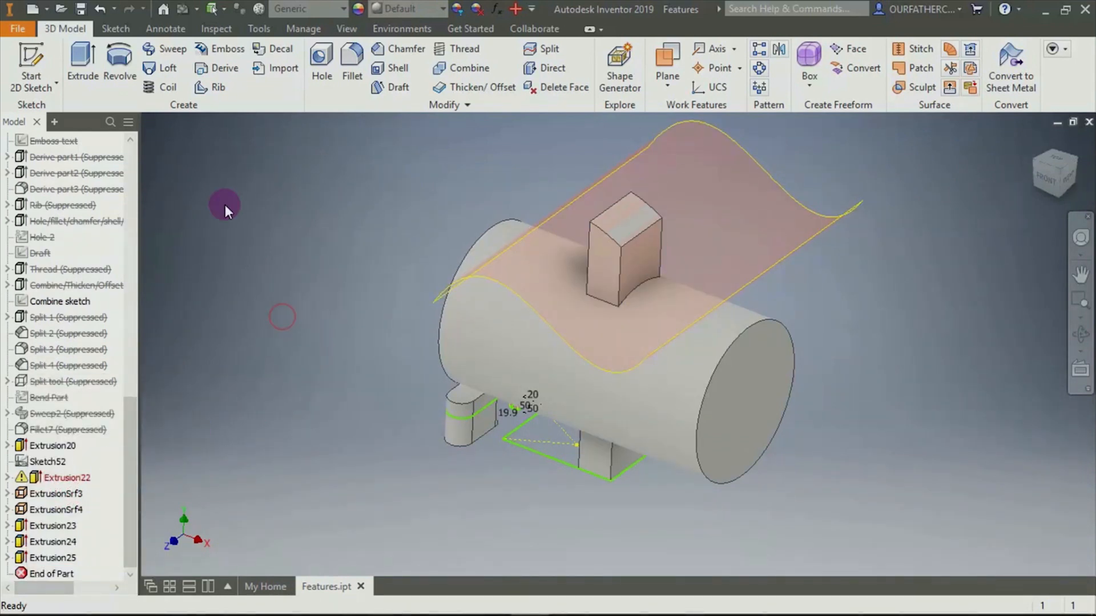
Try a Between extrusion of the rectangle's larger region, starting at the top face of the slot-shaped solid
left_click(76, 80)
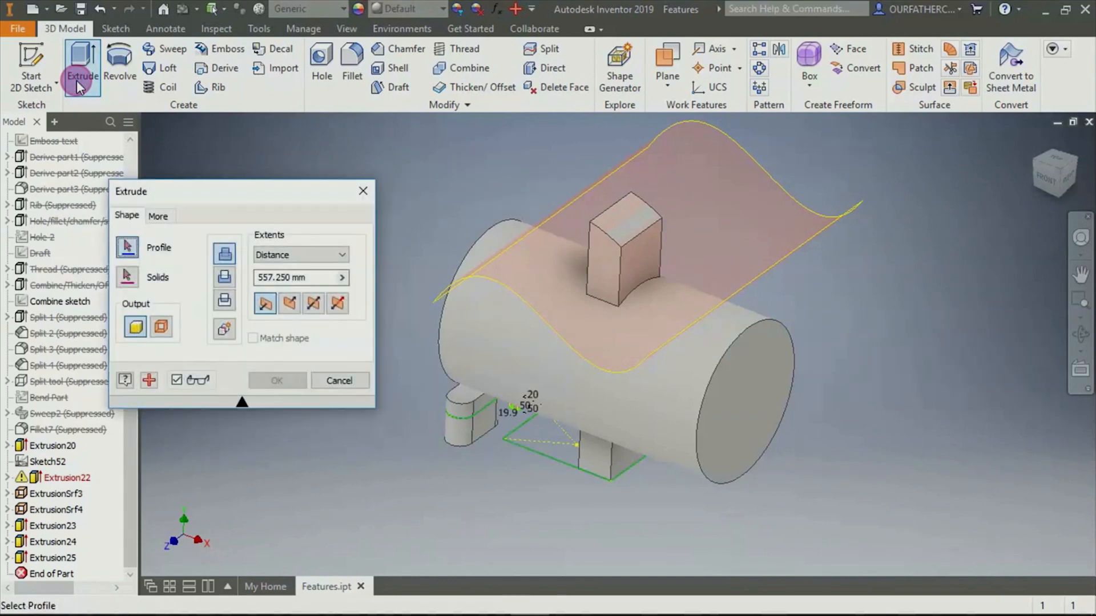
scroll(582, 437, "up", 3)
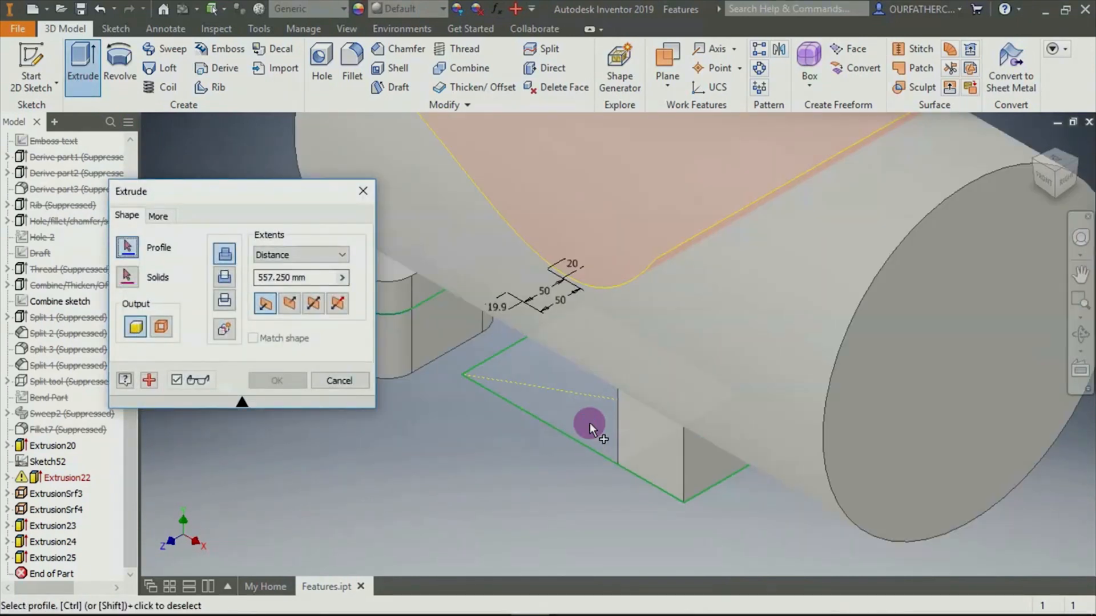
left_click(590, 423)
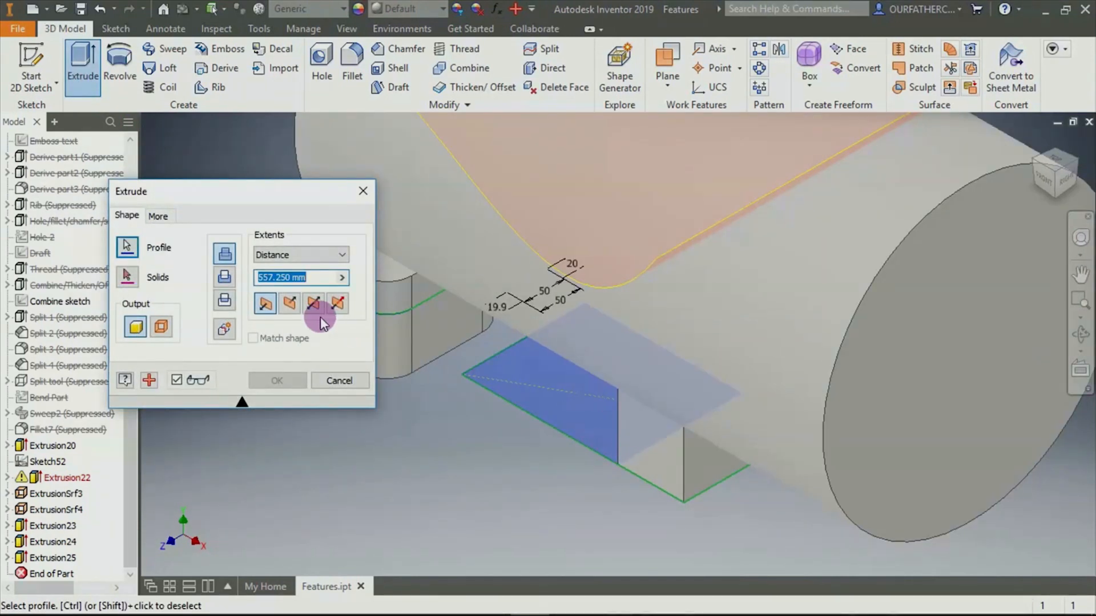
left_click(293, 258)
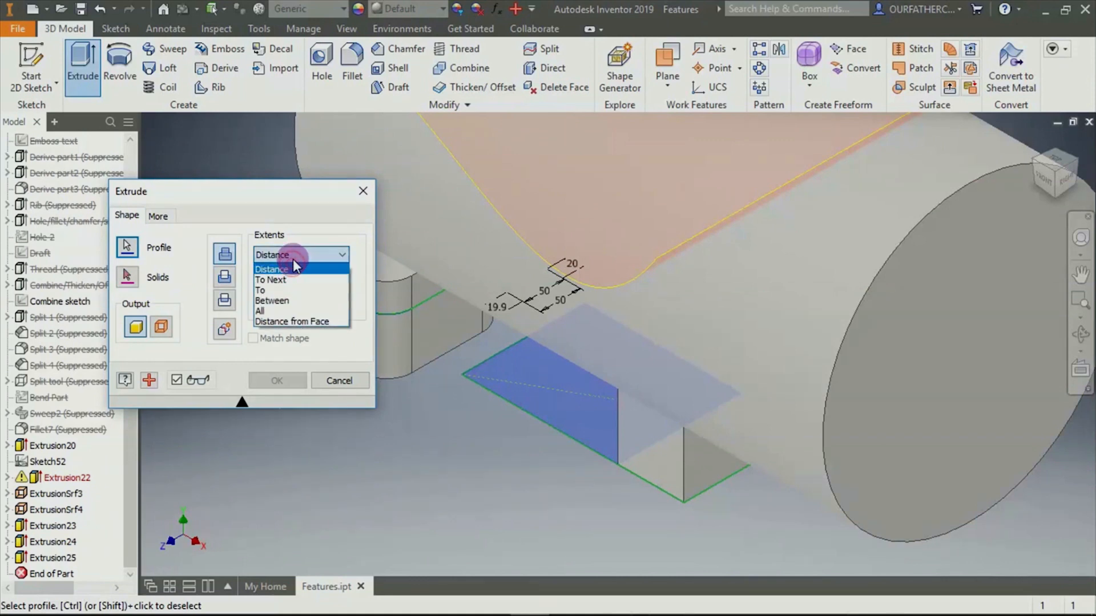
left_click(284, 303)
left_click(267, 278)
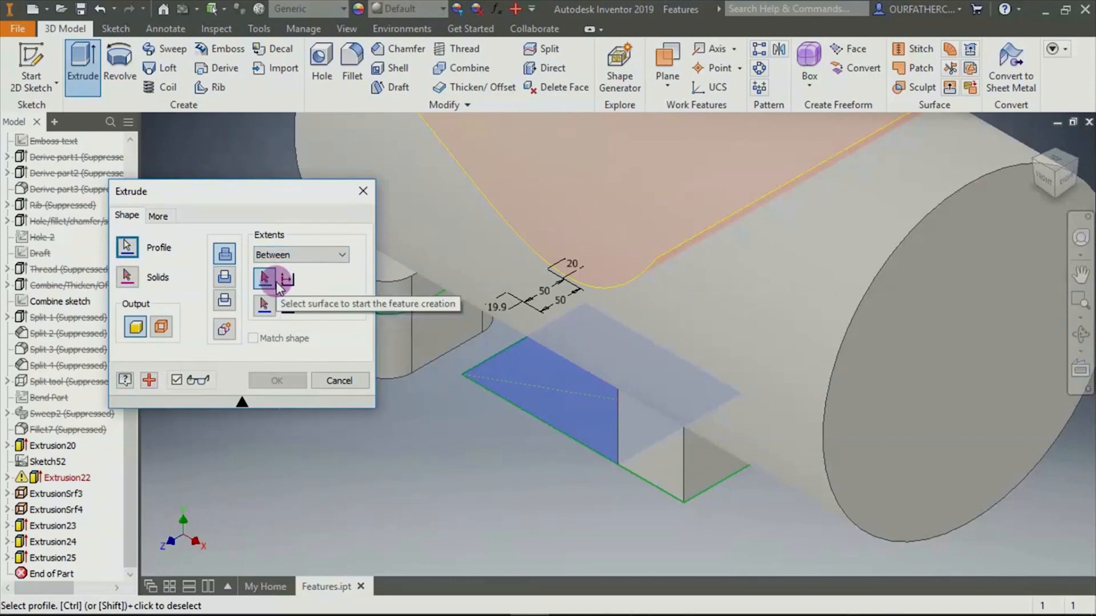
scroll(481, 395, "down", 4)
scroll(481, 395, "up", 3)
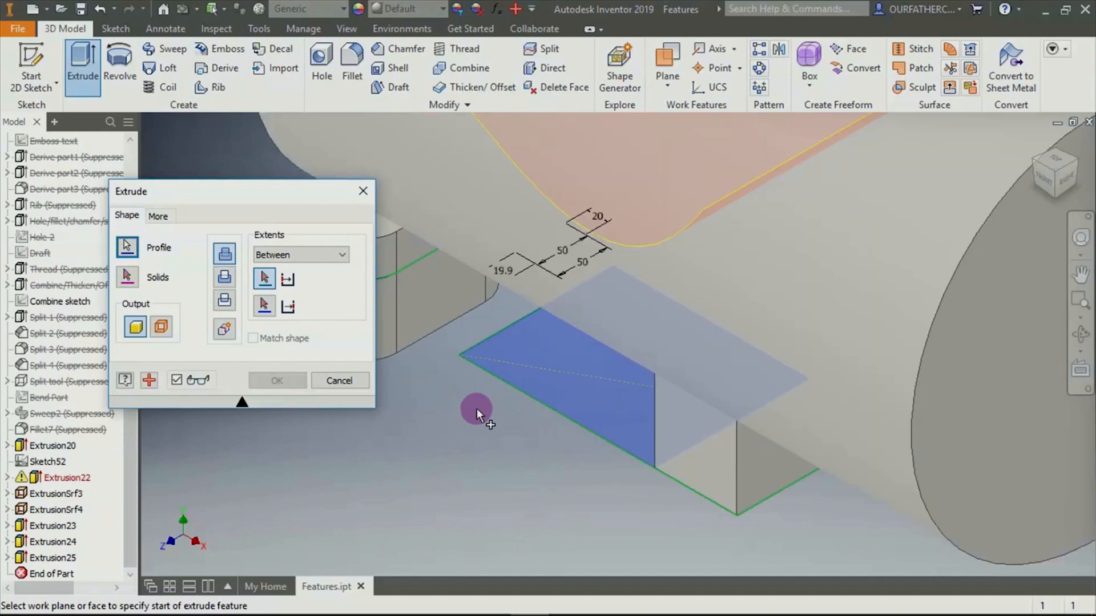
left_click(410, 299)
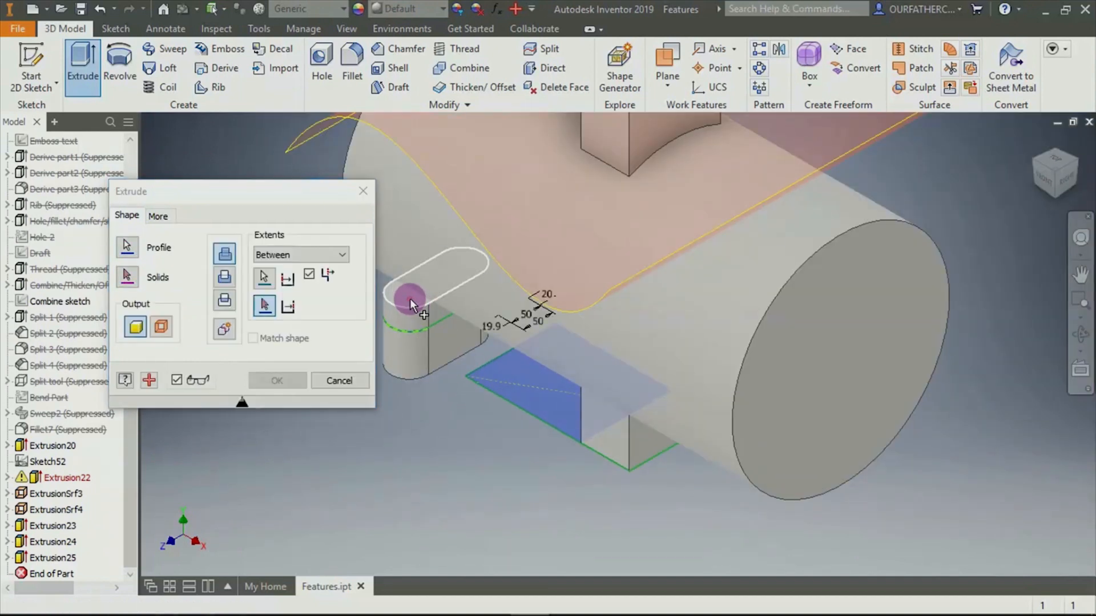
Try ending the Between extrusion at the slot-shaped solid's bottom face, with a new solid as the result
scroll(465, 429, "down", 4)
scroll(445, 428, "up", 3)
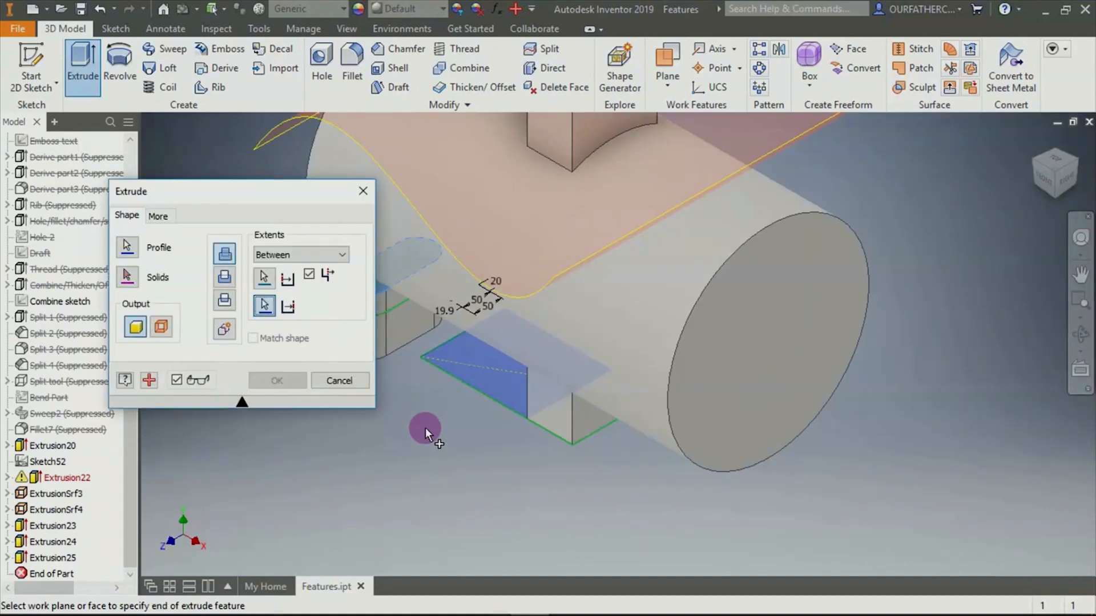
scroll(483, 435, "down", 4)
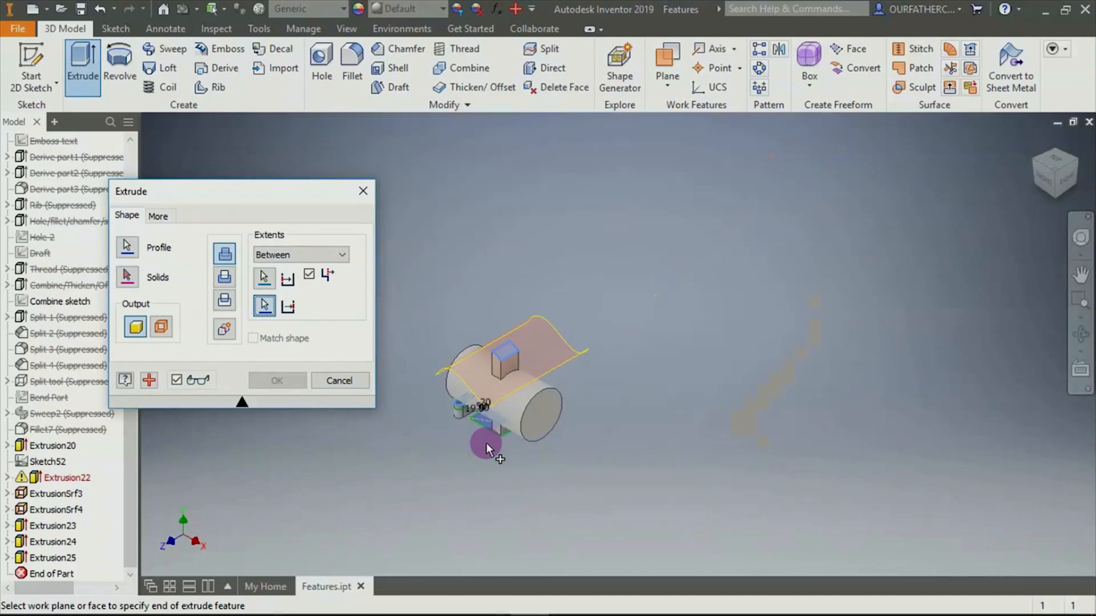
middle_click_drag(487, 443, 666, 399, "shift")
scroll(457, 440, "up", 8)
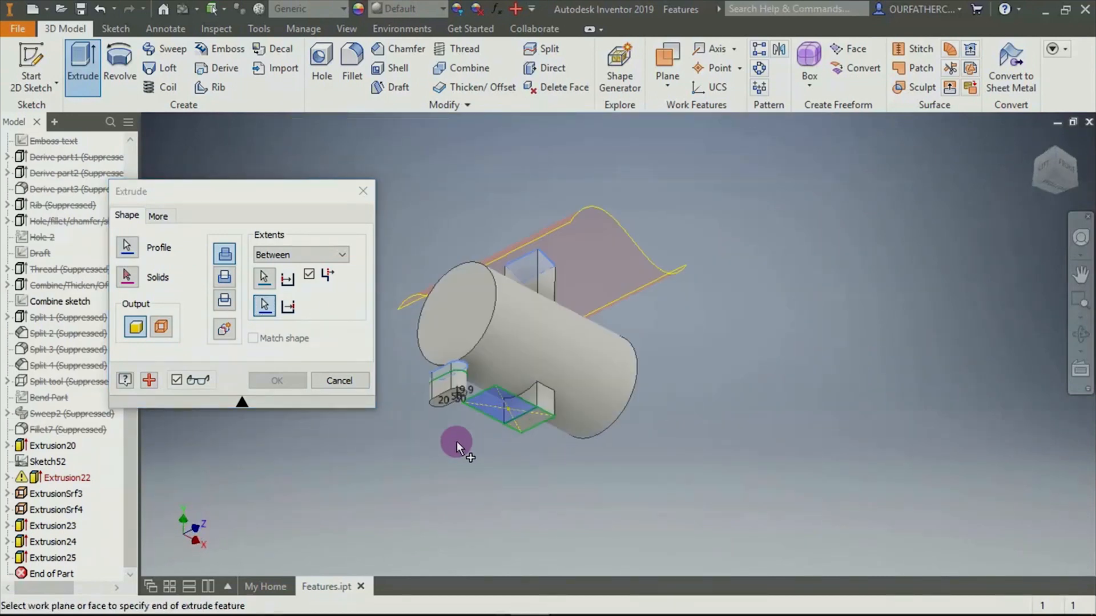
left_click(426, 276)
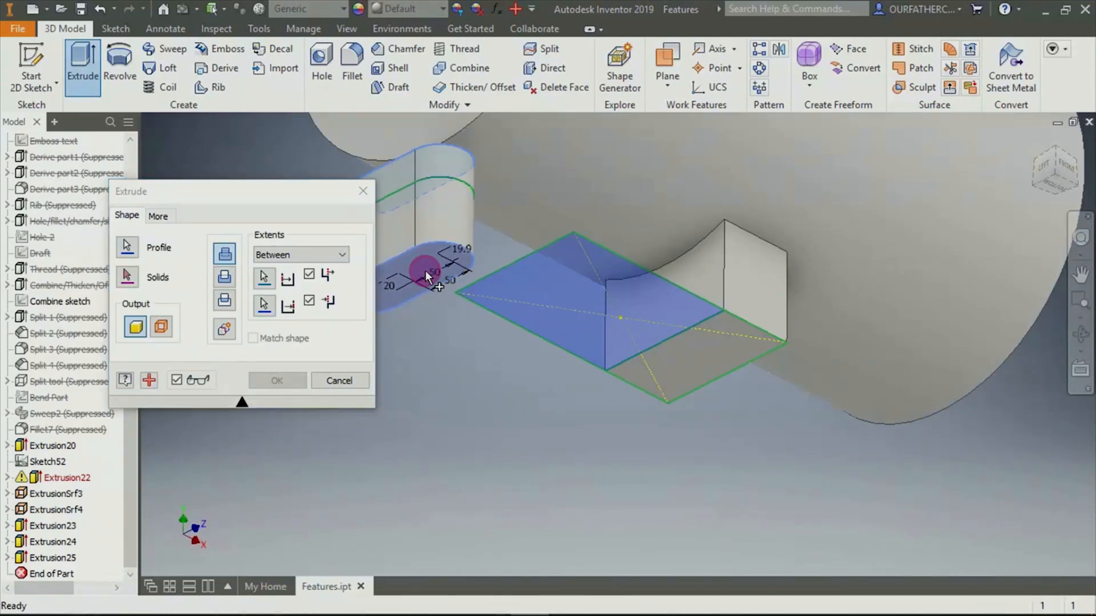
left_click(224, 329)
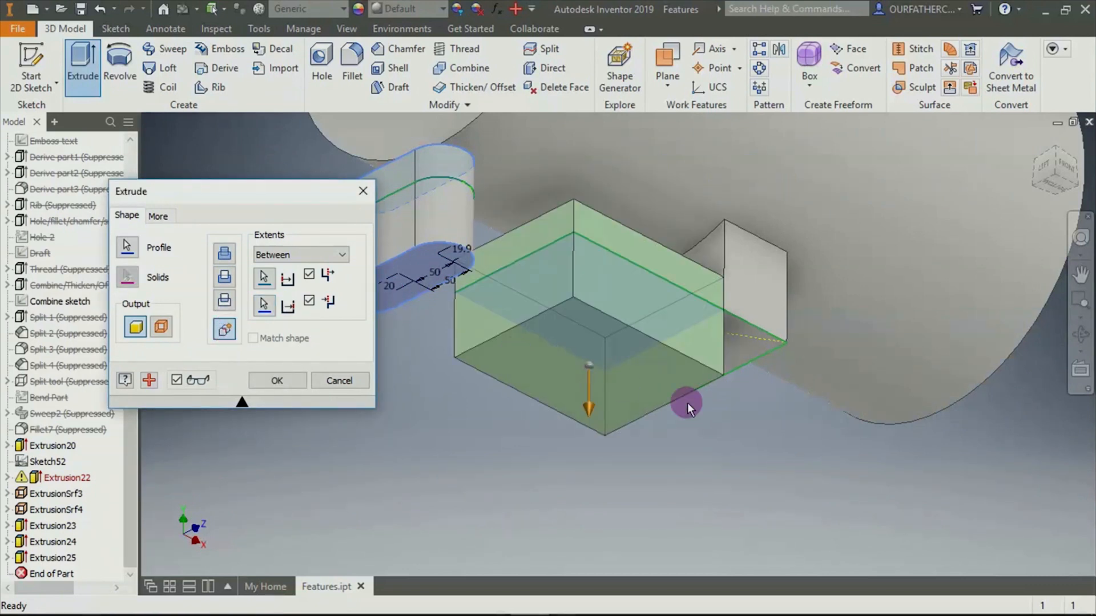
middle_click_drag(743, 440, 993, 450, "shift")
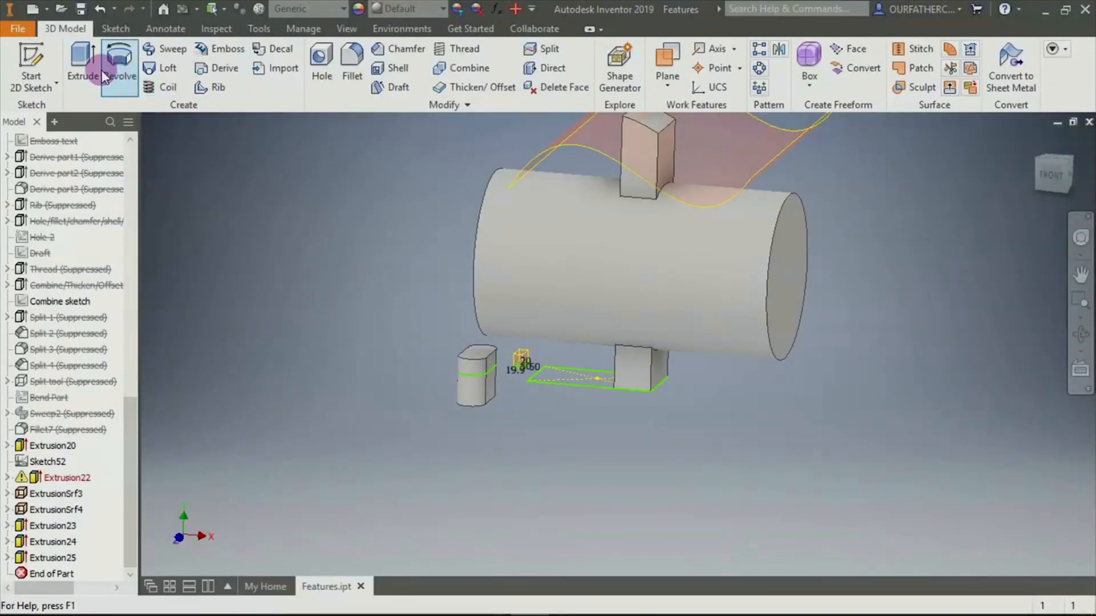
Set up a Between extrusion of the rectangle's larger region, starting at the cylinder's curved face and ending at the slot-shaped solid's top face
left_click(85, 58)
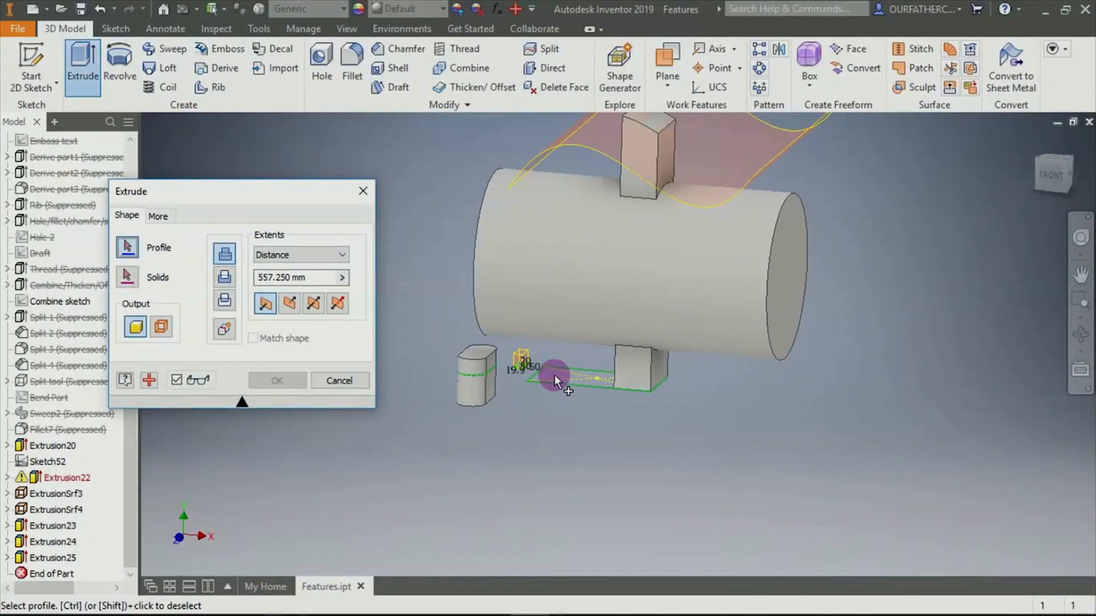
left_click(555, 376)
left_click(317, 255)
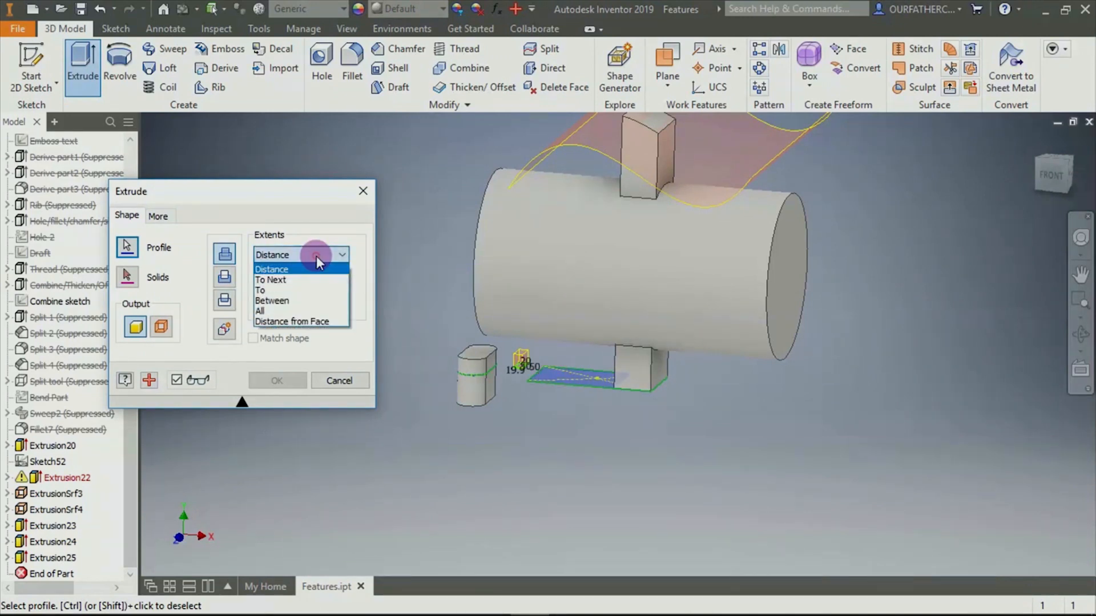
left_click(277, 300)
left_click(685, 306)
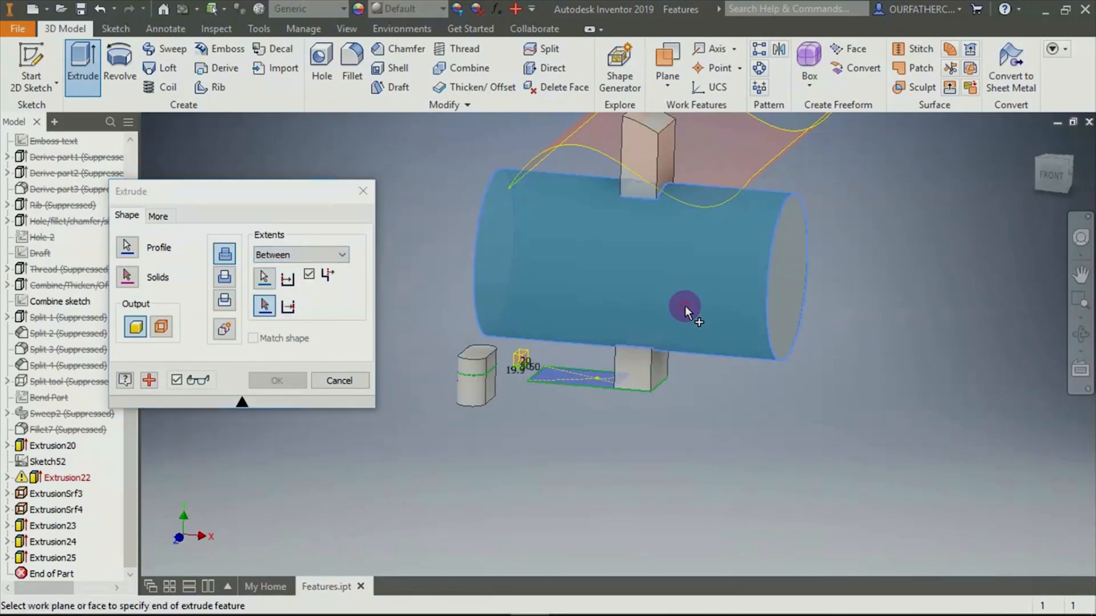
left_click(473, 350)
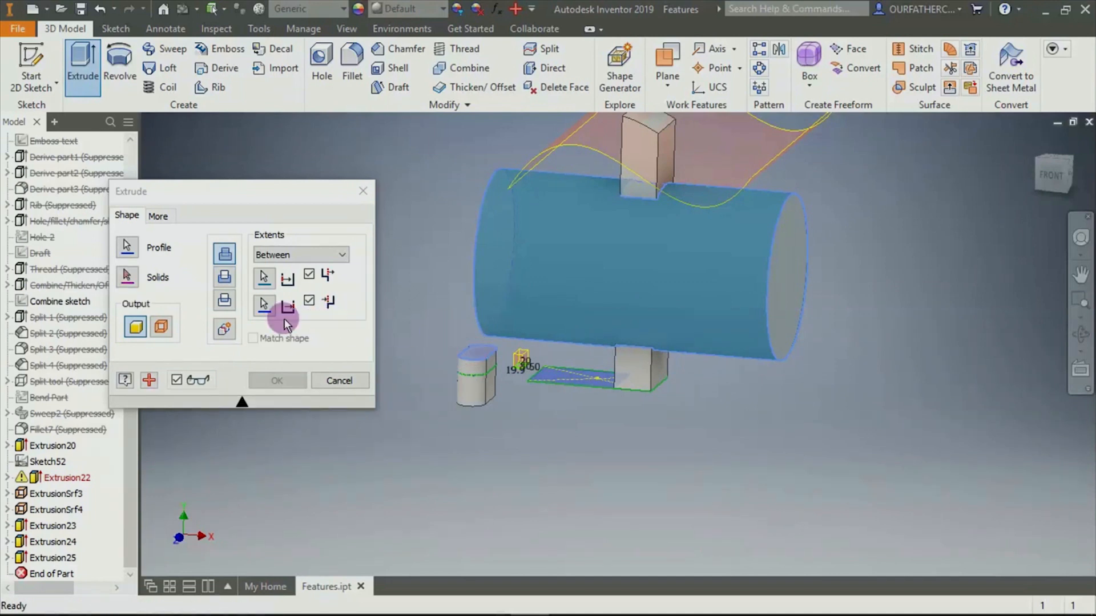
Create the Between extrusion as a new solid, check it from the front, and undo it
left_click(224, 330)
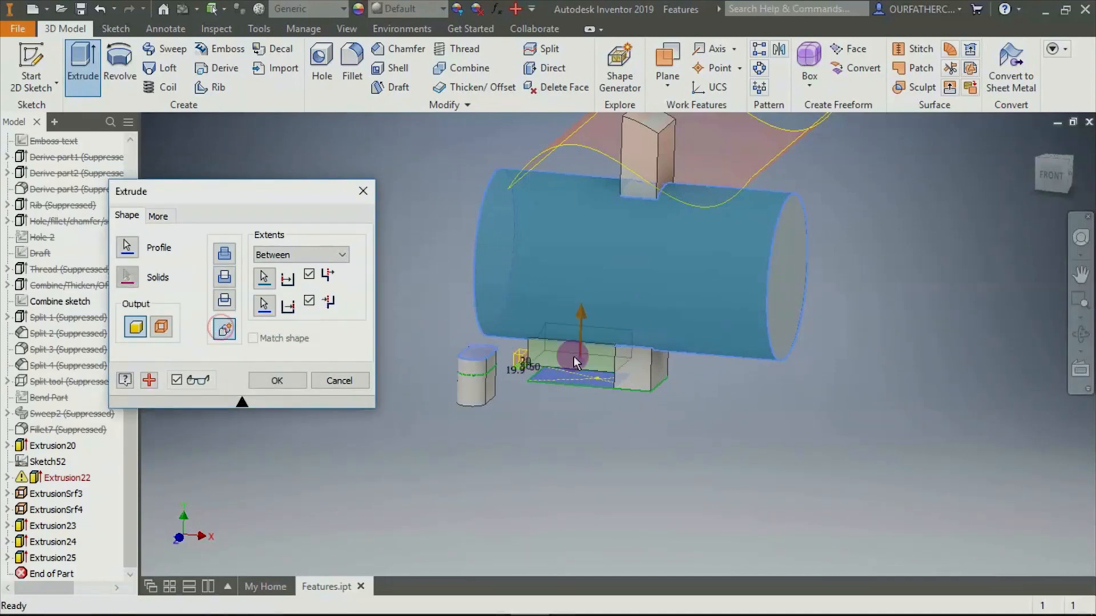
scroll(618, 344, "down", 3)
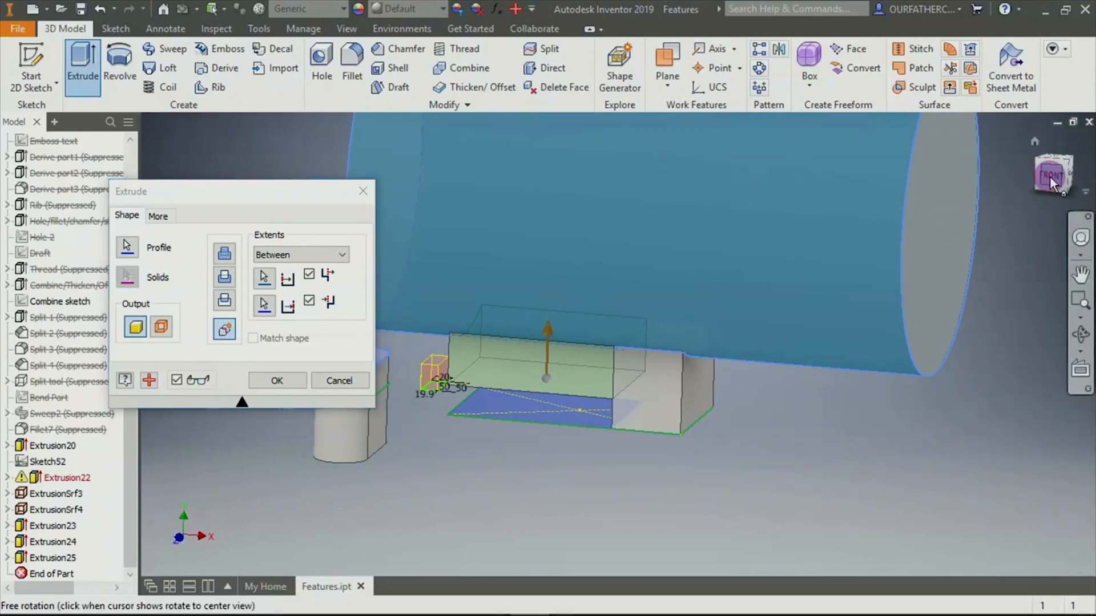
left_click(1052, 182)
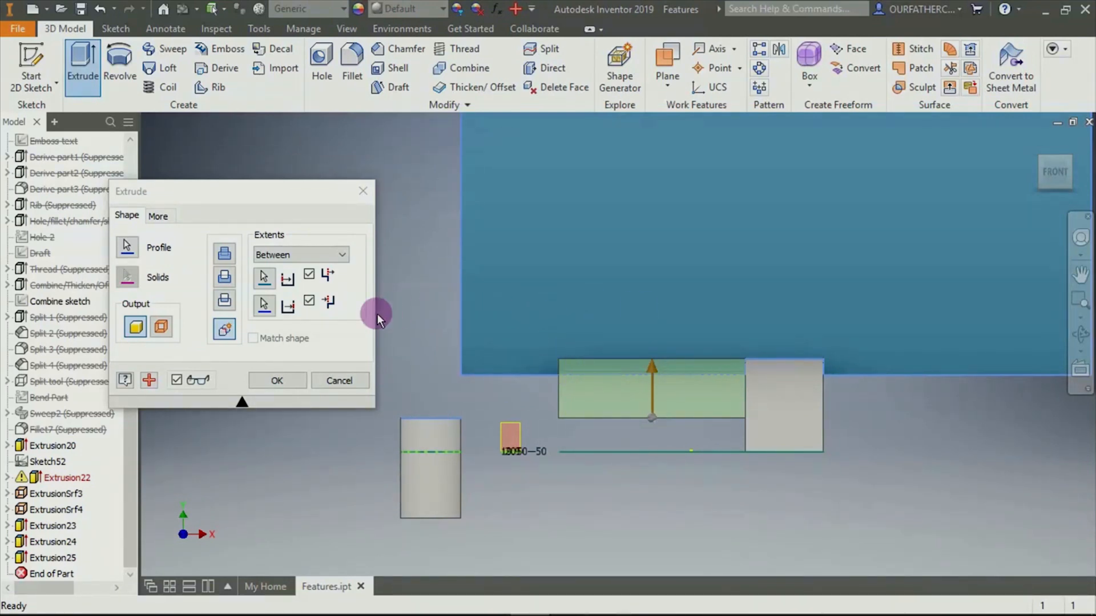
left_click(279, 380)
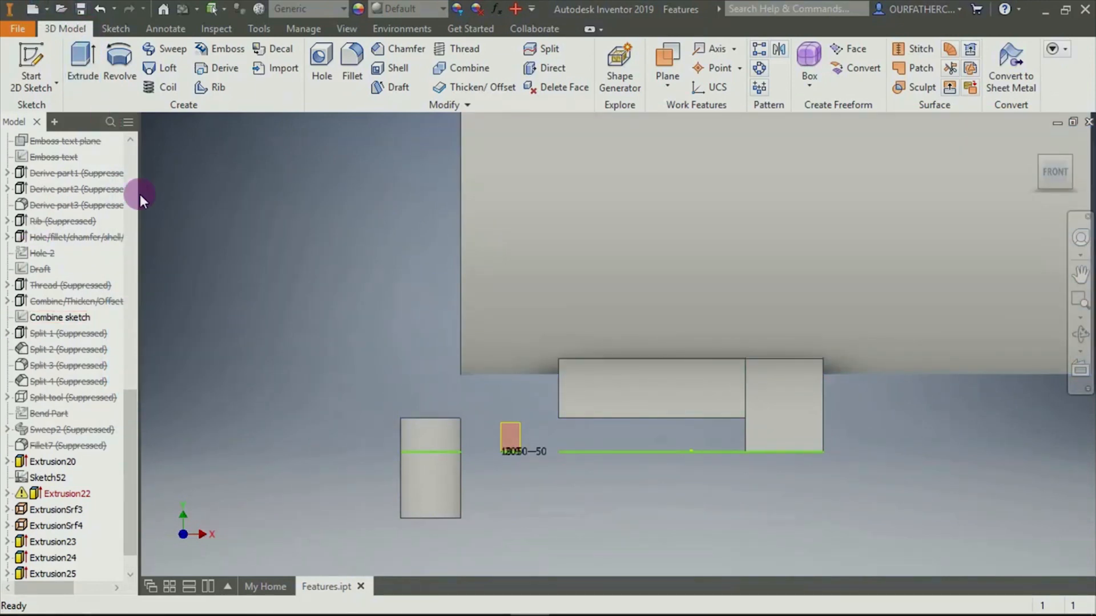
key("ctrl+z")
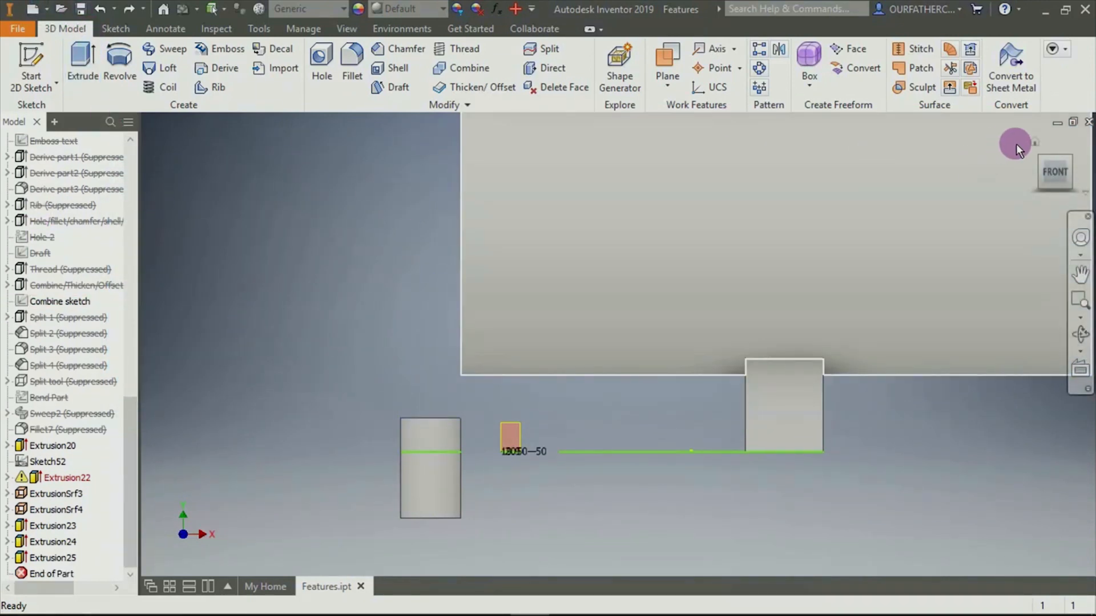
Set up an extrusion of the rectangle's larger region with the All extent, joined to the cylinder
left_click(1033, 143)
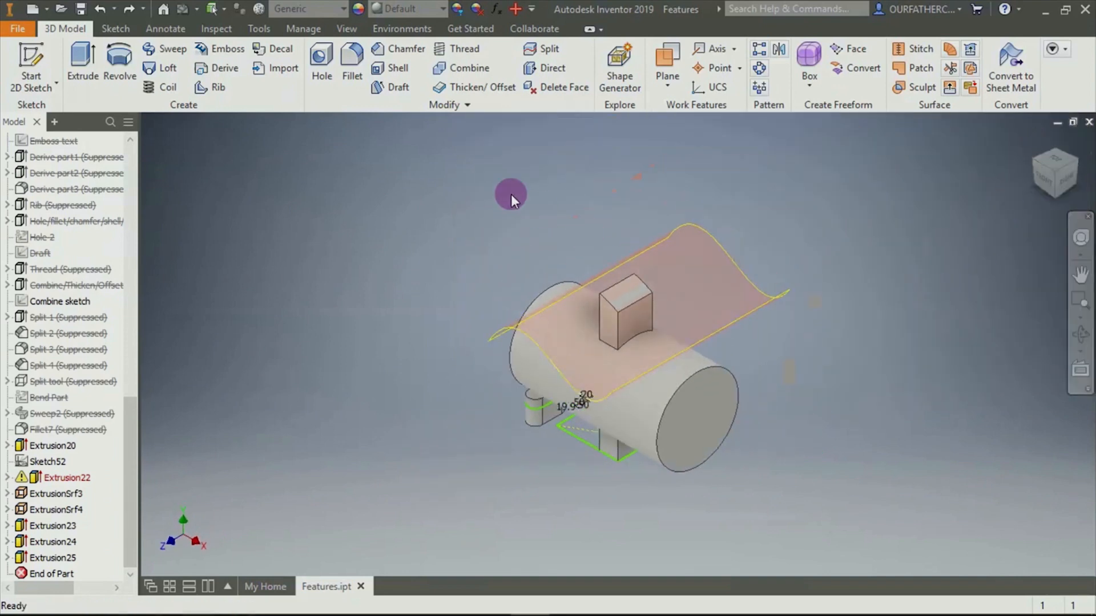
left_click(84, 57)
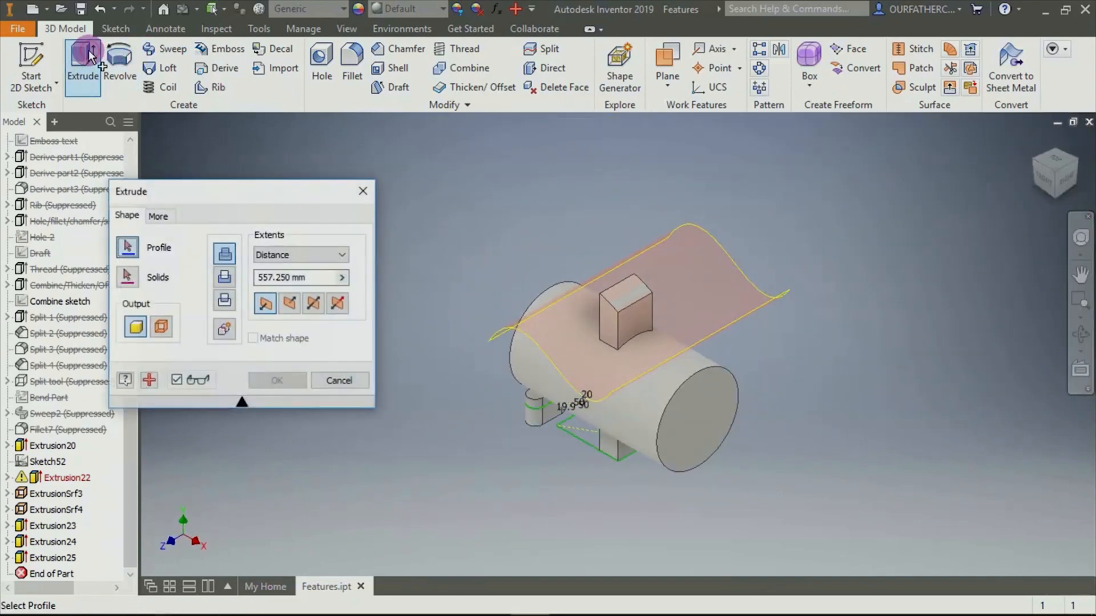
left_click(570, 423)
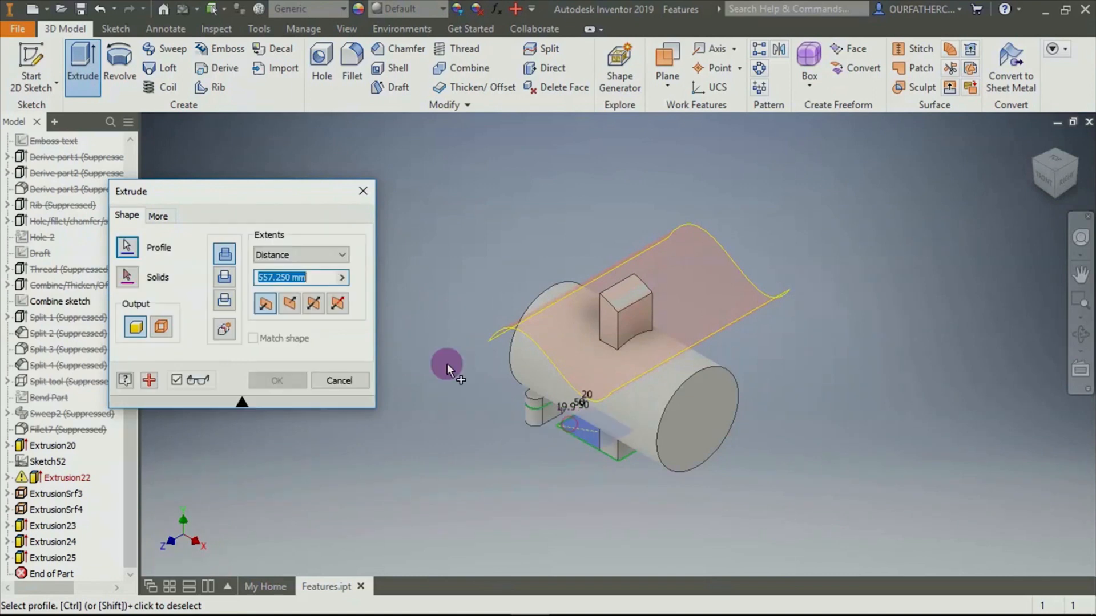
left_click(307, 252)
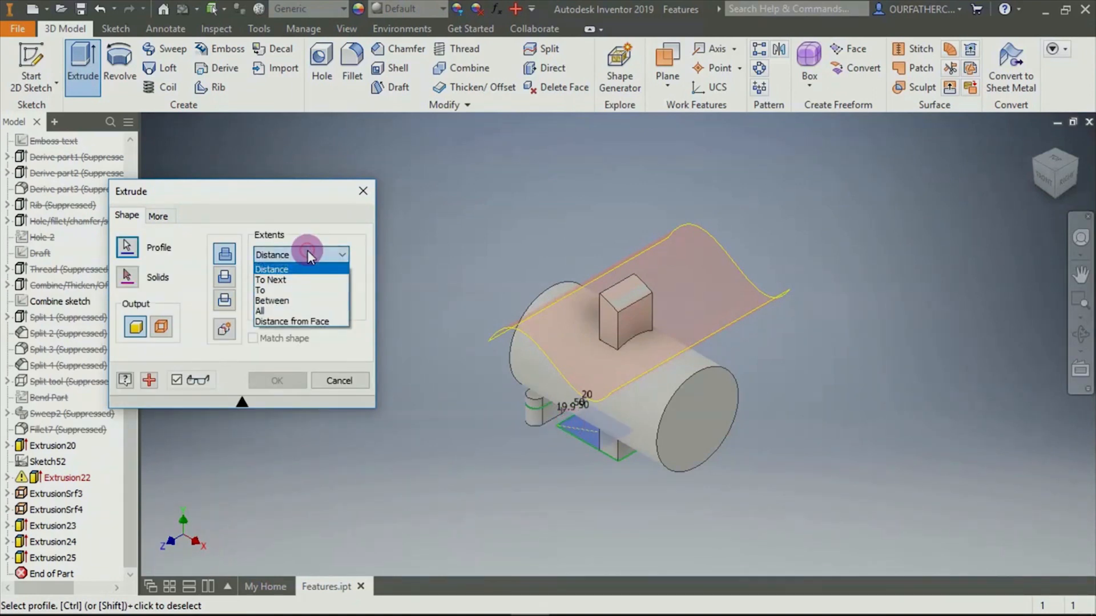
left_click(301, 310)
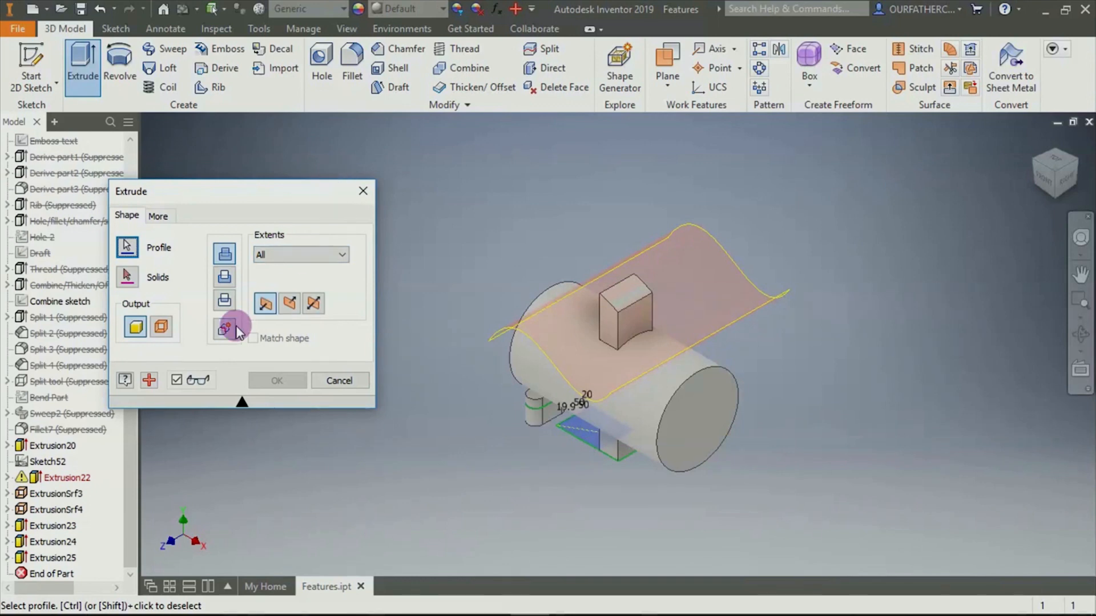
left_click(127, 280)
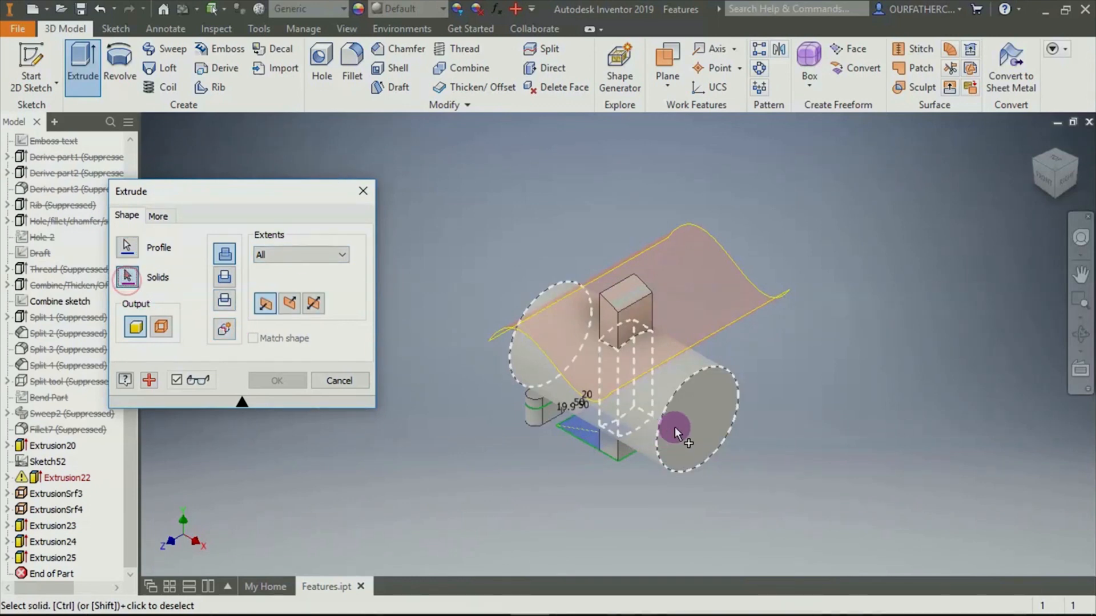
left_click(675, 427)
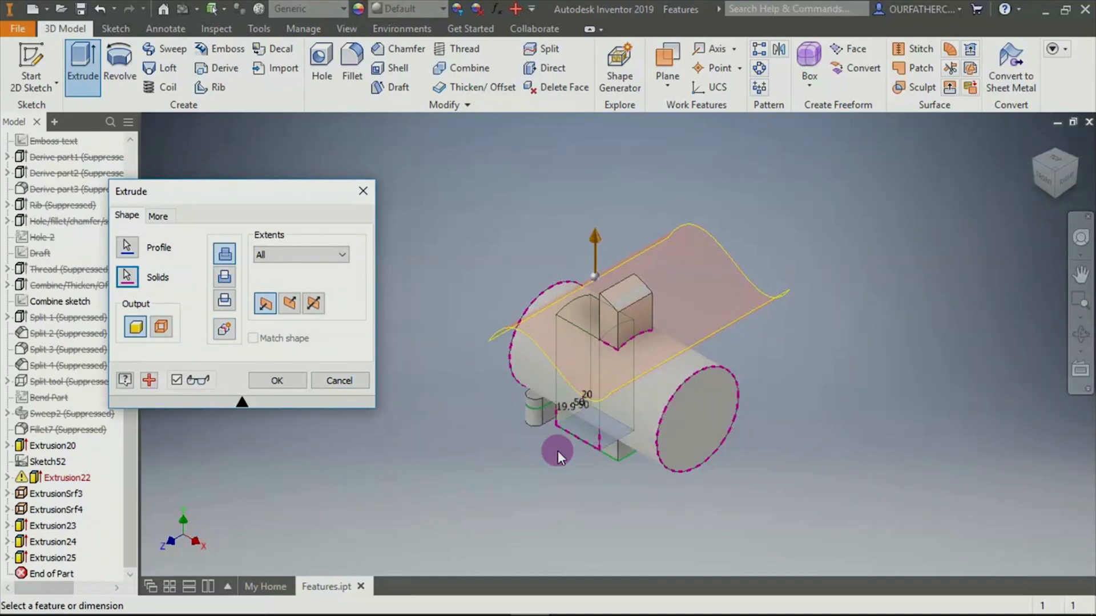
Switch the All extrusion to a new solid and inspect its preview through the cylinder
scroll(551, 454, "up", 3)
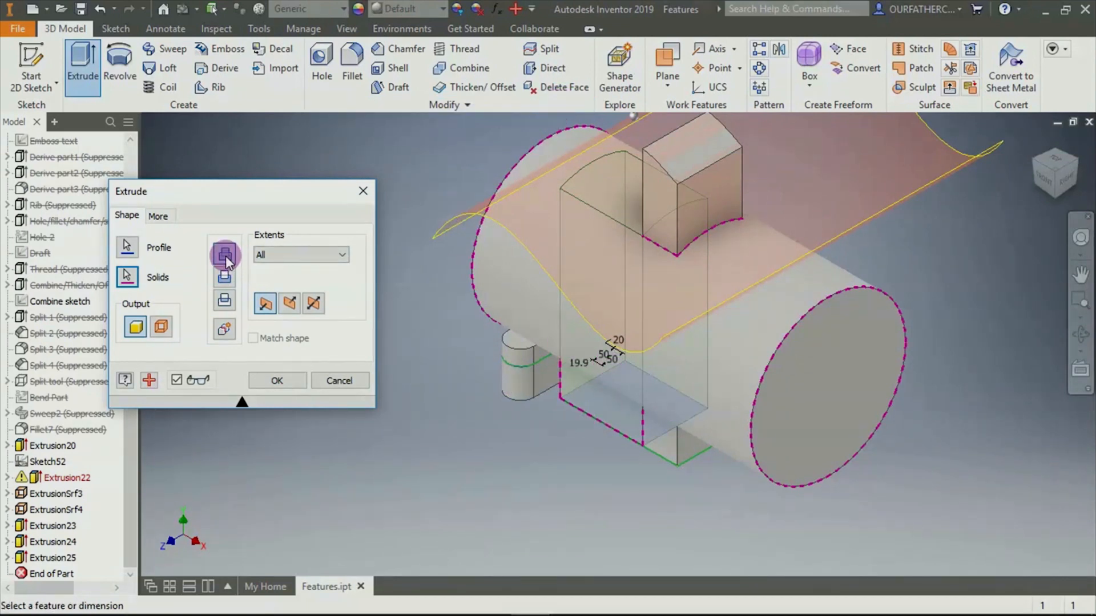
left_click(225, 332)
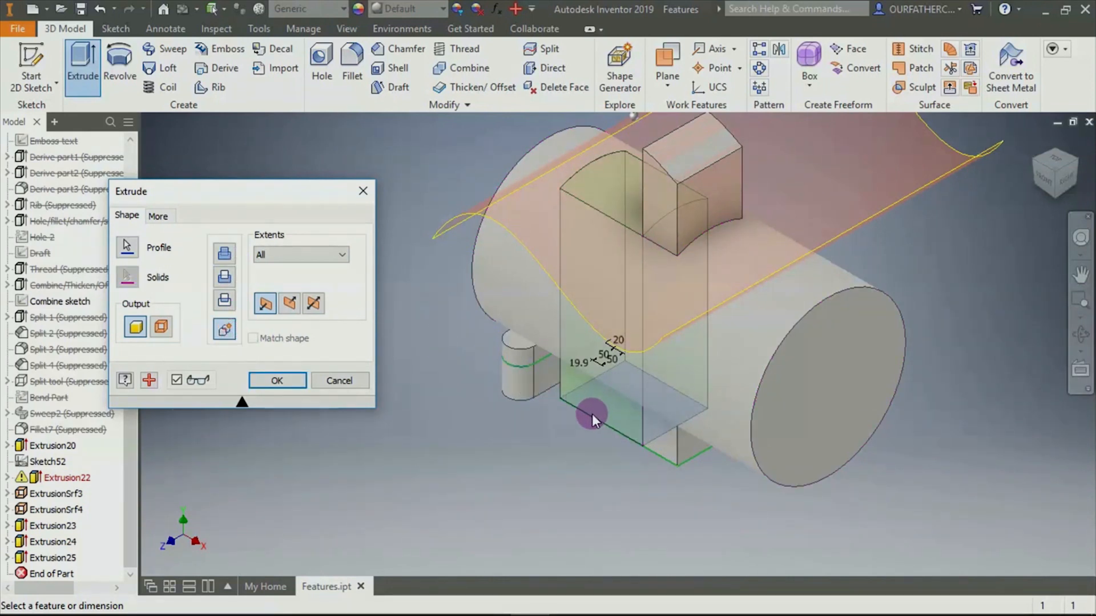
middle_click_drag(582, 513, 646, 502, "shift")
middle_click_drag(600, 165, 620, 188, "shift")
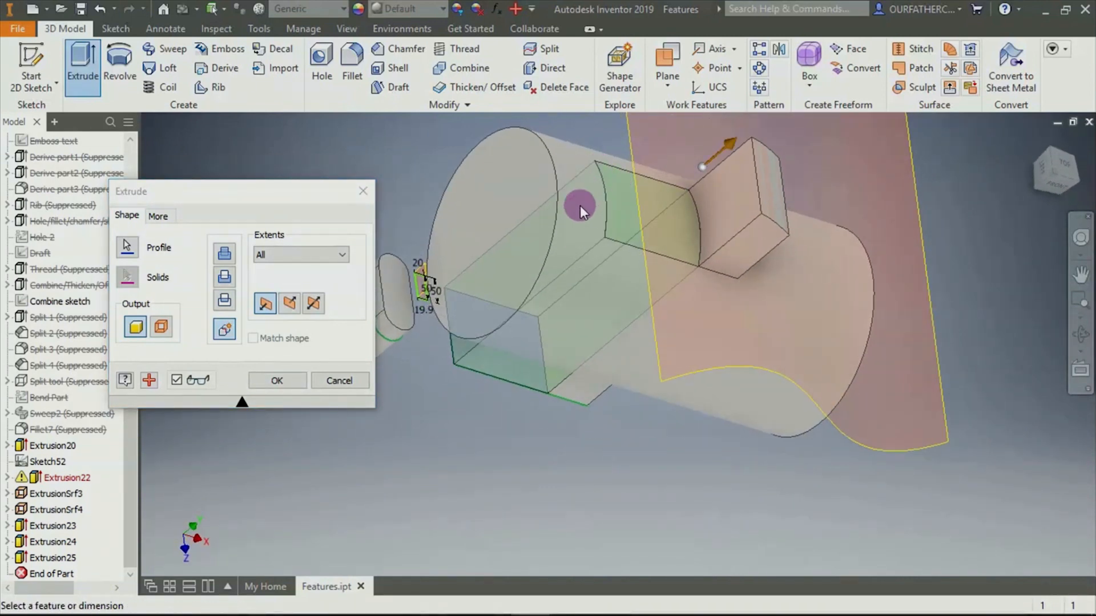
middle_click_drag(626, 385, 551, 425, "shift")
Extrude the rectangle's larger region with the All extent as an Intersect operation on the cylinder
left_click(225, 302)
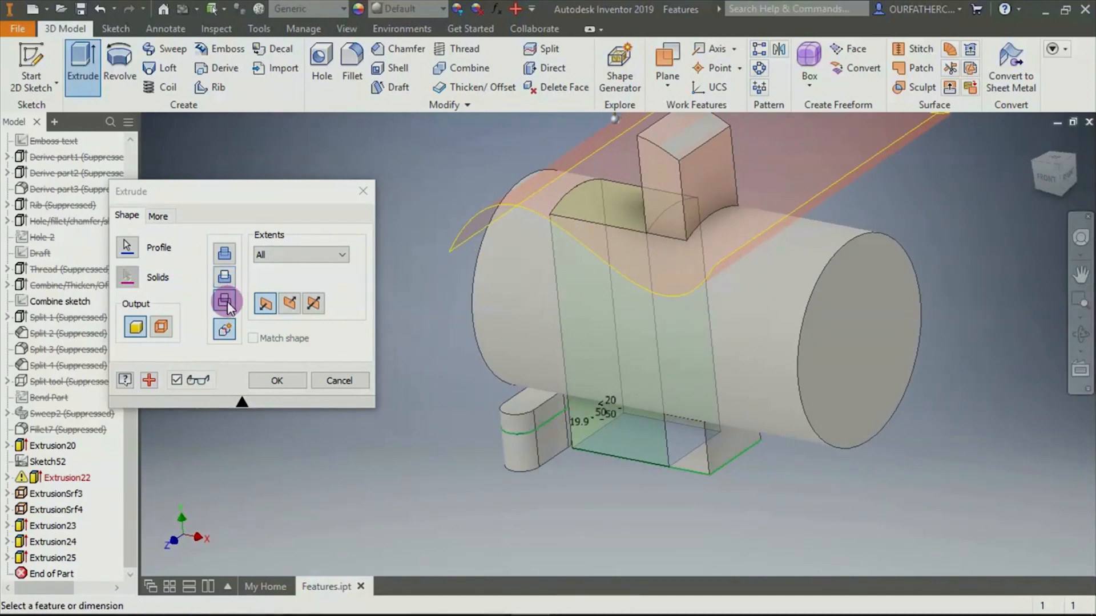
left_click(227, 302)
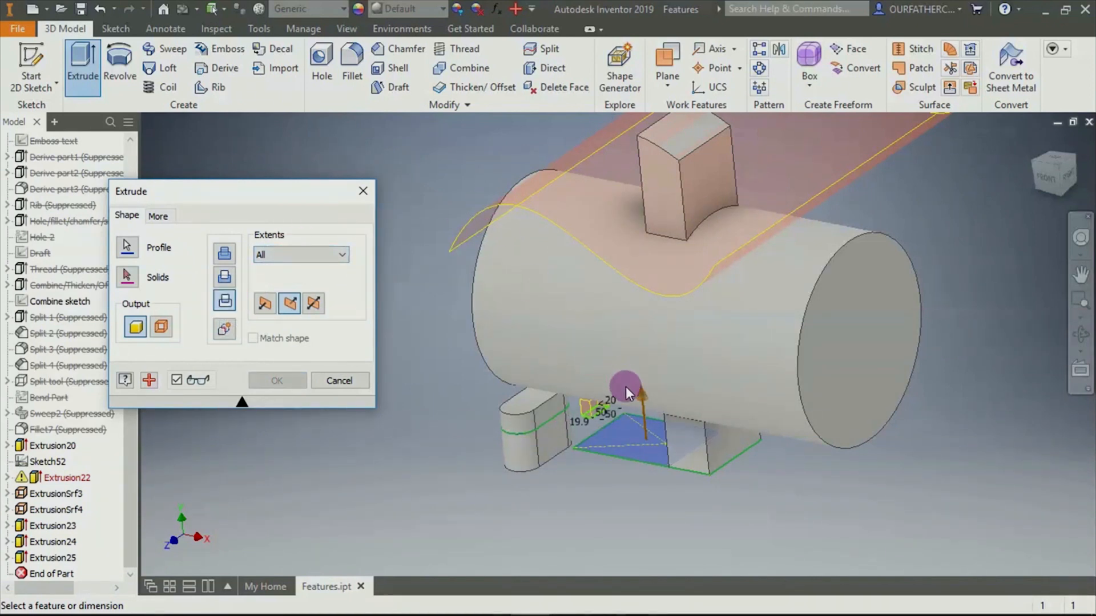
left_click(129, 277)
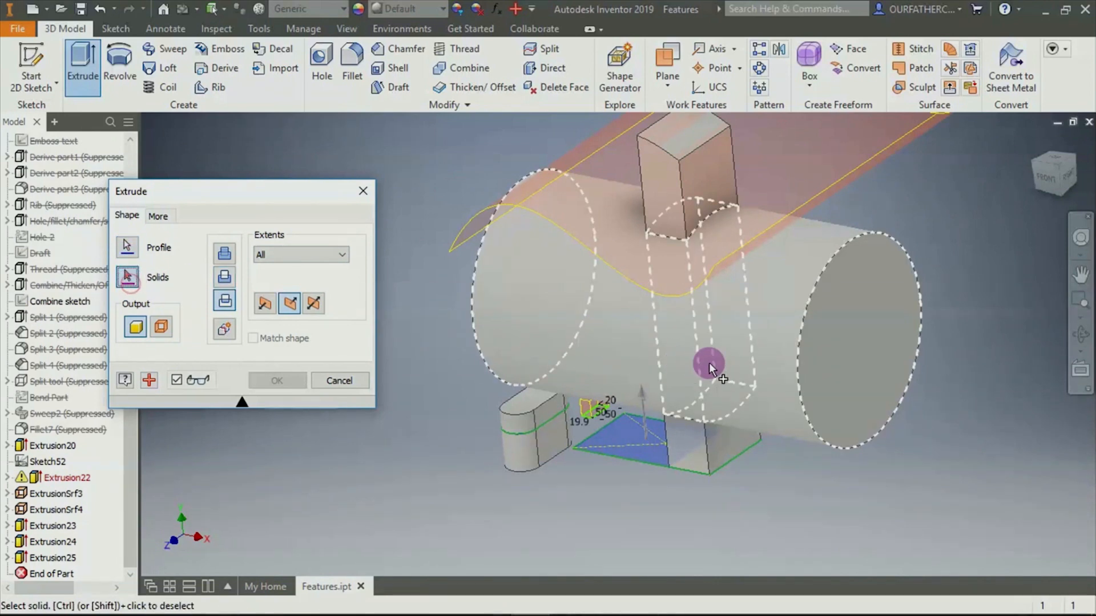
left_click(804, 358)
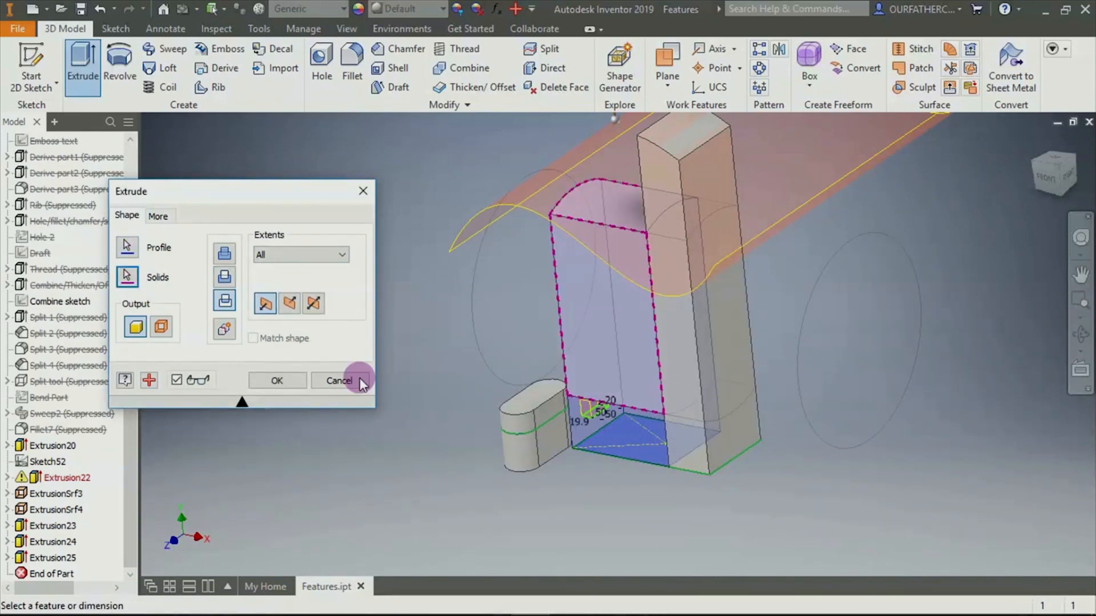
middle_click_drag(598, 504, 636, 512, "shift")
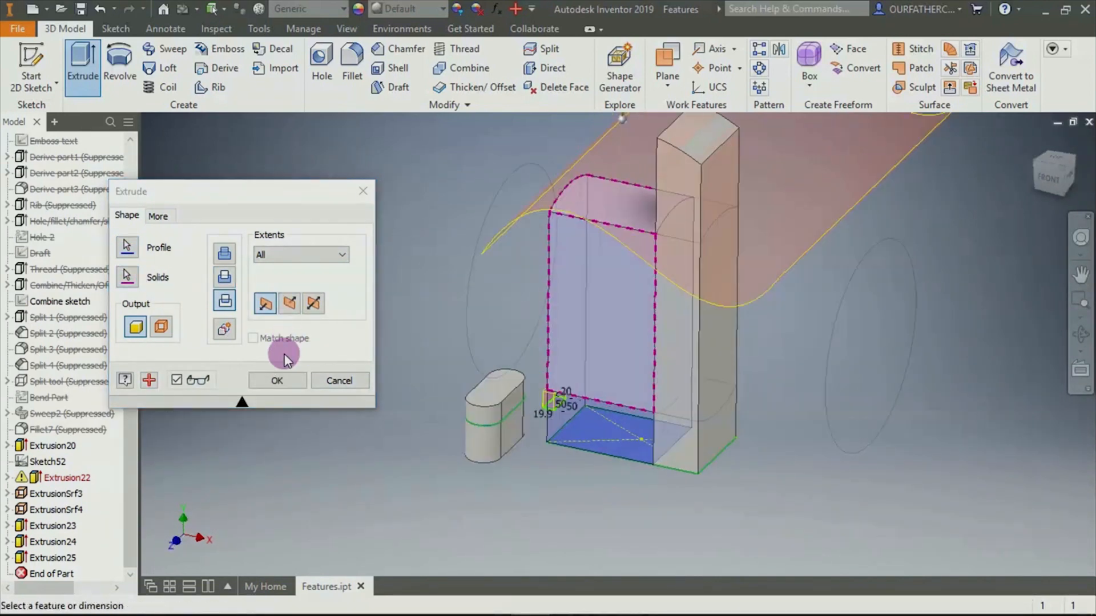
left_click(278, 380)
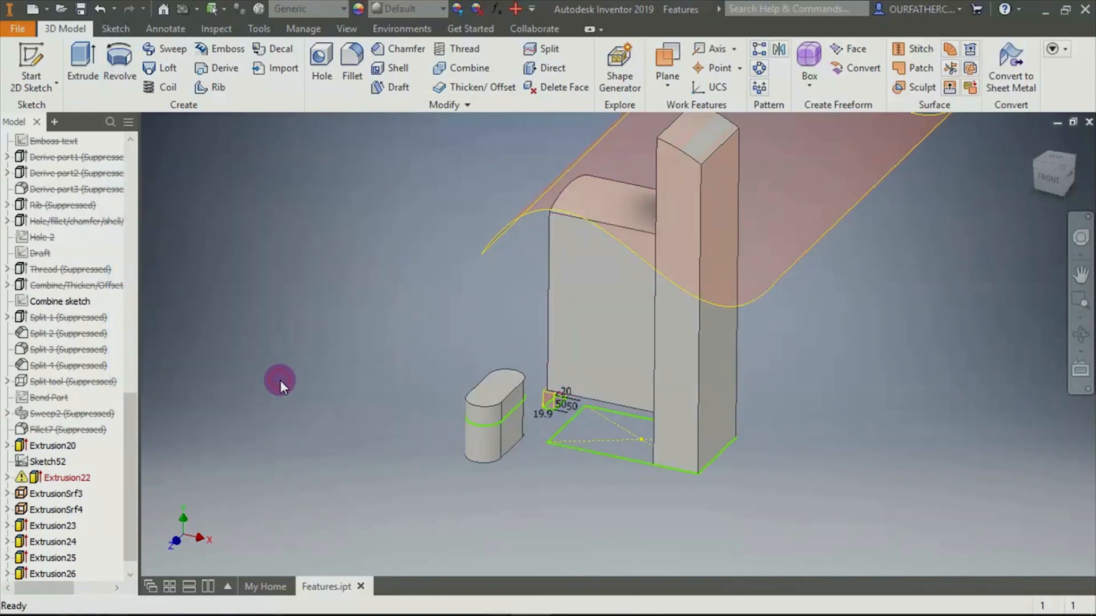
Inspect the intersected block from several sides, and undo the Intersect extrusion
middle_click_drag(544, 469, 571, 457, "shift")
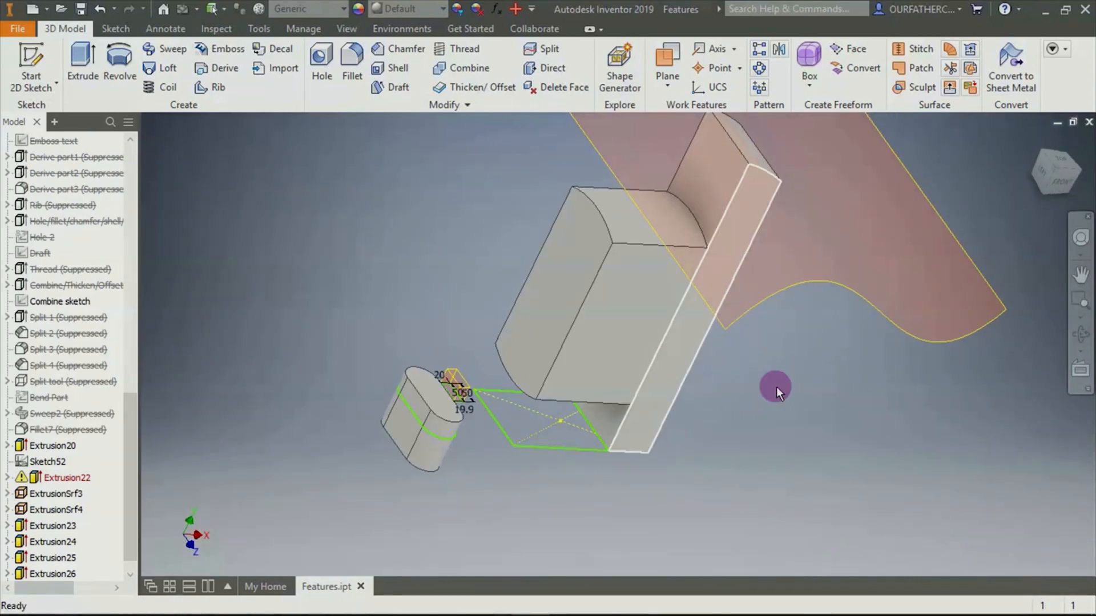
left_click(1060, 165)
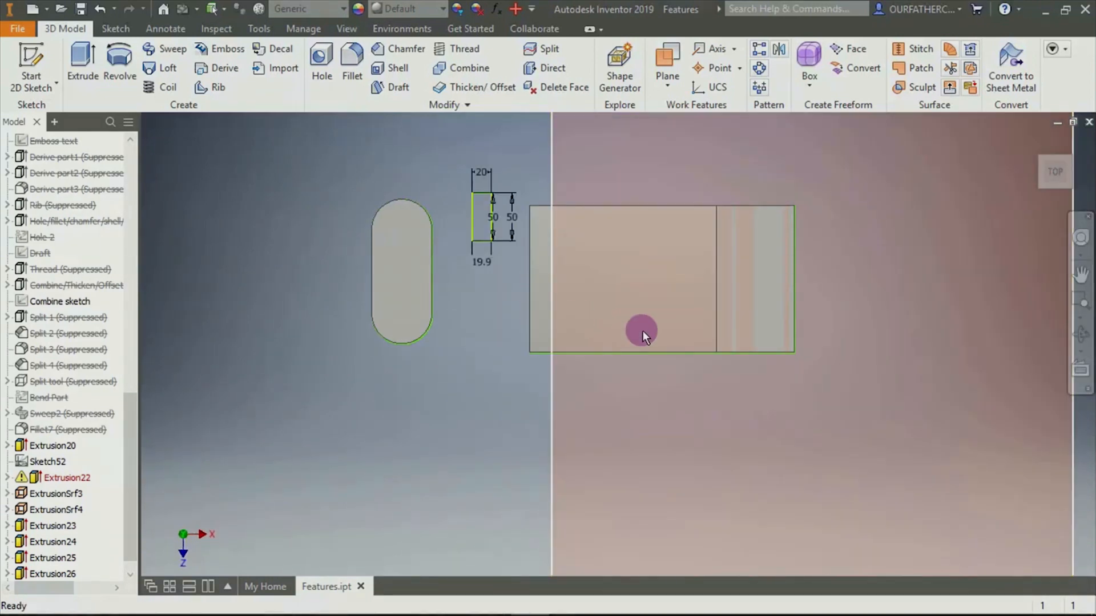
left_click(1033, 141)
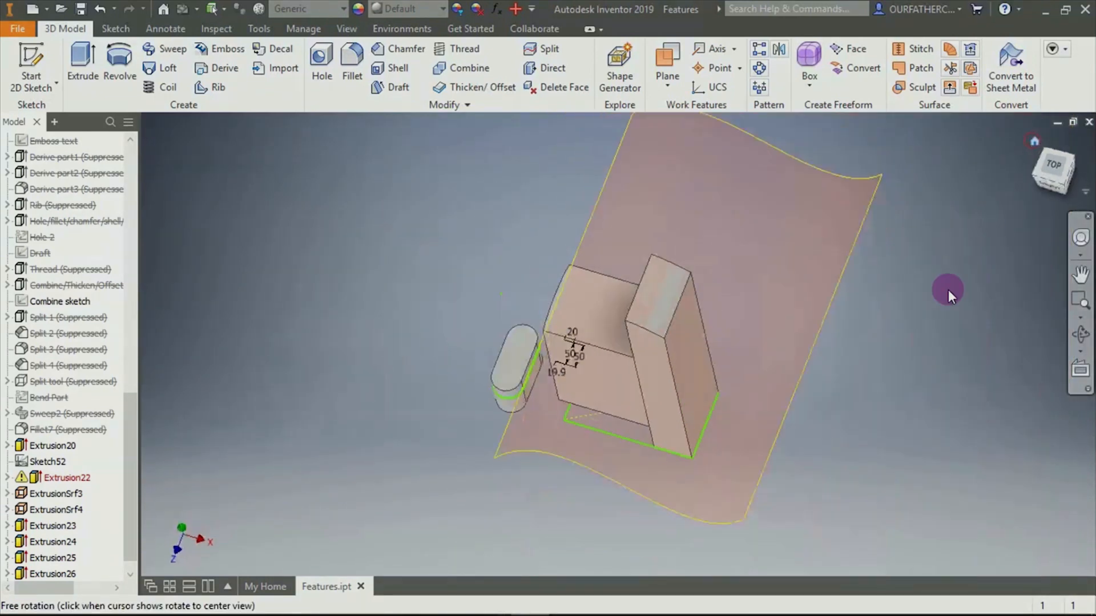
middle_click_drag(522, 492, 609, 383, "shift")
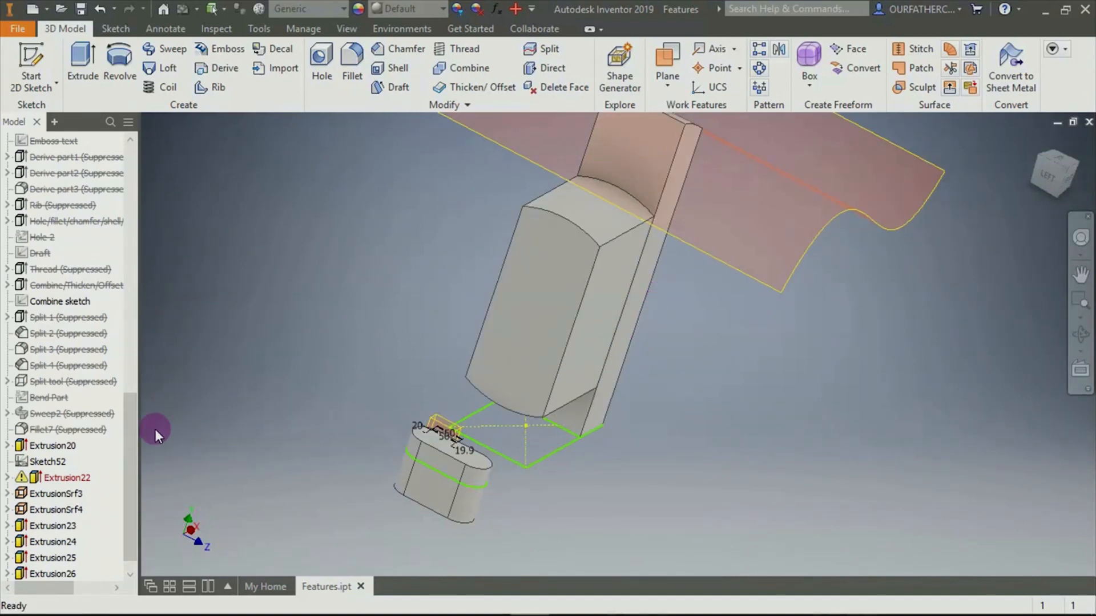
left_click_drag(135, 410, 136, 504)
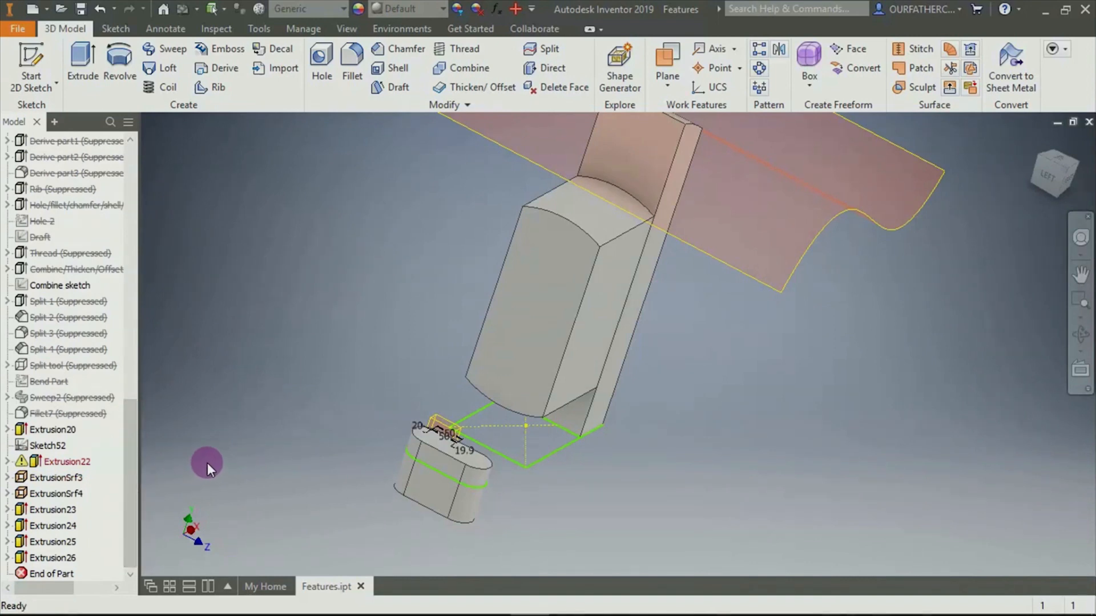
key("ctrl+z")
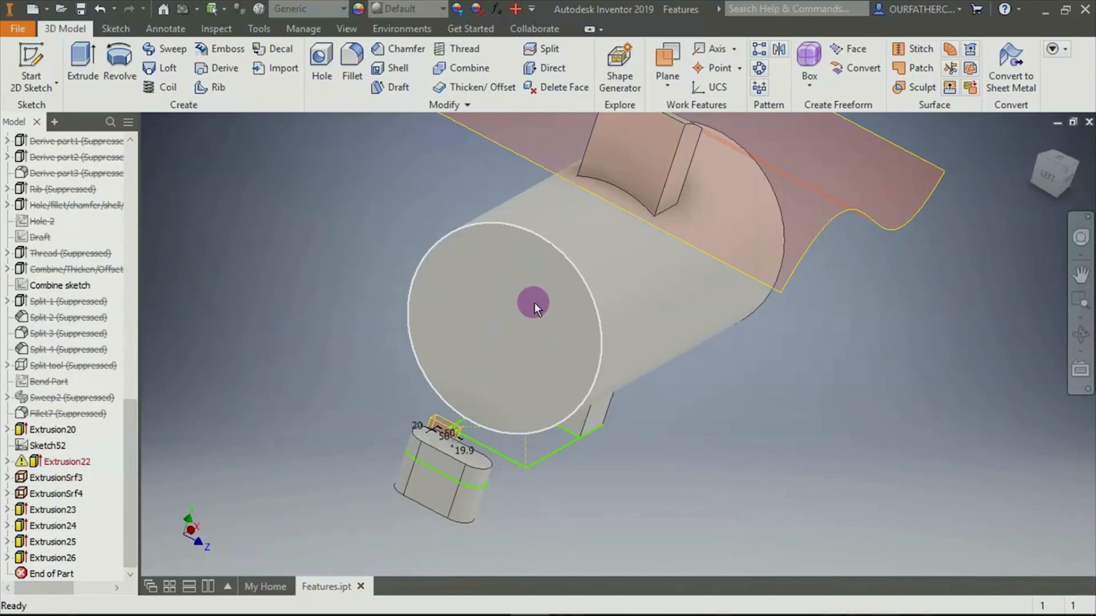
Extrude the rectangle's larger region with the All extent as an Intersect on the cylinder, and undo that extrusion
left_click(83, 63)
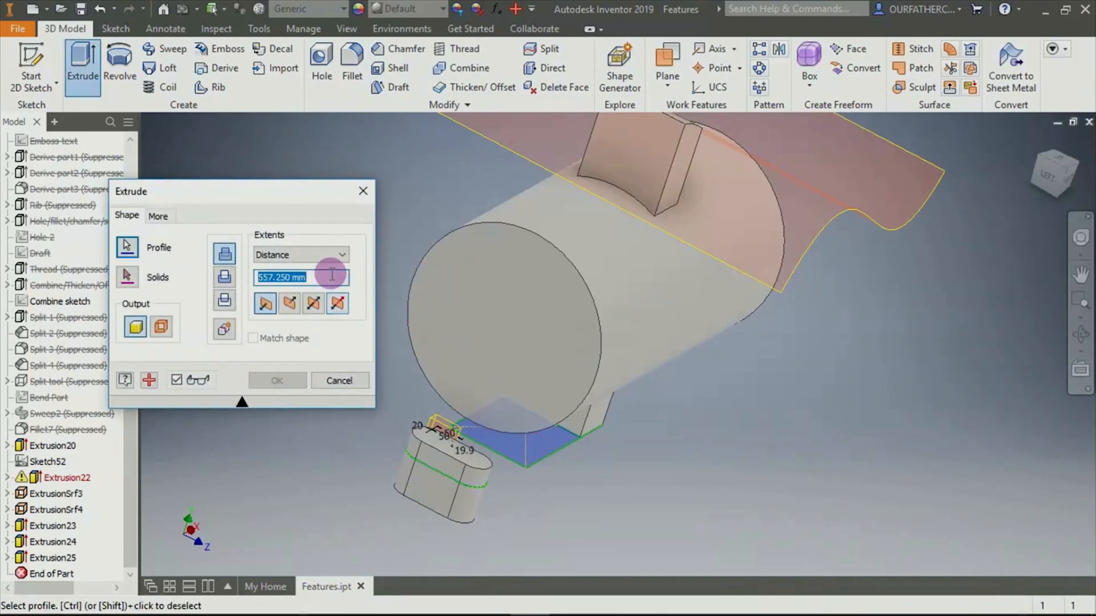
left_click(323, 254)
left_click(310, 307)
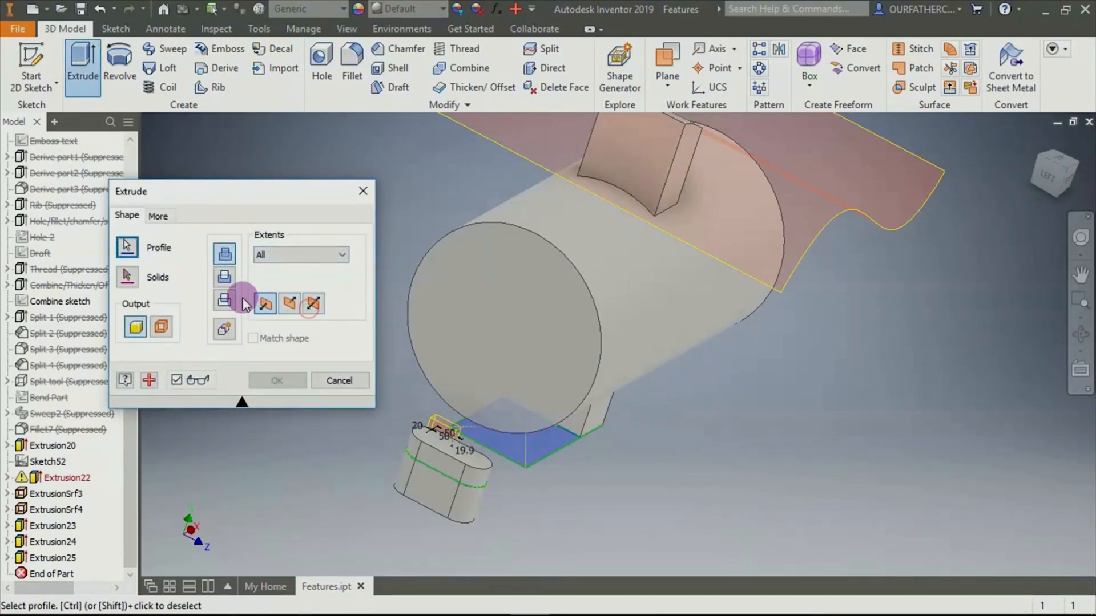
left_click(225, 298)
left_click(140, 285)
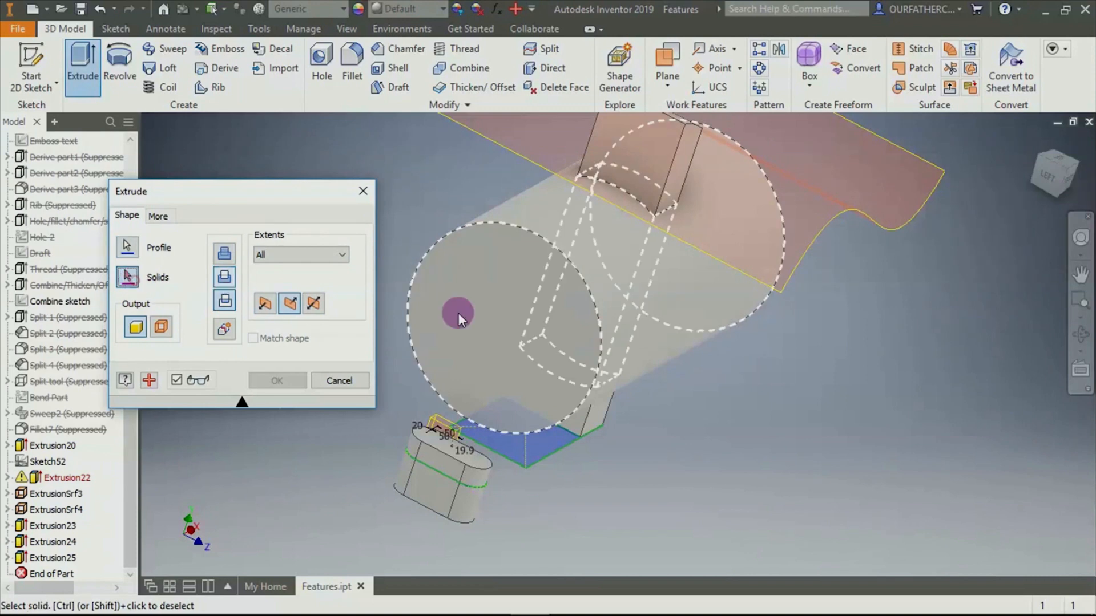
left_click(670, 293)
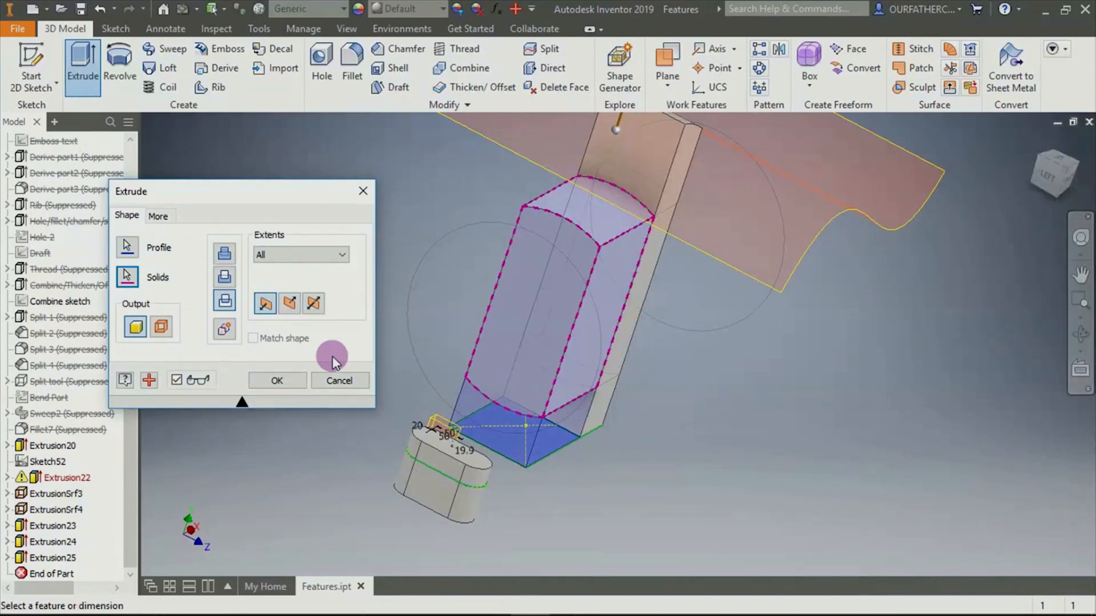
left_click(273, 381)
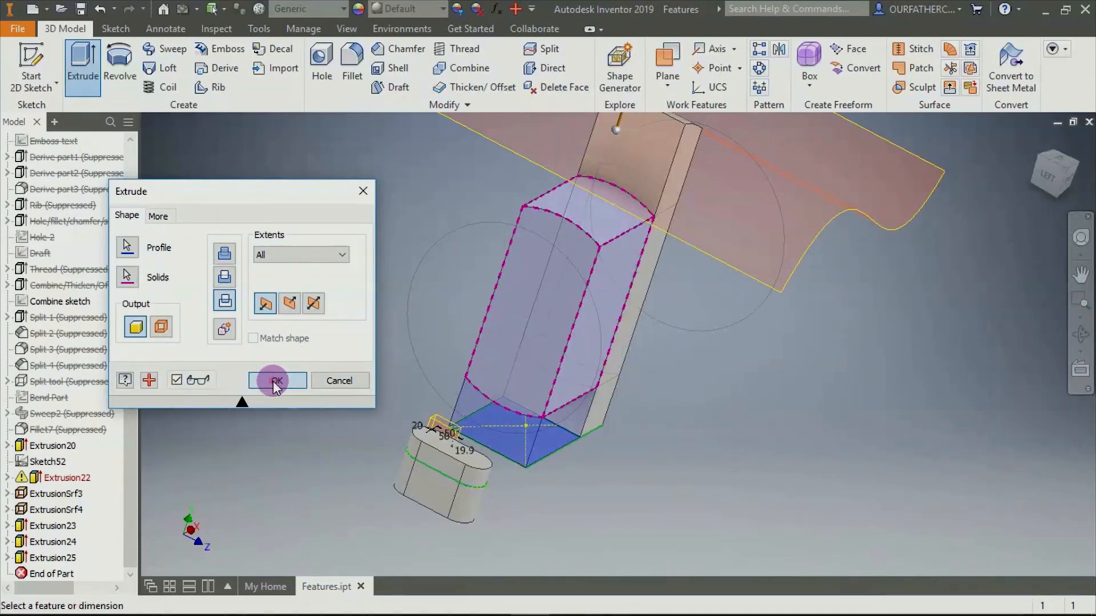
key("ctrl+z")
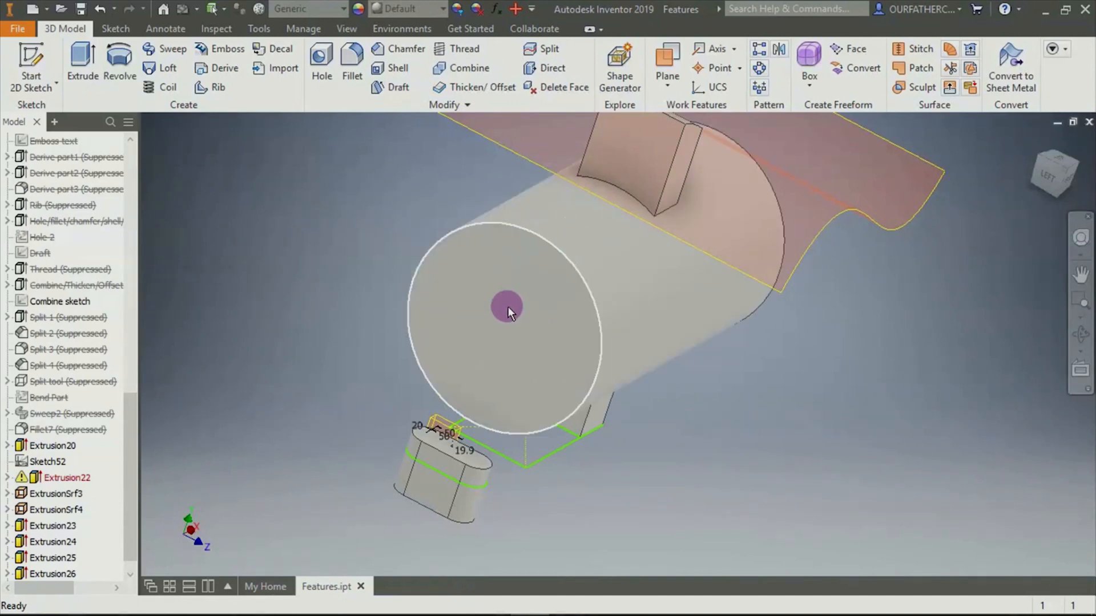
Set up a Distance from Face extrusion of the rectangle's larger region, starting from the slot-shaped solid's upper face
left_click(86, 57)
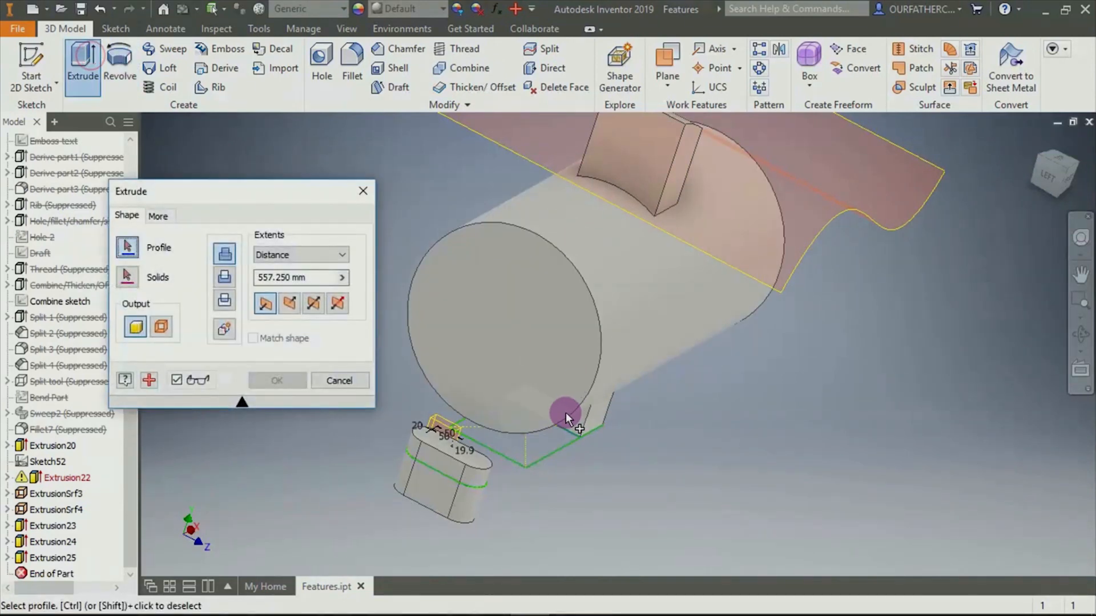
left_click(547, 443)
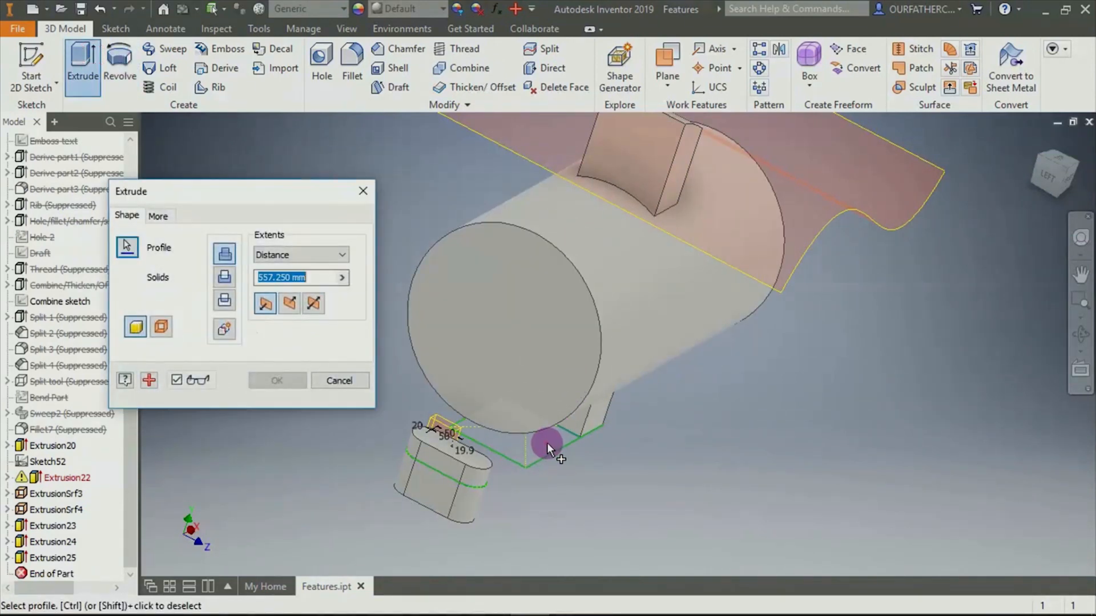
left_click(316, 255)
left_click(308, 323)
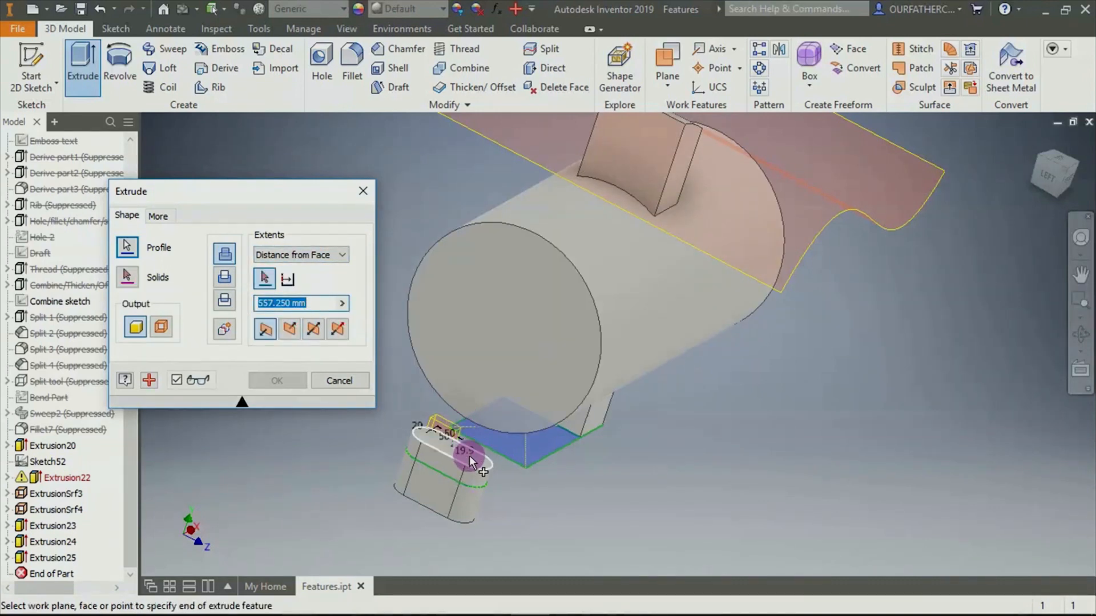
scroll(393, 427, "up", 2)
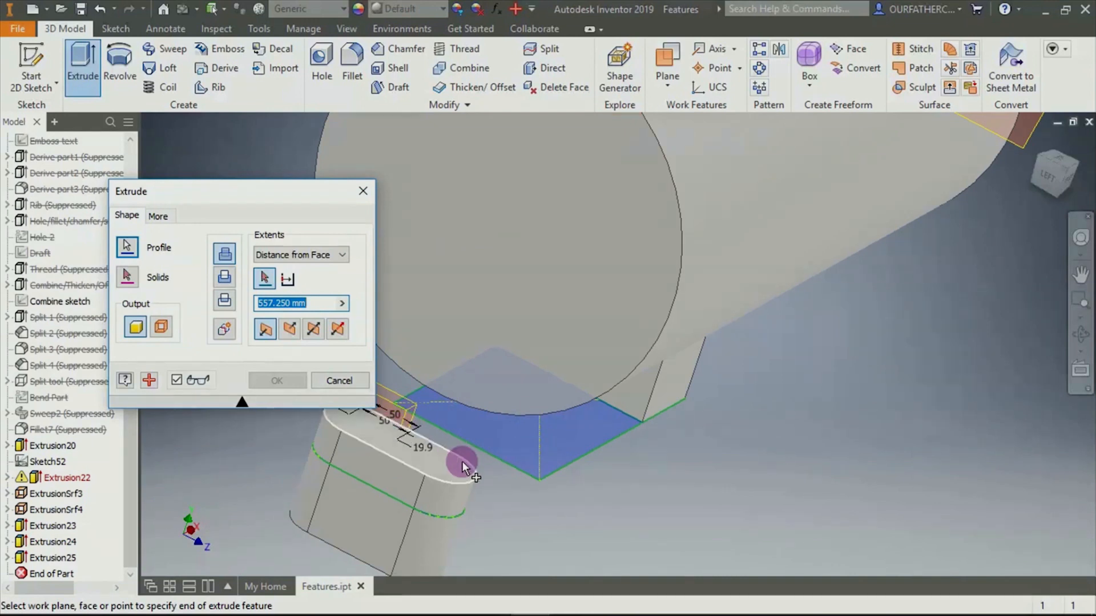
middle_click_drag(462, 461, 696, 454)
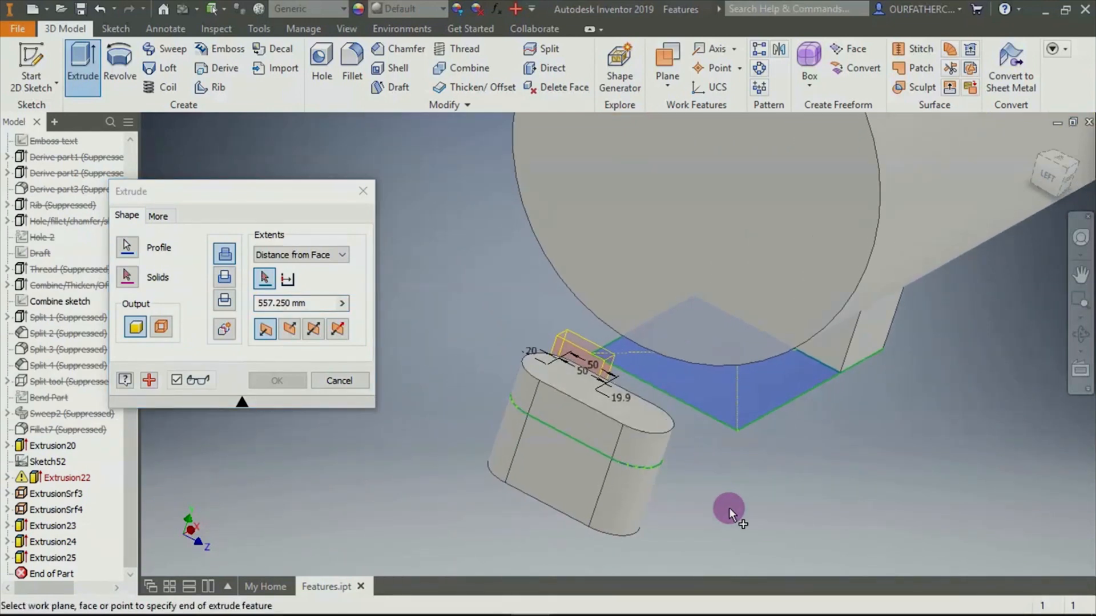
middle_click_drag(729, 508, 707, 496, "shift")
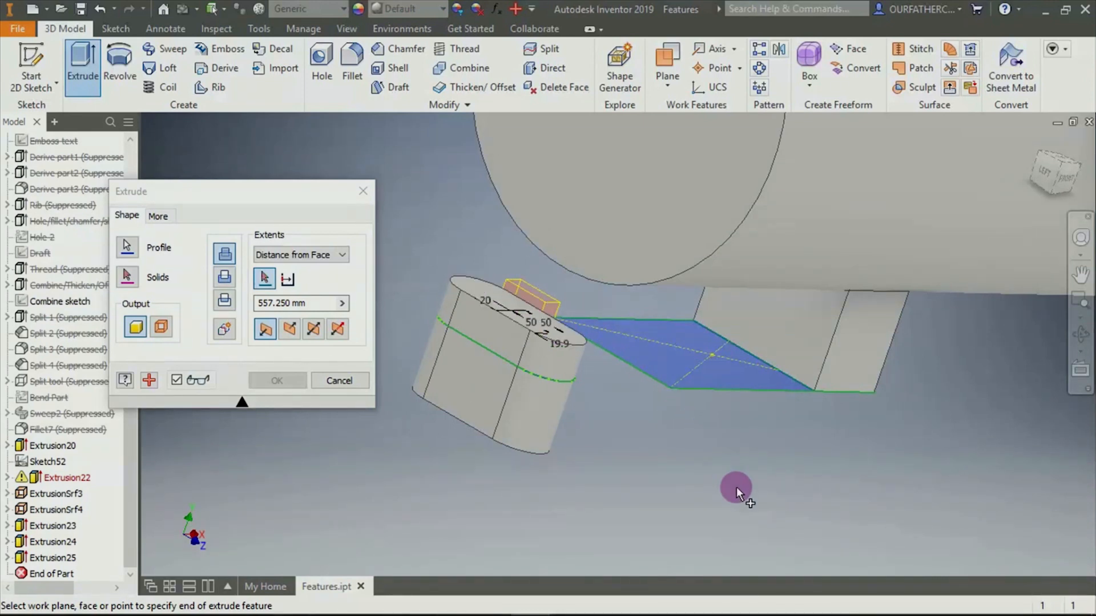
middle_click_drag(736, 487, 696, 408, "shift")
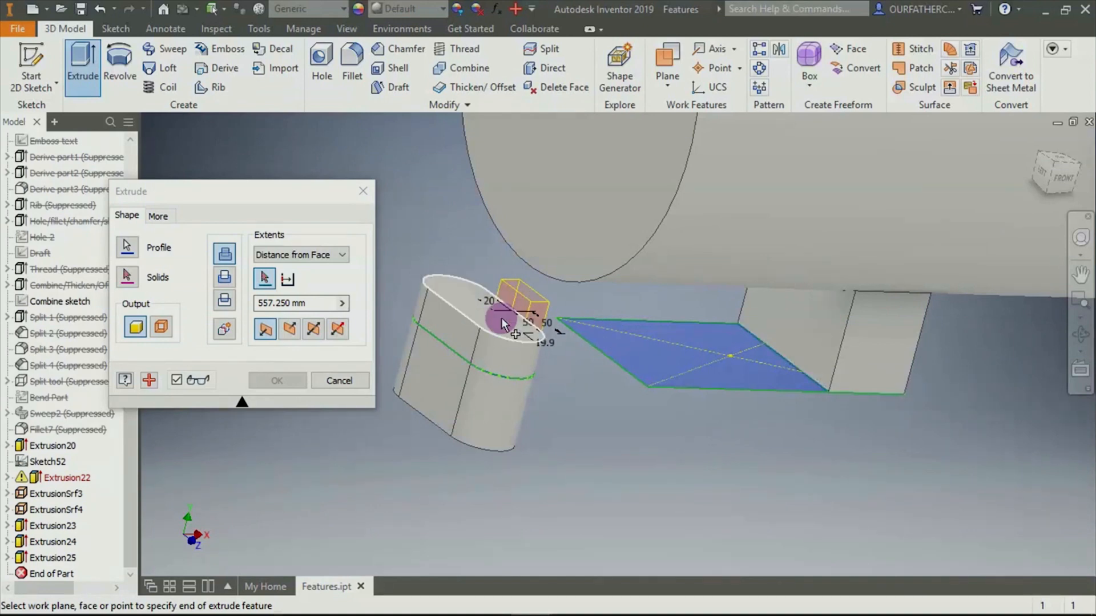
left_click(1064, 177)
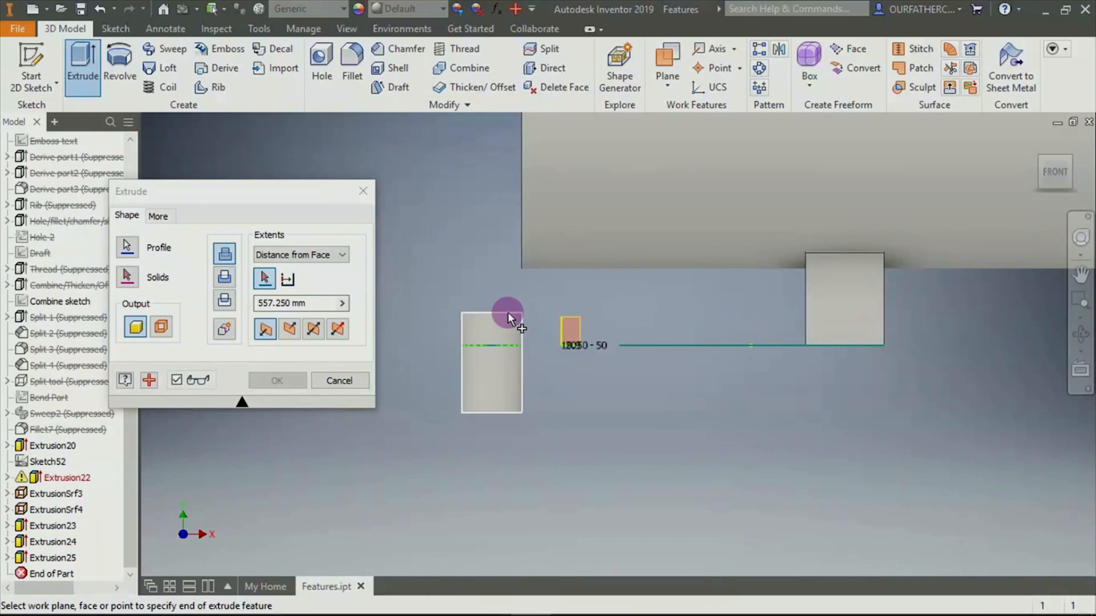
left_click_drag(1038, 164, 1008, 183)
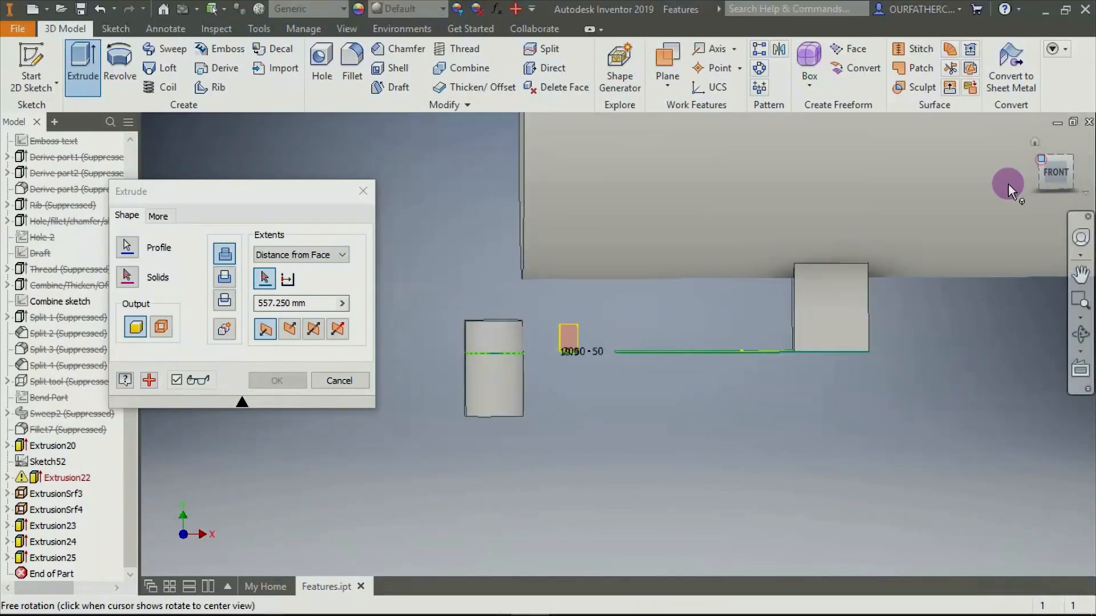
scroll(581, 516, "up", 5)
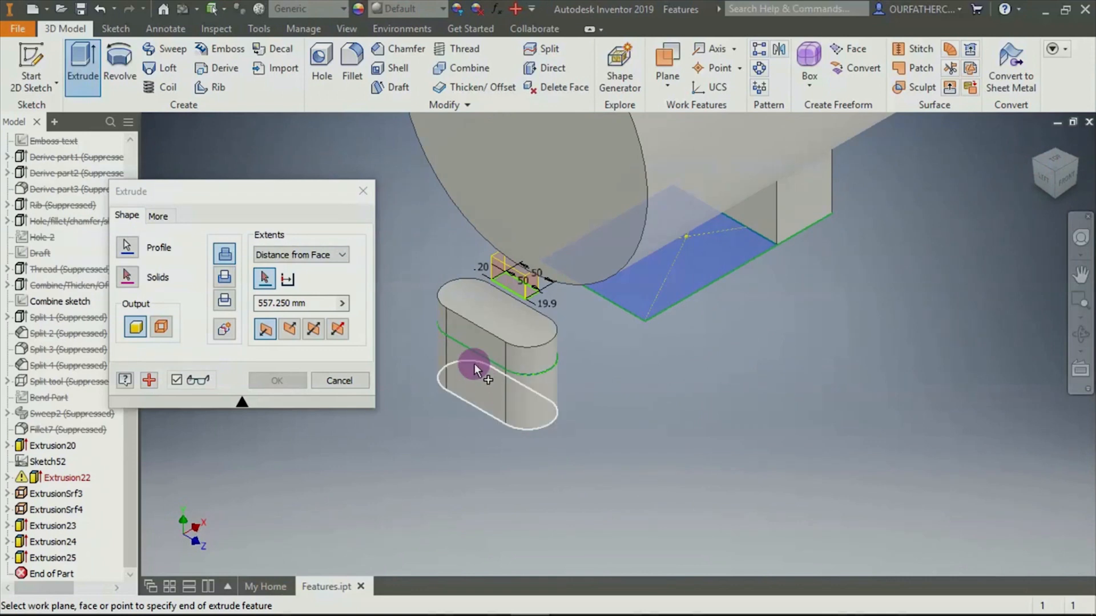
left_click(505, 309)
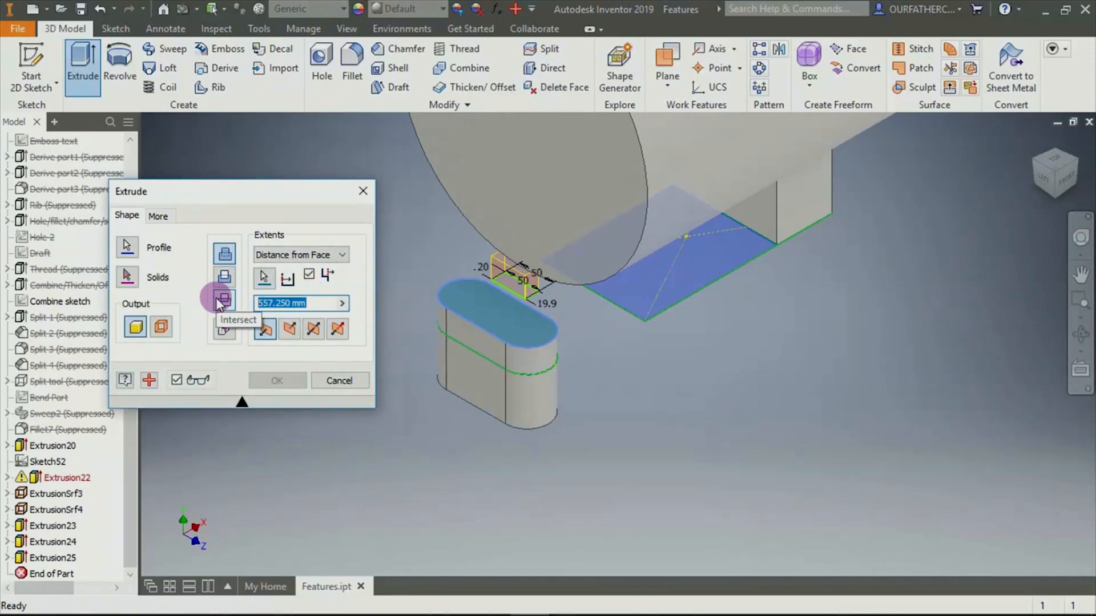
Set the Distance from Face extrusion to 45 mm as a new solid, and examine its preview against the starting face
type("45")
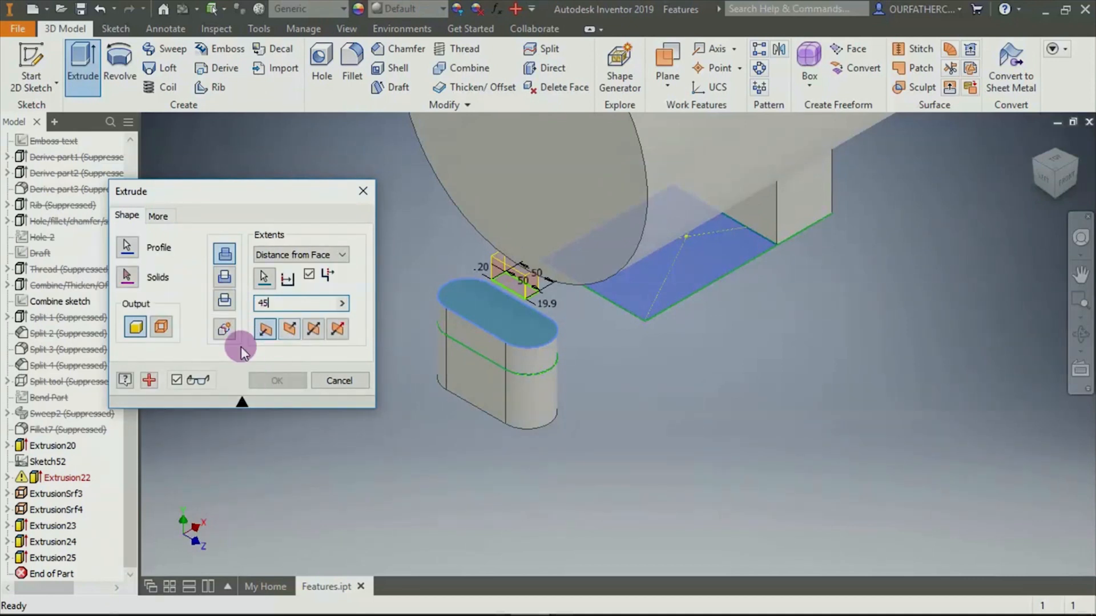
left_click(220, 329)
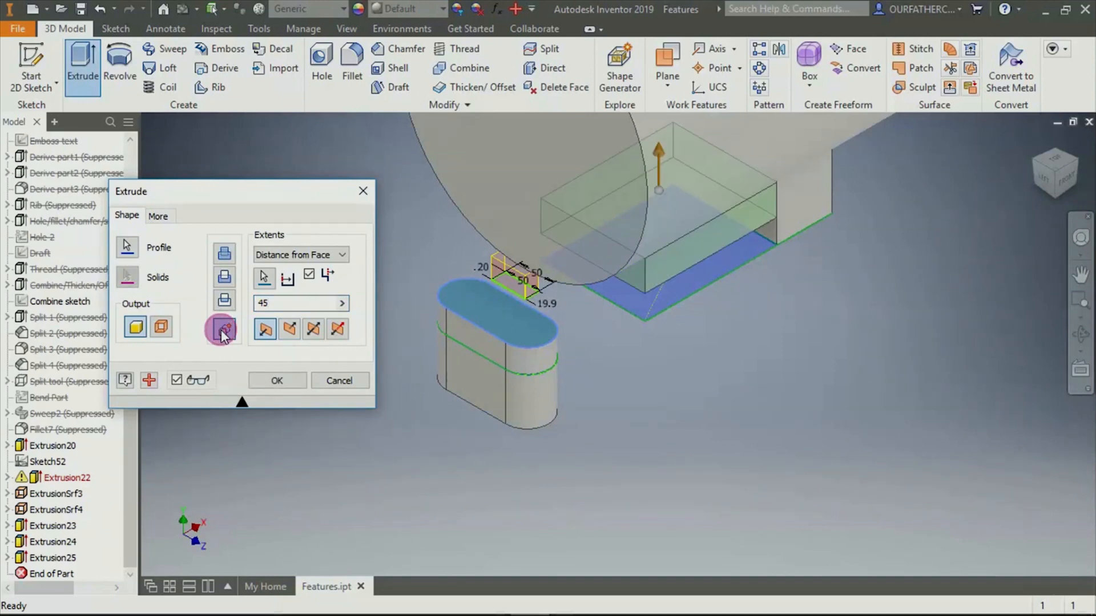
middle_click_drag(724, 419, 673, 303, "shift")
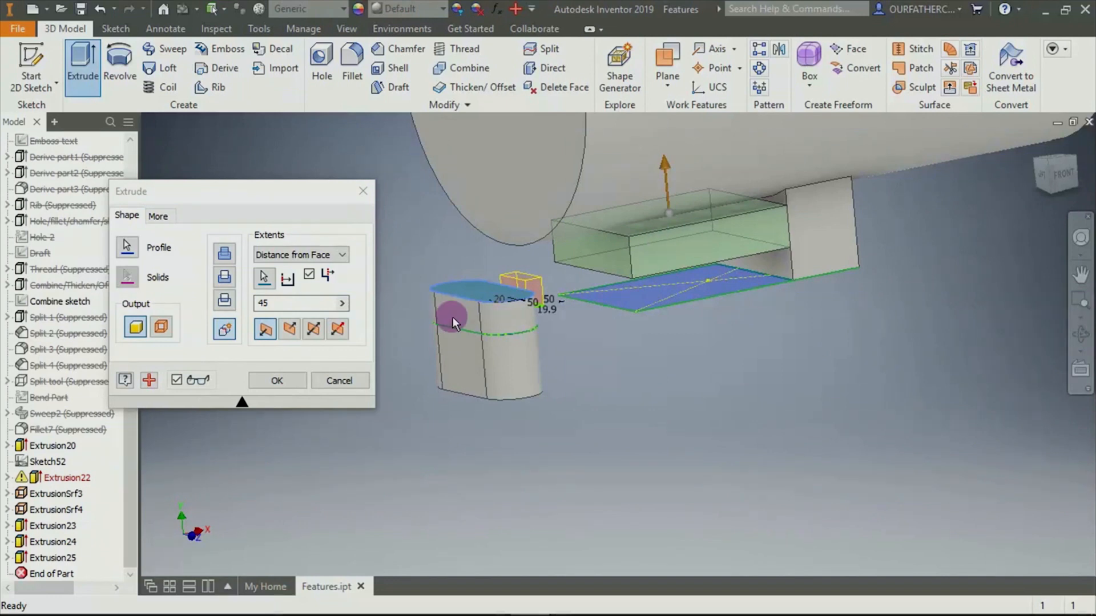
Try the flipped, symmetric and asymmetric directions for the Distance from Face extrusion, and restore the default direction
left_click(290, 330)
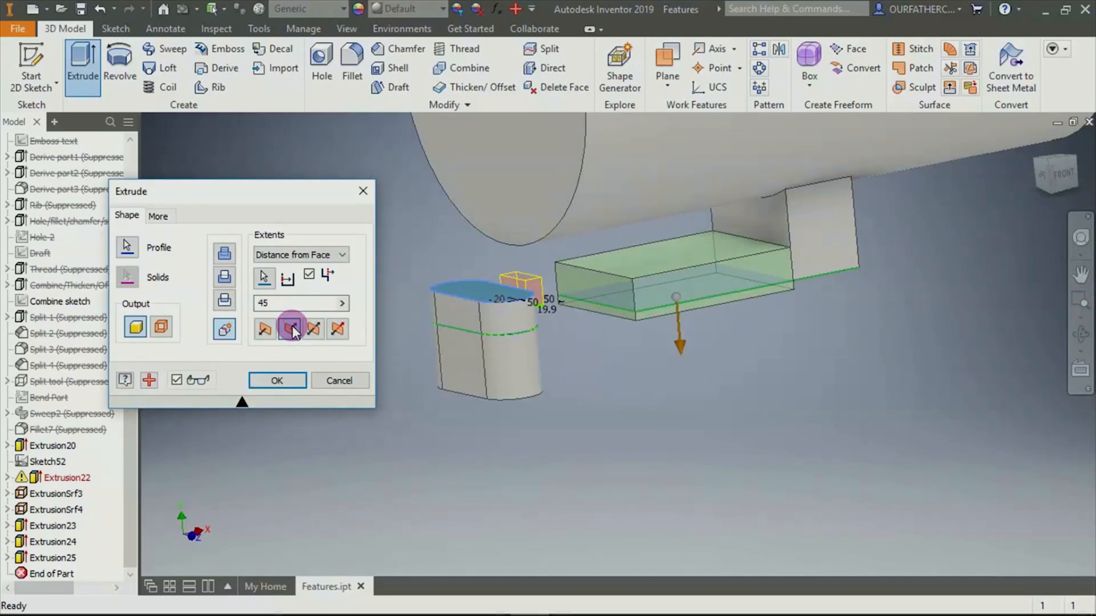
scroll(718, 282, "up", 2)
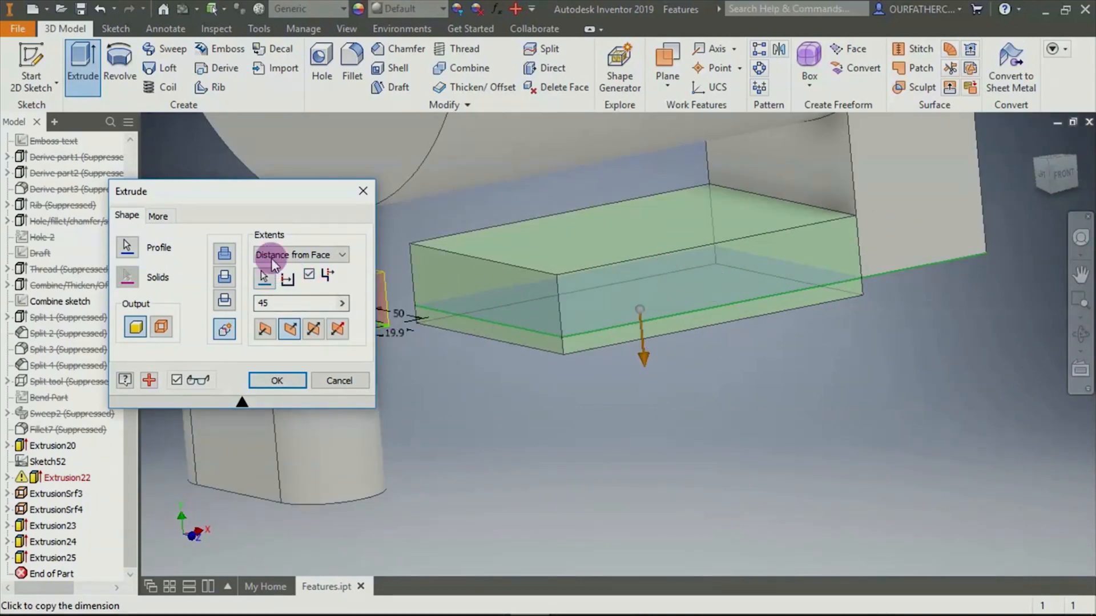
scroll(472, 328, "down", 3)
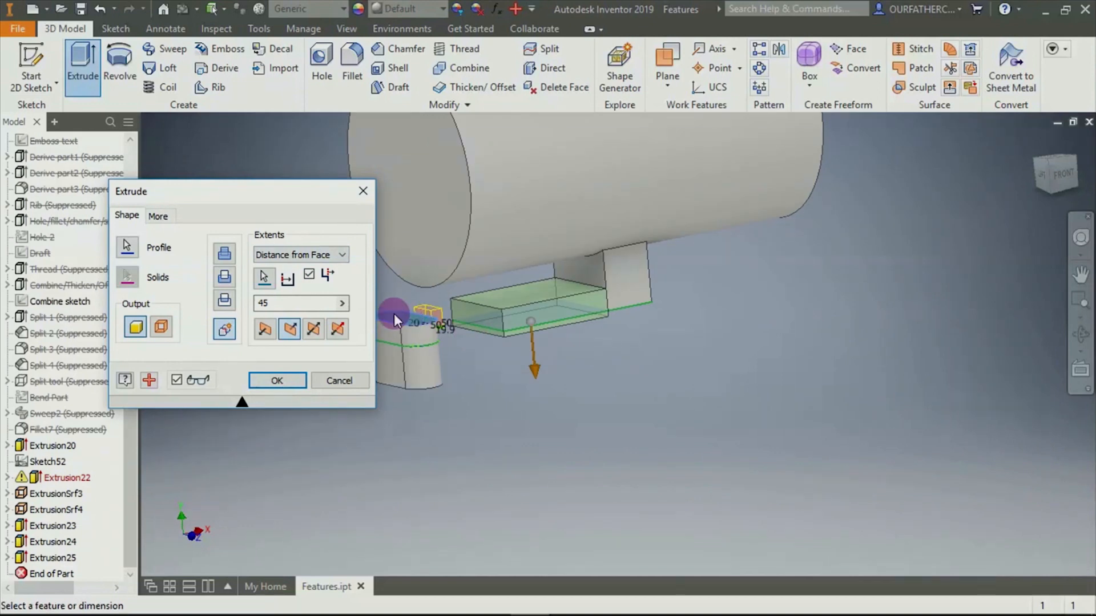
scroll(388, 322, "up", 1)
left_click(265, 330)
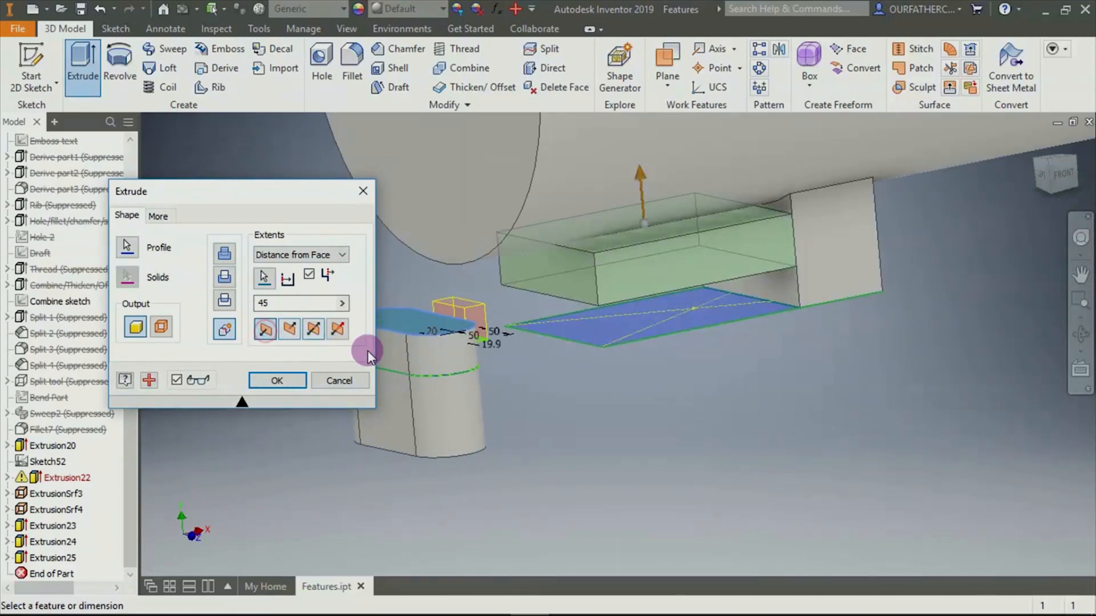
left_click(313, 330)
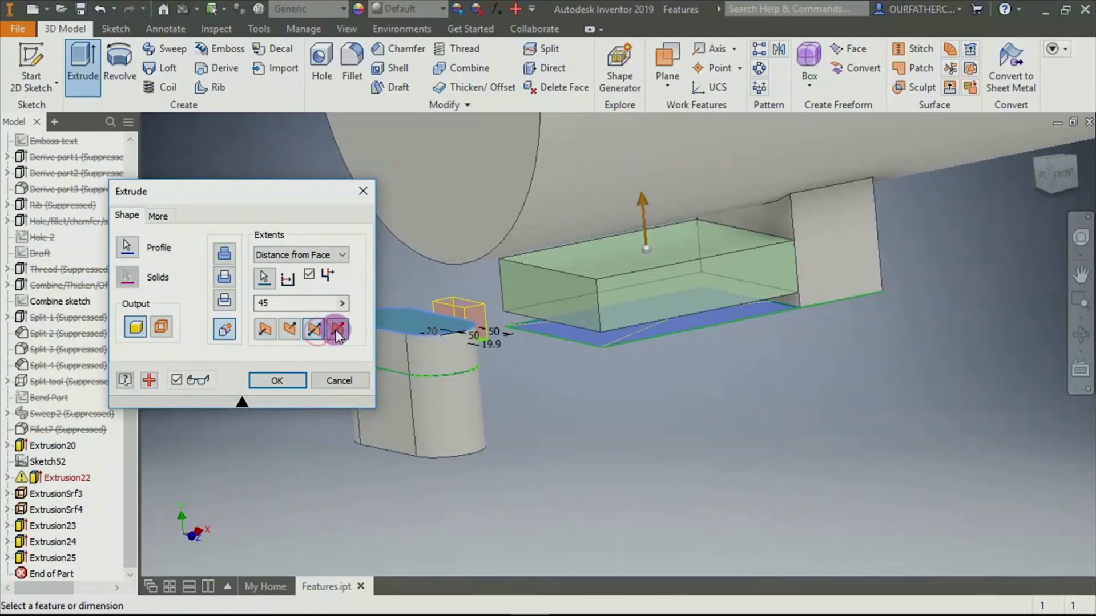
left_click(337, 330)
left_click(264, 329)
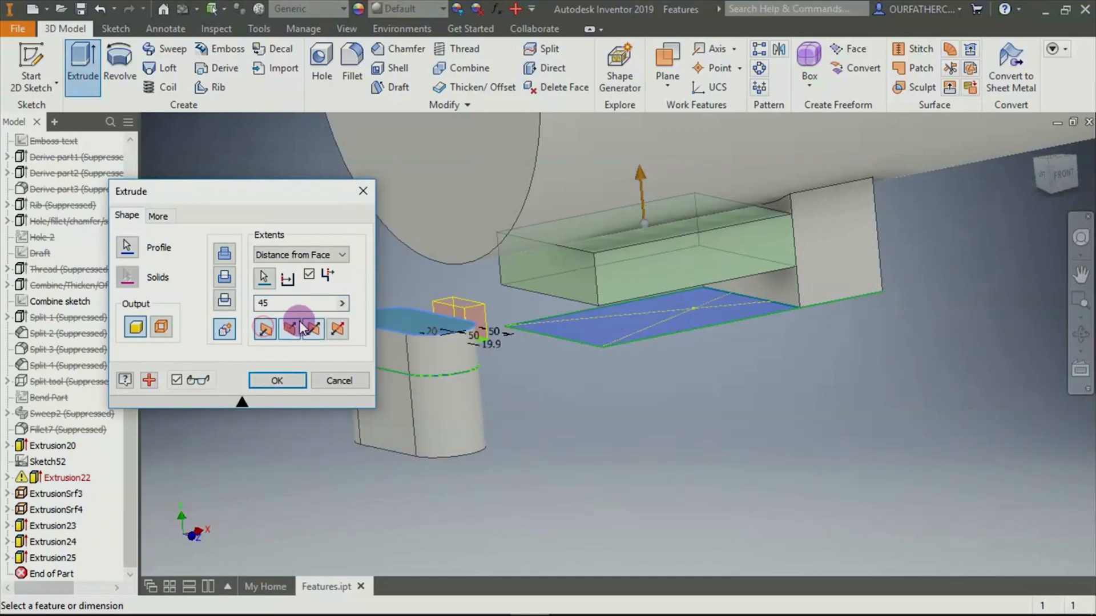
Create the Distance from Face extrusion as a new solid, and look over the whole model from the home view
left_click(271, 380)
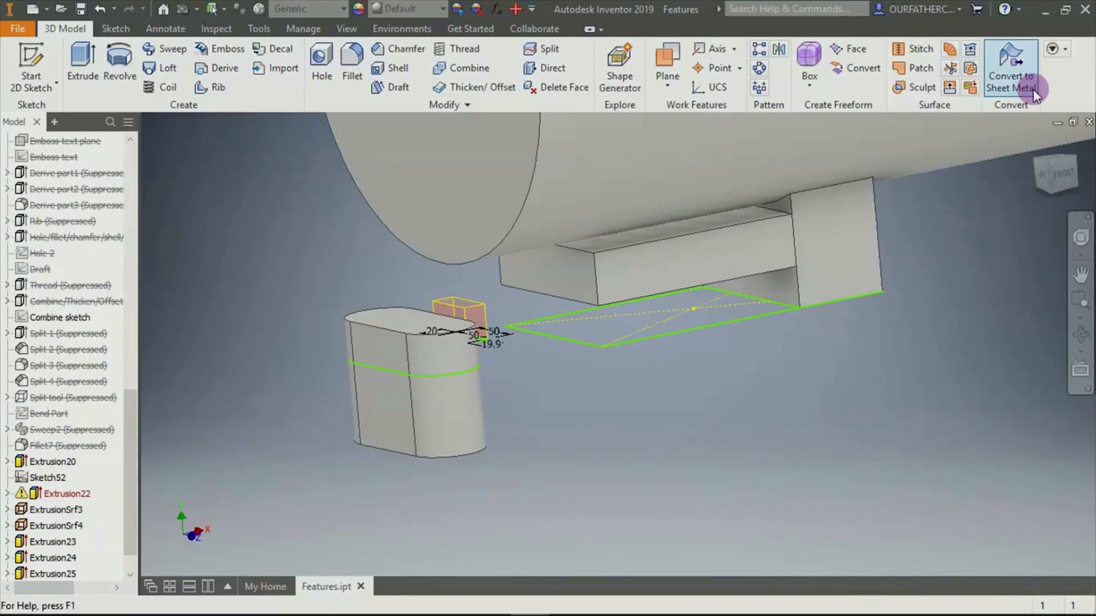
scroll(831, 330, "down", 5)
scroll(843, 338, "up", 4)
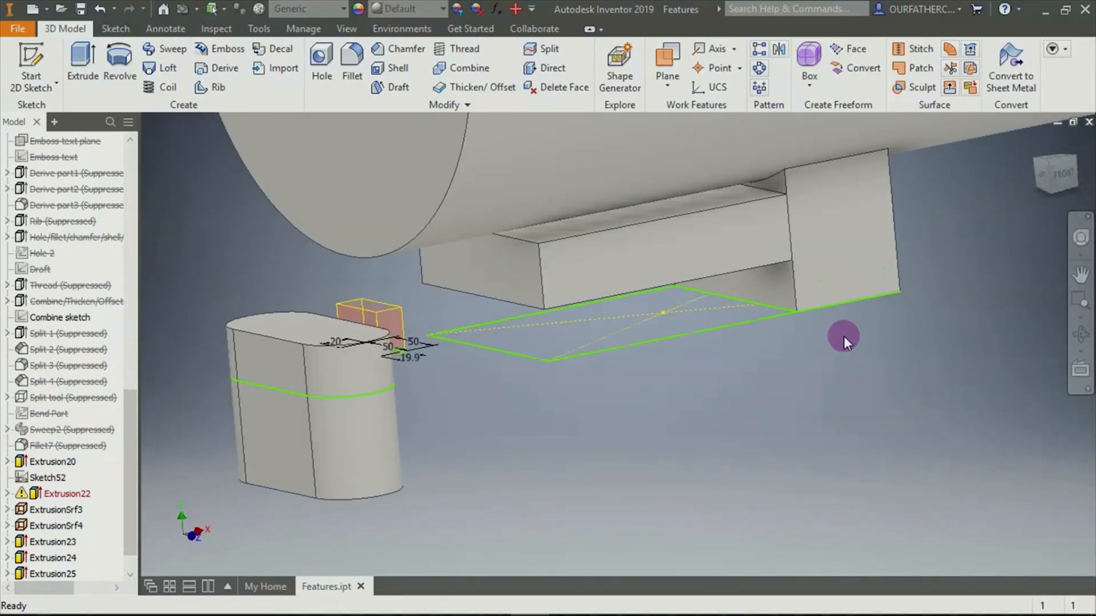
scroll(843, 338, "up", 6)
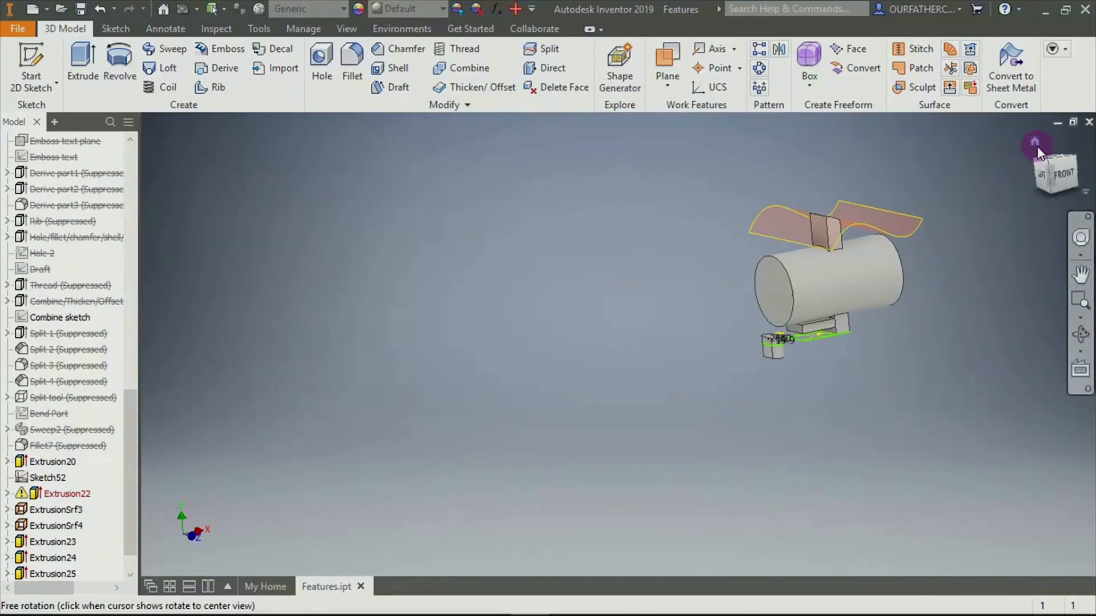
left_click(1035, 144)
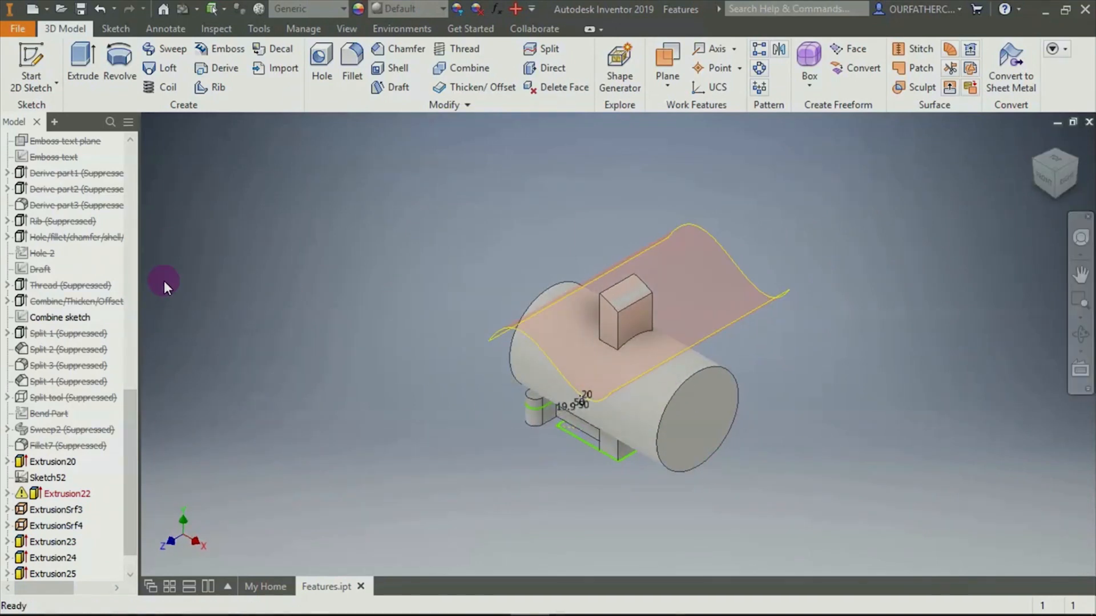
Make the Revolve sketch visible and bring its whole curved profile into an angled view
left_click(675, 251)
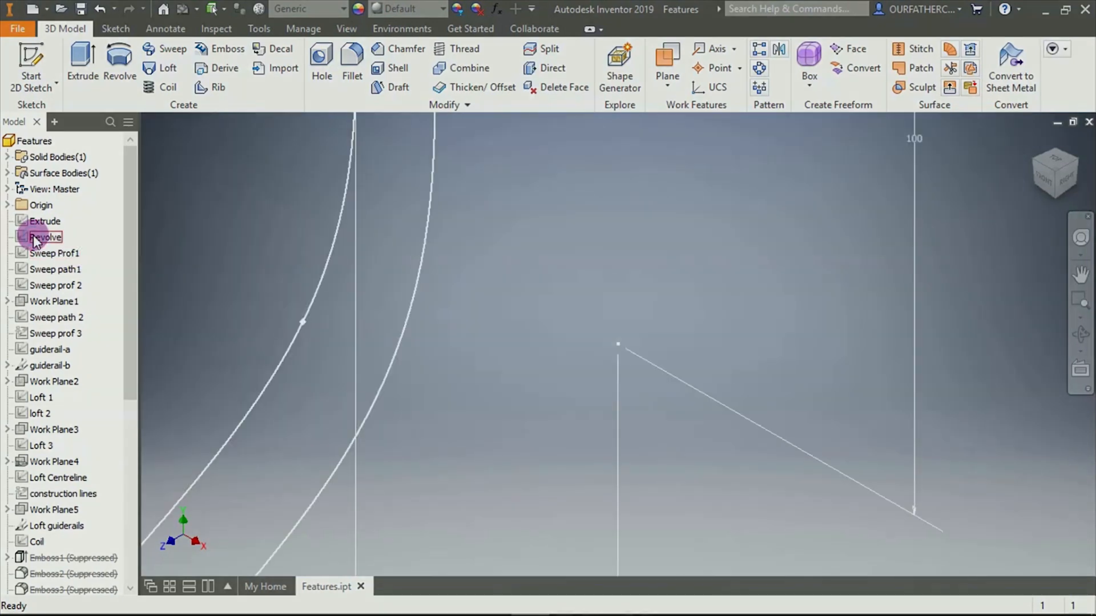
right_click(33, 237)
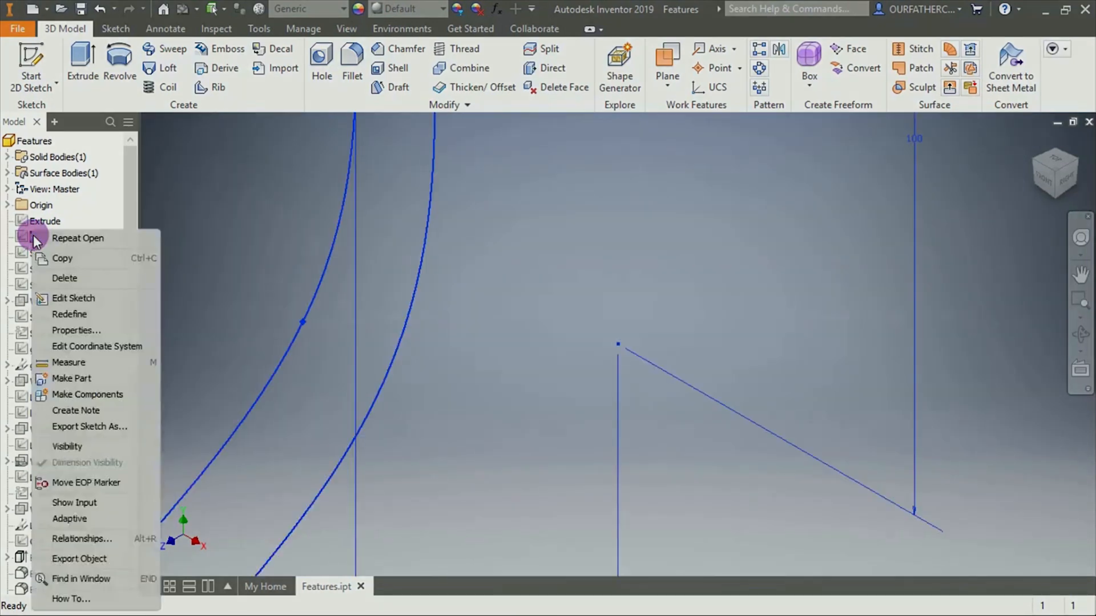
left_click(83, 447)
middle_click(562, 337)
middle_click(562, 337)
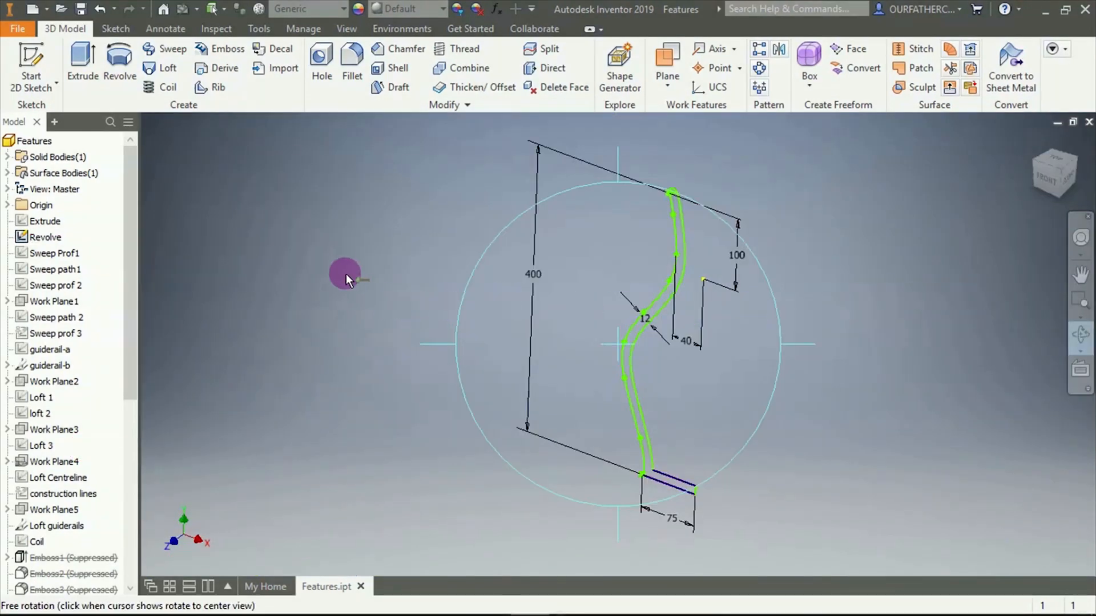
key("Escape")
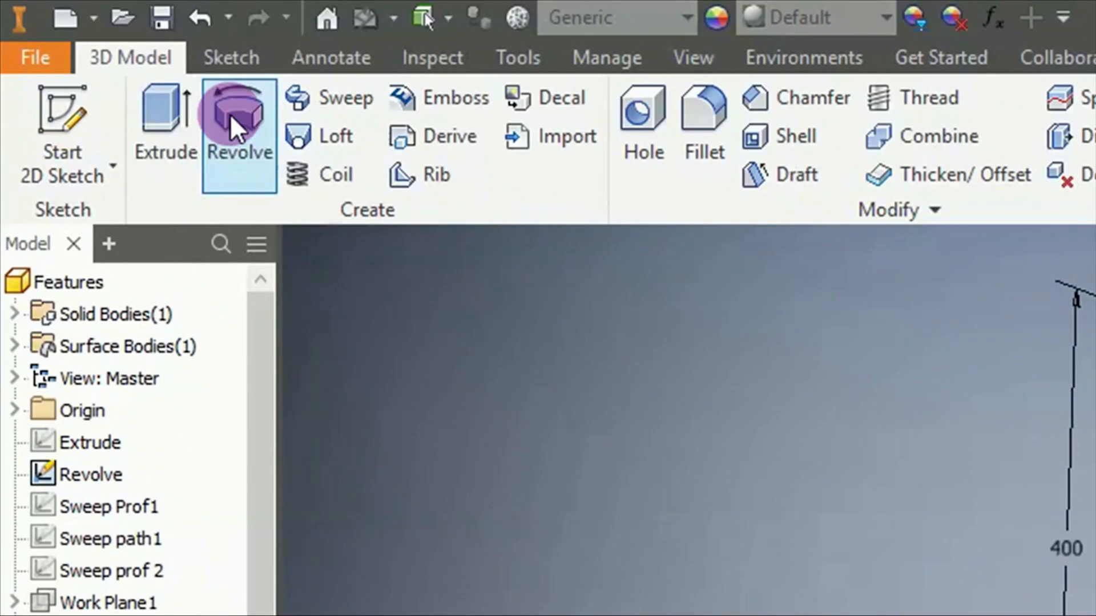
Start a Revolve and select the thin curved vase section as its profile
left_click(230, 114)
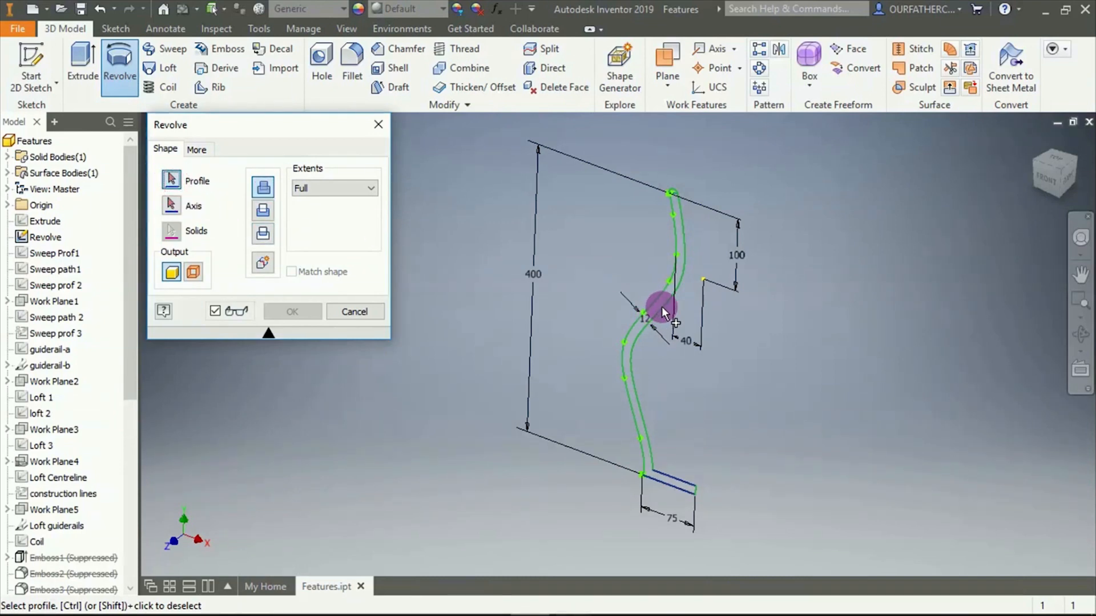
scroll(663, 306, "up", 5)
scroll(662, 305, "up", 4)
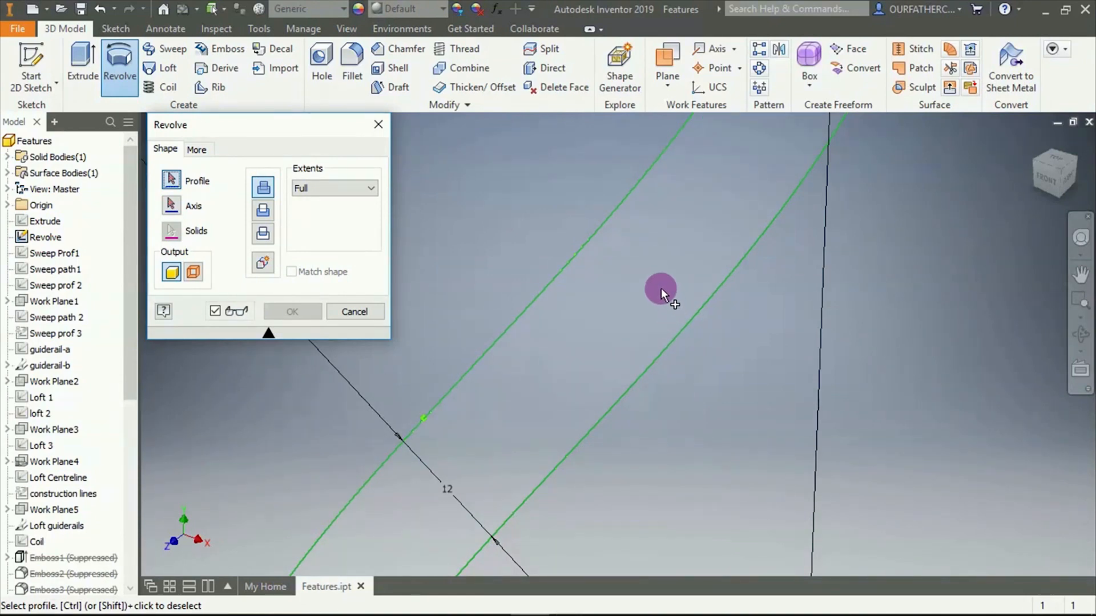
left_click(660, 288)
scroll(714, 358, "down", 10)
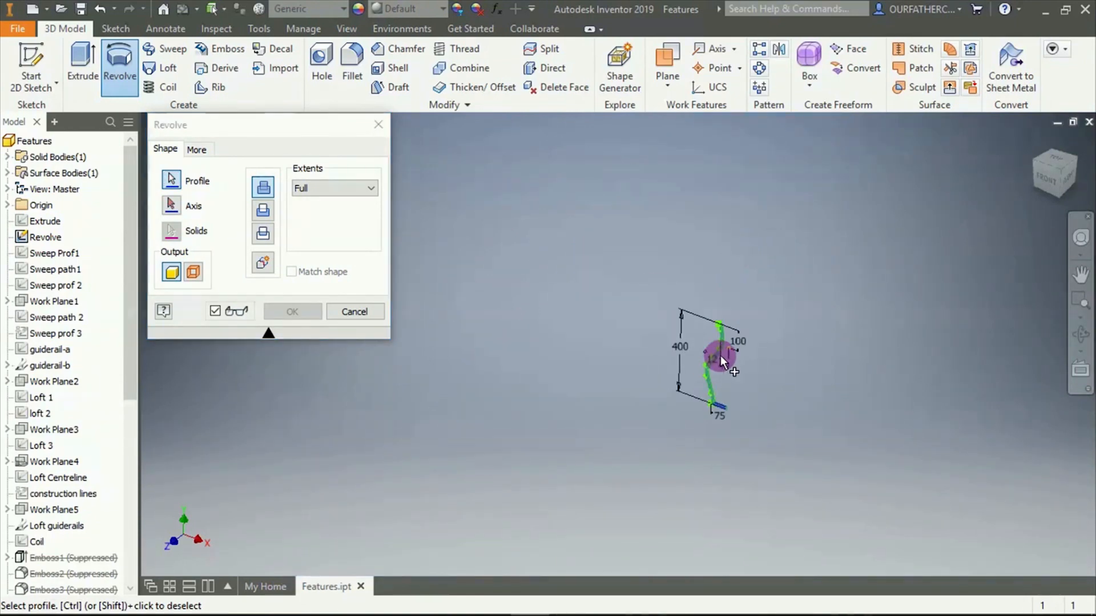
scroll(720, 355, "up", 5)
scroll(628, 353, "down", 3)
Create a full revolve around the short vertical edge at the inner end of the base, and look over the vase
left_click(169, 206)
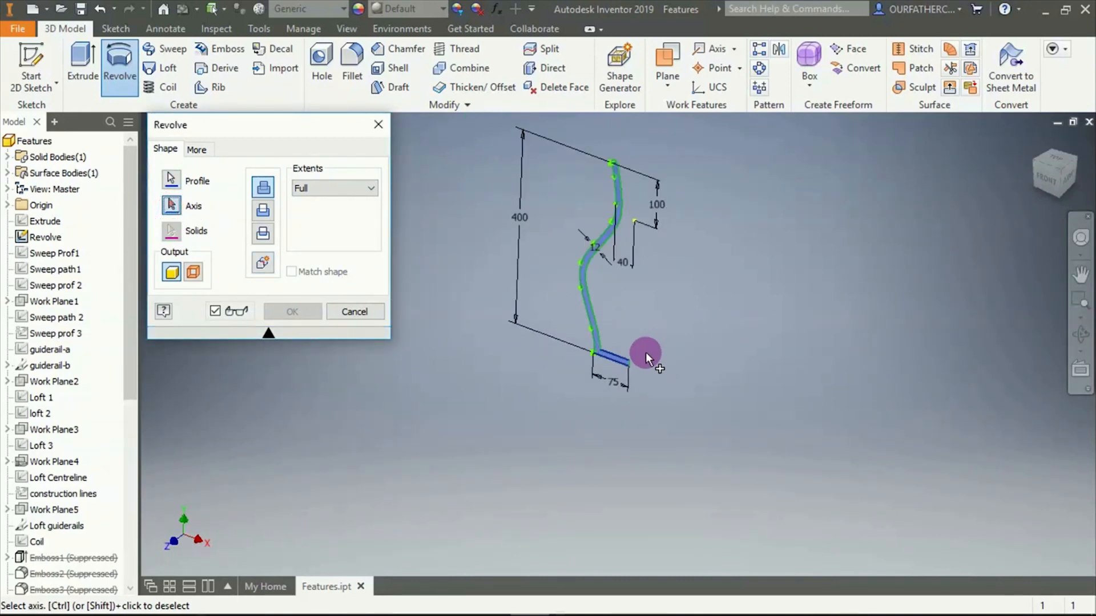
scroll(633, 356, "up", 5)
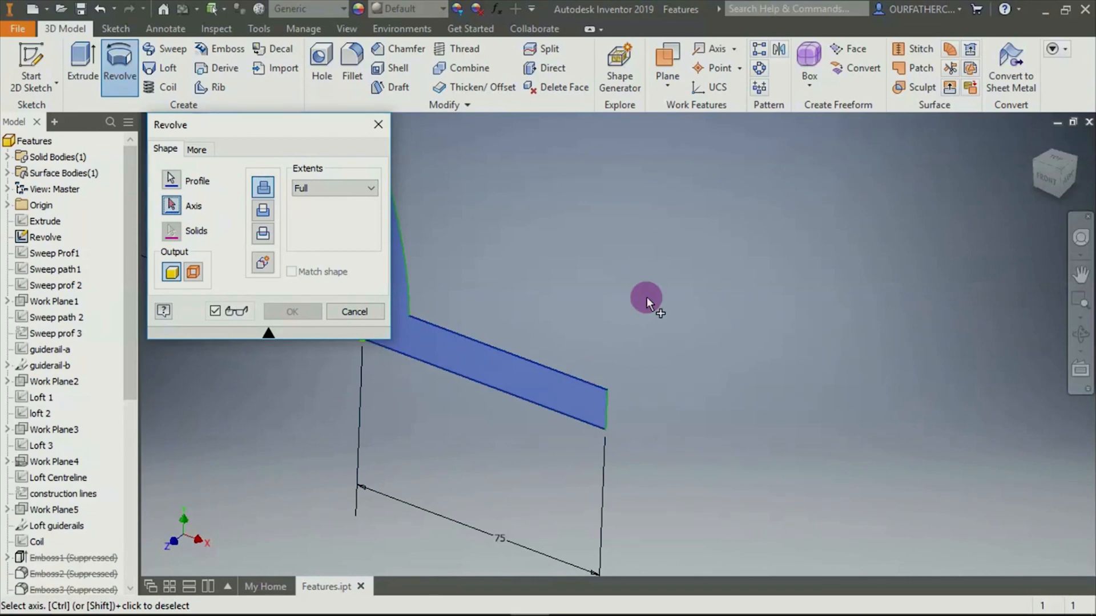
left_click(606, 409)
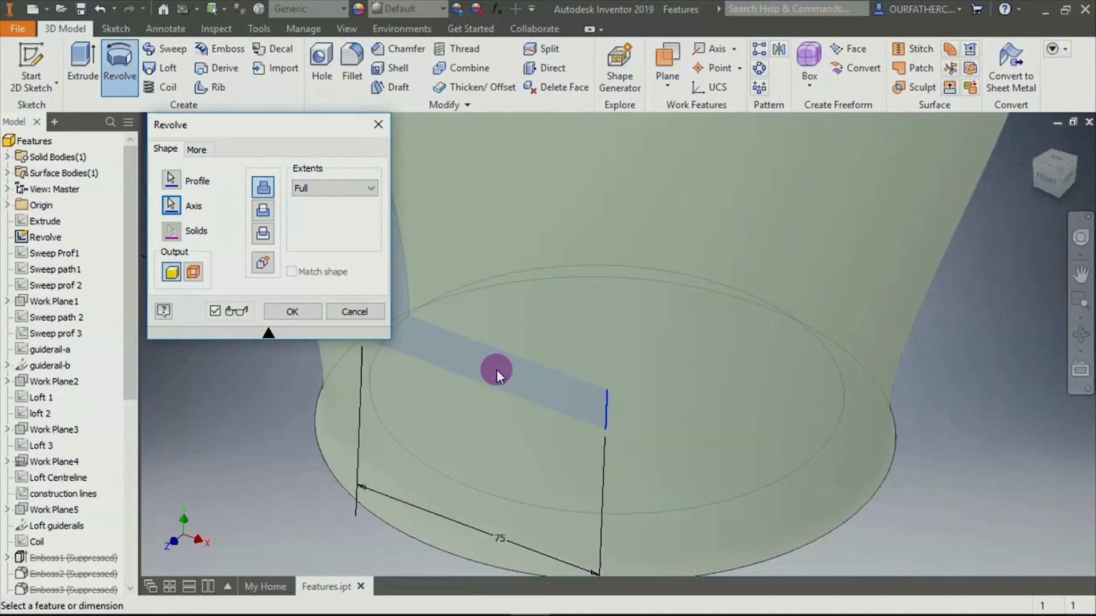
scroll(497, 370, "down", 5)
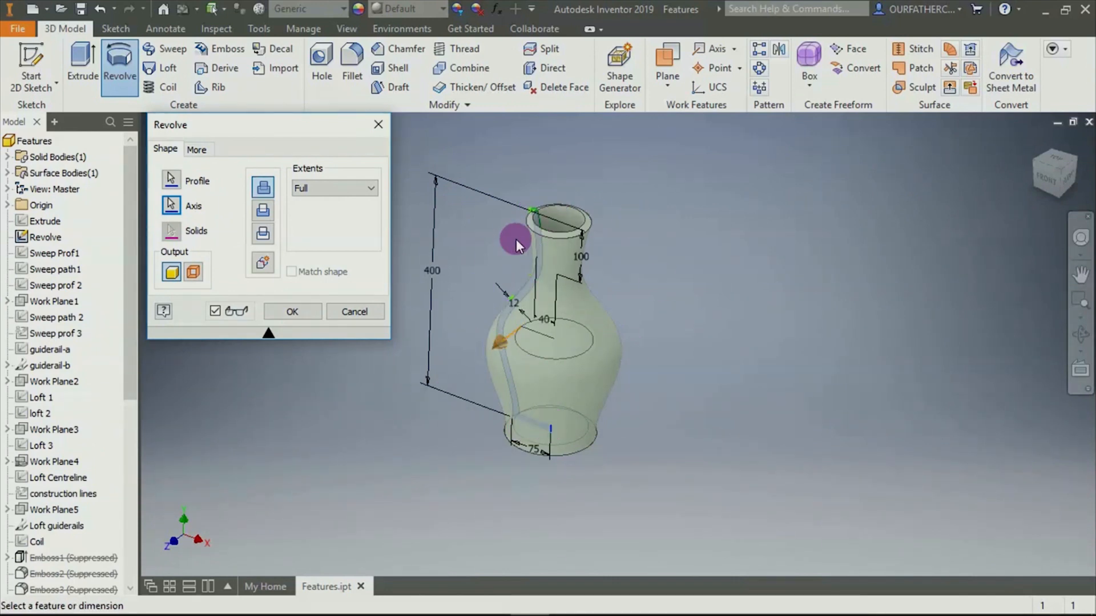
left_click(297, 310)
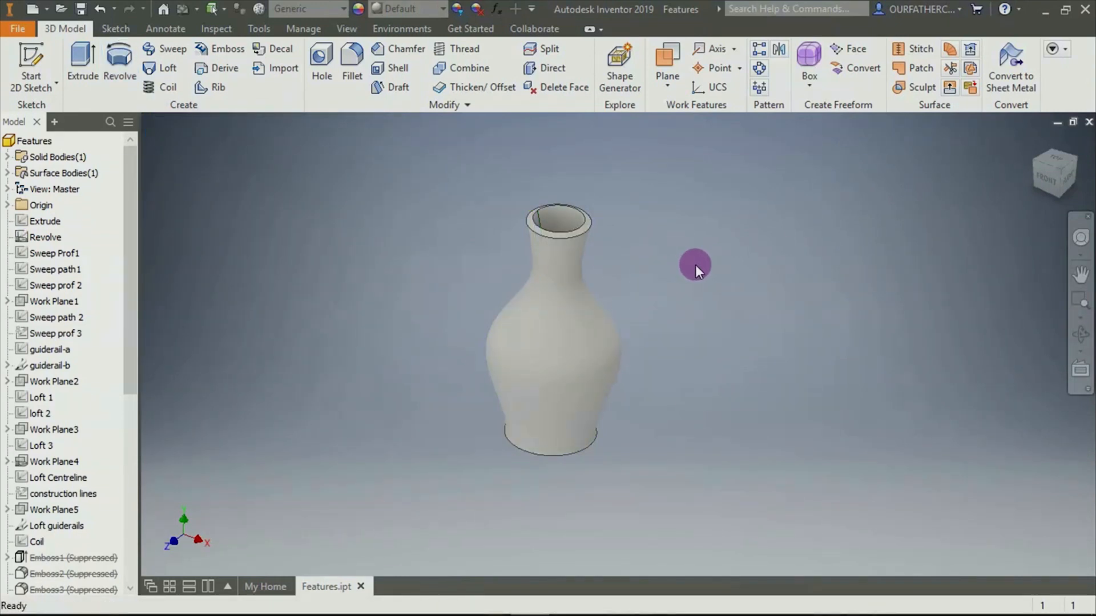
mouse_move(659, 427)
middle_mouse_down("shift")
mouse_move(660, 343)
mouse_move(655, 447)
mouse_move(658, 415)
middle_mouse_up("shift")
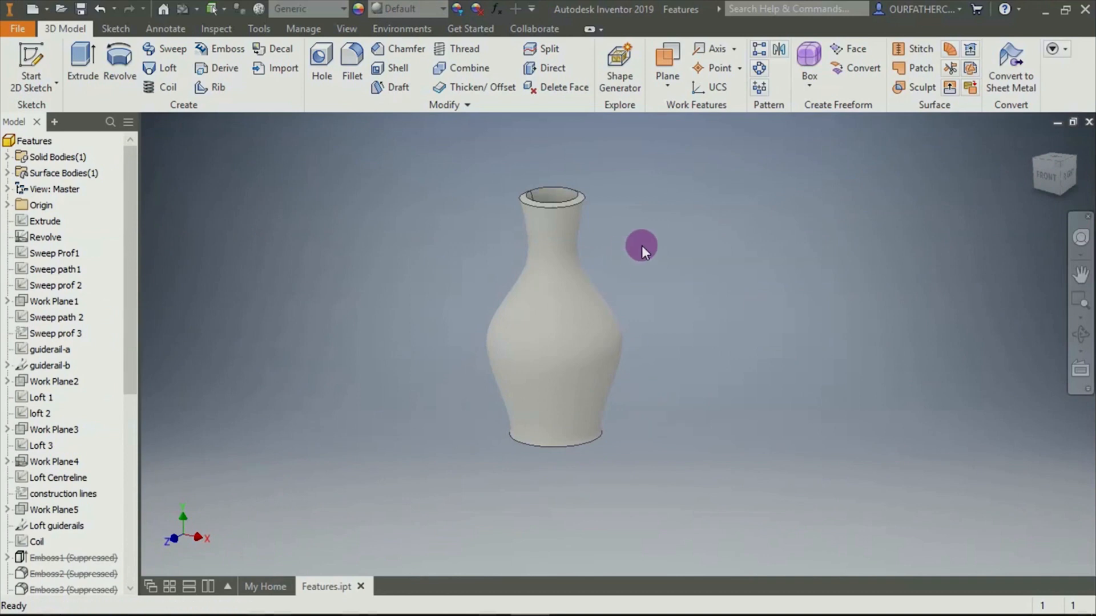
Undo the vase revolve and select the same curved section as the profile of a new Revolve
key("ctrl+z")
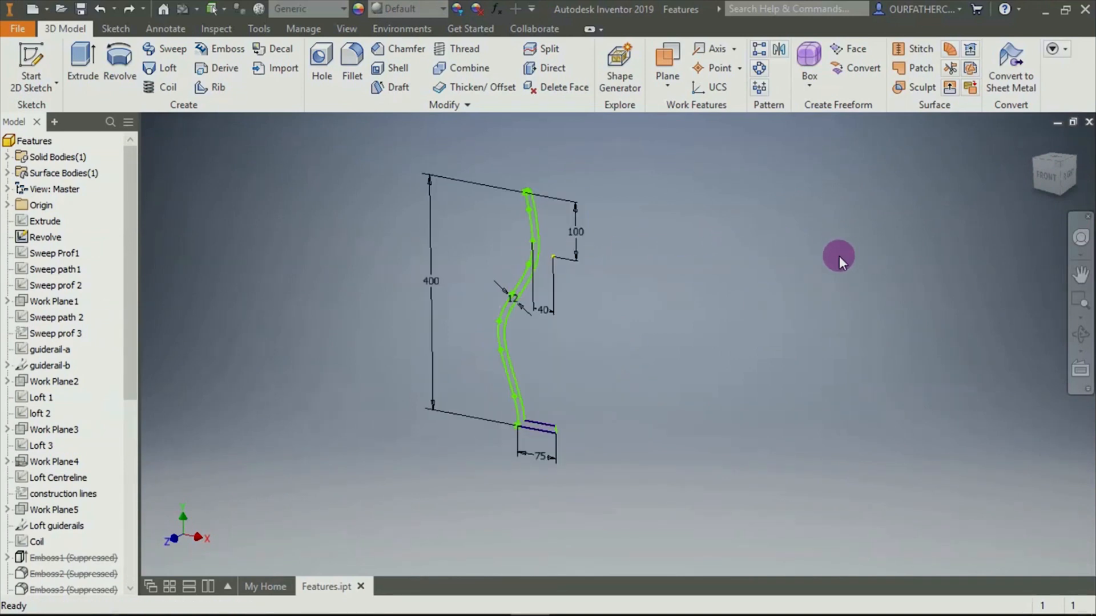
left_click(123, 63)
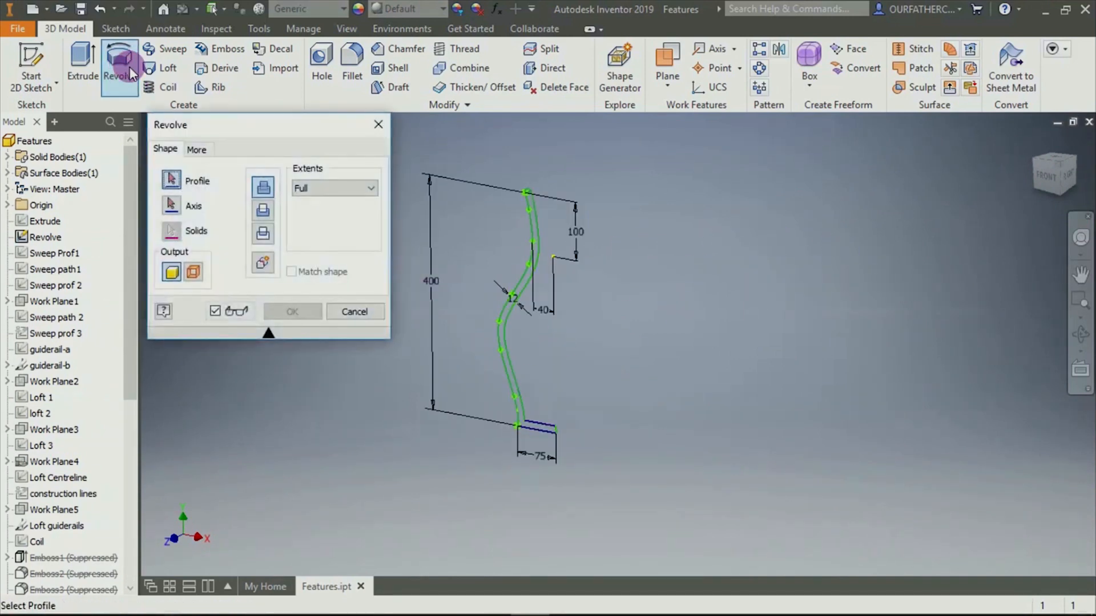
scroll(525, 276, "up", 3)
left_click(528, 274)
scroll(529, 274, "down", 3)
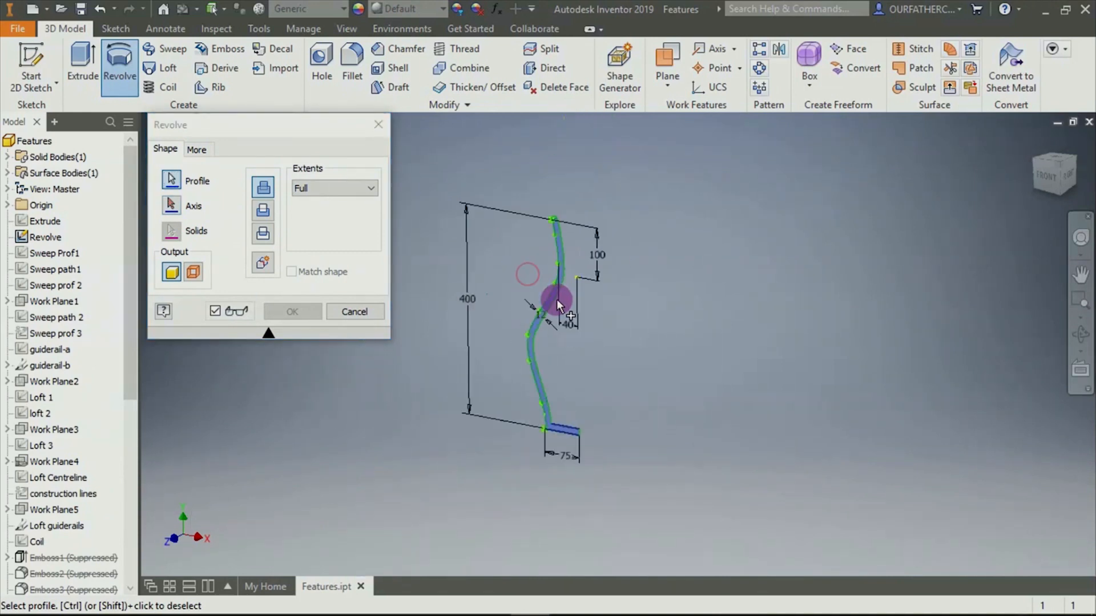
Try the base's long lower edge as the revolve axis, examine the full preview, and cancel the feature
left_click(181, 208)
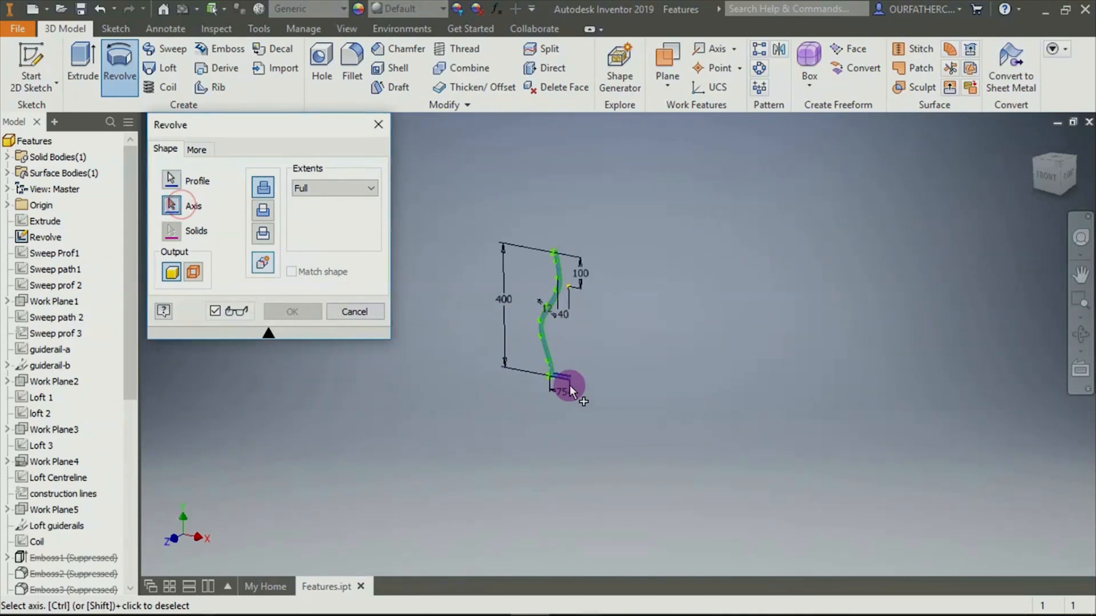
scroll(570, 385, "up", 5)
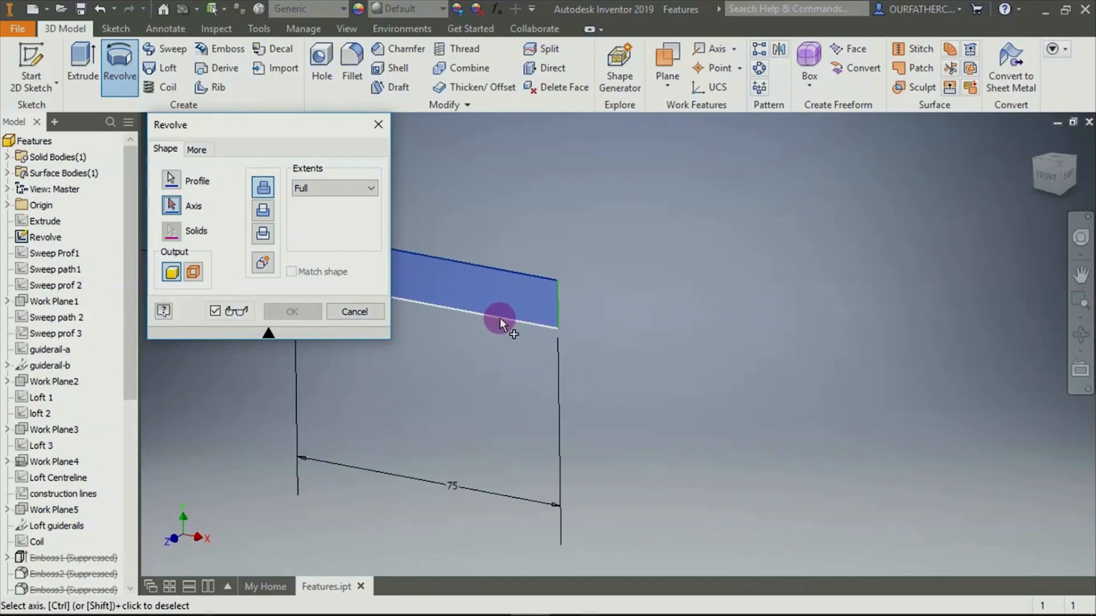
scroll(500, 317, "down", 5)
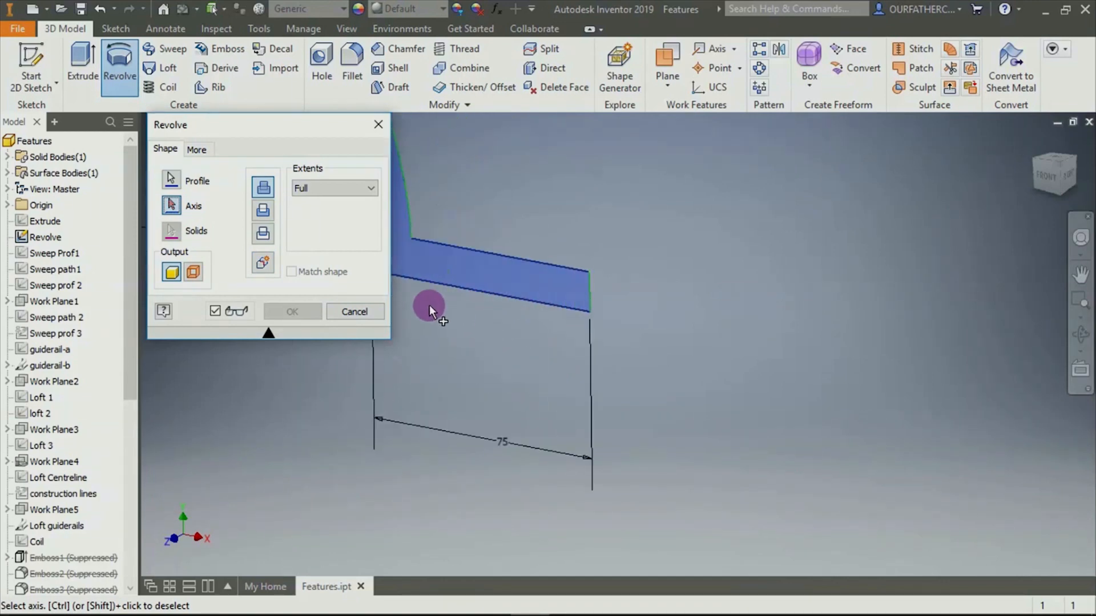
left_click(427, 302)
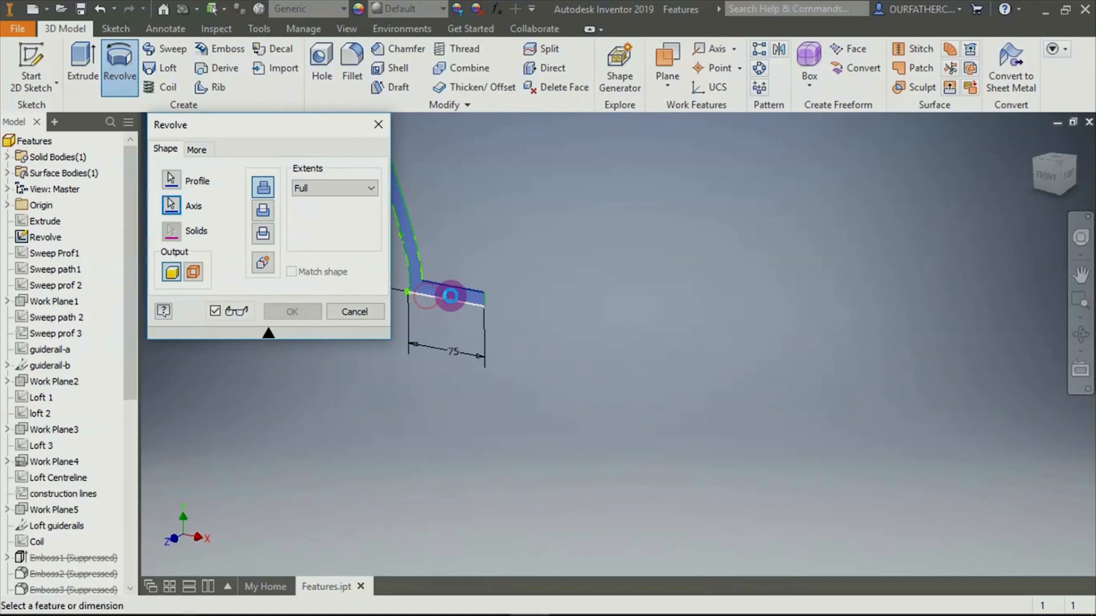
scroll(567, 324, "down", 3)
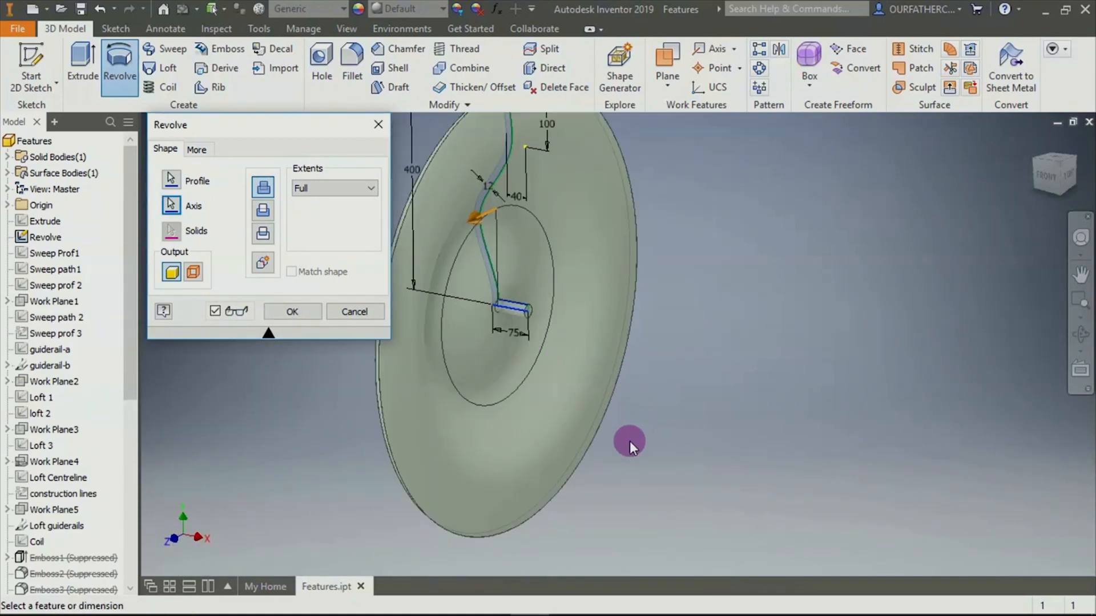
mouse_move(629, 440)
middle_mouse_down("shift")
mouse_move(726, 437)
mouse_move(624, 435)
middle_mouse_up("shift")
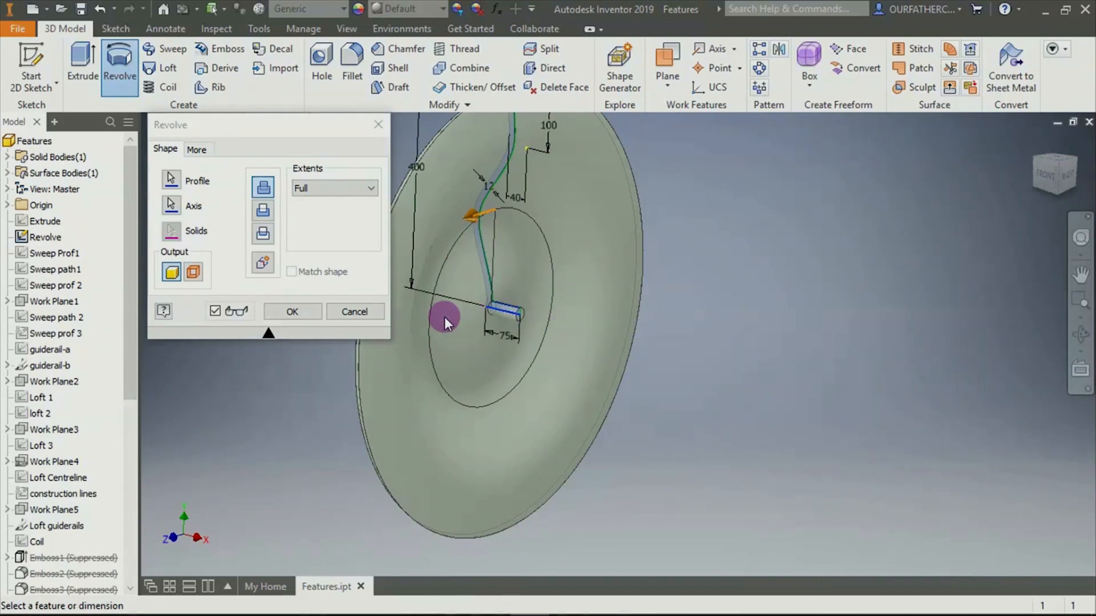
left_click(362, 309)
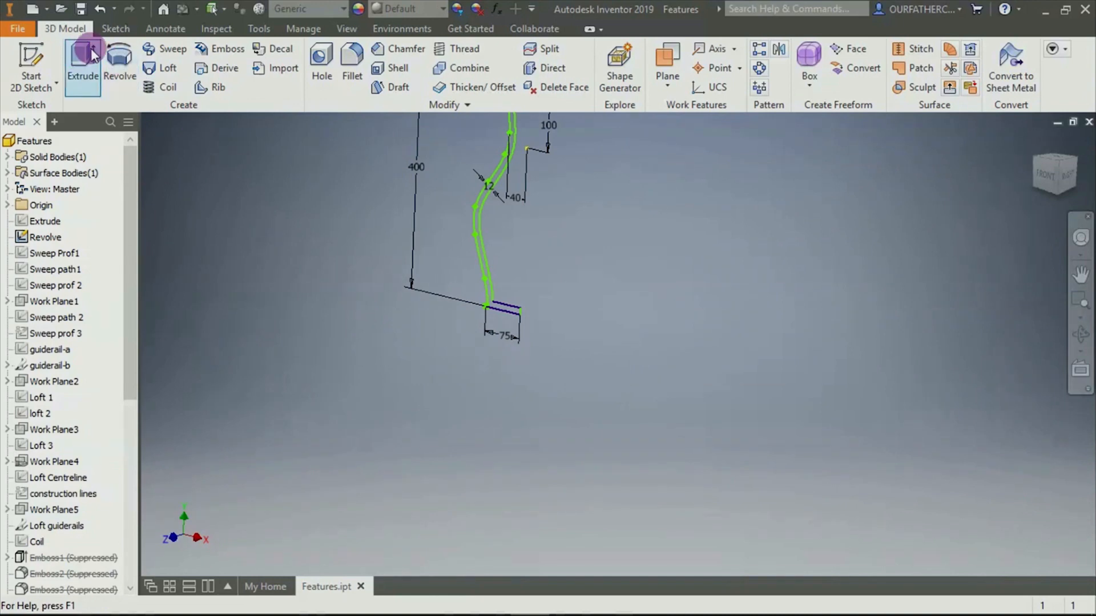
Restart Revolve and select the closed curved section with its base as the profile
left_click(116, 53)
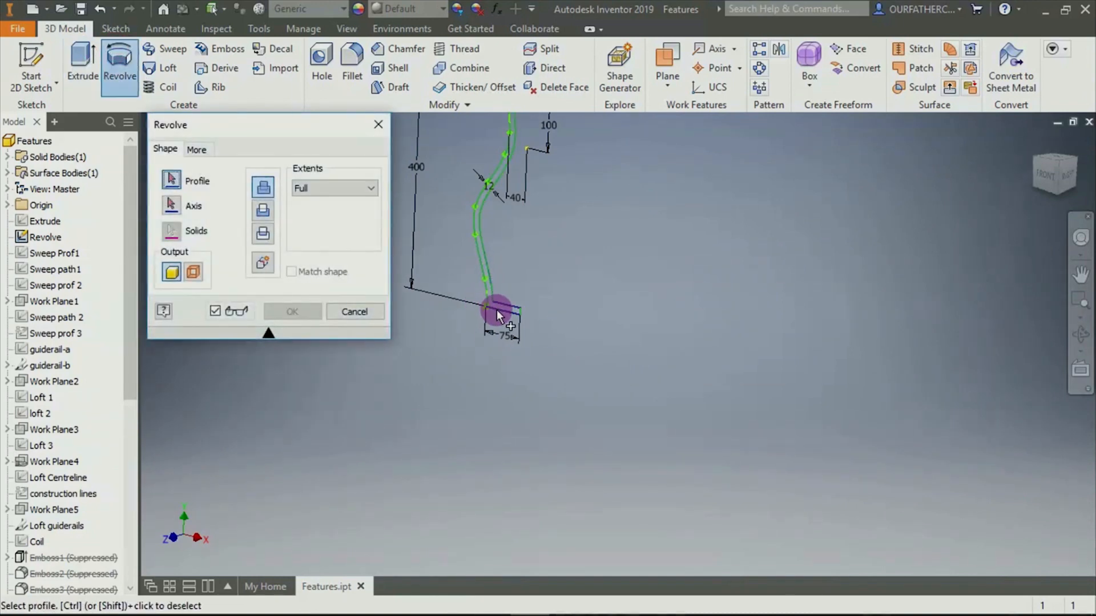
scroll(496, 310, "up", 5)
left_click(513, 274)
scroll(645, 279, "down", 5)
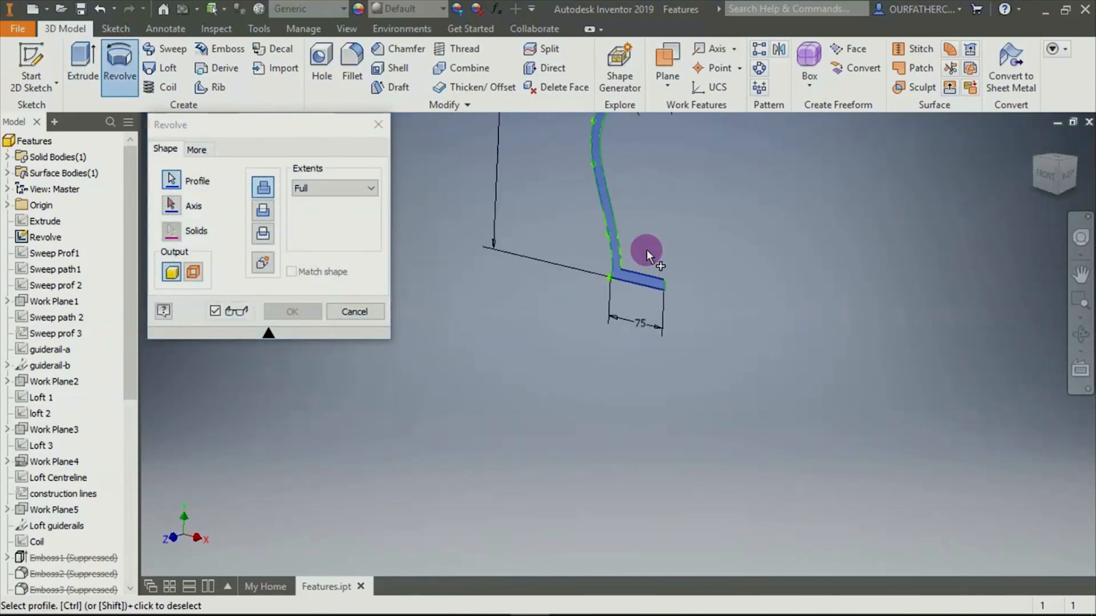
scroll(654, 234, "down", 5)
scroll(680, 175, "up", 4)
scroll(701, 139, "down", 4)
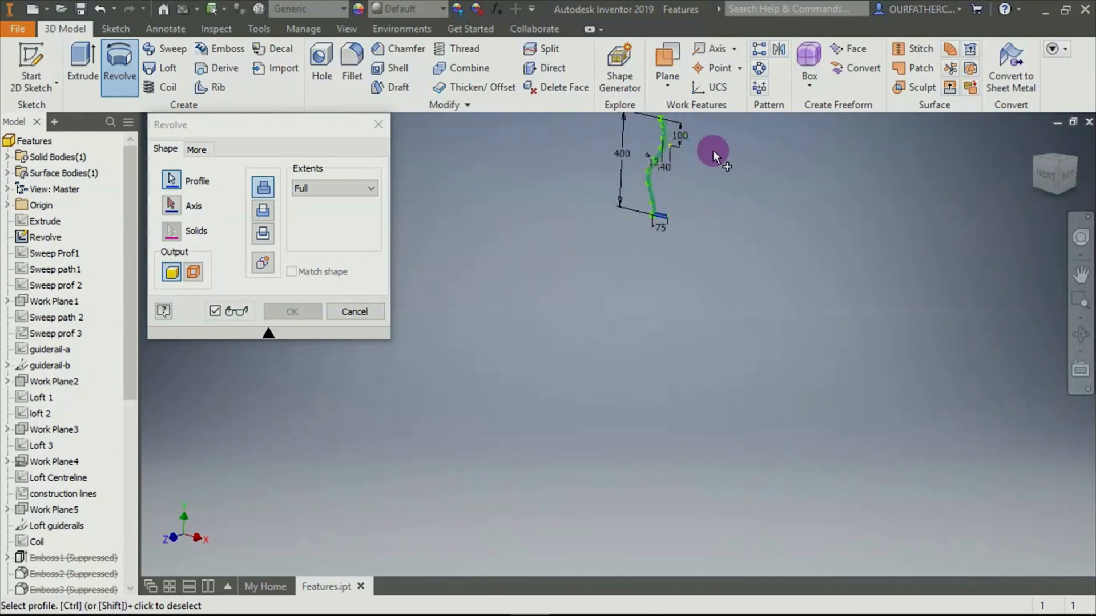
scroll(673, 211, "up", 5)
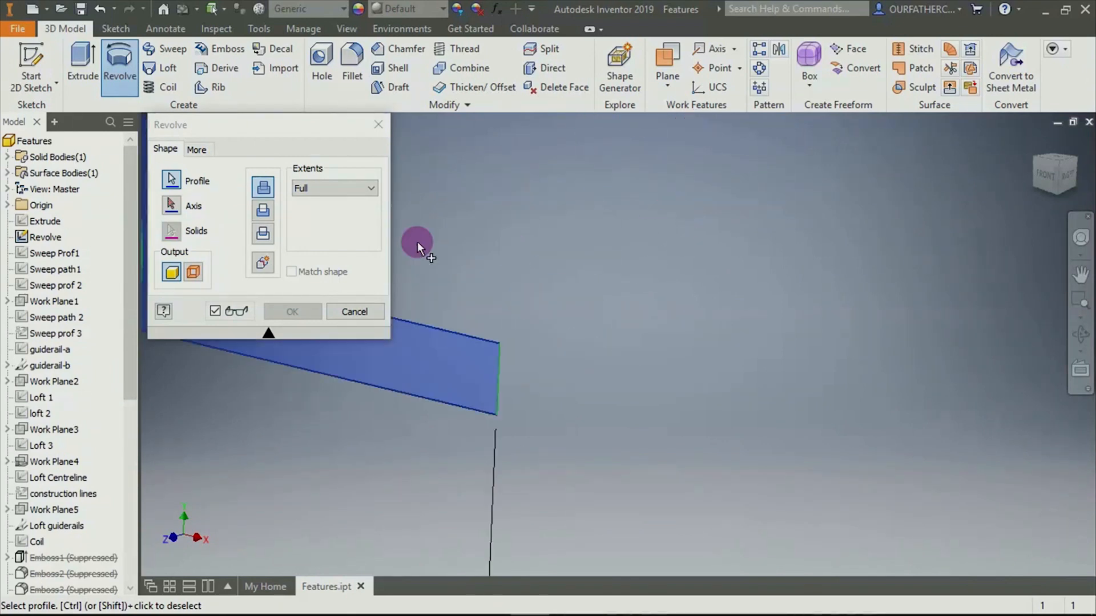
Set the short vertical edge of the base as the revolve axis and examine the preview from the top and home views
left_click(170, 206)
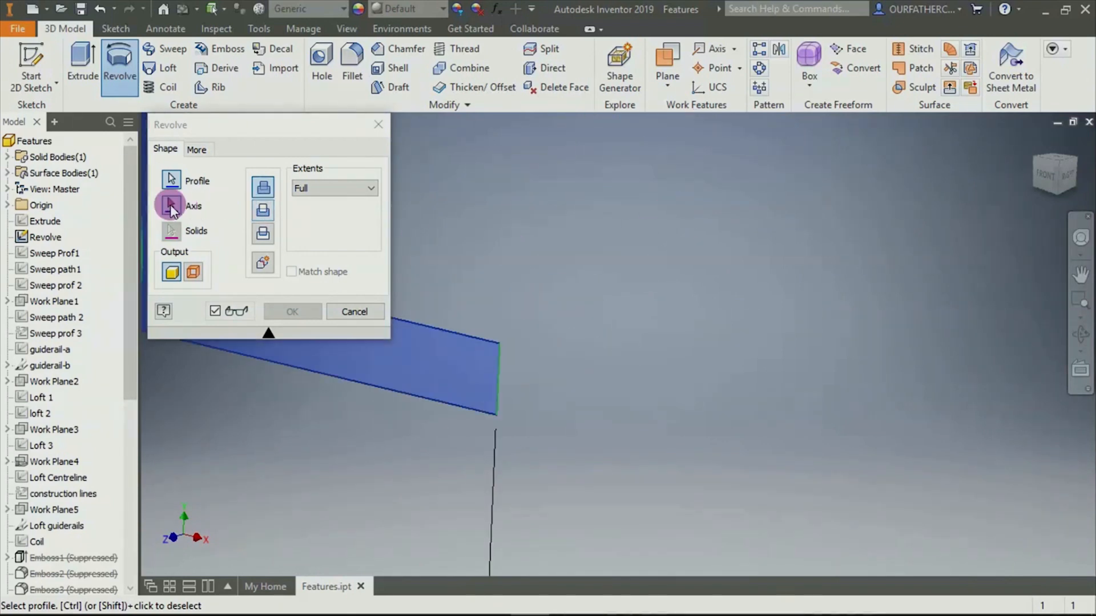
left_click(496, 383)
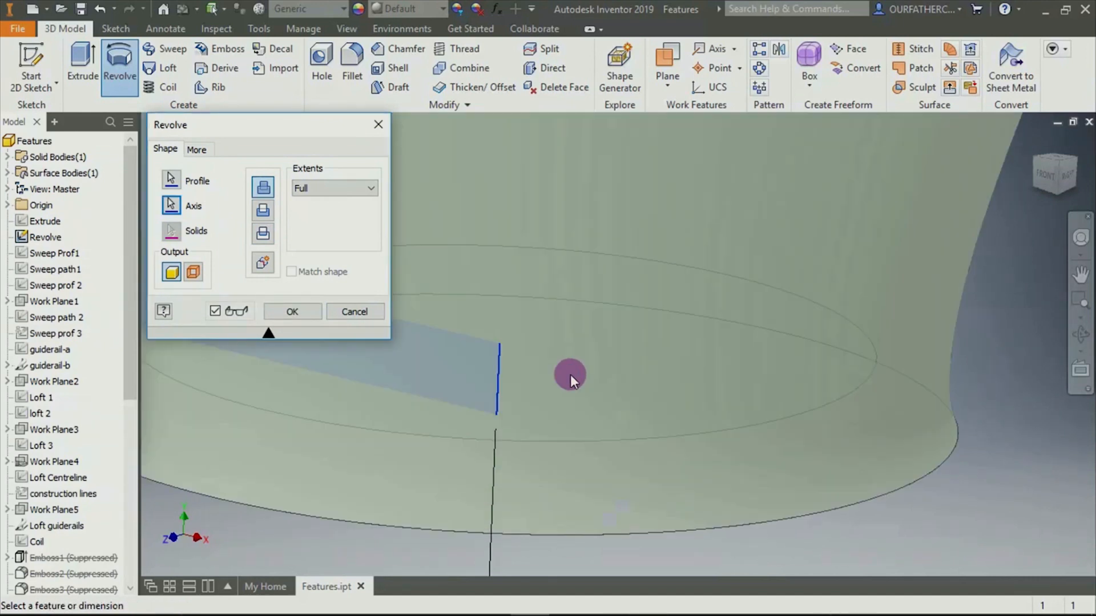
scroll(570, 374, "down", 5)
scroll(532, 256, "up", 3)
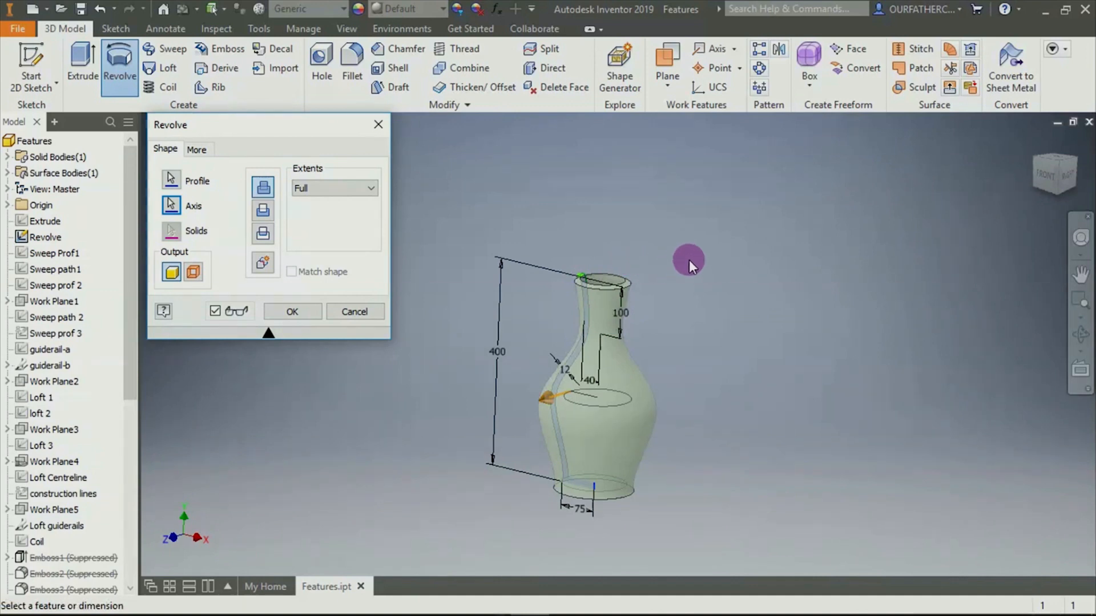
left_click(1058, 158)
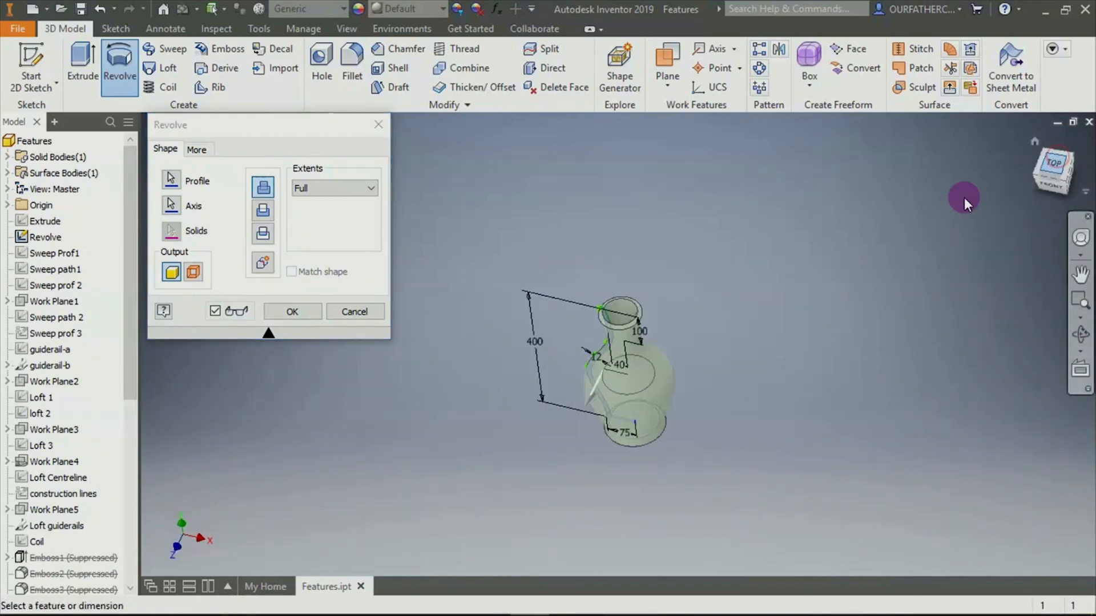
scroll(636, 345, "up", 5)
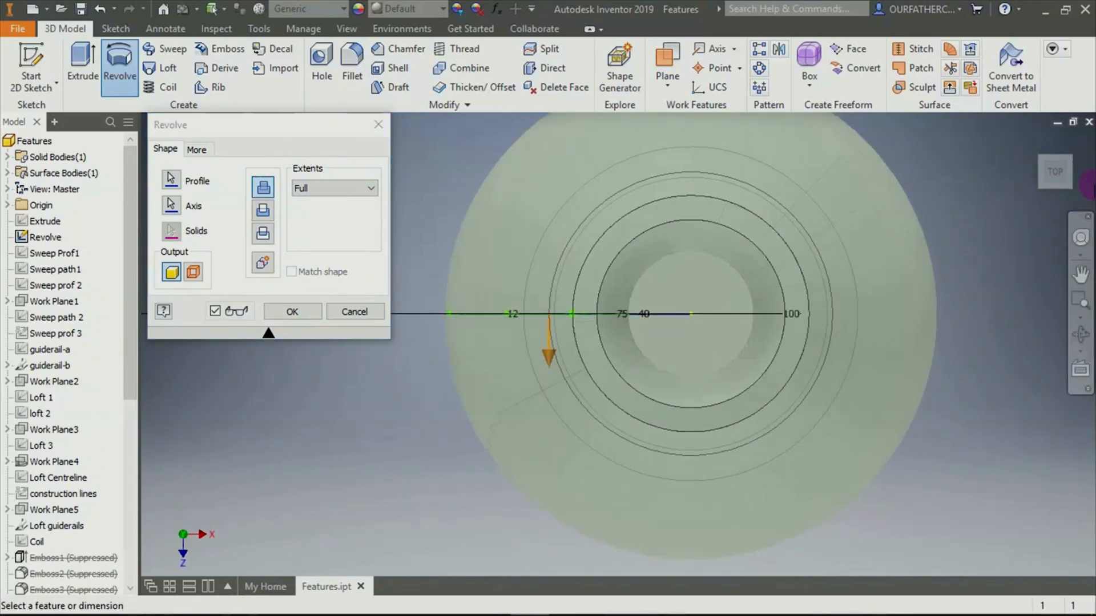
left_click(1033, 138)
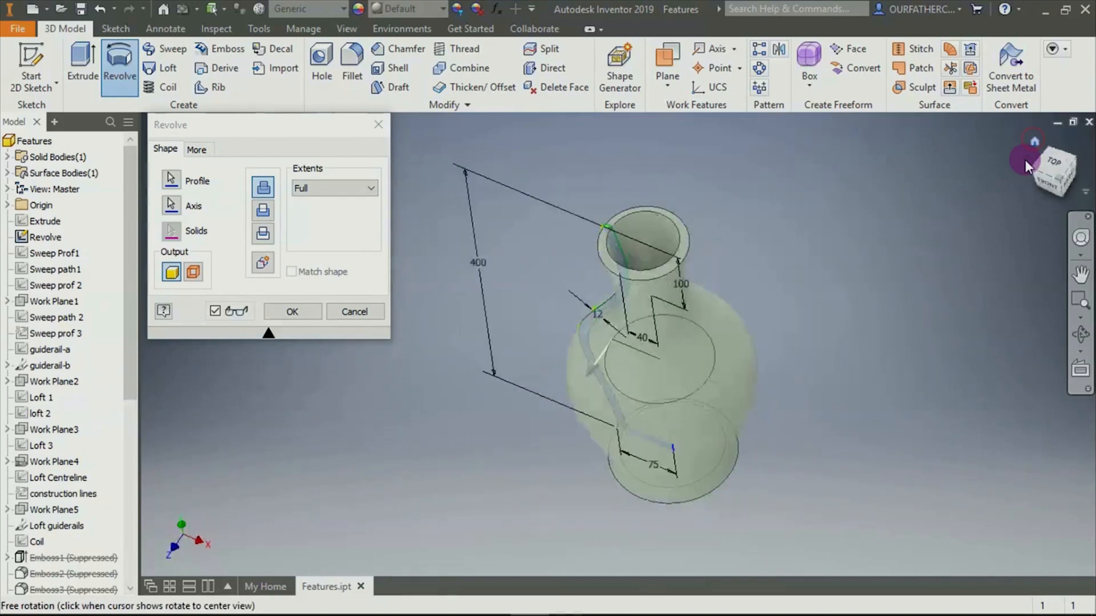
Change the revolve extents from Full to Angle and set the angle to 245 degrees
left_click(322, 189)
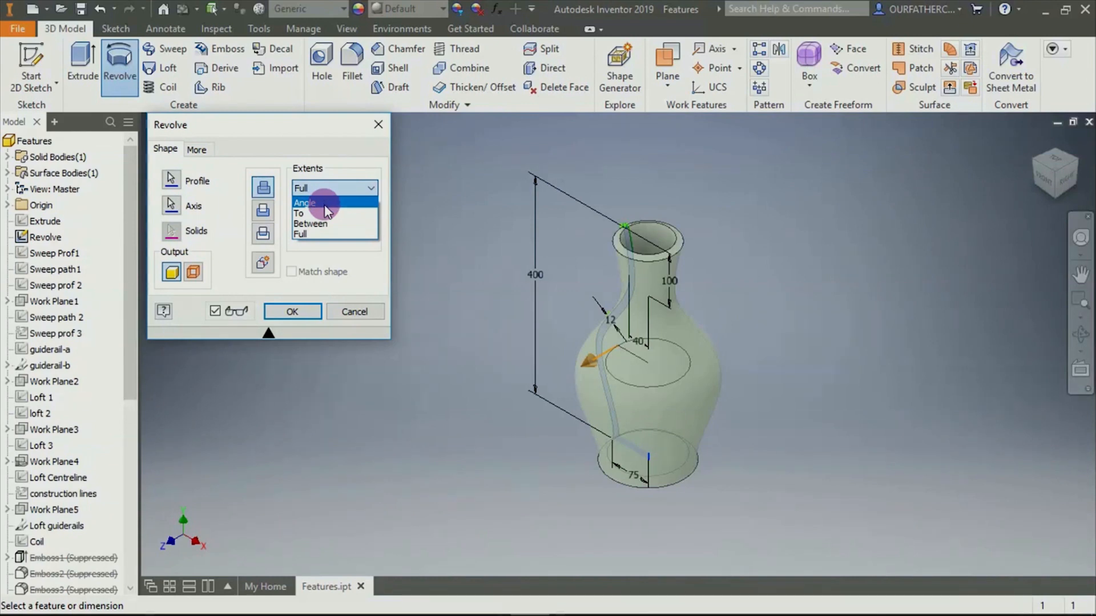
left_click(323, 205)
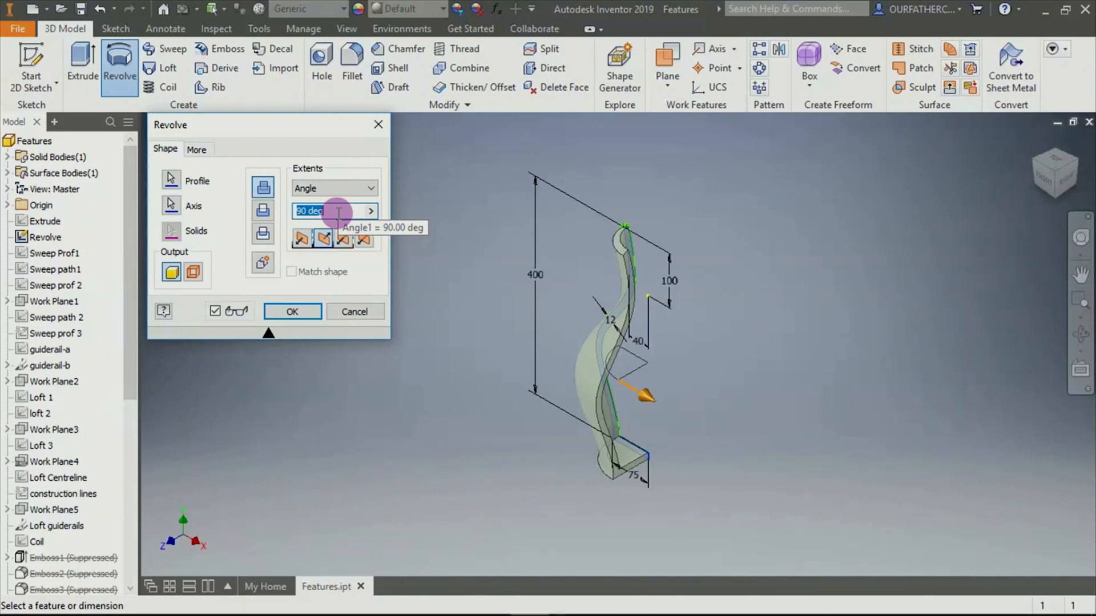
type("18")
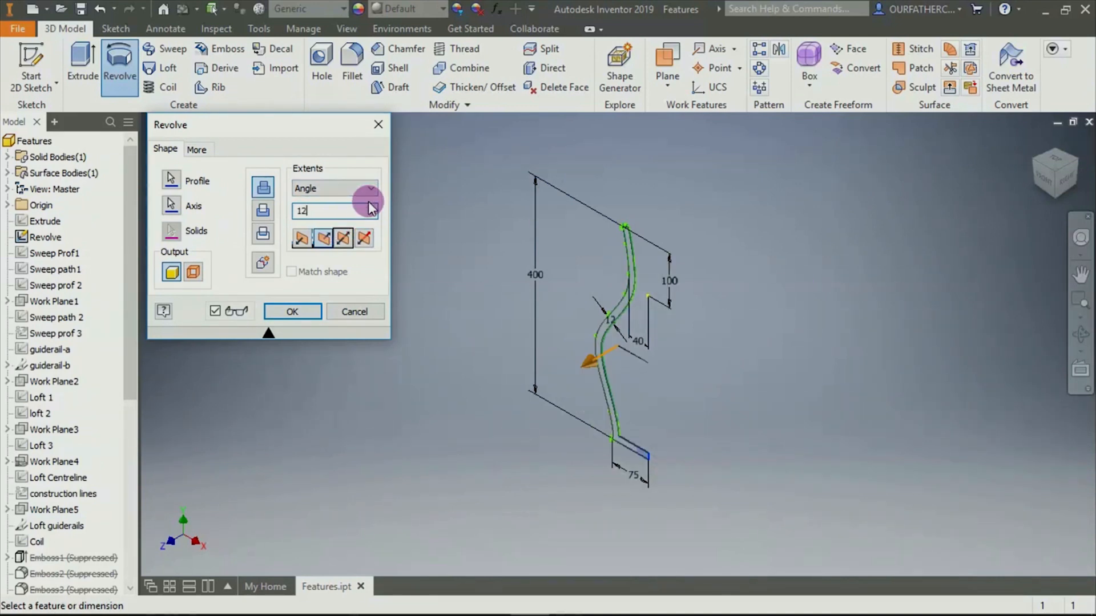
type("45")
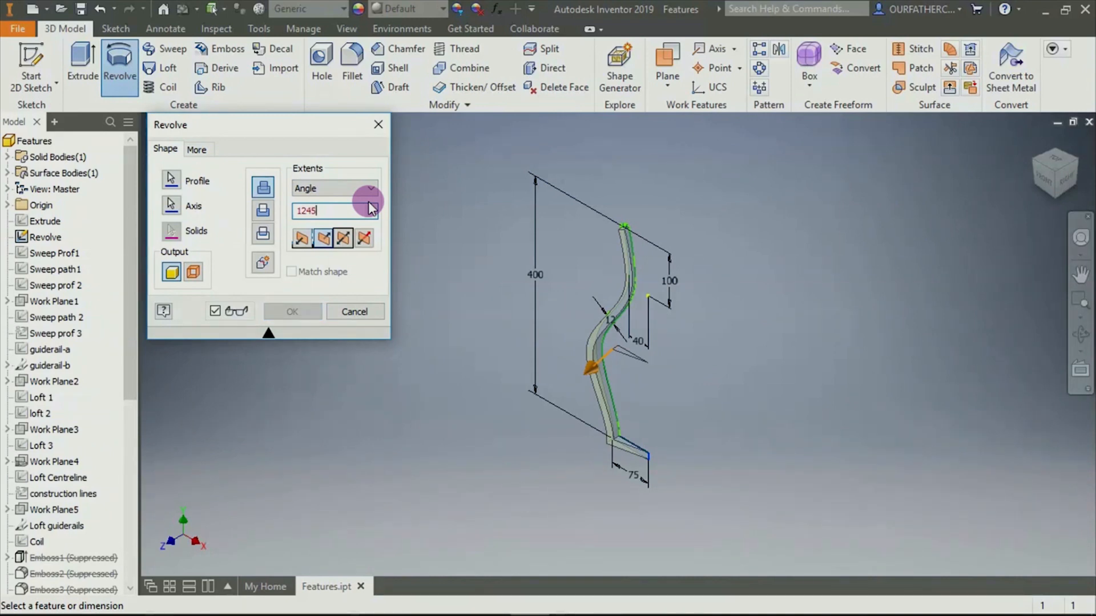
key("BackSpace")
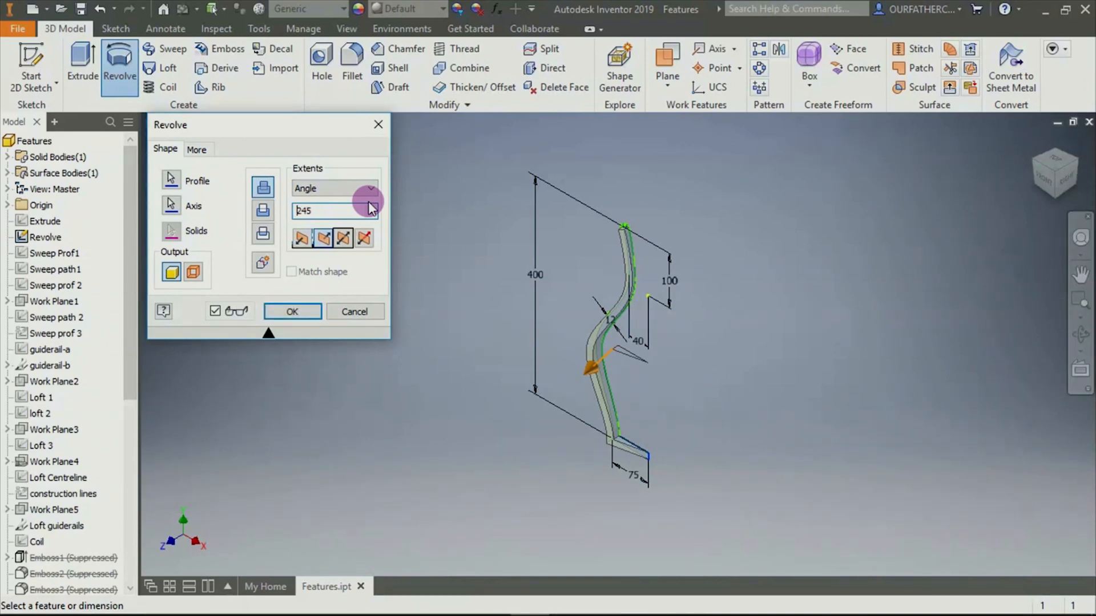
left_click(319, 211)
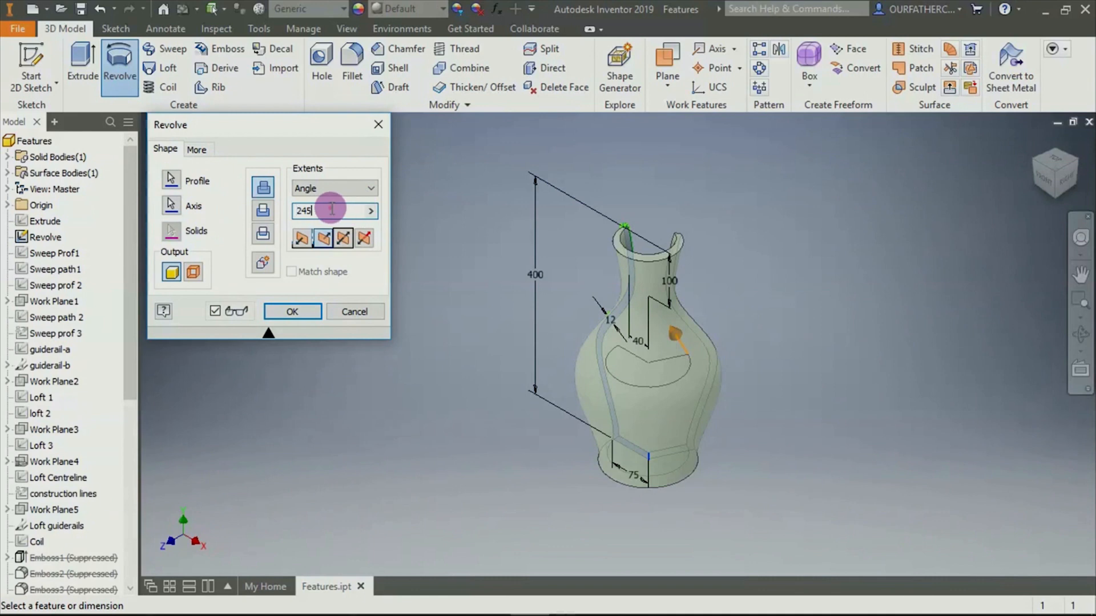
Set the revolve angle to 270 degrees and preview the first, second and symmetric directions
key("BackSpace")
key("BackSpace")
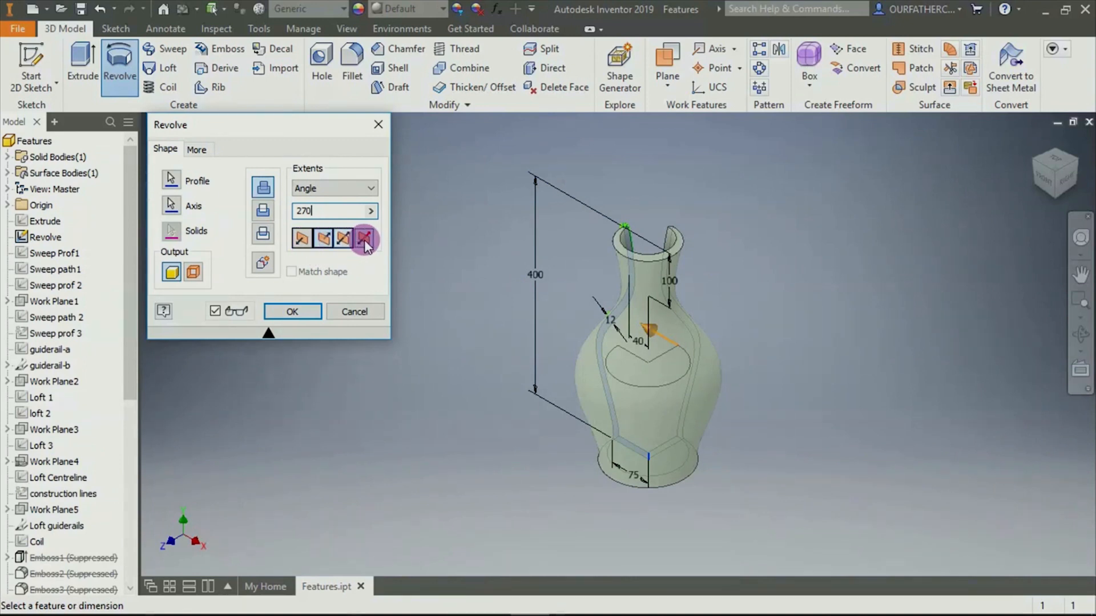
left_click(302, 239)
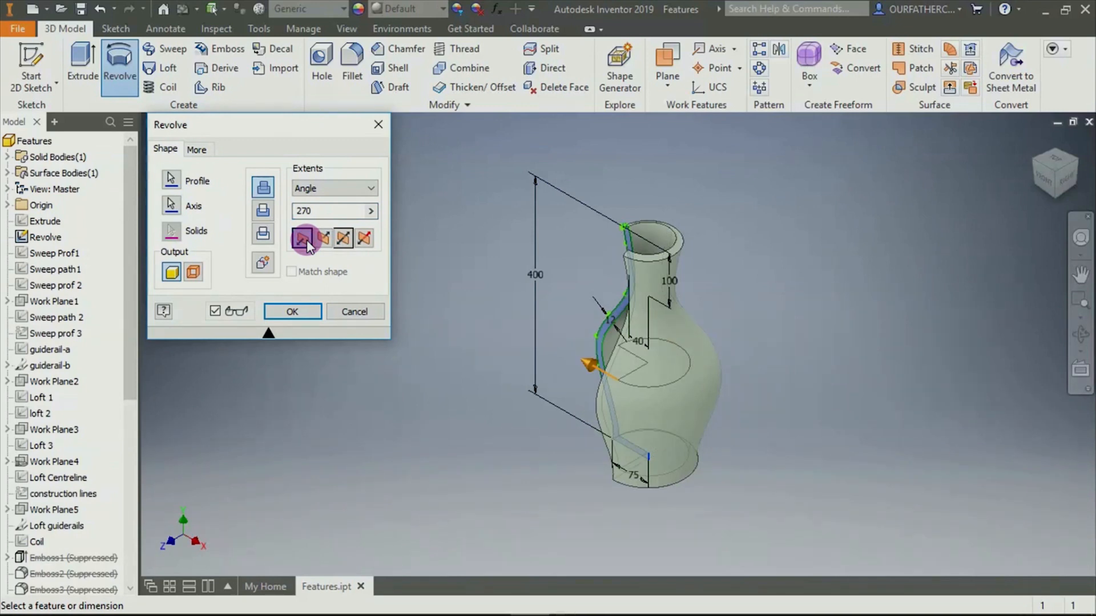
left_click(323, 240)
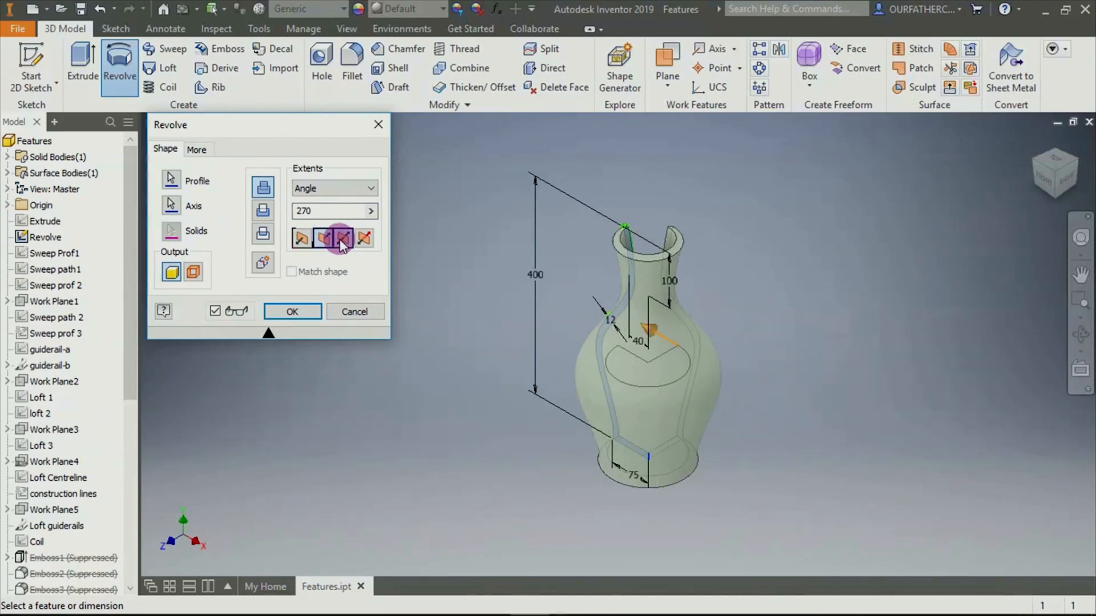
left_click(343, 238)
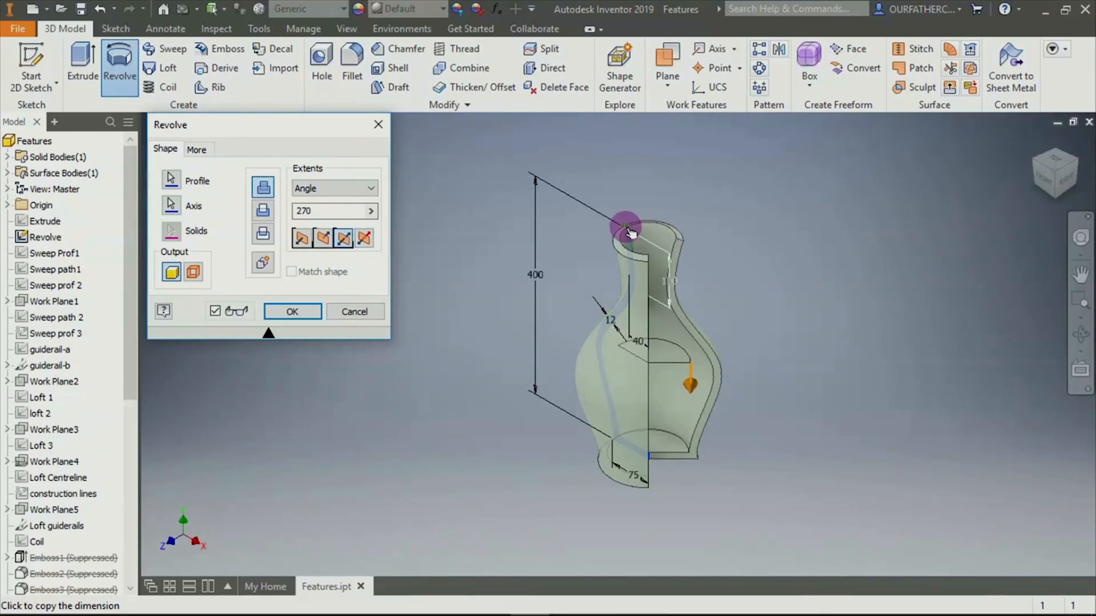
scroll(627, 226, "up", 5)
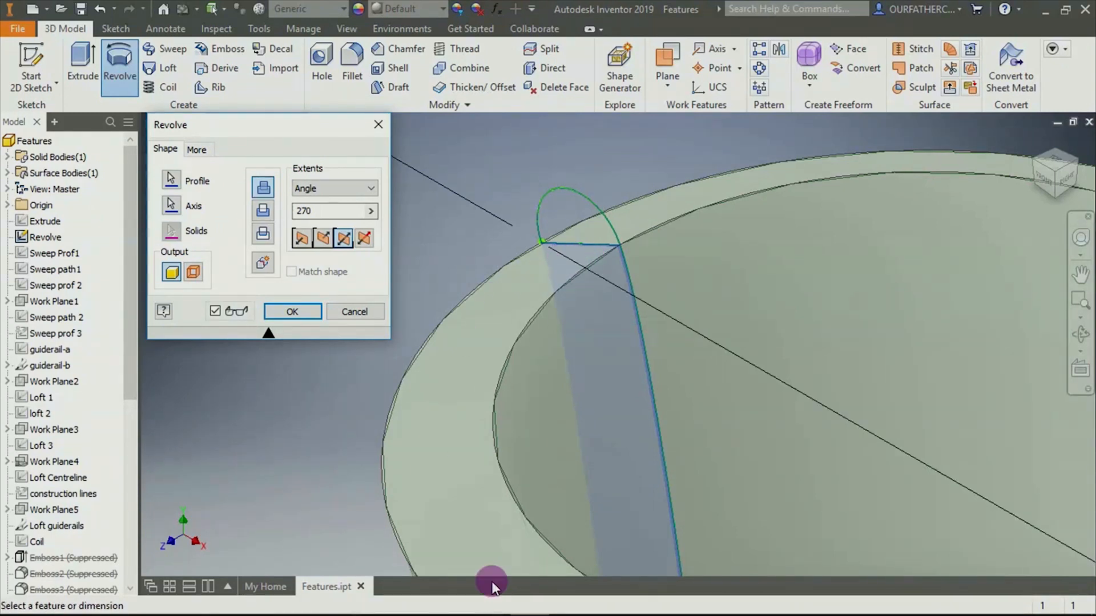
scroll(747, 317, "down", 5)
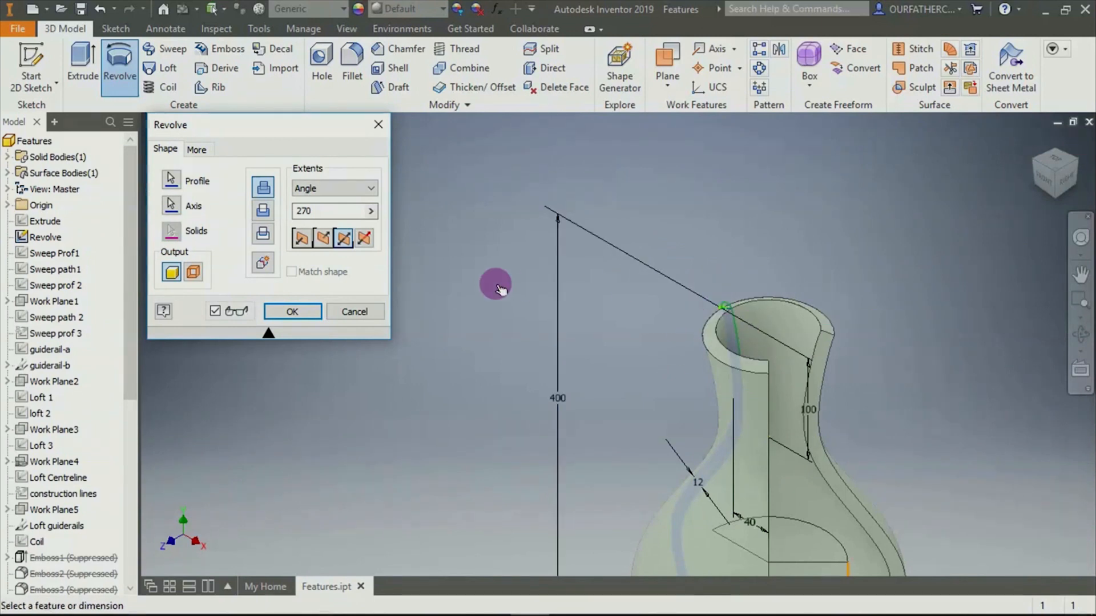
Make the revolve asymmetric with a first angle of 30 degrees and a second angle of 205 degrees
left_click(364, 238)
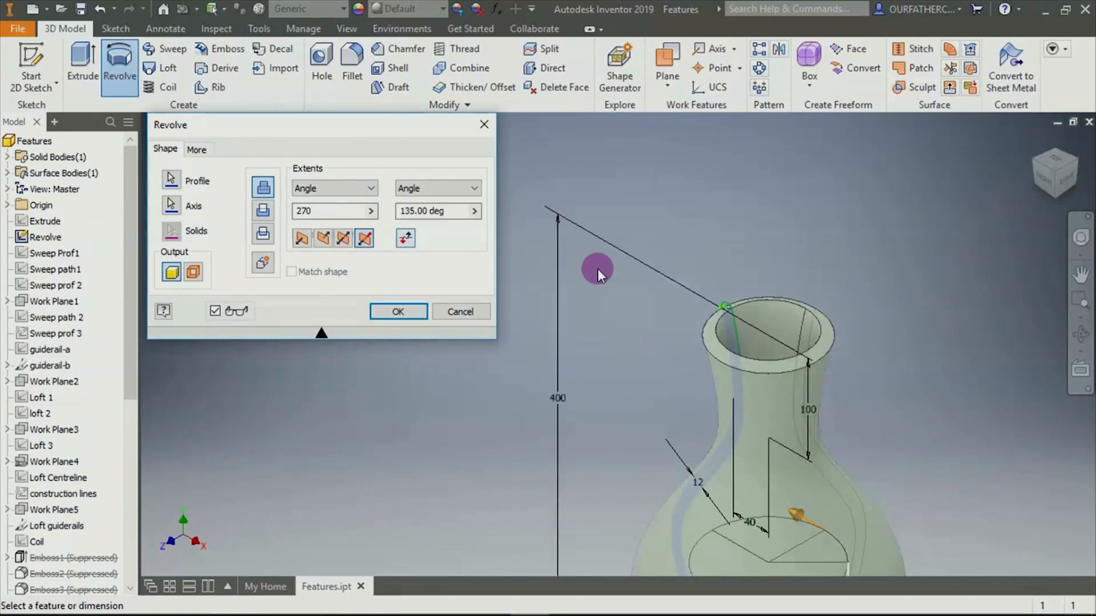
double_click(337, 211)
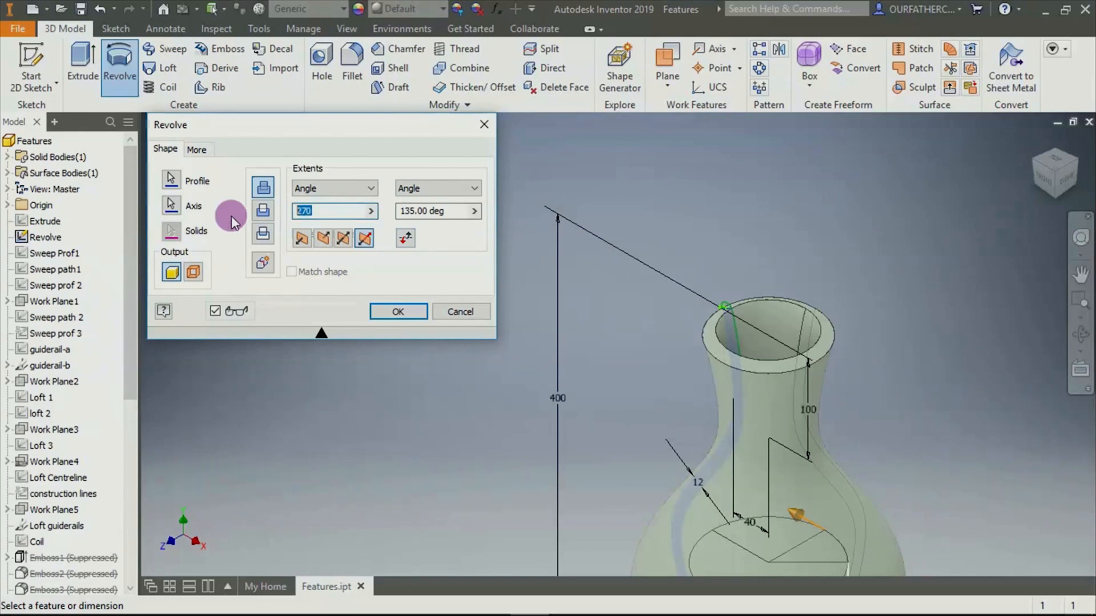
type("30")
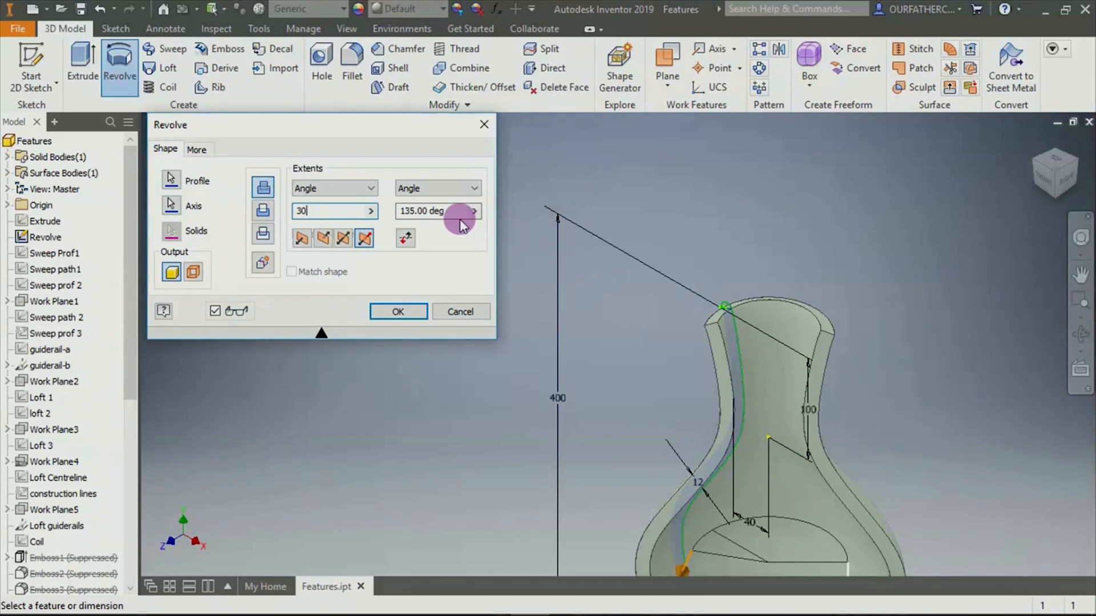
left_click_drag(453, 211, 379, 213)
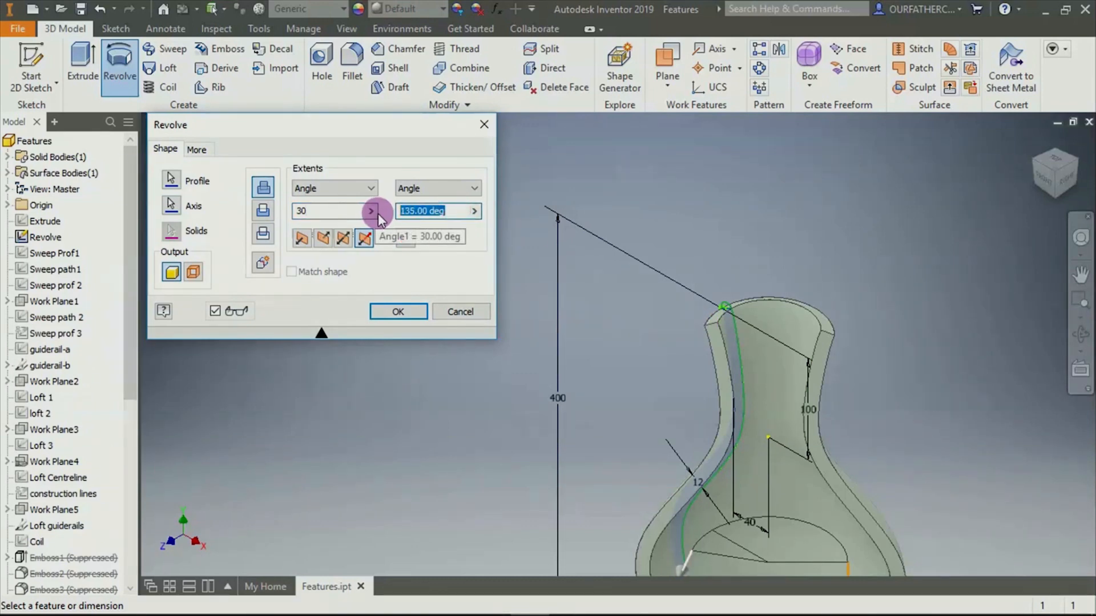
type("205")
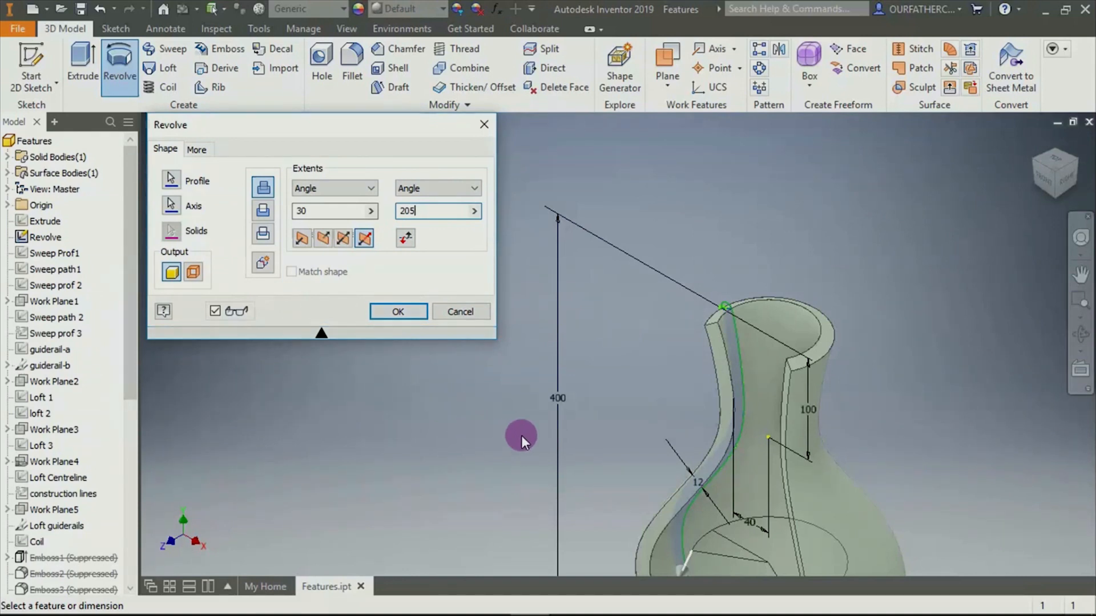
Swap the two asymmetric revolve angles and swap them back, and cancel the Revolve feature
left_click(405, 239)
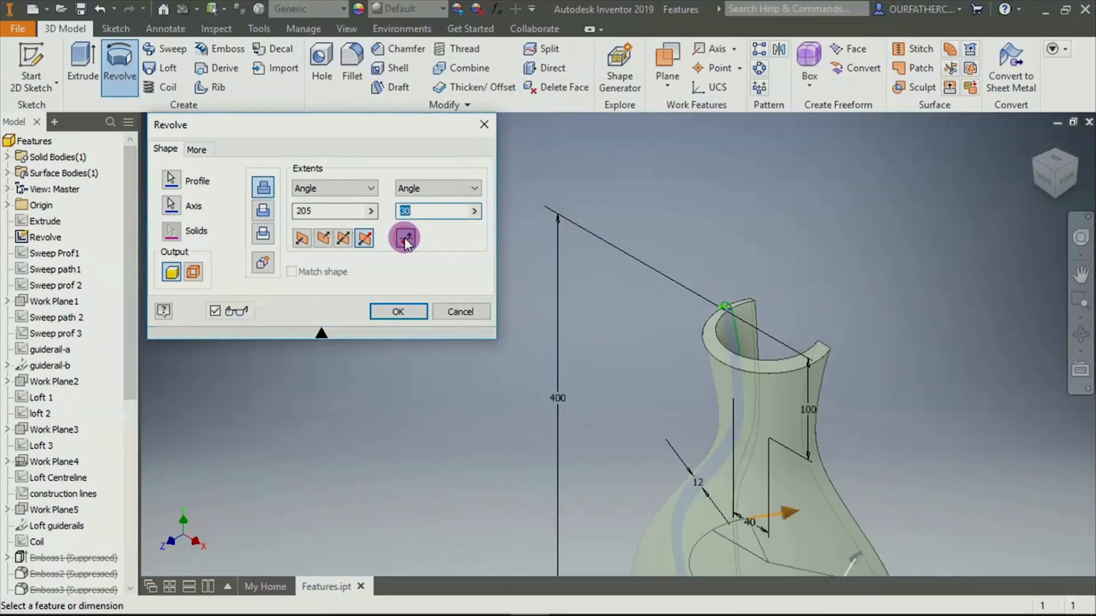
left_click(405, 240)
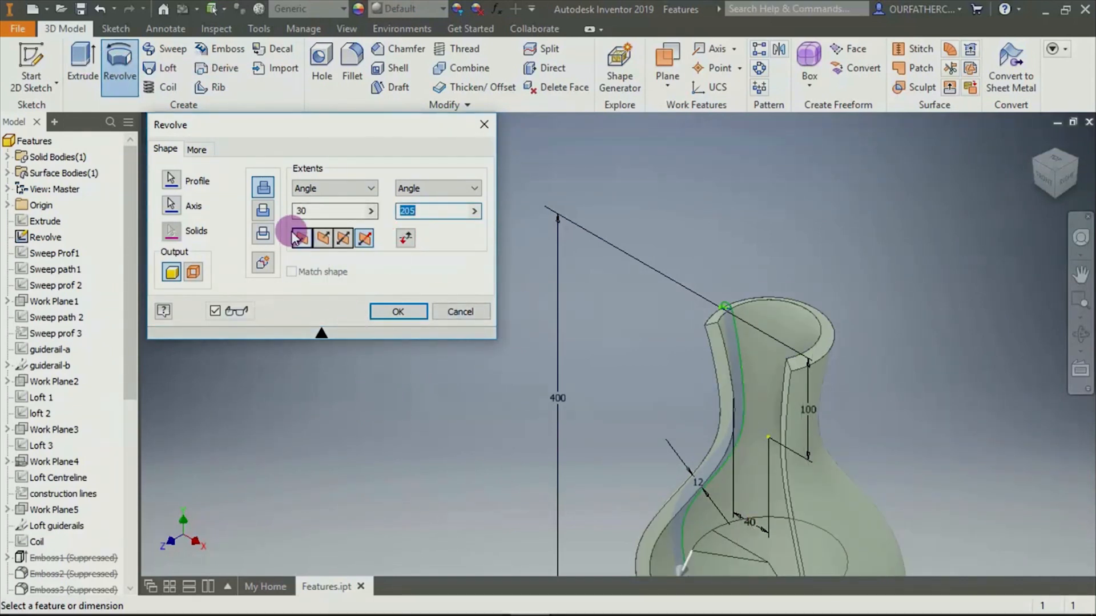
left_click(336, 191)
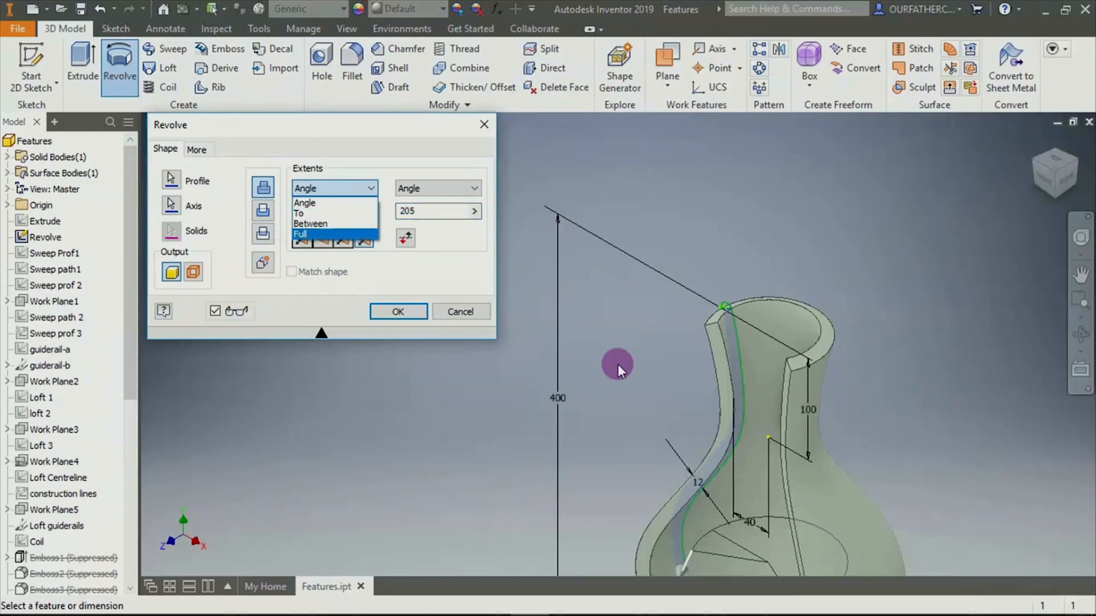
scroll(732, 458, "down", 5)
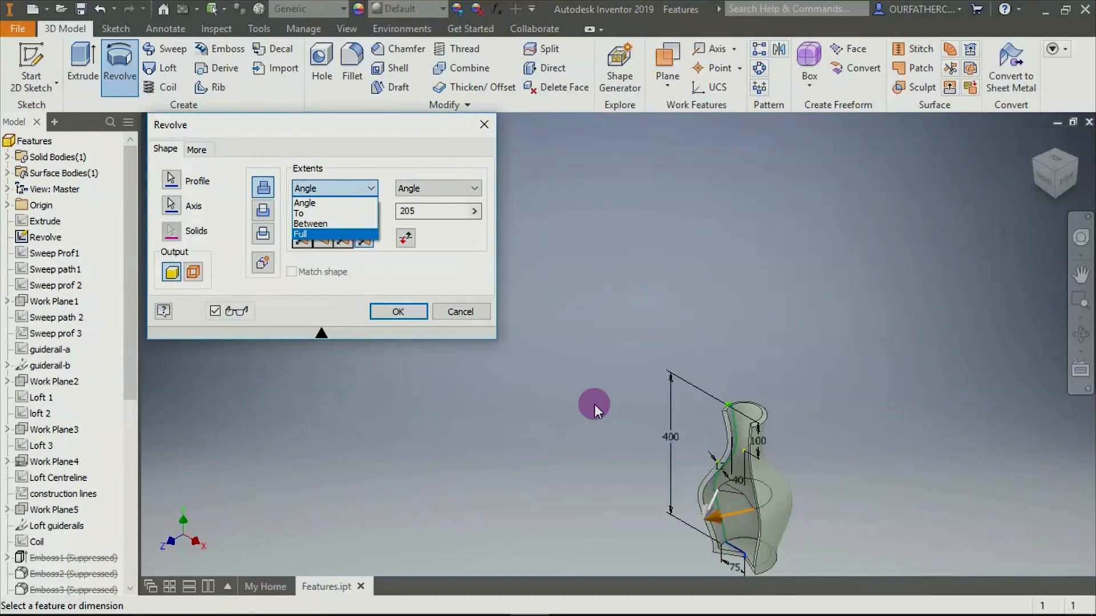
left_click(463, 311)
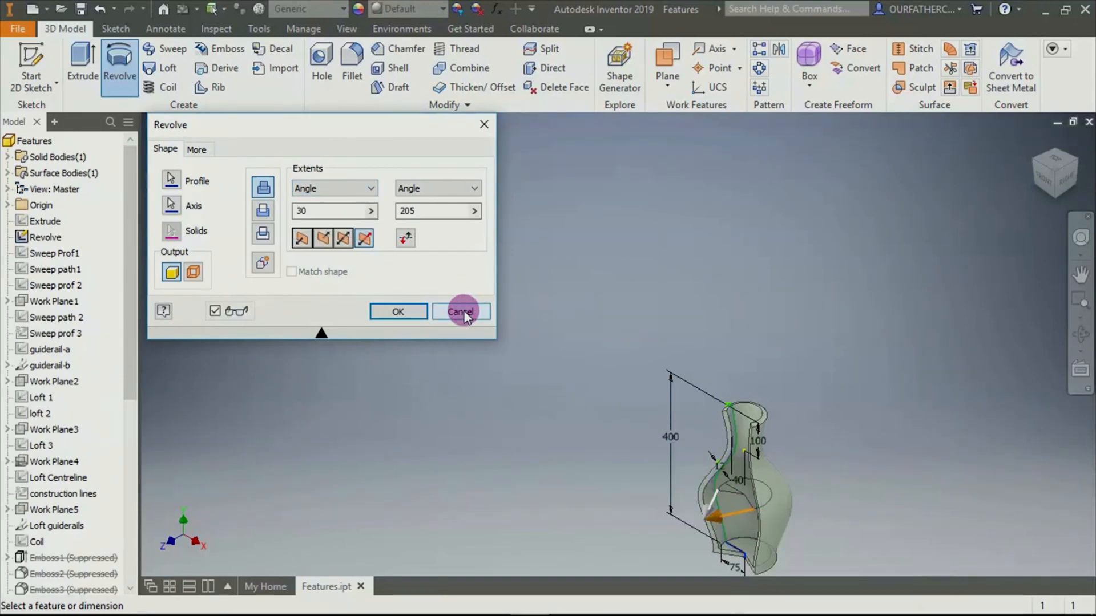
left_click(464, 310)
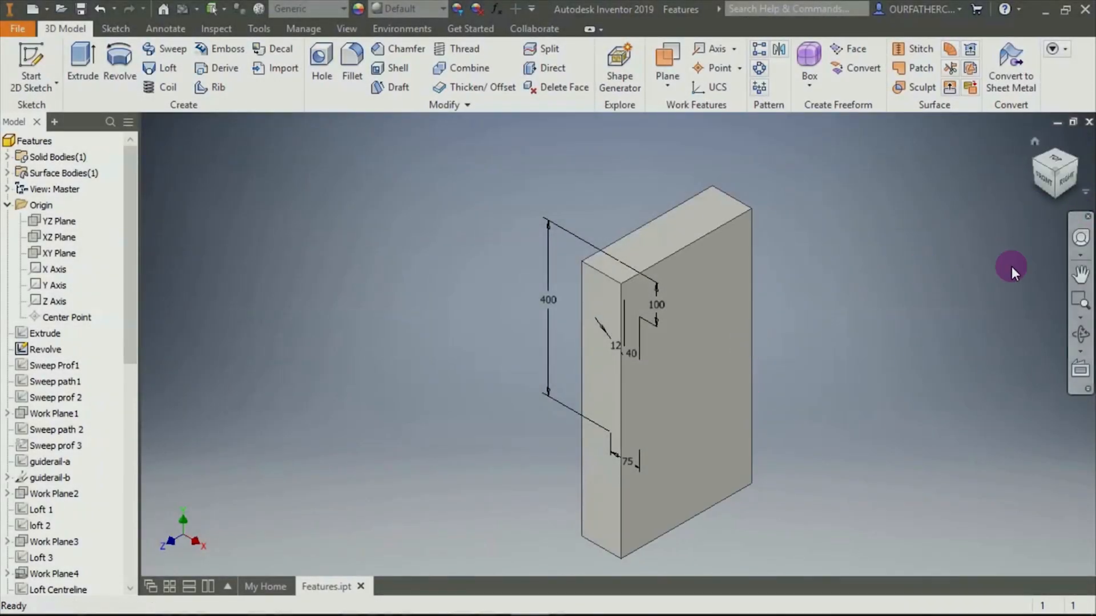
Start Revolve and select the closed vase section beside the rectangular block as the profile
left_click(1080, 334)
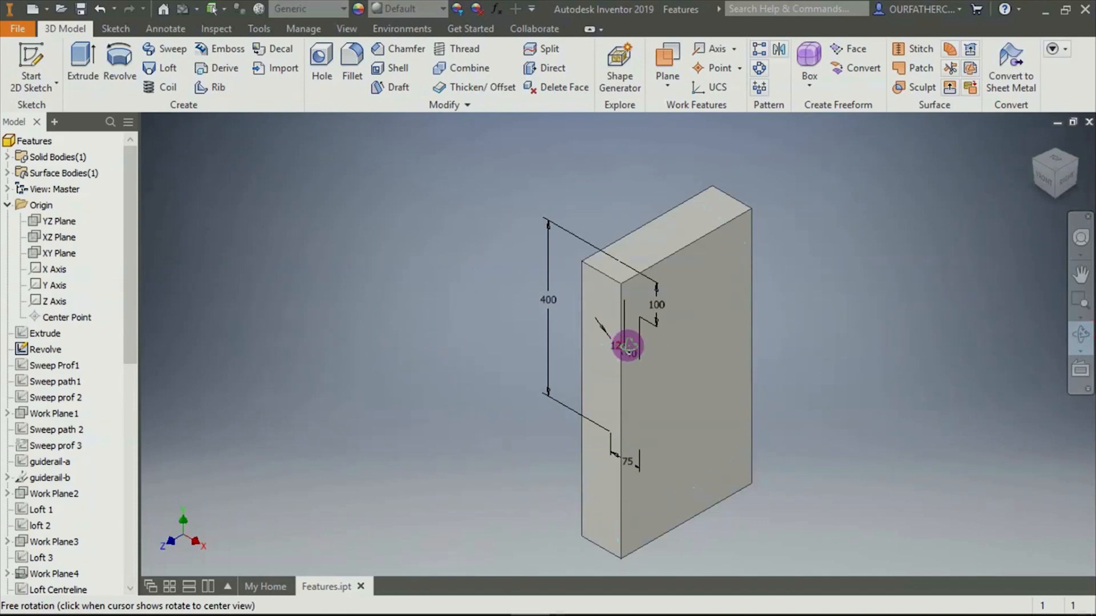
left_click_drag(629, 343, 734, 354)
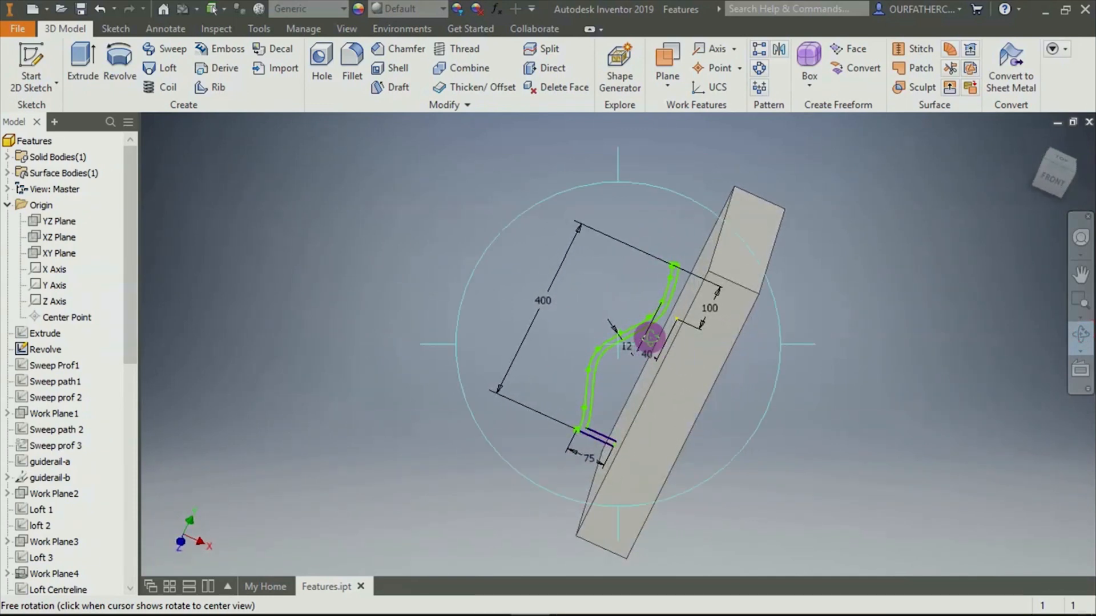
key("Escape")
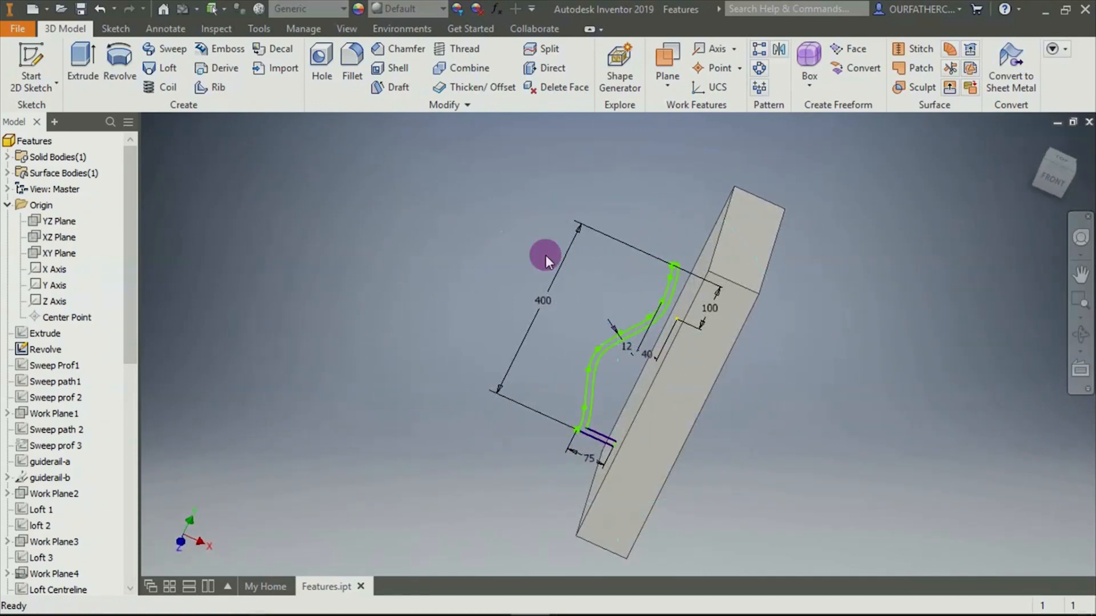
left_click(118, 55)
scroll(656, 342, "up", 3)
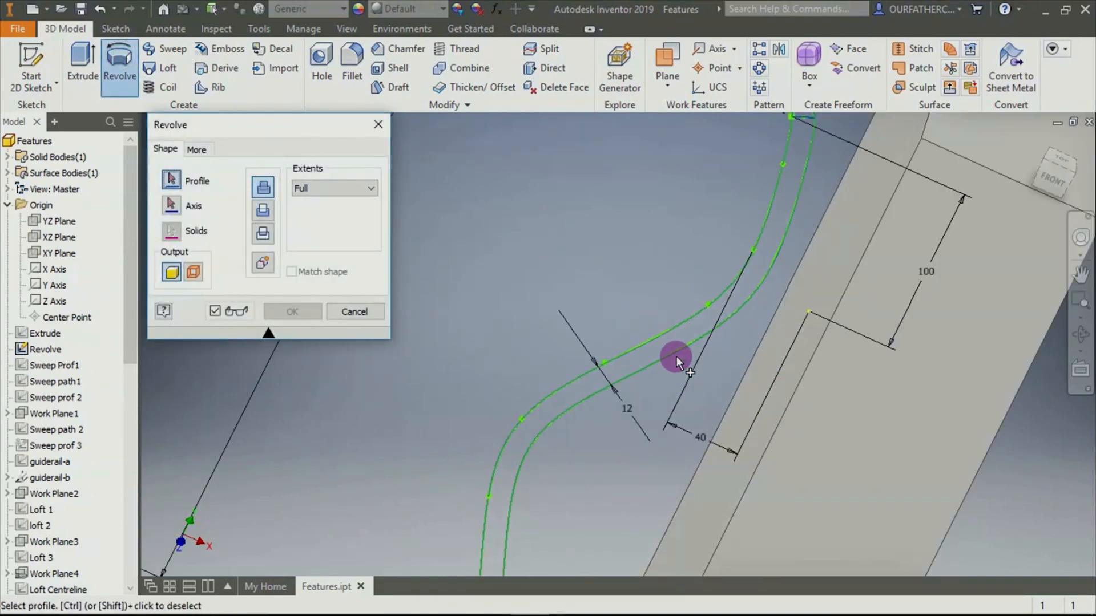
left_click(679, 340)
scroll(662, 411, "down", 2)
Set the short end edge of the vase section's base as the revolve axis
scroll(639, 474, "up", 3)
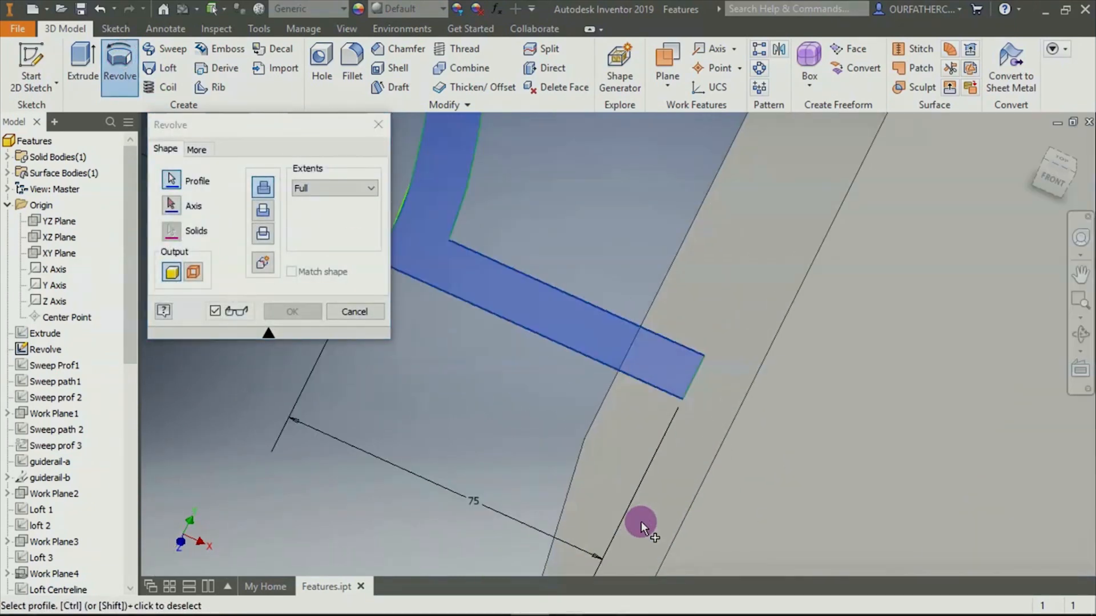
left_click(170, 204)
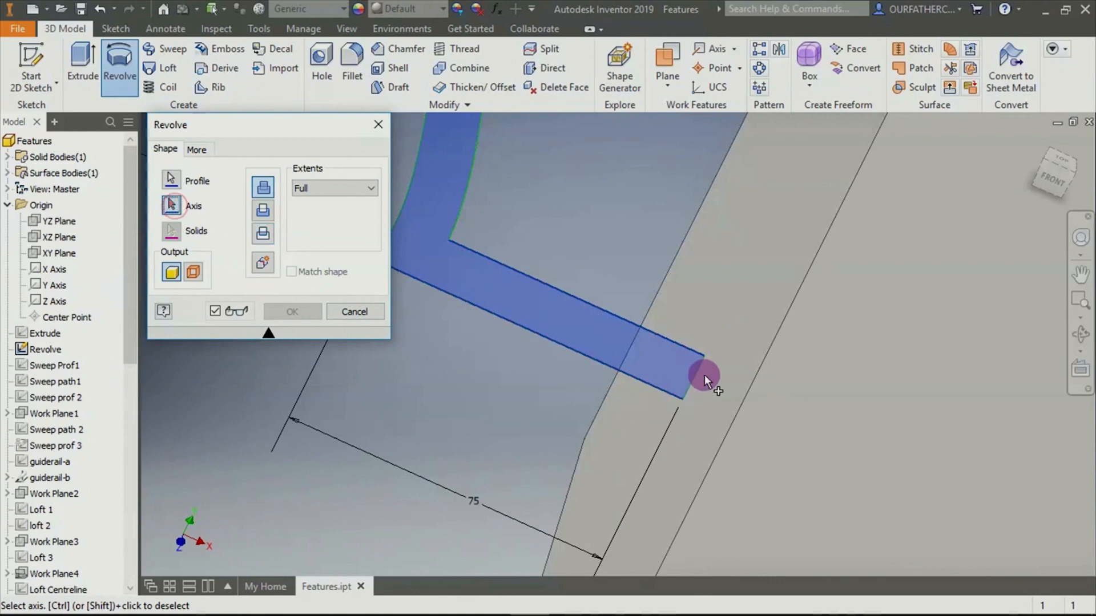
left_click(694, 378)
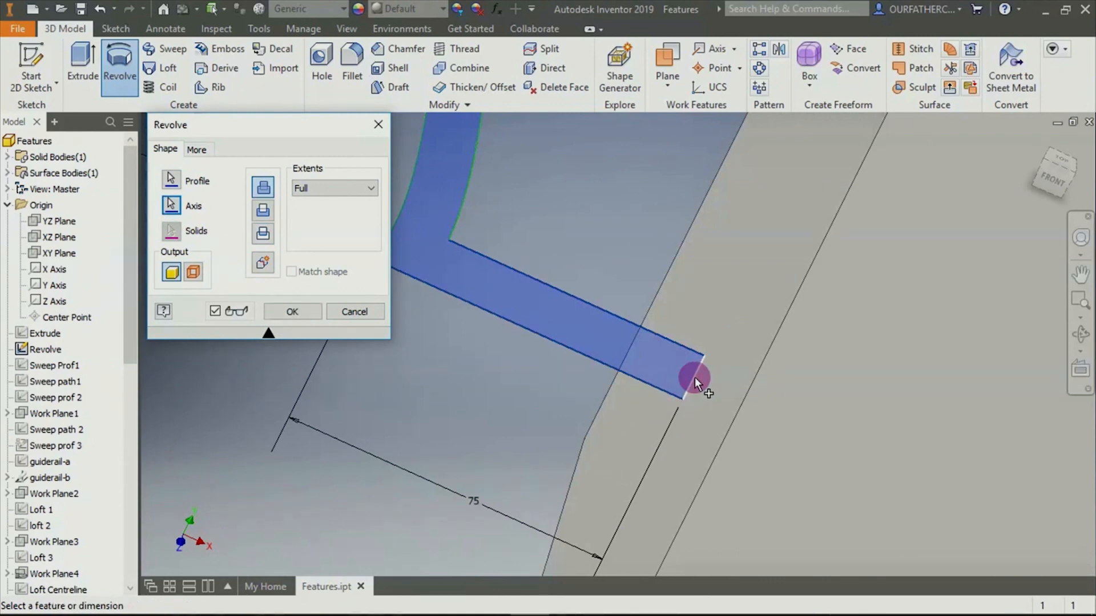
scroll(690, 384, "down", 5)
Try the To extents with the block's large face nearest the profile as the end, and examine the preview from both sides
left_click(321, 187)
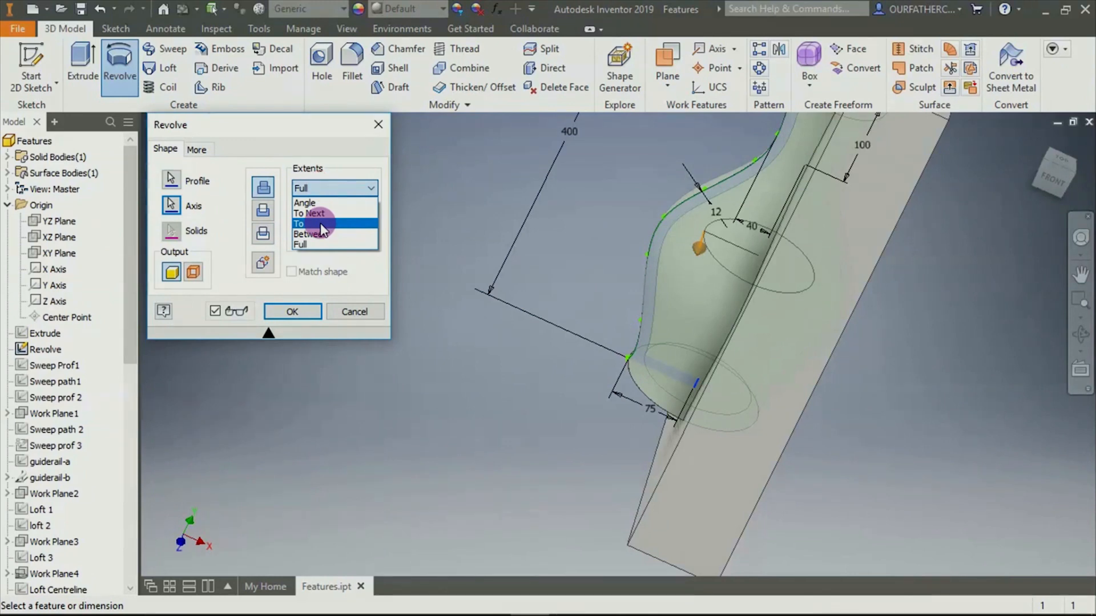
left_click(320, 223)
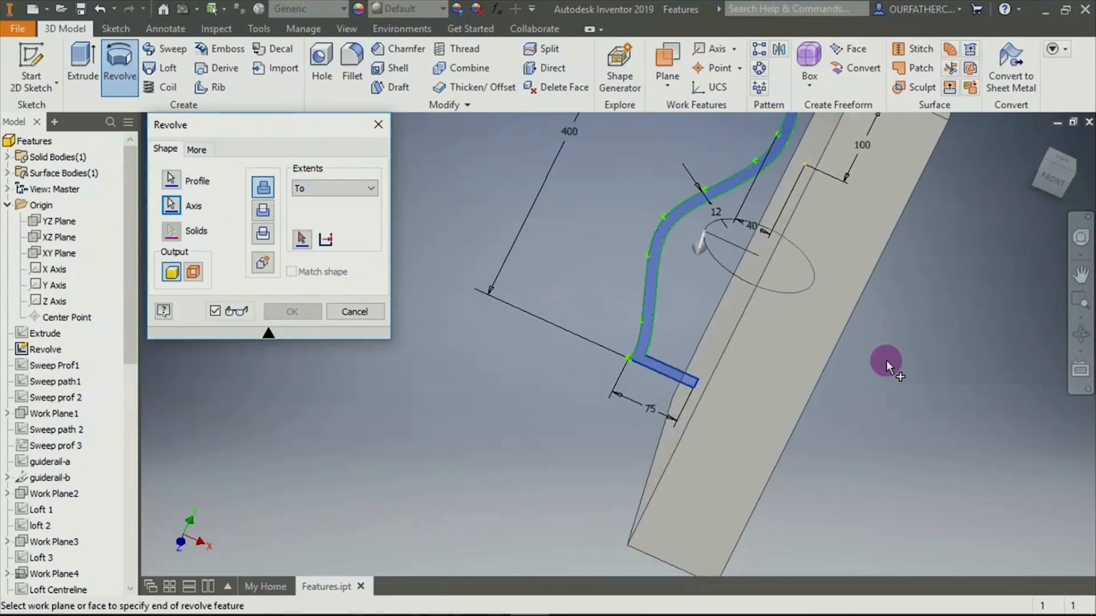
middle_click_drag(855, 454, 766, 331, "shift")
left_click(759, 327)
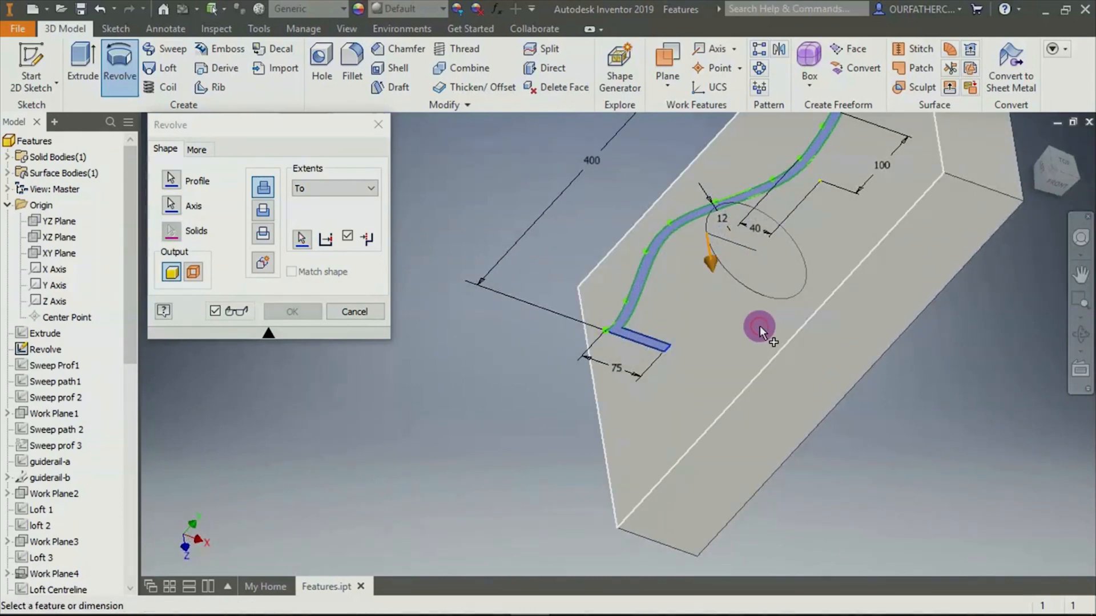
middle_click_drag(962, 427, 925, 465, "shift")
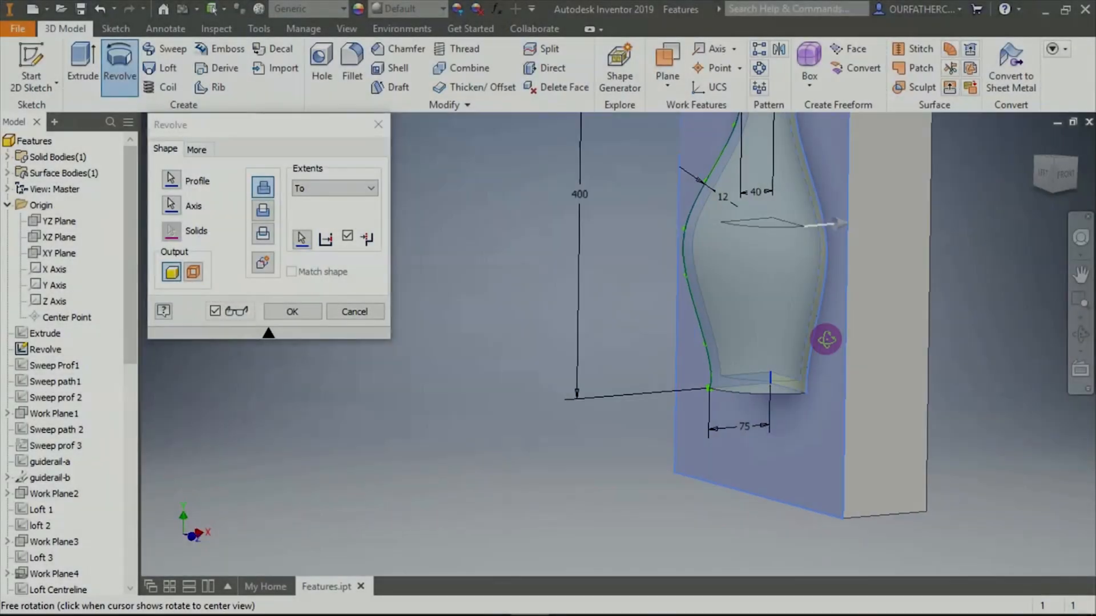
left_click_drag(826, 339, 959, 344)
key("Escape")
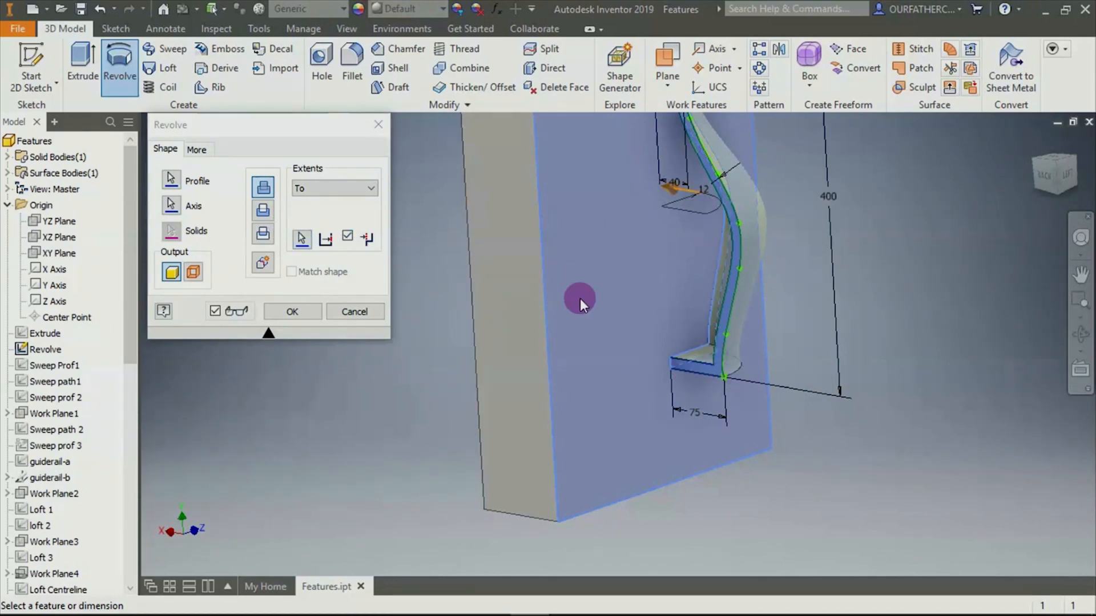
Switch the revolve operation to Cut and try the To Next extents
left_click(262, 212)
left_click(305, 190)
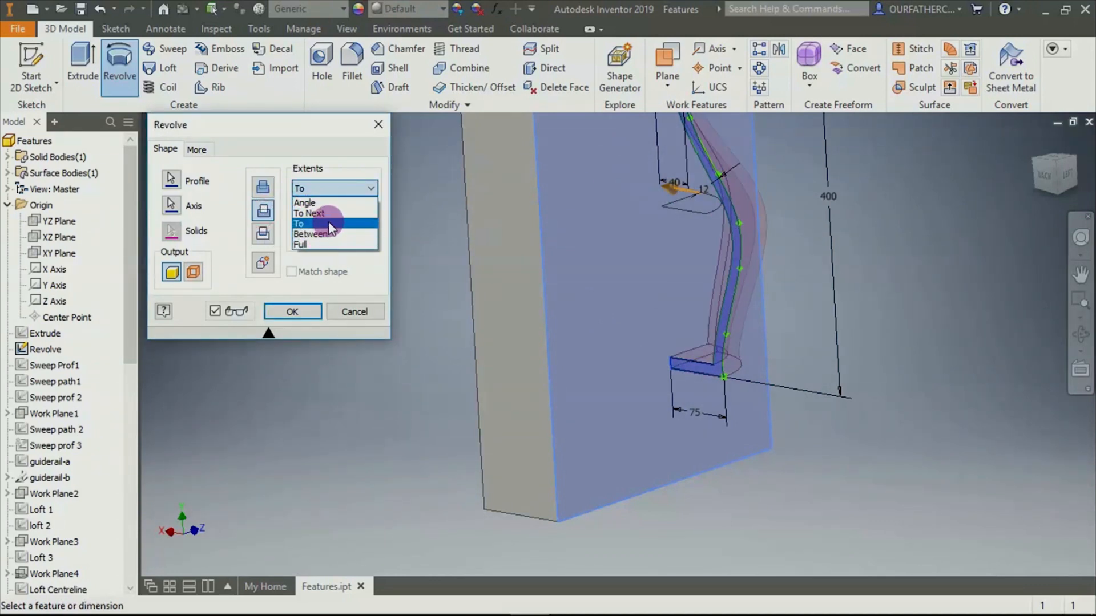
left_click(317, 213)
Change the extents to Angle at 270 degrees and create the revolved cut in the block
left_click(327, 190)
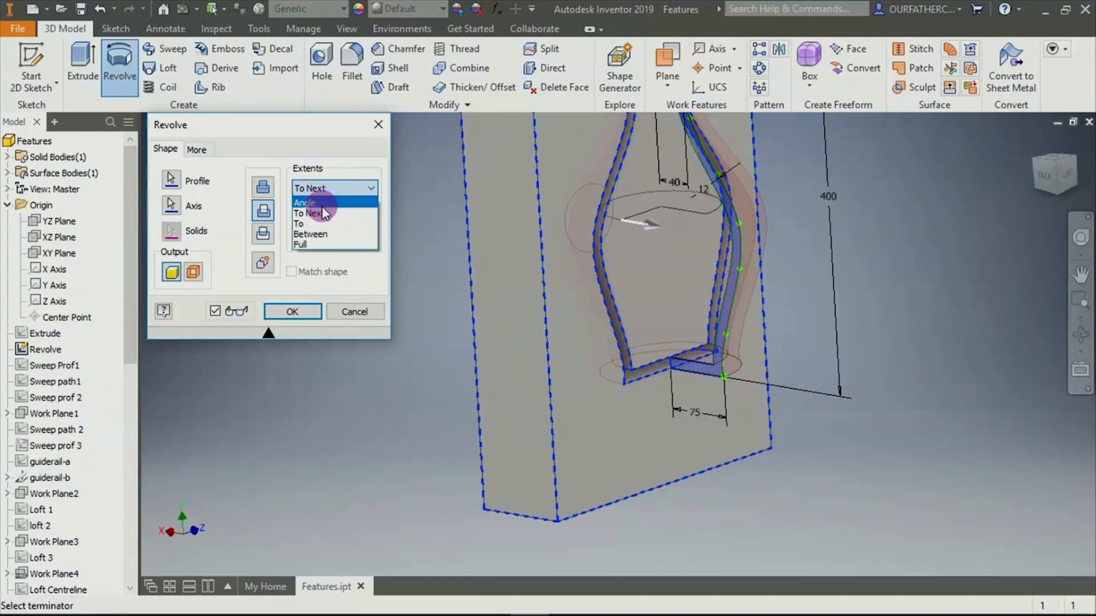
left_click(317, 203)
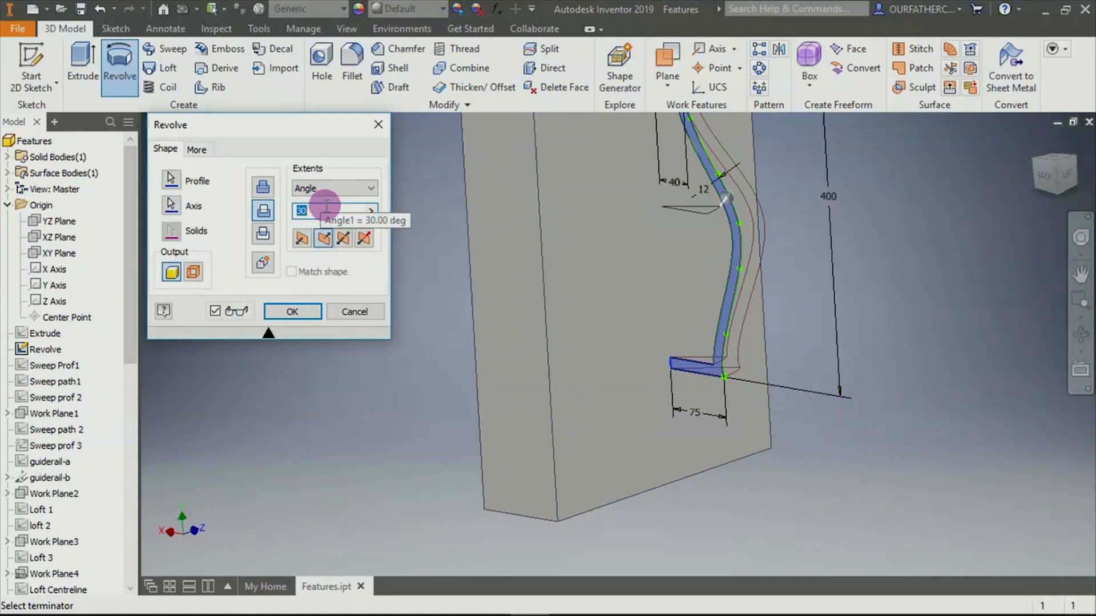
type("270")
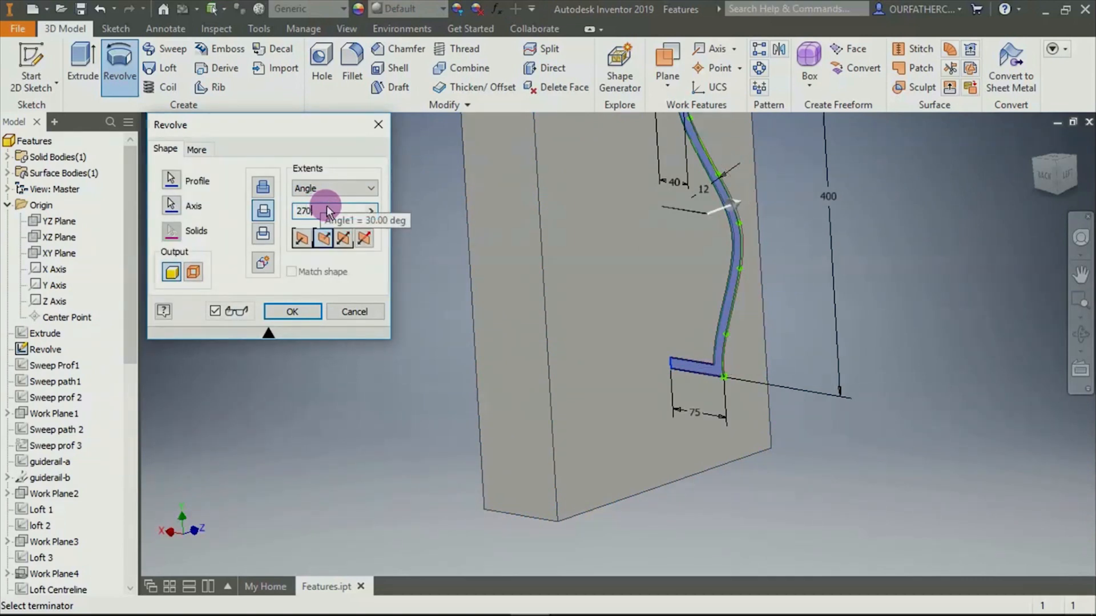
left_click(297, 311)
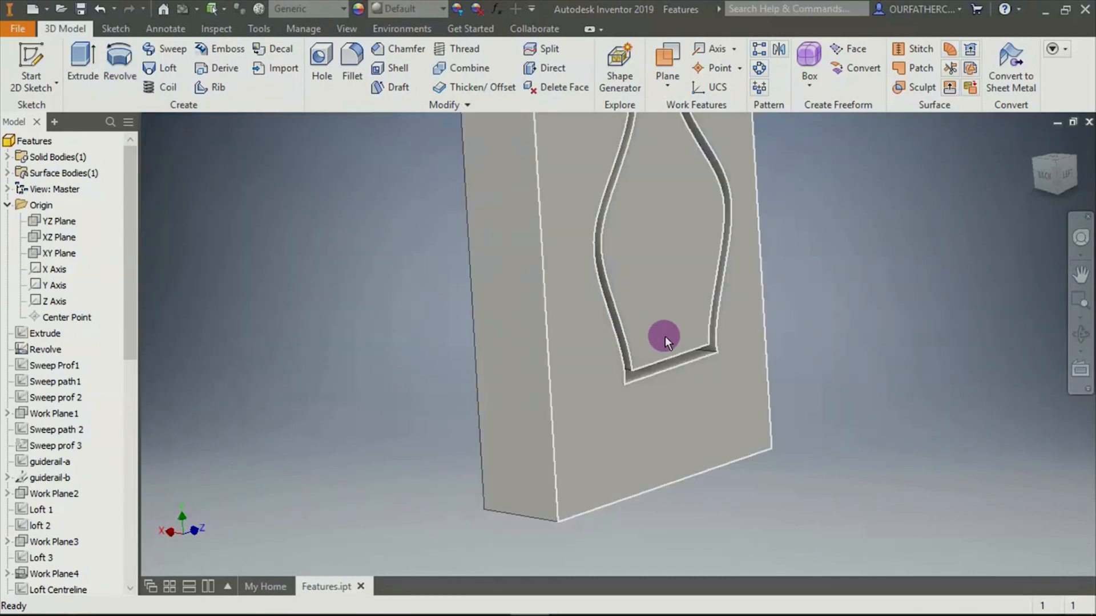
Examine the vase-shaped revolved cut in the front face of the block
scroll(864, 264, "up", 3)
scroll(864, 264, "up", 3)
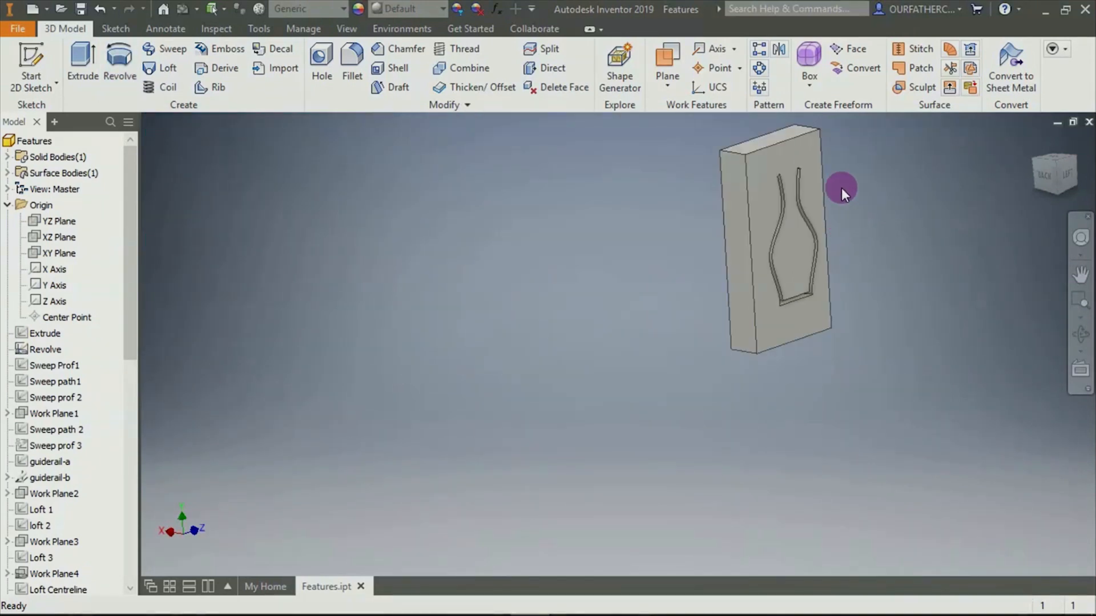
scroll(821, 173, "down", 5)
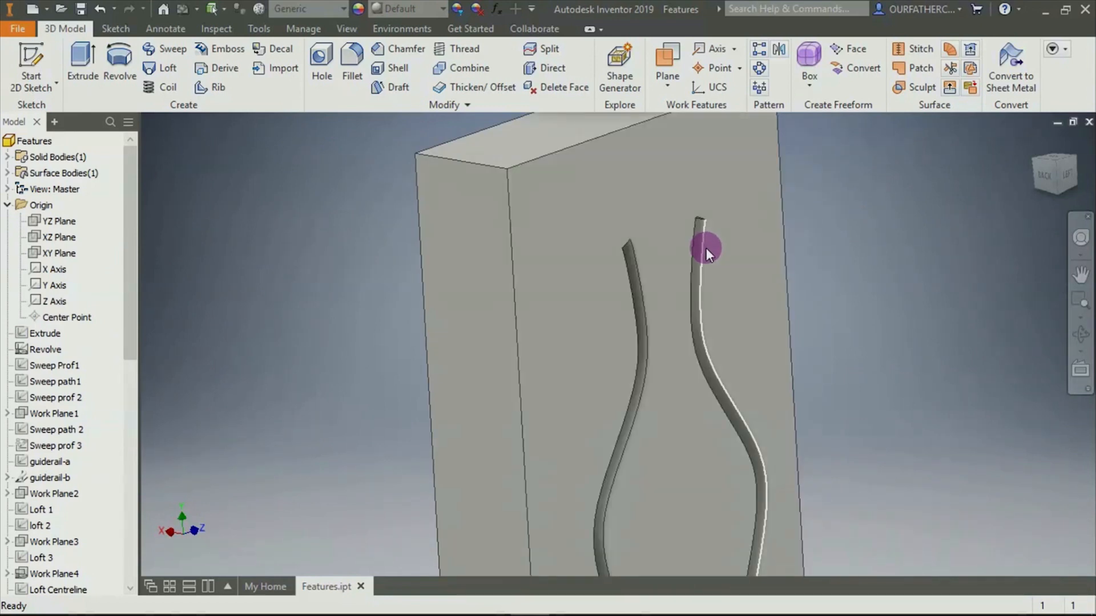
scroll(706, 247, "down", 5)
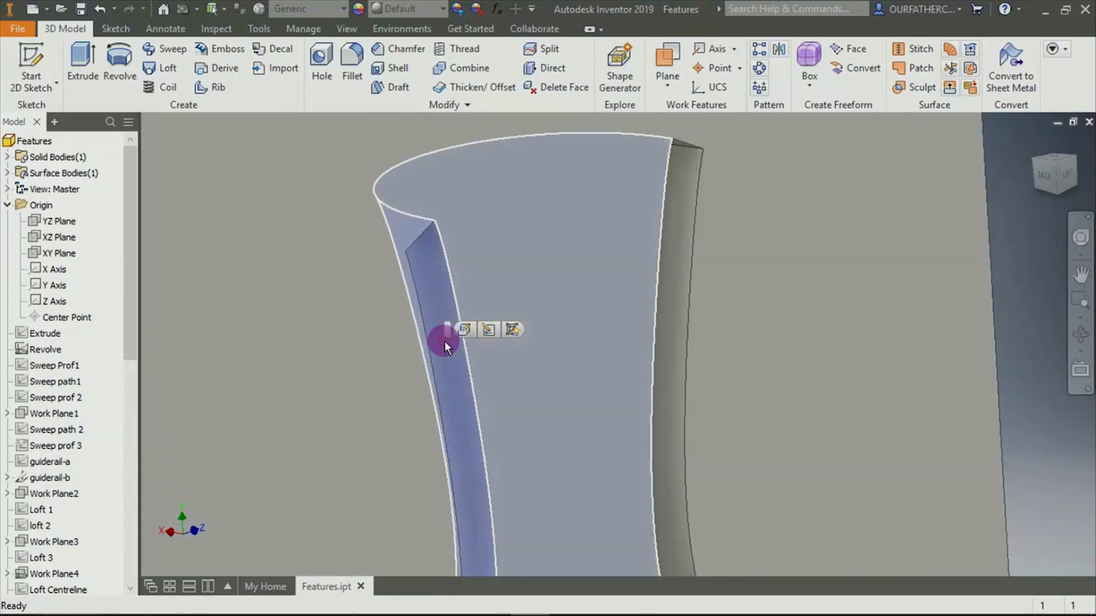
scroll(696, 476, "up", 5)
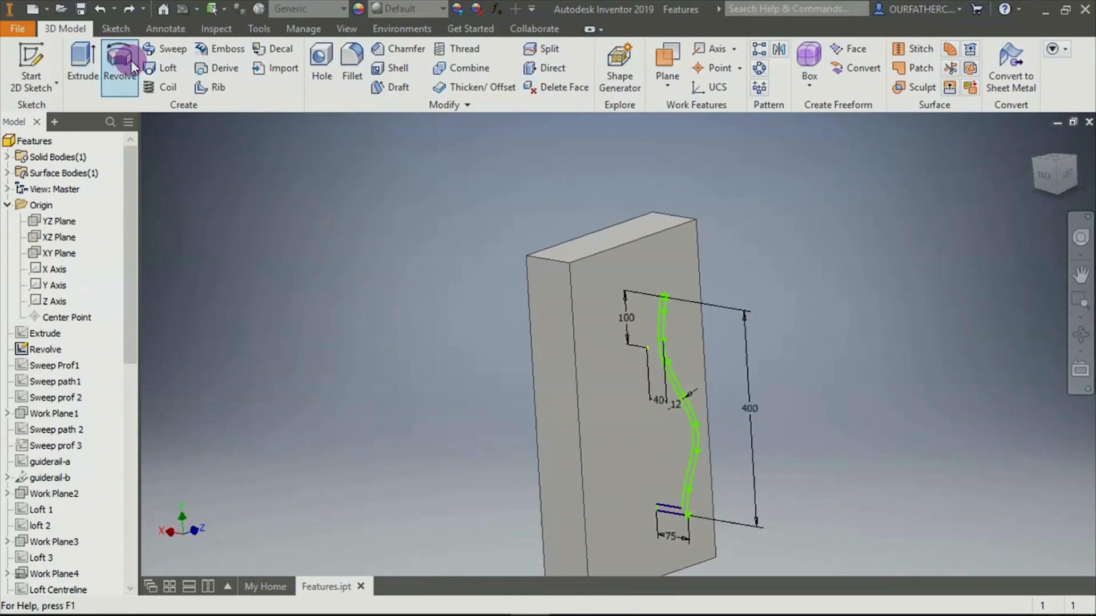
left_click(133, 67)
left_click(174, 232)
left_click(193, 271)
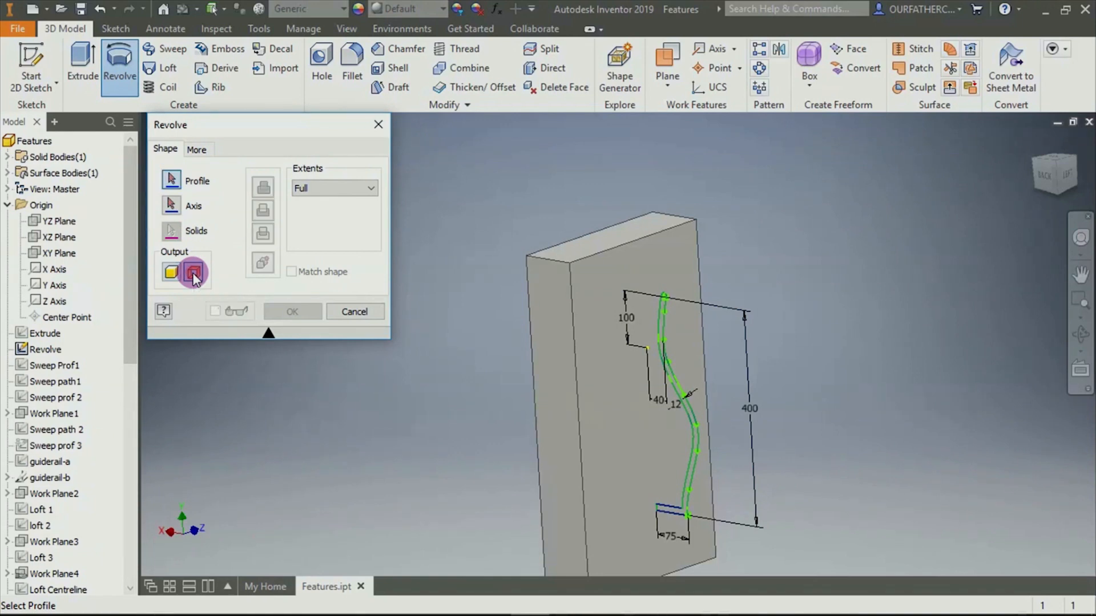
scroll(685, 389, "up", 10)
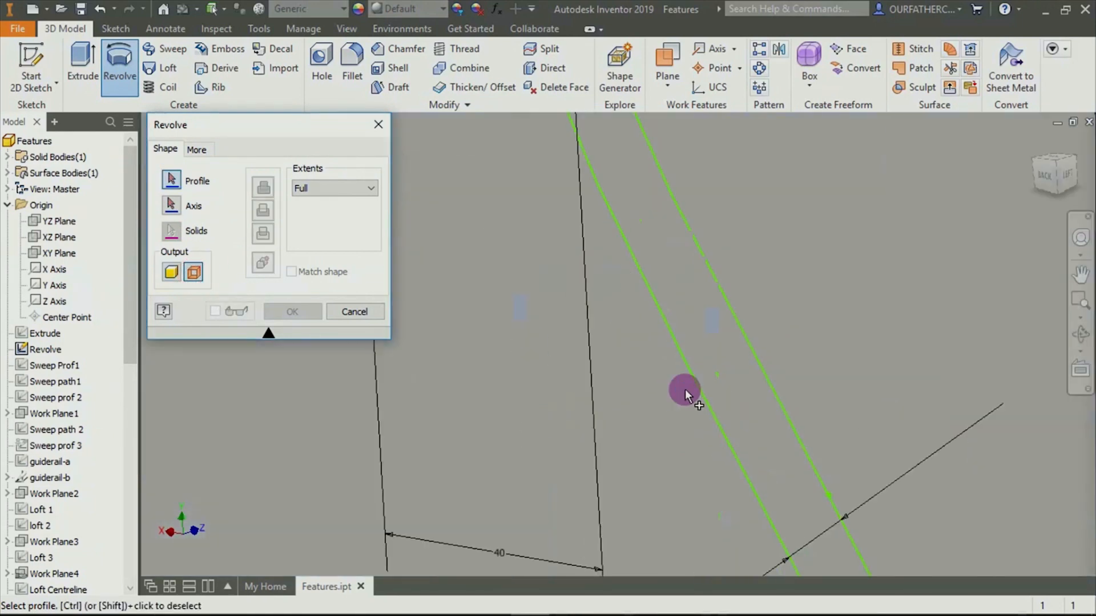
left_click(750, 345)
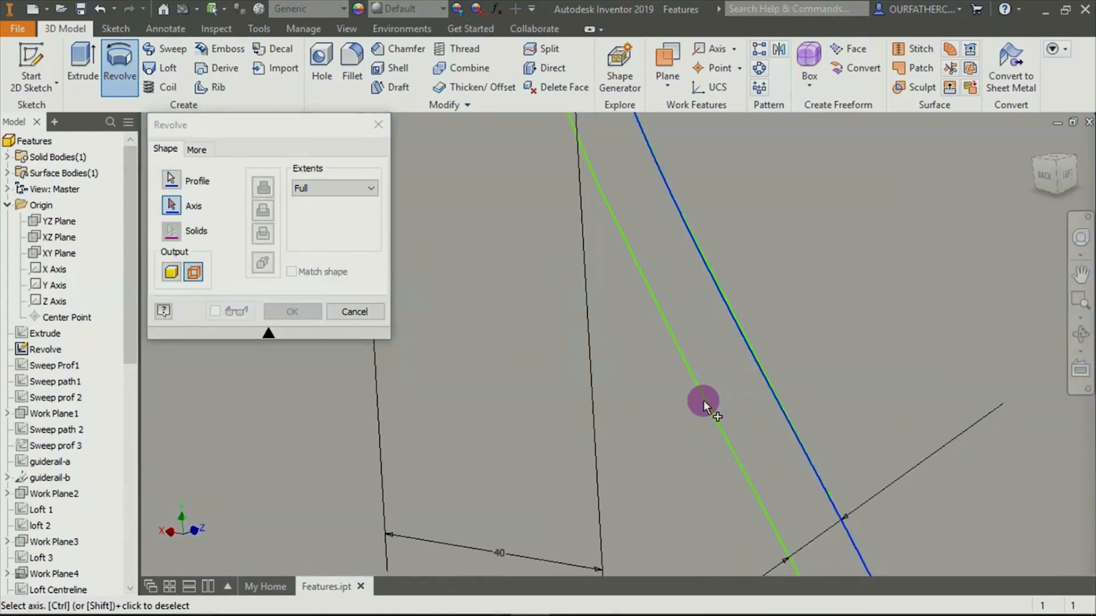
scroll(632, 340, "down", 10)
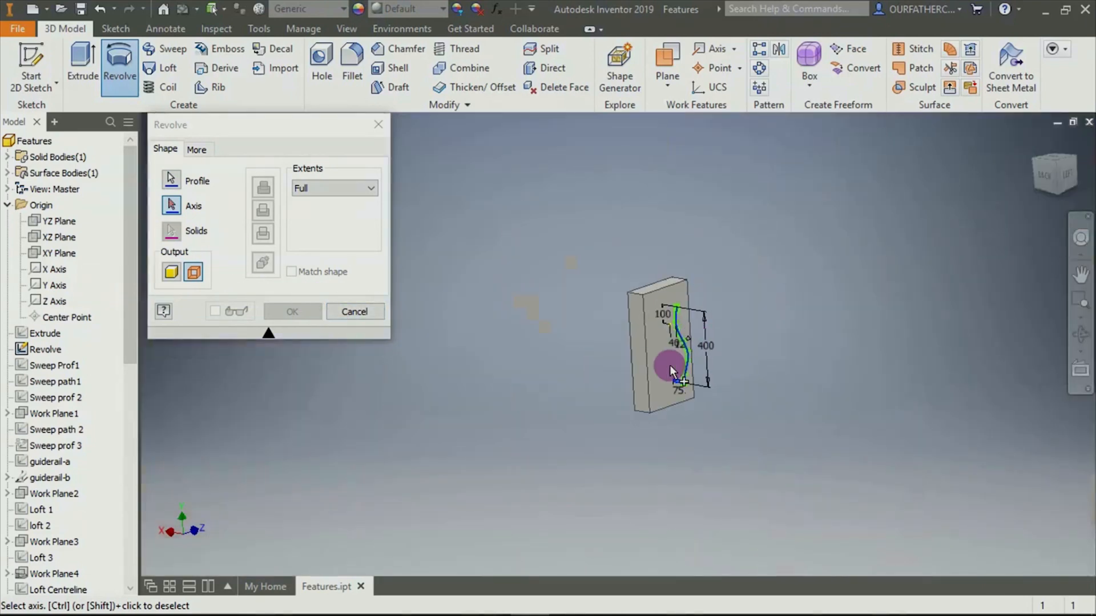
scroll(670, 368, "up", 10)
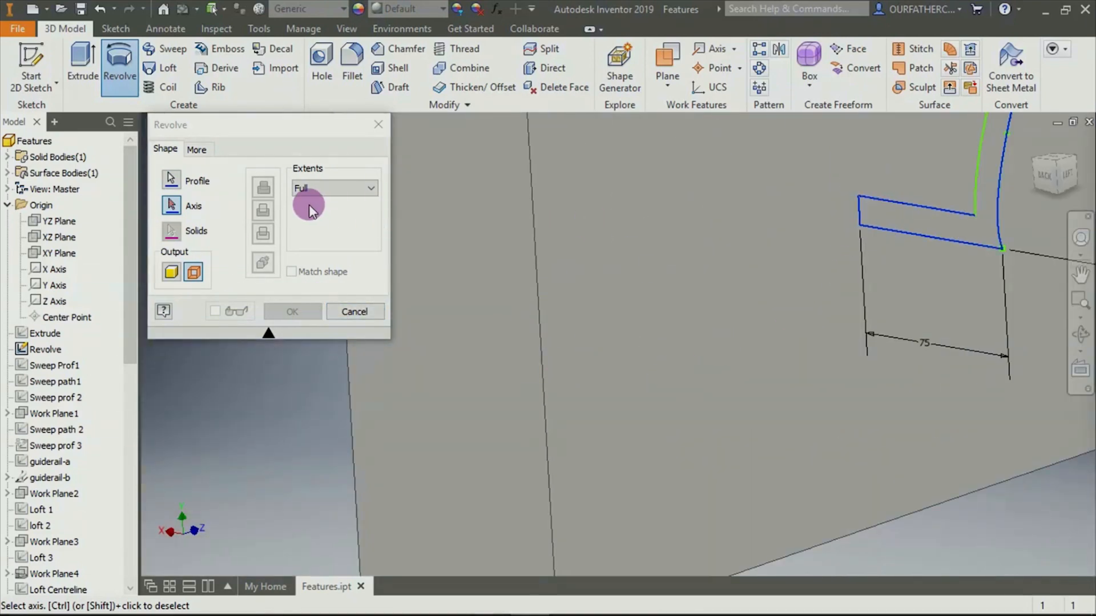
left_click(856, 209)
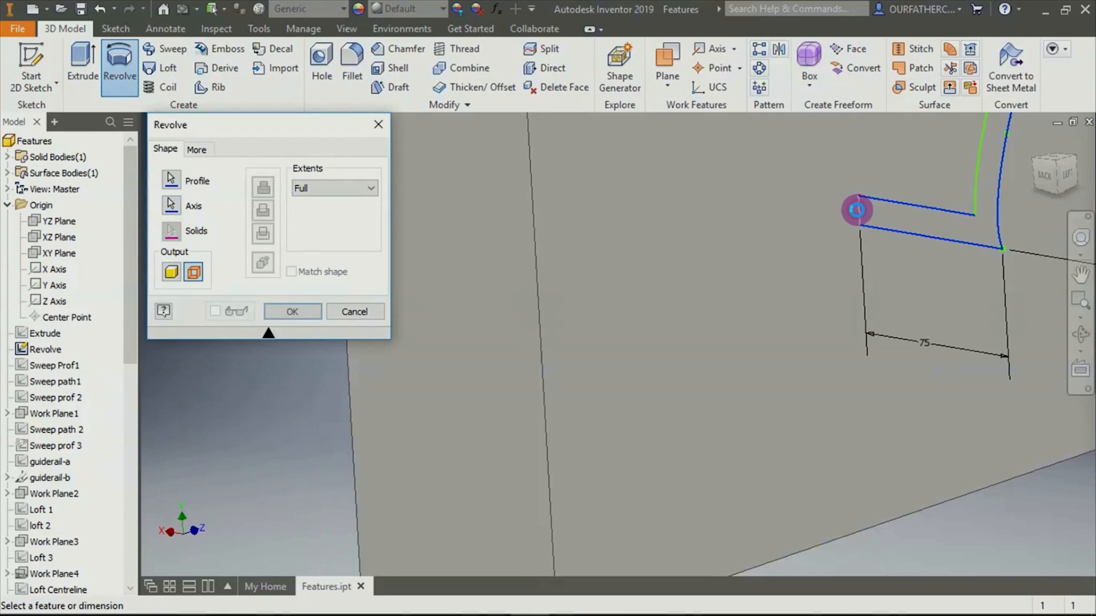
scroll(898, 232, "down", 5)
scroll(926, 140, "up", 5)
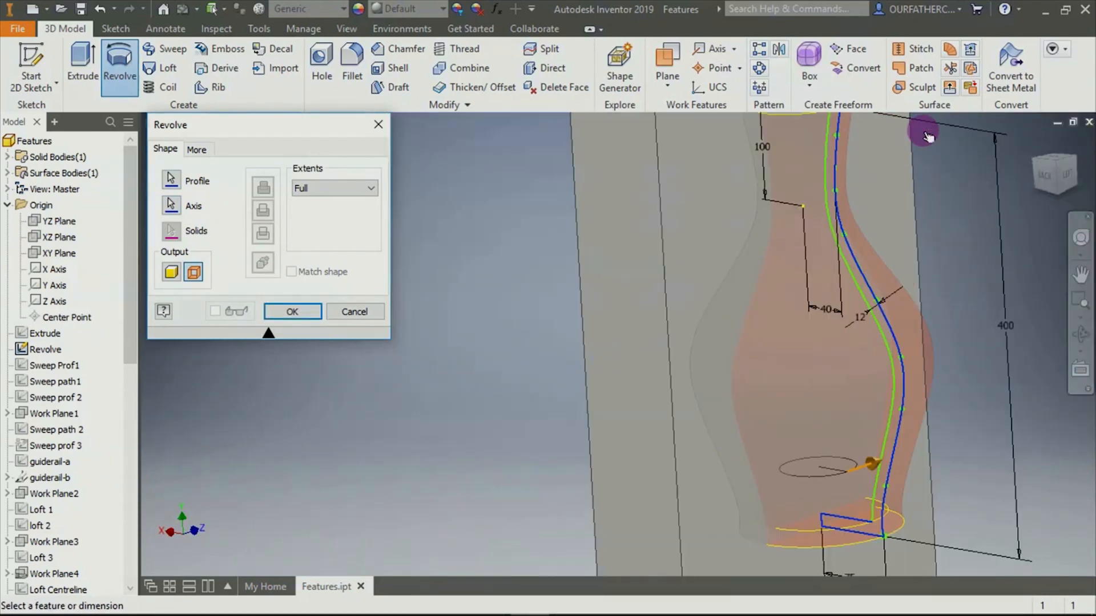
scroll(927, 136, "down", 5)
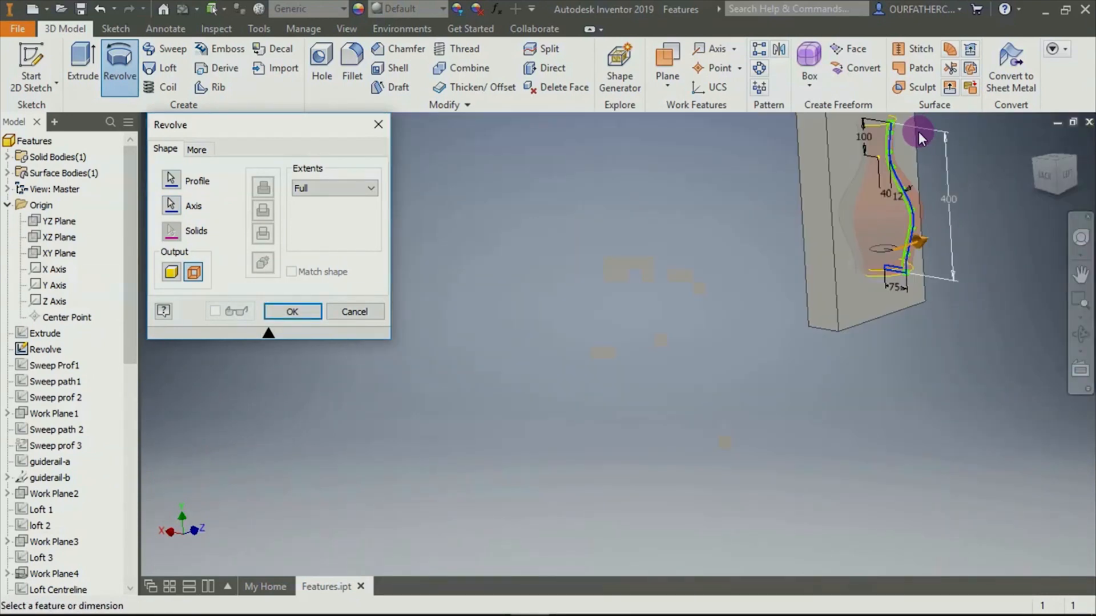
left_click(352, 311)
Start a solid Revolve of the vase sketch with Full extents and the New Solid operation
left_click(115, 60)
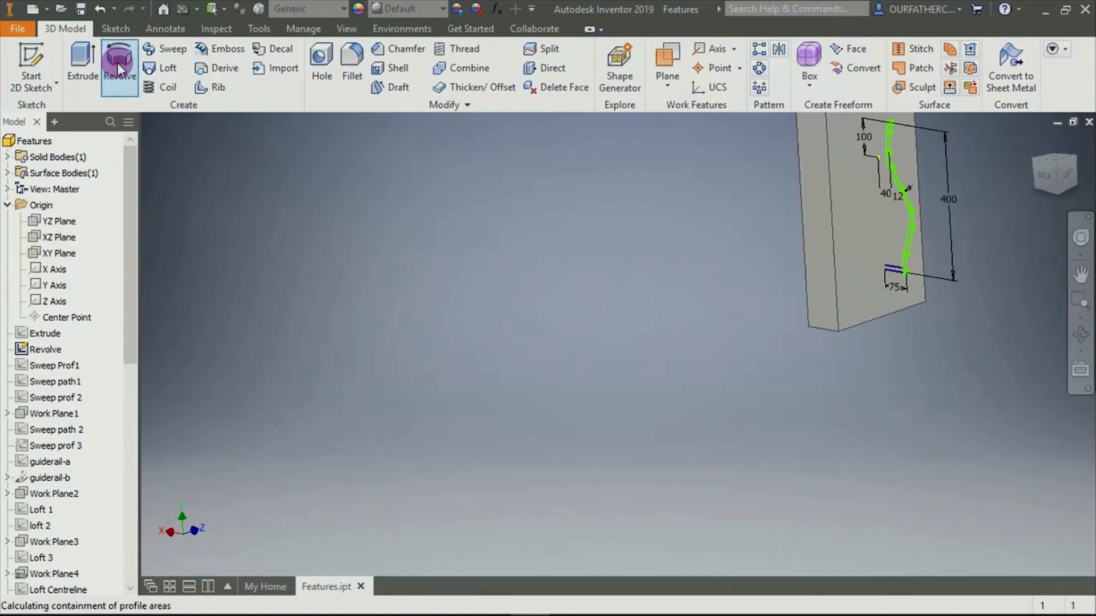
left_click(337, 187)
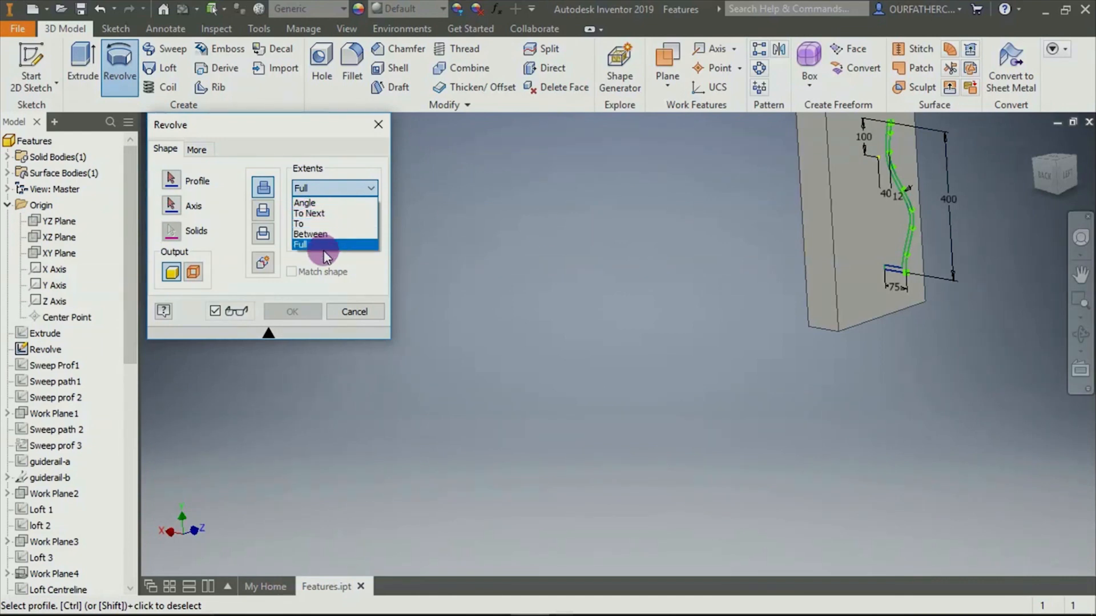
left_click(263, 237)
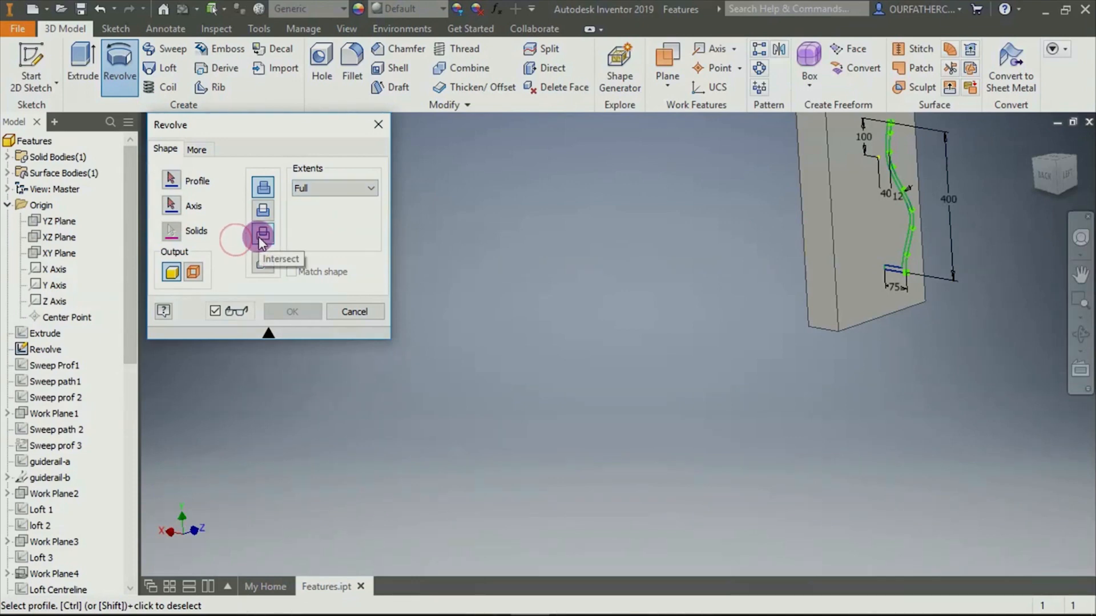
left_click(263, 266)
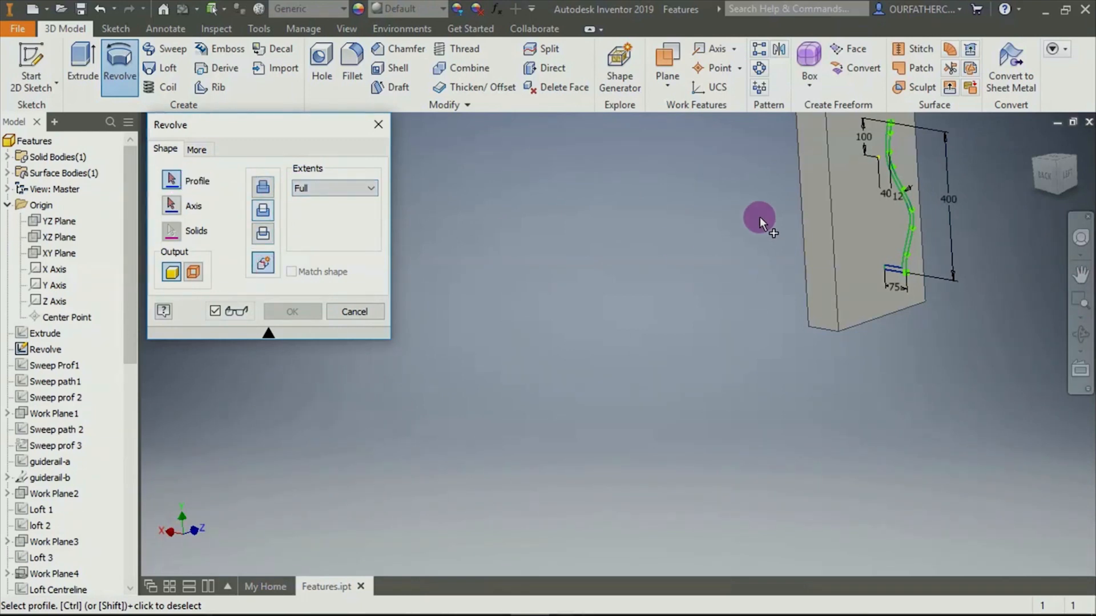
Revolve the closed vase wall profile about the short inner edge of its base as a new solid, and undo the feature
scroll(856, 251, "up", 5)
left_click(442, 497)
scroll(497, 473, "down", 5)
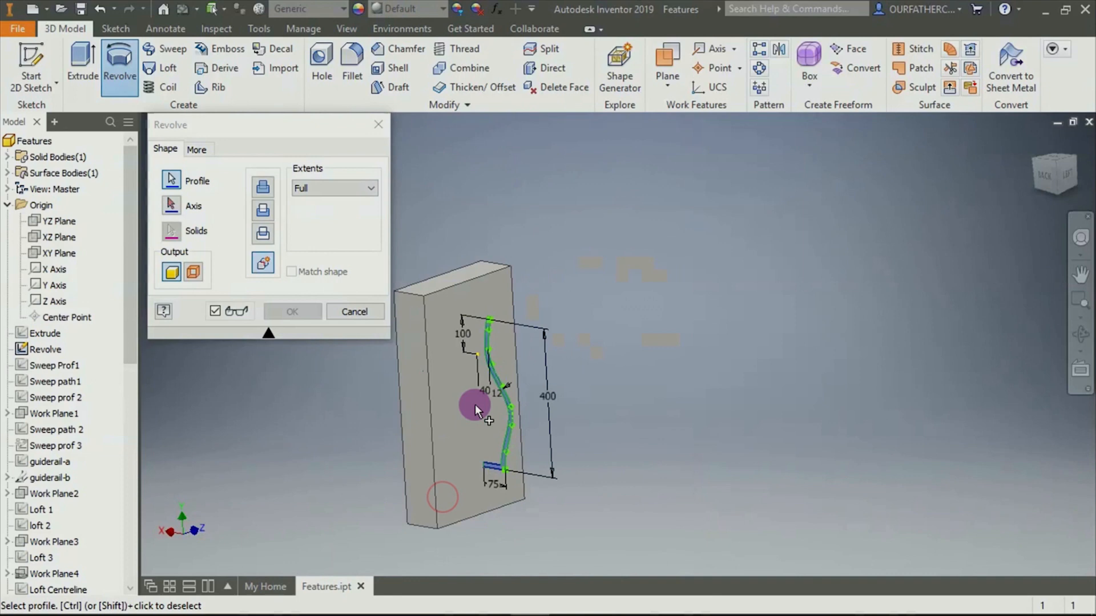
left_click(171, 204)
scroll(483, 501, "up", 5)
scroll(526, 255, "down", 3)
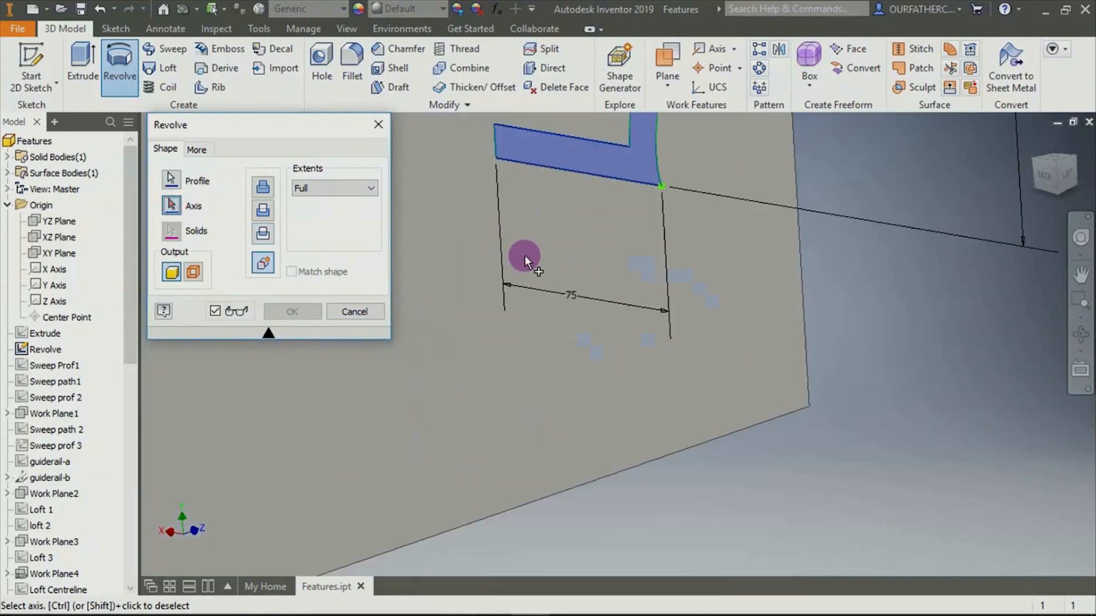
scroll(509, 223, "up", 4)
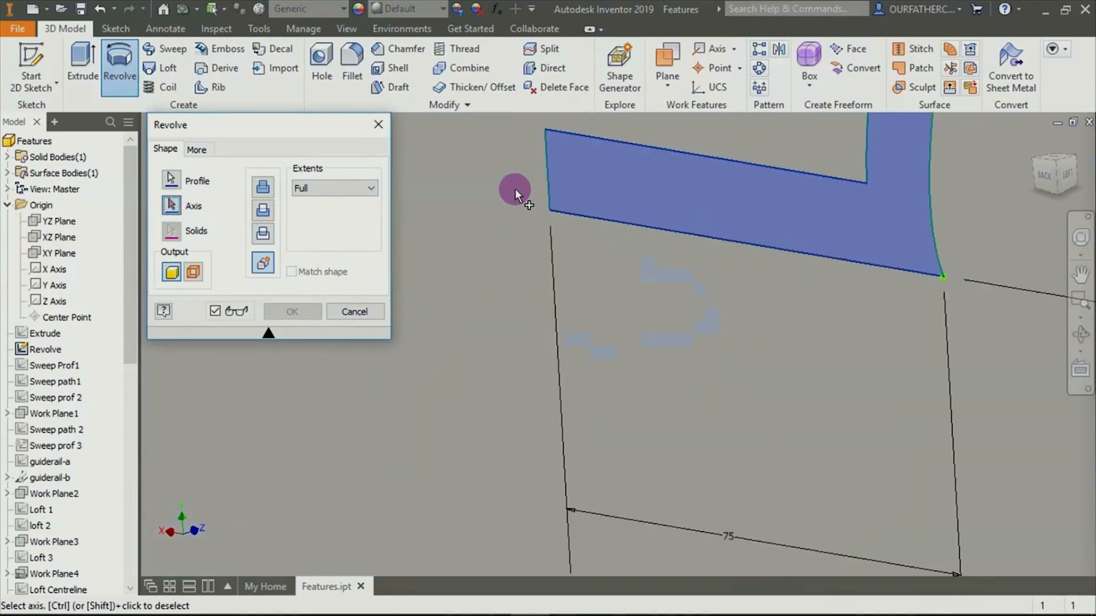
left_click(549, 159)
scroll(579, 287, "down", 5)
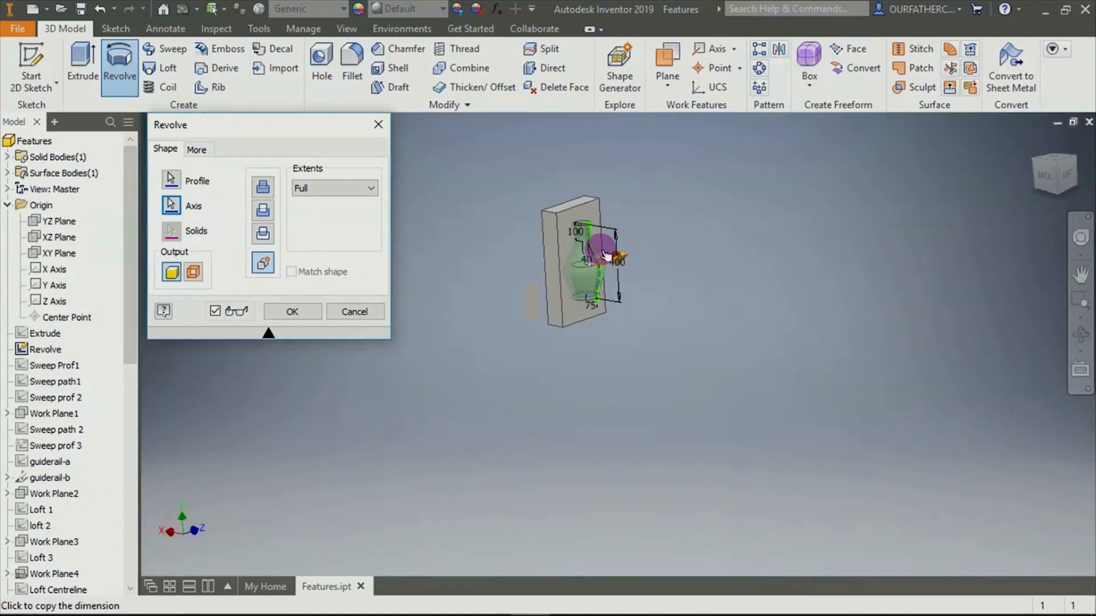
scroll(606, 255, "up", 5)
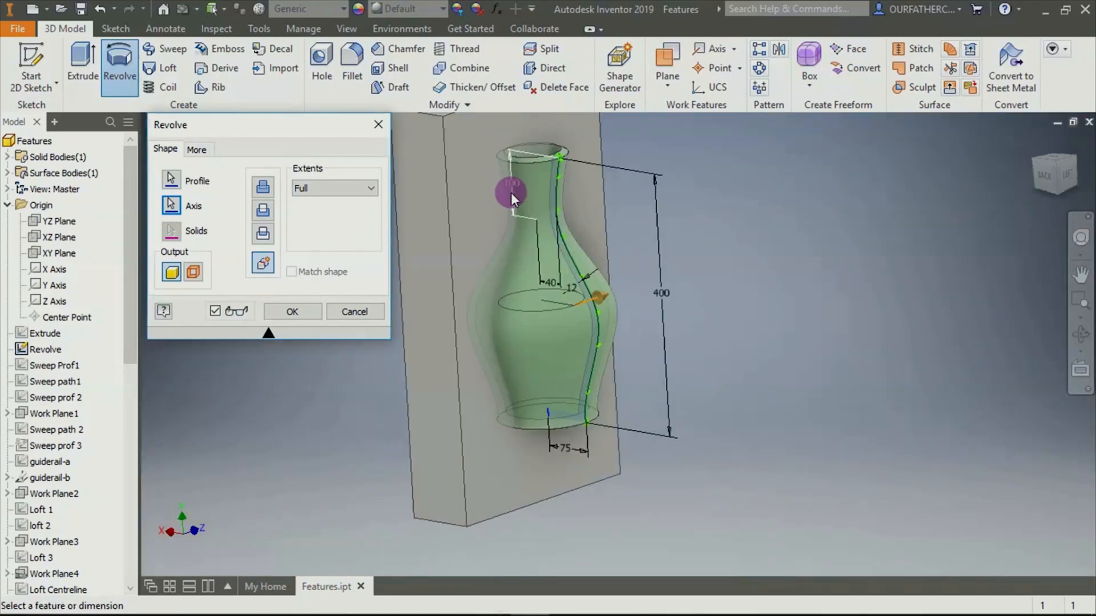
left_click(293, 311)
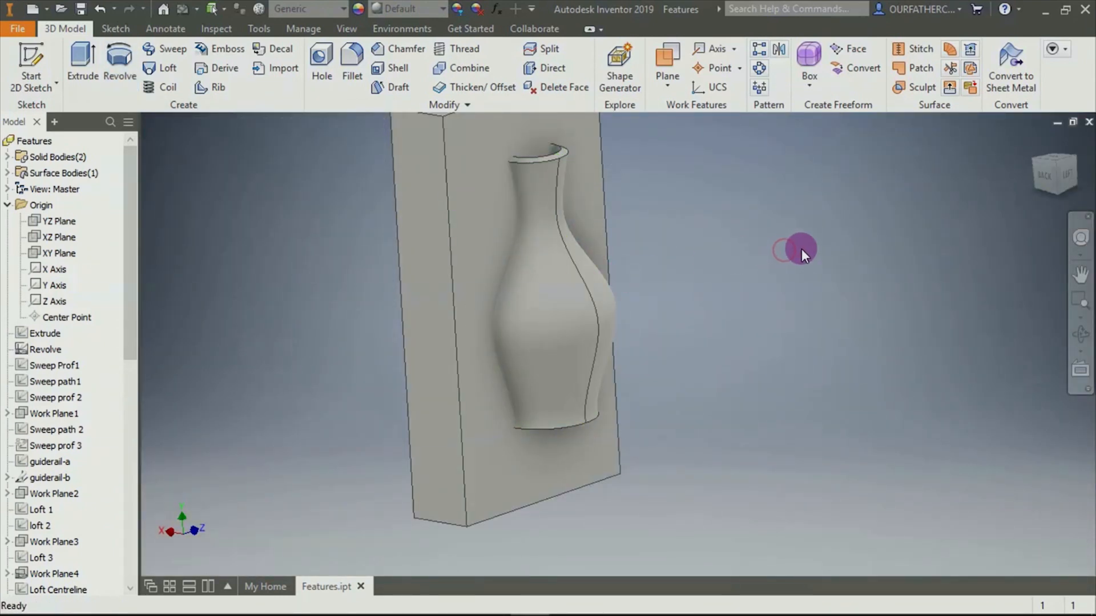
key("ctrl+z")
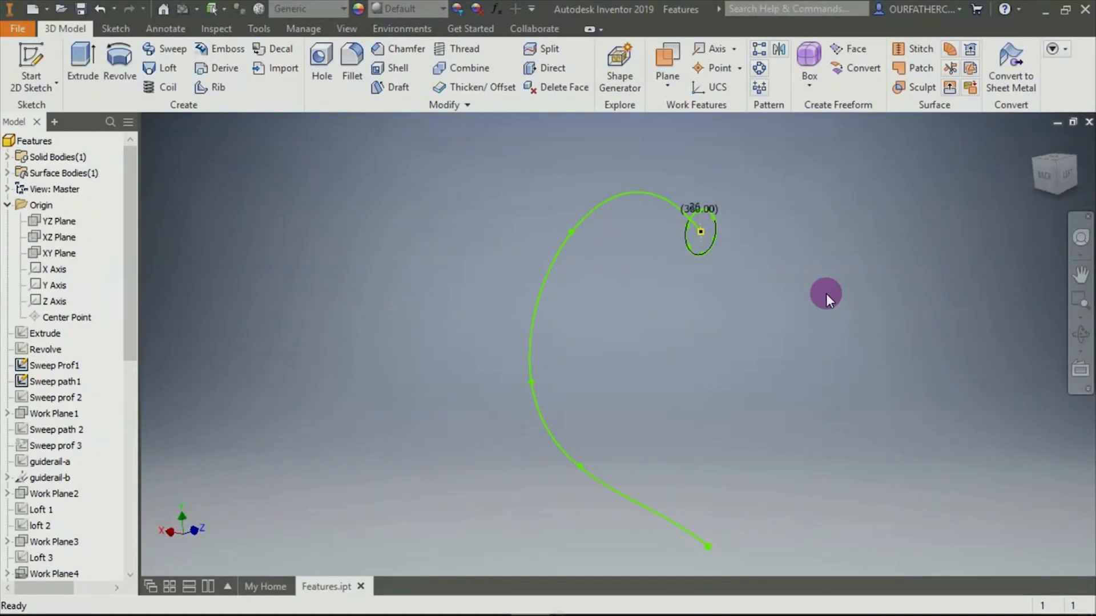
scroll(724, 207, "up", 4)
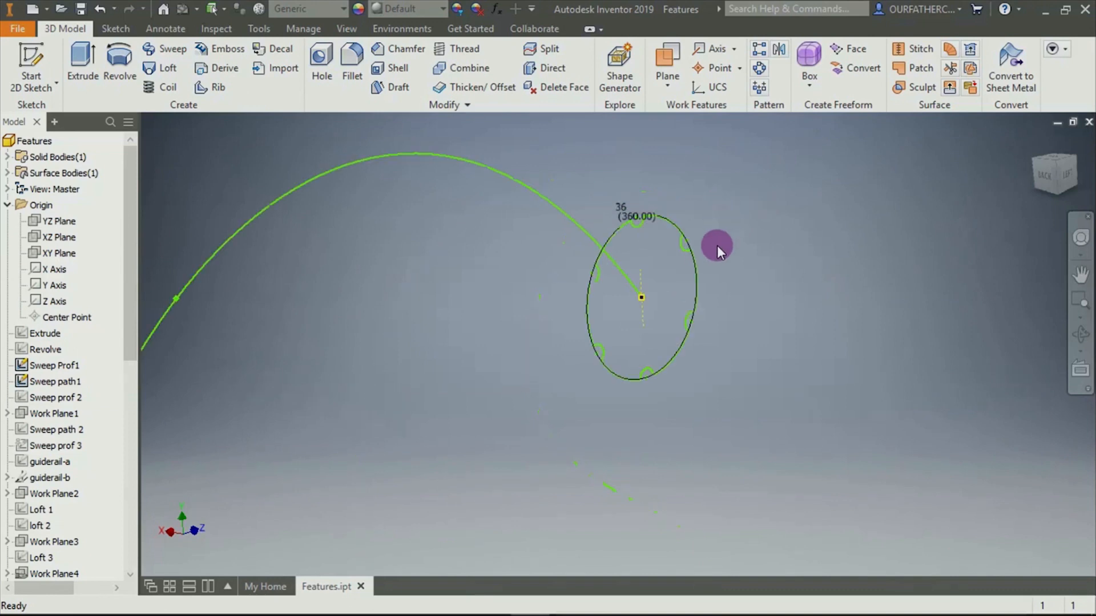
left_click(168, 46)
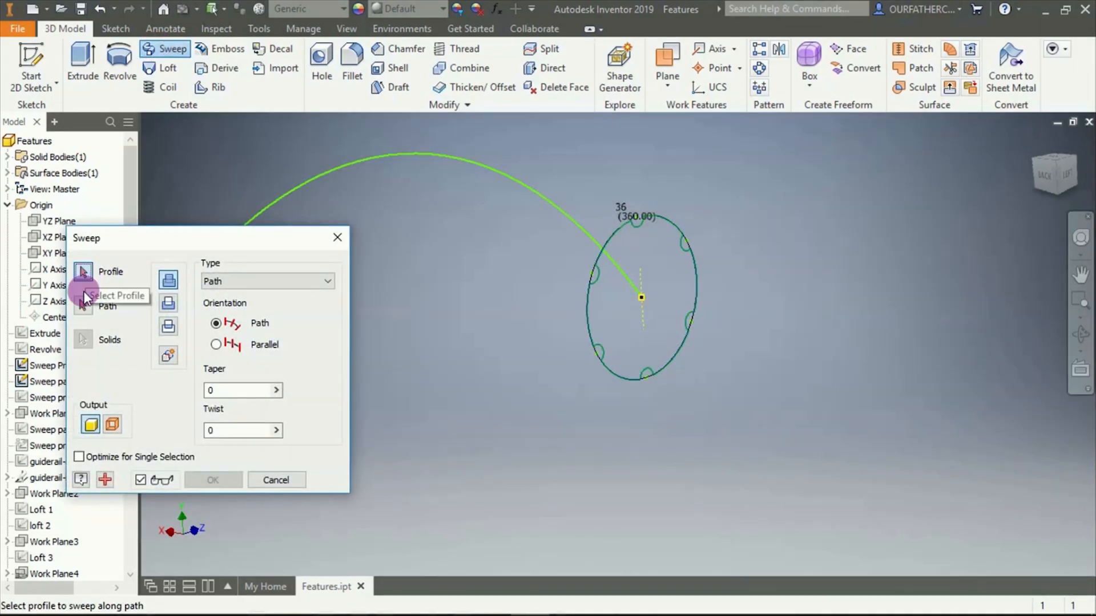
left_click(338, 238)
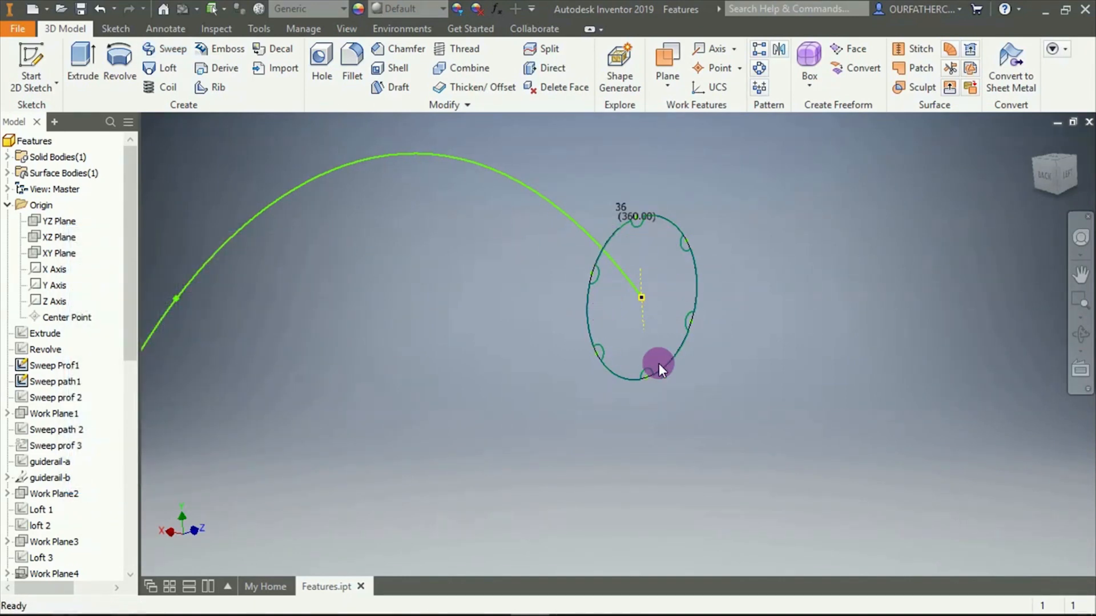
Examine how the end of the Sweep path1 spline meets the centreline of the notched circular profile in Sweep Prof1
scroll(467, 302, "down", 5)
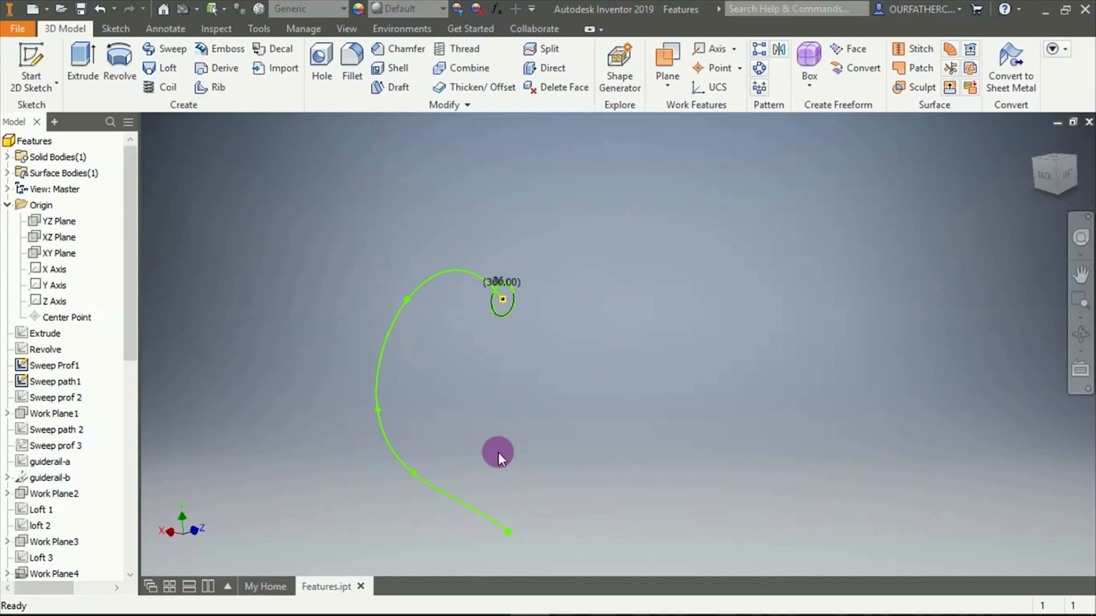
scroll(482, 511, "up", 4)
scroll(342, 189, "down", 3)
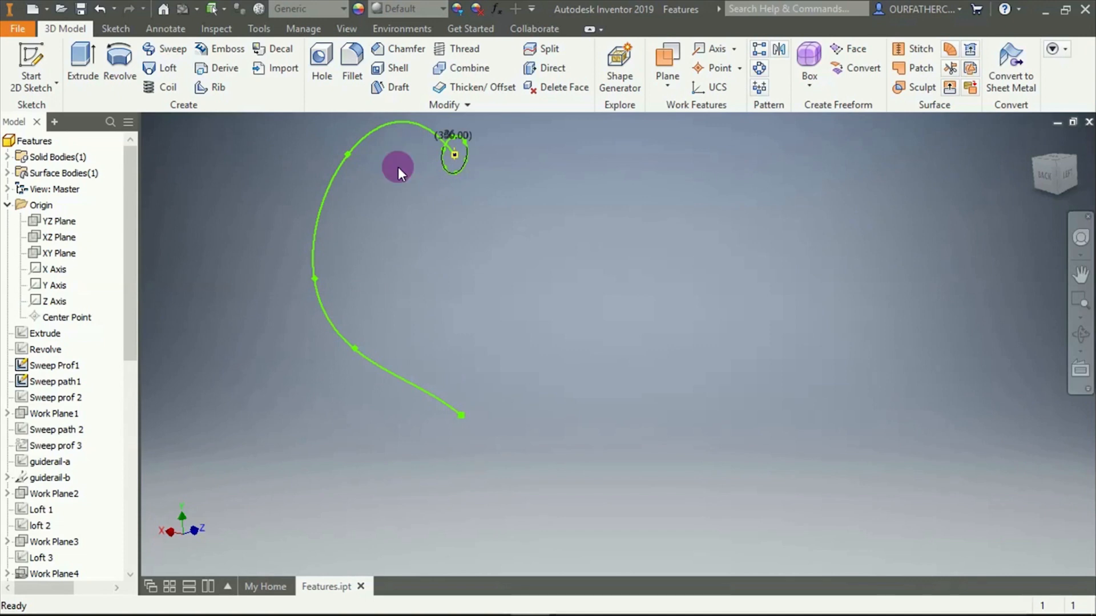
middle_click_drag(539, 250, 480, 239, "shift")
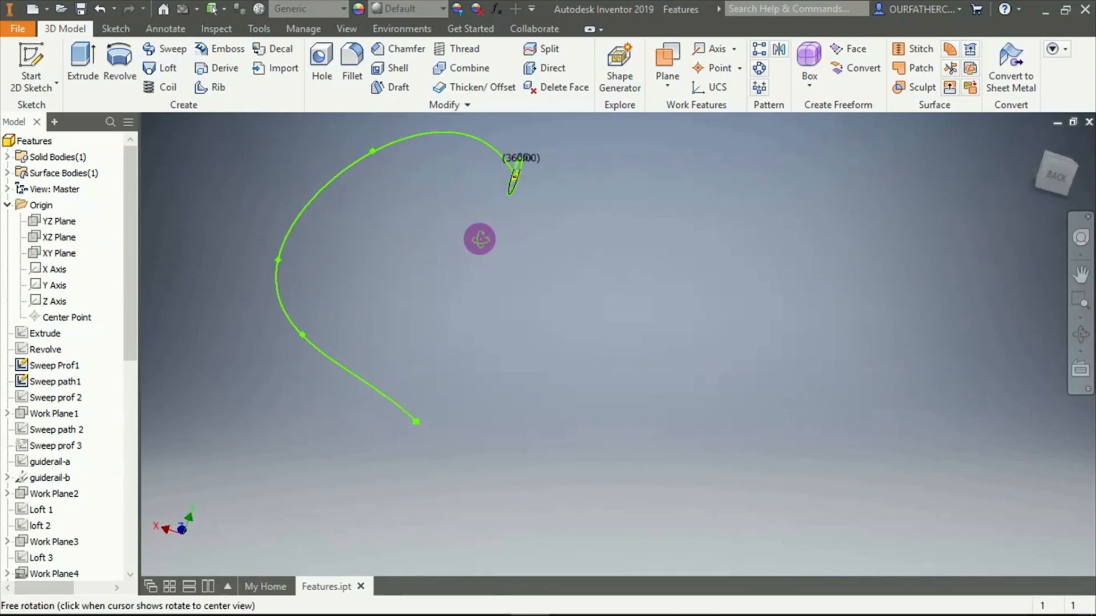
scroll(536, 130, "down", 5)
middle_click_drag(491, 309, 502, 306, "shift")
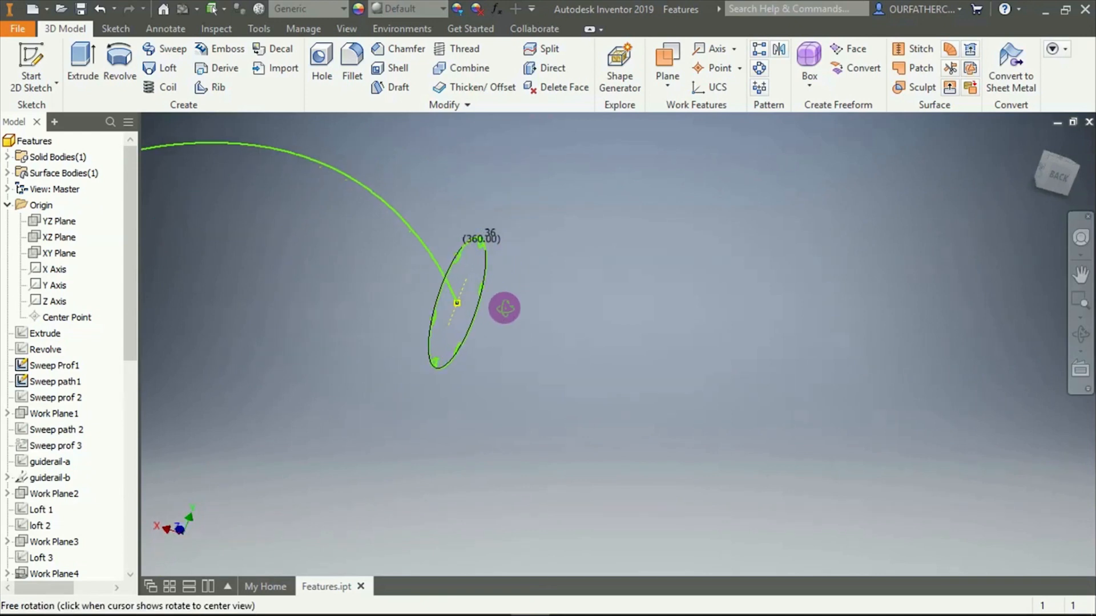
left_click(420, 245)
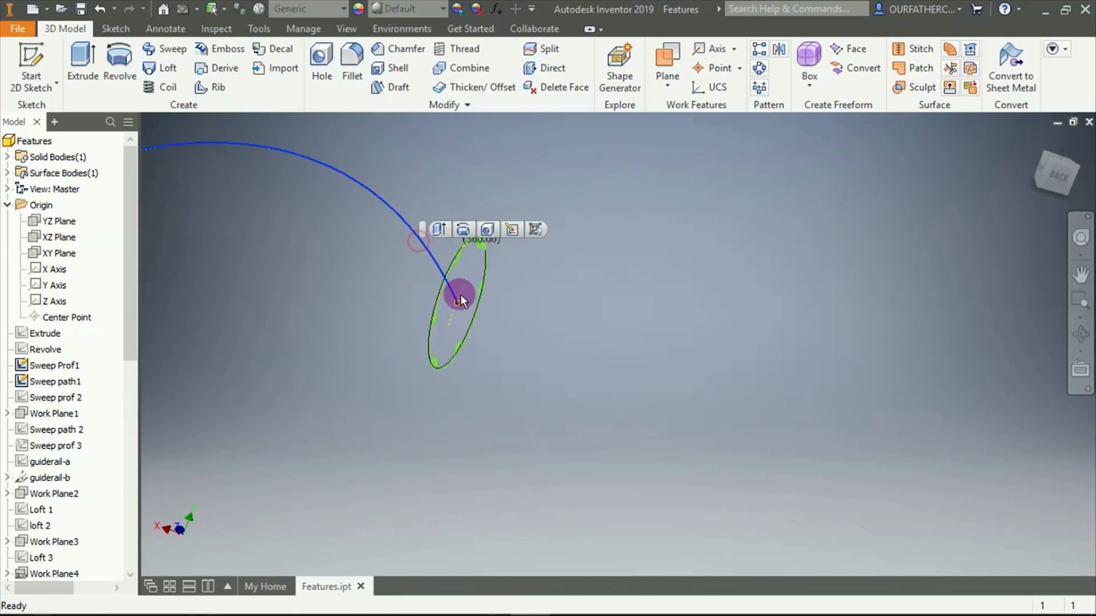
scroll(463, 307, "down", 3)
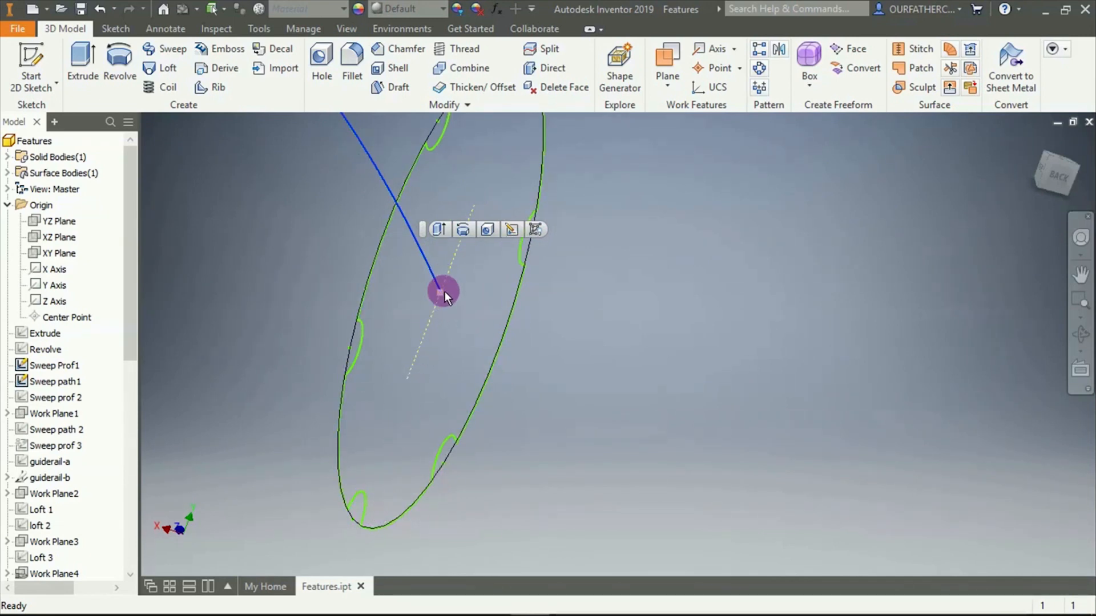
scroll(439, 294, "down", 2)
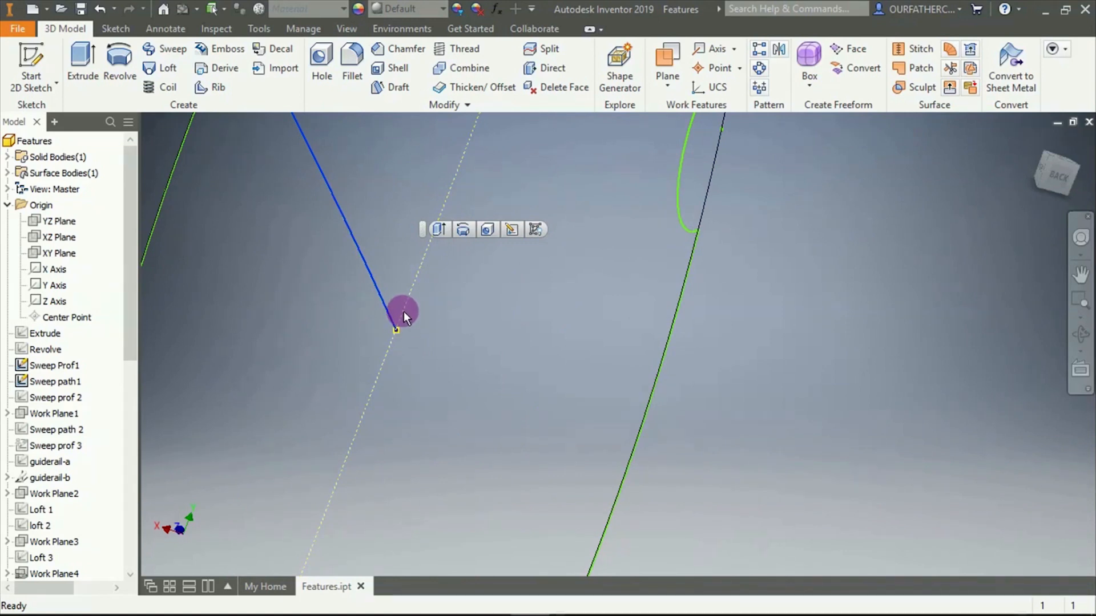
left_click(402, 310)
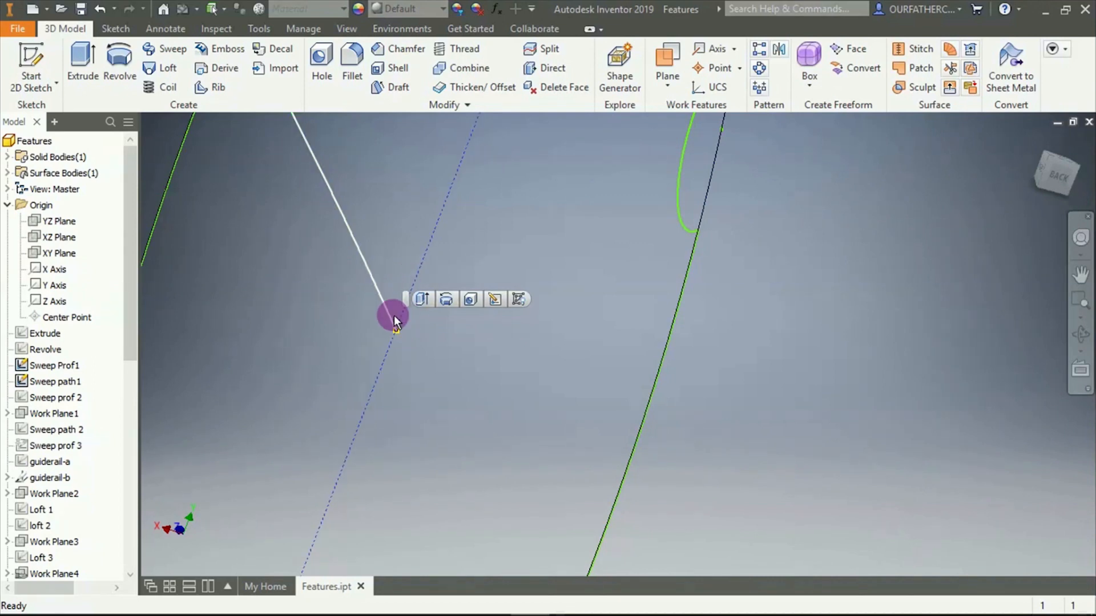
left_click(528, 339)
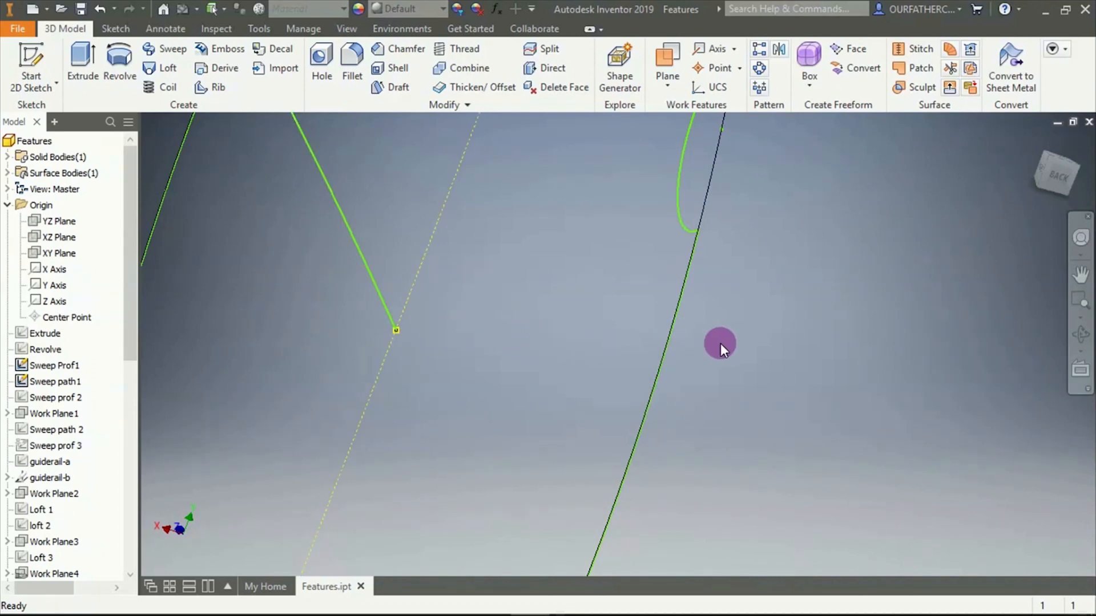
Examine the notched circular profile and its spline sweep path from several viewing directions
scroll(722, 343, "up", 7)
scroll(727, 341, "down", 8)
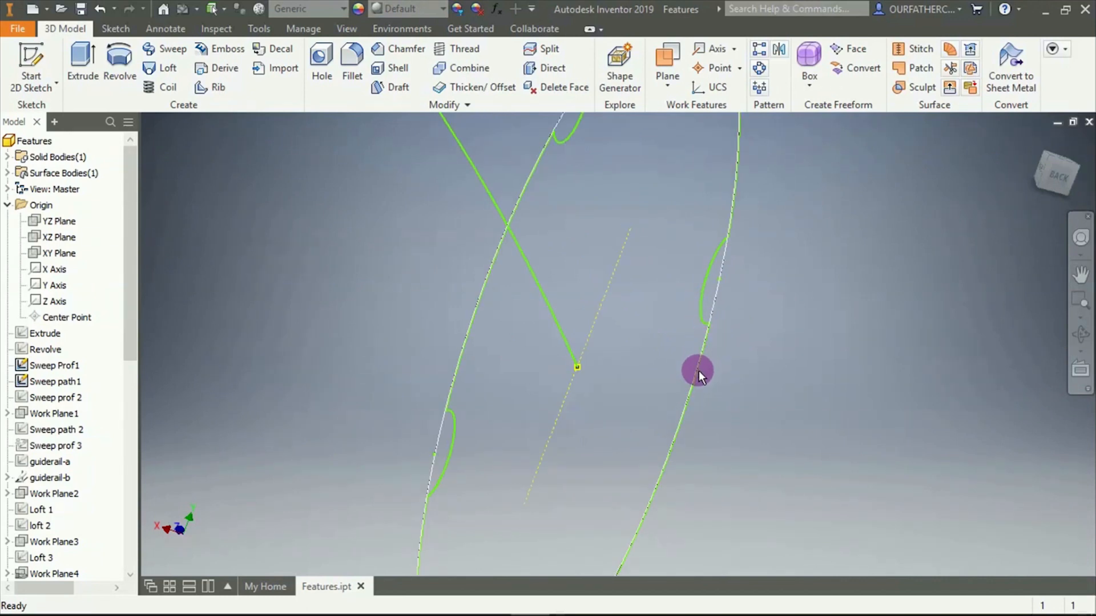
left_click(116, 29)
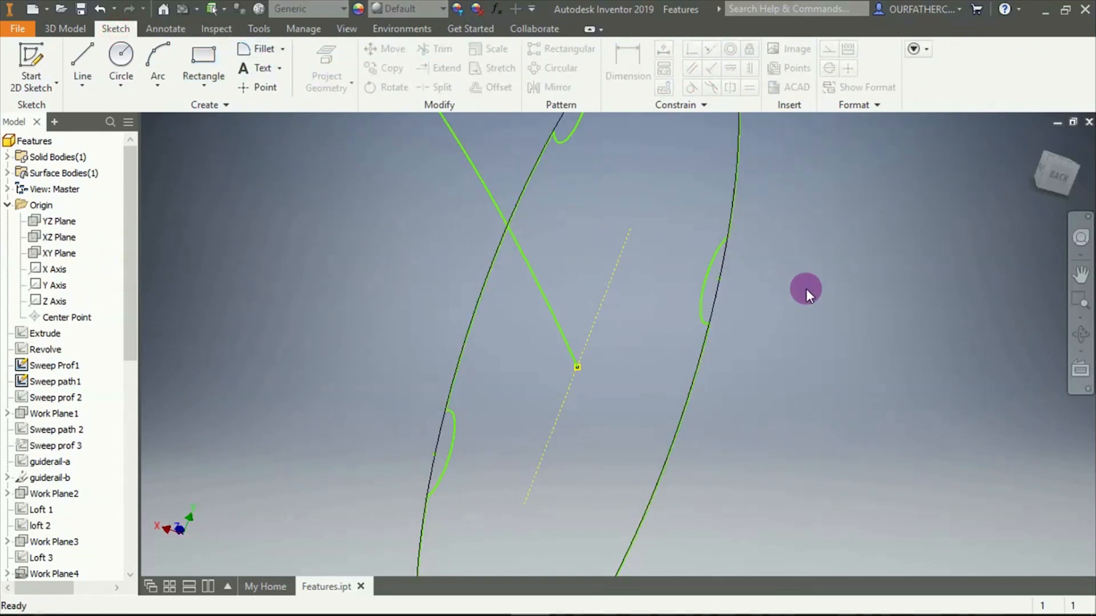
middle_click_drag(806, 289, 734, 294, "shift")
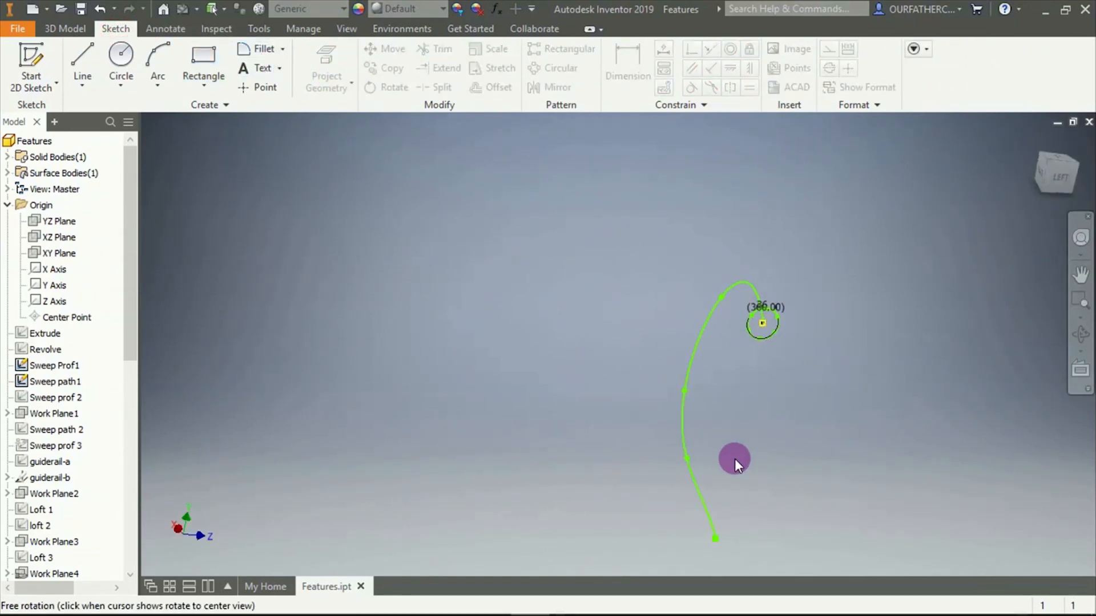
middle_click_drag(735, 459, 778, 289, "shift")
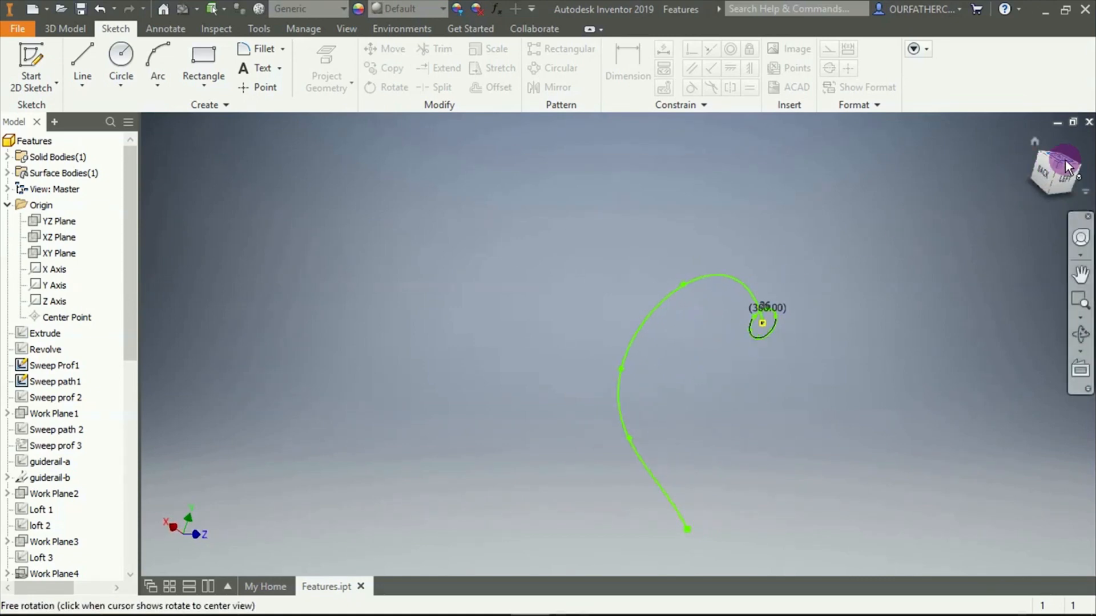
left_click(1032, 140)
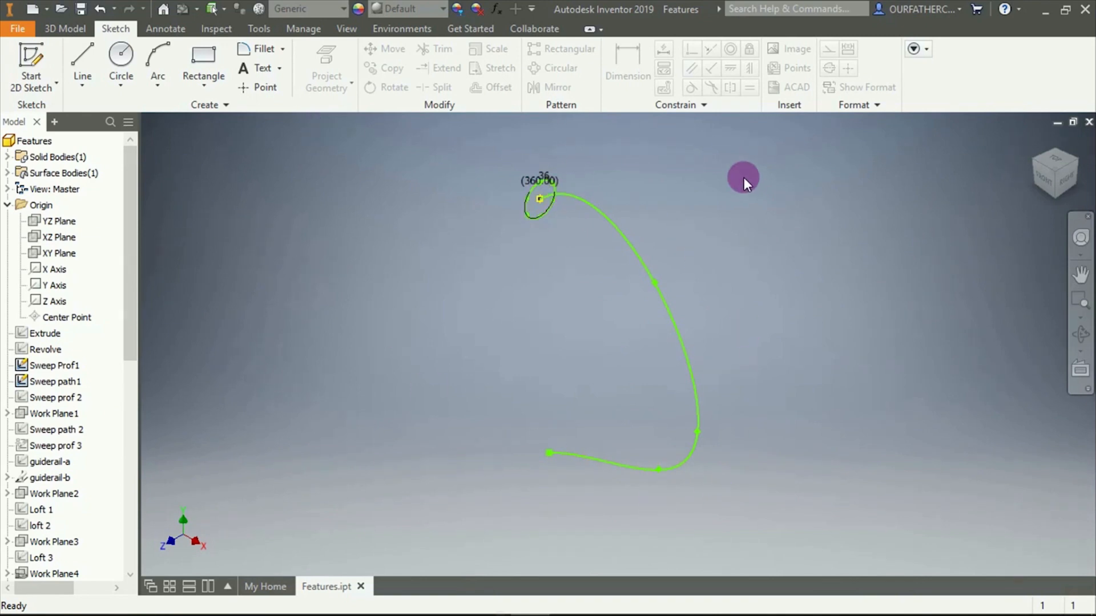
left_click(65, 30)
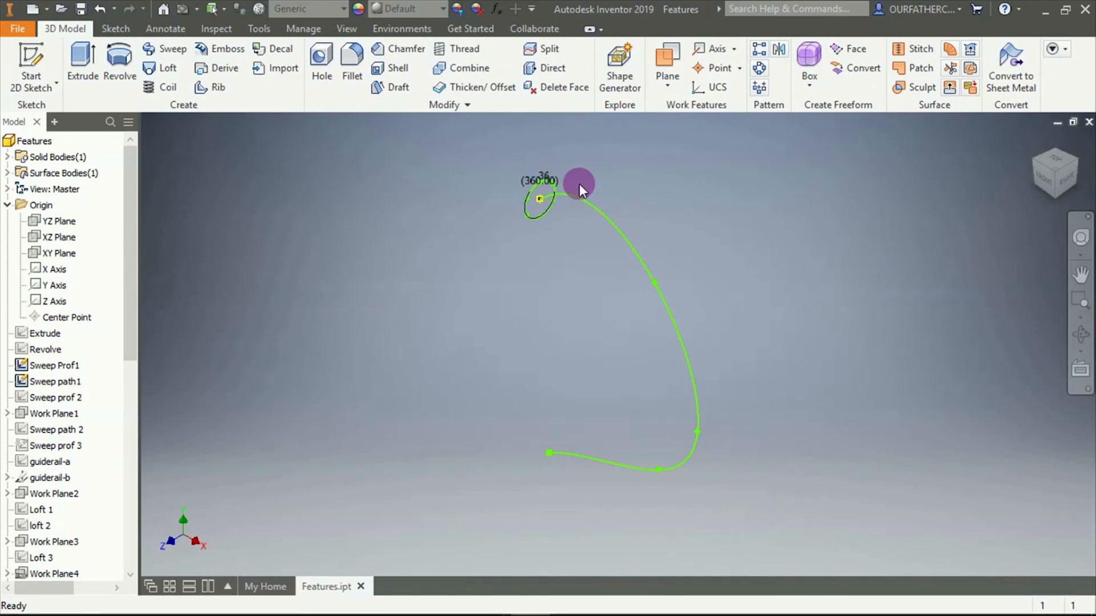
scroll(580, 183, "up", 5)
middle_click_drag(540, 299, 570, 374, "shift")
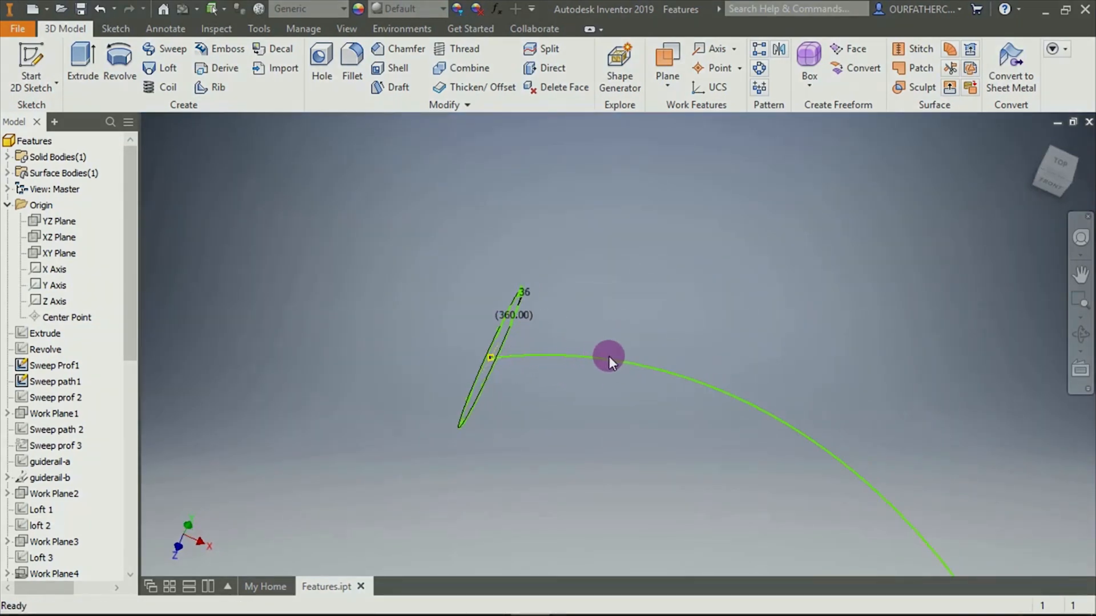
left_click(813, 441)
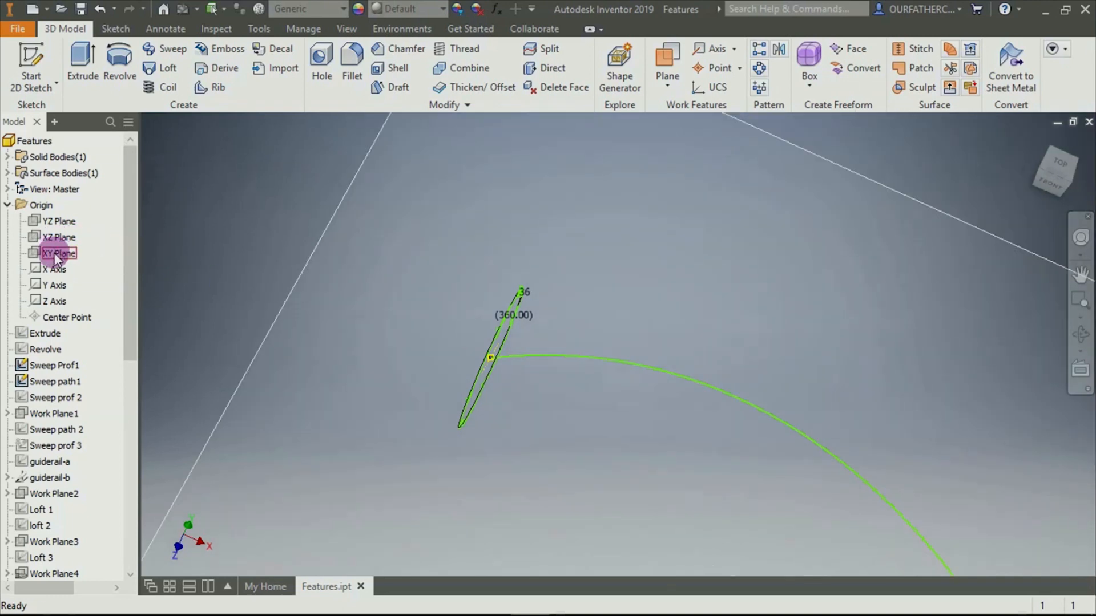
Sketch a three-point spline on the YZ Plane from the notched circular profile's centre to about (790, 233) mm
left_click(47, 222)
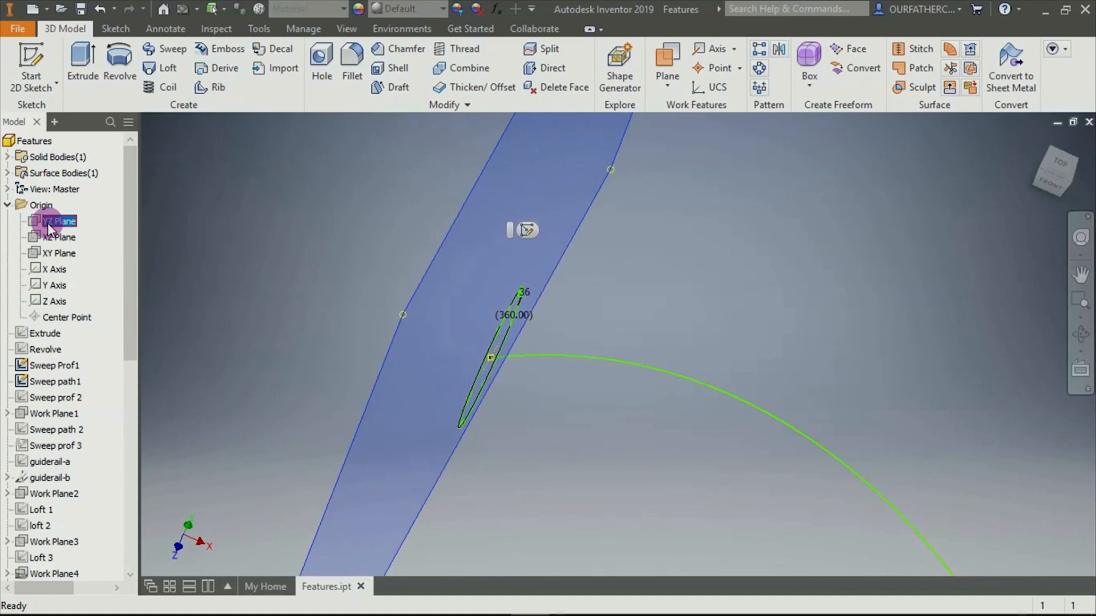
right_click(47, 221)
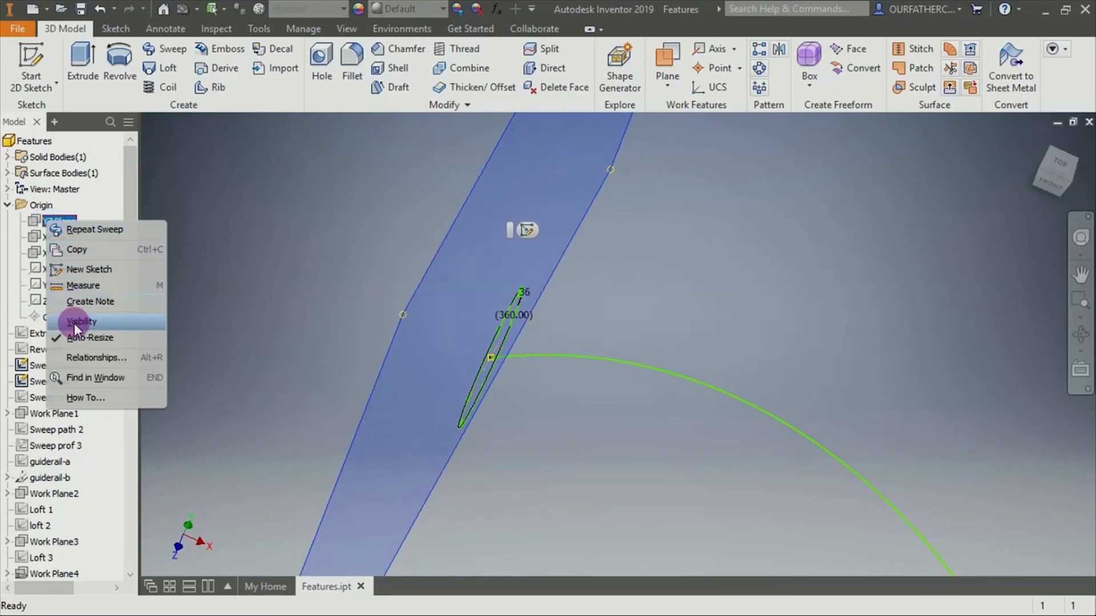
left_click(77, 269)
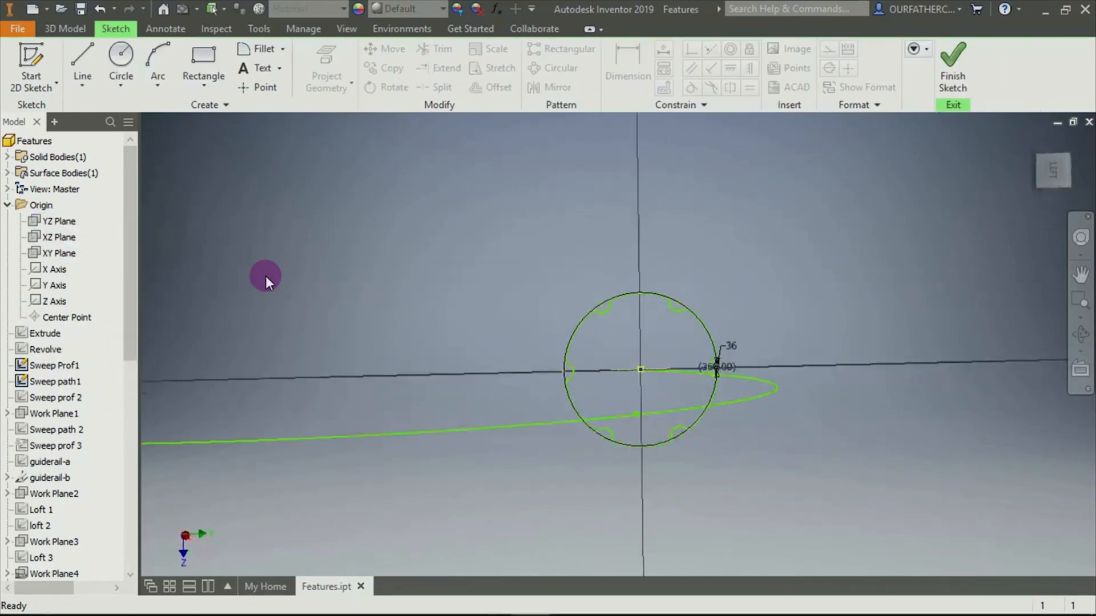
left_click(80, 90)
left_click(80, 152)
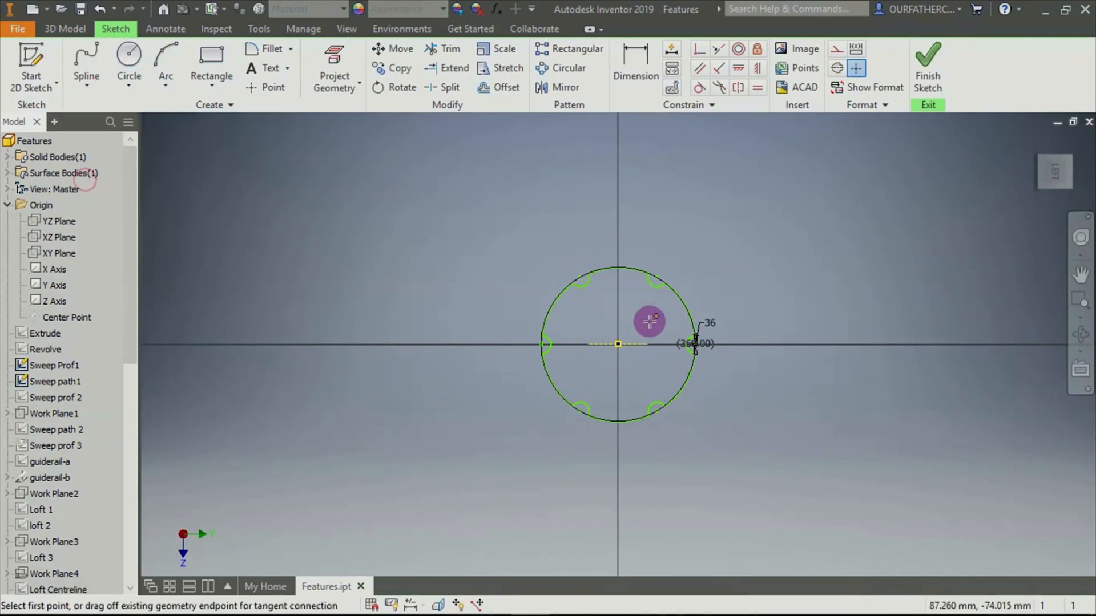
left_click(615, 343)
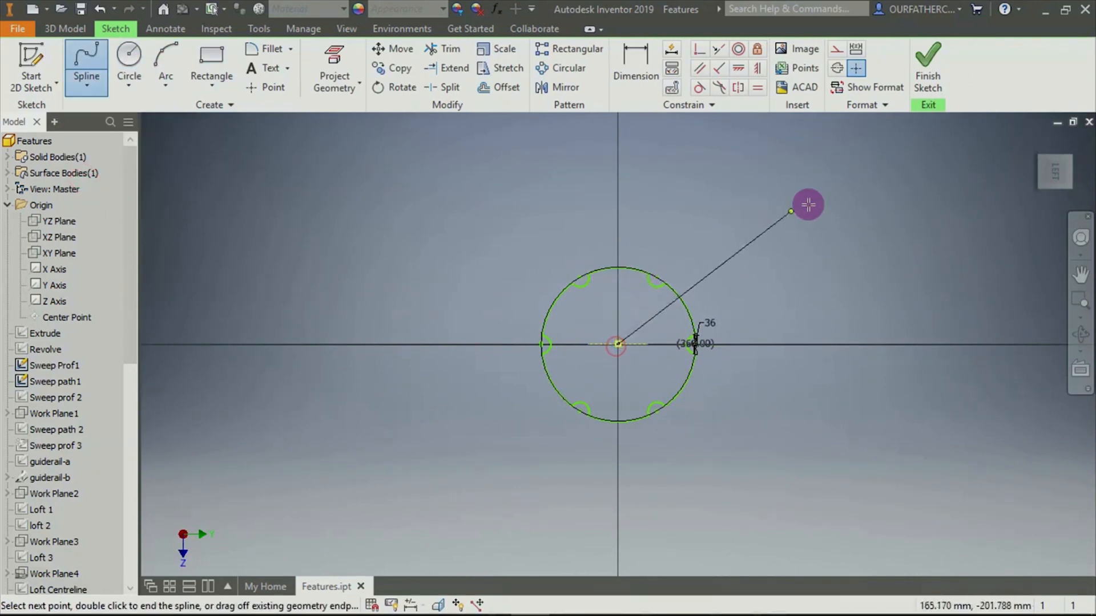
left_click(850, 193)
left_click(1023, 464)
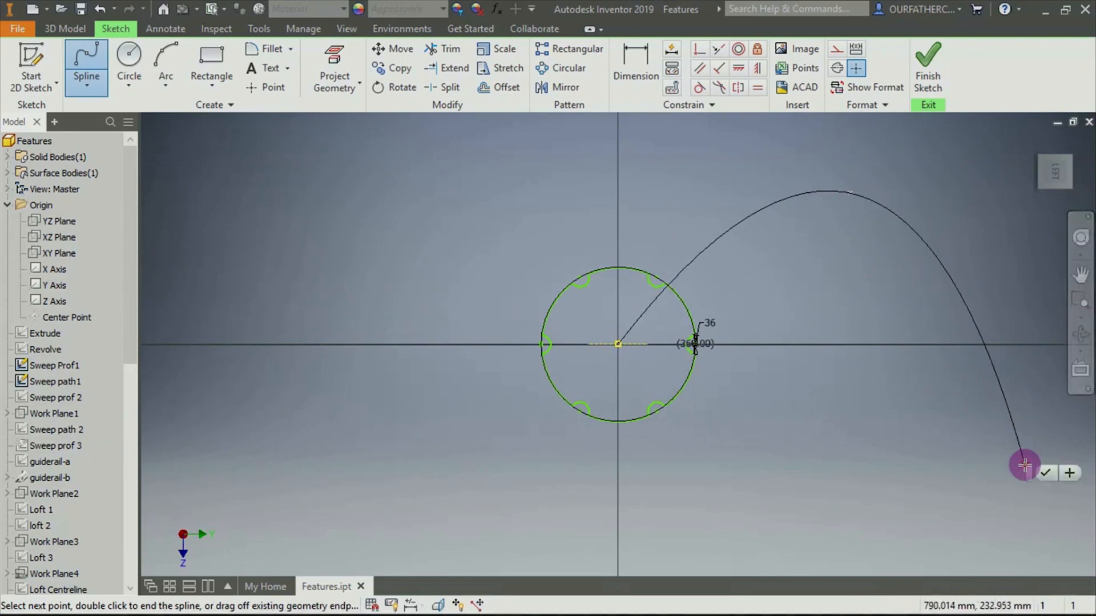
left_click(1040, 471)
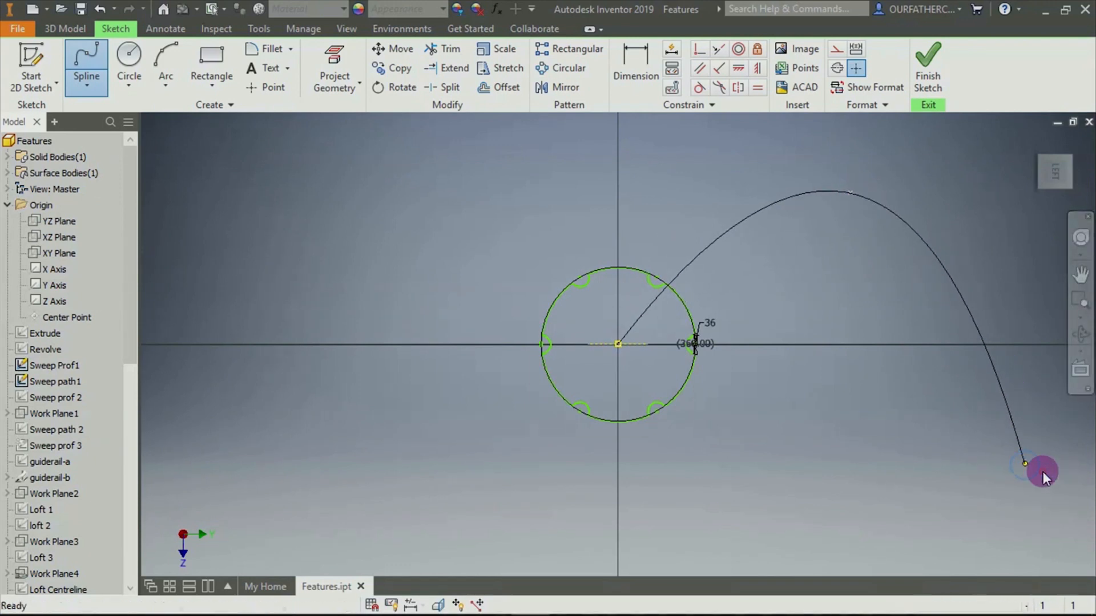
left_click(927, 72)
Examine how the new spline and the Sweep path1 spline each leave the plane of the circular profile
middle_click_drag(580, 286, 591, 307, "shift")
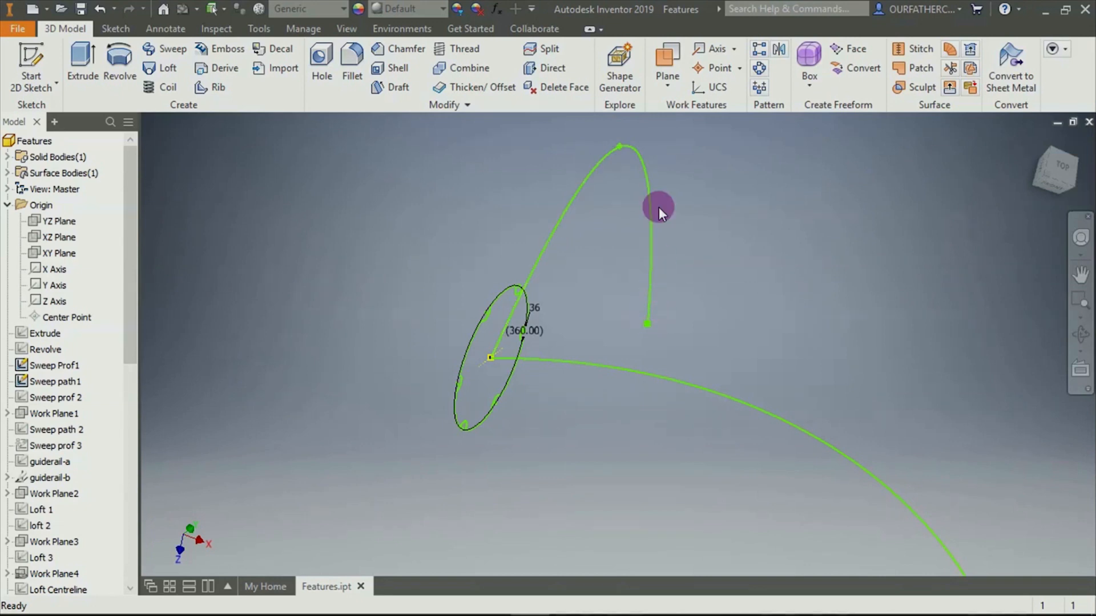
middle_click_drag(790, 291, 769, 250, "shift")
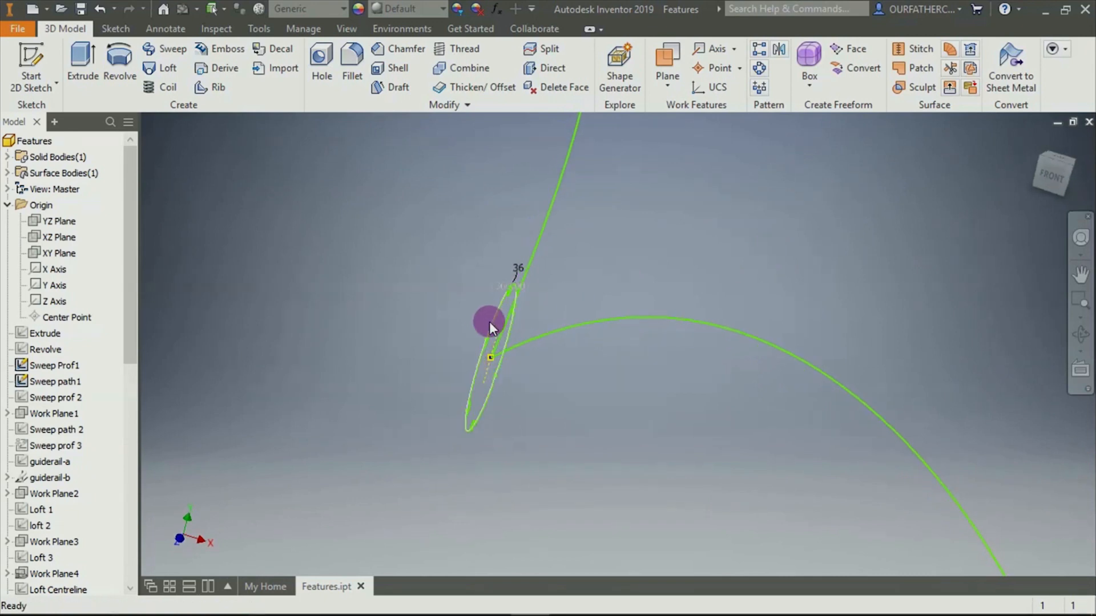
middle_click_drag(488, 321, 539, 377, "shift")
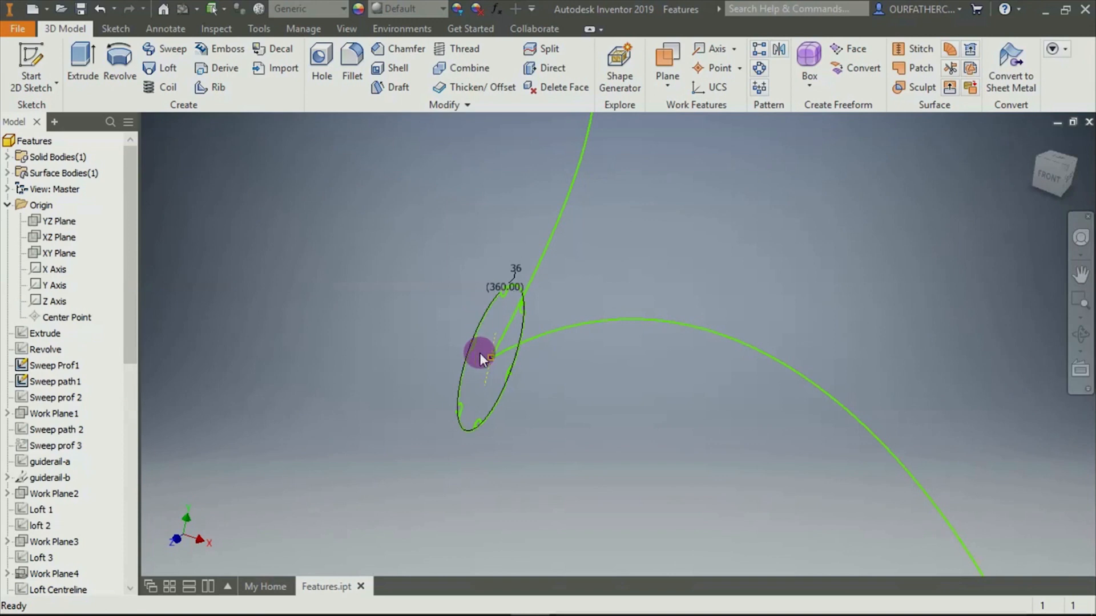
left_click(647, 320)
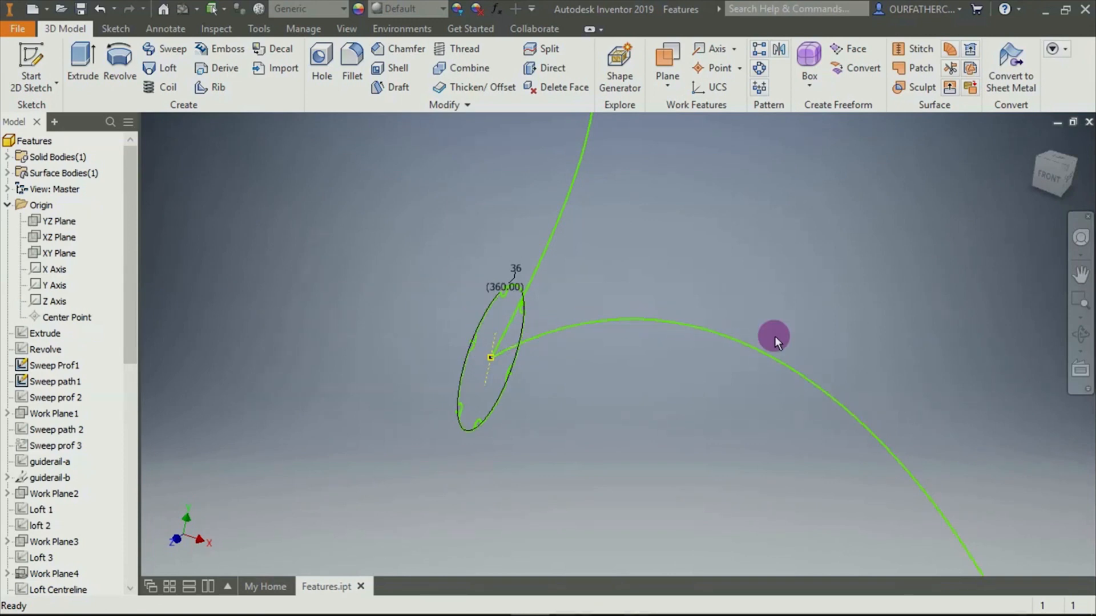
scroll(749, 276, "down", 3)
scroll(656, 252, "up", 6)
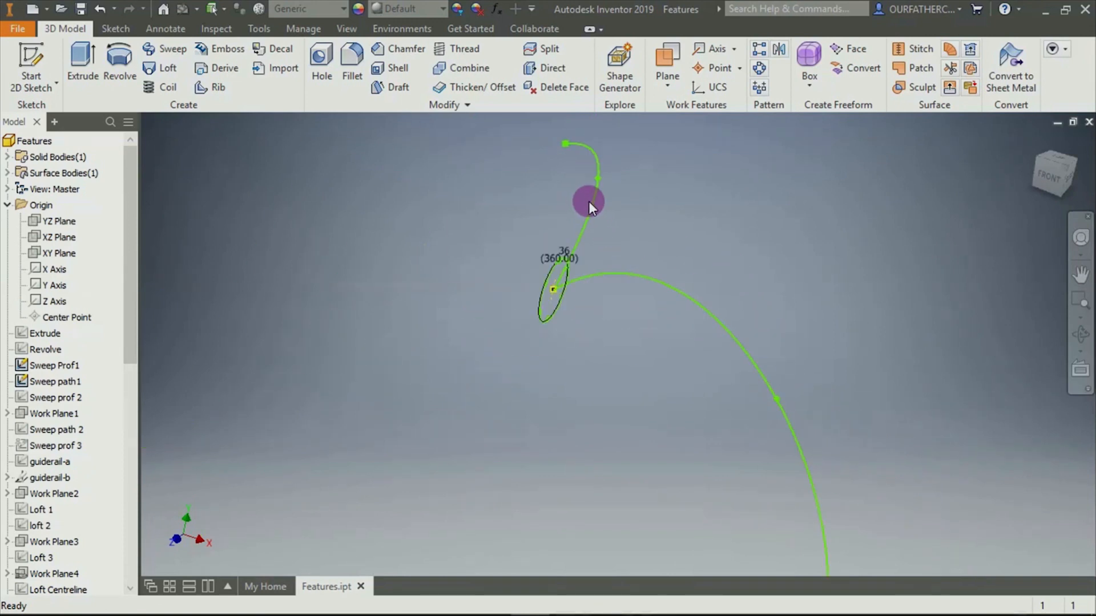
left_click(588, 213)
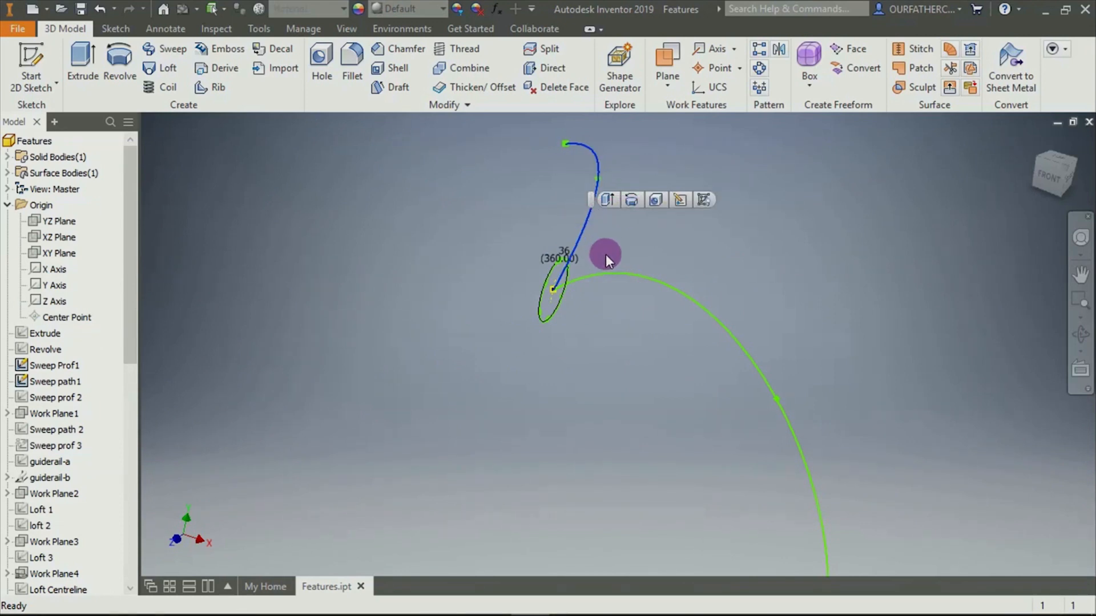
mouse_move(542, 389)
middle_mouse_down("shift")
mouse_move(606, 404)
mouse_move(604, 417)
mouse_move(590, 430)
mouse_move(531, 413)
mouse_move(528, 394)
middle_mouse_up("shift")
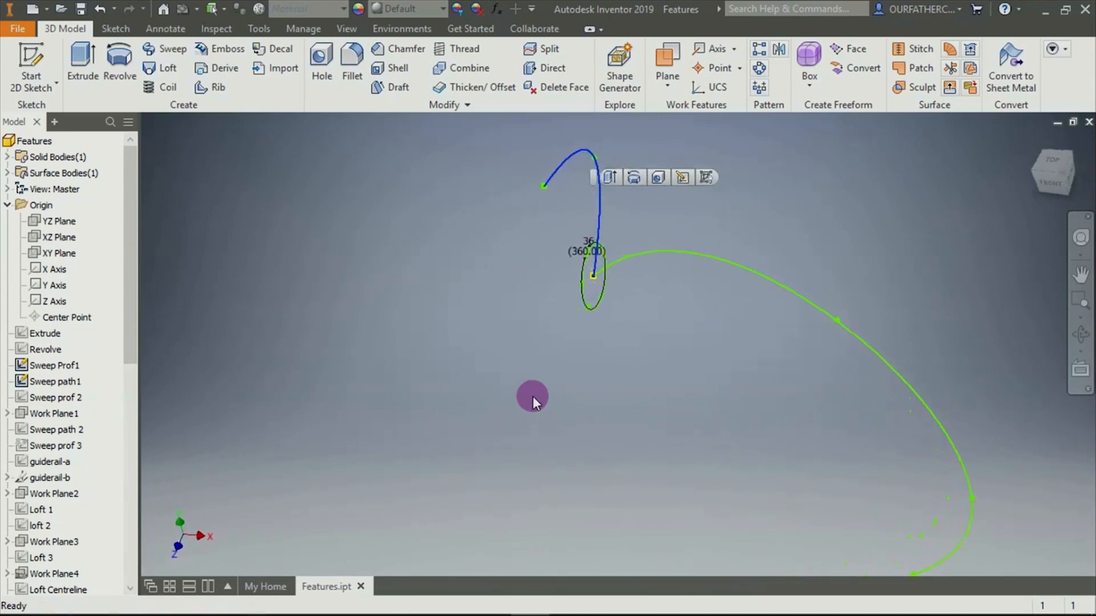
left_click(607, 266)
left_click(586, 277)
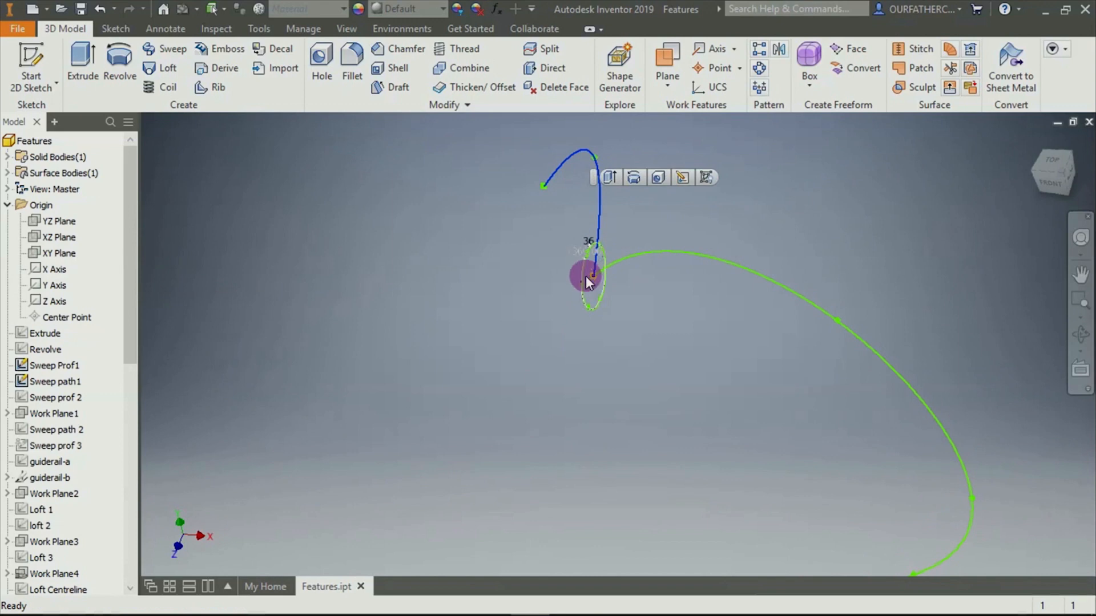
left_click(597, 276)
left_click(616, 276)
left_click(629, 205)
left_click(613, 167)
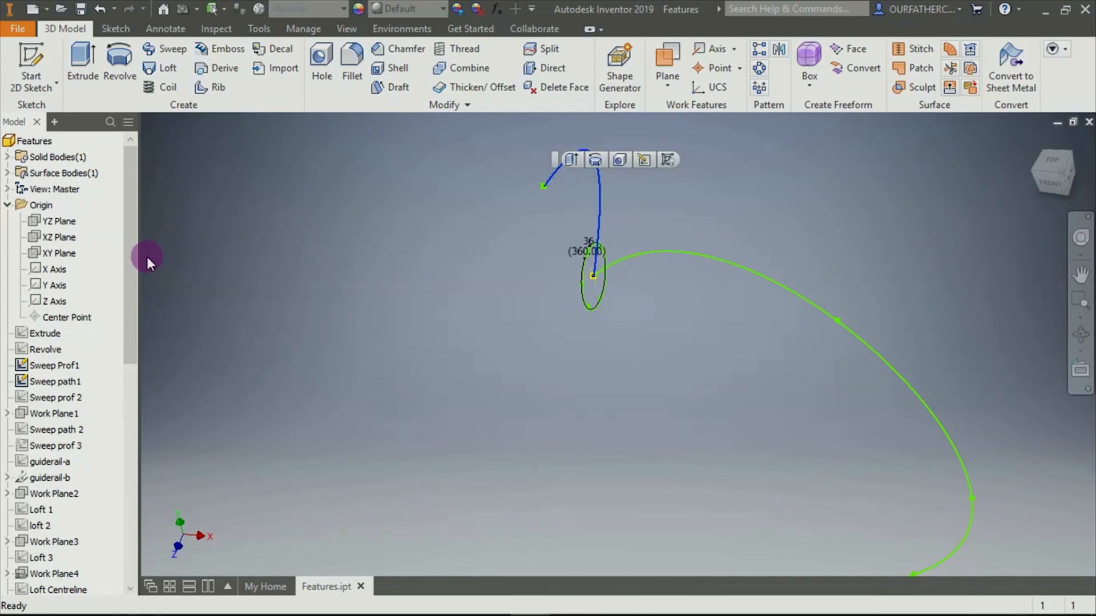
Delete the three-point spline sketch from the YZ Plane
left_click_drag(128, 225, 129, 451)
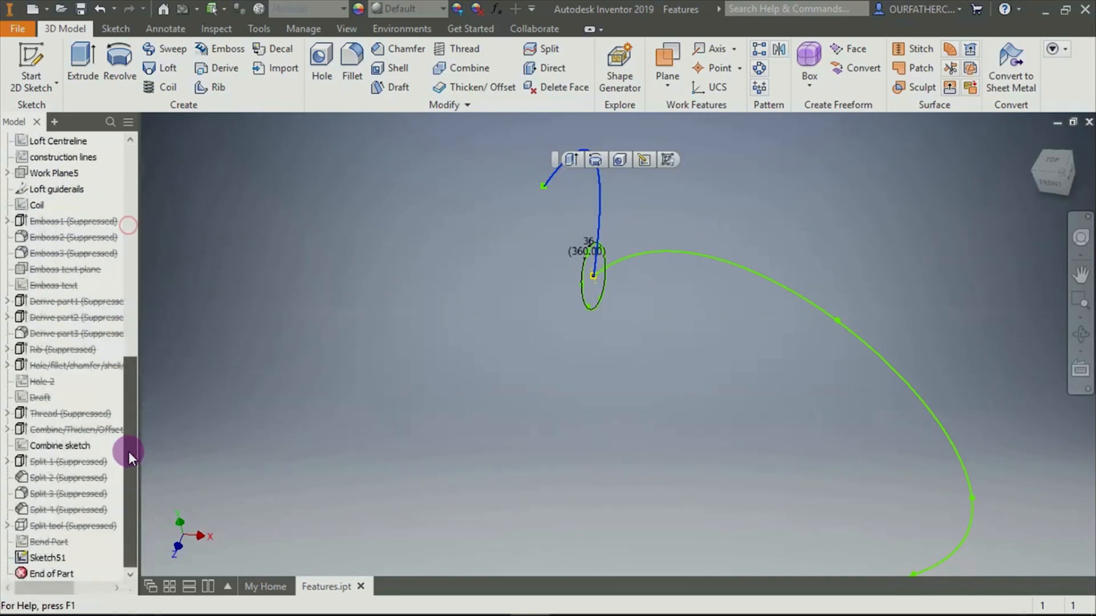
right_click(35, 557)
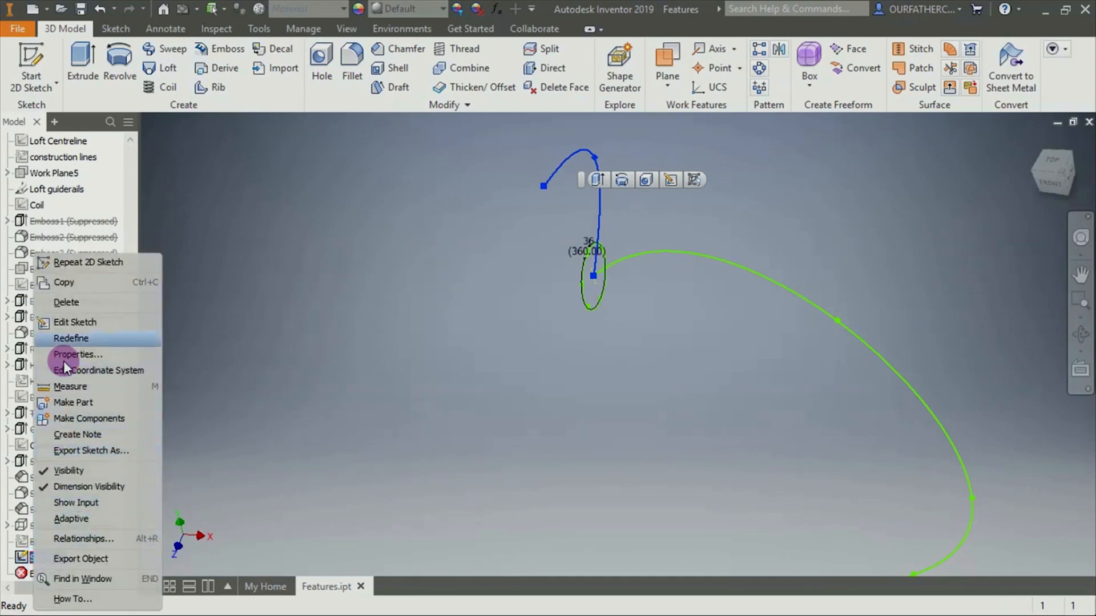
left_click(64, 303)
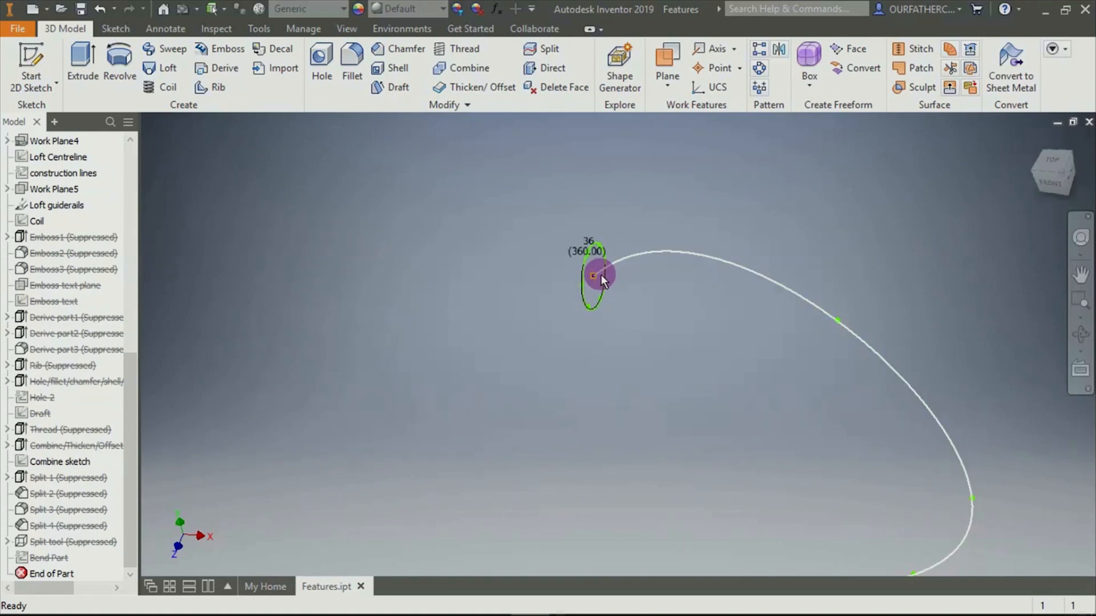
Check how the Sweep path1 spline runs from the centre of the notched circular profile
left_click(599, 275)
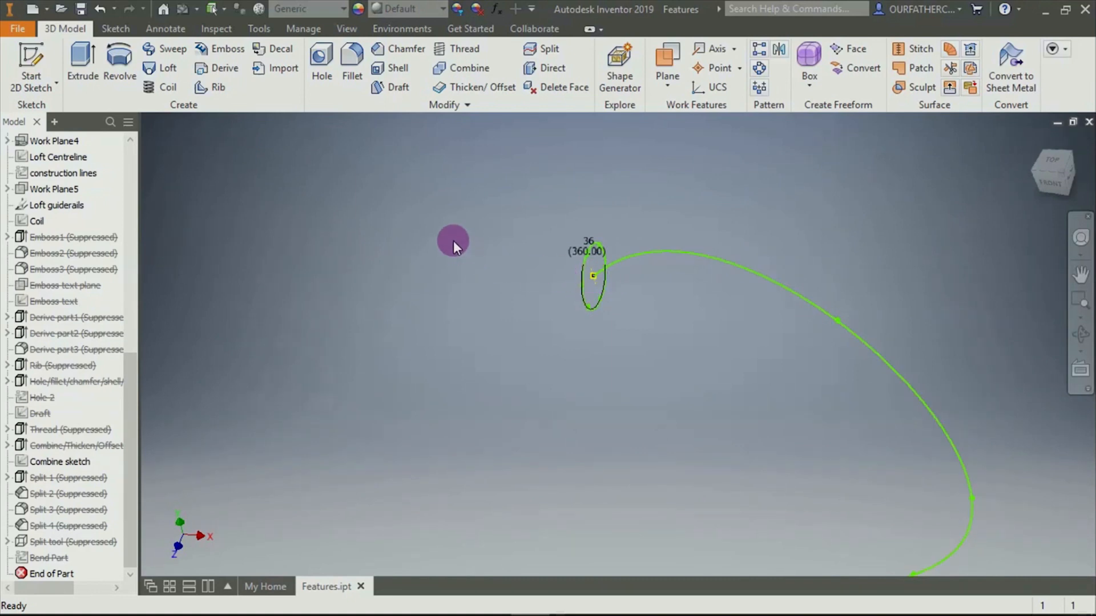
left_click(620, 260)
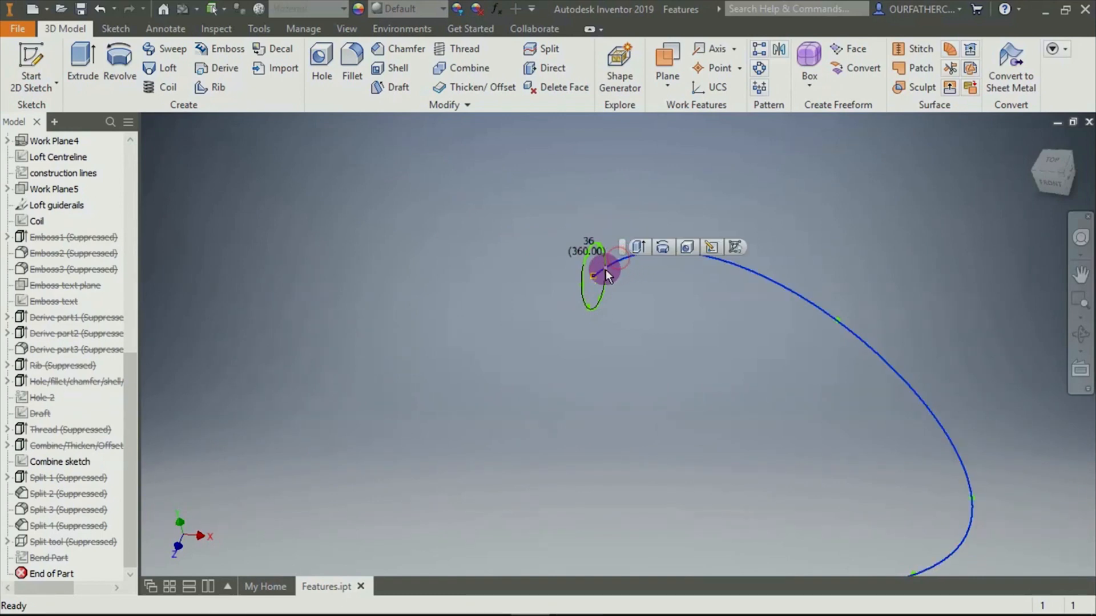
mouse_move(618, 304)
middle_mouse_down("shift")
mouse_move(631, 330)
mouse_move(632, 294)
middle_mouse_up("shift")
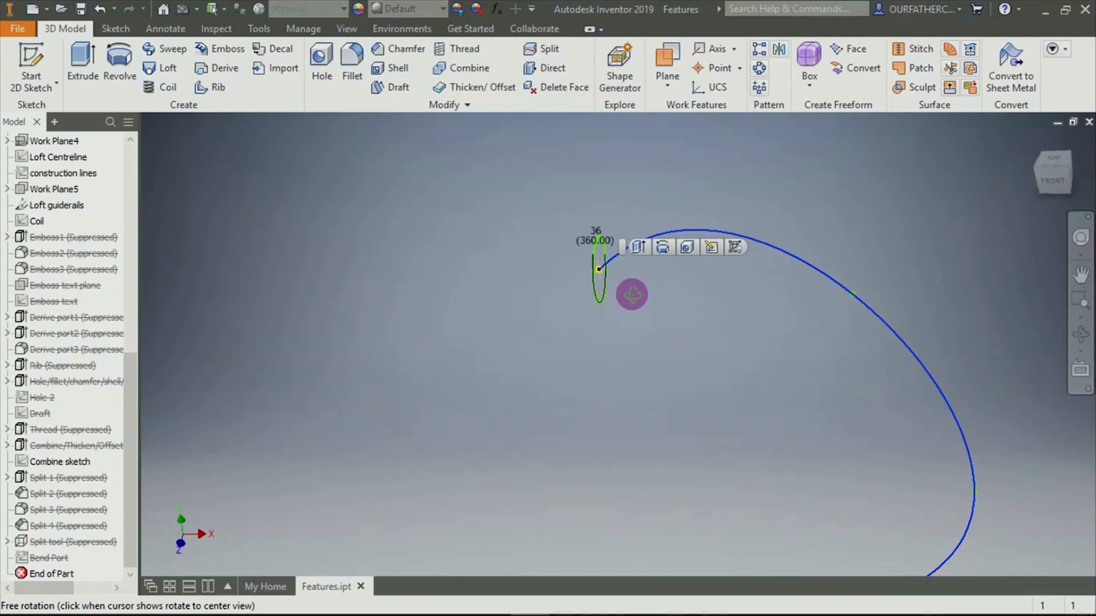
left_click(927, 412)
Start a Sweep and select the circle's main region without the small notches as the profile
left_click(154, 49)
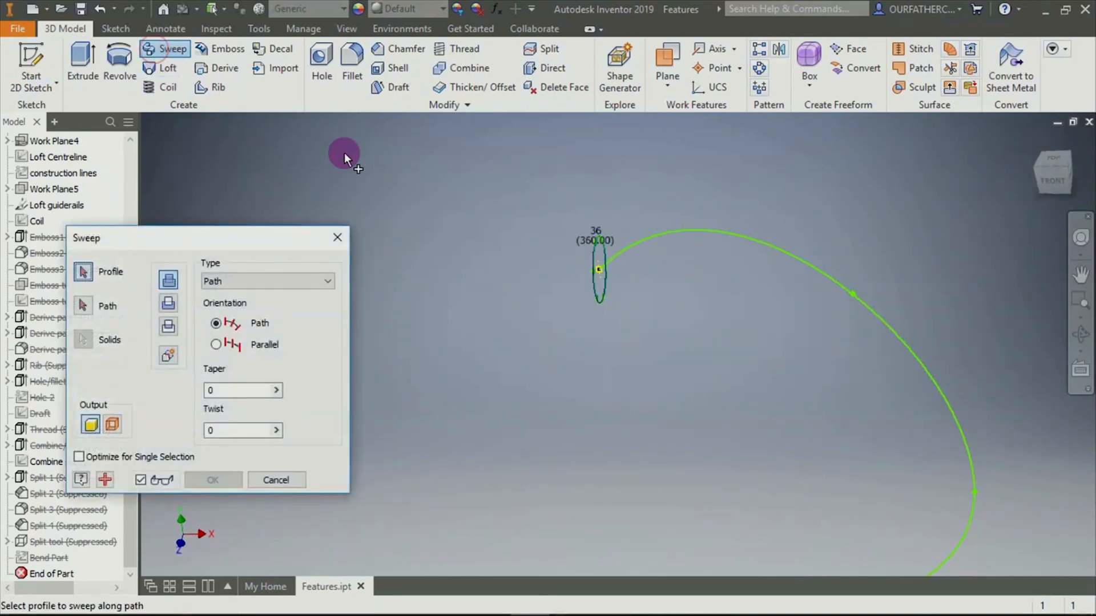
middle_click_drag(675, 312, 635, 314, "shift")
scroll(617, 304, "up", 6)
left_click(427, 214)
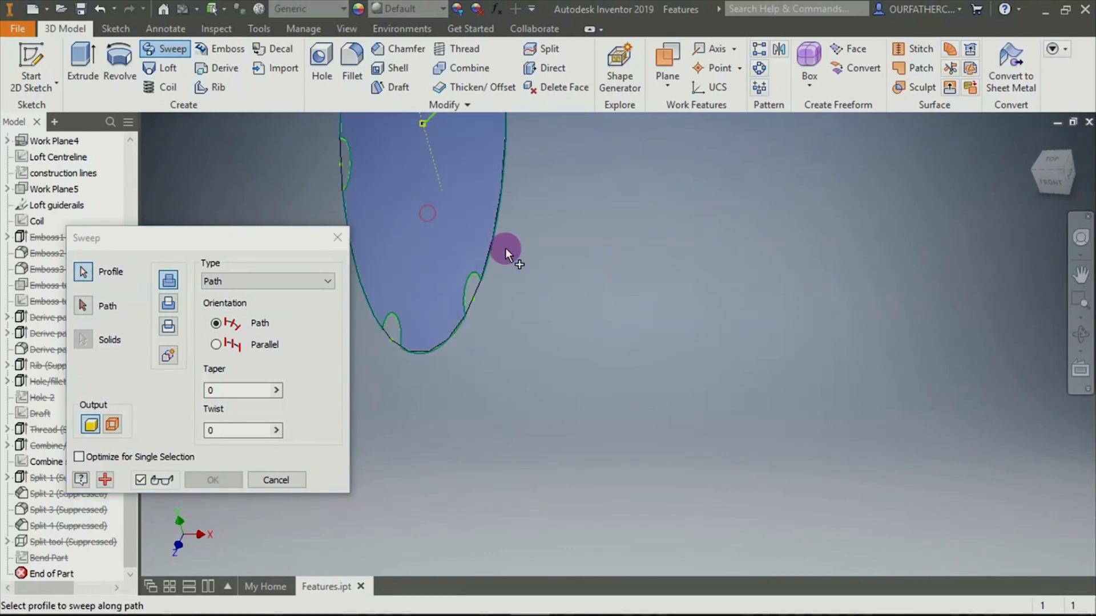
scroll(586, 272, "down", 5)
scroll(588, 200, "up", 3)
scroll(478, 196, "up", 4)
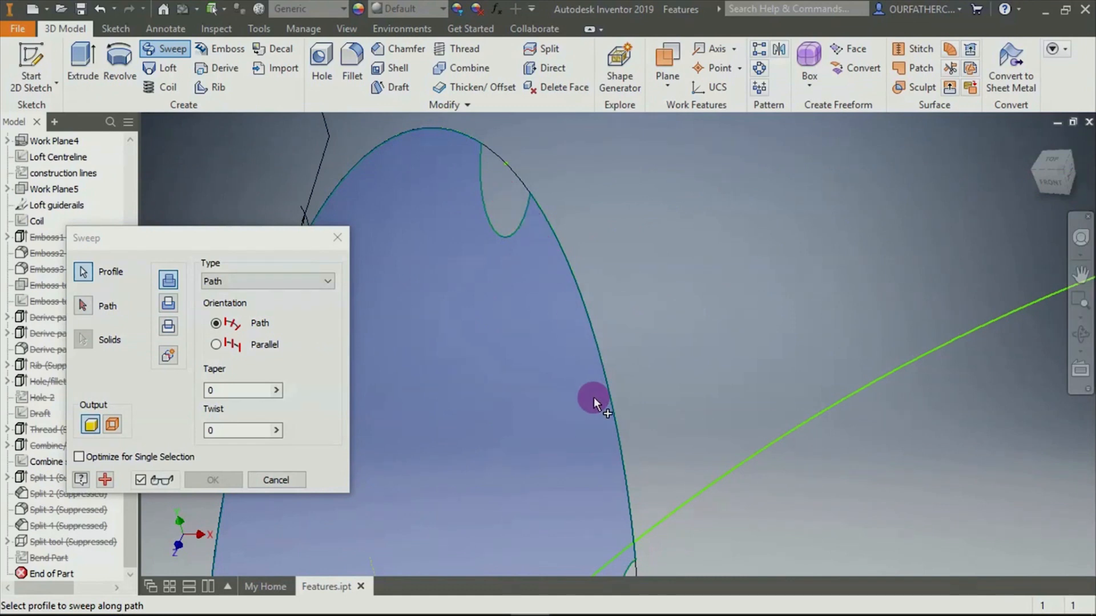
scroll(525, 240, "down", 4)
scroll(554, 337, "up", 5)
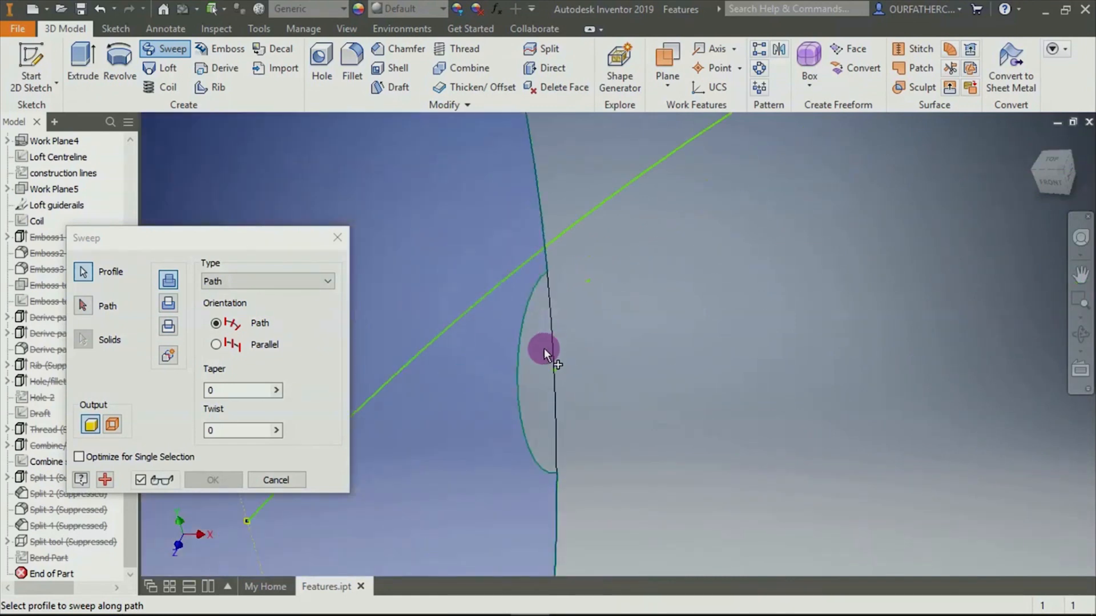
scroll(588, 349, "down", 5)
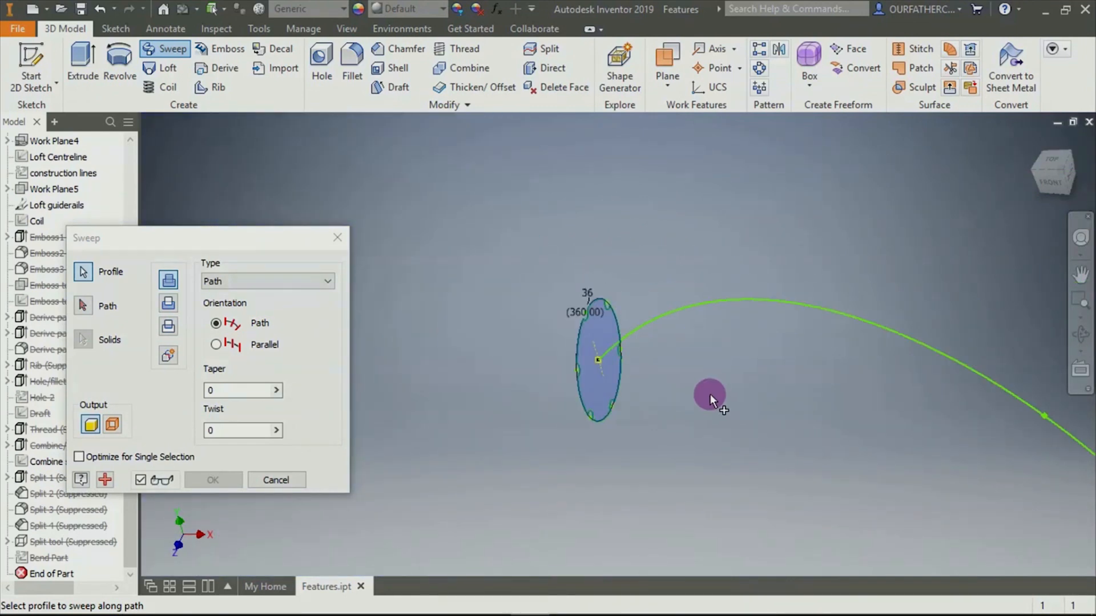
Select the Sweep path1 spline as the path and create the sweep with Path orientation
middle_click_drag(709, 410, 665, 395, "shift")
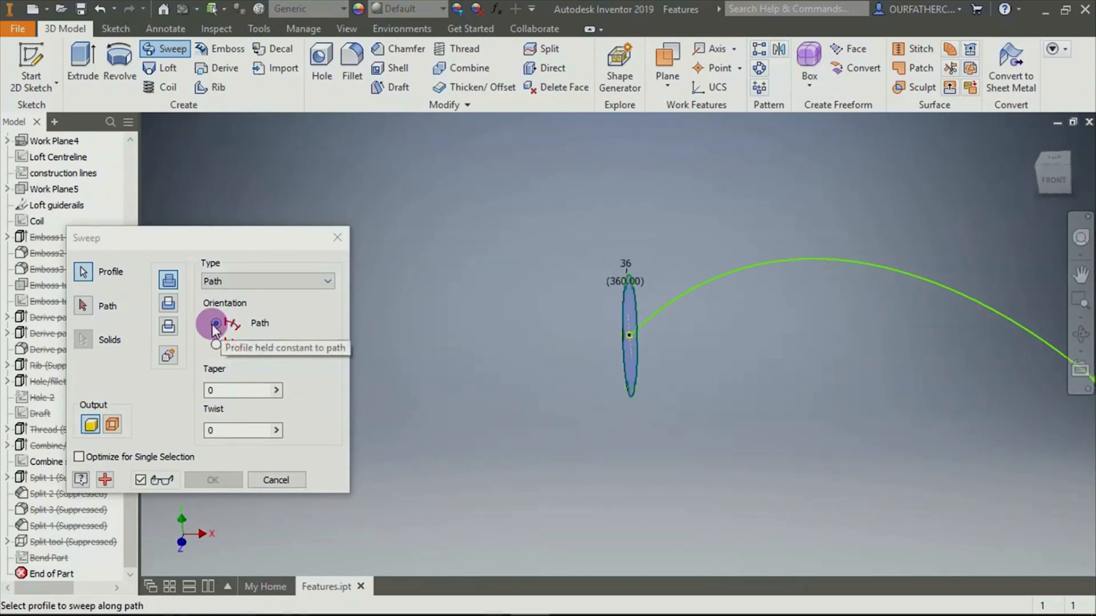
left_click(262, 279)
left_click(262, 279)
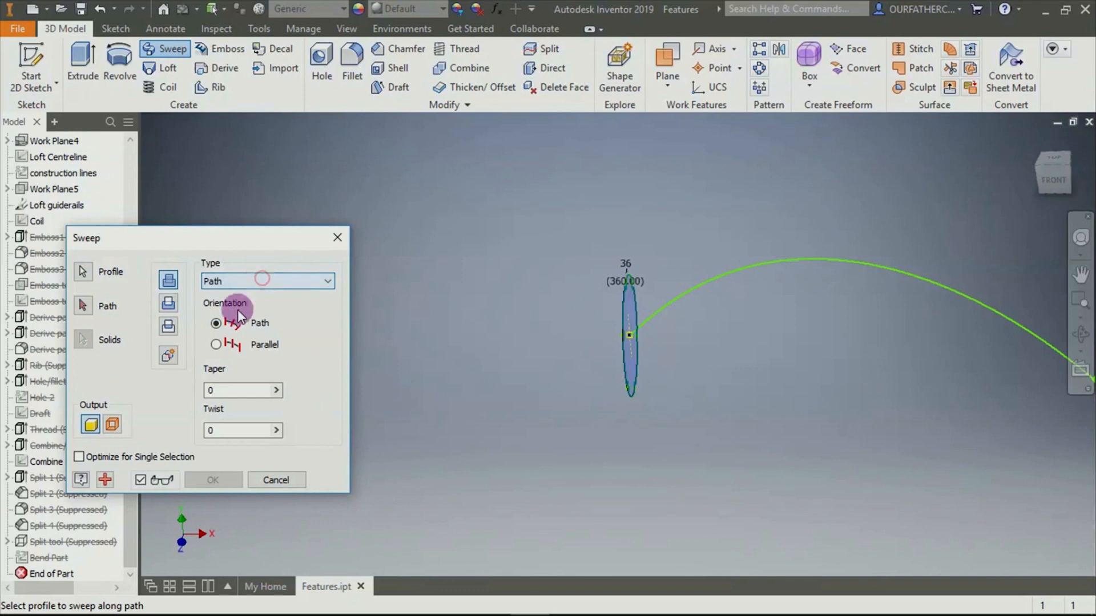
left_click(83, 308)
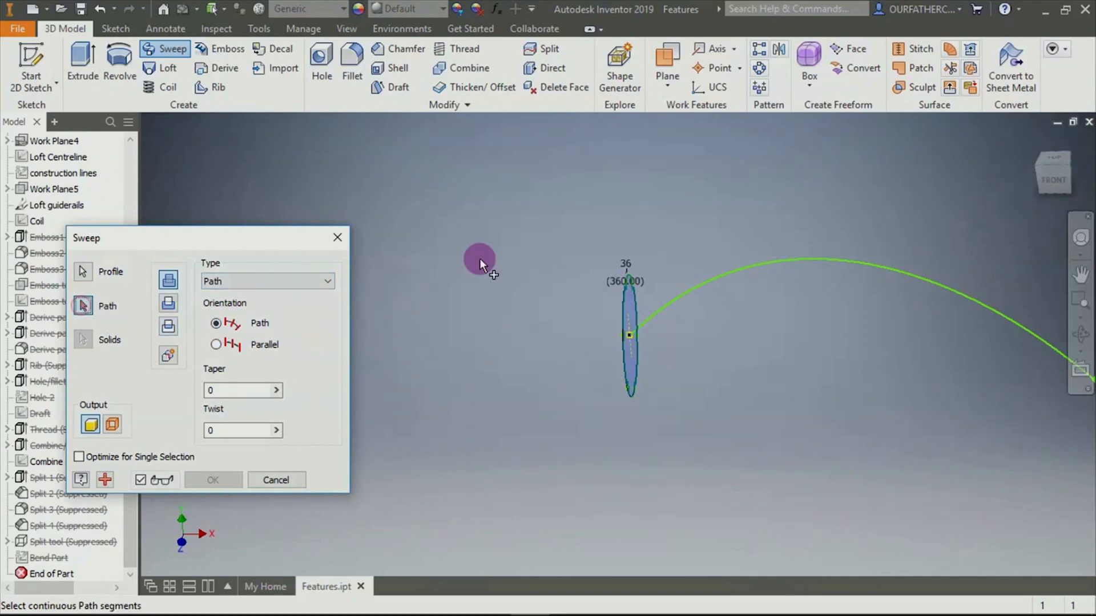
left_click(701, 286)
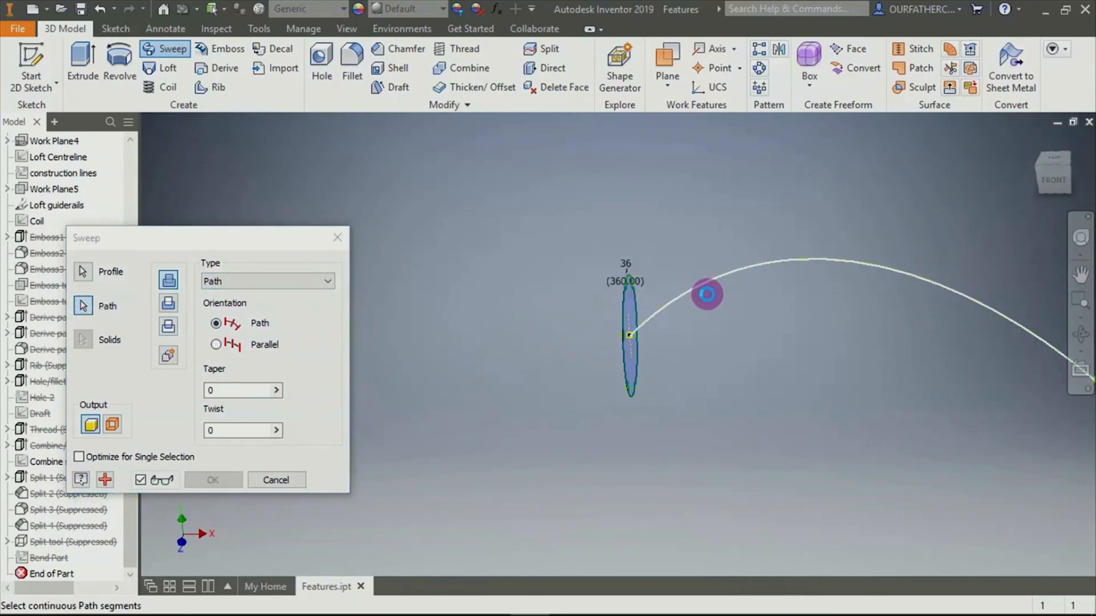
scroll(752, 379, "up", 5)
left_click(201, 480)
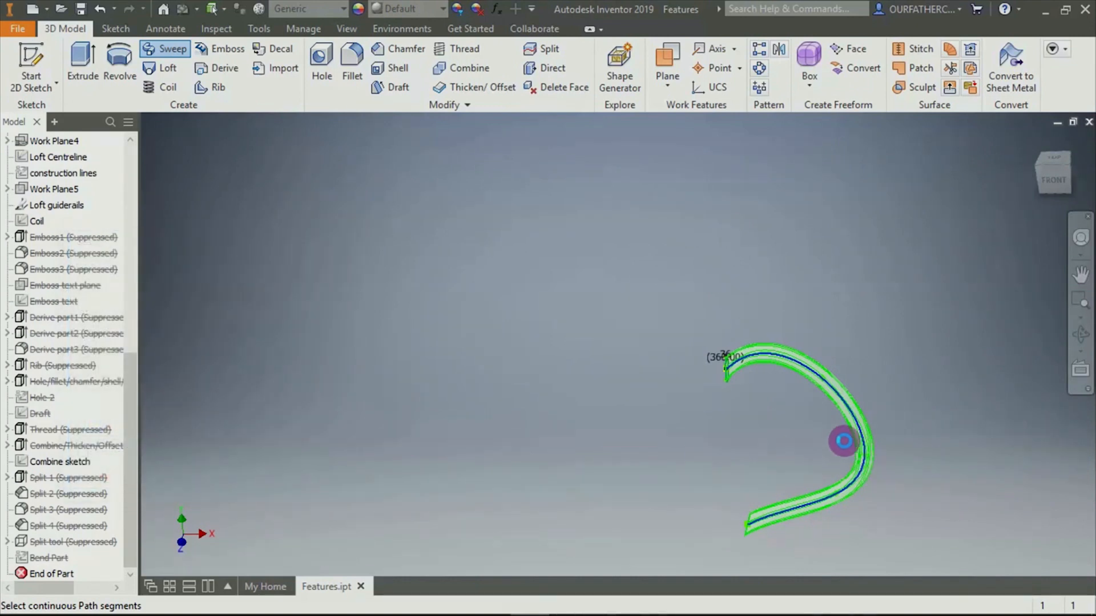
Examine the swept notched body from several sides, including both end faces and the grooves along its length
middle_click_drag(908, 447, 507, 387, "shift")
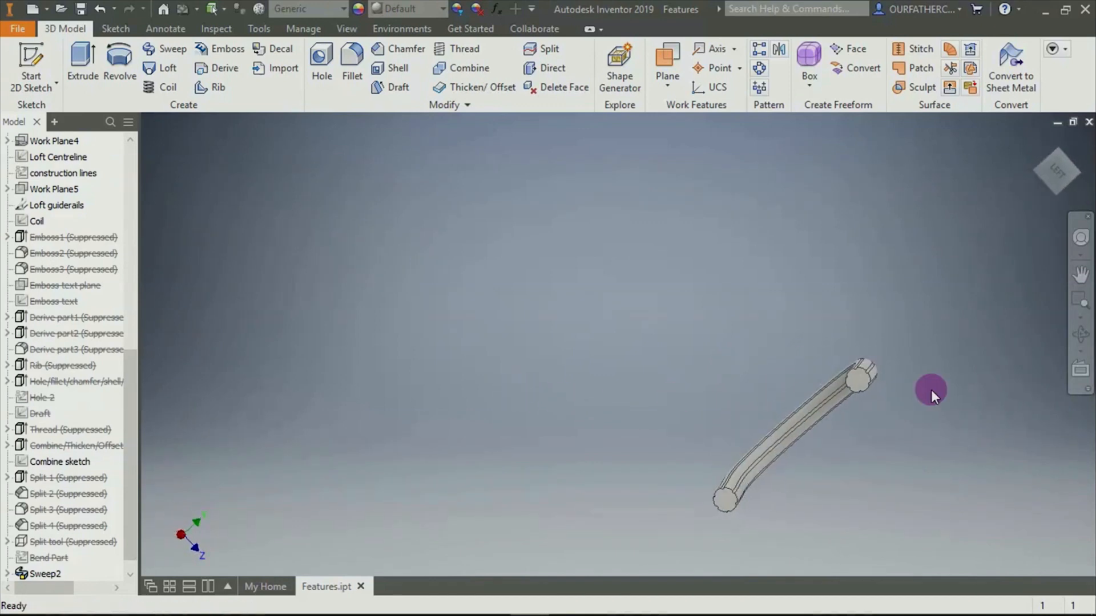
scroll(891, 385, "down", 6)
middle_click_drag(656, 428, 829, 448, "shift")
scroll(587, 415, "up", 5)
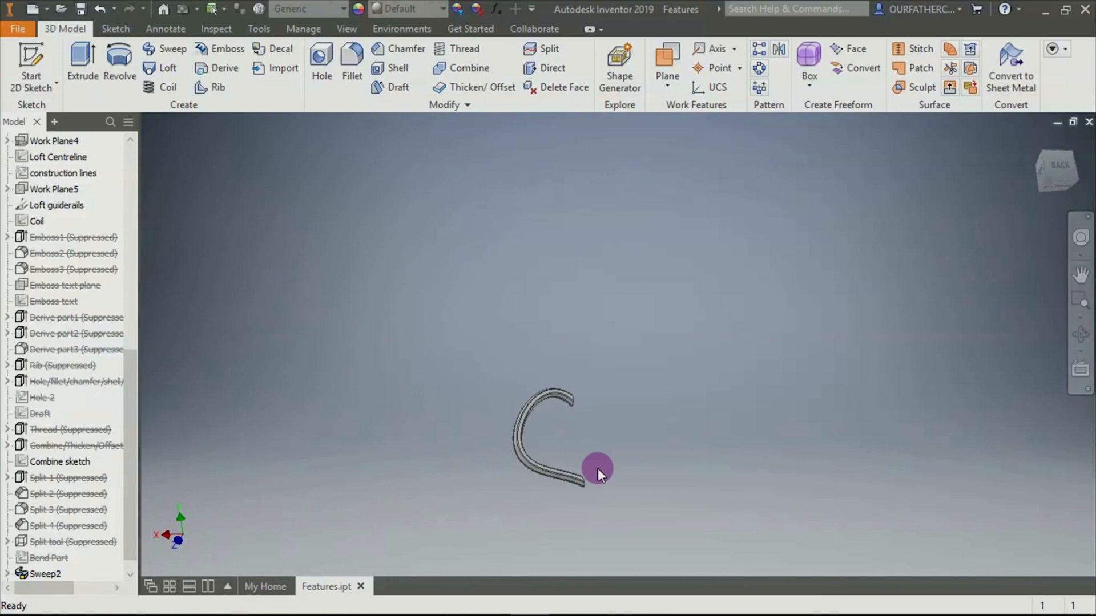
scroll(594, 465, "down", 5)
middle_click_drag(565, 494, 312, 402, "shift")
scroll(394, 393, "up", 5)
scroll(355, 392, "down", 5)
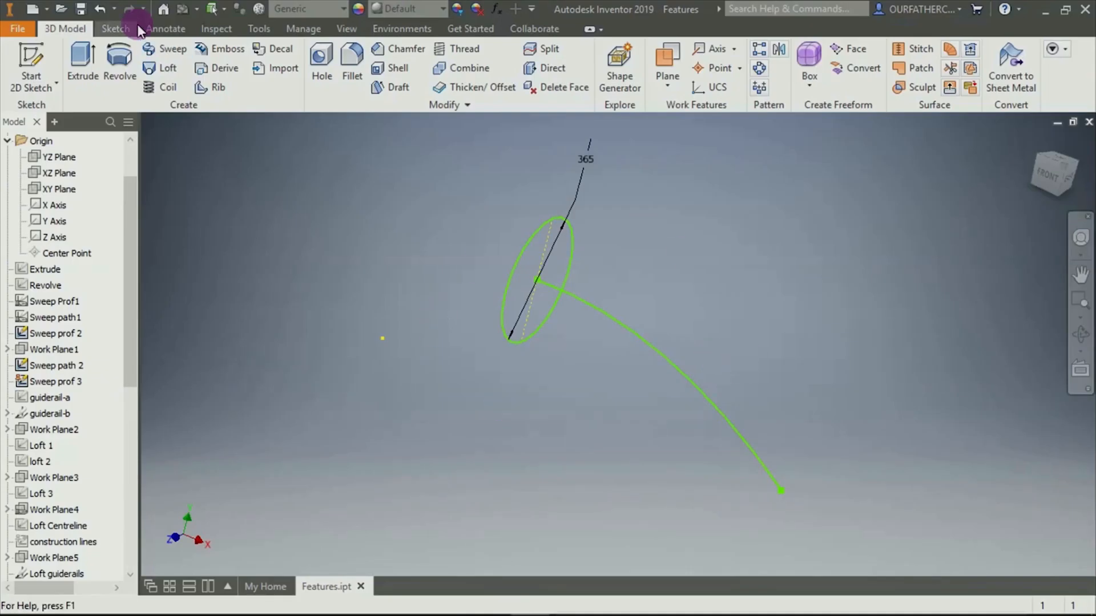
Set up a Sweep of the 365 circle along its curved path with Parallel orientation and check it from the front
left_click(156, 50)
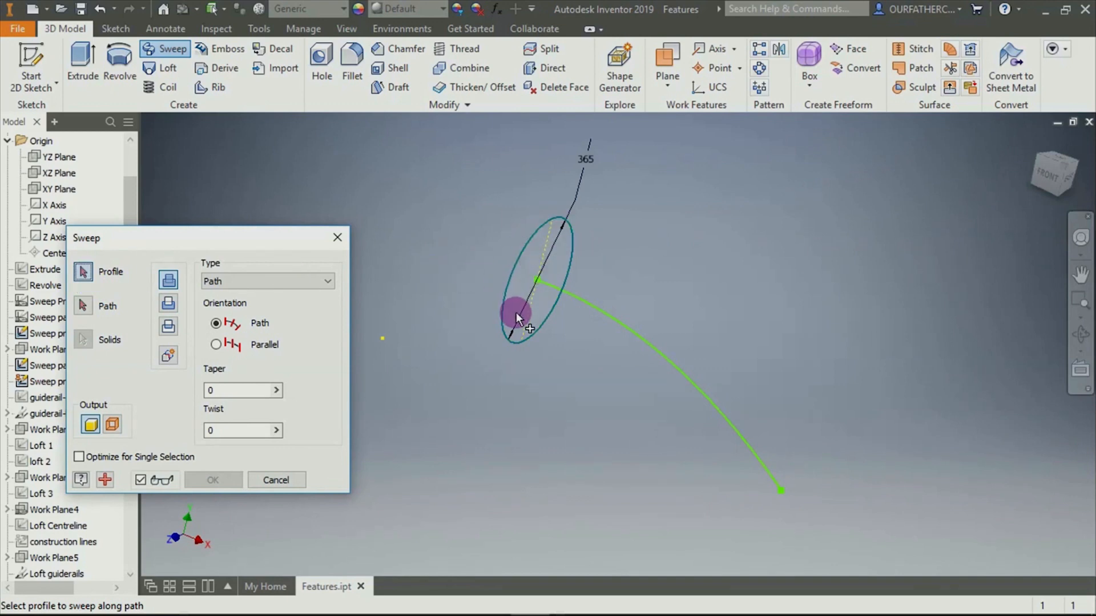
left_click(529, 263)
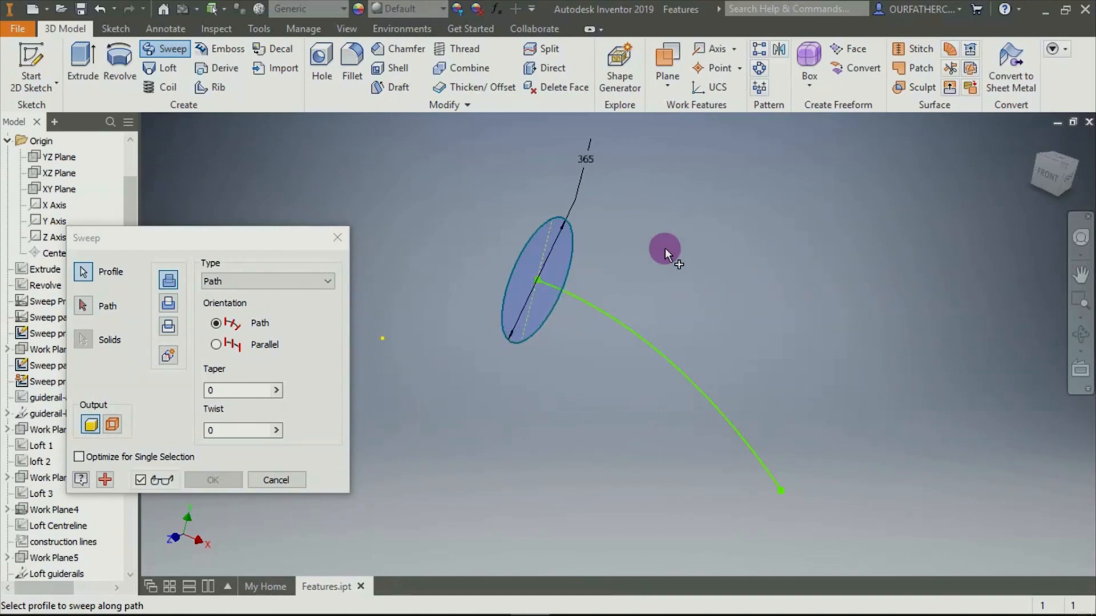
left_click(82, 305)
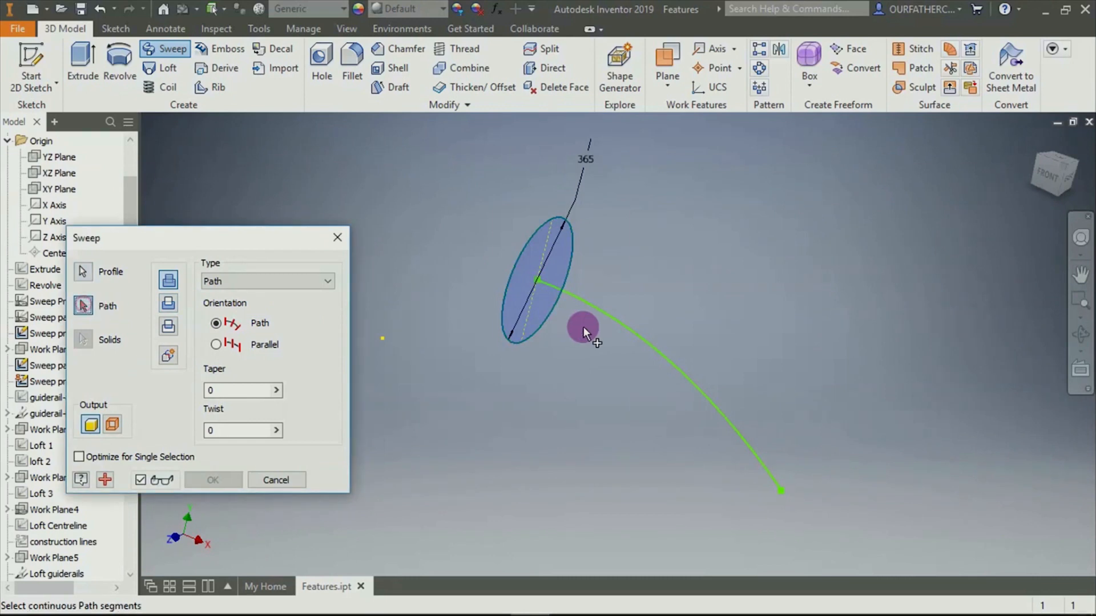
left_click(616, 318)
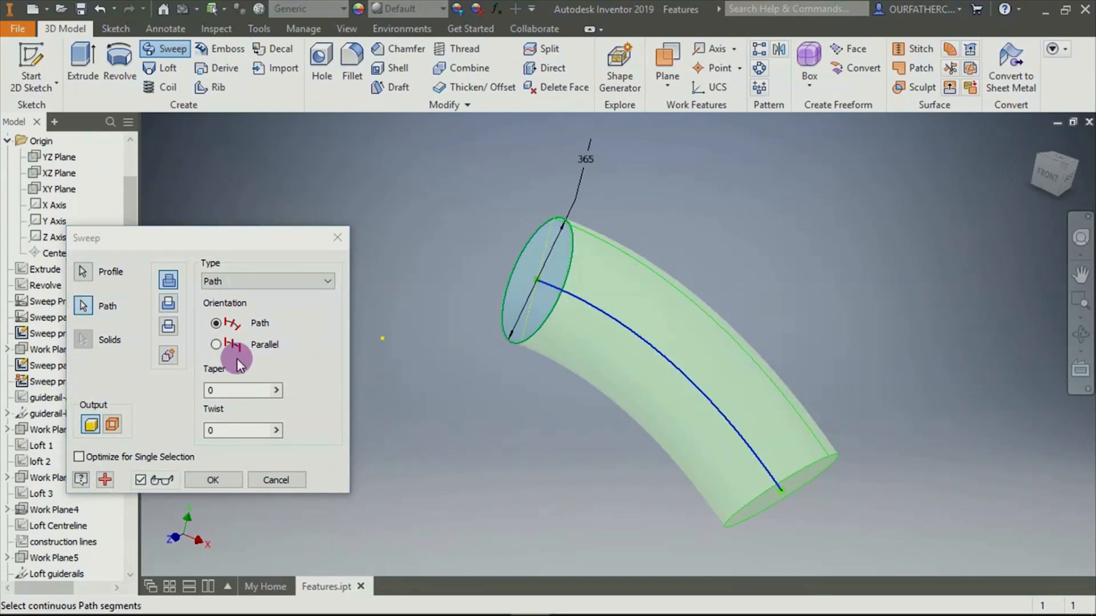
left_click(216, 344)
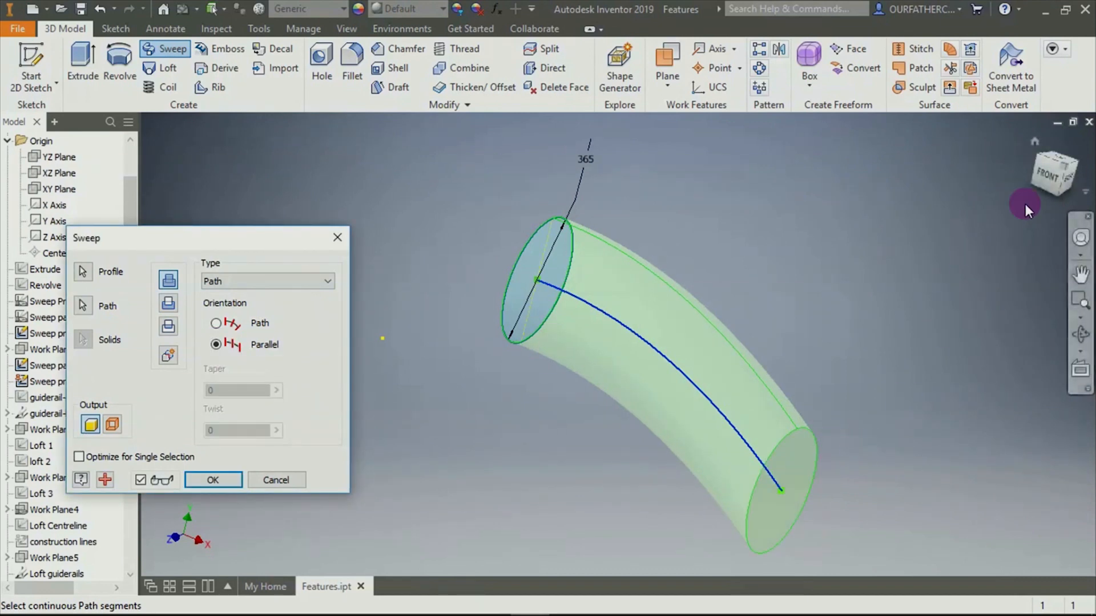
left_click(1047, 180)
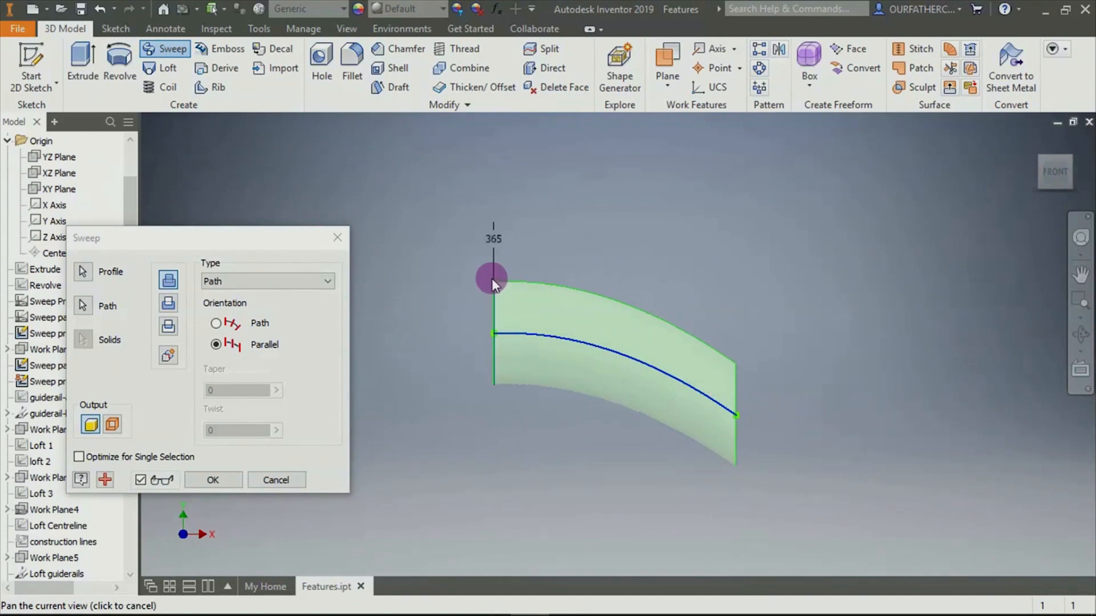
Switch the sweep to Path orientation and try tapers of 2 and -2 degrees
left_click(218, 324)
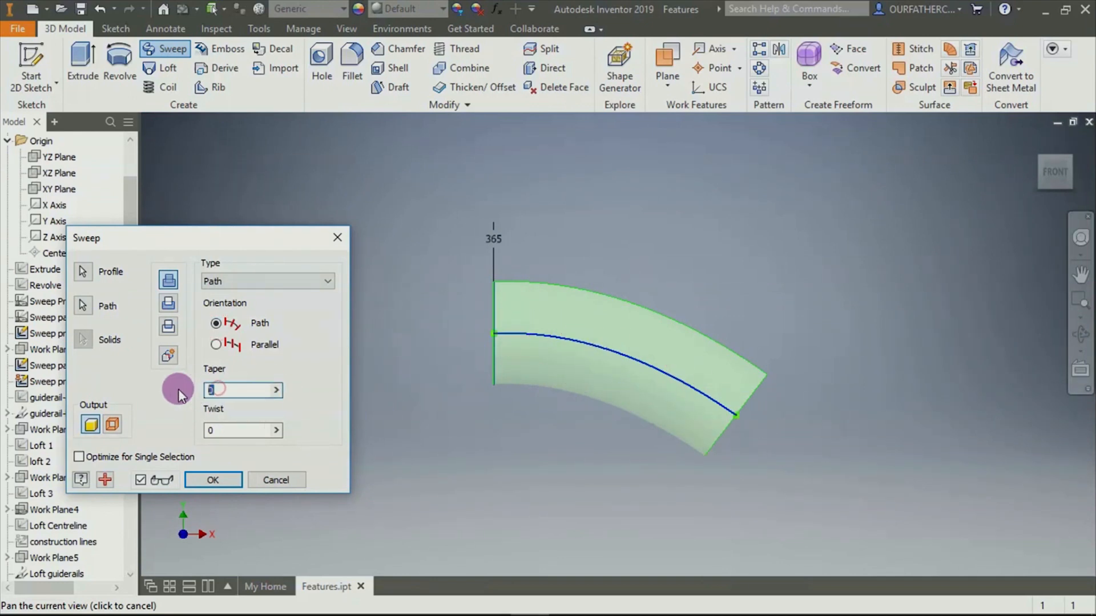
double_click(221, 394)
type("2")
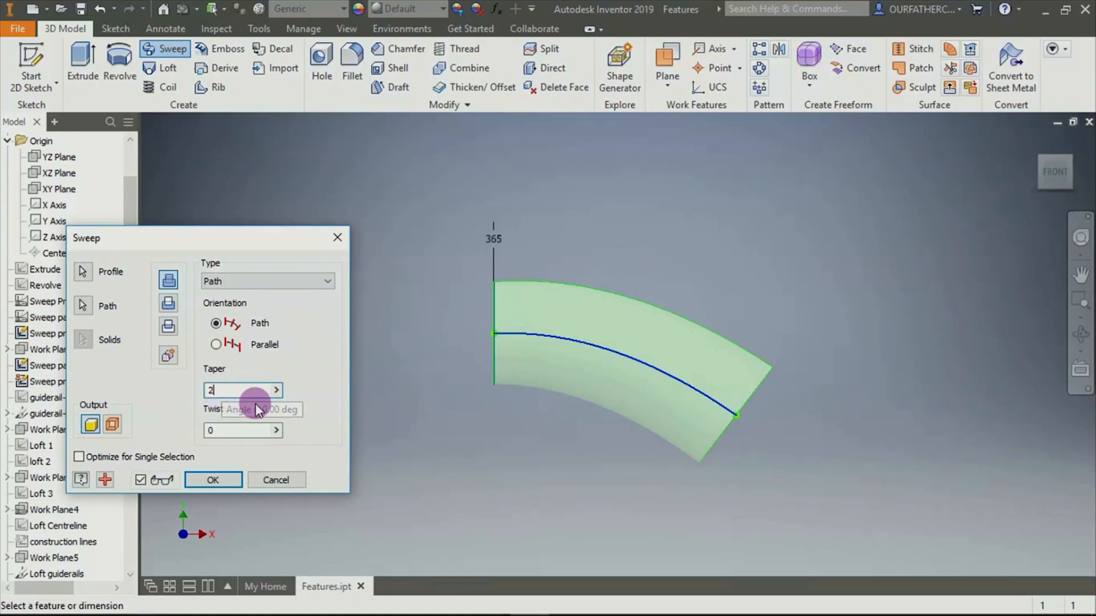
left_click(210, 390)
type("-")
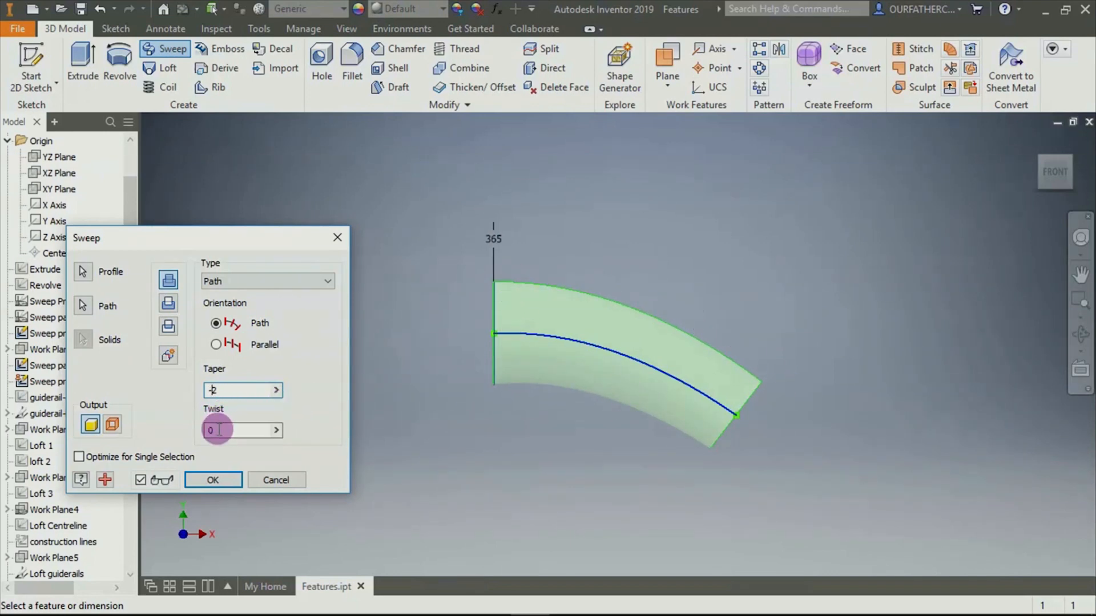
Set the sweep's taper to 0, review the available sweep types and cancel the sweep
middle_click_drag(847, 475, 802, 470, "shift")
left_click_drag(234, 391, 125, 389)
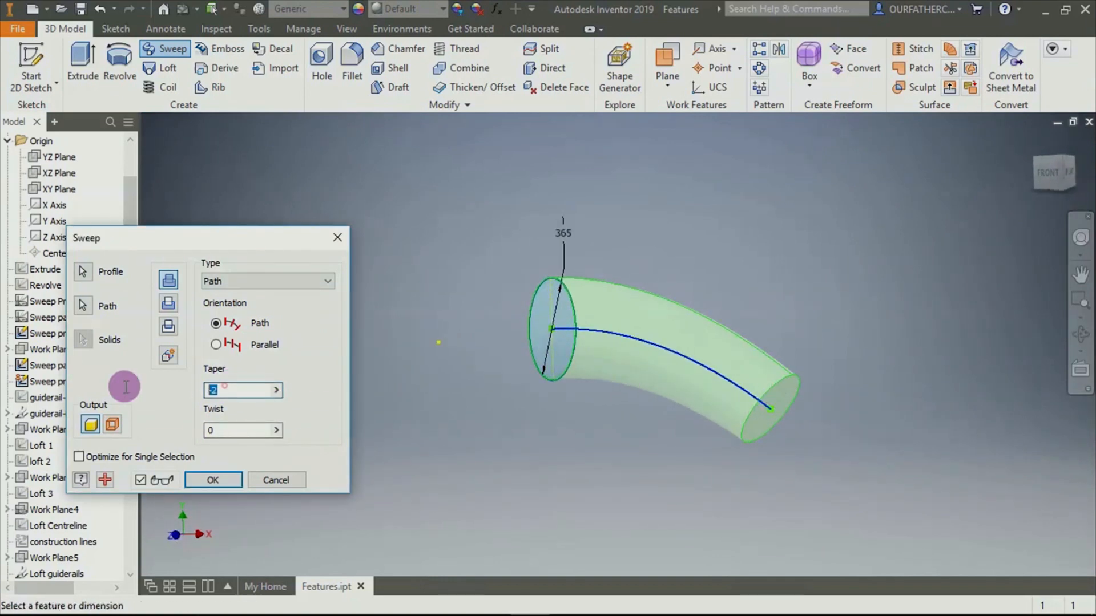
type("0")
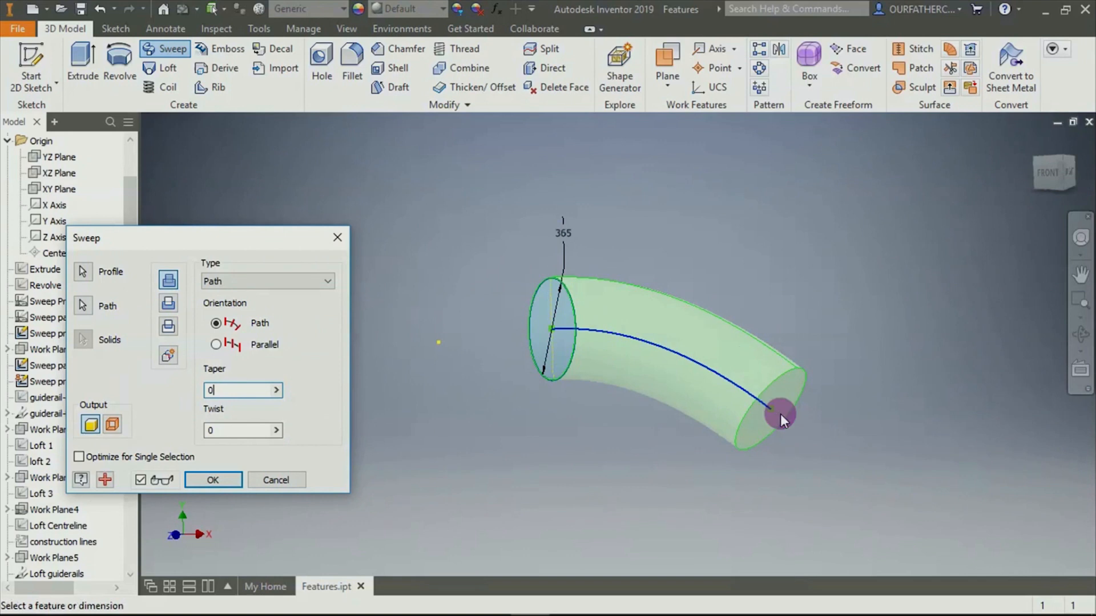
left_click(249, 279)
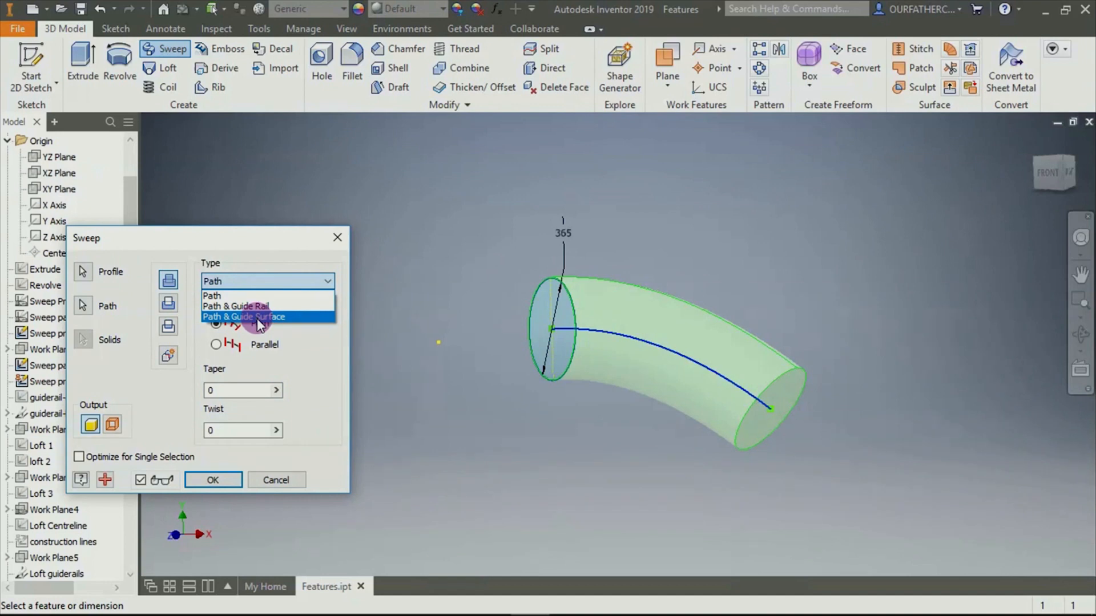
left_click(380, 285)
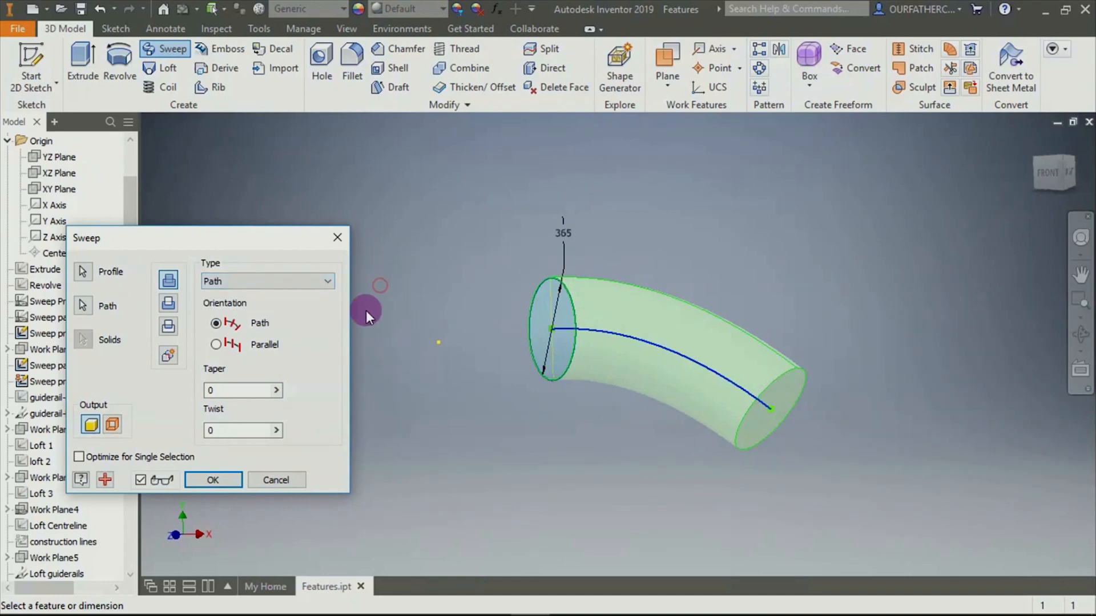
left_click(276, 480)
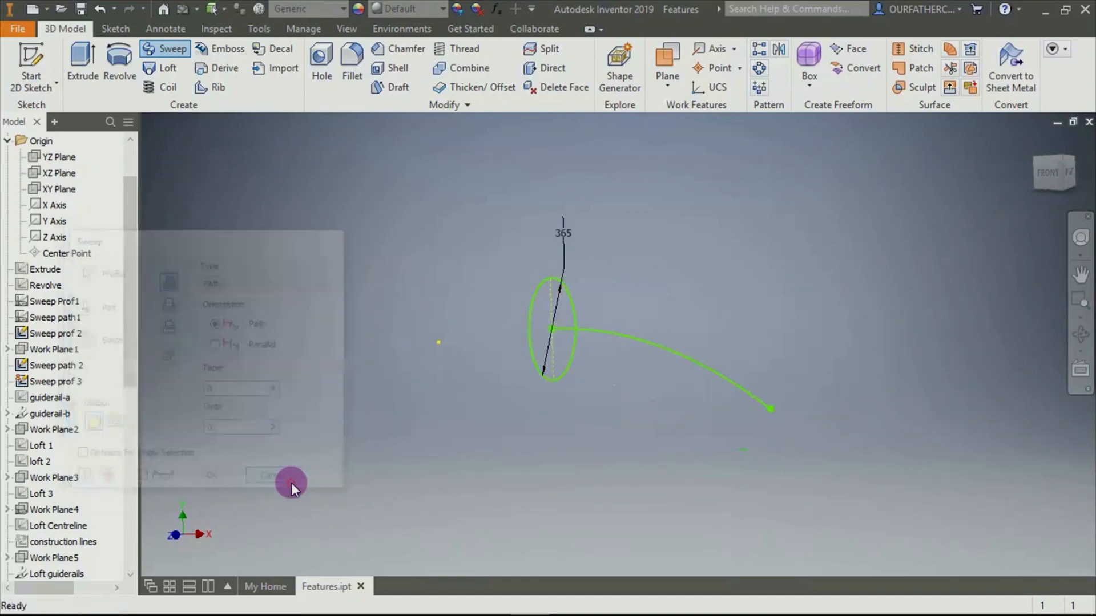
Show the guiderail-a sketch and set up a Sweep of the 365 circle along the curve from its centre
right_click(52, 398)
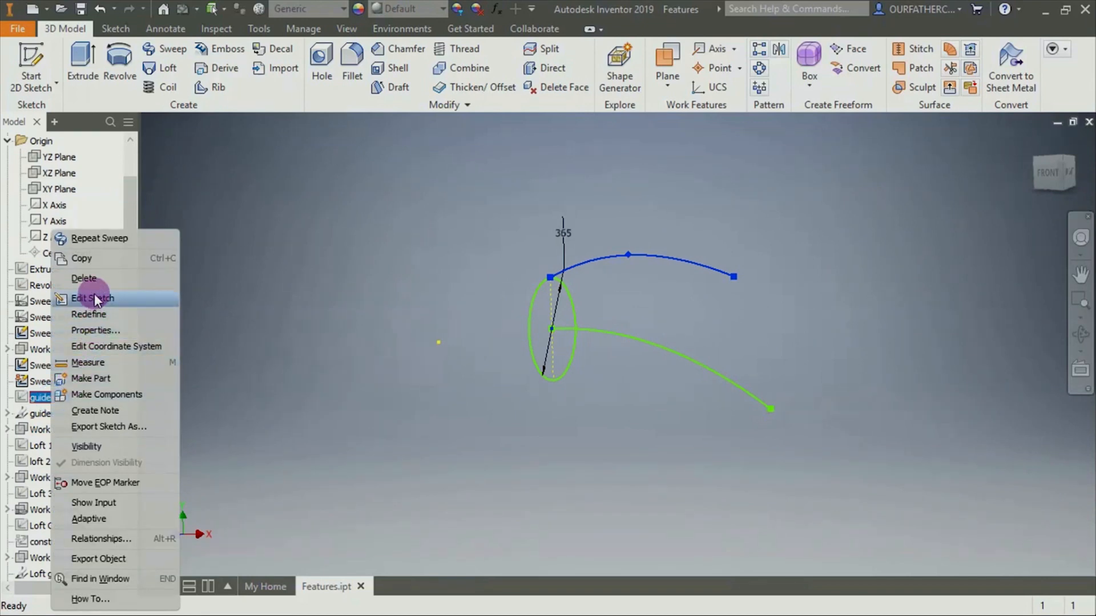
left_click(98, 445)
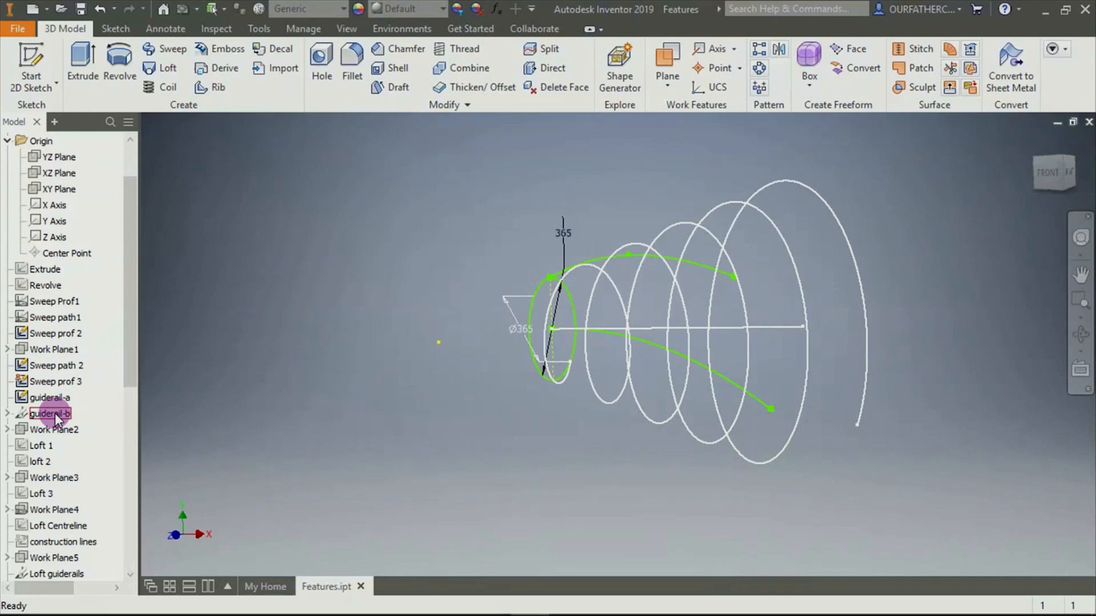
left_click(165, 48)
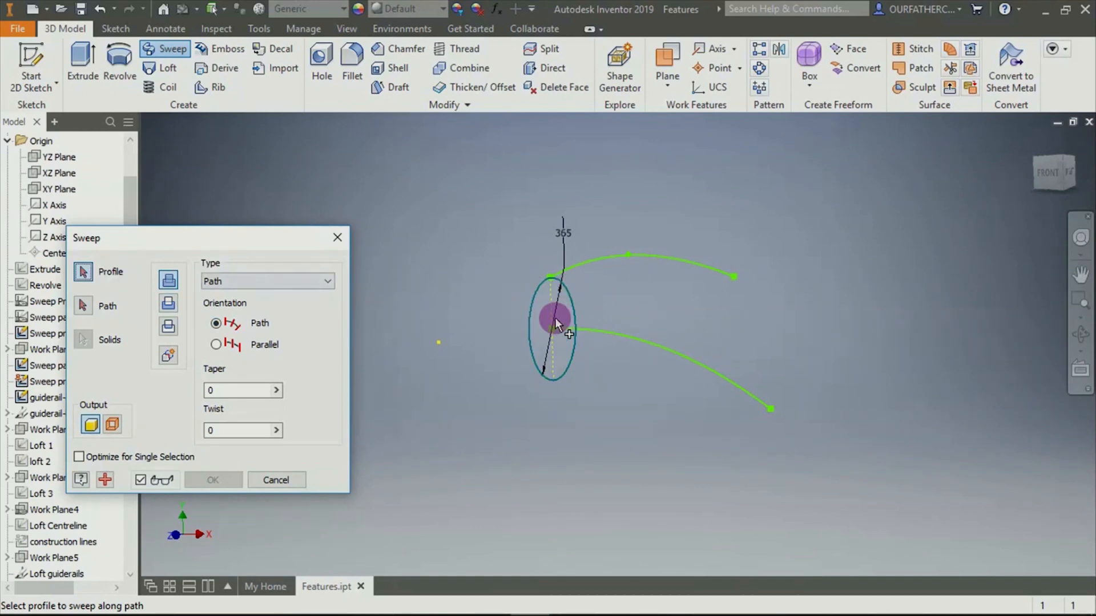
left_click(540, 315)
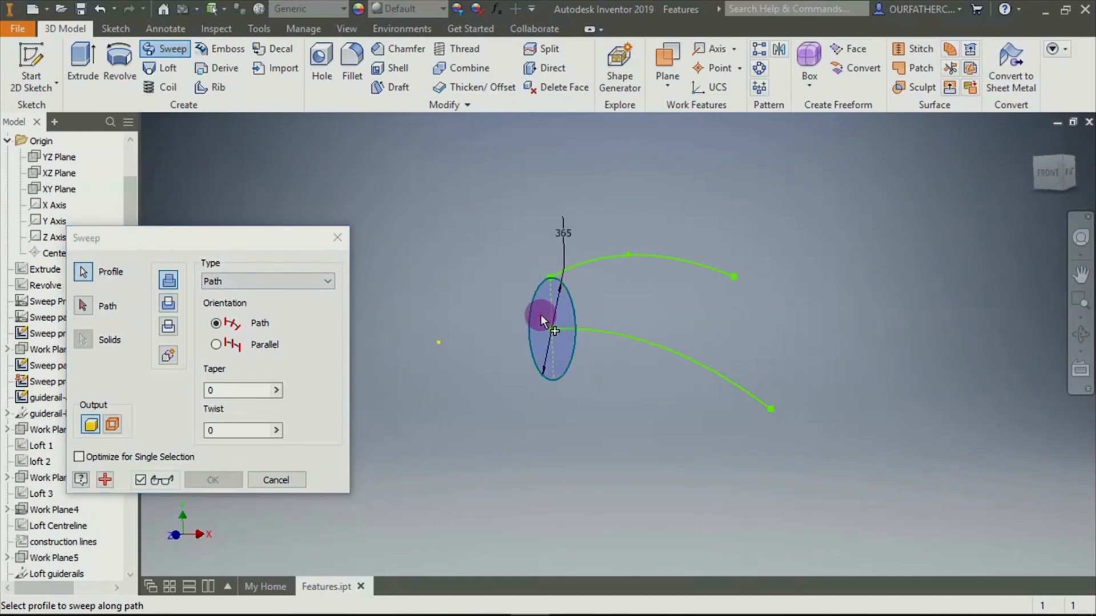
left_click(112, 301)
left_click(602, 333)
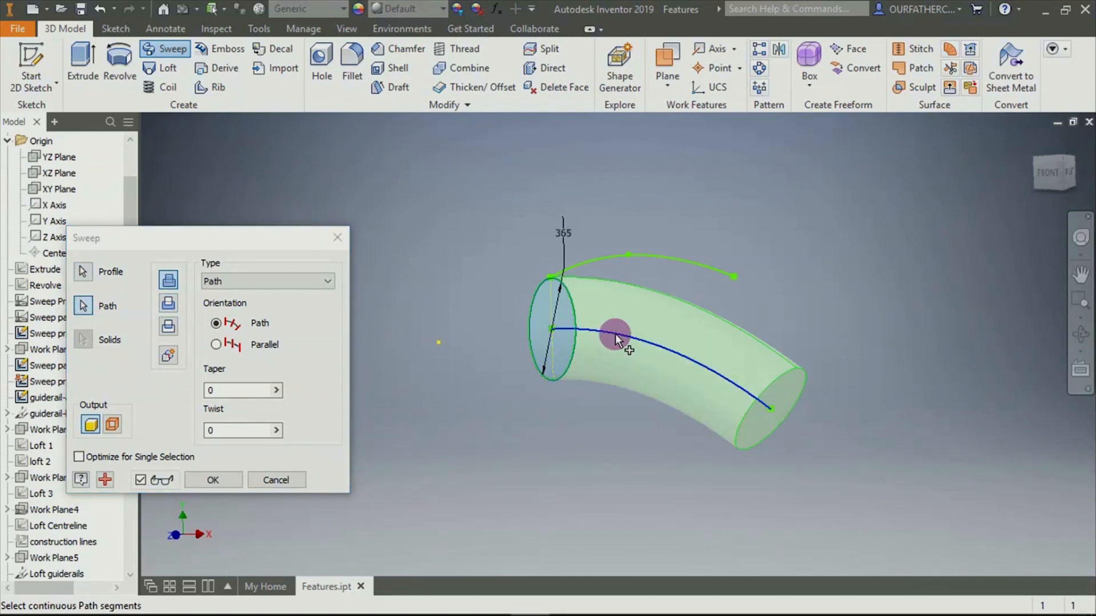
Set the sweep type to Path & Guide Rail and create it with guiderail-a as the rail and X & Y profile scaling
left_click(279, 279)
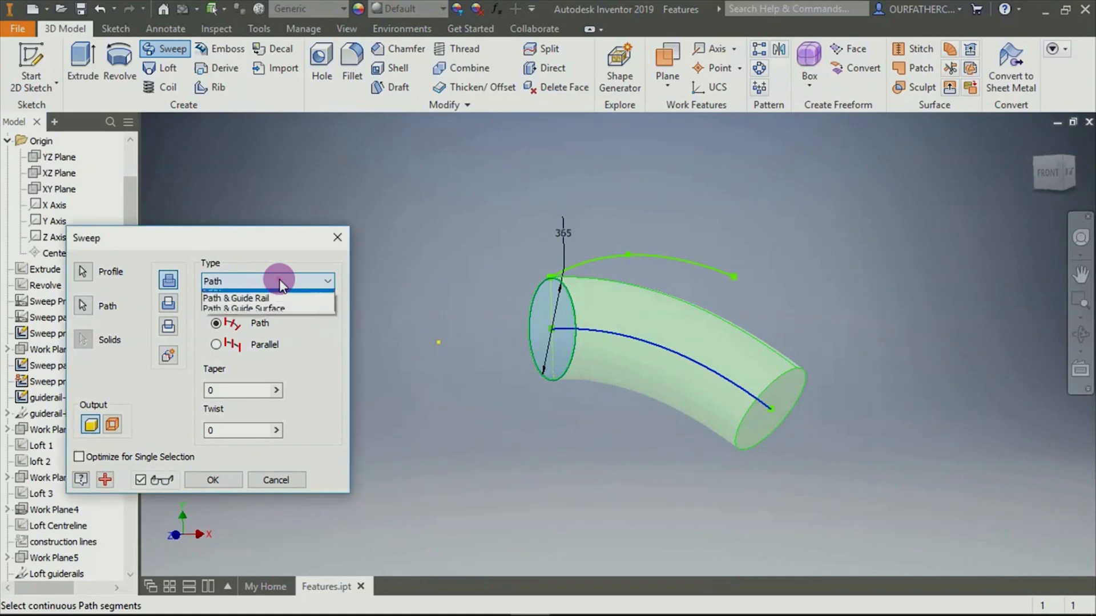
left_click(258, 307)
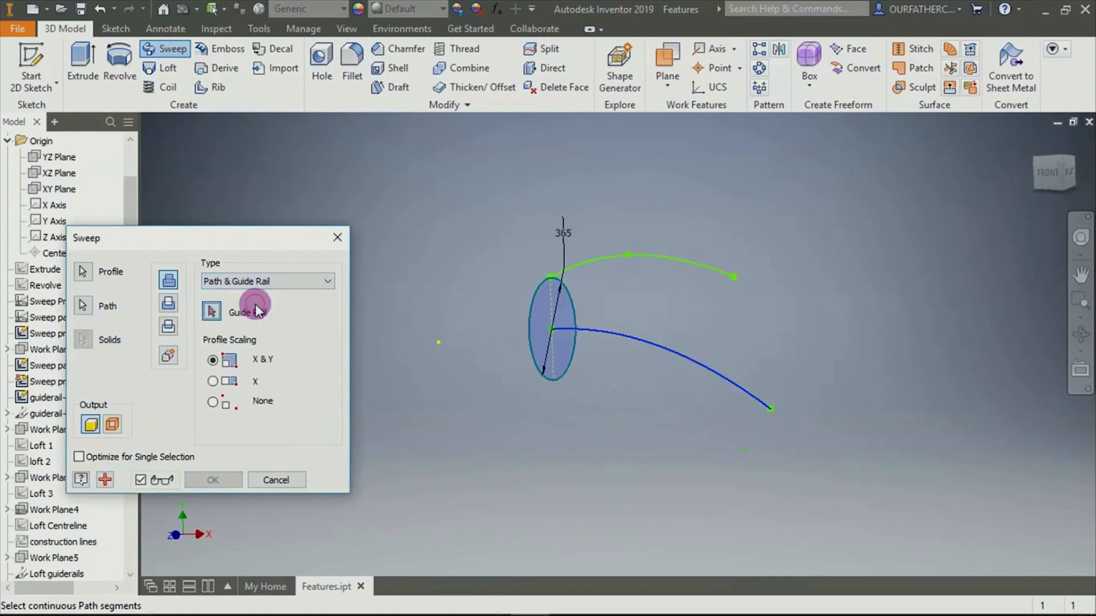
left_click(588, 261)
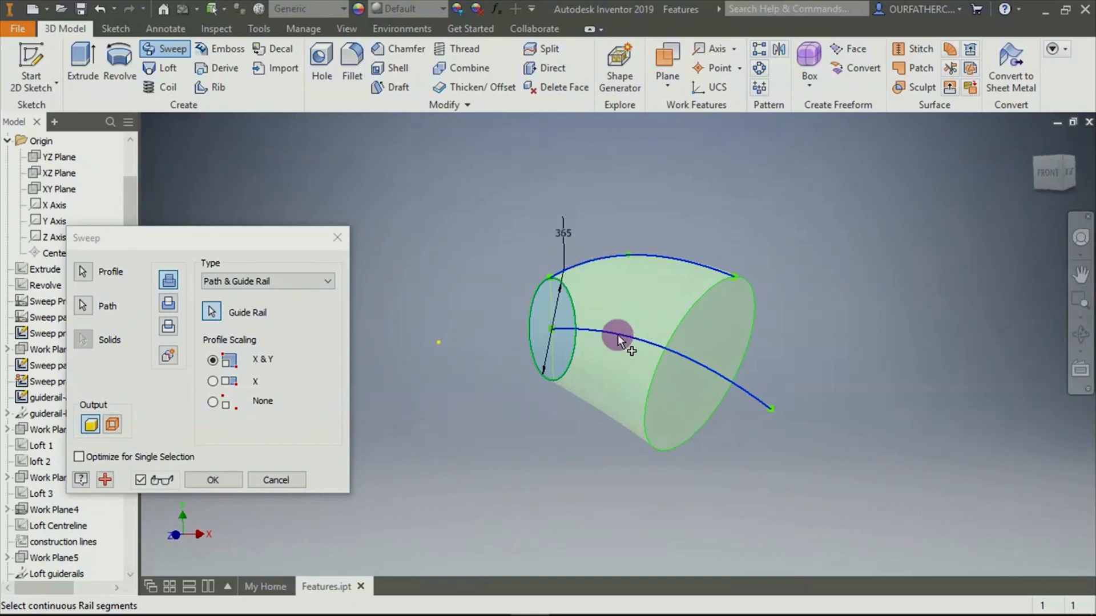
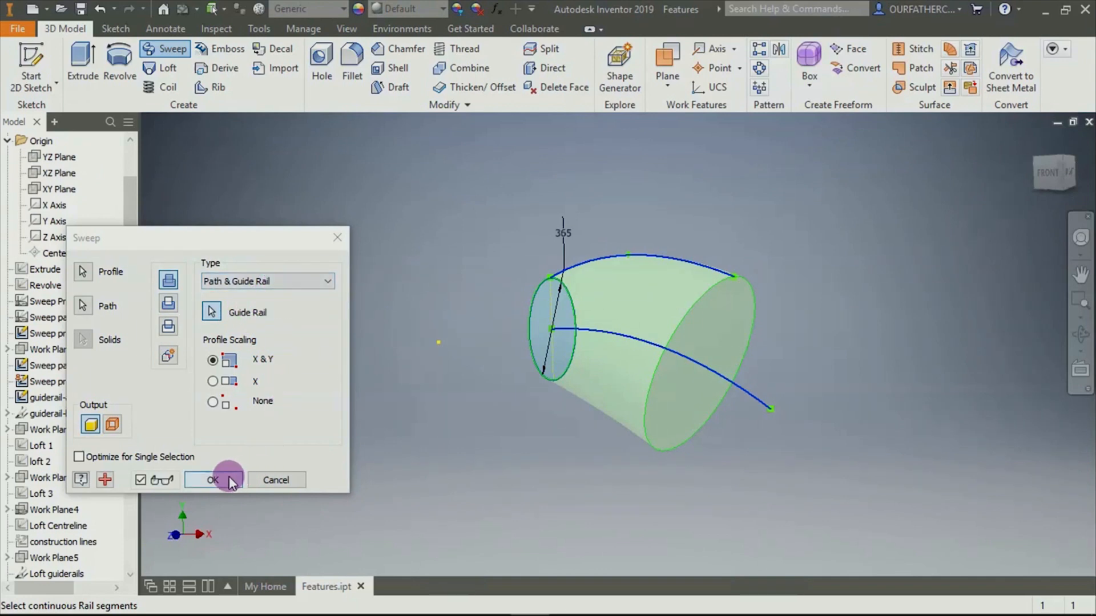
left_click(212, 480)
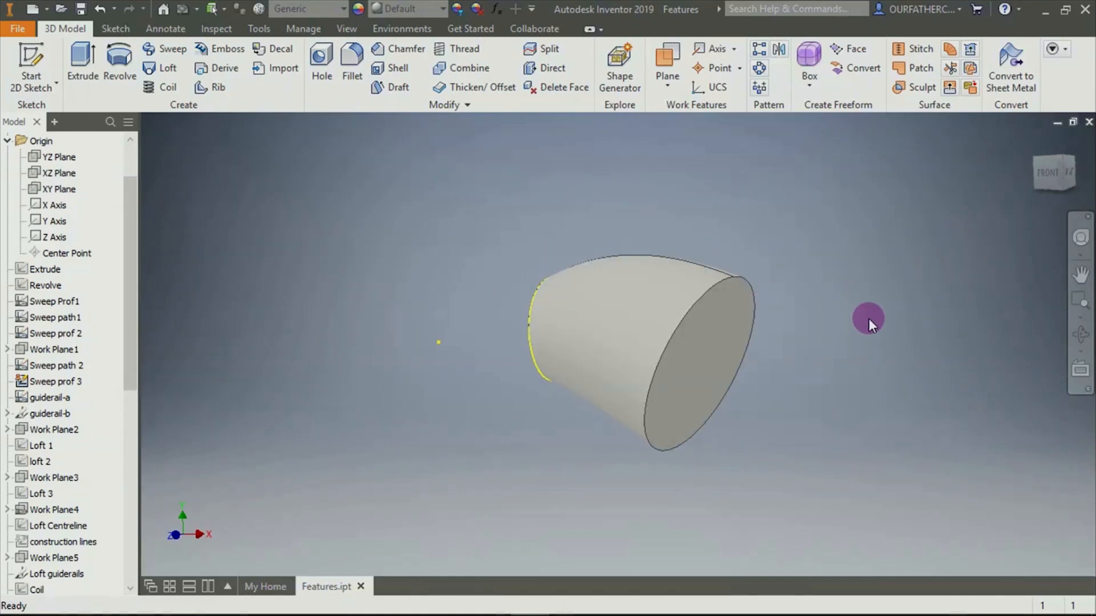
Undo the guide-rail sweep and hide the guiderail-a sketch
key("ctrl+z")
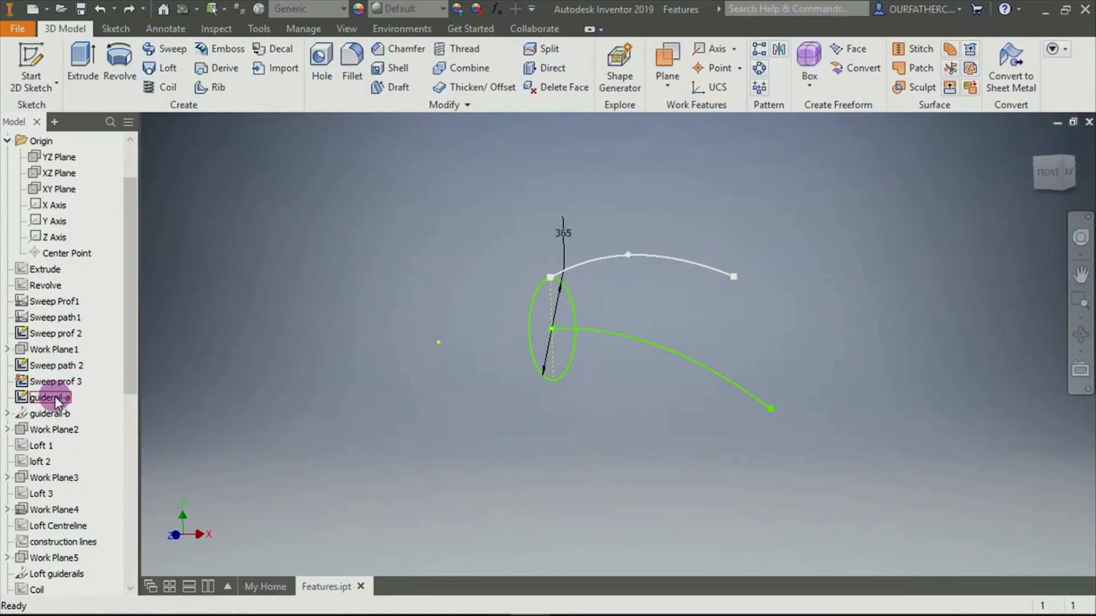
right_click(55, 396)
left_click(81, 447)
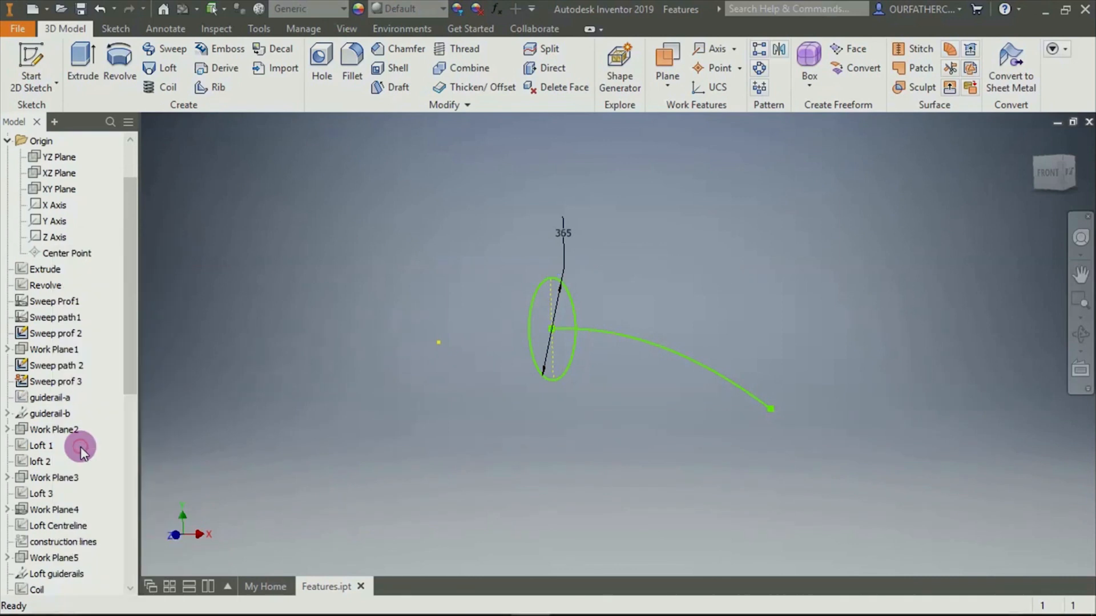
Show the guiderail-b sketch with its conical helix and straight centreline
right_click(53, 414)
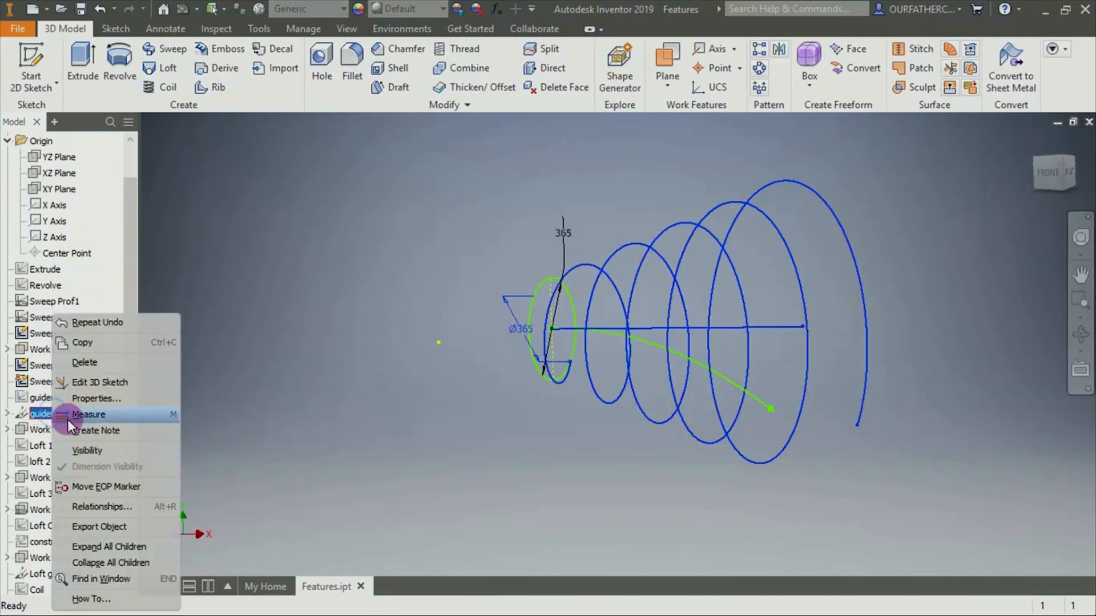
left_click(81, 450)
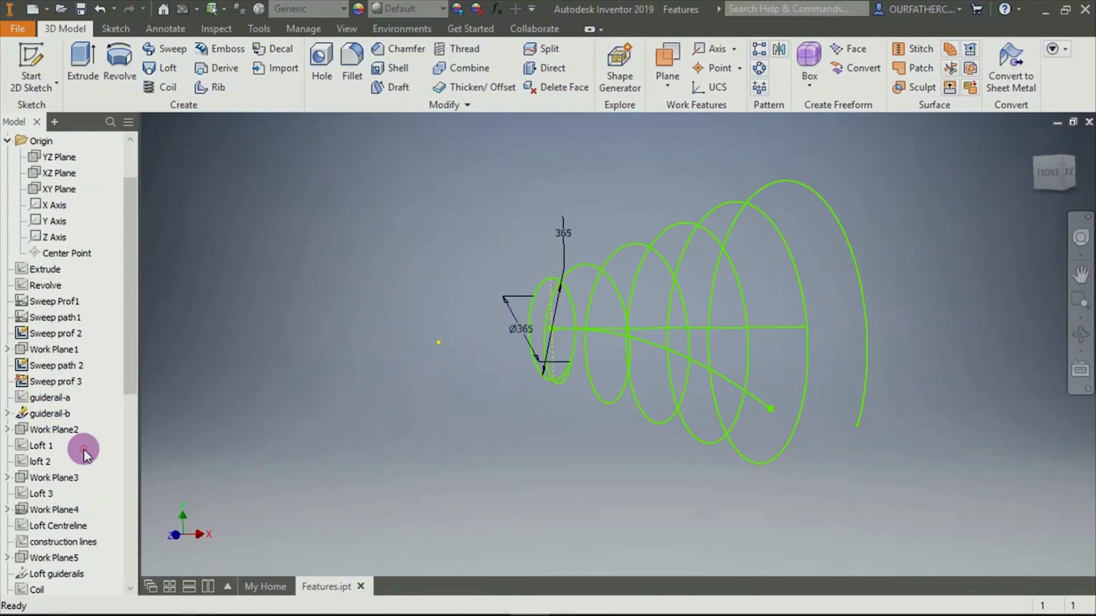
left_click(460, 387)
middle_click_drag(774, 430, 612, 281, "shift")
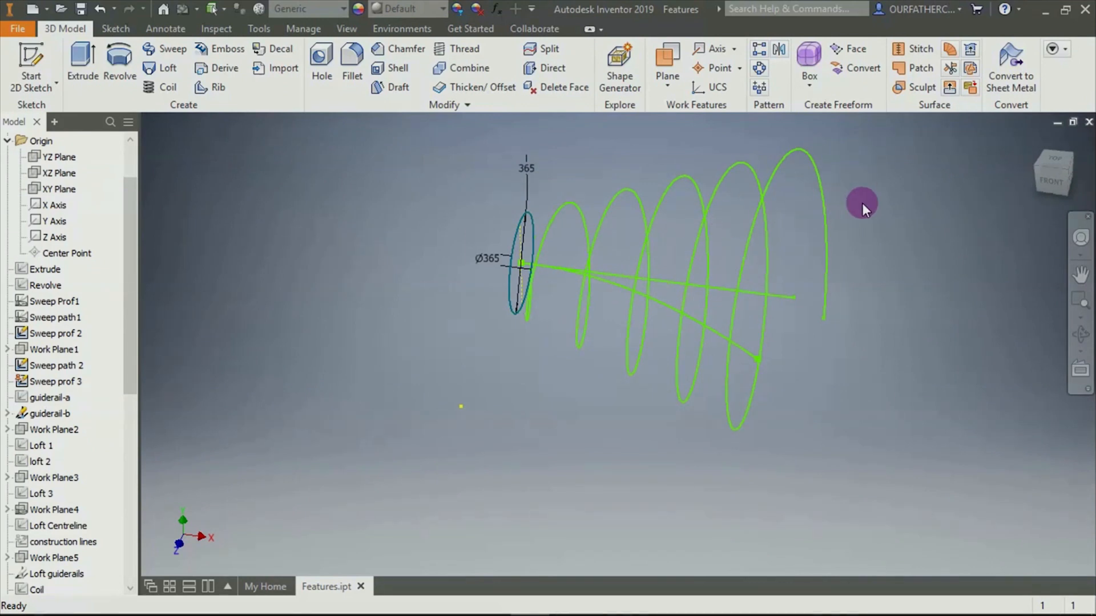
Set up a Path & Guide Rail sweep of the 365 circle with the helix as guide rail and the straight centreline as path
left_click(152, 51)
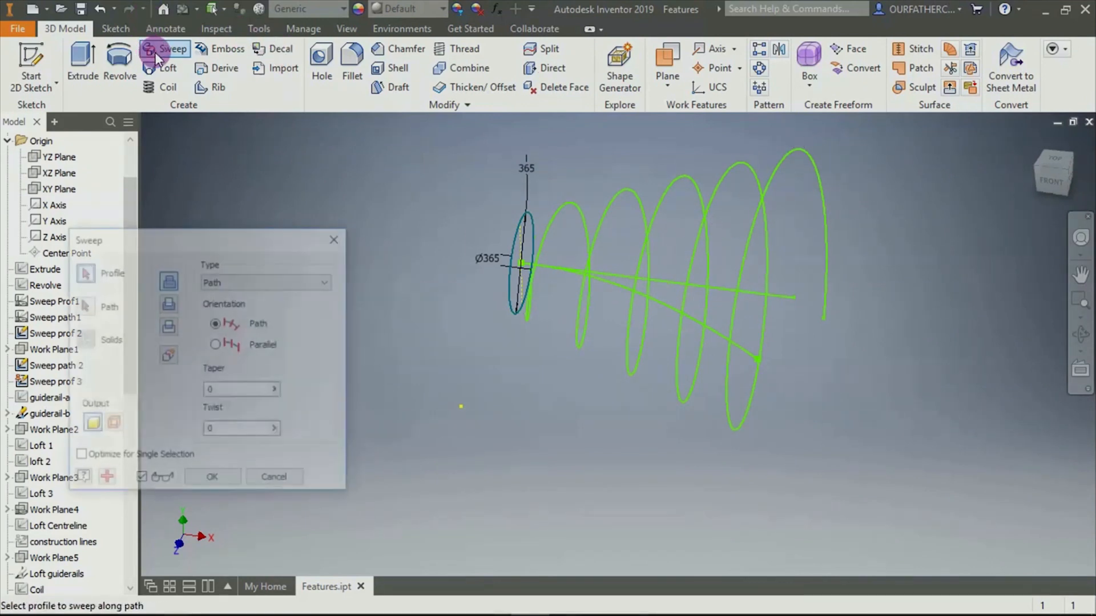
left_click(529, 245)
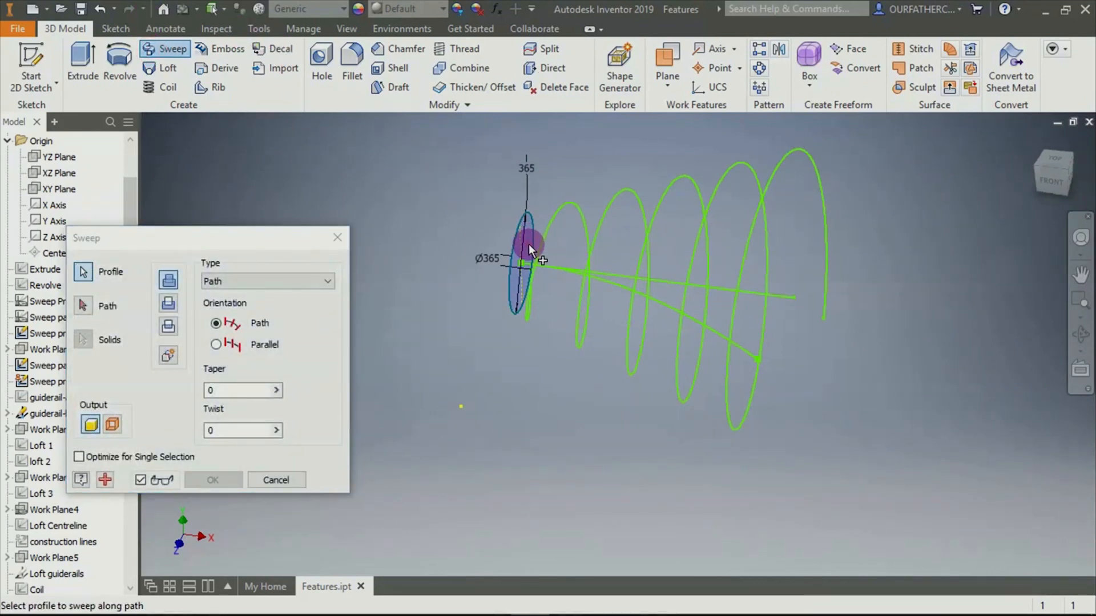
left_click(260, 281)
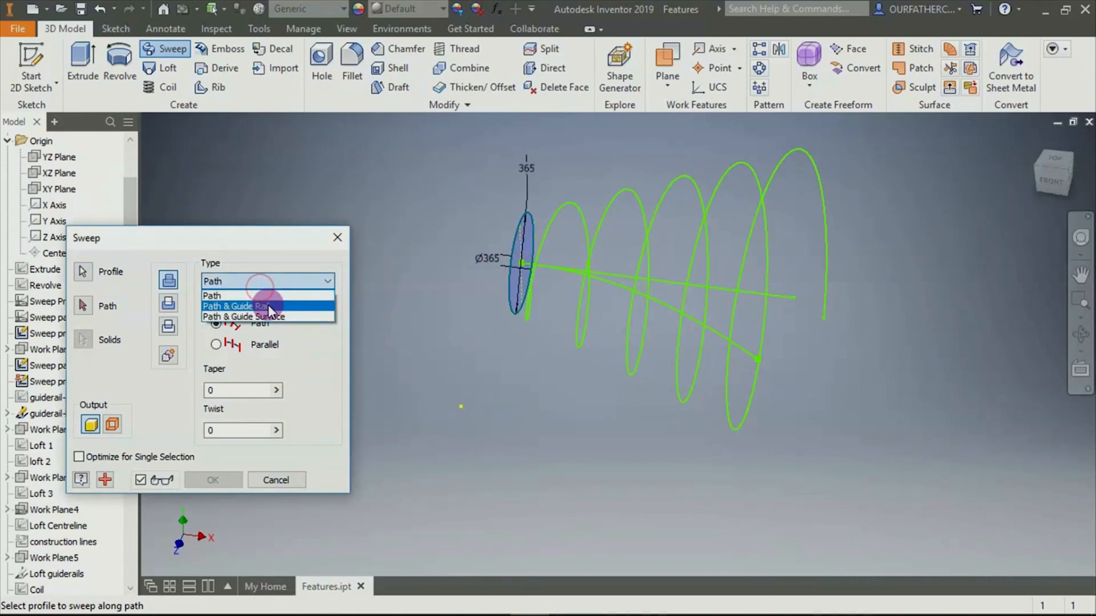
left_click(266, 306)
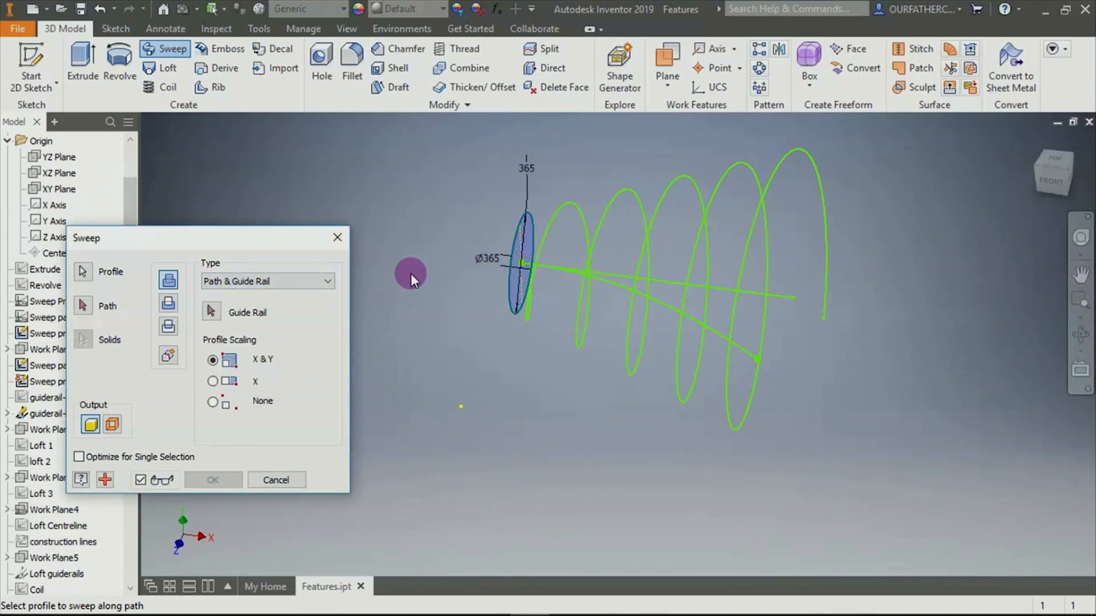
left_click(210, 311)
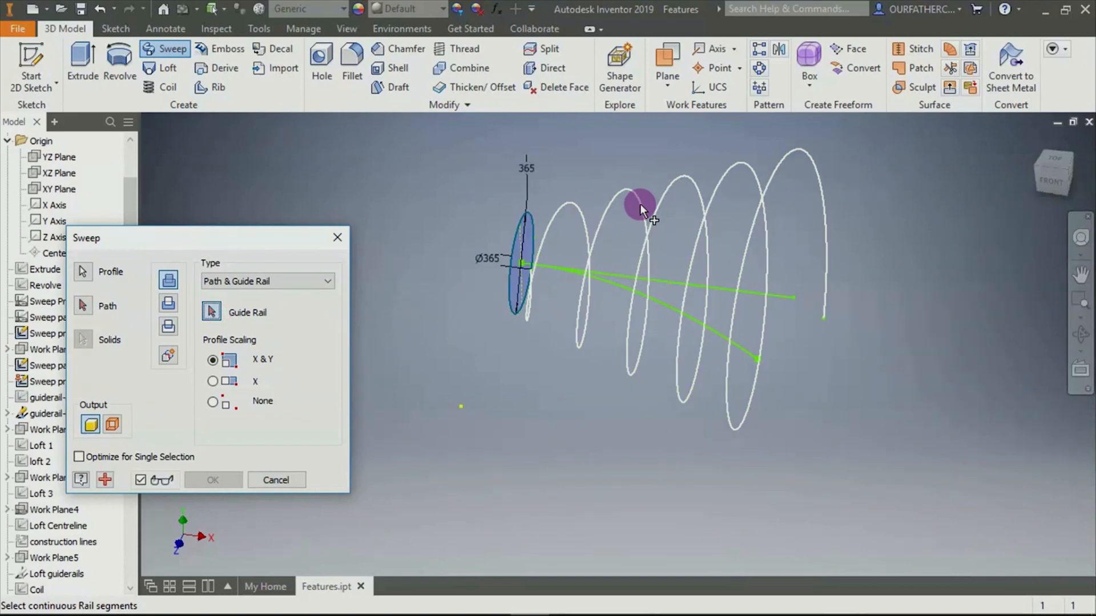
left_click(639, 203)
left_click(85, 306)
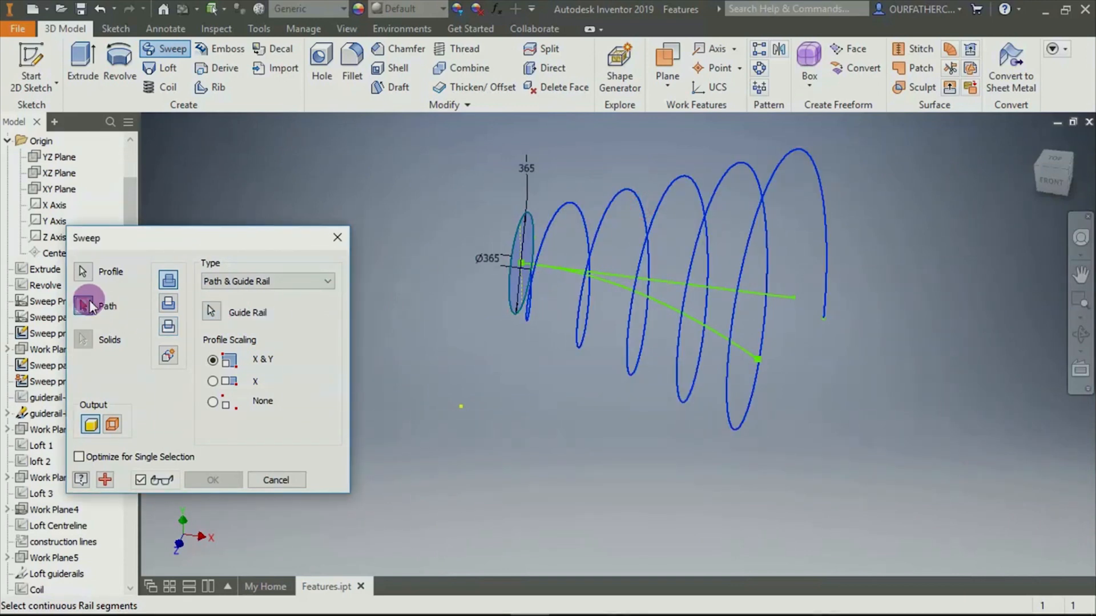
left_click(616, 275)
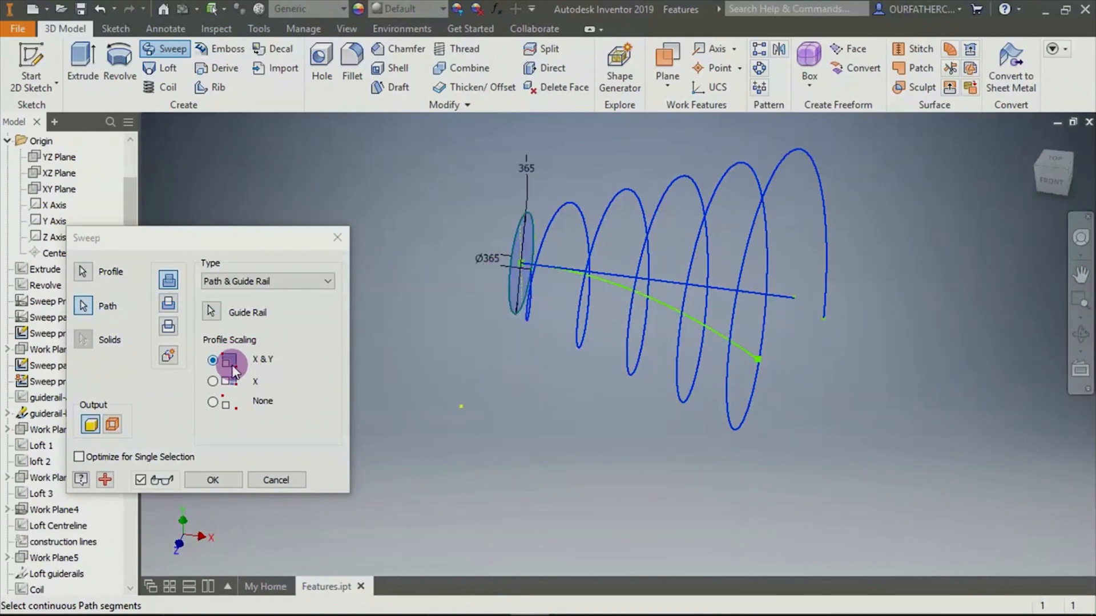
Set the sweep's profile scaling to X, create the sweep and inspect the resulting body
left_click(213, 382)
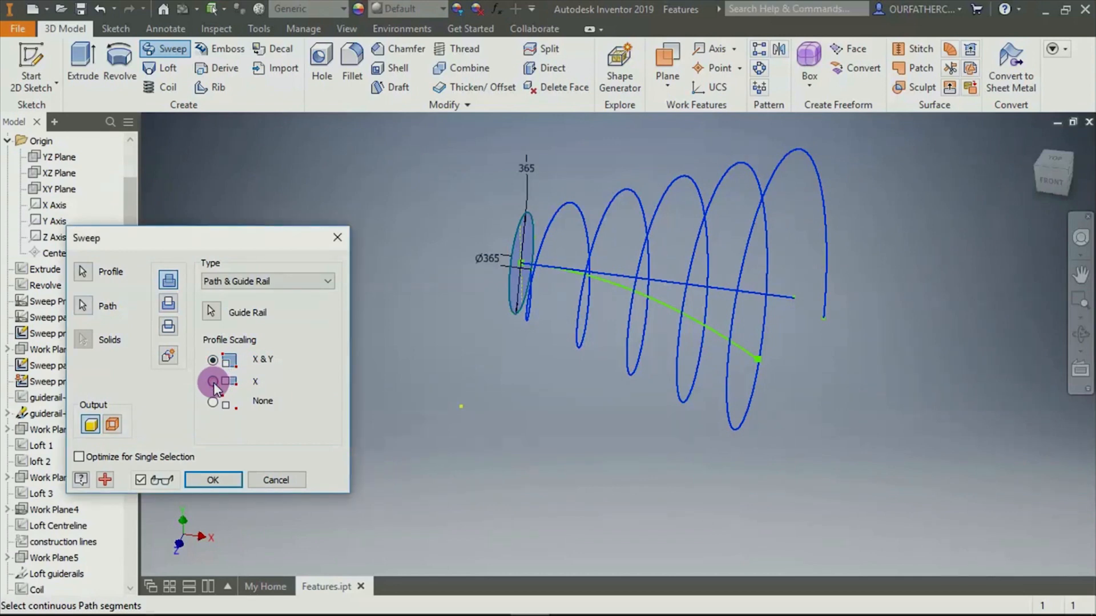
left_click(214, 382)
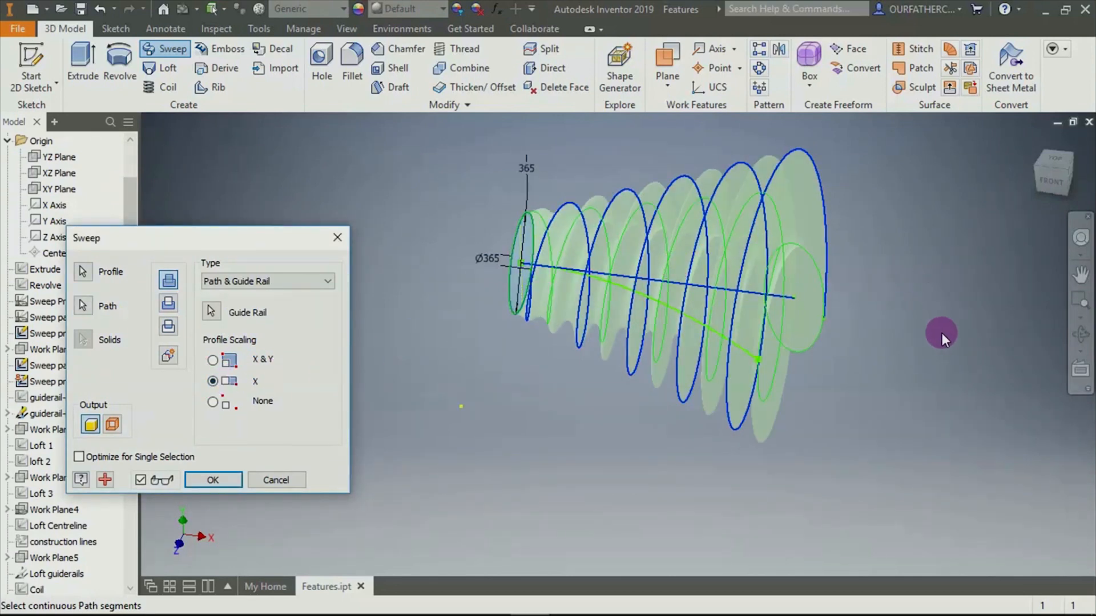
middle_click_drag(942, 335, 967, 338, "shift")
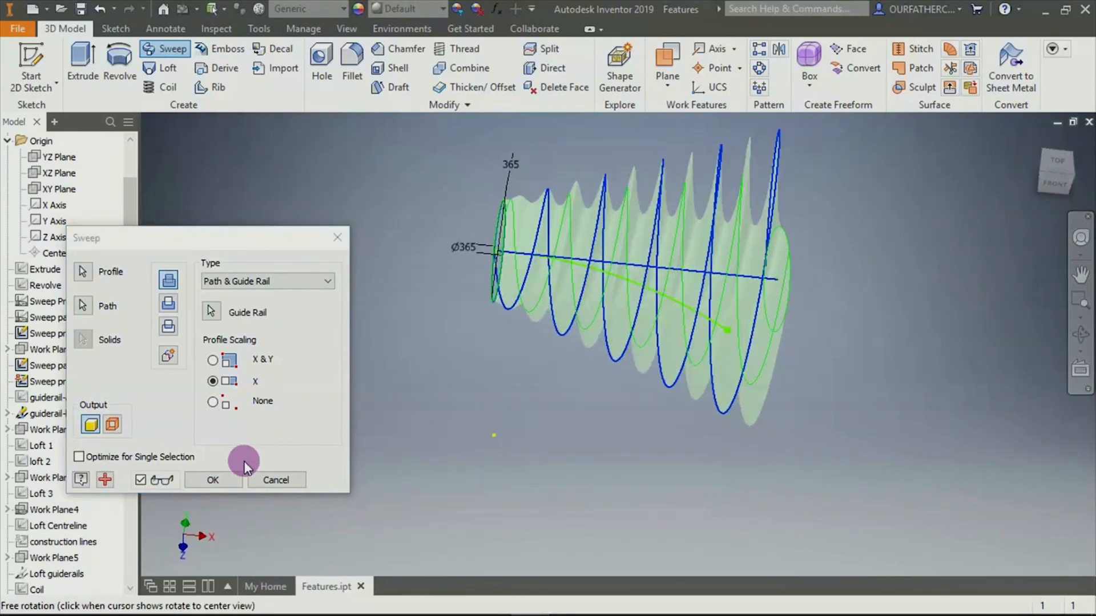
left_click(227, 479)
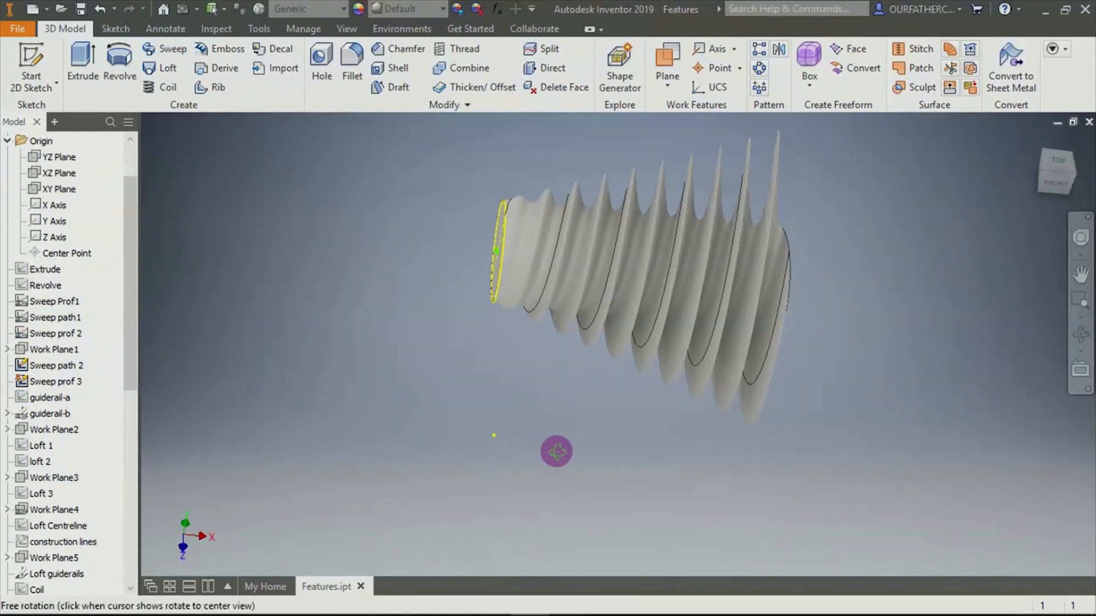
left_click_drag(556, 451, 651, 318)
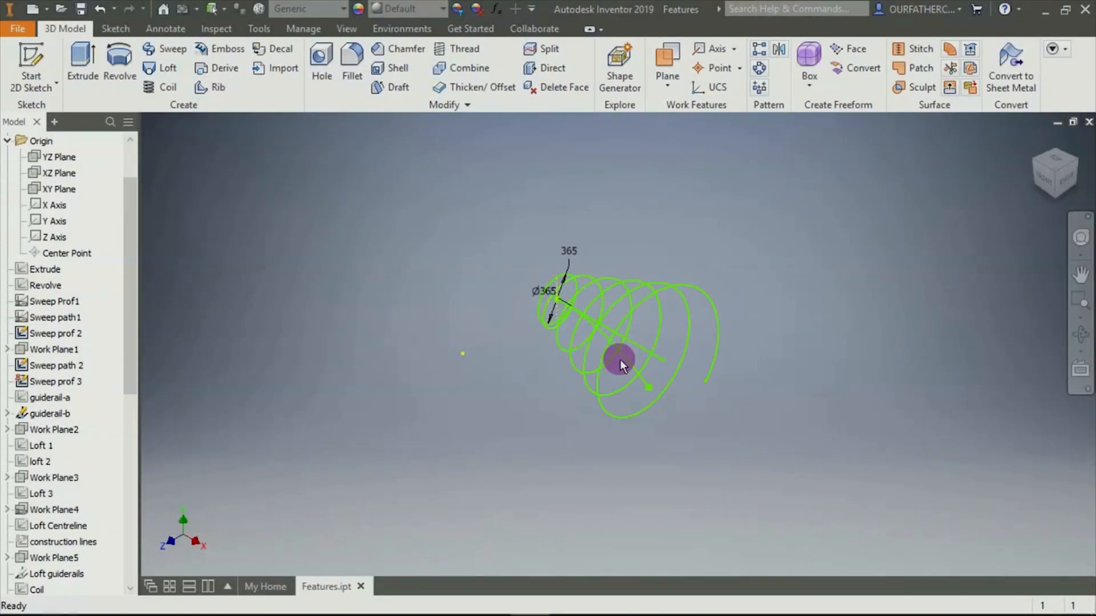
left_click(169, 49)
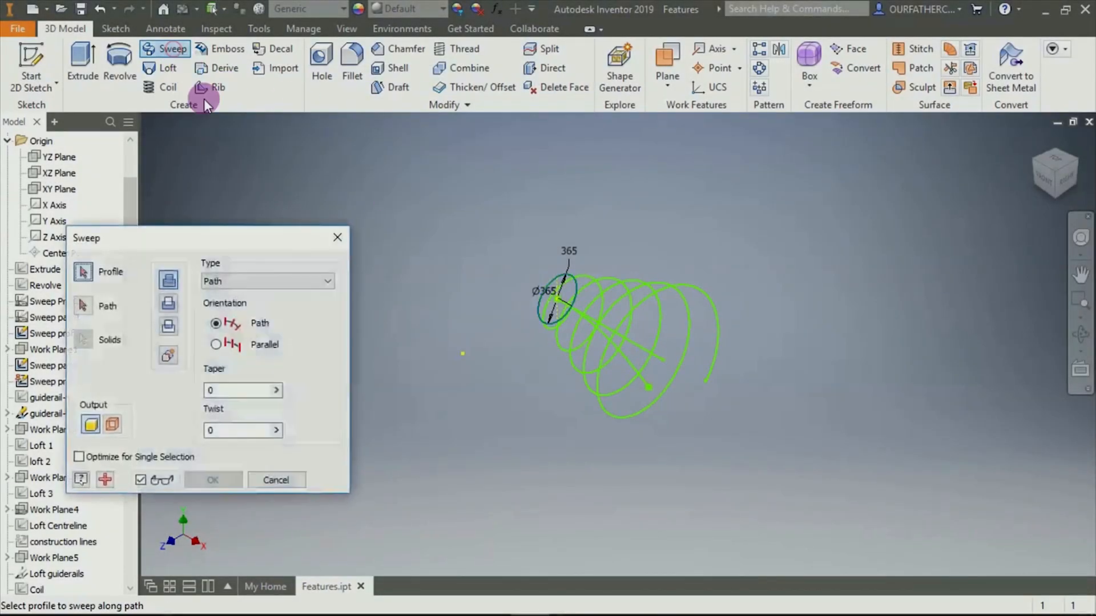
left_click(253, 279)
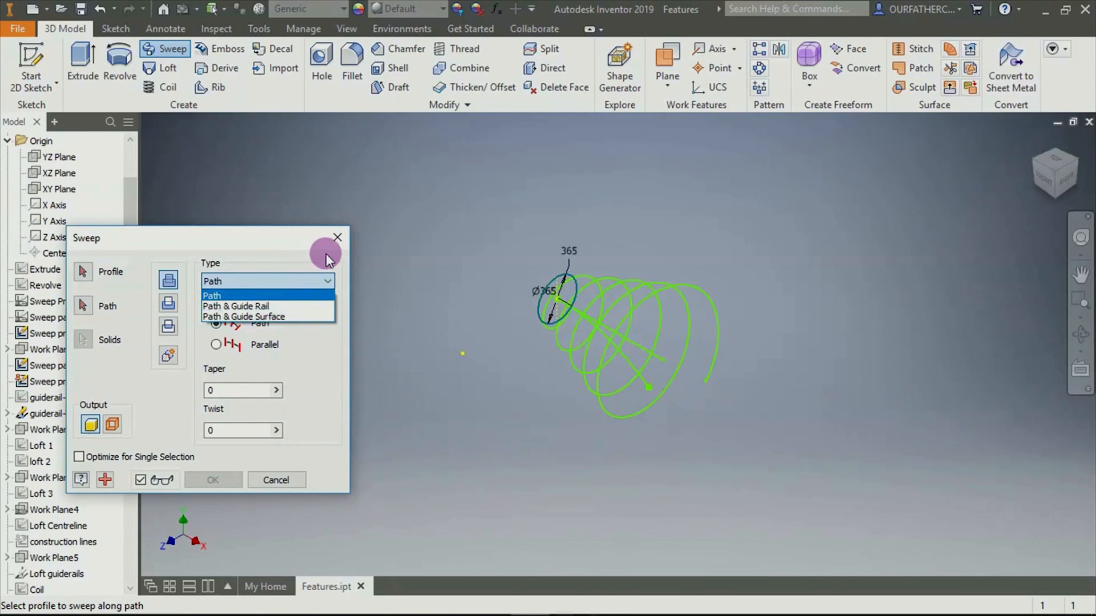
left_click(338, 237)
left_click(337, 238)
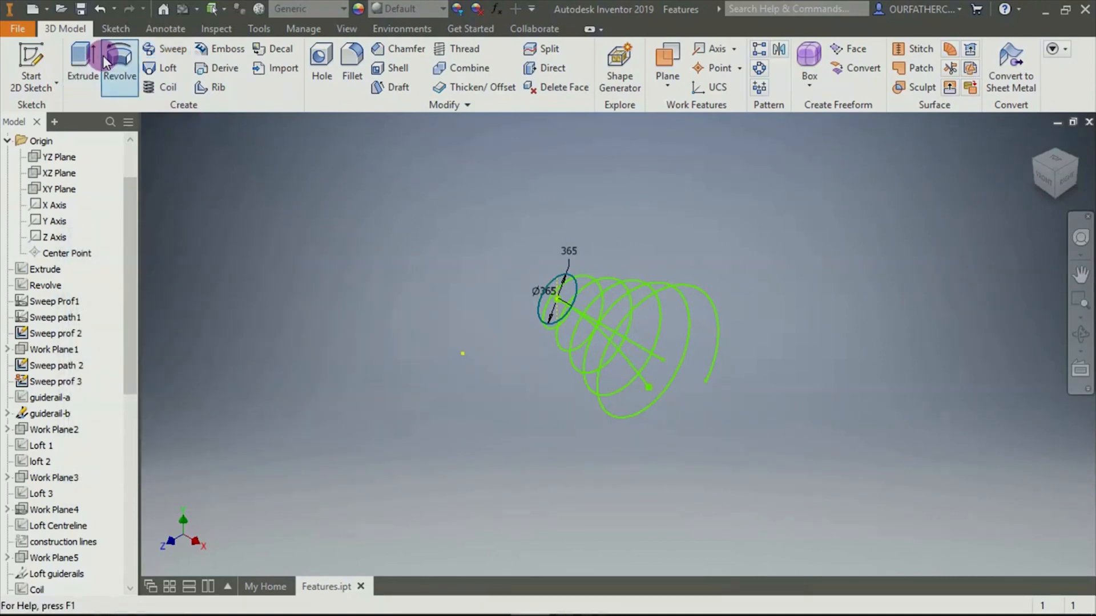
Set up an Extrude of the curved sweep path as a surface with a distance of about 577 mm
left_click(83, 62)
scroll(663, 374, "down", 5)
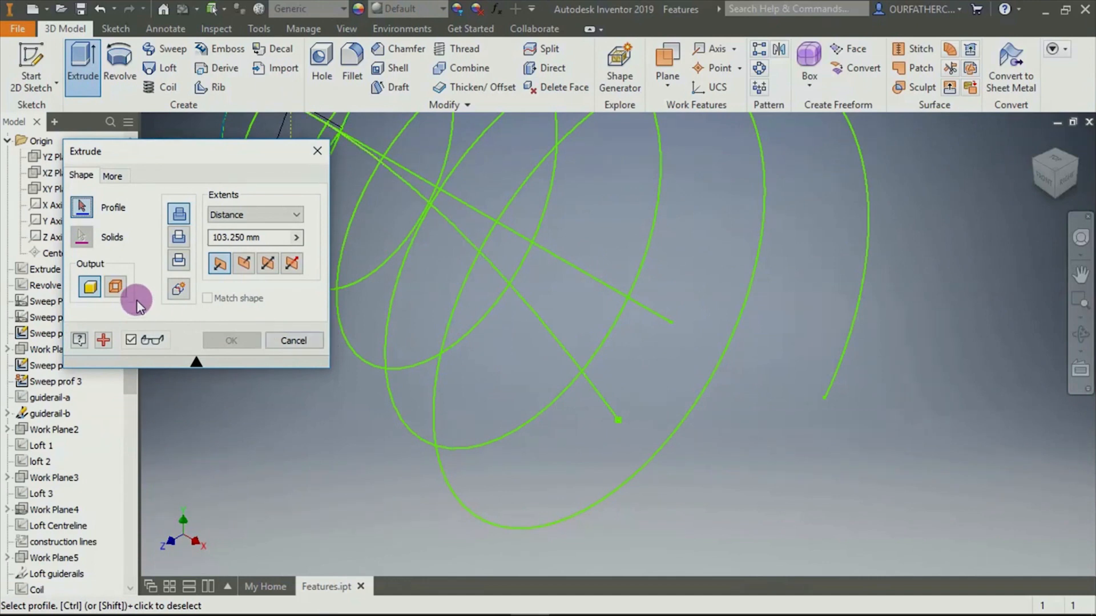
left_click(115, 287)
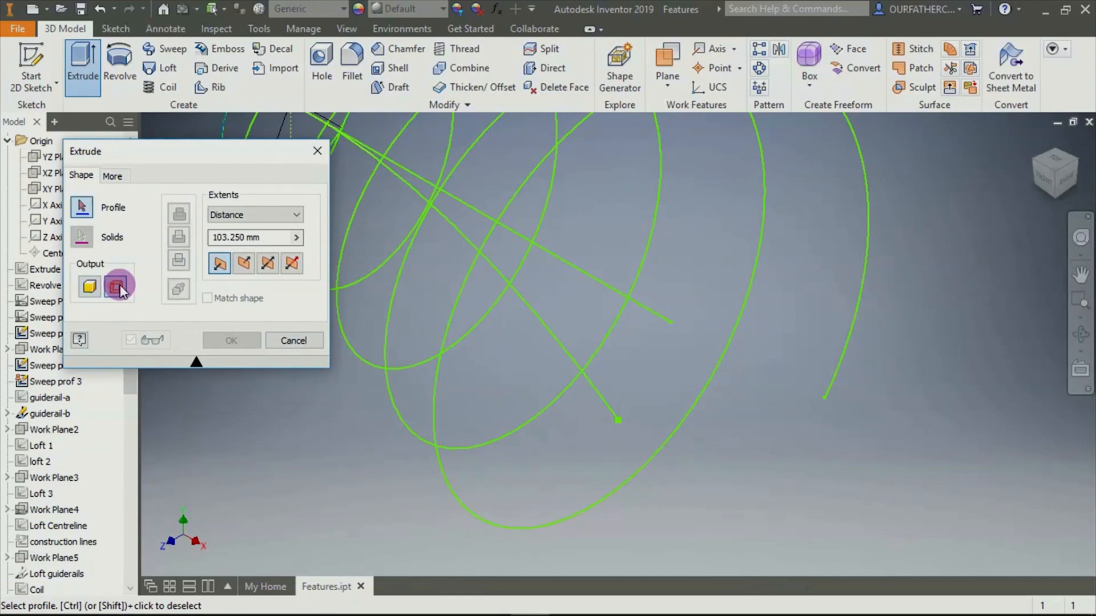
left_click(557, 338)
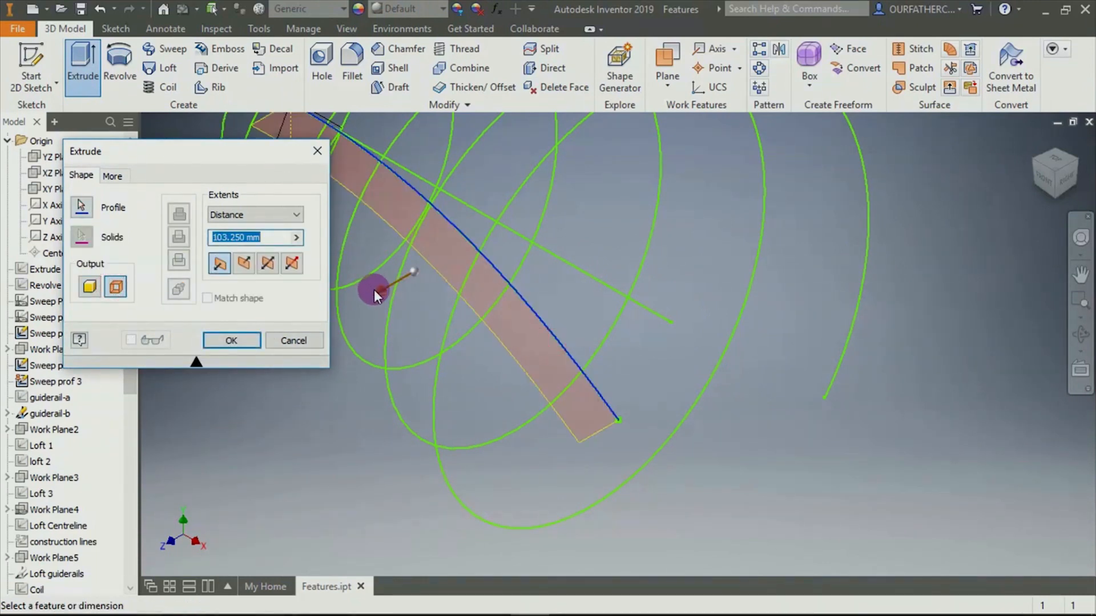
left_click_drag(375, 289, 202, 409)
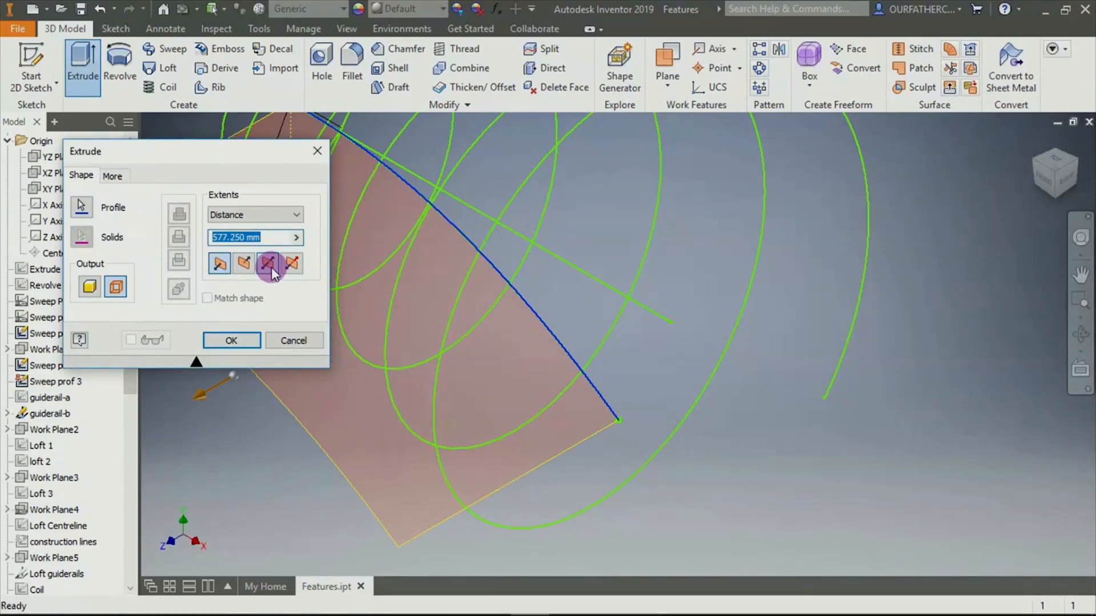
Make the surface extrusion asymmetric with a second distance of about 958 mm and create it
left_click(291, 263)
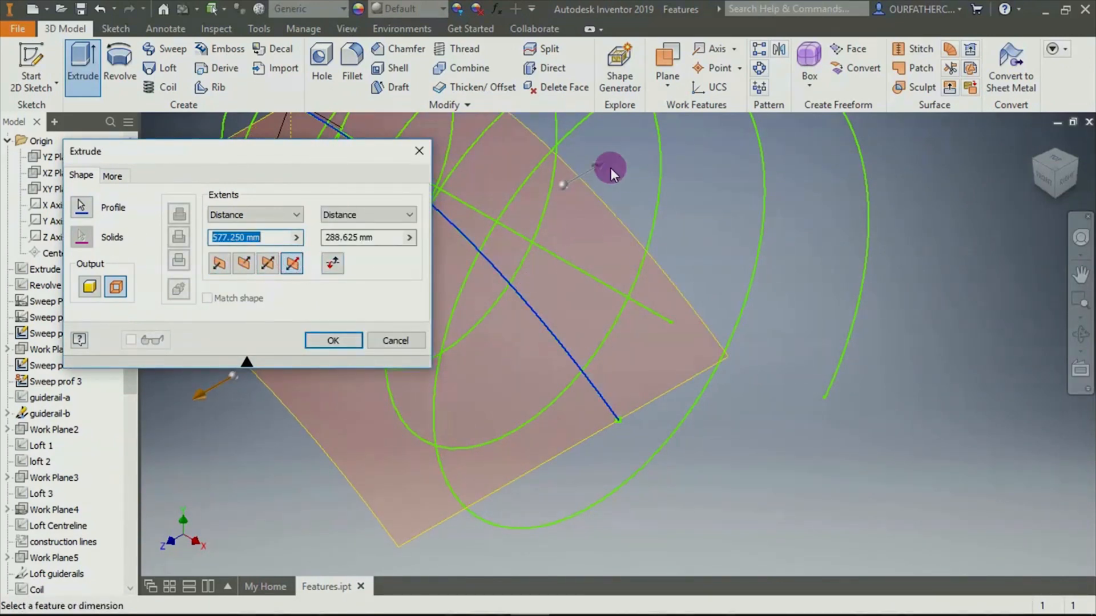
left_click_drag(609, 170, 916, 125)
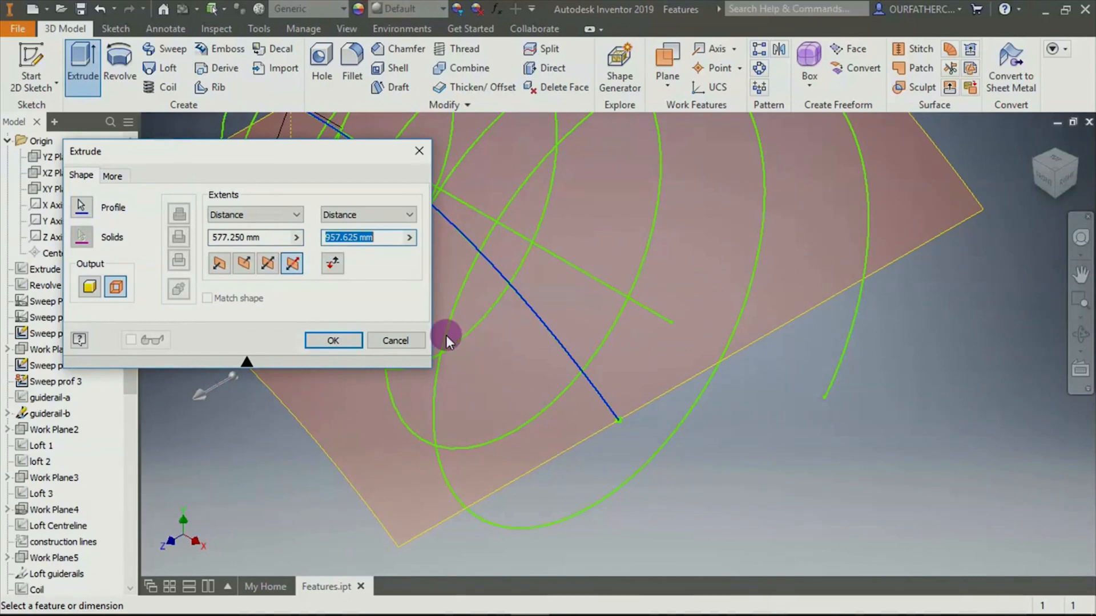
left_click(350, 341)
scroll(408, 237, "up", 5)
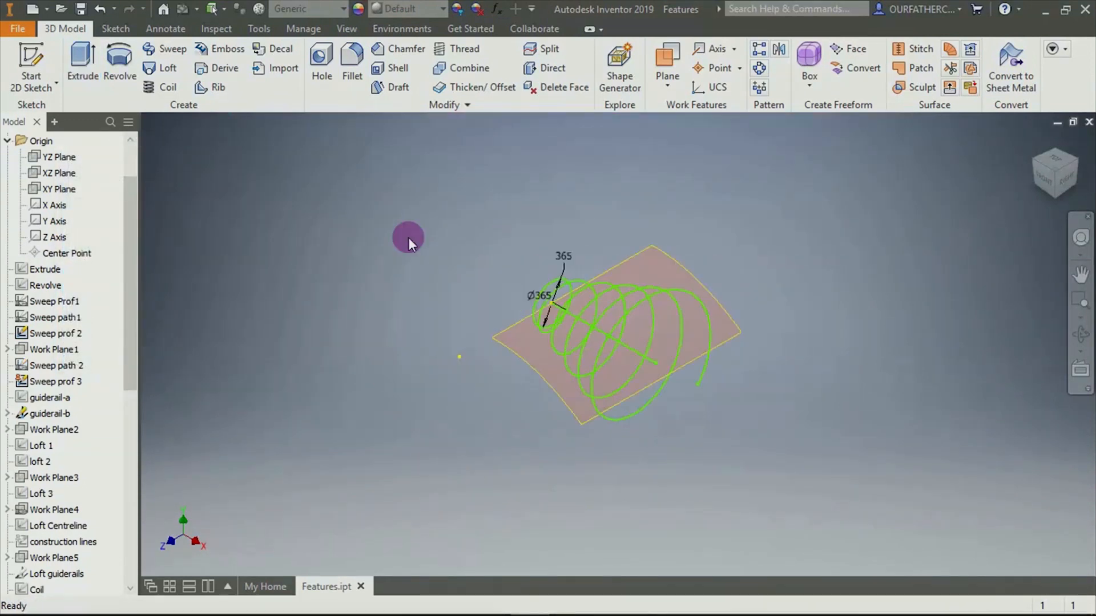
Set up a Path & Guide Surface sweep with the 365 circle as profile and the helix's straight centreline as path
left_click(161, 48)
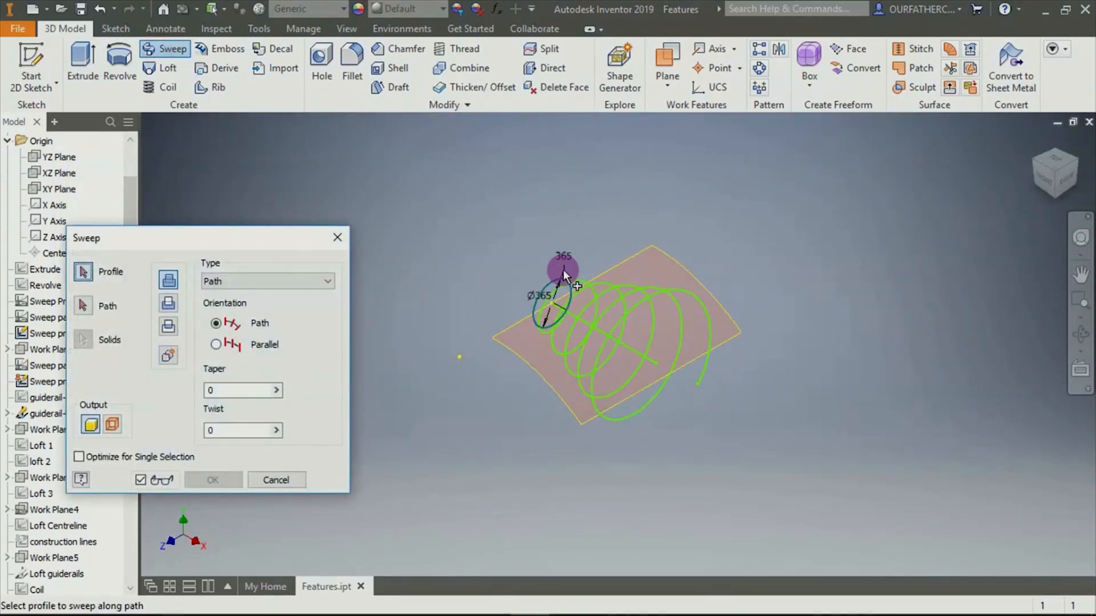
left_click(563, 298)
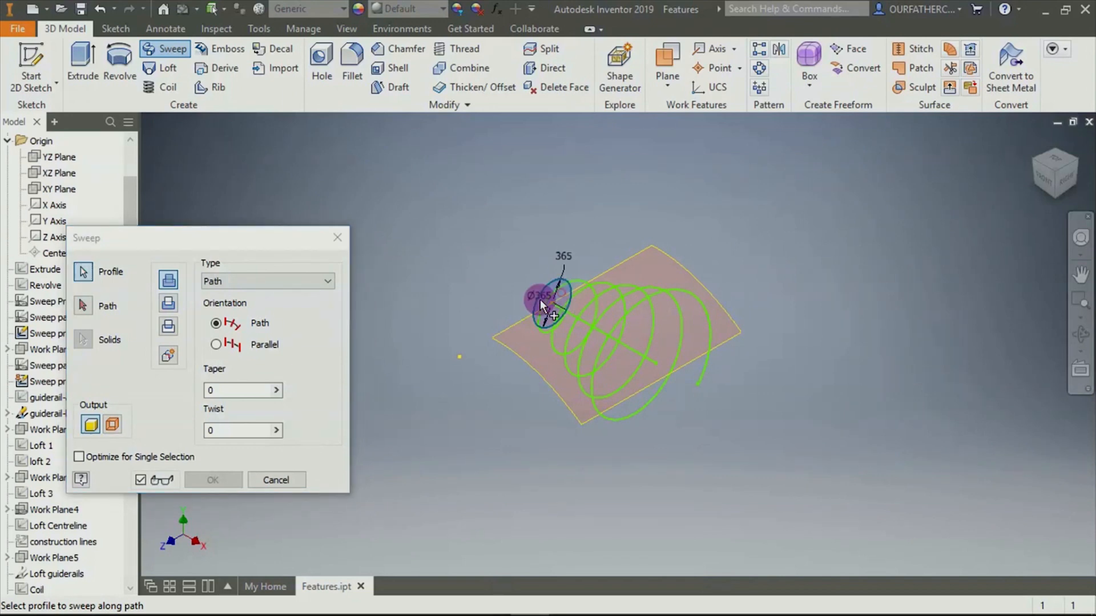
left_click(74, 304)
left_click(276, 283)
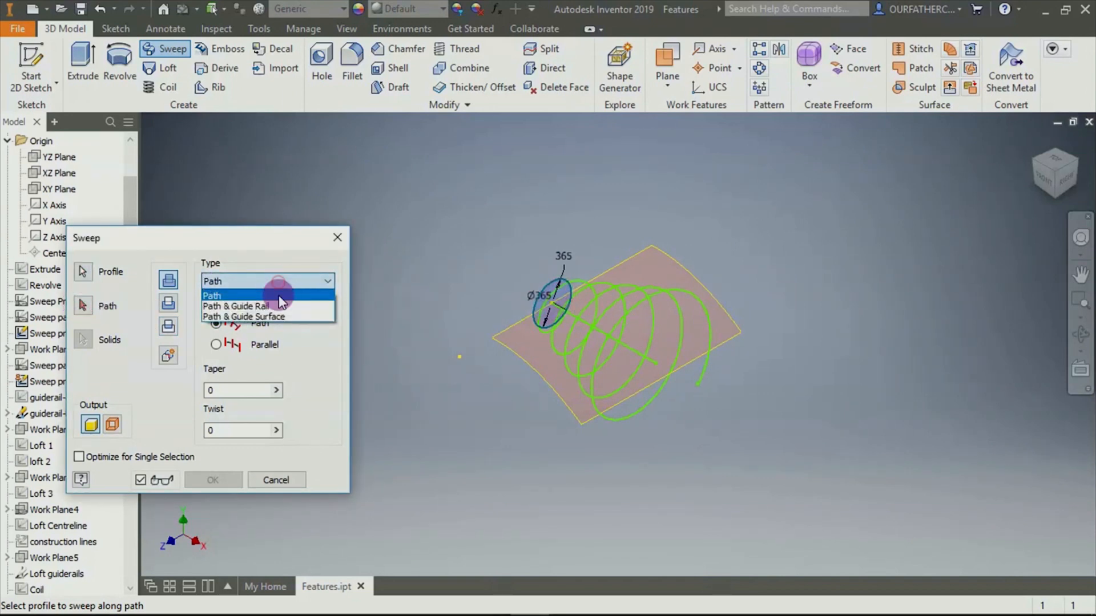
left_click(264, 318)
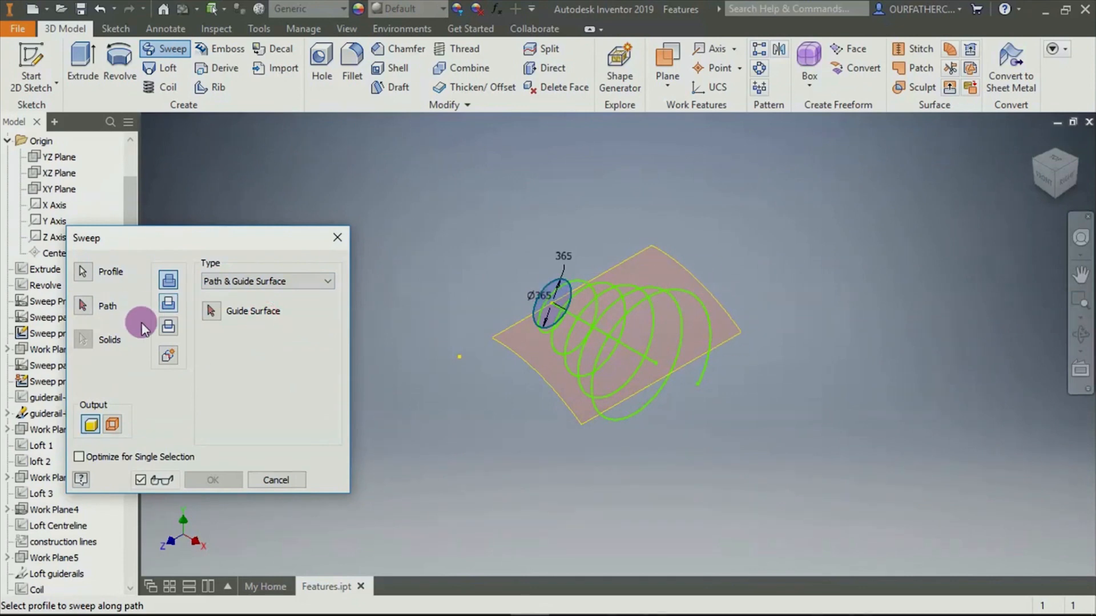
left_click(84, 305)
left_click(620, 340)
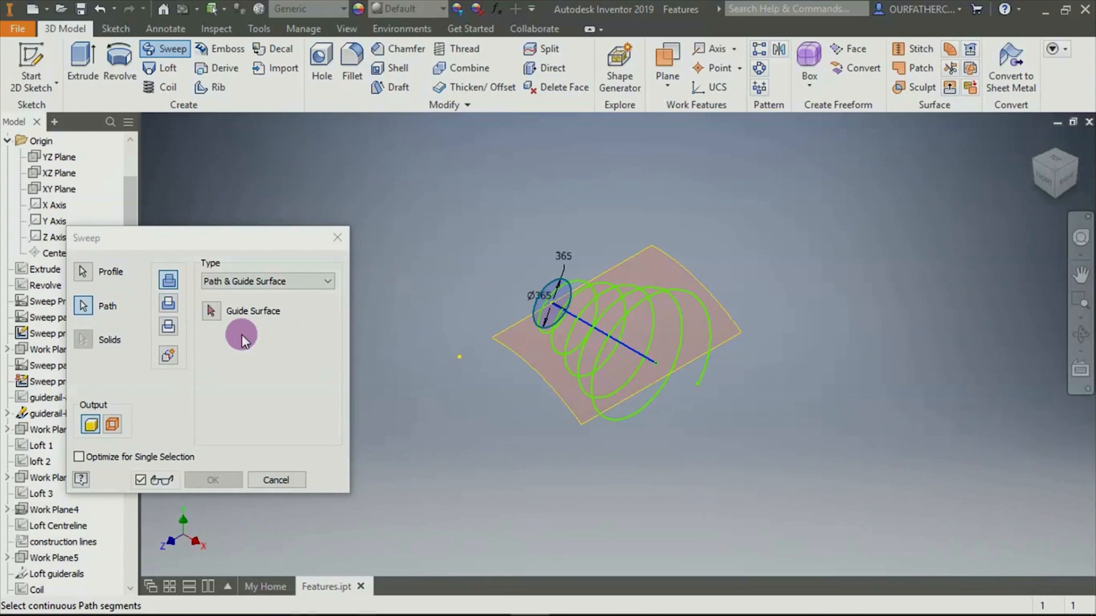
Switch the sweep type to Path and examine its preview in the front view
left_click(257, 281)
left_click(255, 294)
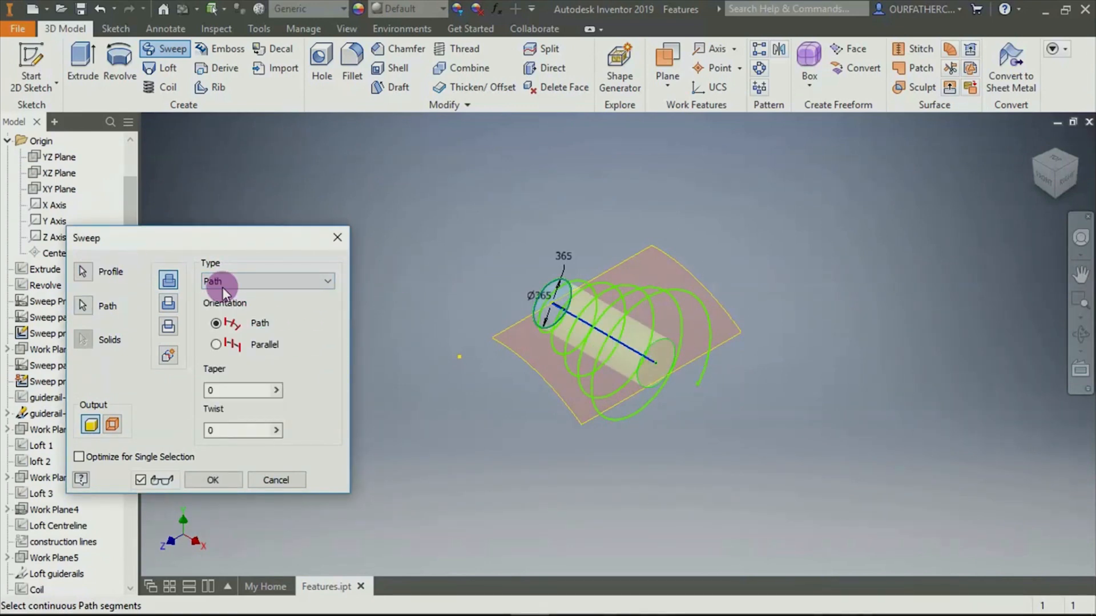
middle_click_drag(703, 442, 790, 424, "shift")
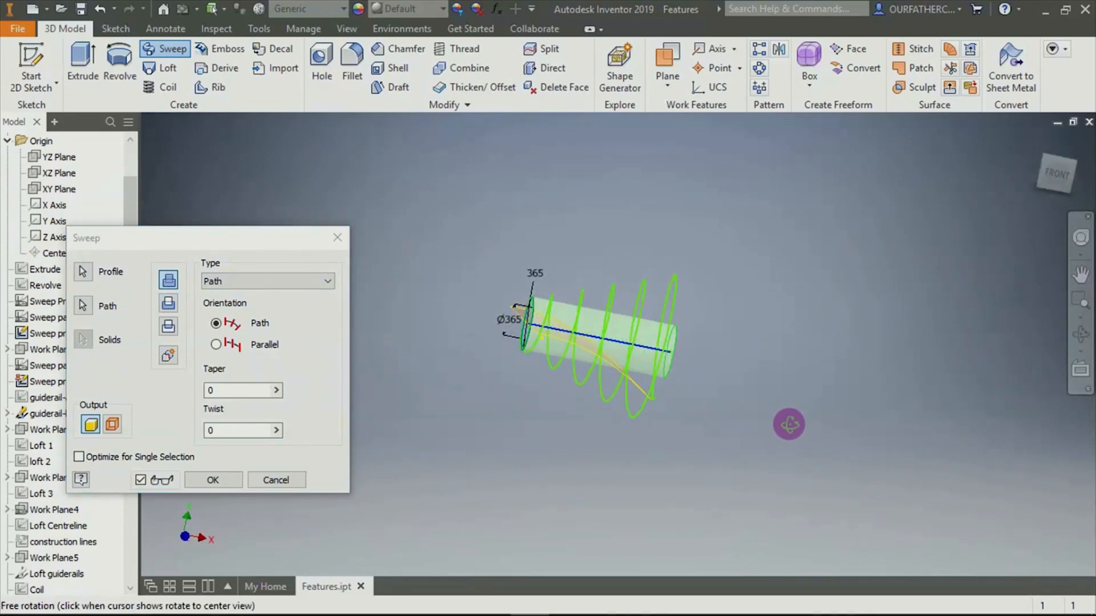
left_click(1057, 174)
scroll(677, 351, "down", 3)
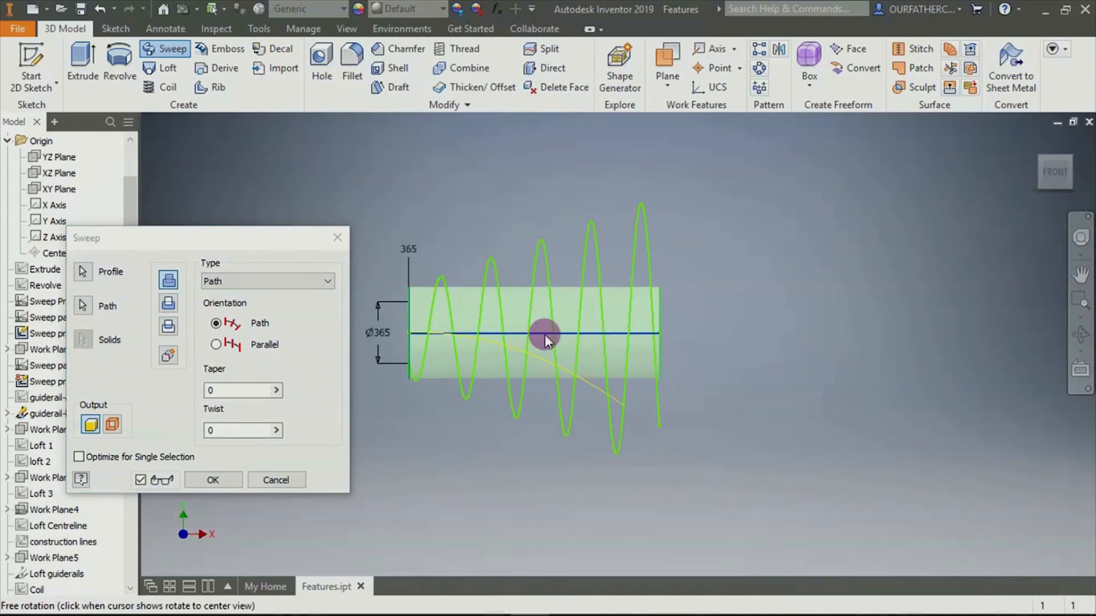
Set the sweep type to Path & Guide Surface and select the curved extruded surface as the guide surface
left_click(245, 288)
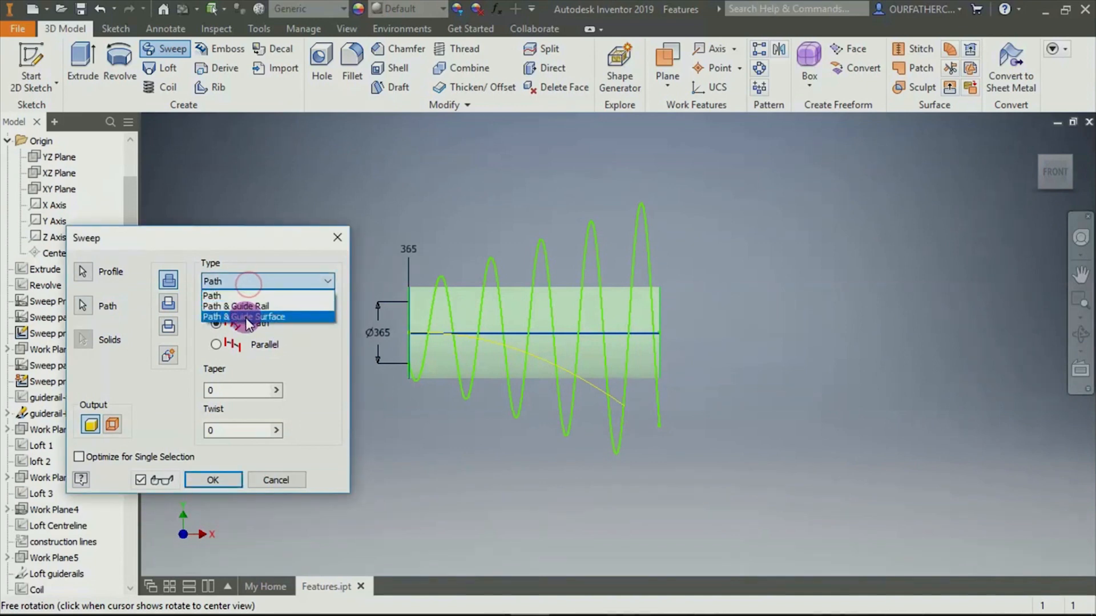
left_click(245, 317)
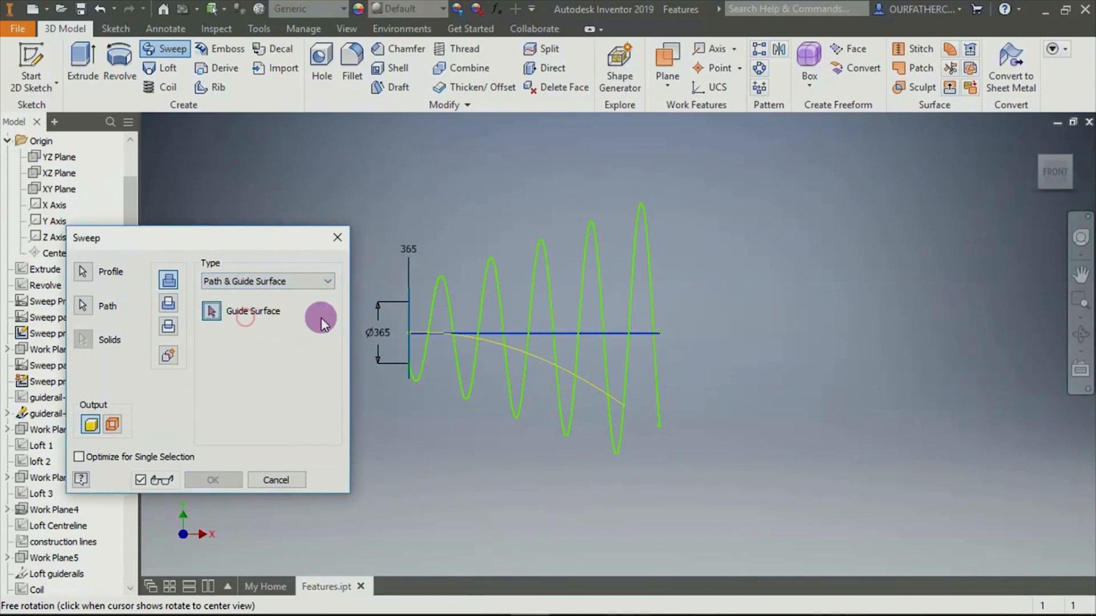
left_click(597, 388)
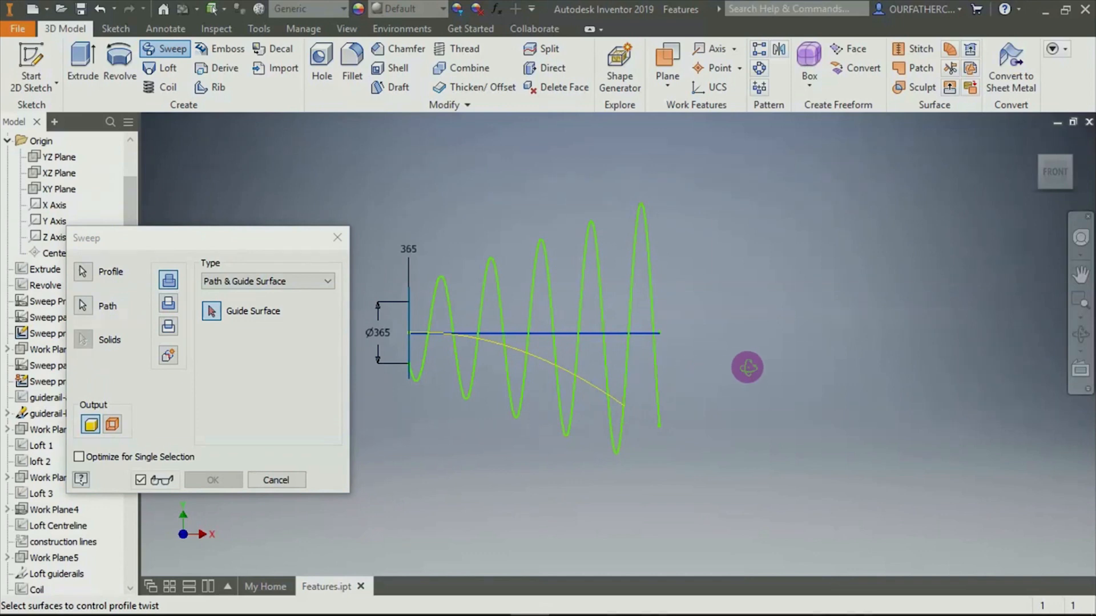
middle_click_drag(747, 367, 770, 331, "shift")
left_click(594, 388)
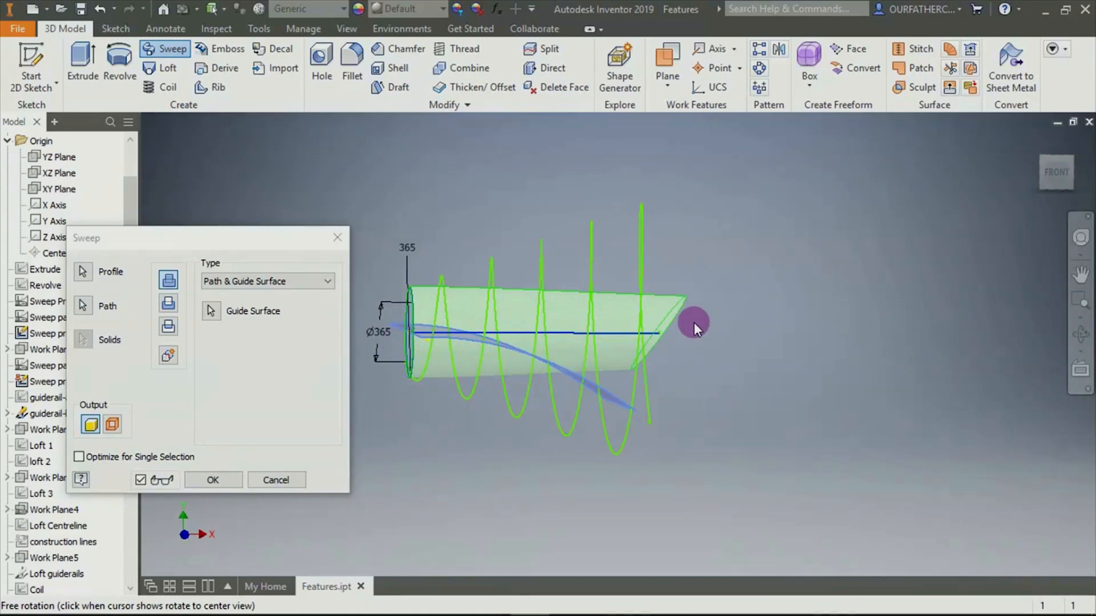
left_click_drag(667, 353, 737, 377)
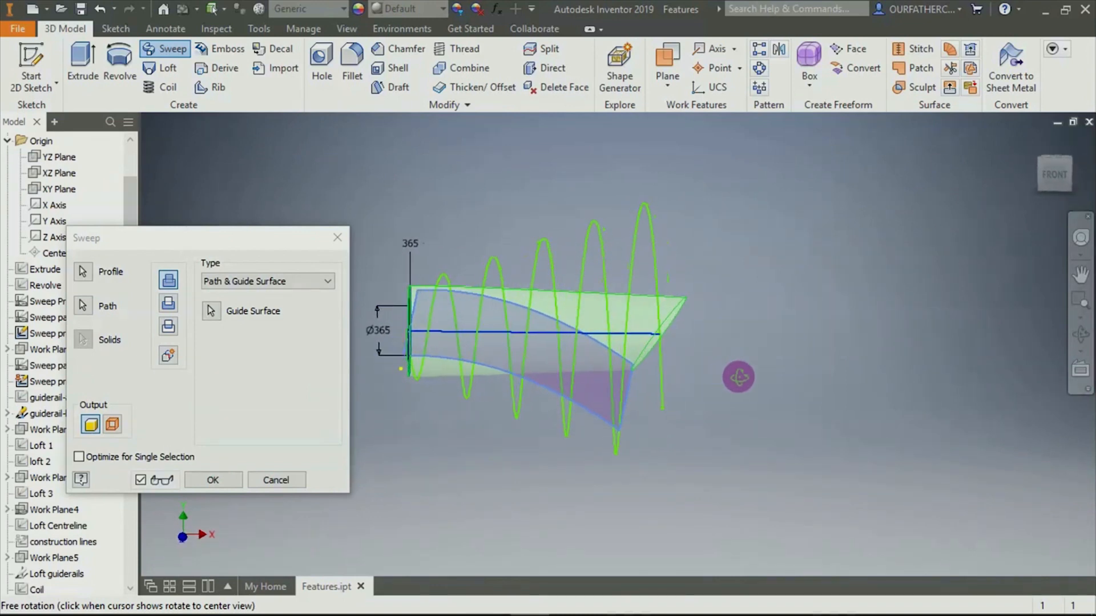
Compare the guide-surface preview with the plain Path type, restore Path & Guide Surface and create the sweep
left_click(305, 291)
left_click(257, 294)
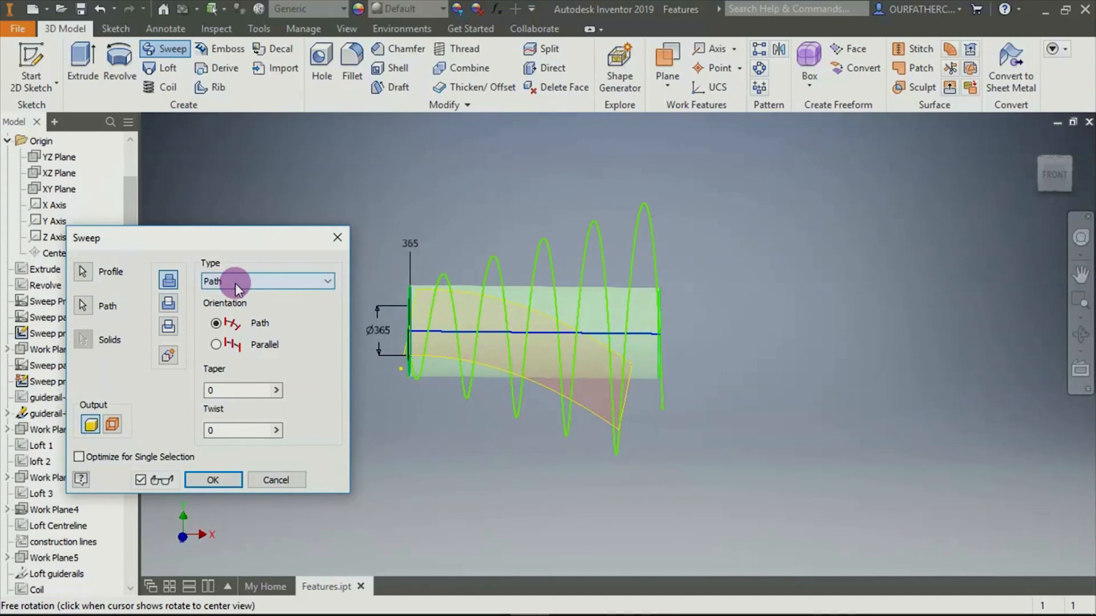
left_click(236, 283)
left_click(237, 314)
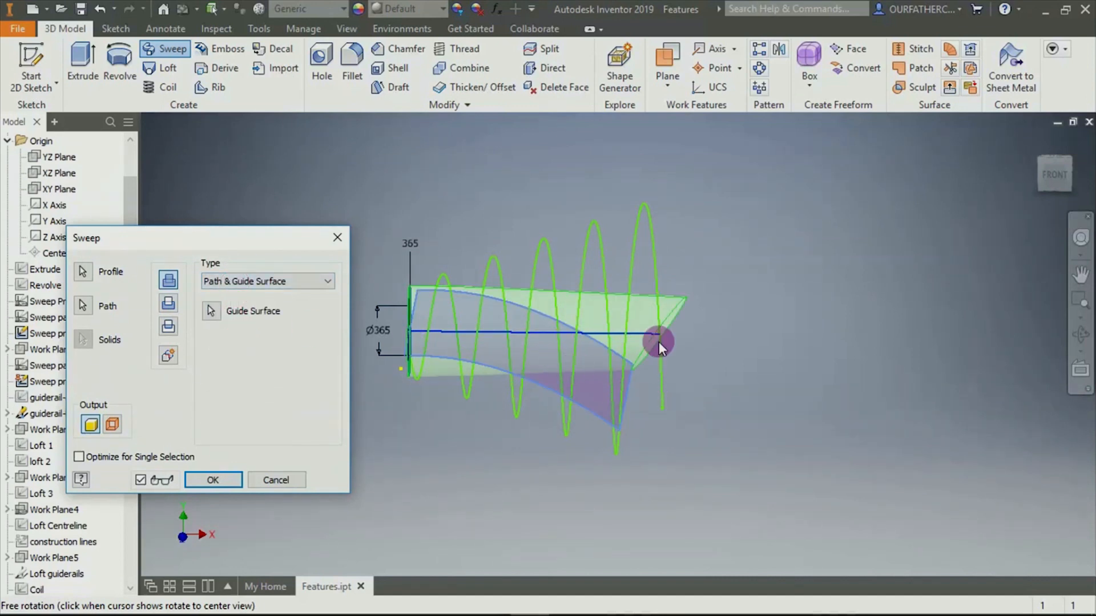
left_click(225, 481)
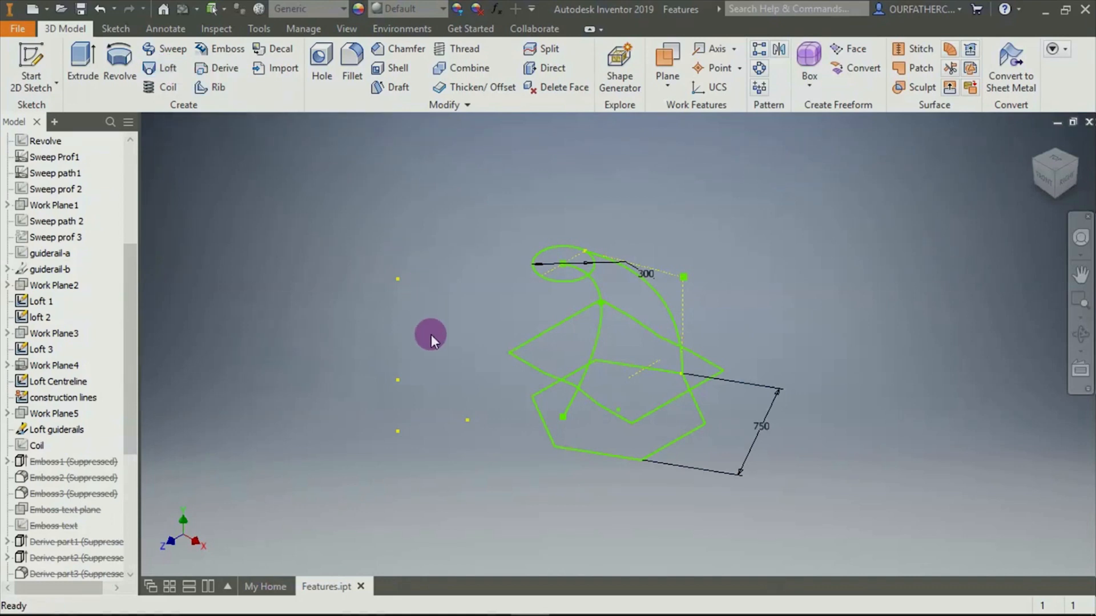
Examine how the circular, four-sided and hexagonal loft profiles are spaced on separate planes along the two curves
mouse_move(426, 381)
middle_mouse_down("shift")
mouse_move(472, 367)
mouse_move(583, 371)
middle_mouse_up("shift")
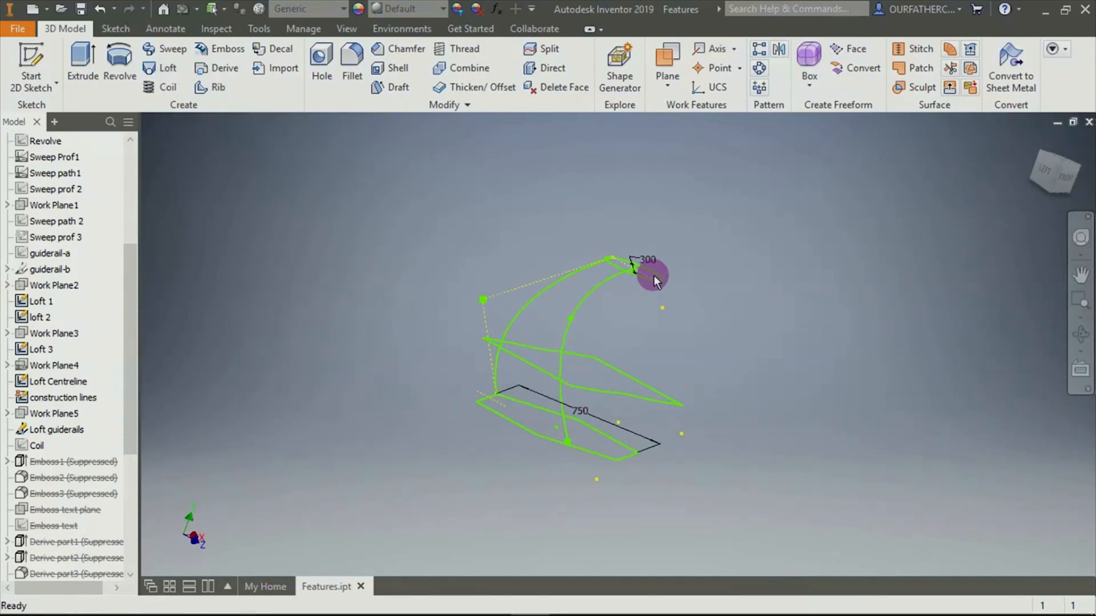
scroll(653, 275, "up", 3)
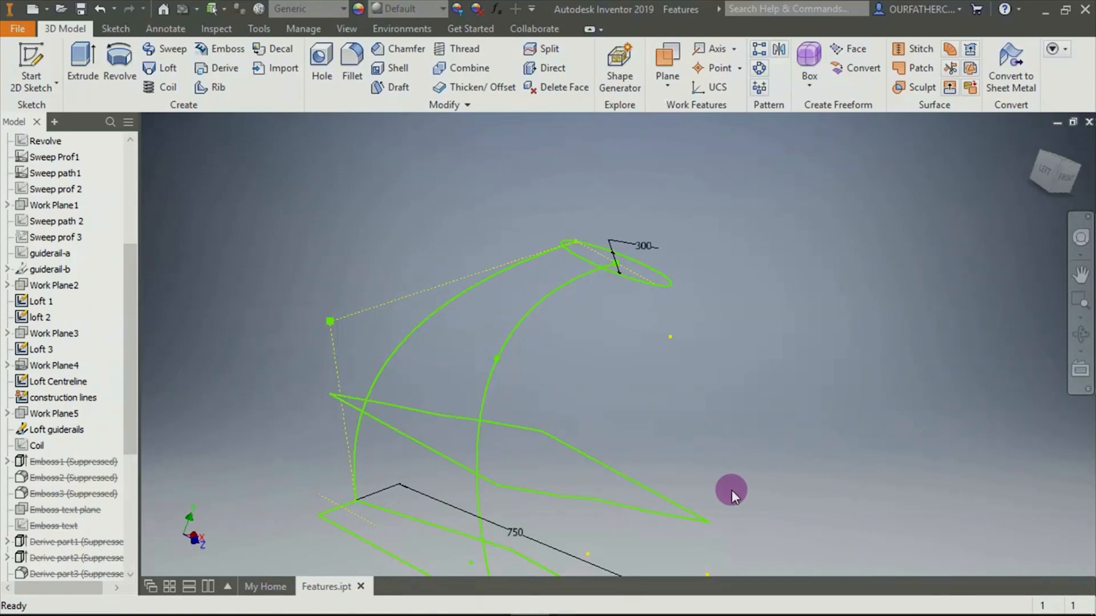
scroll(732, 491, "up", 5)
scroll(720, 519, "down", 6)
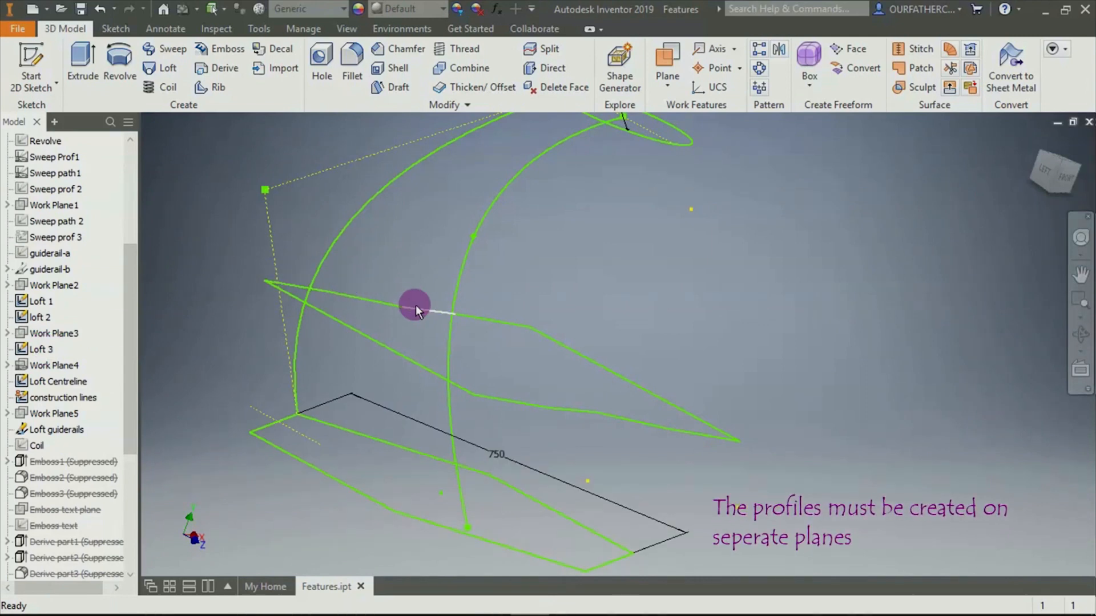
left_click_drag(894, 391, 508, 183)
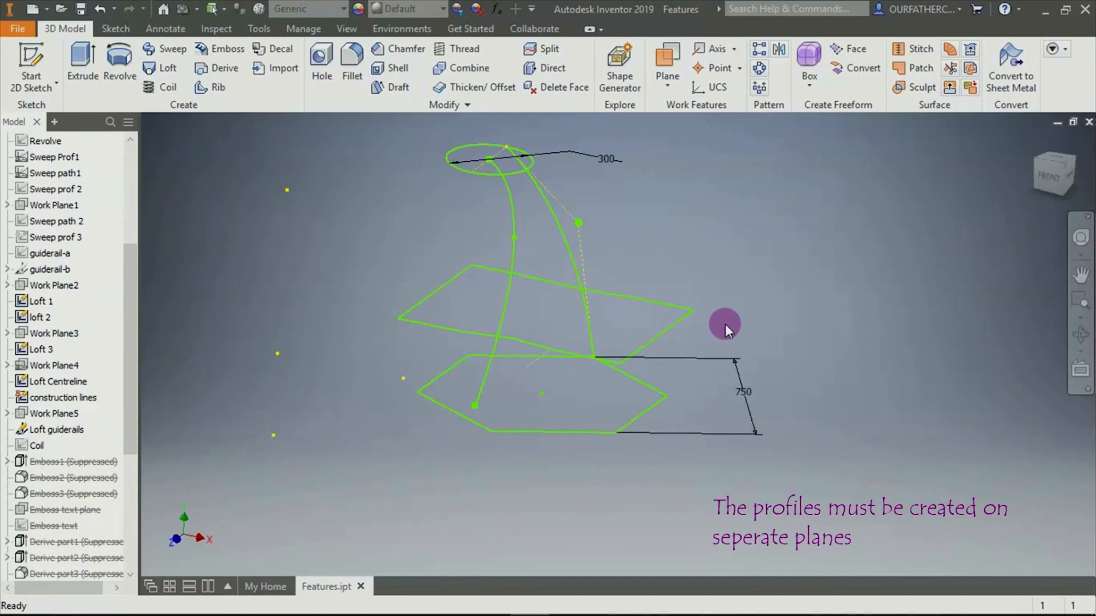
mouse_move(768, 344)
middle_mouse_down("shift")
mouse_move(790, 330)
mouse_move(856, 341)
mouse_move(795, 350)
mouse_move(767, 335)
middle_mouse_up("shift")
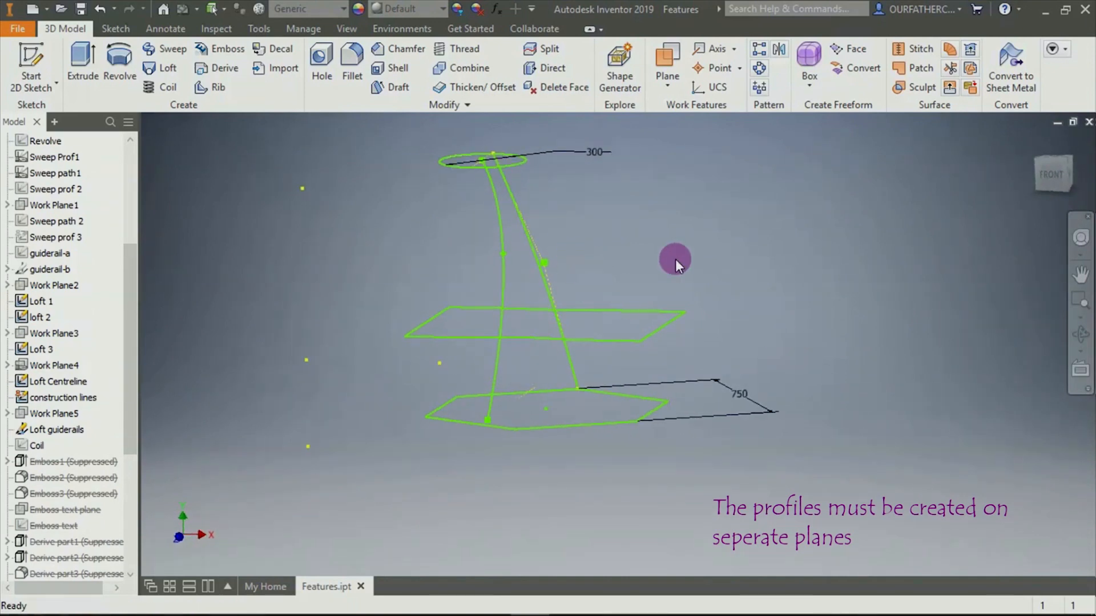
middle_click_drag(676, 259, 645, 273, "shift")
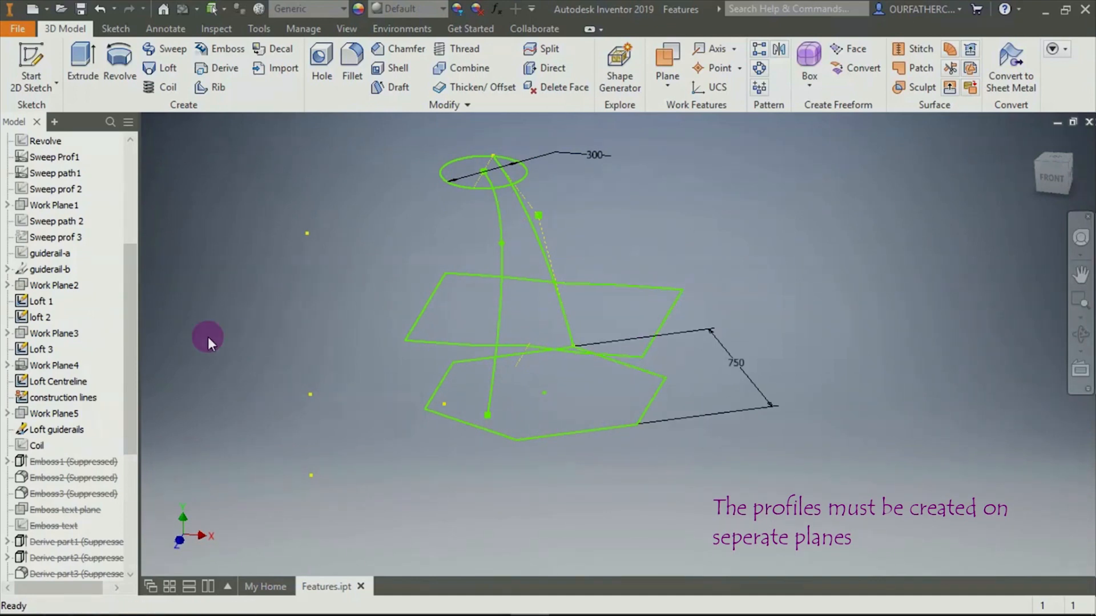
Make Work Plane2 and Work Plane3 visible
left_click(17, 287)
right_click(18, 287)
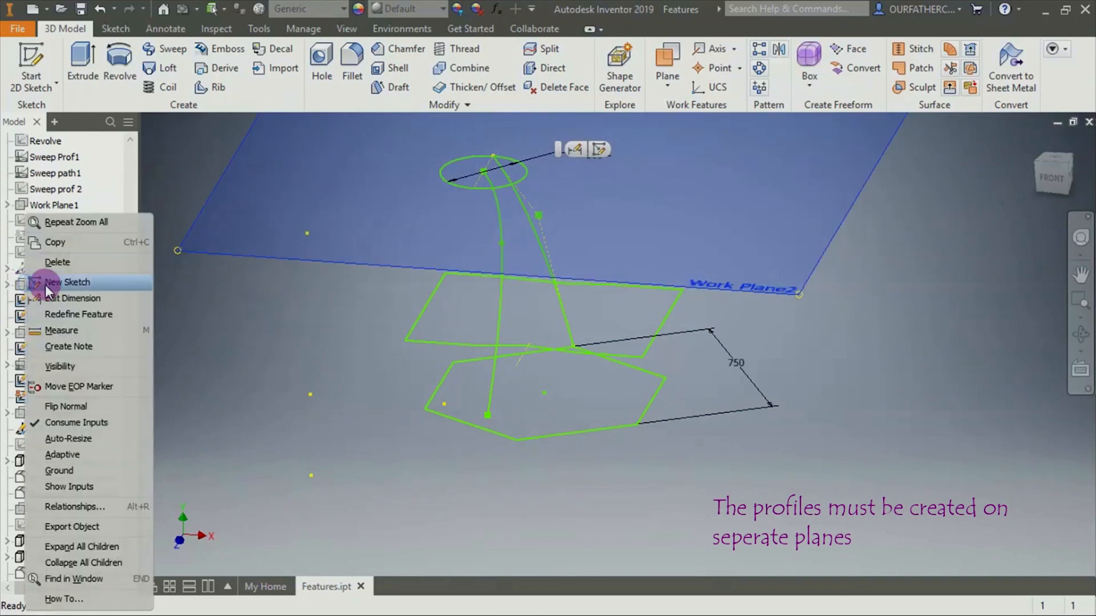
left_click(63, 365)
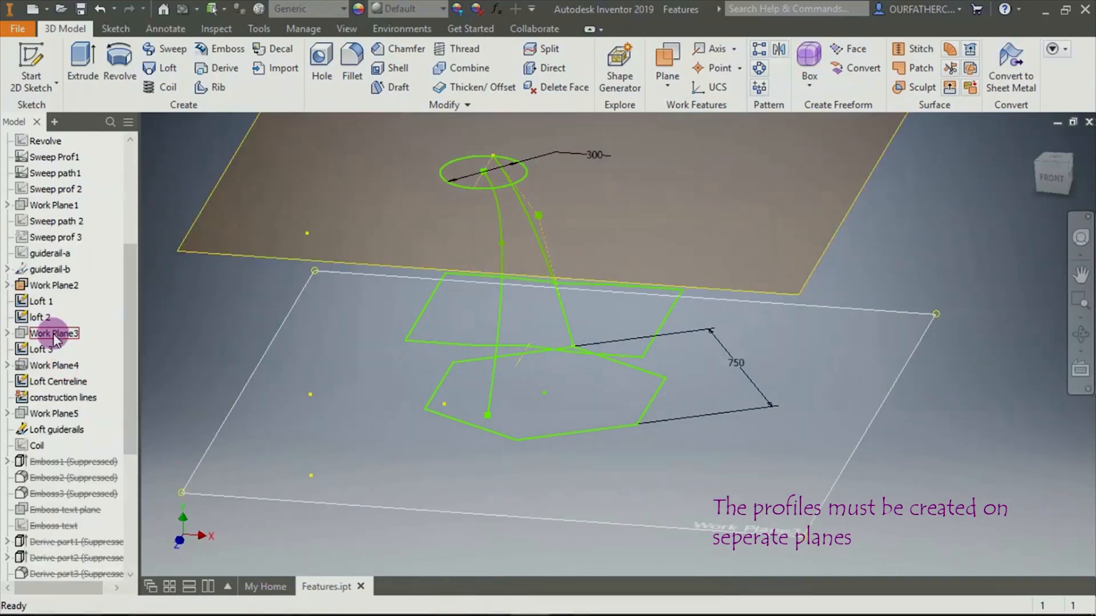
right_click(54, 338)
left_click(84, 365)
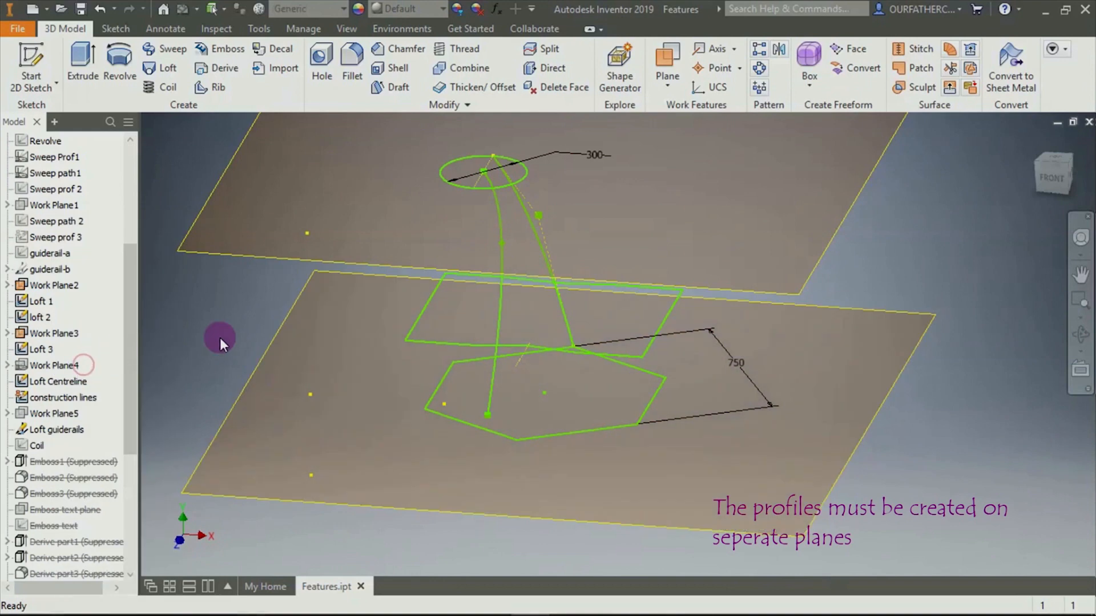
Make the origin's XZ Plane visible at the four-sided middle profile
mouse_move(393, 540)
middle_mouse_down("shift")
mouse_move(404, 521)
mouse_move(421, 524)
mouse_move(437, 481)
middle_mouse_up("shift")
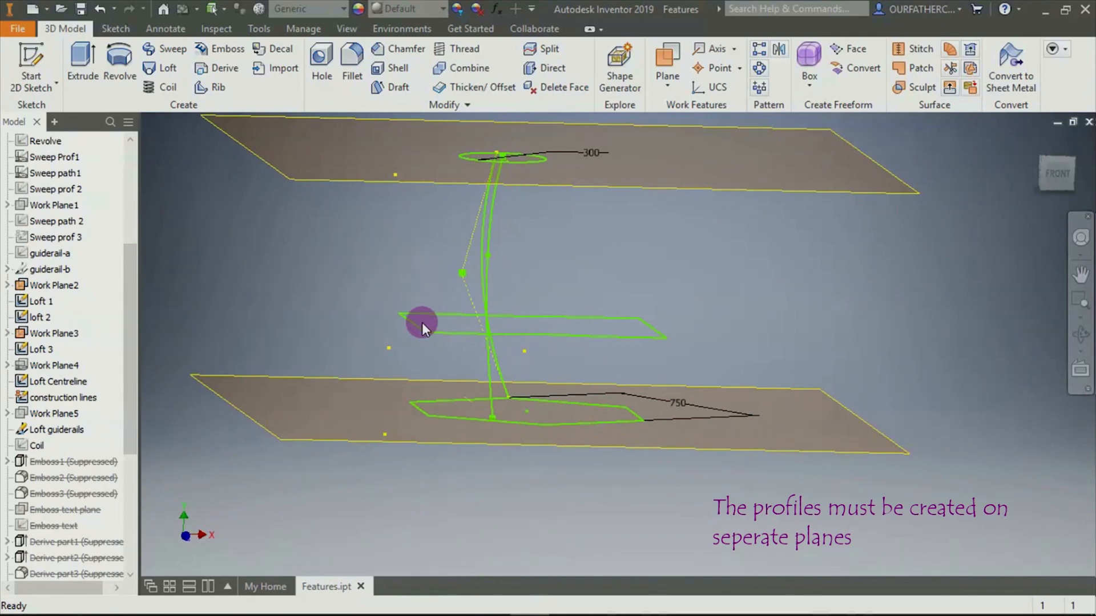
left_click_drag(129, 282, 134, 184)
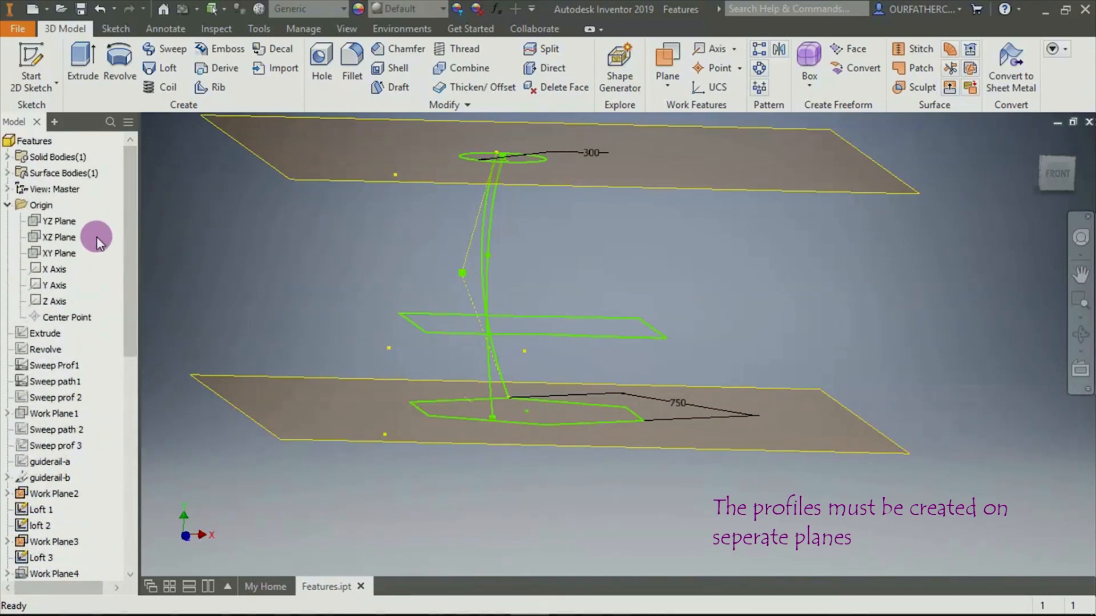
left_click(59, 239)
right_click(57, 238)
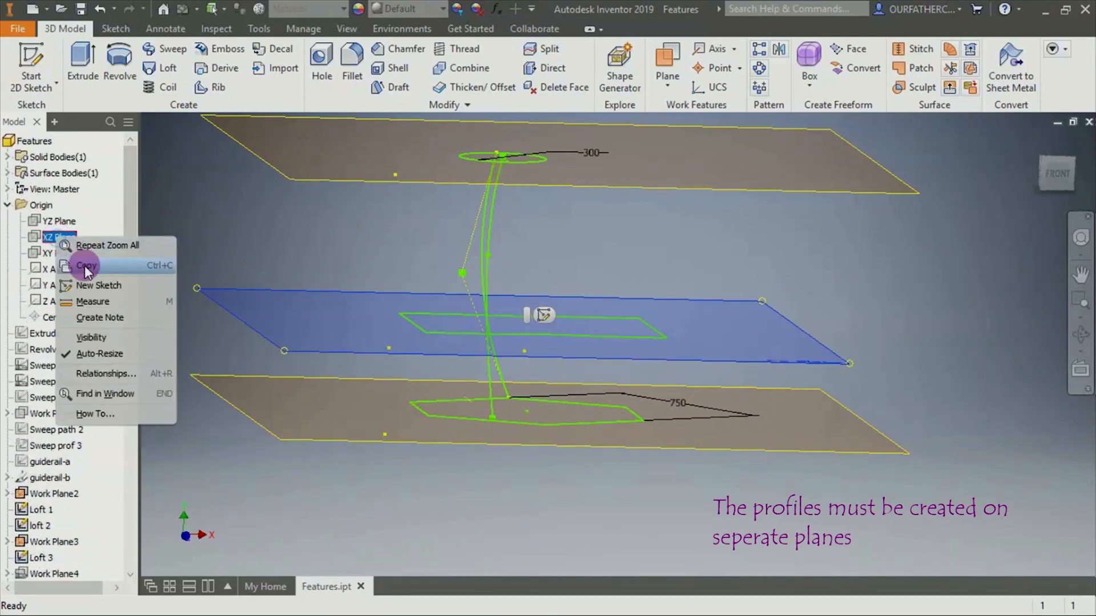
left_click(90, 336)
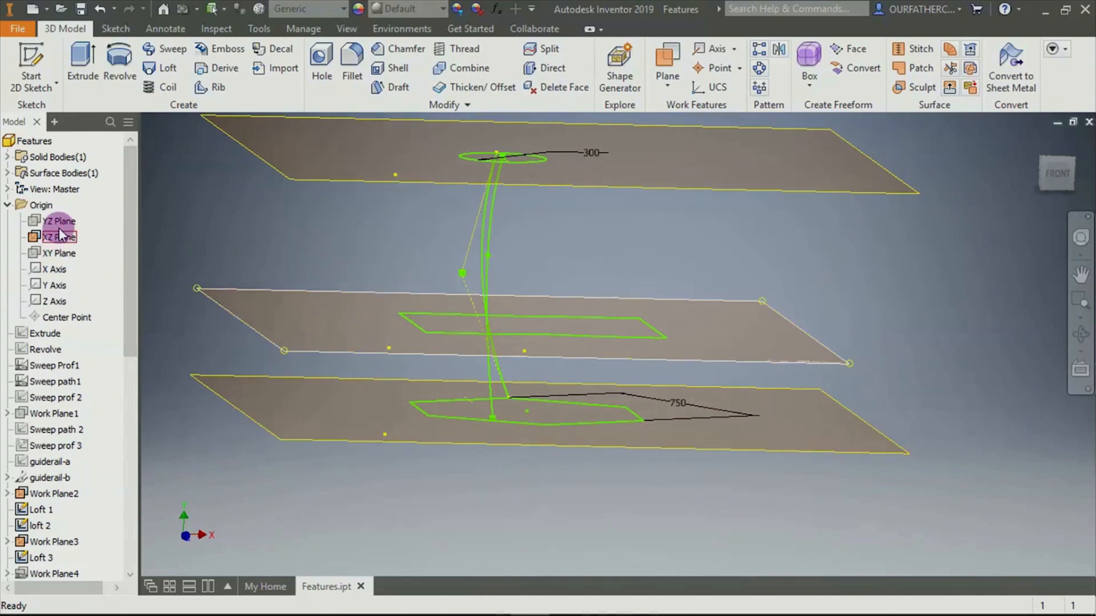
Start a Loft and add the 300 circle, sketch Loft 1, as its first section
middle_click_drag(324, 238, 257, 206, "shift")
left_click(150, 67)
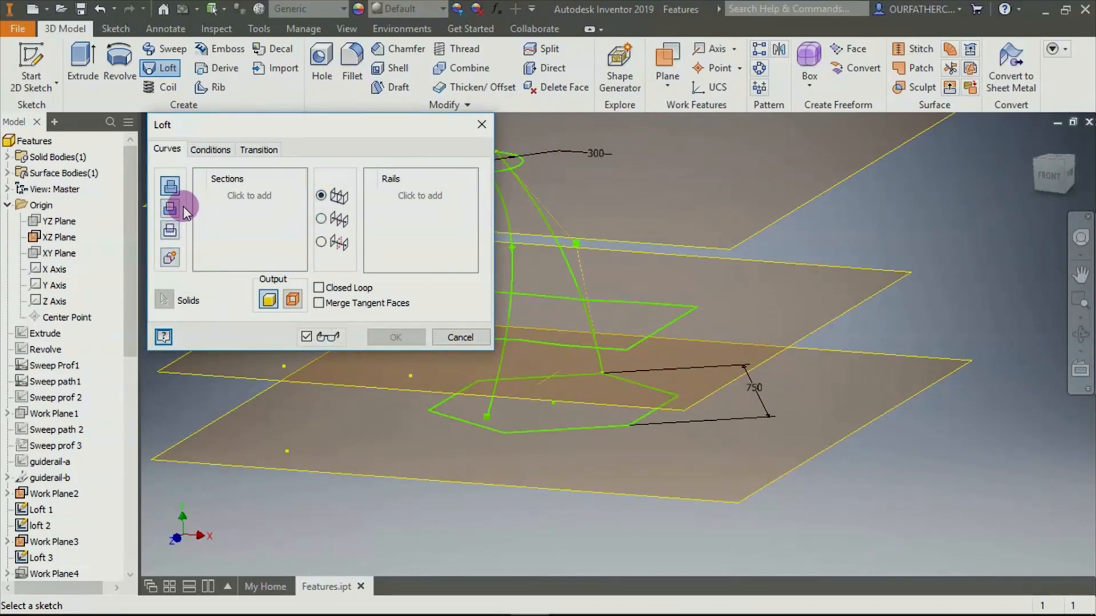
left_click(237, 195)
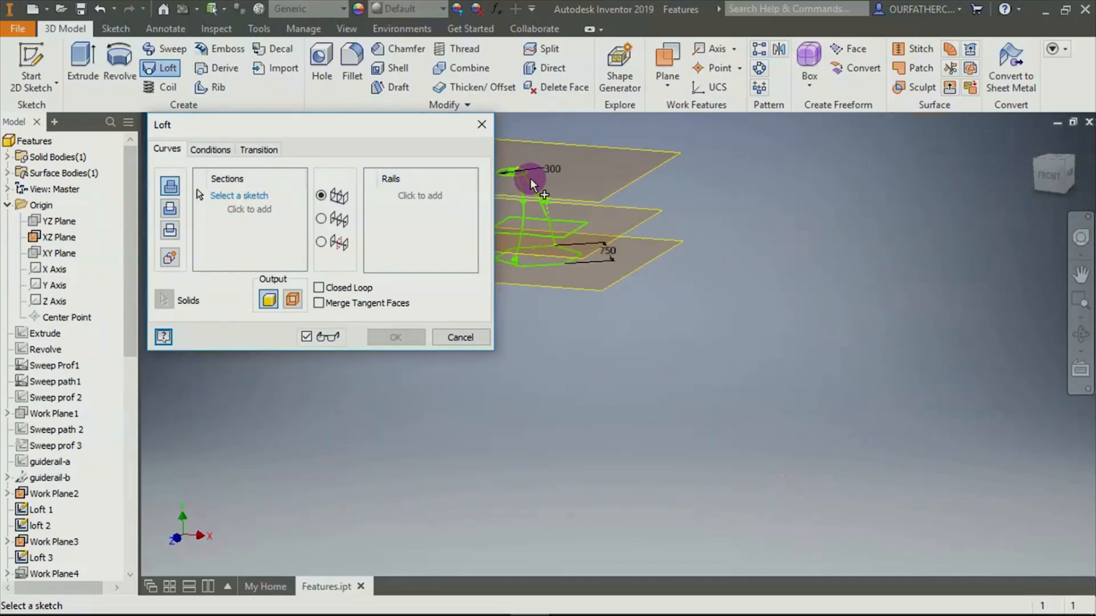
scroll(520, 171, "down", 5)
middle_click_drag(558, 206, 716, 282)
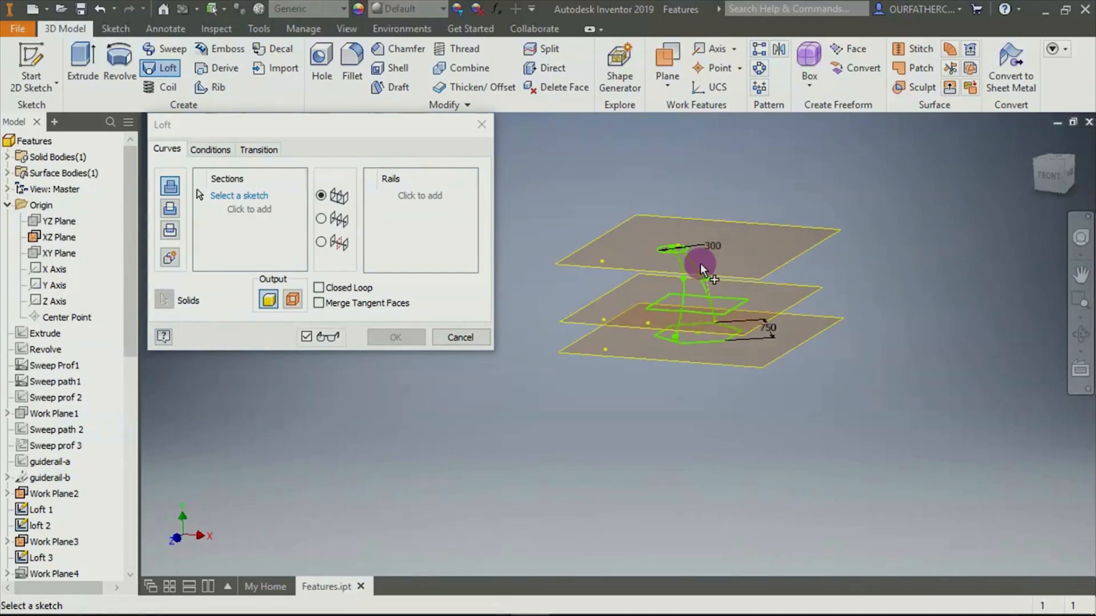
scroll(695, 263, "up", 3)
scroll(669, 265, "up", 2)
left_click(656, 227)
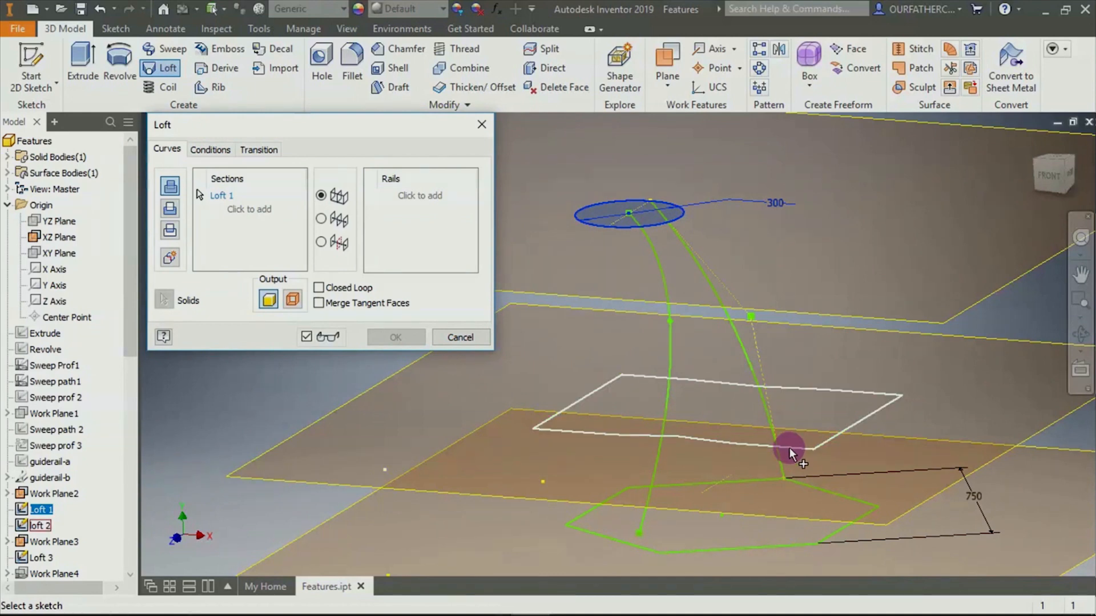
Add the four-sided loft 2 and hexagonal Loft 3 sketches as further sections and create the solid loft
scroll(776, 471, "down", 2)
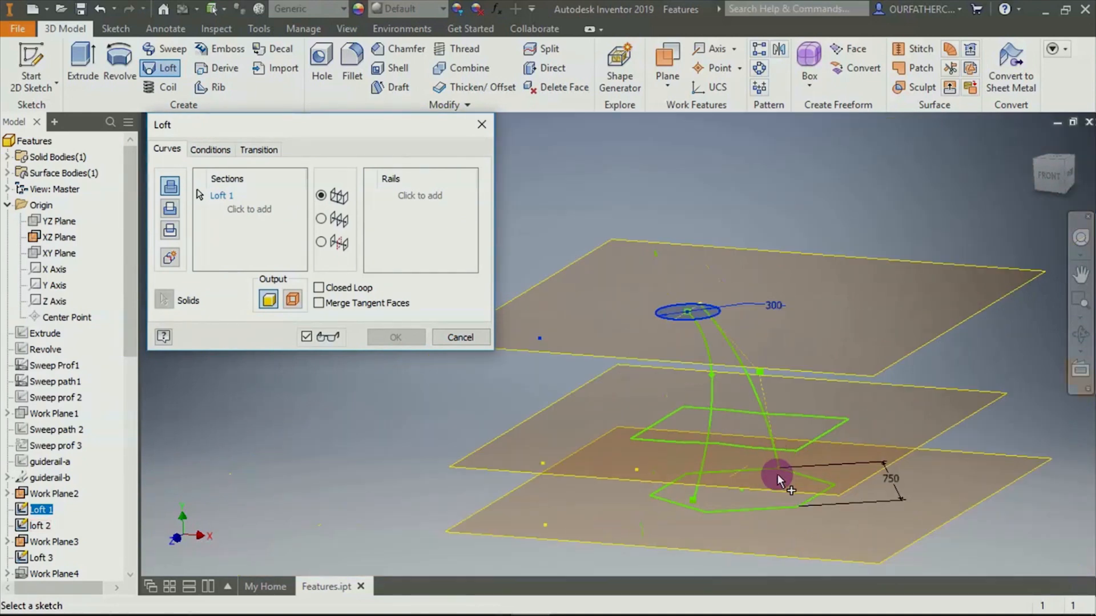
scroll(778, 481, "up", 2)
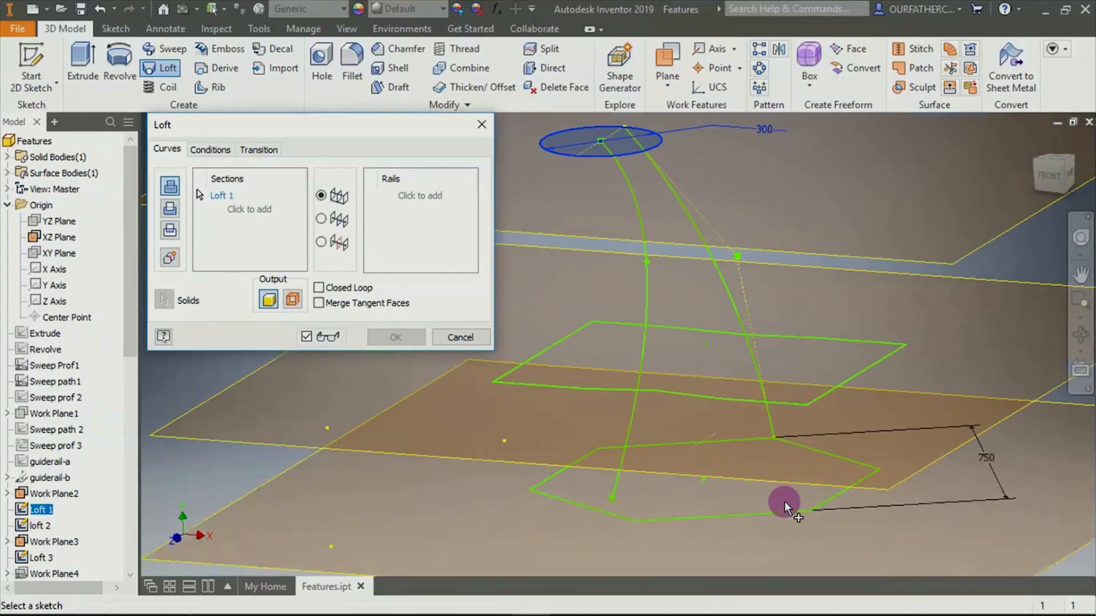
left_click(793, 405)
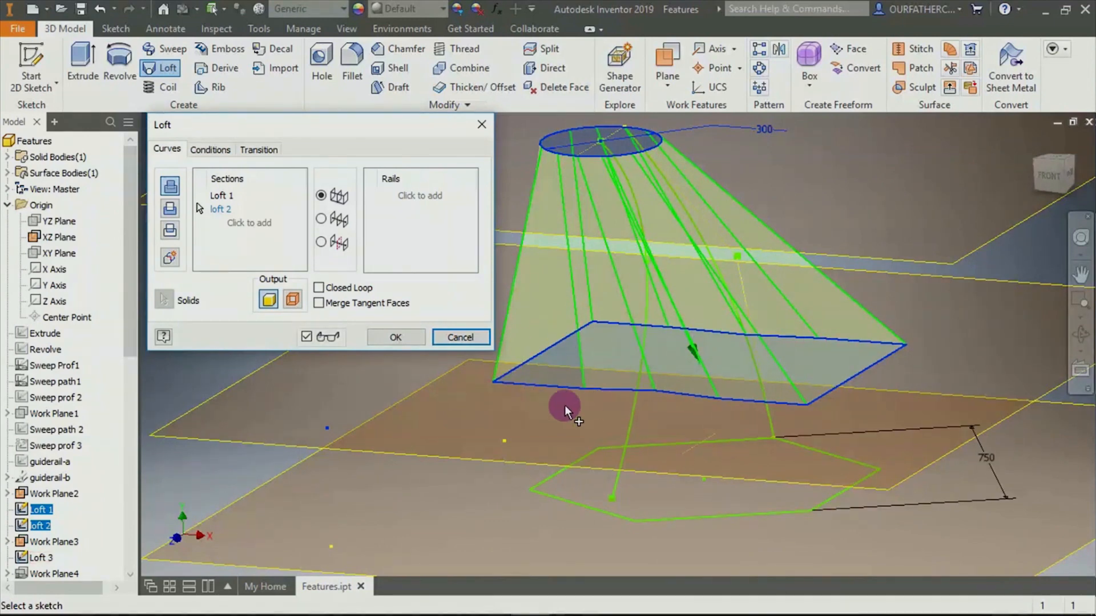
left_click(778, 515)
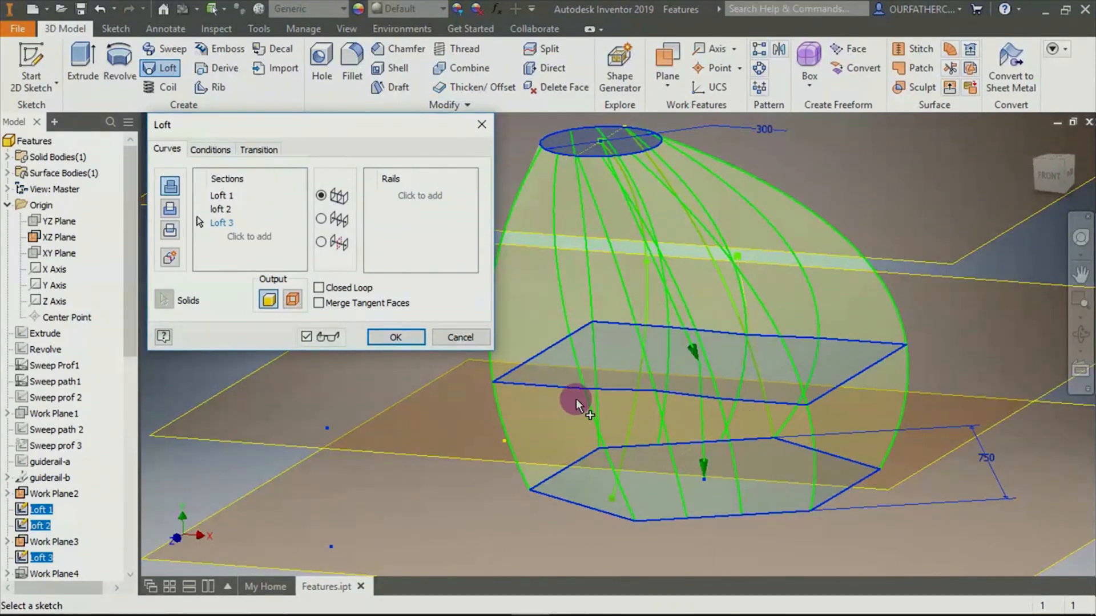
left_click(419, 339)
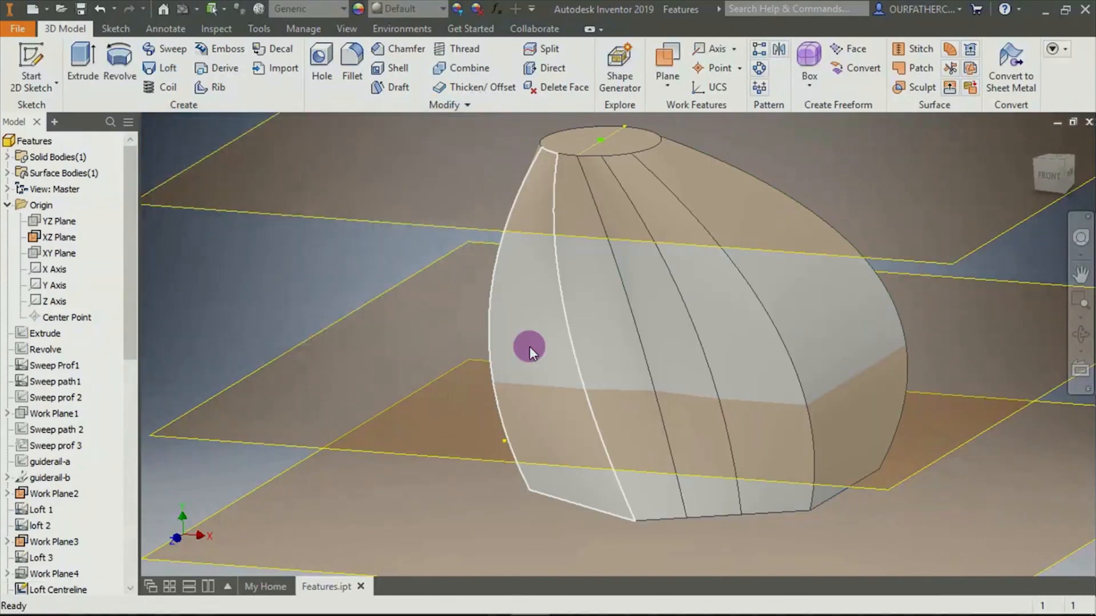
Undo the three-section loft
middle_click_drag(690, 481, 708, 436, "shift")
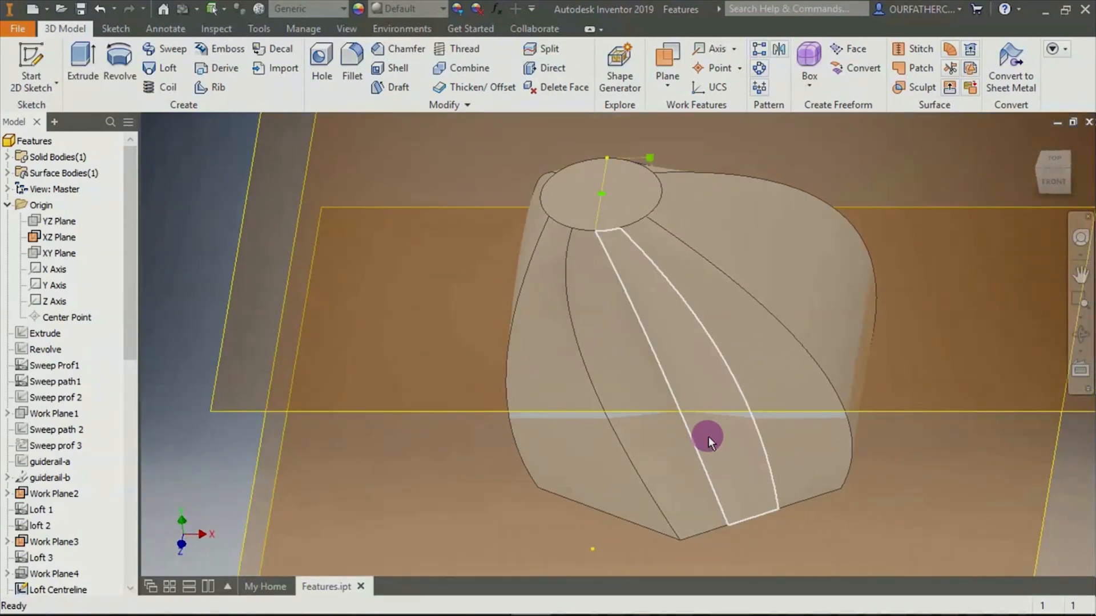
middle_click_drag(857, 519, 948, 342, "shift")
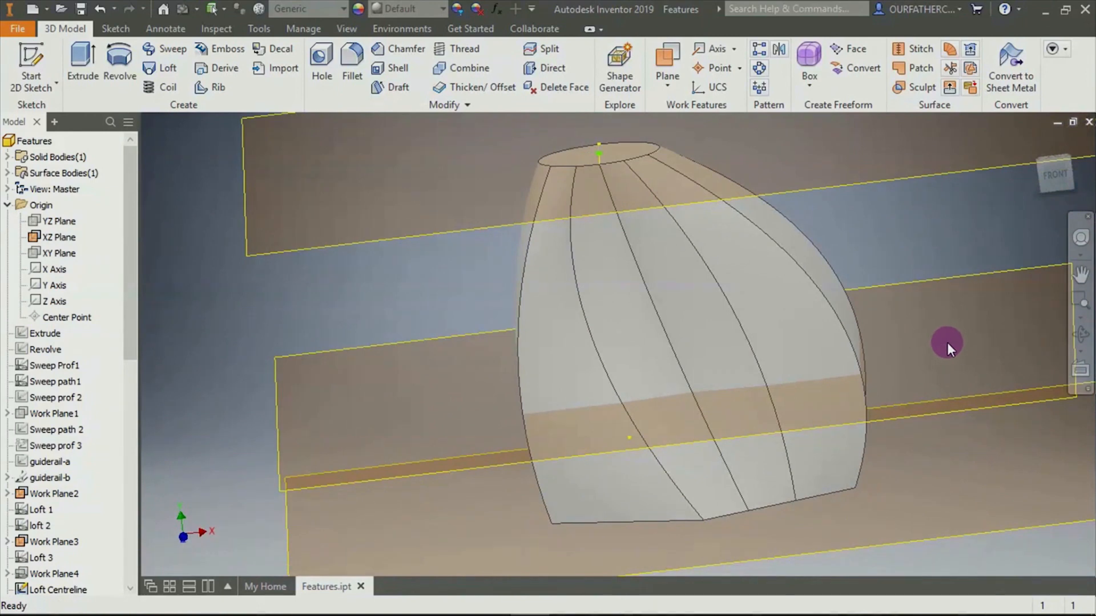
key("ctrl+z")
left_click(1035, 142)
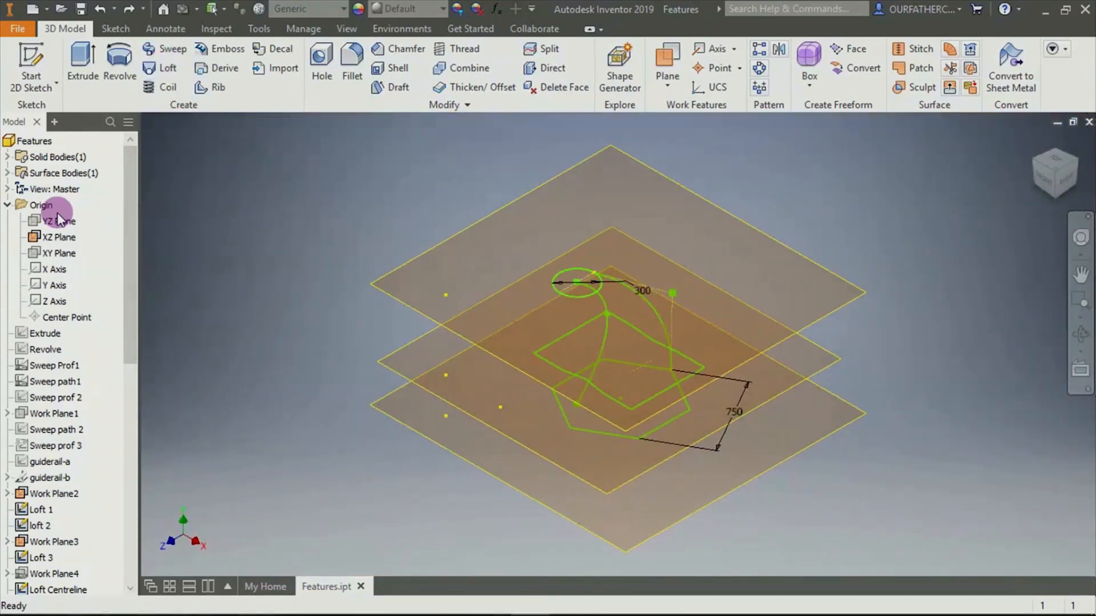
Hide the origin's XZ Plane
right_click(49, 235)
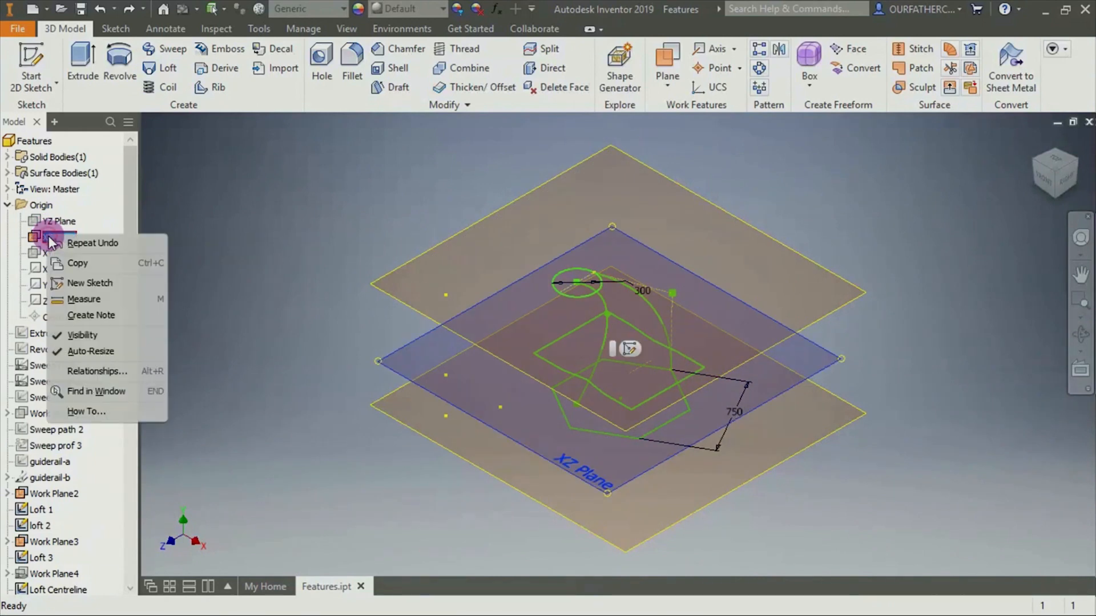
left_click(74, 336)
left_click_drag(129, 253, 125, 341)
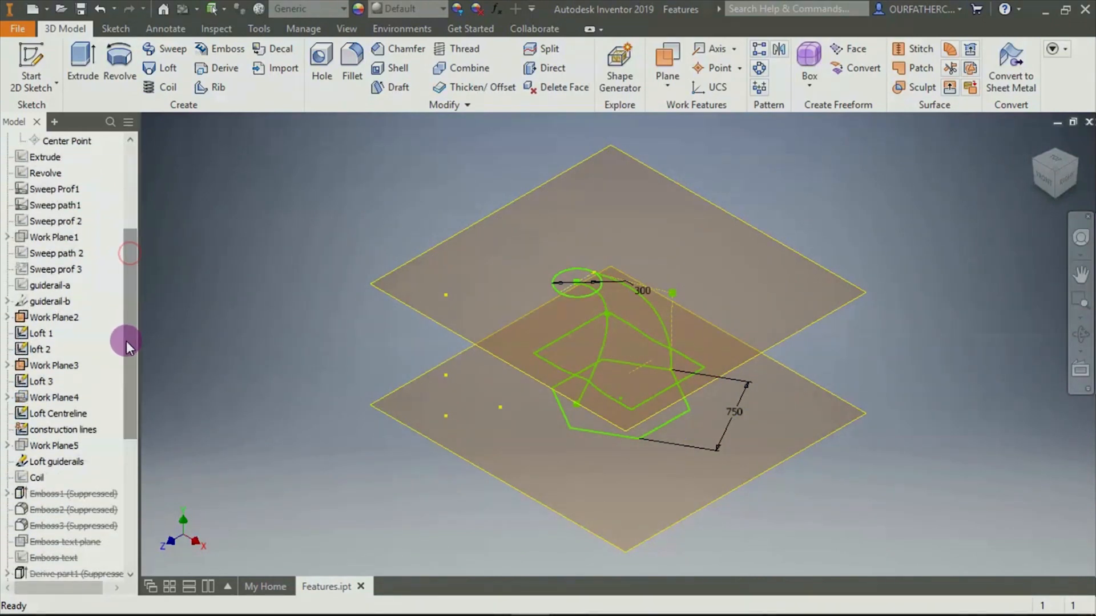
Hide Work Plane2 and Work Plane3 so only the loft sketches remain displayed
right_click(60, 317)
left_click(90, 368)
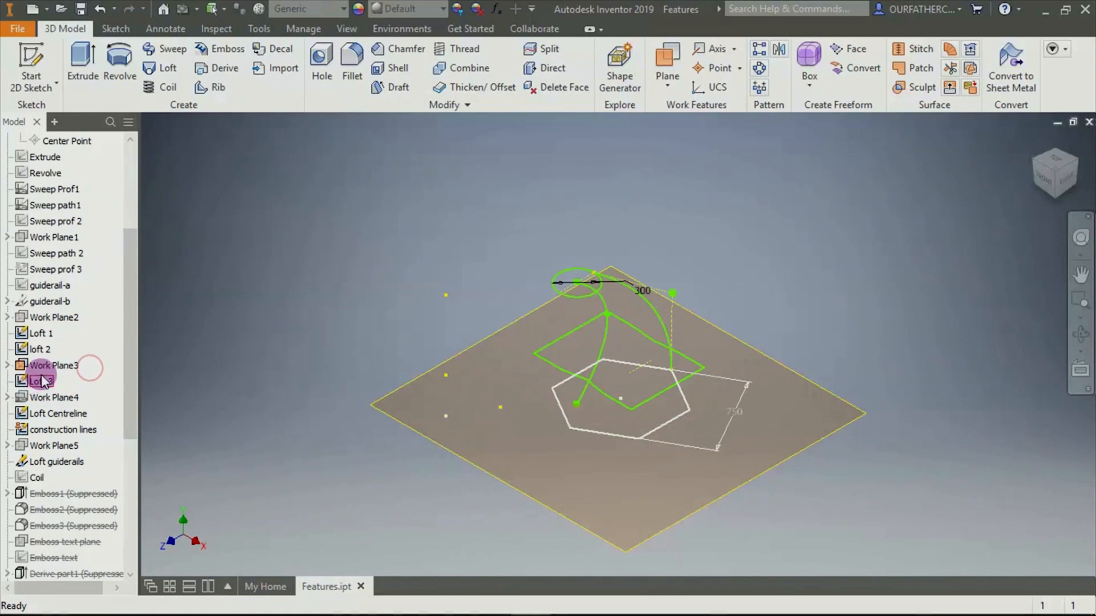
right_click(43, 365)
left_click(63, 368)
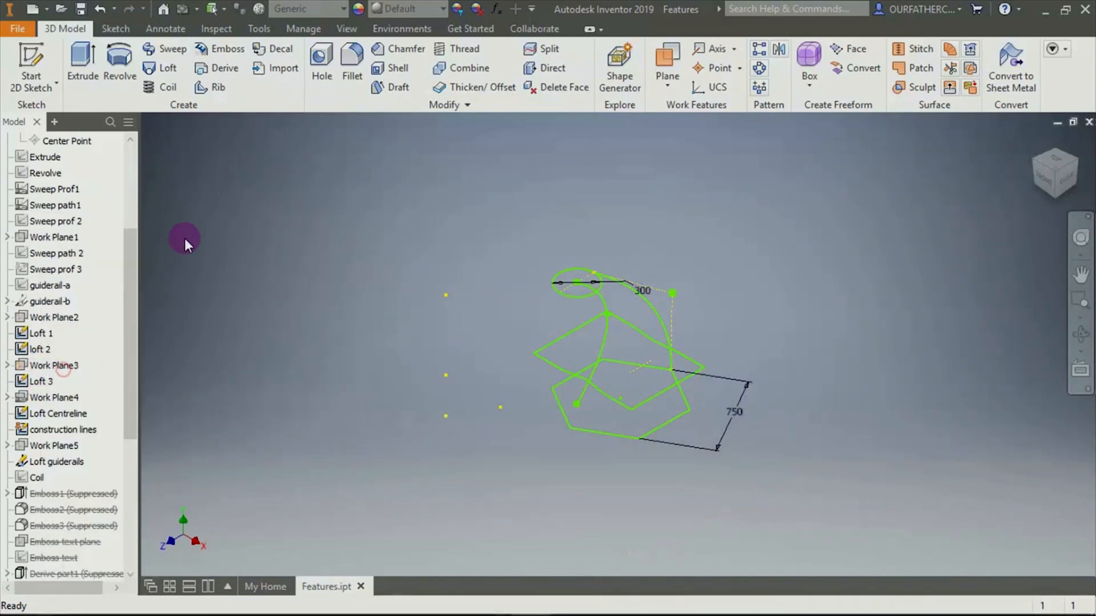
left_click(162, 70)
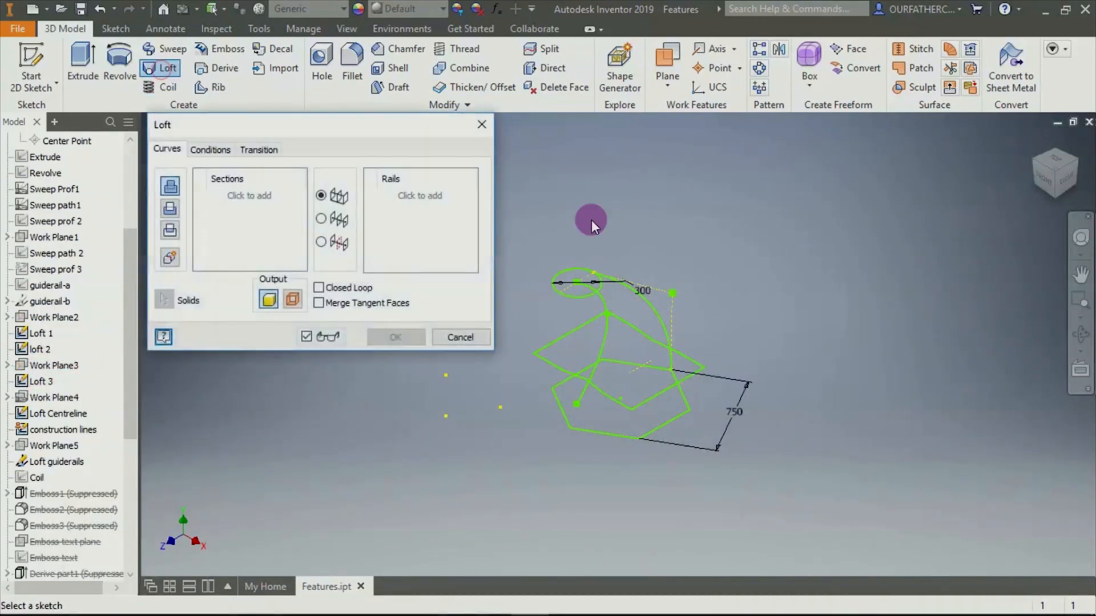
left_click(580, 298)
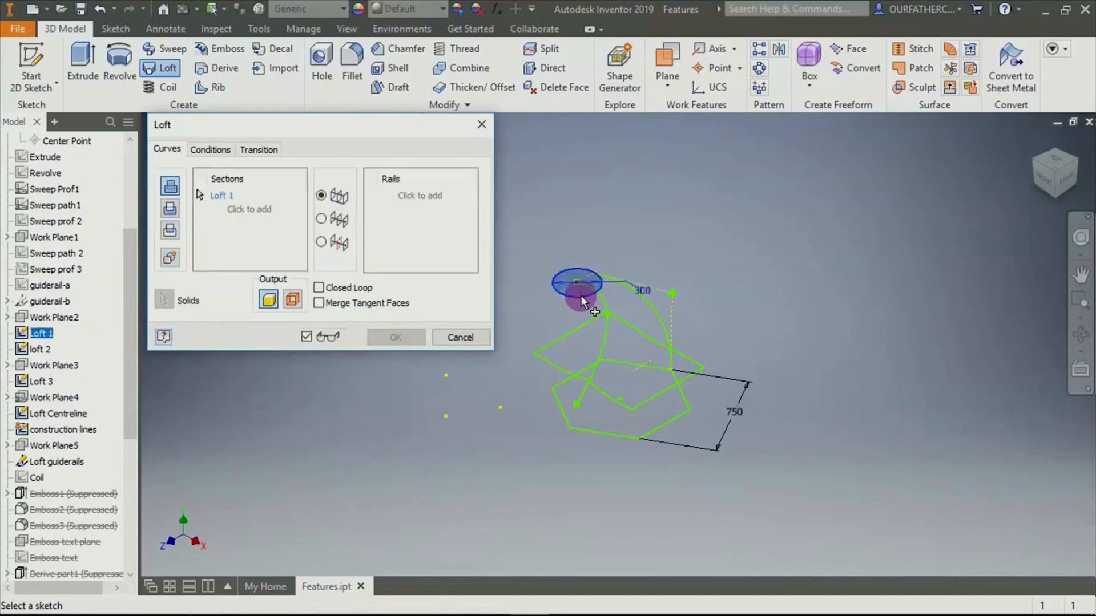
left_click(553, 363)
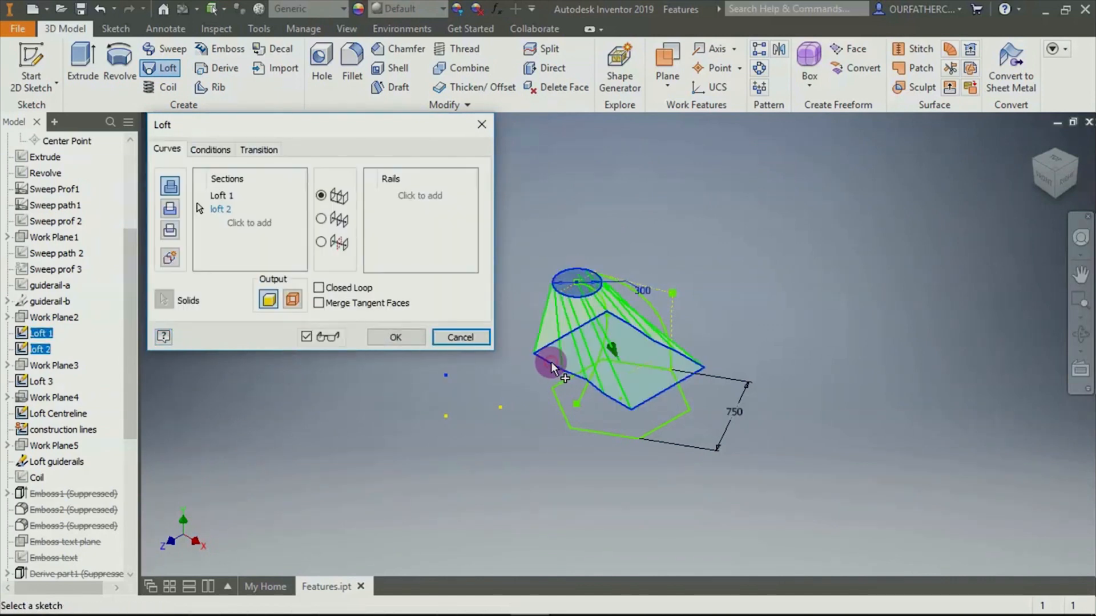
left_click(554, 402)
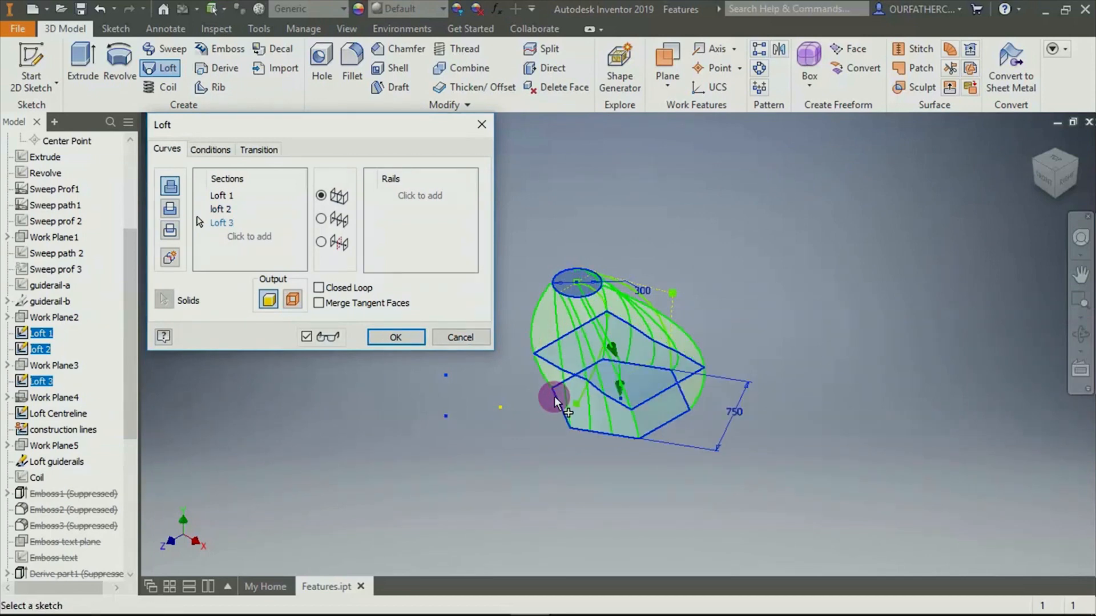
left_click(294, 300)
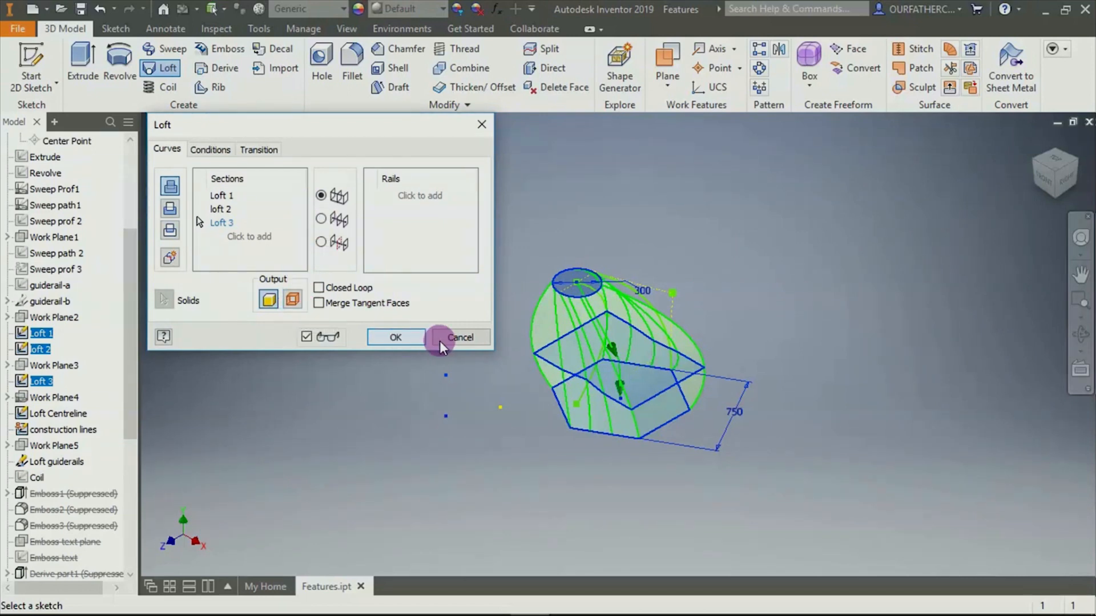
left_click(460, 337)
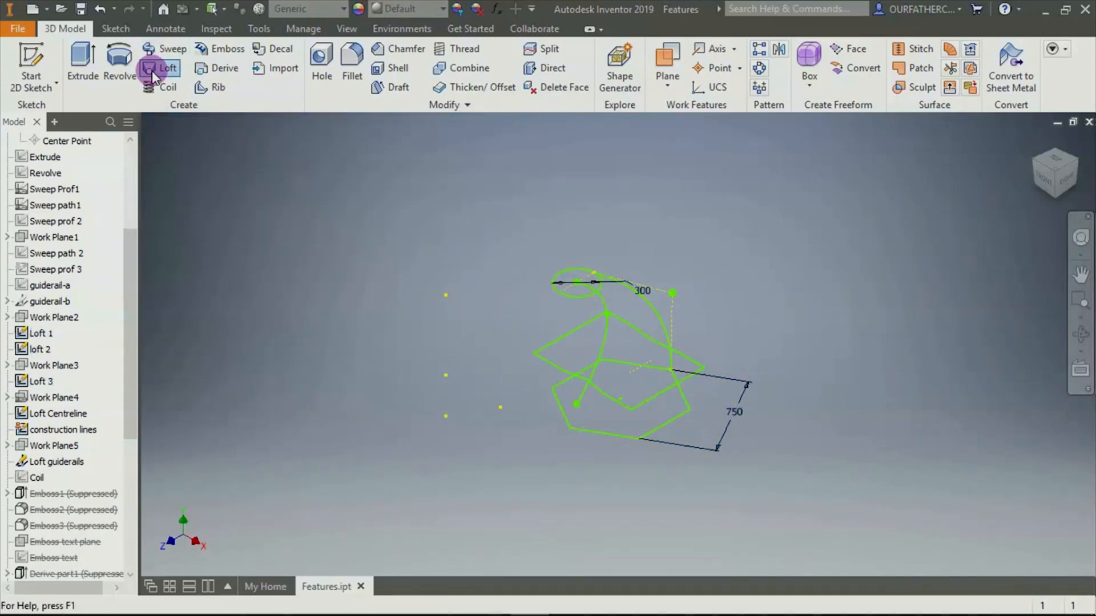
Start a loft with the Loft 1 circle and the hexagonal Loft 3 sketch as its two sections
left_click(152, 72)
scroll(700, 362, "up", 5)
scroll(700, 362, "down", 4)
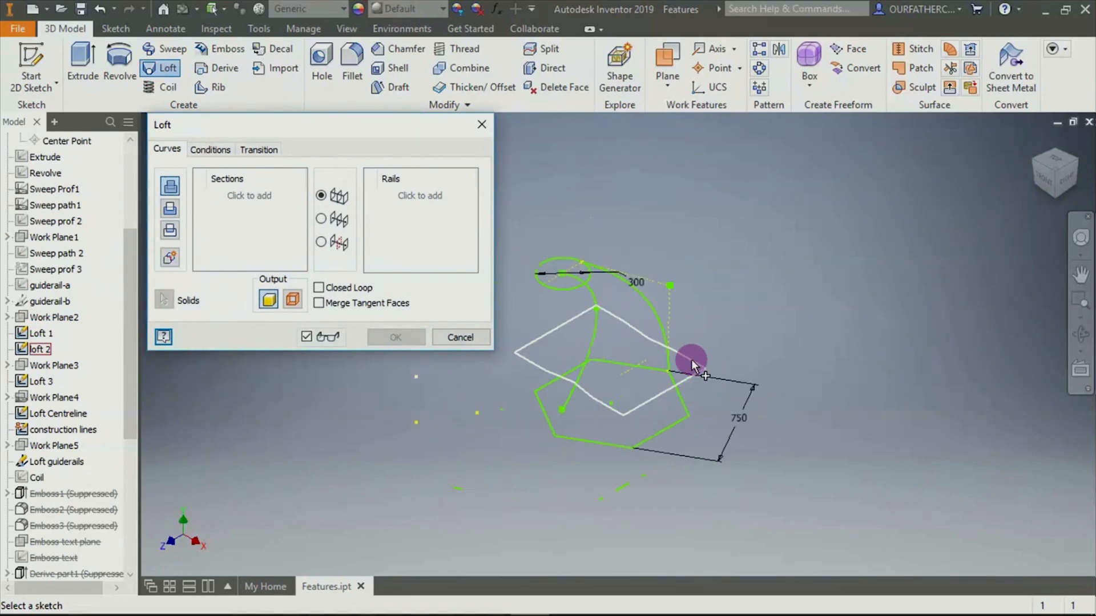
scroll(516, 293, "up", 3)
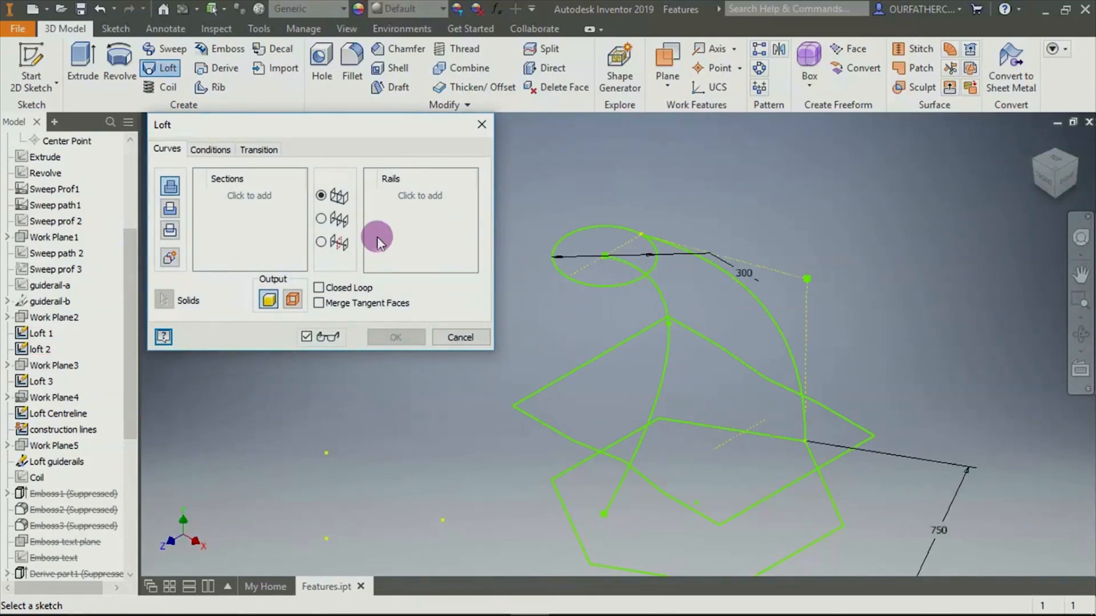
left_click(247, 196)
left_click(612, 290)
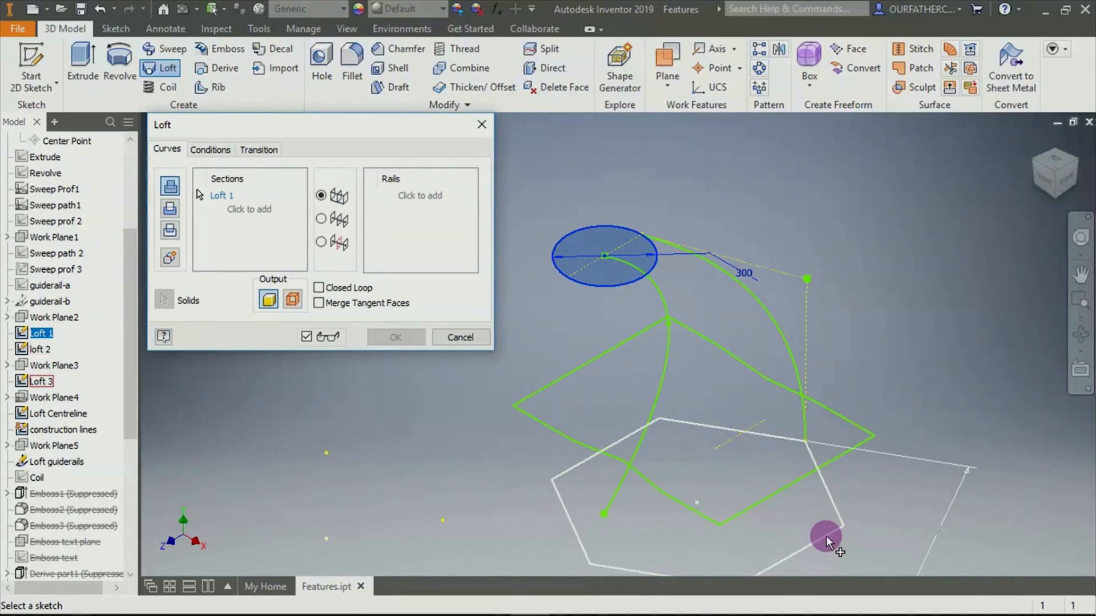
left_click(819, 517)
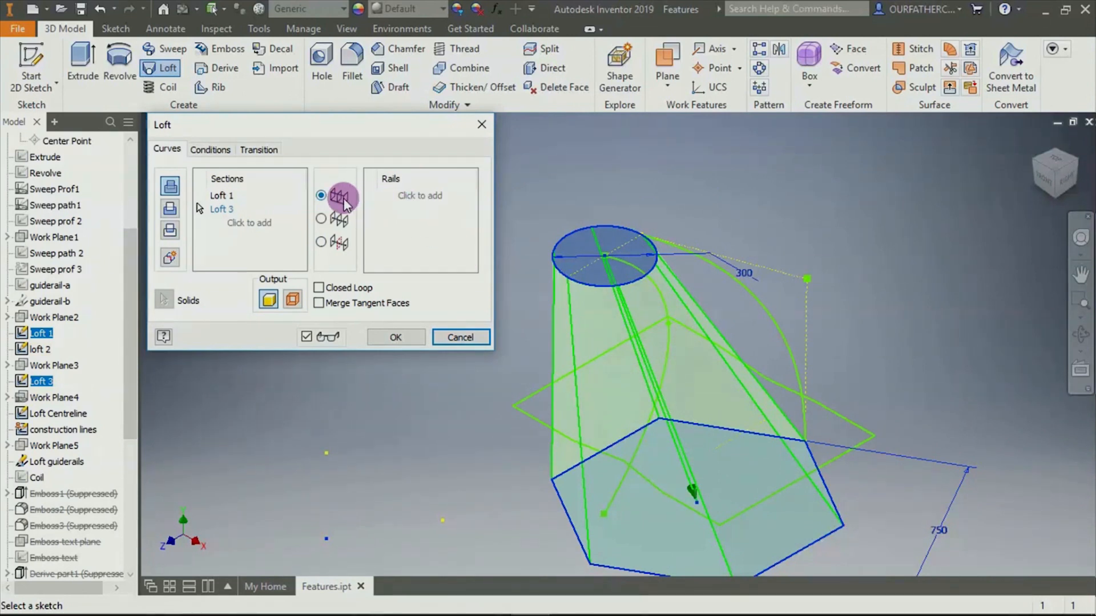
Add the outer curve of the Loft guiderails sketch as a rail for the loft
left_click(410, 195)
left_click(765, 314)
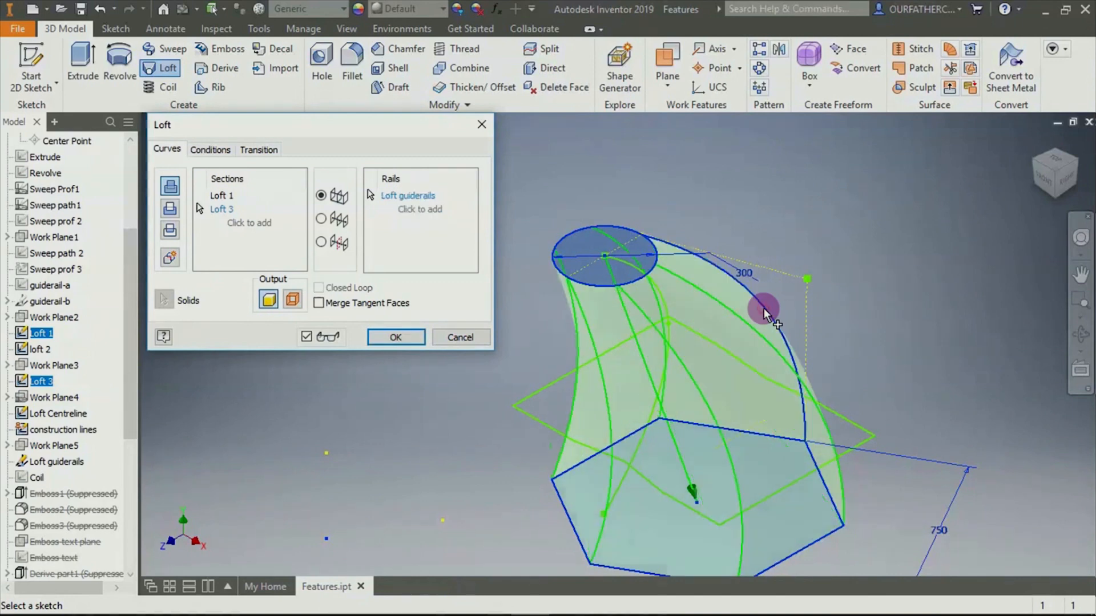
mouse_move(903, 408)
middle_mouse_down("shift")
mouse_move(870, 394)
mouse_move(889, 382)
mouse_move(893, 397)
mouse_move(863, 399)
middle_mouse_up("shift")
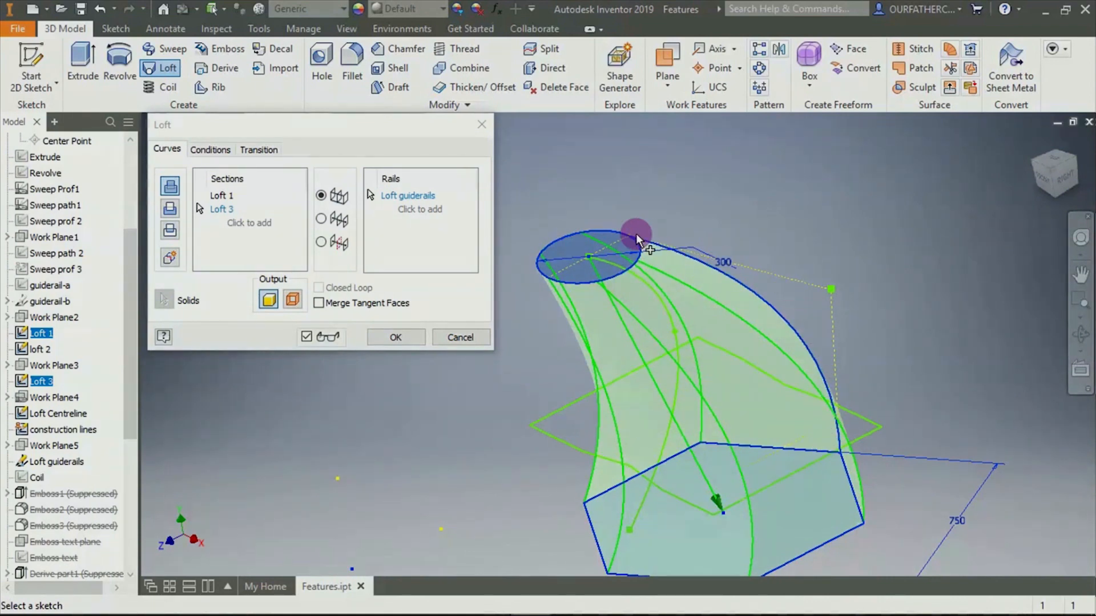
Replace the rail with the Loft Centreline curve as the loft's center line, and discard the loft
left_click(407, 197)
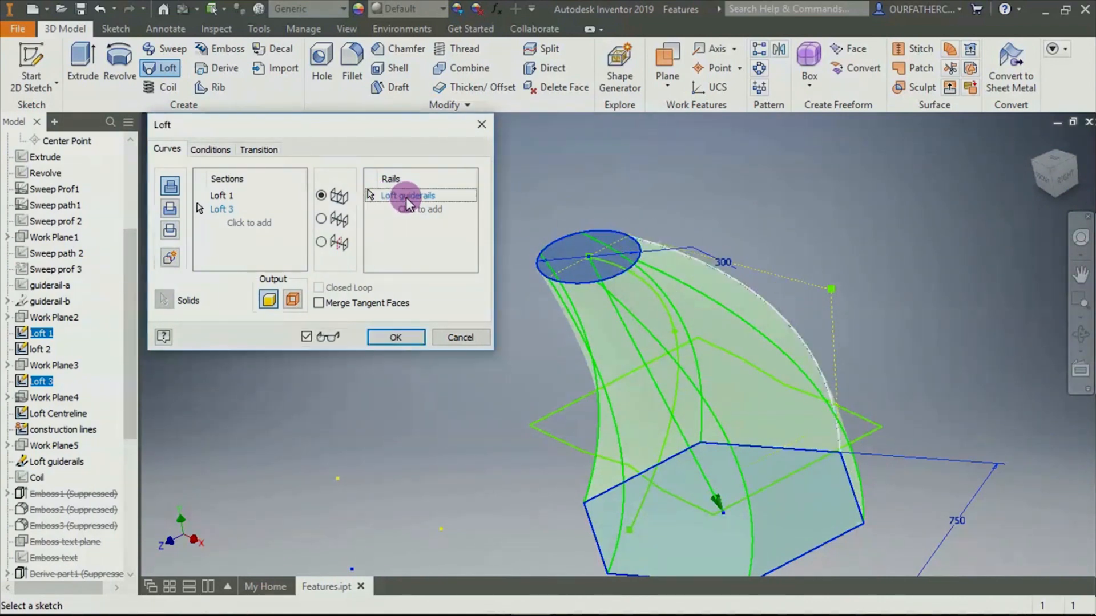
key("Delete")
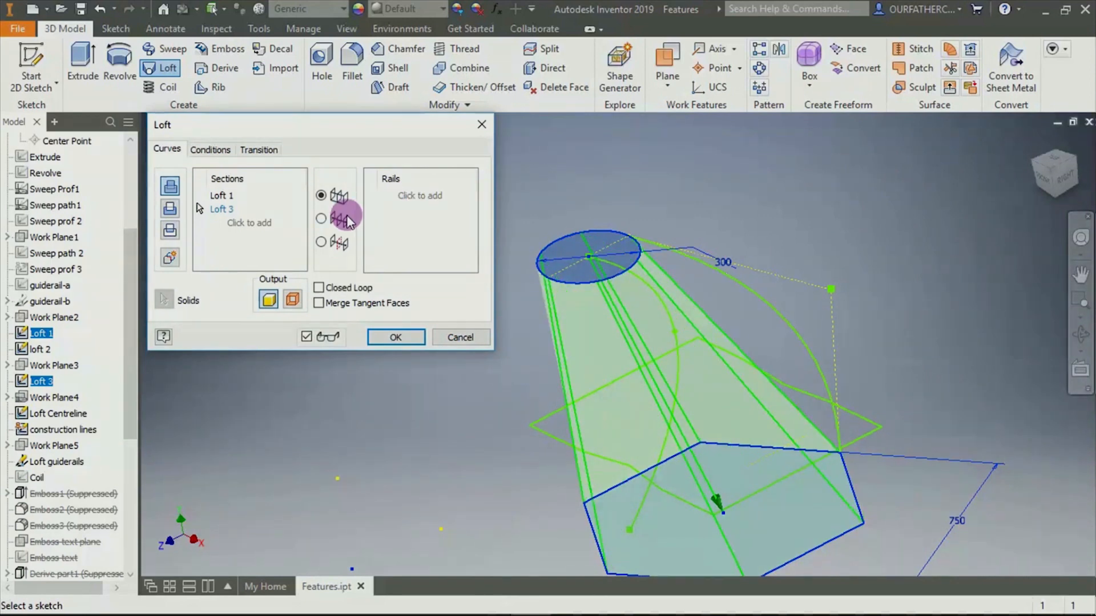
left_click(320, 220)
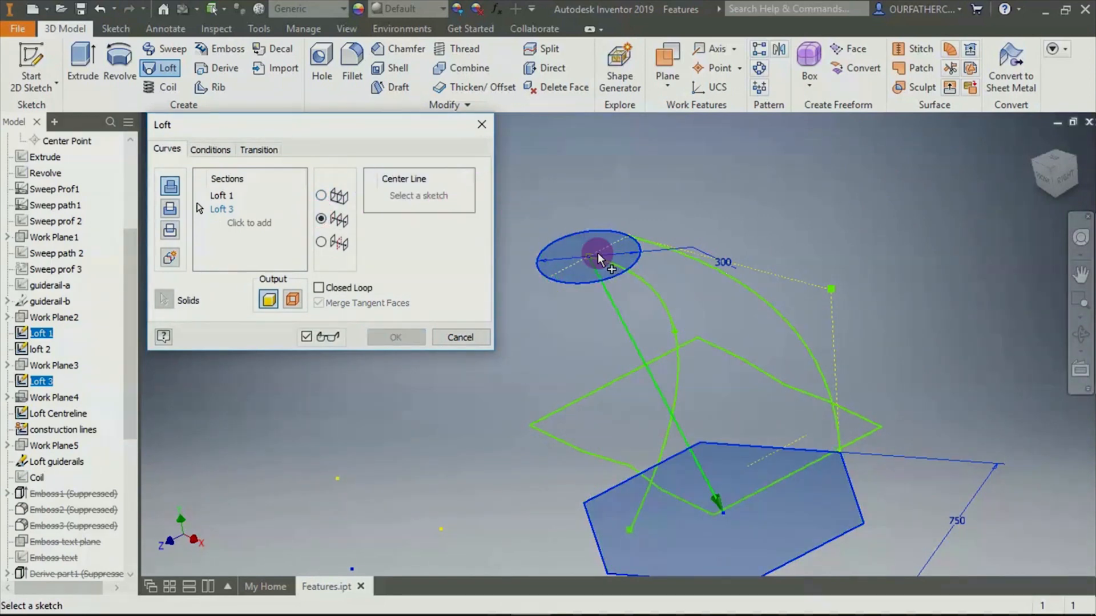
left_click(665, 308)
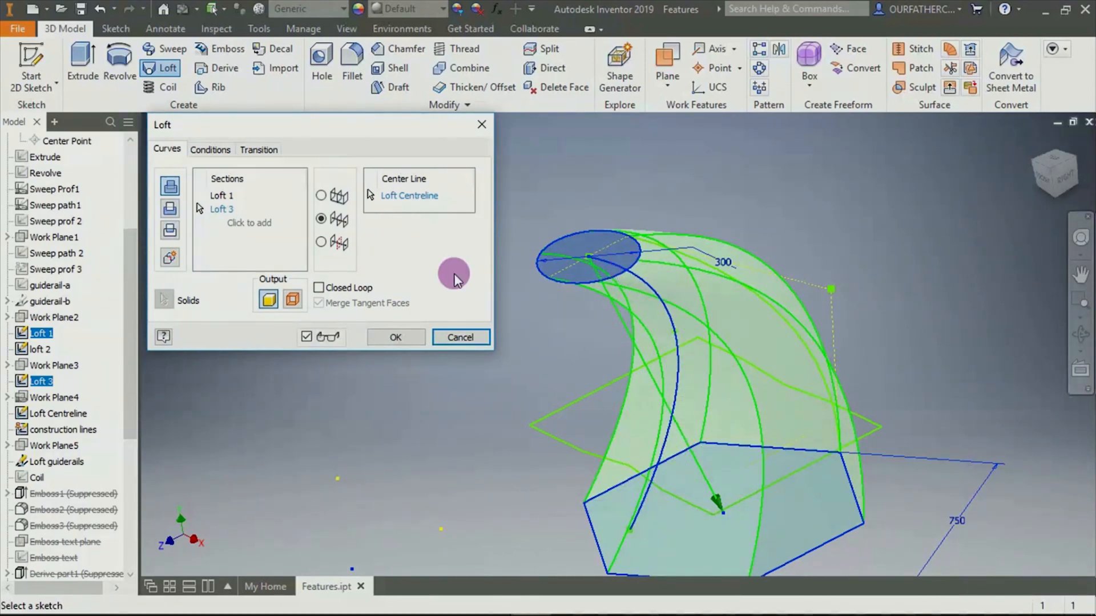
left_click(421, 196)
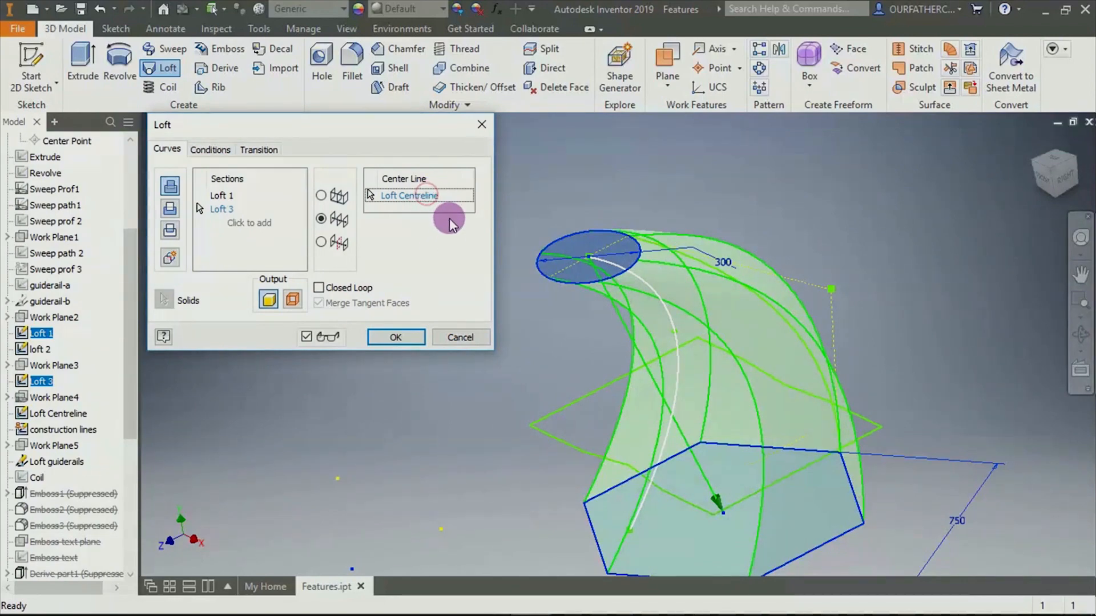
key("Delete")
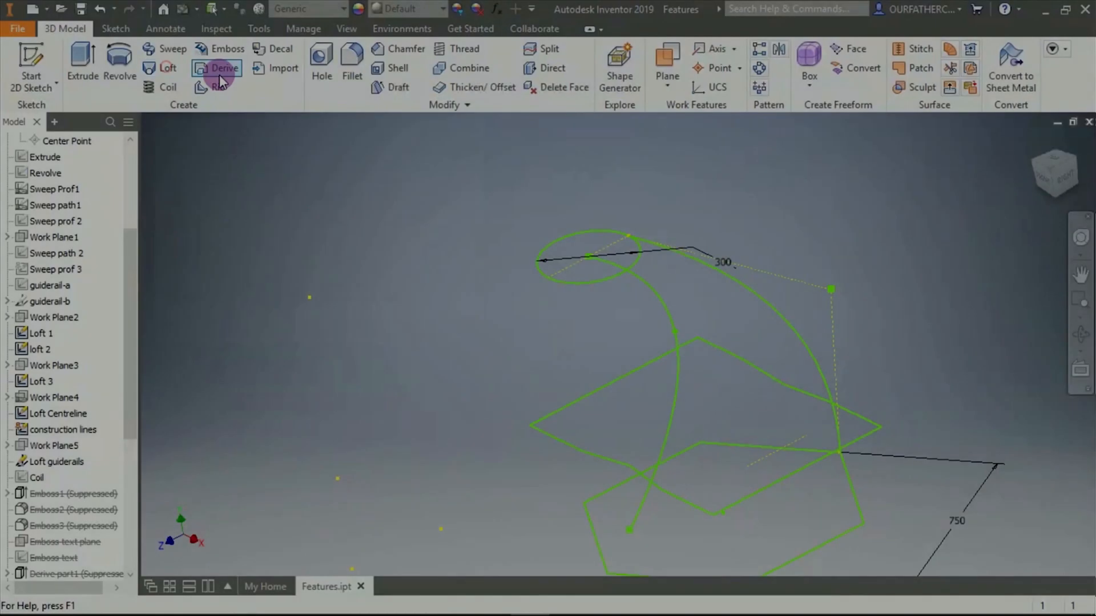
Start a new loft with the Loft 1 circle and the four-sided loft 2 sketch as sections
left_click(162, 68)
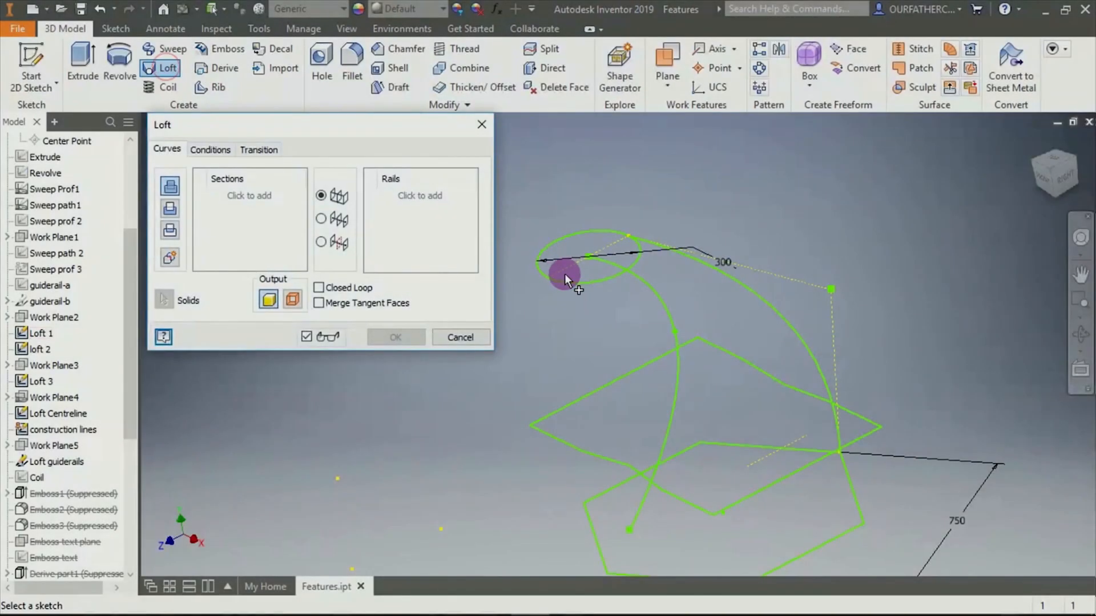
left_click(567, 283)
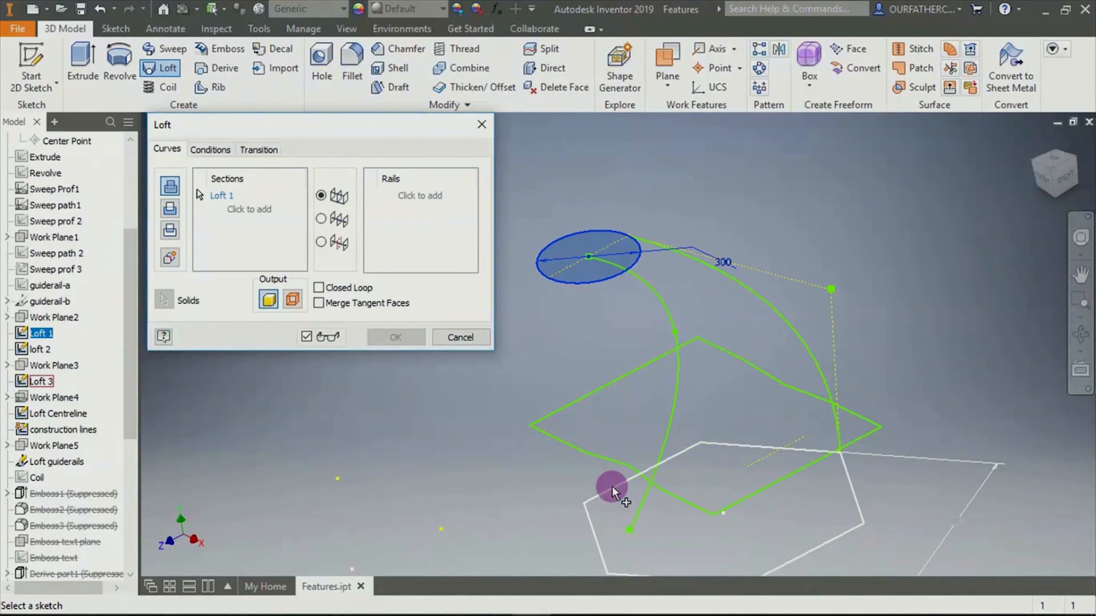
left_click(570, 443)
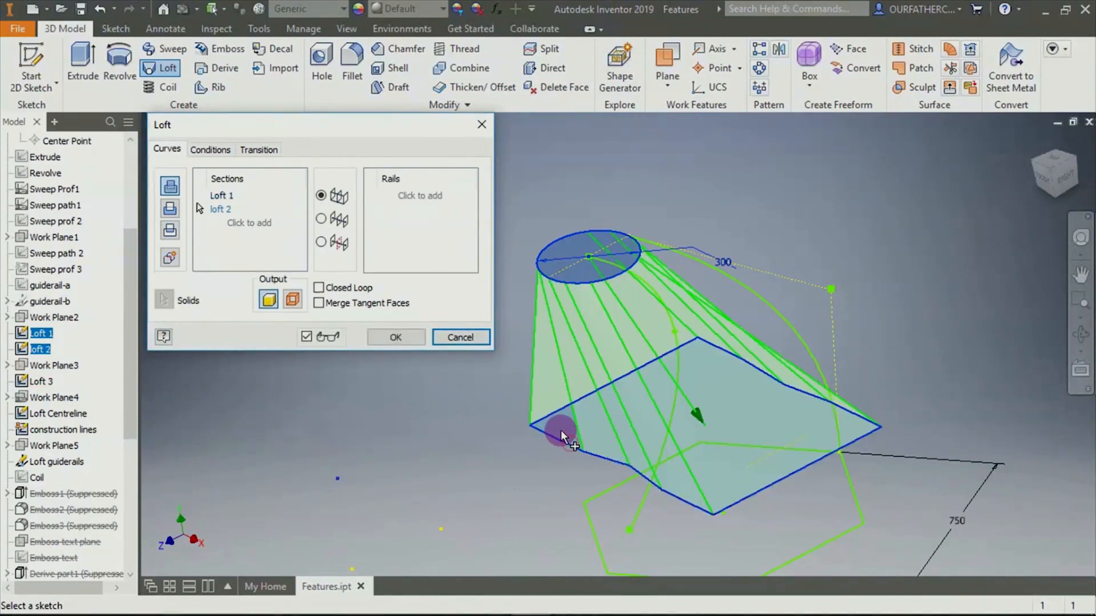
Apply the direction condition to the Loft 1 section so its angle and weight can be controlled
left_click(211, 150)
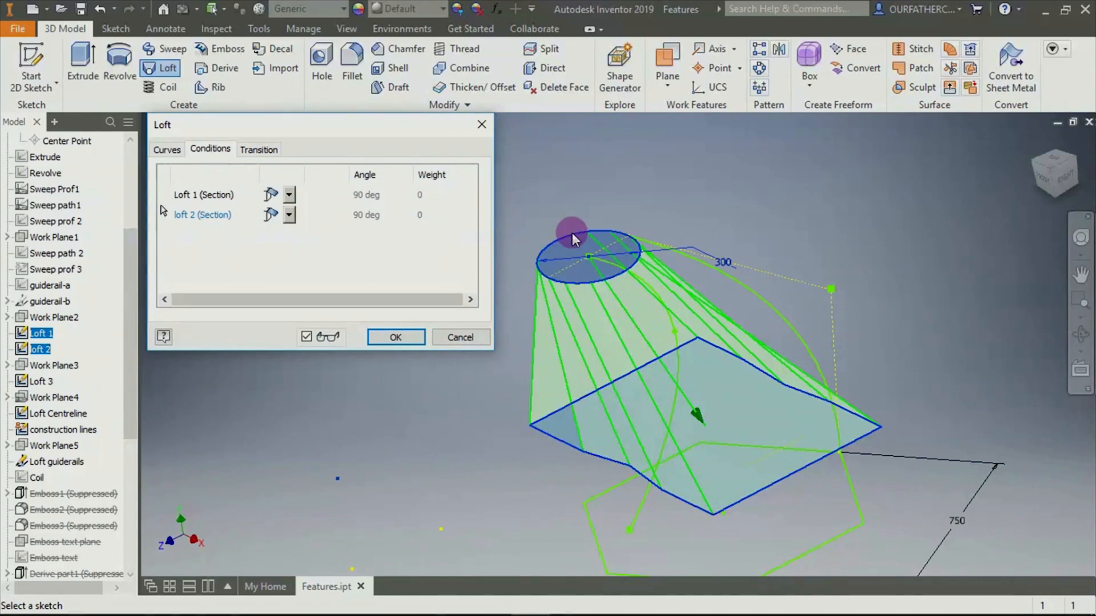
left_click(287, 195)
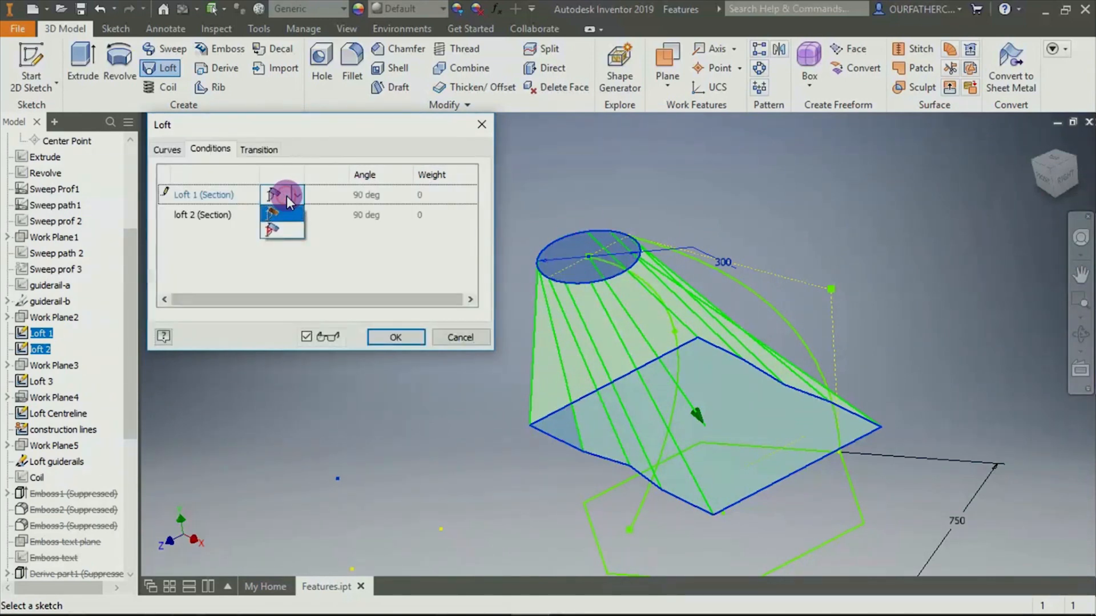
left_click(278, 228)
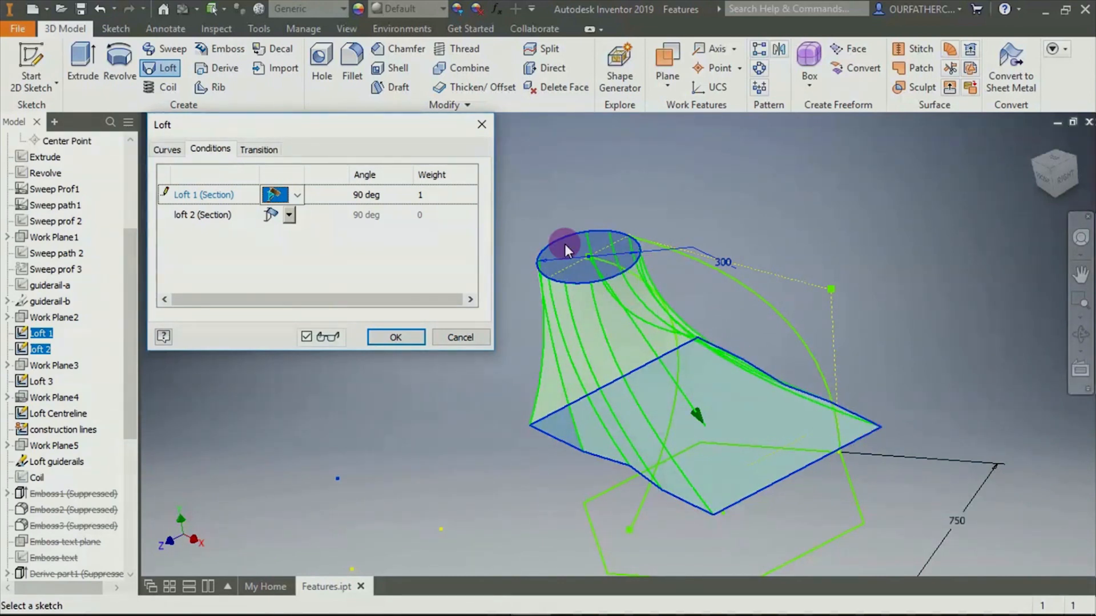
left_click(297, 194)
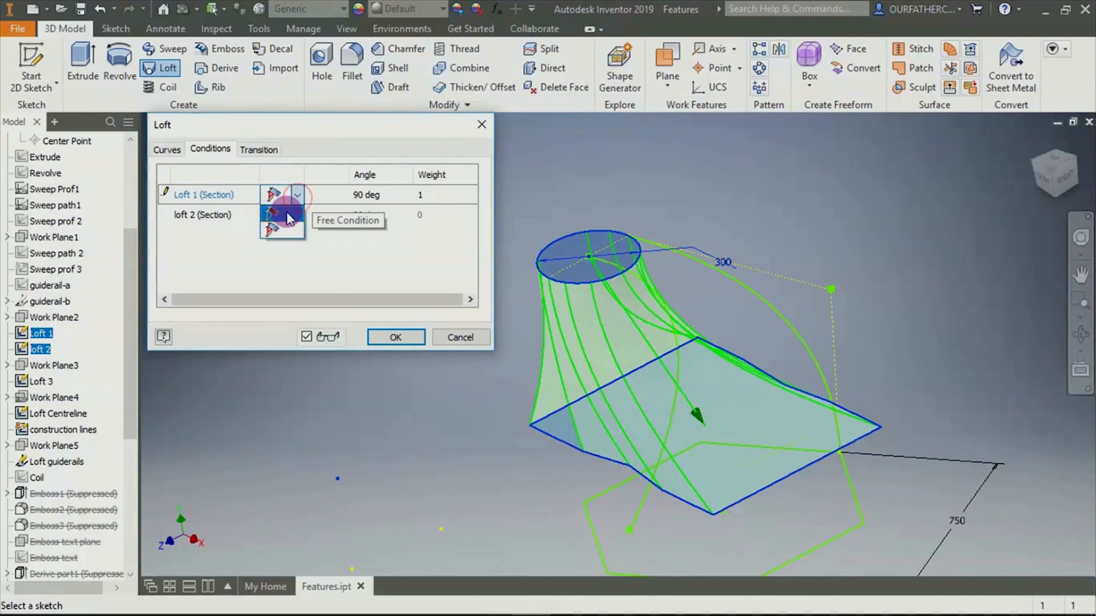
left_click(288, 216)
Set the Loft 1 section's angle to 45 degrees
left_click(368, 195)
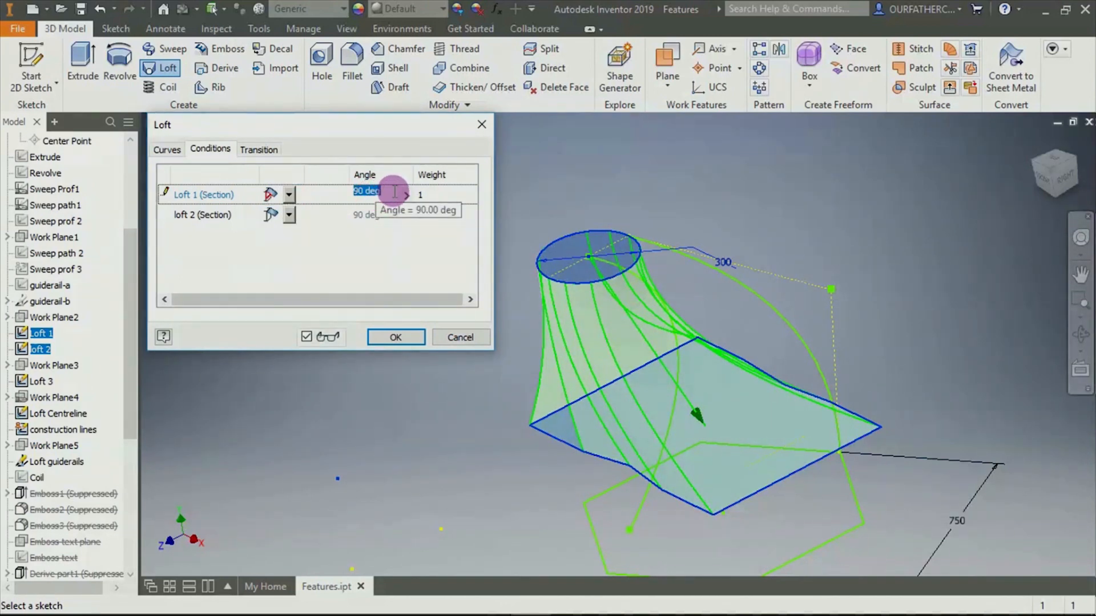
type("45")
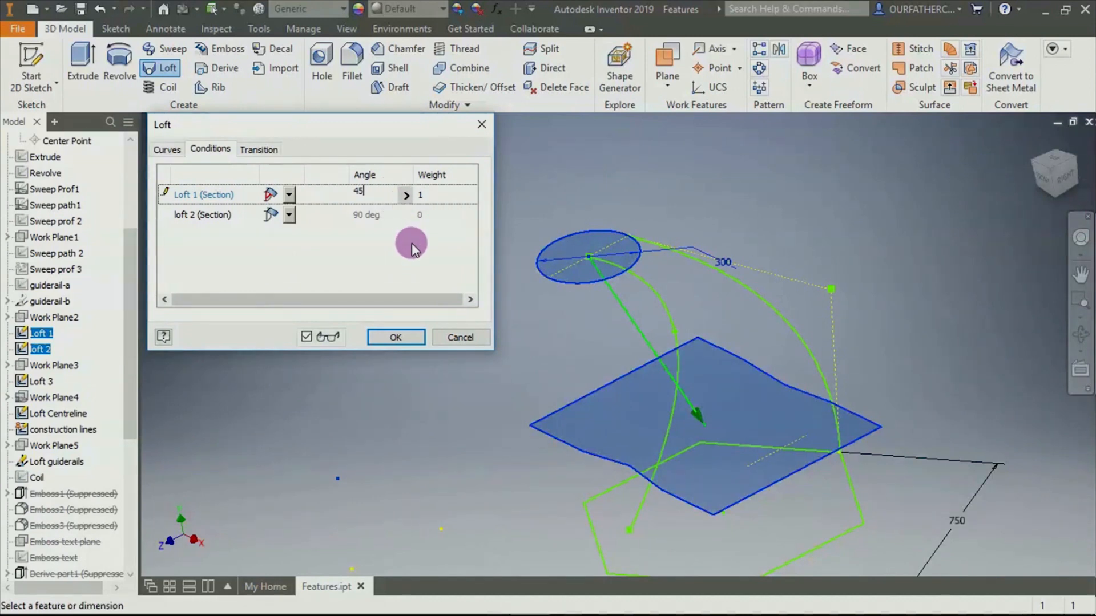
left_click(390, 261)
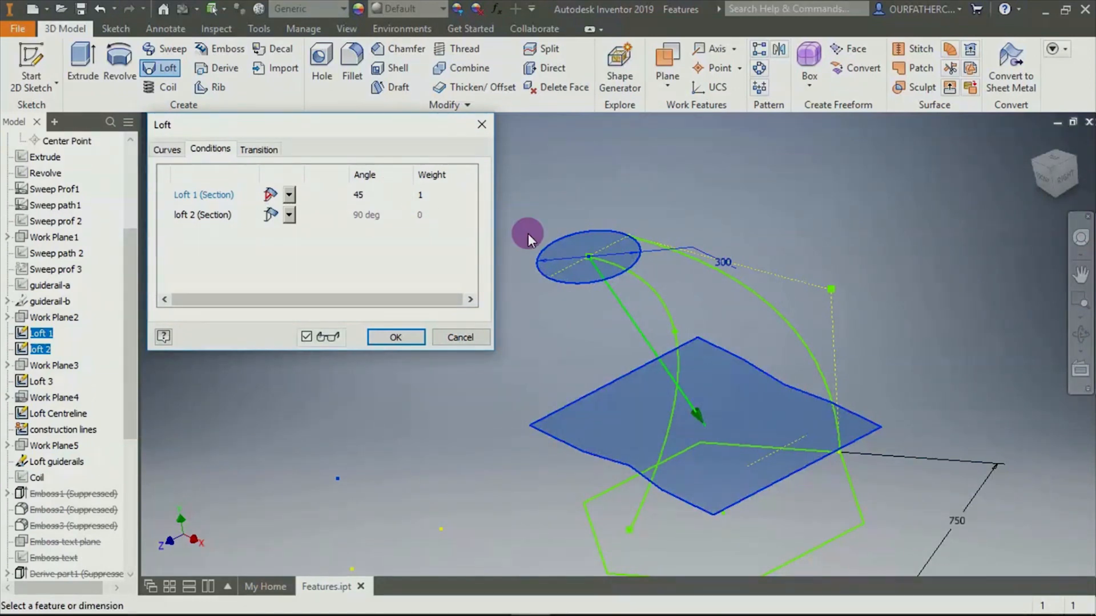
Set the Loft 1 section's angle to 50 degrees
left_click(369, 193)
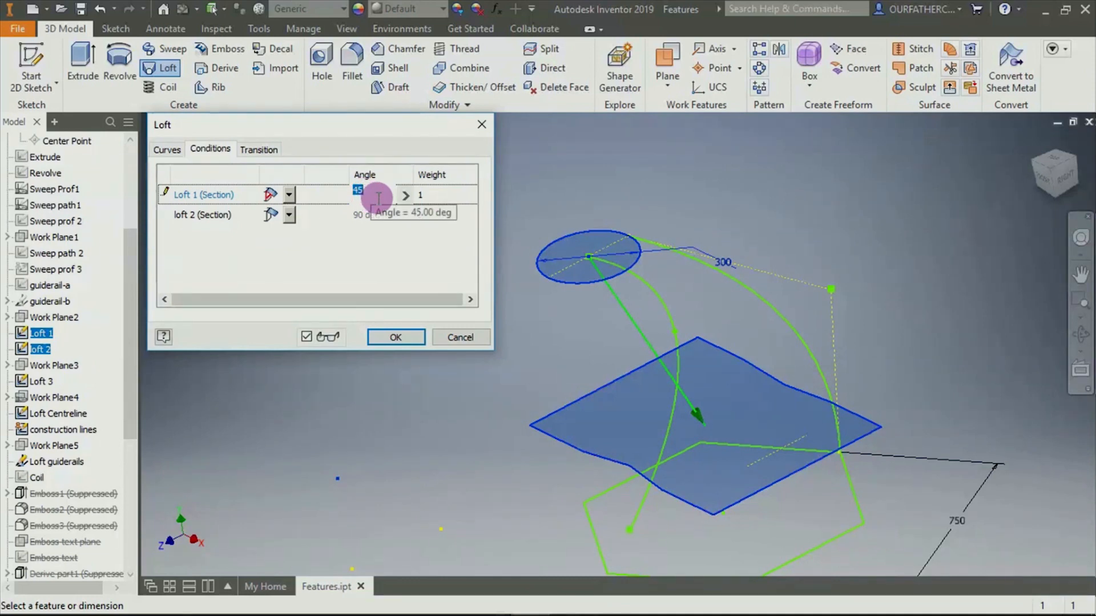
type("5")
left_click(372, 264)
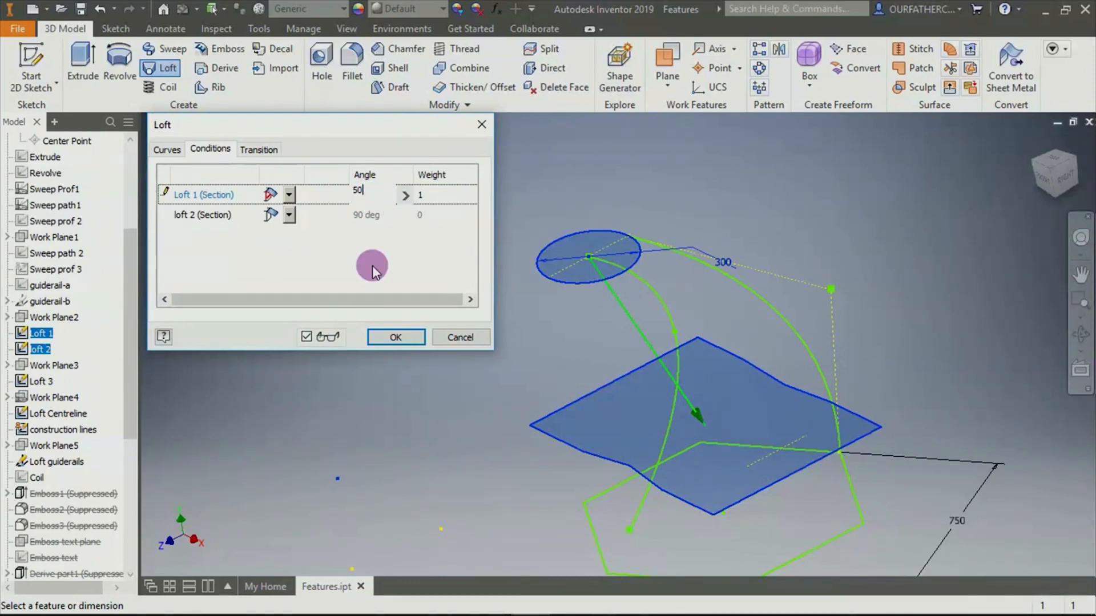
left_click(359, 195)
type("50")
left_click(365, 257)
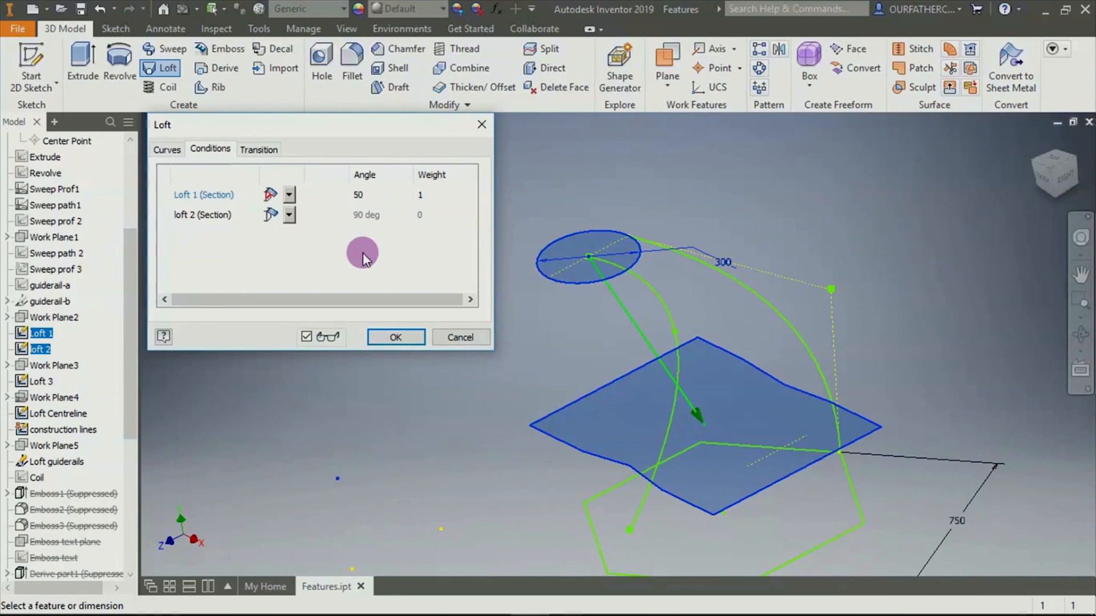
Return the Loft 1 section to the free condition
left_click(291, 197)
left_click(276, 222)
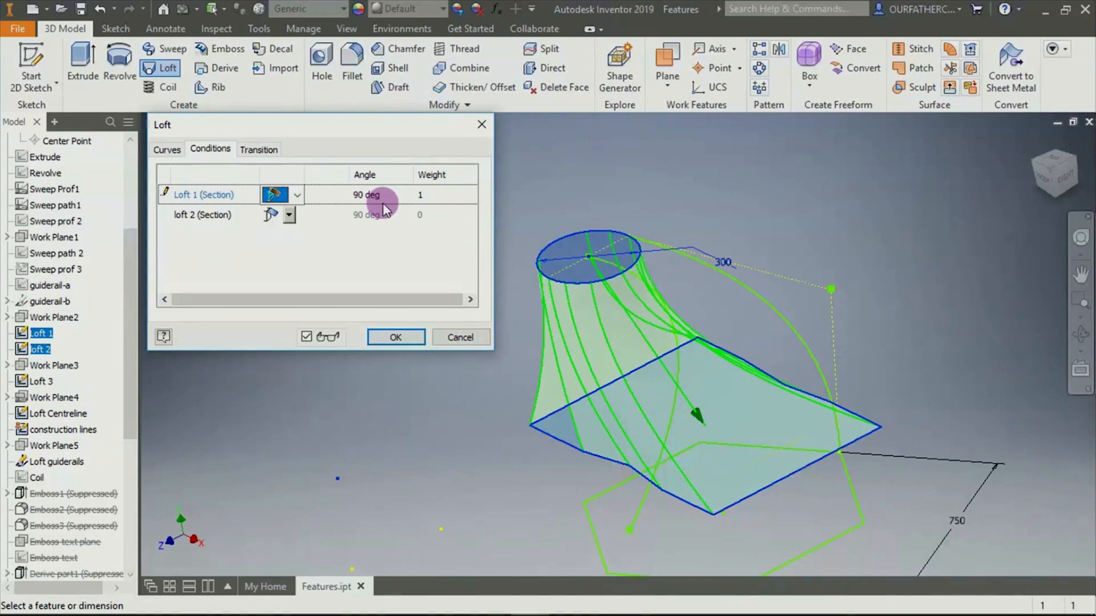
left_click(297, 195)
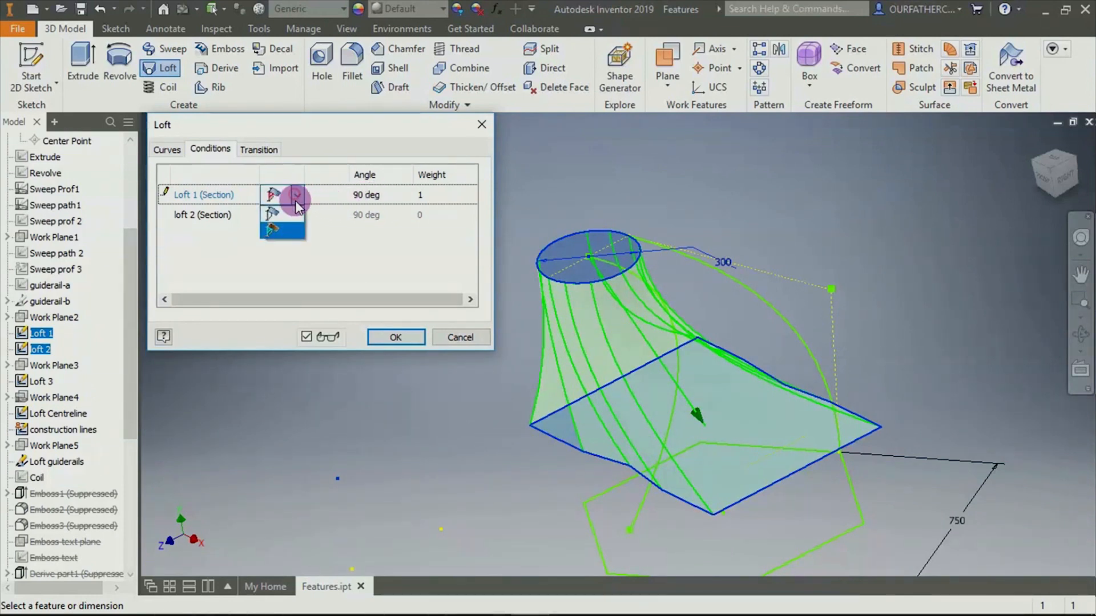
left_click(279, 214)
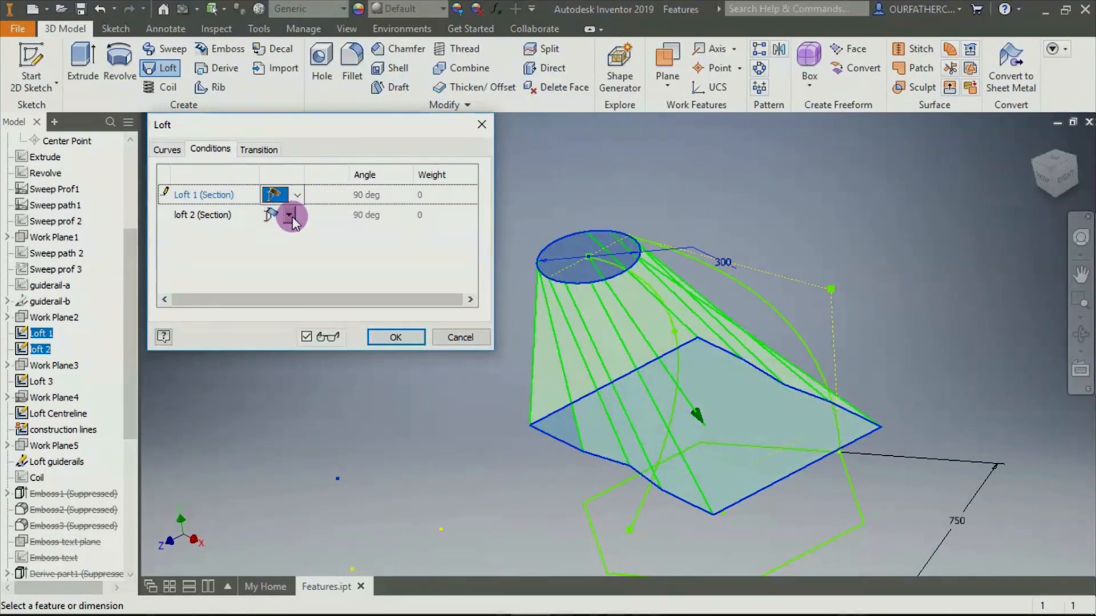
Apply the direction condition to both the loft 2 section and the Loft 1 section
left_click(295, 215)
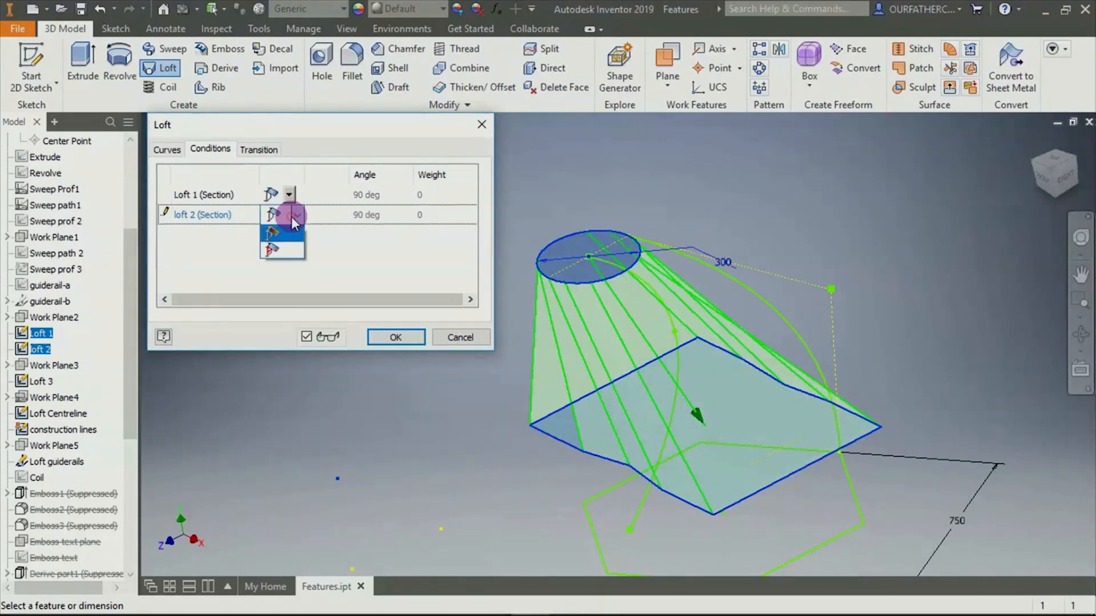
left_click(283, 249)
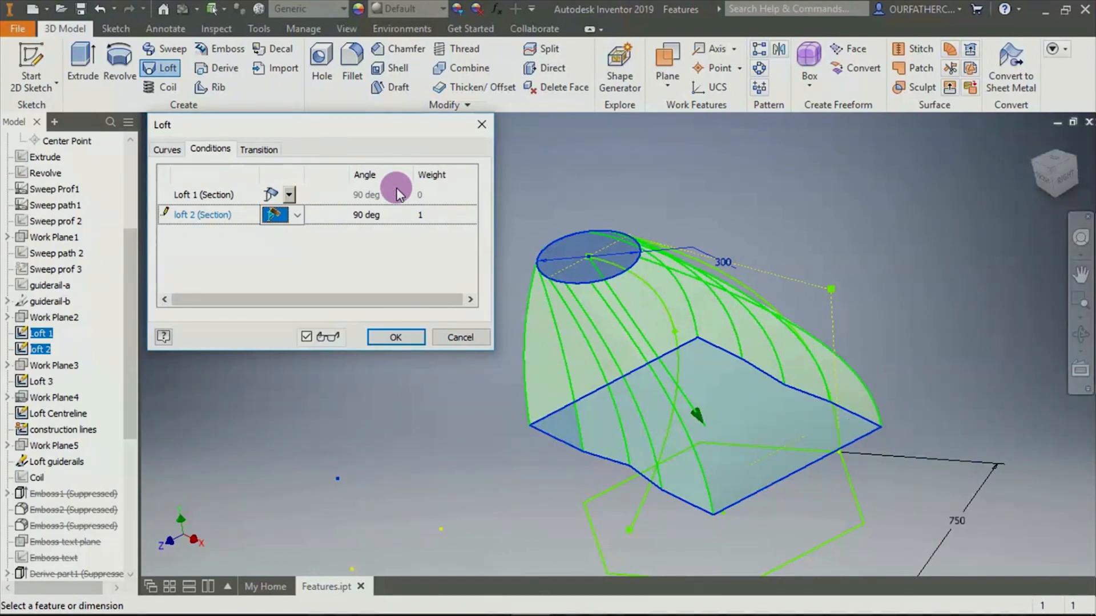
left_click(286, 195)
left_click(274, 213)
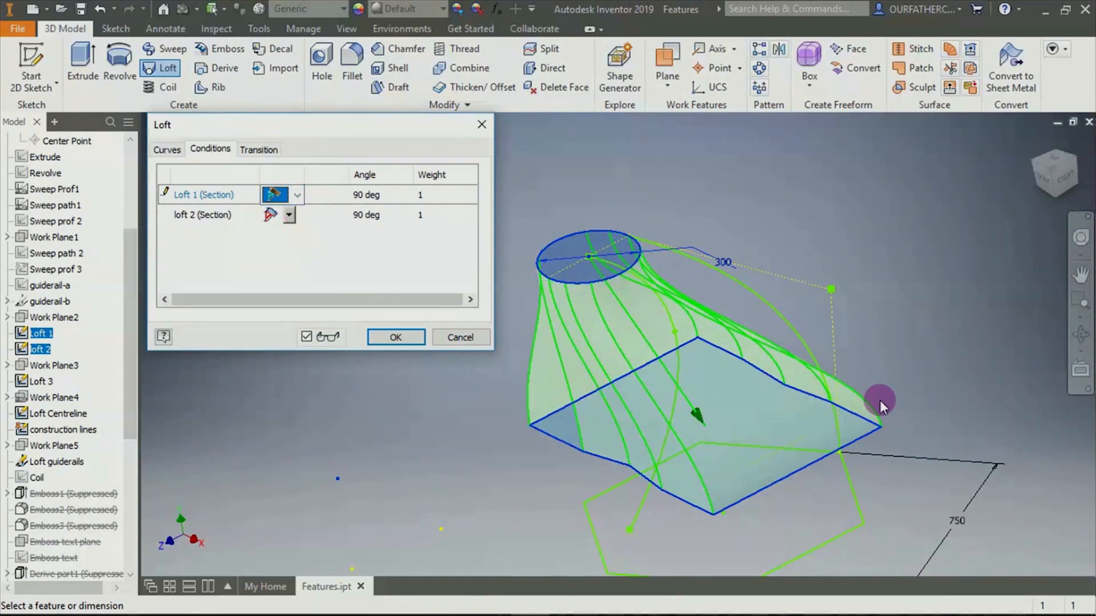
Create the solid loft between the circle and the four-sided section and inspect its curved shape from several sides
left_click(167, 149)
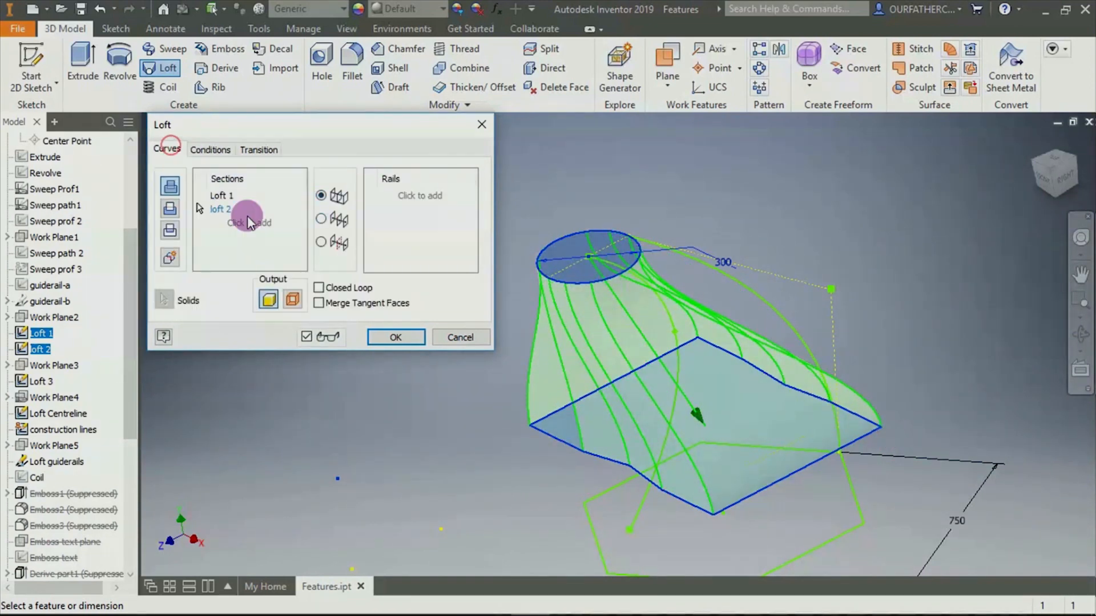
left_click(402, 341)
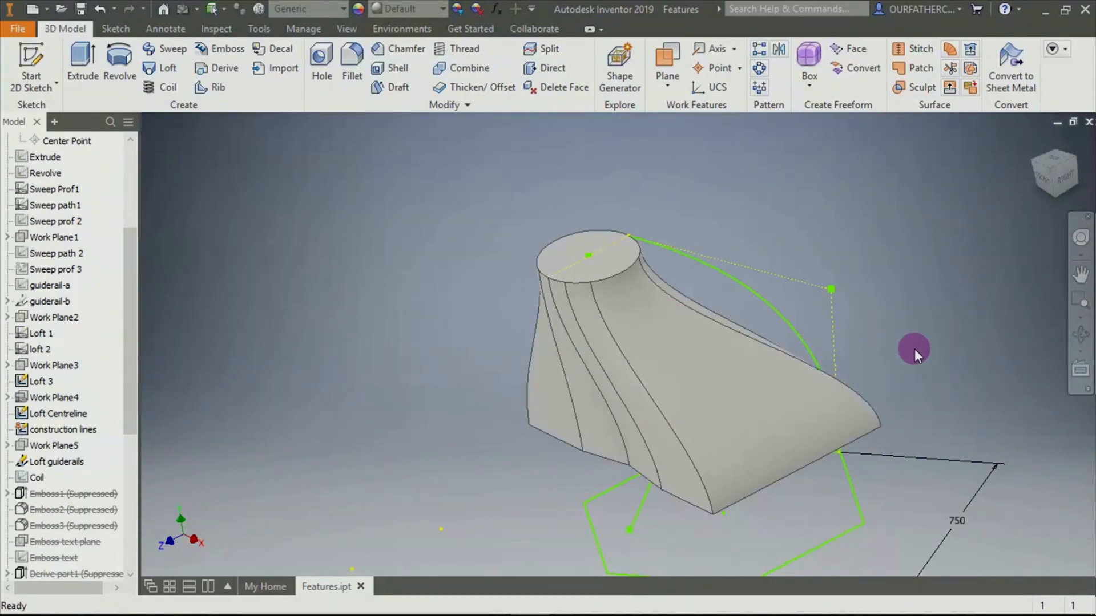
middle_click_drag(914, 349, 796, 289, "shift")
middle_click_drag(796, 289, 934, 285, "shift")
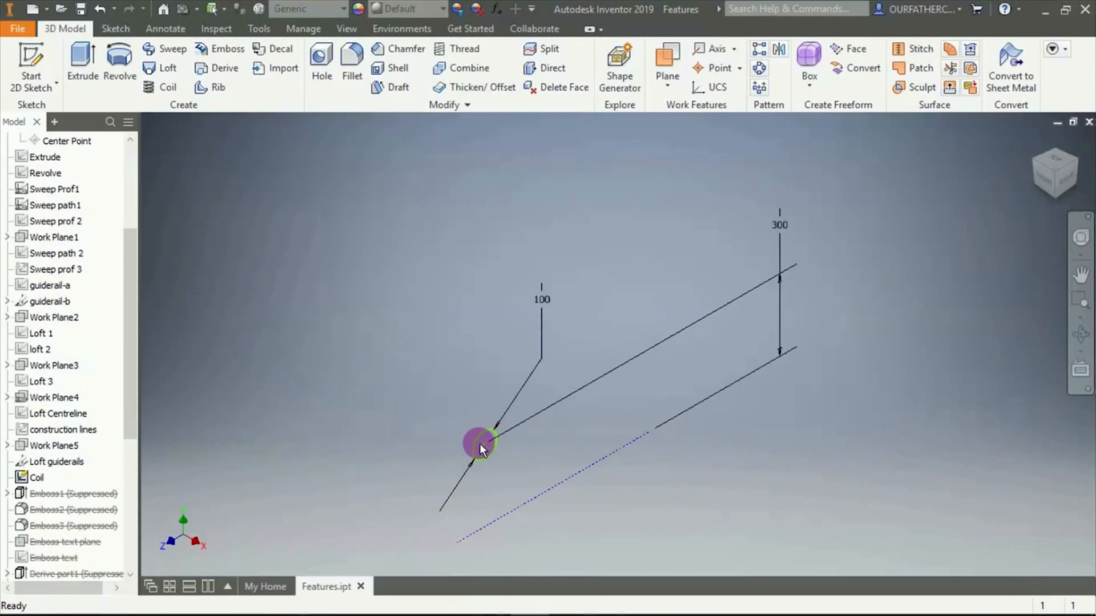
Start a coil with the 100 mm circle as the profile and the dashed line of the Coil sketch as the axis
left_click(536, 497)
left_click_drag(132, 276, 135, 149)
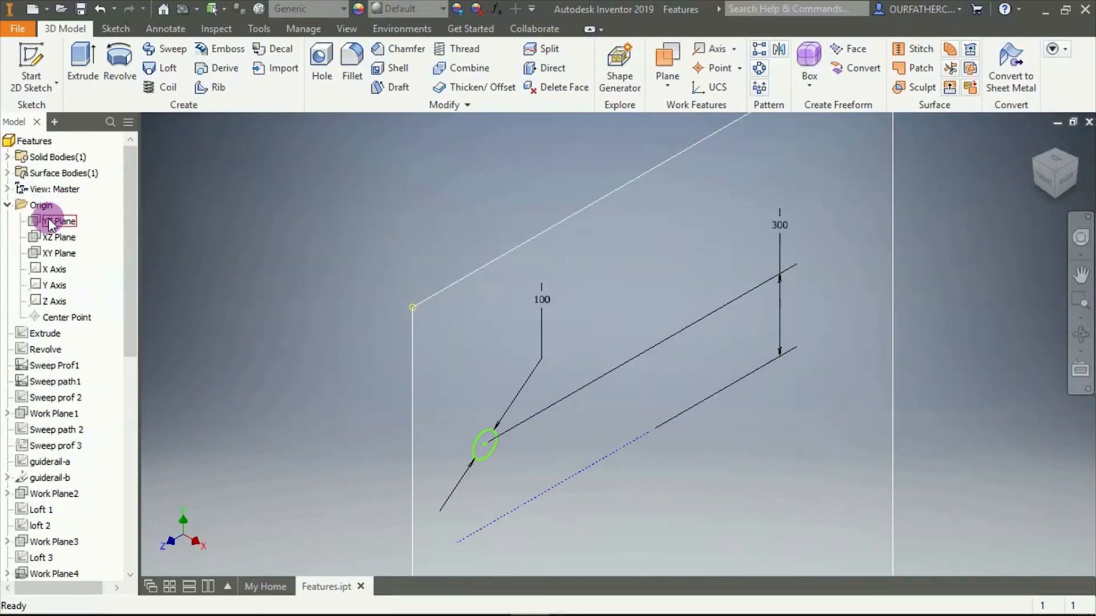
left_click_drag(135, 286, 133, 351)
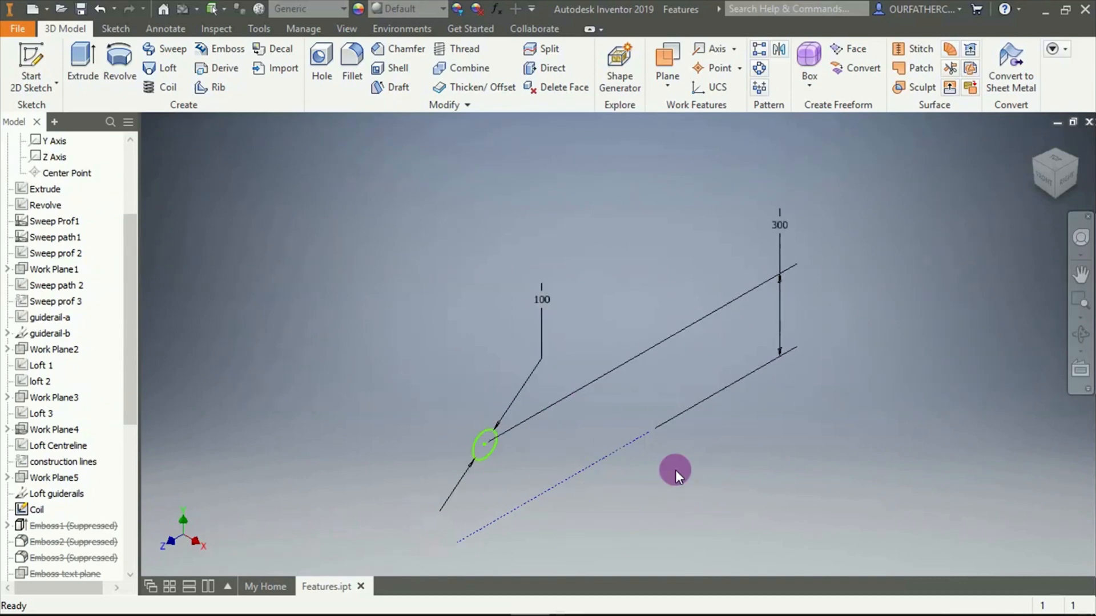
left_click(159, 88)
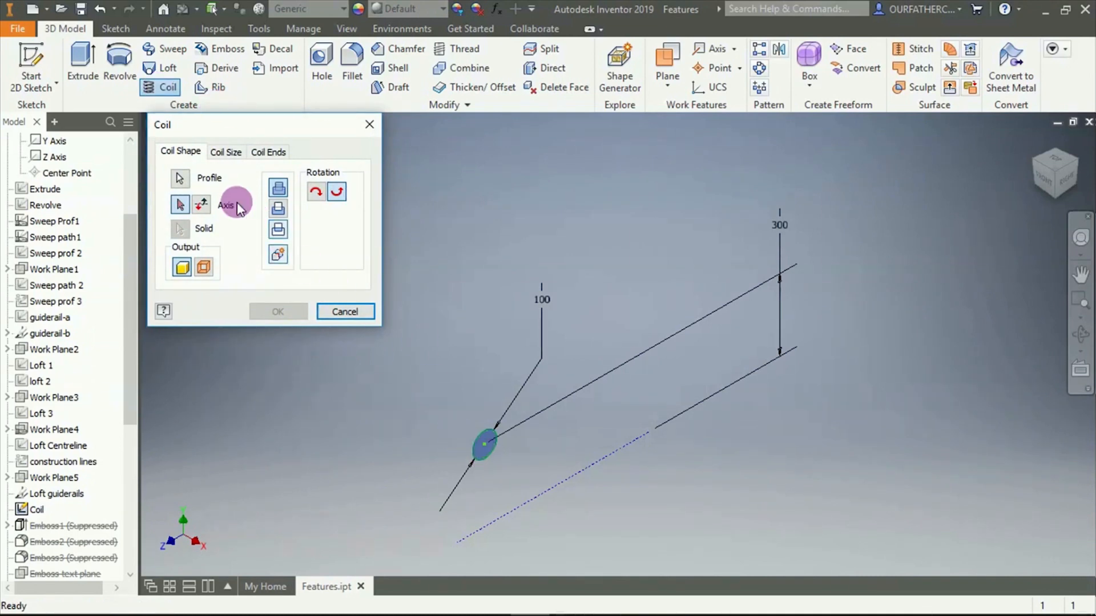
left_click(182, 178)
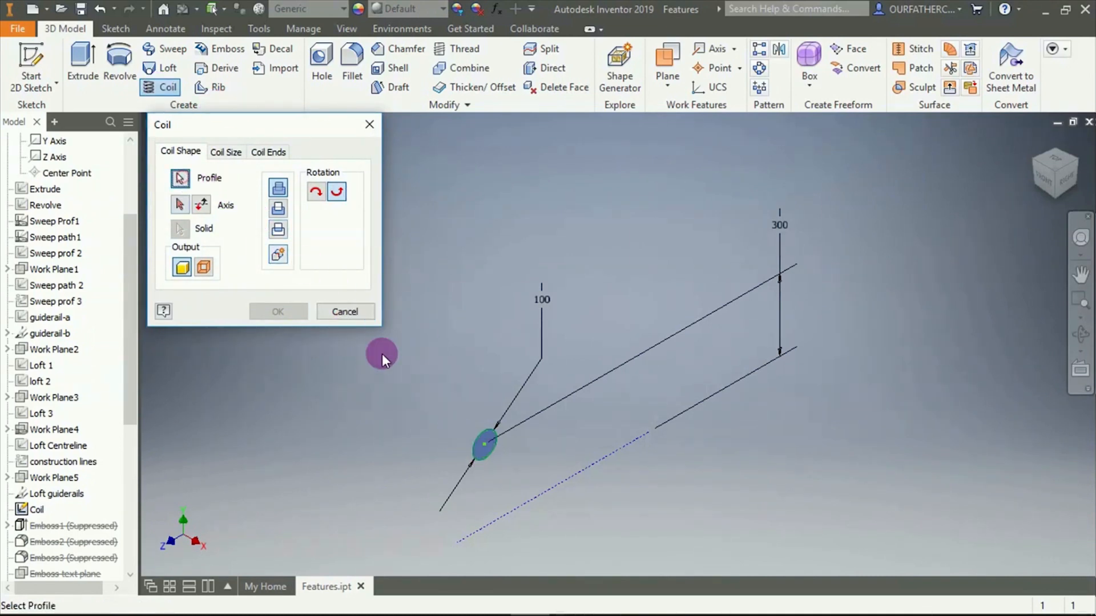
left_click(485, 454)
left_click(181, 204)
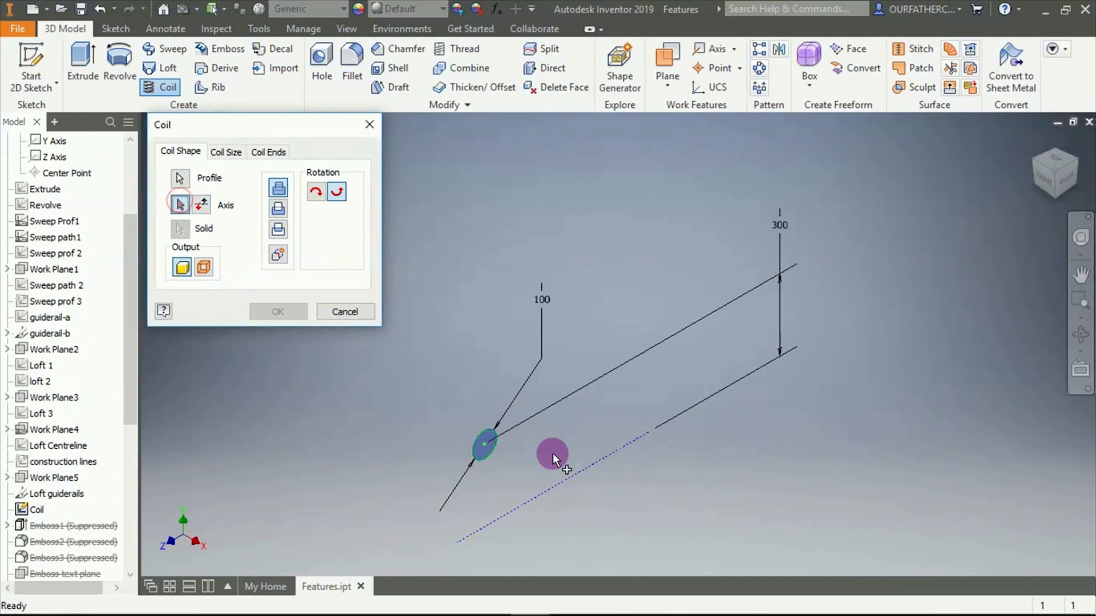
left_click(563, 485)
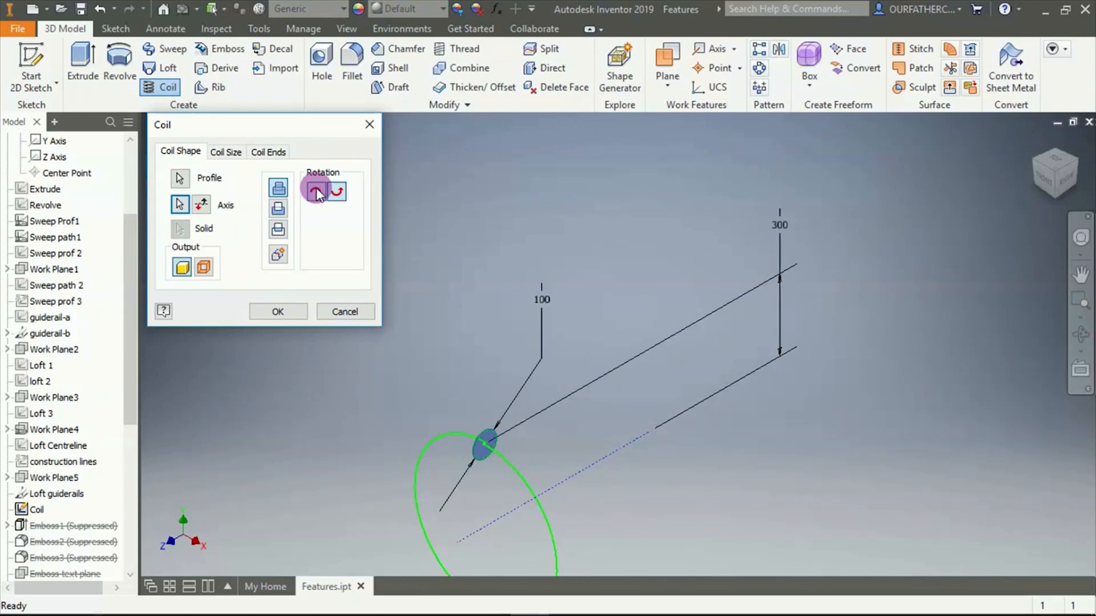
Size the coil by pitch and revolution, with a pitch of 200 mm and 3 revolutions
left_click(233, 154)
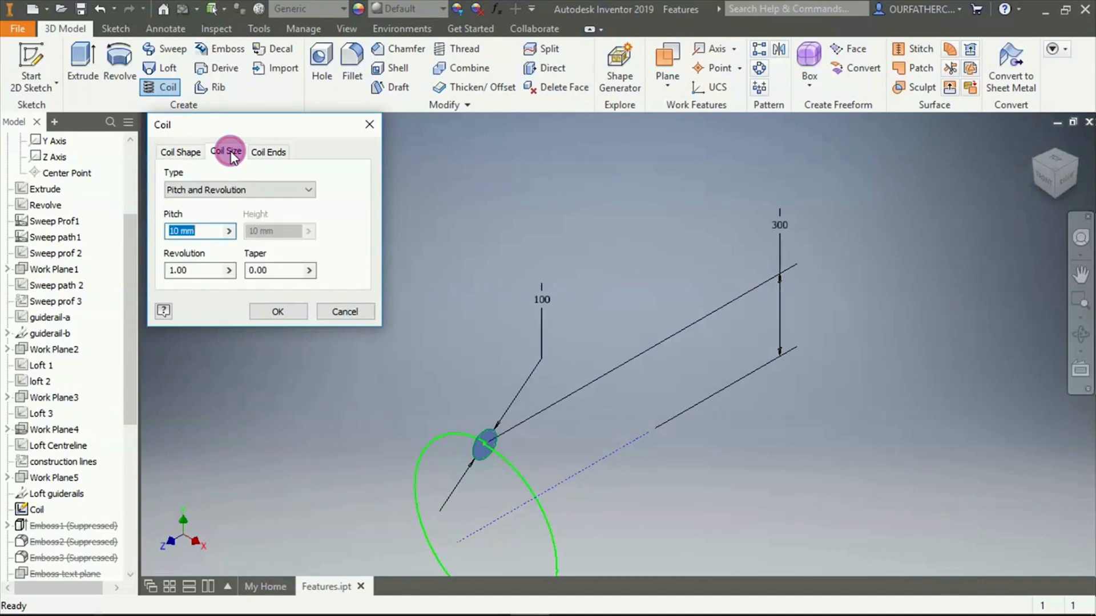
left_click(258, 193)
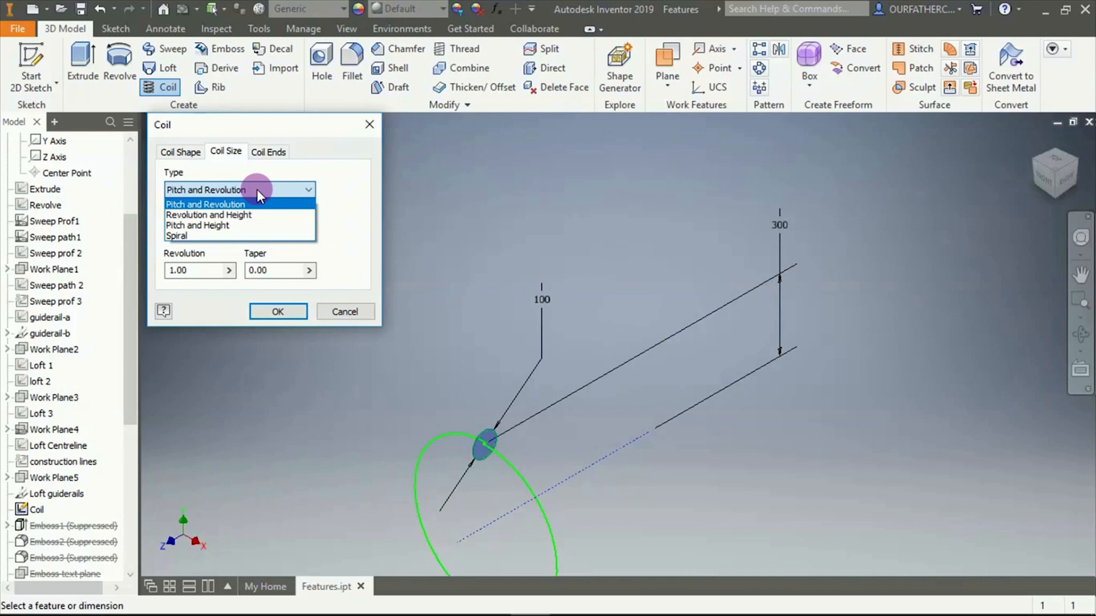
left_click(257, 190)
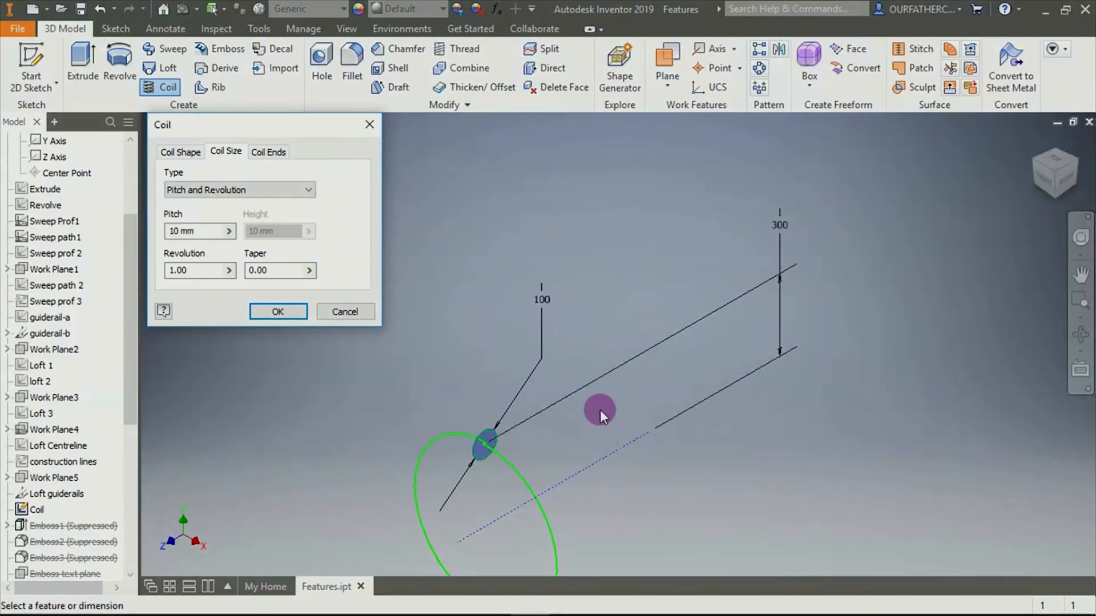
left_click(190, 230)
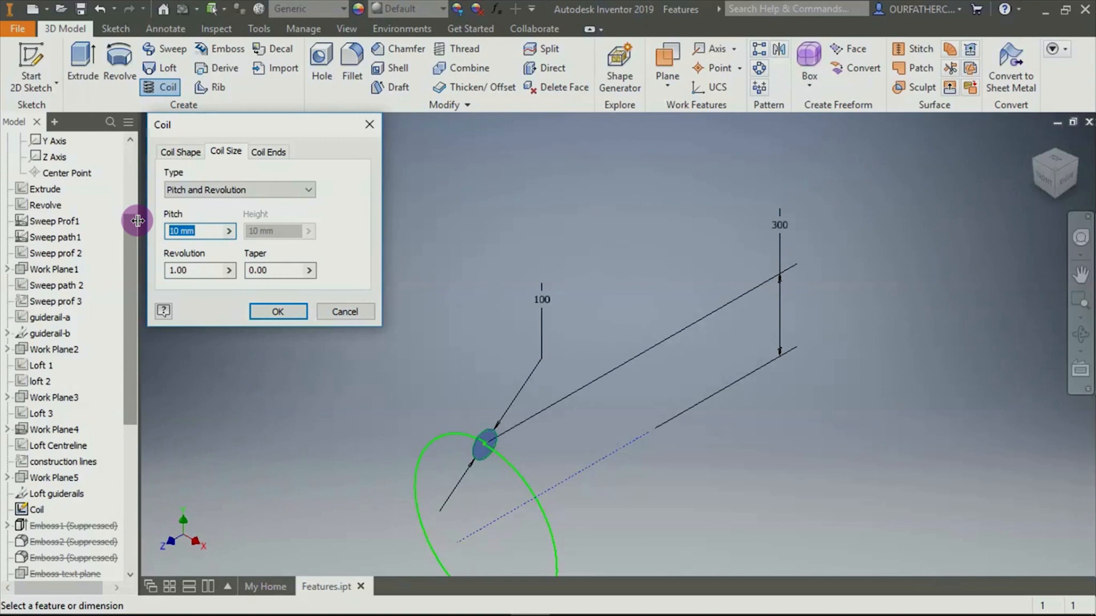
type("200")
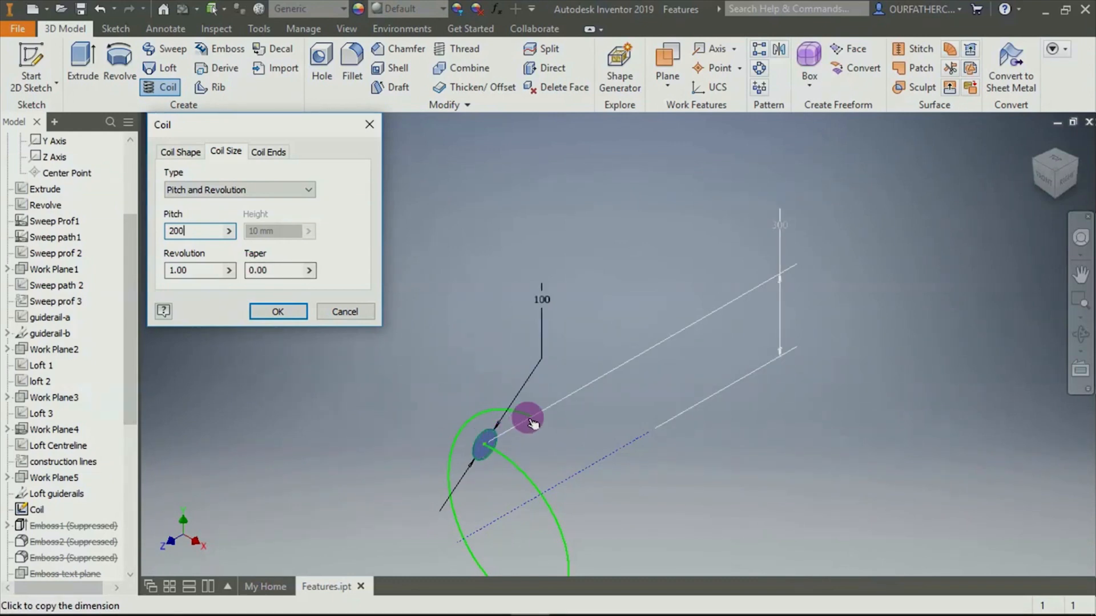
double_click(207, 270)
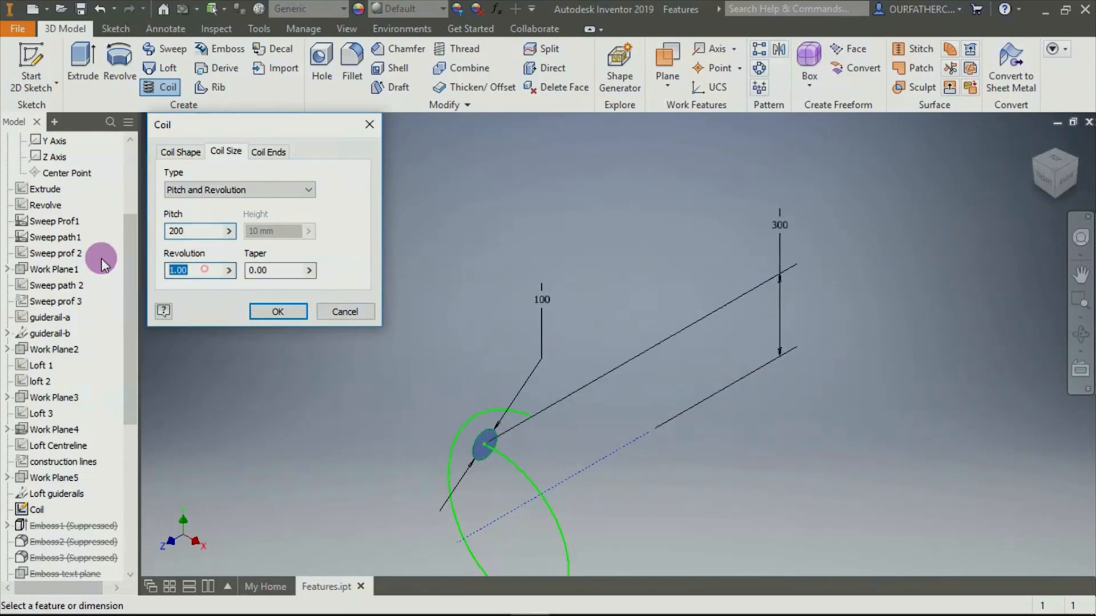
type("3")
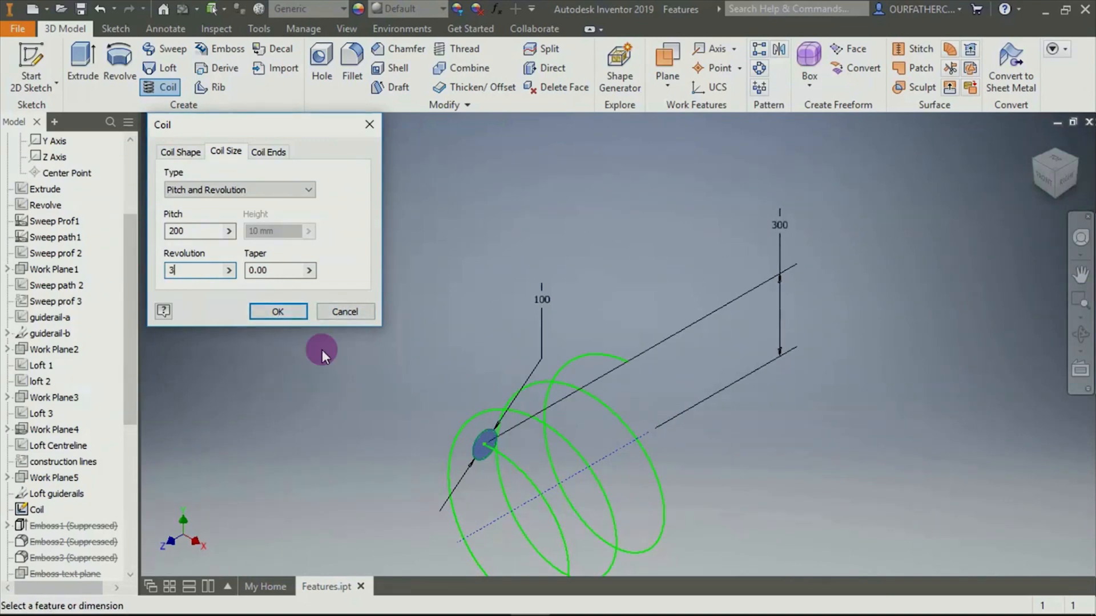
Try a coil taper of 20 degrees and reverse it to -20 degrees
double_click(269, 271)
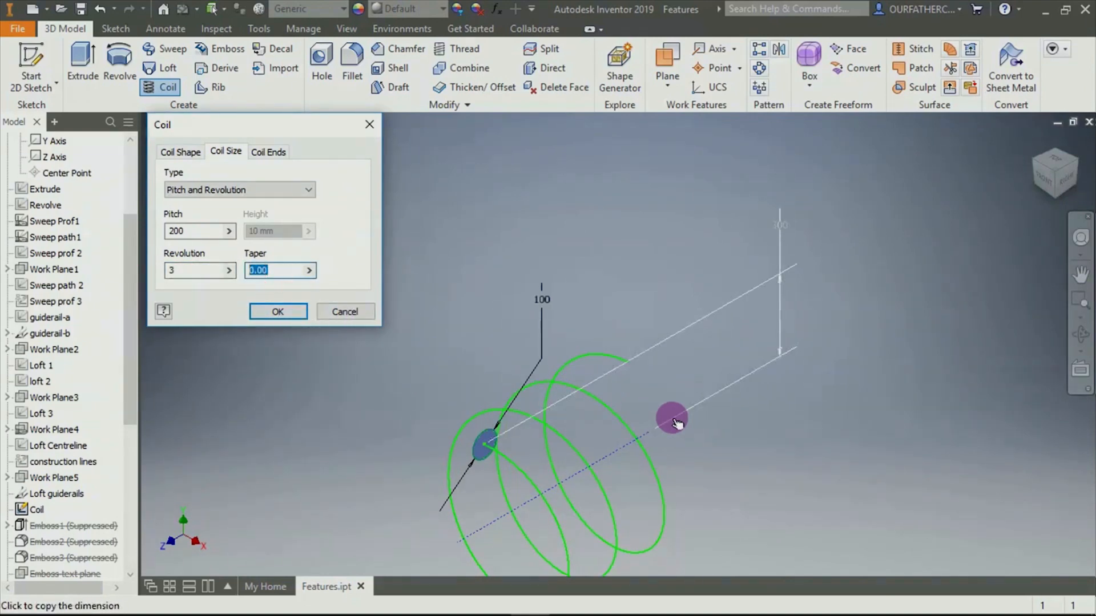
type("2")
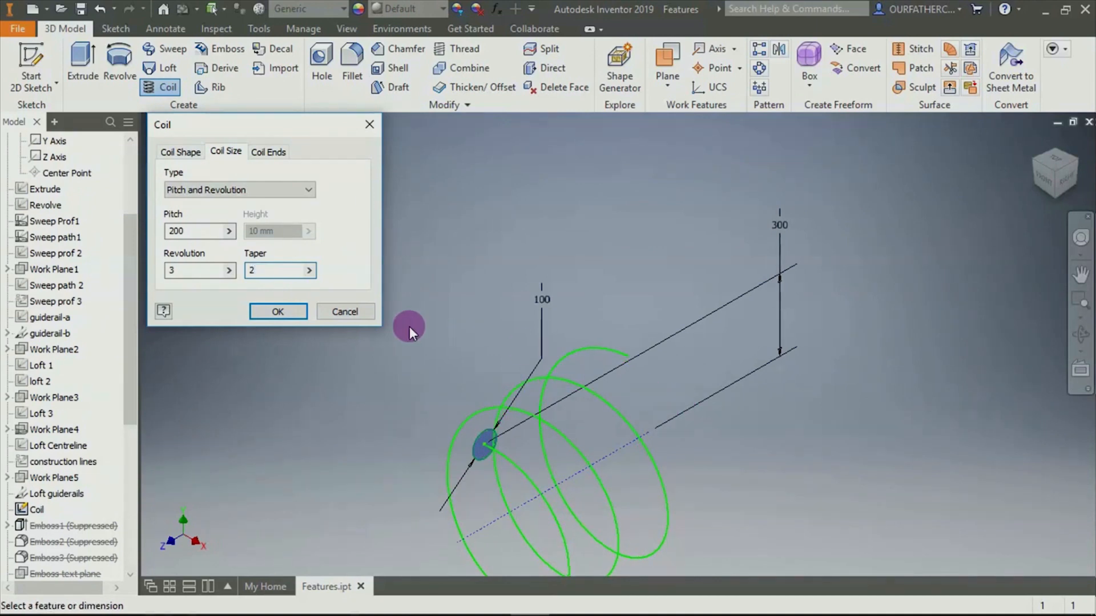
type("0")
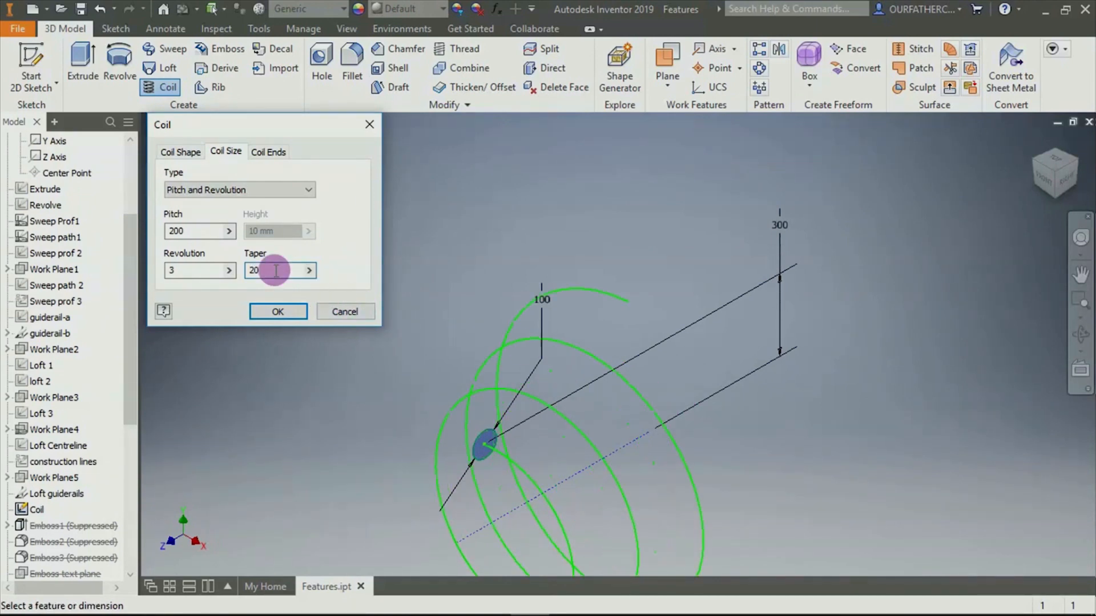
left_click(251, 271)
type("-")
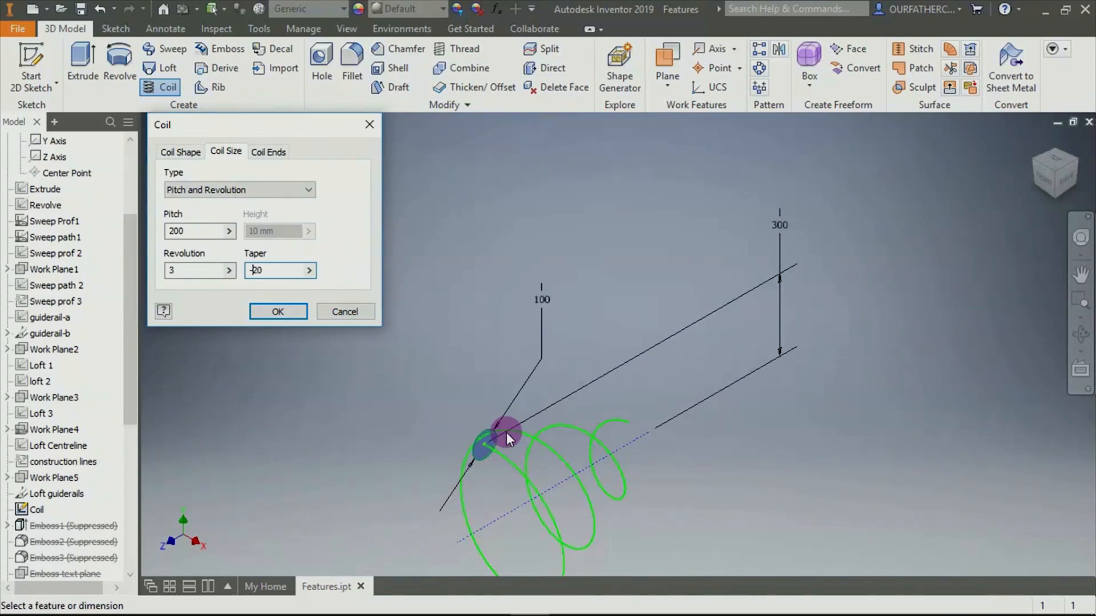
Define the coil by revolution and height, trying heights of 700 mm and 300 mm before settling on 500 mm
left_click(258, 191)
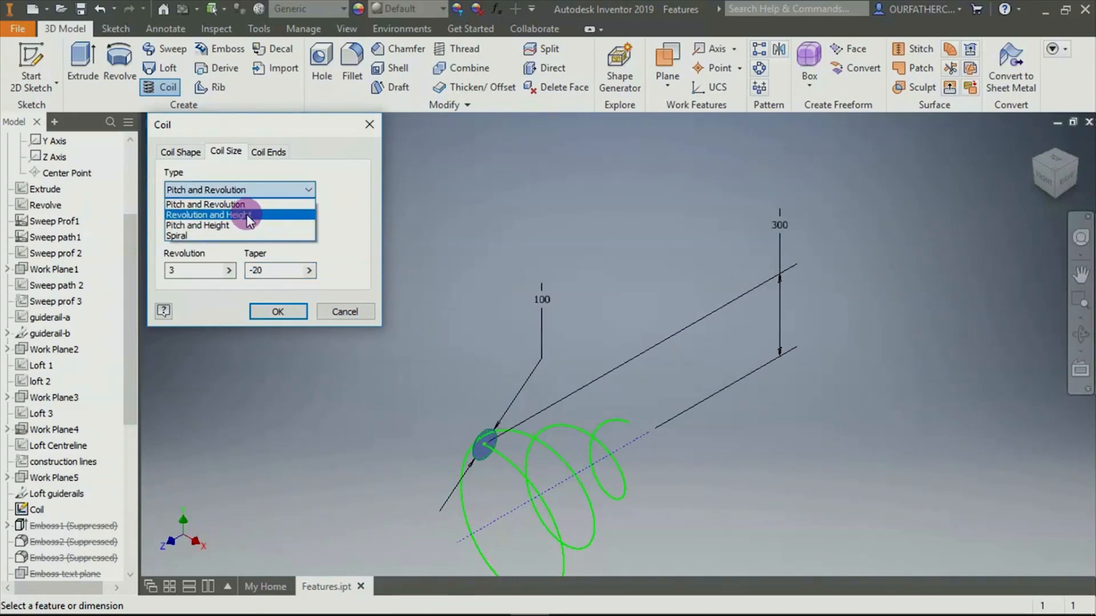
left_click(247, 215)
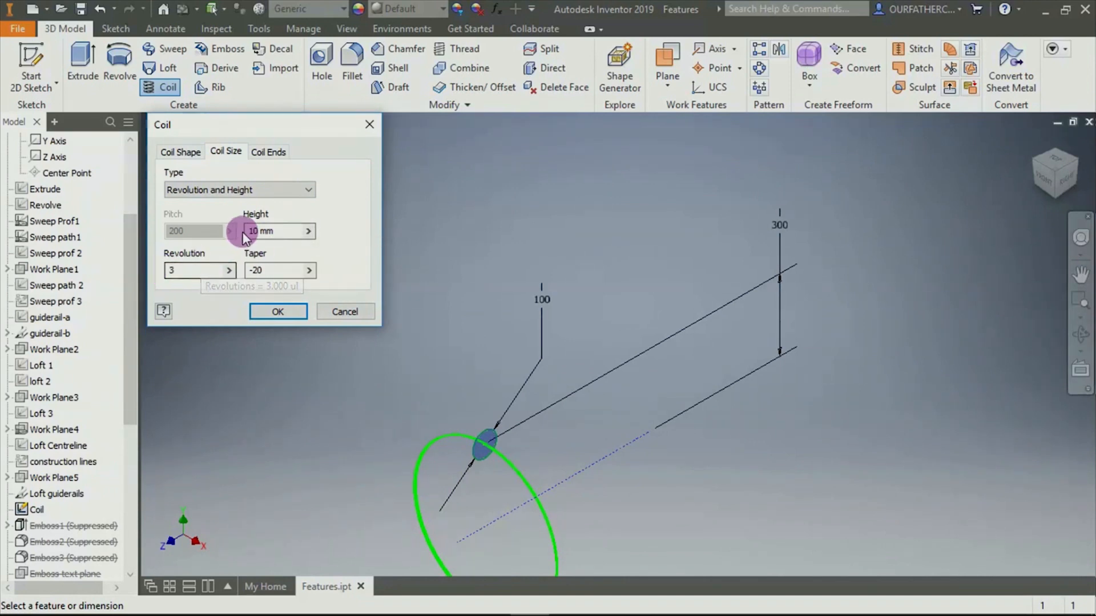
left_click(269, 233)
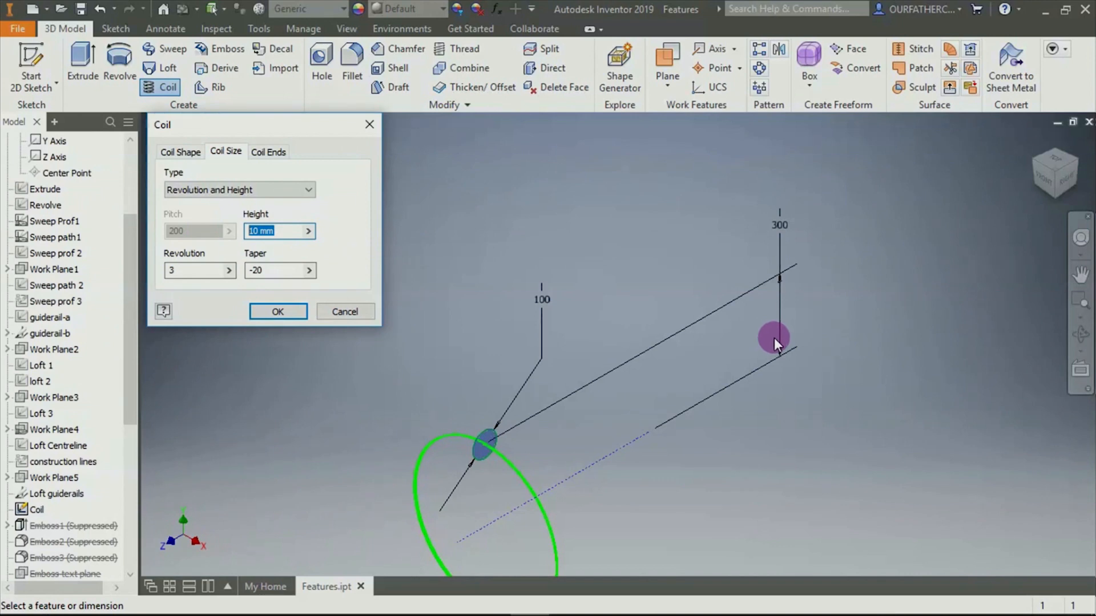
type("700")
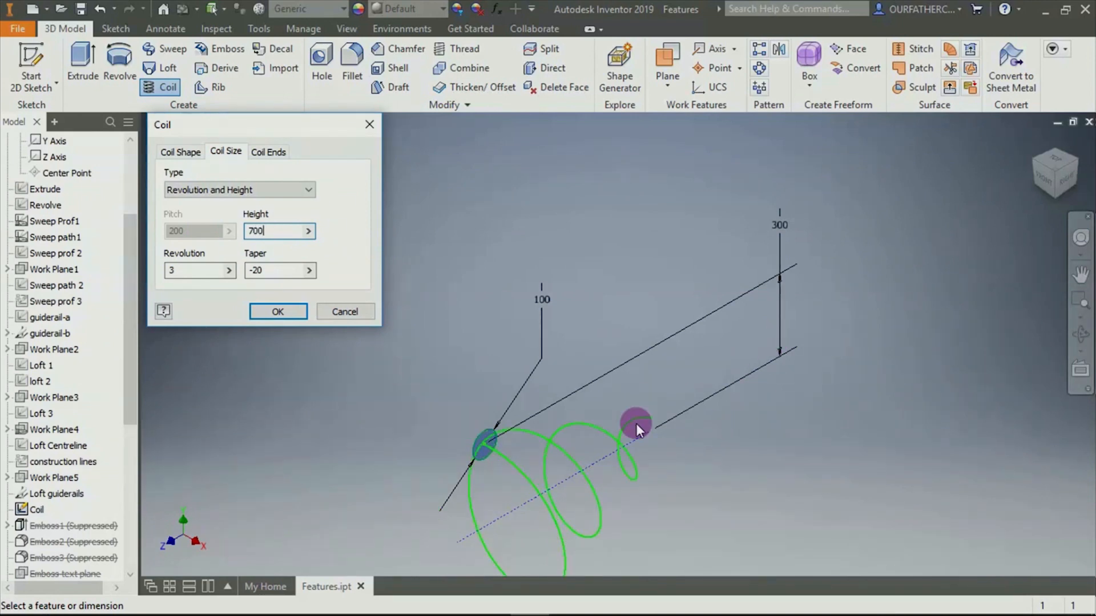
left_click_drag(282, 231, 165, 226)
type("300")
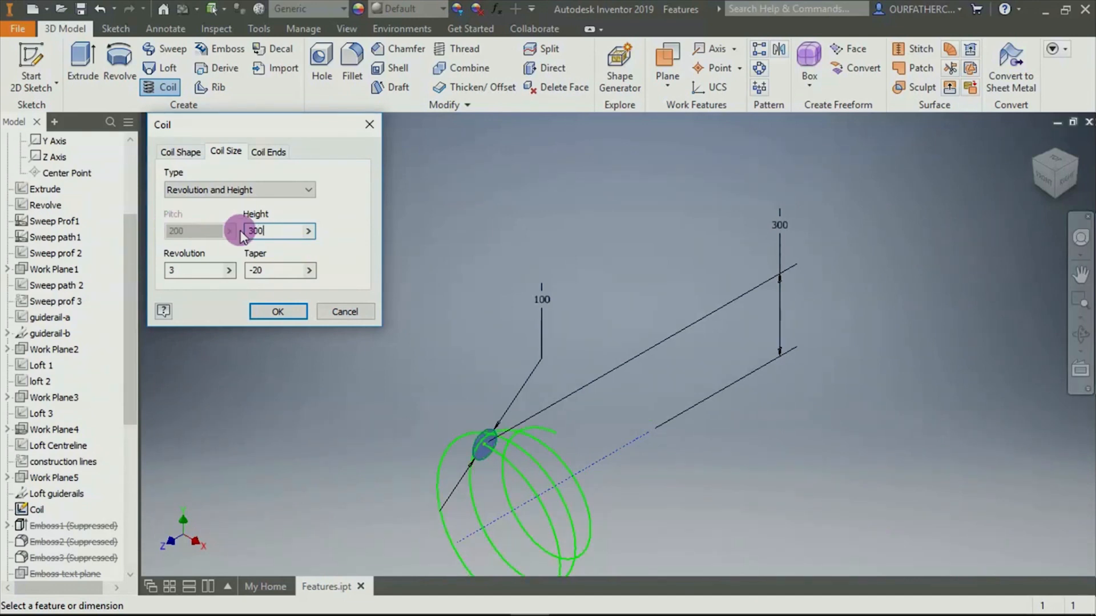
left_click_drag(278, 233, 219, 231)
type("500")
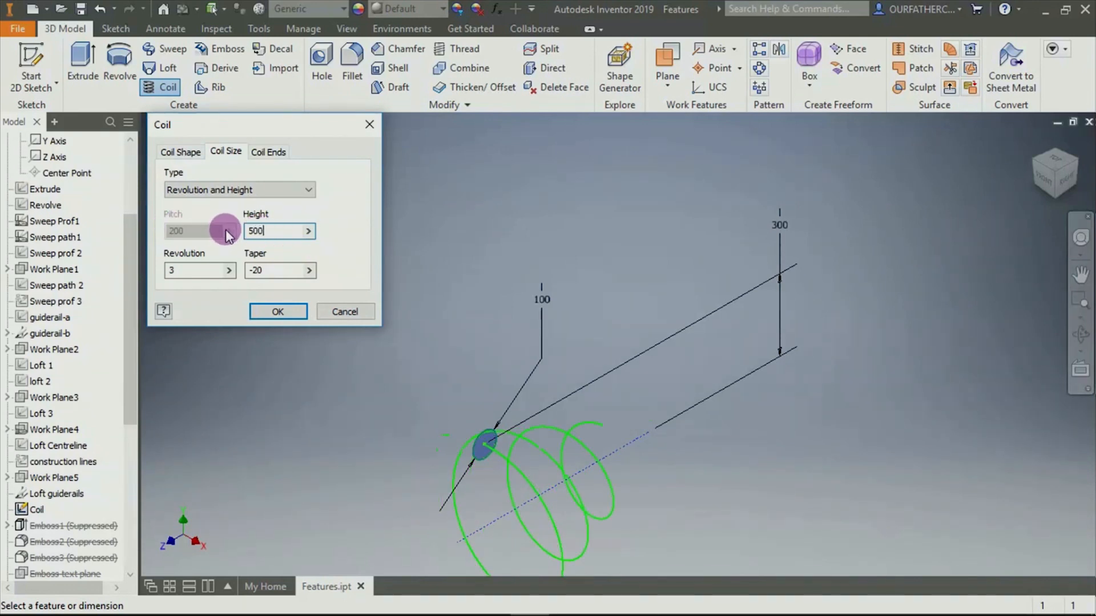
Define the coil by pitch and height, and set the pitch to 100 mm
left_click(273, 190)
left_click(251, 226)
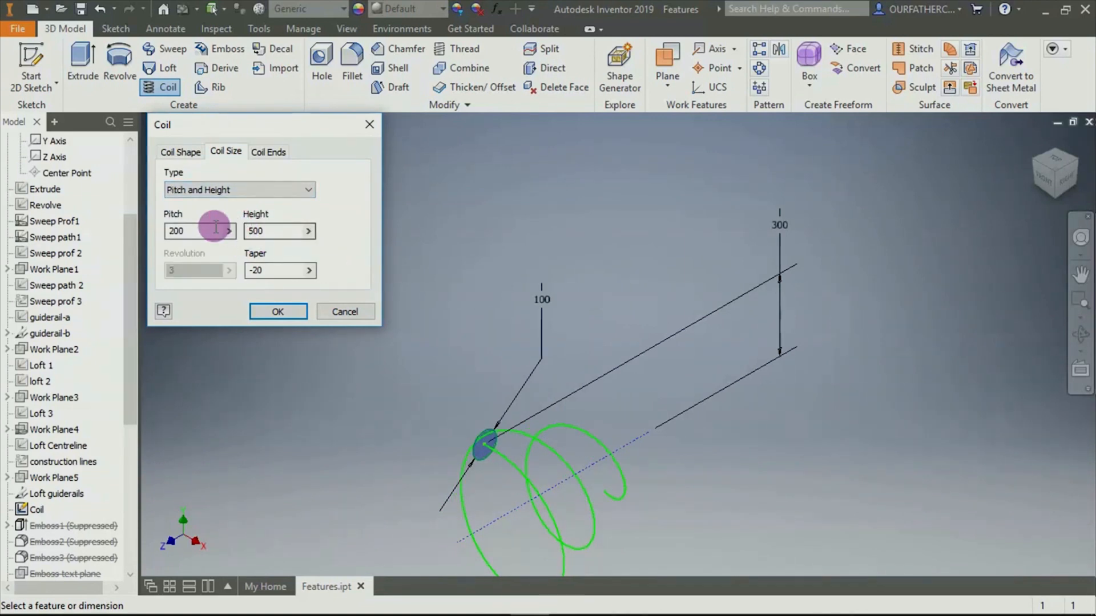
left_click_drag(212, 229, 116, 225)
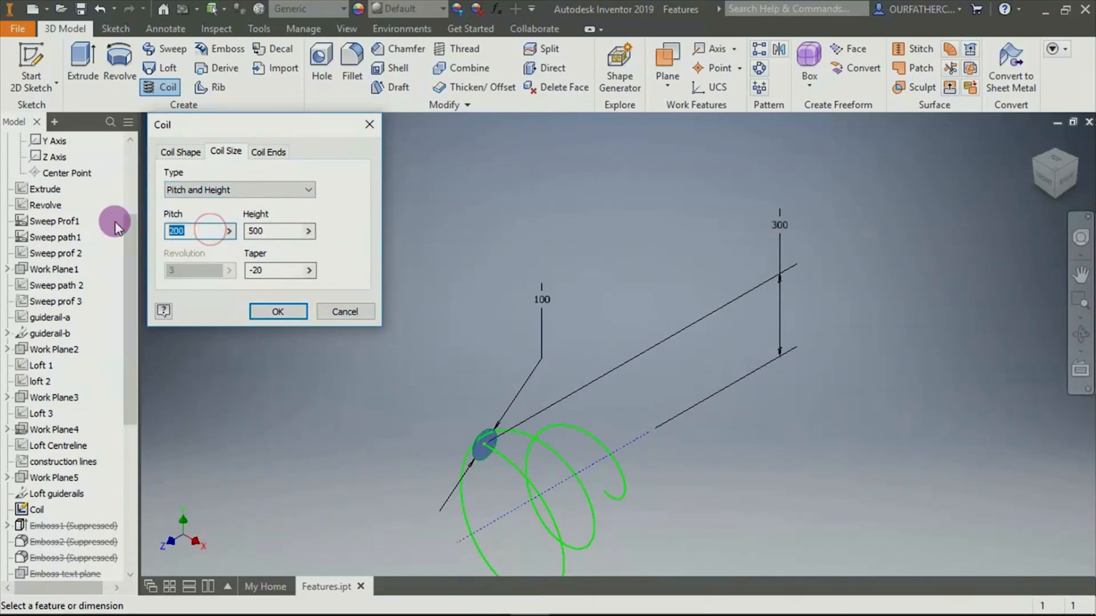
type("100")
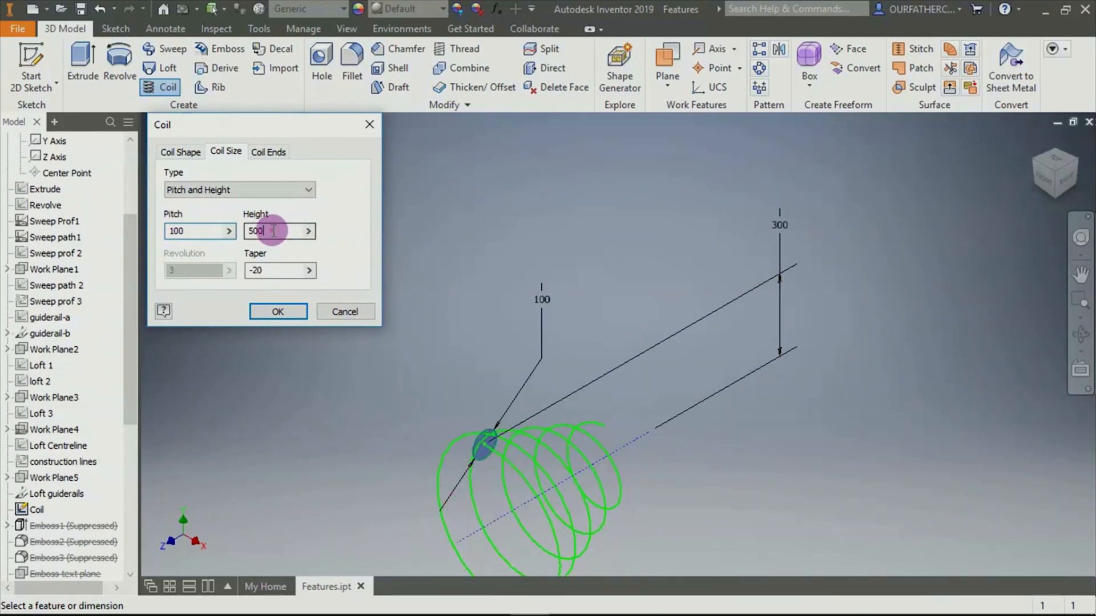
Change the coil size type to Spiral and set its pitch to 200 mm
left_click_drag(273, 231, 231, 237)
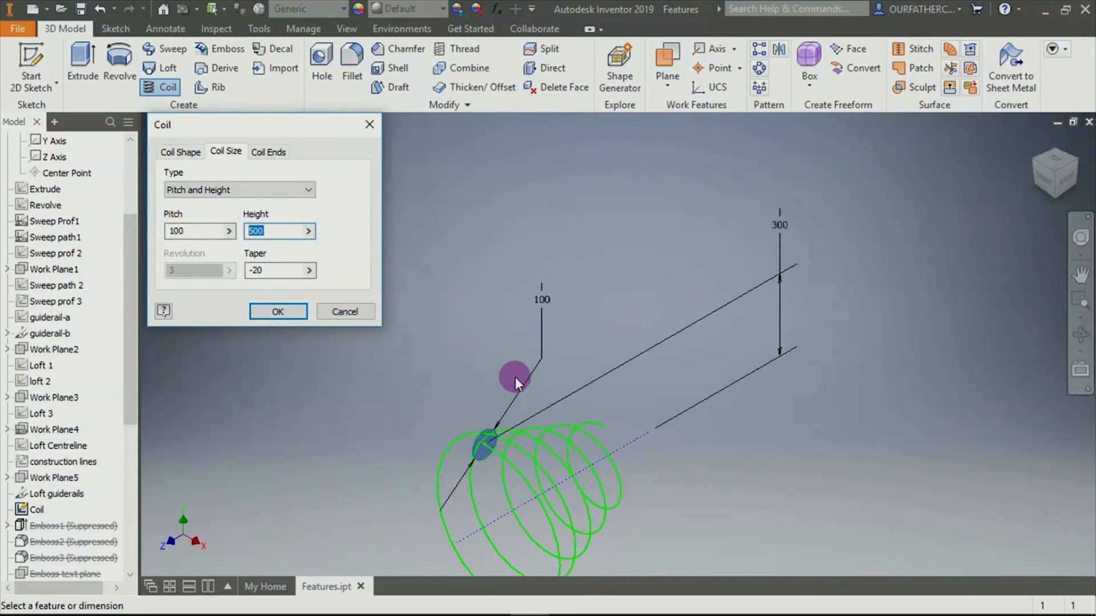
left_click(294, 189)
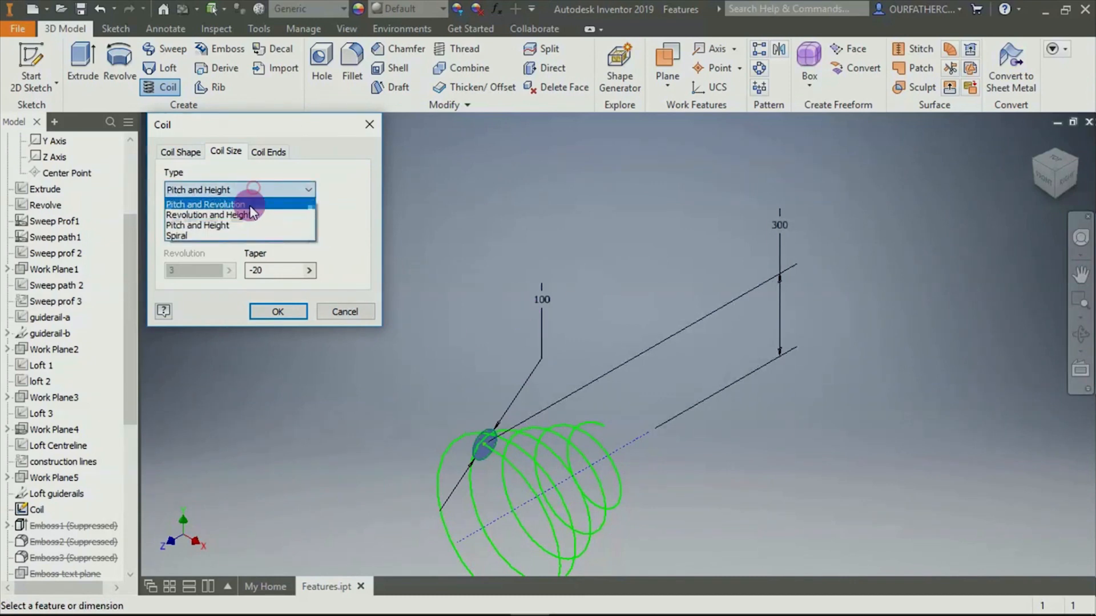
left_click(219, 237)
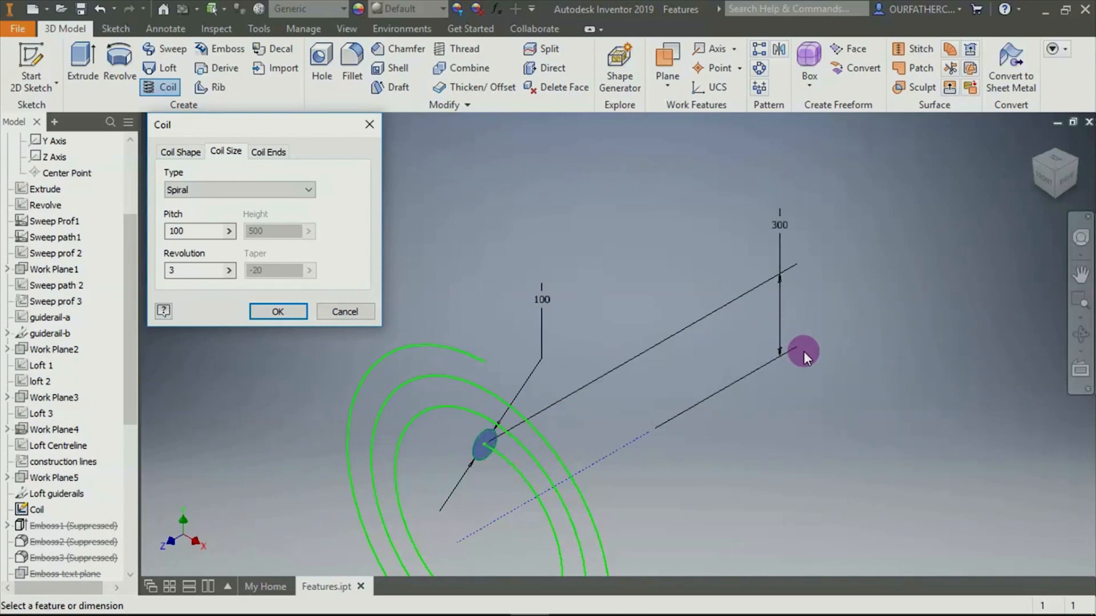
mouse_move(838, 410)
middle_mouse_down("shift")
mouse_move(778, 421)
mouse_move(836, 392)
mouse_move(830, 364)
mouse_move(729, 325)
mouse_move(824, 344)
mouse_move(833, 374)
middle_mouse_up("shift")
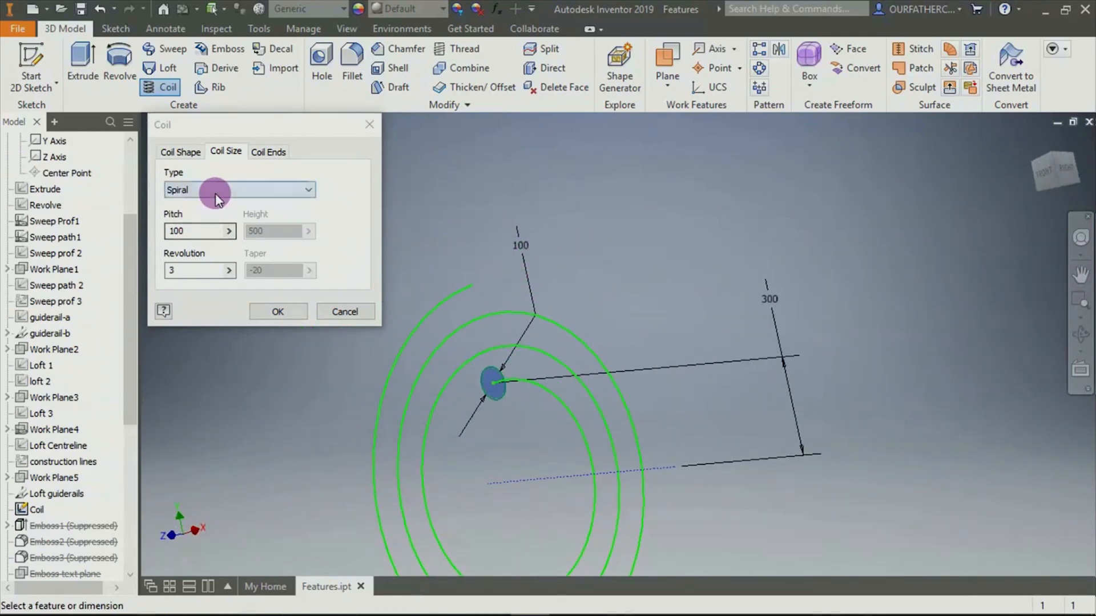
left_click(210, 230)
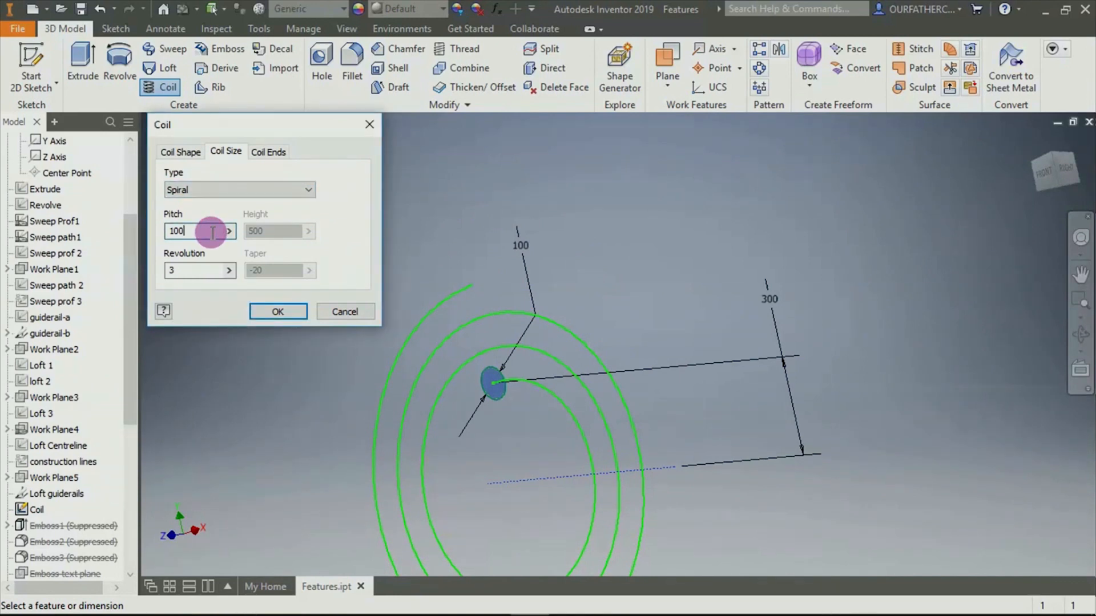
key("BackSpace")
key("BackSpace")
key("BackSpace")
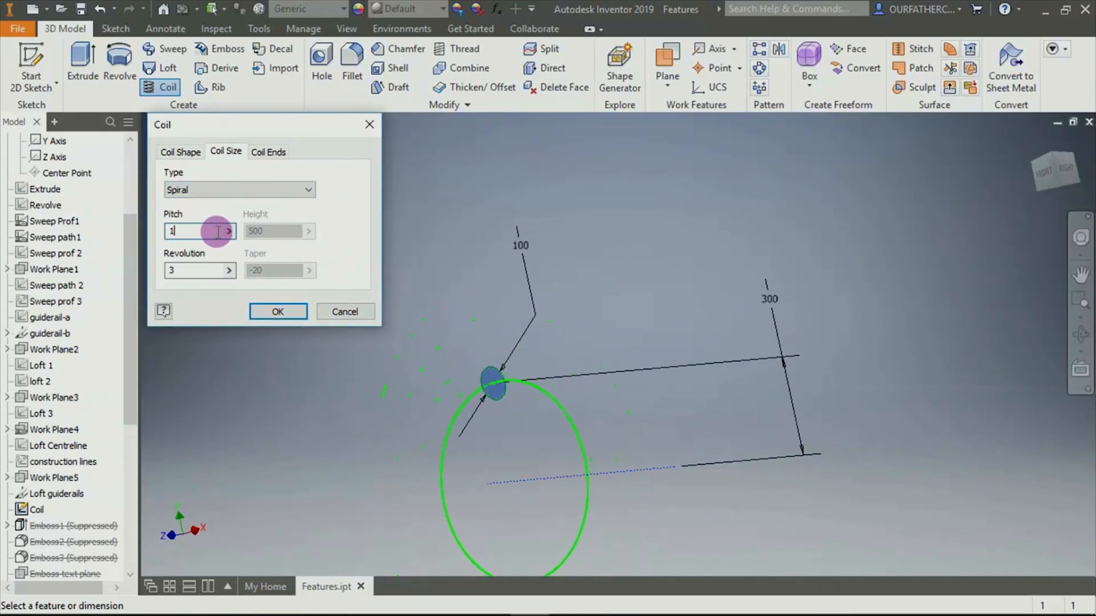
type("200")
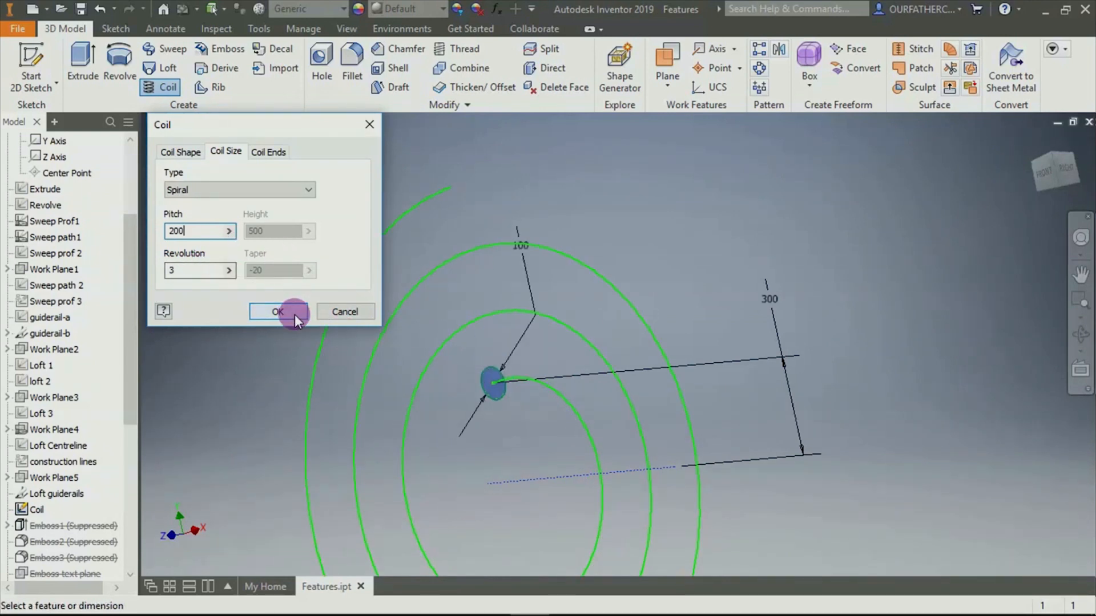
Switch the coil size type back to Pitch and Revolution
left_click(222, 202)
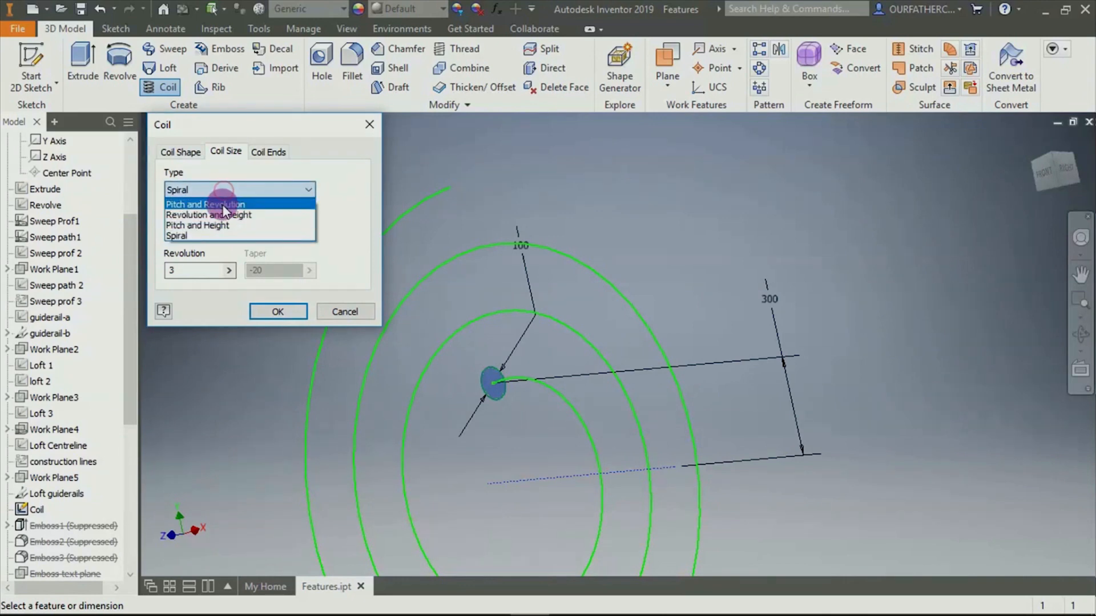
left_click(223, 204)
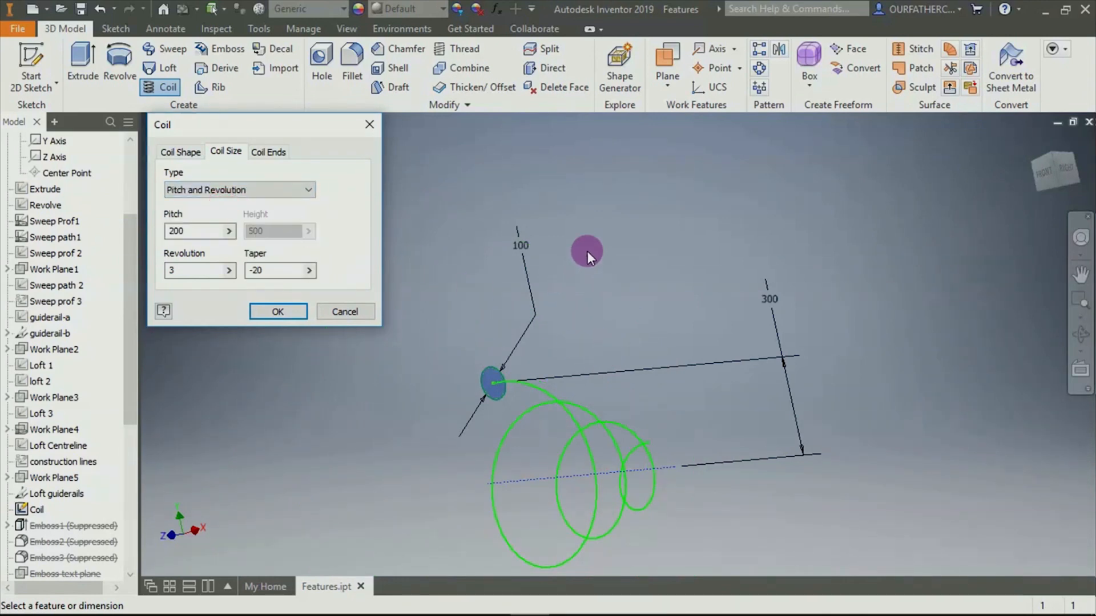
middle_click_drag(629, 262, 607, 280)
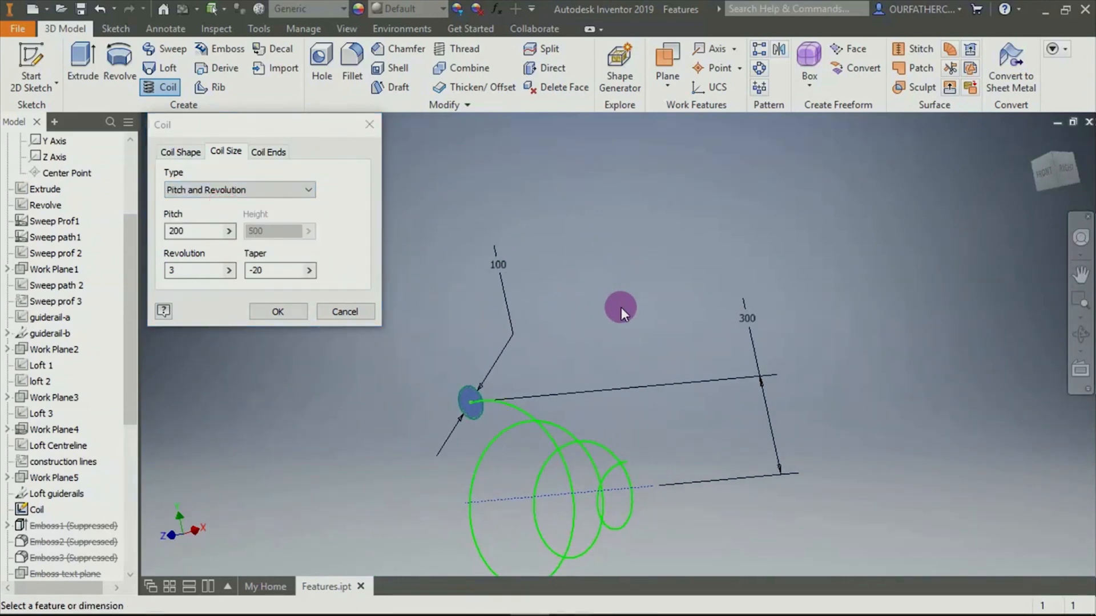
mouse_move(981, 204)
middle_mouse_down("shift")
mouse_move(873, 235)
mouse_move(664, 408)
mouse_move(625, 513)
middle_mouse_up("shift")
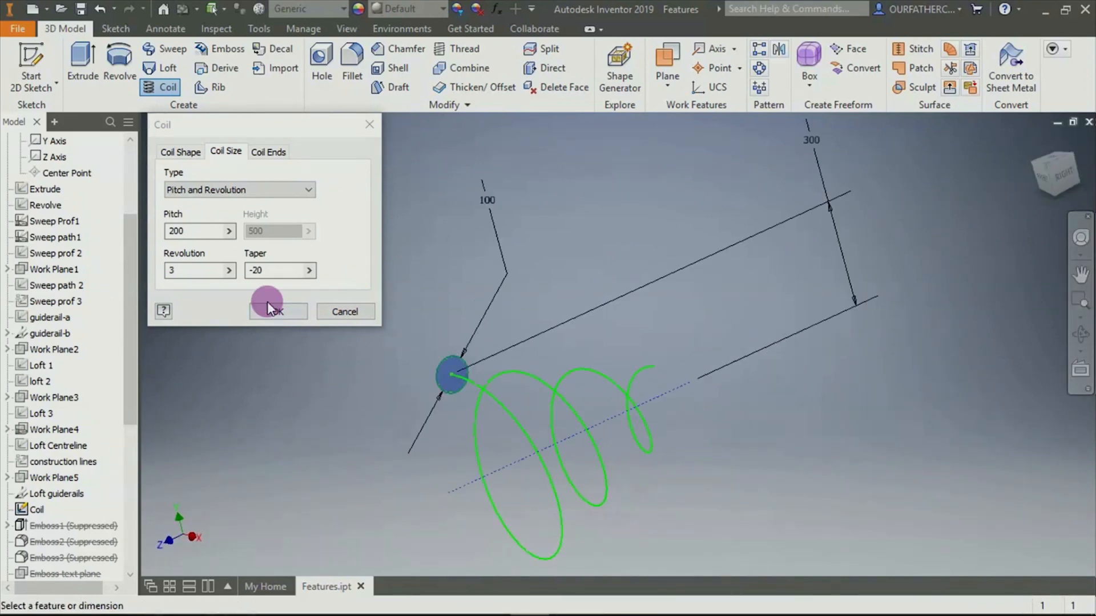
Try a Flat start for the coil and return it to Natural, leaving the other end Natural
left_click(268, 152)
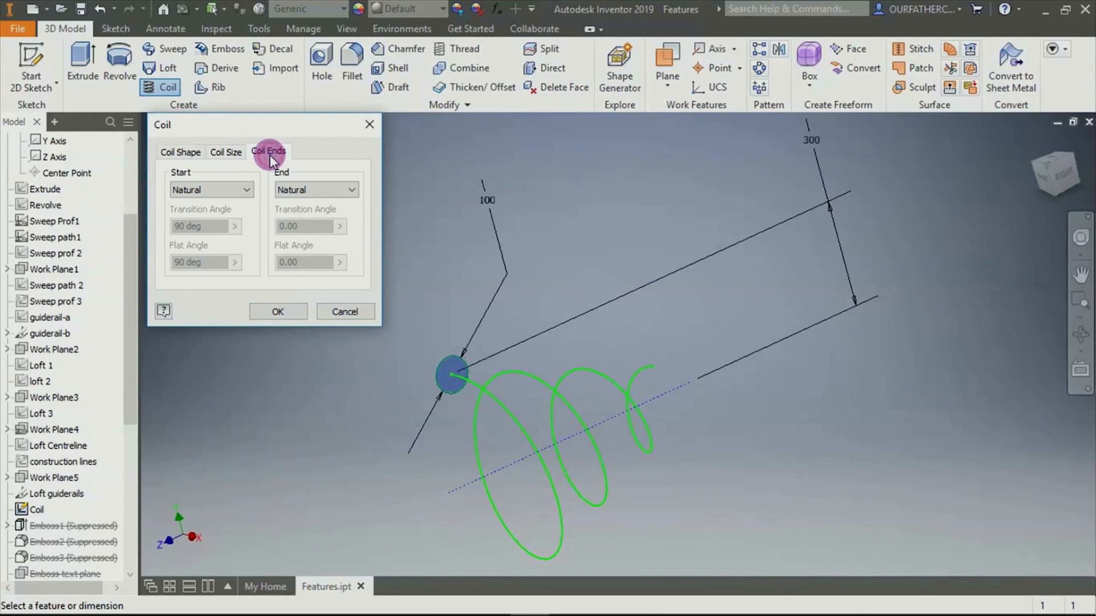
left_click(245, 189)
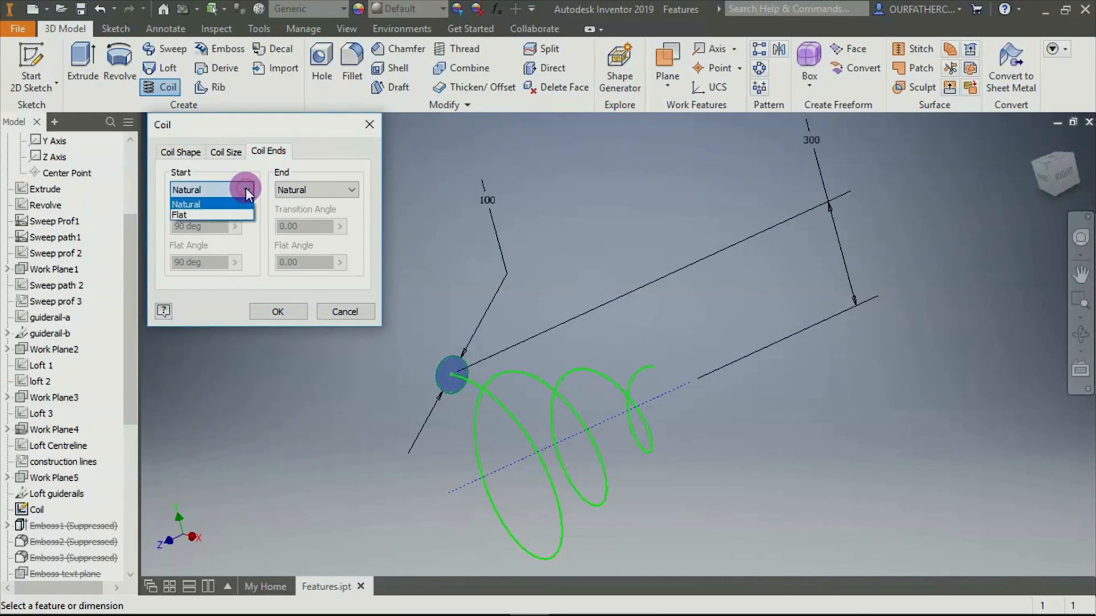
left_click(312, 189)
left_click(313, 190)
left_click(313, 190)
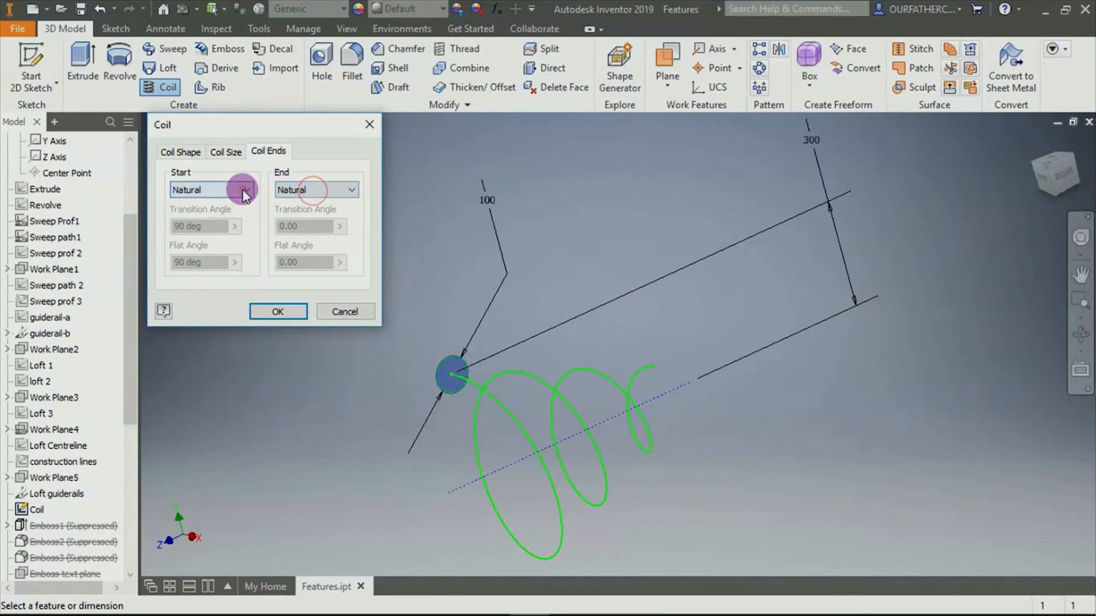
left_click(245, 190)
left_click(207, 211)
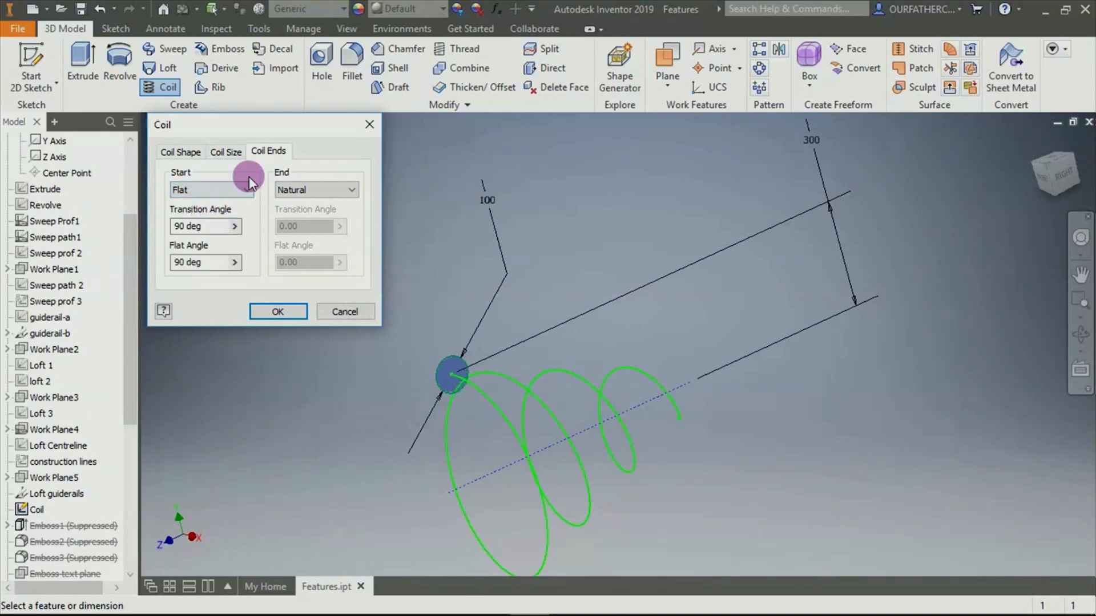
left_click(247, 189)
left_click(231, 205)
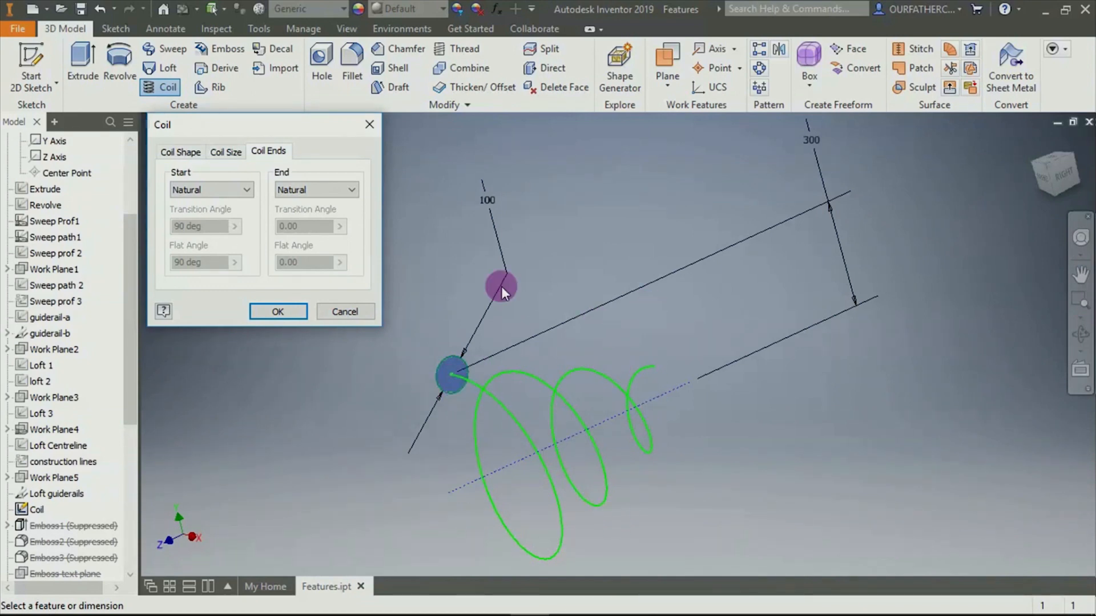
Try a Flat coil start with transition angles of 45 and 23 degrees, and set the start back to Natural
left_click(203, 191)
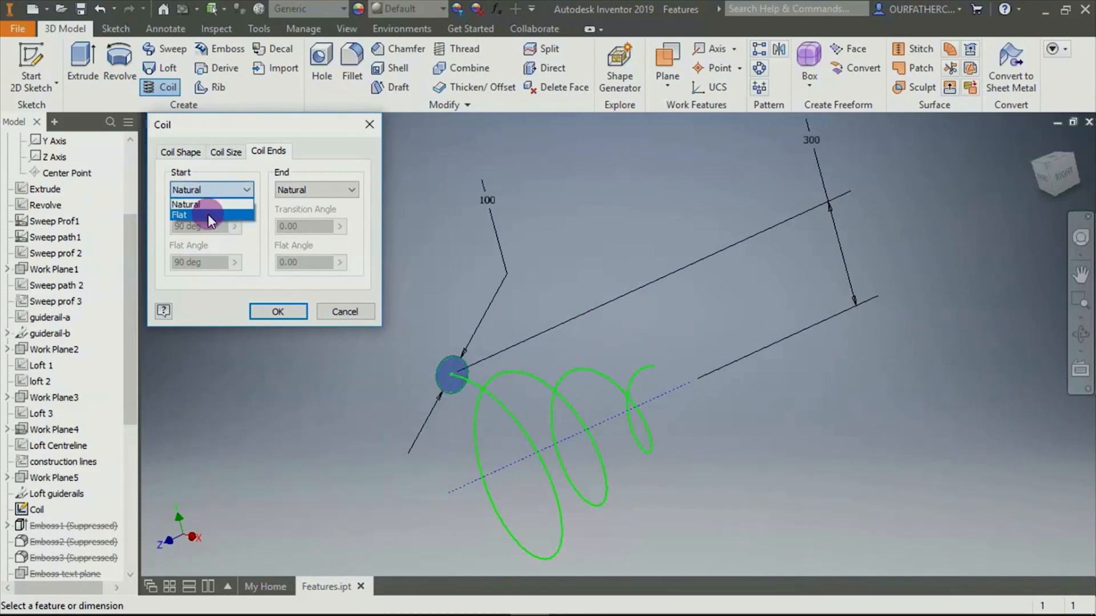
left_click(208, 214)
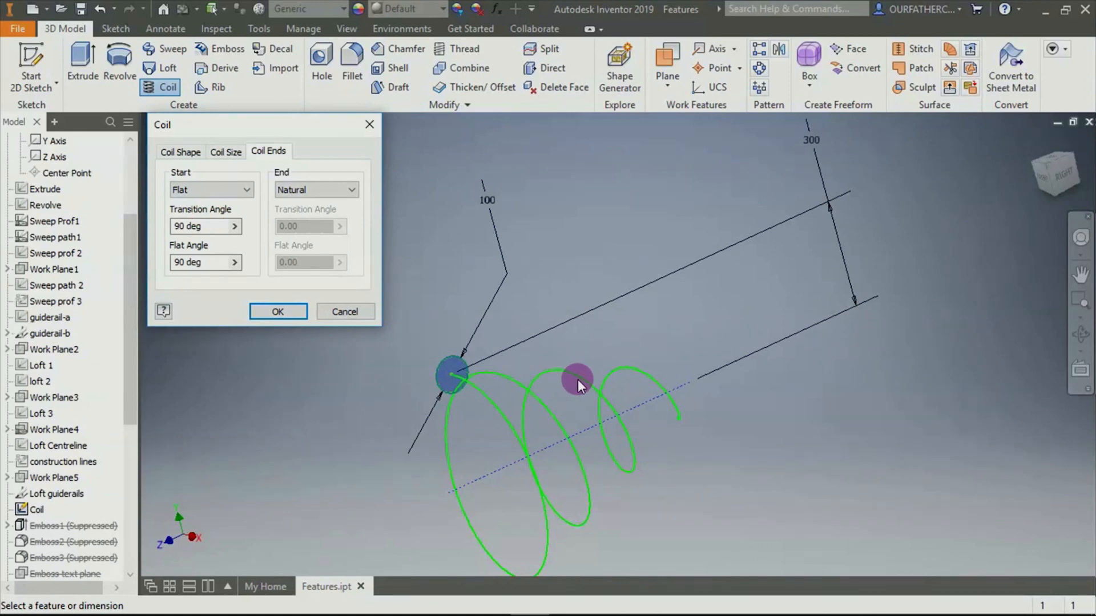
mouse_move(830, 471)
middle_mouse_down("shift")
mouse_move(749, 450)
mouse_move(866, 460)
mouse_move(832, 462)
middle_mouse_up("shift")
left_click(206, 227)
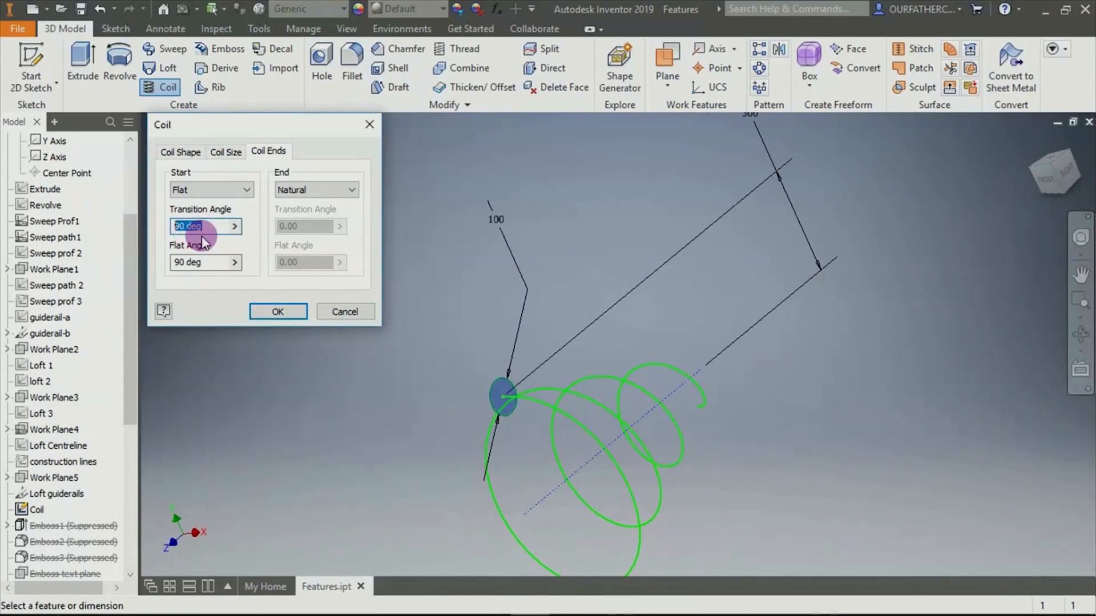
type("45")
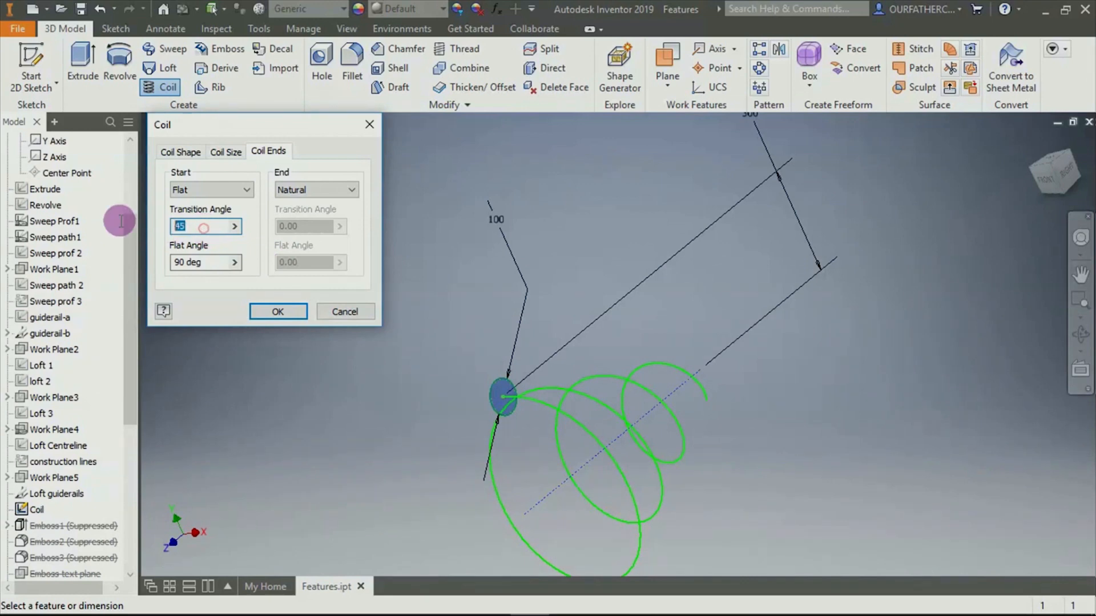
double_click(184, 226)
type("23")
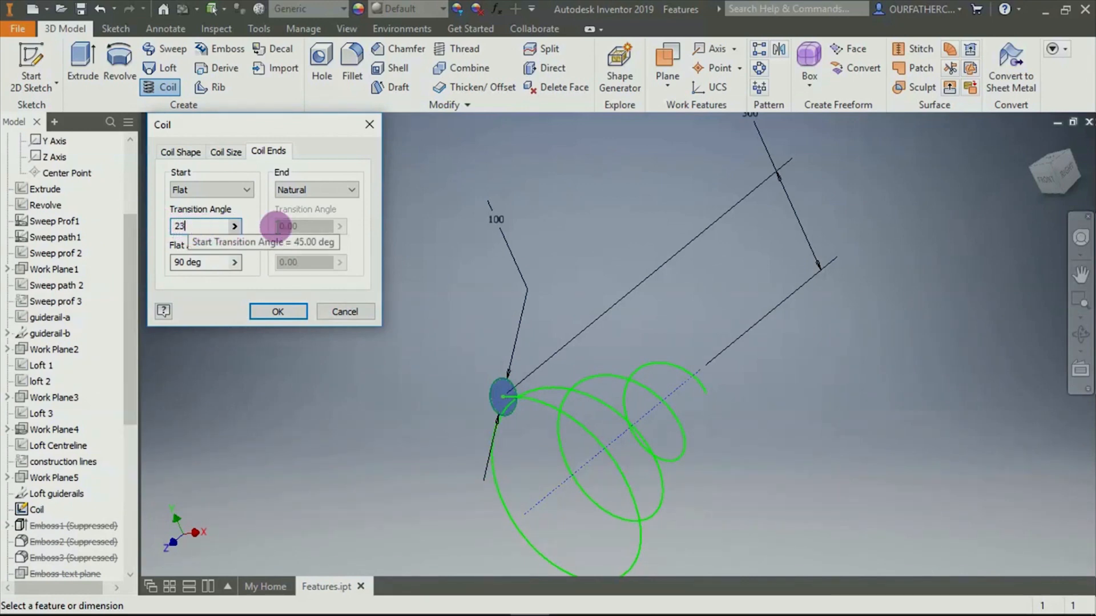
left_click(246, 189)
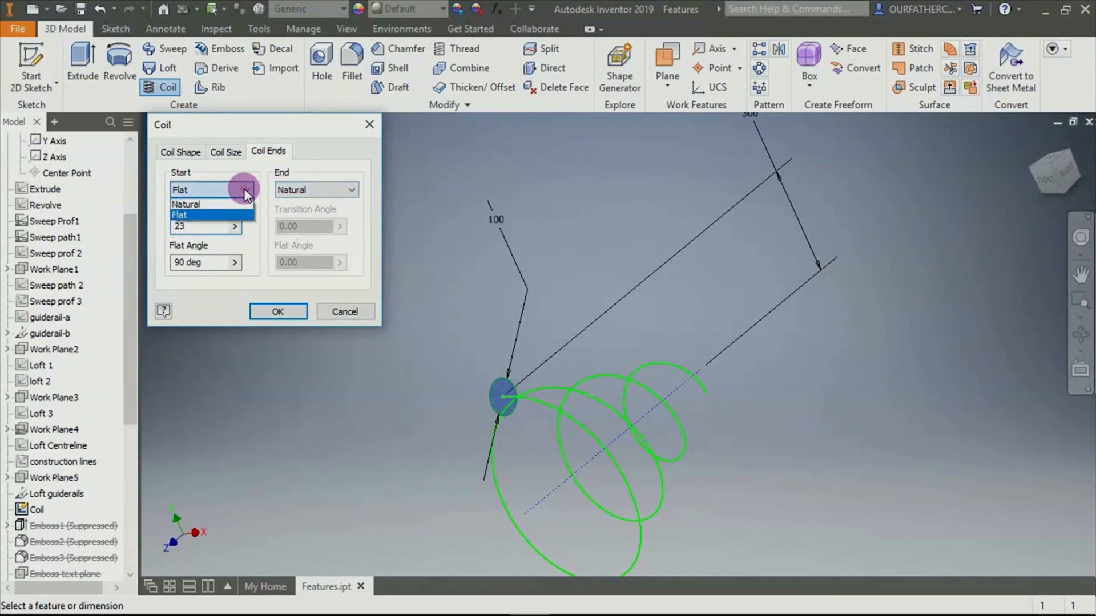
left_click(214, 203)
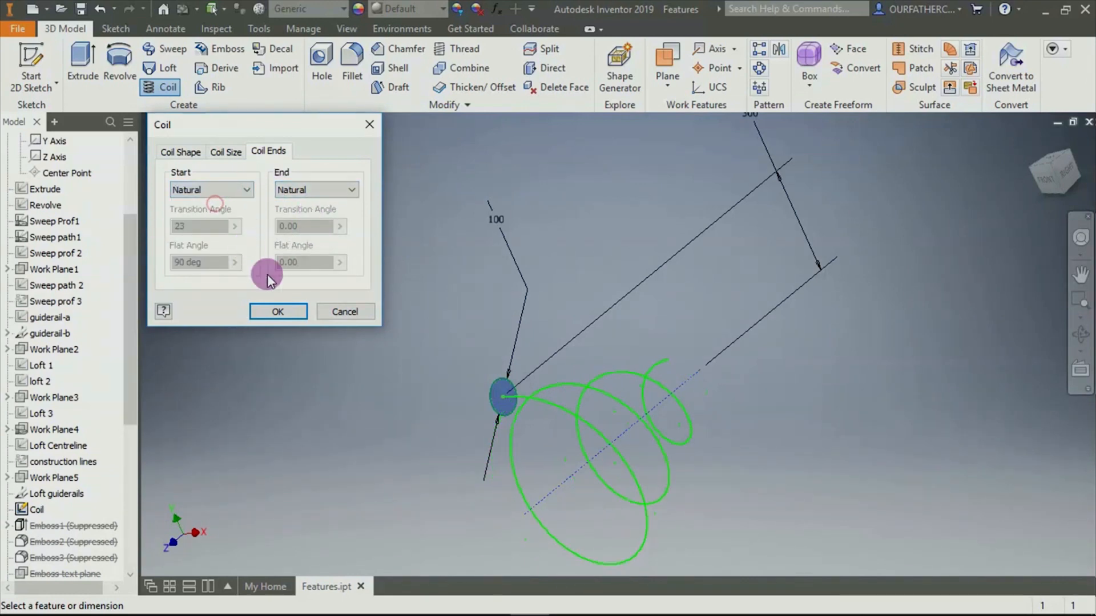
Create the tapered coil, inspect it, undo it and restore the home view
left_click(276, 311)
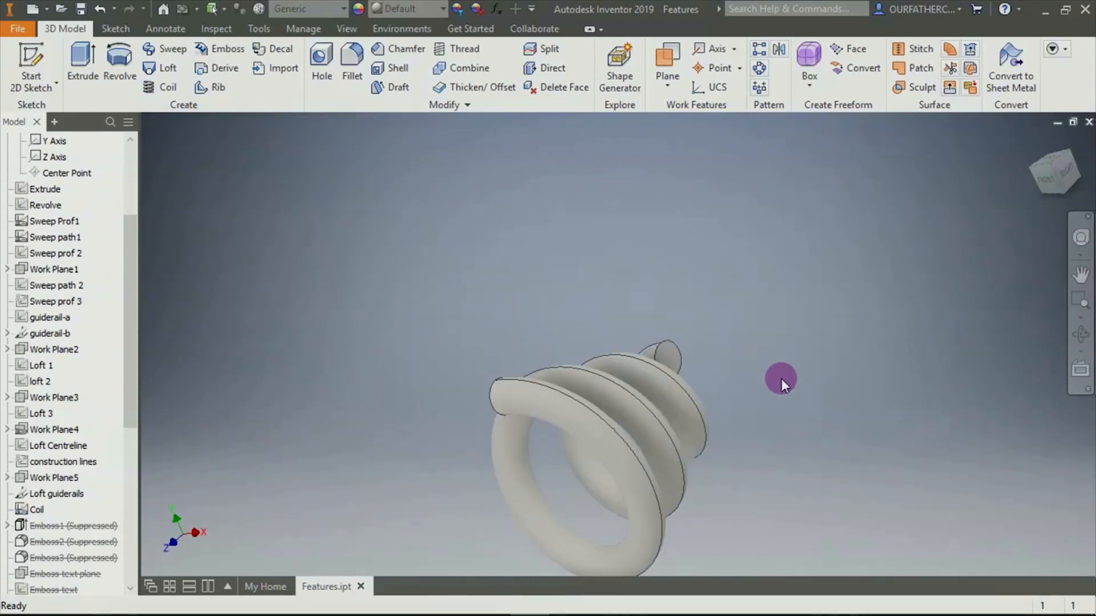
mouse_move(782, 378)
middle_mouse_down("shift")
mouse_move(788, 443)
mouse_move(734, 452)
mouse_move(656, 440)
mouse_move(543, 397)
mouse_move(316, 369)
mouse_move(515, 357)
mouse_move(576, 338)
middle_mouse_up("shift")
key("ctrl+z")
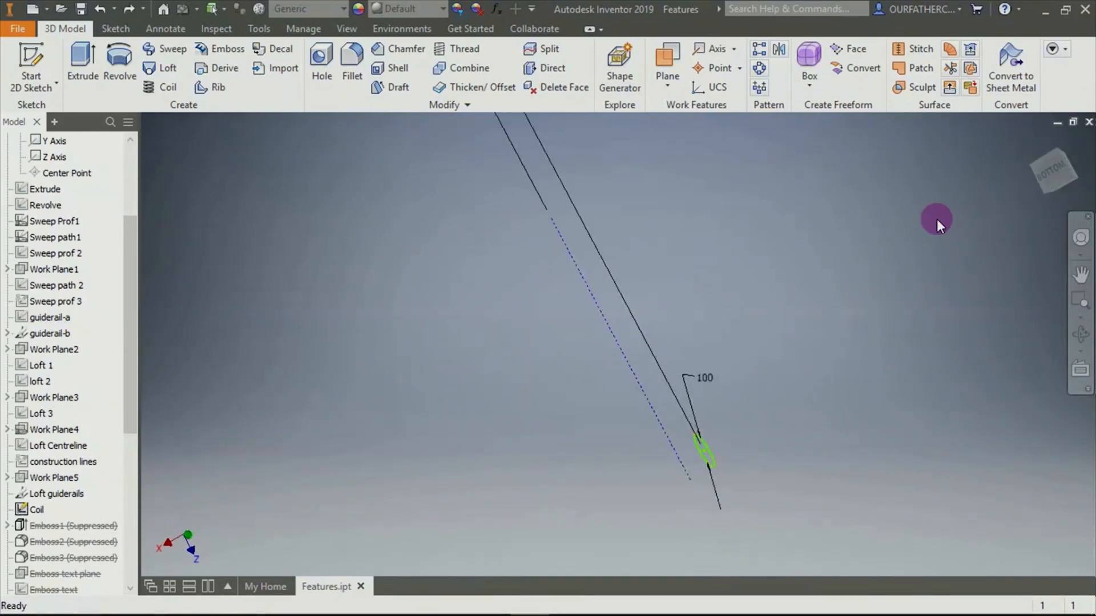
left_click(1033, 143)
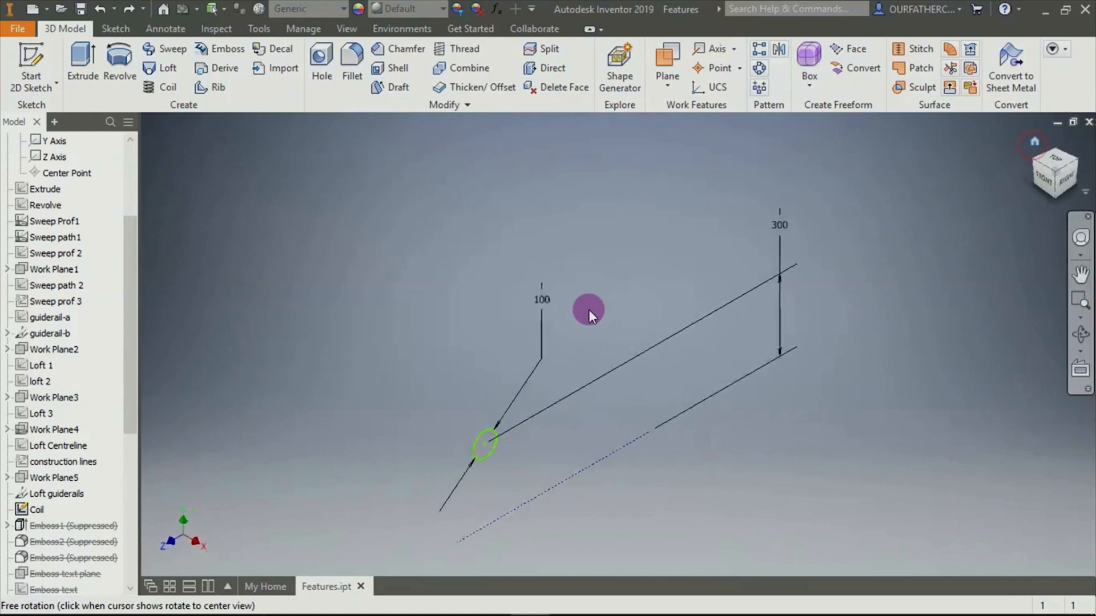
Coil the circular profile about the dashed centreline as a Spiral with a pitch of 200 mm and 3 revolutions
left_click(160, 86)
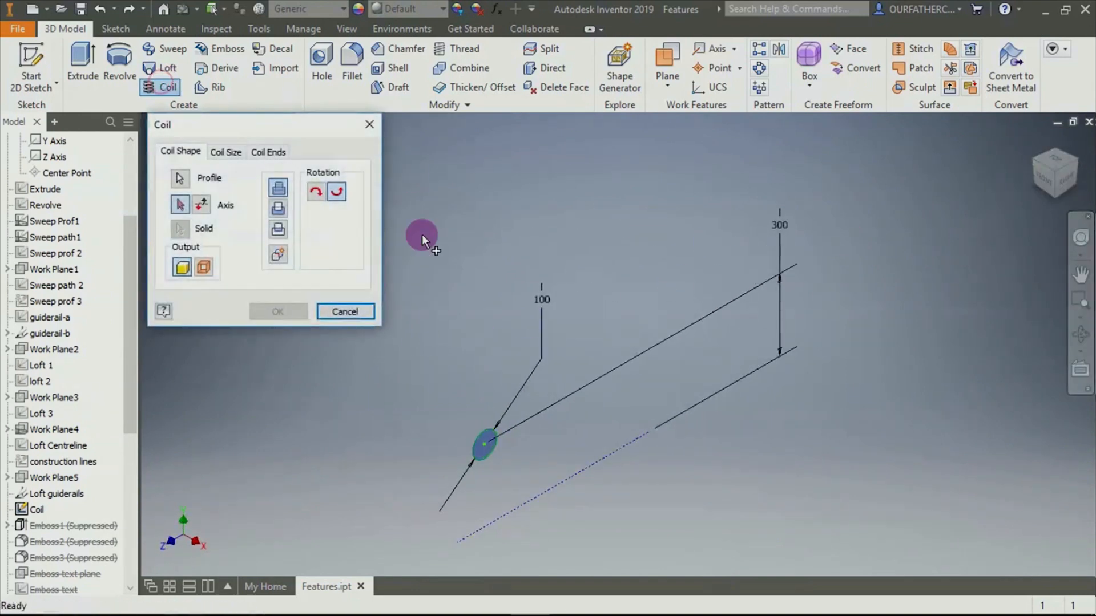
left_click(587, 476)
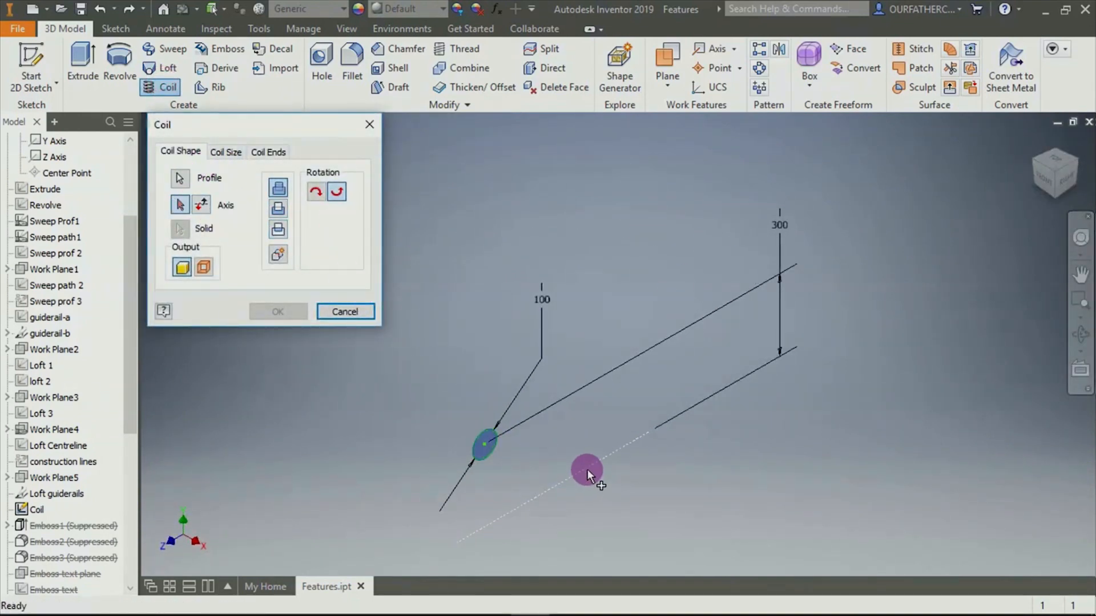
left_click(226, 153)
left_click(262, 153)
left_click(225, 154)
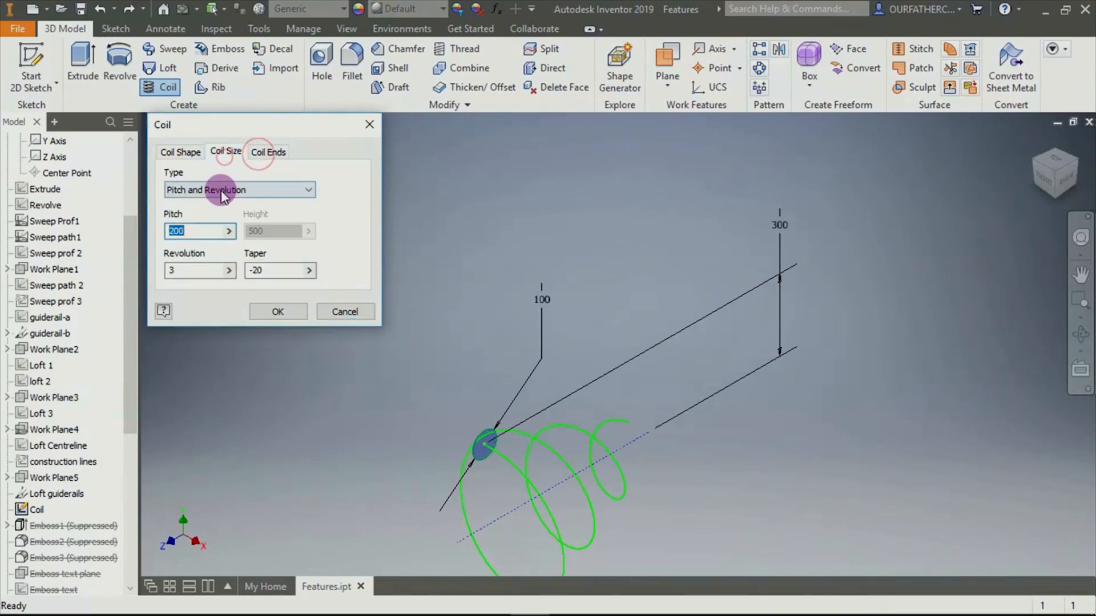
left_click(223, 190)
left_click(180, 234)
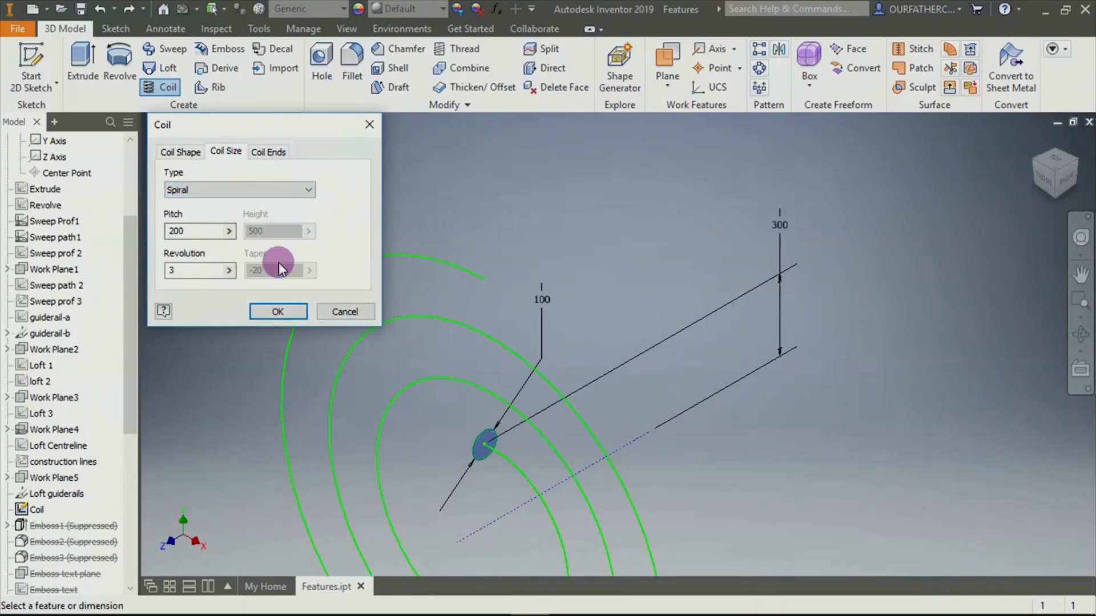
left_click(263, 311)
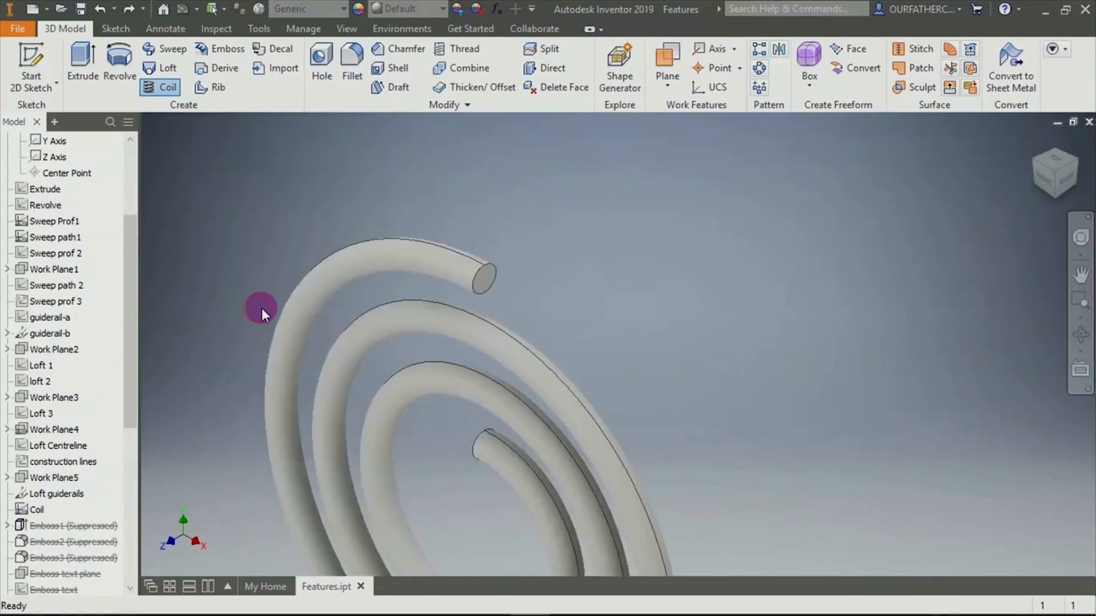
scroll(610, 453, "up", 8)
scroll(673, 462, "down", 3)
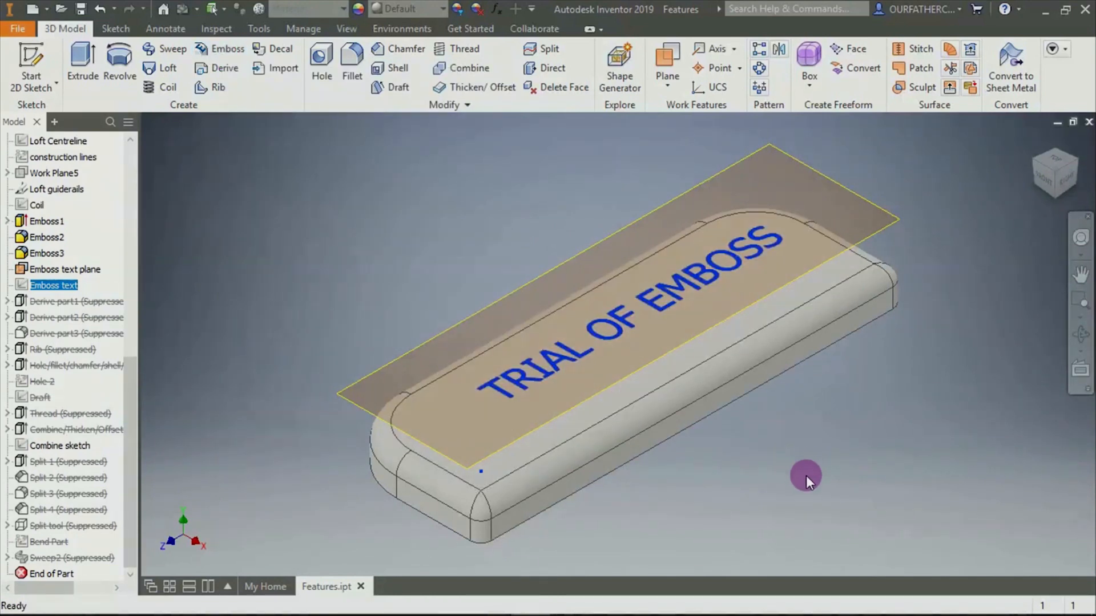
Examine the rounded block and highlight the Emboss text plane that carries the text sketch
mouse_move(746, 472)
middle_mouse_down("shift")
mouse_move(727, 462)
mouse_move(759, 473)
mouse_move(752, 482)
middle_mouse_up("shift")
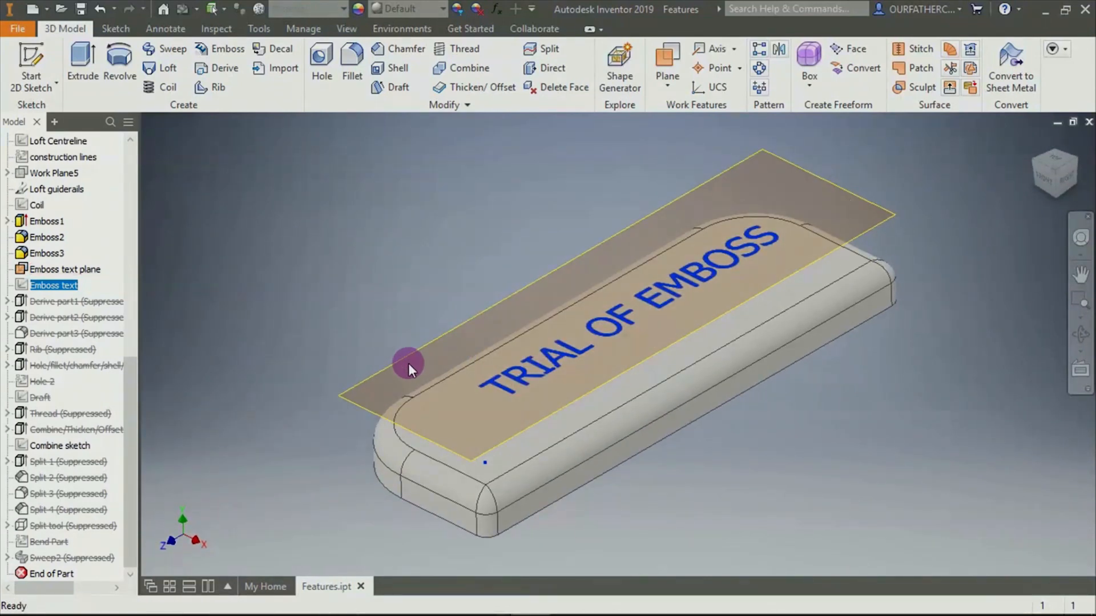
left_click(79, 270)
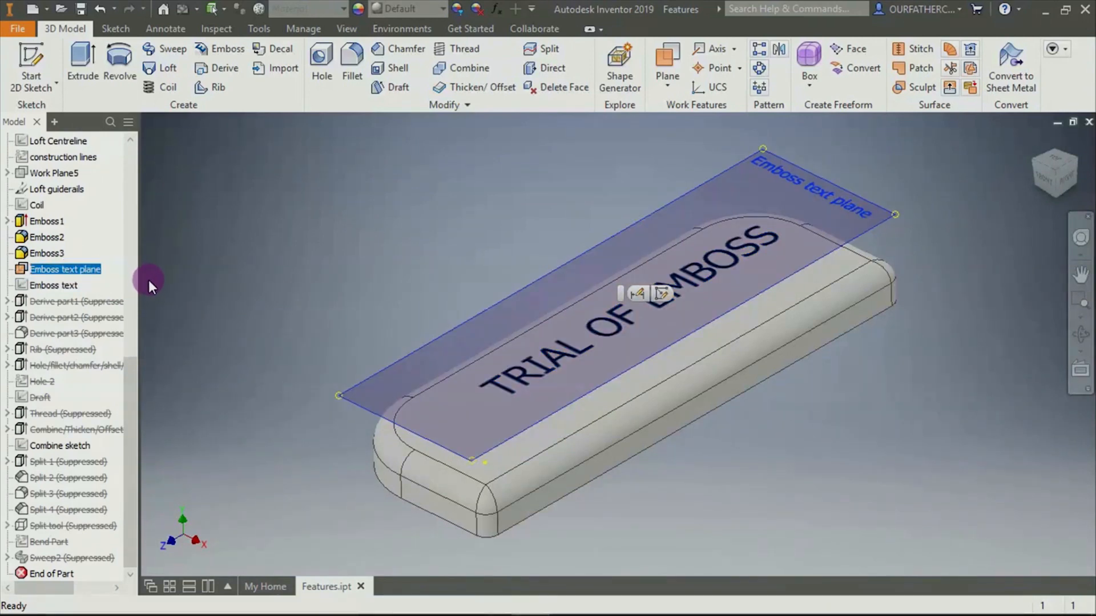
left_click(163, 272)
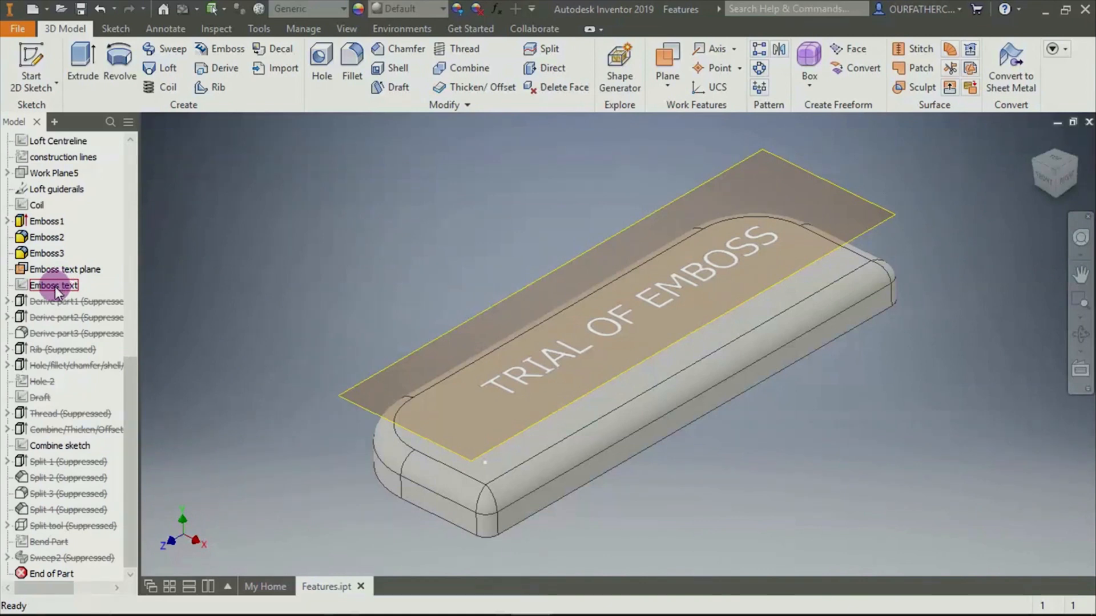
left_click(110, 27)
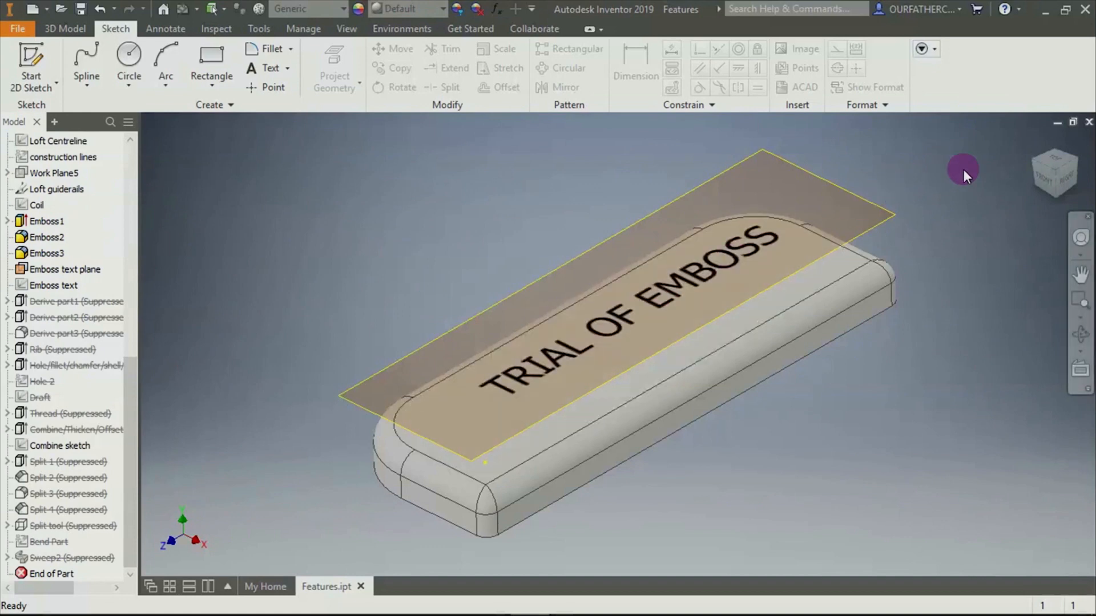
left_click(1056, 155)
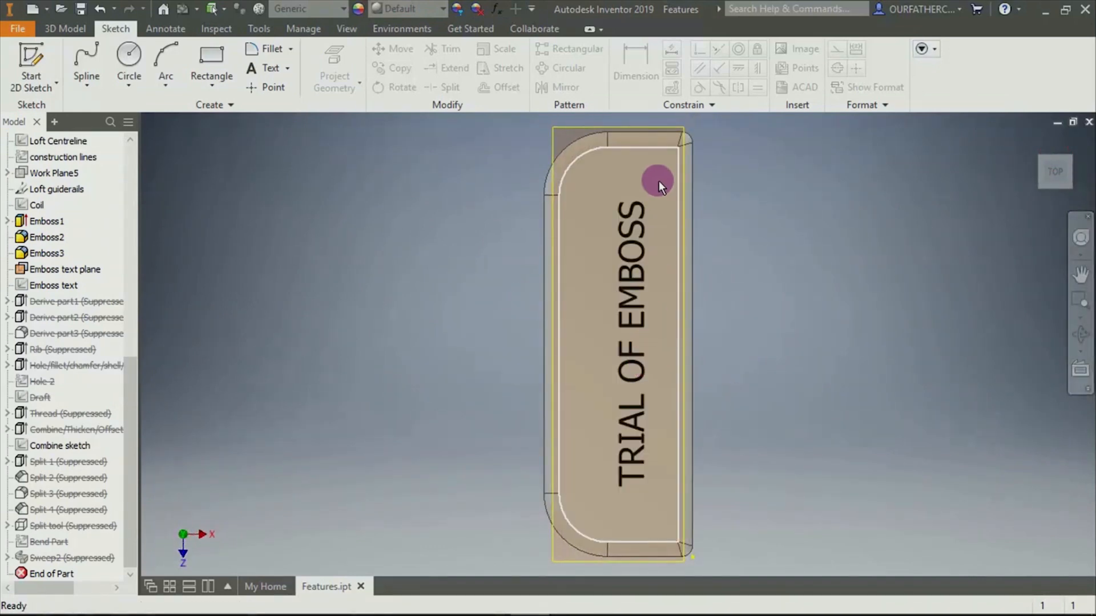
left_click(1036, 142)
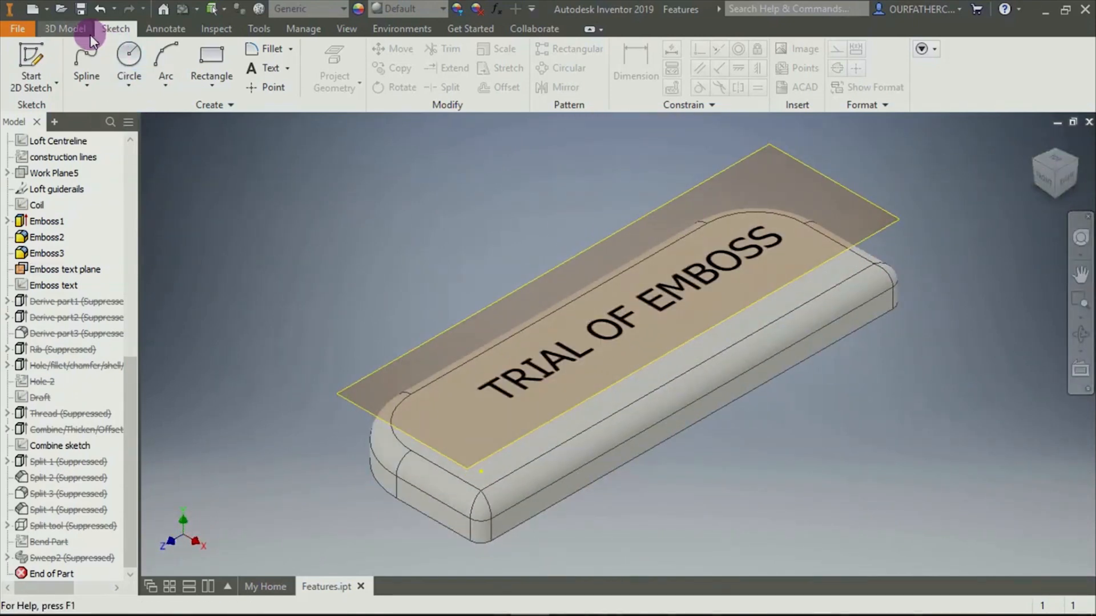
Emboss the TRIAL OF EMBOSS text from face to a 20 mm depth, wrapped to the block's upper face, and undo it
left_click(67, 30)
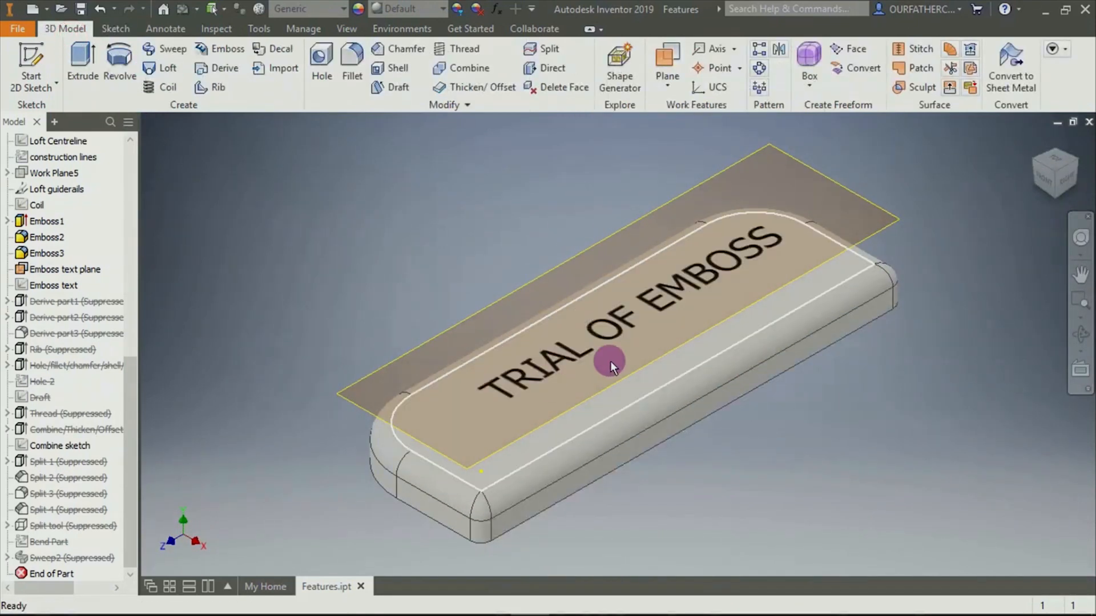
left_click(204, 54)
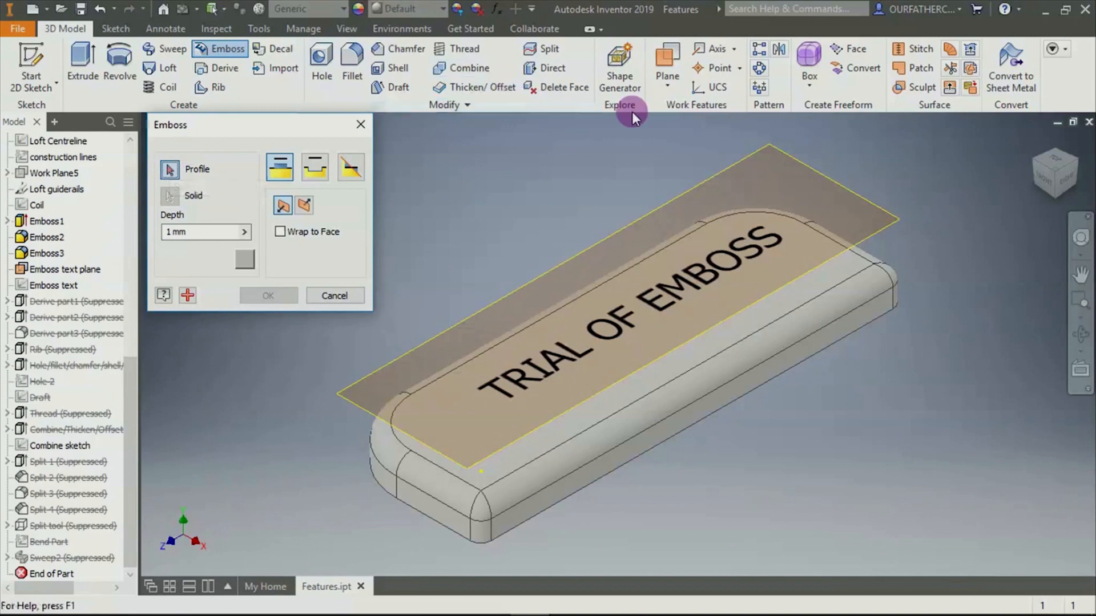
left_click(753, 247)
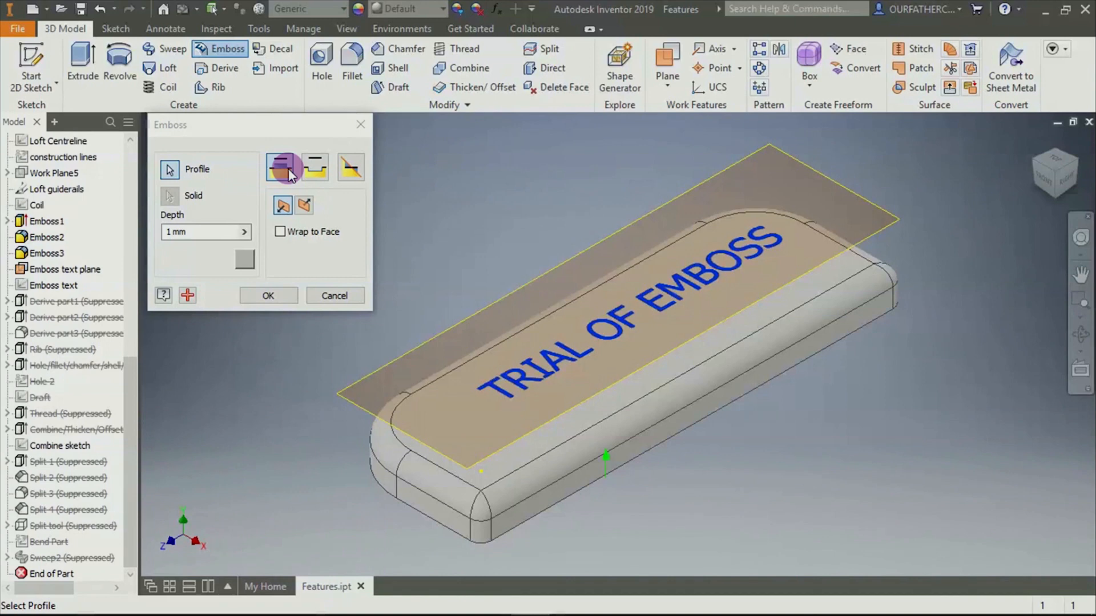
left_click(188, 232)
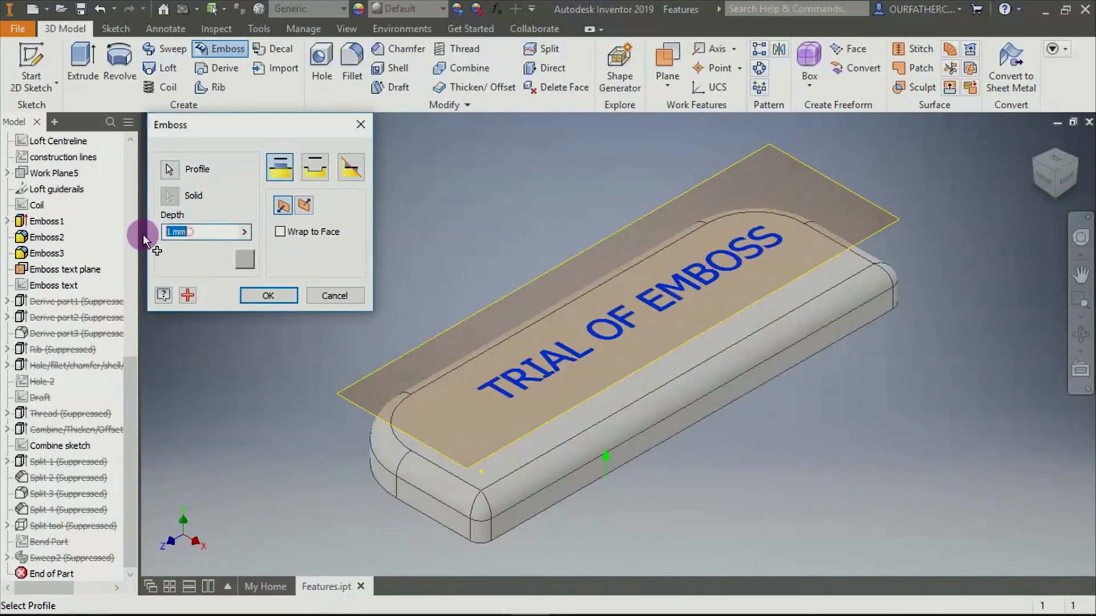
type("20")
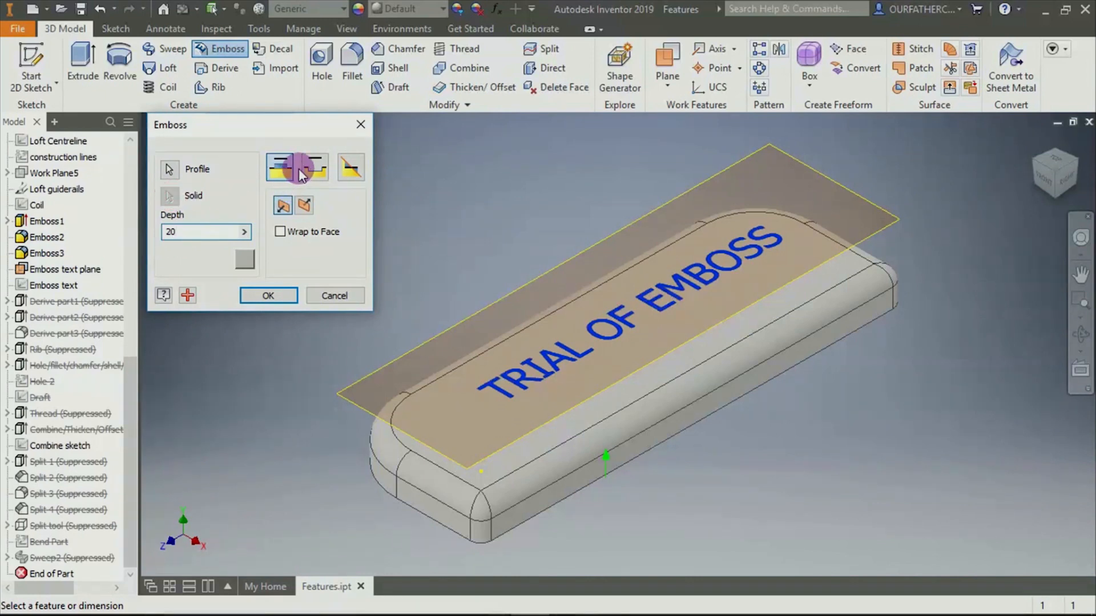
left_click(279, 231)
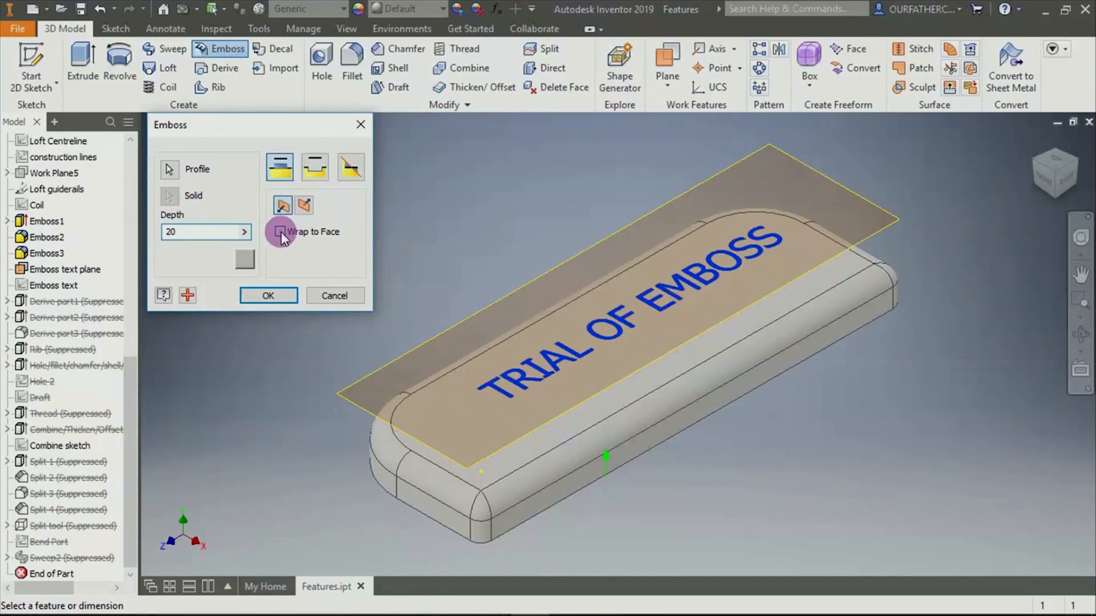
left_click(532, 444)
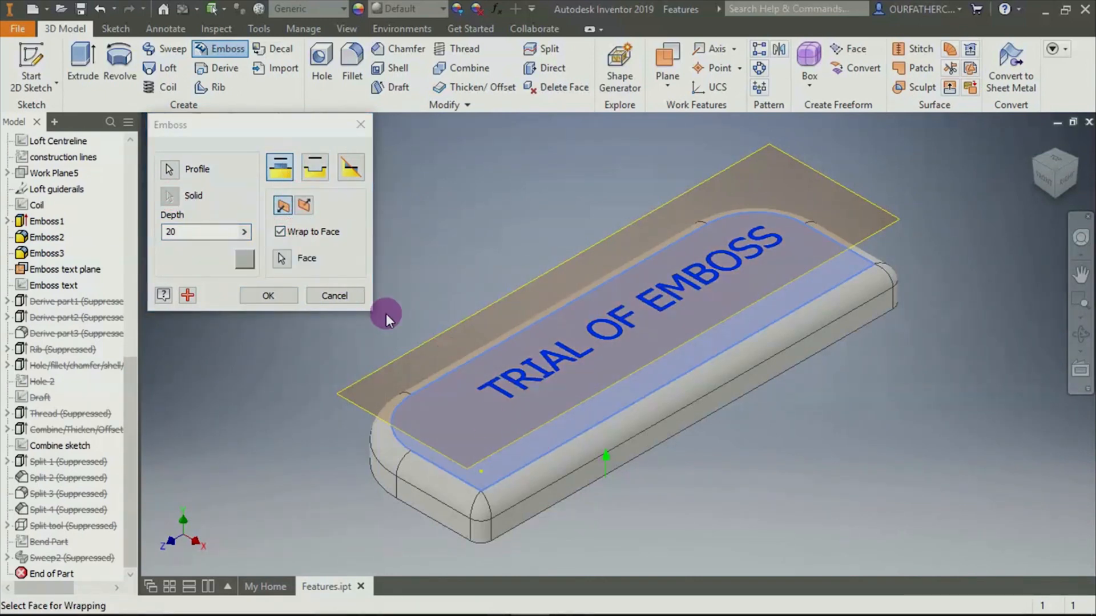
left_click(285, 297)
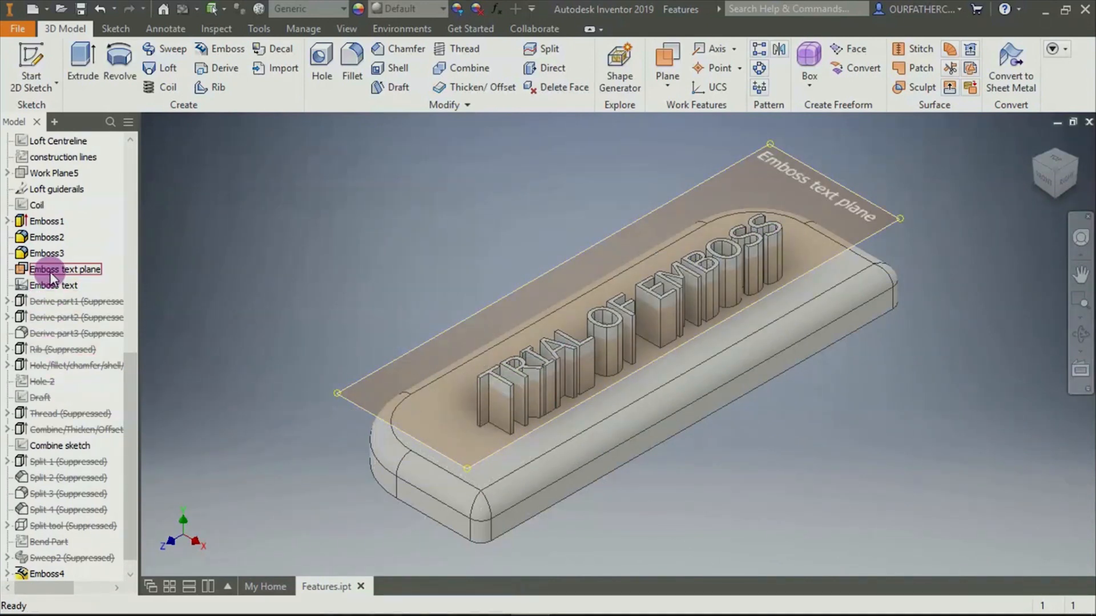
key("ctrl+z")
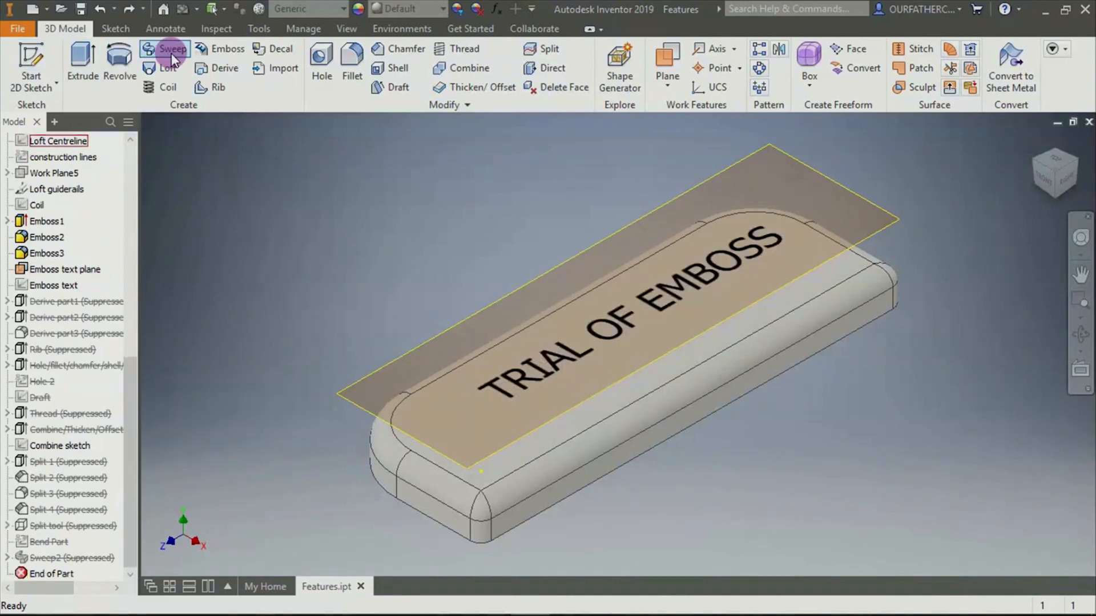
Emboss the text from face to a 3 mm depth with Wrap to Face on the block's upper face, and undo it
left_click(210, 49)
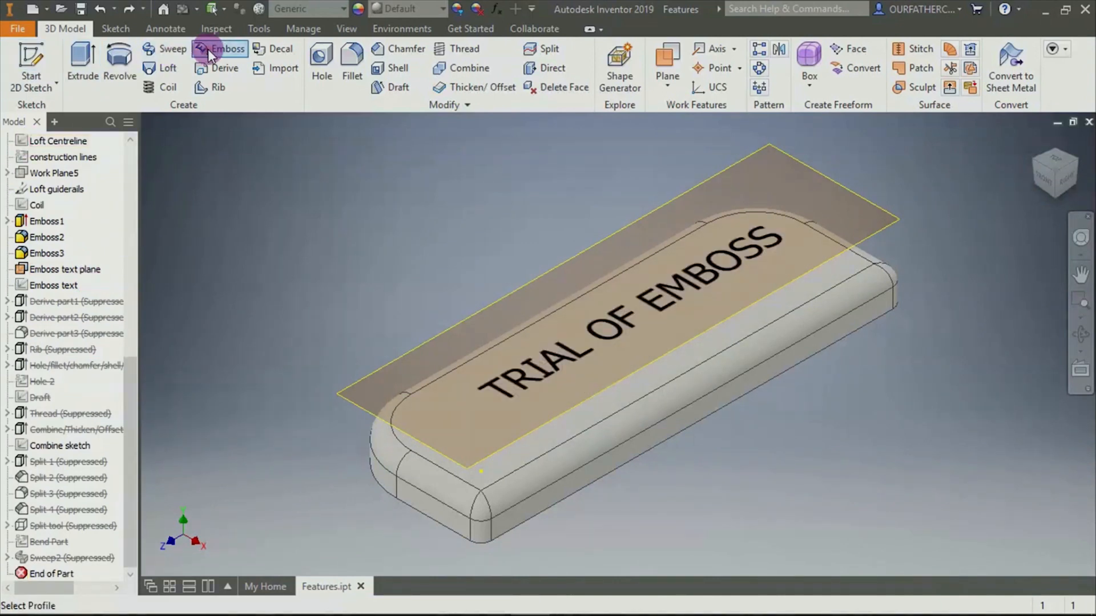
left_click(646, 303)
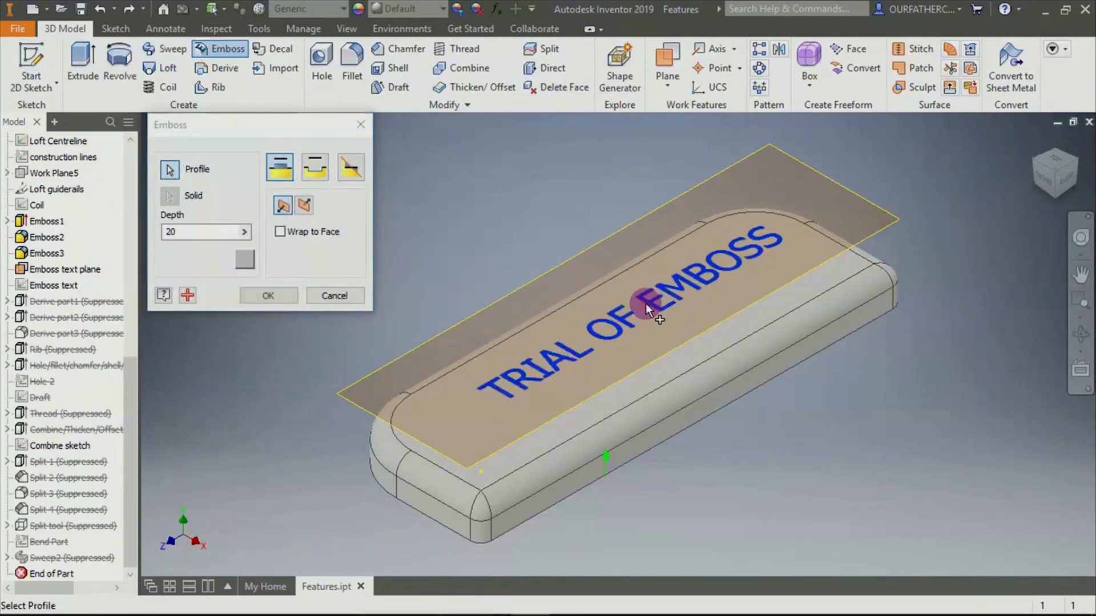
left_click(187, 233)
type("3")
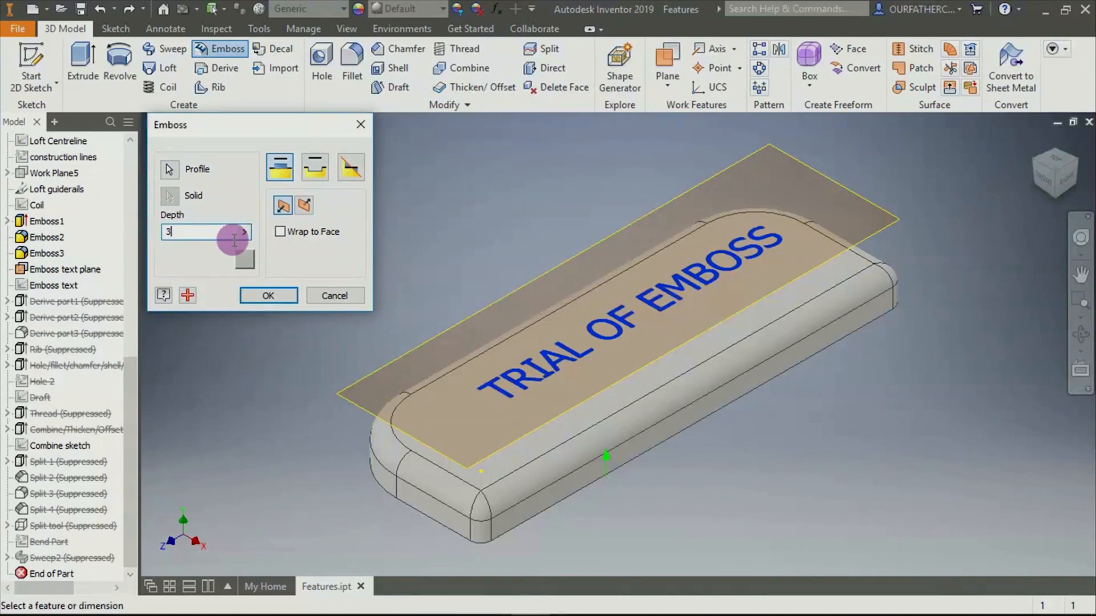
left_click(290, 207)
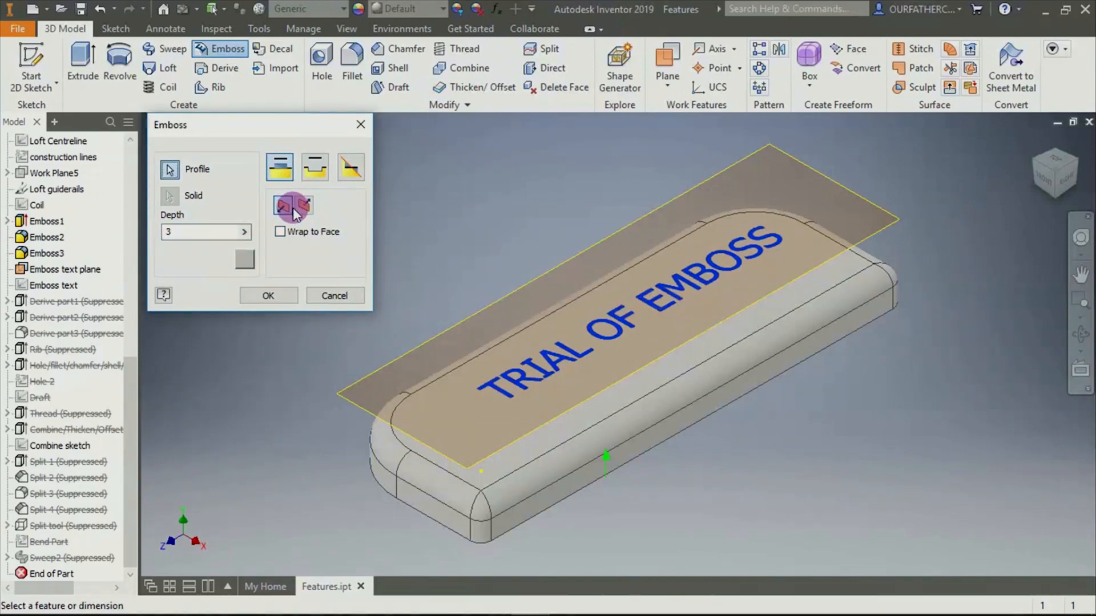
left_click(286, 232)
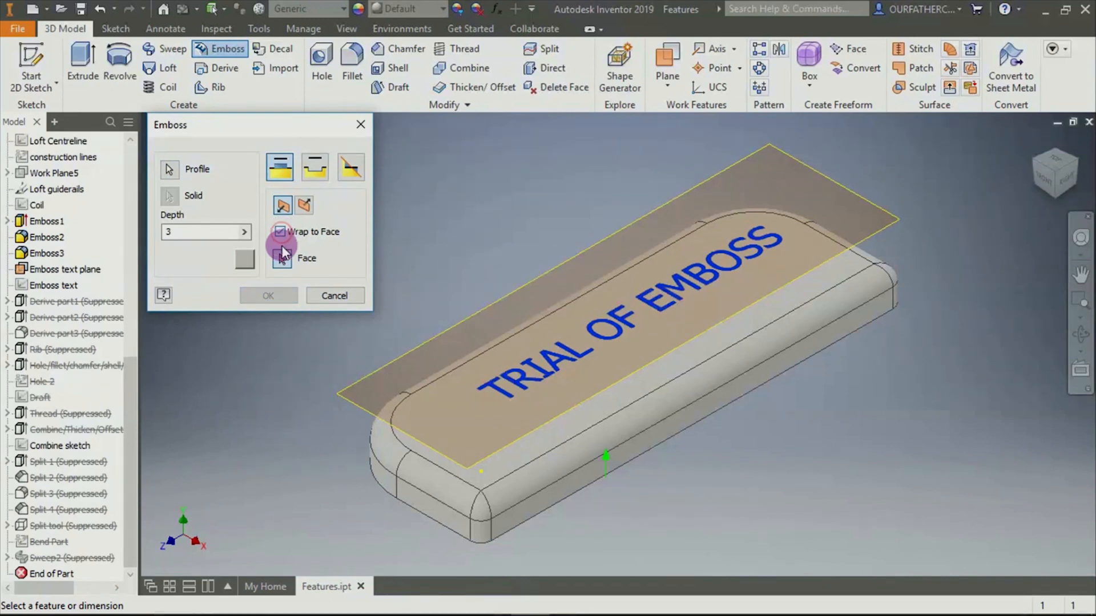
left_click(577, 419)
left_click(281, 258)
left_click(586, 409)
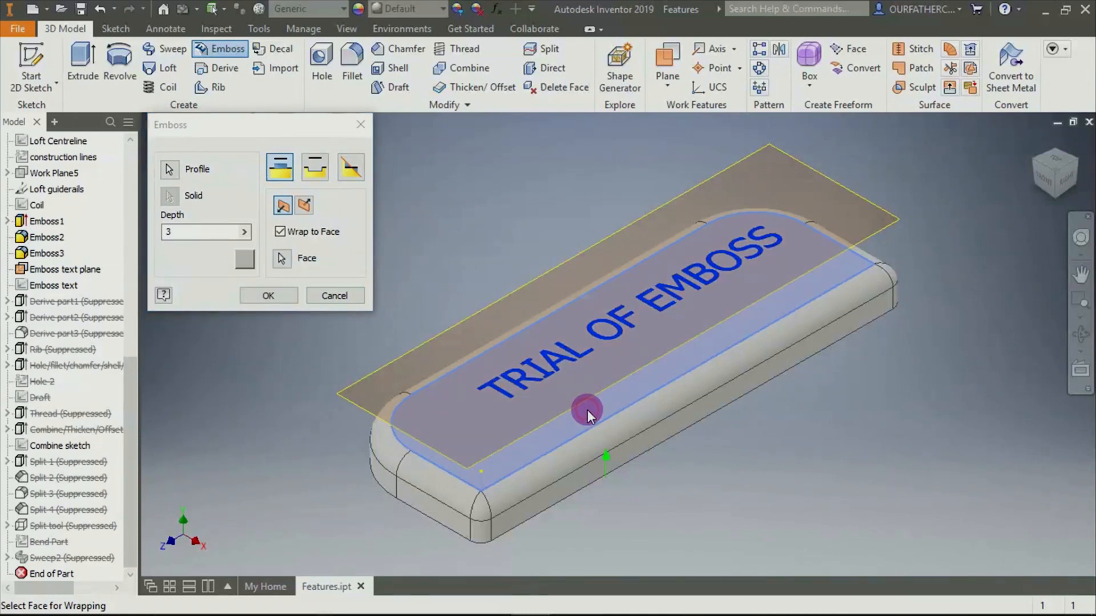
left_click(268, 295)
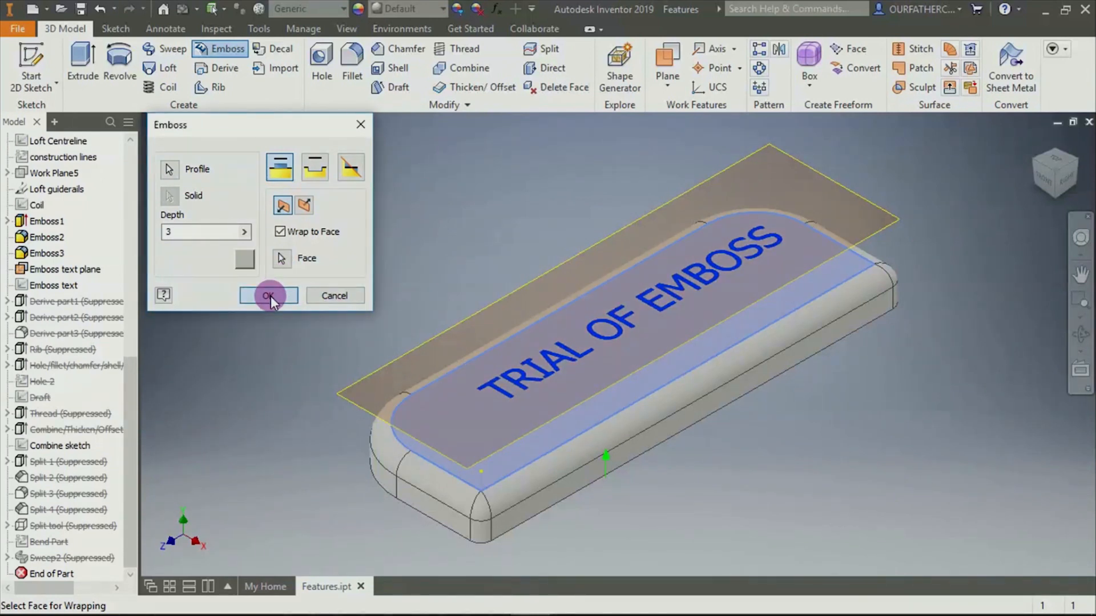
left_click(438, 340)
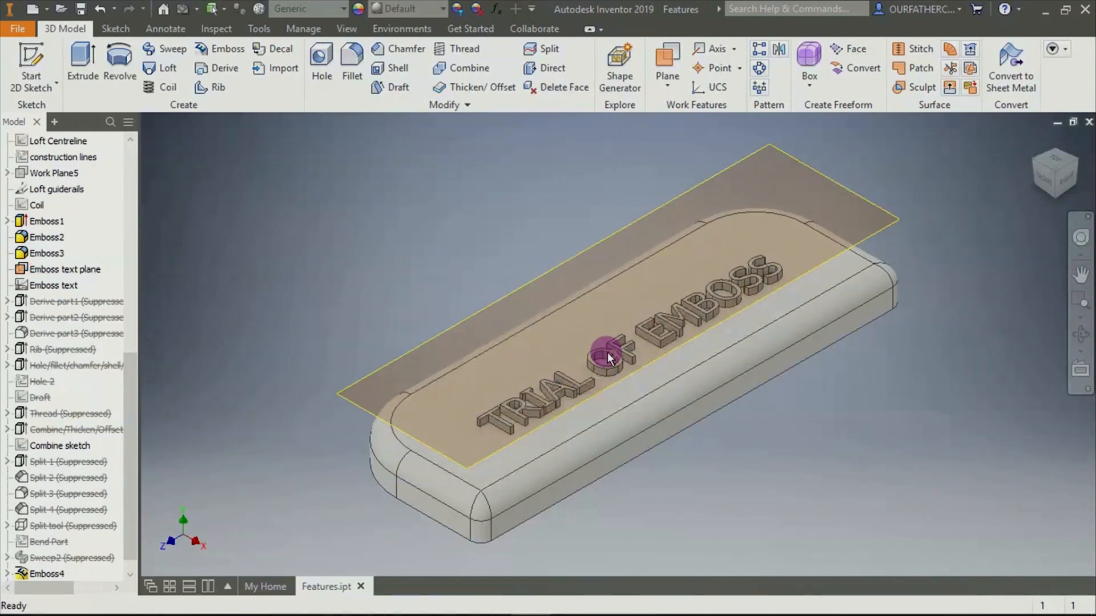
key("ctrl+z")
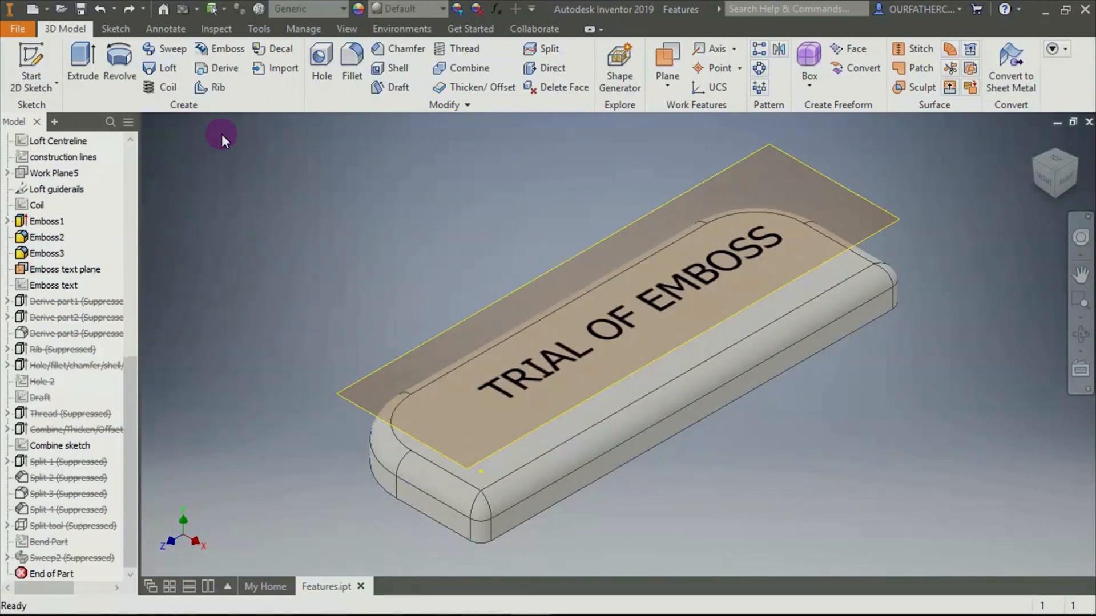
Engrave the text from face 3 mm deep, wrapped to the block's upper face, and inspect the cut letters up close
left_click(220, 49)
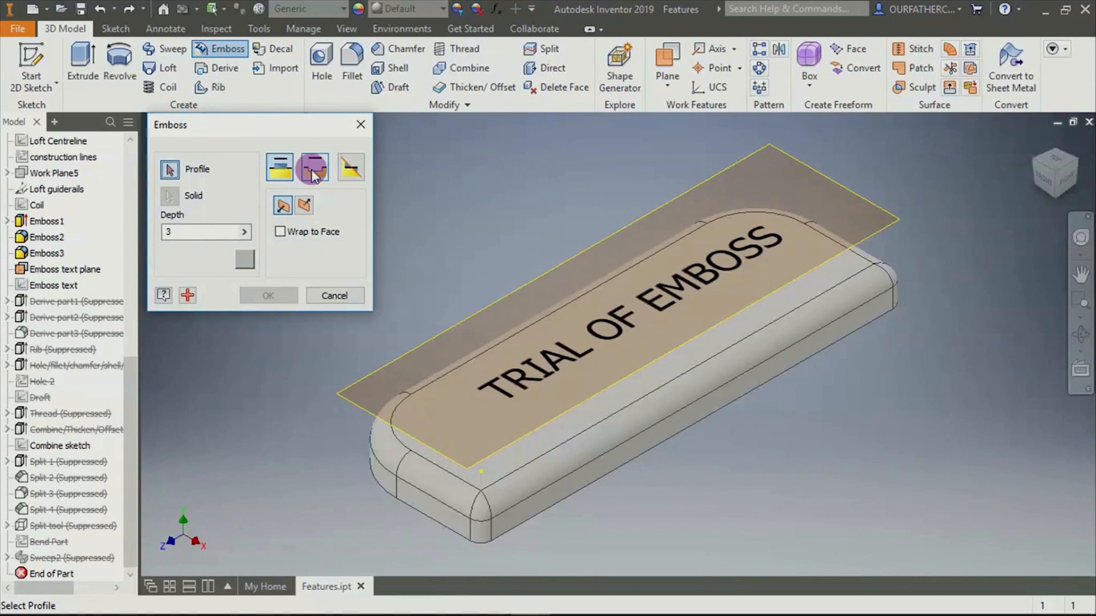
left_click(559, 350)
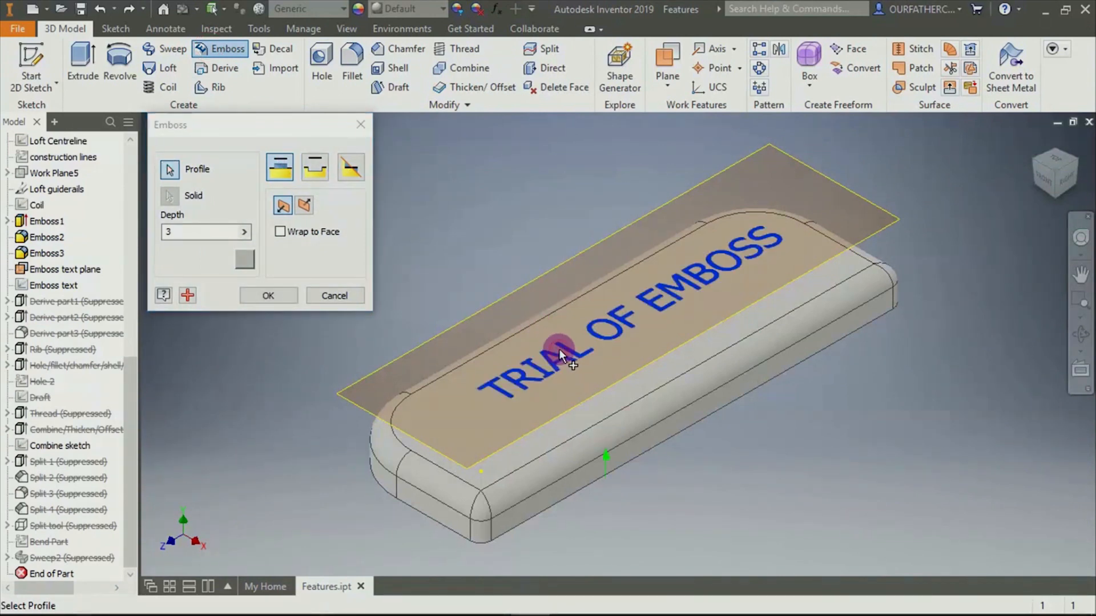
left_click(280, 231)
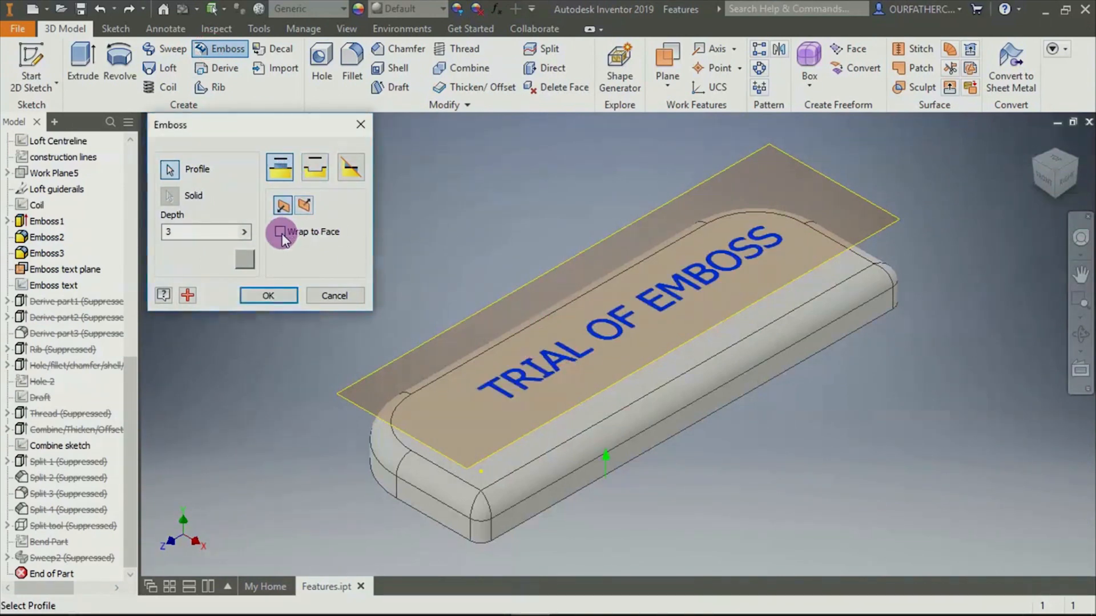
left_click(547, 434)
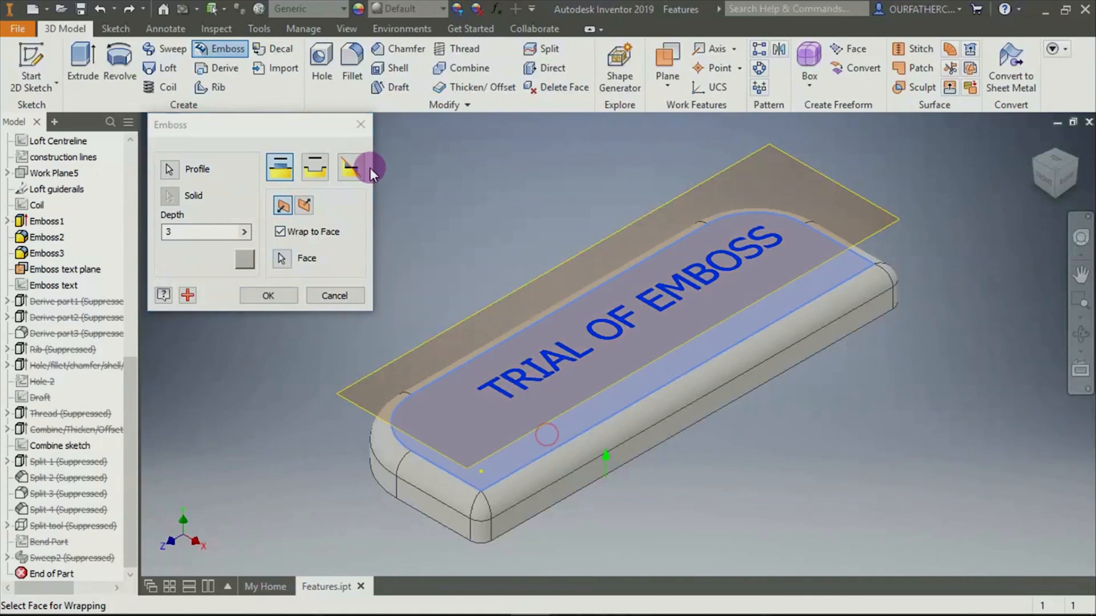
left_click(315, 166)
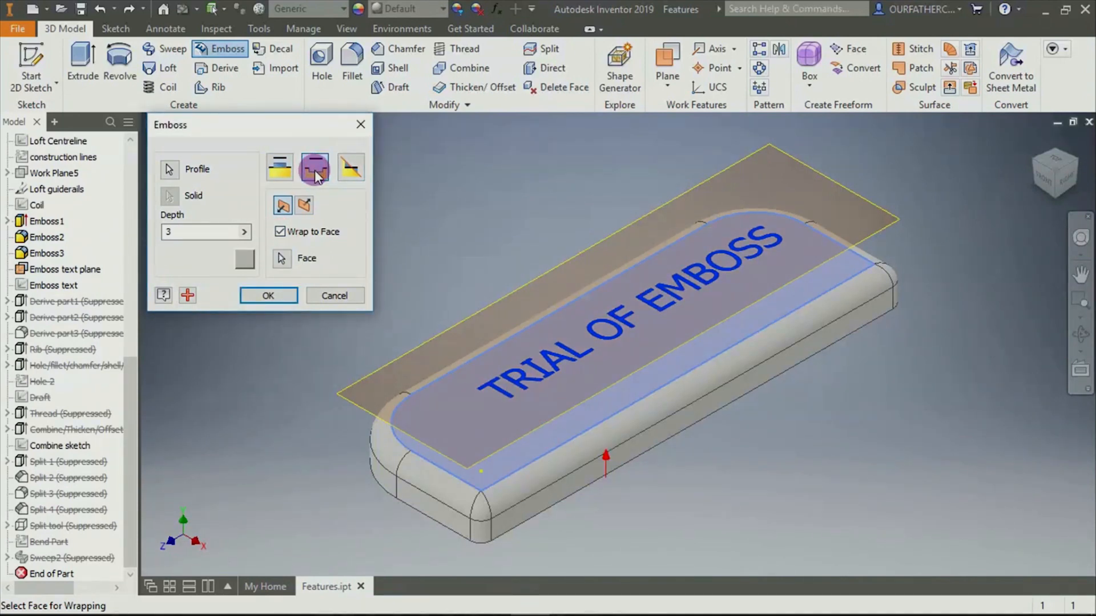
left_click(283, 297)
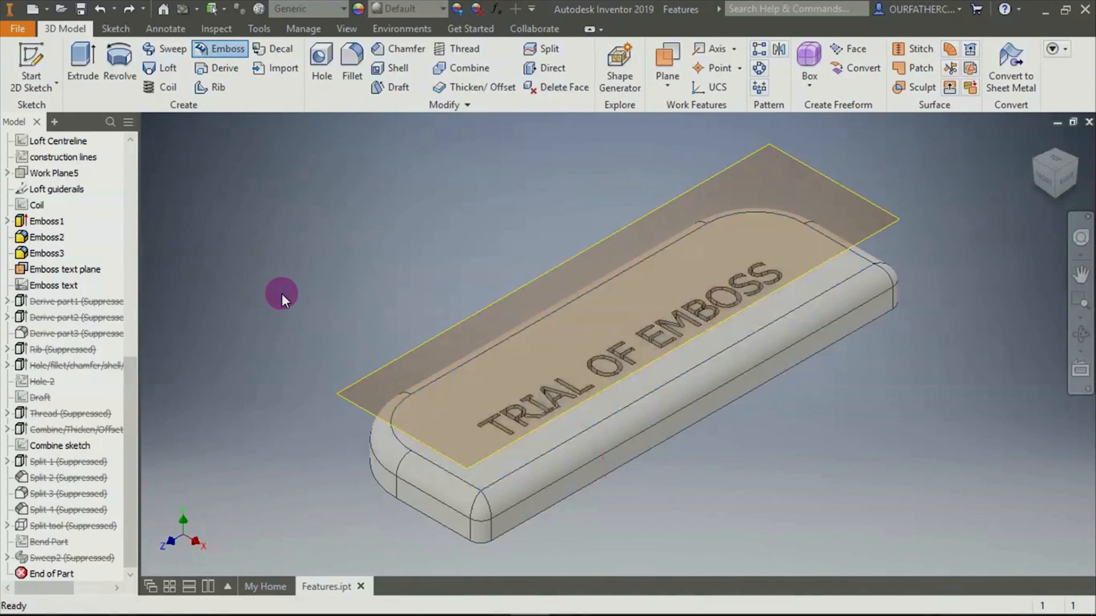
scroll(577, 412, "down", 3)
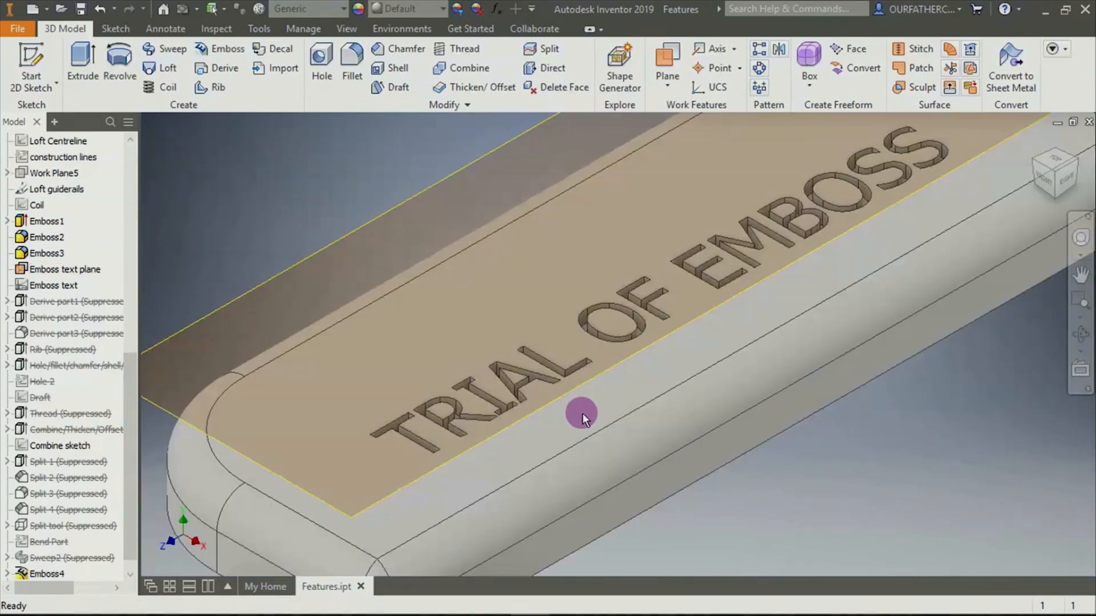
mouse_move(626, 374)
middle_mouse_down("shift")
mouse_move(605, 396)
mouse_move(611, 379)
mouse_move(632, 377)
middle_mouse_up("shift")
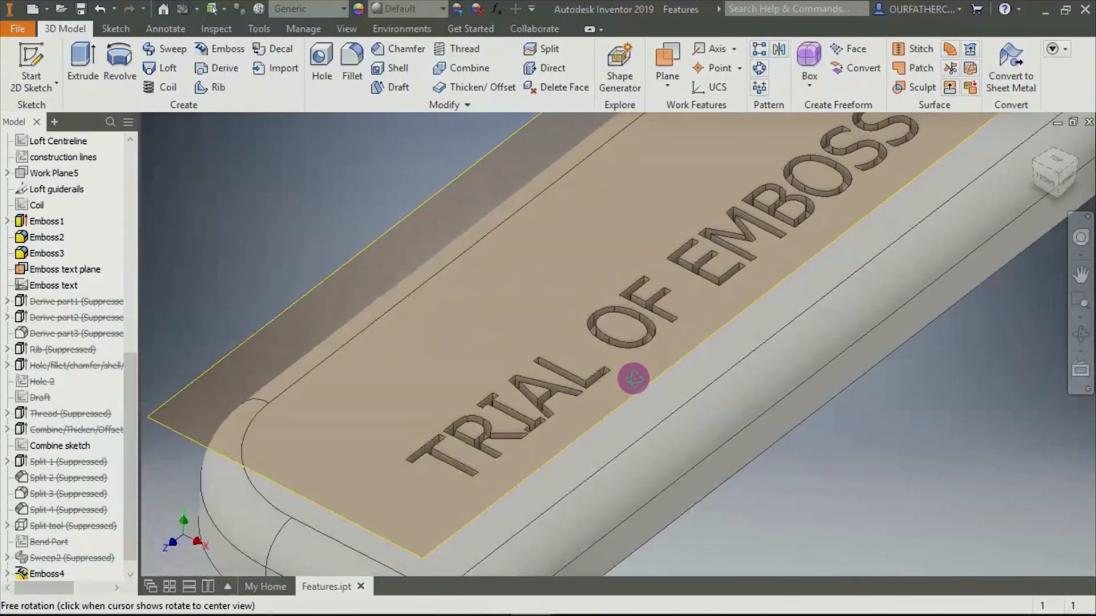
left_click(1036, 140)
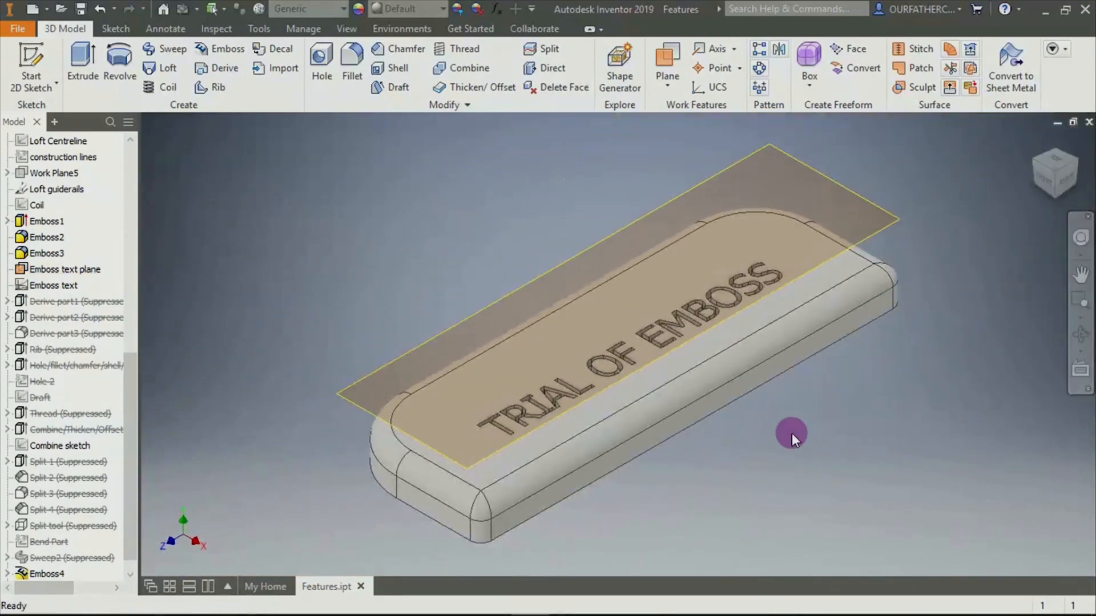
left_click(221, 53)
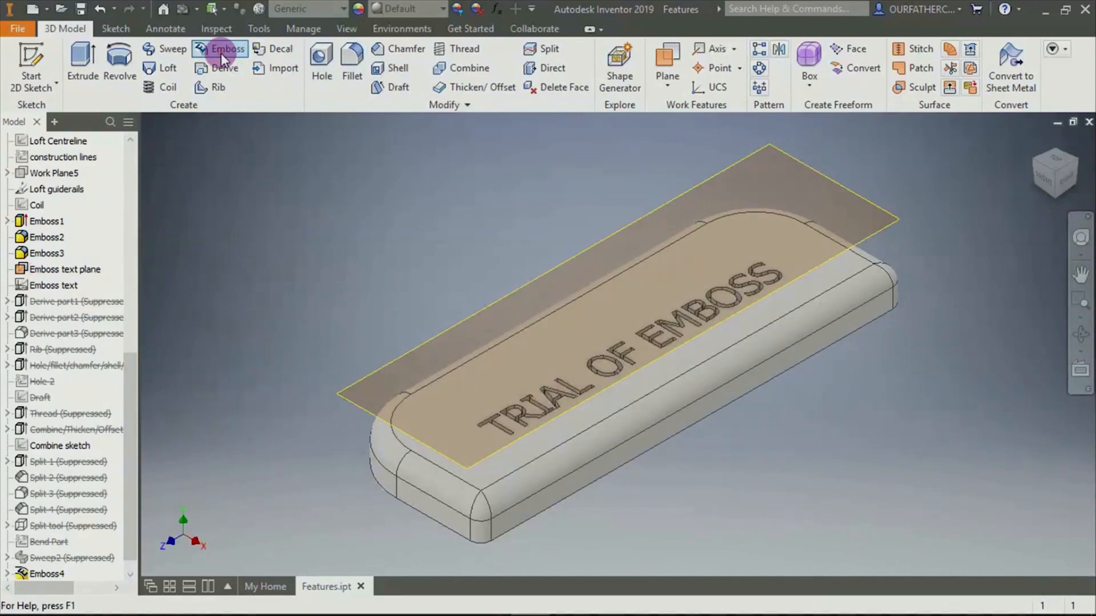
left_click(310, 224)
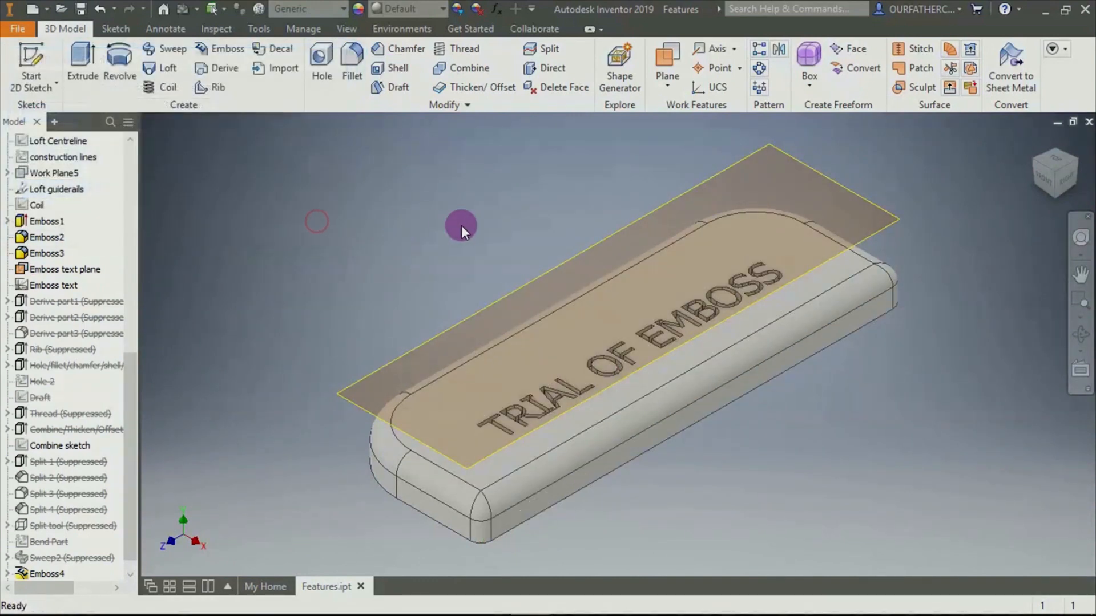
Engrave the TRIAL OF EMBOSS text from face 3 mm deep in the reversed direction, wrapped to the block's underside, and inspect the cut letters
left_click(228, 50)
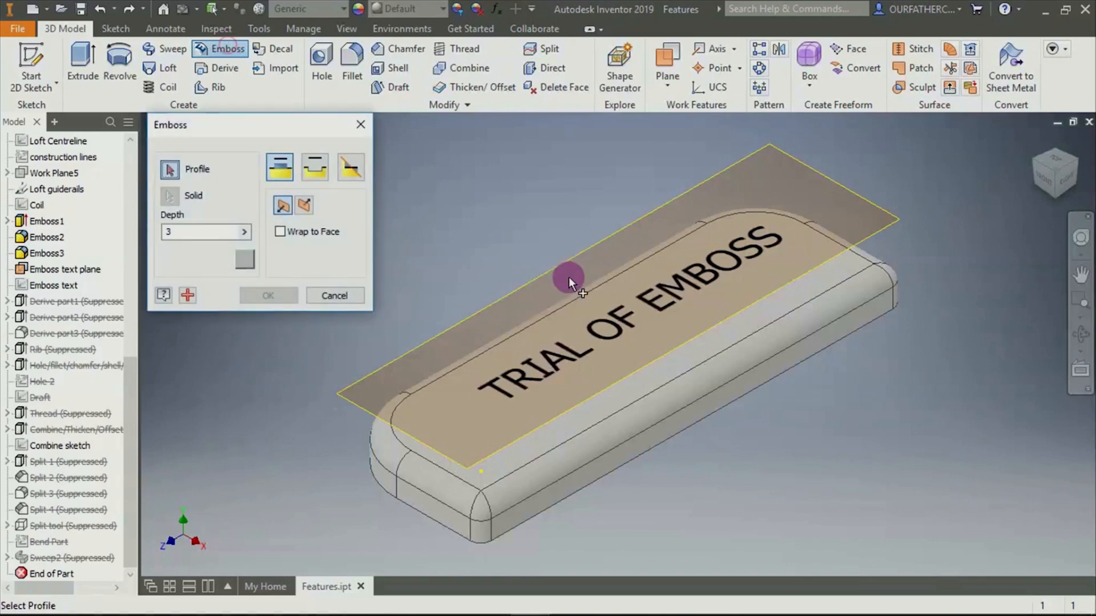
left_click(566, 346)
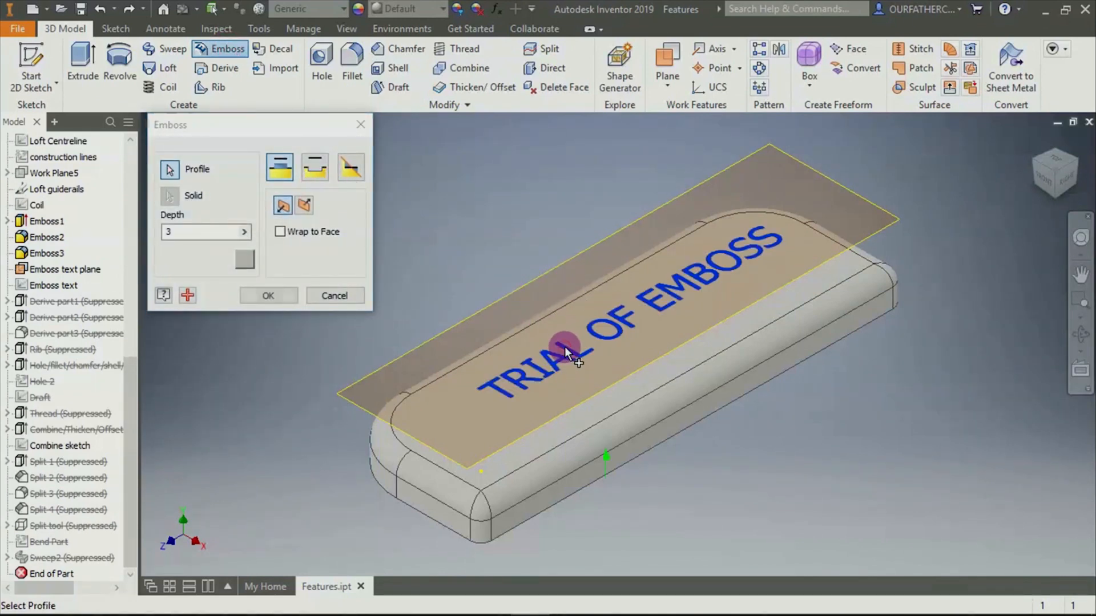
left_click(281, 232)
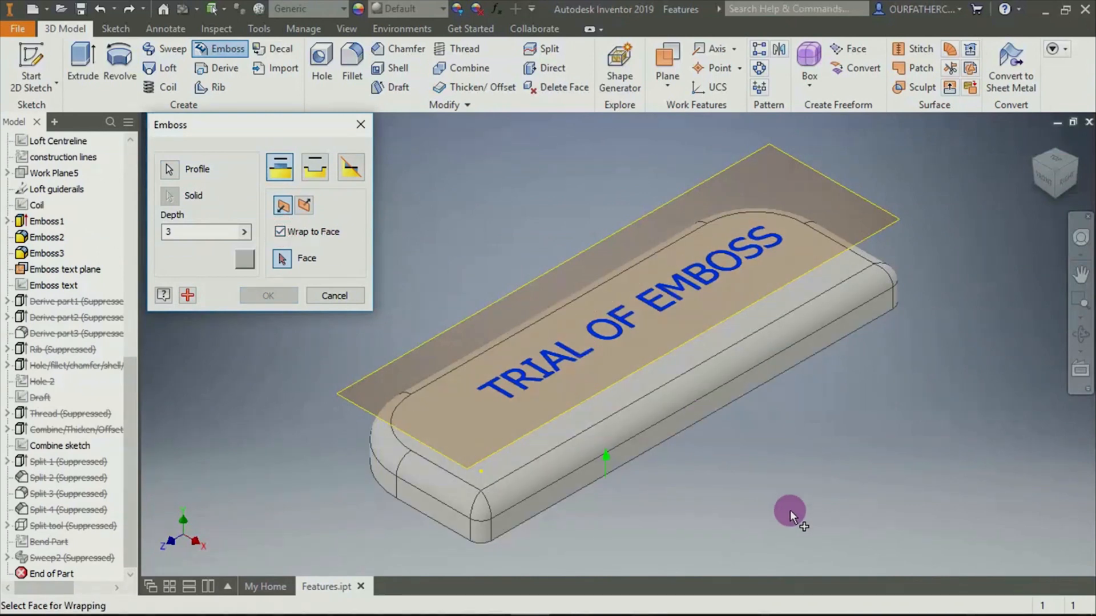
middle_click_drag(783, 513, 624, 337, "shift")
left_click(623, 336)
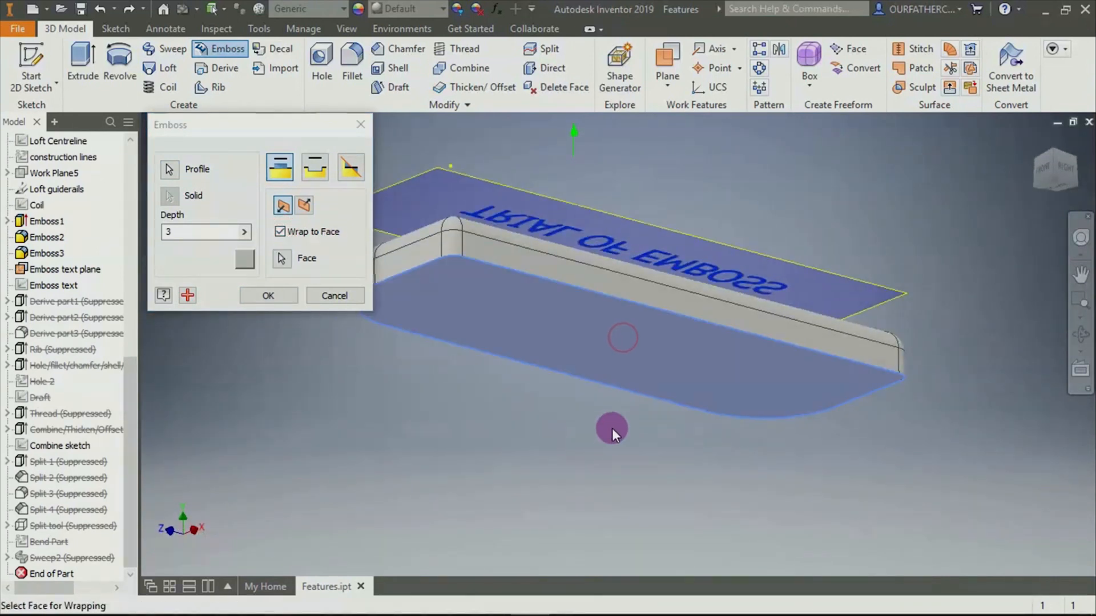
left_click(315, 166)
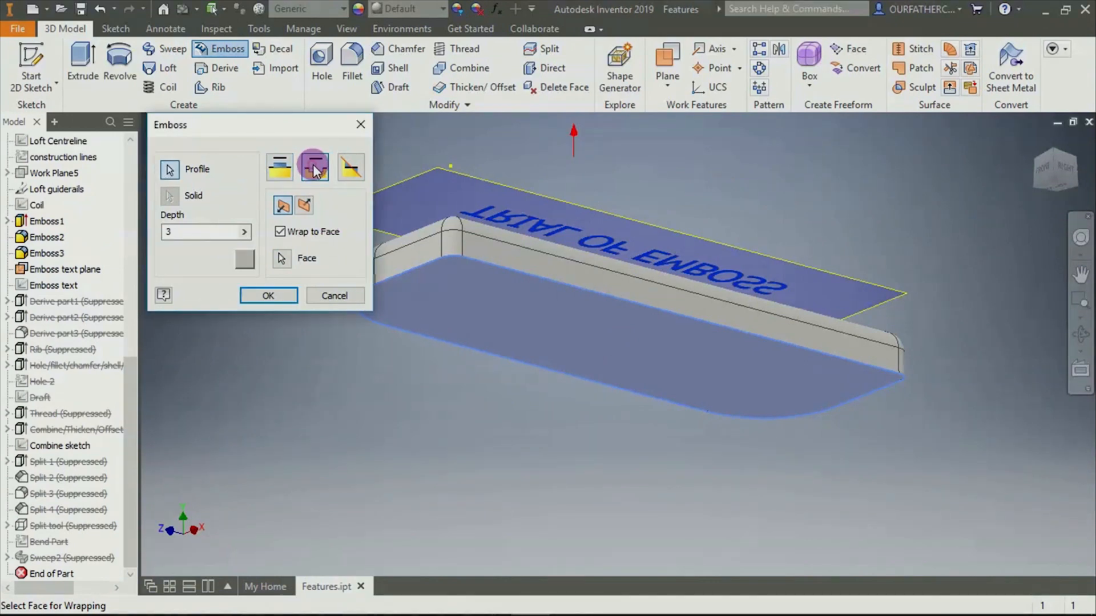
left_click(313, 210)
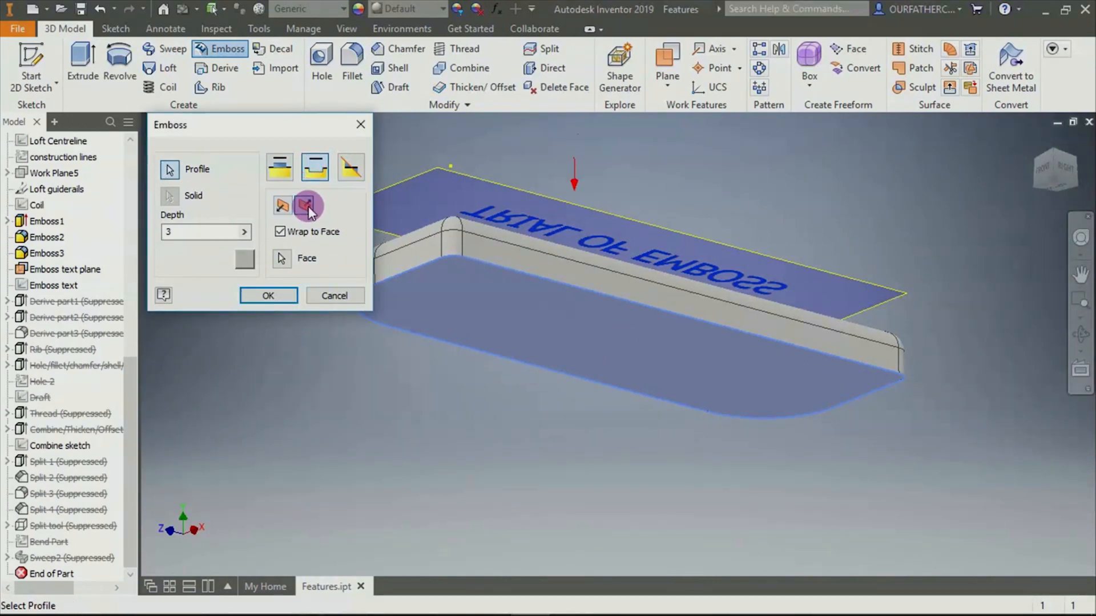
left_click(286, 303)
scroll(700, 393, "down", 5)
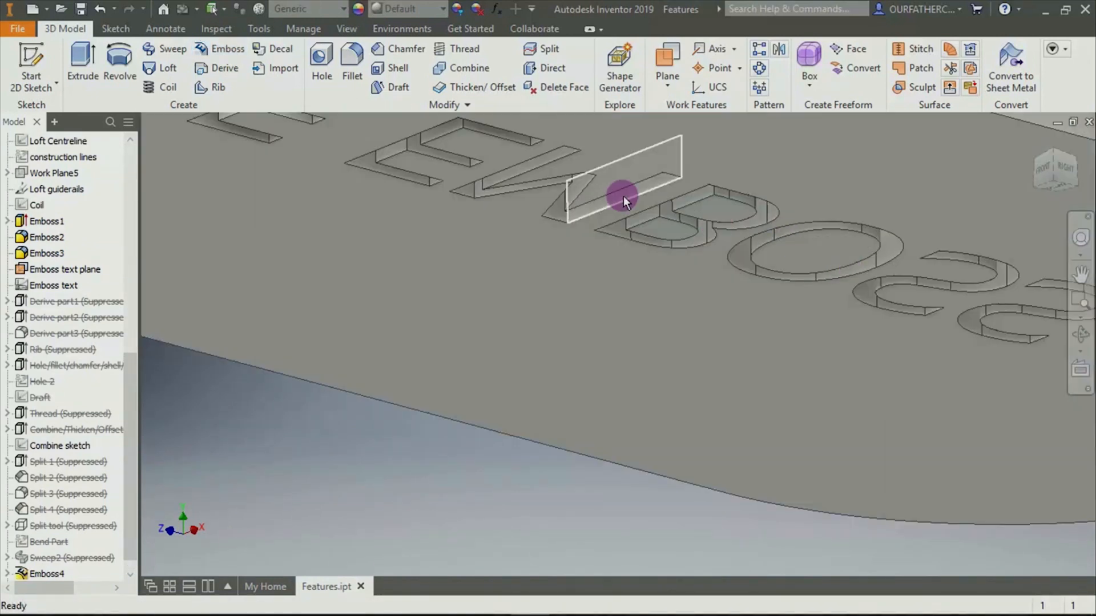
scroll(688, 246, "up", 5)
middle_click_drag(675, 378, 627, 436, "shift")
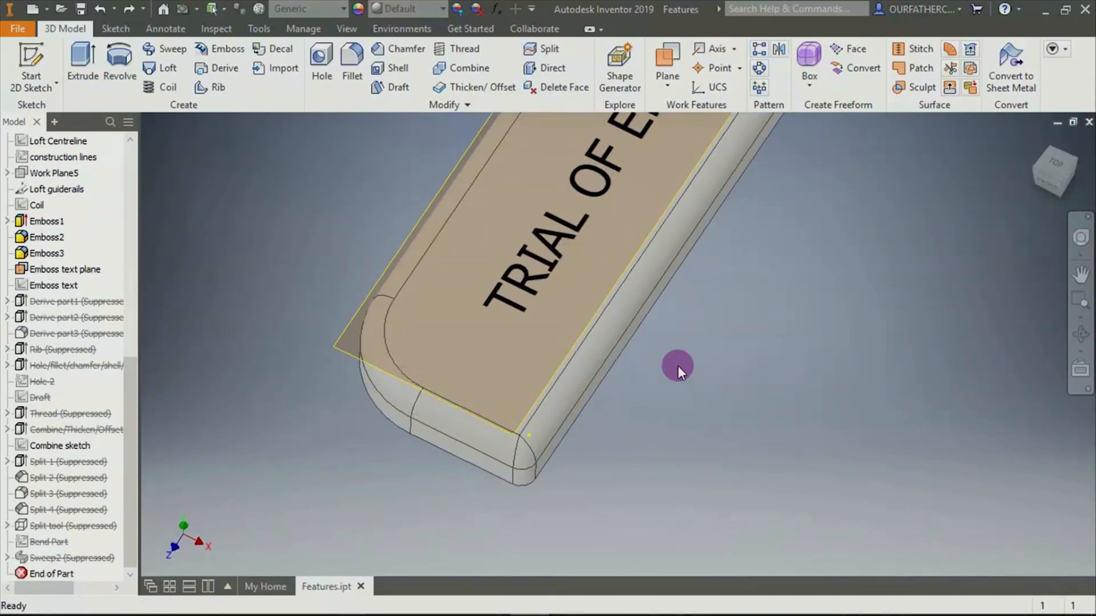
Emboss the text from face to a 3 mm depth in the reversed direction, wrapped to the block's flat underside
scroll(677, 366, "up", 3)
left_click(232, 51)
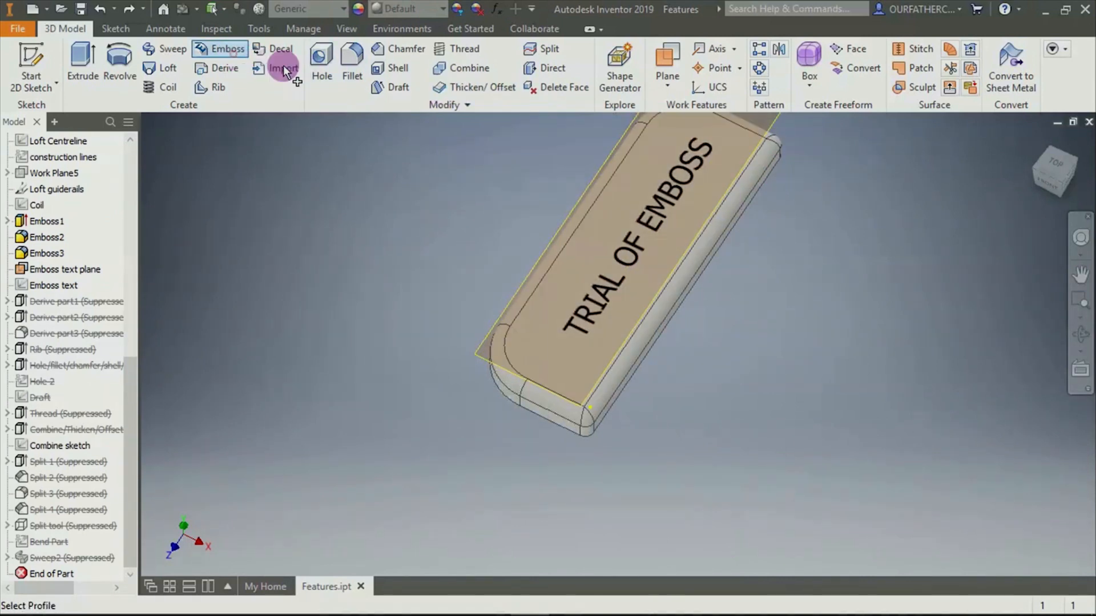
left_click(635, 241)
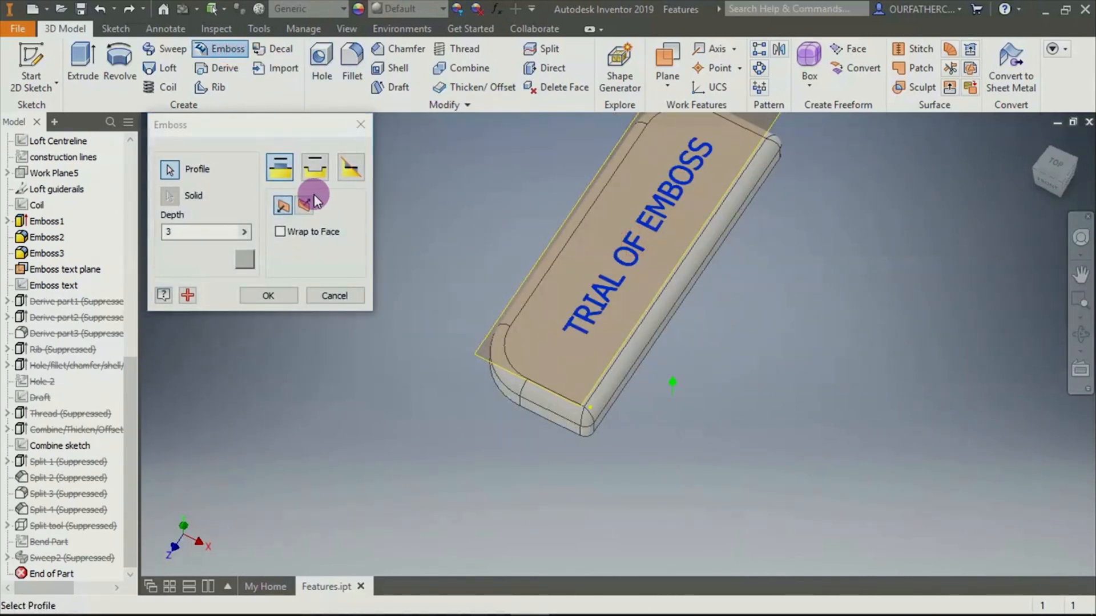
left_click(278, 233)
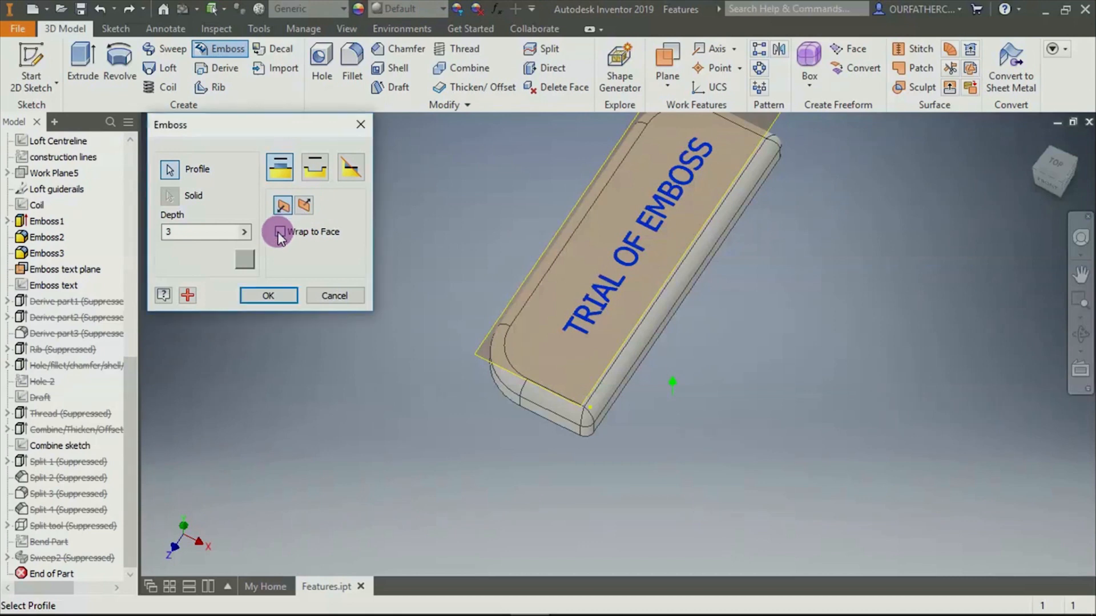
middle_click_drag(698, 430, 647, 348, "shift")
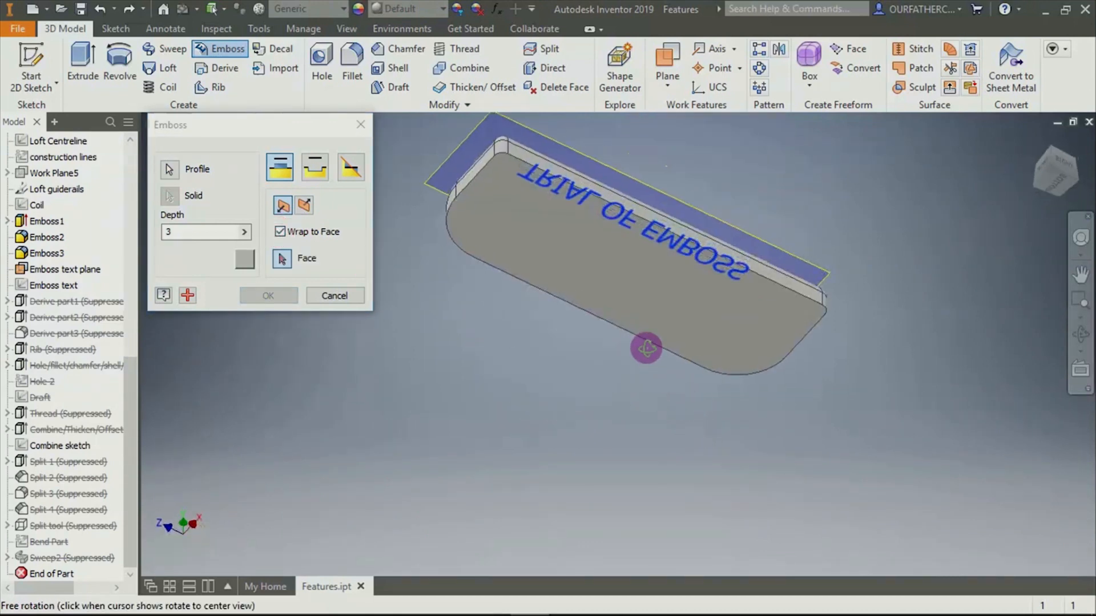
left_click(658, 299)
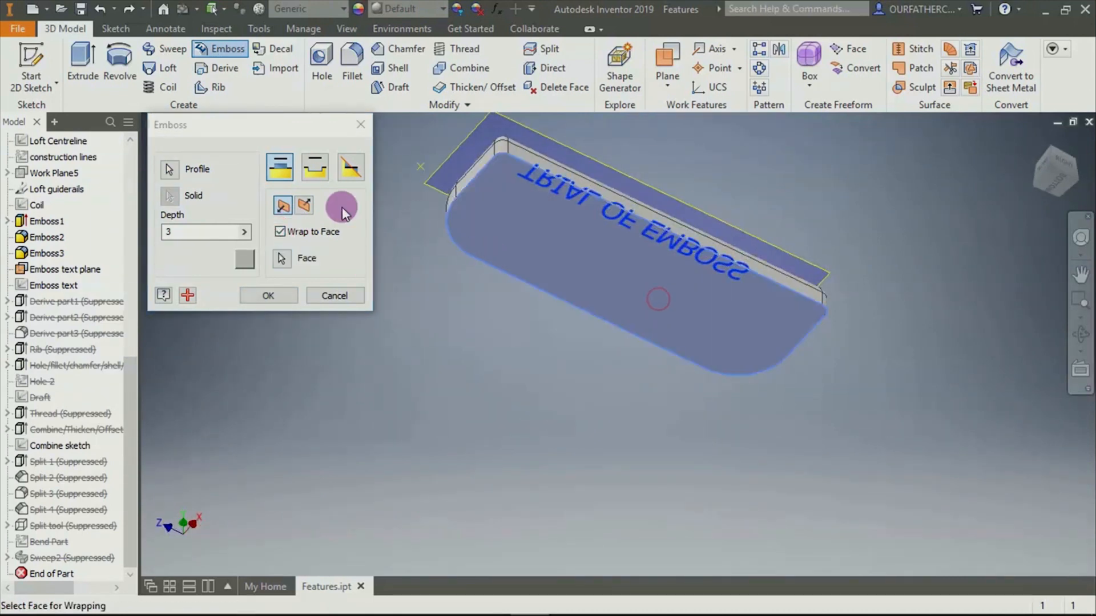
left_click(300, 208)
left_click(268, 295)
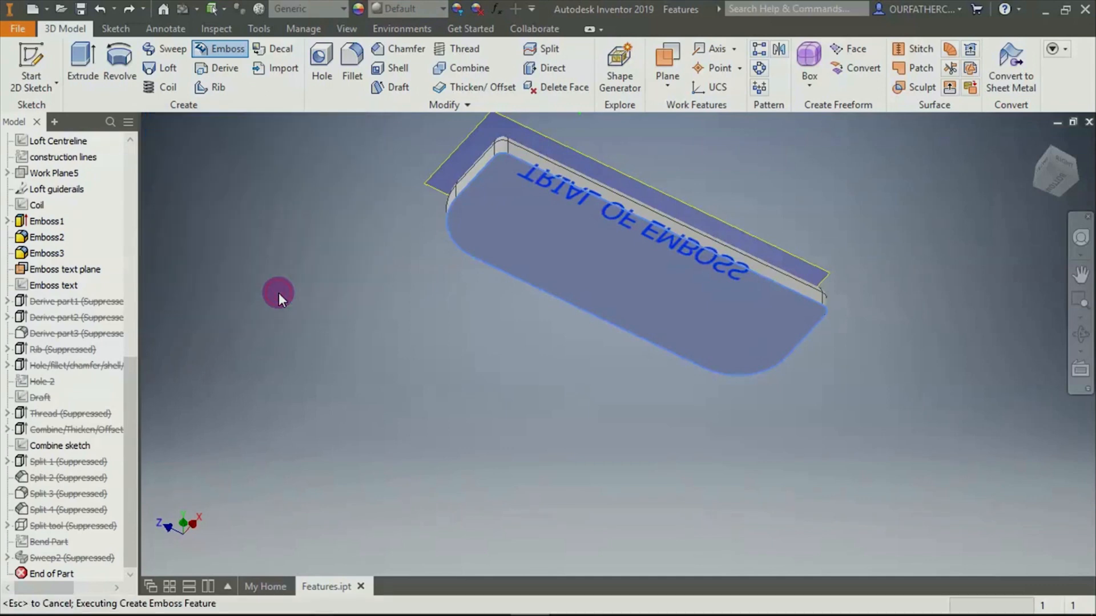
Inspect the embossed letters on the block's underside and its upper side, and undo the emboss
scroll(723, 238, "up", 5)
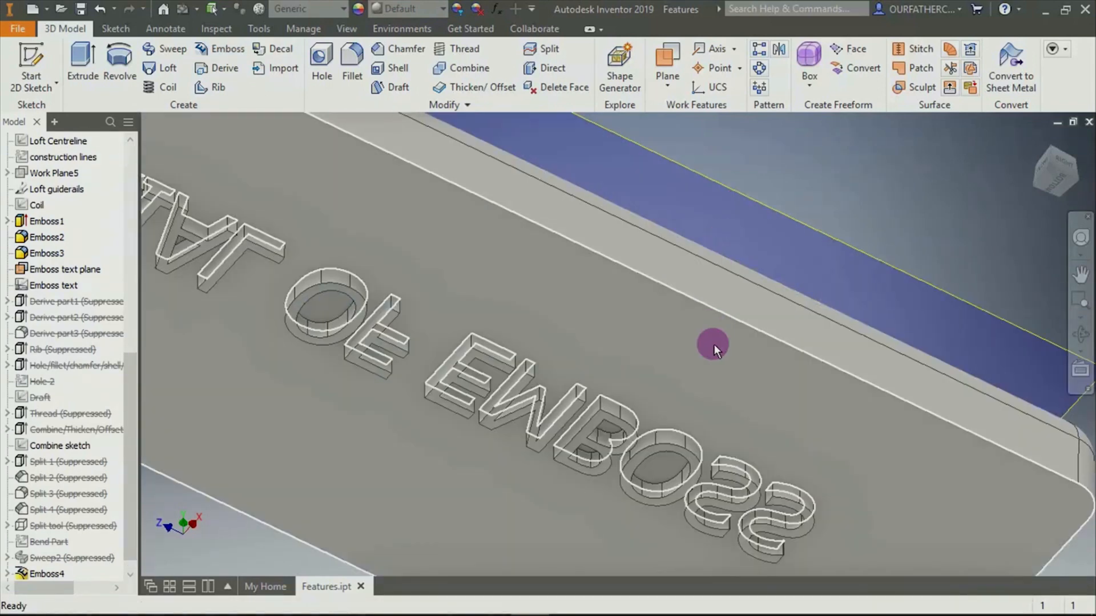
middle_click_drag(858, 176, 831, 228, "shift")
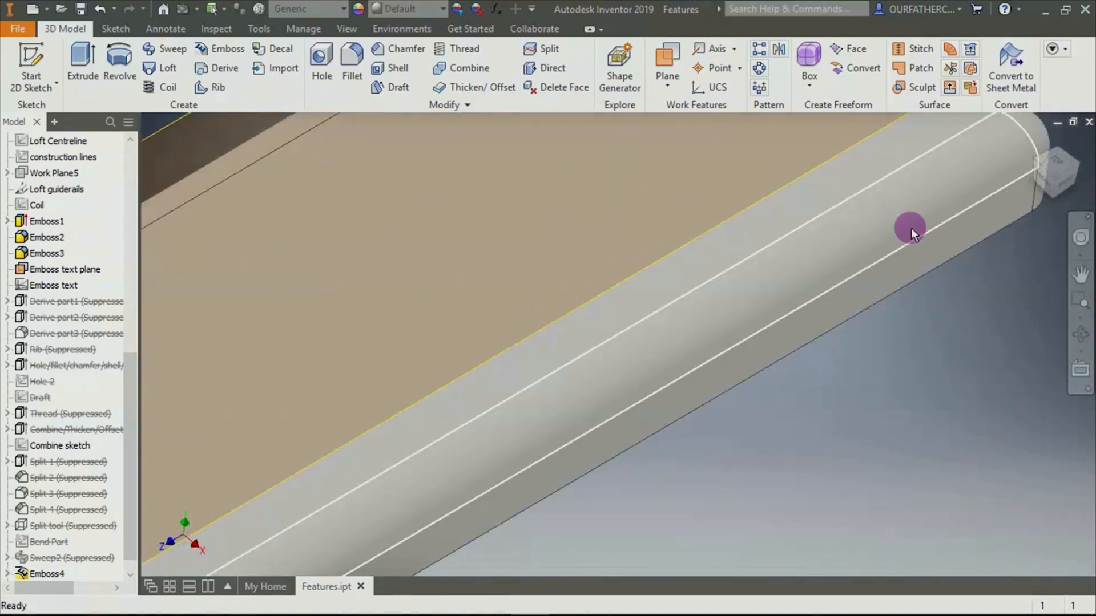
scroll(964, 252, "down", 5)
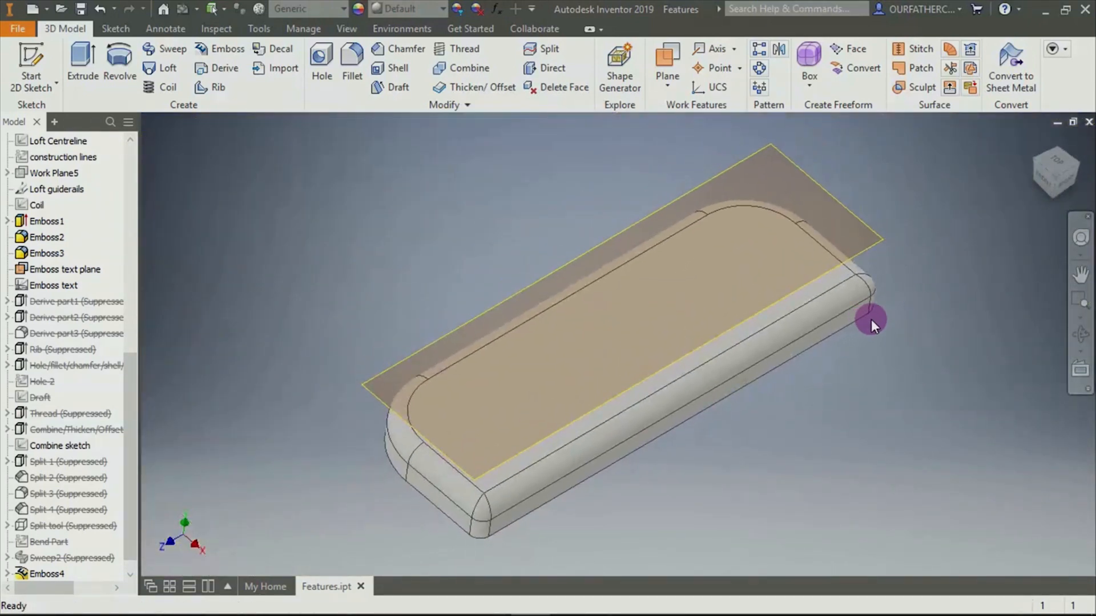
key("ctrl+z")
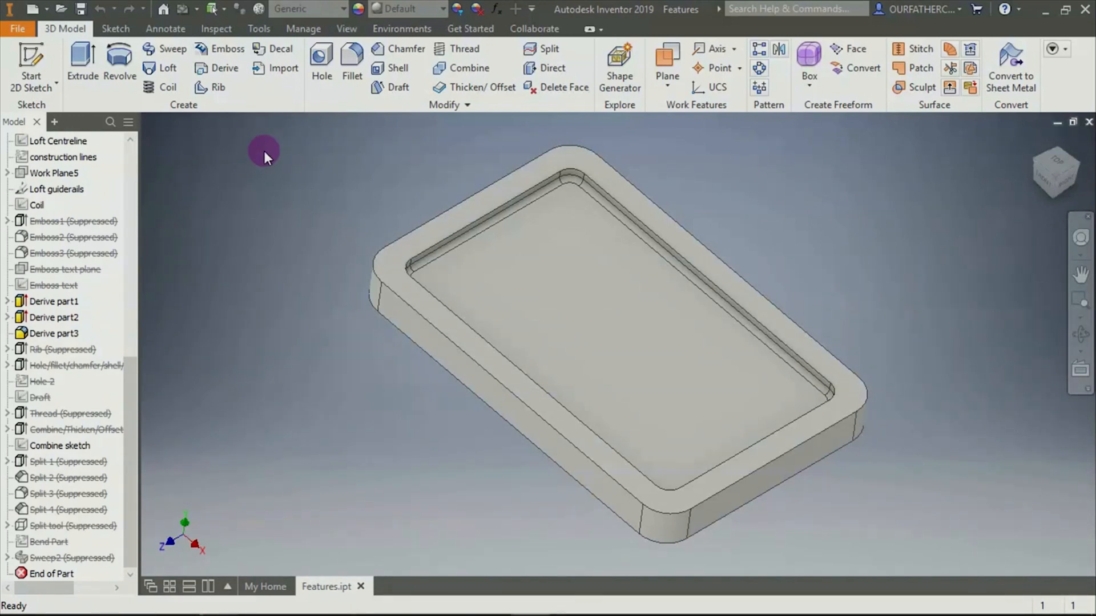
Create a new part file from the Standard.ipt template
left_click(35, 17)
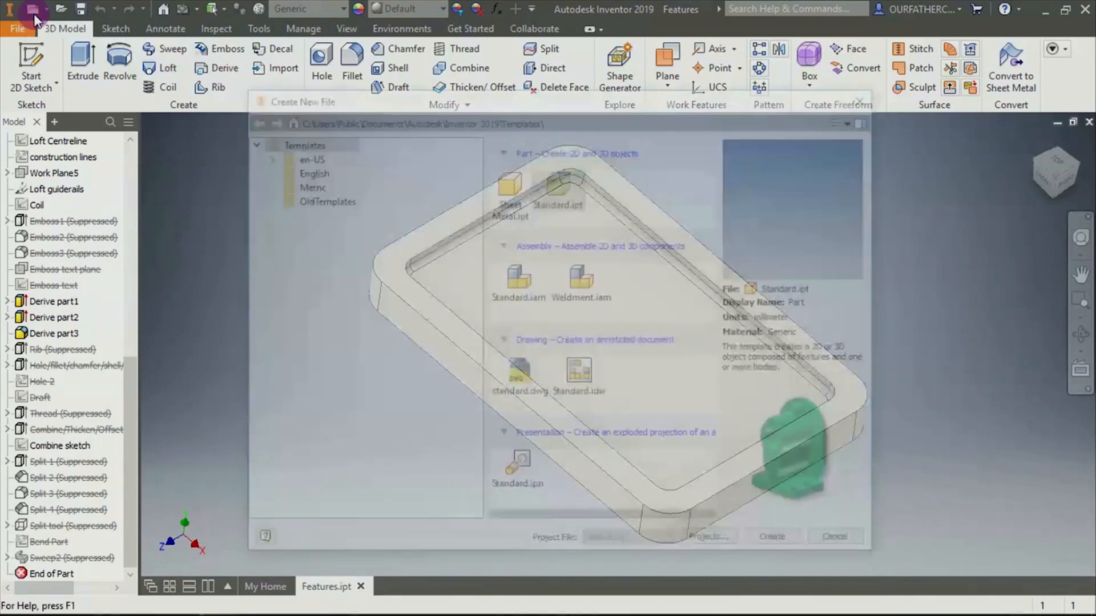
left_click(552, 184)
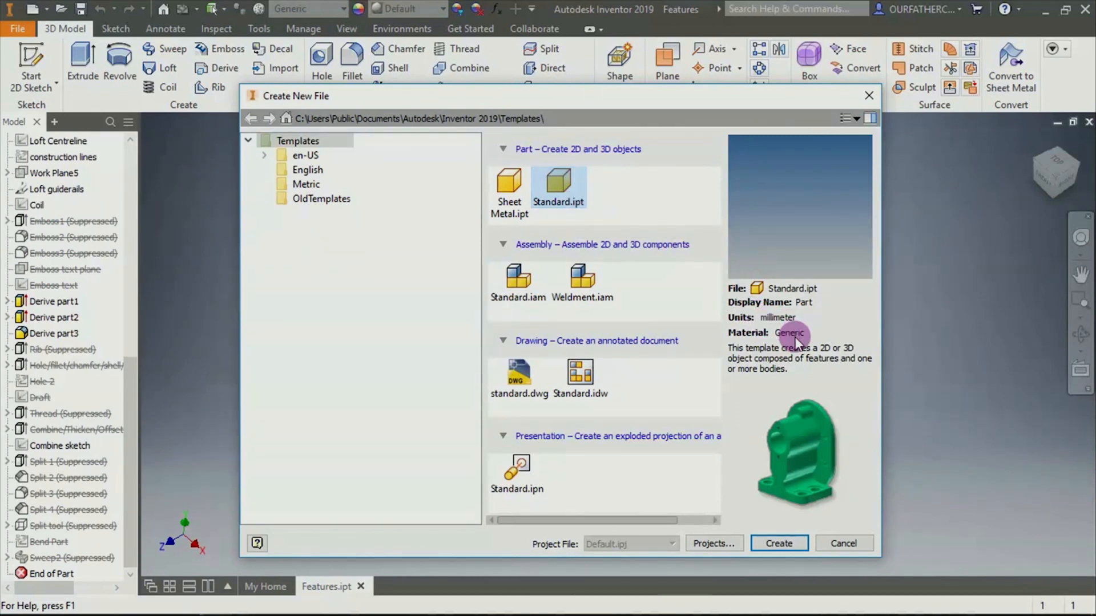
left_click(794, 543)
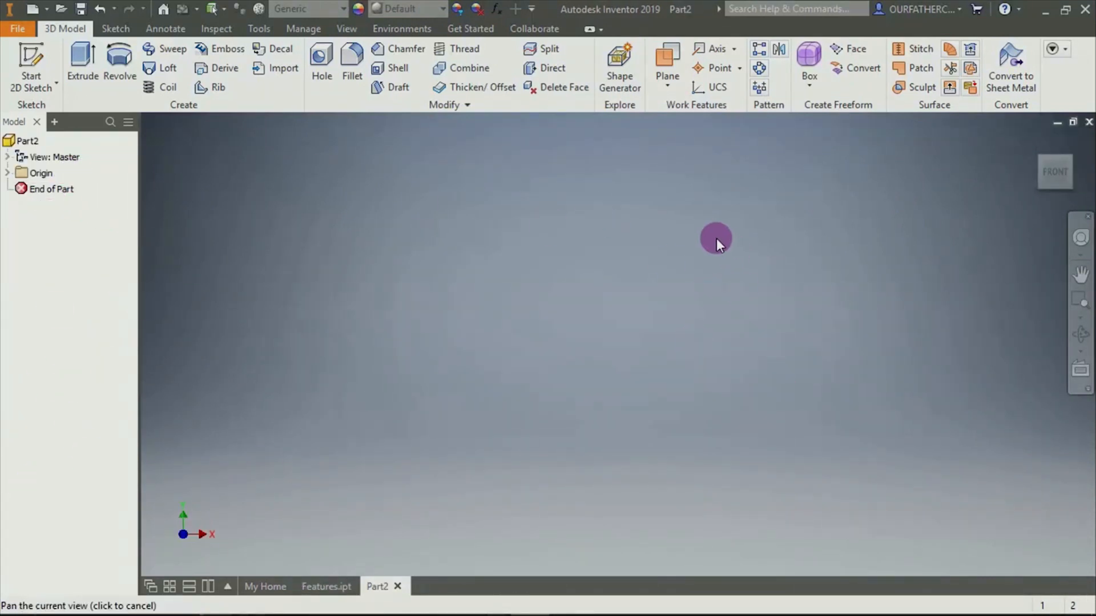
left_click(1036, 141)
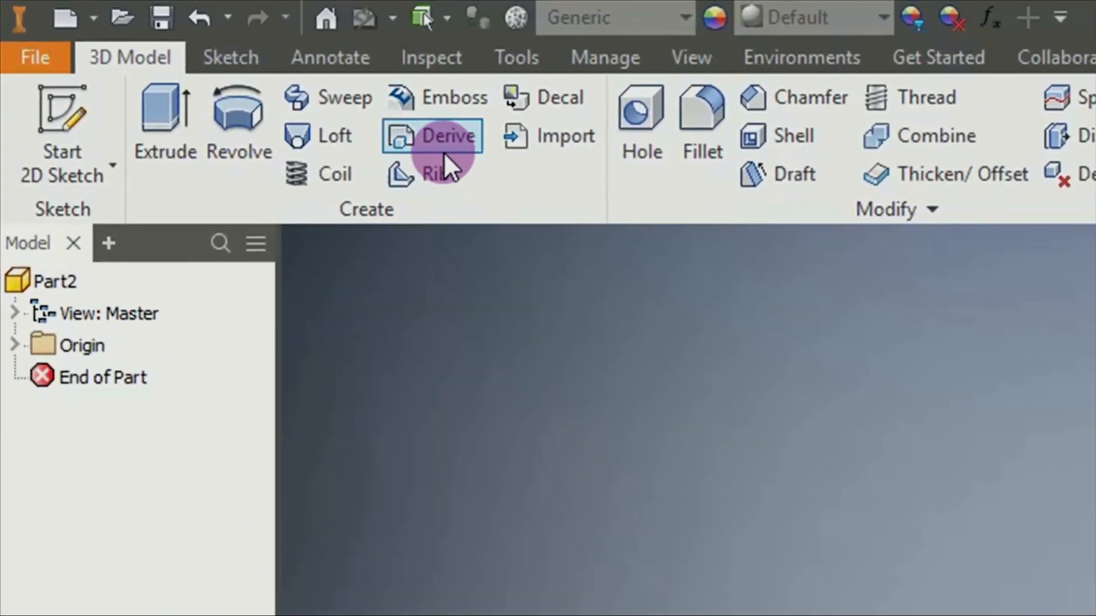
left_click(441, 141)
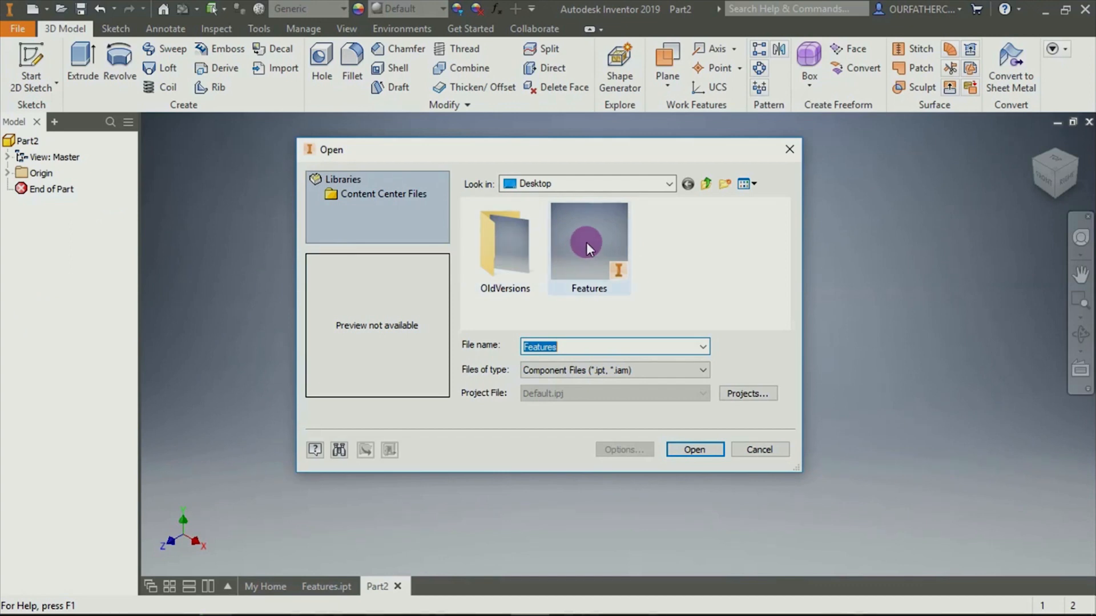
left_click(706, 451)
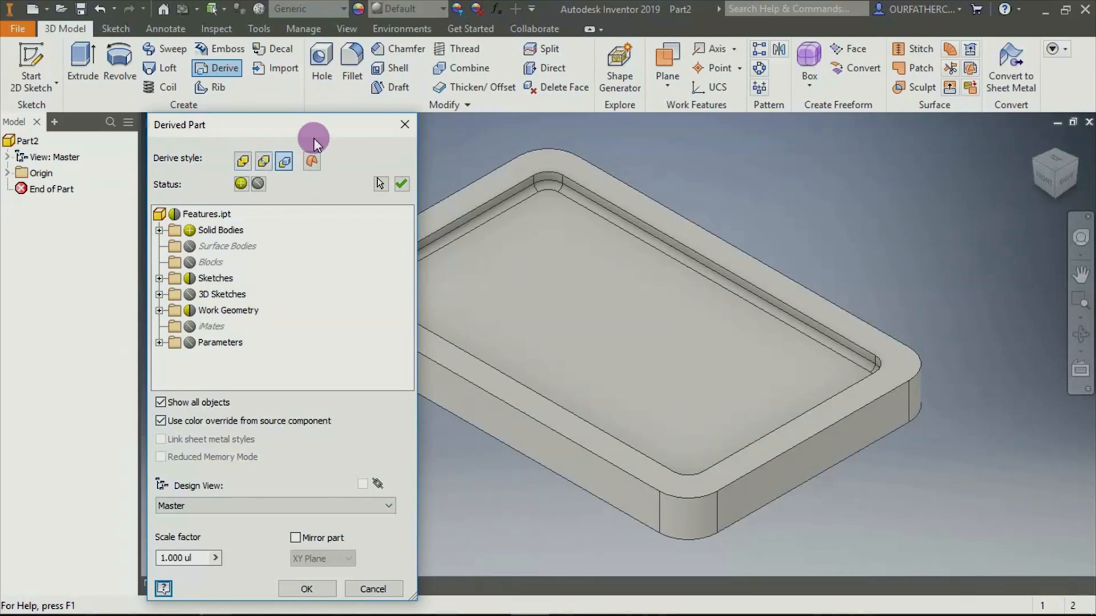
left_click(405, 125)
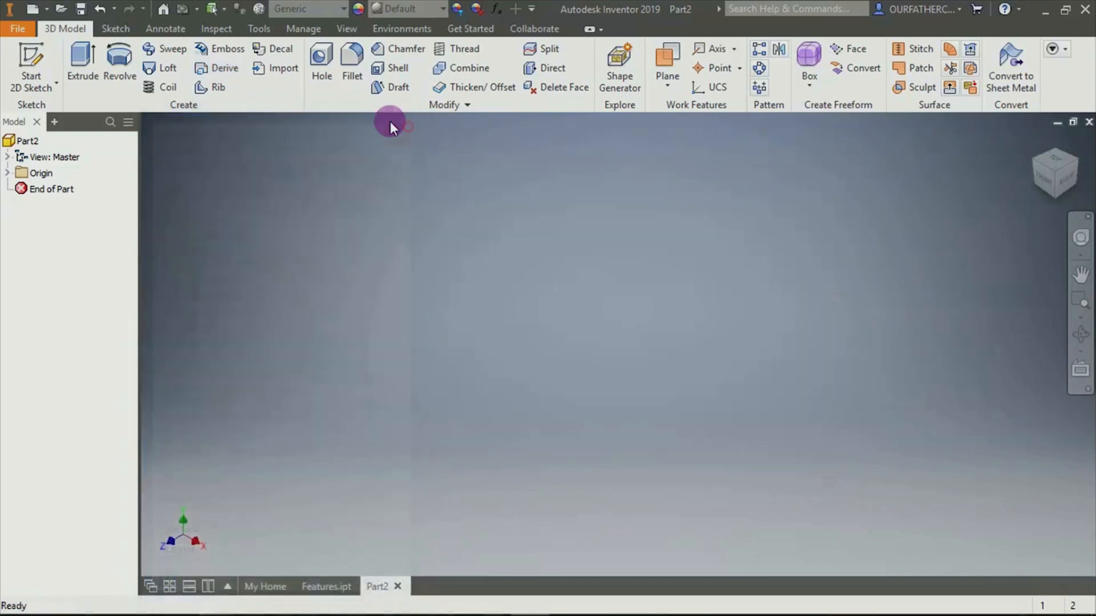
Start deriving the Features part from the desktop into Part2, keeping its solid bodies included
left_click(226, 74)
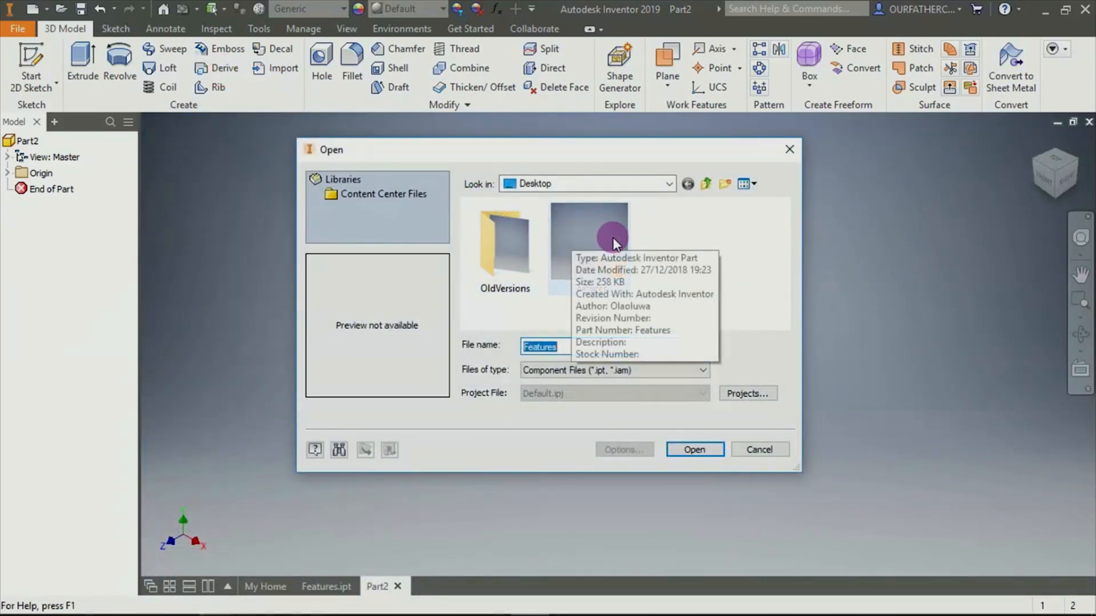
left_click(580, 215)
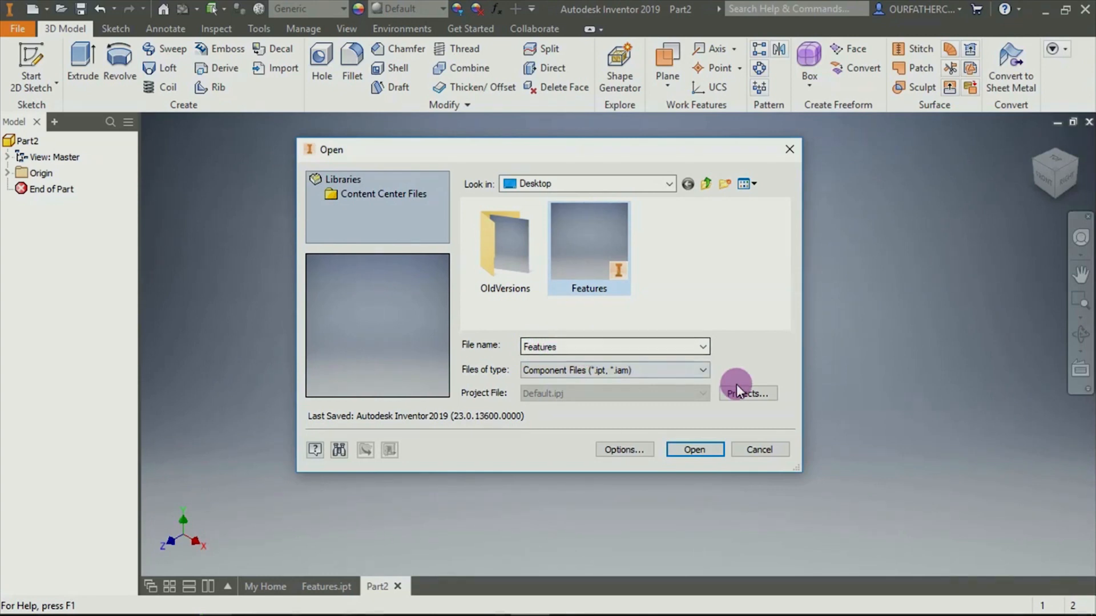
left_click(696, 449)
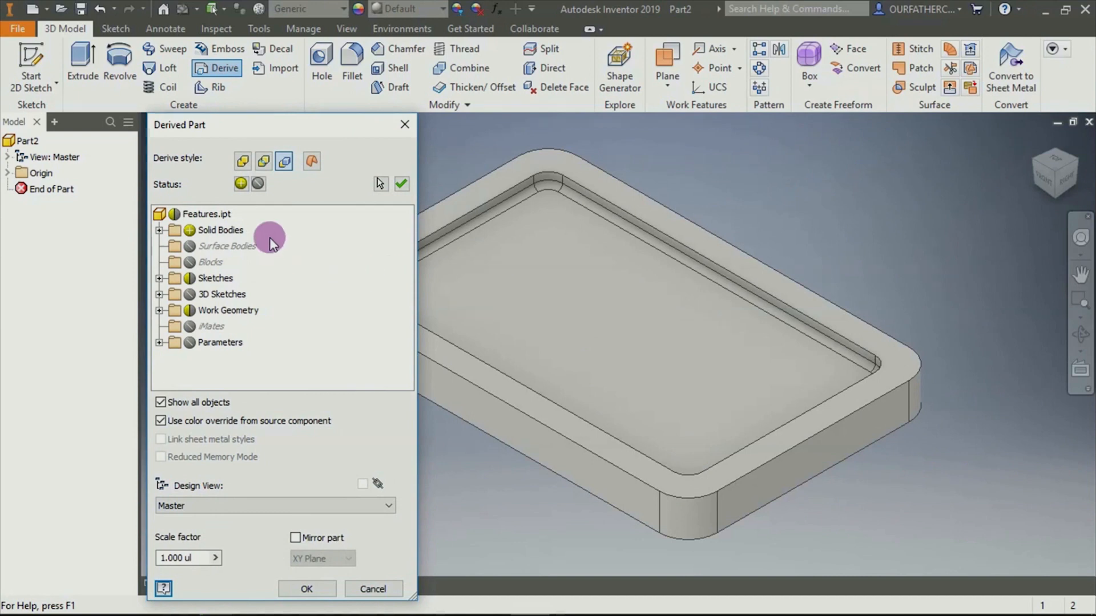
left_click(285, 160)
left_click(189, 231)
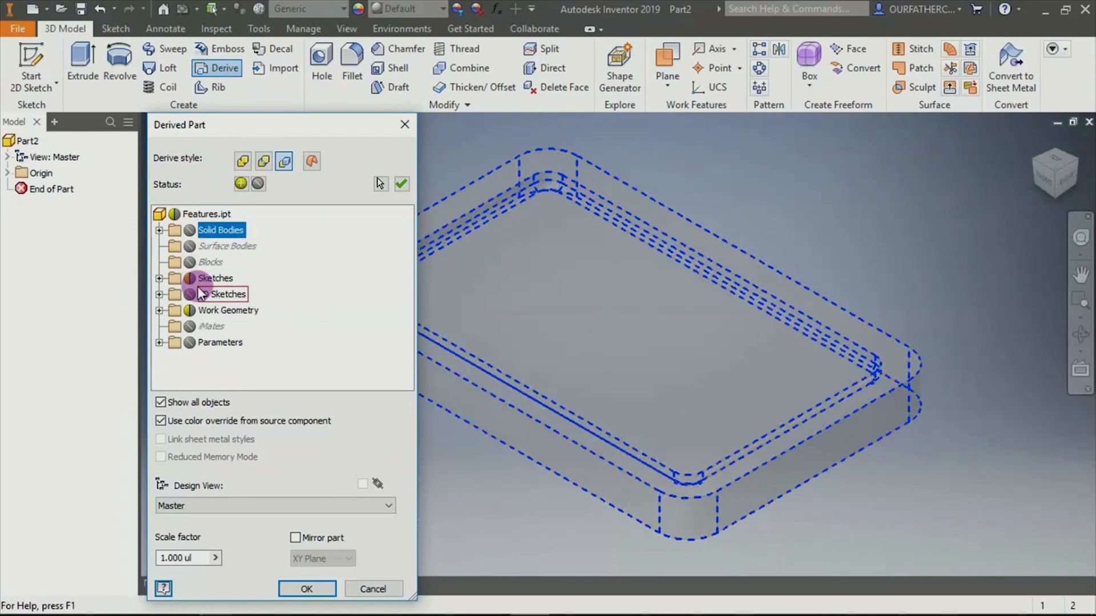
left_click(190, 232)
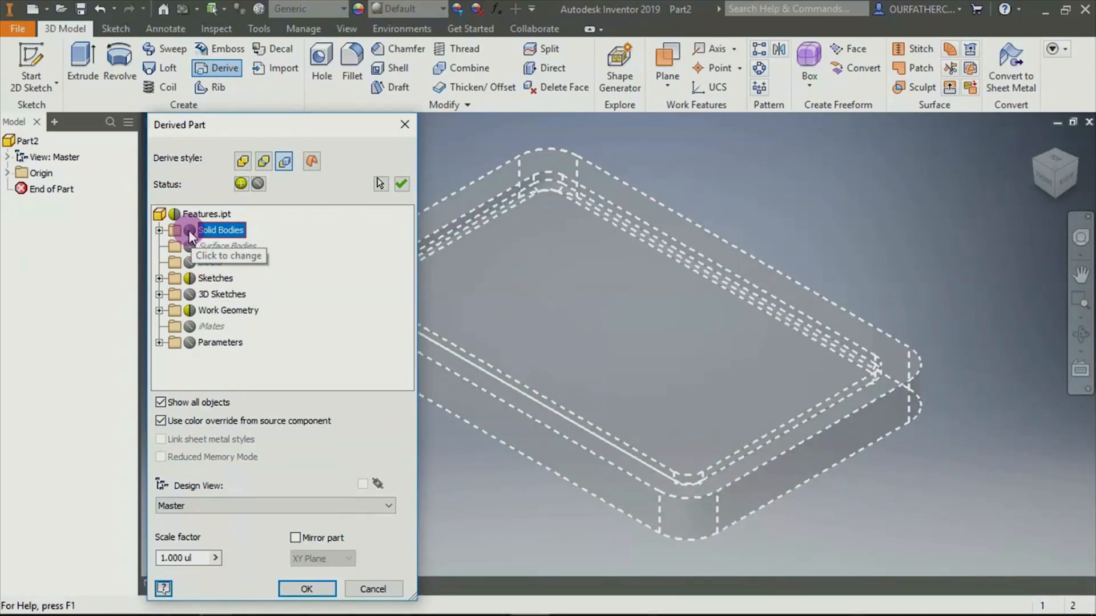
left_click(188, 230)
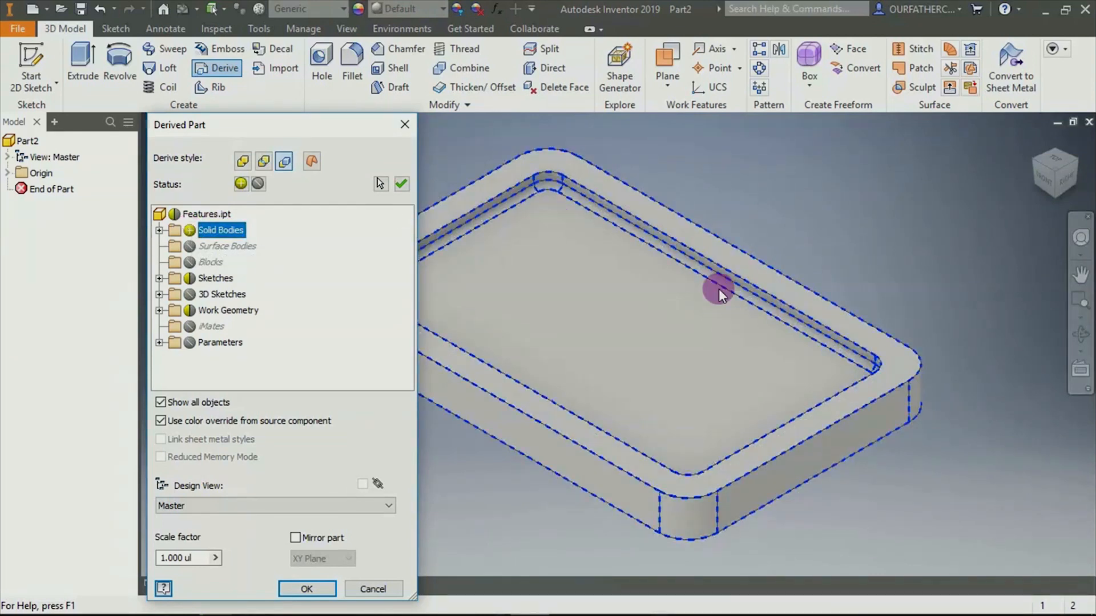
Exclude all 2D sketches of Features.ipt from the derived part
left_click(189, 278)
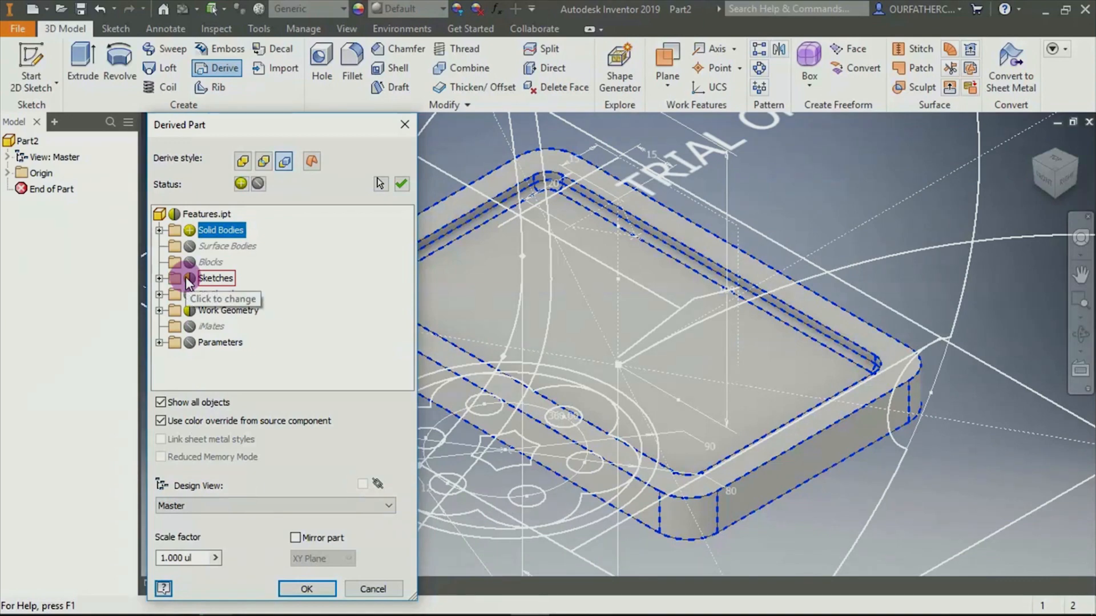
left_click(188, 279)
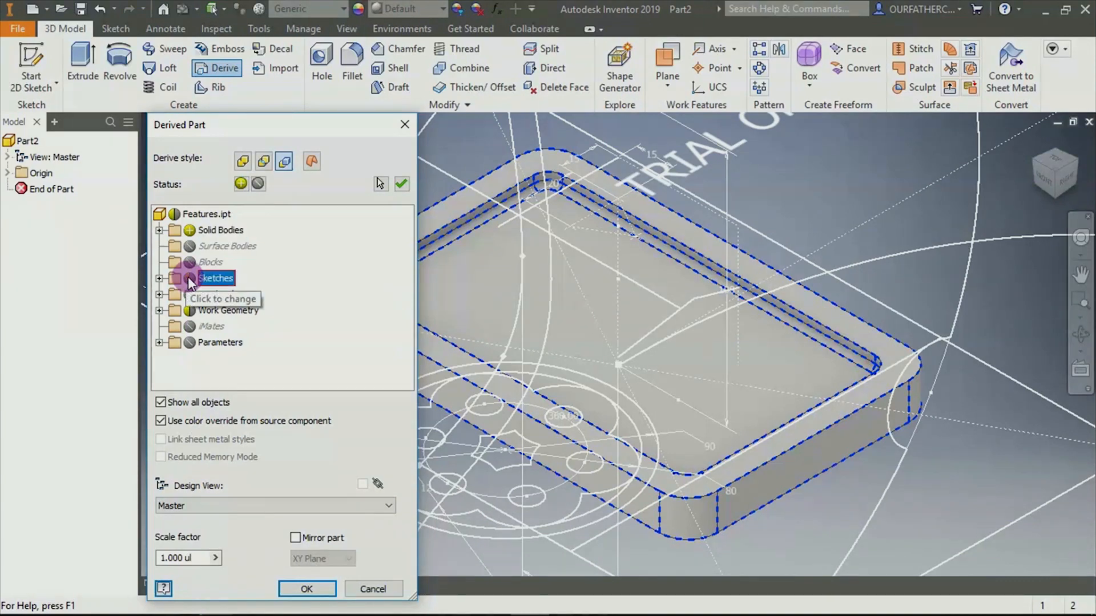
left_click(189, 279)
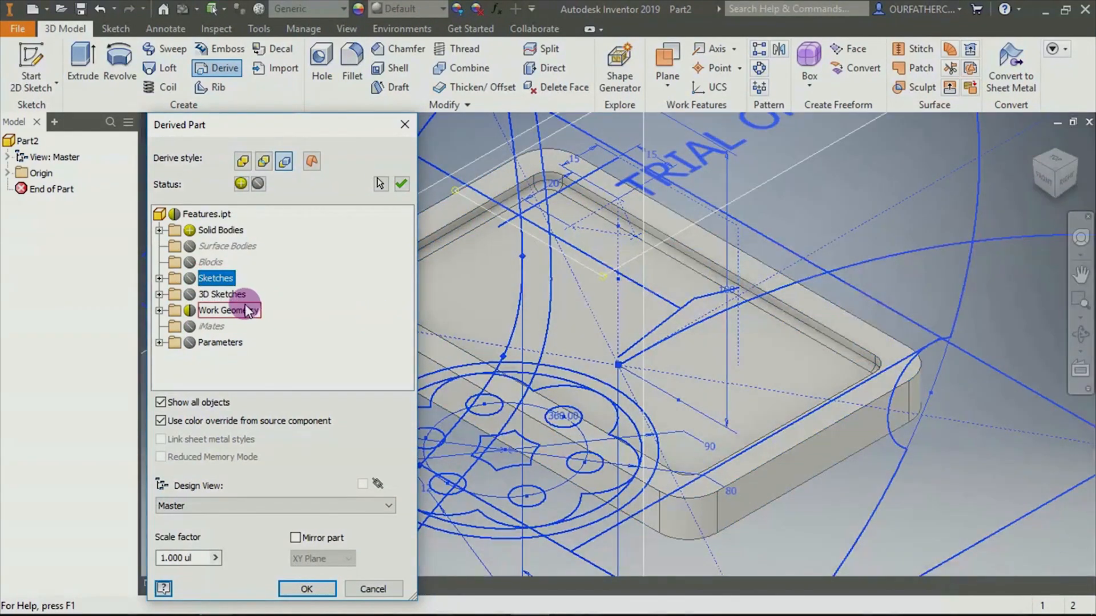
left_click(189, 279)
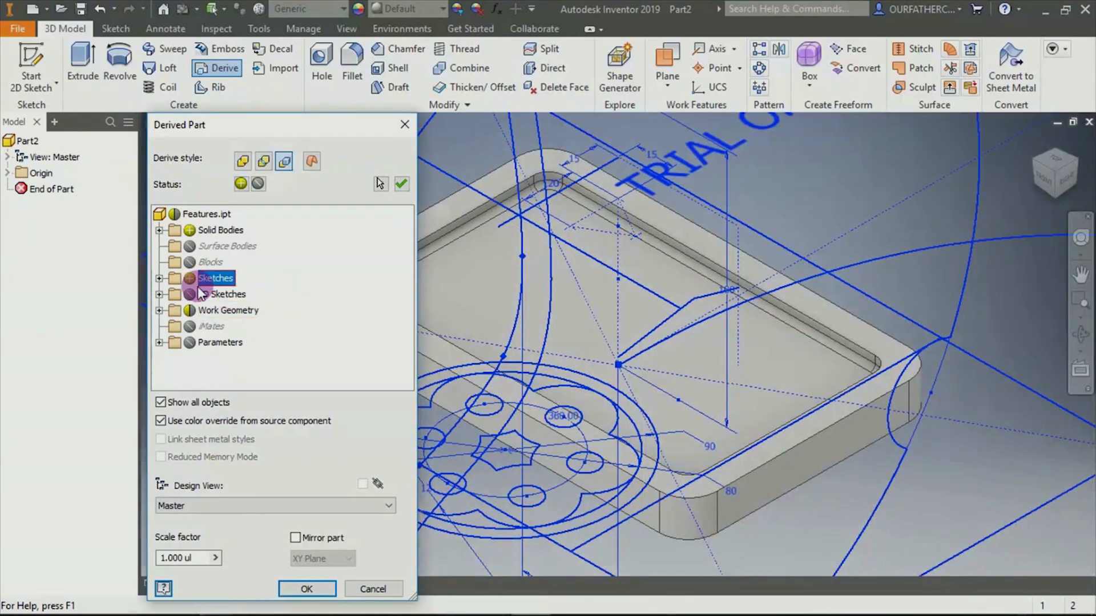
left_click(189, 279)
left_click(189, 279)
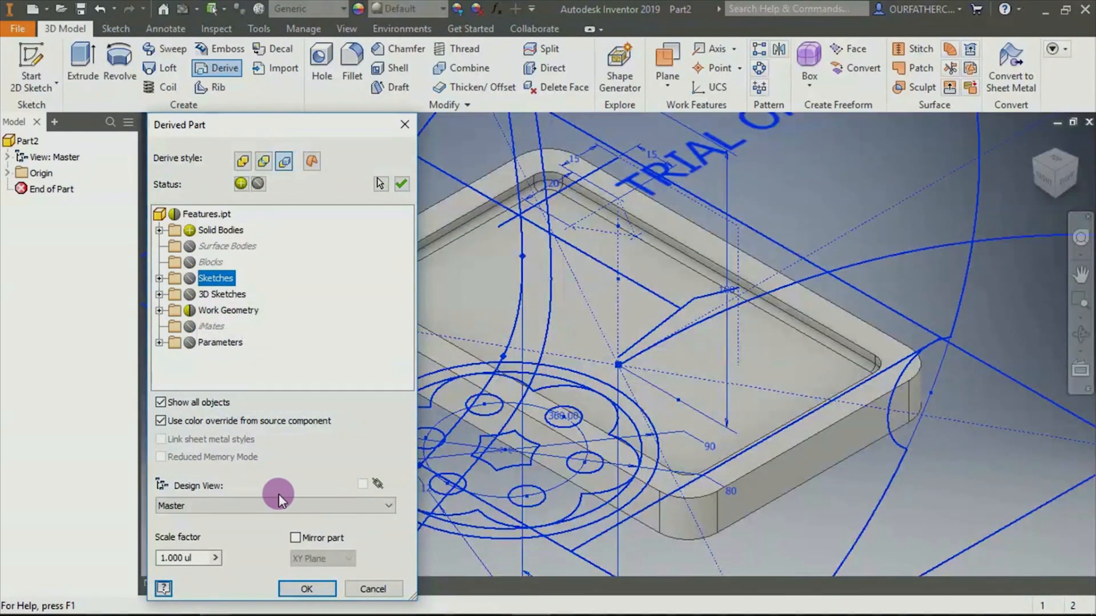
Turn off showing all objects and create the derived part at scale factor 1.000
left_click(199, 558)
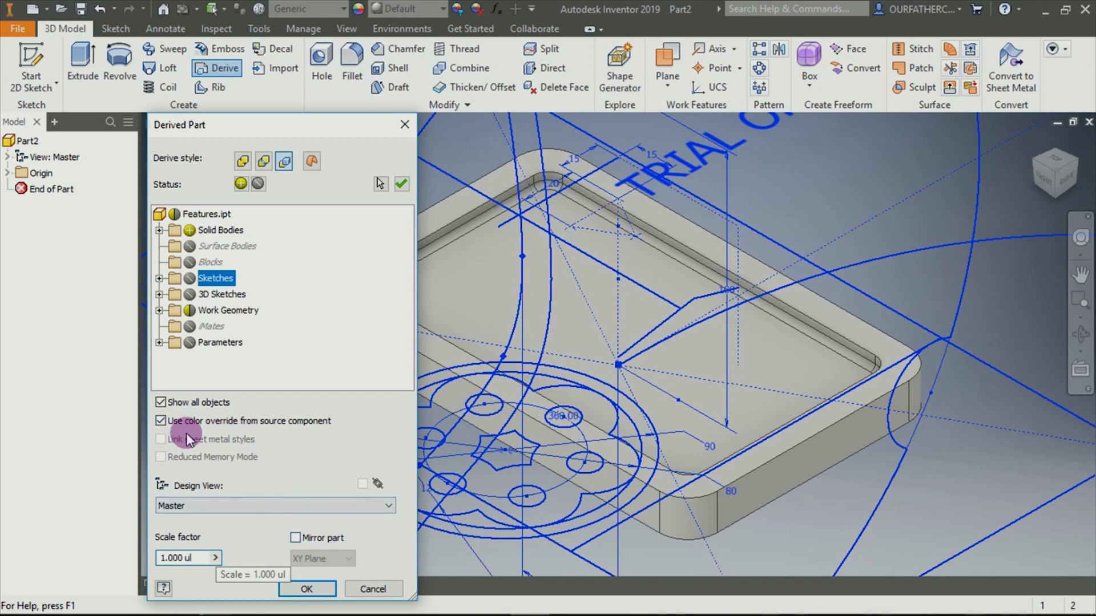
left_click(160, 402)
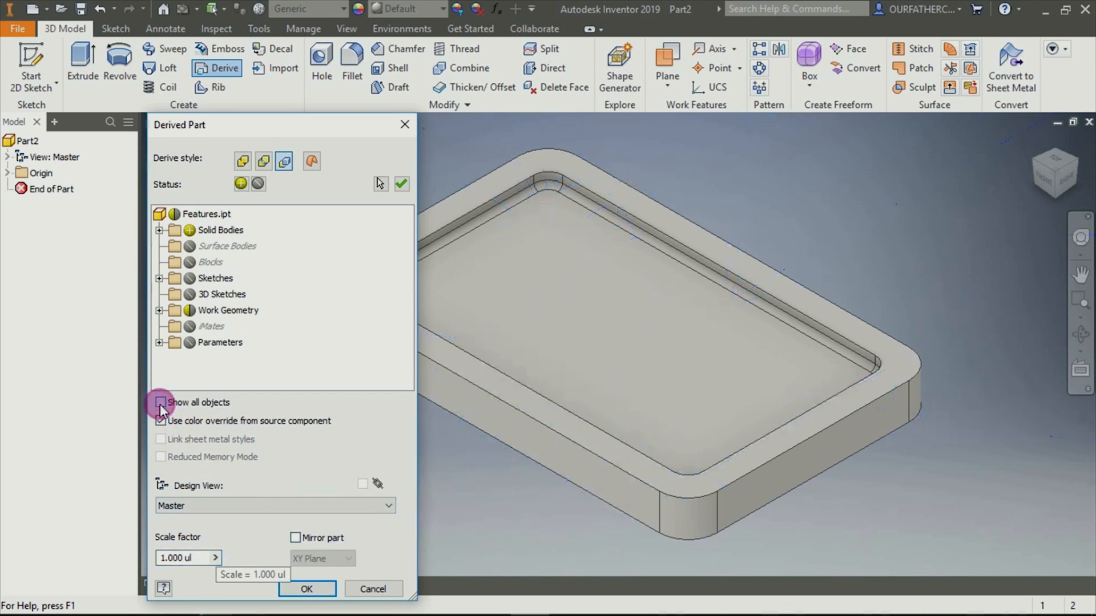
left_click(306, 589)
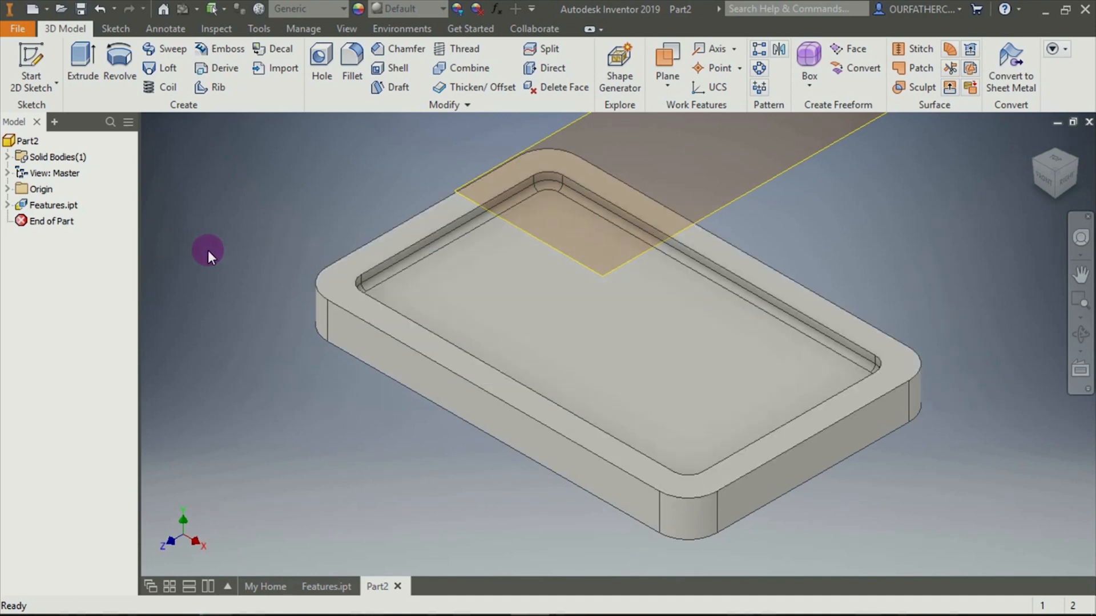
Fillet the outer top edge of the tray in Features.ipt and save the file
left_click(327, 587)
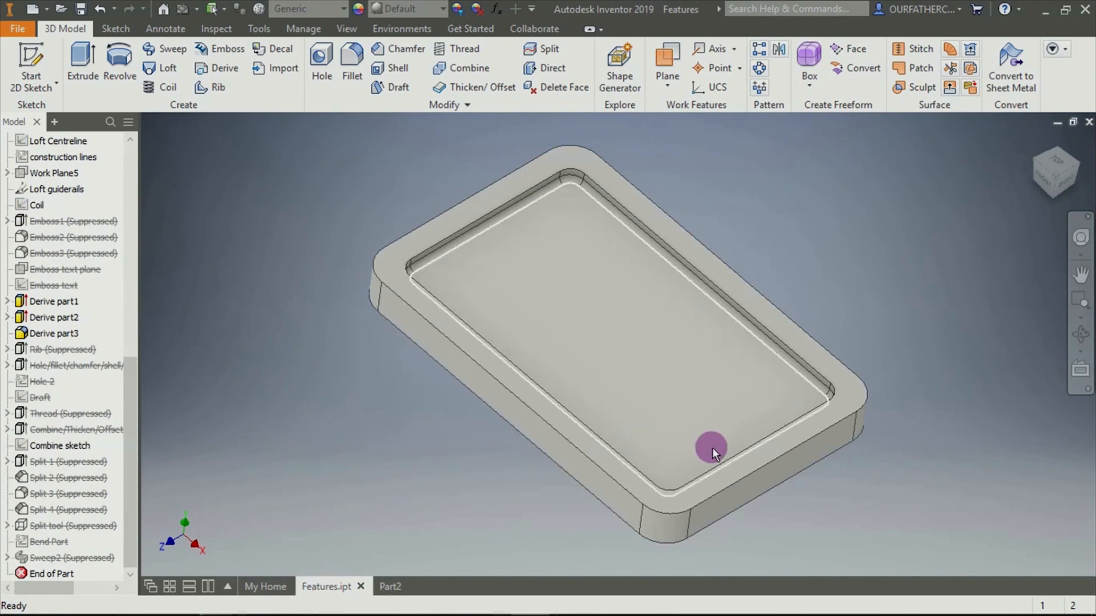
left_click(1031, 139)
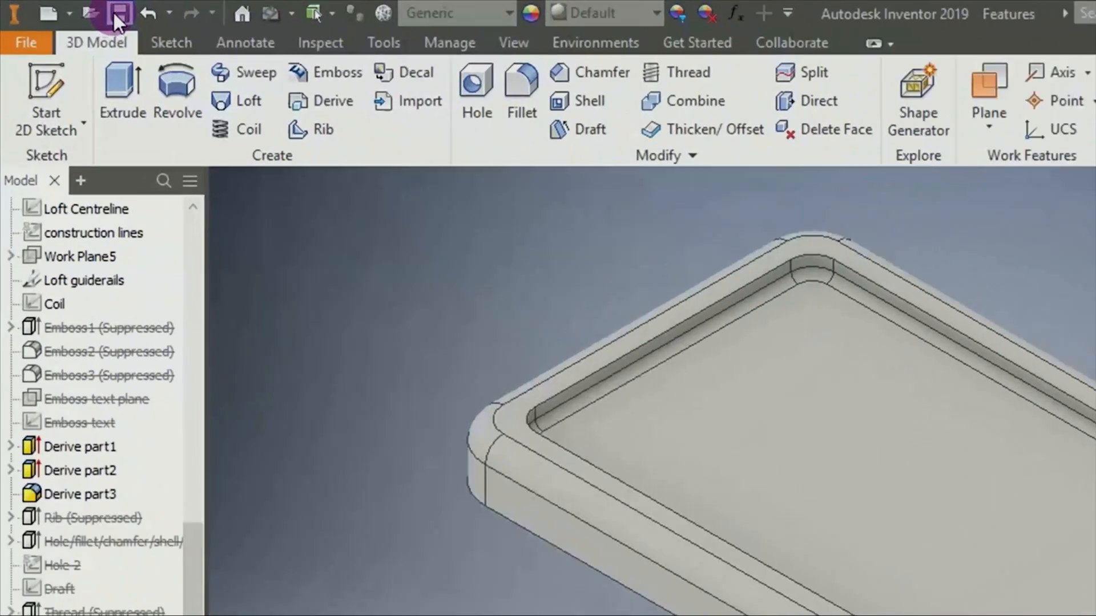
left_click(76, 9)
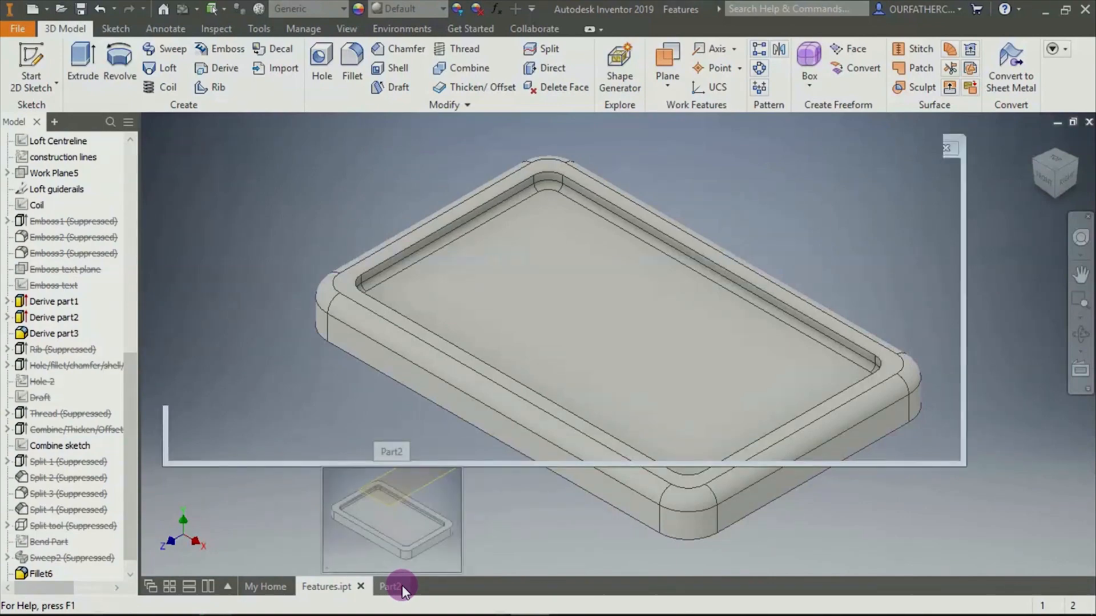
Compare Part2 with its source Features.ipt and update the derived part to bring in the new fillet
left_click(403, 588)
left_click(23, 206)
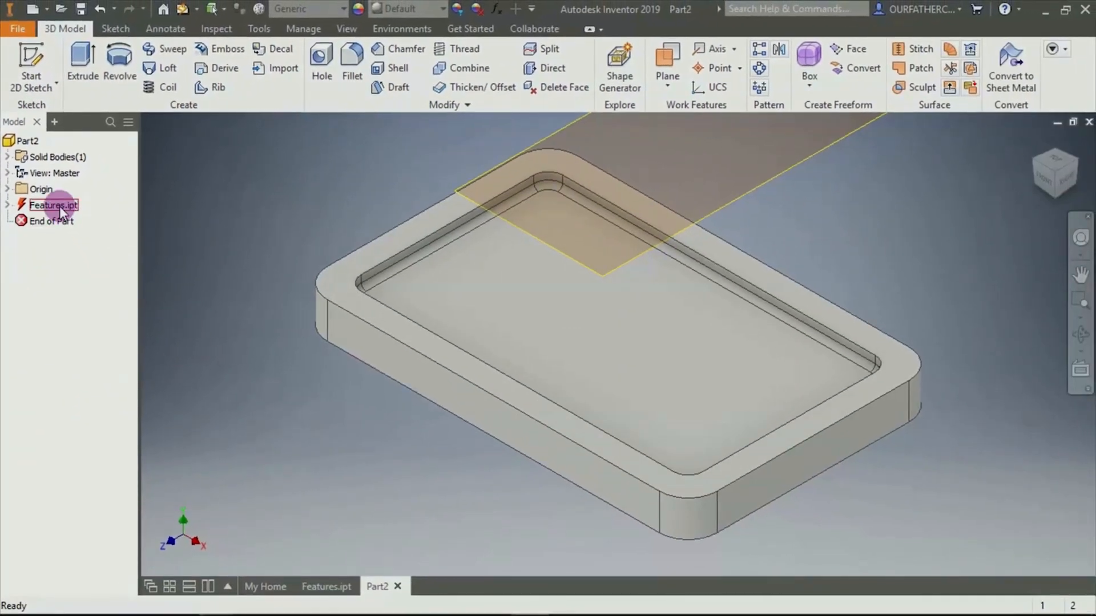
left_click(328, 588)
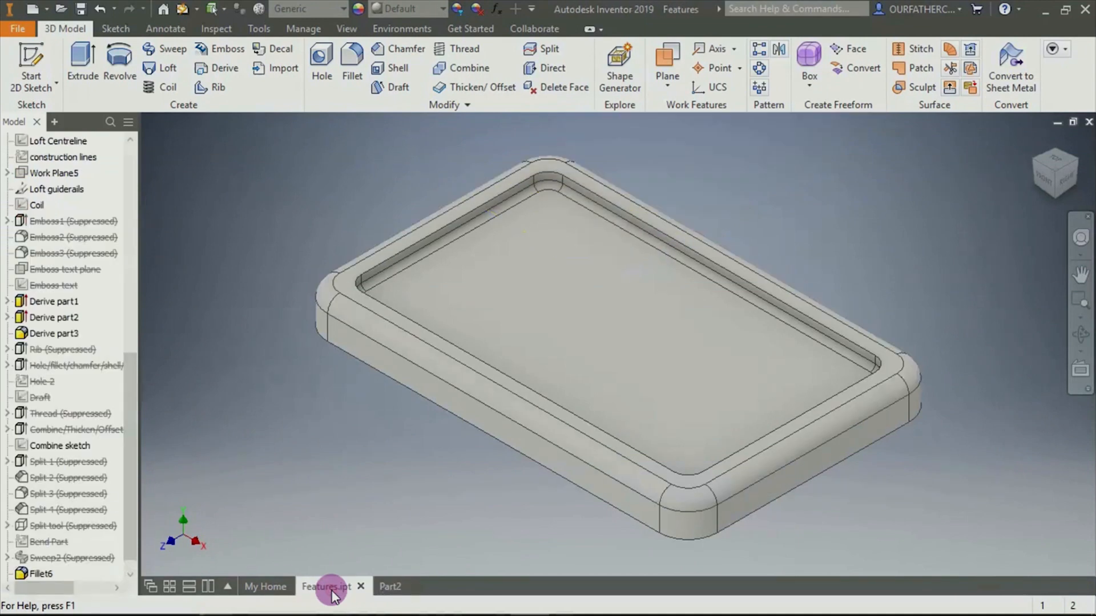
left_click(391, 588)
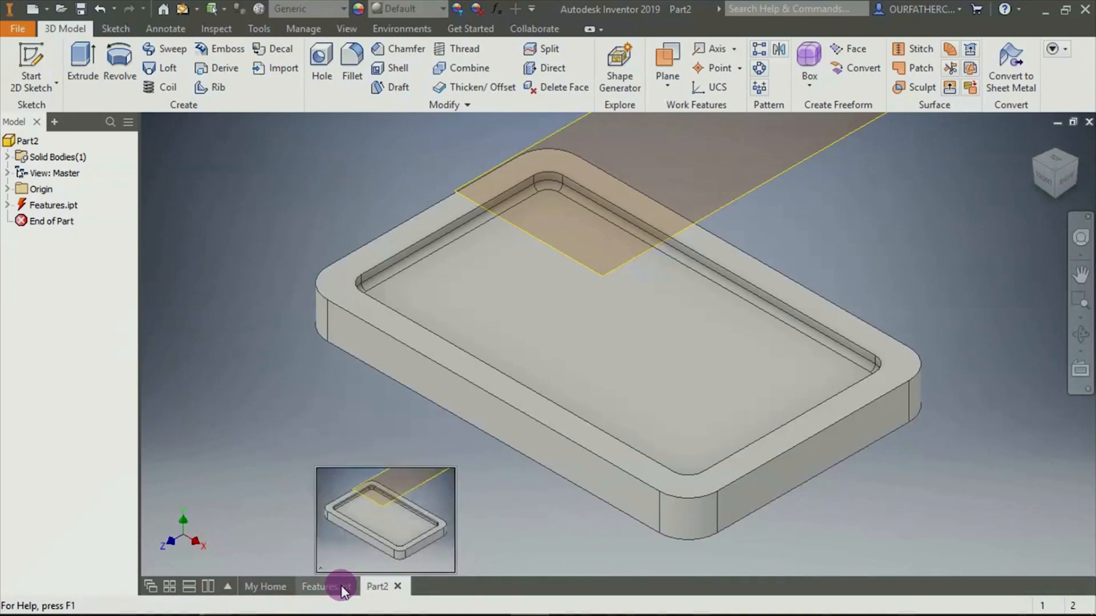
mouse_move(324, 591)
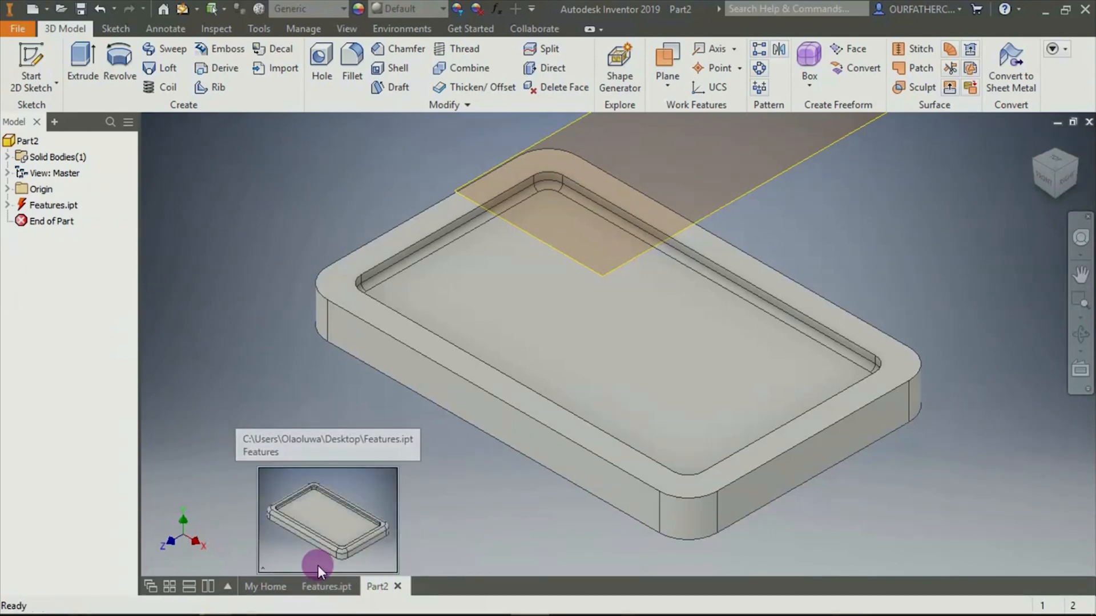
mouse_move(23, 207)
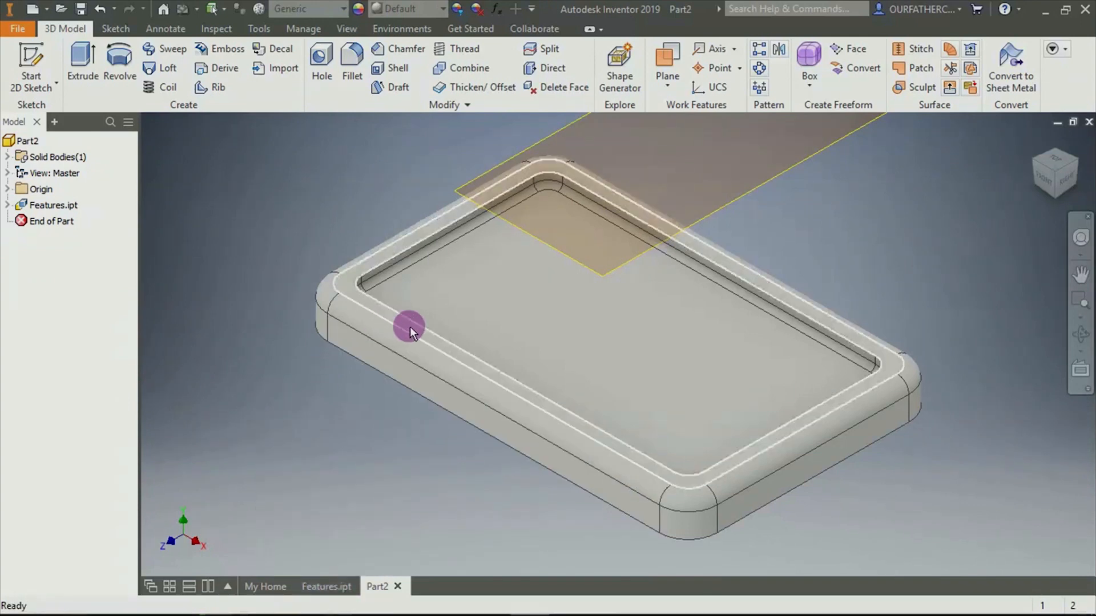
Suppress the link between the derived Features.ipt in Part2 and its base component
right_click(51, 212)
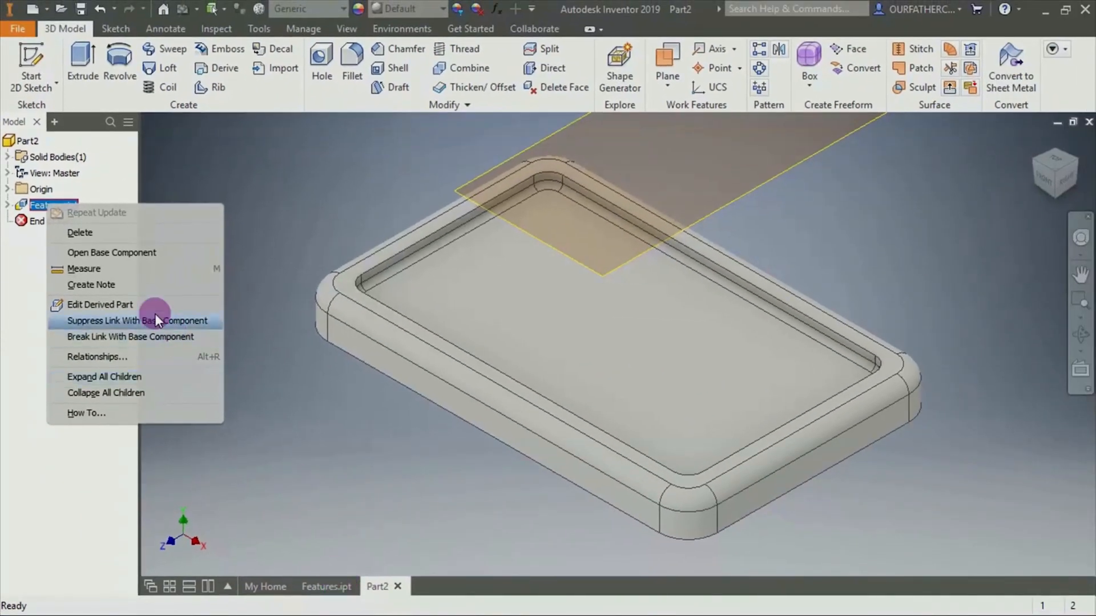
left_click(127, 321)
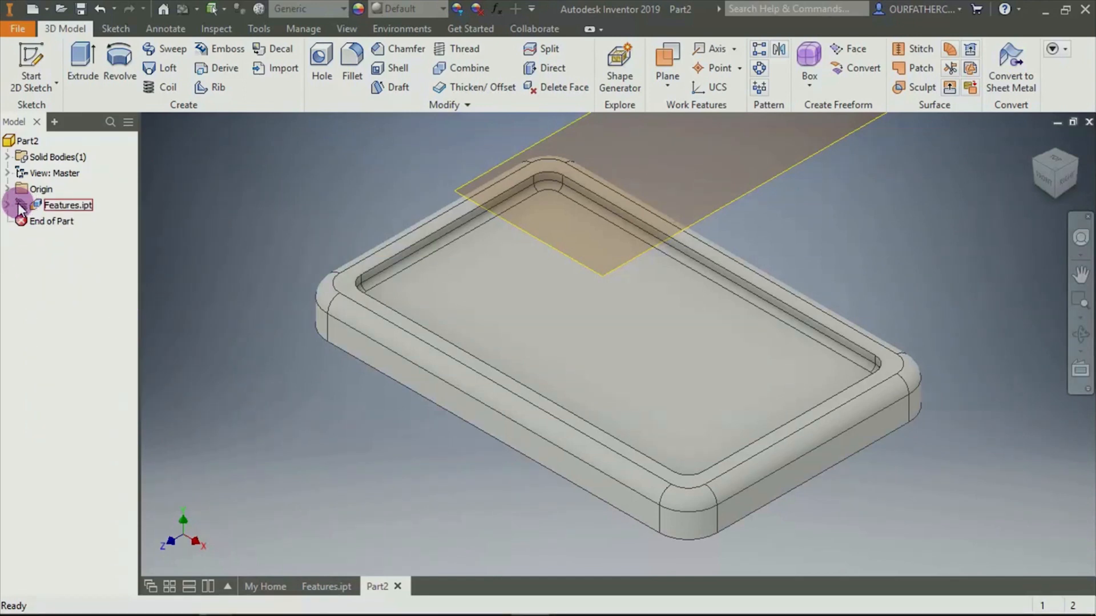
Delete the Fillet6 feature from the tray in Features.ipt and save the file
left_click(311, 586)
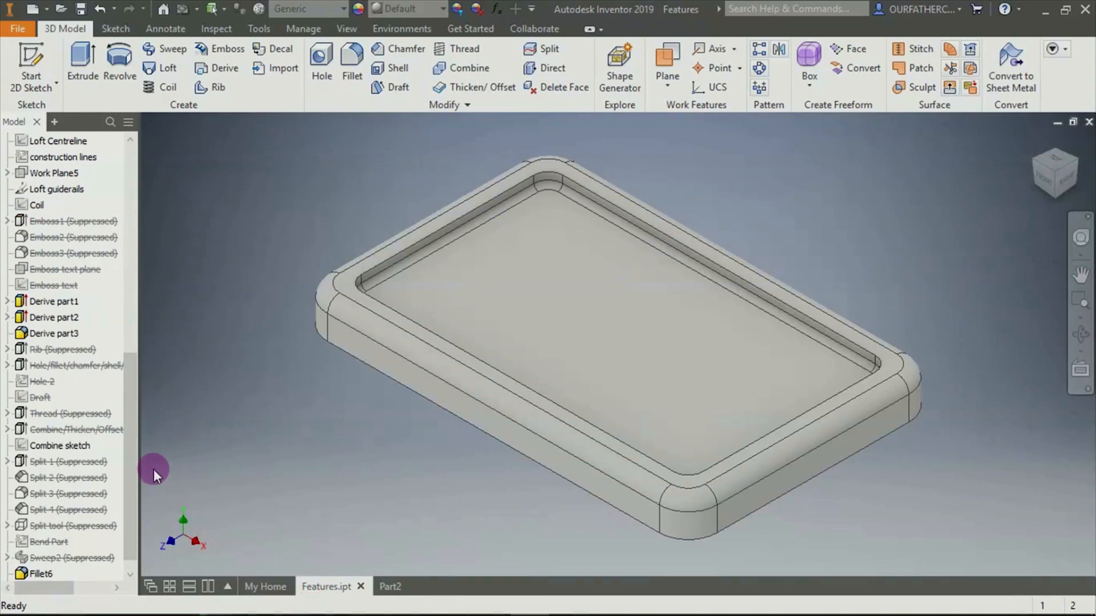
scroll(127, 509, "down", 2)
left_click(46, 558)
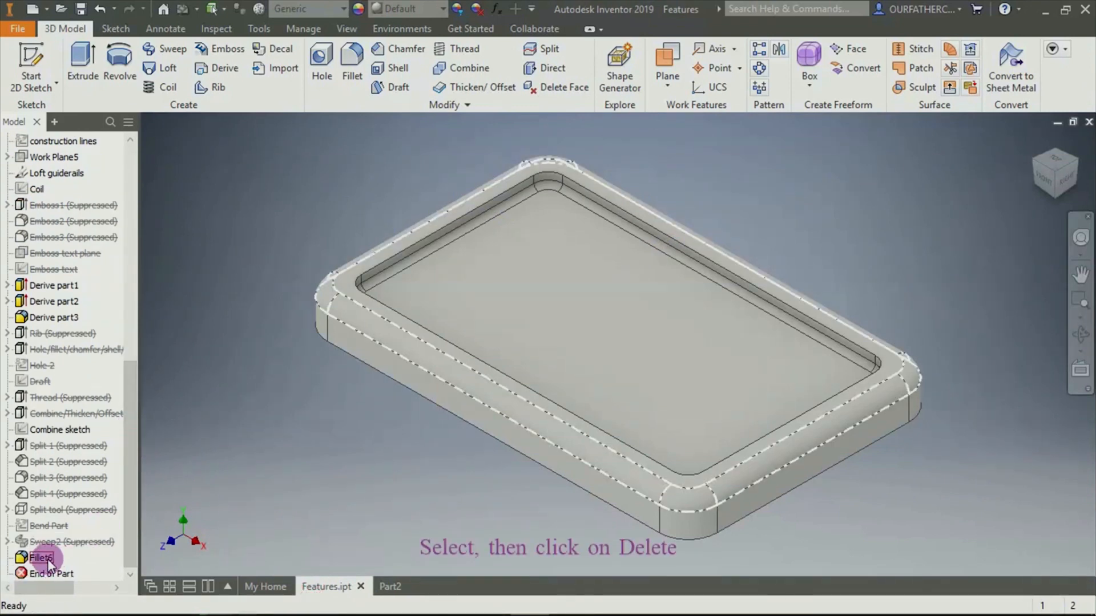
key("Delete")
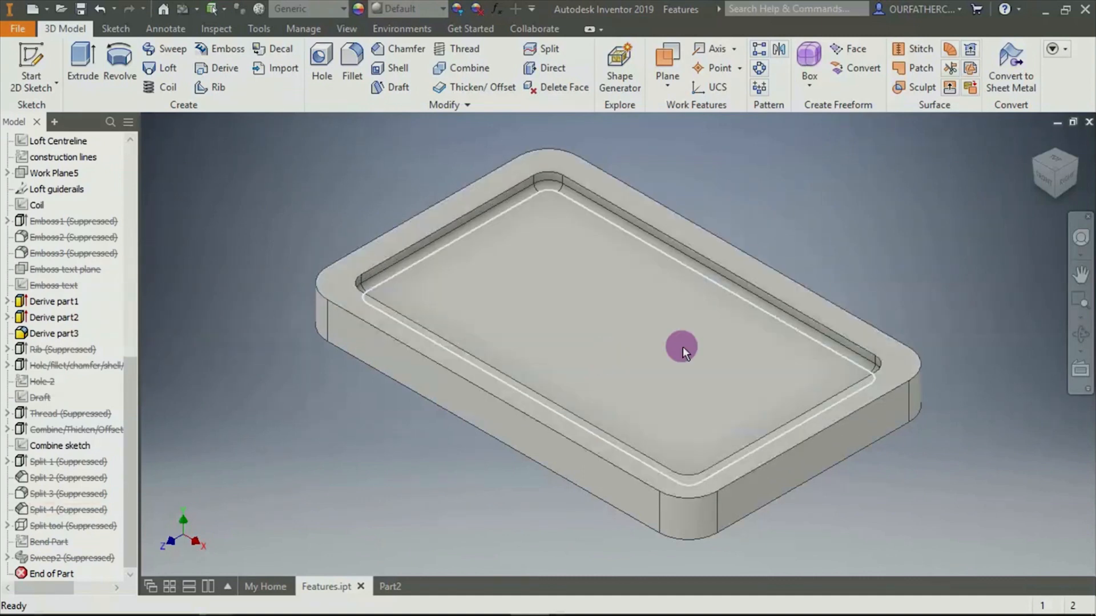
left_click(80, 9)
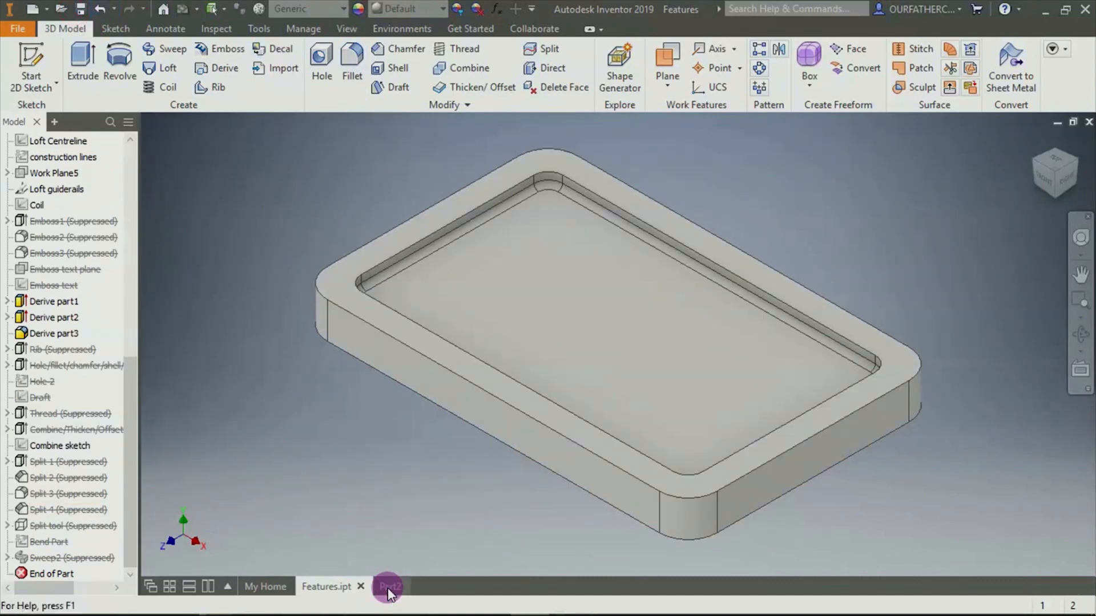
In Part2, unsuppress the derived part's link with its base component and update the model
left_click(388, 586)
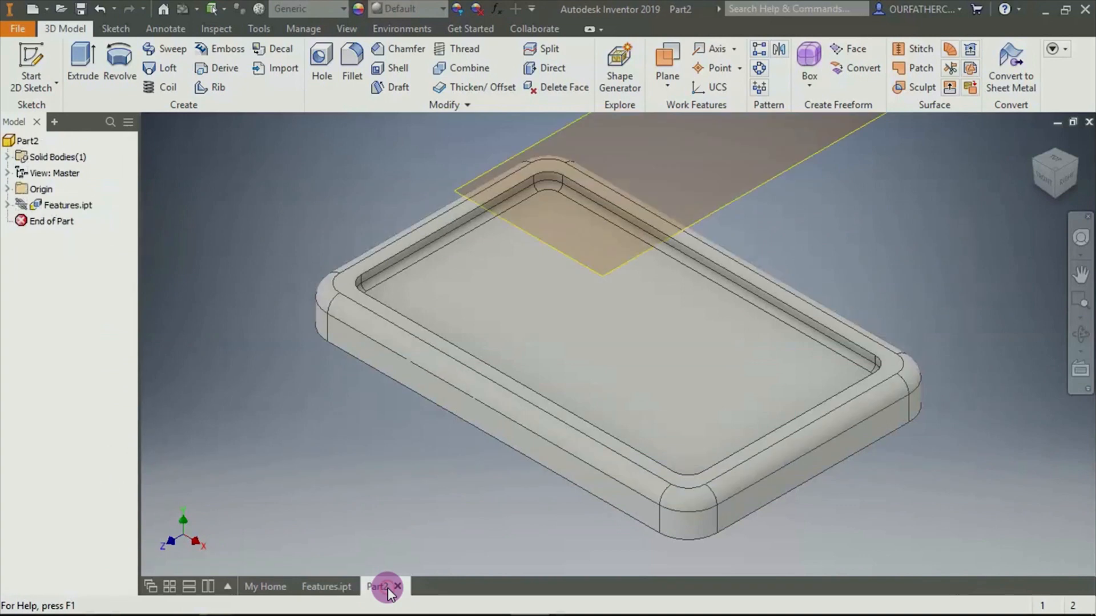
right_click(45, 204)
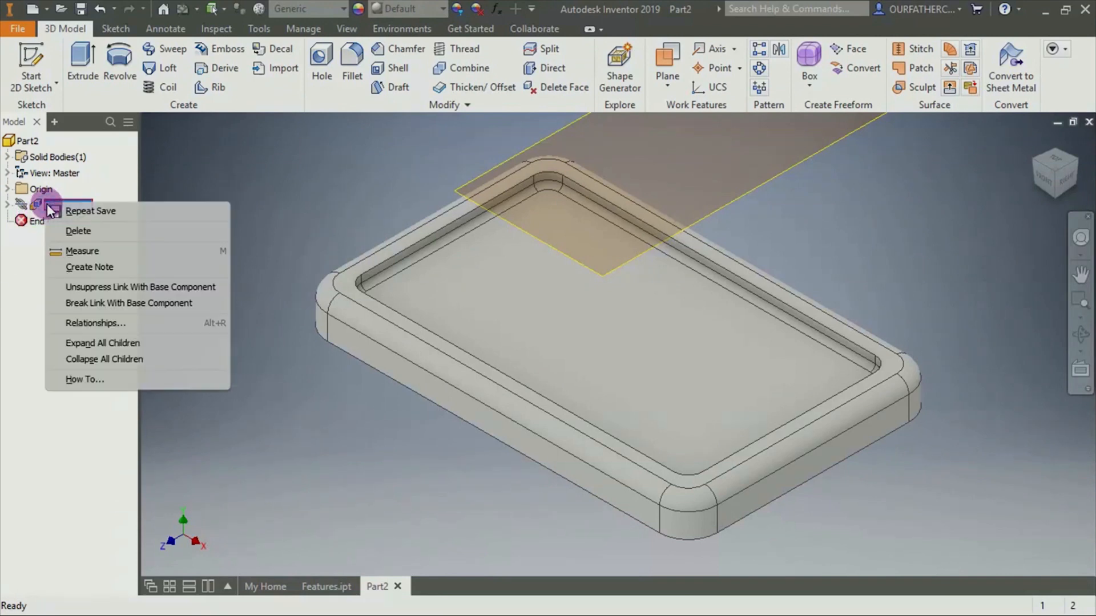
left_click(101, 289)
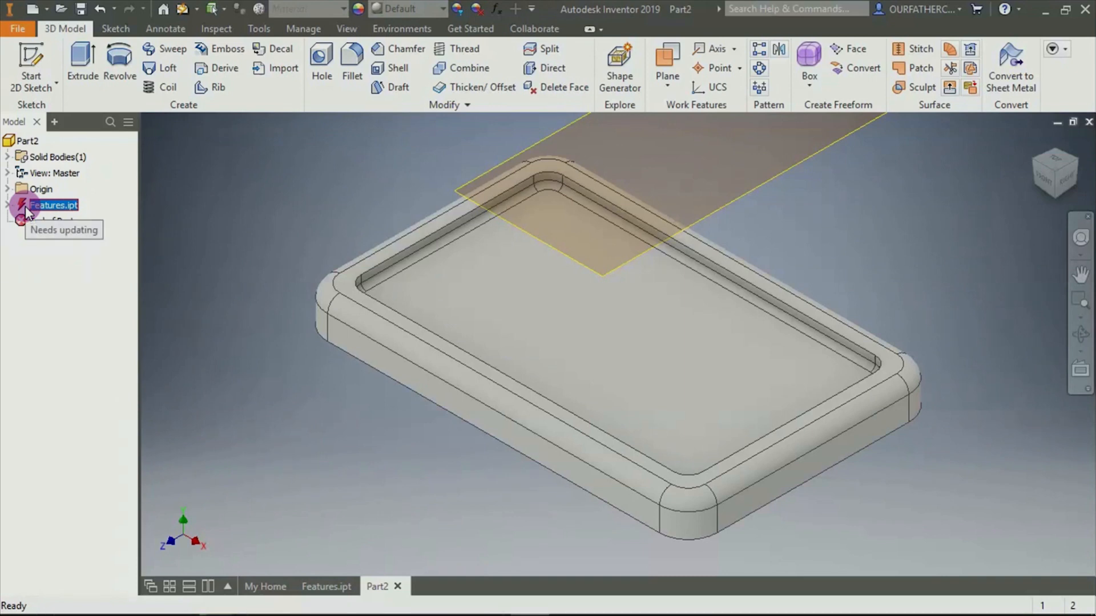
left_click(181, 9)
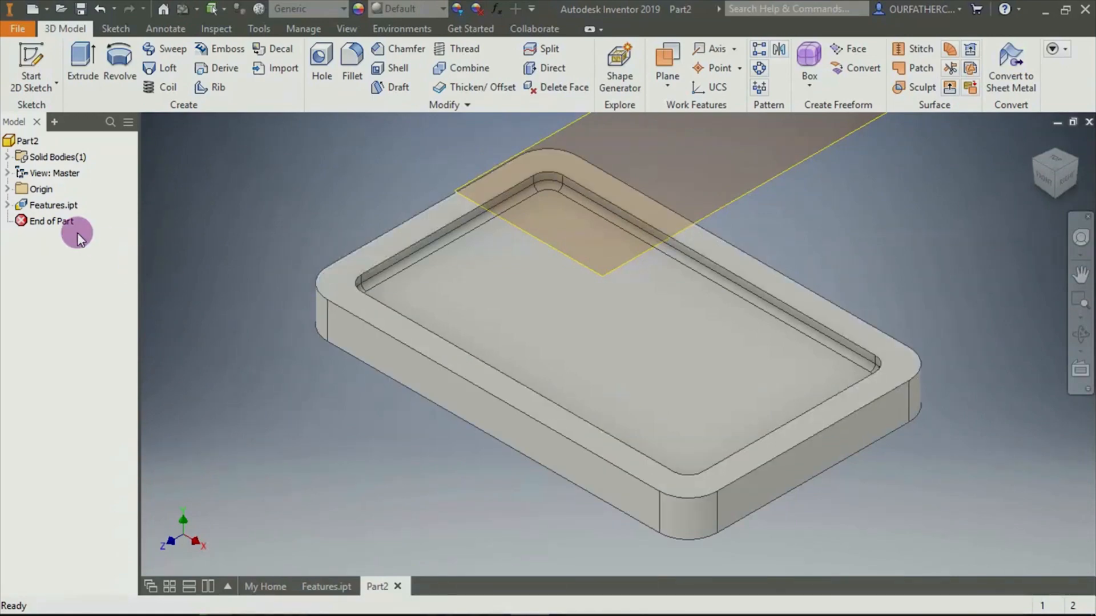
Break the derived Features.ipt's link with its base component in Part2 and check its remaining options
right_click(41, 207)
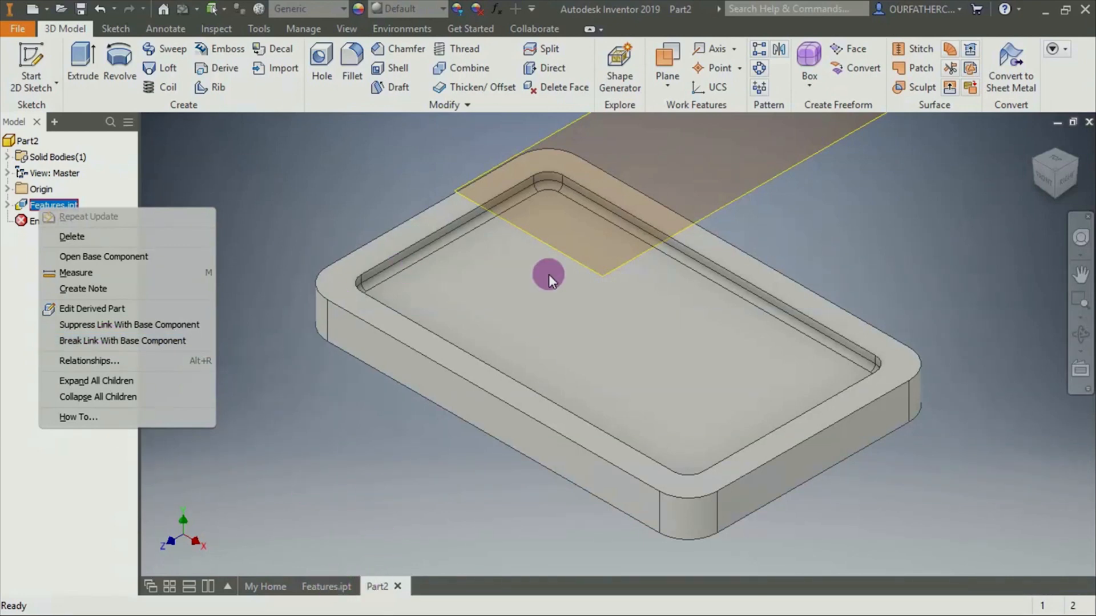
left_click(117, 342)
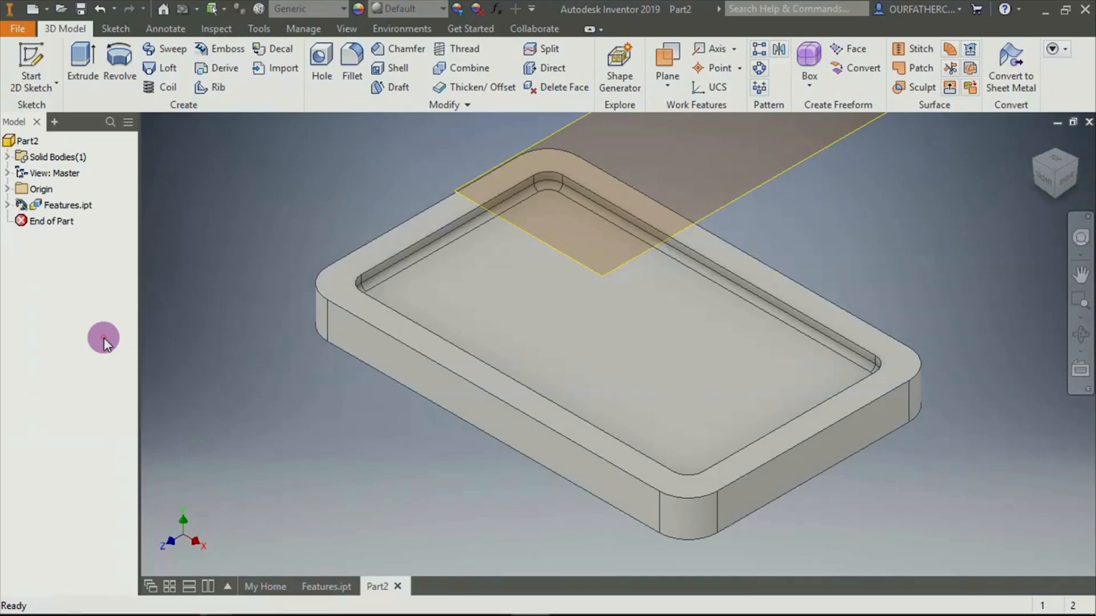
right_click(22, 203)
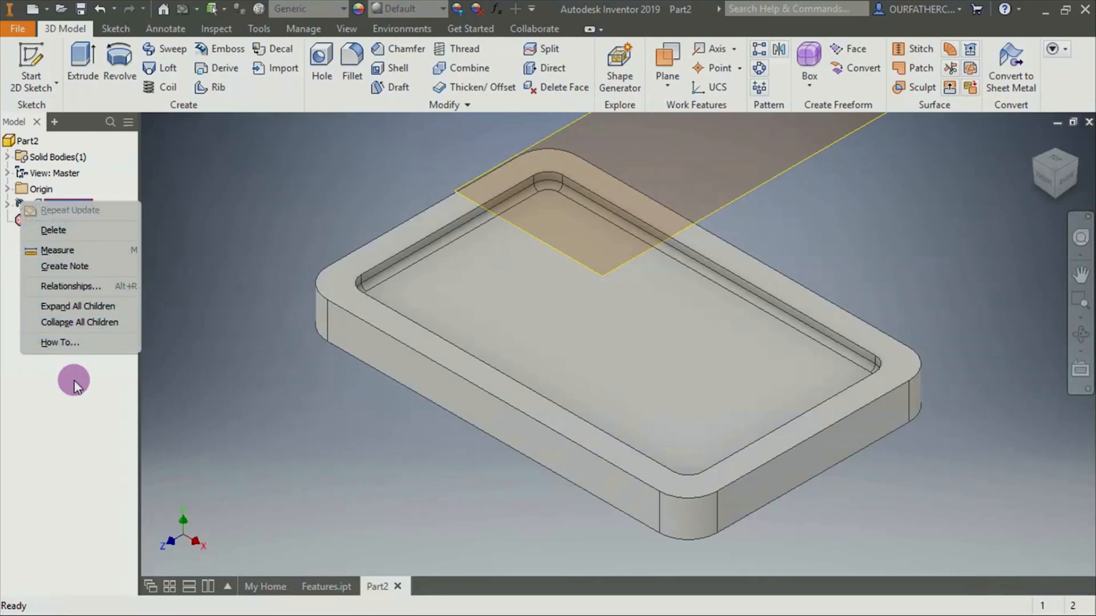
left_click(73, 397)
Fillet the tray's outer upper edges in Features.ipt and save the file
left_click(320, 587)
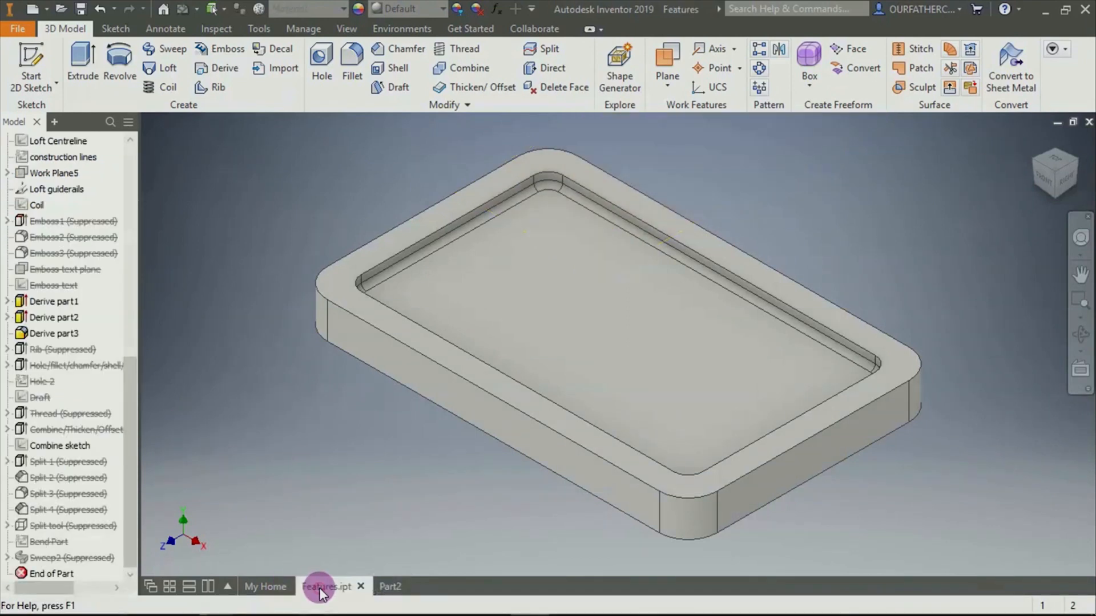
left_click(354, 56)
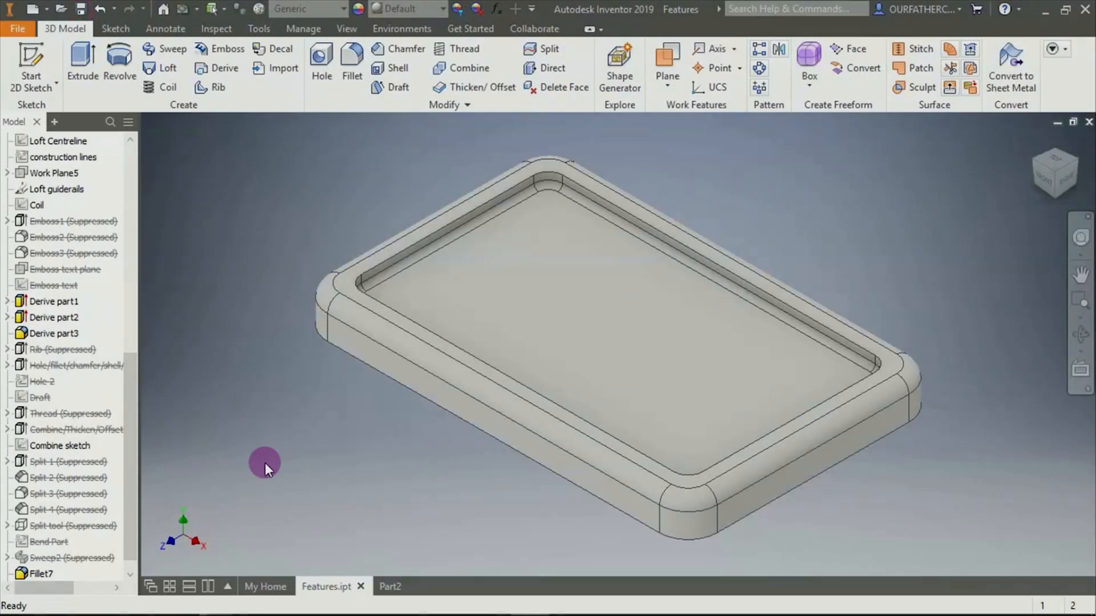
Check Part2's derived Features.ipt for link options and close Part2 without saving changes
left_click(391, 586)
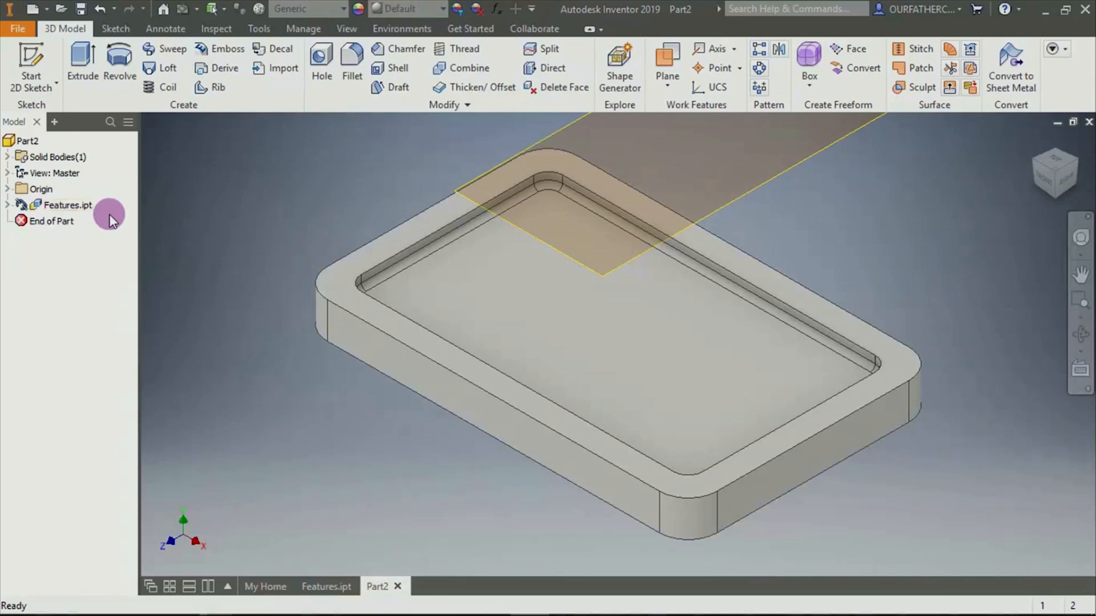
double_click(68, 206)
right_click(69, 205)
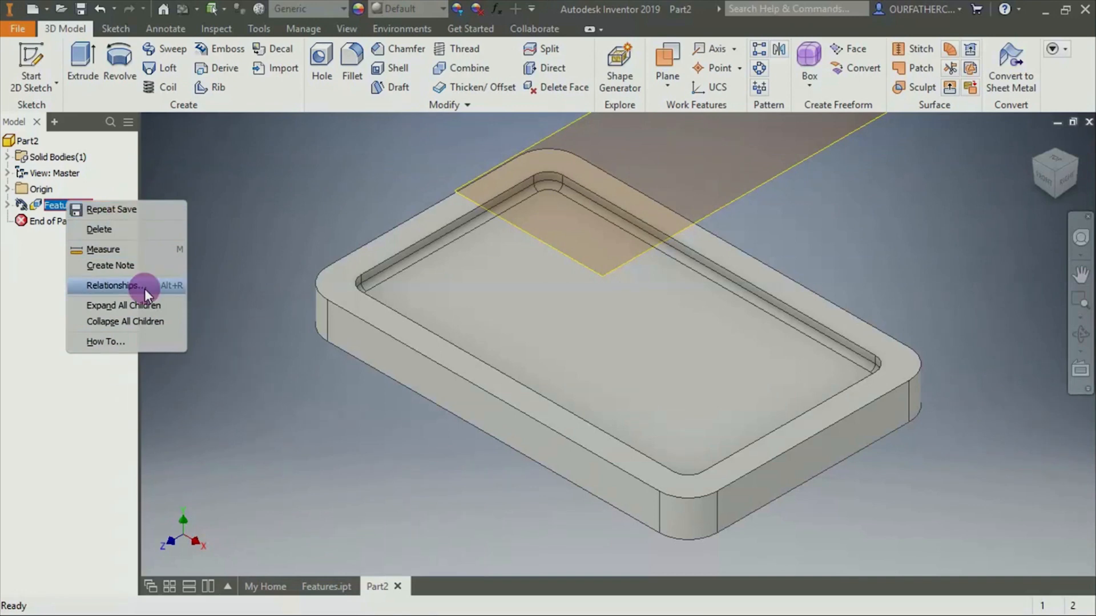
left_click(78, 419)
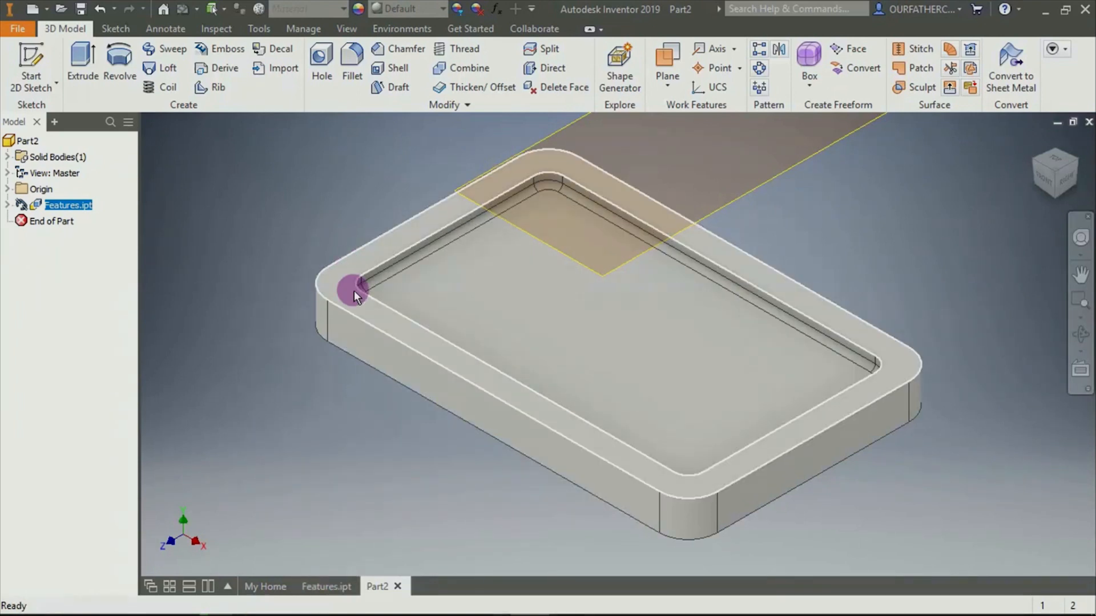
left_click(398, 587)
left_click(505, 351)
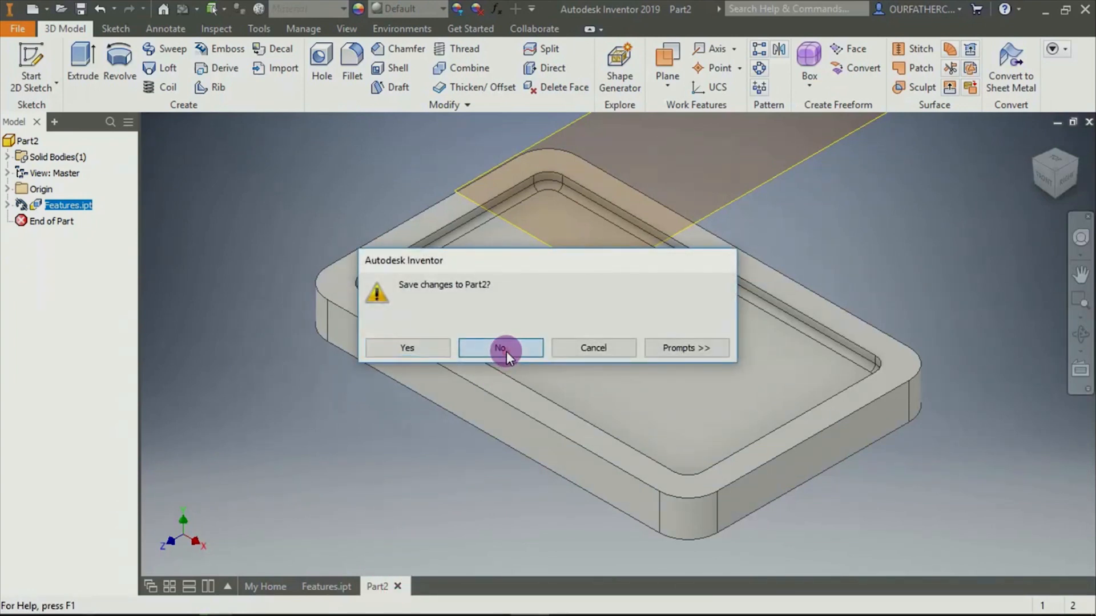
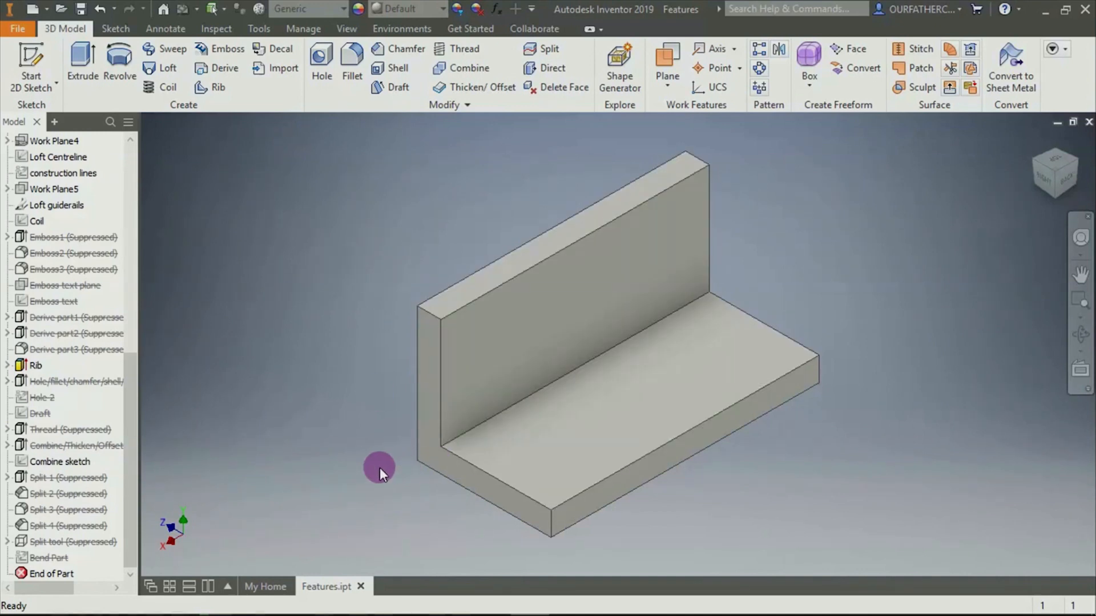
Inspect the L-shaped Rib body in Features.ipt from several sides
middle_click_drag(345, 446, 425, 448, "shift")
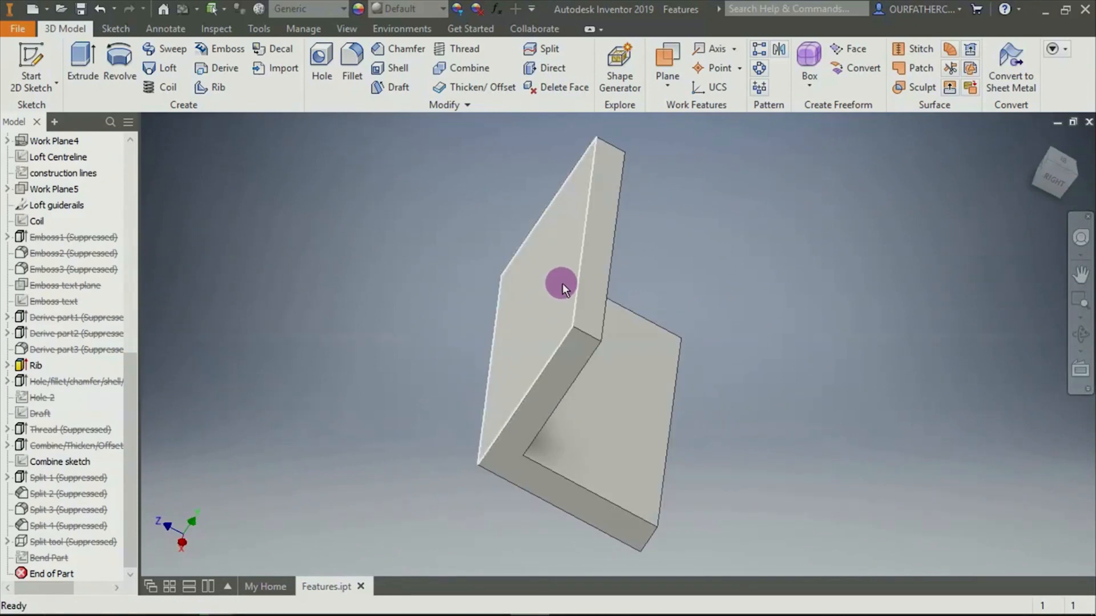
middle_click_drag(574, 259, 594, 335, "shift")
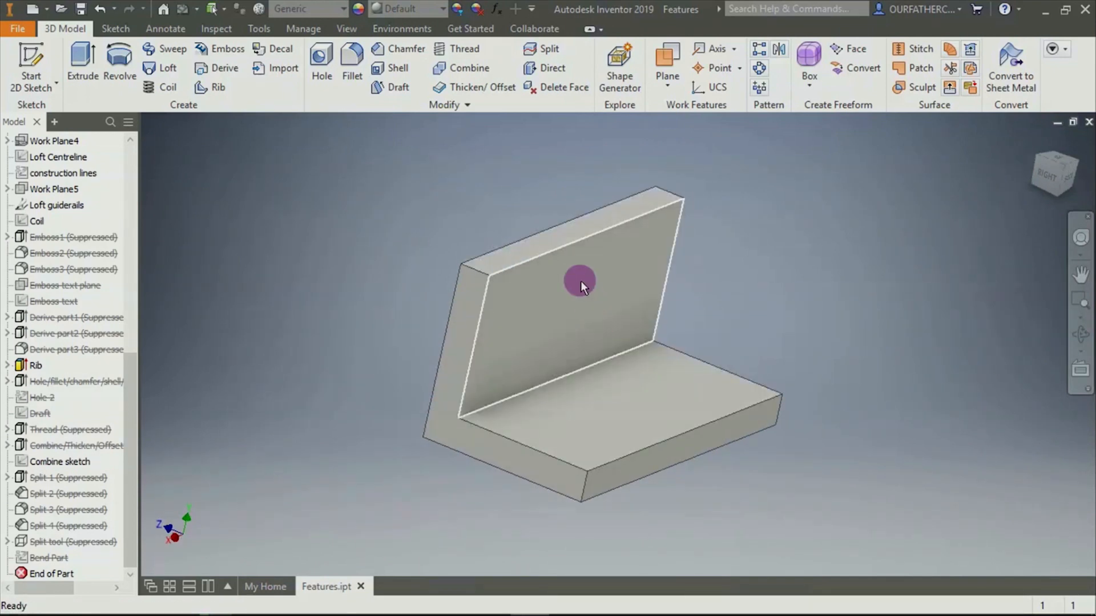
left_click(539, 274)
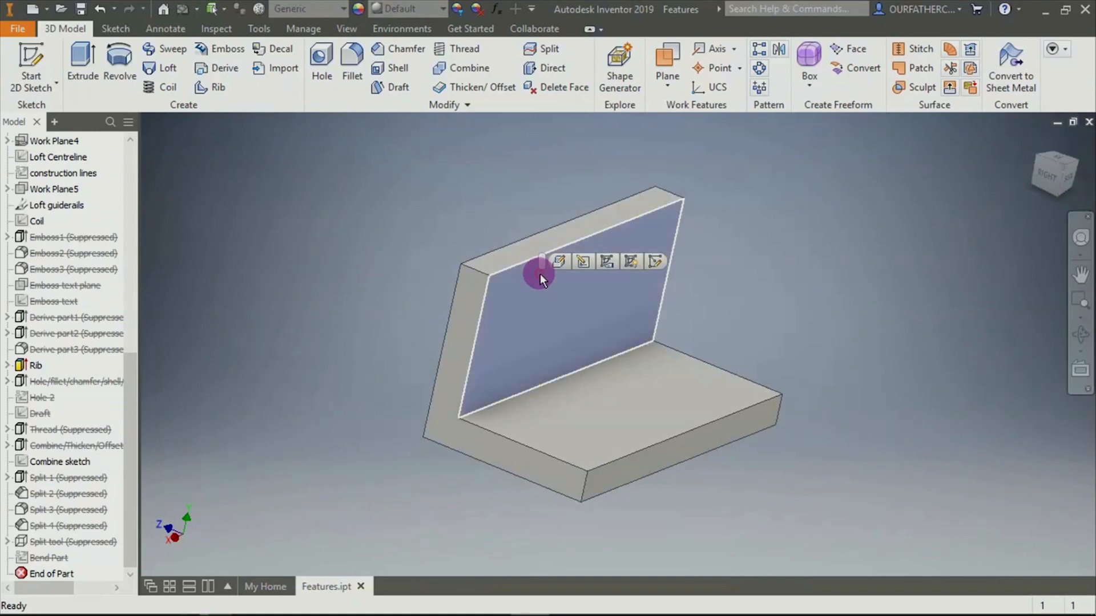
left_click(721, 293)
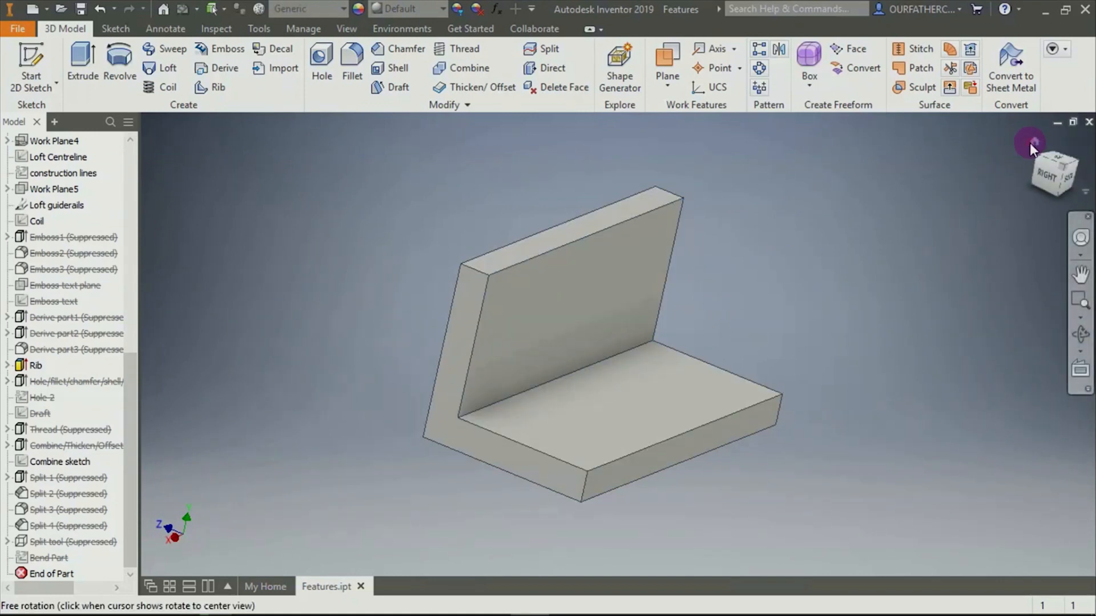
left_click(1032, 142)
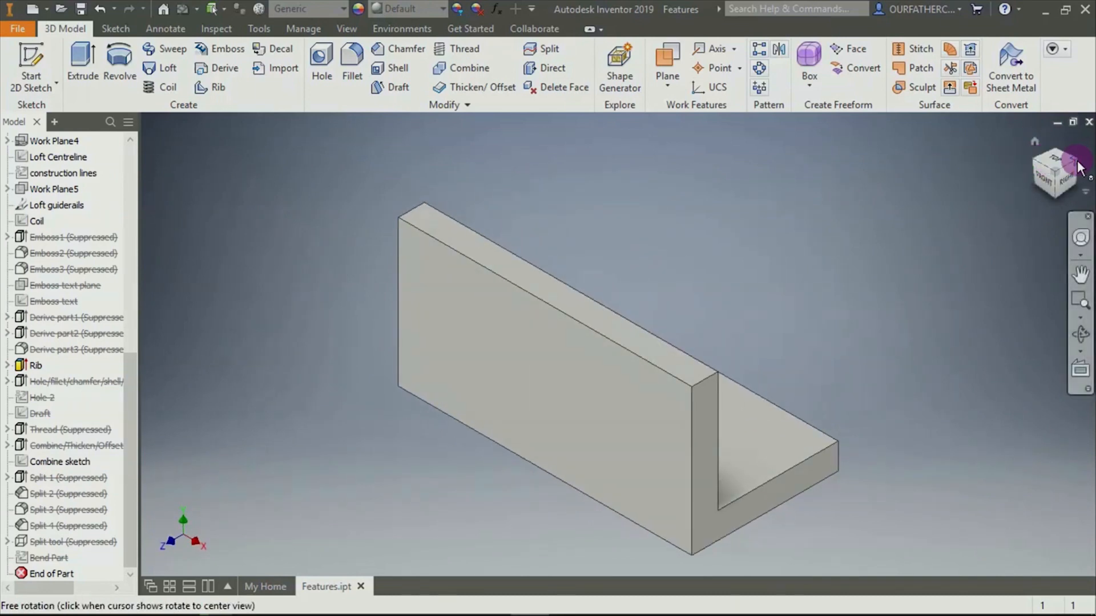
left_click(1054, 174)
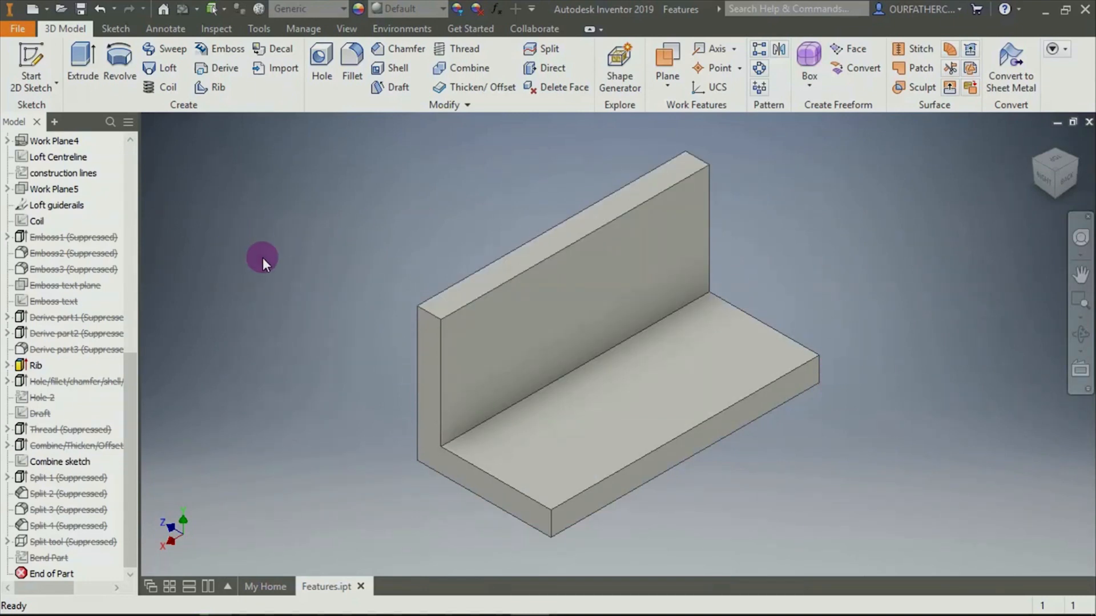
left_click(423, 327)
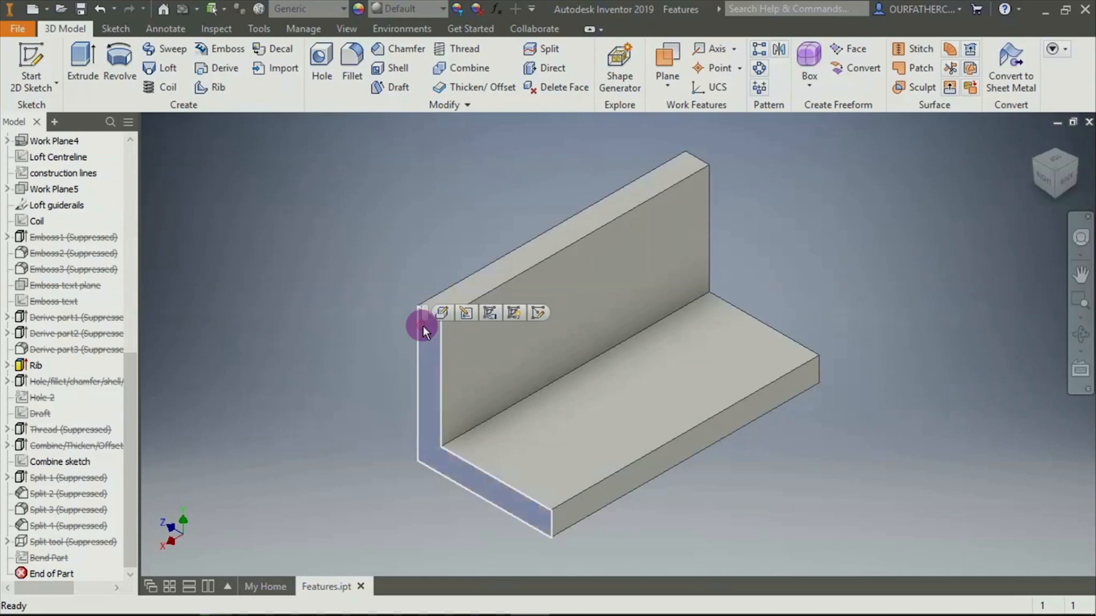
left_click(675, 80)
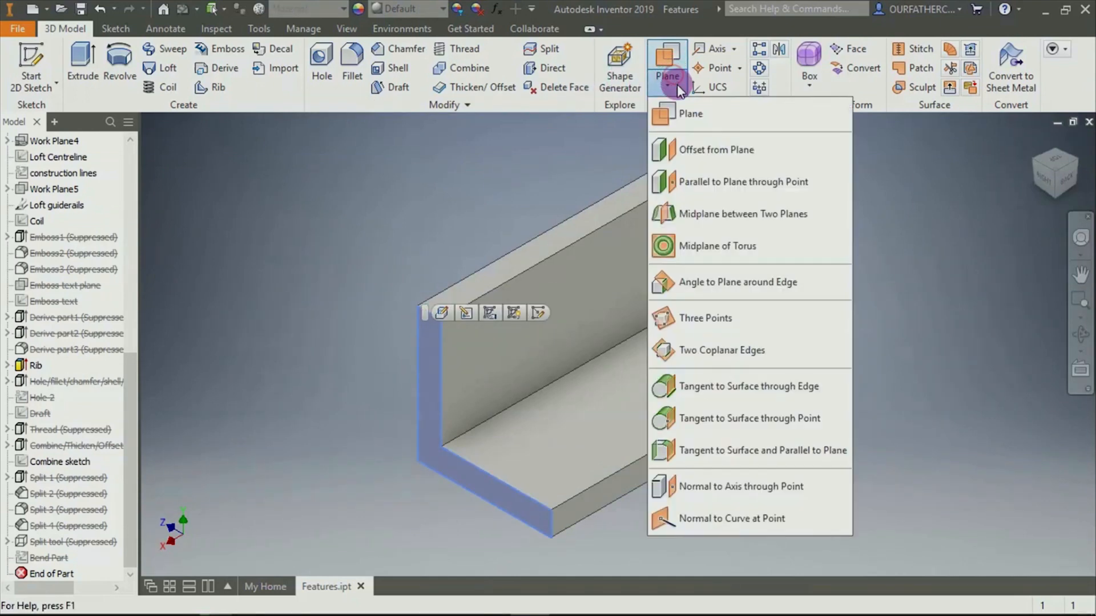
left_click(692, 144)
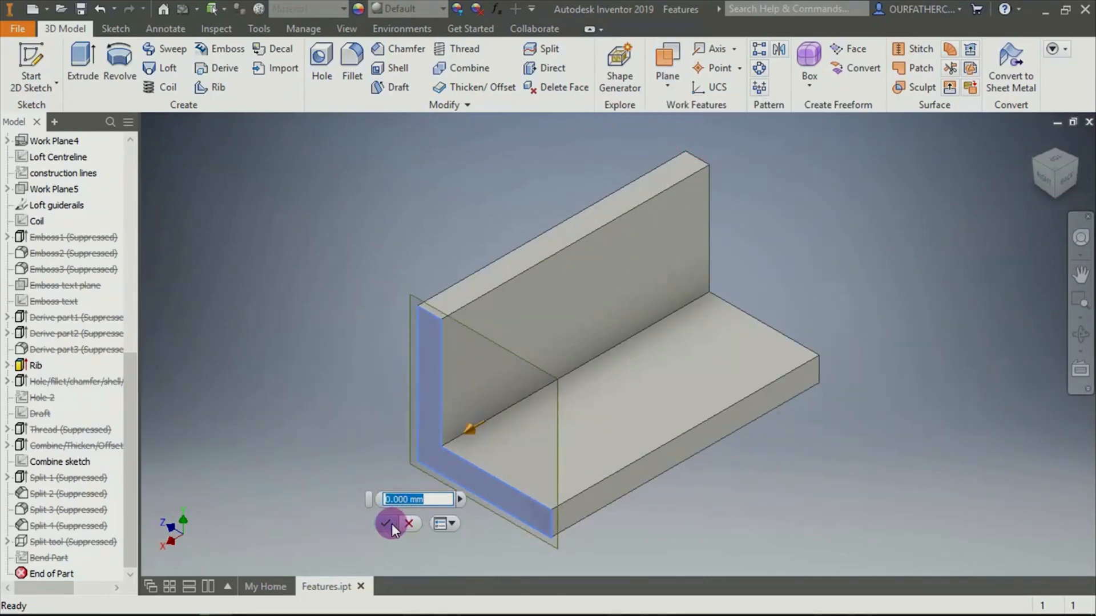
left_click(409, 523)
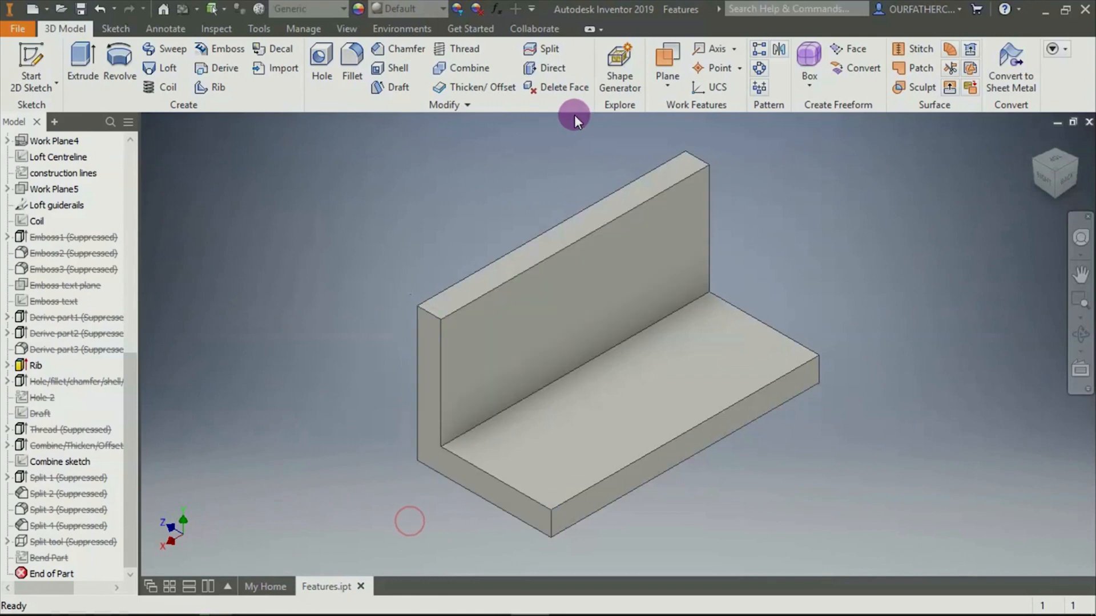
Create a midplane between the two opposite L-shaped end faces of the Rib body
left_click(668, 80)
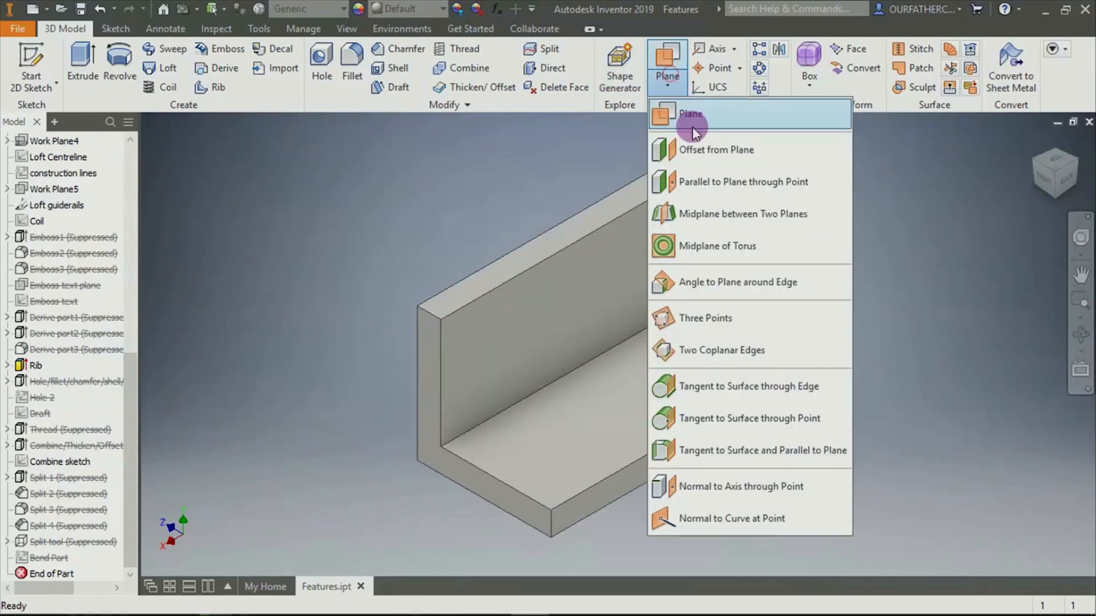
left_click(717, 214)
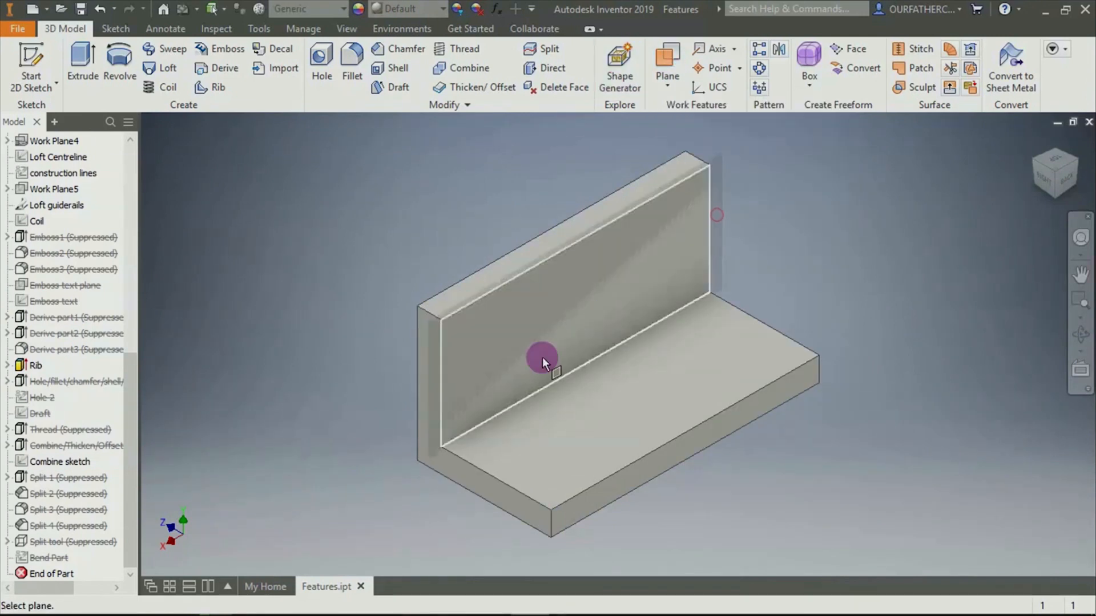
left_click(426, 392)
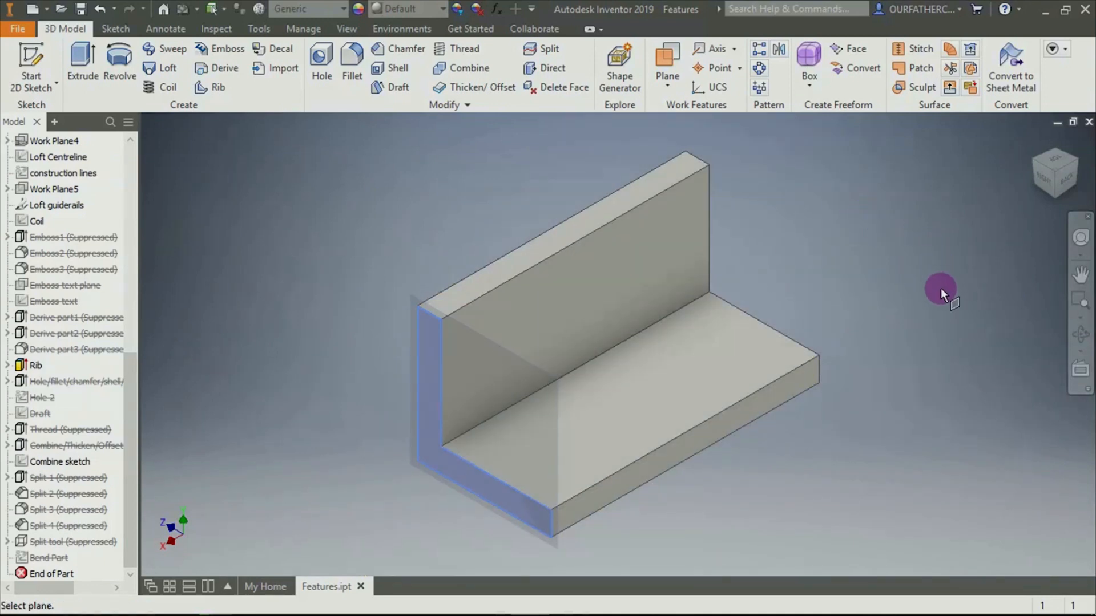
middle_click_drag(941, 289, 800, 339, "shift")
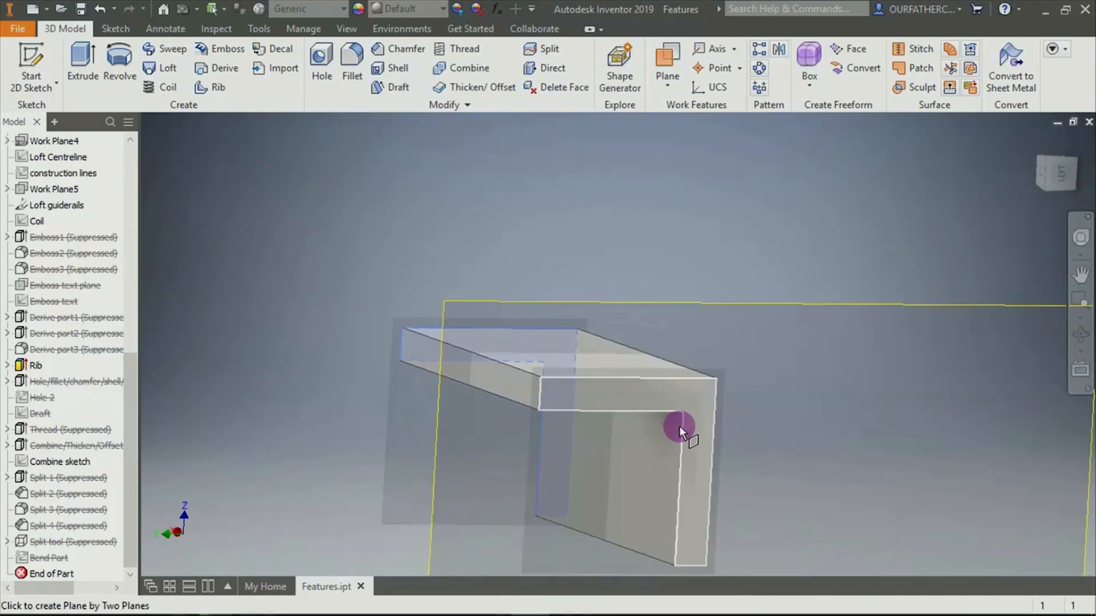
left_click(695, 414)
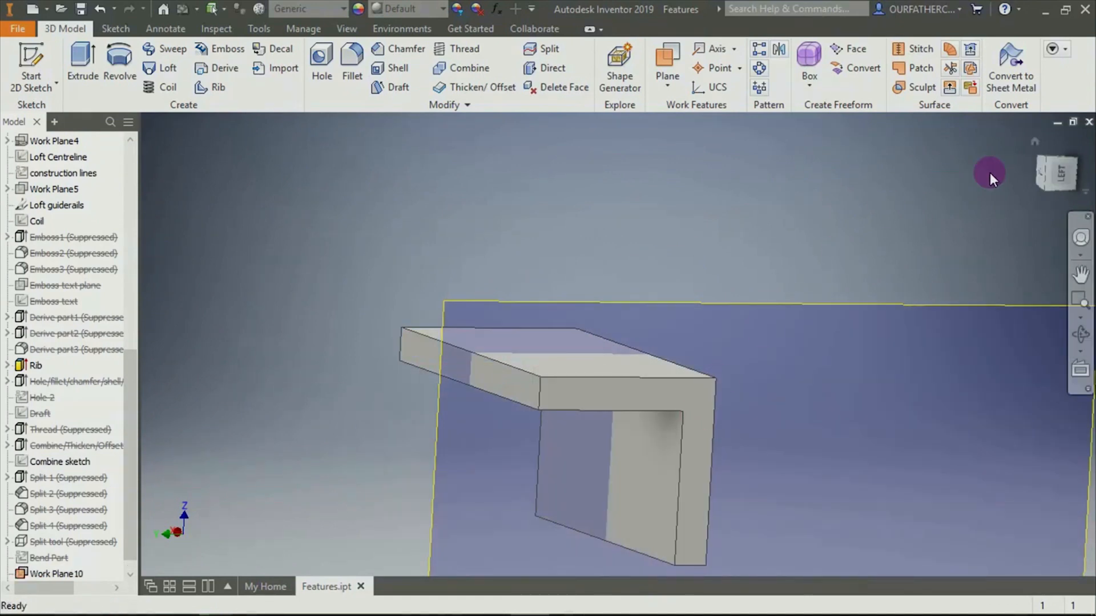
Start a new 2D sketch on the midplane through the L-shaped body
left_click(1033, 138)
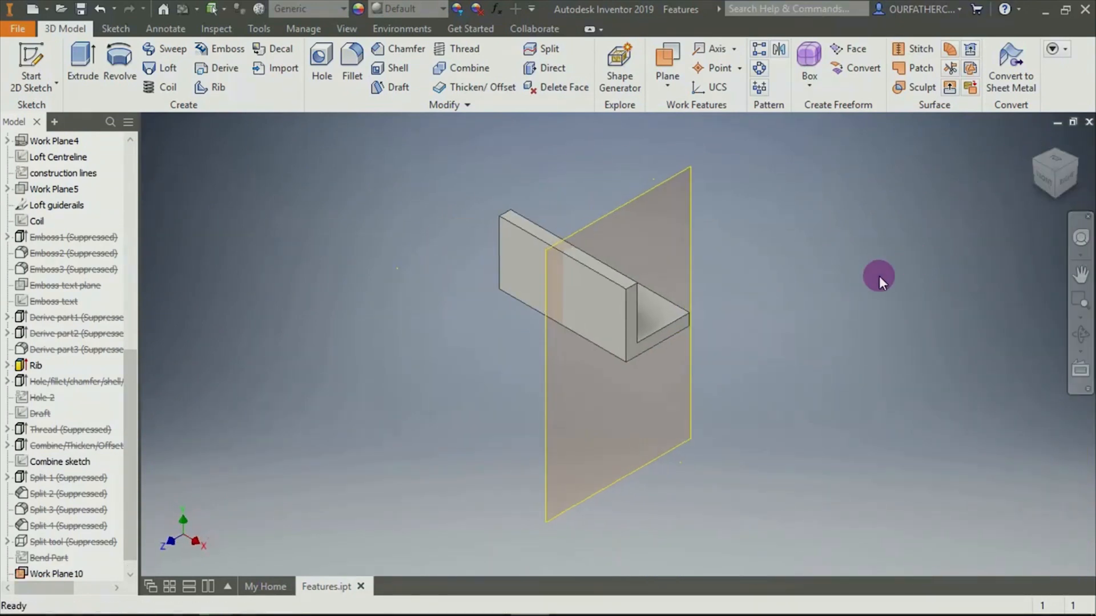
left_click_drag(1030, 170, 691, 285)
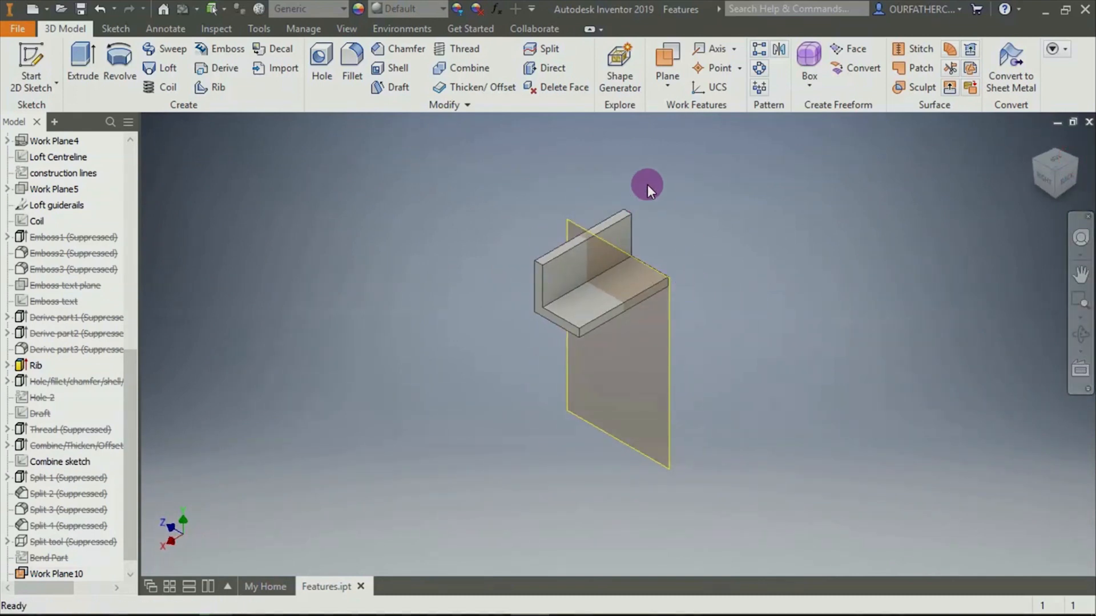
scroll(649, 188, "down", 3)
scroll(646, 299, "down", 3)
scroll(679, 341, "up", 3)
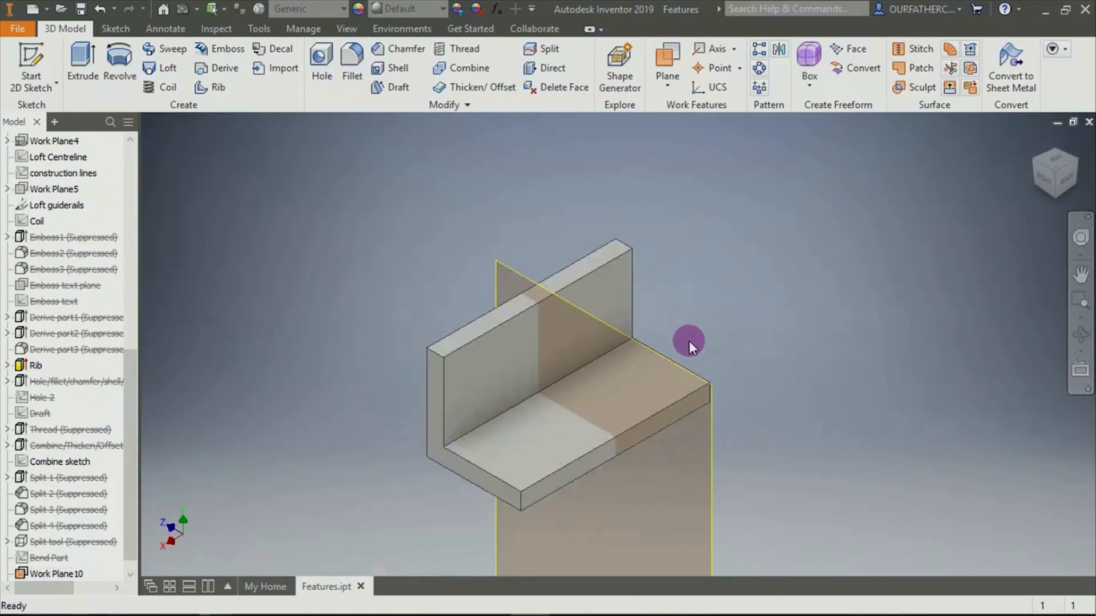
left_click(709, 448)
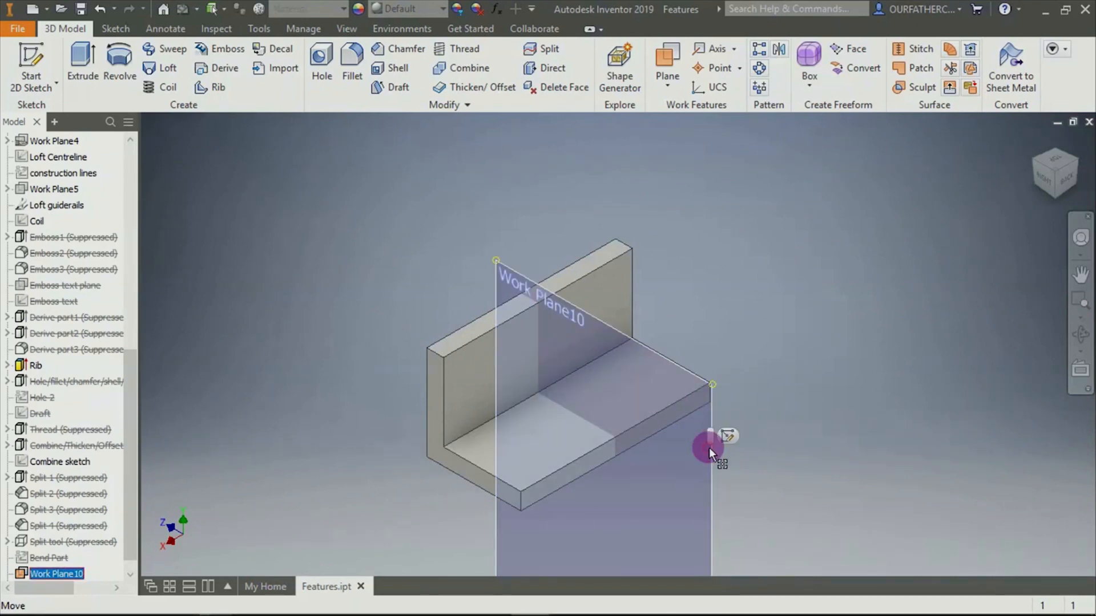
right_click(708, 448)
left_click(717, 492)
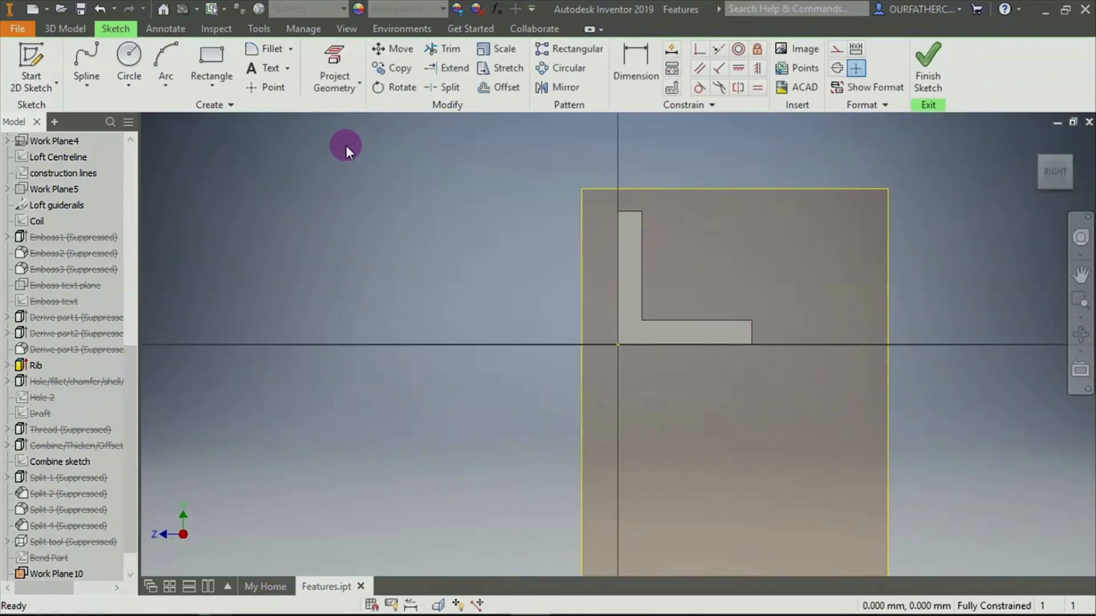
Project the inner vertical and inner horizontal edges of the L-shaped body into the sketch
left_click(342, 59)
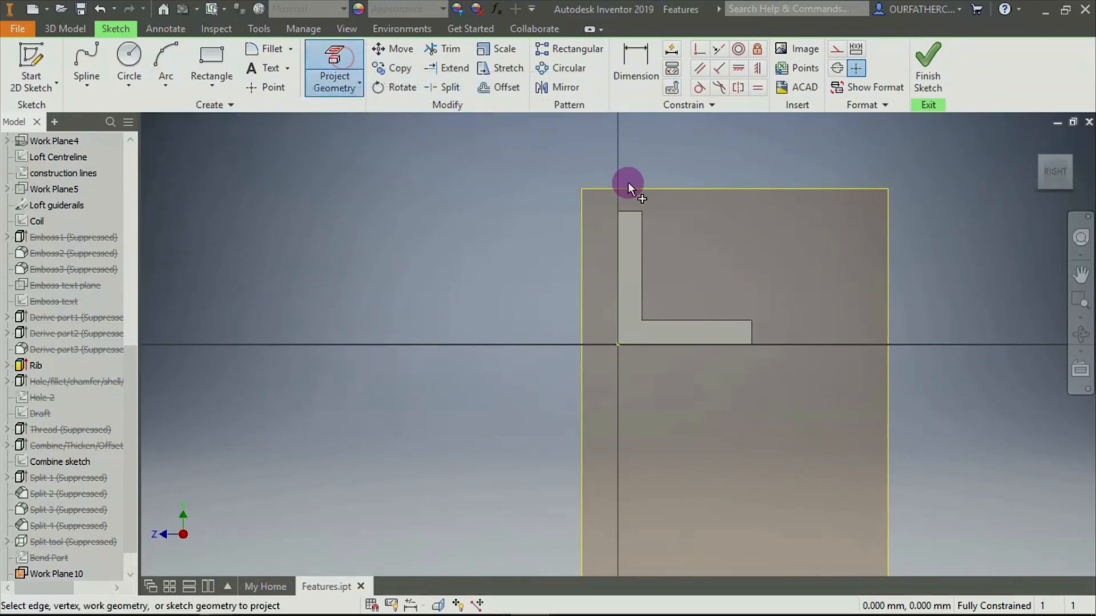
left_click(642, 267)
left_click(643, 267)
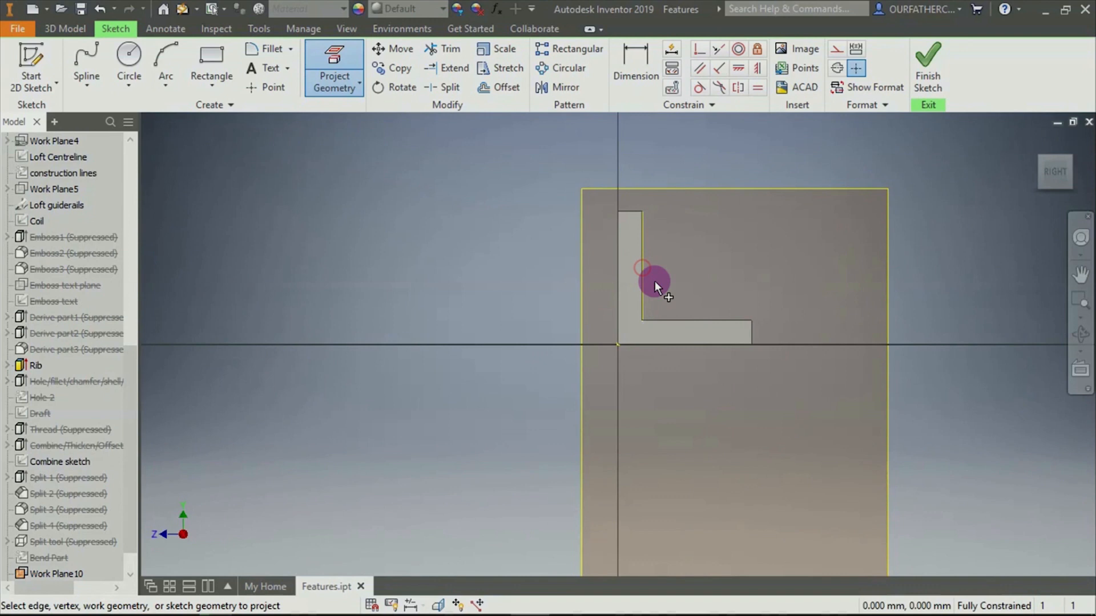
left_click(677, 319)
left_click(687, 321)
middle_click_drag(766, 239, 765, 252, "shift")
key("Escape")
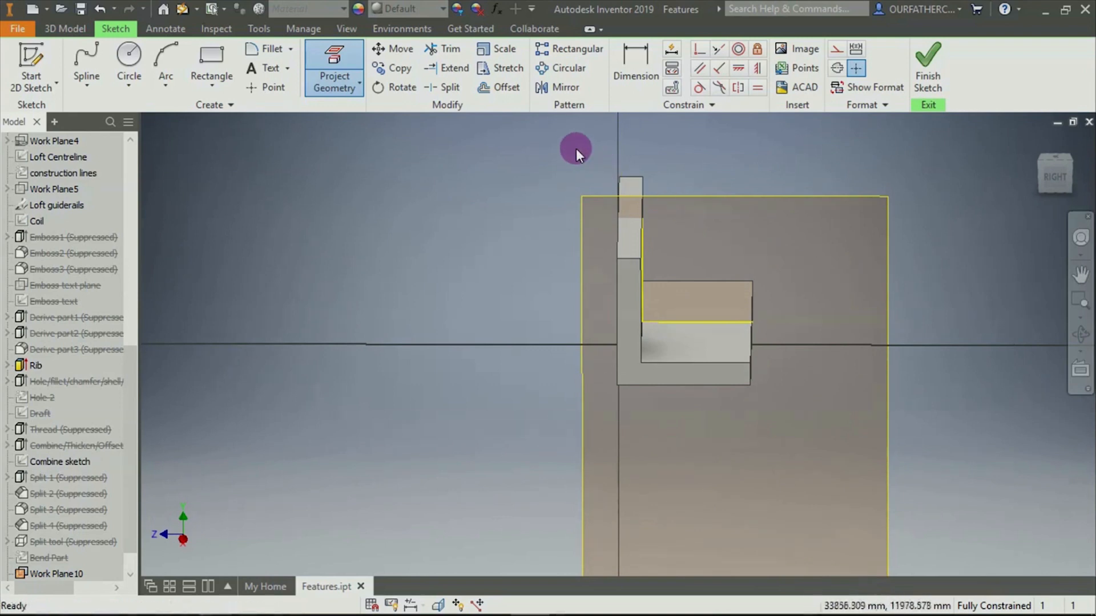
Convert the two projected inner edges of the L-shaped body to construction lines
left_click_drag(574, 136, 793, 334)
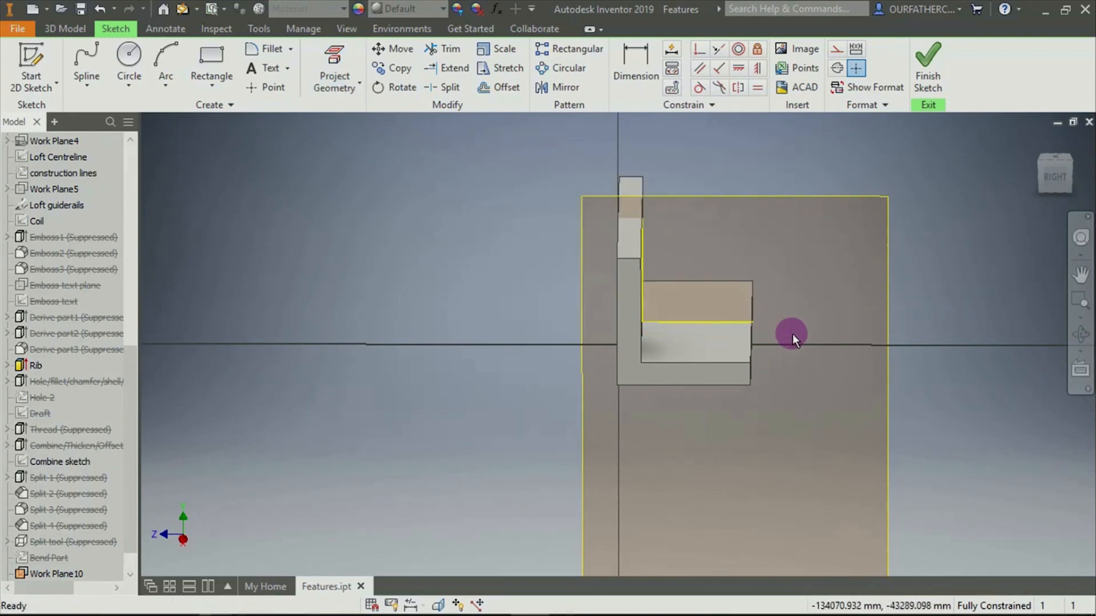
right_click(740, 321)
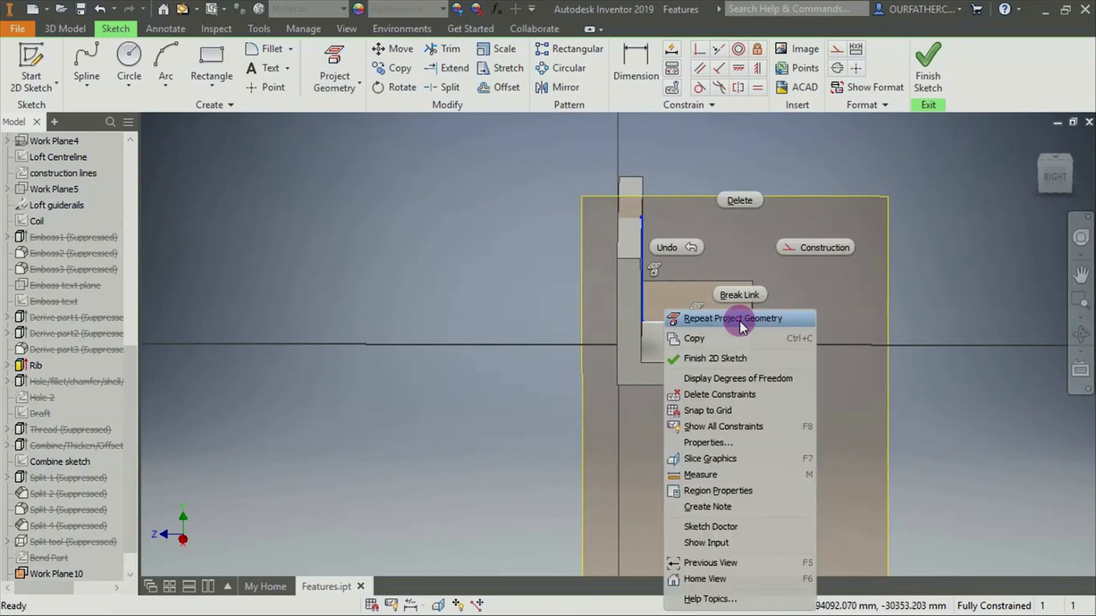
left_click(807, 250)
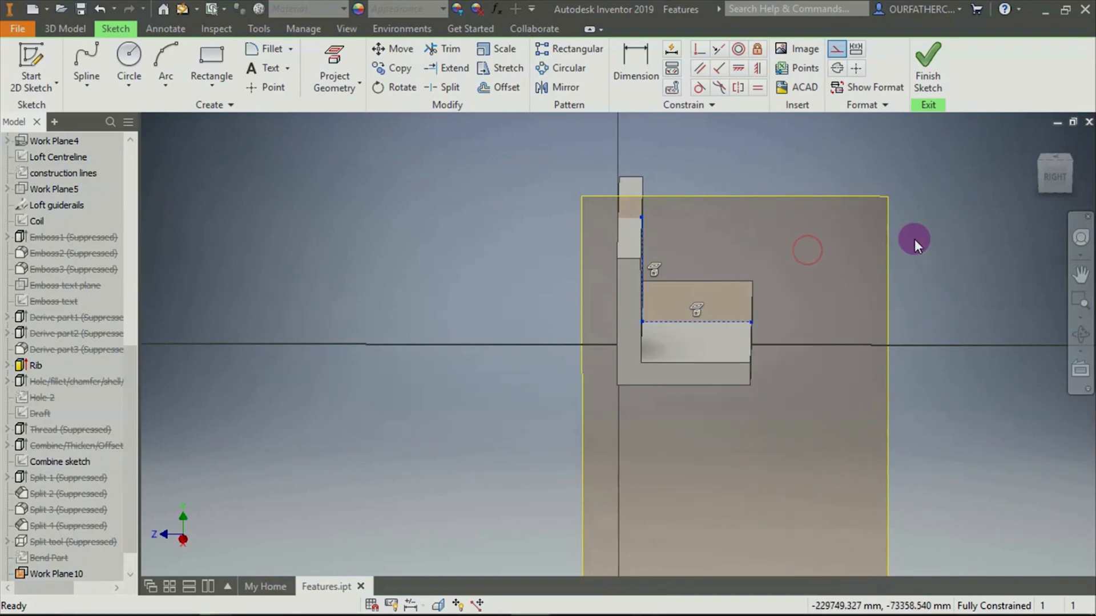
Draw a diagonal line from the inner vertical edge to the inner horizontal edge and finish the sketch
left_click(1055, 173)
scroll(571, 293, "up", 4)
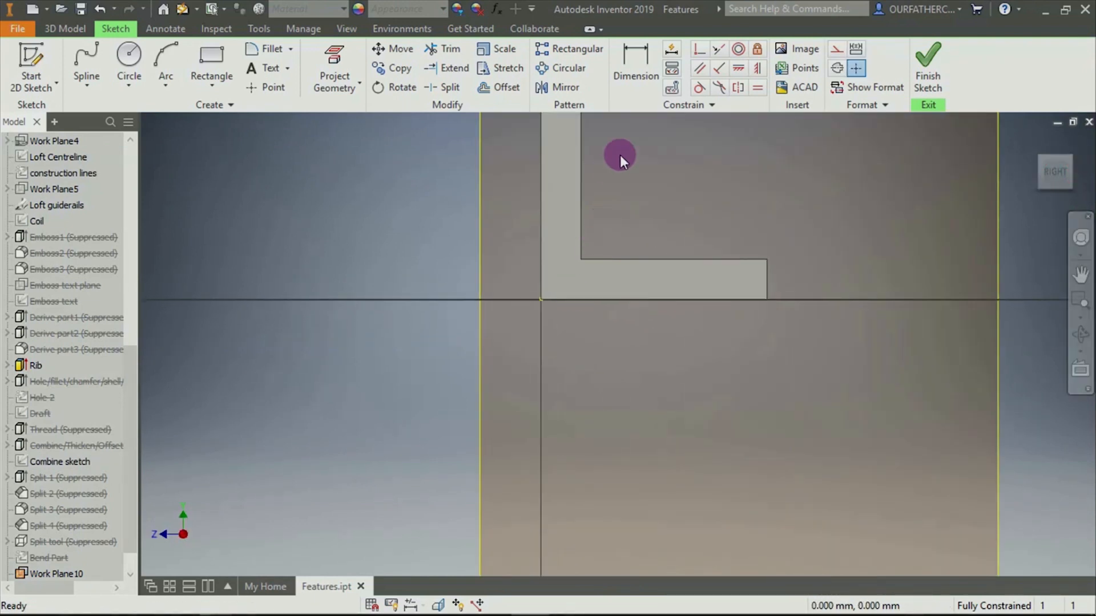
scroll(643, 142, "down", 2)
scroll(662, 128, "up", 3)
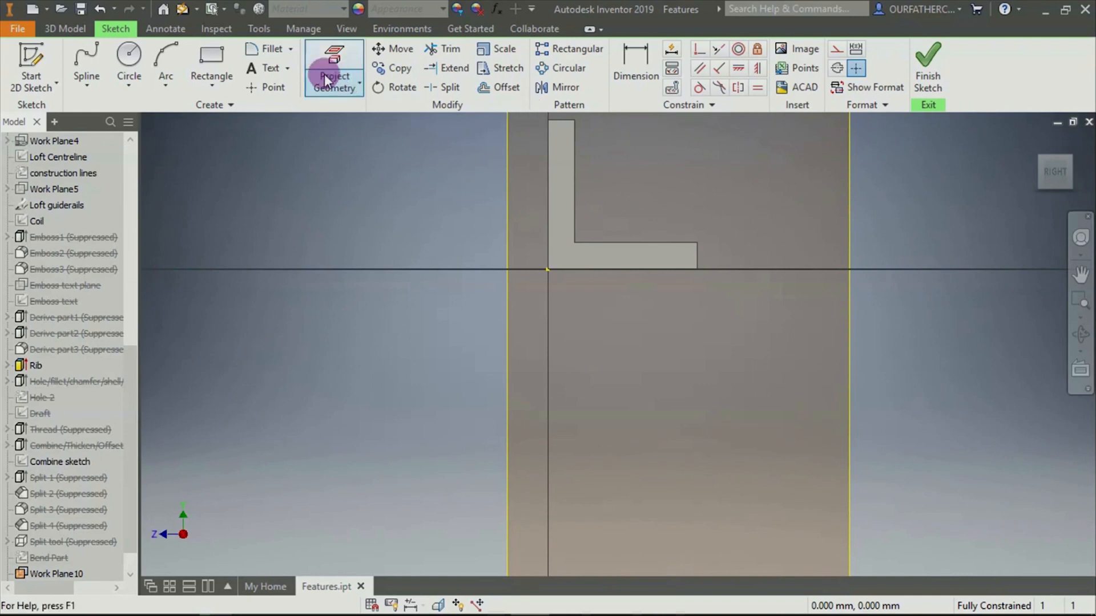
left_click(92, 85)
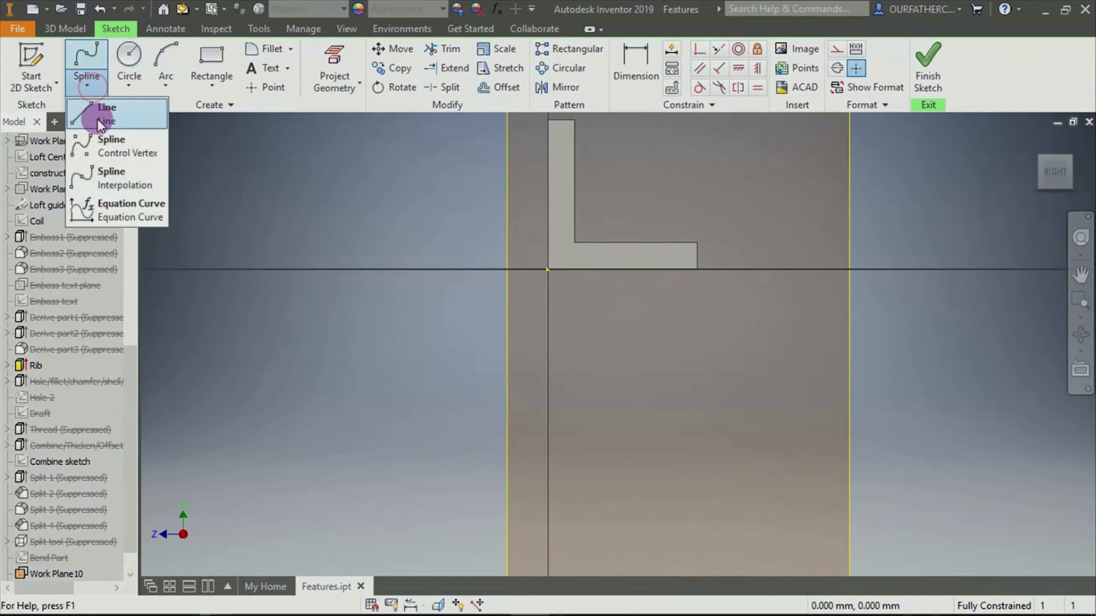
key("l")
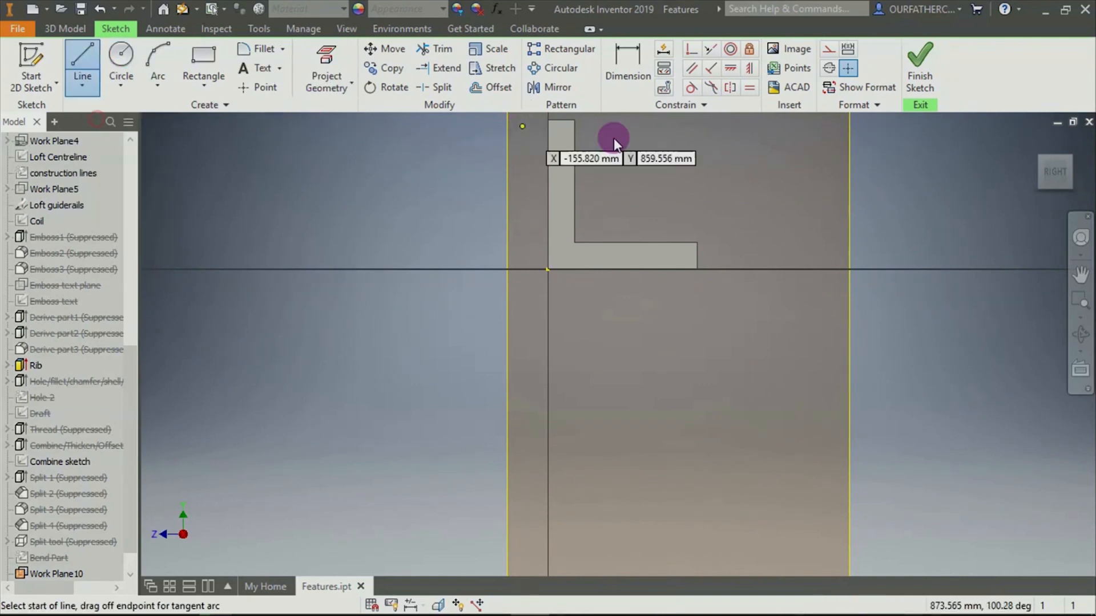
left_click(574, 145)
left_click(679, 243)
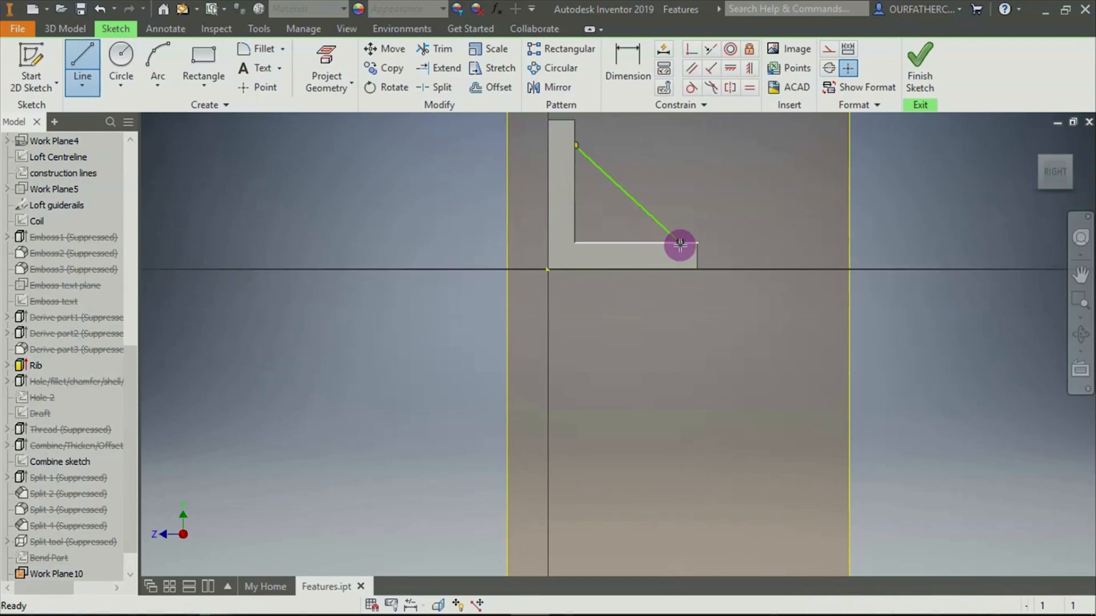
key("Escape")
left_click(916, 63)
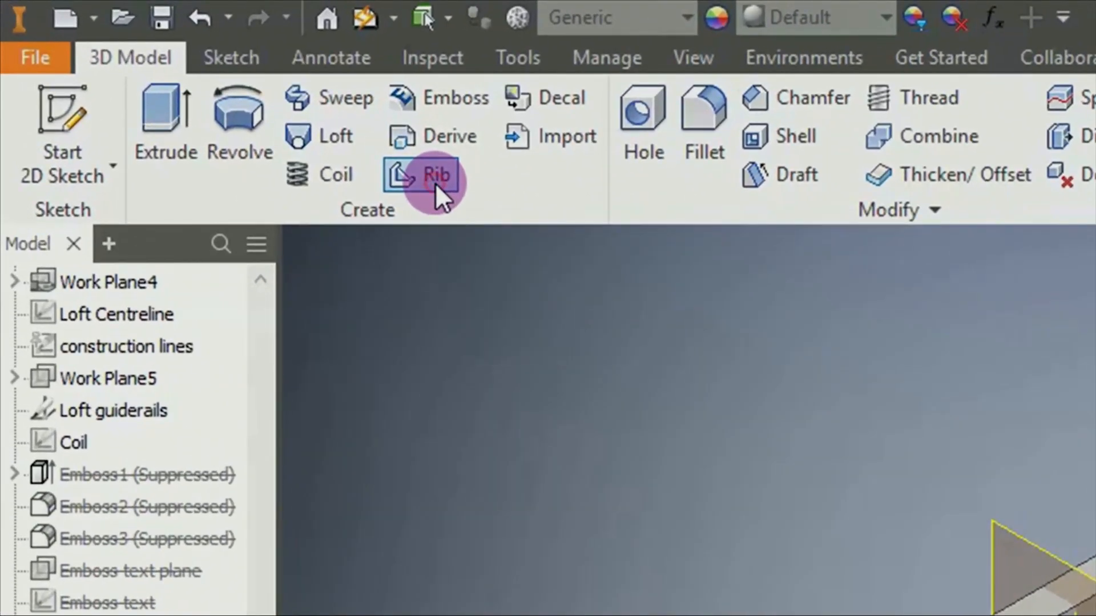
Start a rib parallel to the sketch plane, using the diagonal line as its profile and filling towards the inner corner
left_click(218, 90)
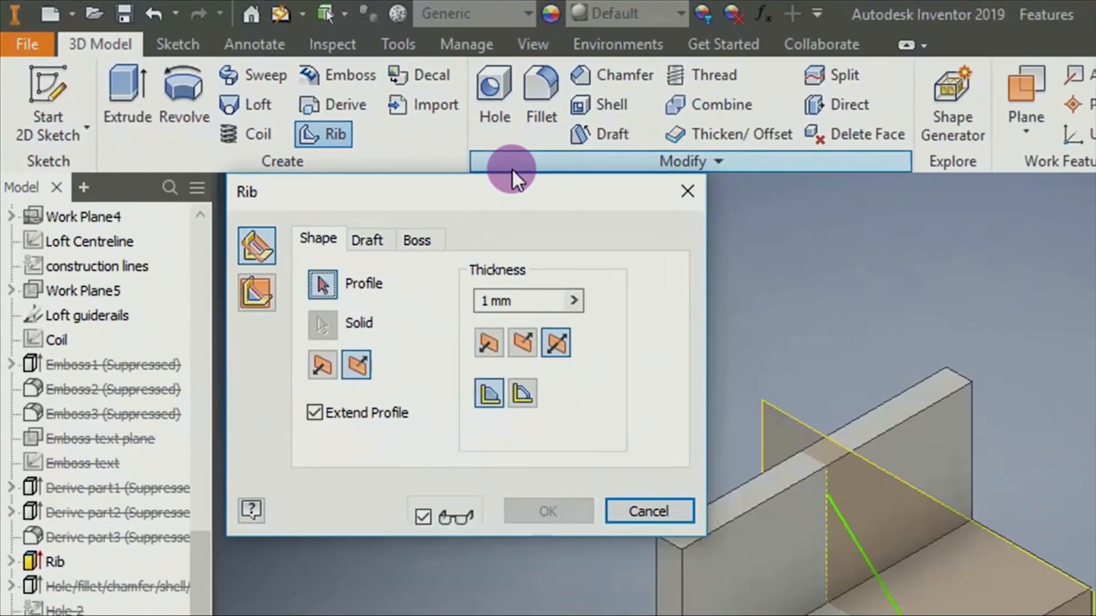
left_click(720, 454)
left_click(168, 163)
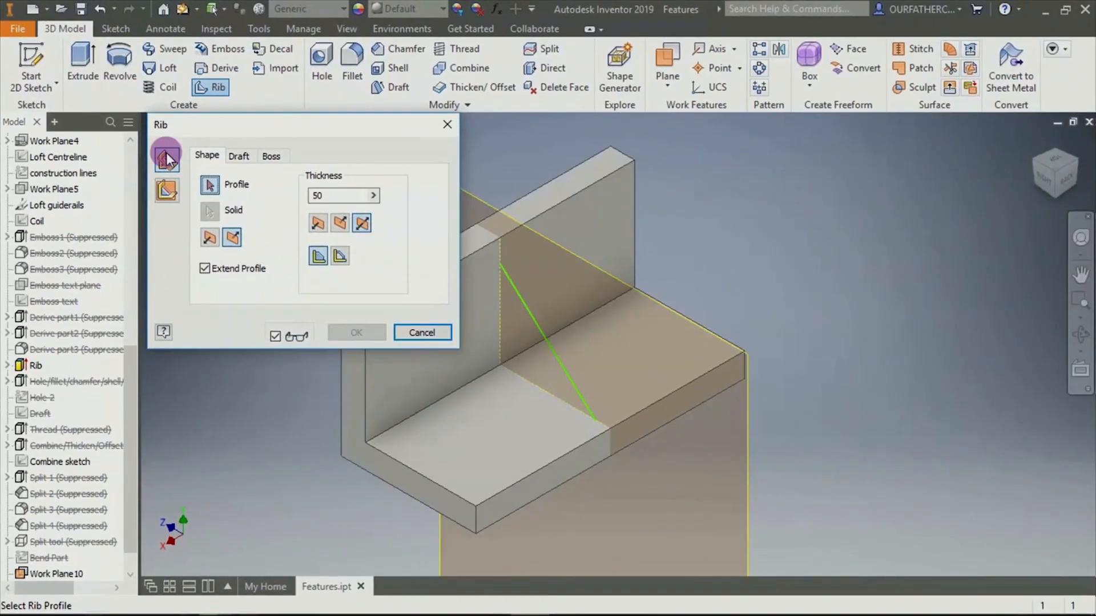
left_click(168, 194)
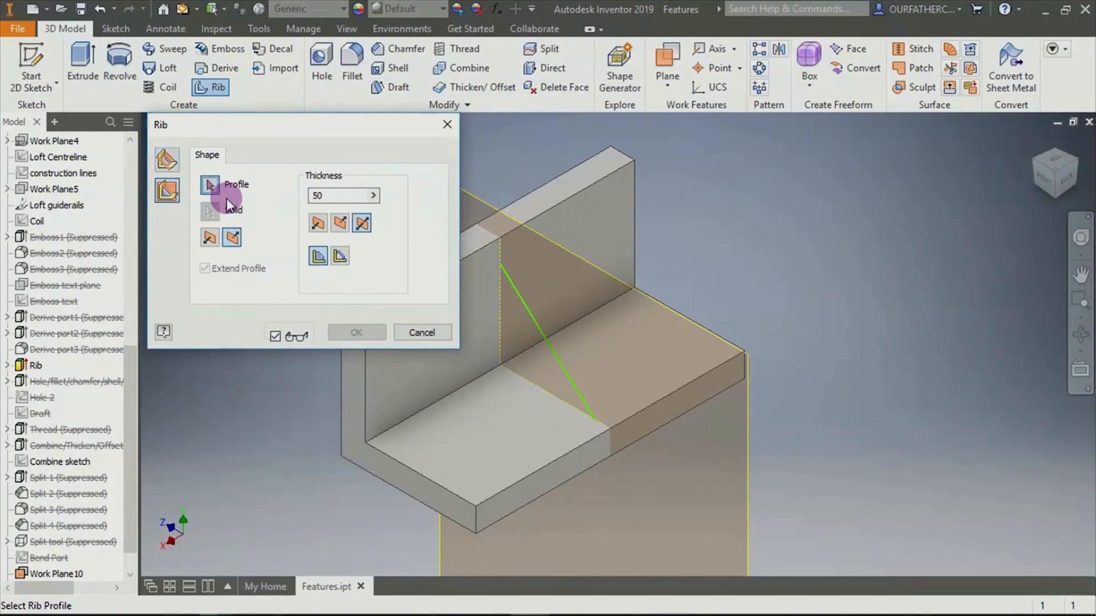
left_click(552, 348)
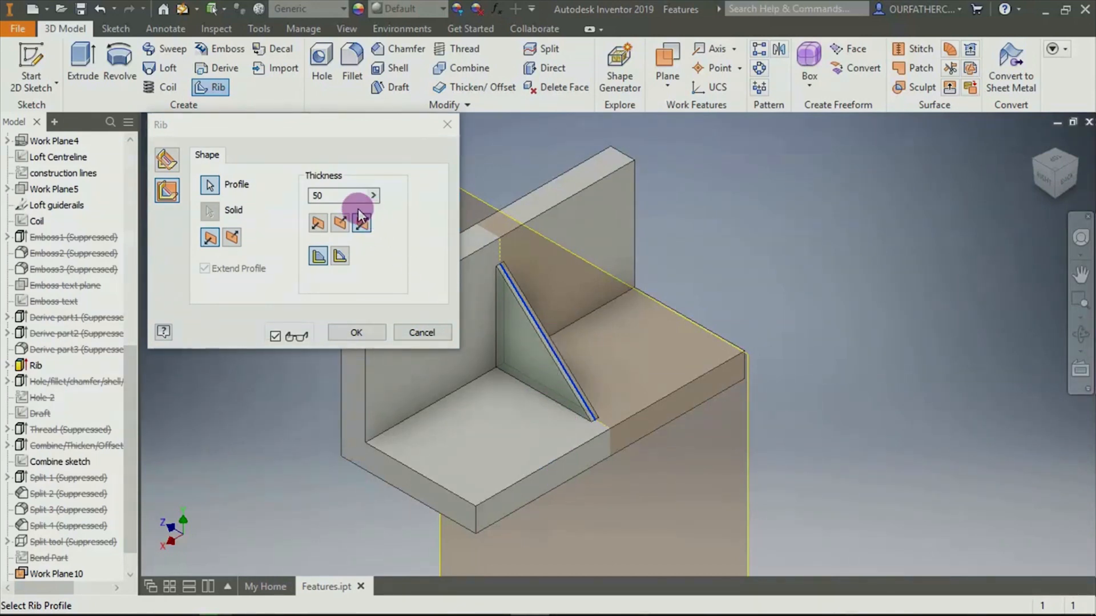
Set the rib thickness to 100 mm, preview it on each side of the midplane, and make it symmetric
left_click(318, 195)
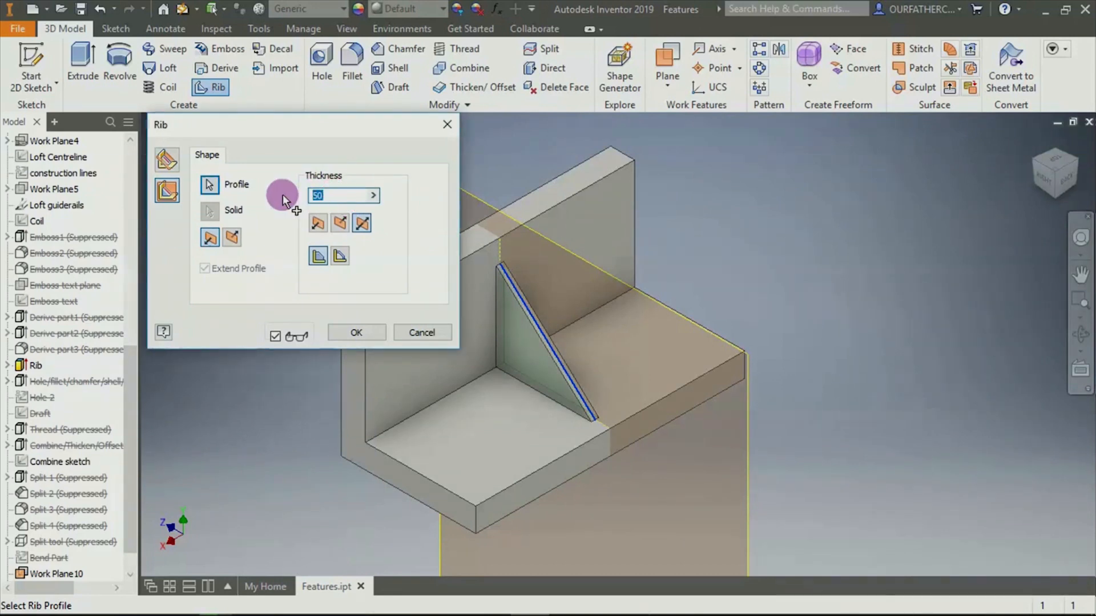
type("100")
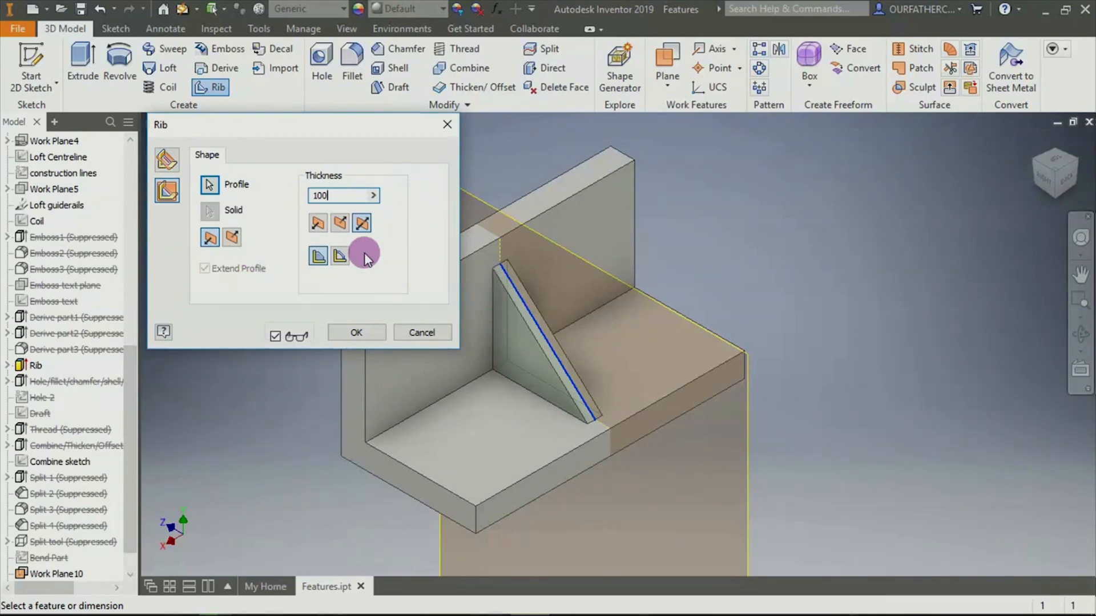
left_click(319, 225)
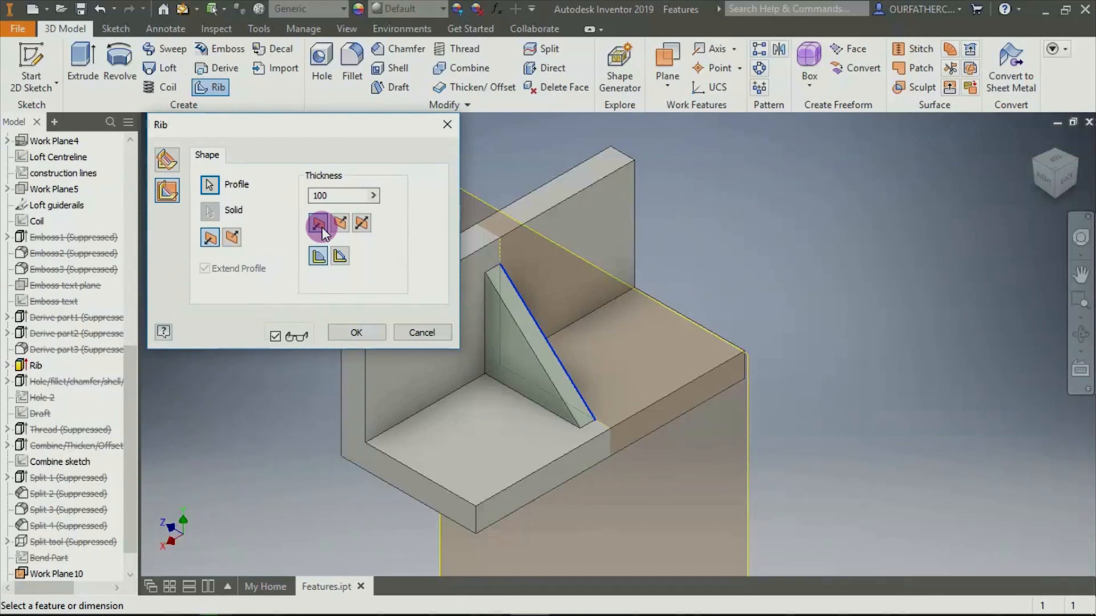
left_click(339, 225)
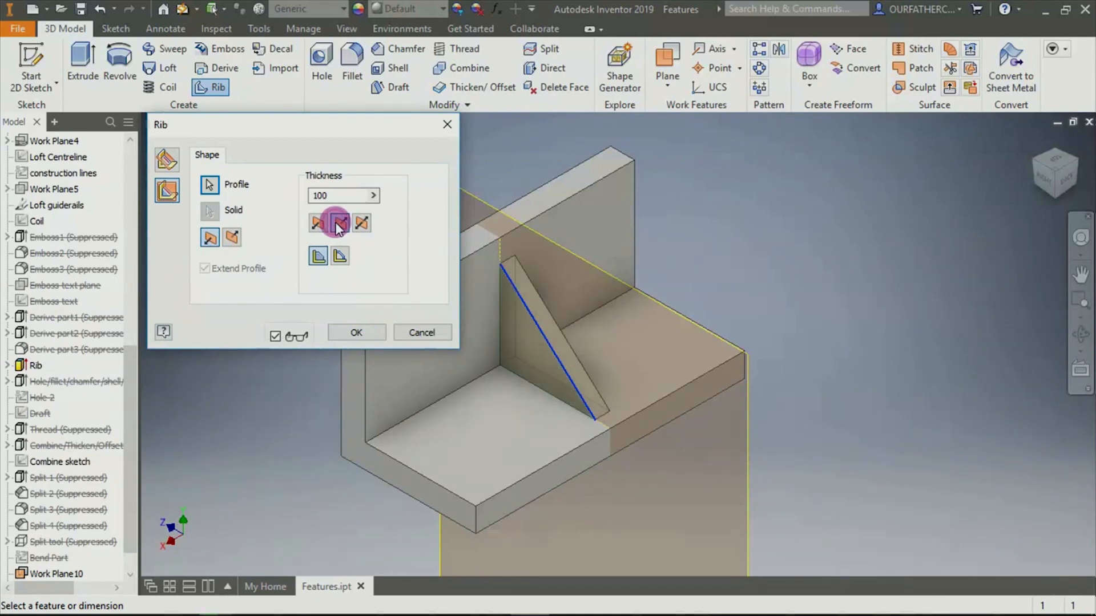
left_click(361, 223)
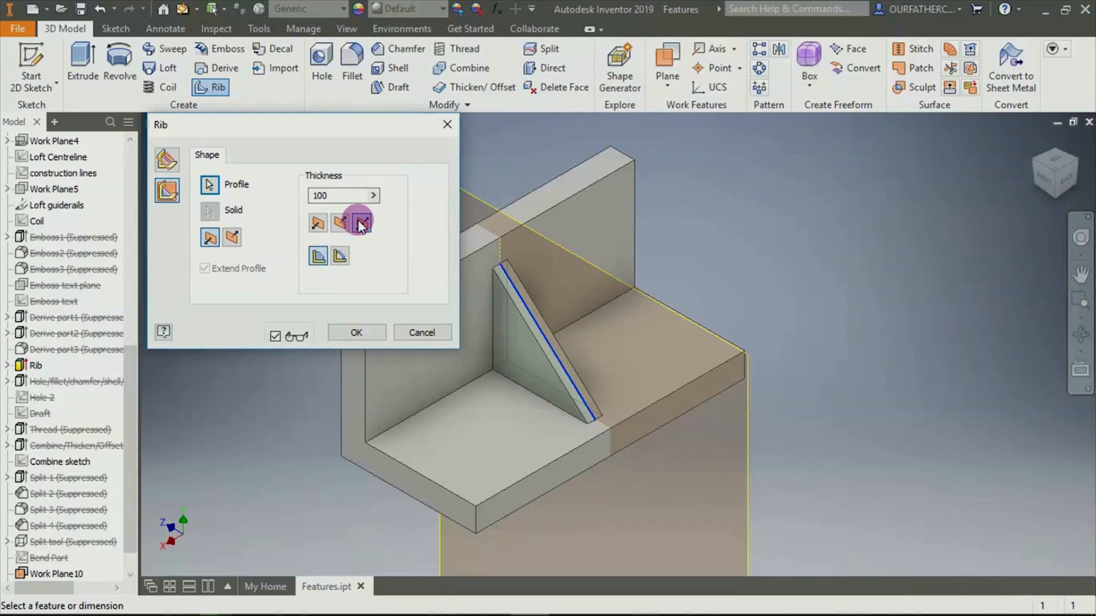
Limit the rib to a finite depth of 150 mm and create it with symmetric thickness
left_click(319, 256)
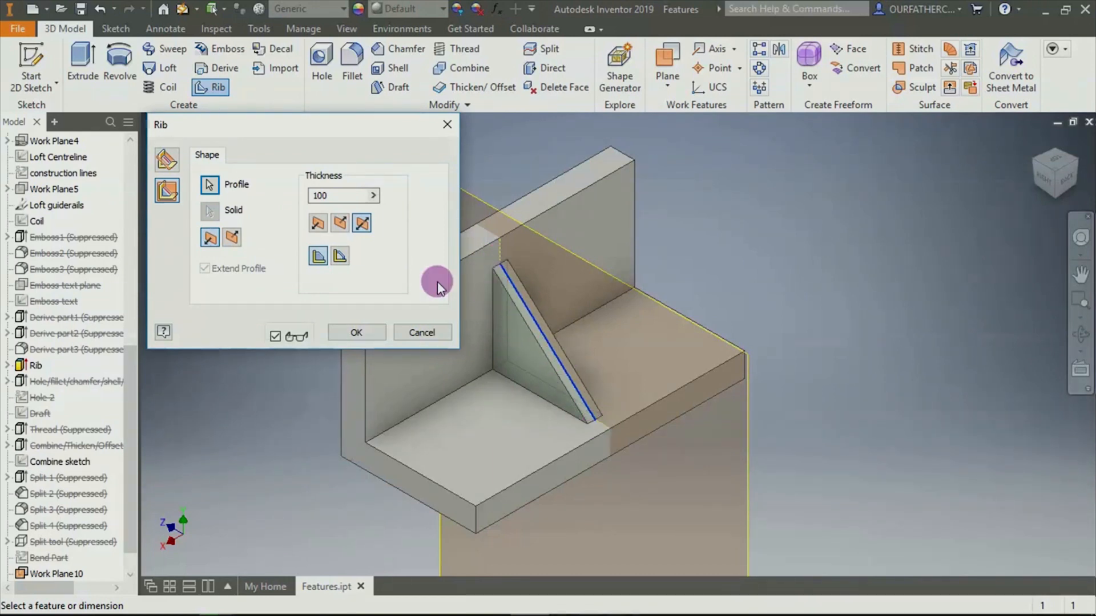
left_click(341, 256)
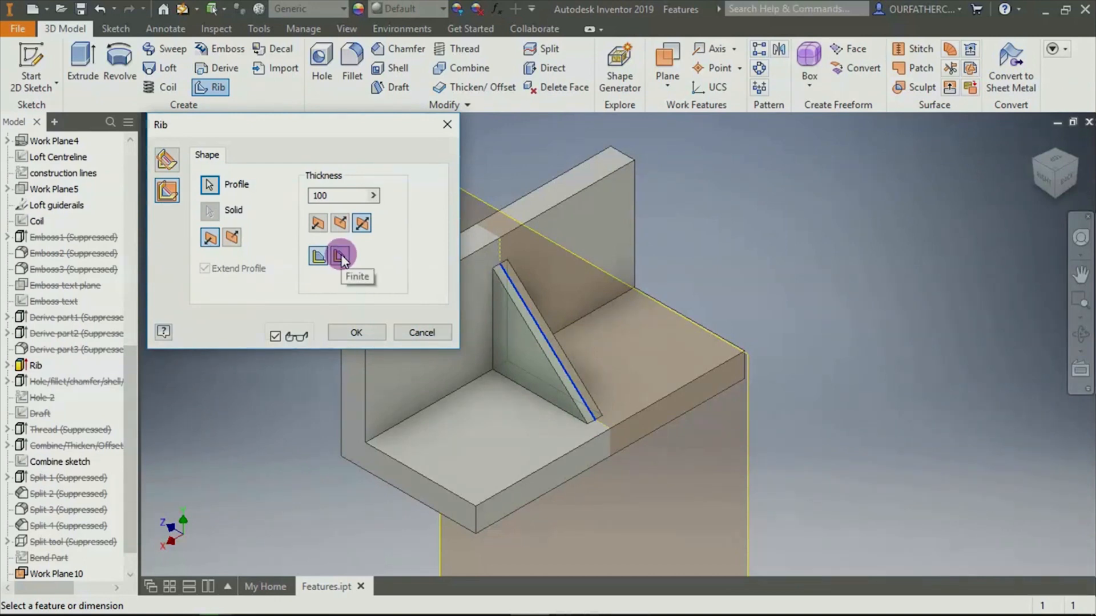
left_click(341, 257)
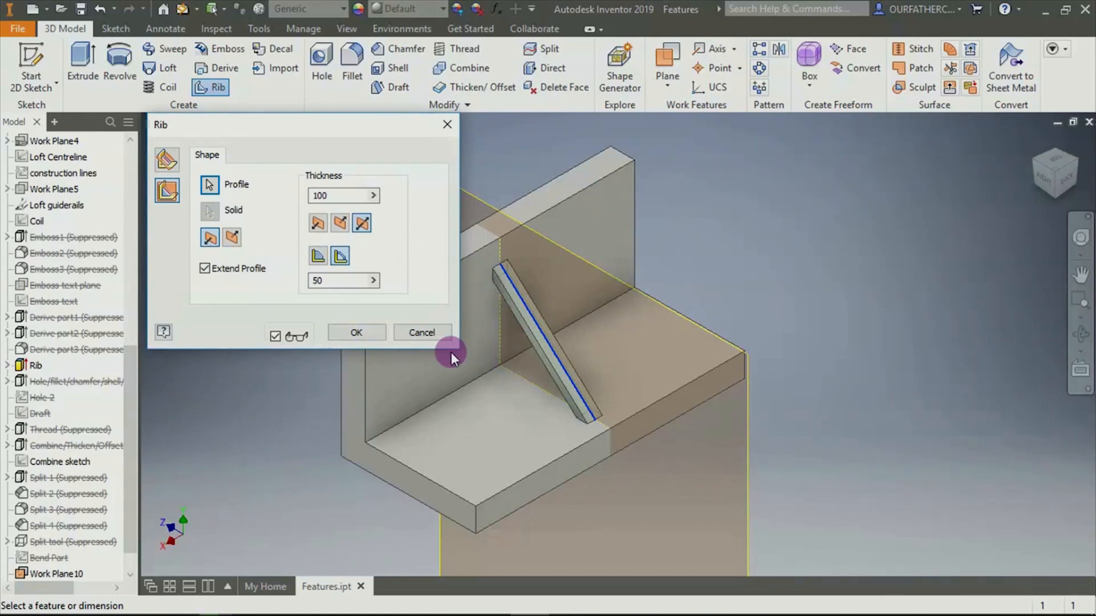
left_click_drag(349, 281, 311, 283)
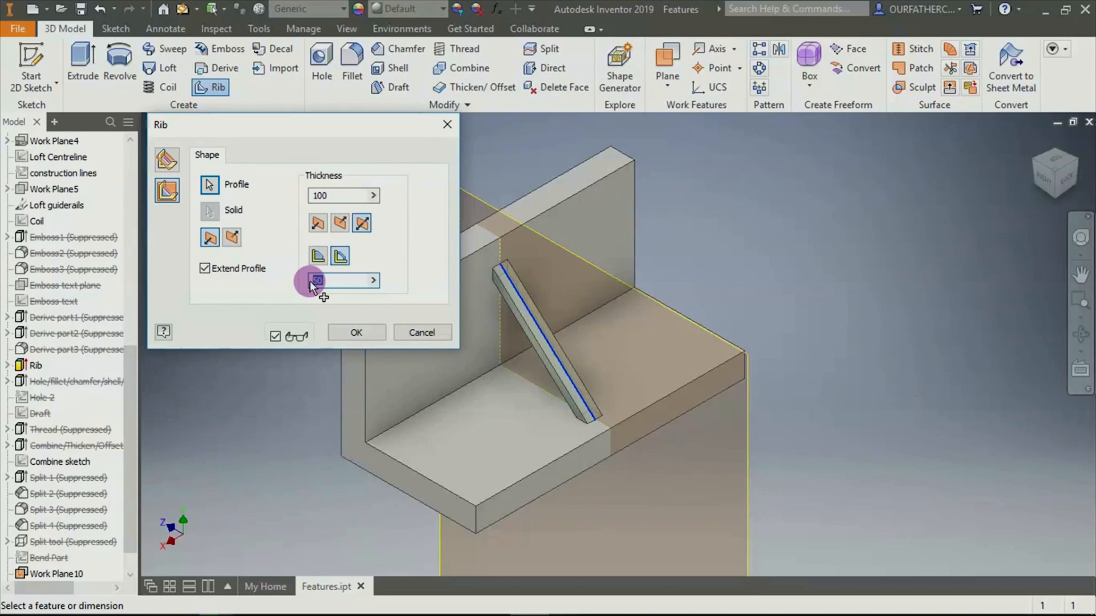
type("1")
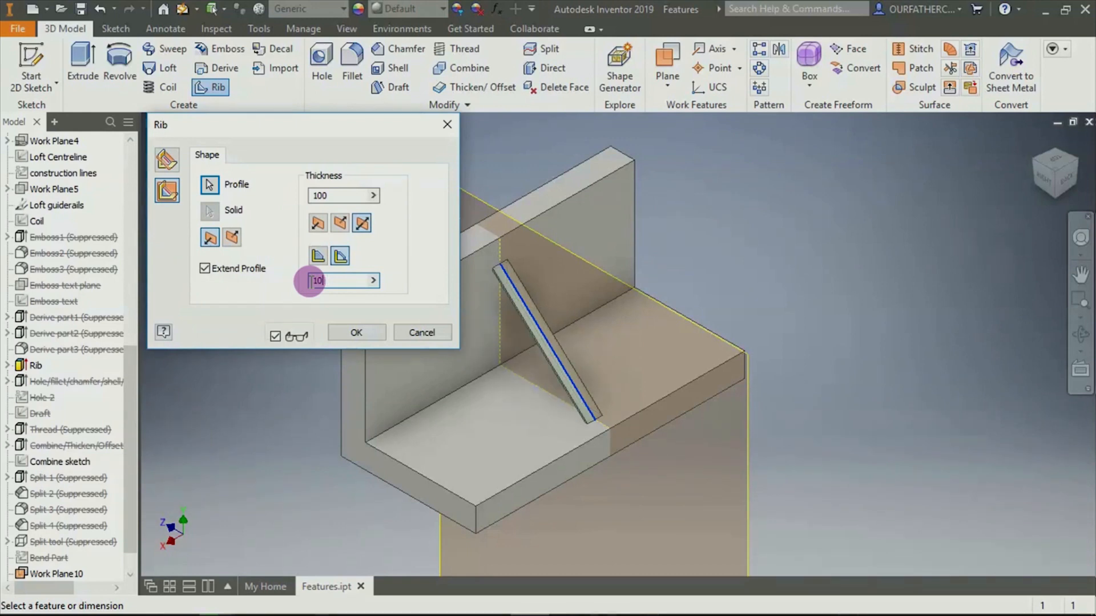
key("BackSpace")
type("0")
type("50")
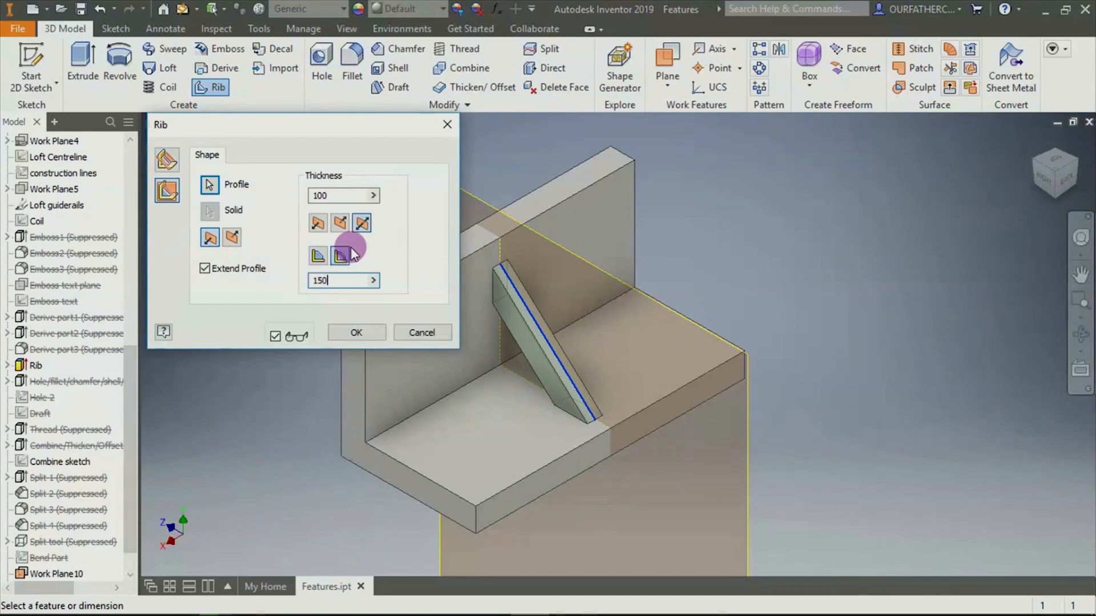
left_click(337, 221)
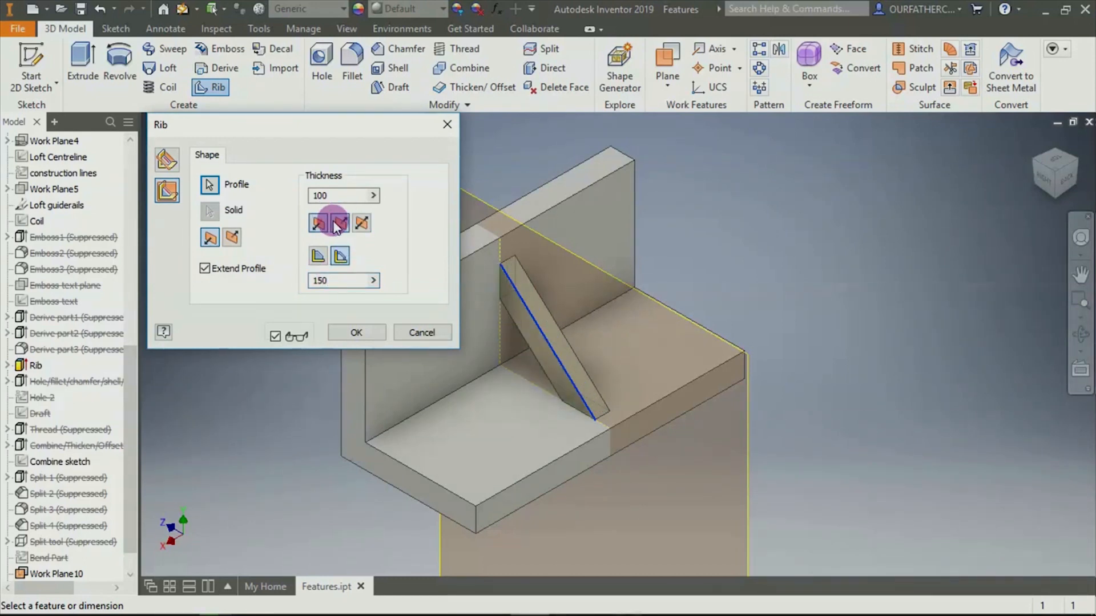
left_click(361, 223)
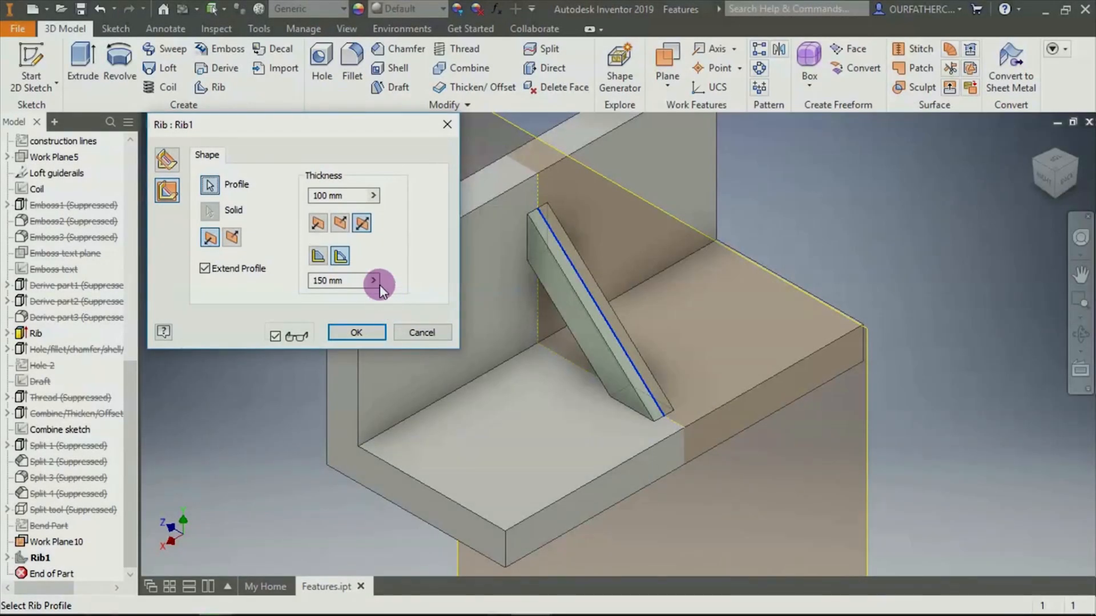
Compare the rib normal and parallel to the sketch plane in a side view, choosing normal to the sketch plane
left_click(165, 163)
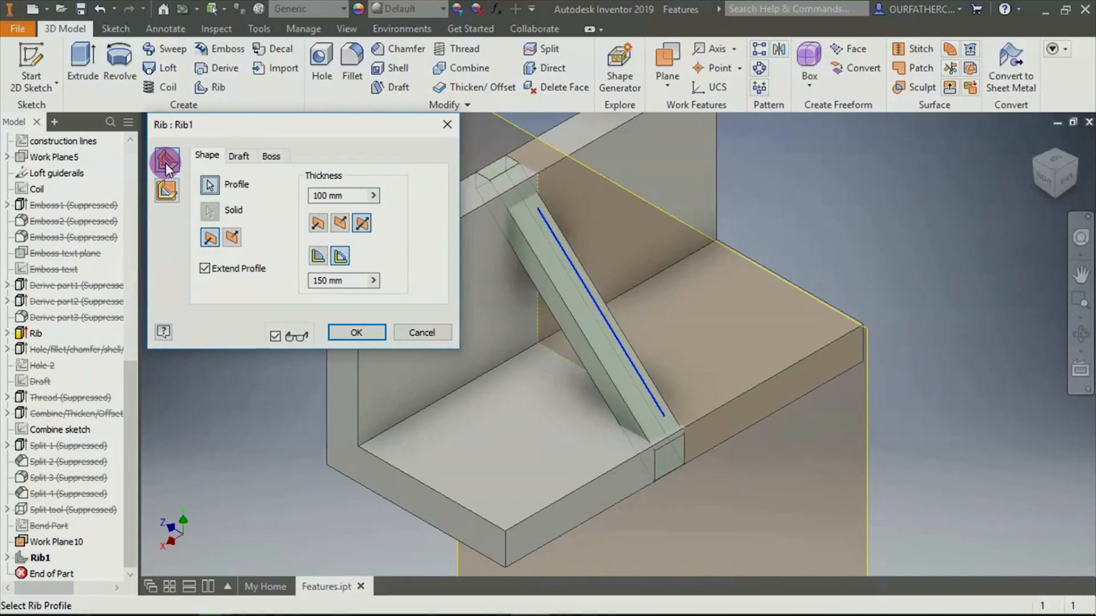
left_click(1047, 178)
scroll(580, 257, "down", 5)
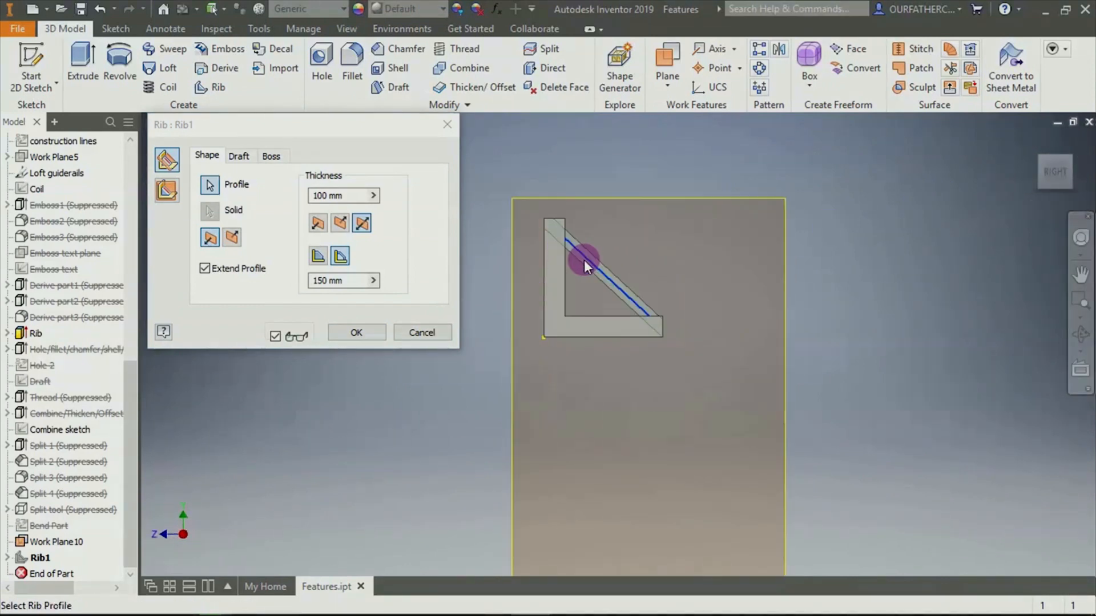
scroll(573, 251, "down", 2)
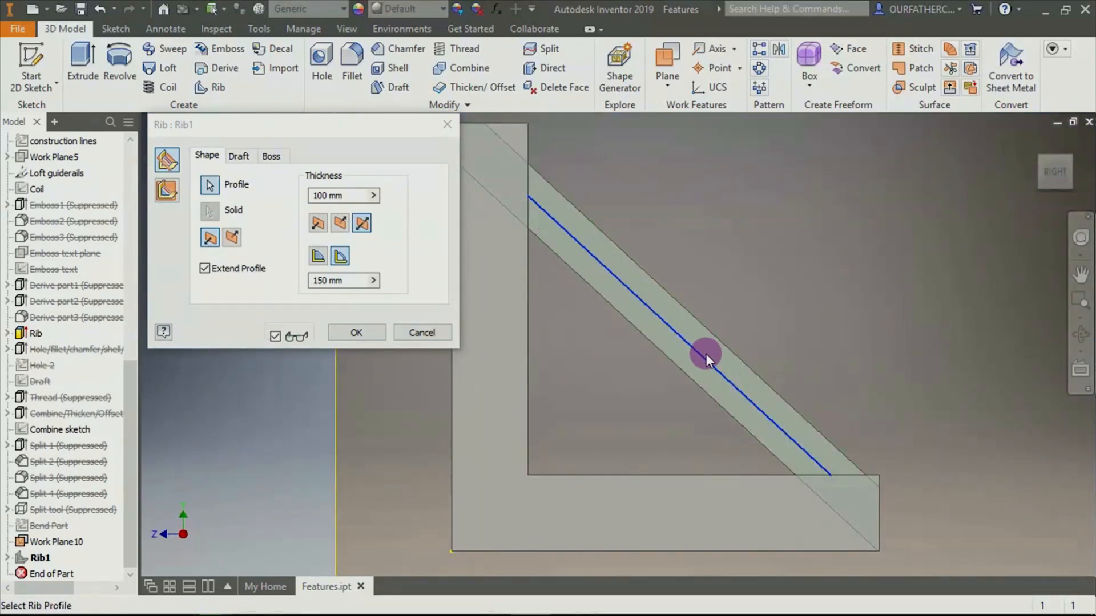
left_click(169, 191)
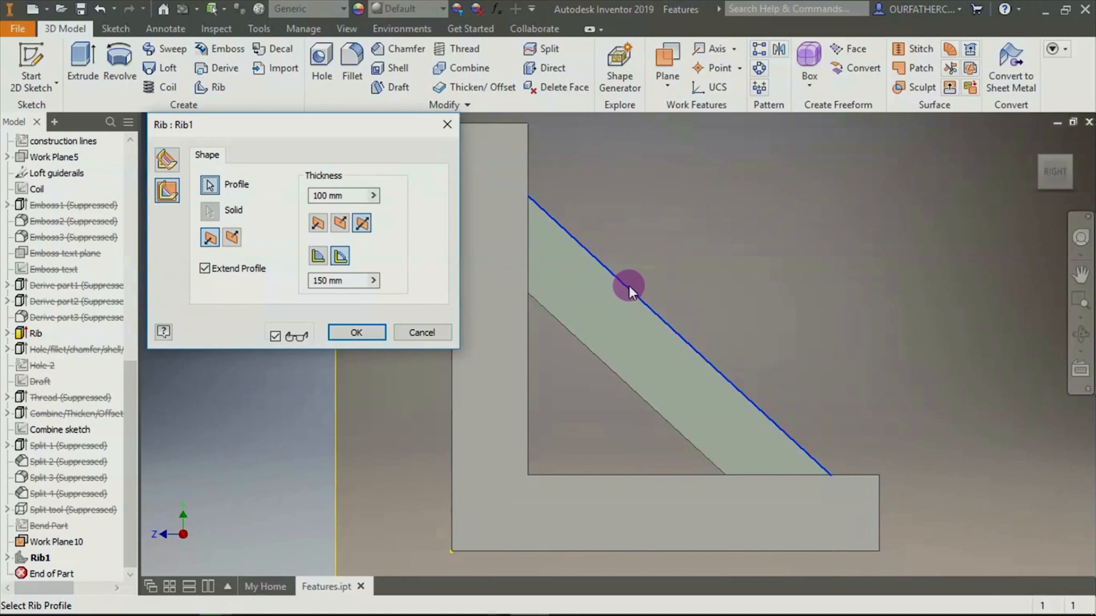
left_click(171, 165)
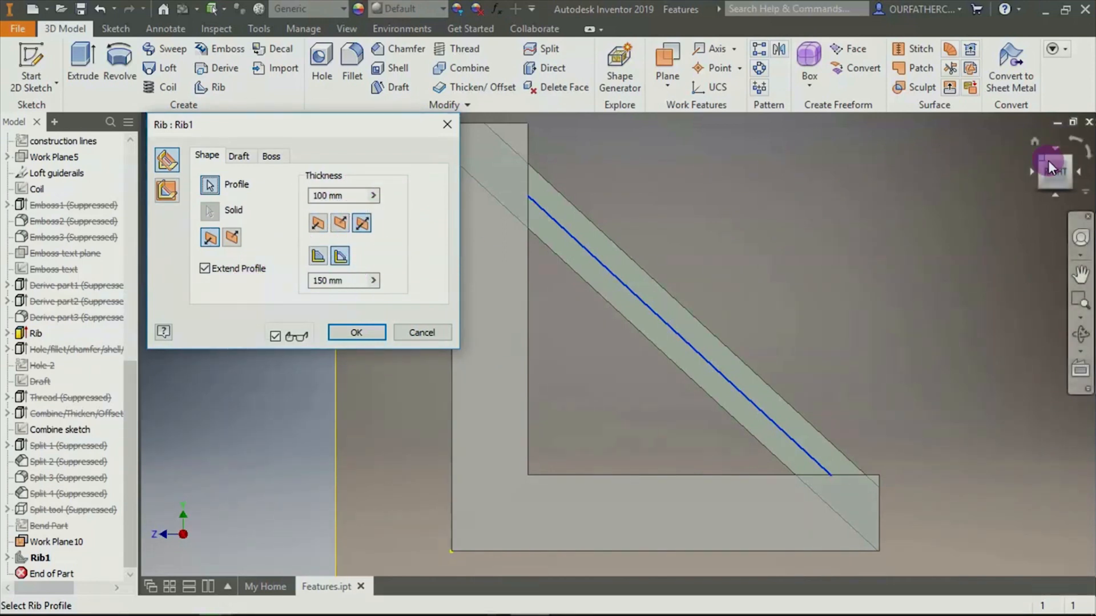
Set the rib's draft angle to 2 degrees with the thickness held at the top
left_click(1067, 165)
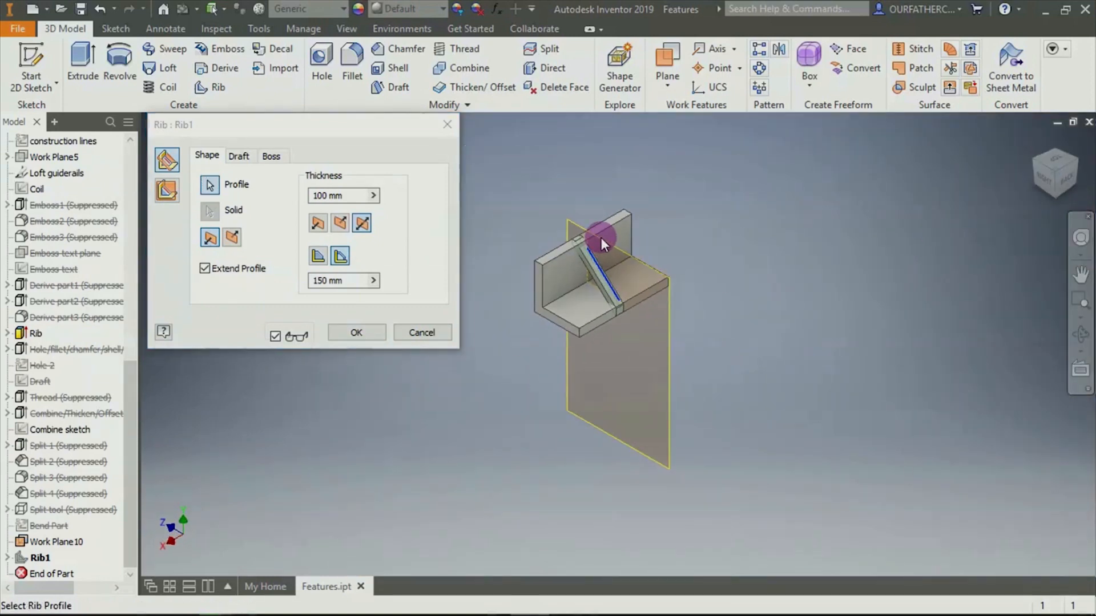
scroll(600, 237, "up", 2)
scroll(502, 241, "up", 2)
scroll(511, 263, "down", 1)
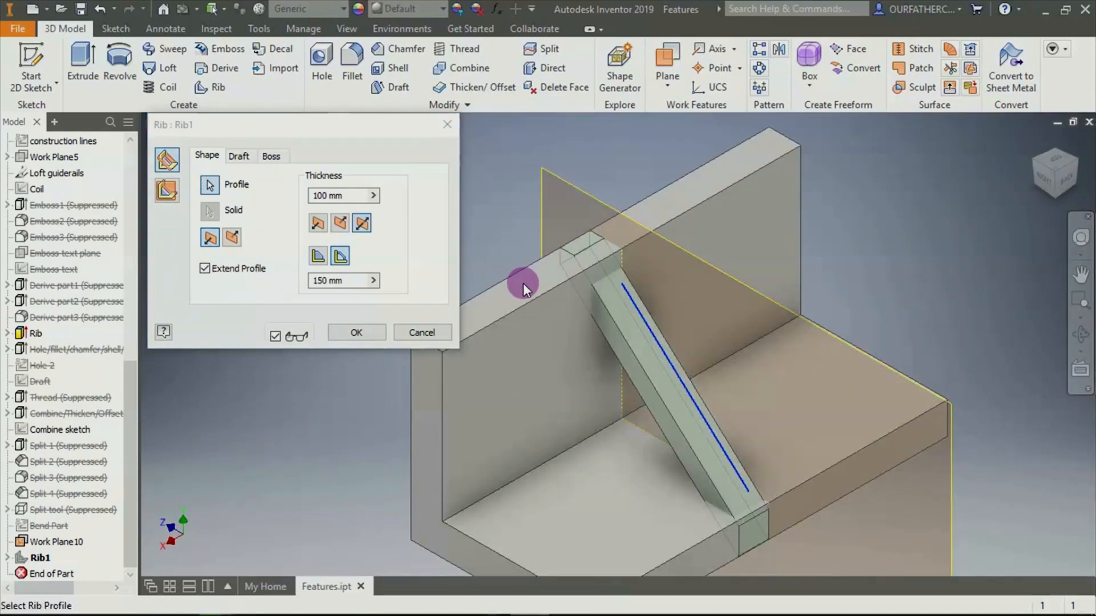
left_click(240, 157)
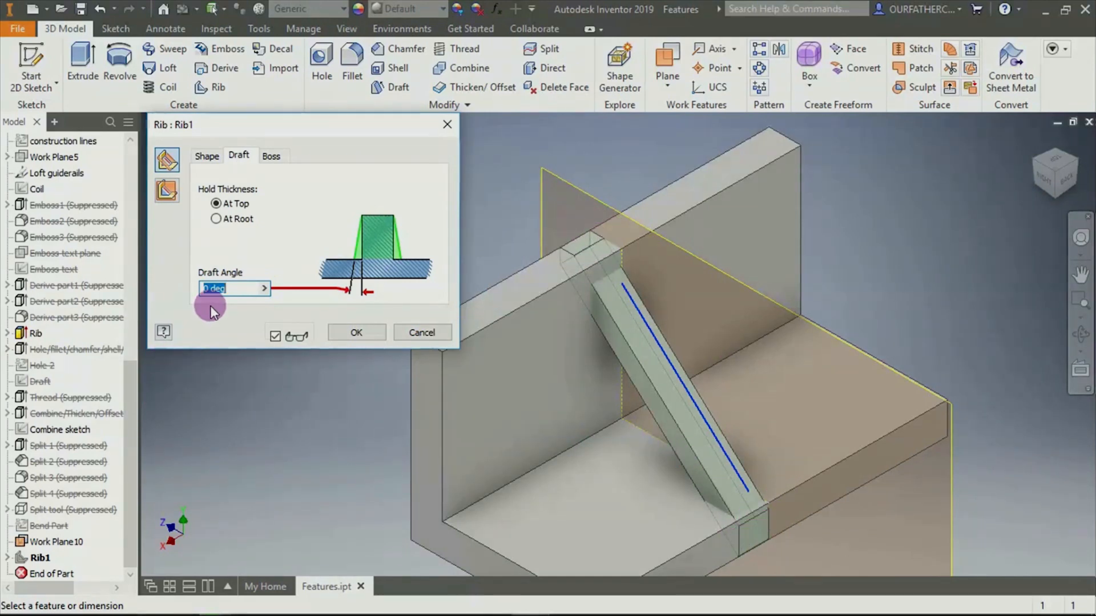
type("2")
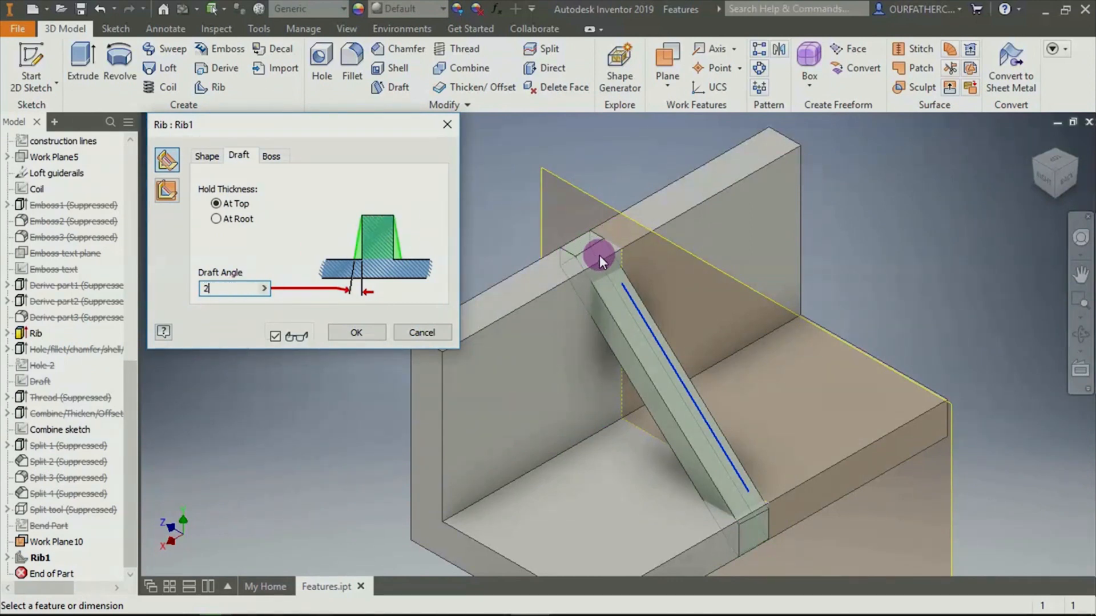
Set the rib's draft angle to 5 degrees and compare holding the thickness at the top and at the root
key("BackSpace")
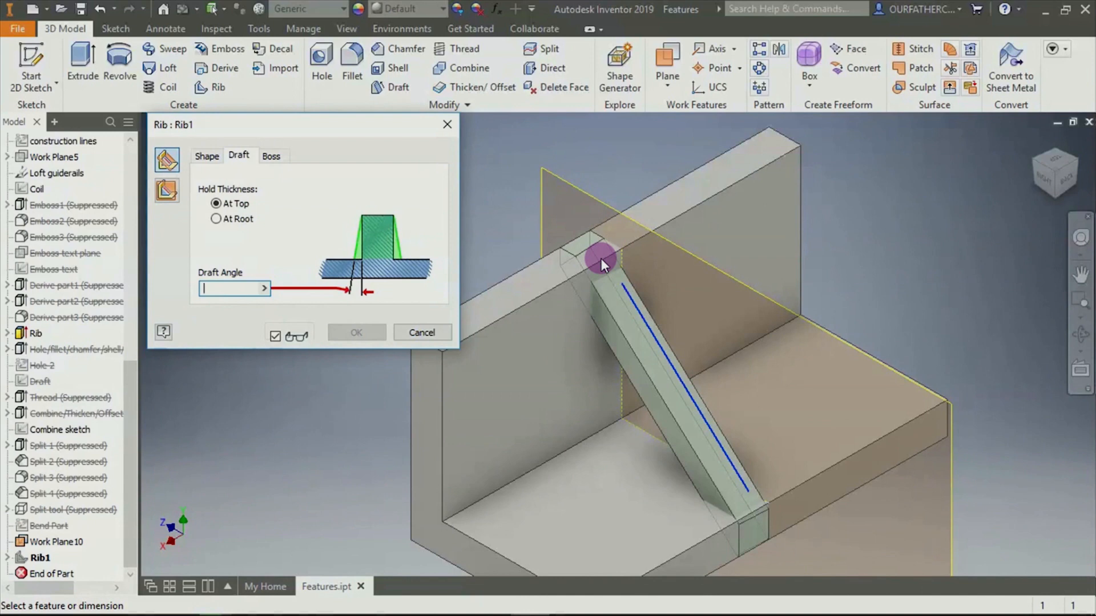
type("5")
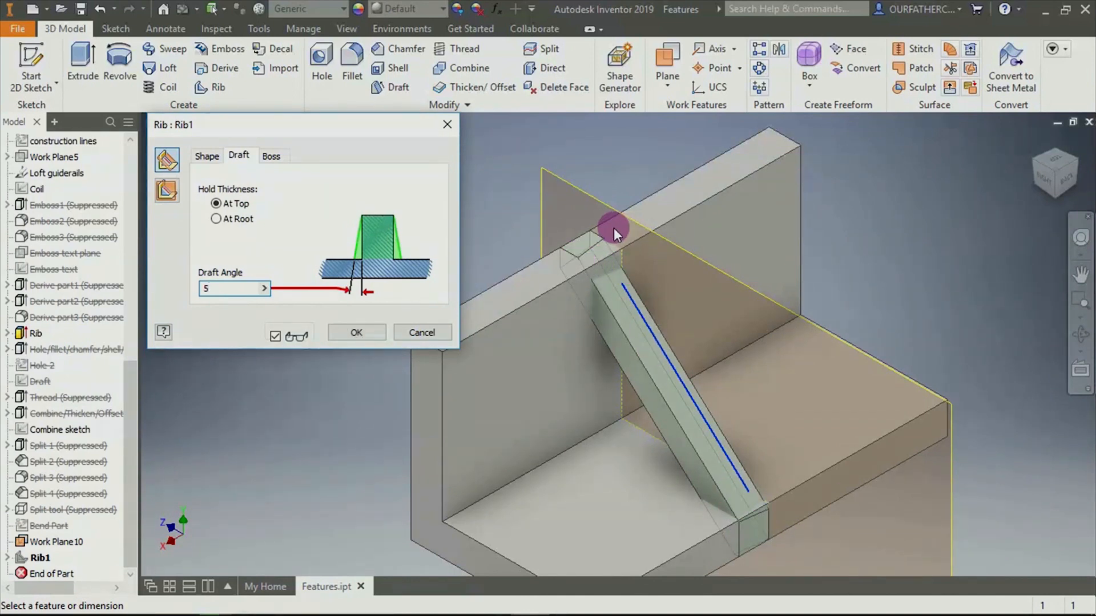
left_click(215, 219)
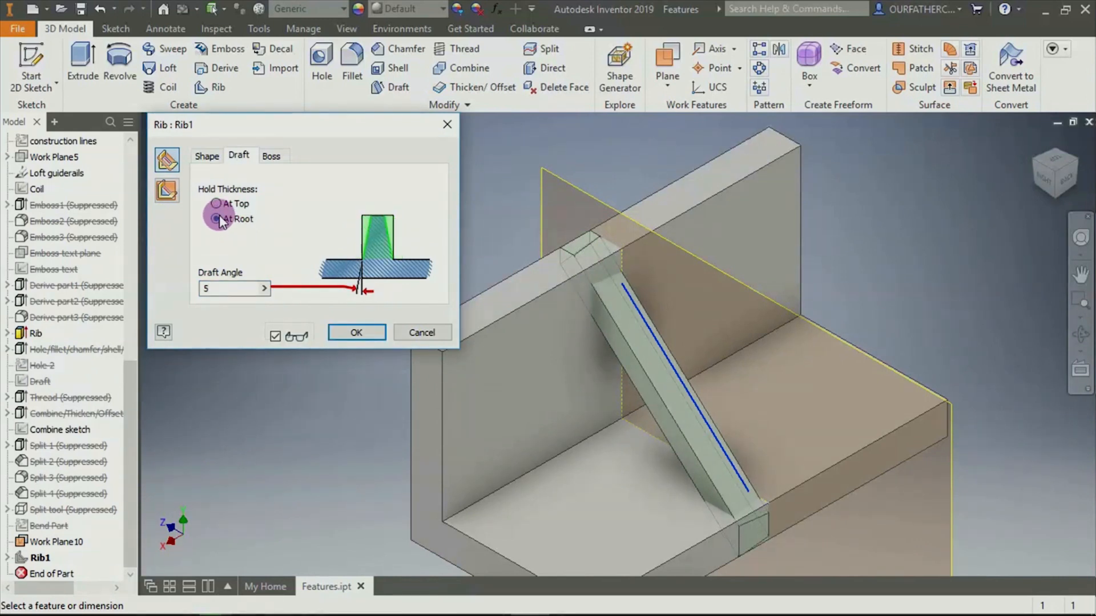
left_click(215, 204)
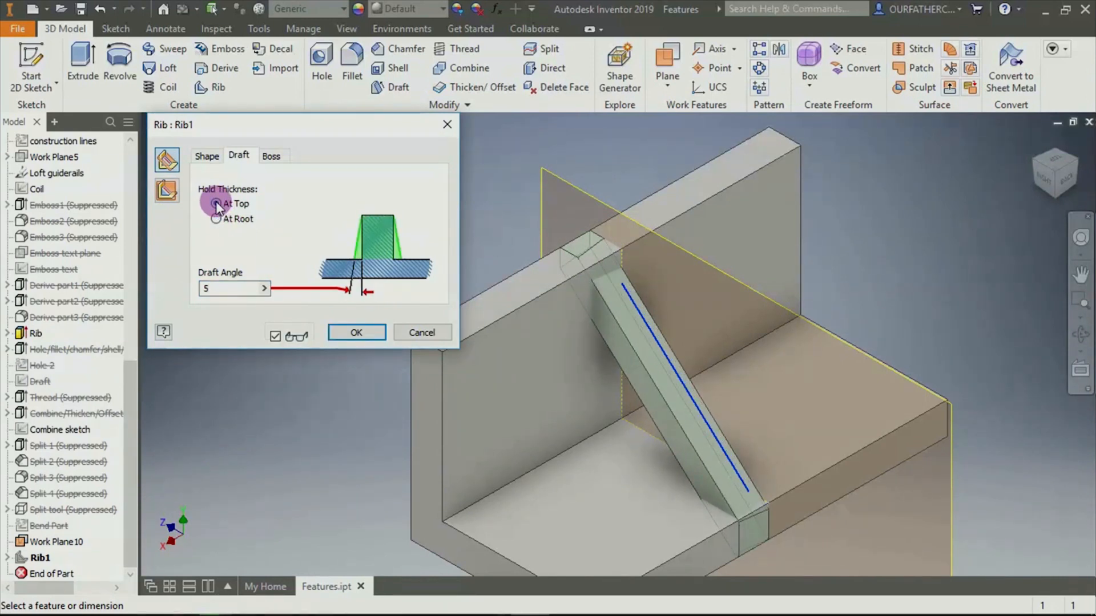
left_click(216, 219)
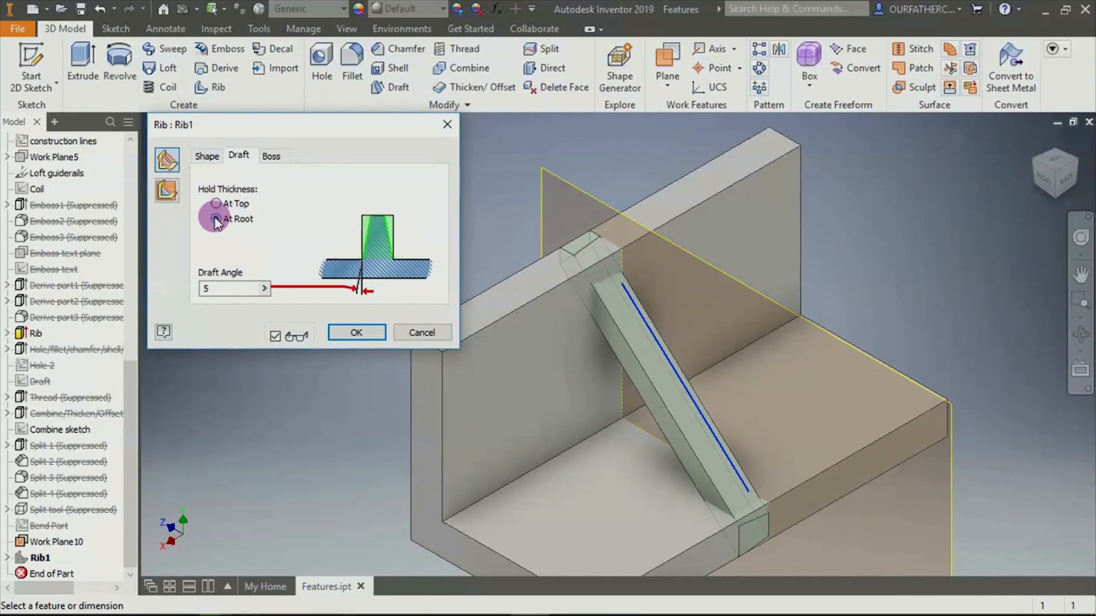
left_click(216, 203)
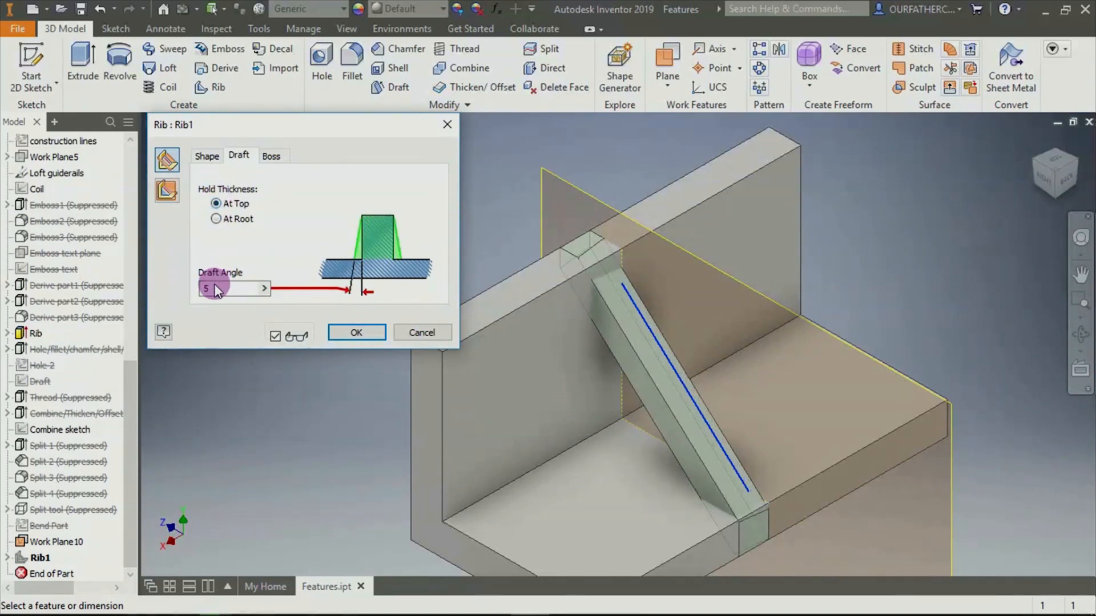
Set the rib's draft angle to 0, view the boss options and create the rib
left_click_drag(215, 289, 188, 286)
type("0")
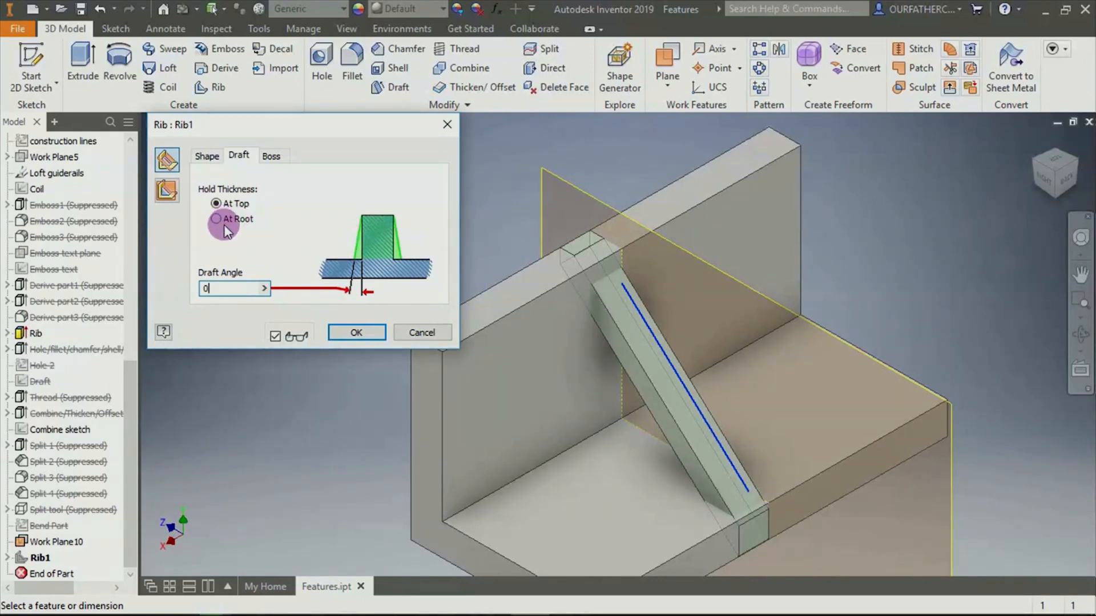
left_click(271, 157)
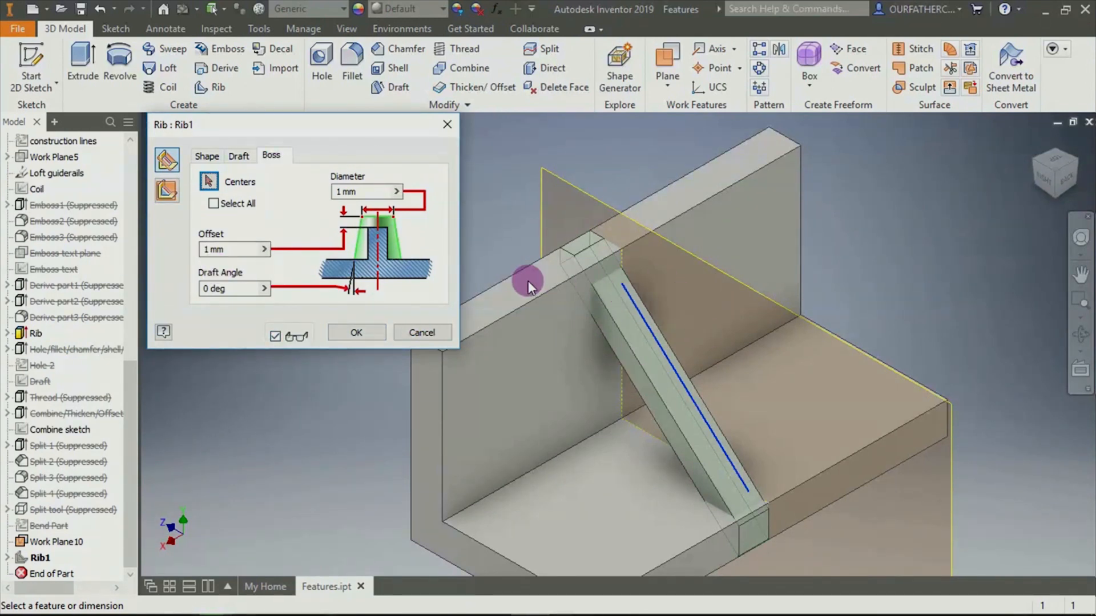
left_click(378, 333)
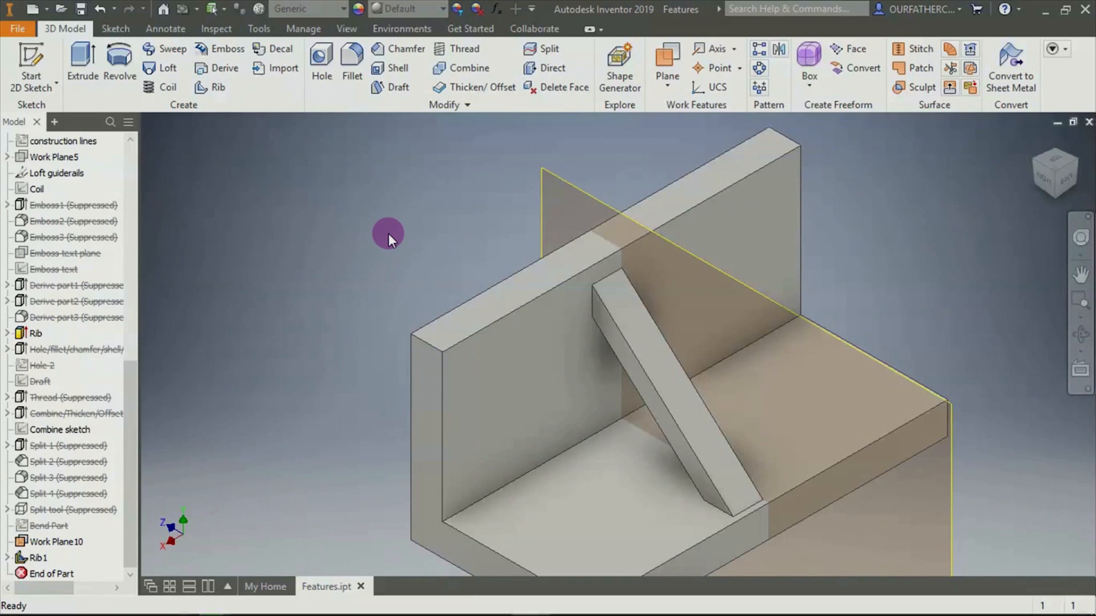
scroll(379, 224, "up", 3)
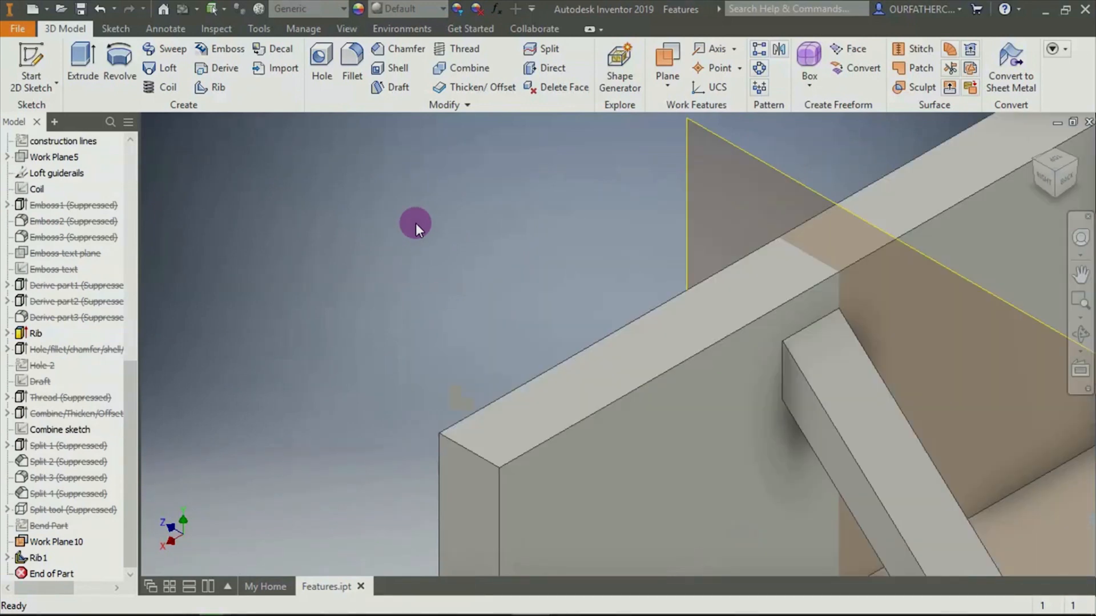
scroll(449, 235, "down", 5)
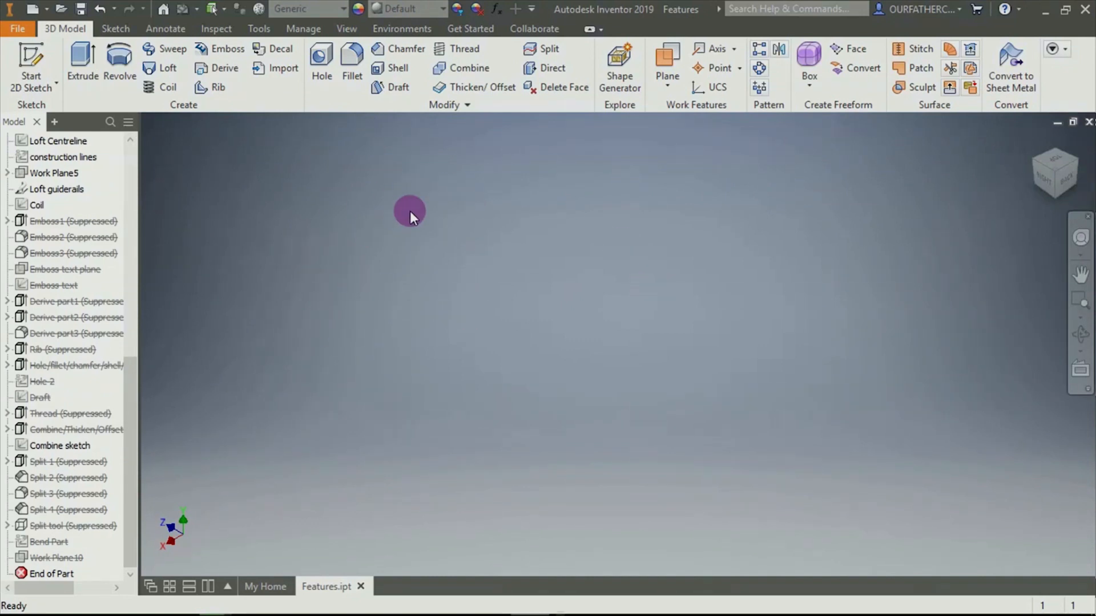
Start importing the Turbine blade SolidWorks part from the Desktop into the current part
left_click(276, 69)
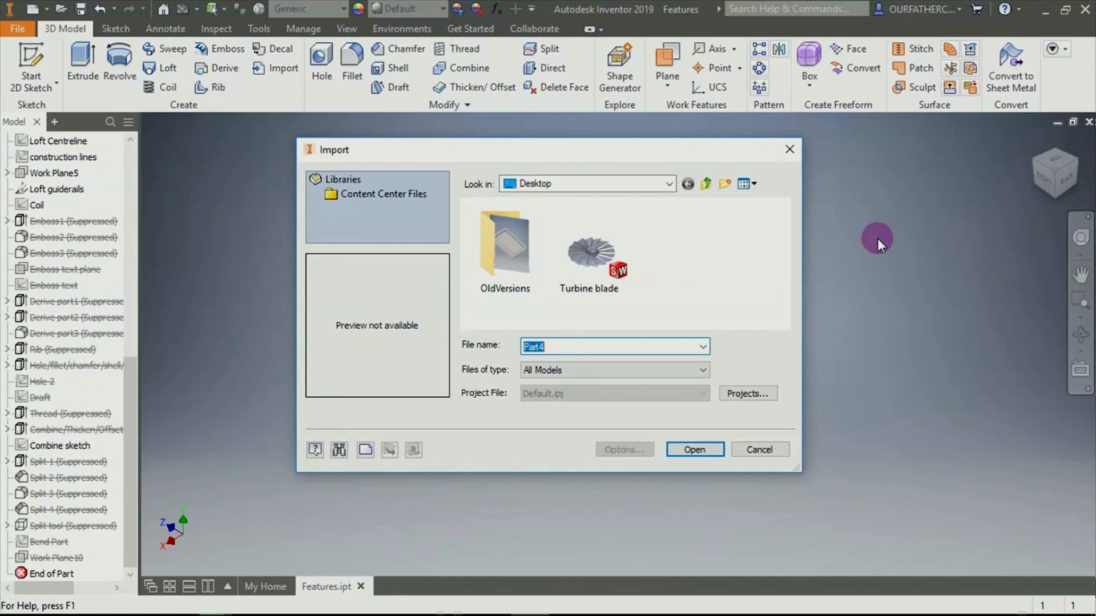
left_click(588, 260)
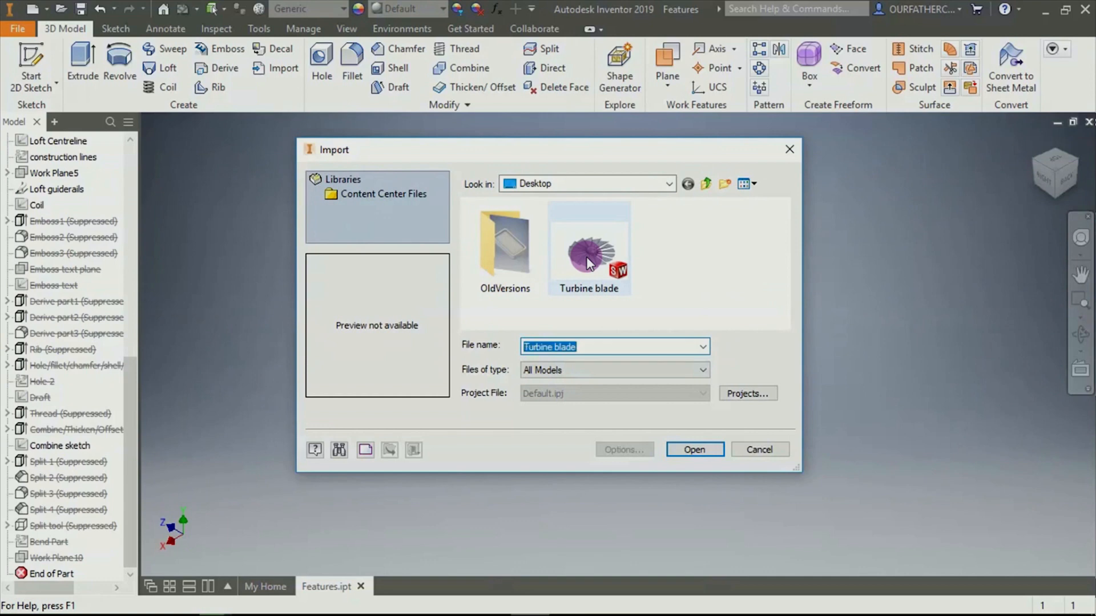
left_click(694, 450)
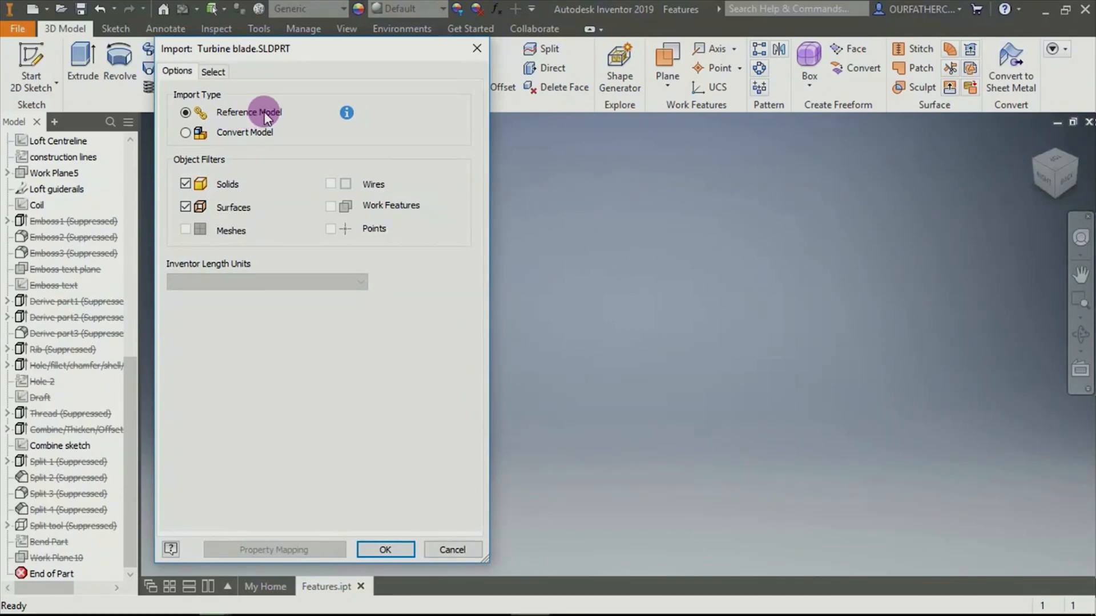
Compare the Reference Model and Convert Model import types for the turbine blade, choosing Convert Model
left_click_drag(296, 42, 600, 107)
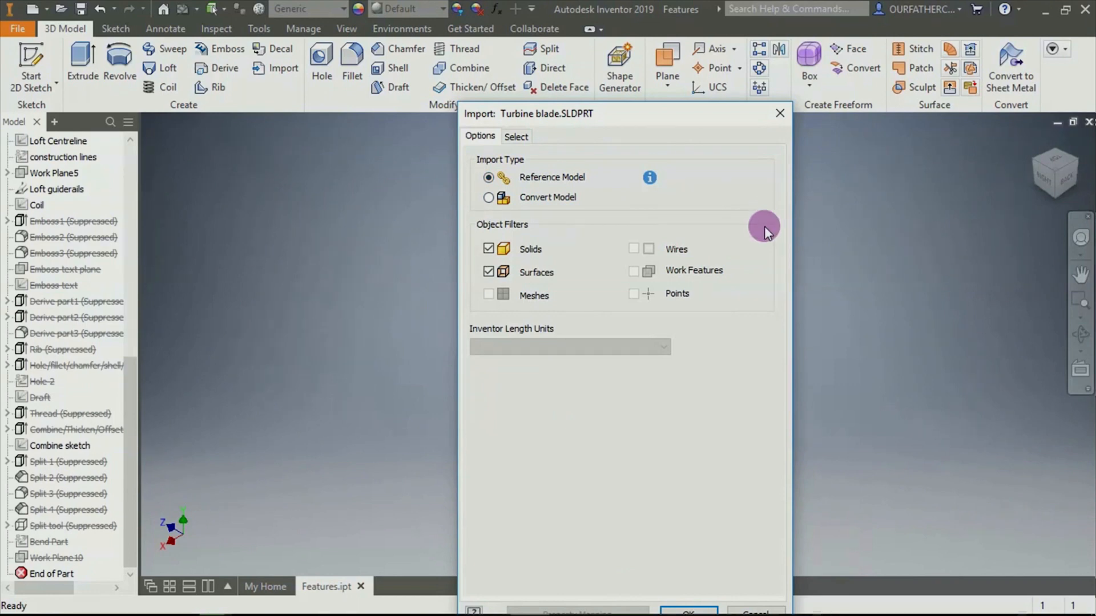
left_click(498, 200)
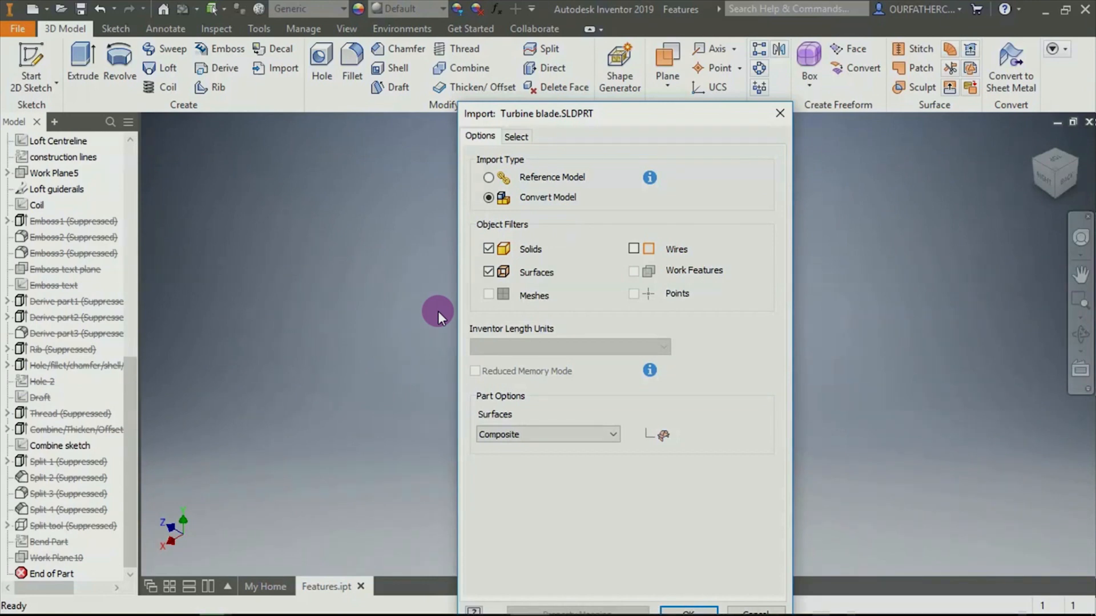
left_click(488, 177)
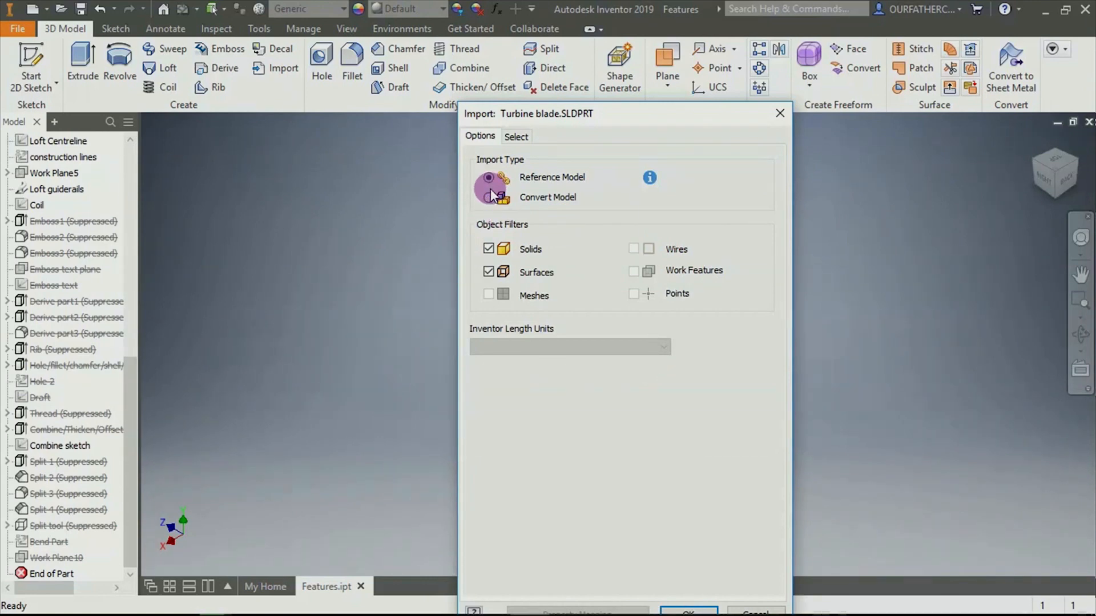
left_click(489, 198)
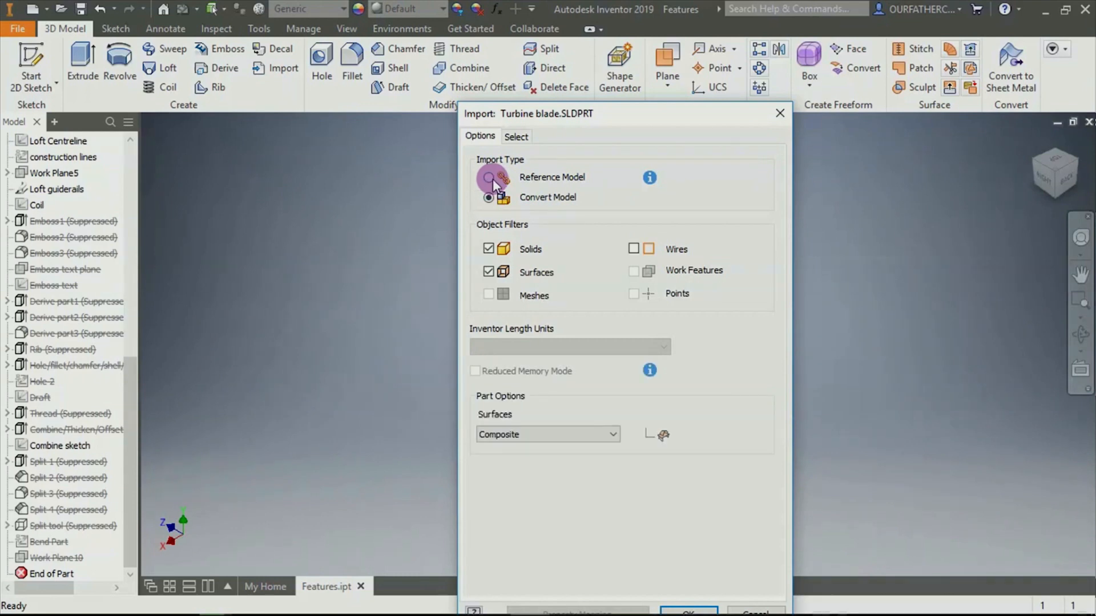
left_click(489, 177)
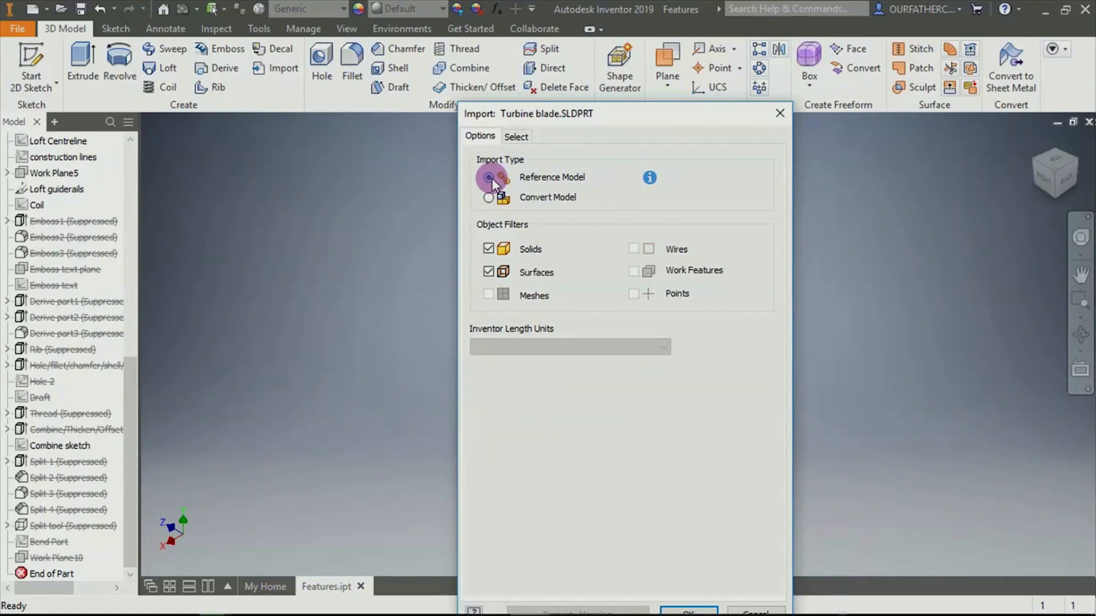
left_click(490, 197)
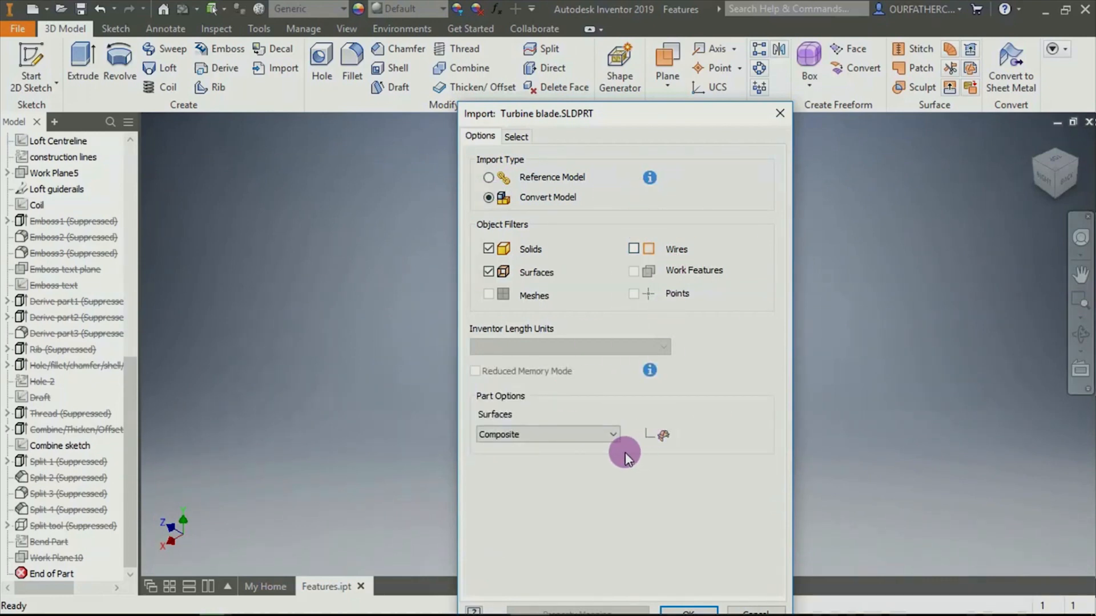
Review the model selection options and import the turbine blade's solids and surfaces, with surfaces as Composite
left_click_drag(685, 125, 660, 33)
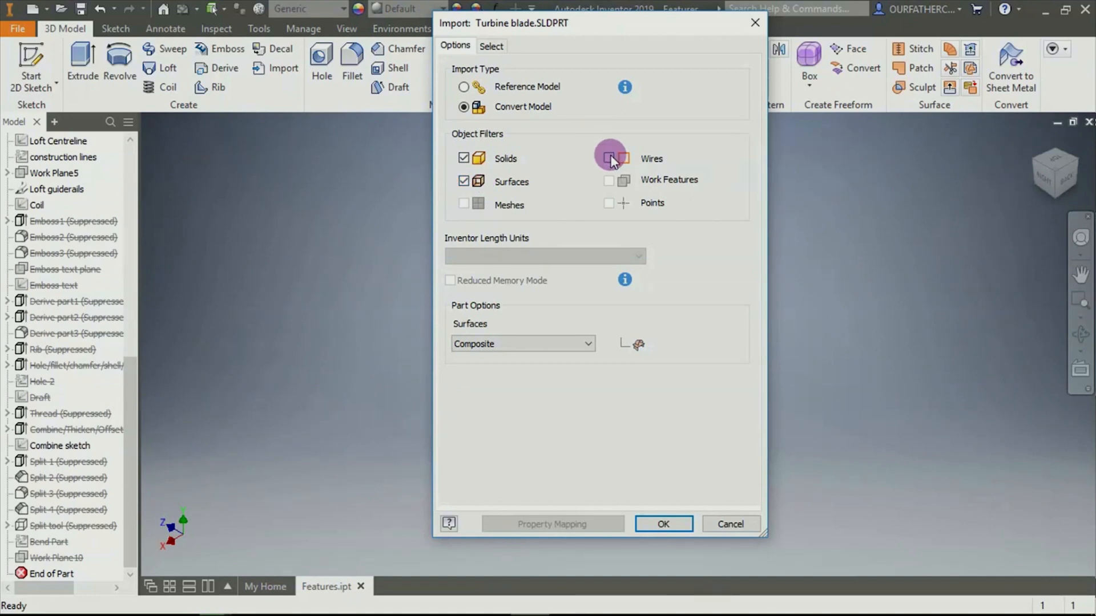
left_click(491, 45)
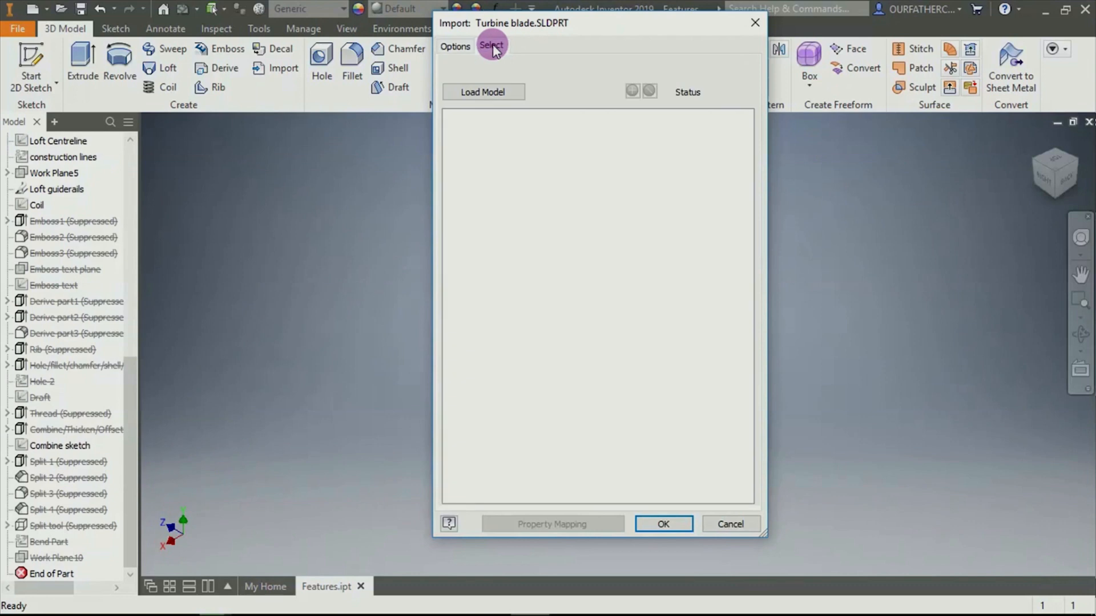
left_click(463, 51)
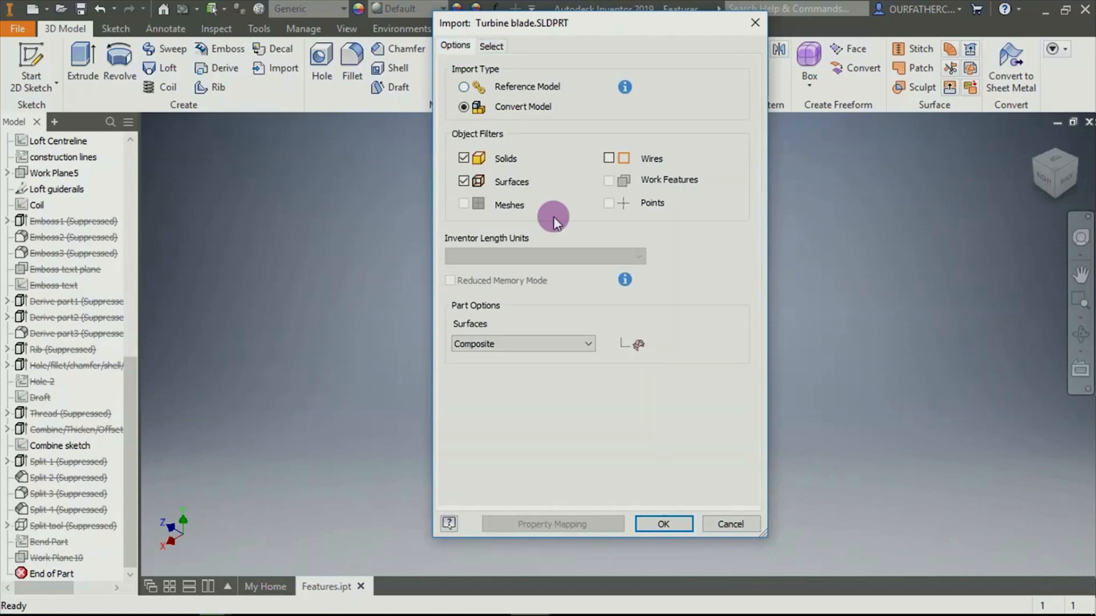
left_click(653, 521)
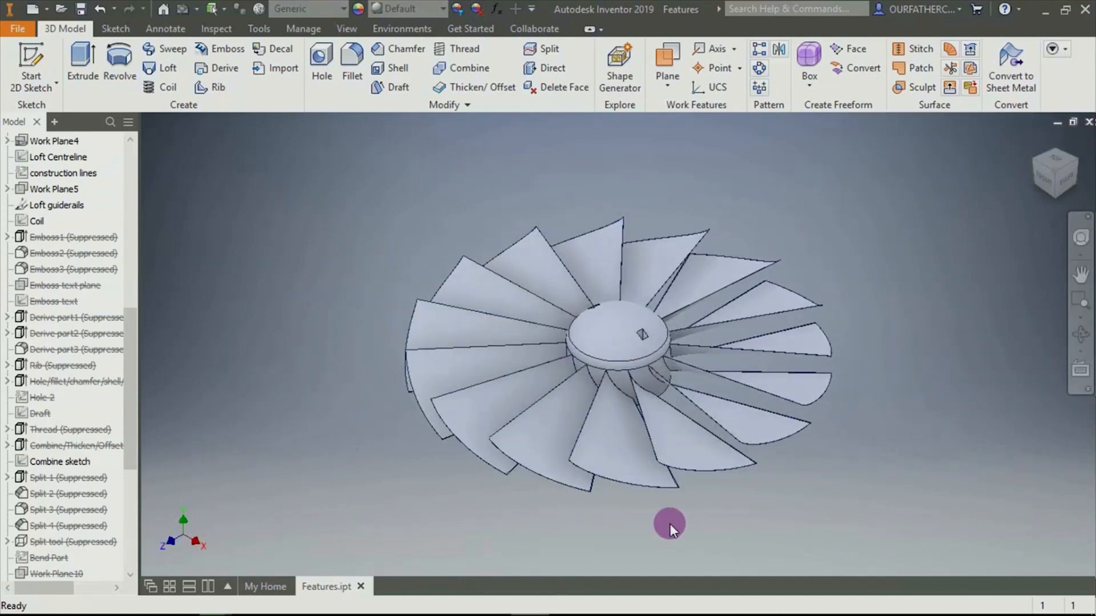
Check that the imported turbine's blade and hub faces can be selected individually, and clear the selection
left_click(624, 462)
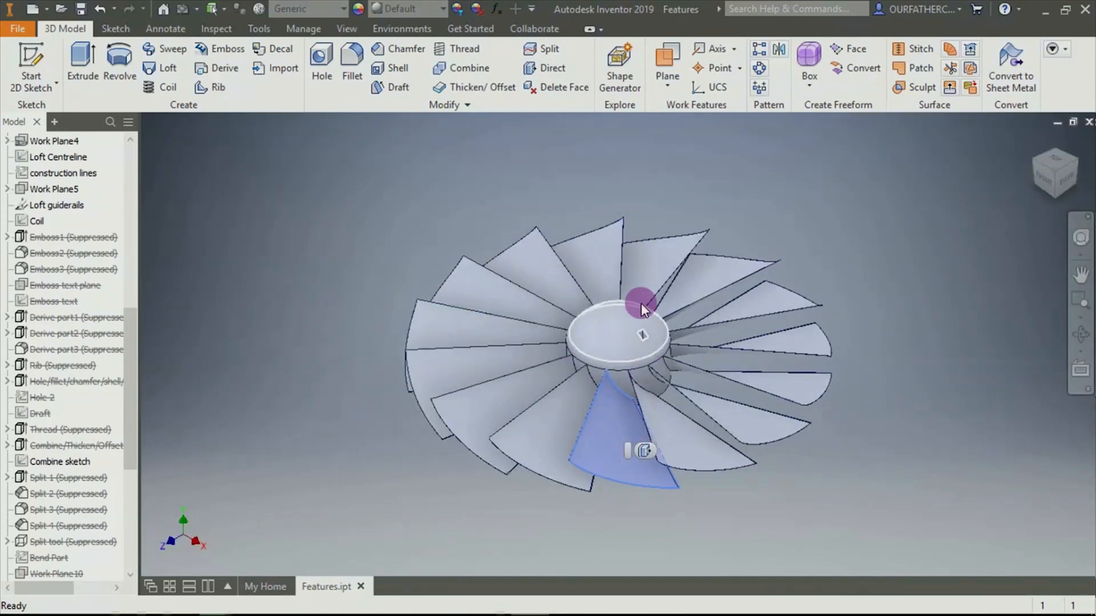
left_click(618, 346)
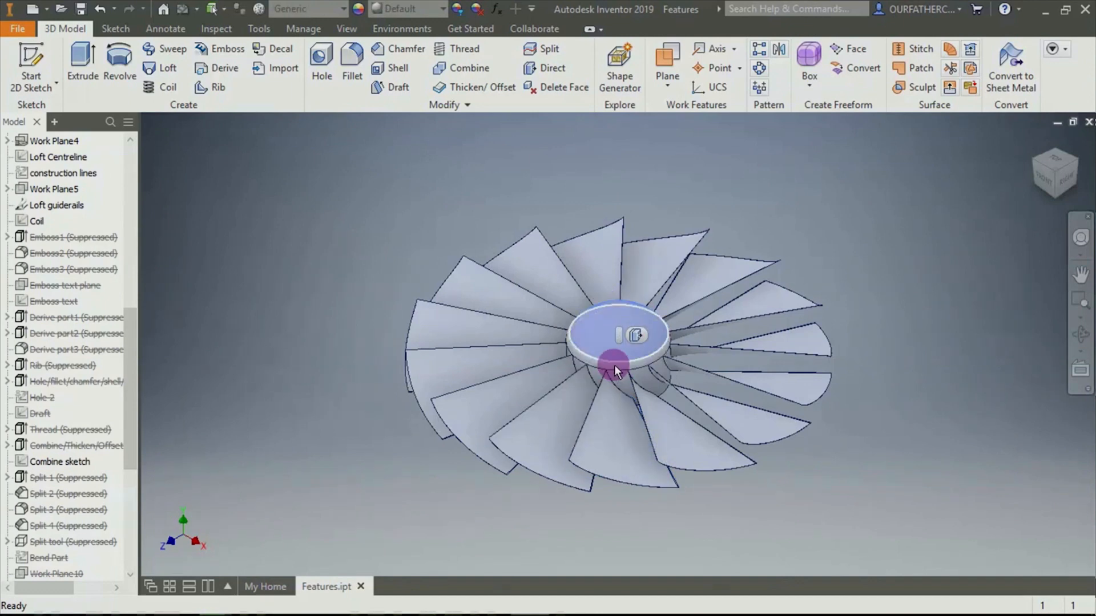
key("Escape")
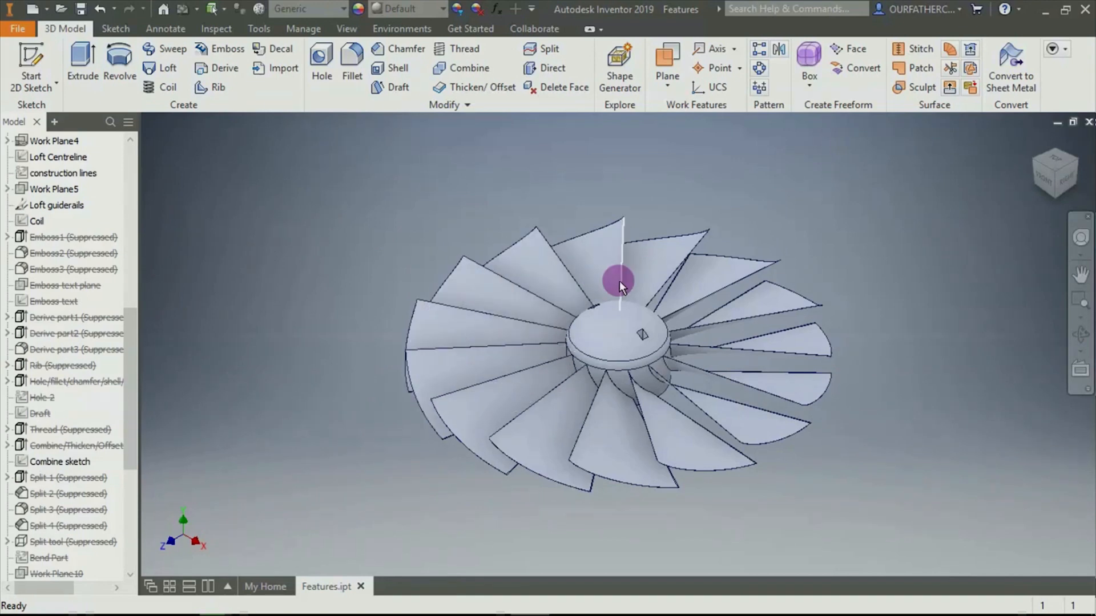
Create a 2D sketch on the circular underside face of the turbine hub and finish it without drawing geometry
middle_click_drag(751, 513, 736, 416, "shift")
right_click(620, 357)
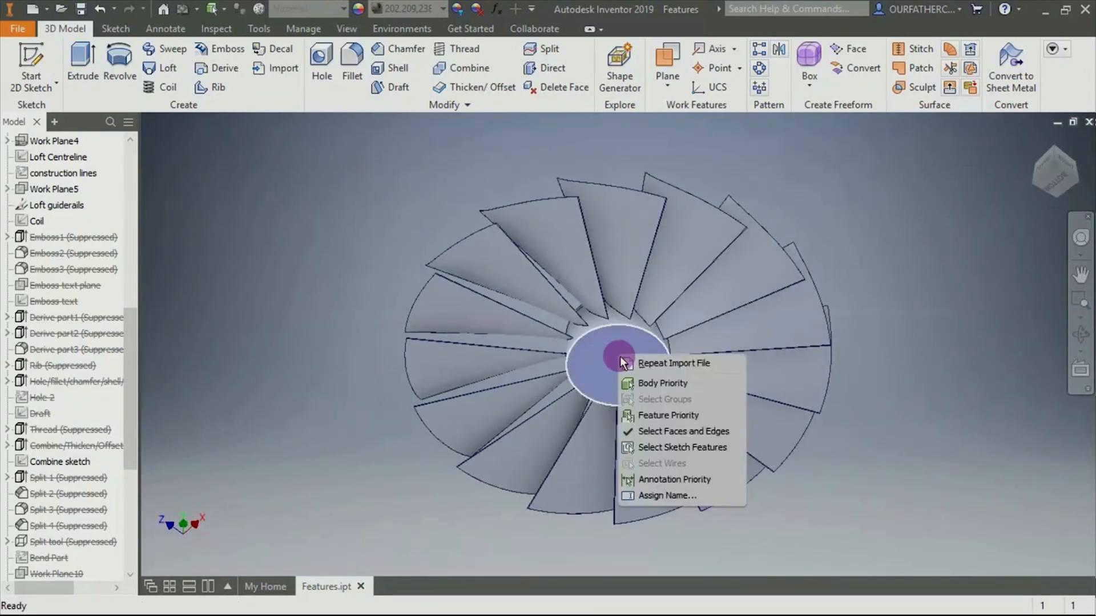
left_click(592, 364)
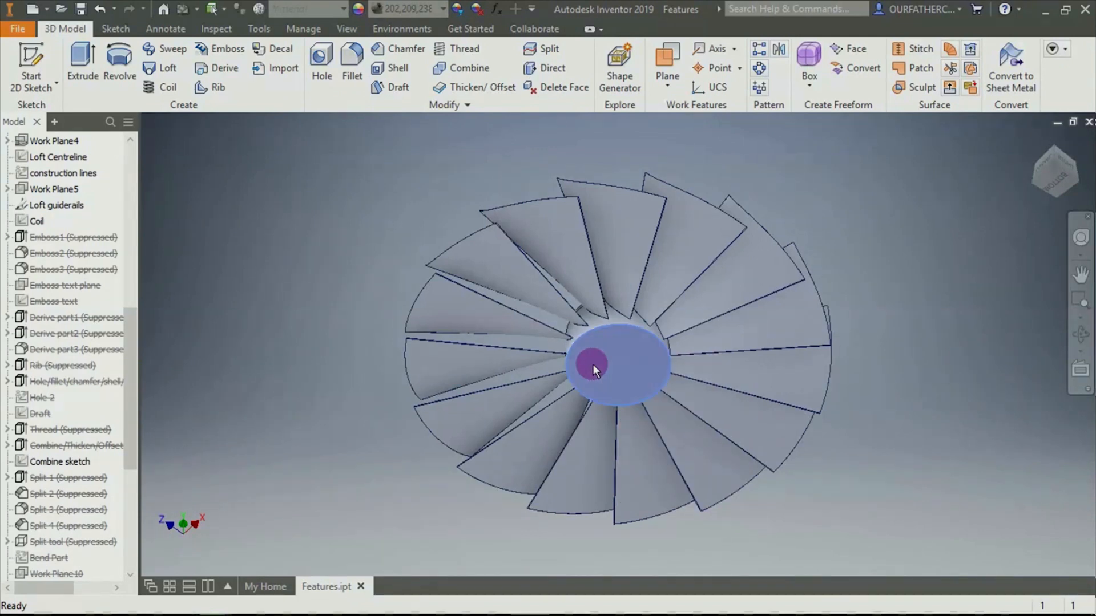
right_click(592, 364)
left_click(583, 410)
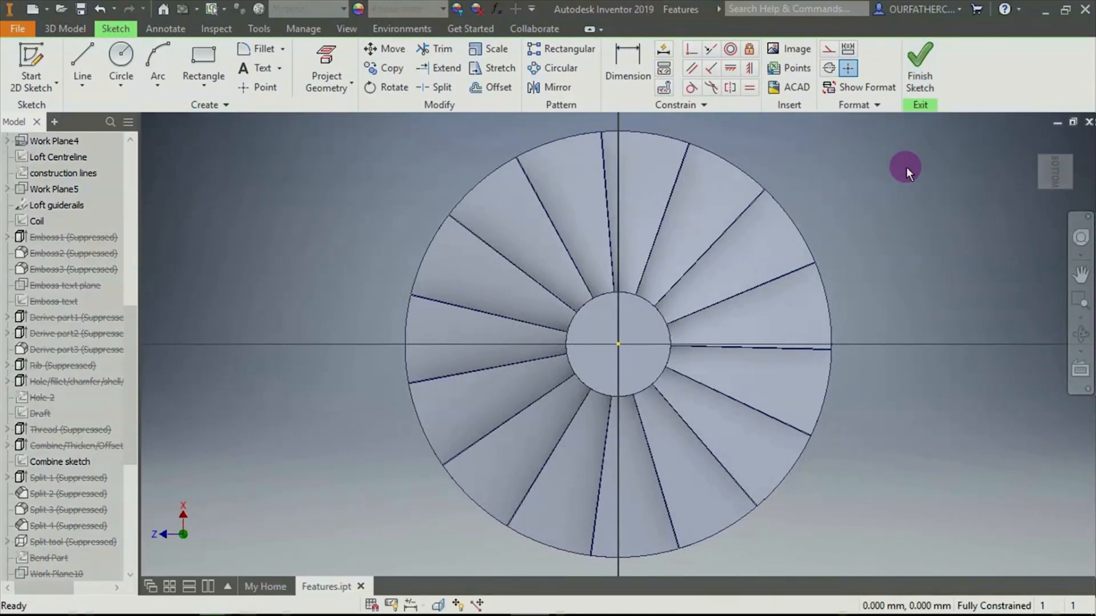
left_click(919, 80)
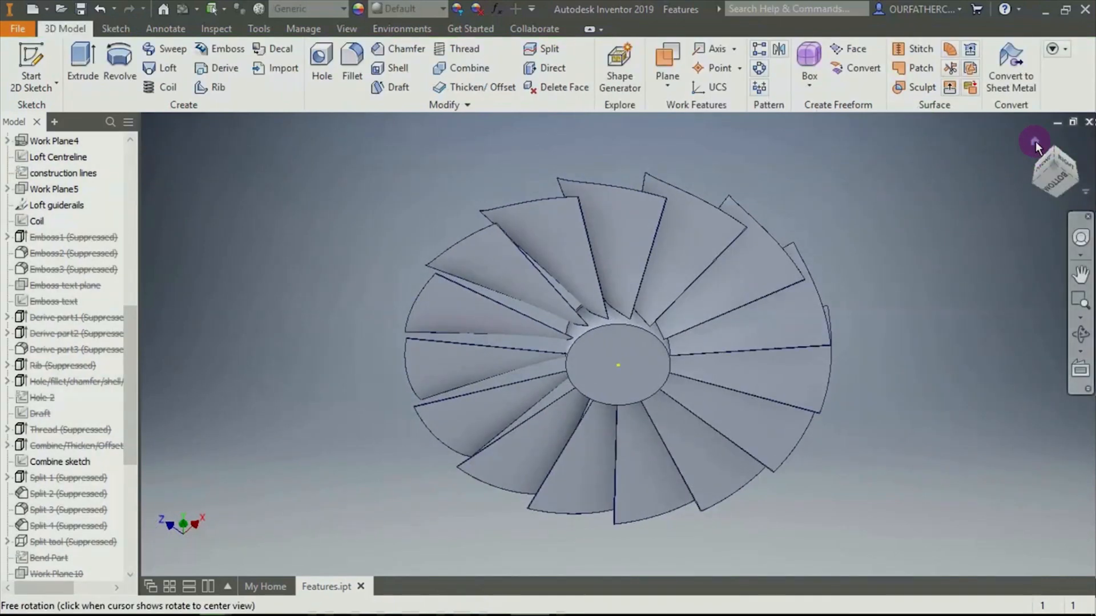
Delete the blade body Cut-Revolve1[4] from the imported turbine
left_click(1035, 142)
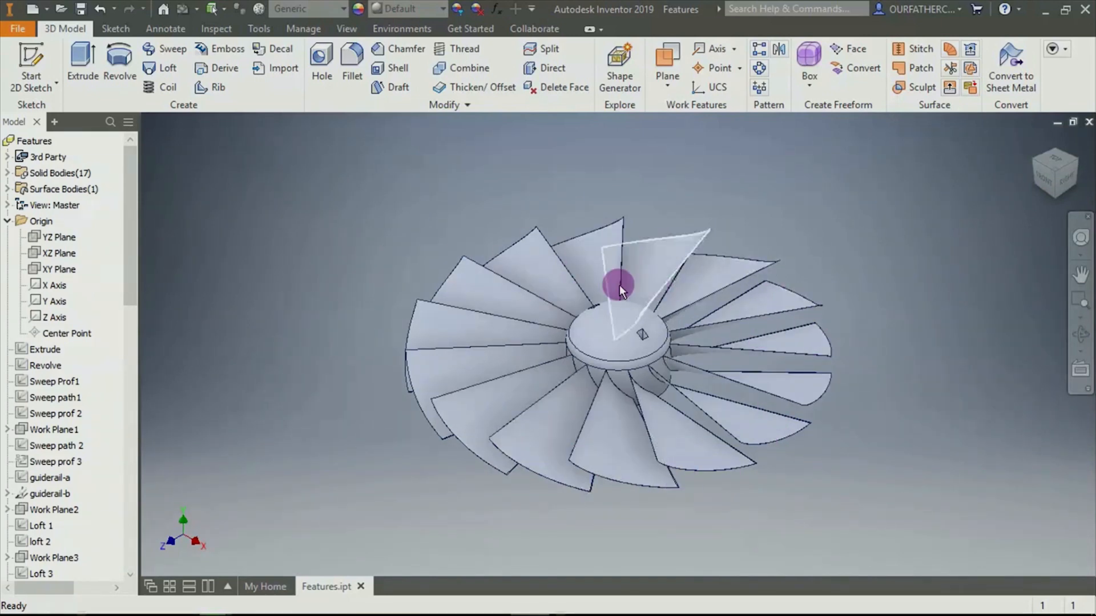
left_click_drag(132, 172, 132, 445)
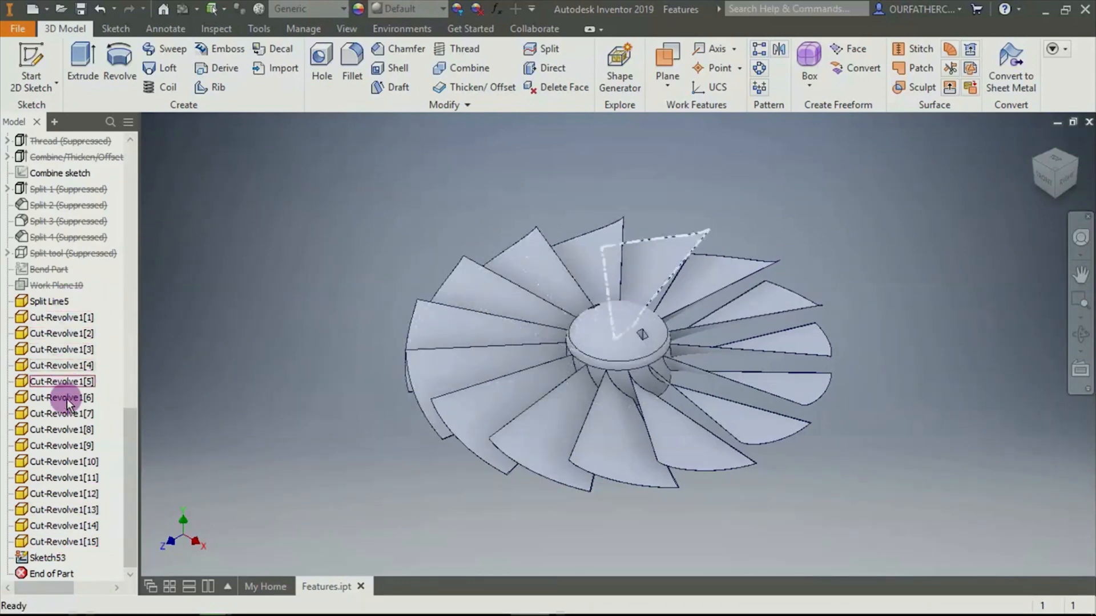
left_click(54, 366)
right_click(55, 368)
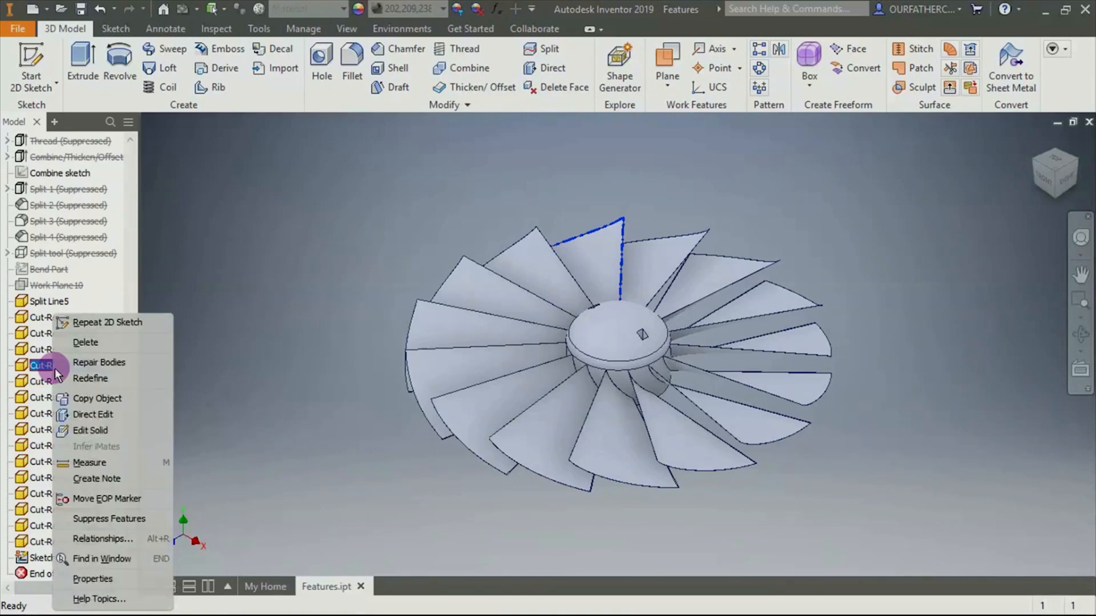
left_click(96, 347)
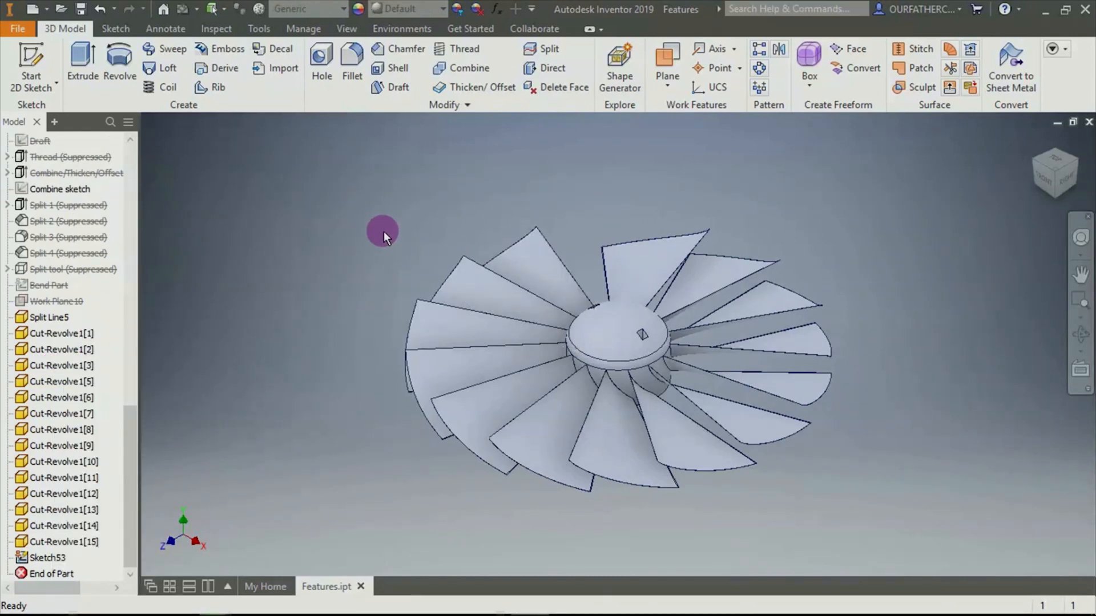
Undo the deletion of the turbine's blade body Cut-Revolve1[4]
key("ctrl+z")
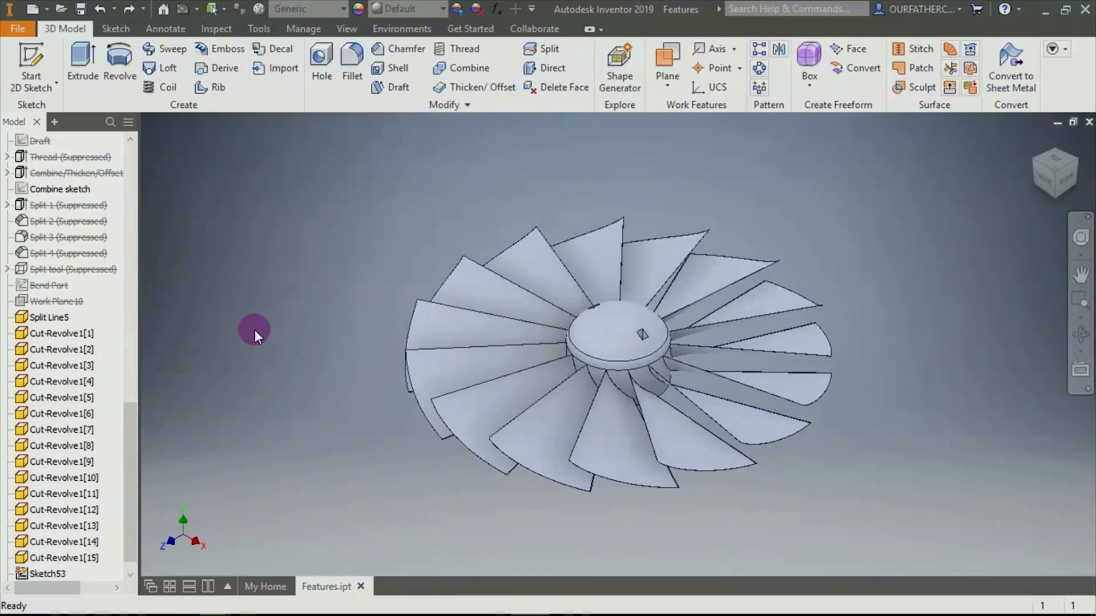
left_click_drag(148, 412, 152, 137)
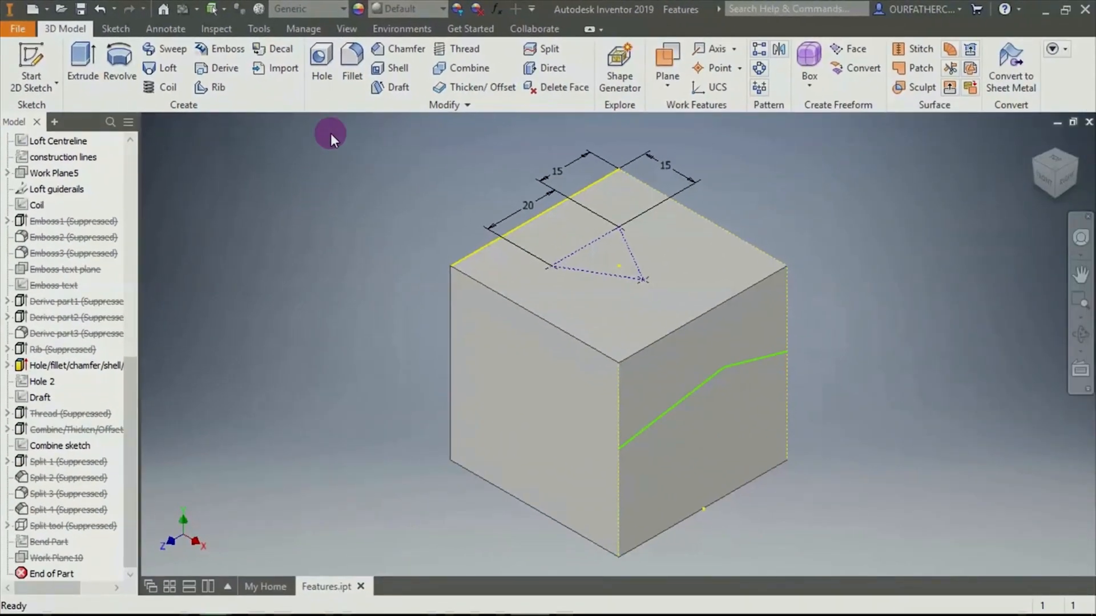
Start a Hole feature as a clearance hole with a counterbore seat, using the Ansi Metric M Profile fastener standard
left_click(323, 68)
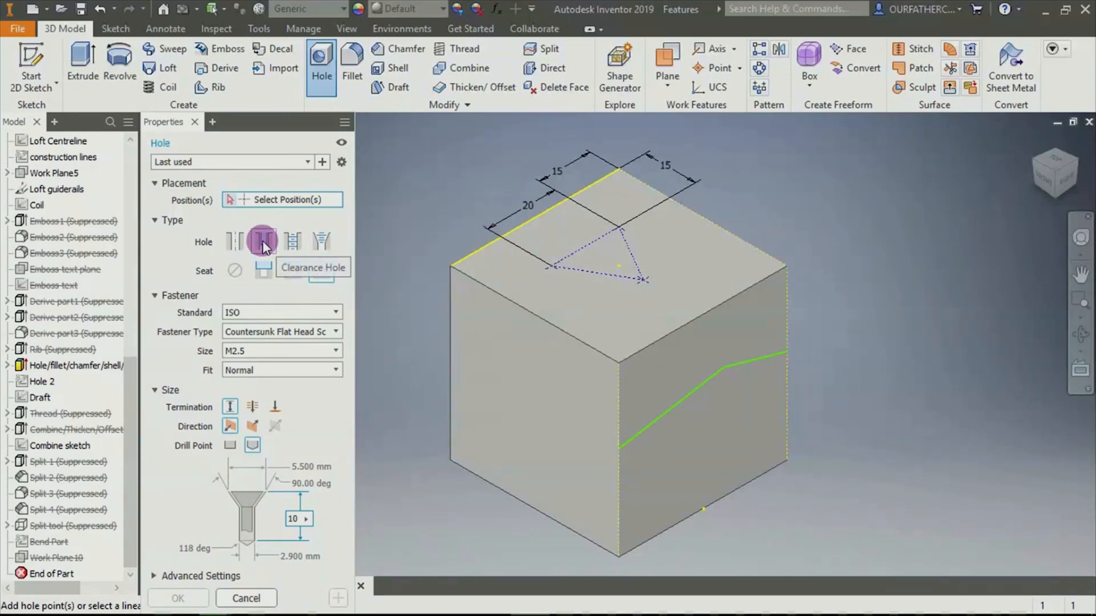
left_click(266, 267)
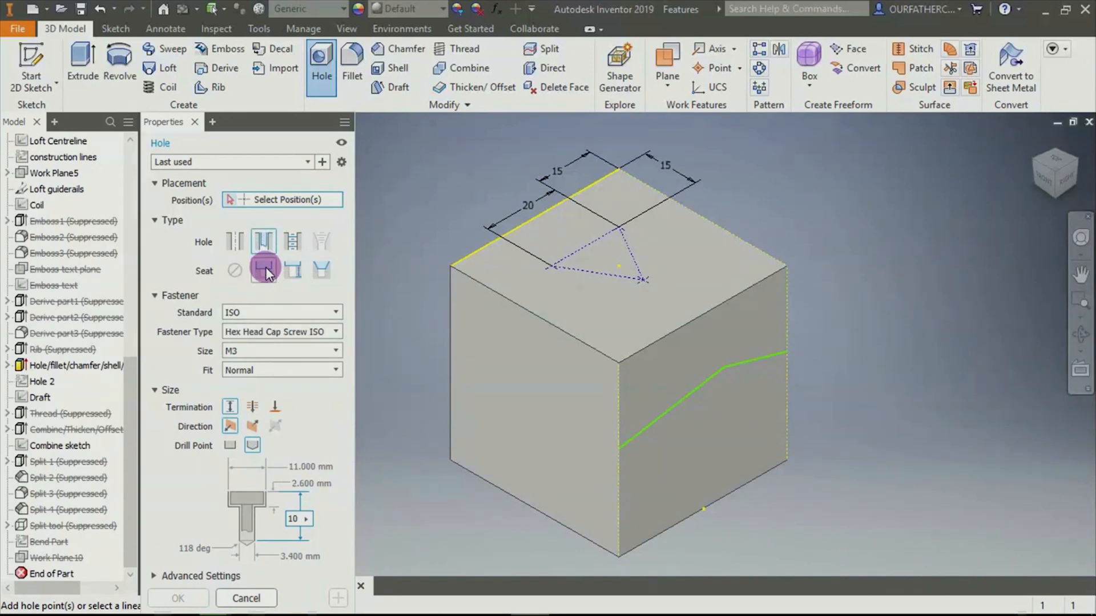
left_click(272, 313)
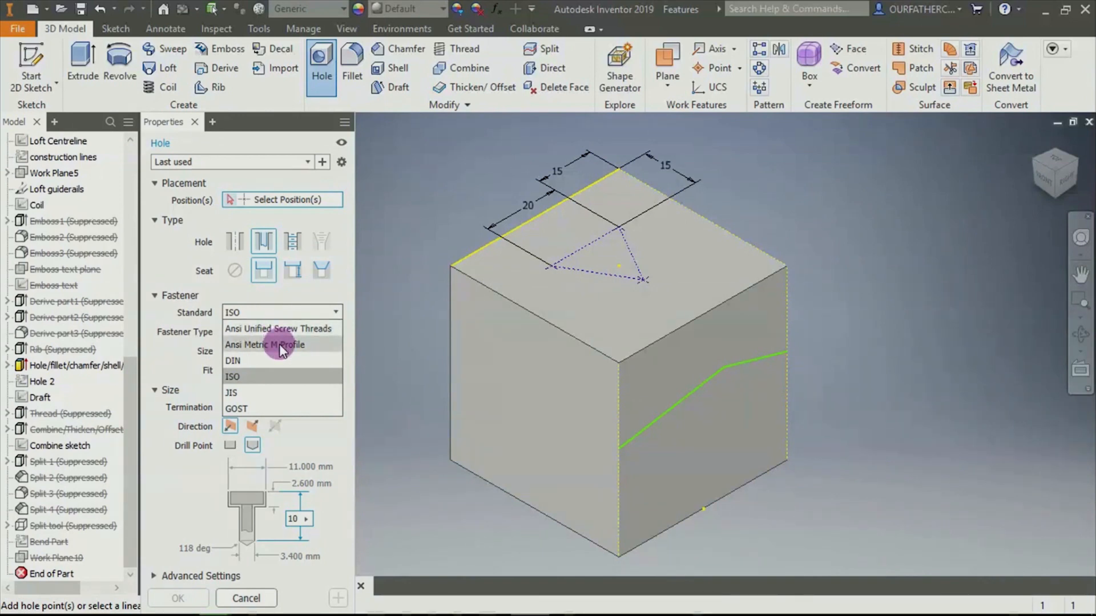
left_click(279, 345)
Set the hole's fastener type to Hex Head Bolt and its size to M10, keeping the Normal fit
left_click(287, 334)
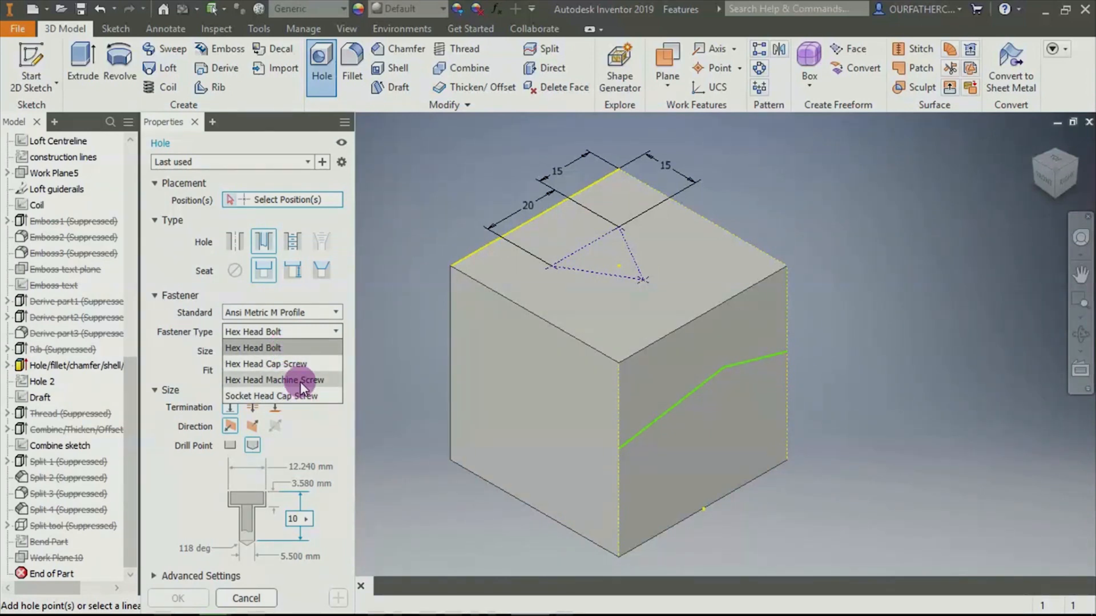
left_click(293, 348)
left_click(289, 351)
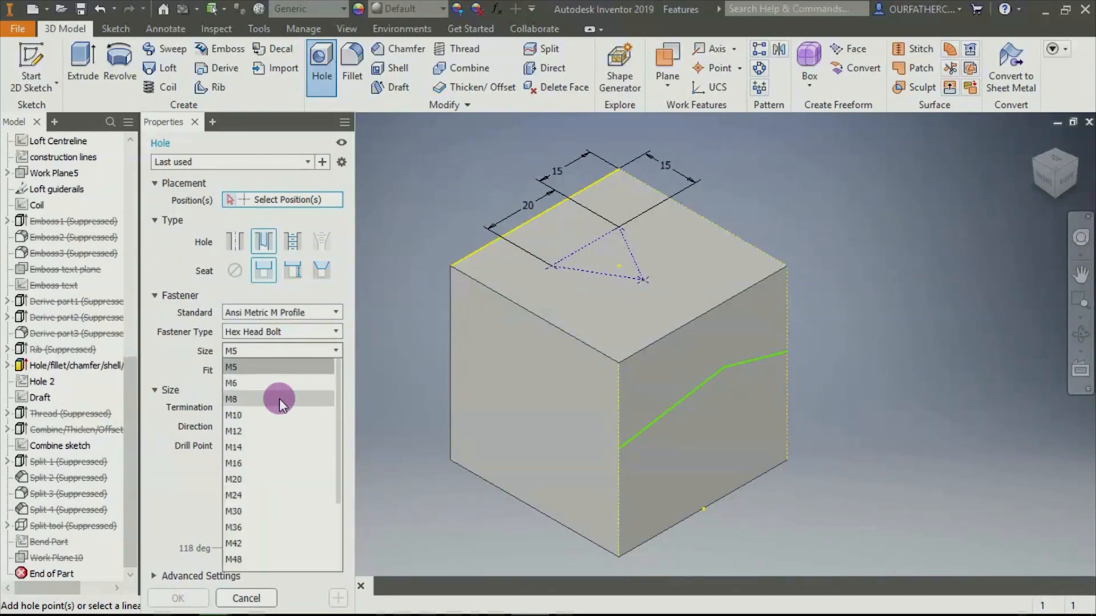
left_click(277, 415)
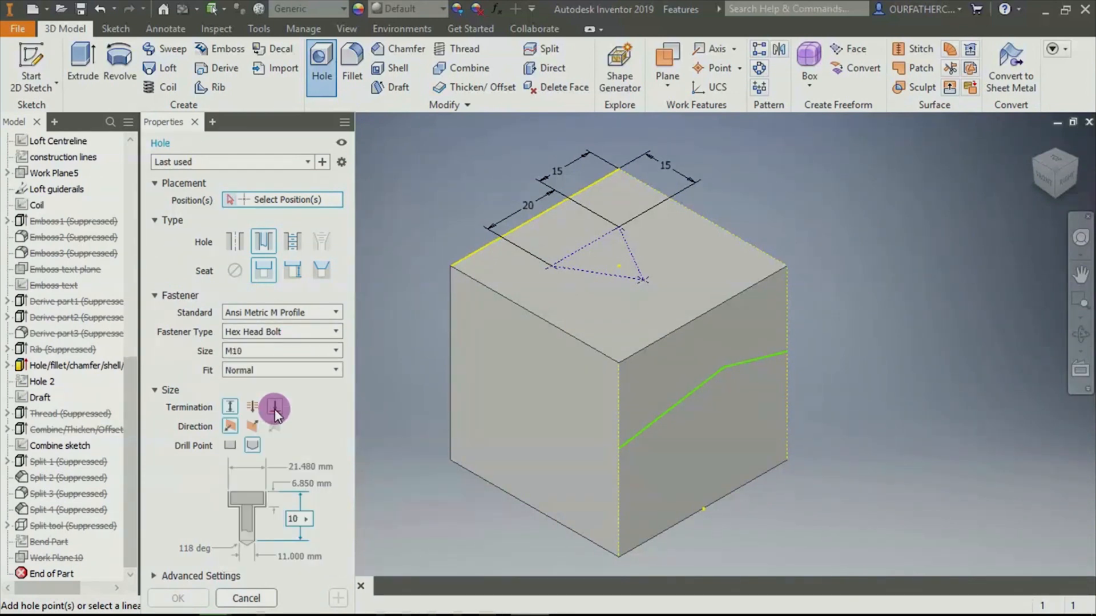
left_click(277, 373)
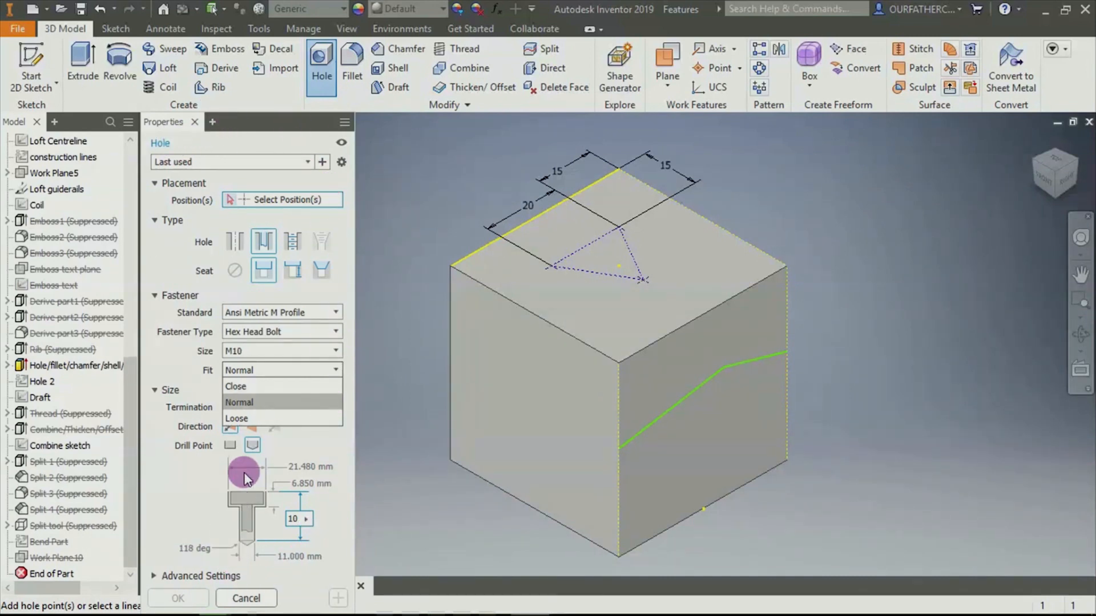
left_click(252, 407)
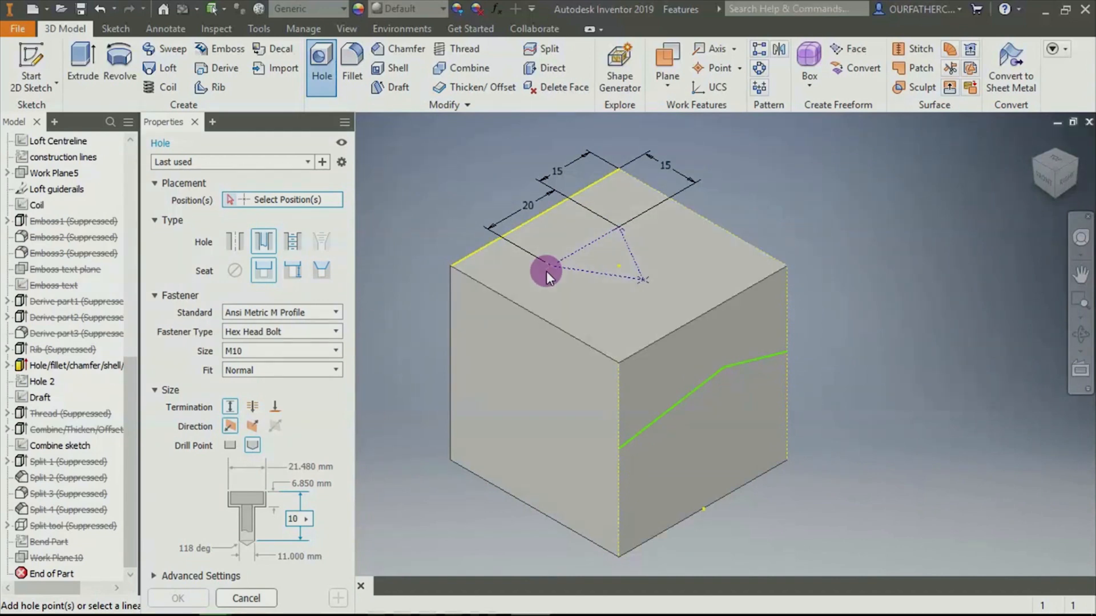
Place the counterbored holes at the three corner points of the construction triangle on the cube's top face
scroll(661, 289, "up", 5)
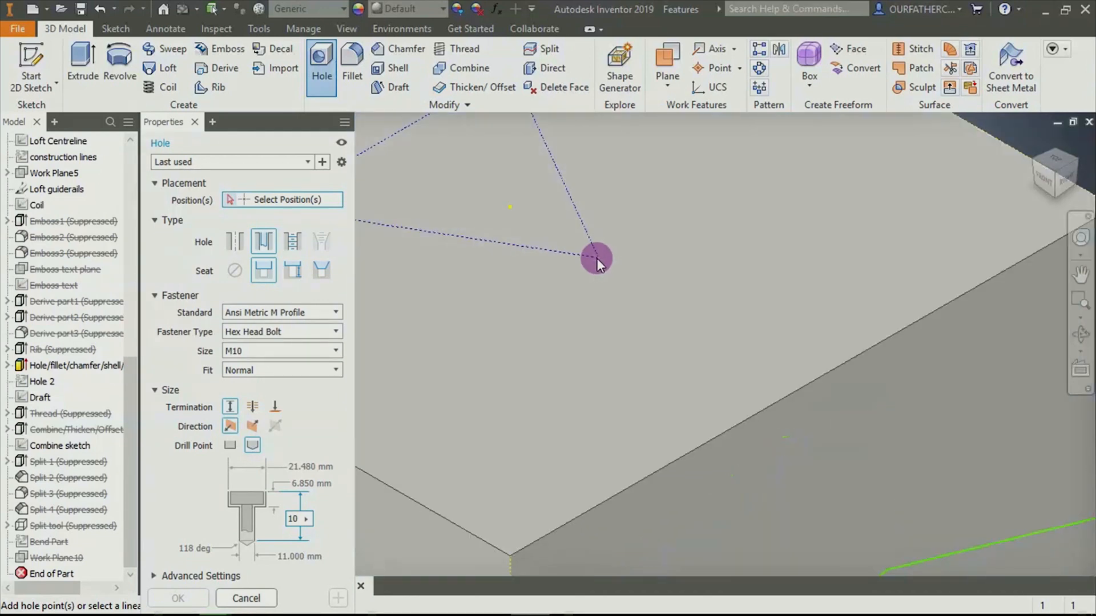
scroll(607, 279, "down", 5)
scroll(590, 234, "up", 6)
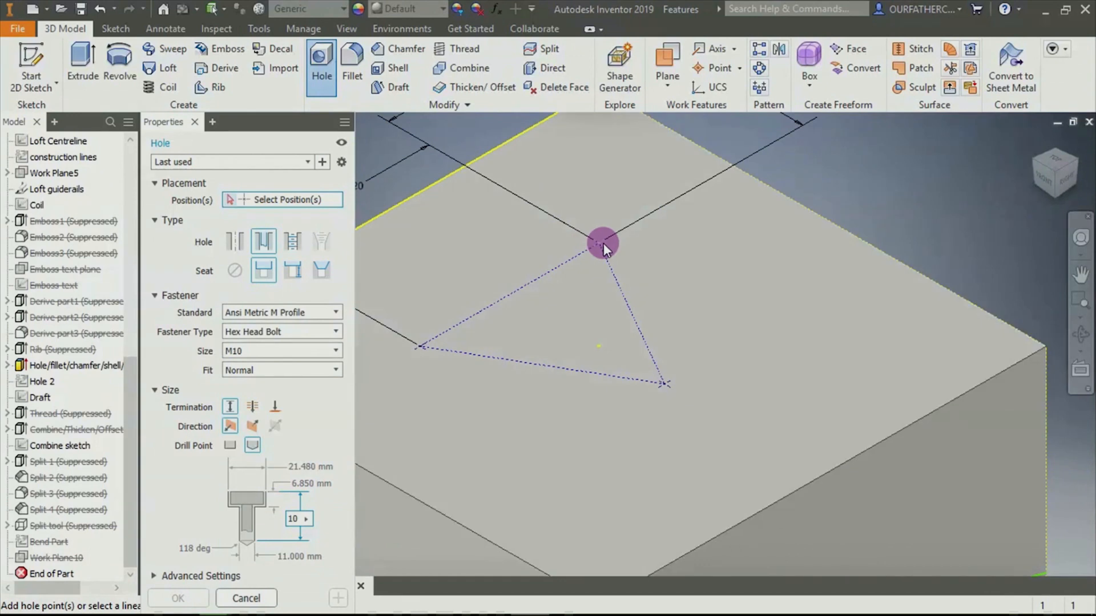
scroll(411, 356, "up", 3)
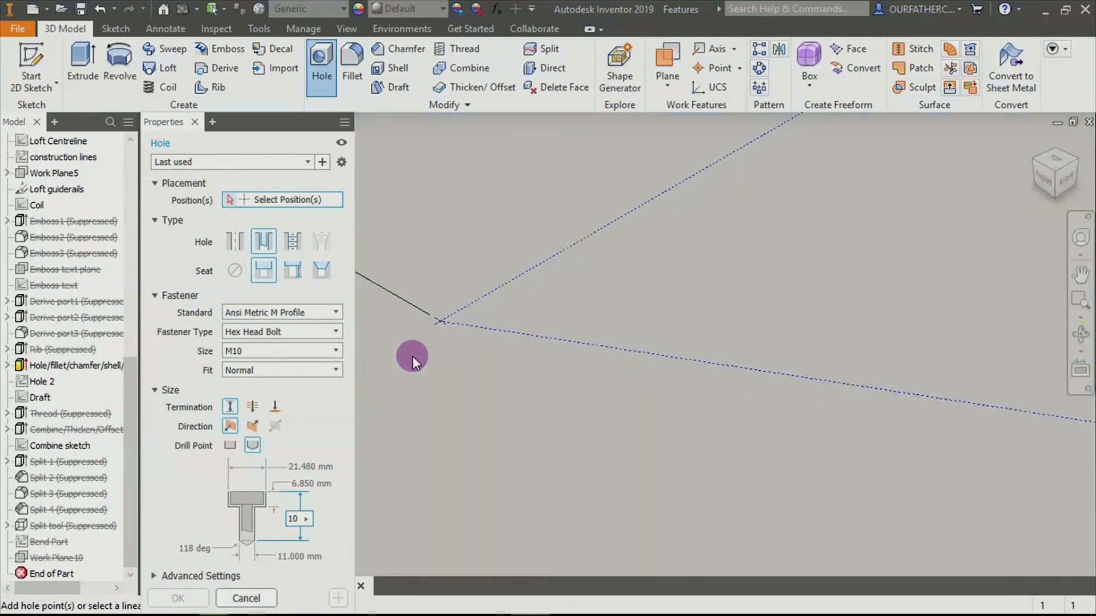
left_click(440, 319)
scroll(514, 327, "down", 5)
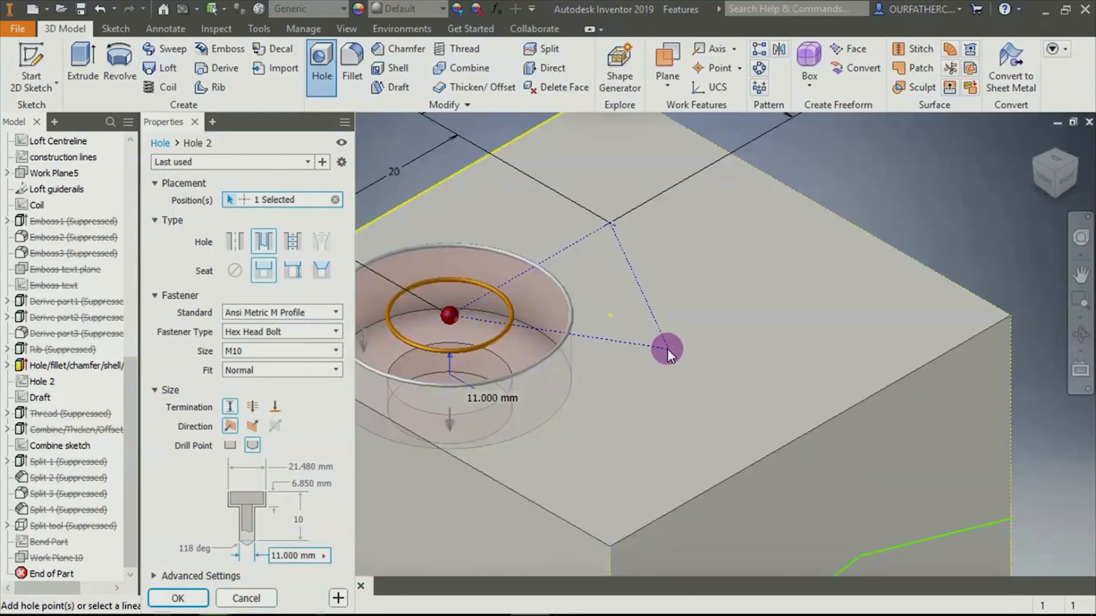
left_click(667, 347)
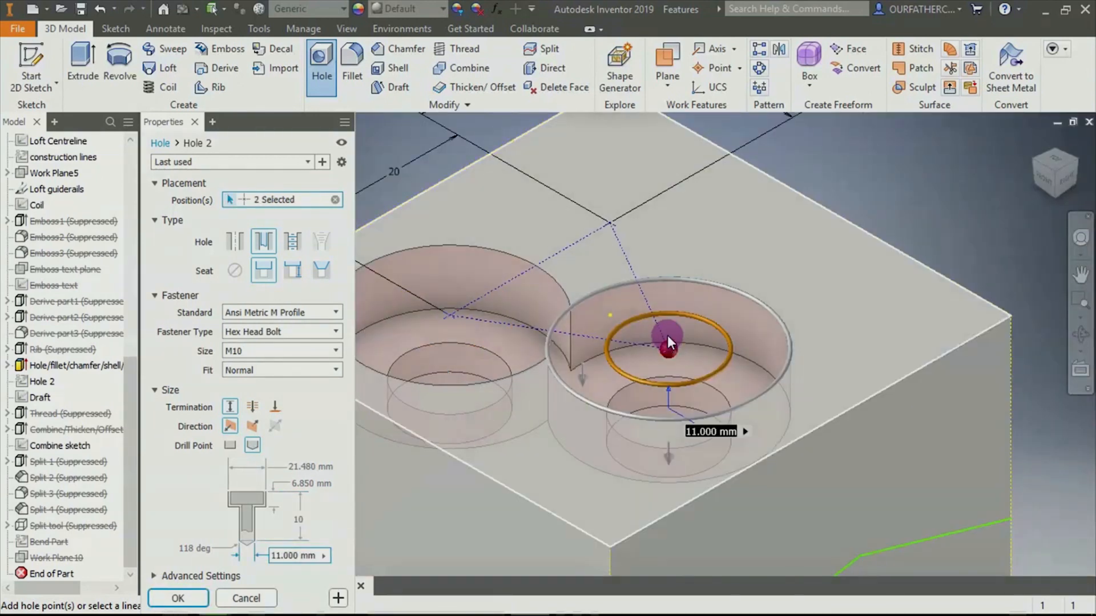
left_click(606, 222)
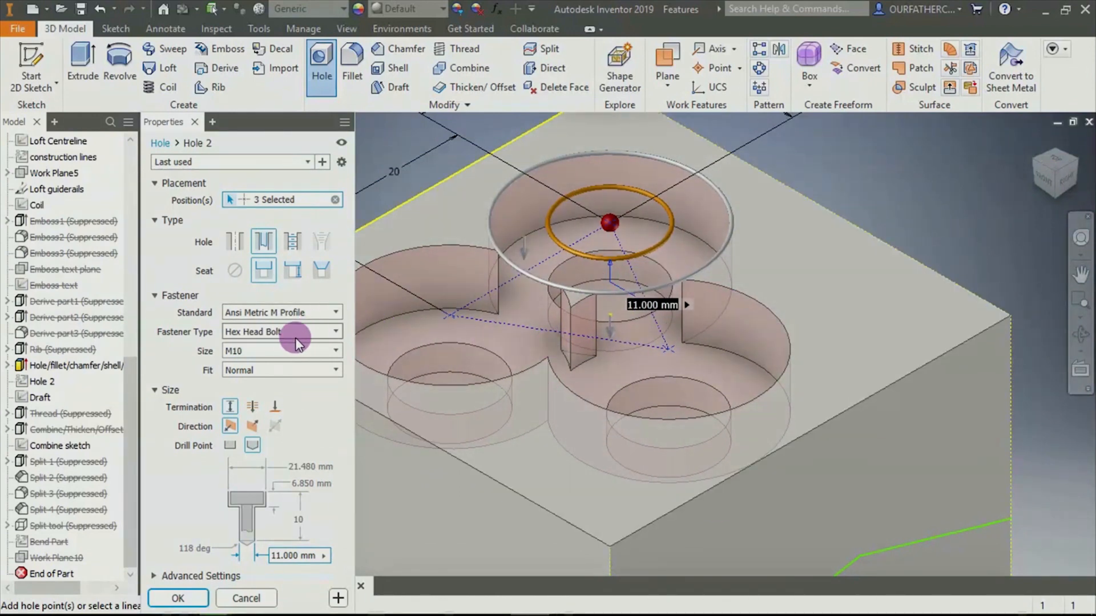
Try the M6 fastener size for the three holes, and settle on M5
left_click(282, 350)
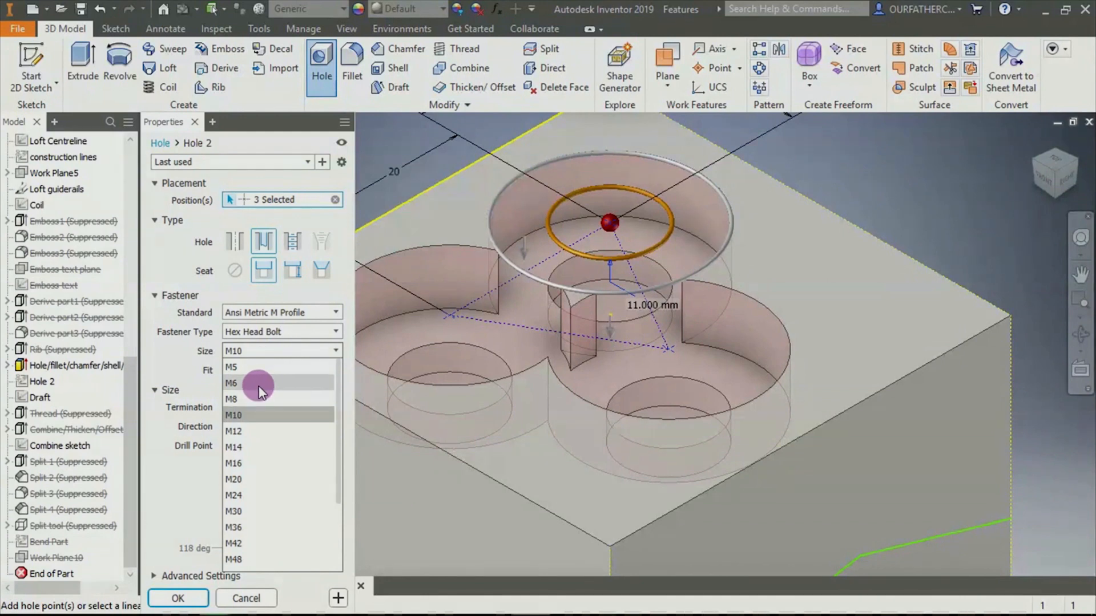
left_click(258, 383)
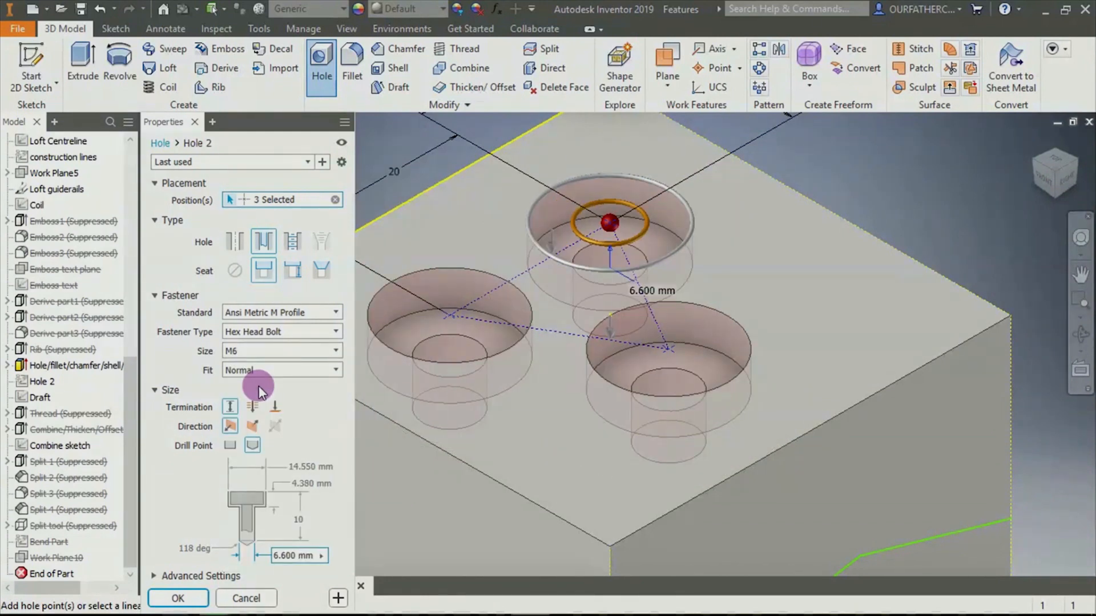
left_click(257, 350)
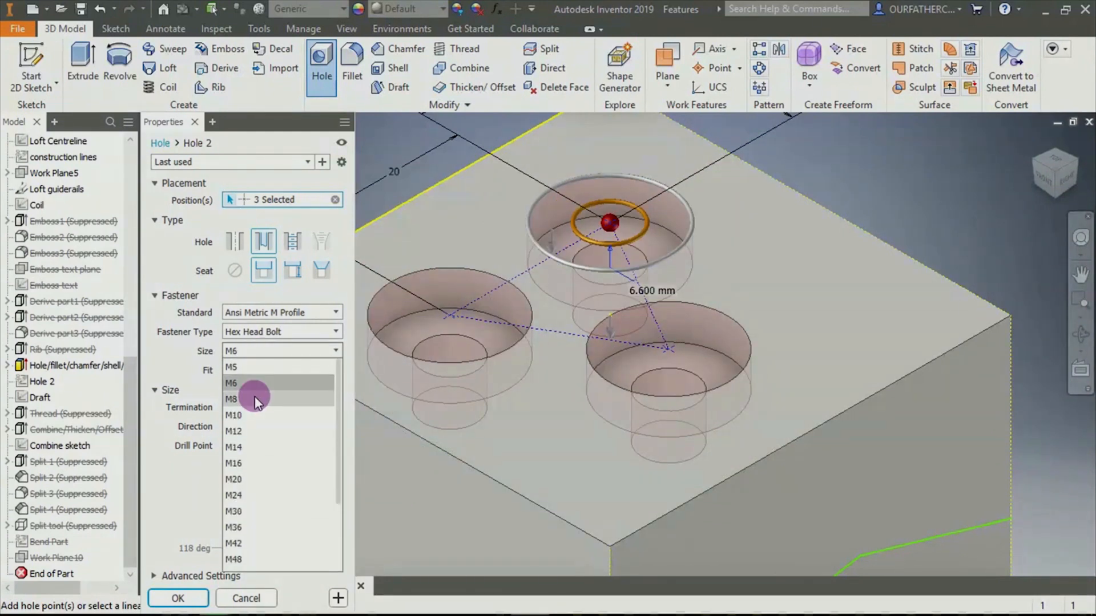
left_click(257, 367)
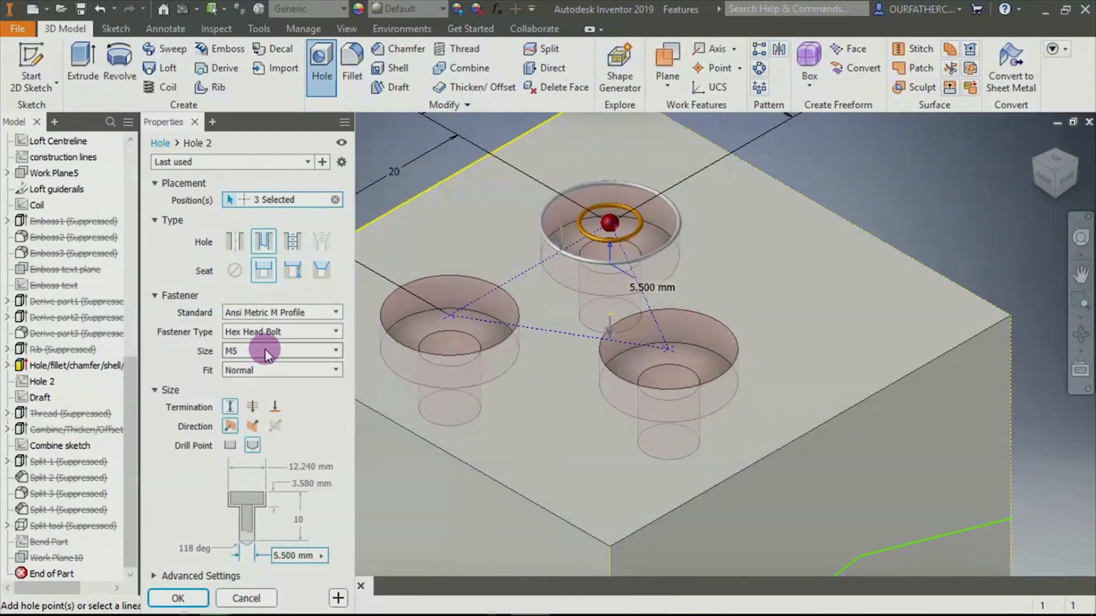
left_click(266, 350)
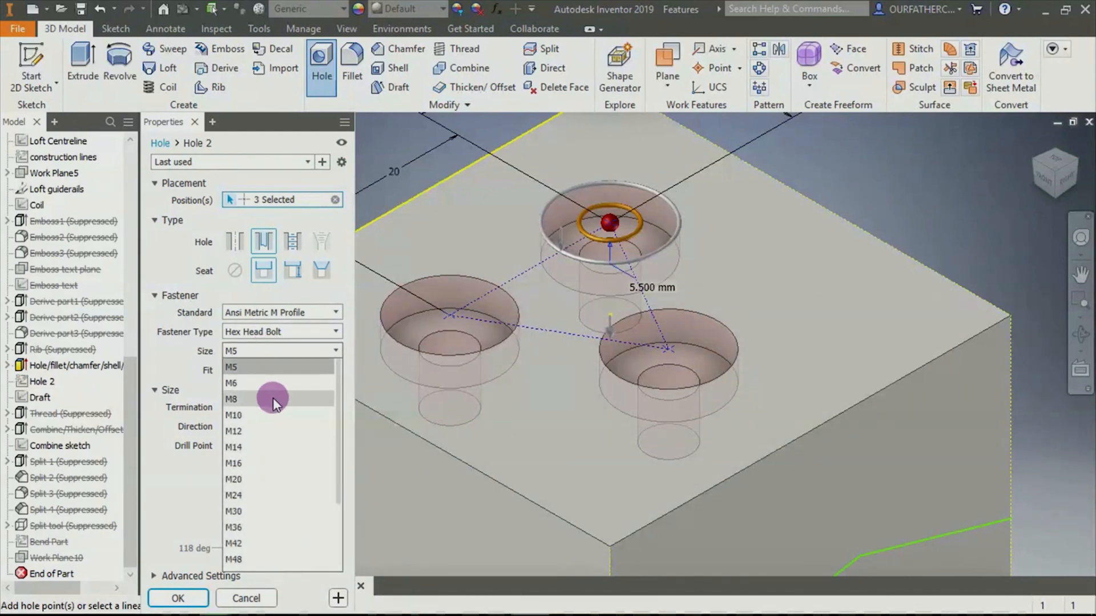
left_click(275, 368)
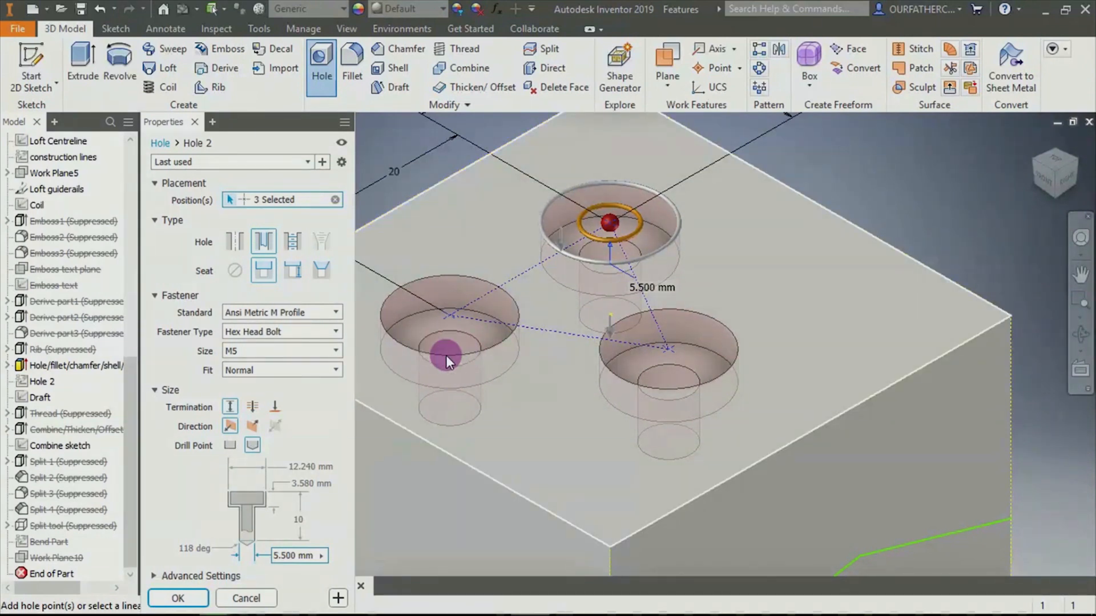
Try the Close and Loose fits for the M5 clearance holes, and return the fit to Normal
left_click(270, 370)
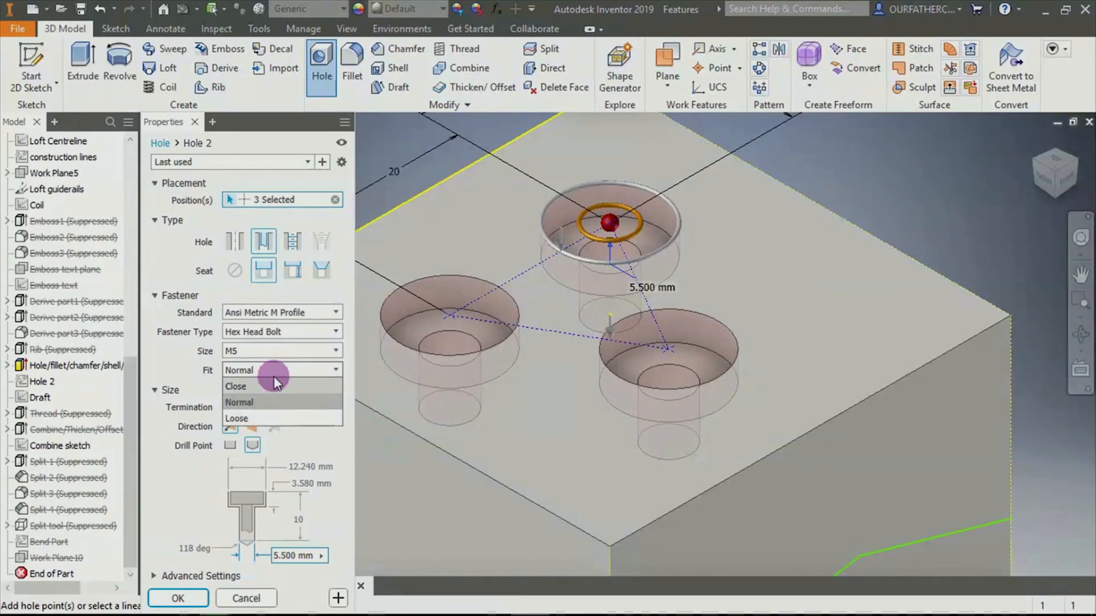
left_click(270, 385)
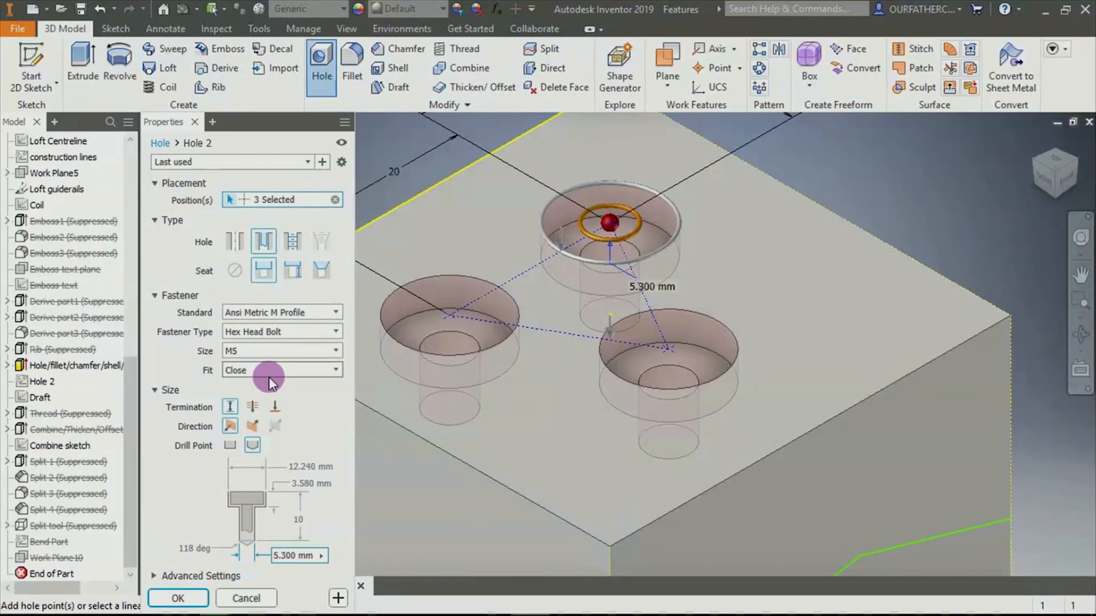
left_click(274, 372)
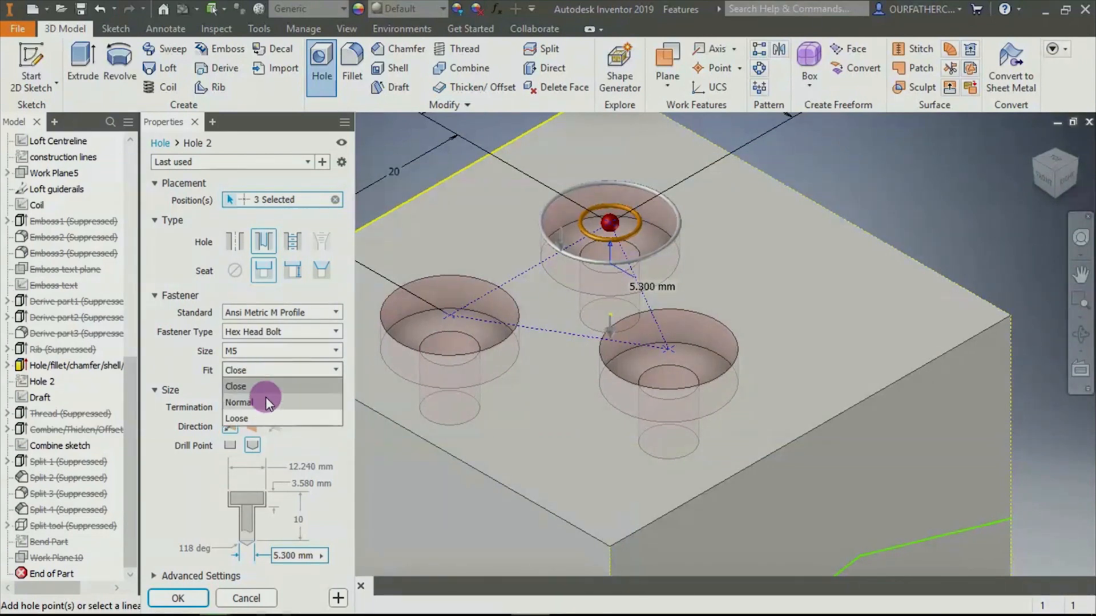
left_click(257, 416)
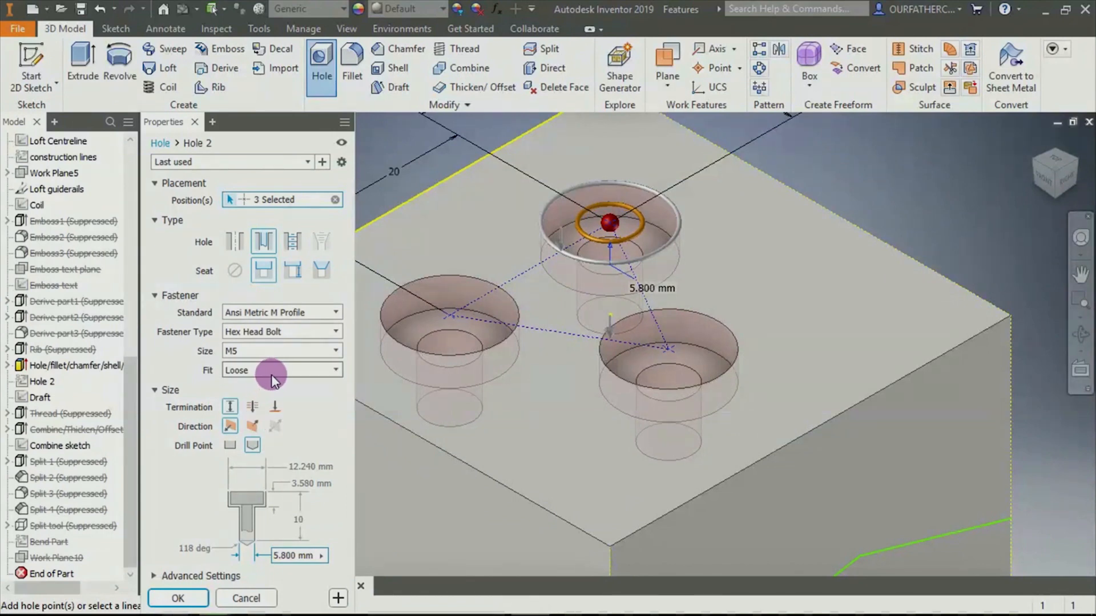
left_click(272, 373)
left_click(270, 401)
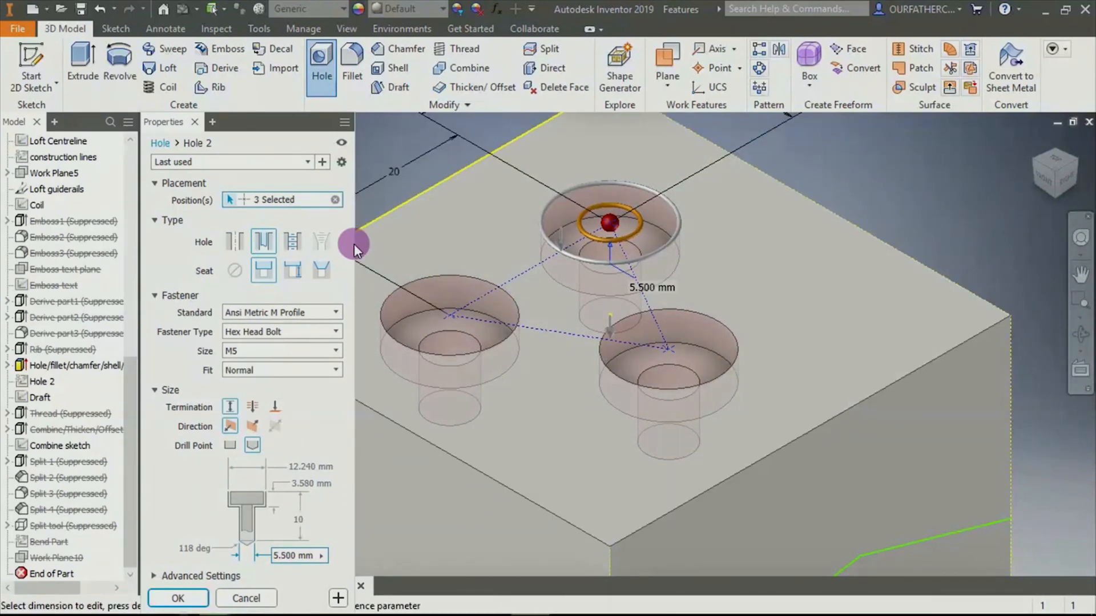
Try the tapped hole type and the countersink seat, and return to a clearance hole with a counterbore seat
left_click(294, 242)
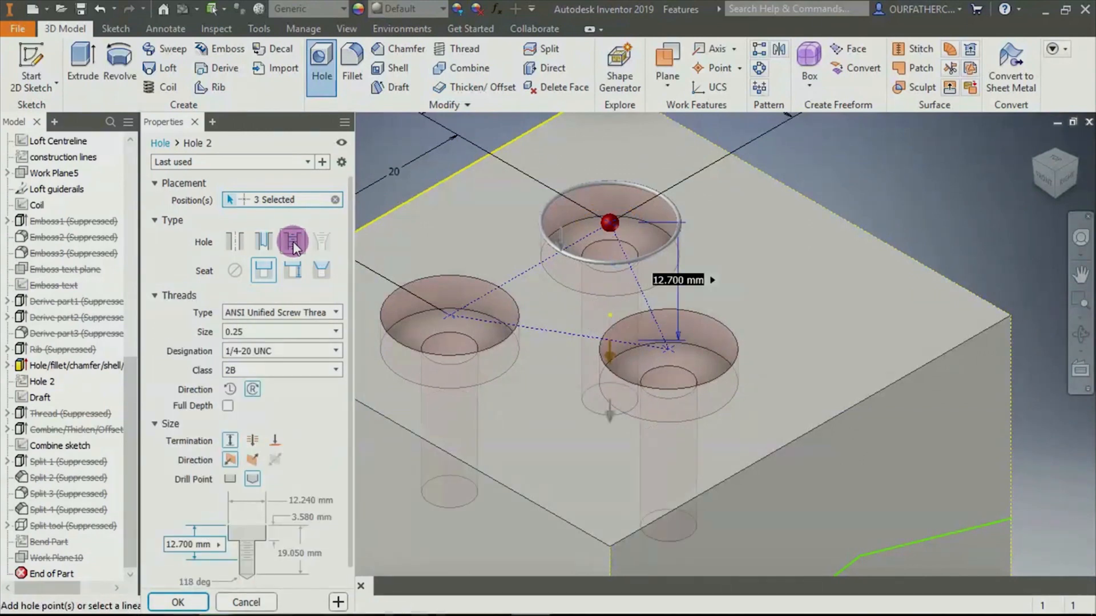
left_click(263, 242)
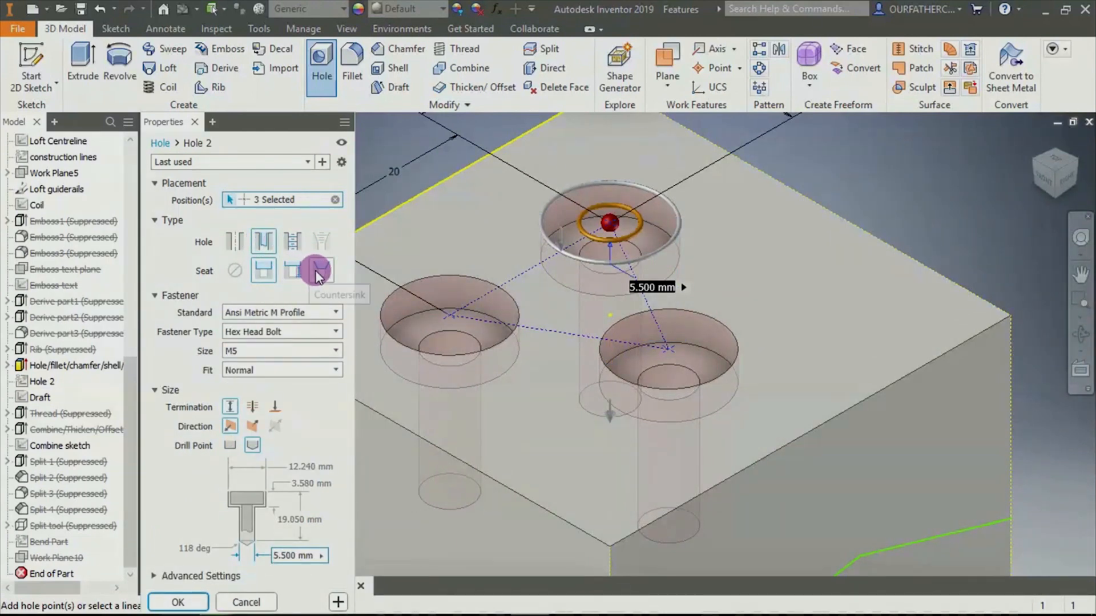
left_click(317, 273)
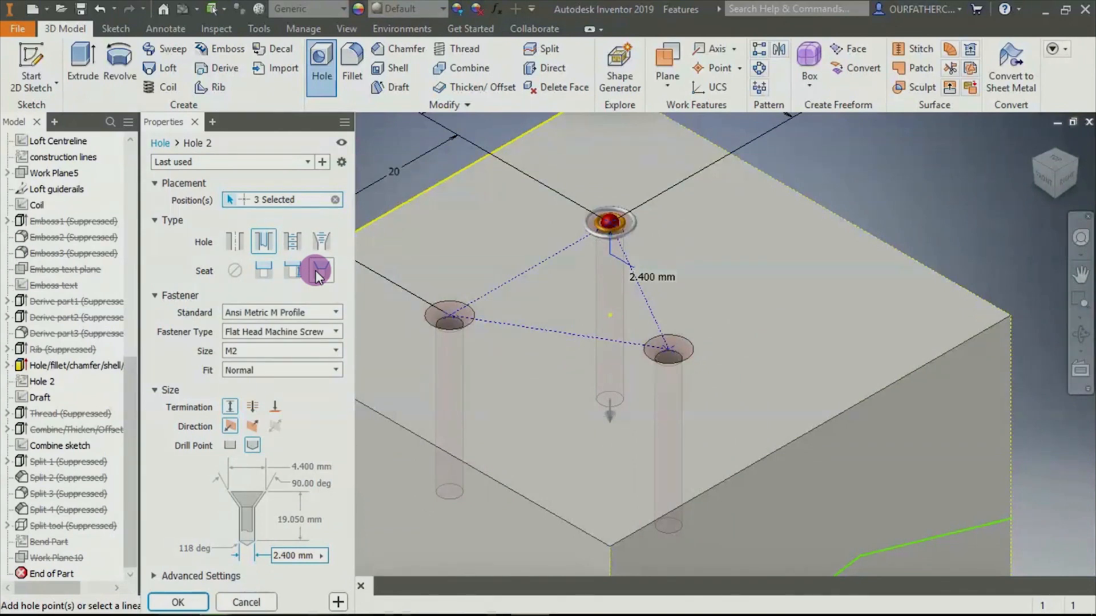
left_click(264, 270)
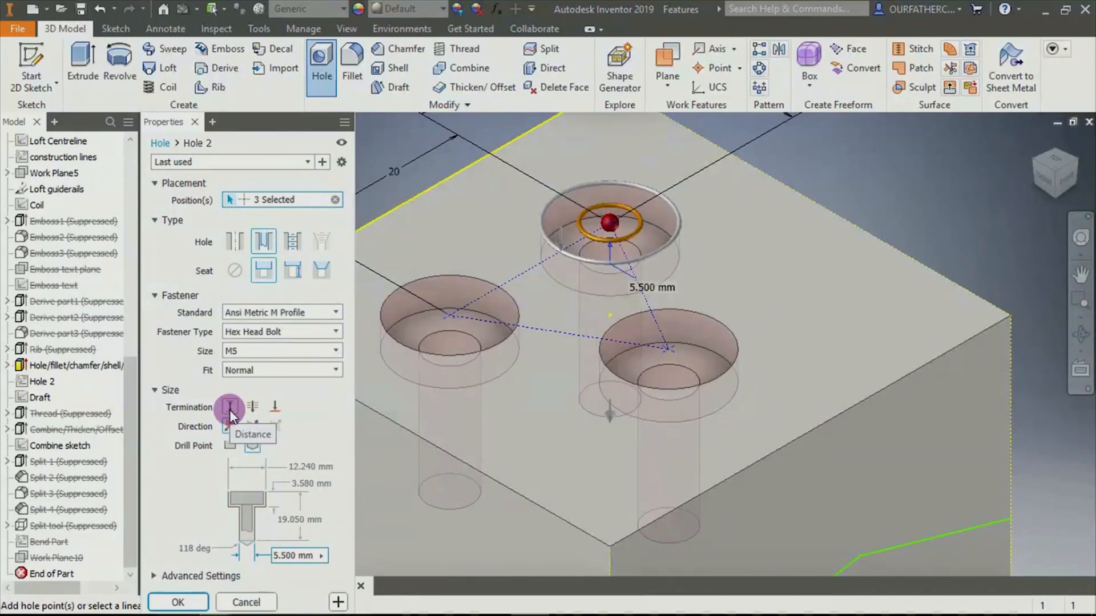
Set the depth of the three counterbored holes to 25 mm with the Distance termination
left_click(299, 520)
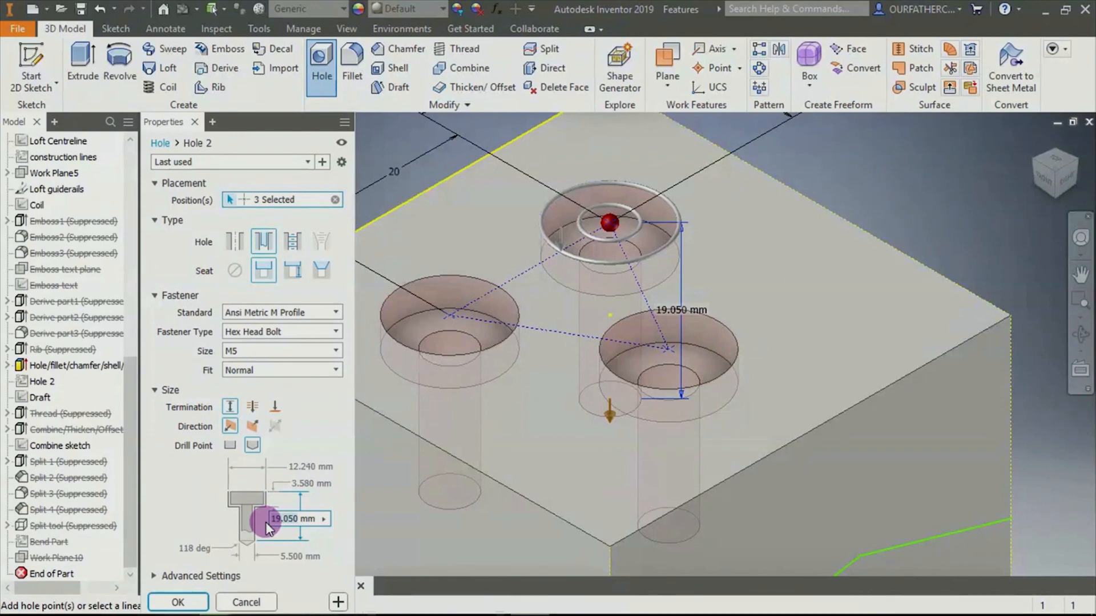
type("25")
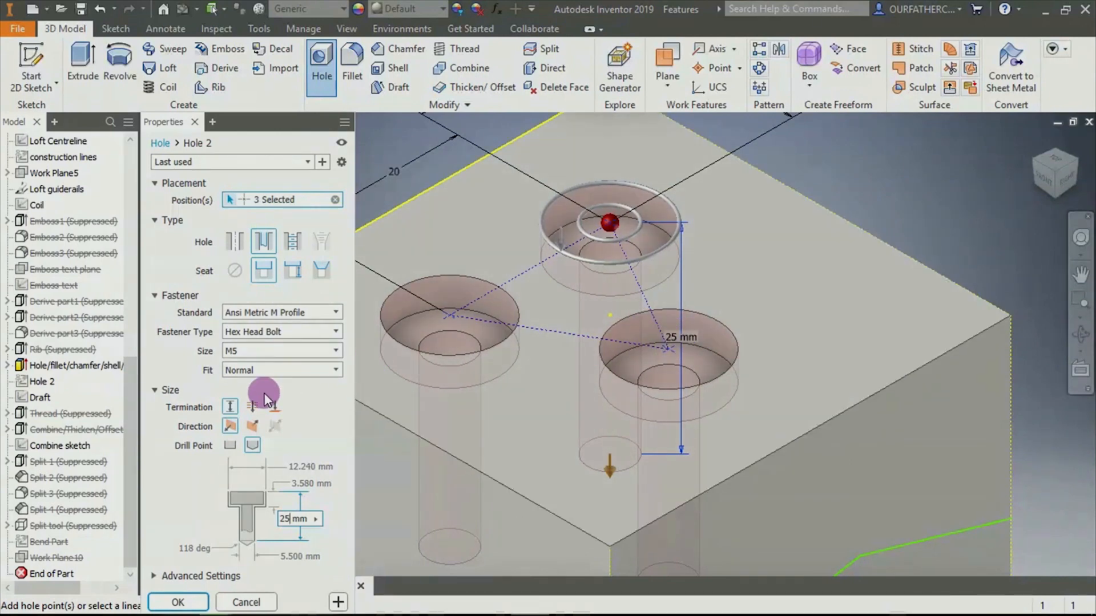
scroll(448, 414, "down", 3)
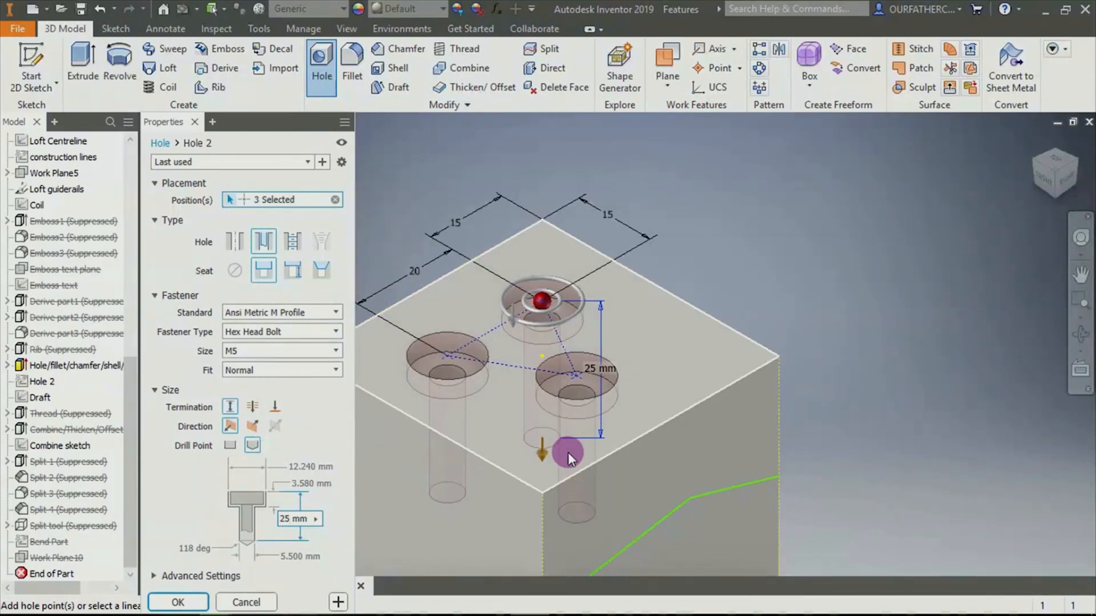
middle_click_drag(627, 390, 683, 306)
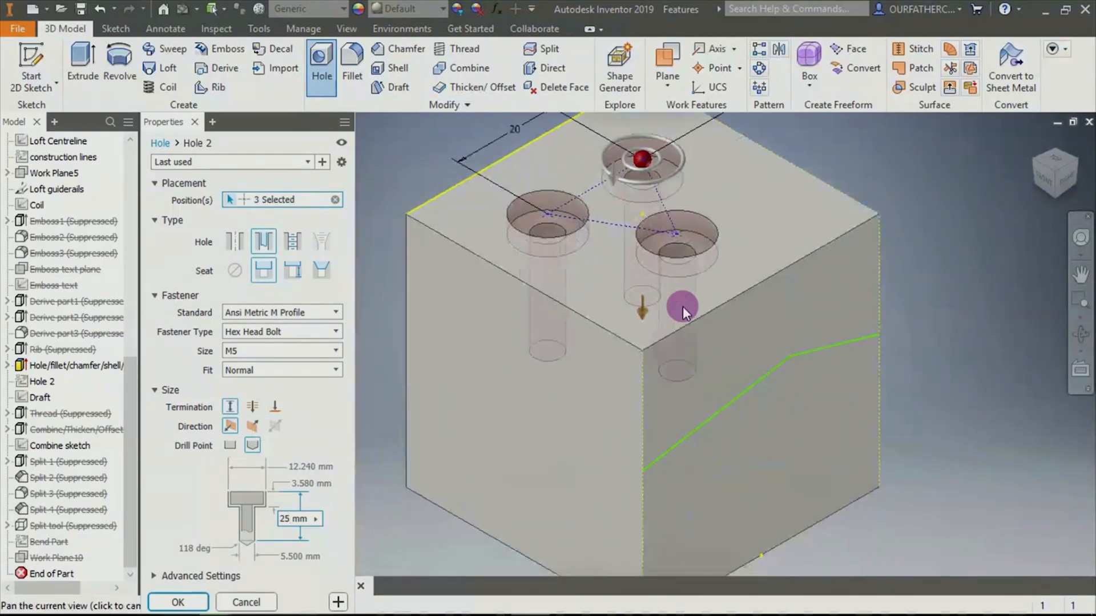
Try the Through All termination for the three counterbored holes, and return to the Distance termination with a depth of 19.050 mm
left_click(253, 406)
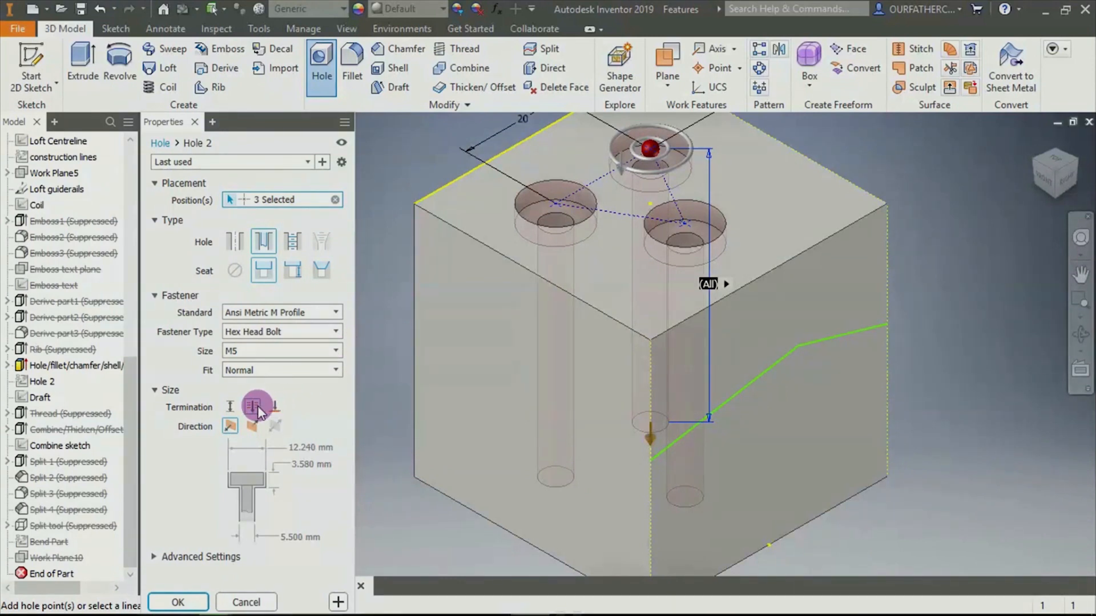
left_click(273, 200)
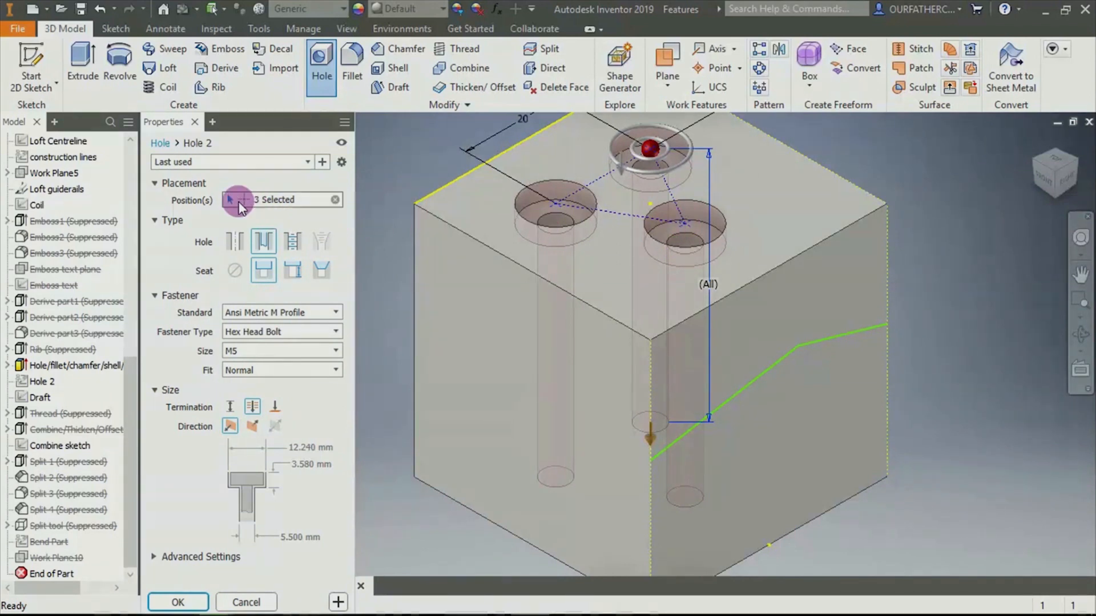
left_click(288, 200)
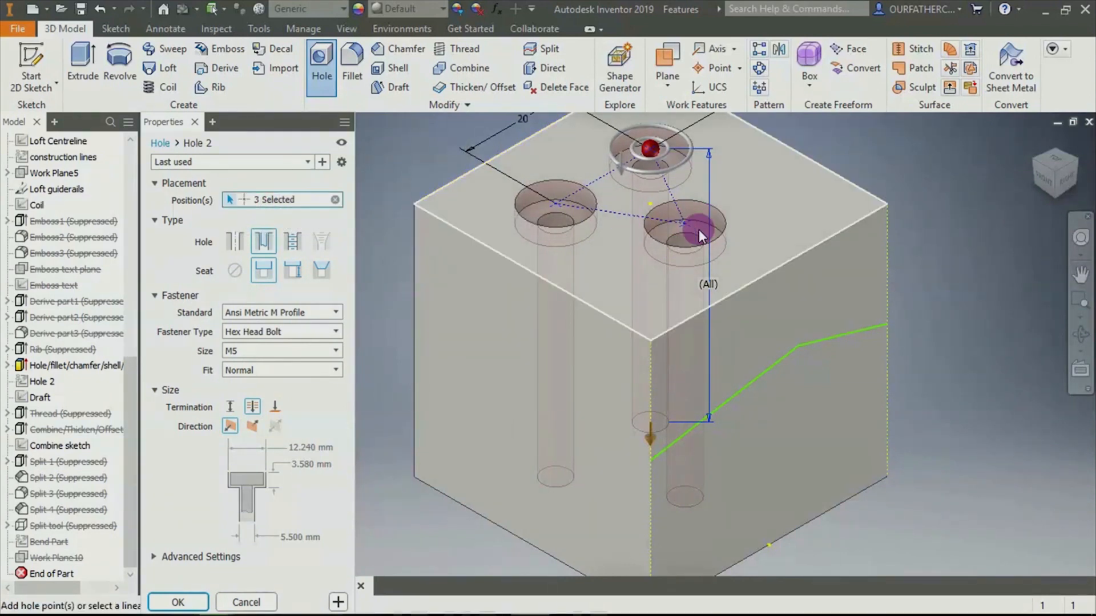
left_click(681, 226)
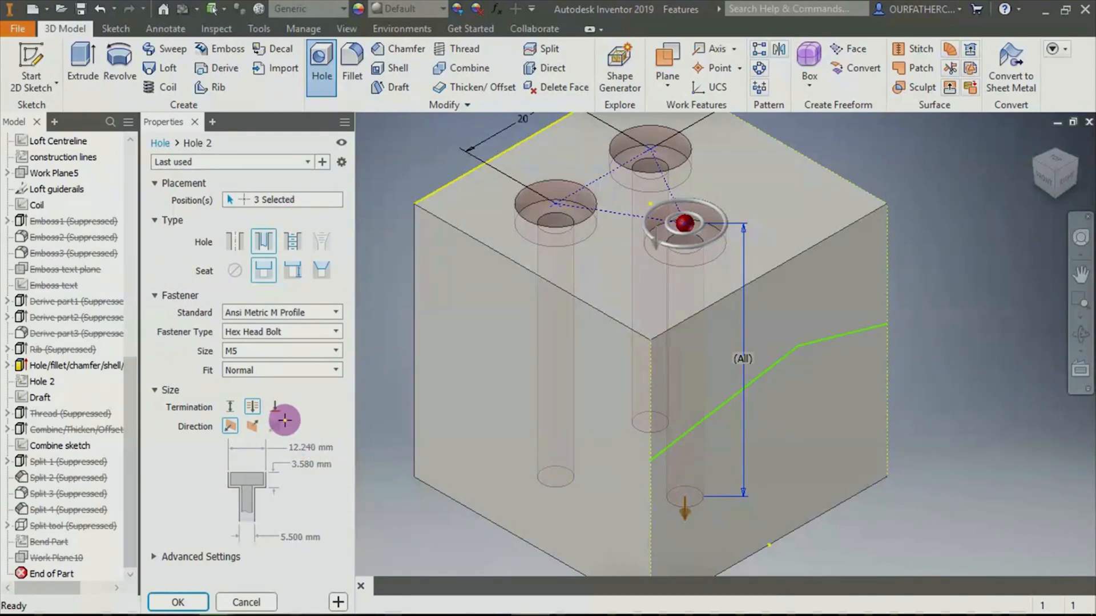
left_click(230, 407)
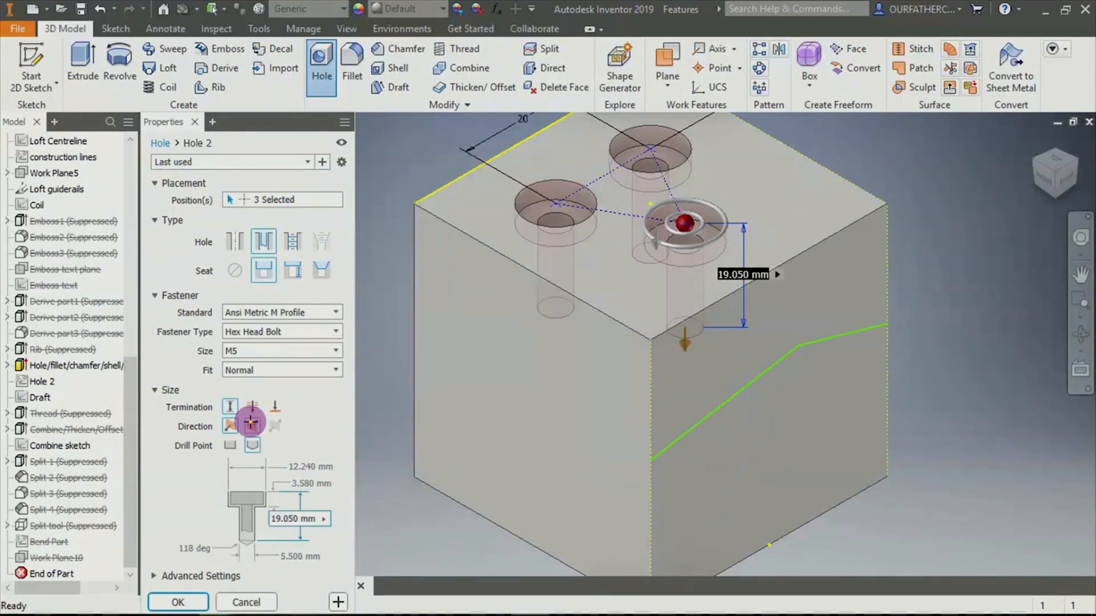
Try the flipped direction for the three holes, and return to the default direction into the cube
left_click(251, 423)
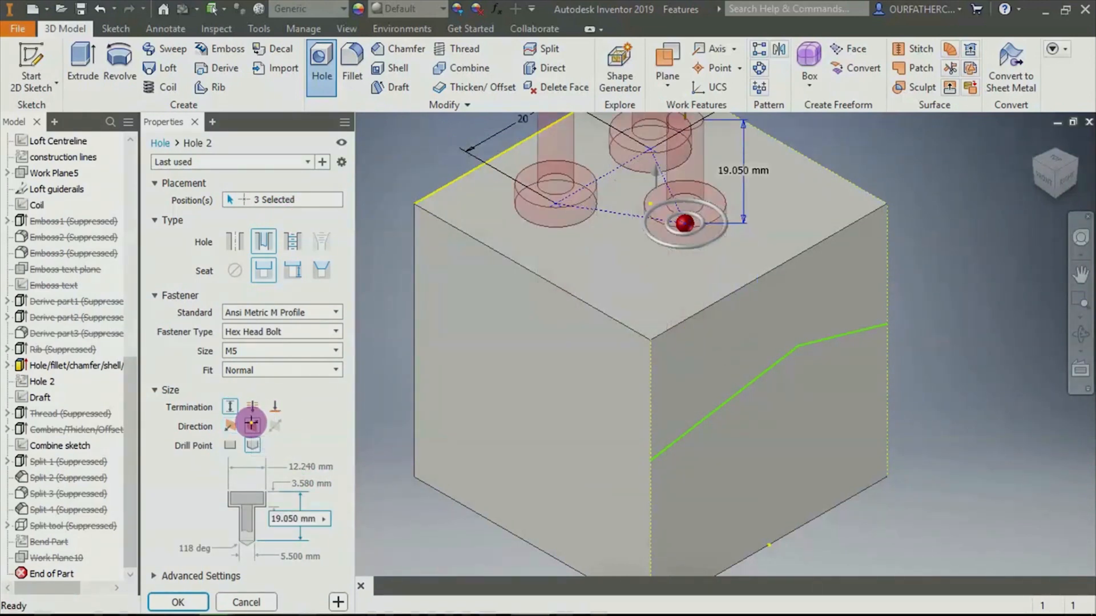
scroll(709, 235, "down", 3)
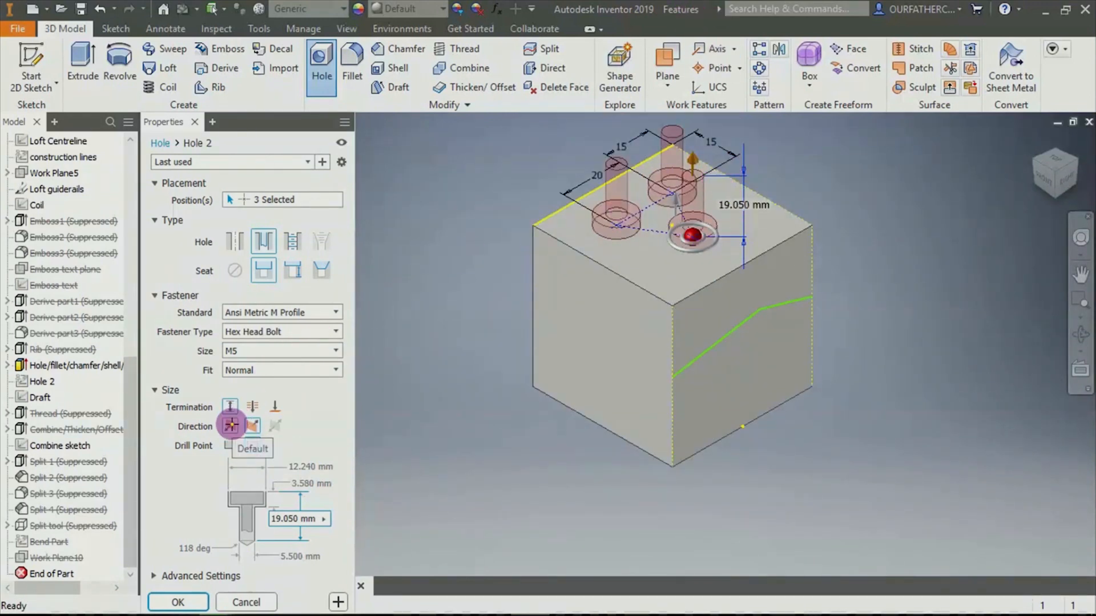
left_click(230, 424)
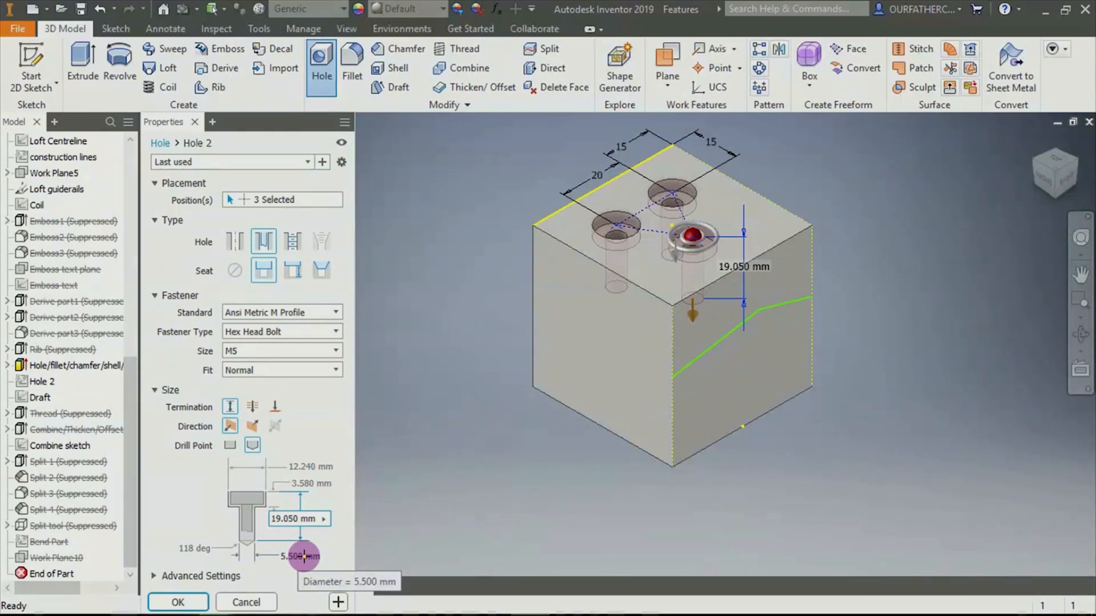
Switch the fastener size of the three holes to M6 for comparison, and set it back to M5
left_click(267, 351)
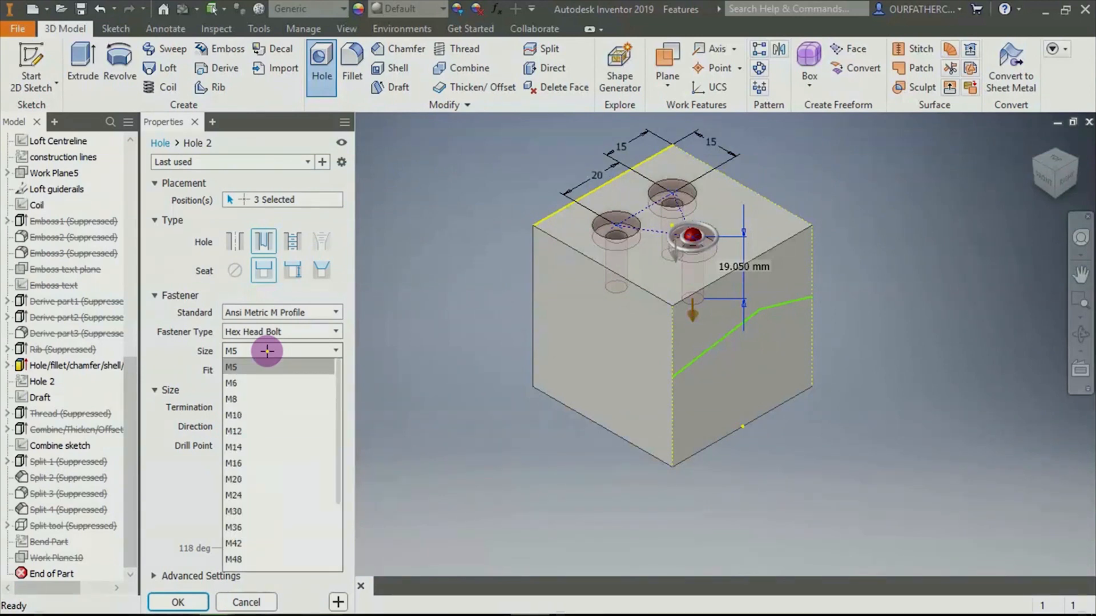
left_click(257, 383)
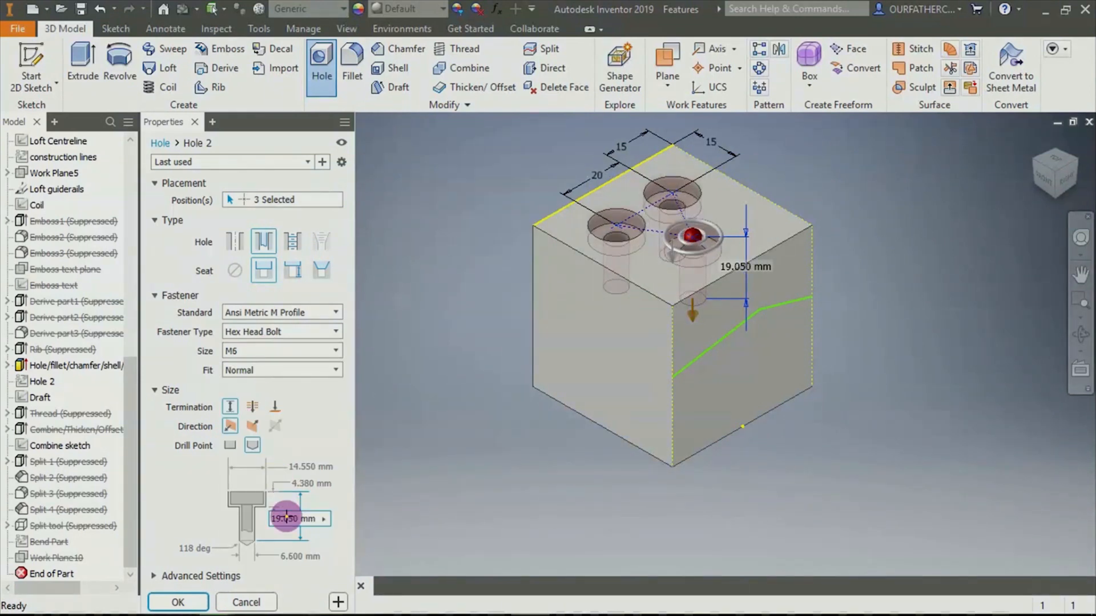
left_click(274, 351)
left_click(268, 367)
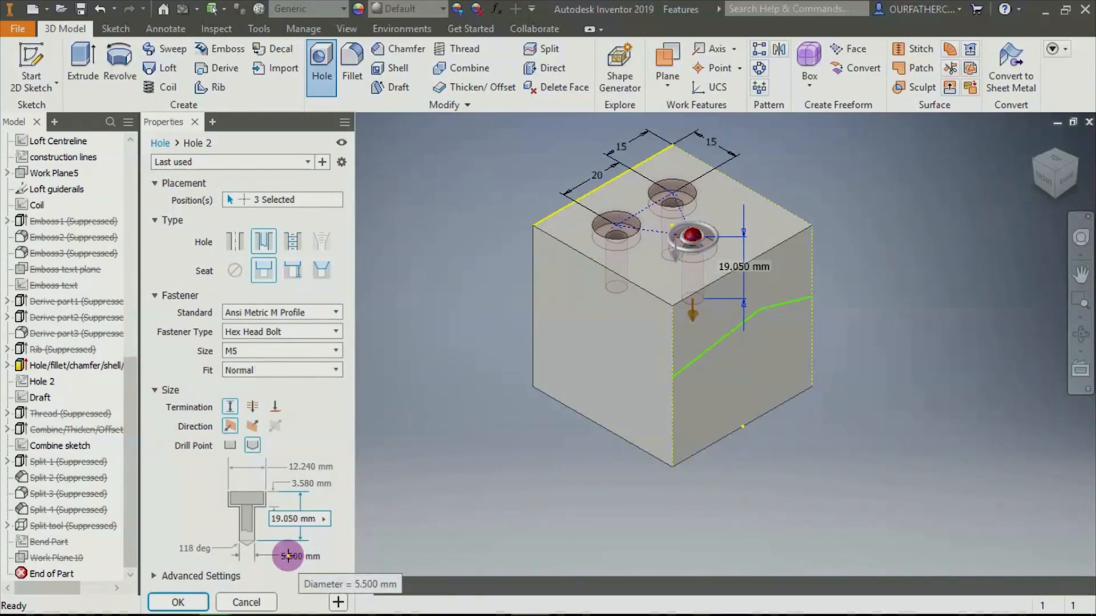
Set the drill point angle of the three holes to 102 degrees
left_click(187, 548)
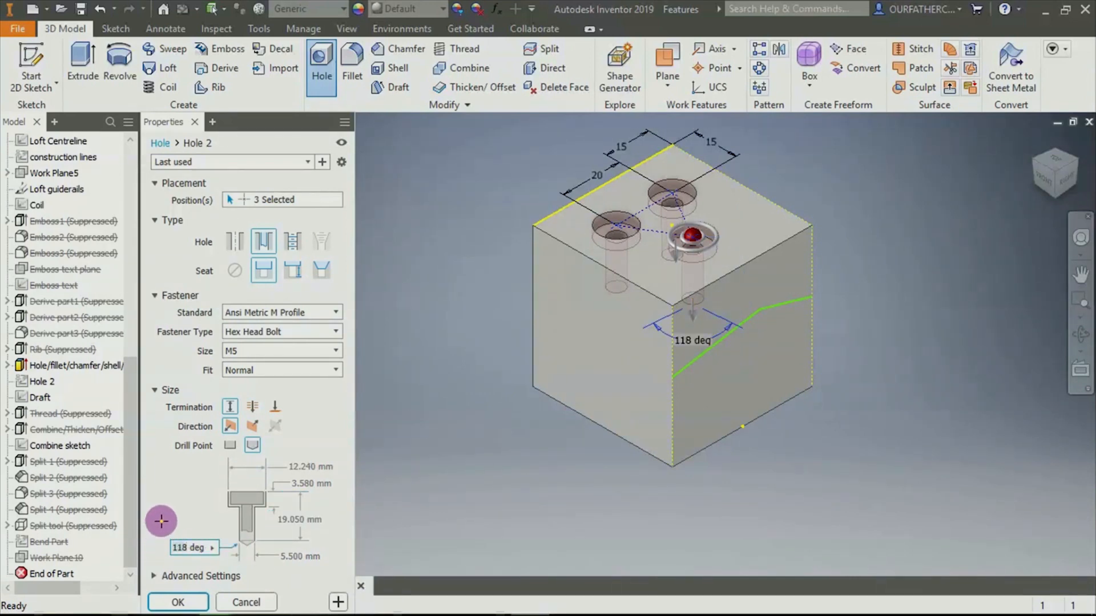
type("1")
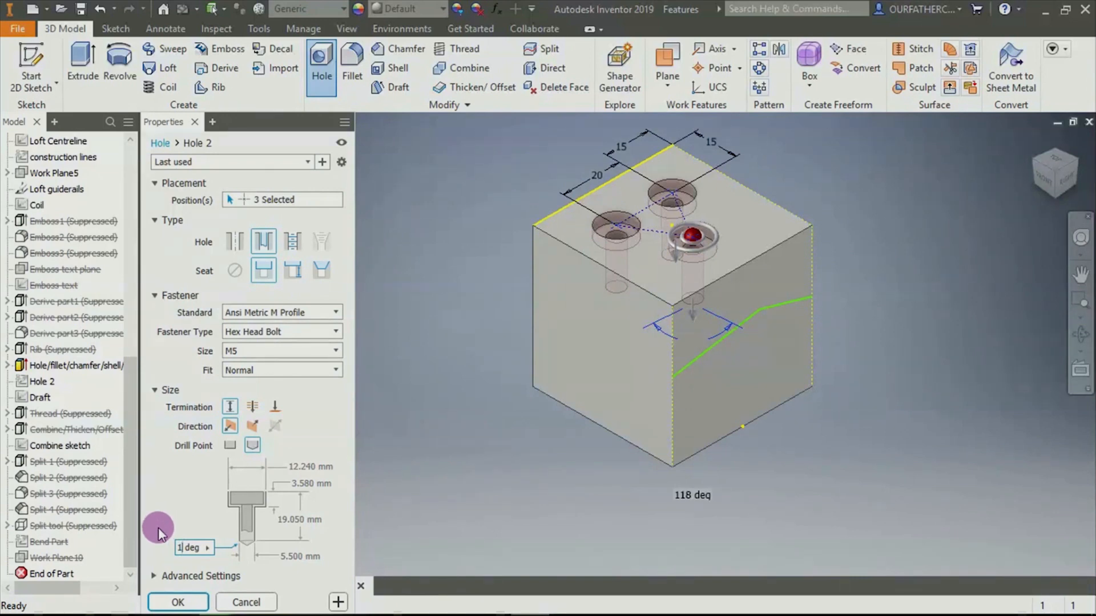
type("02")
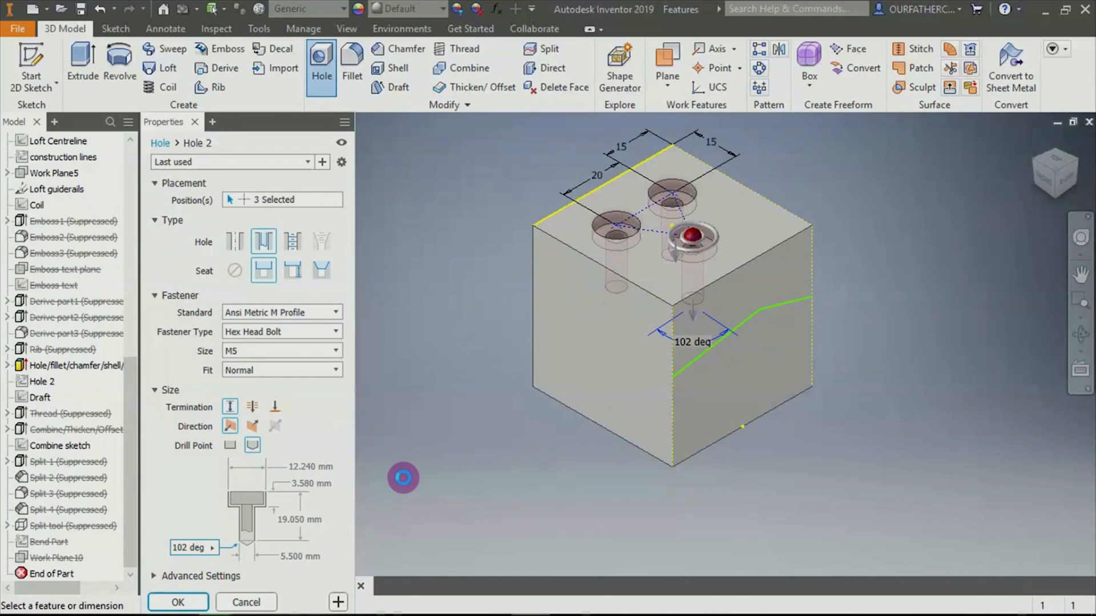
key("BackSpace")
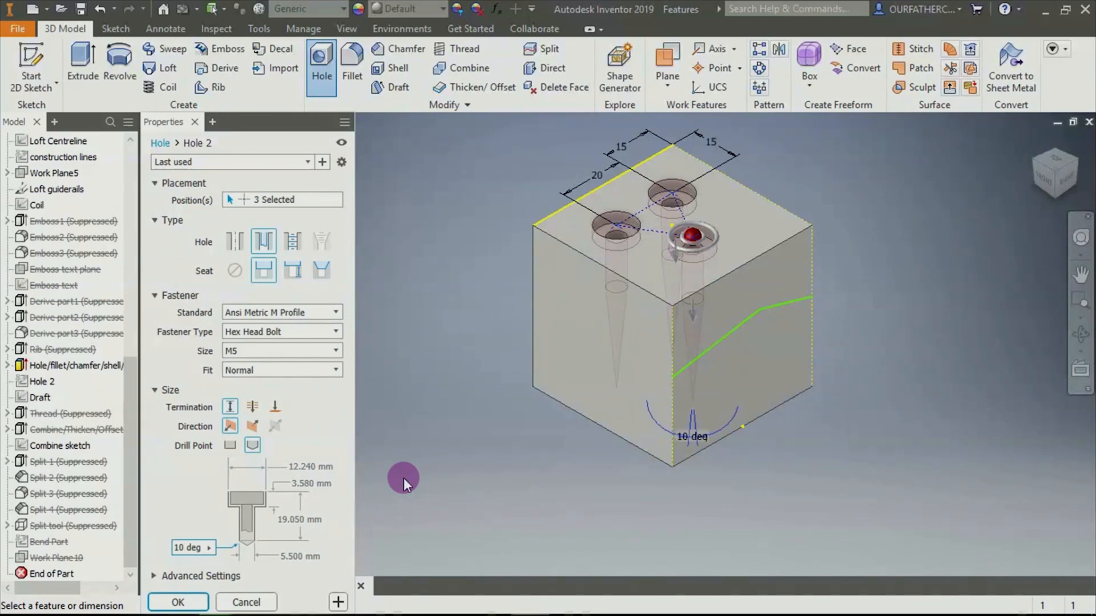
type("2")
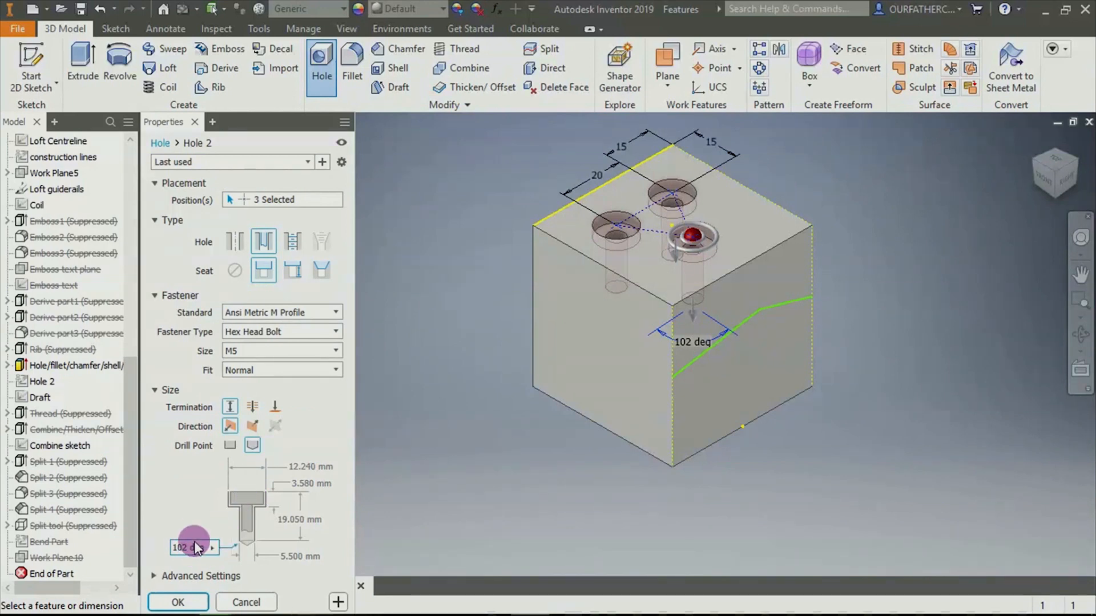
Set the counterbore diameter of the three holes to 10.240 mm, keeping the drill point angle at 102 degrees
left_click(313, 469)
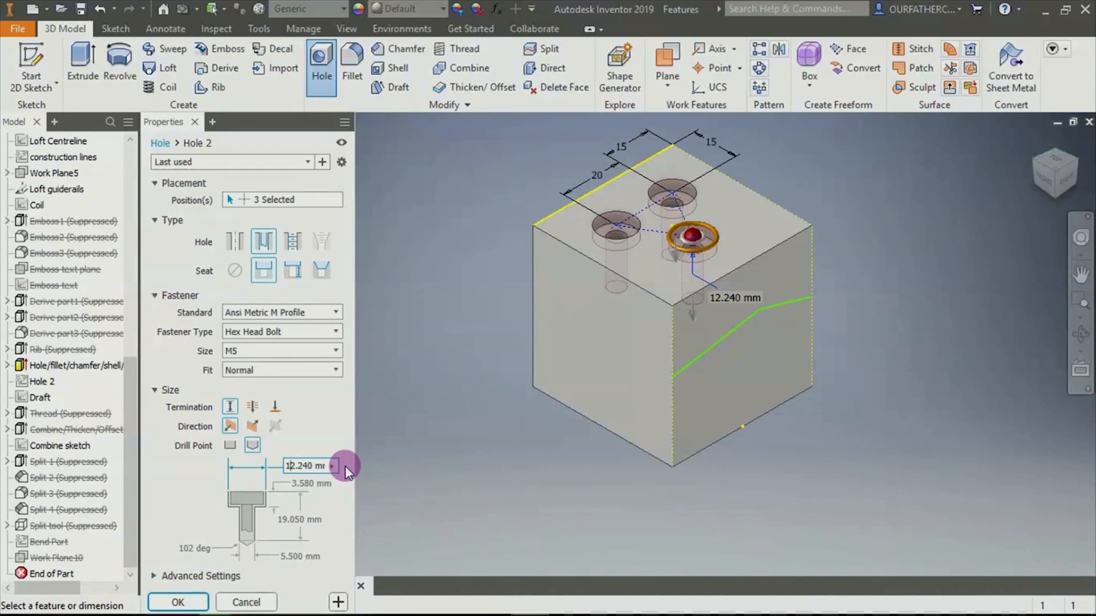
key("Tab")
type("0")
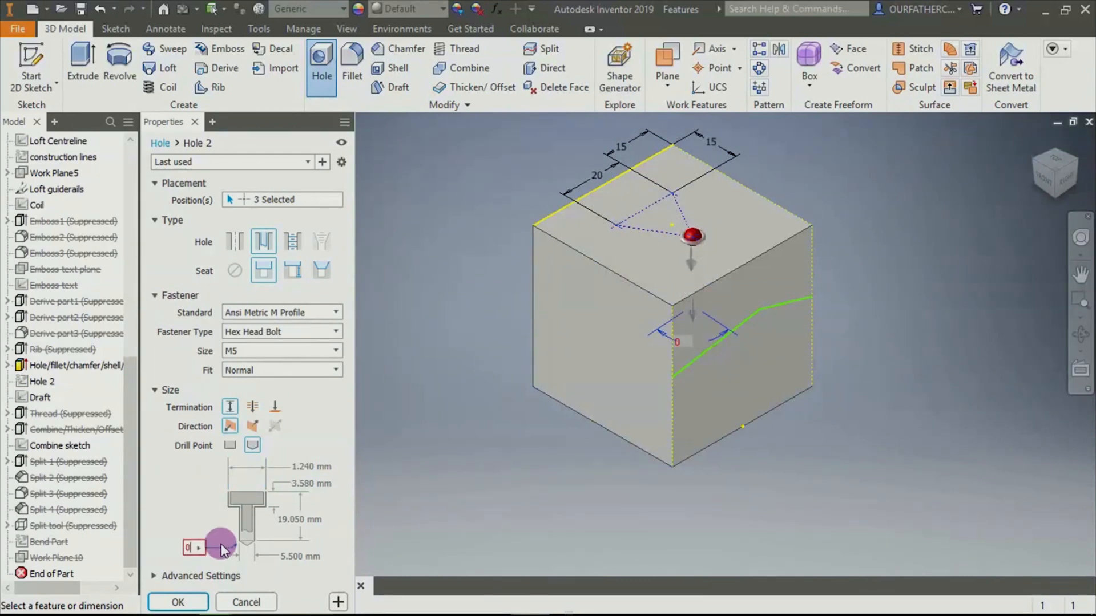
key("ctrl+z")
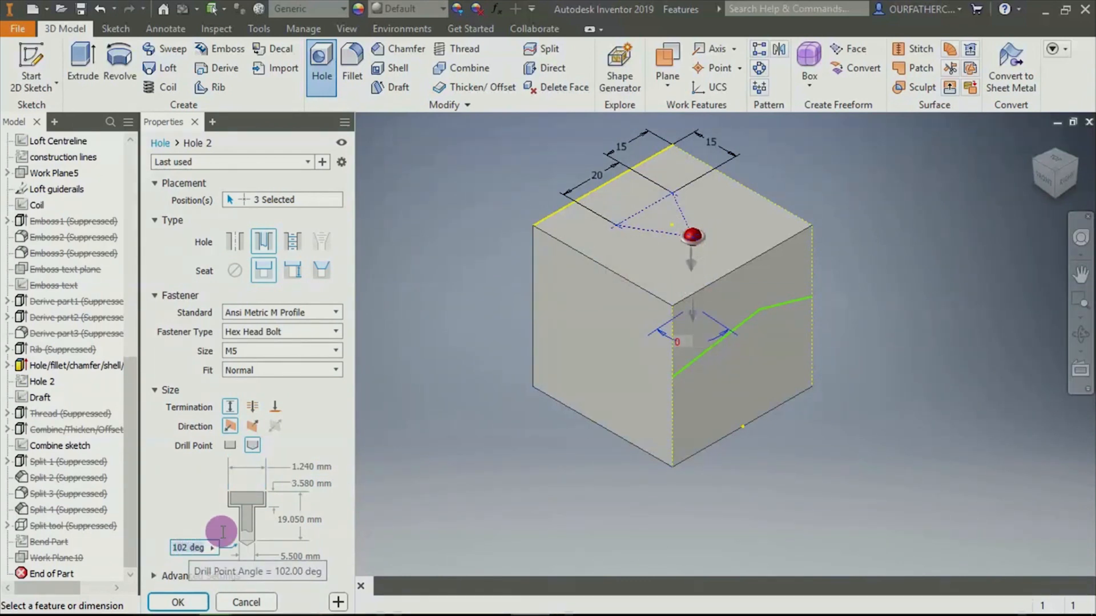
left_click(293, 467)
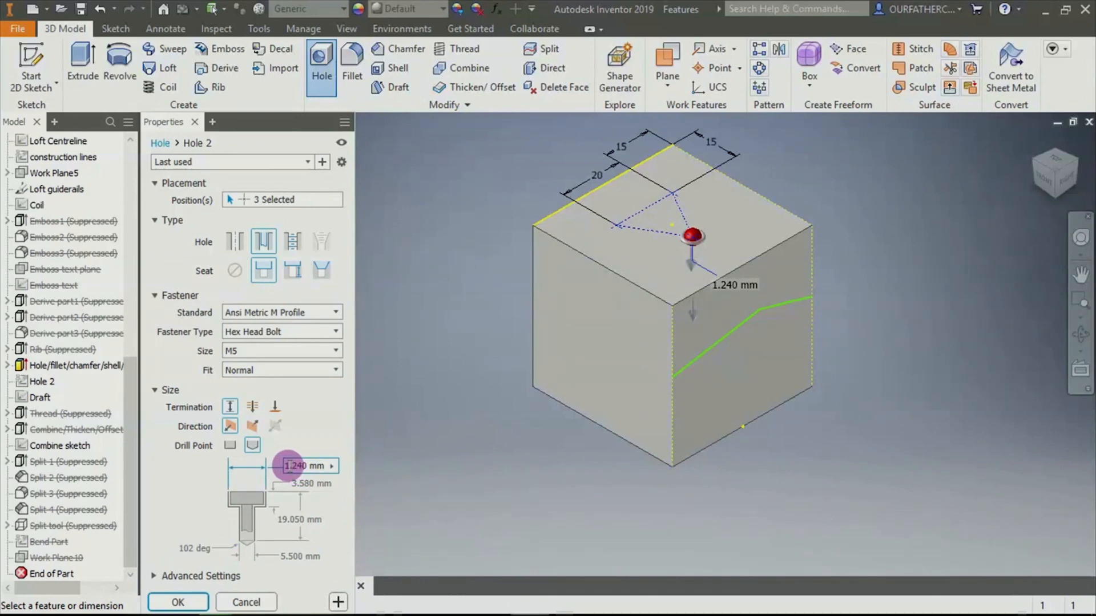
type("0")
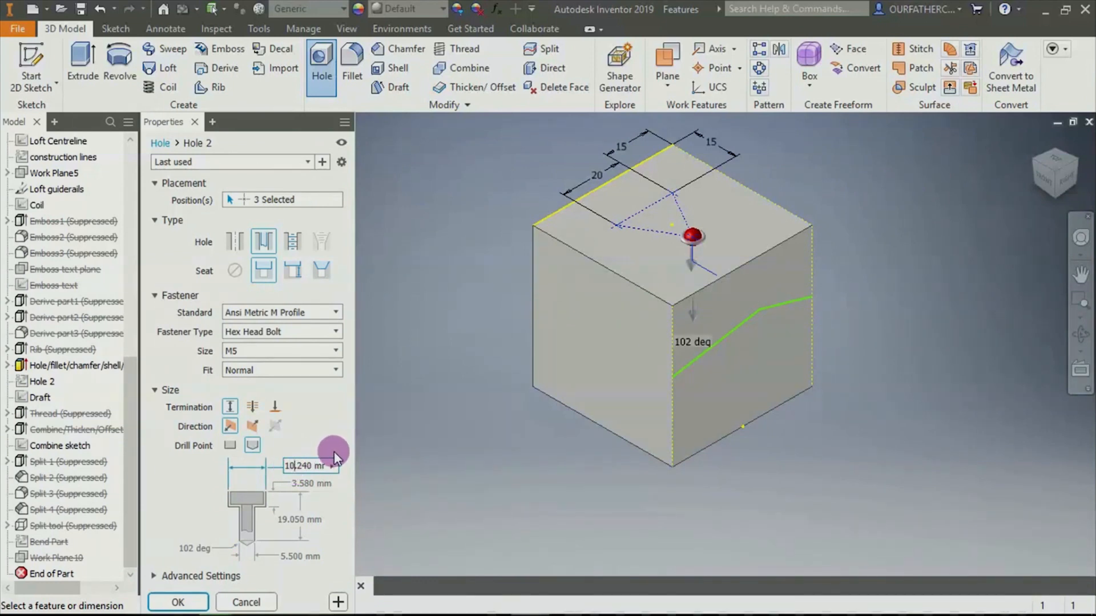
key("Tab")
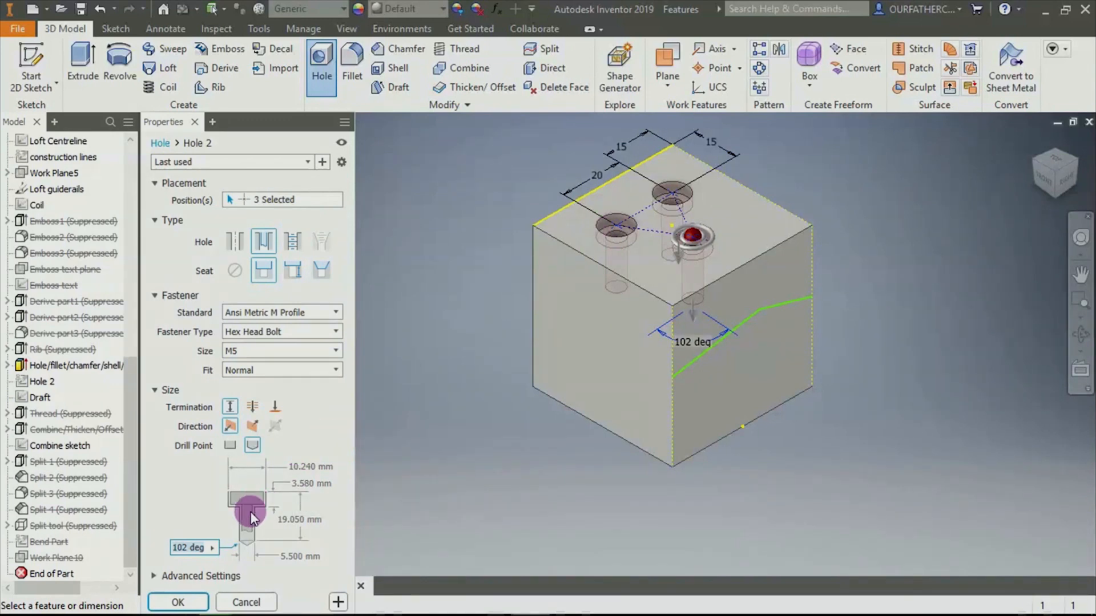
Check the advanced hole settings, and create the three counterbored M5 holes in the cube's top face
left_click(153, 577)
scroll(352, 461, "down", 1)
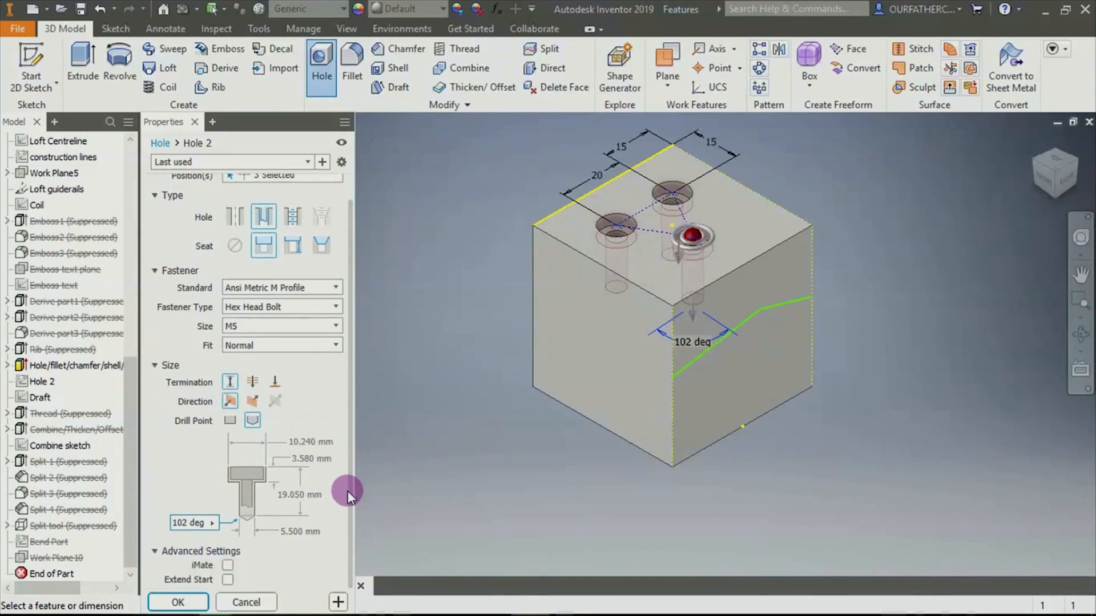
left_click(171, 554)
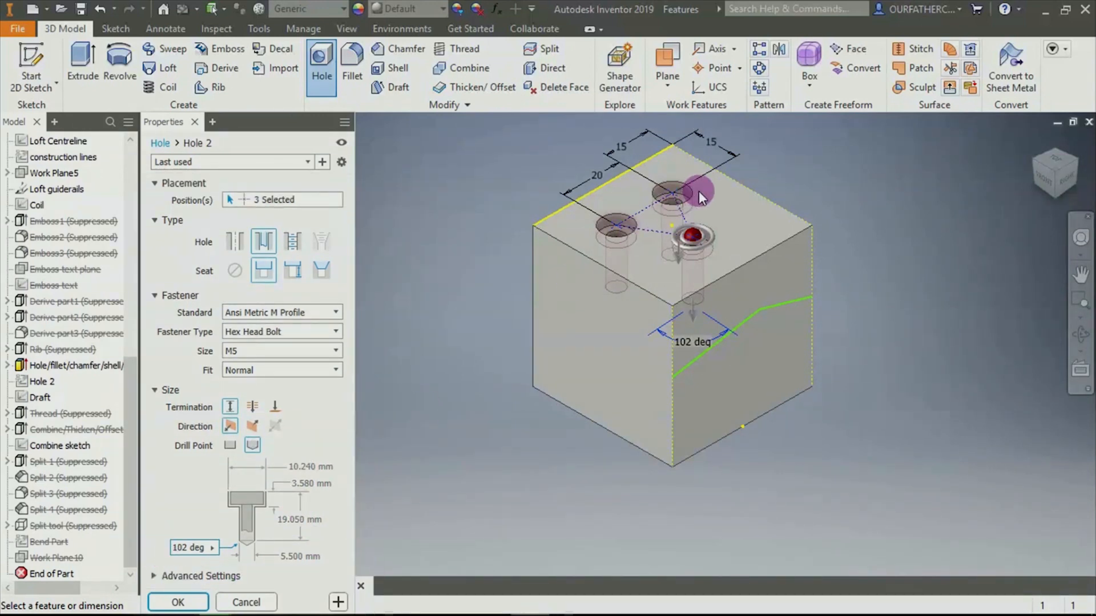
left_click(177, 602)
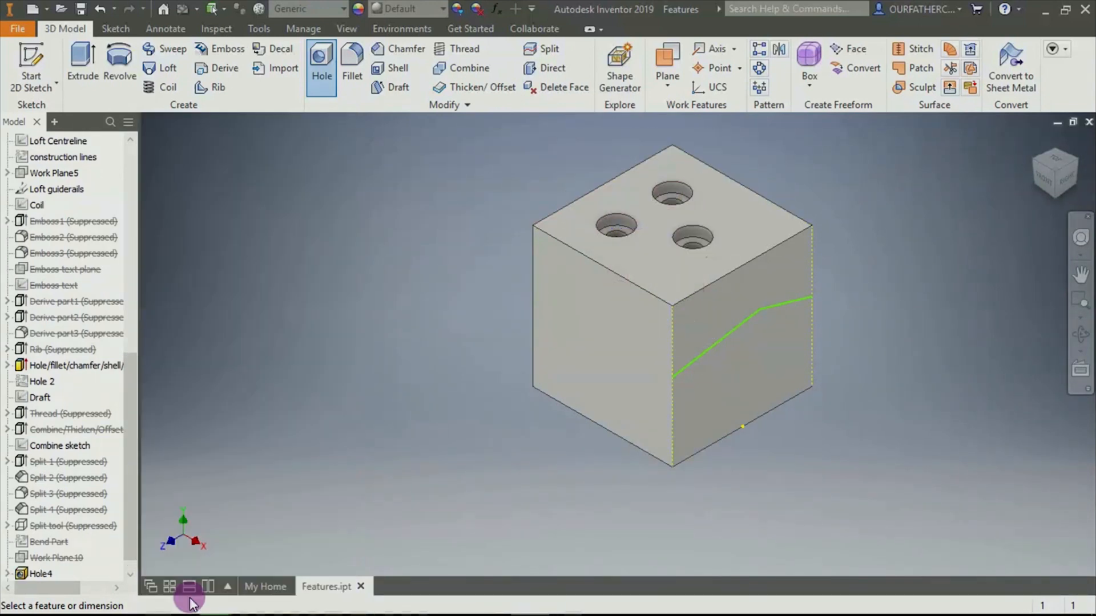
scroll(657, 194, "up", 3)
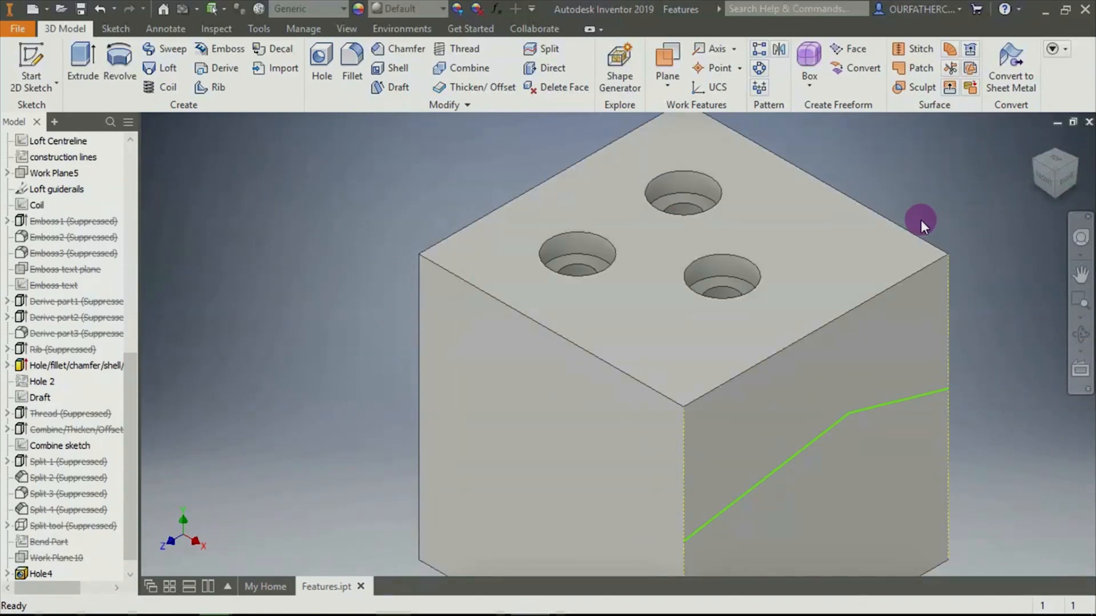
mouse_move(920, 222)
middle_mouse_down("shift")
mouse_move(923, 245)
mouse_move(916, 210)
middle_mouse_up("shift")
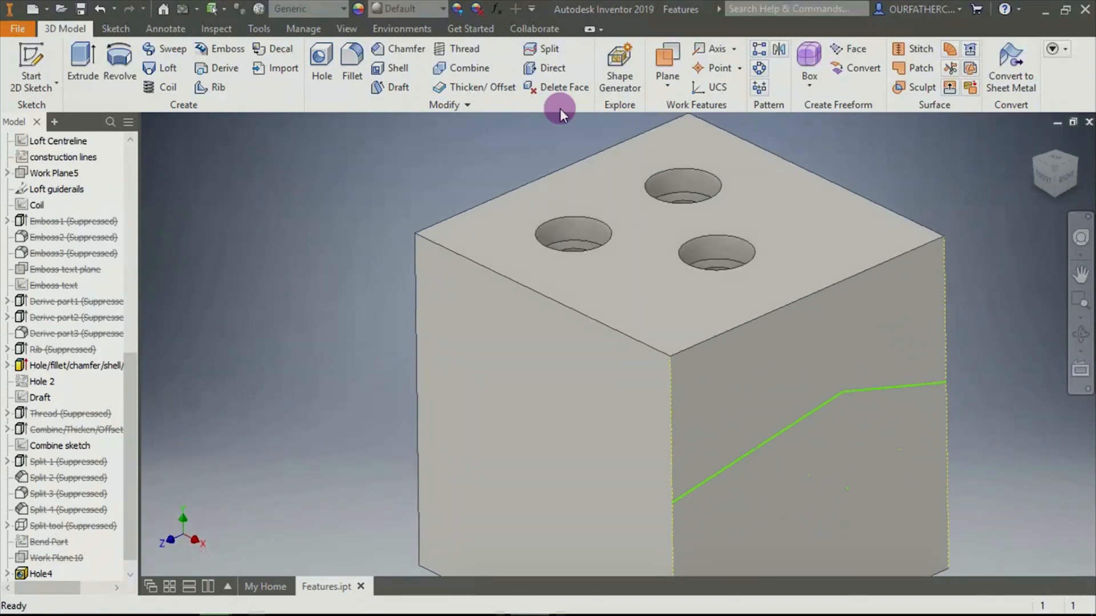
Create an M2 flat head machine screw clearance hole with a countersink seat near a free corner of the cube's top face
left_click(327, 66)
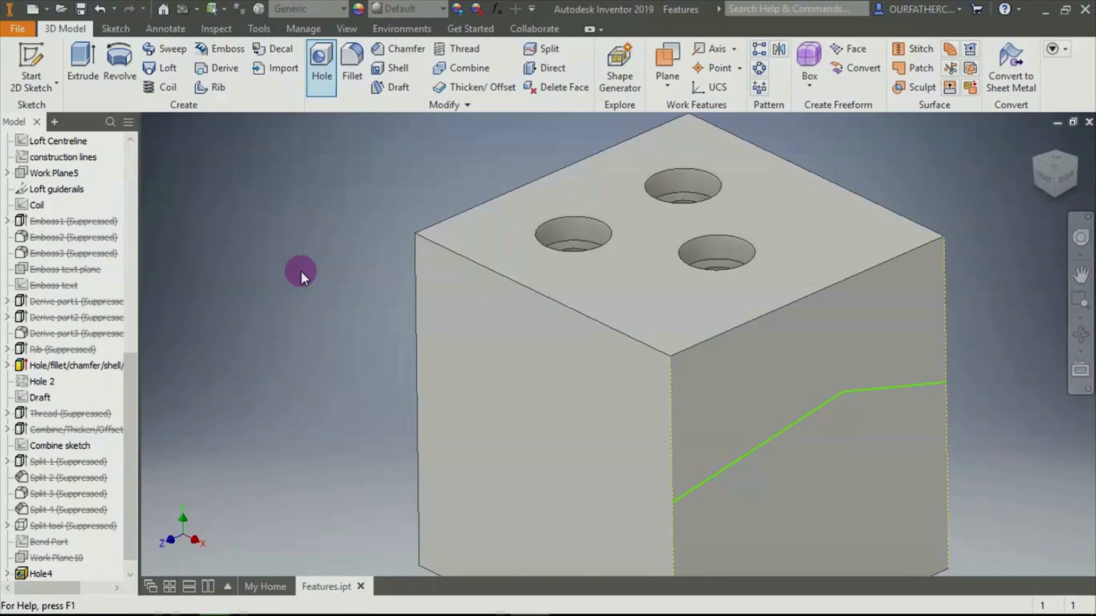
left_click(838, 228)
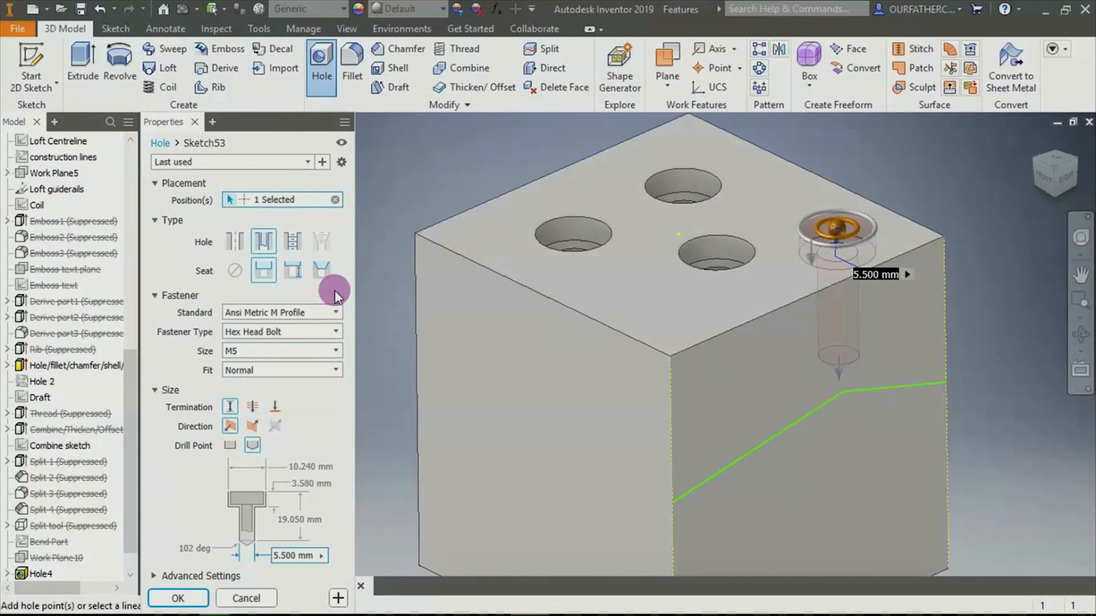
left_click(322, 273)
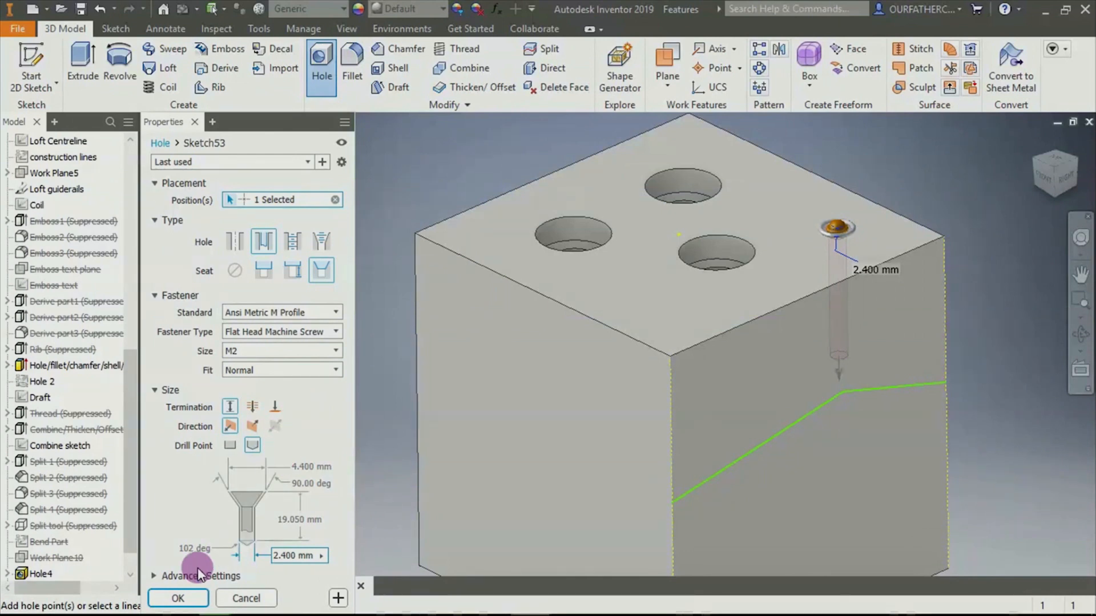
left_click(177, 598)
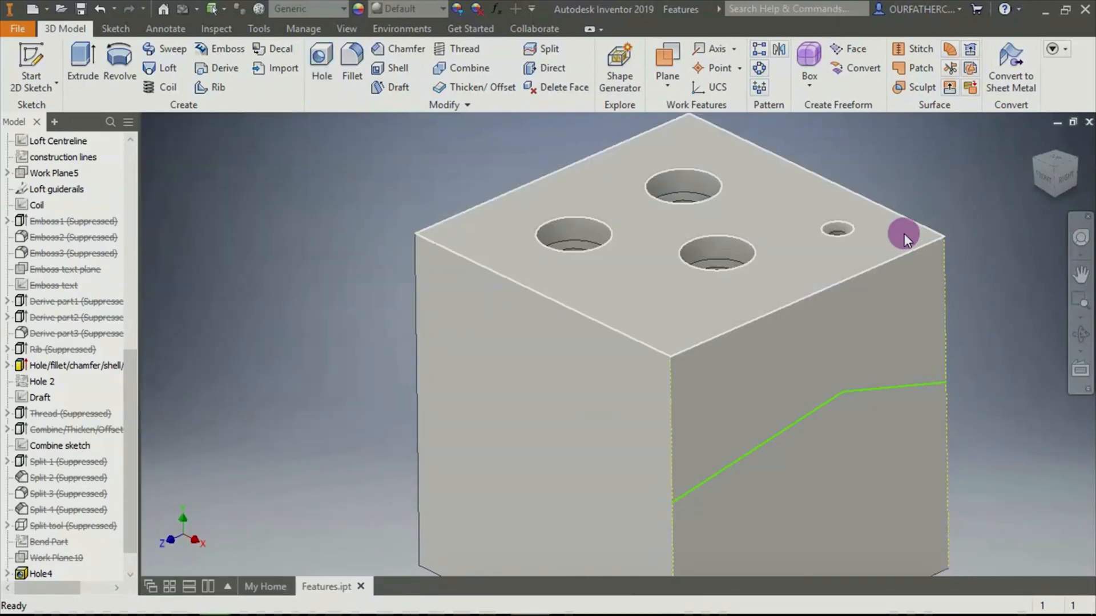
mouse_move(904, 234)
middle_mouse_down("shift")
mouse_move(905, 254)
mouse_move(909, 234)
middle_mouse_up("shift")
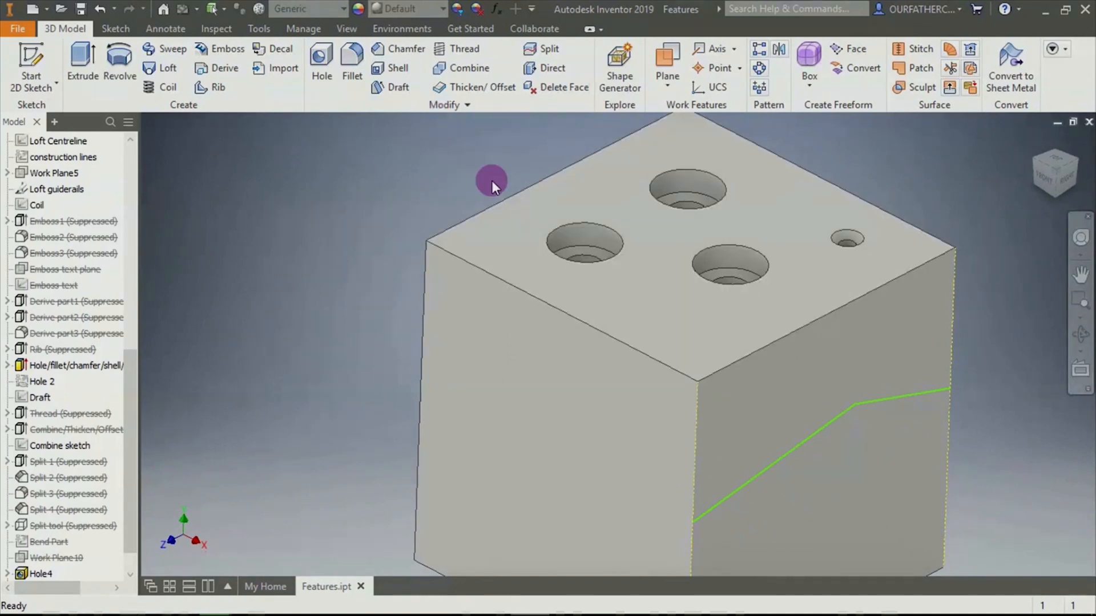
Create an M2 flat head machine screw clearance hole with a spotface seat near the middle of the cube's front-left face
scroll(722, 254, "up", 3)
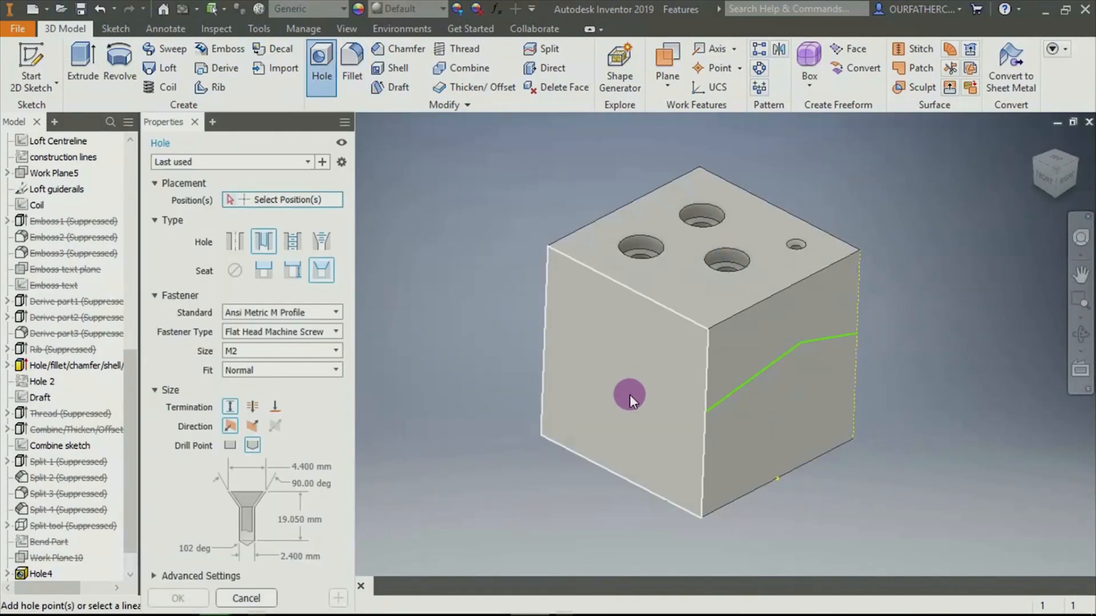
left_click(632, 394)
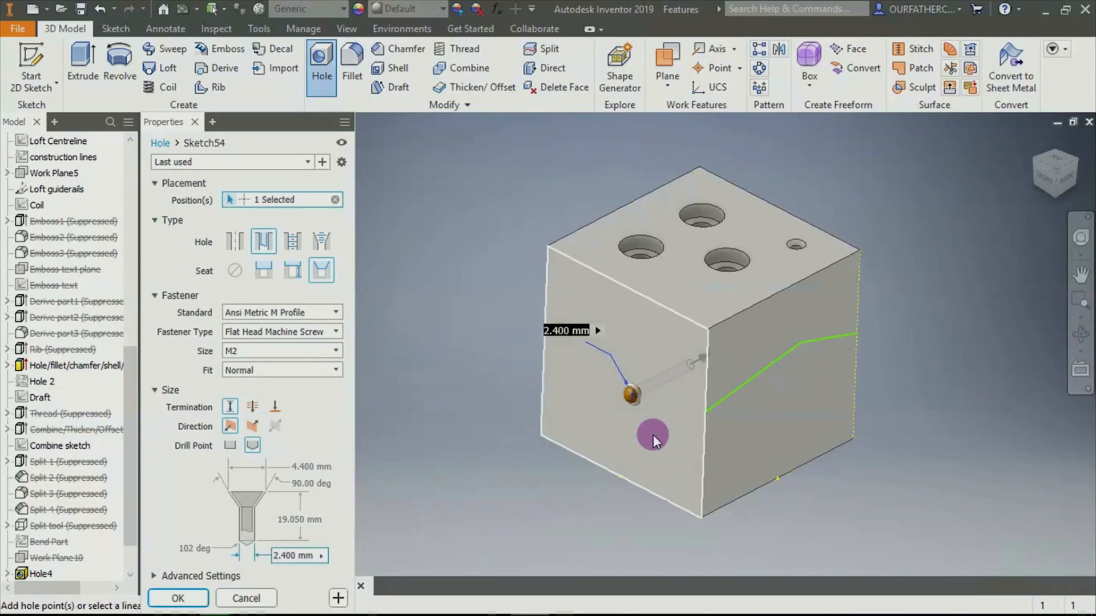
scroll(682, 421, "down", 3)
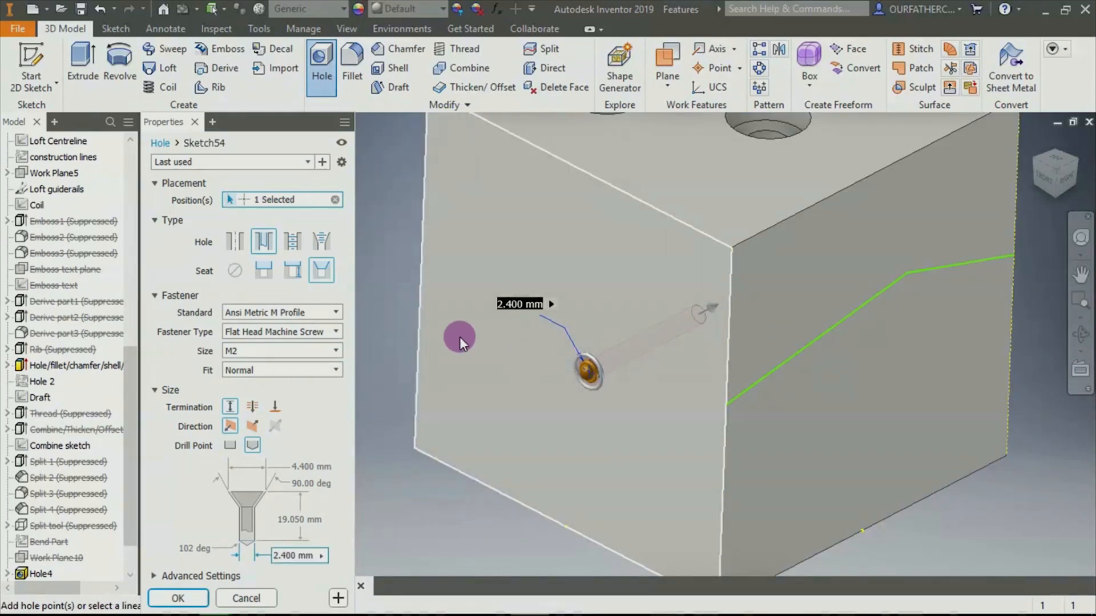
left_click(292, 270)
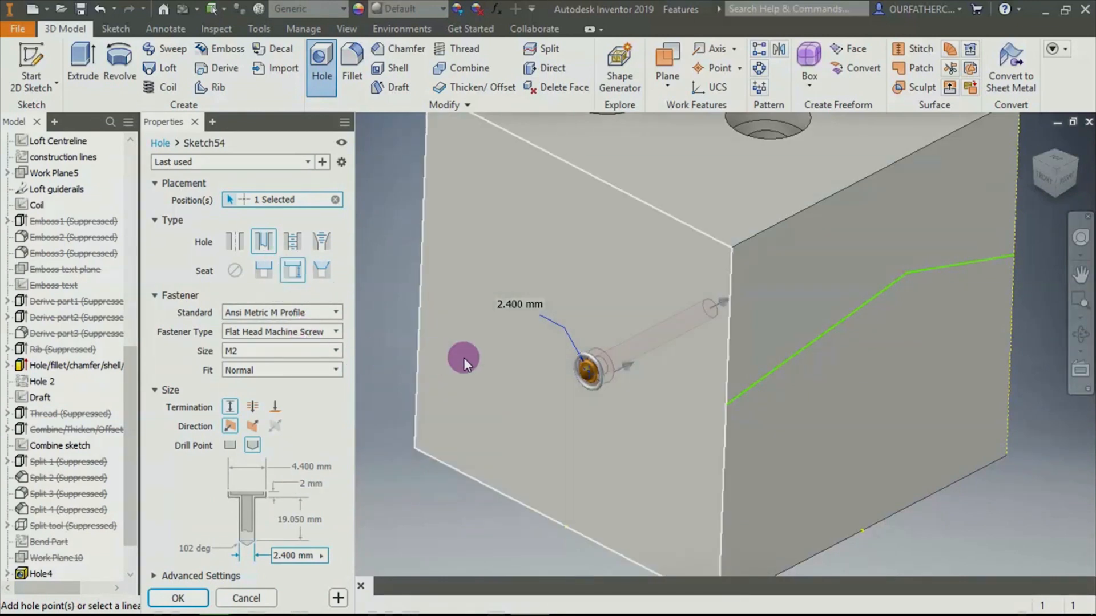
left_click(181, 597)
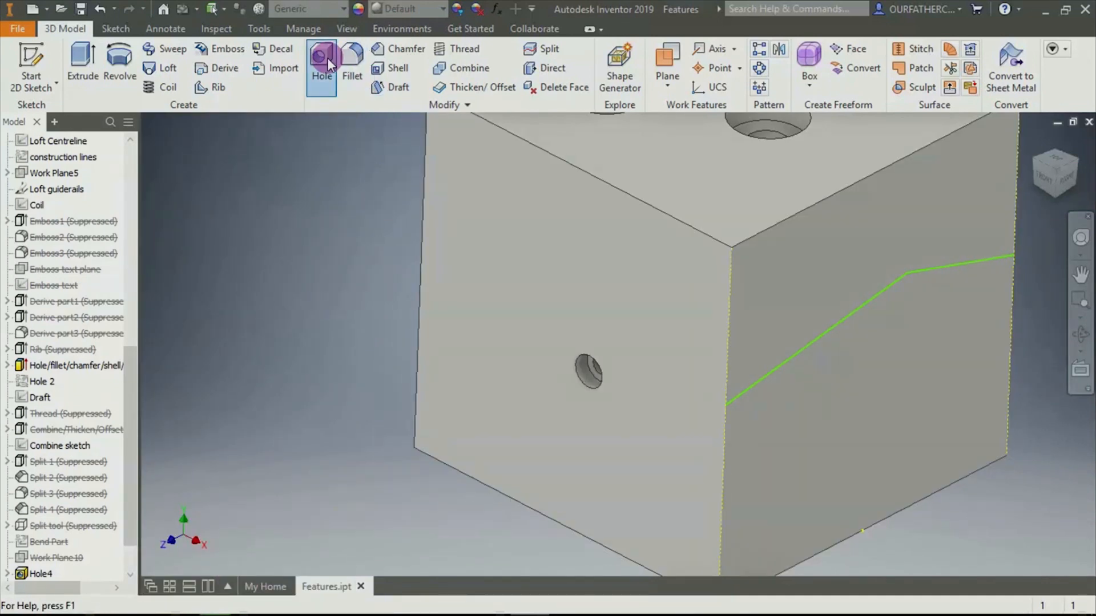
Create five M2 spotface clearance holes spread freely over the cube's front-right face, and inspect them
left_click(918, 354)
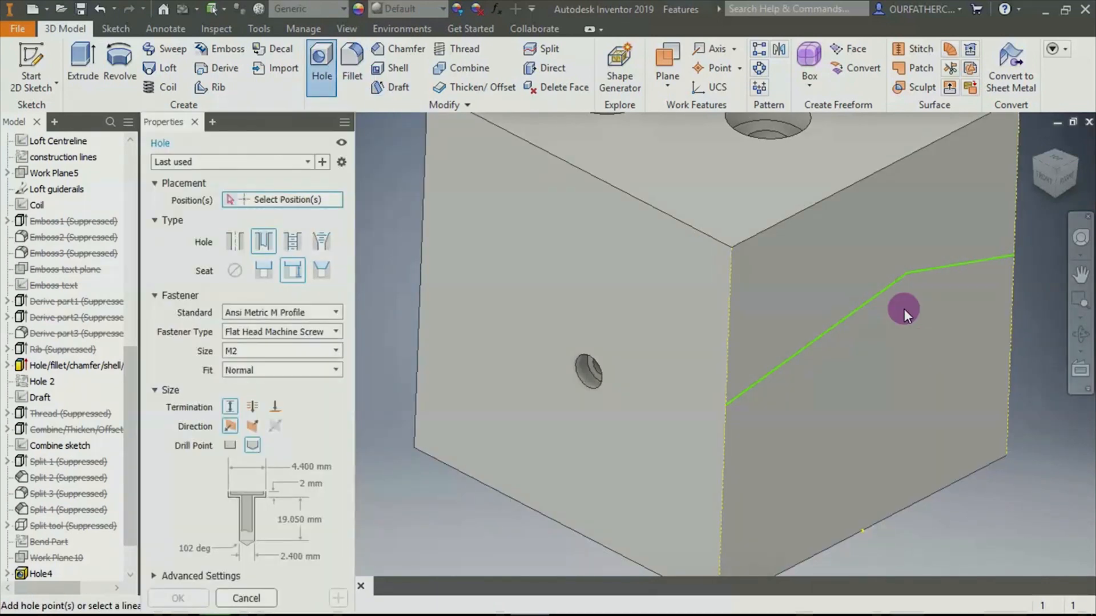
left_click(814, 248)
left_click(790, 466)
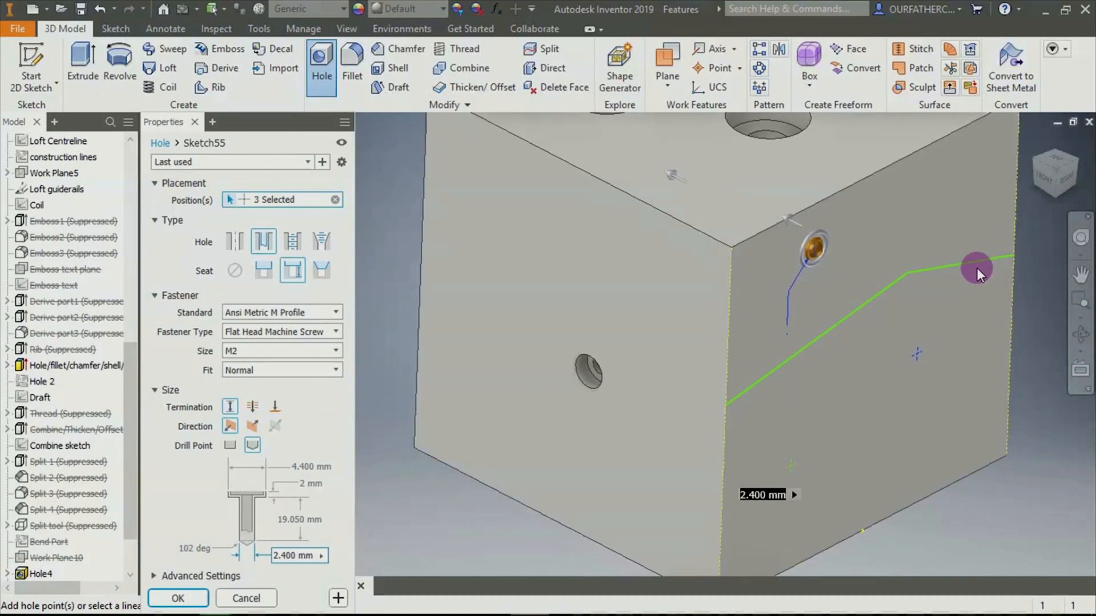
left_click(963, 224)
left_click(946, 437)
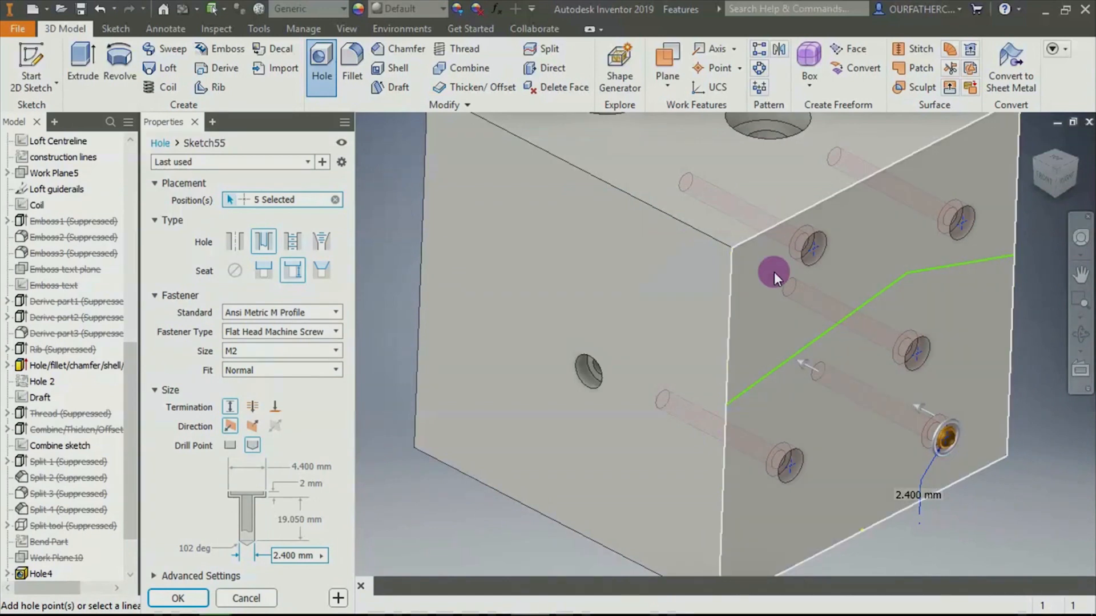
left_click(179, 598)
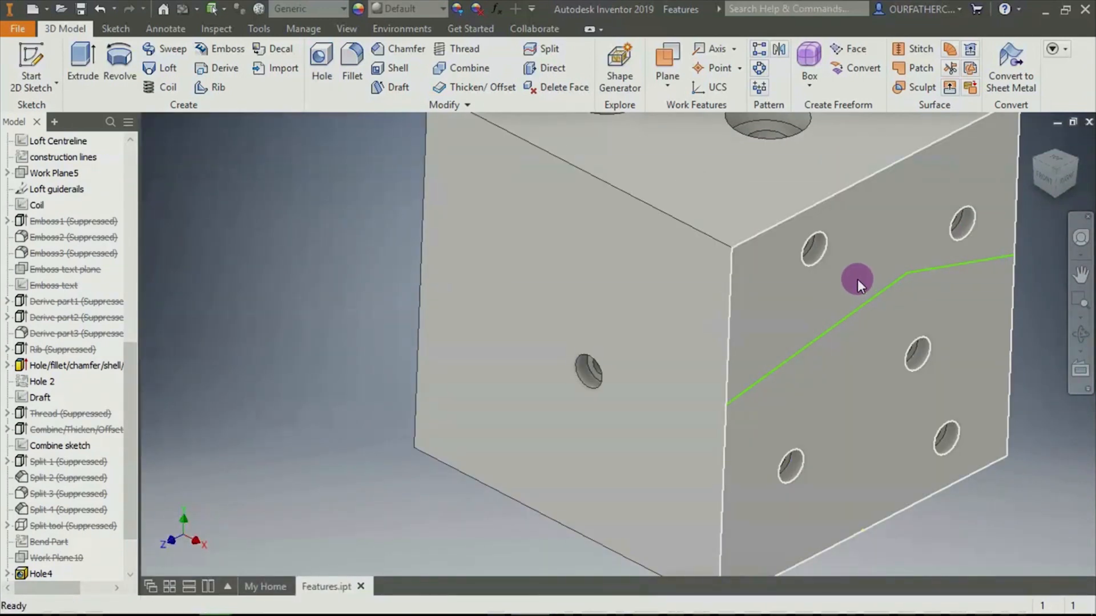
middle_click_drag(857, 279, 837, 262, "shift")
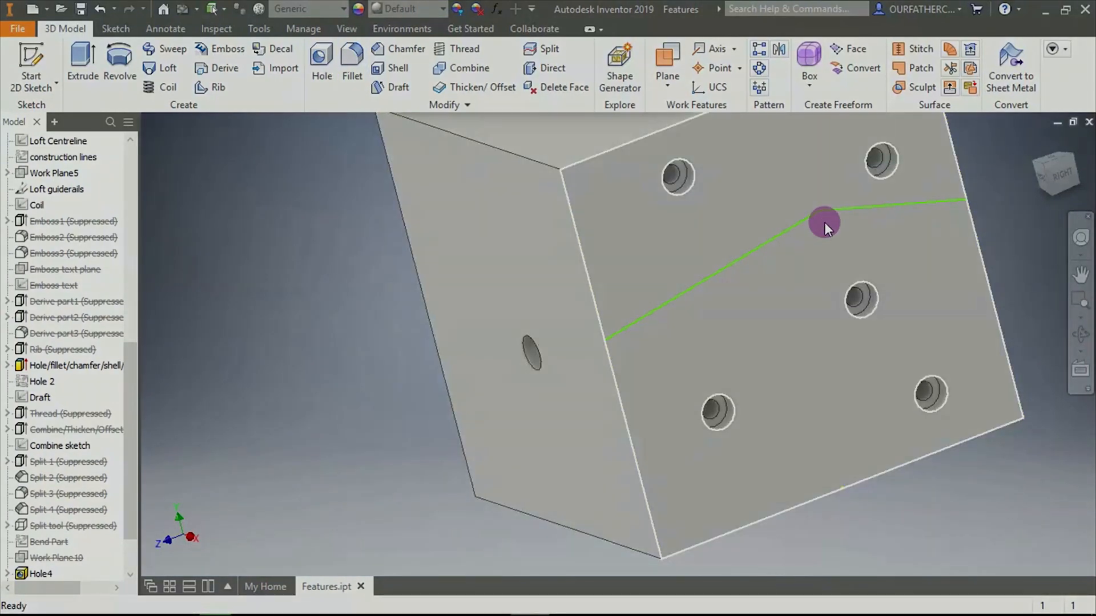
left_click_drag(824, 222, 843, 244)
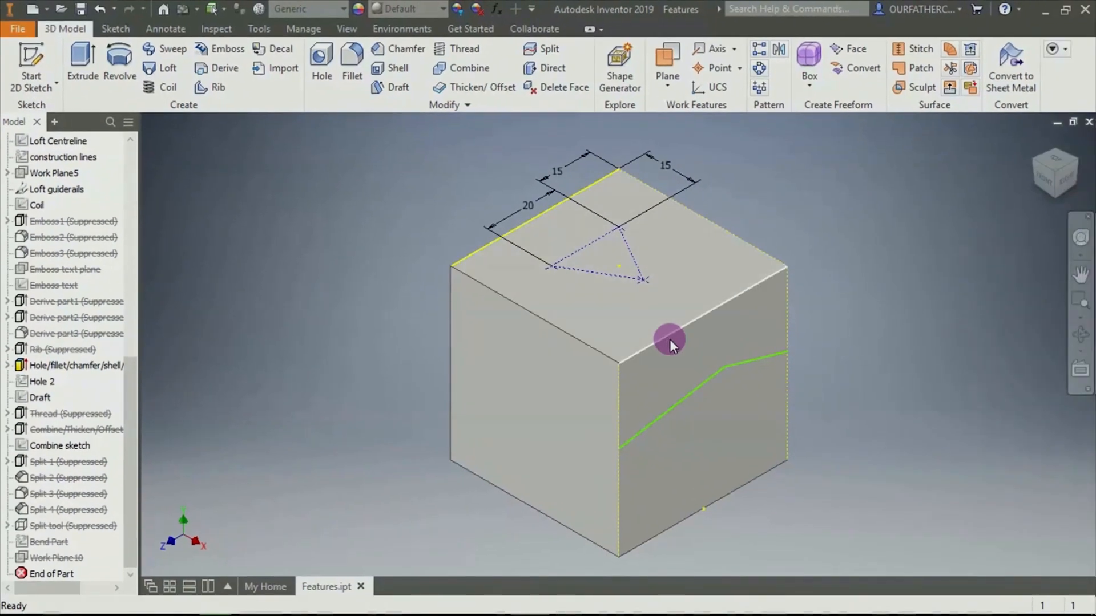
Set up a constant-radius fillet with a radius of 9 mm on the cube's upper front-left edge
left_click(351, 56)
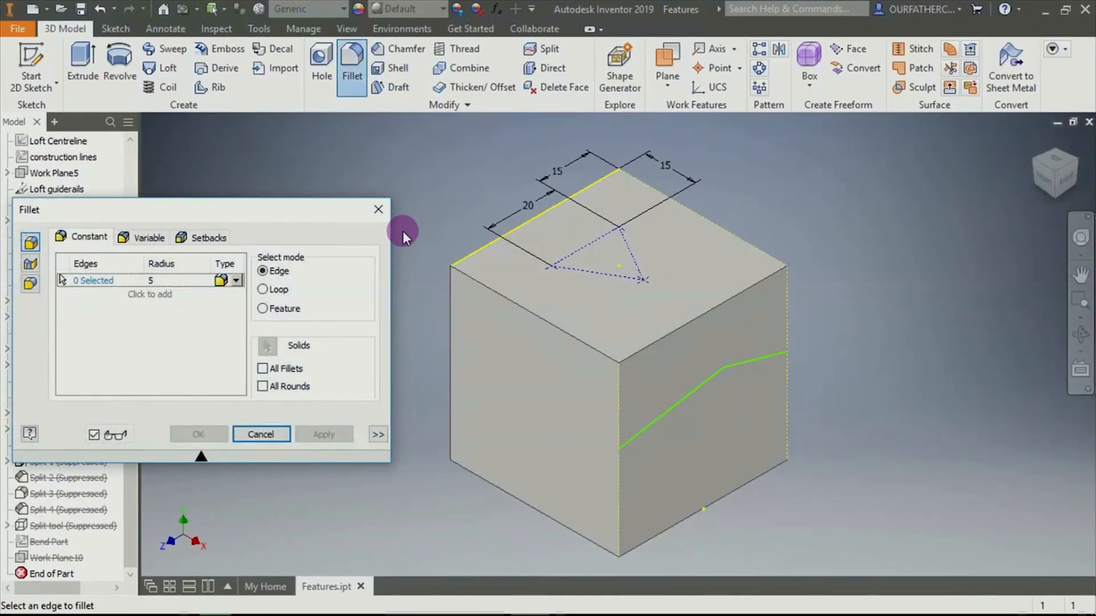
left_click(488, 289)
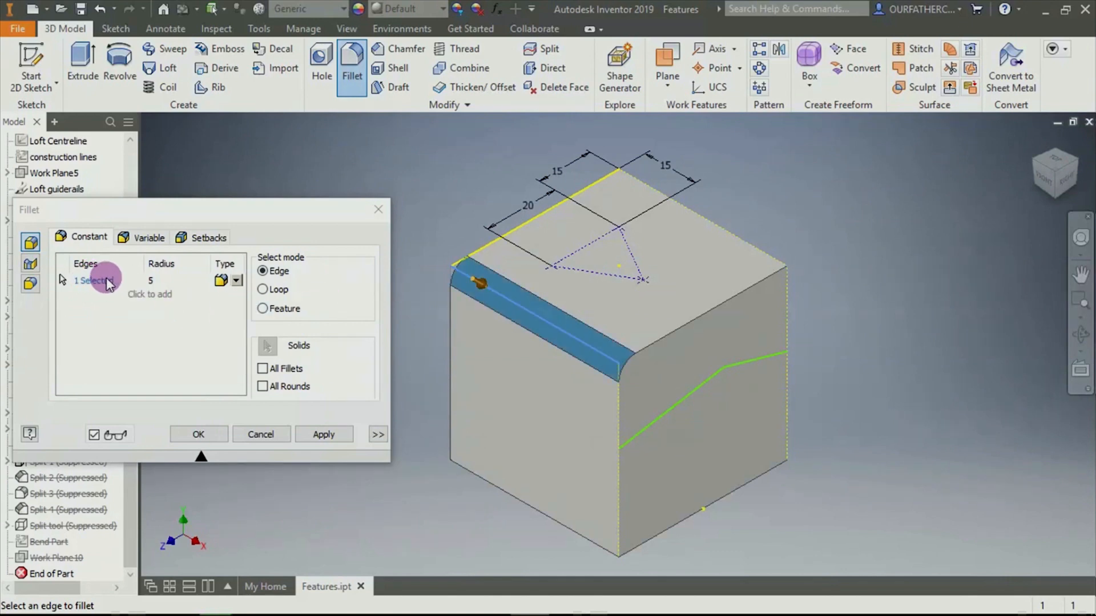
left_click(156, 280)
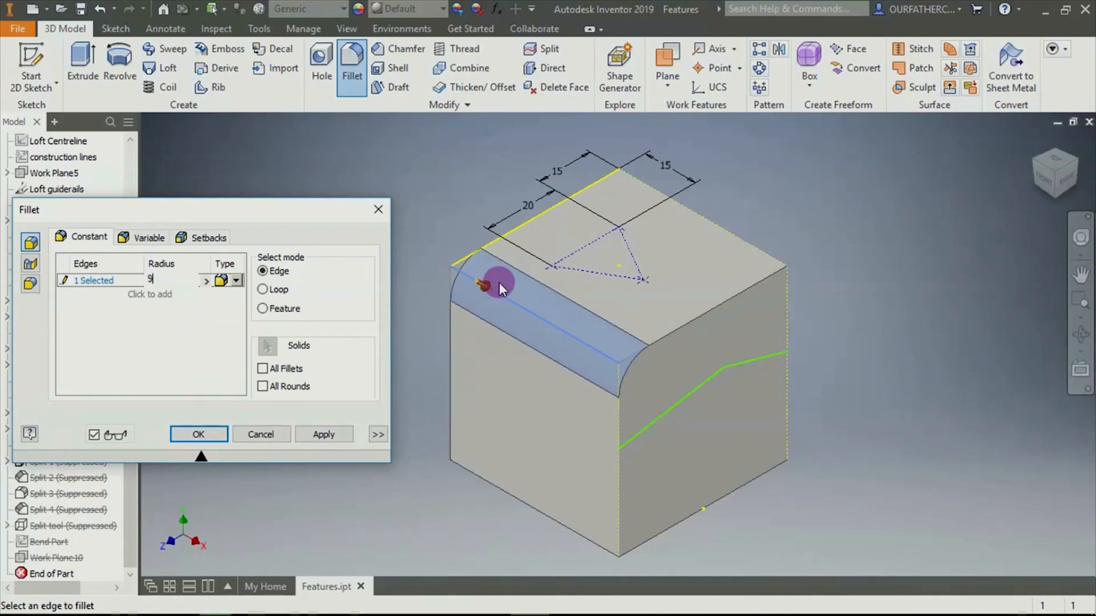
Add a second fillet edge set of radius 9 mm with the other three top edges and the front vertical edge
left_click(150, 294)
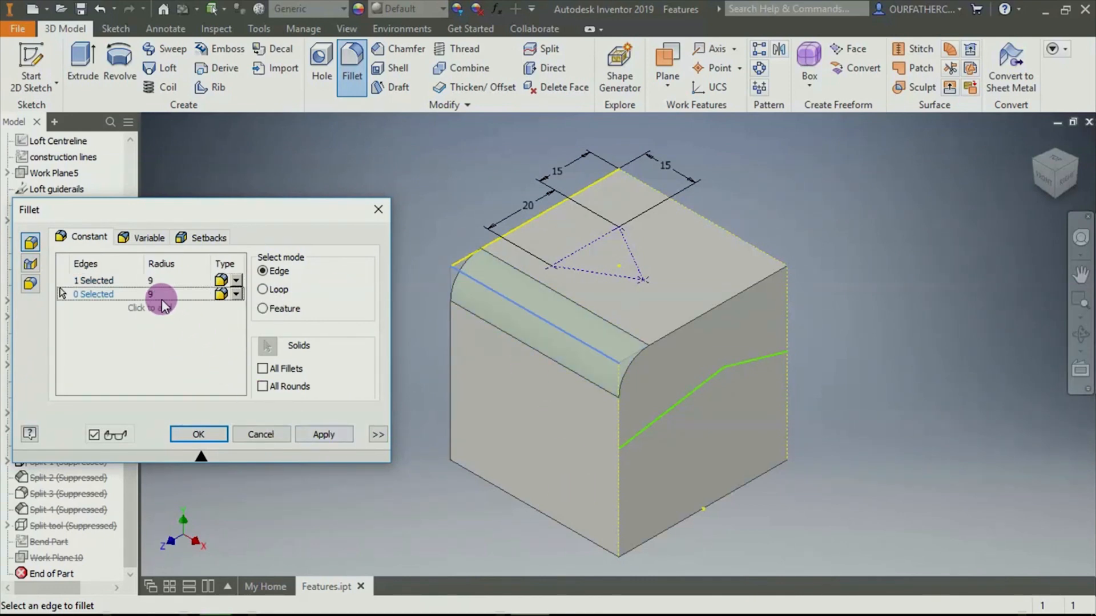
left_click(669, 332)
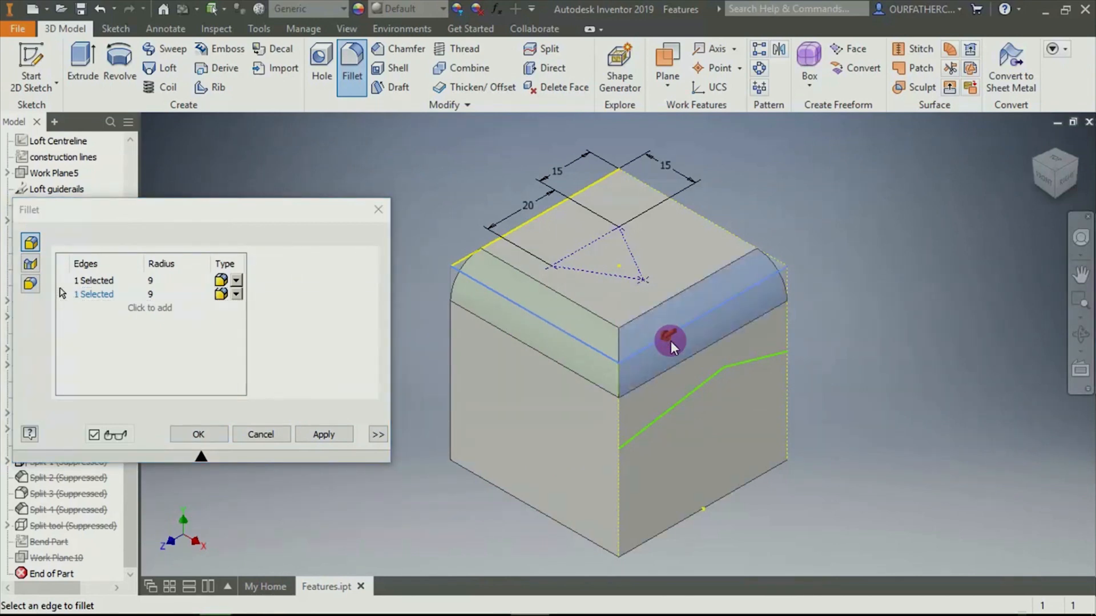
left_click(739, 237)
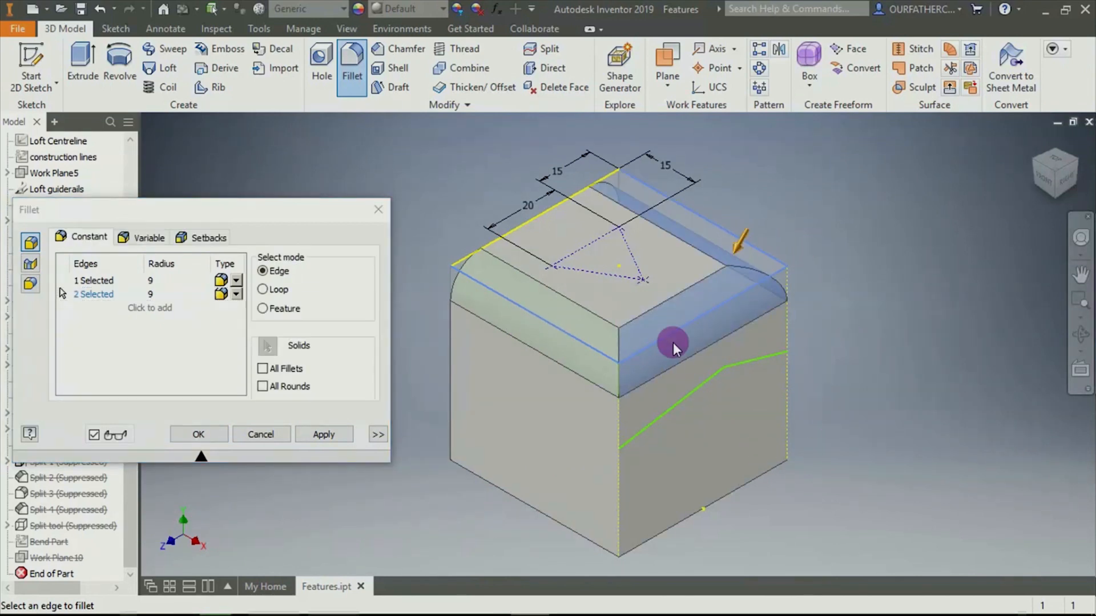
left_click(519, 230)
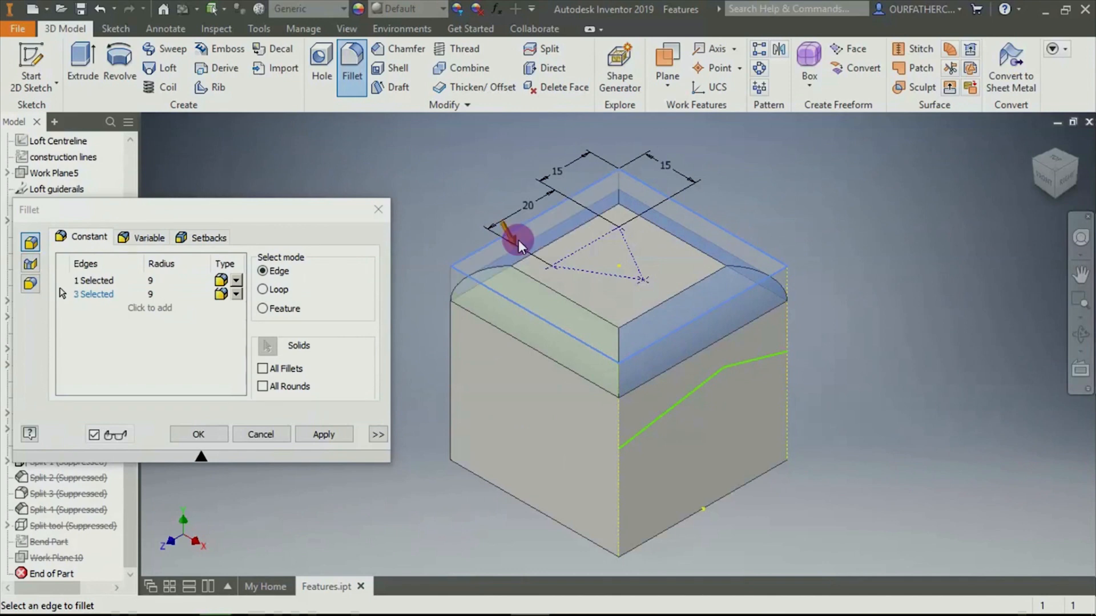
left_click(617, 512)
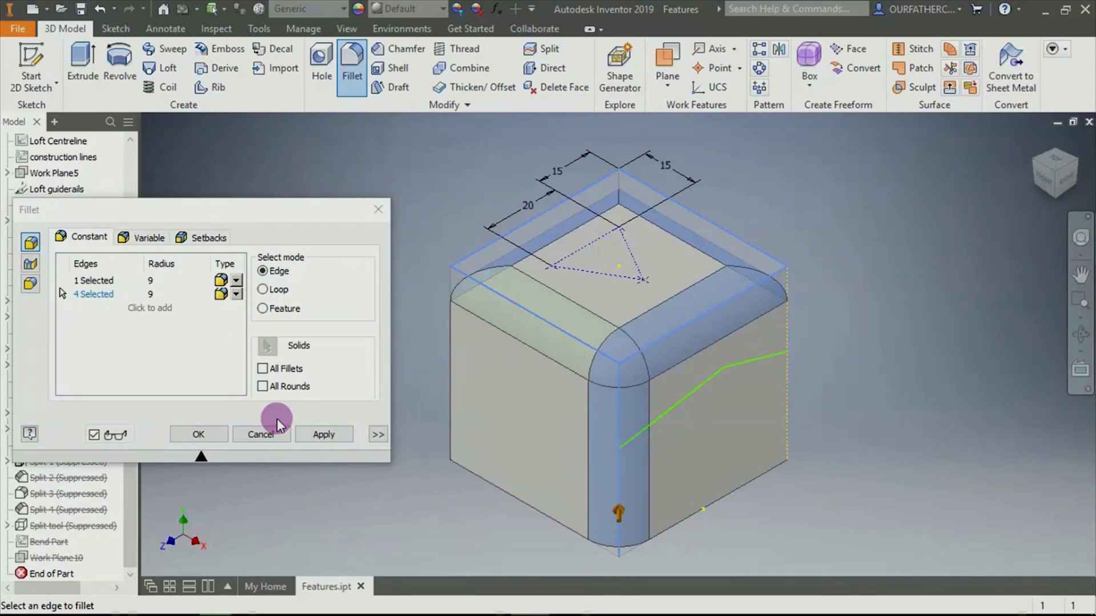
Remove all the edges in both sets from the fillet selection
left_click(98, 295)
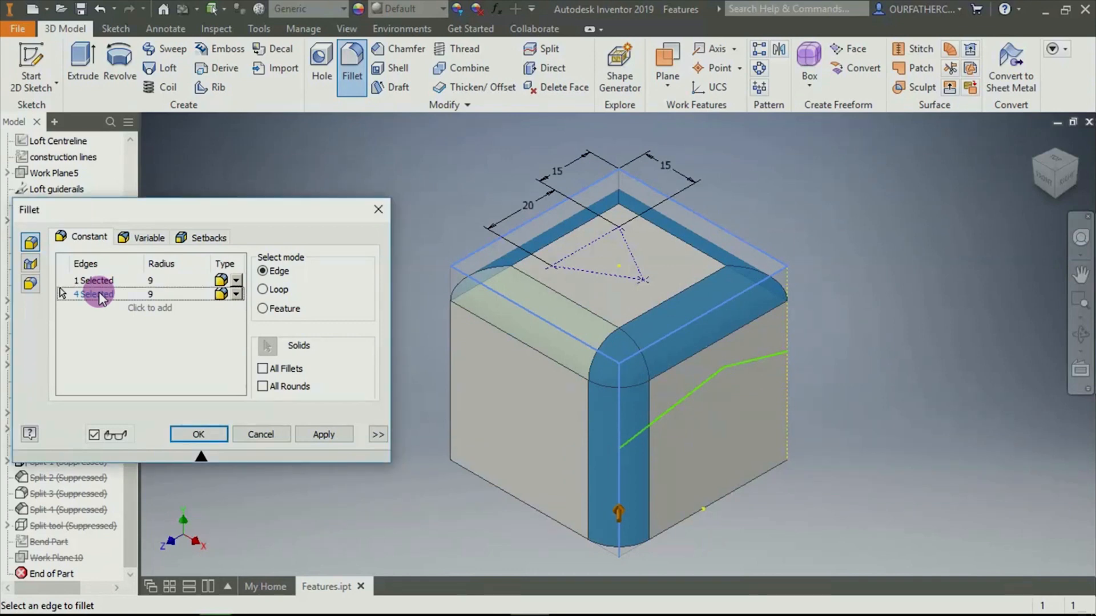
key("Delete")
left_click(100, 281)
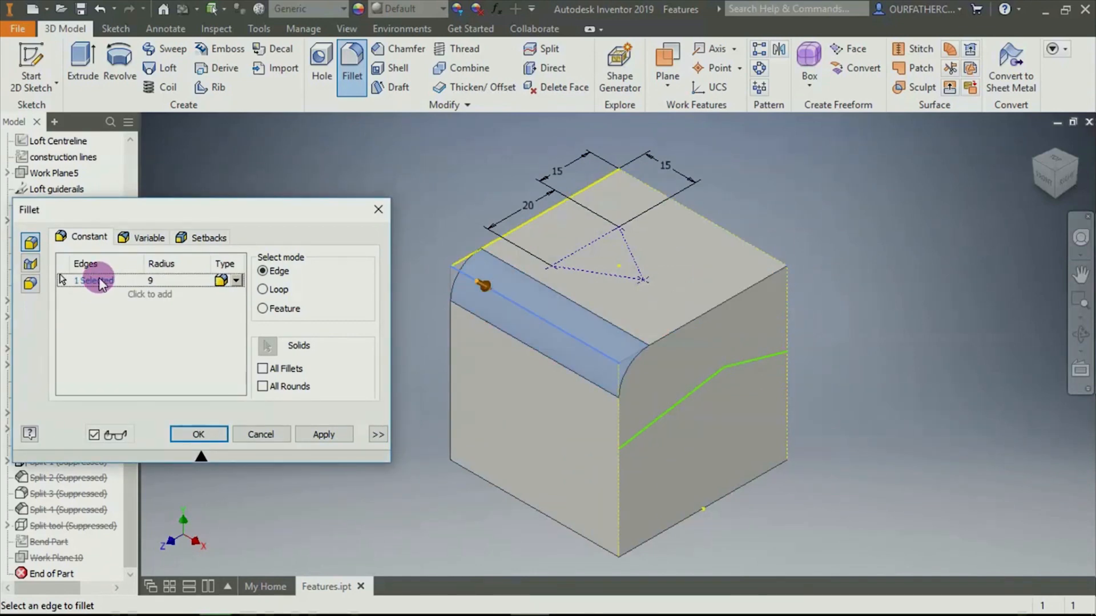
key("Delete")
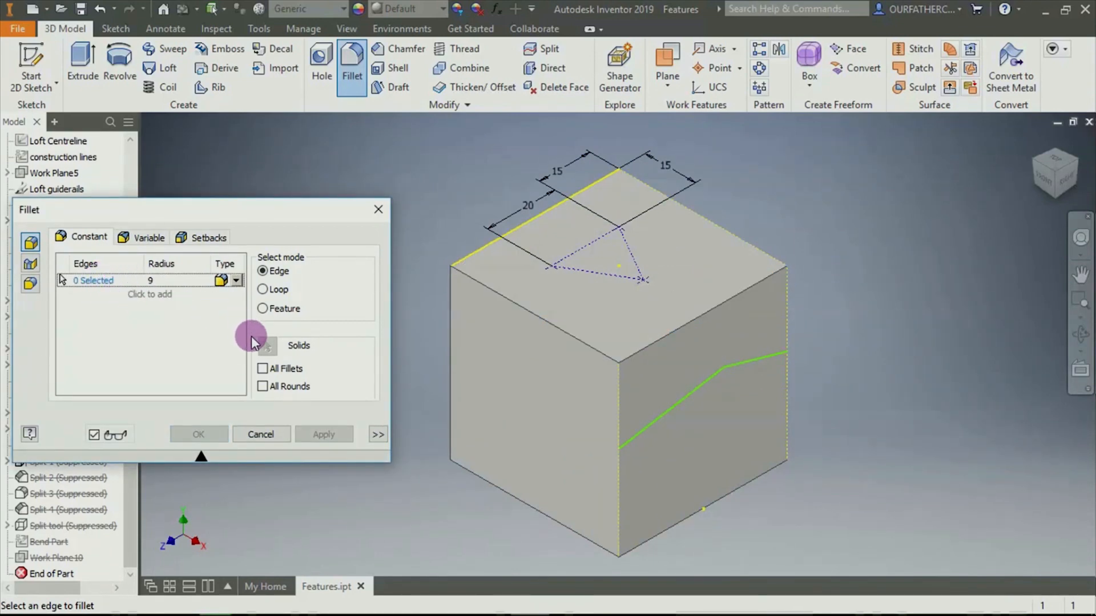
Fillet the edge loops of the cube's top and front-left faces in Loop mode at radius 9 mm, and undo the fillet
left_click(264, 290)
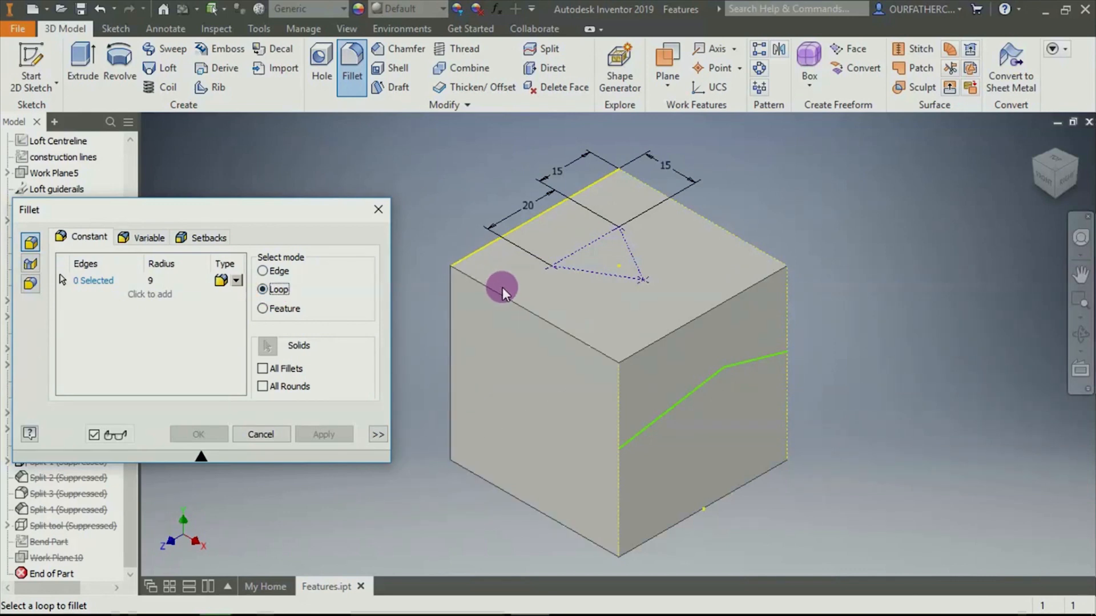
left_click(475, 254)
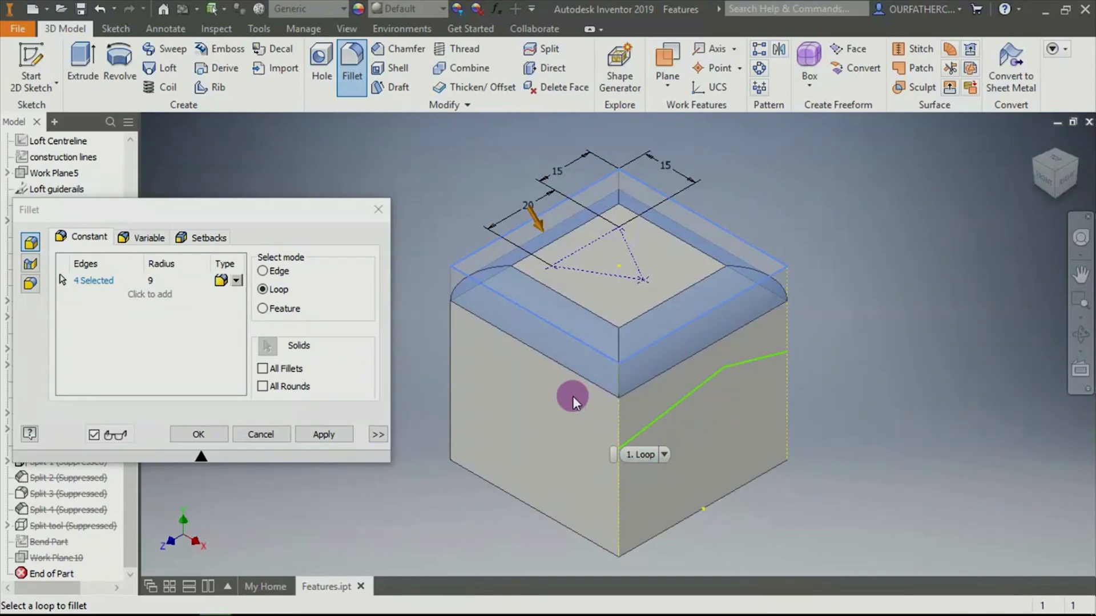
left_click(453, 368)
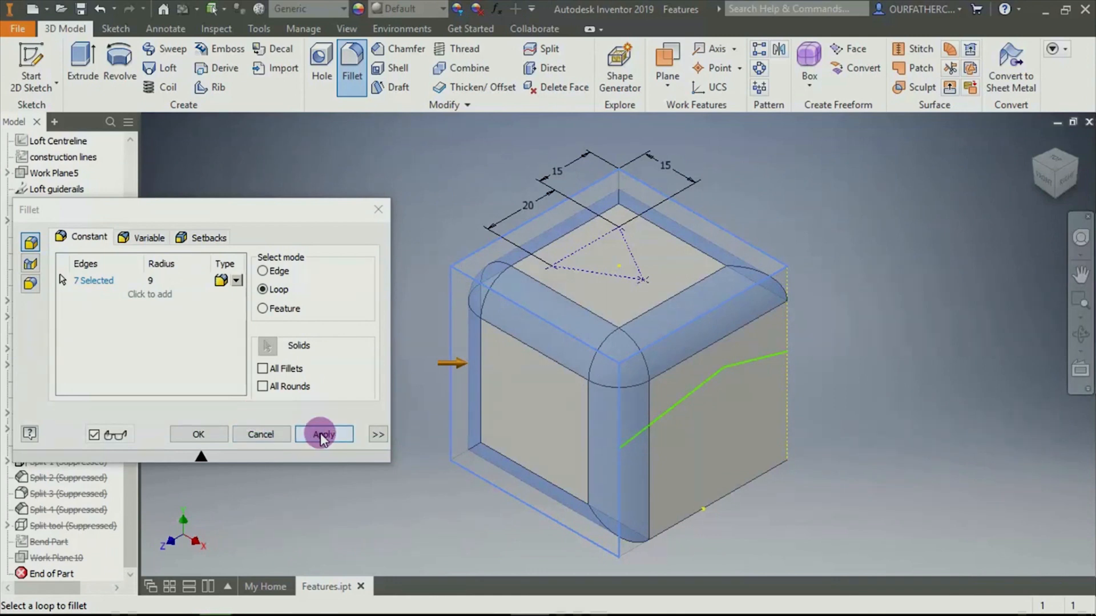
left_click(211, 431)
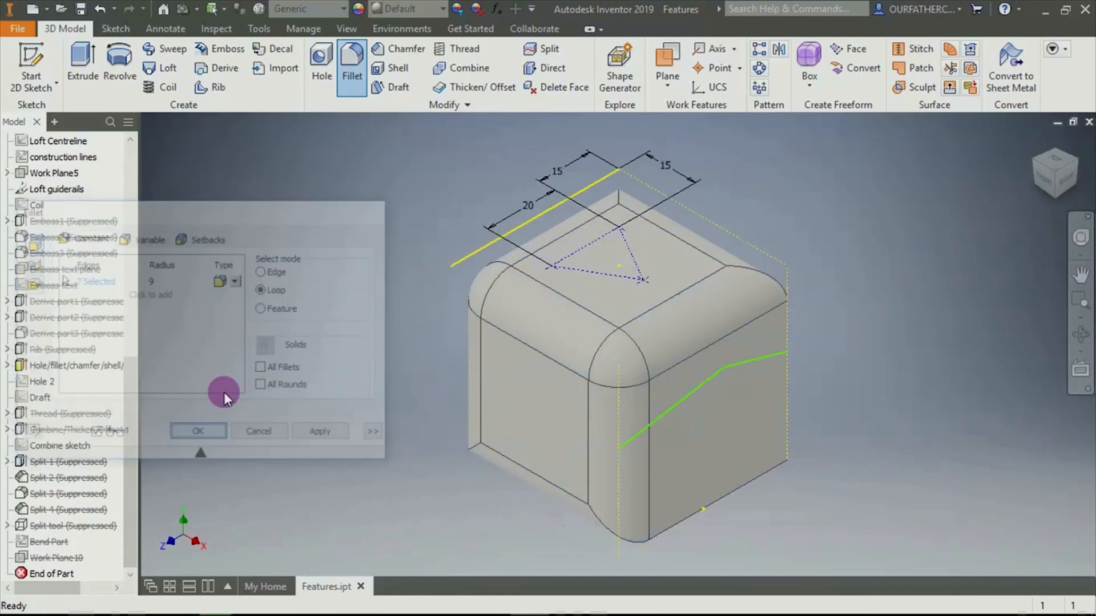
key("ctrl+z")
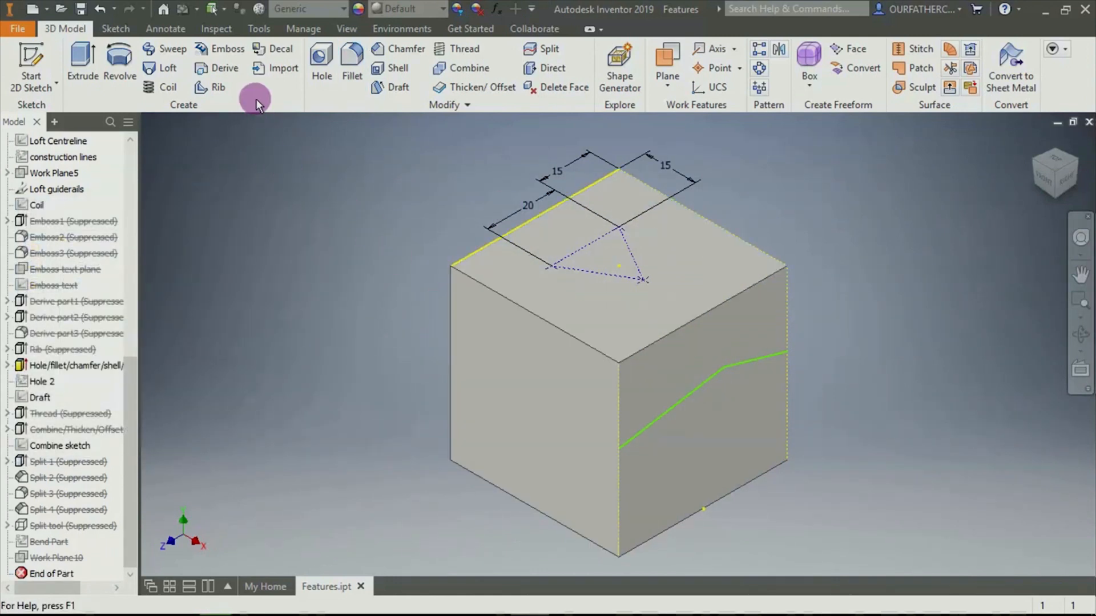
Fillet all edges of the cube in Feature mode with a radius of 6 mm, and undo the fillet
left_click(345, 58)
left_click(264, 309)
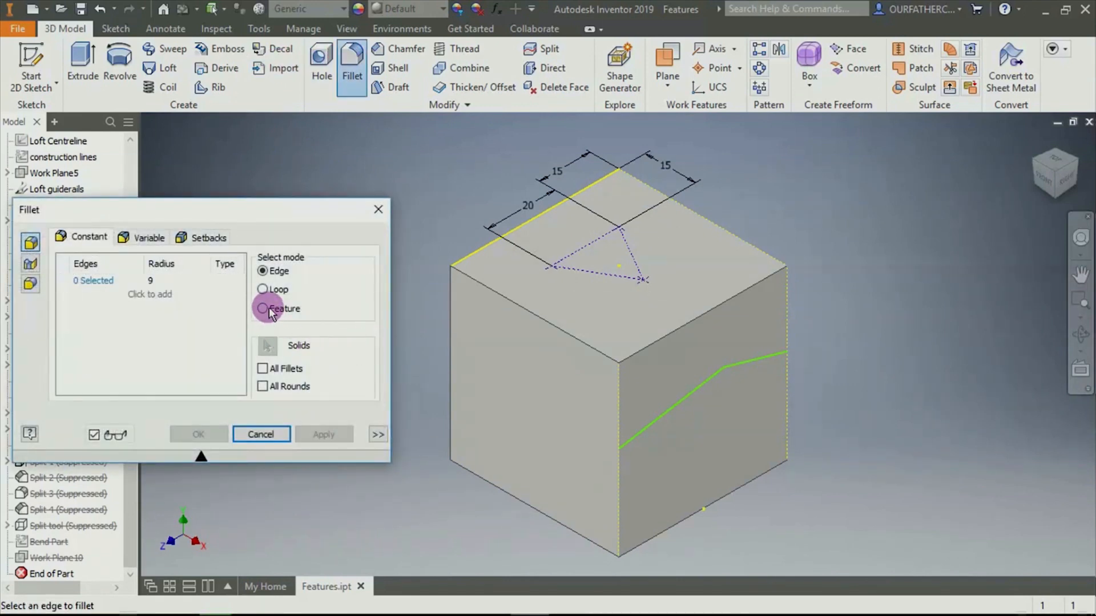
left_click(546, 290)
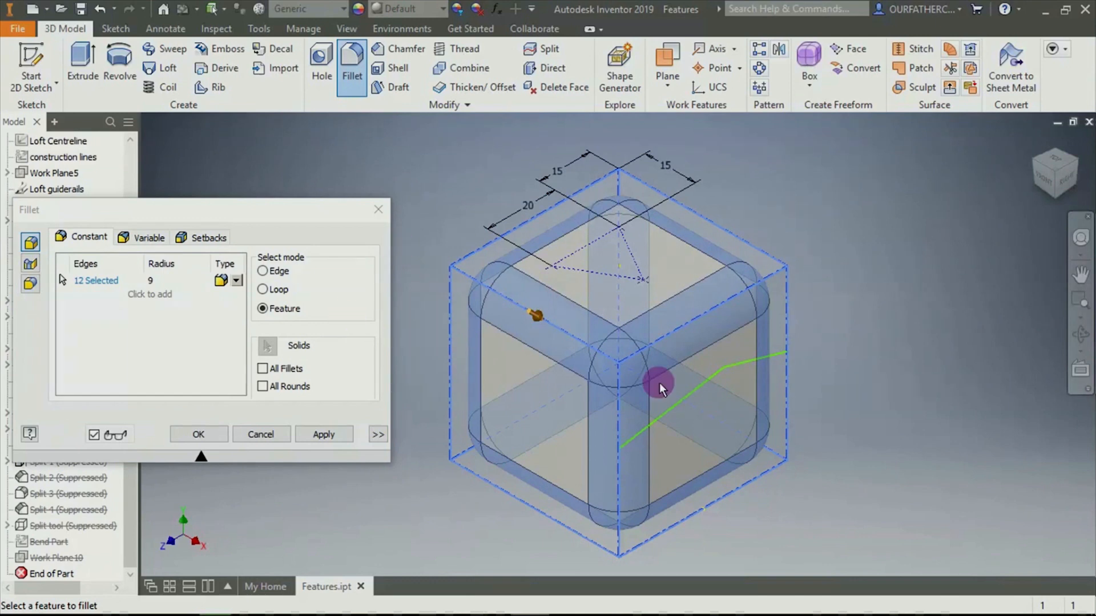
left_click(157, 279)
type("6")
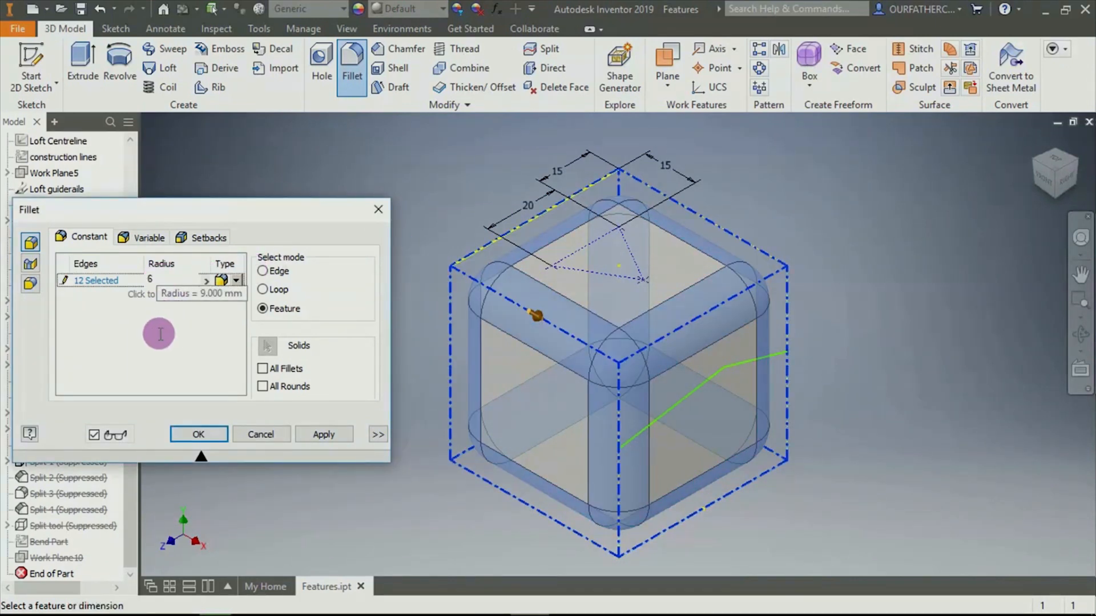
key("Return")
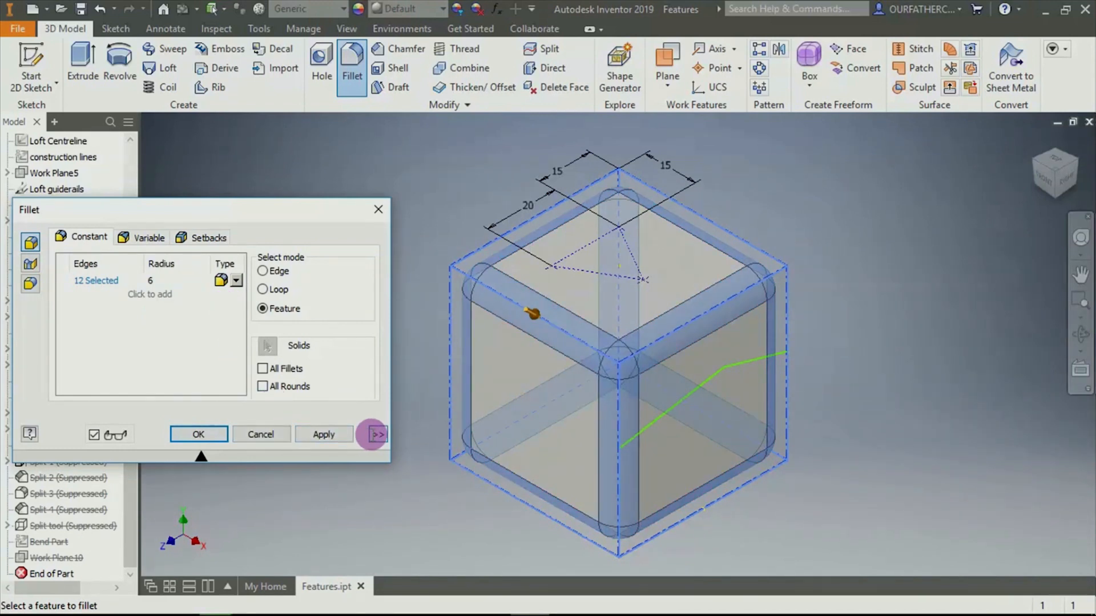
left_click(377, 435)
left_click(377, 435)
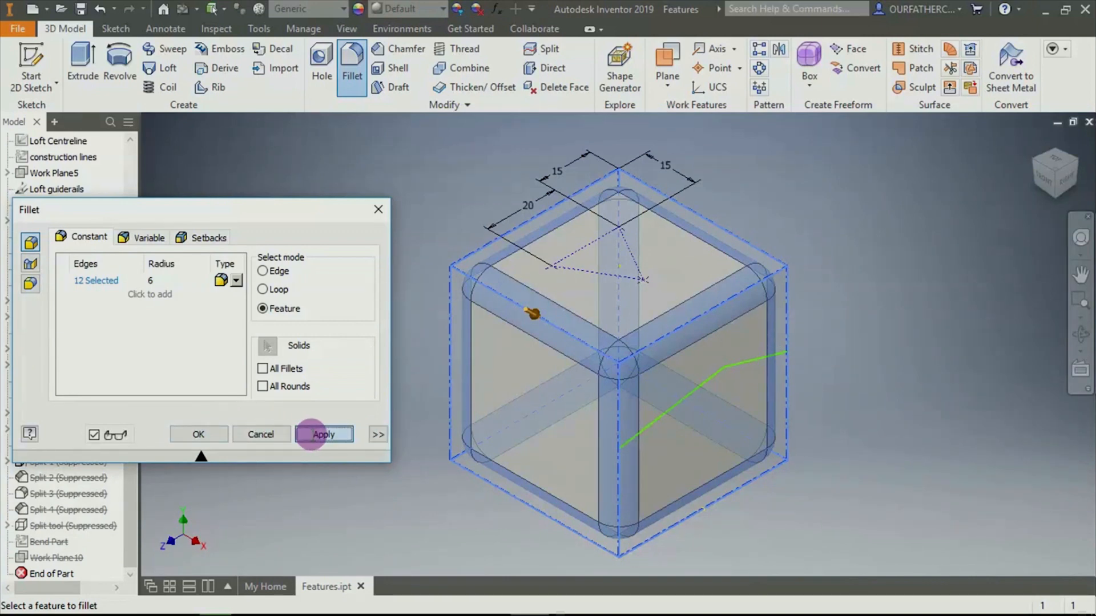
left_click(316, 434)
left_click(268, 435)
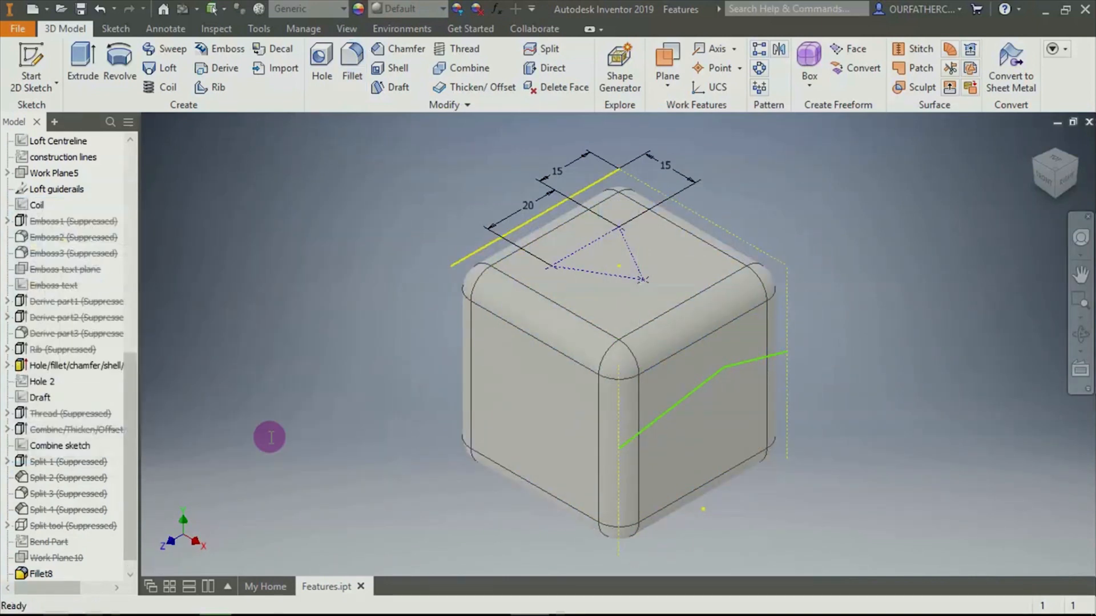
key("ctrl+z")
Create a face fillet with a 7 mm radius between the cube's top and front-left faces, and undo it
left_click(346, 70)
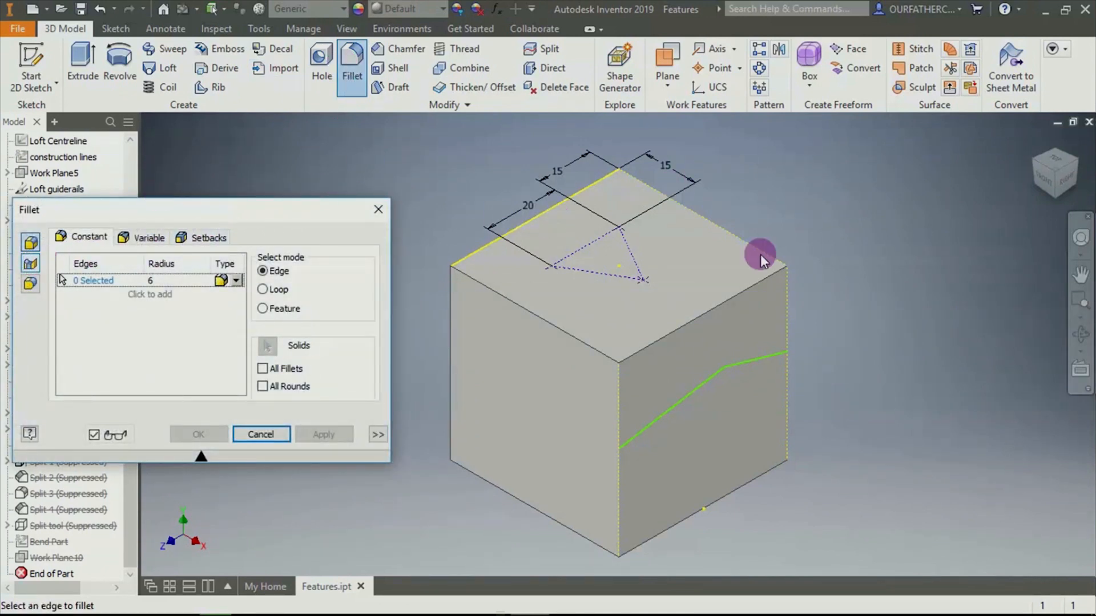
left_click(29, 262)
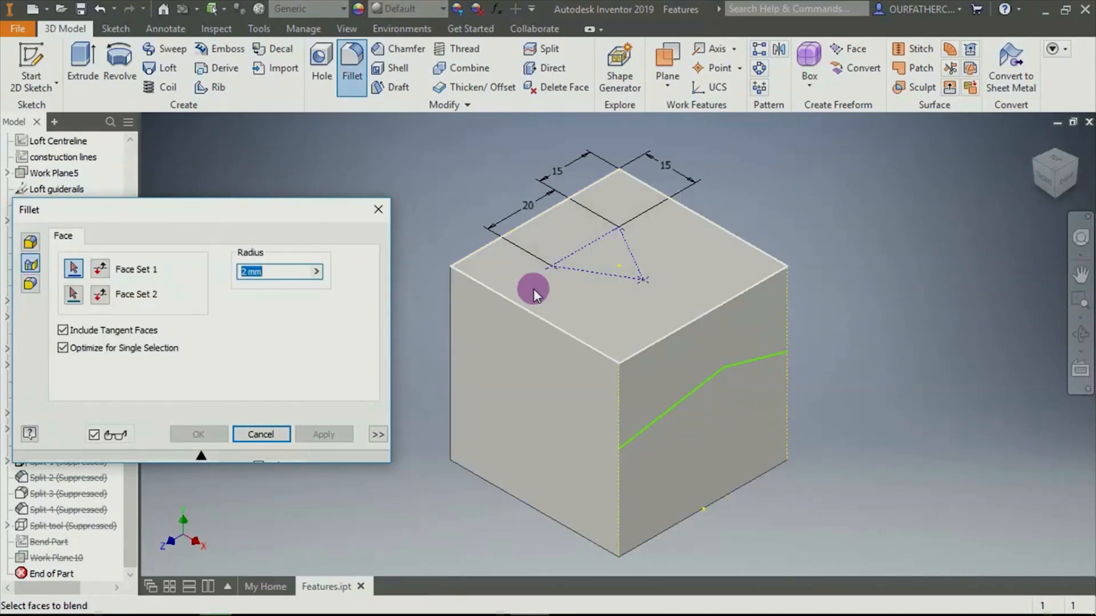
left_click(563, 286)
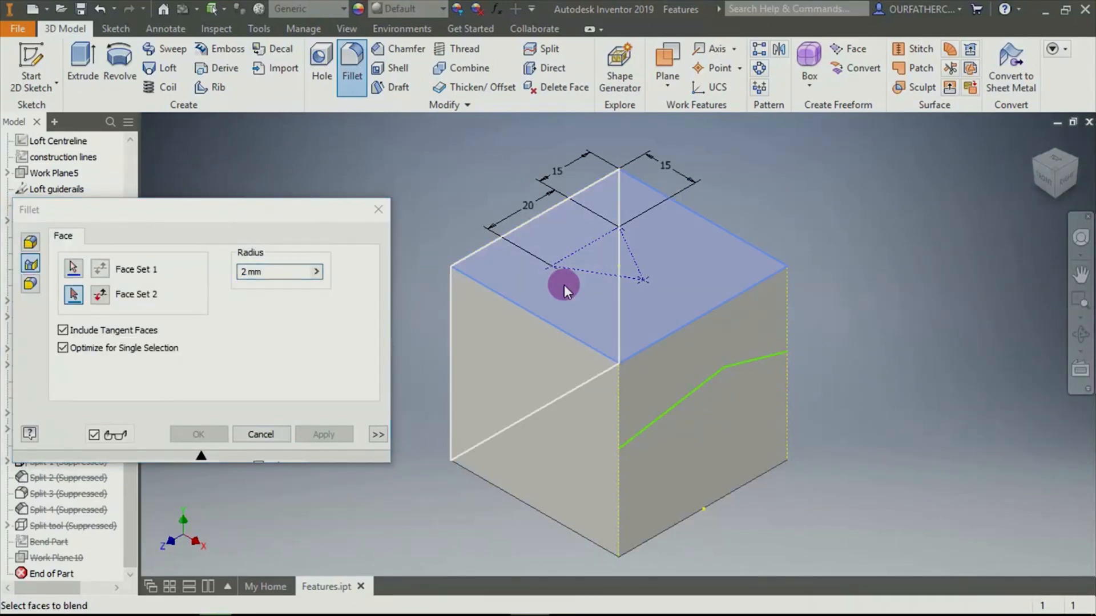
left_click(500, 375)
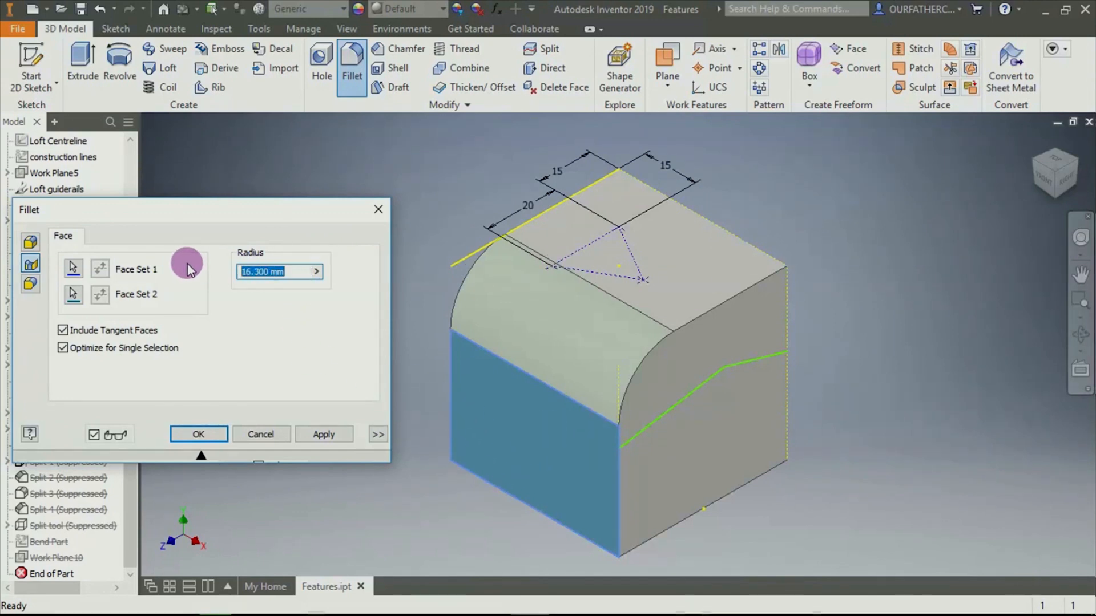
type("7")
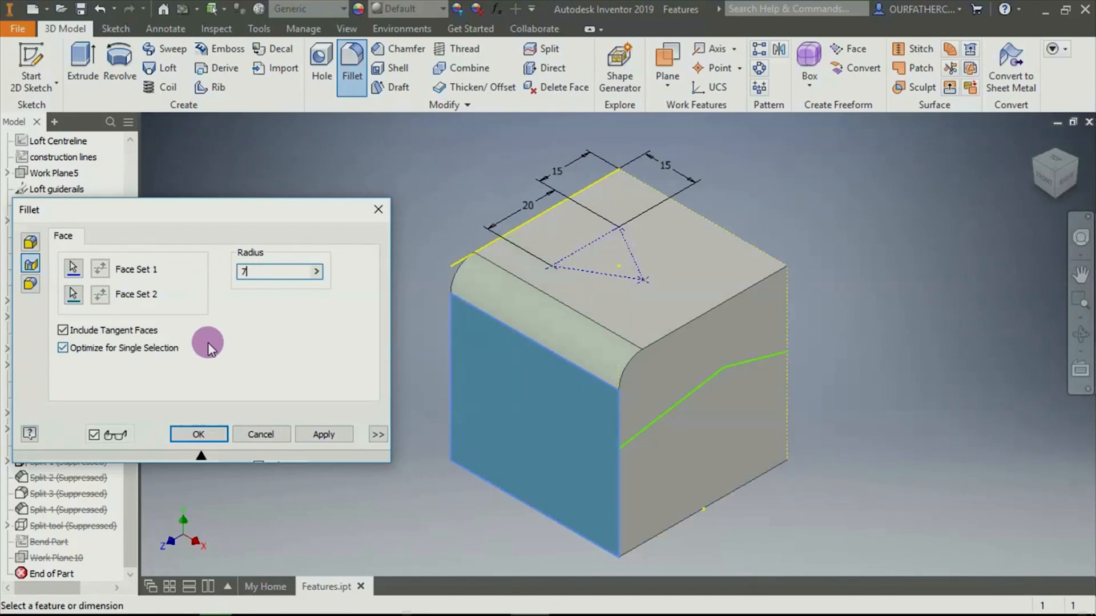
left_click(310, 433)
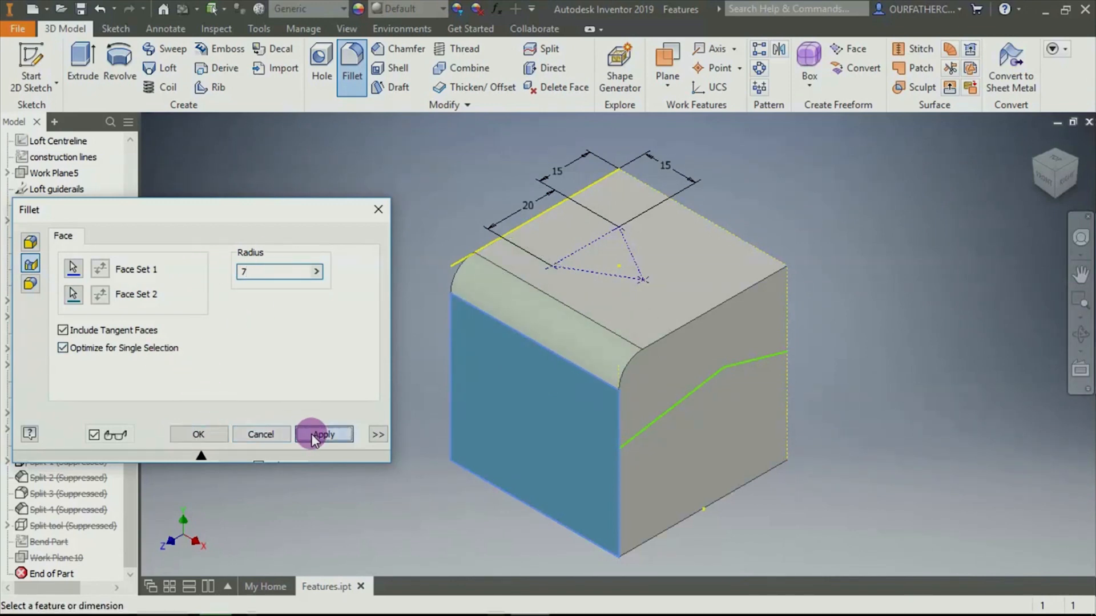
left_click(685, 279)
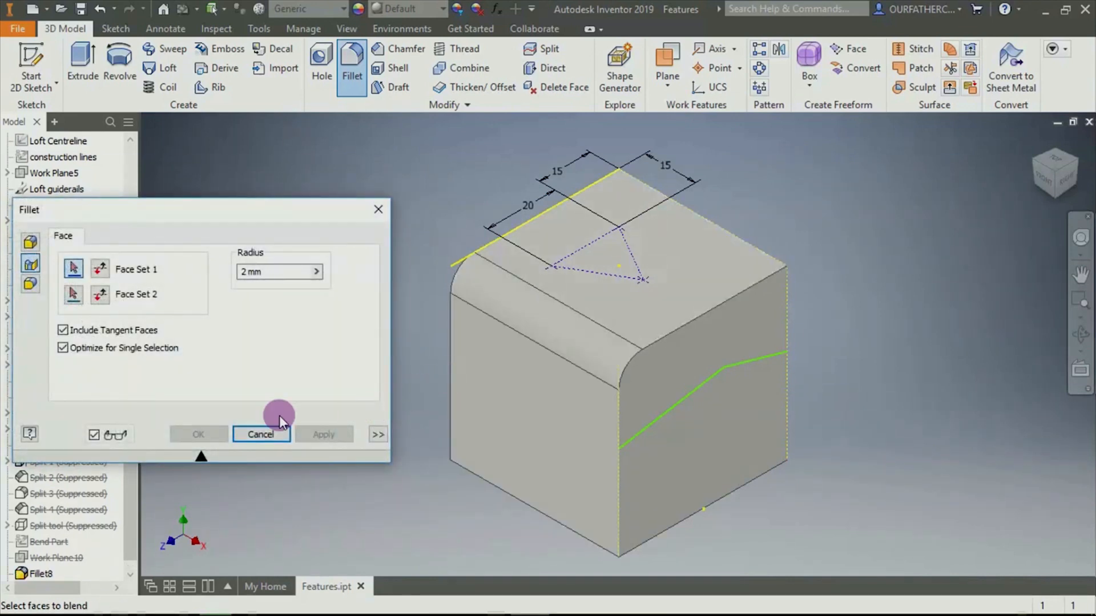
left_click(255, 435)
key("ctrl+z")
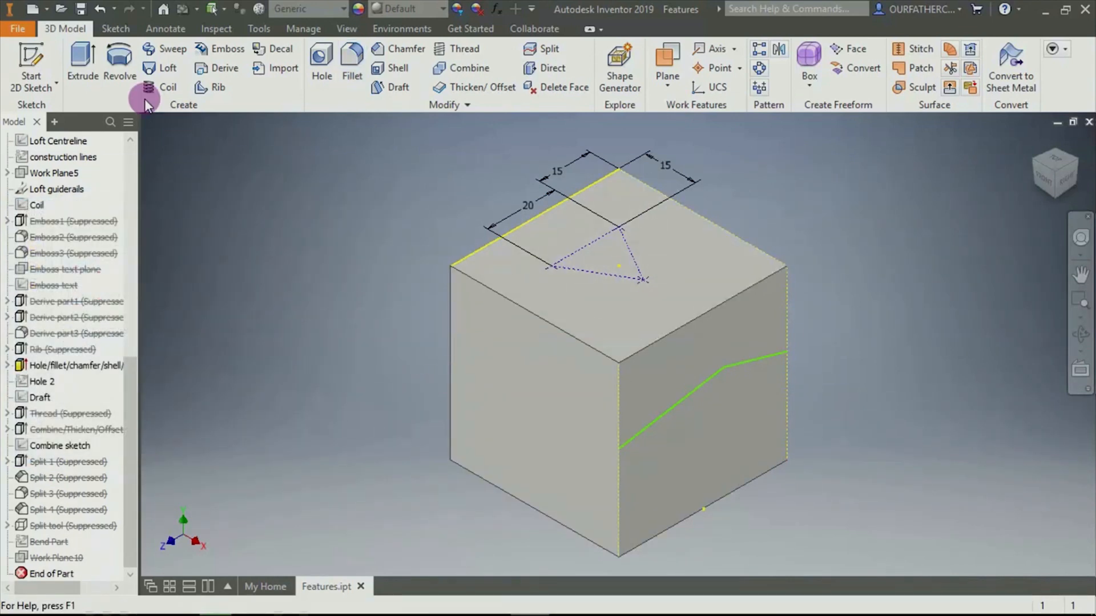
Create a full round fillet with the top and bottom faces as side sets and the front-left face as center set, and undo it
left_click(356, 54)
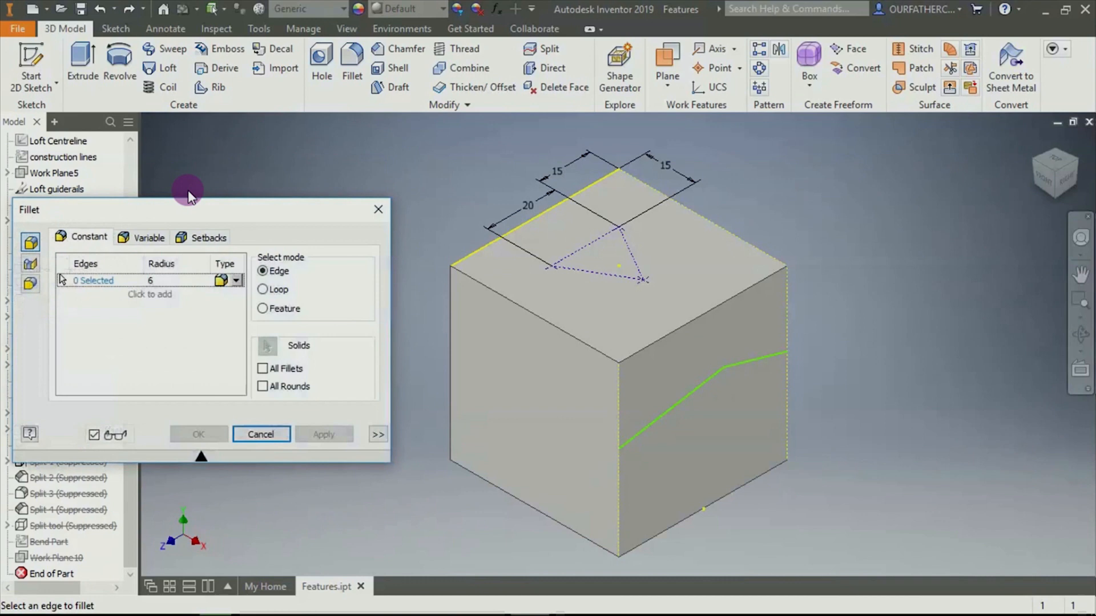
left_click(30, 284)
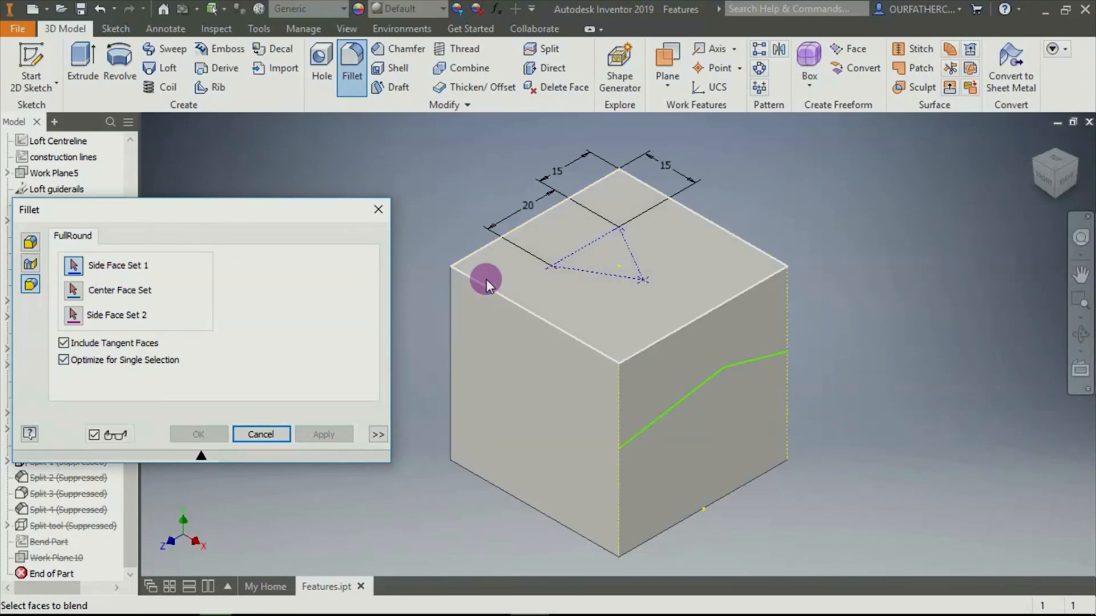
left_click(516, 279)
left_click(142, 321)
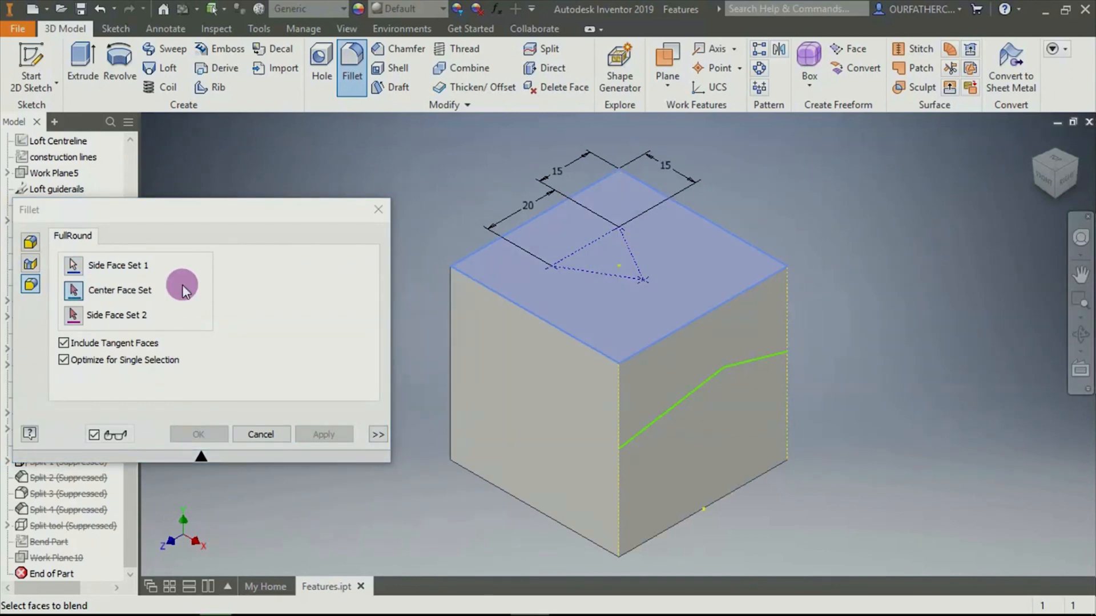
left_click(483, 402)
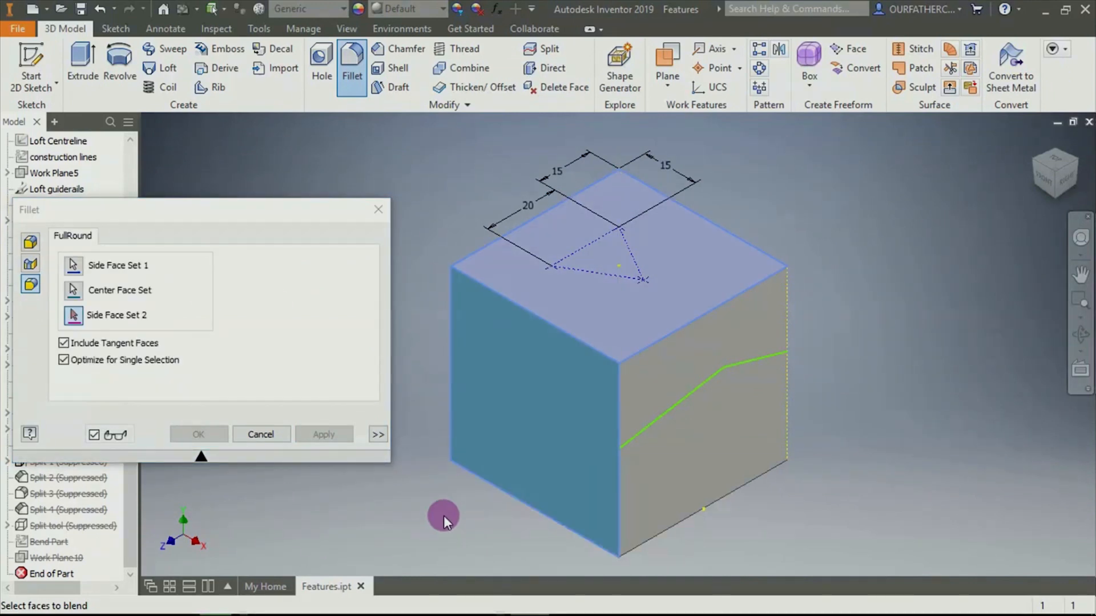
middle_click_drag(451, 509, 573, 436, "shift")
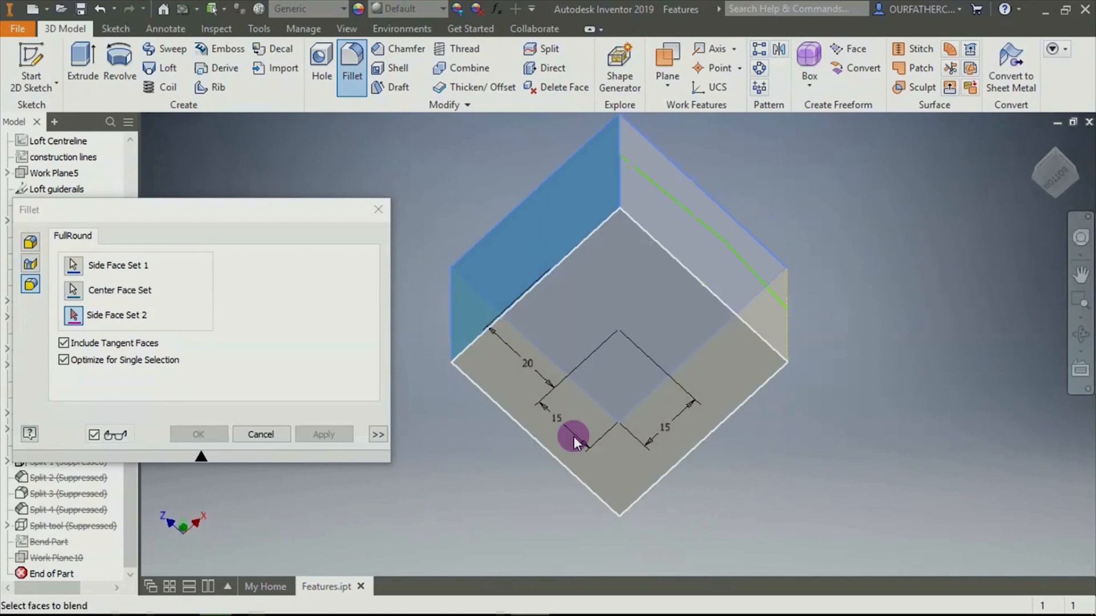
left_click(680, 333)
middle_click_drag(851, 371, 734, 309, "shift")
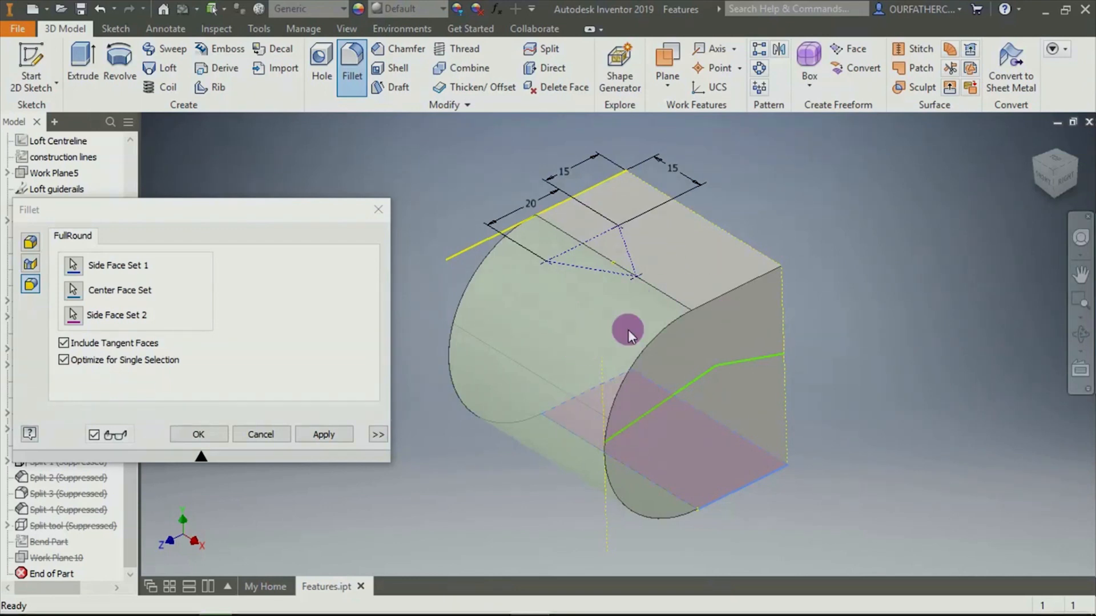
left_click(198, 434)
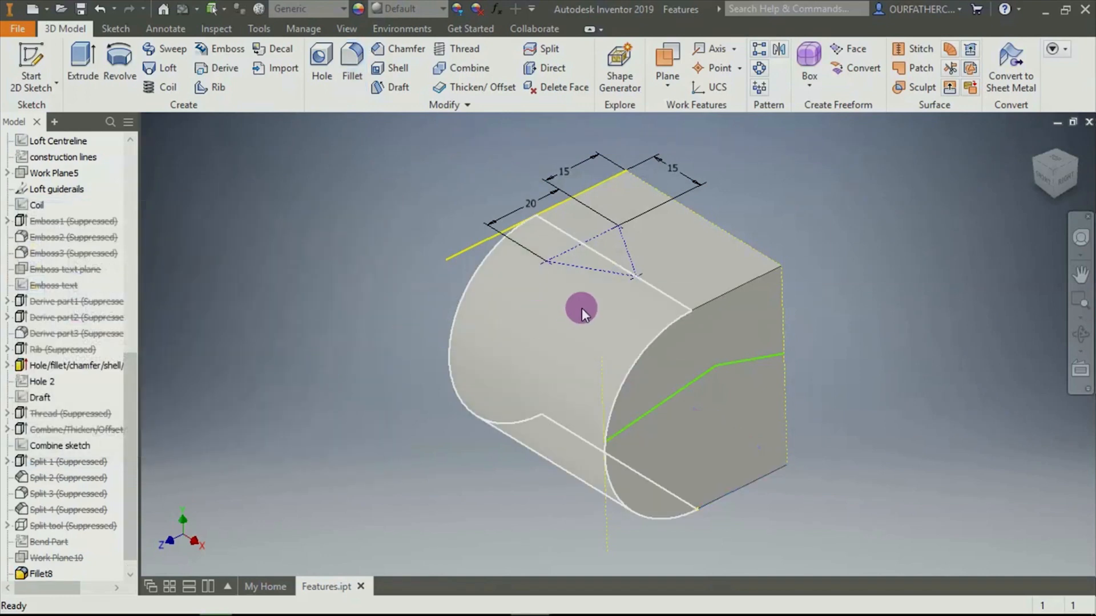
key("ctrl+z")
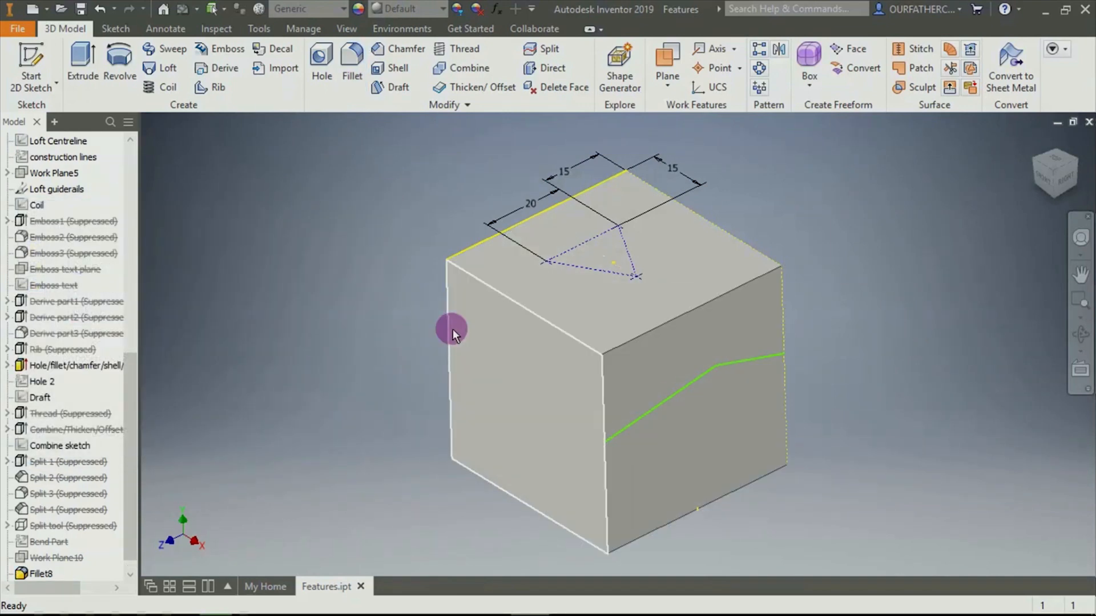
Start a variable fillet on the front-left edge of the top face and add three points at positions about 0.27, 0.56 and 0.74
left_click(352, 67)
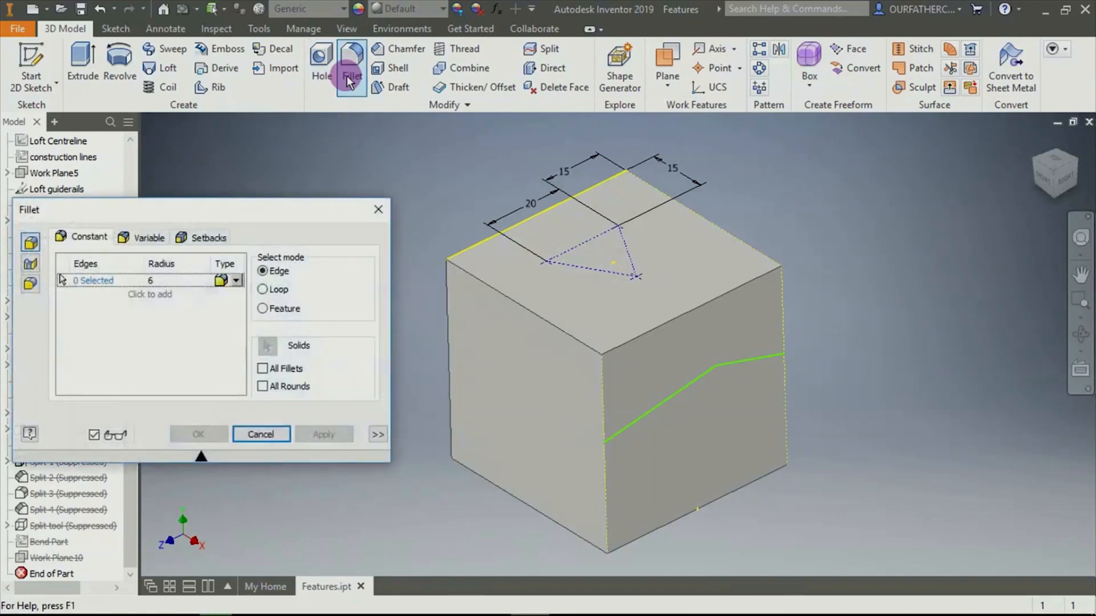
left_click(137, 237)
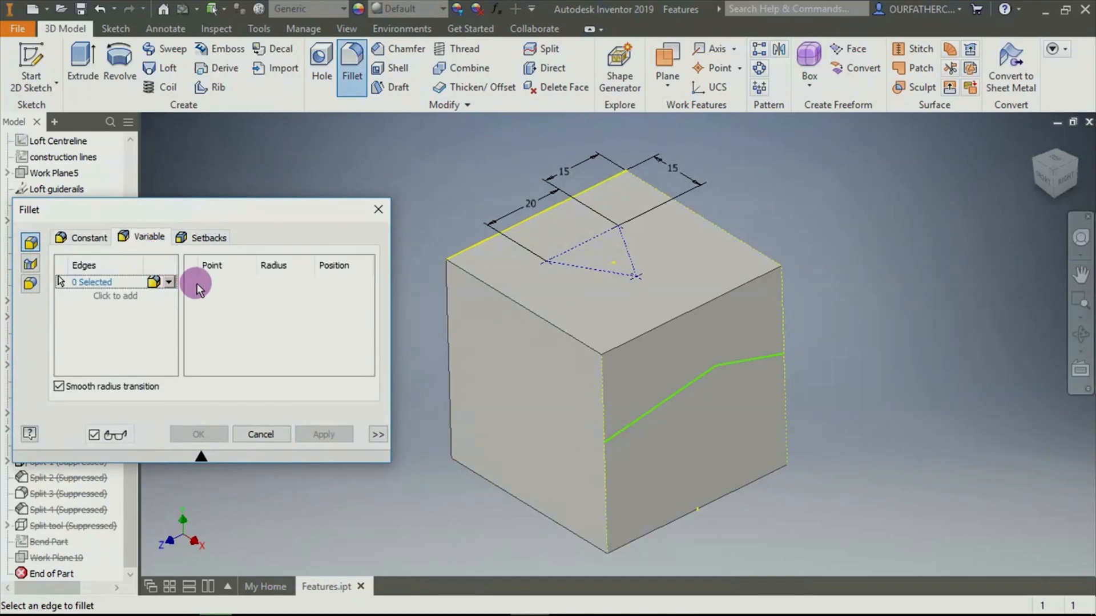
left_click(499, 294)
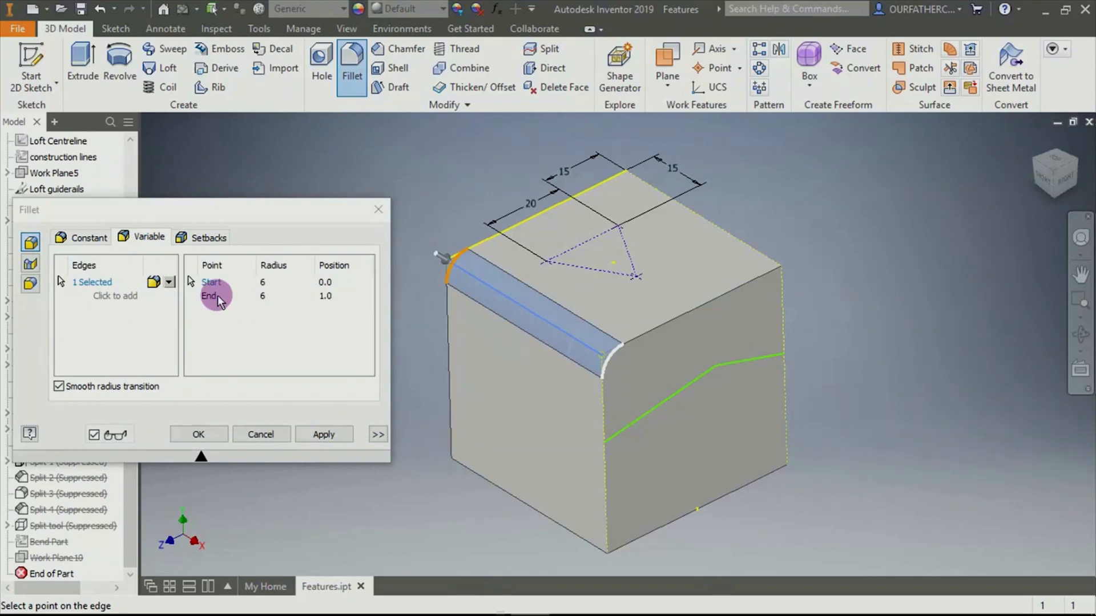
left_click(490, 289)
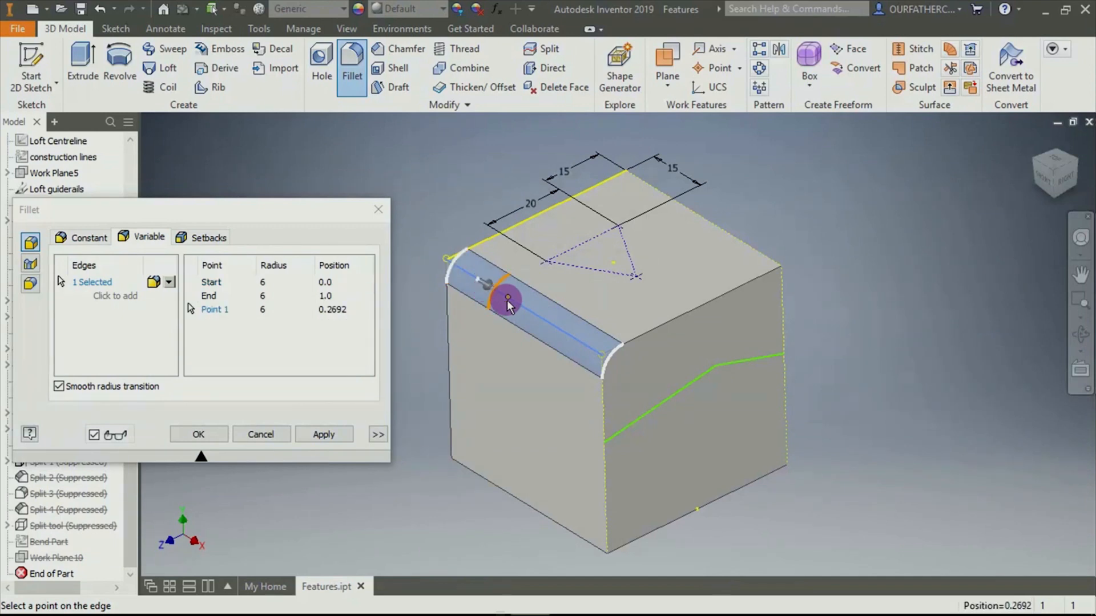
left_click(535, 314)
left_click(564, 337)
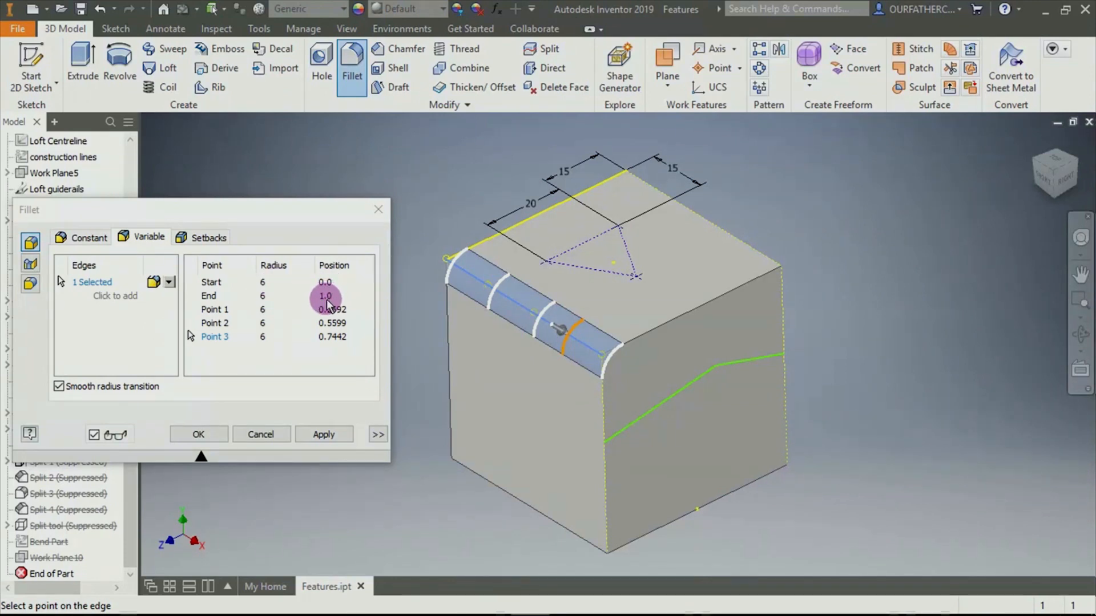
Set the variable fillet's Point 1, Point 2 and Point 3 positions to 0.2, 0.4 and 0.75
left_click(339, 310)
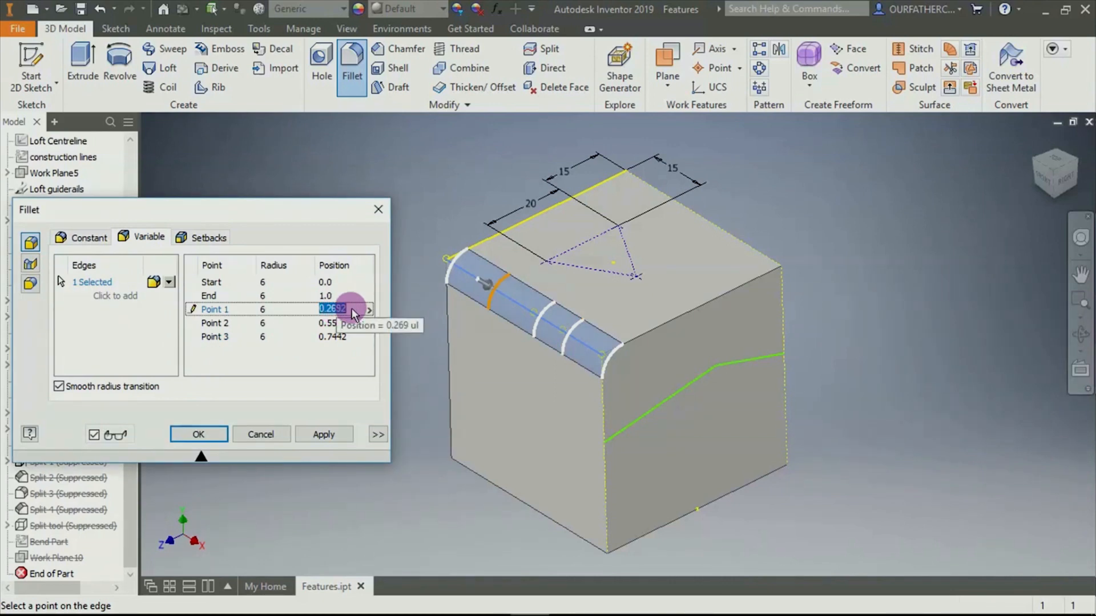
type("0.2")
key("Return")
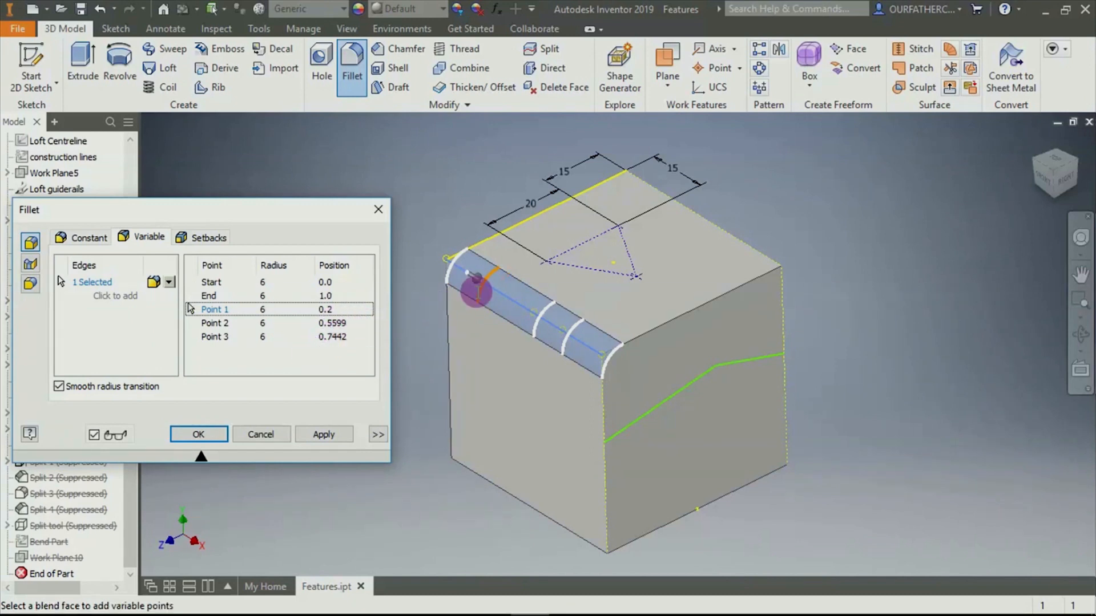
left_click(334, 323)
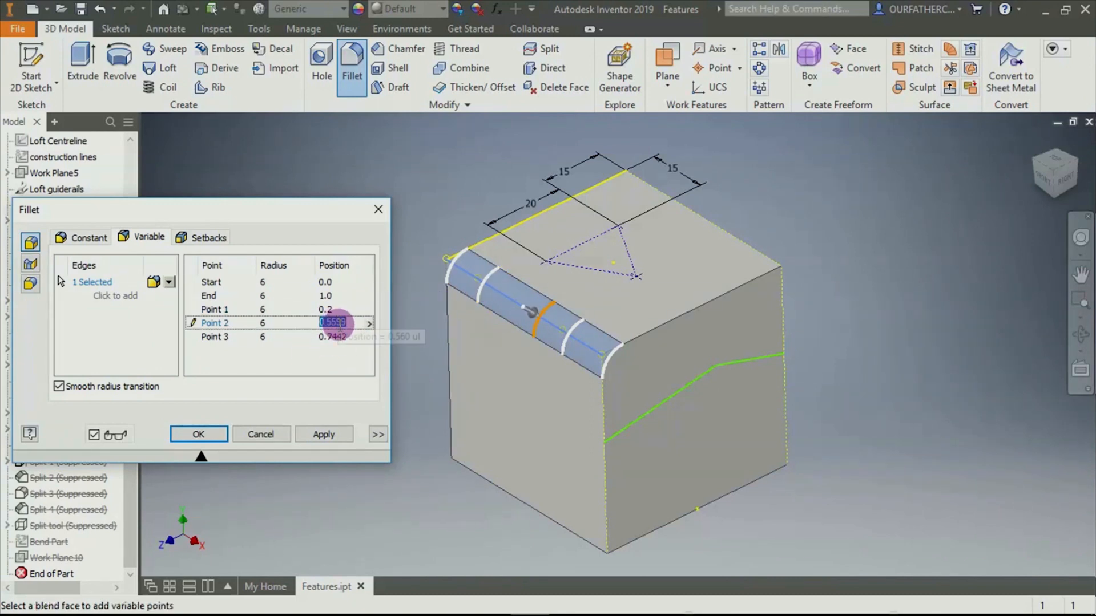
type("0")
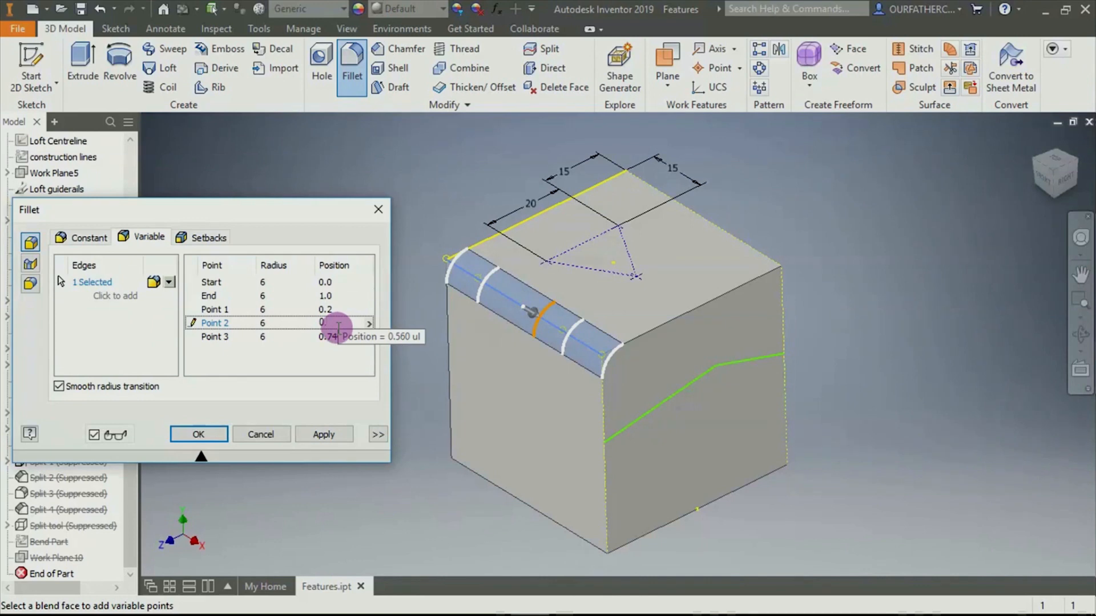
type(".4")
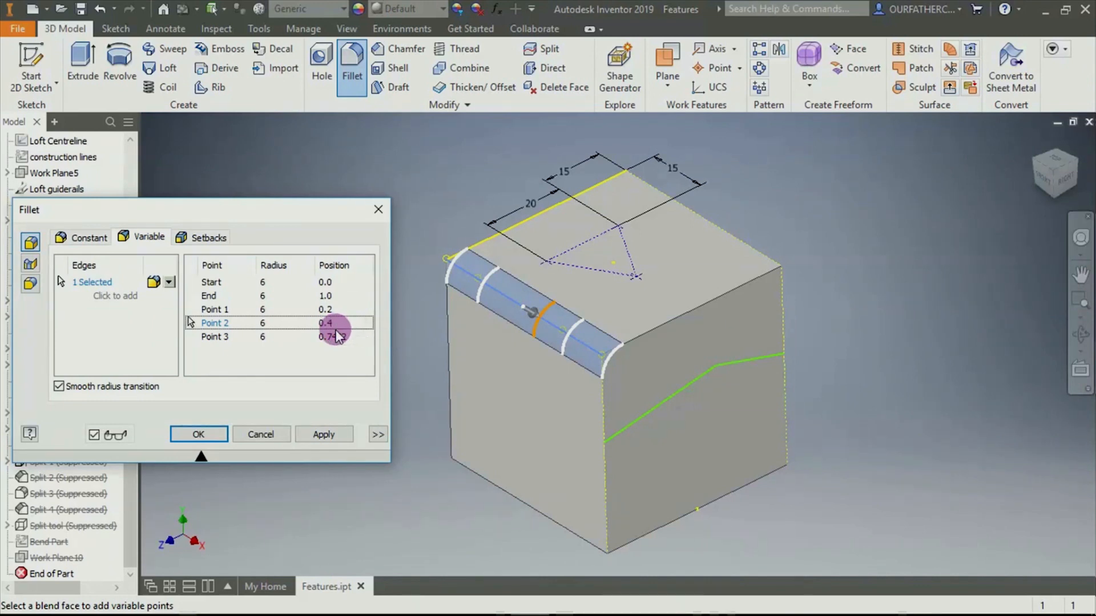
key("Return")
left_click(330, 338)
type("0")
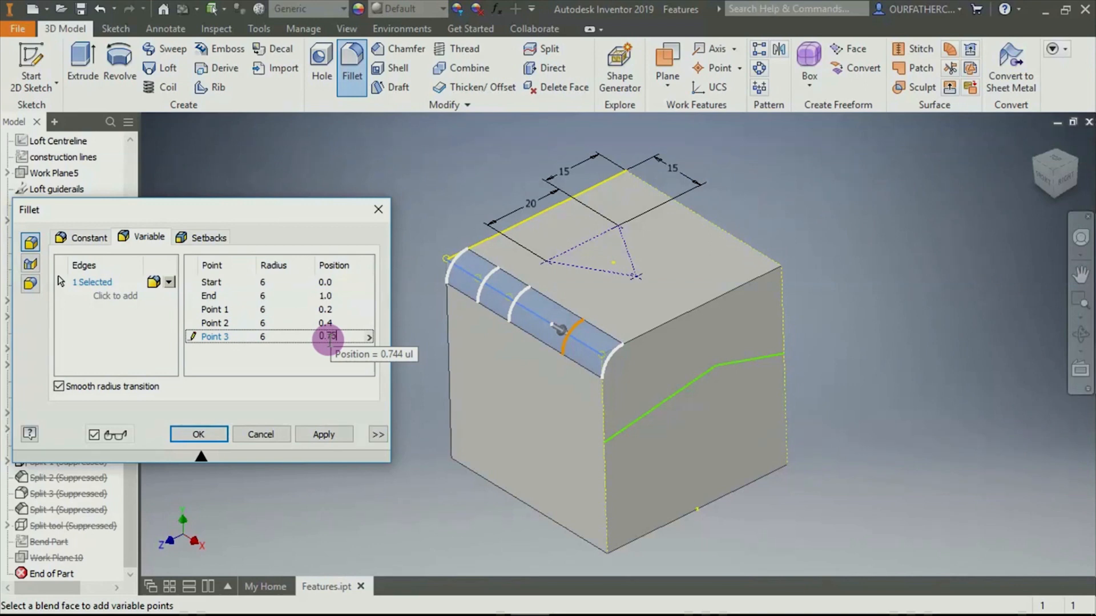
key("Return")
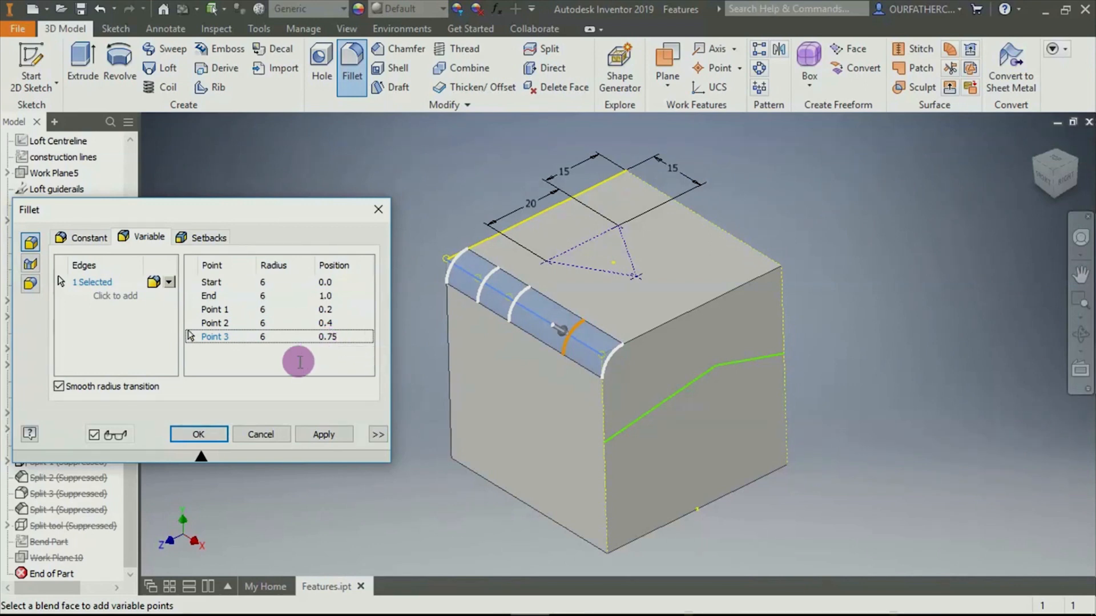
Set the variable fillet's radius to 3 mm at Start, 4 mm at Point 1 and 5 mm at Point 3
left_click(264, 296)
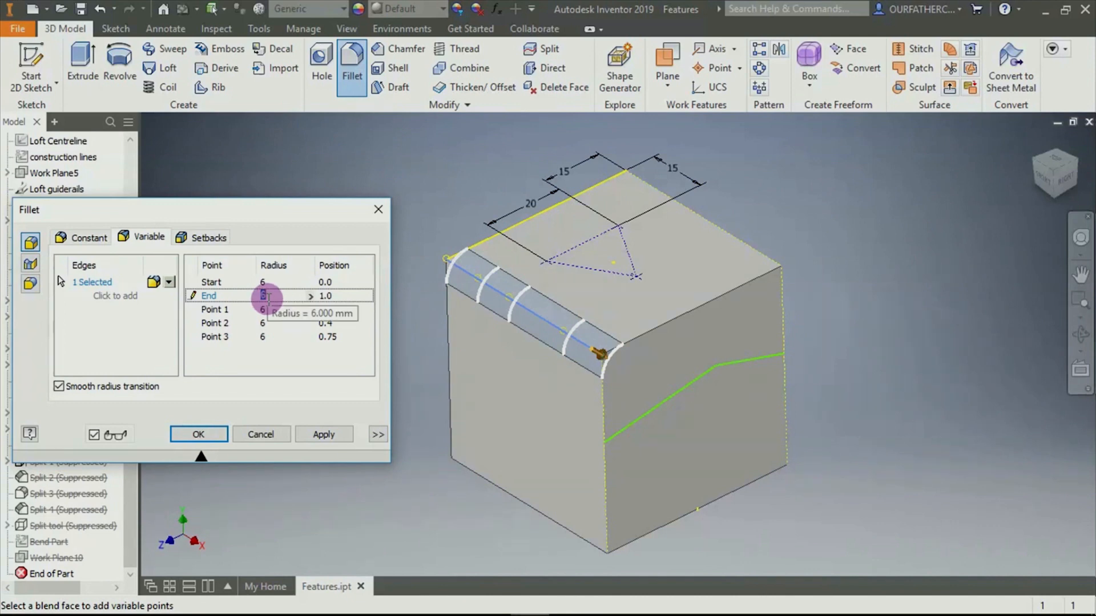
left_click(265, 282)
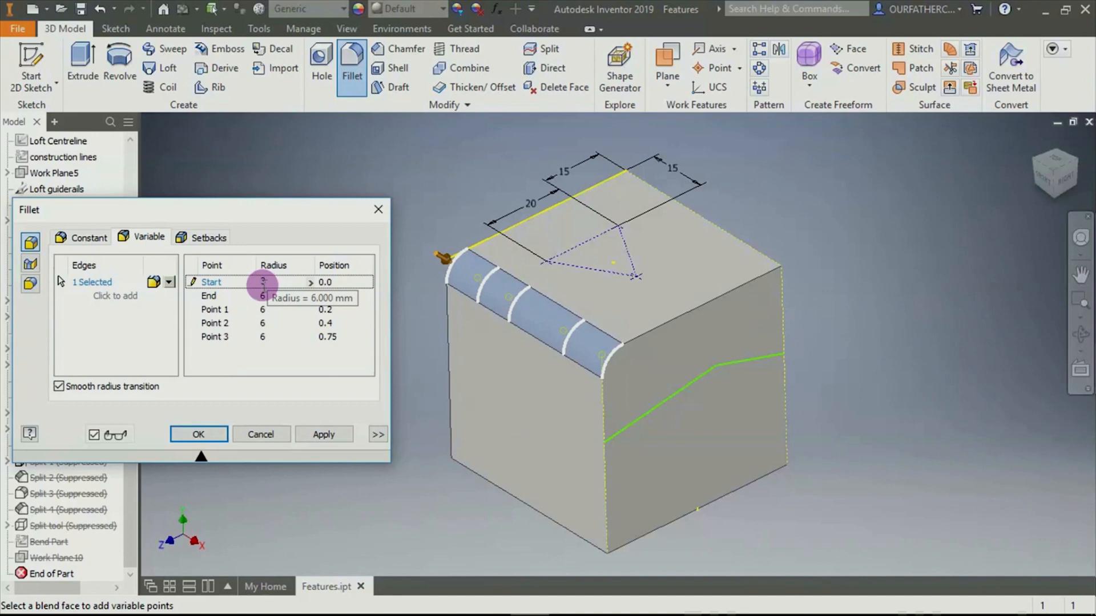
type("3")
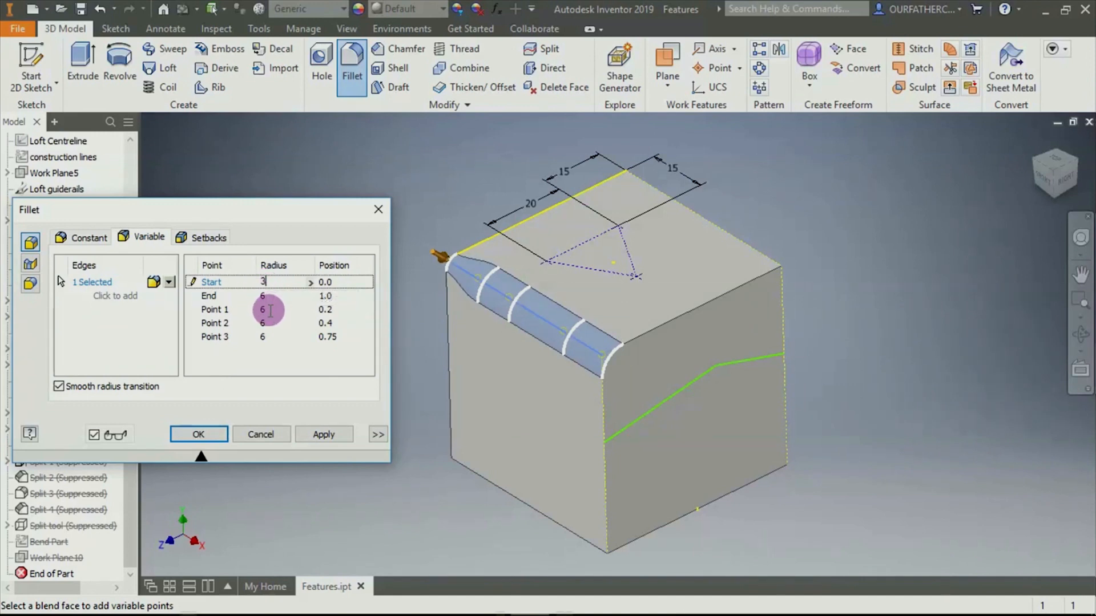
left_click(266, 312)
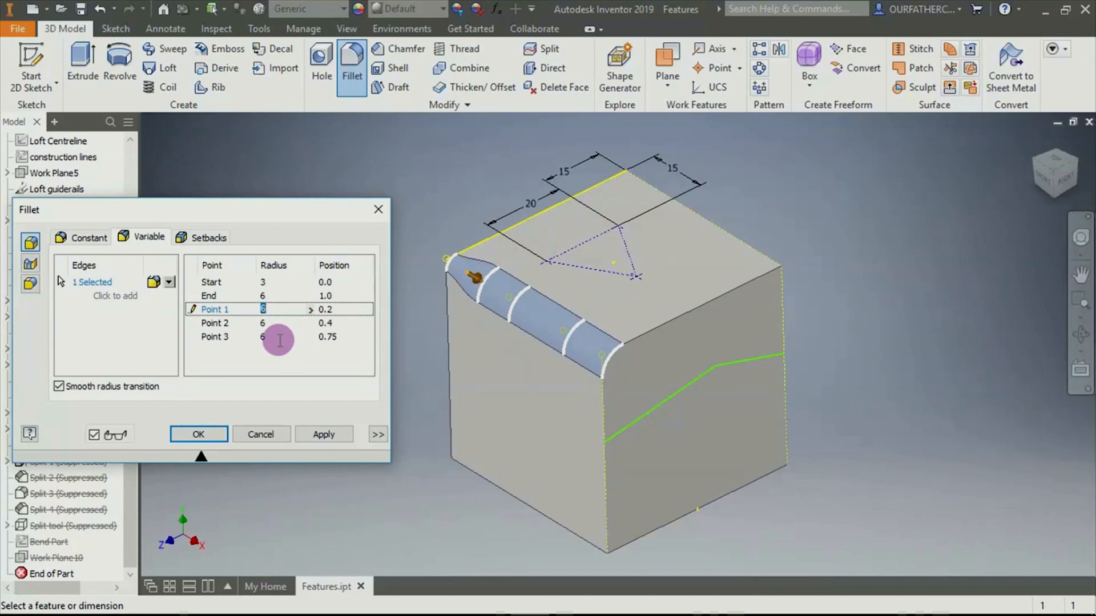
type("4")
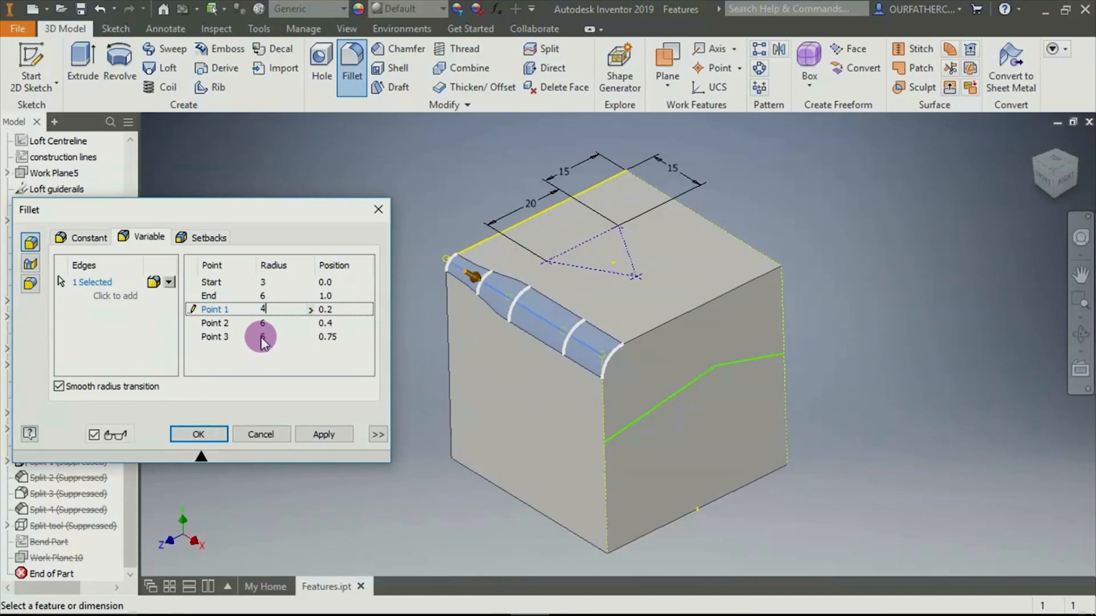
left_click(261, 337)
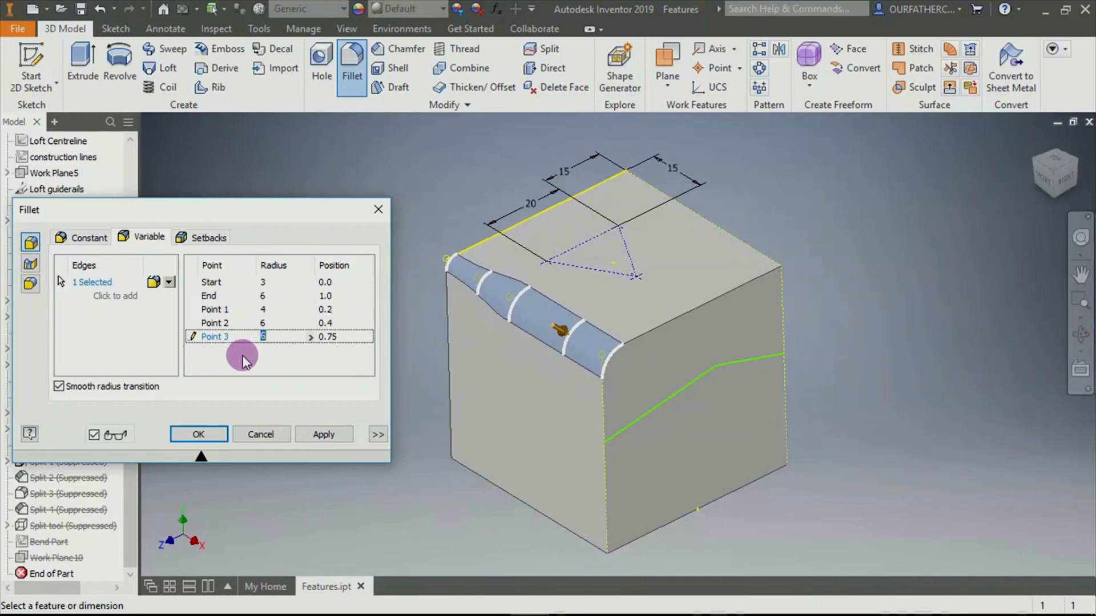
type("5")
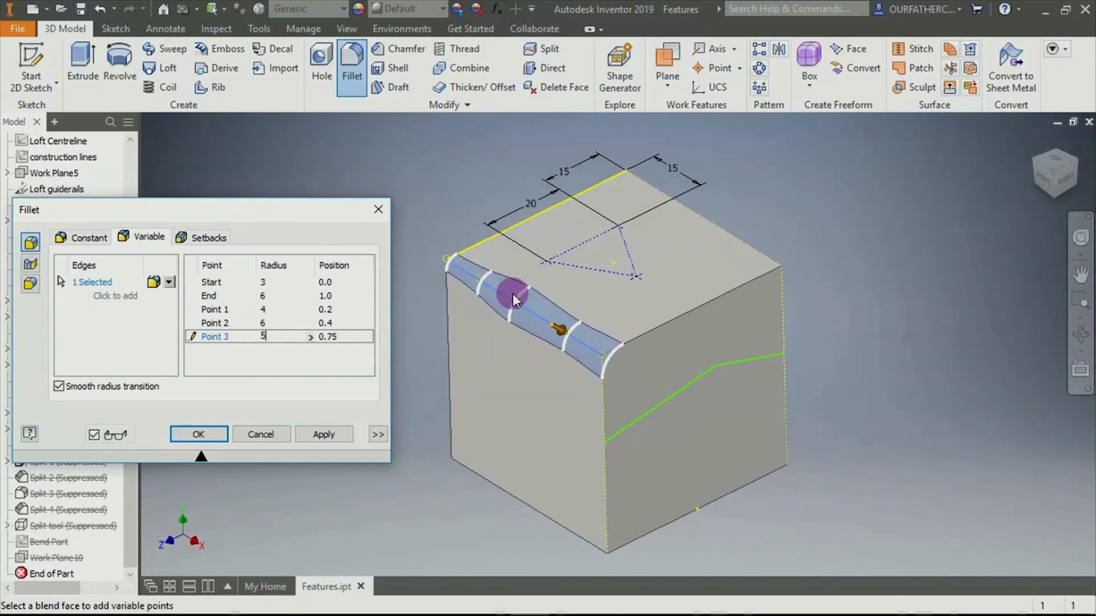
Open the variable fillet's End radius for editing
left_click(261, 296)
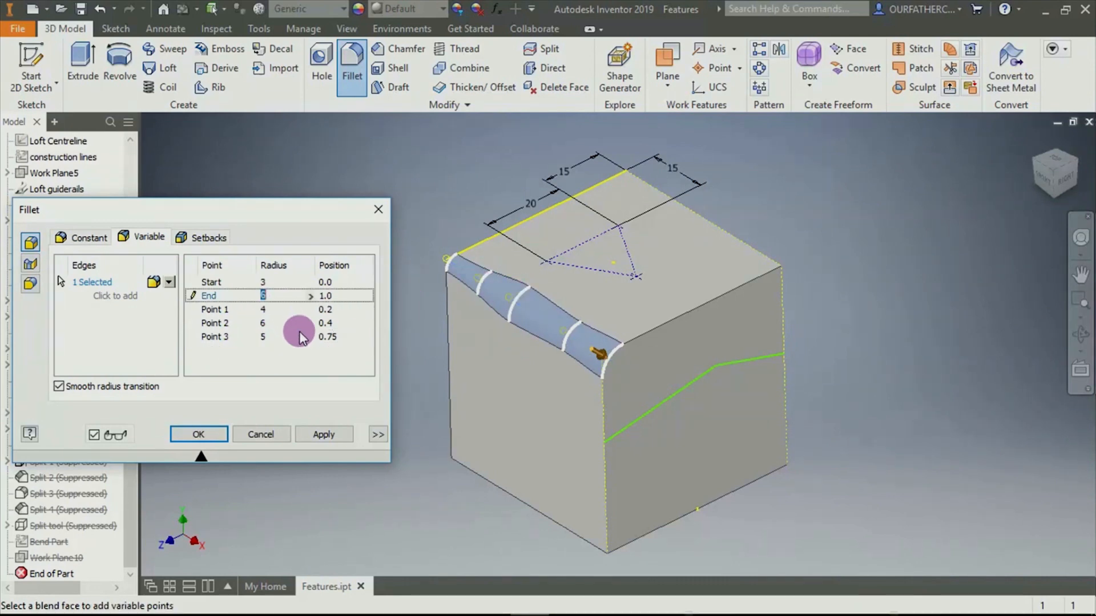
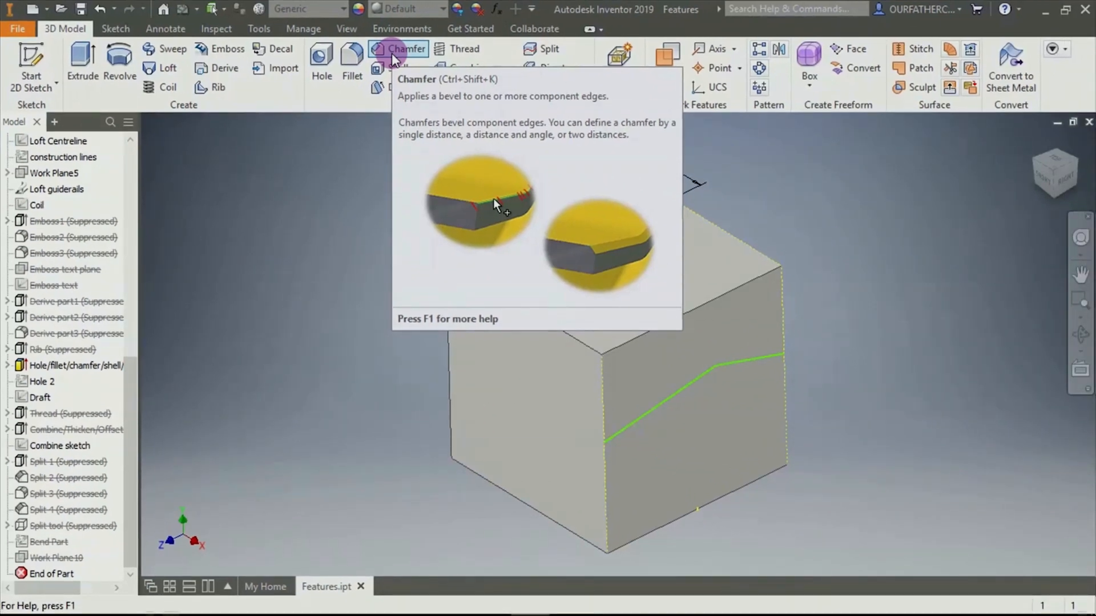
Start an equal-distance chamfer on the front-left edge of the top face with a distance of 7 mm
left_click(392, 50)
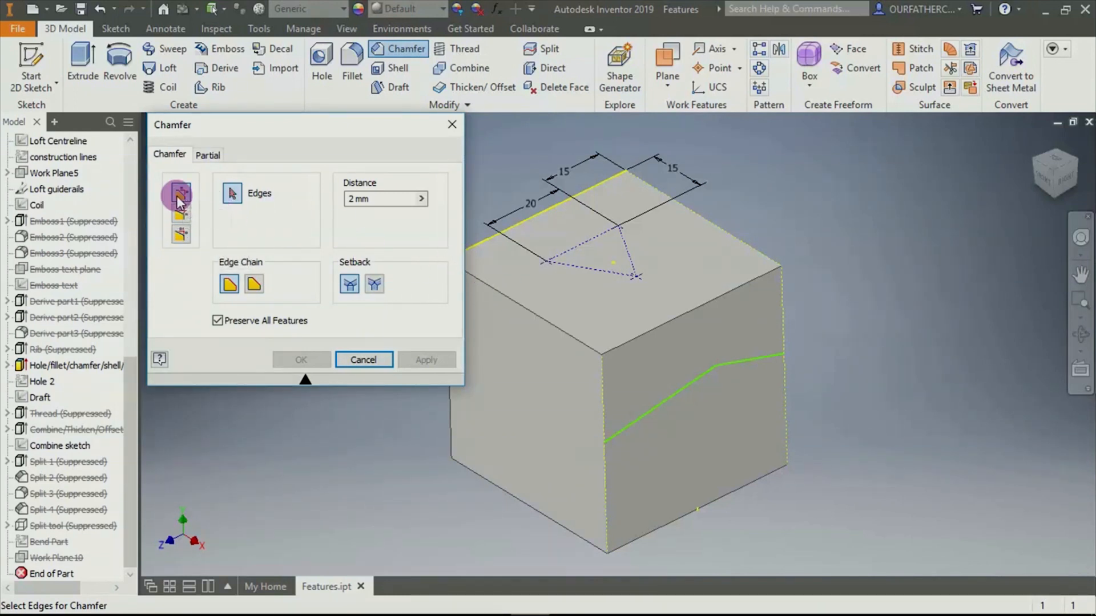
left_click(538, 314)
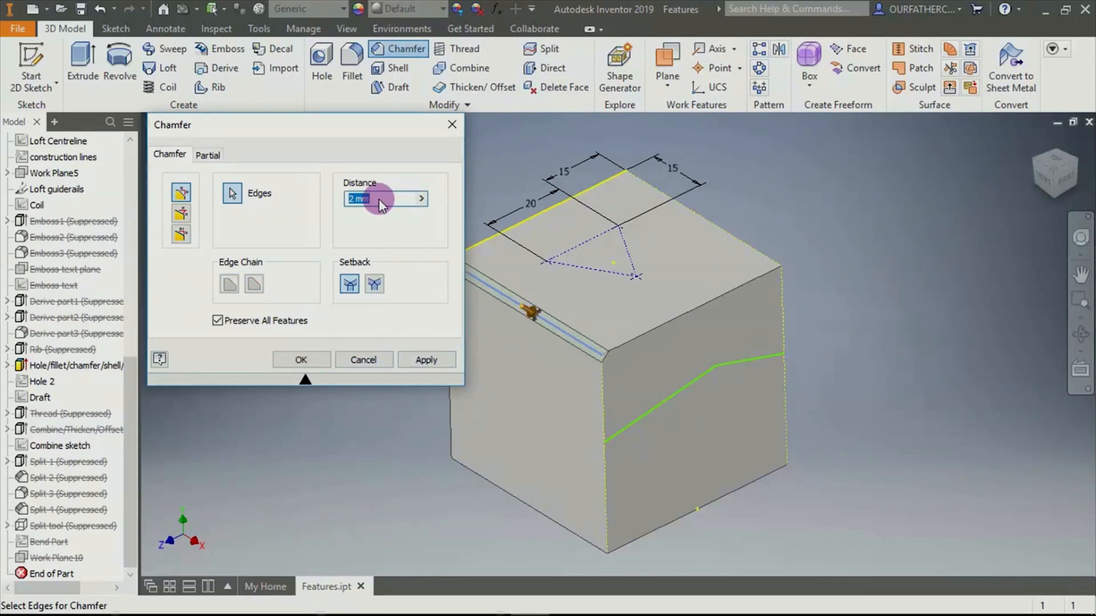
type("7")
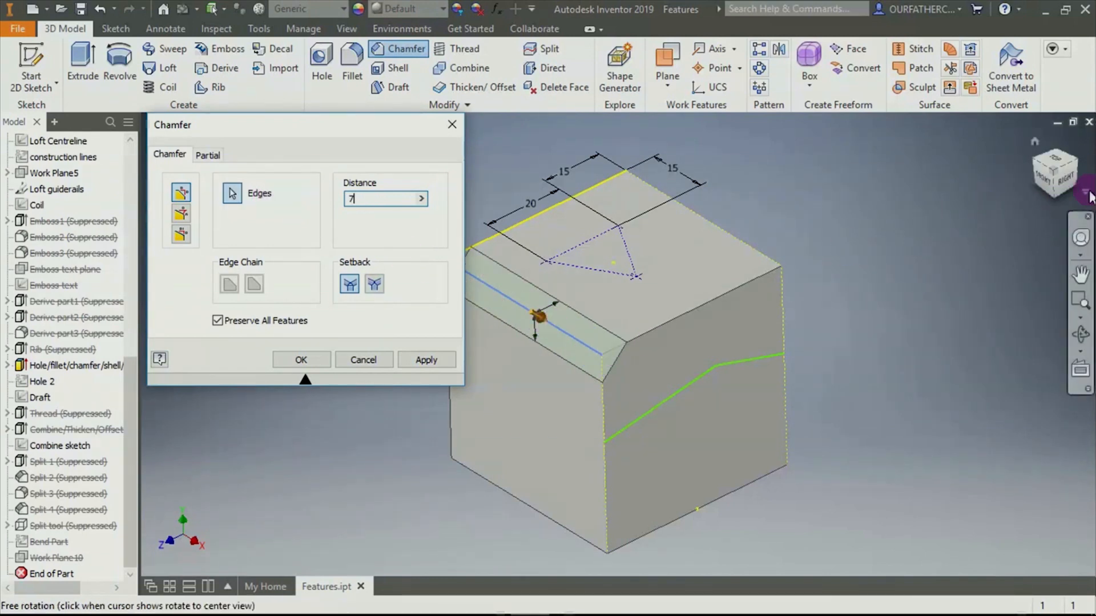
middle_click_drag(977, 364, 786, 354, "shift")
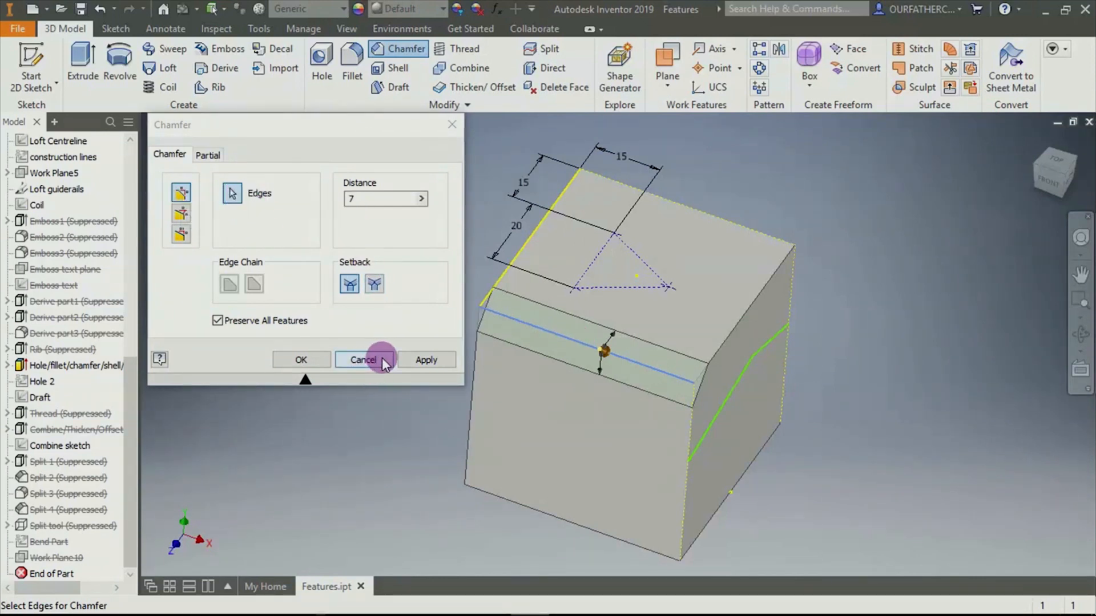
Set up a distance-and-angle chamfer of 8 mm and 60 degrees using the top face and its front edge
left_click(181, 216)
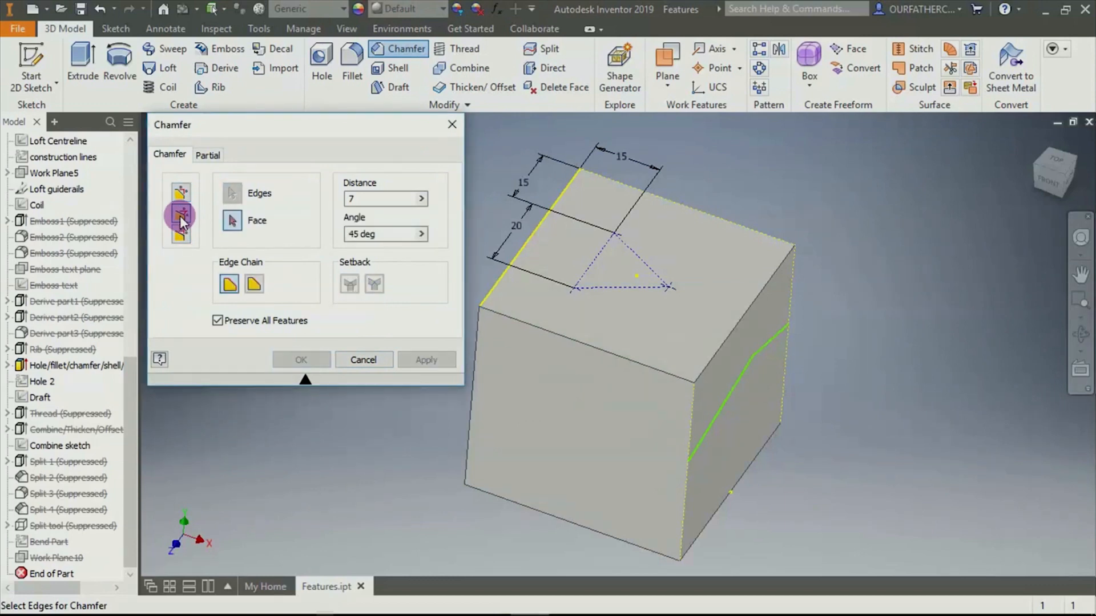
double_click(349, 200)
type("8")
left_click(619, 307)
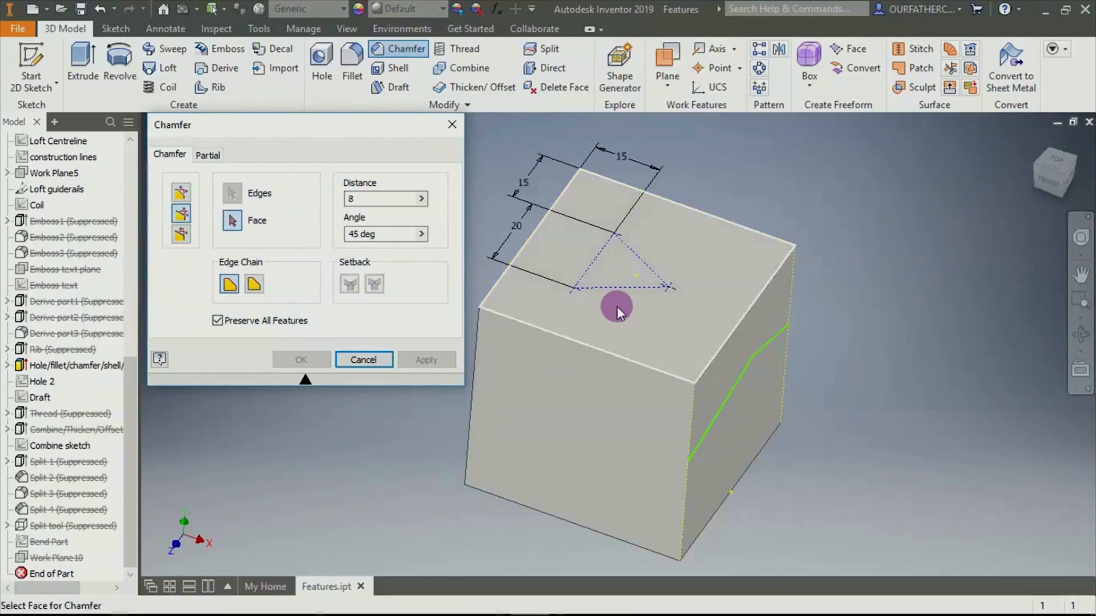
left_click(631, 321)
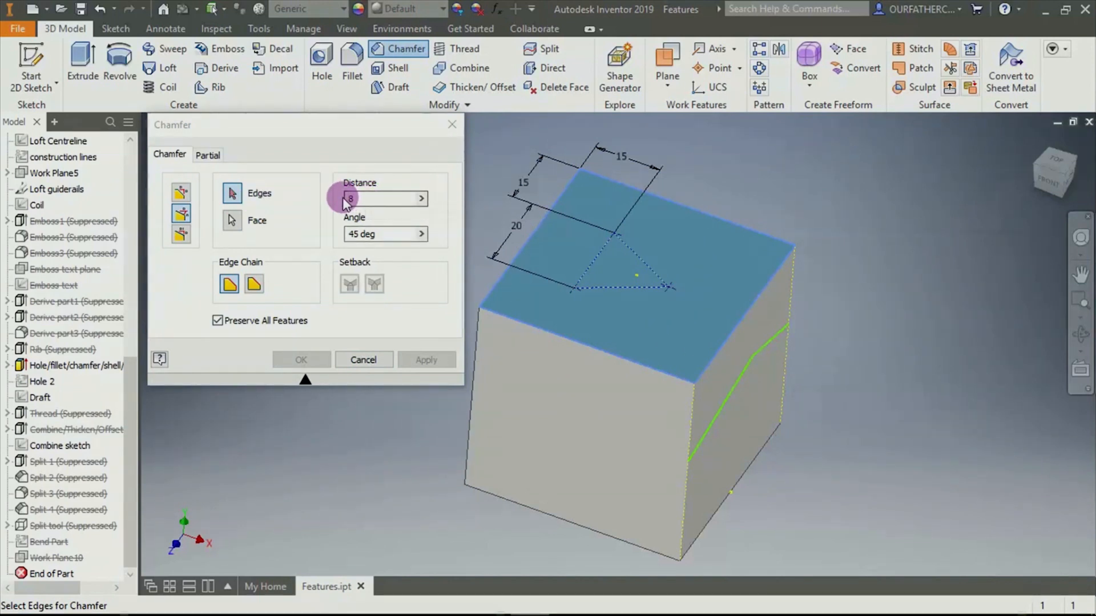
left_click(577, 339)
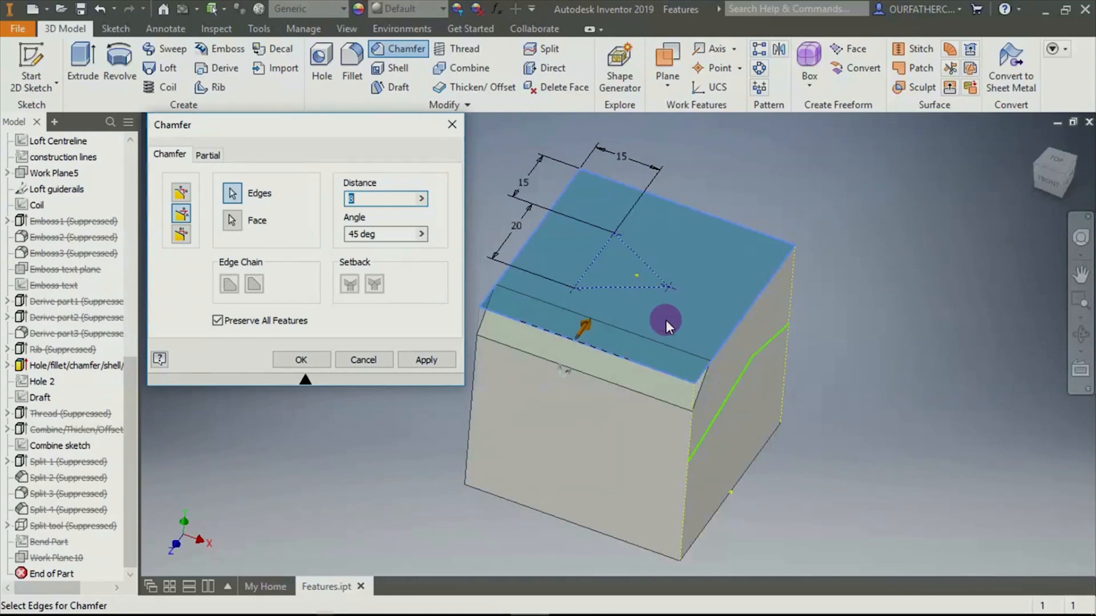
left_click(388, 234)
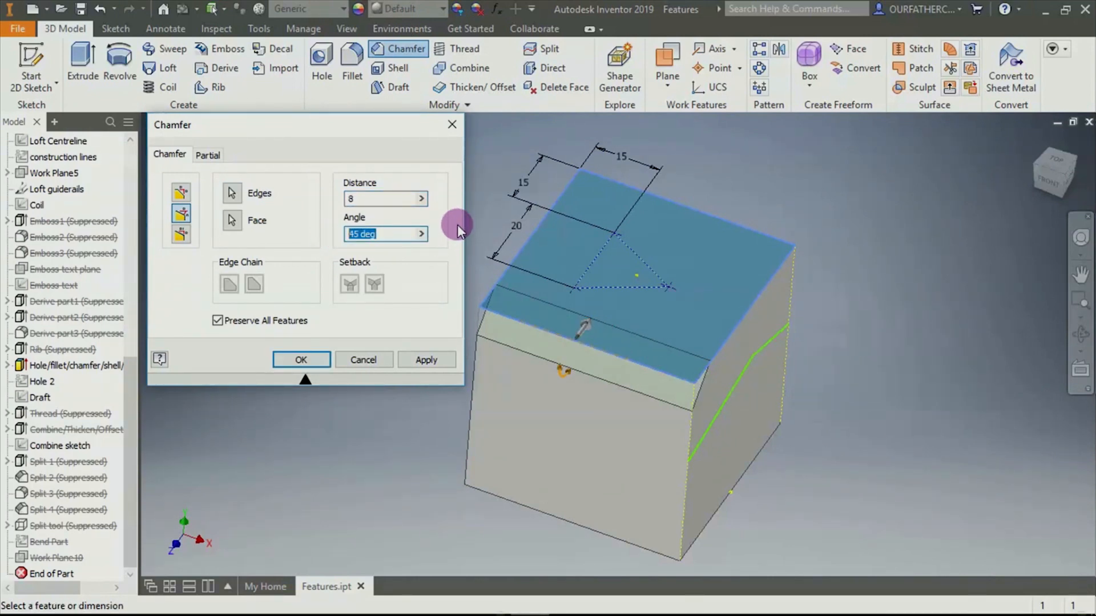
type("60")
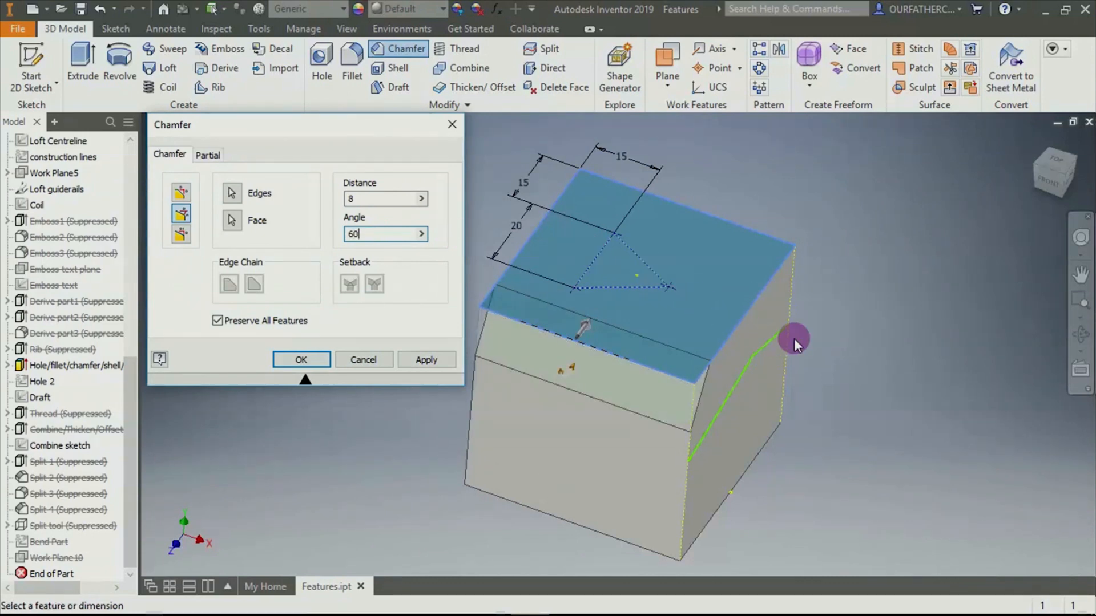
middle_click_drag(857, 324, 861, 346, "shift")
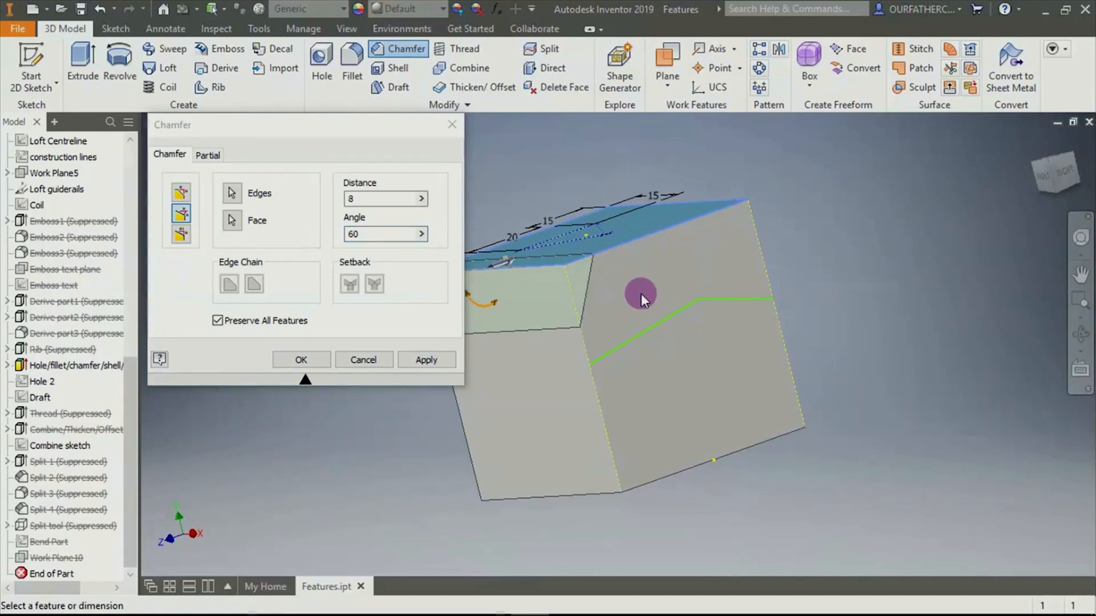
Set the distance-and-angle chamfer's angle to 15 degrees and then to 30 degrees
double_click(382, 232)
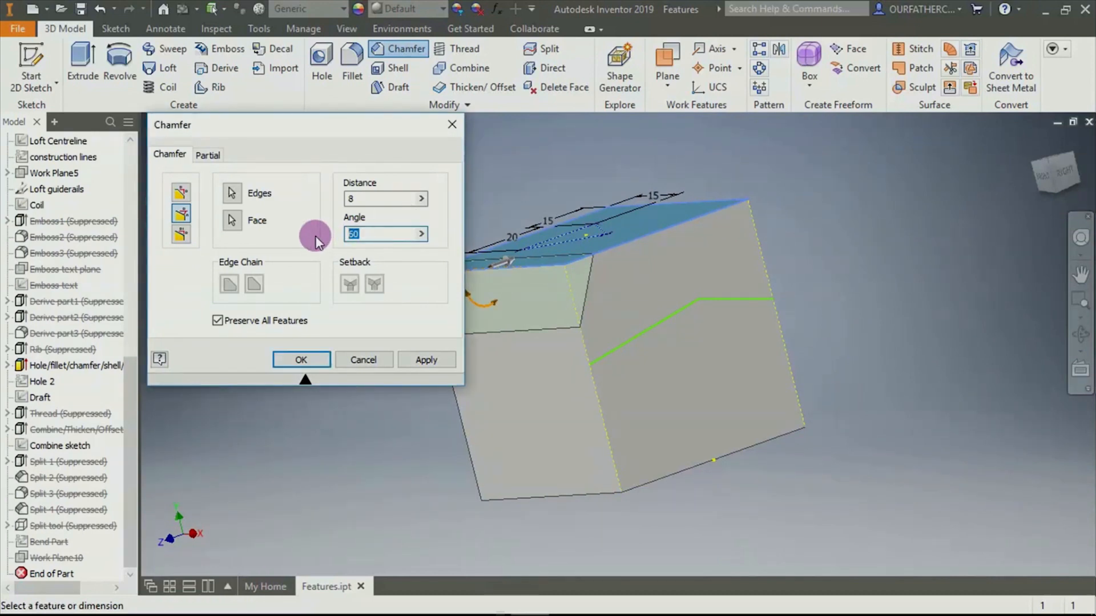
type("15")
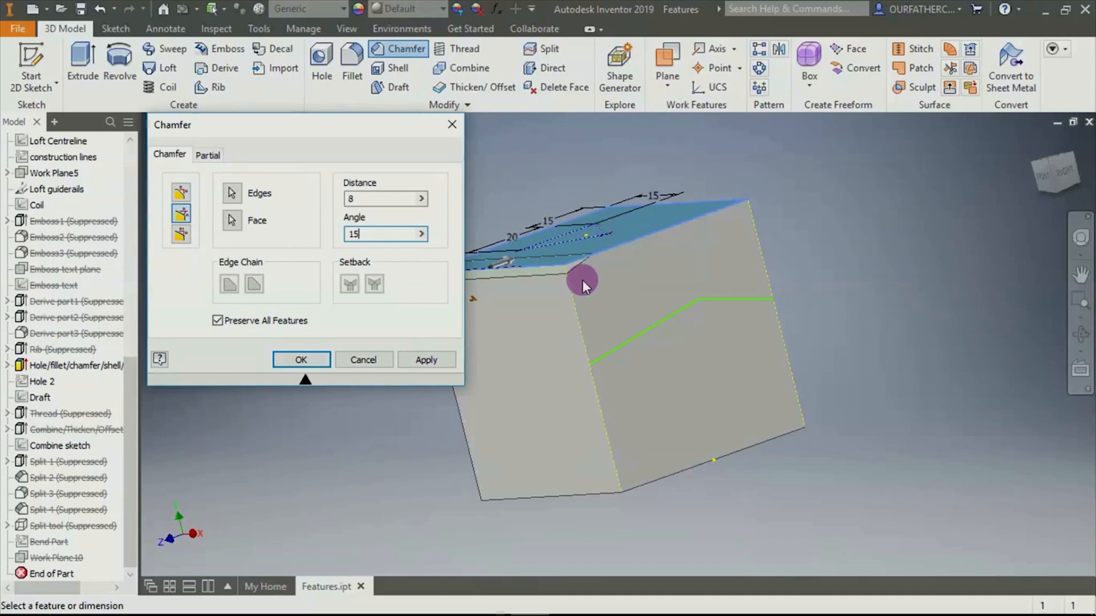
scroll(580, 263, "down", 5)
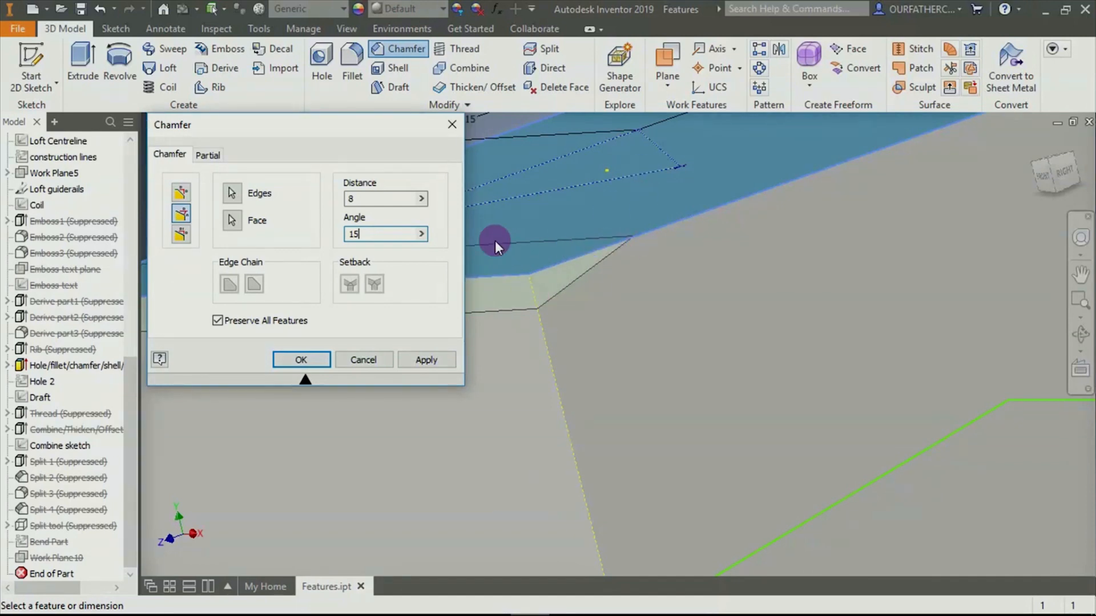
left_click_drag(362, 233, 303, 232)
type("30")
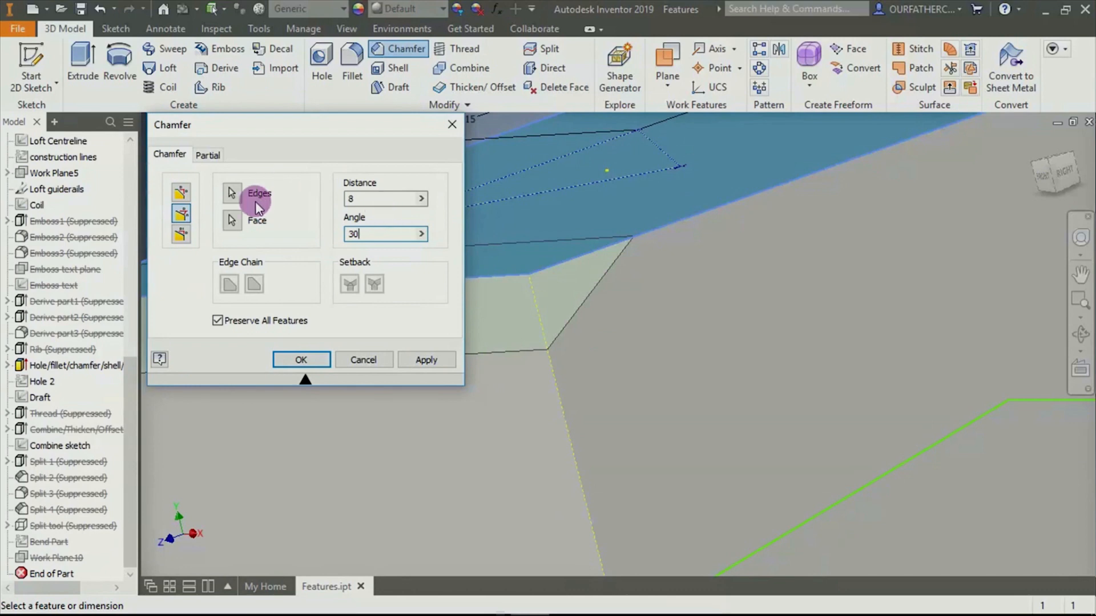
Set up a two-distance chamfer on the top face's front edge with Distance1 of 9 mm and Distance2 of 5 mm
left_click(180, 236)
scroll(678, 330, "down", 5)
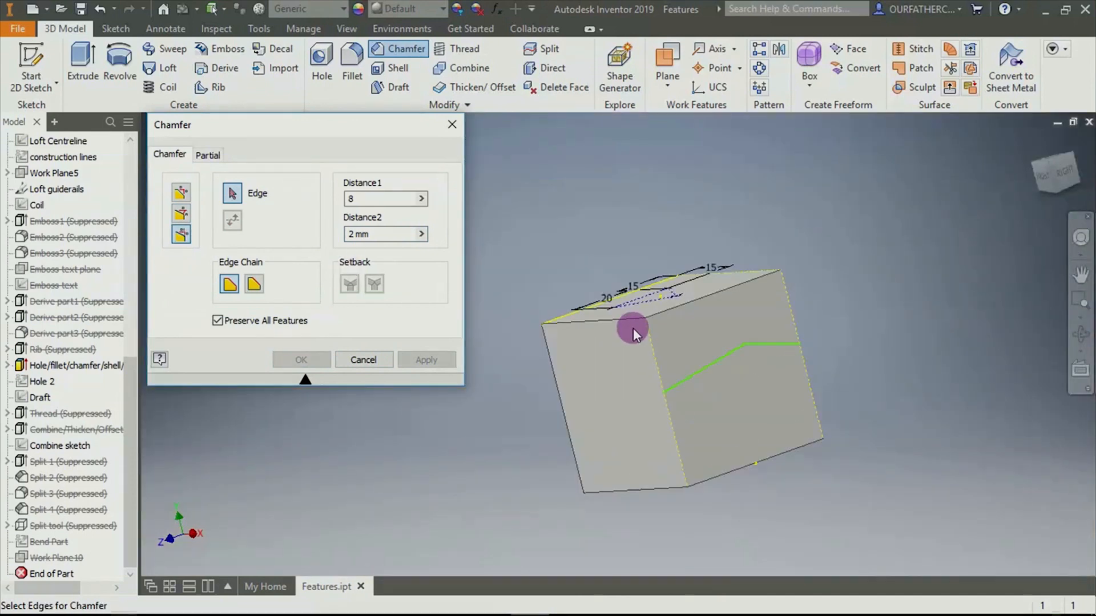
middle_click_drag(902, 221, 908, 274, "shift")
double_click(397, 199)
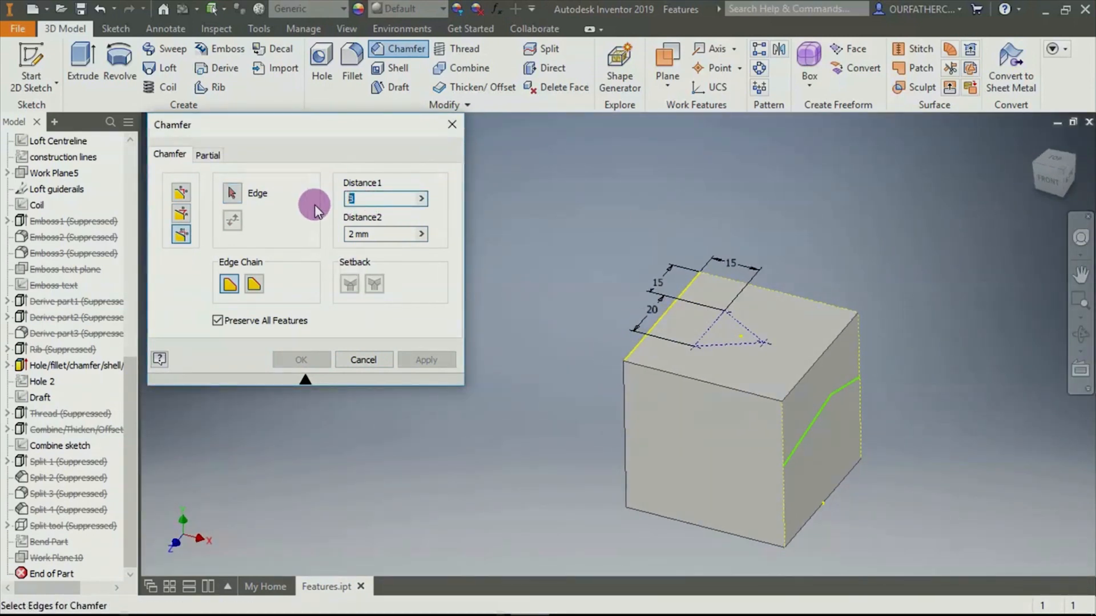
type("9")
double_click(378, 233)
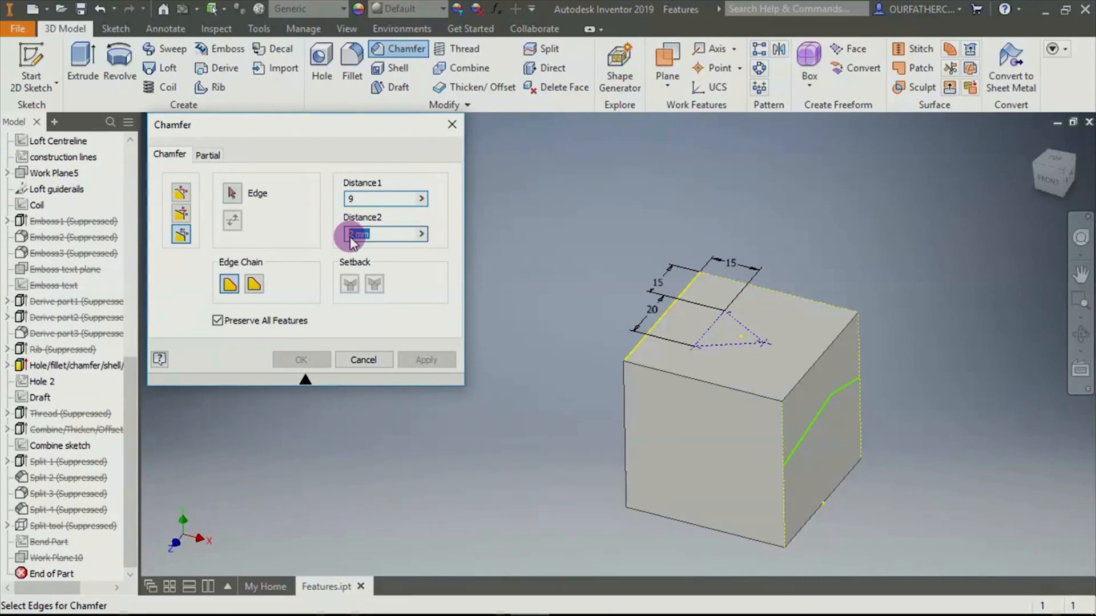
type("5")
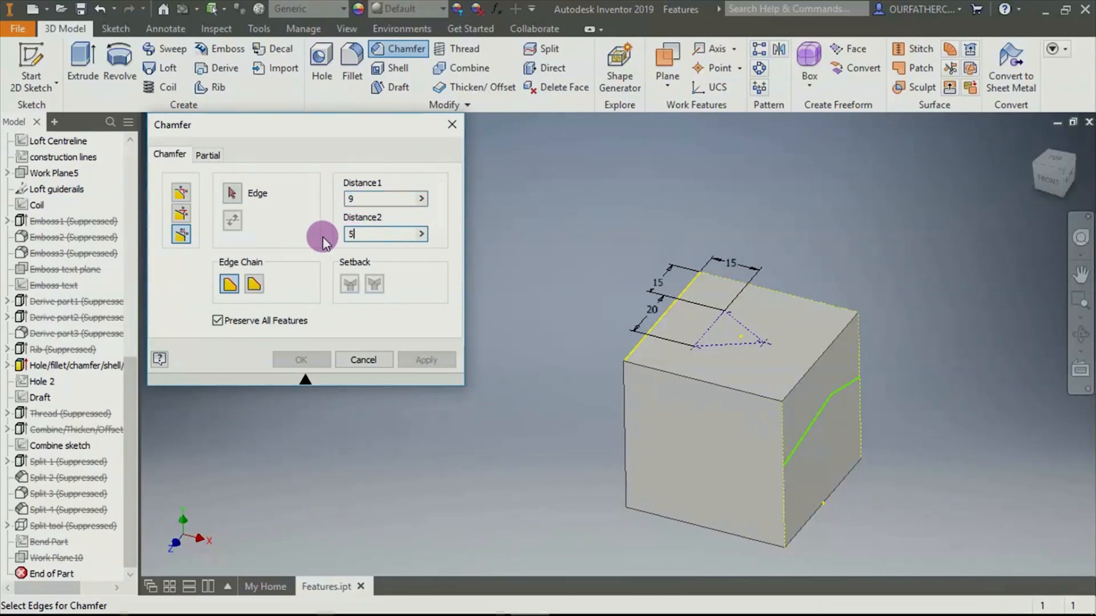
left_click(669, 375)
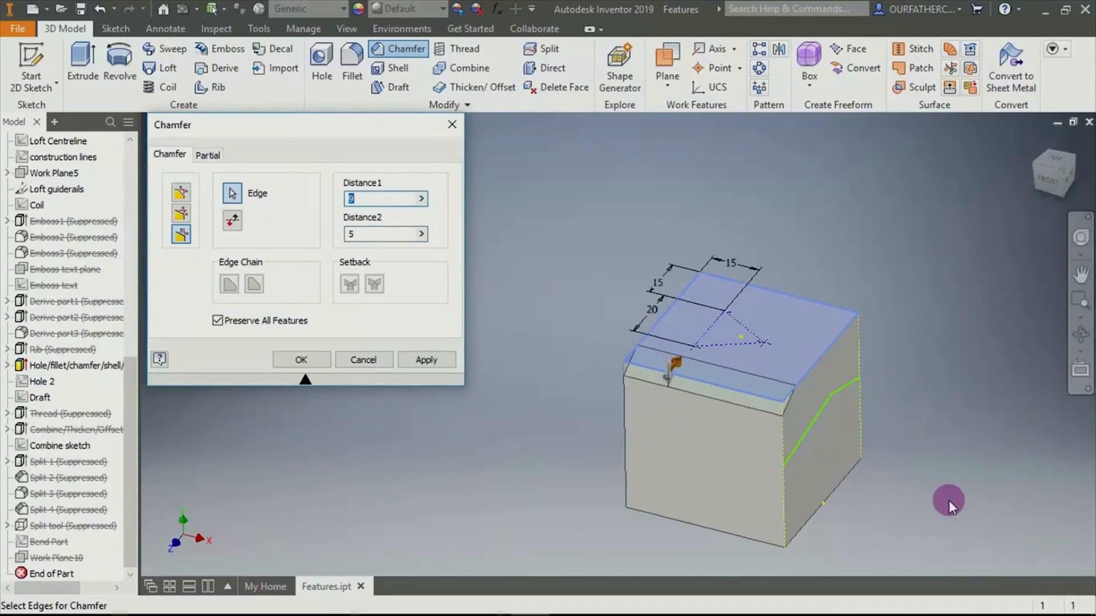
Flip the two-distance chamfer's direction and flip it back
middle_click_drag(949, 501, 896, 482, "shift")
scroll(653, 337, "down", 4)
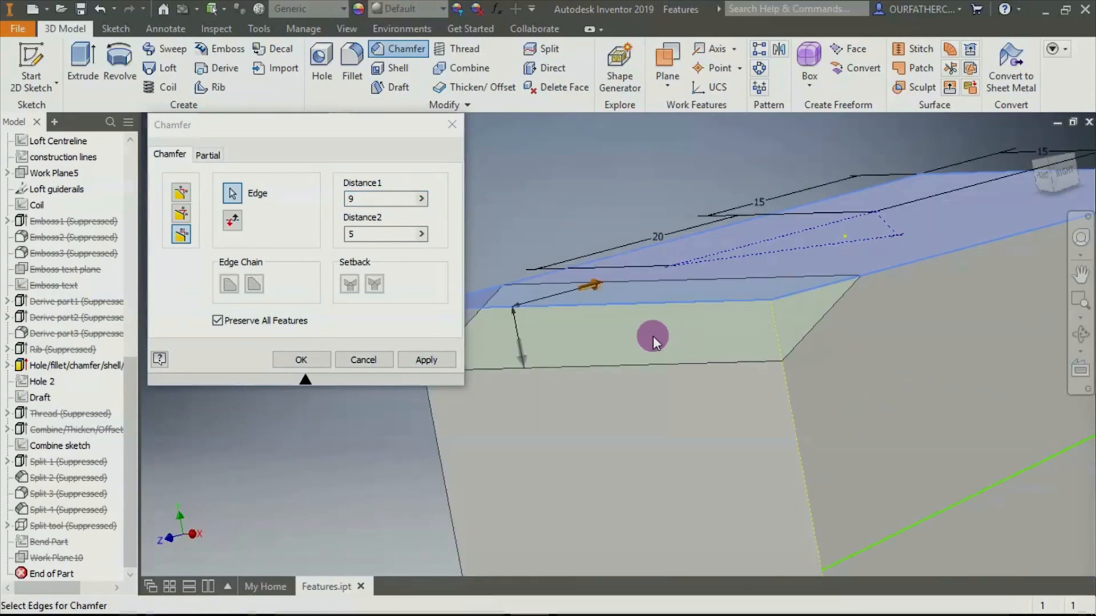
middle_click_drag(884, 323, 849, 329, "shift")
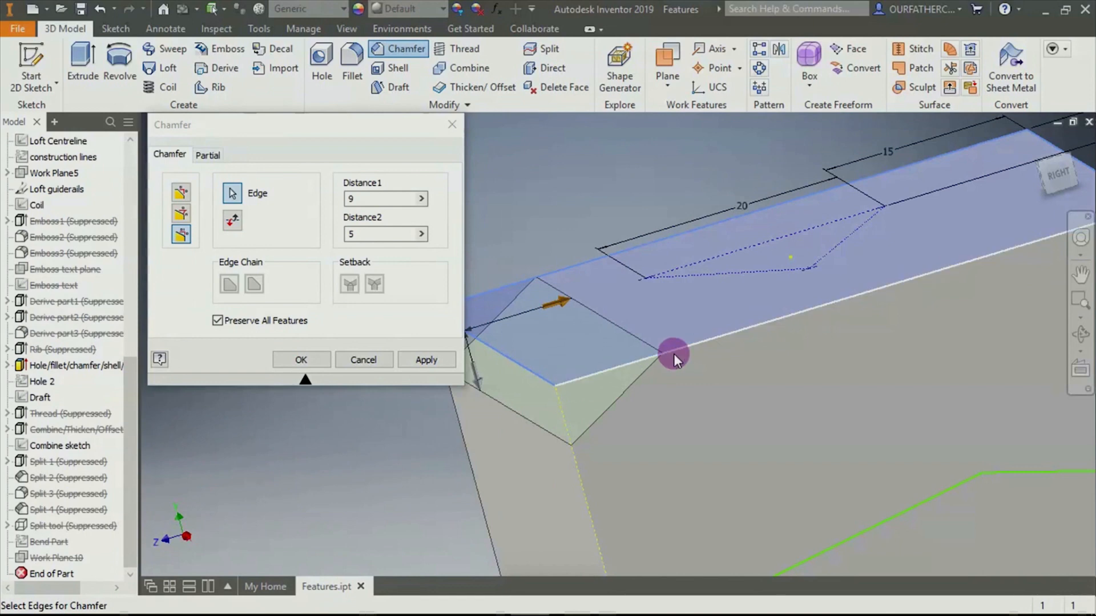
left_click(233, 219)
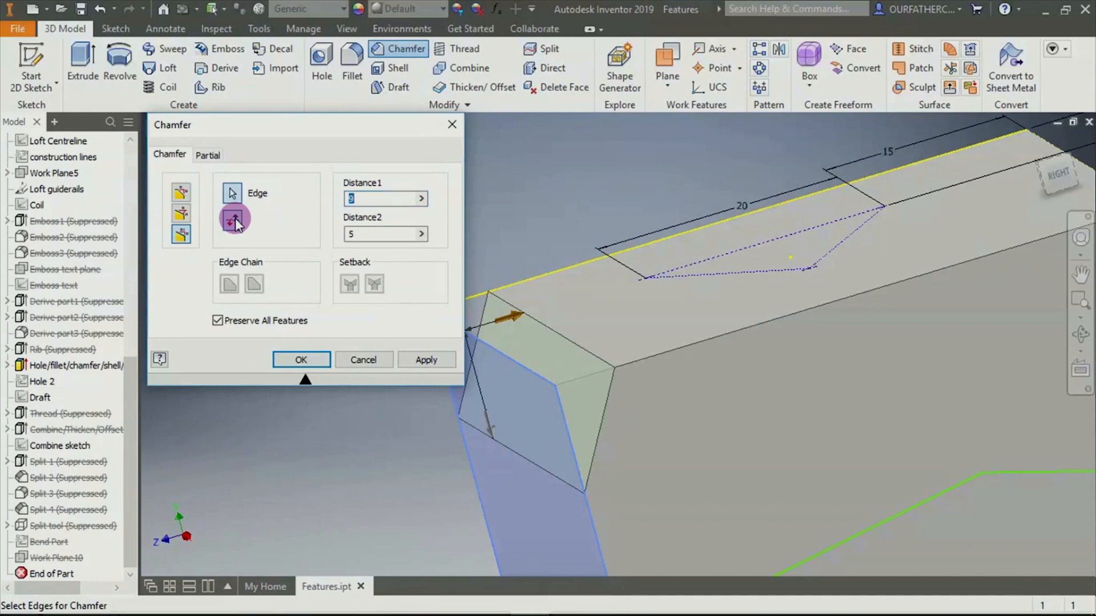
left_click(234, 221)
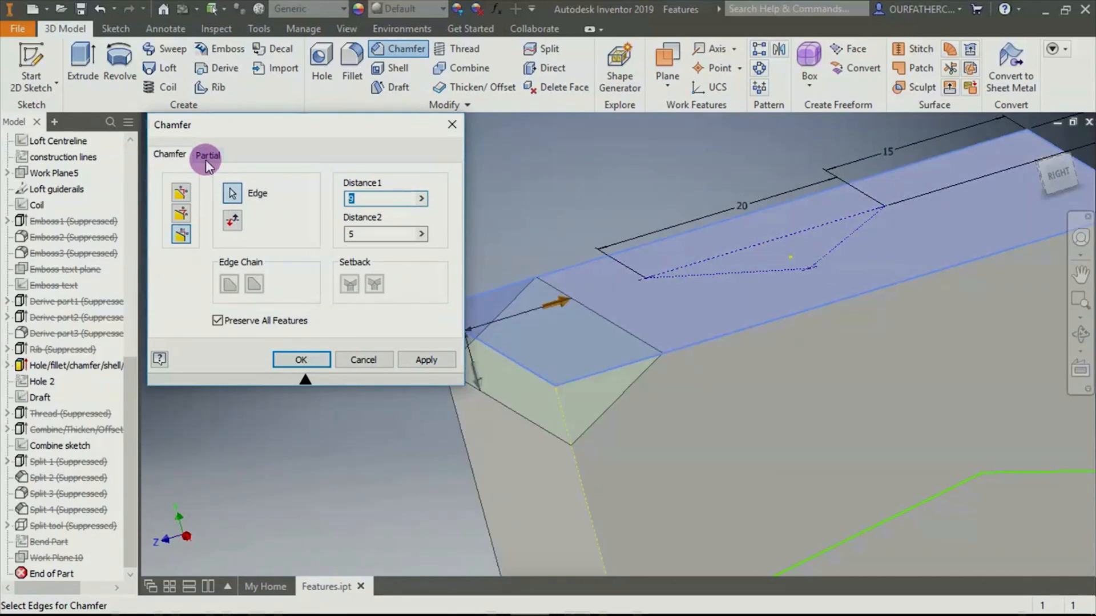
Switch to an equal-distance chamfer and select the three edges meeting at the cube's front top corner
left_click(181, 192)
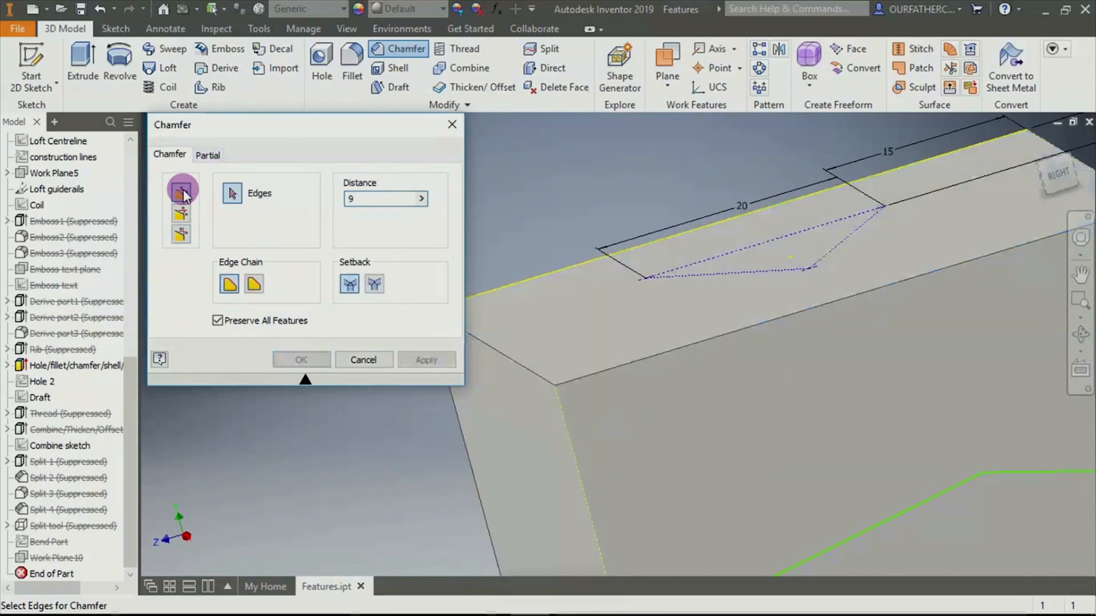
scroll(644, 419, "up", 2)
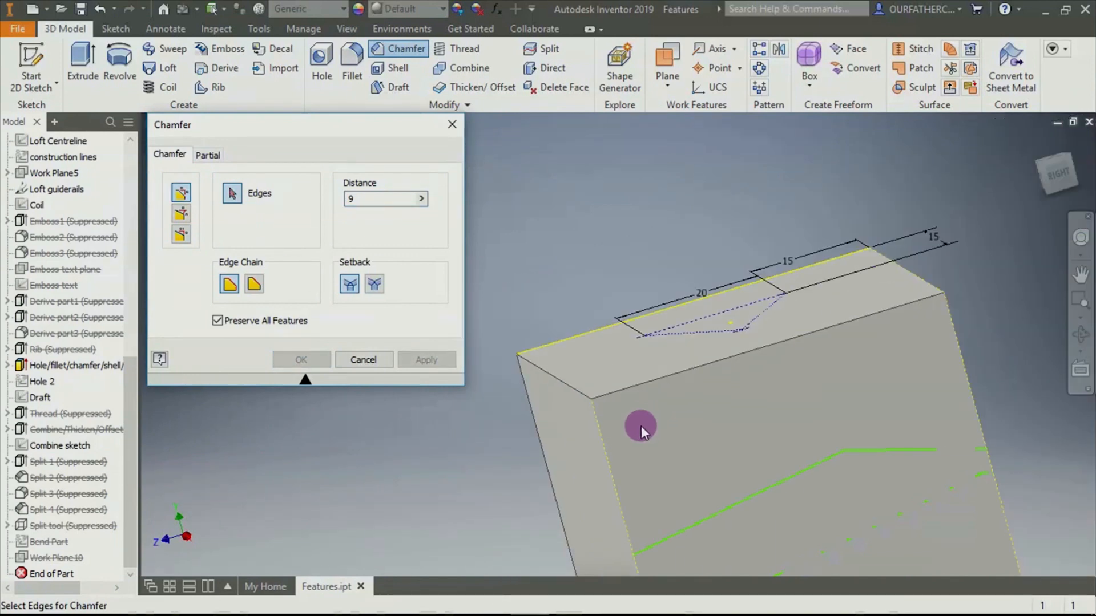
middle_click_drag(639, 433, 711, 442, "shift")
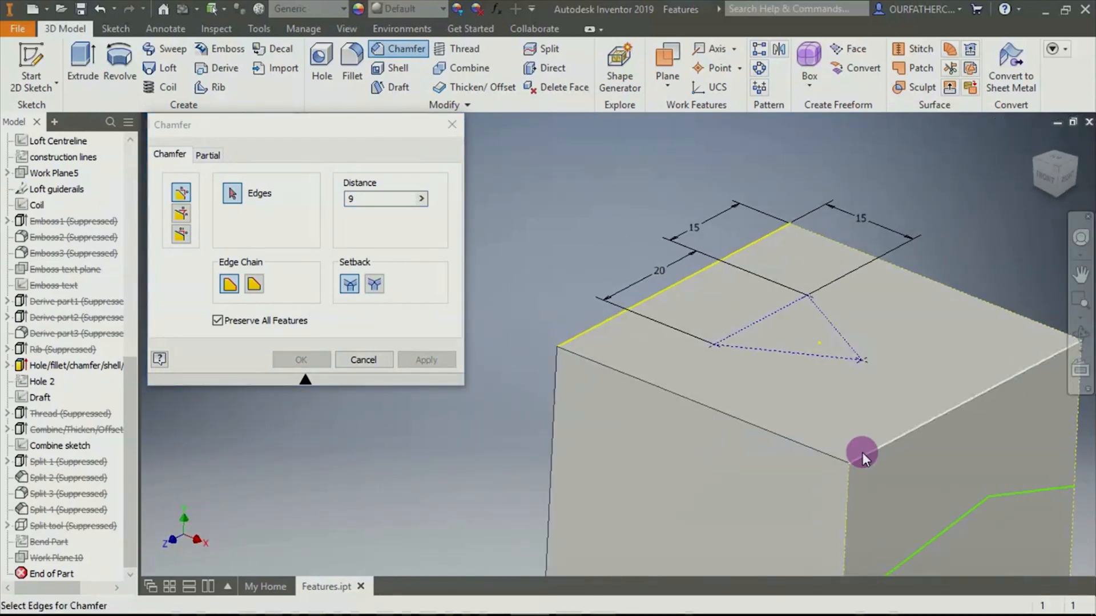
left_click(808, 446)
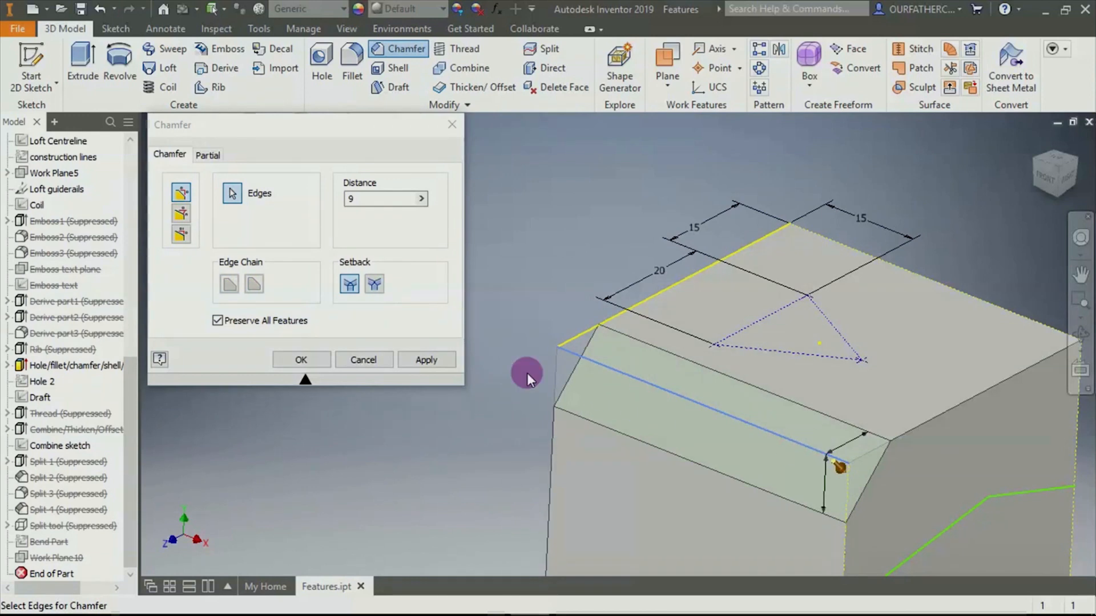
left_click(911, 433)
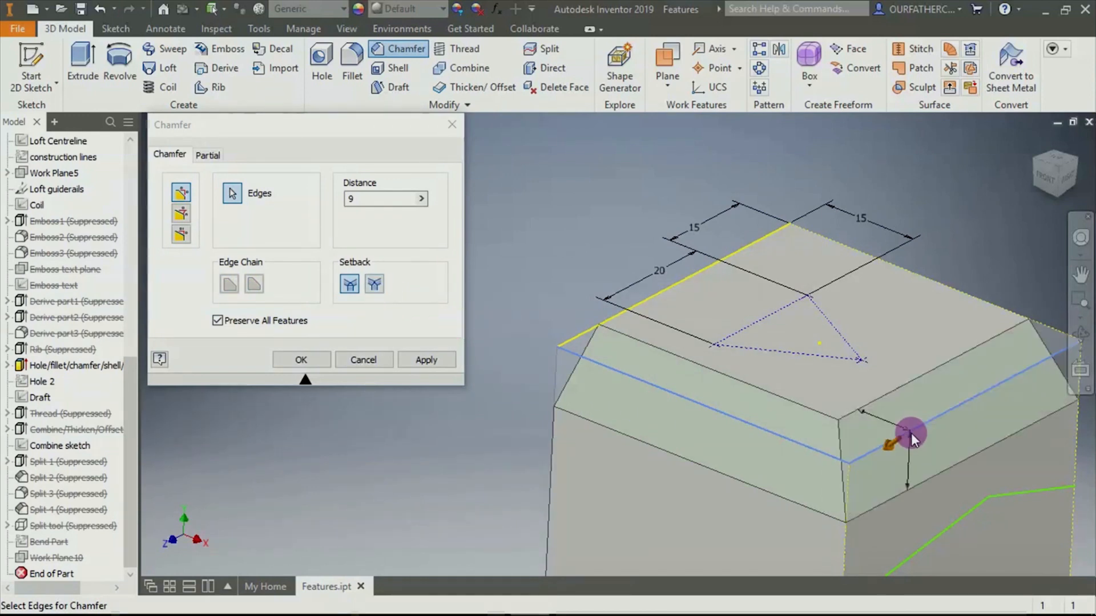
left_click(844, 543)
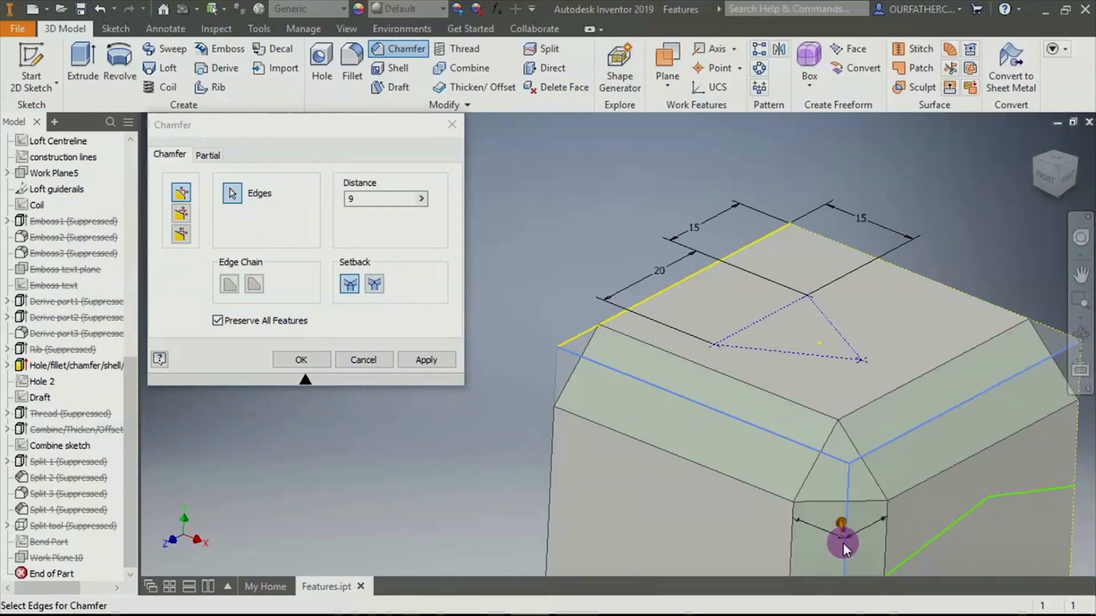
Compare the chamfer's setback options at the three-edge corner and set it to no setback
scroll(873, 531, "up", 3)
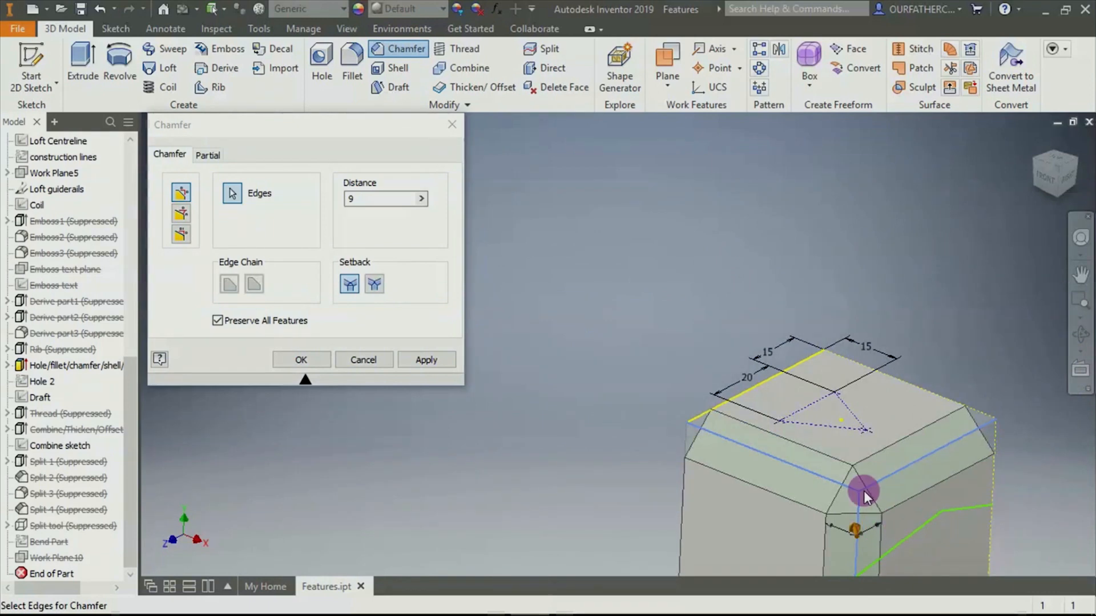
middle_click_drag(903, 515, 859, 395, "shift")
scroll(839, 390, "down", 3)
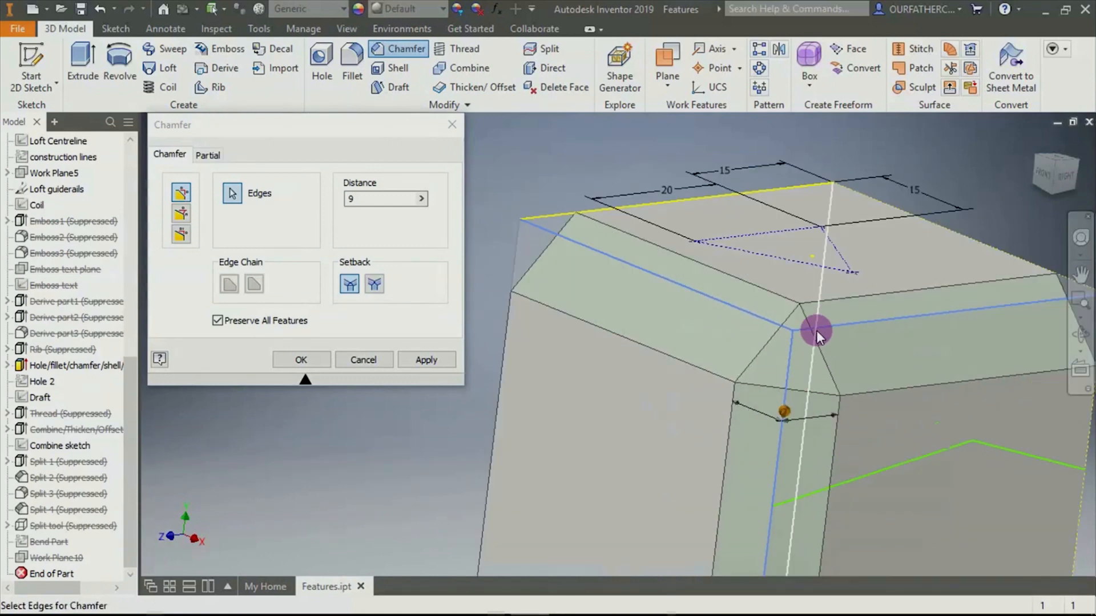
left_click(350, 284)
left_click(371, 283)
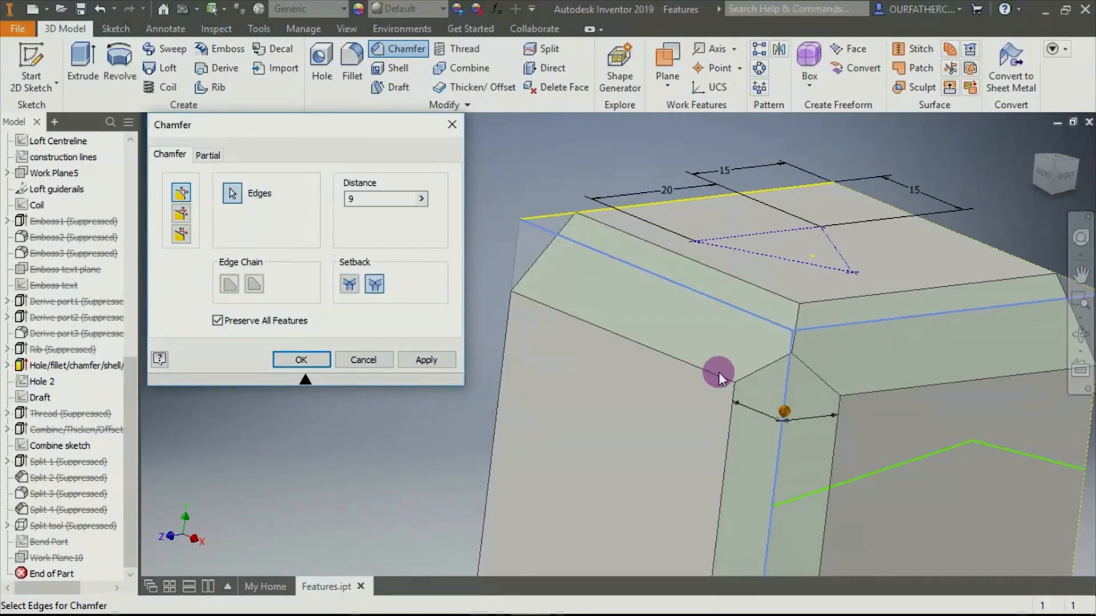
Set the corner chamfer to use a setback and create the 9 mm chamfer on the three selected edges
left_click(351, 285)
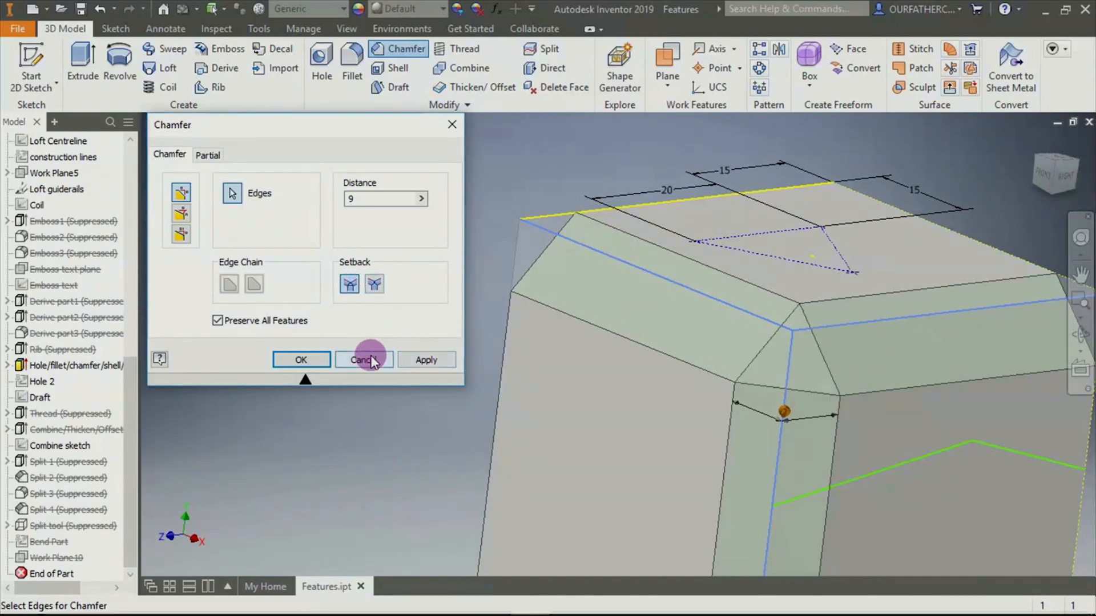
left_click(316, 359)
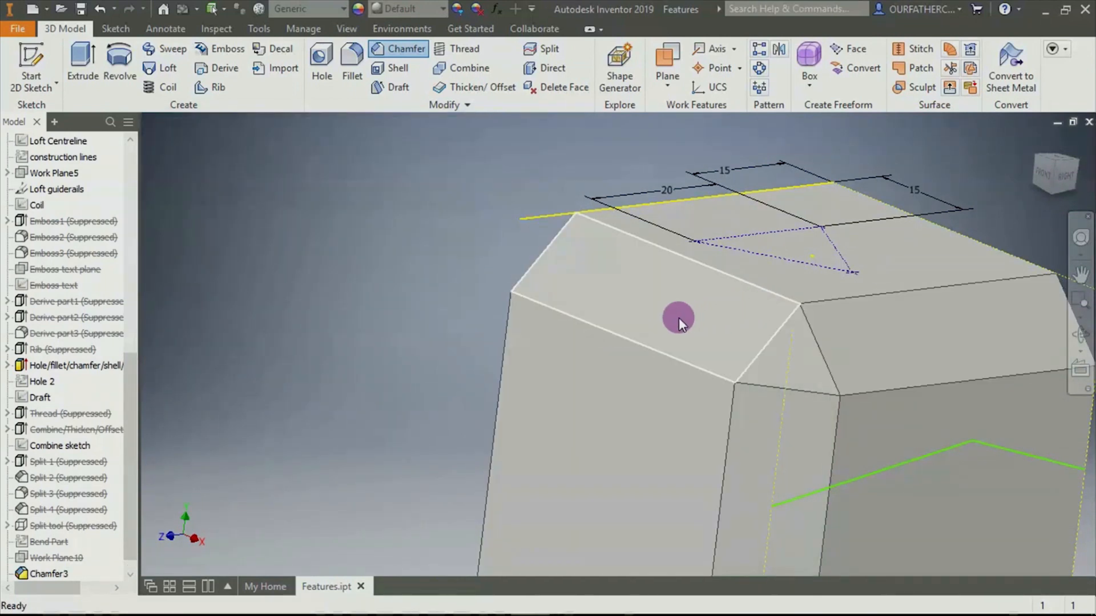
scroll(774, 353, "down", 5)
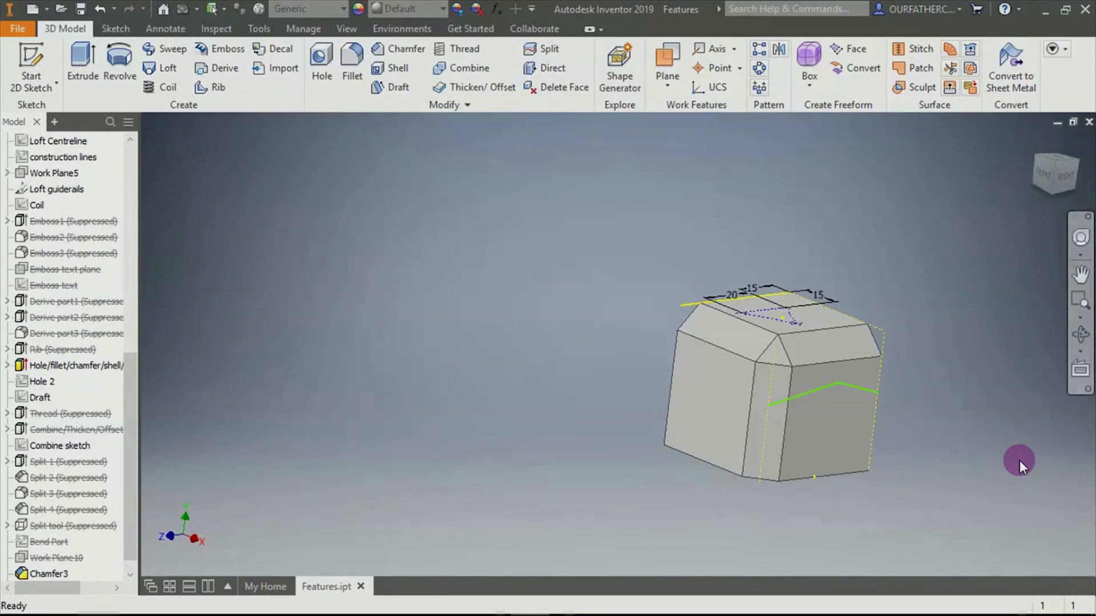
left_click(1034, 143)
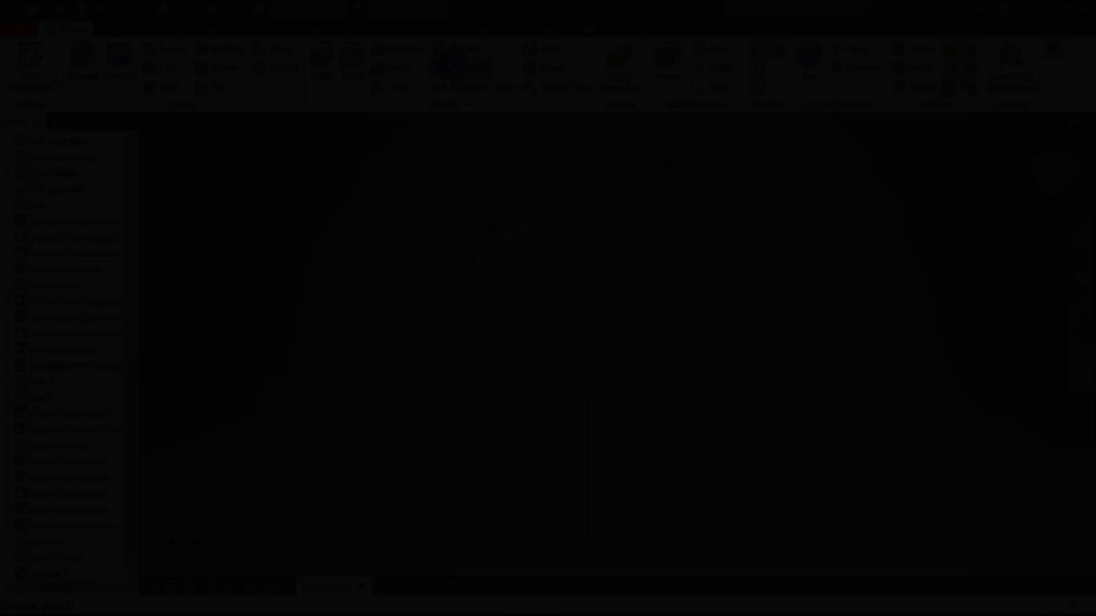
Try a shell that removes the cube's top face and the adjoining chamfer face on its front-left side
left_click(485, 83)
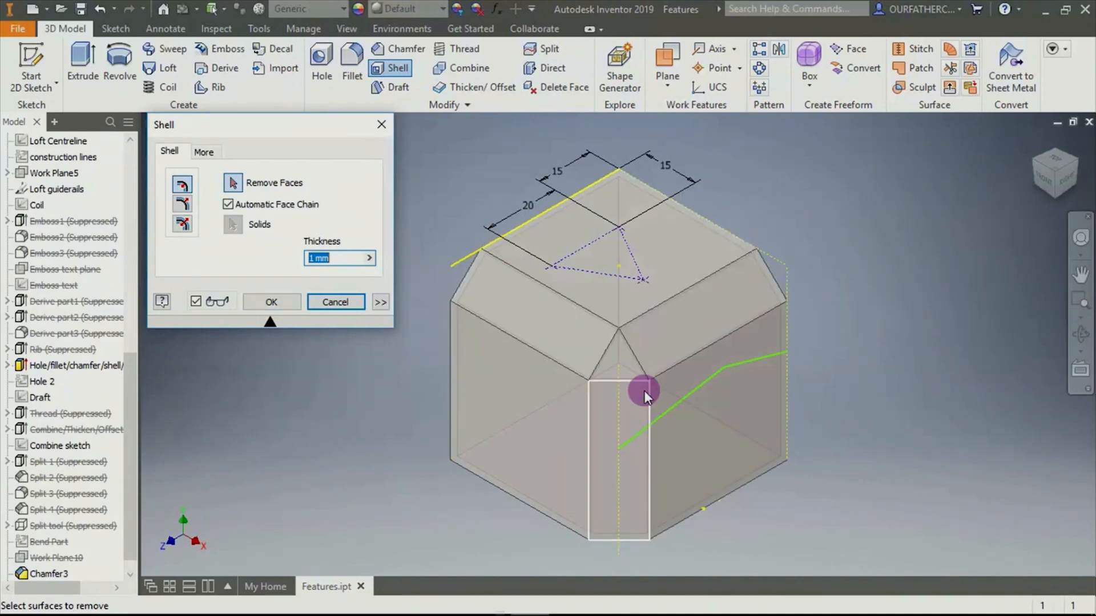
left_click(488, 226)
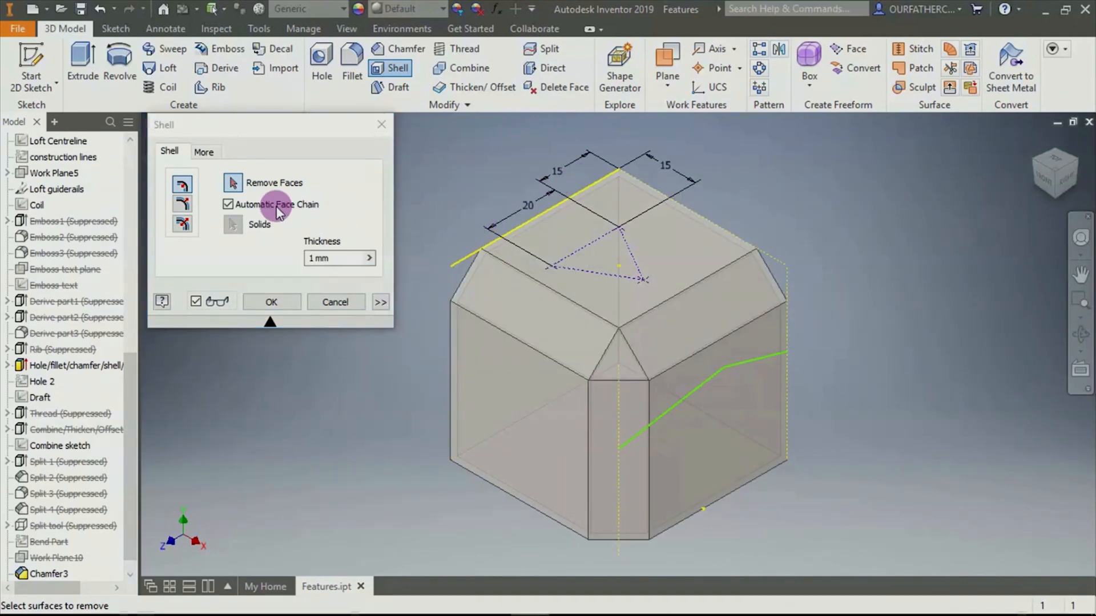
left_click(240, 183)
left_click(670, 241)
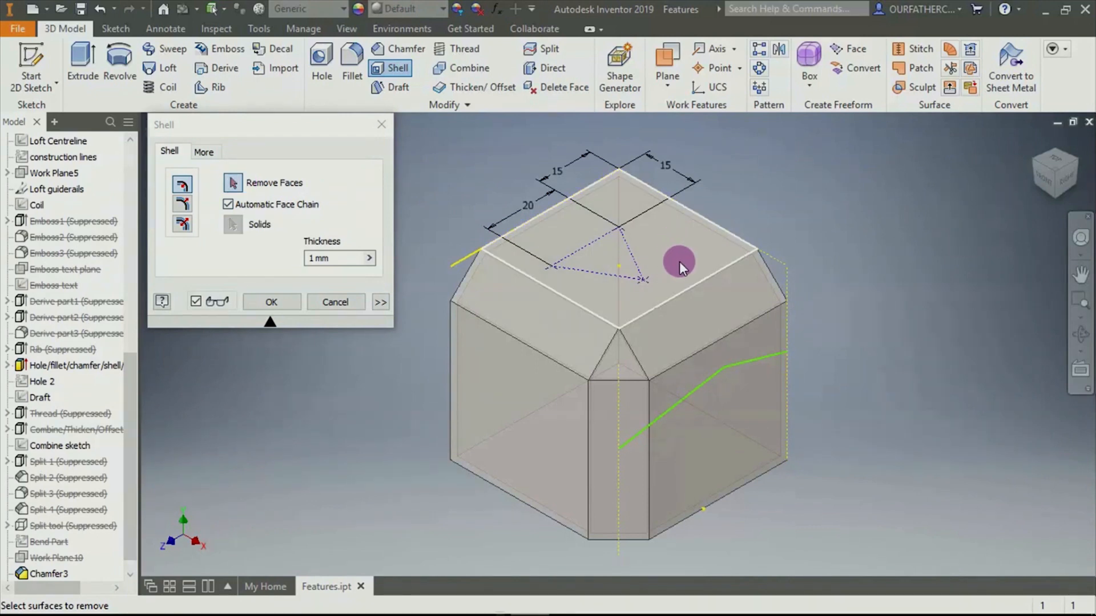
left_click(679, 261)
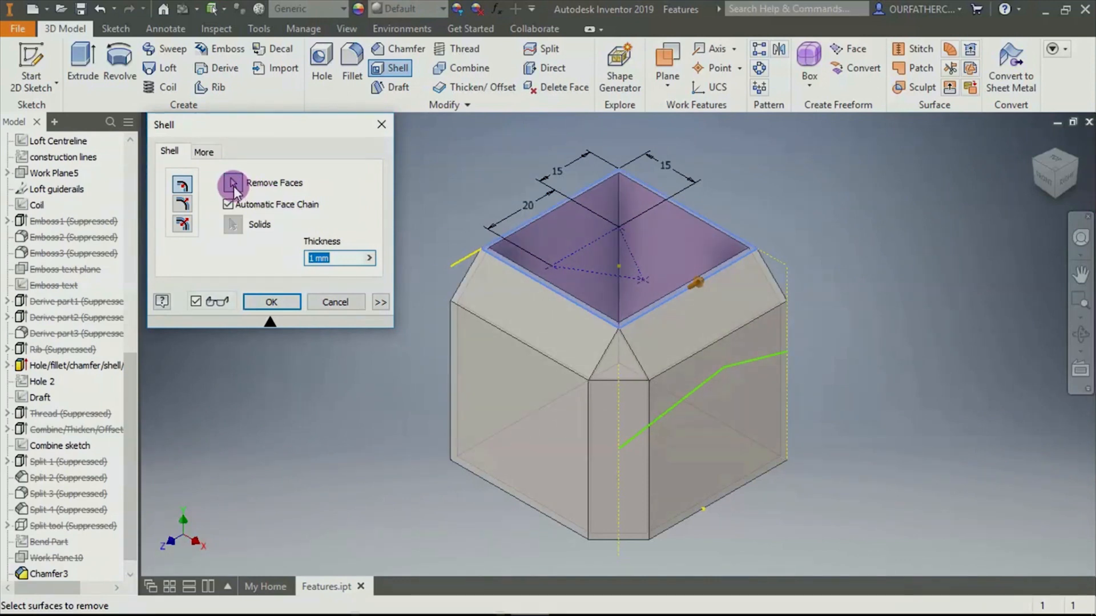
left_click(535, 317)
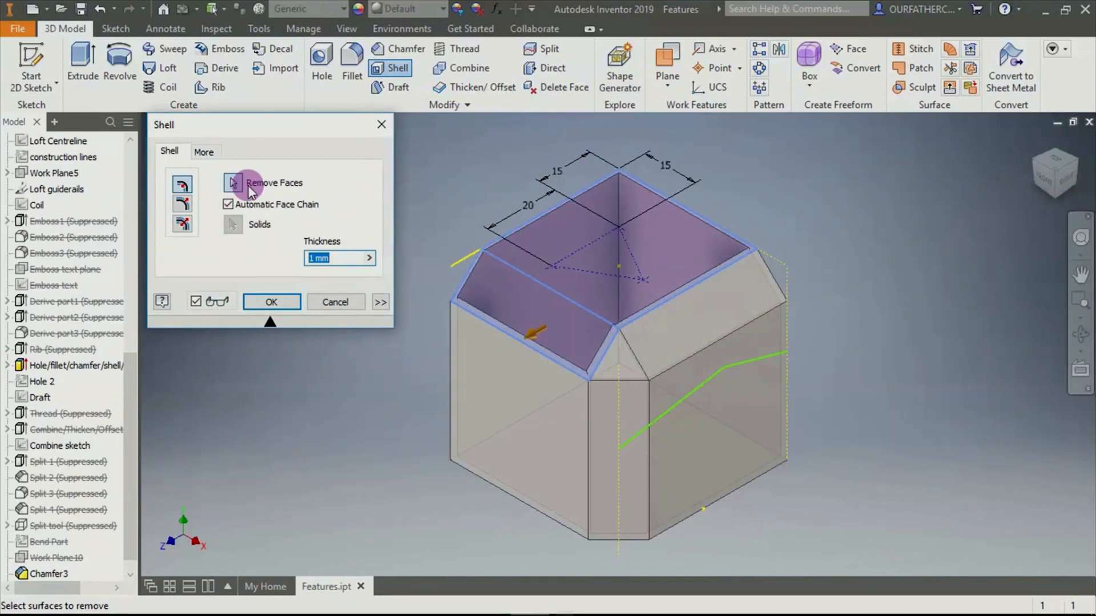
left_click(335, 301)
Try a shell that removes the small triangular face where the three chamfers meet
left_click(400, 67)
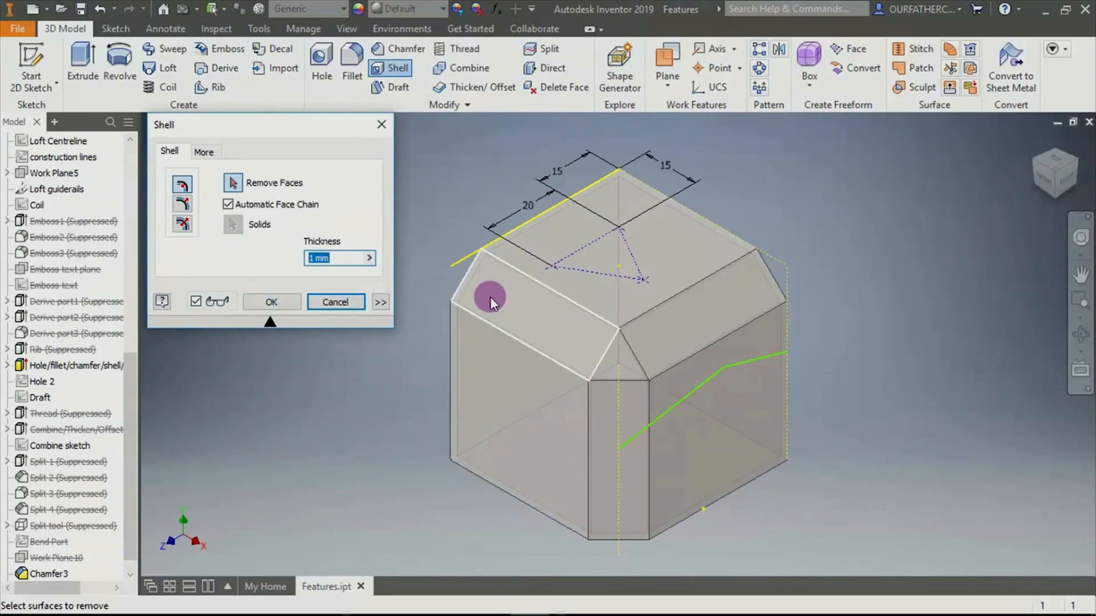
left_click(233, 184)
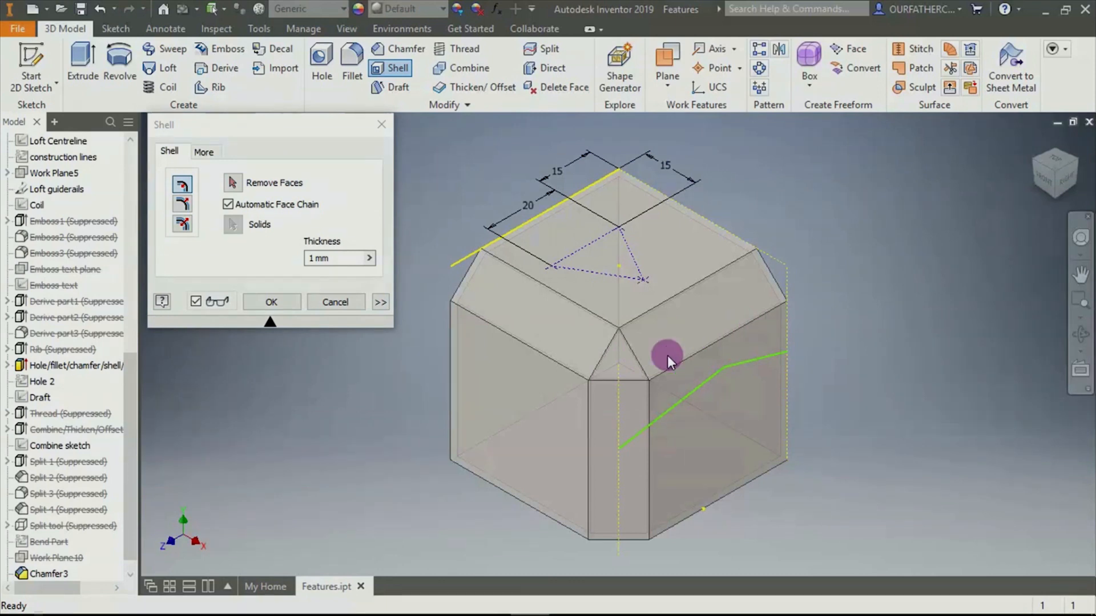
left_click(233, 183)
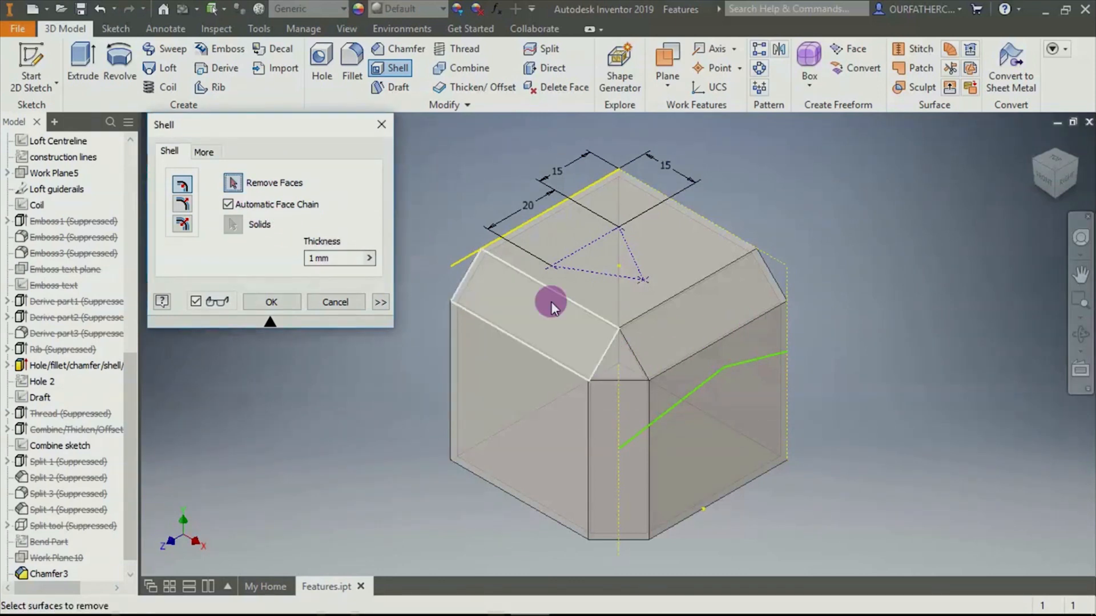
left_click(608, 370)
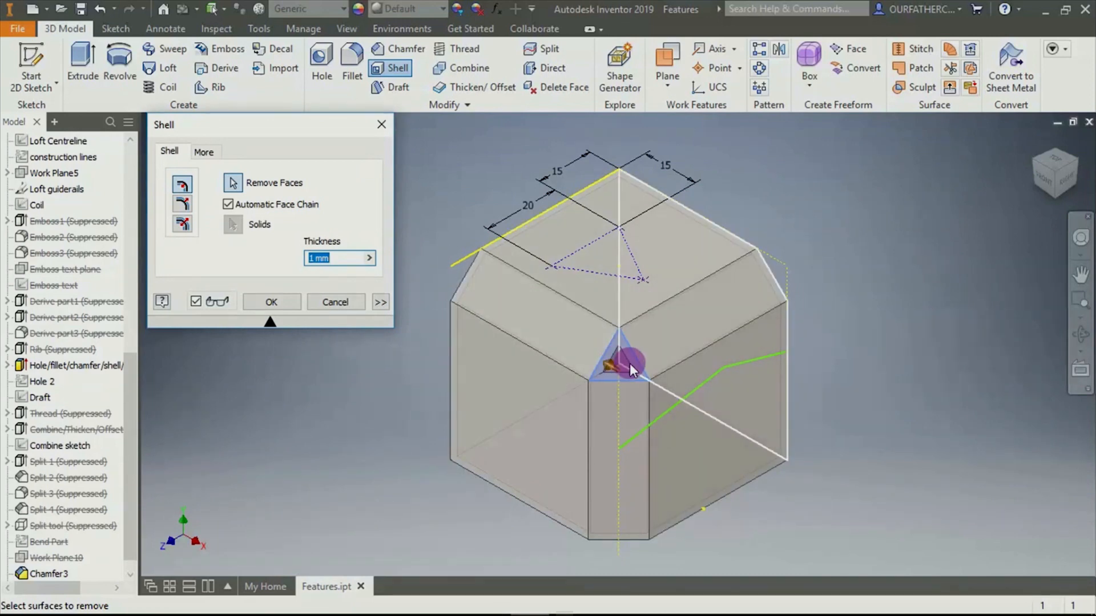
left_click(347, 300)
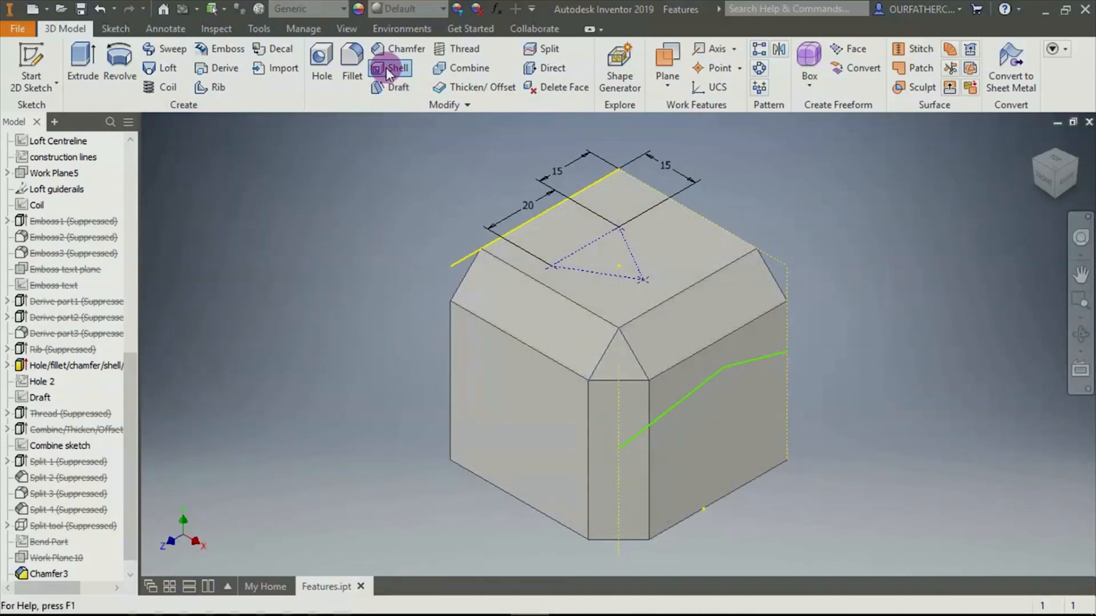
Set up an inside shell that removes only the cube's top face
left_click(391, 68)
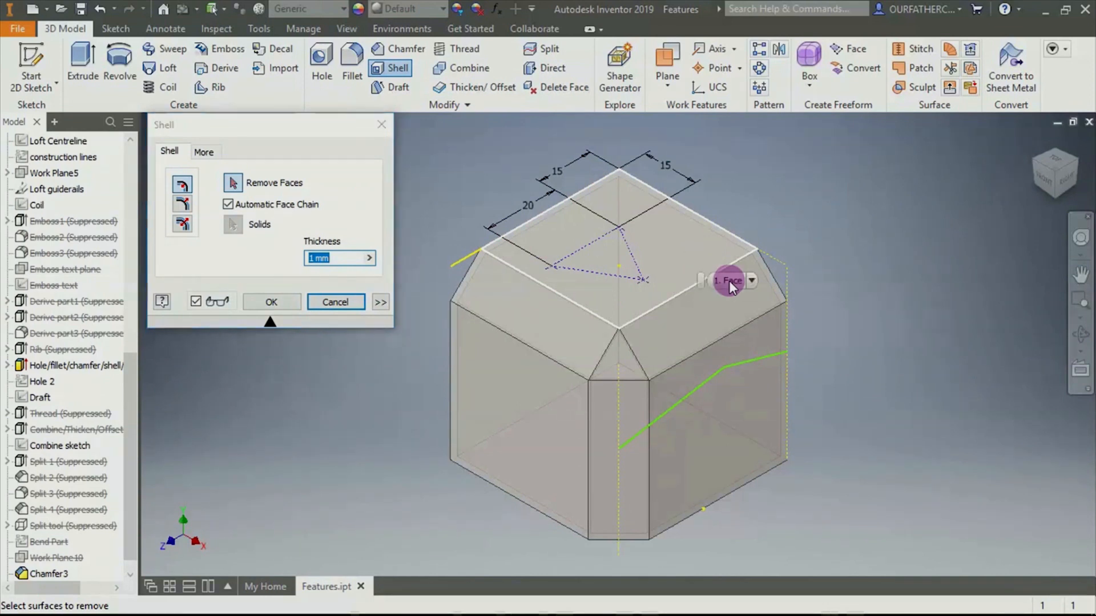
mouse_move(729, 281)
left_click(705, 247)
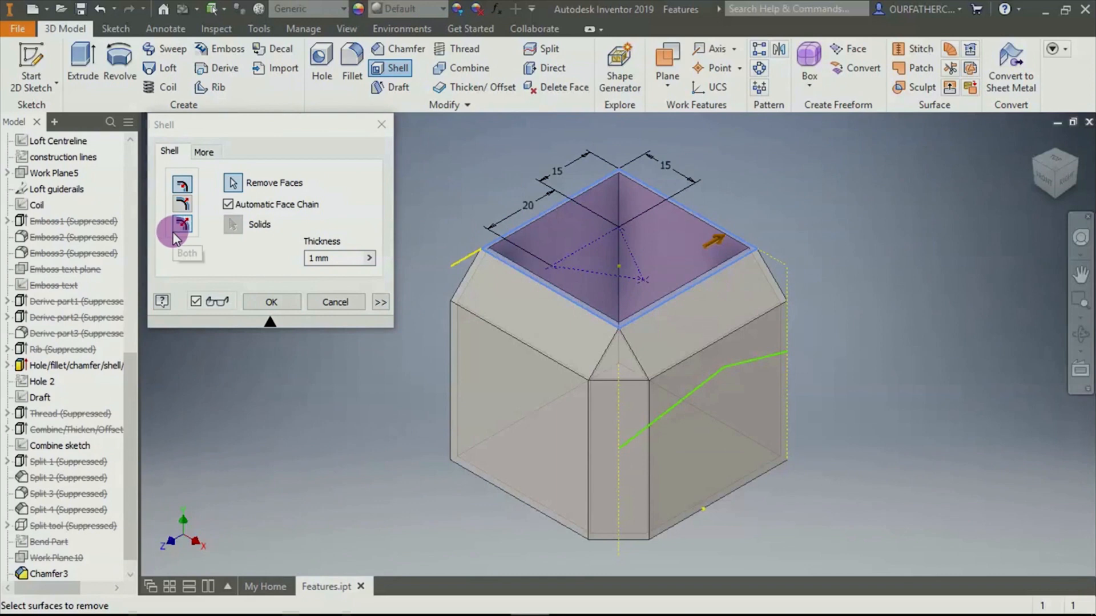
Preview the shell with a 2 mm wall thickness and return it to 1 mm
left_click(341, 259)
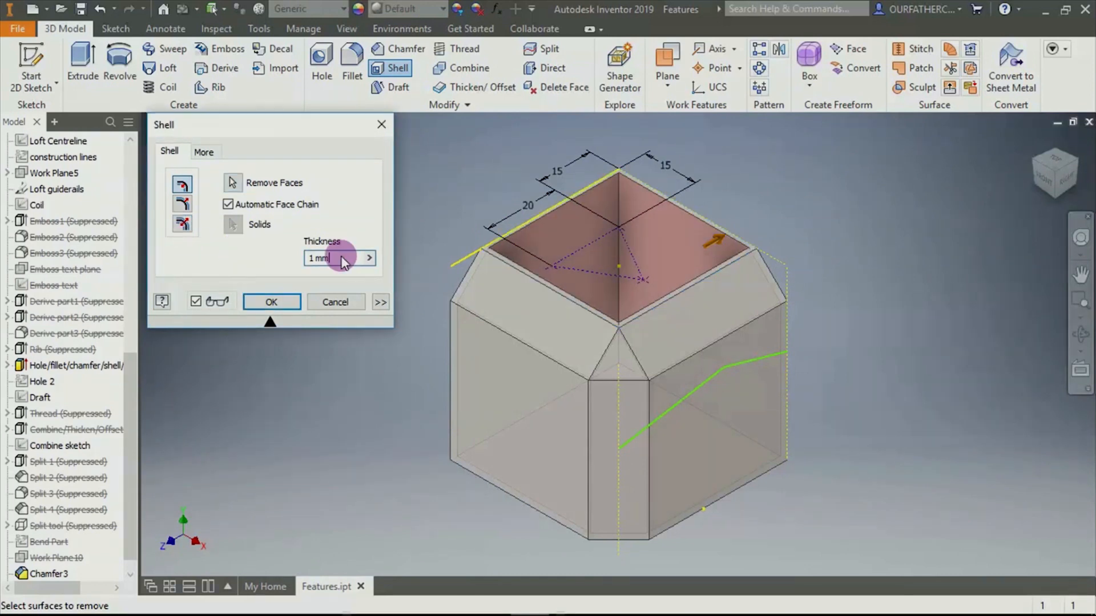
left_click_drag(342, 260, 306, 269)
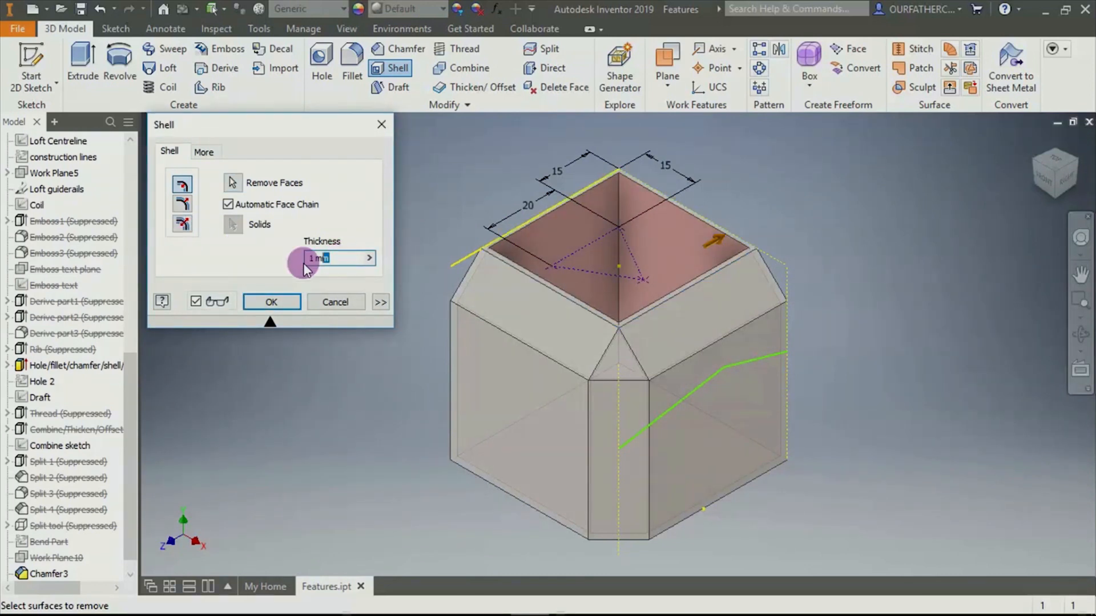
type("2")
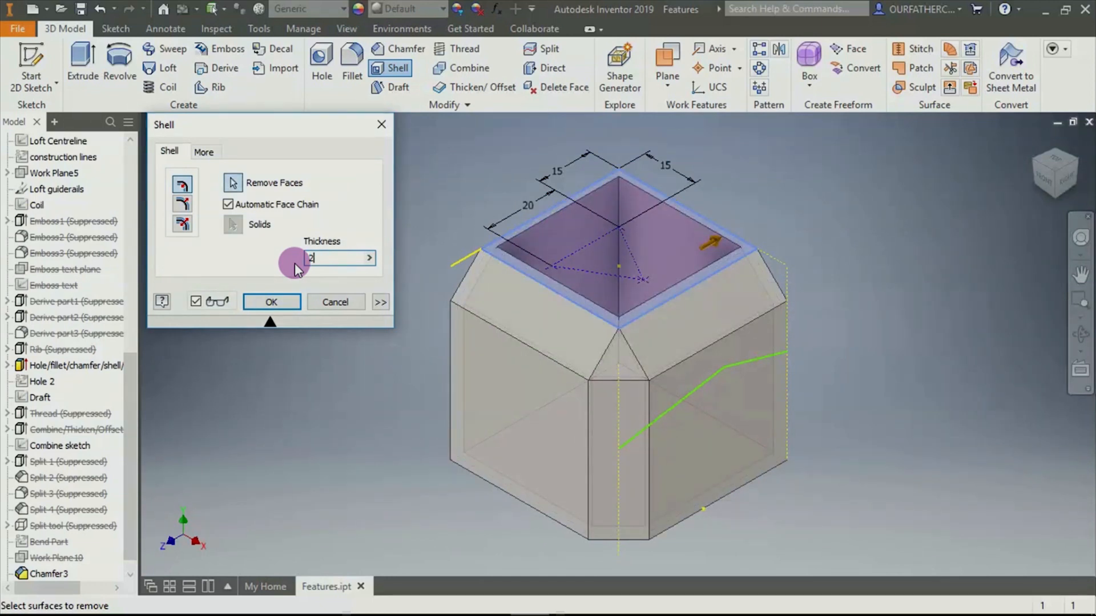
key("BackSpace")
type("1")
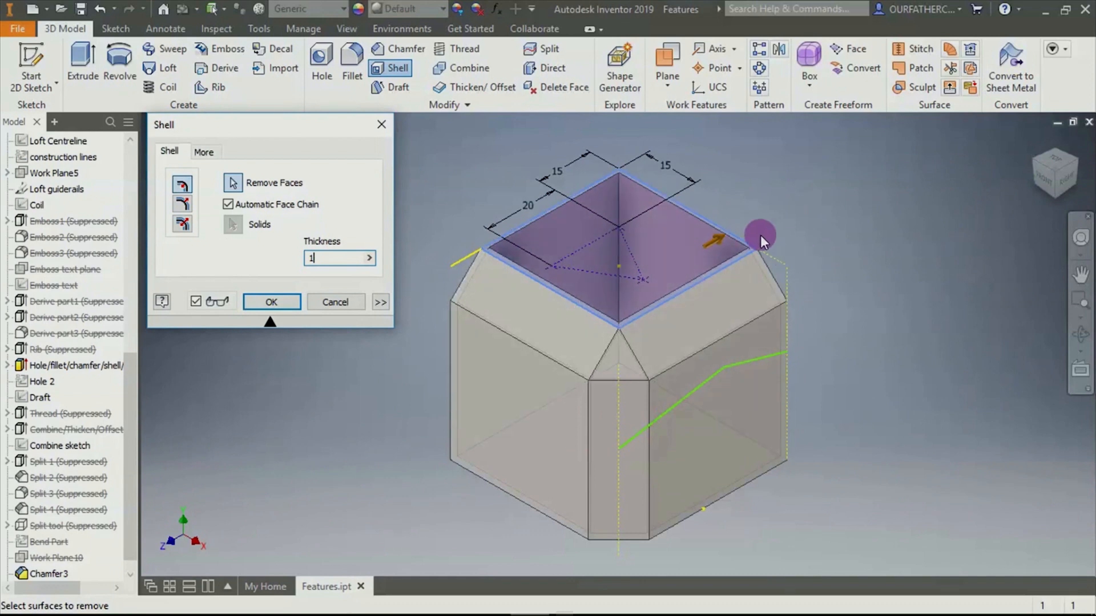
Preview the shell with the Outside and Both wall directions, and set it back to Inside
left_click(182, 204)
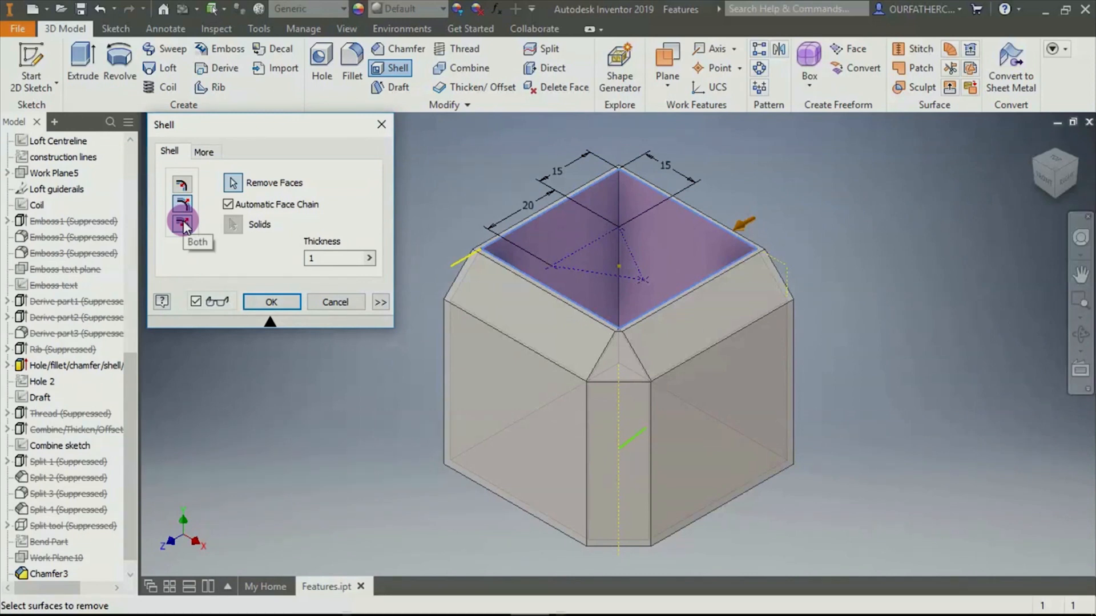
left_click(183, 225)
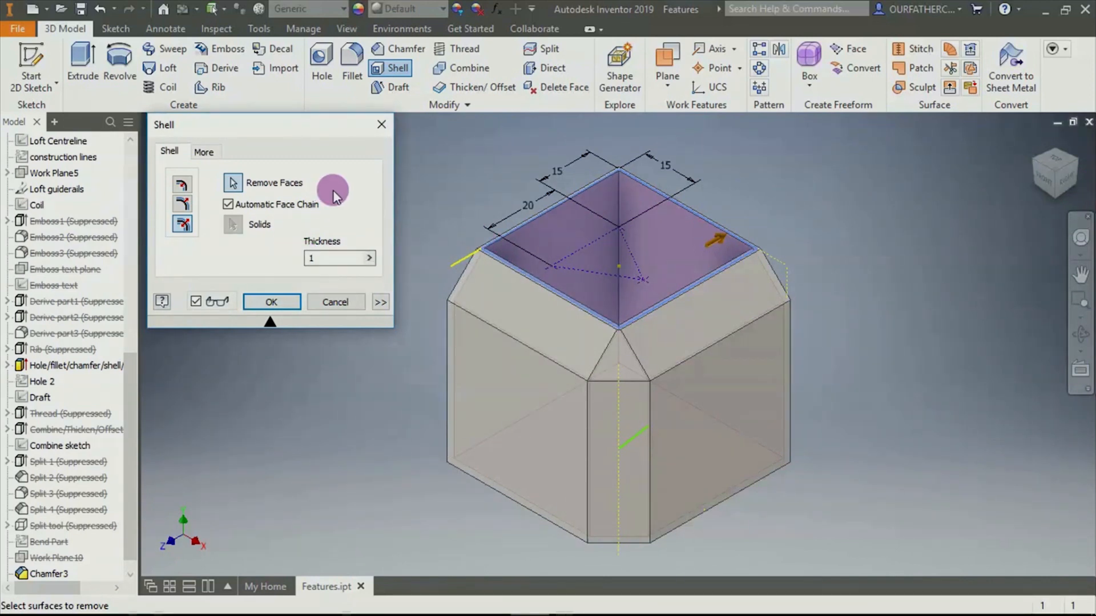
left_click(183, 188)
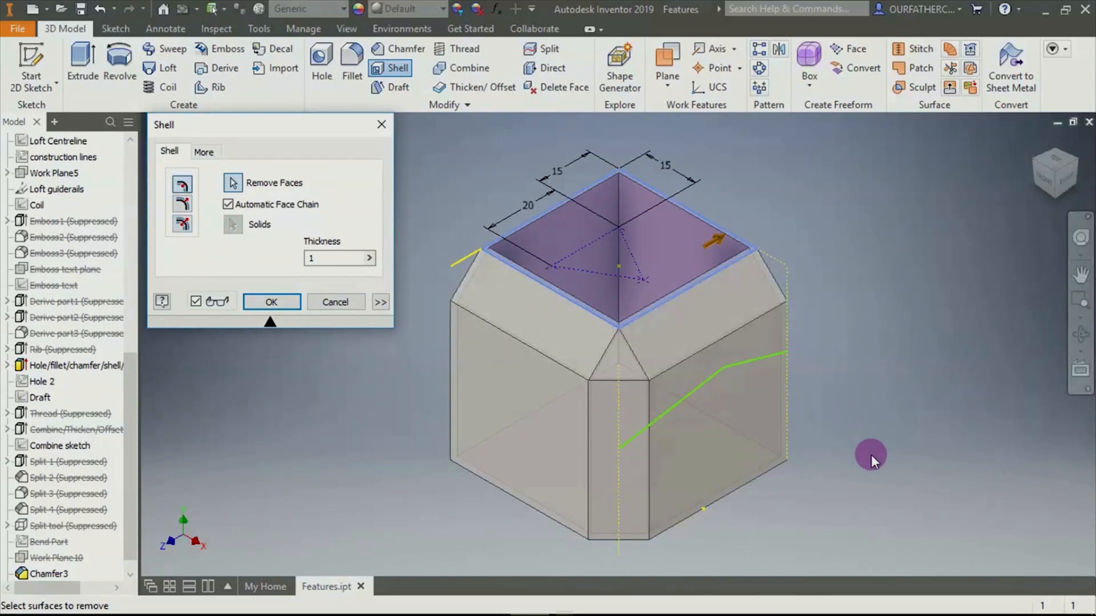
middle_click_drag(871, 454, 872, 451)
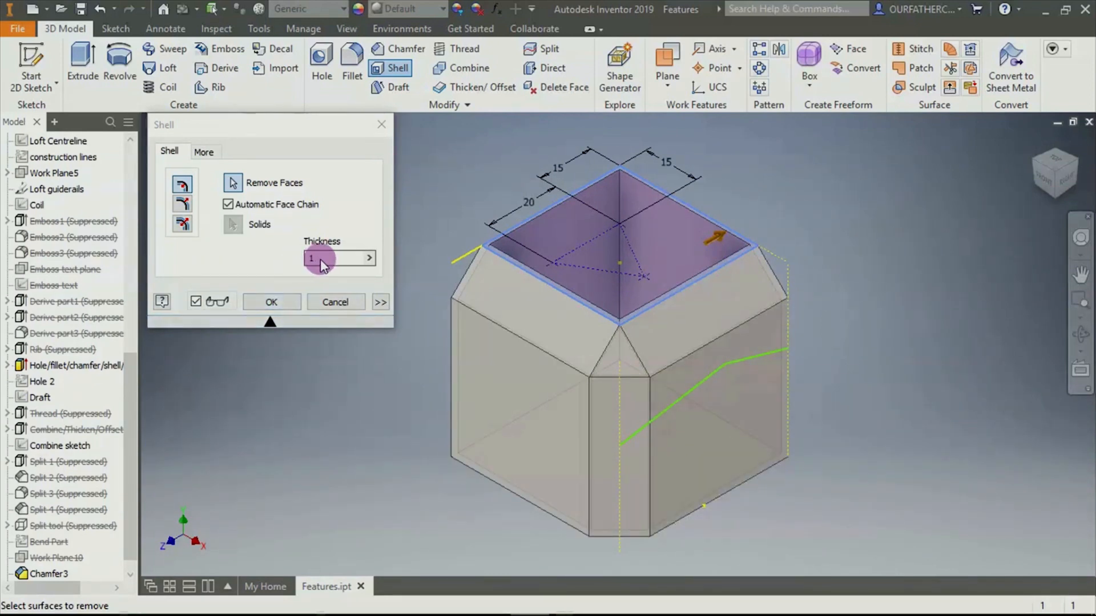
Add a unique face thickness of 5 mm for the cube's bottom face to the shell
left_click(203, 152)
left_click(170, 151)
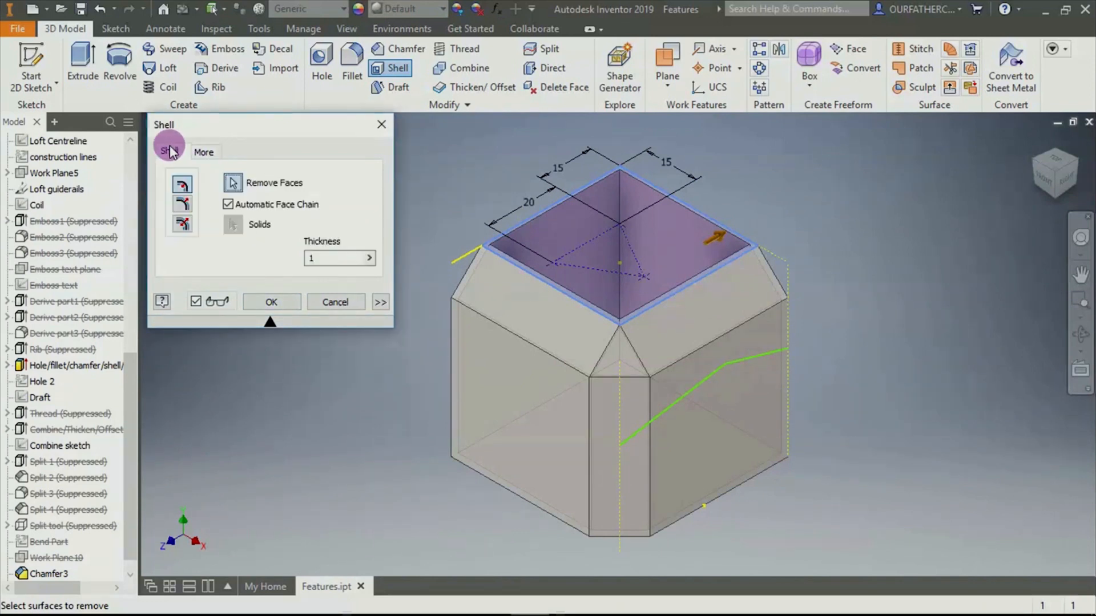
left_click(380, 301)
left_click(201, 351)
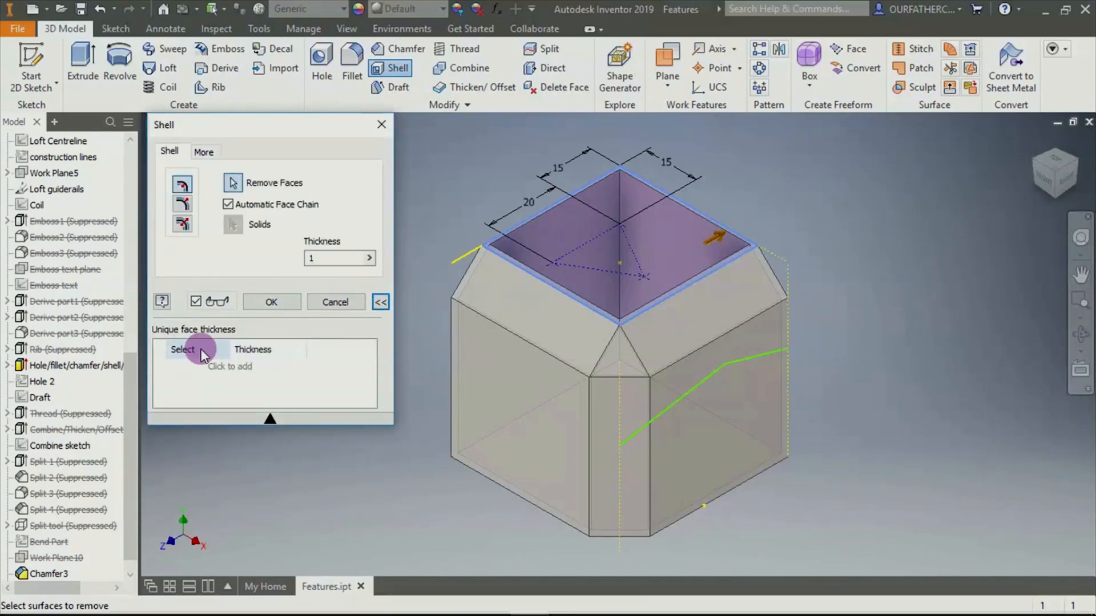
left_click(243, 368)
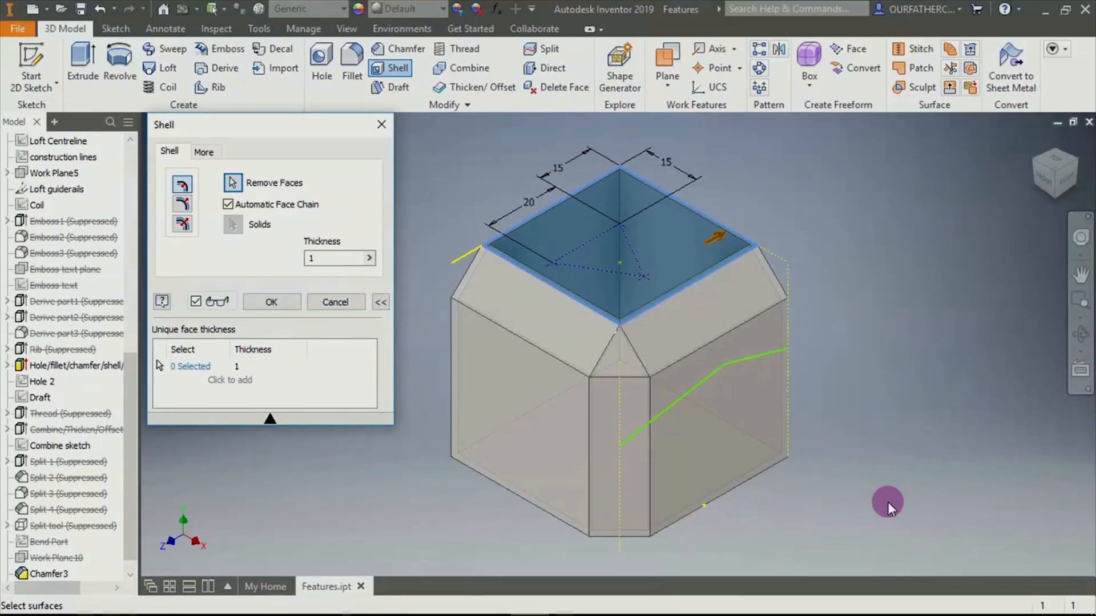
middle_click_drag(766, 521, 679, 402, "shift")
left_click(680, 401)
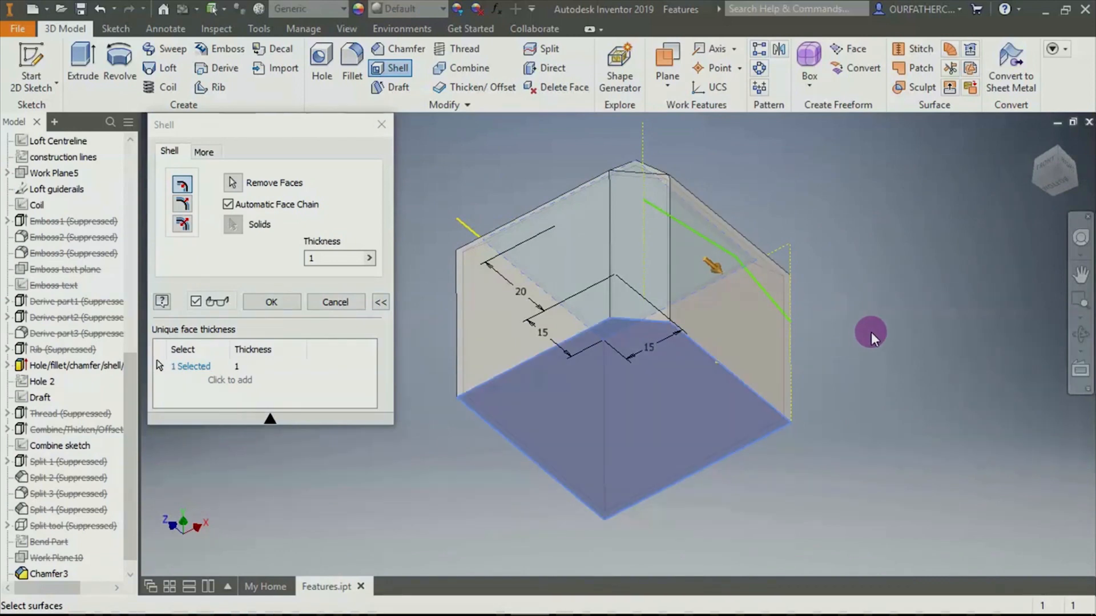
key("F6")
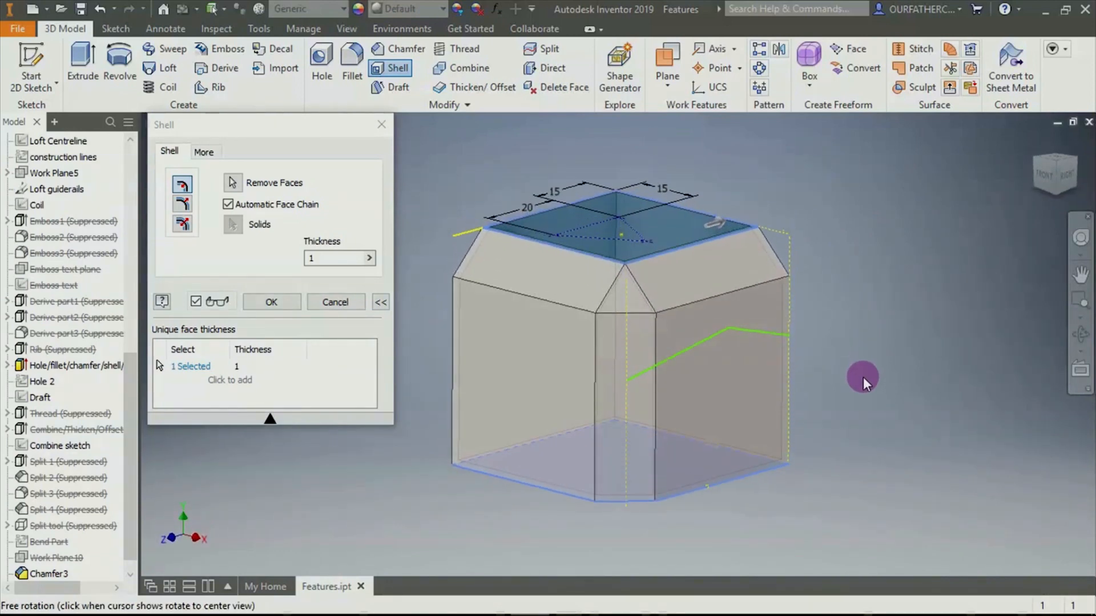
left_click(238, 366)
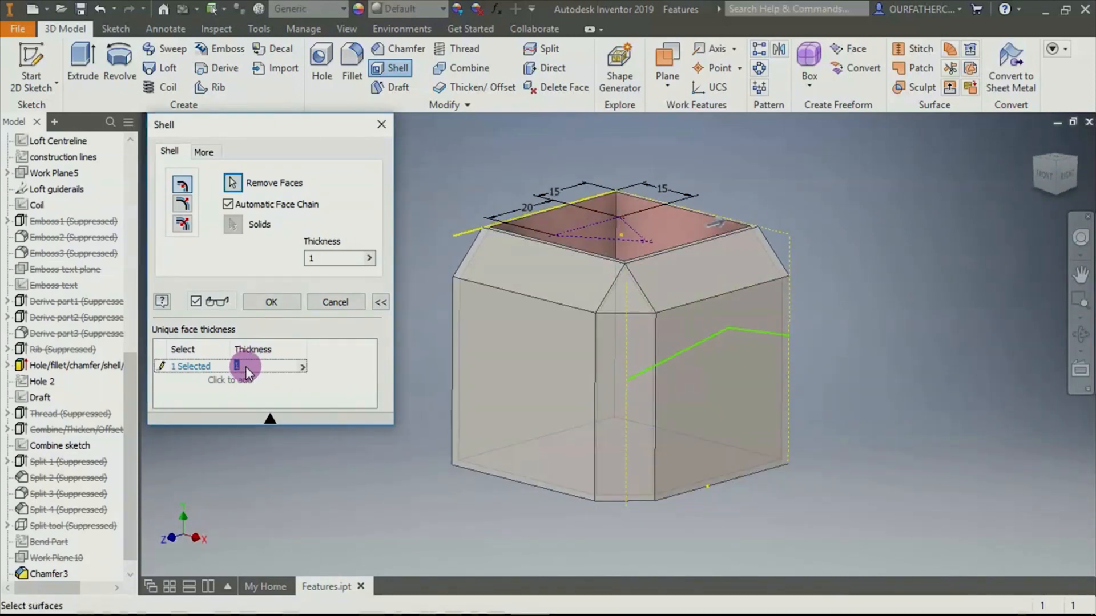
type("3")
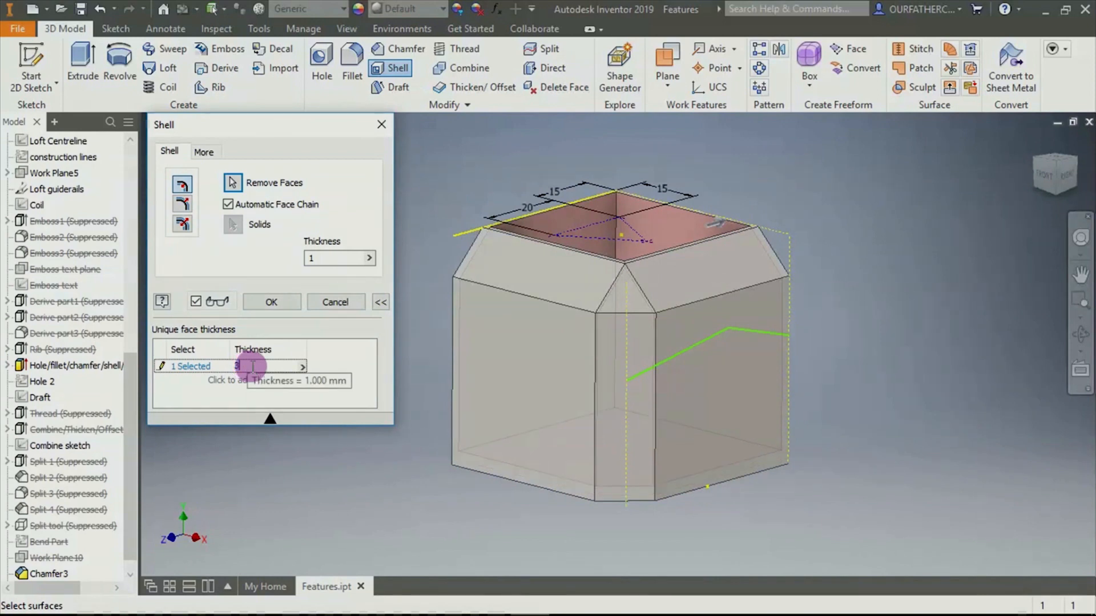
left_click_drag(243, 365, 217, 366)
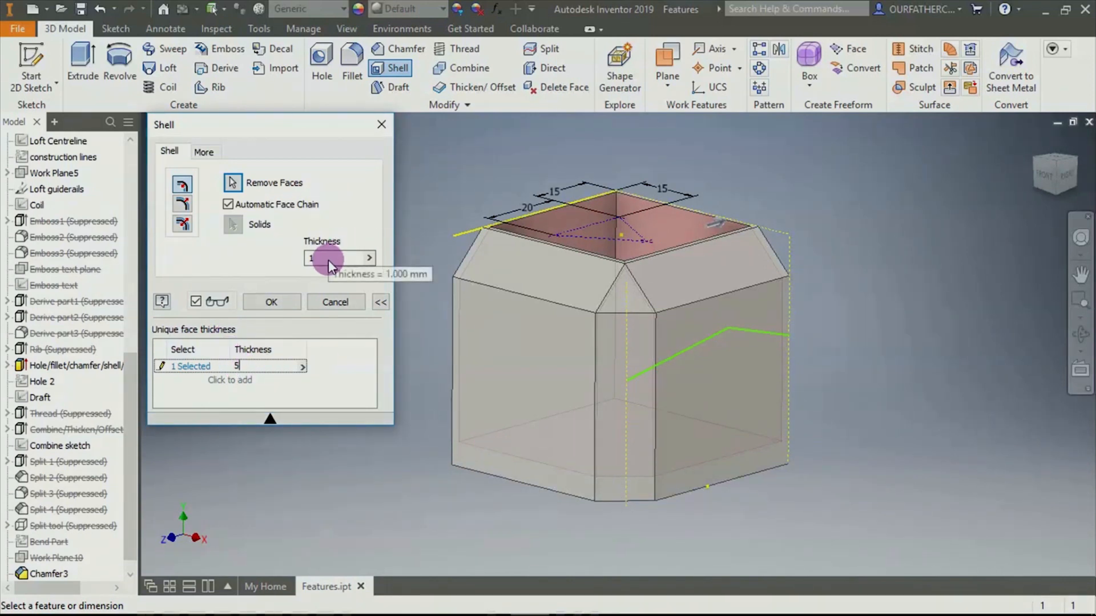
Give the cube's right side face a unique thickness of 2 mm and create the shell with a 1 mm general thickness
left_click(235, 380)
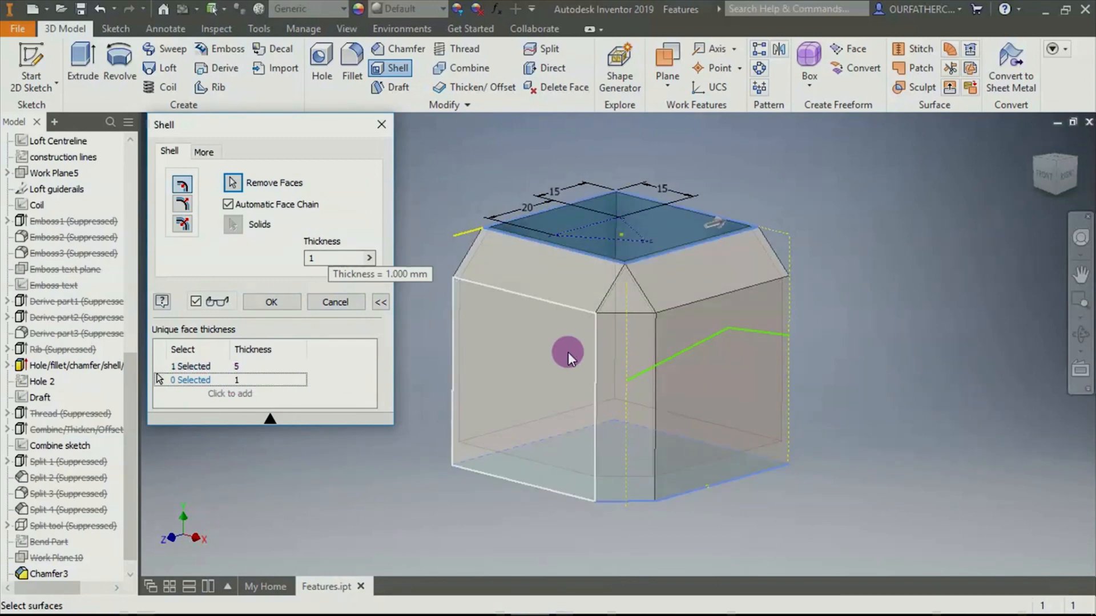
left_click(734, 384)
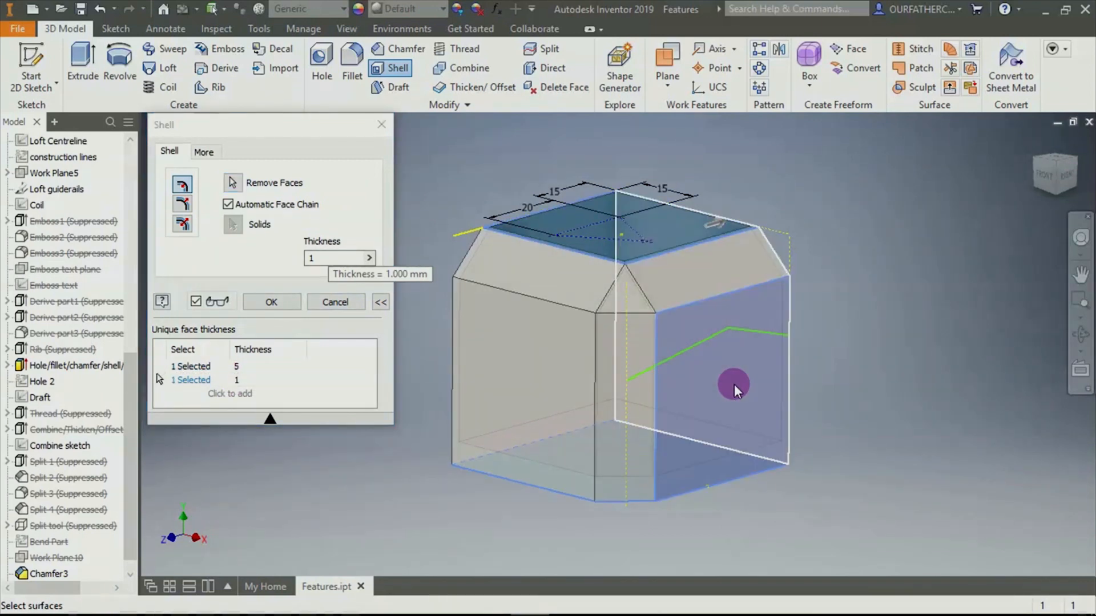
left_click(237, 381)
type("2")
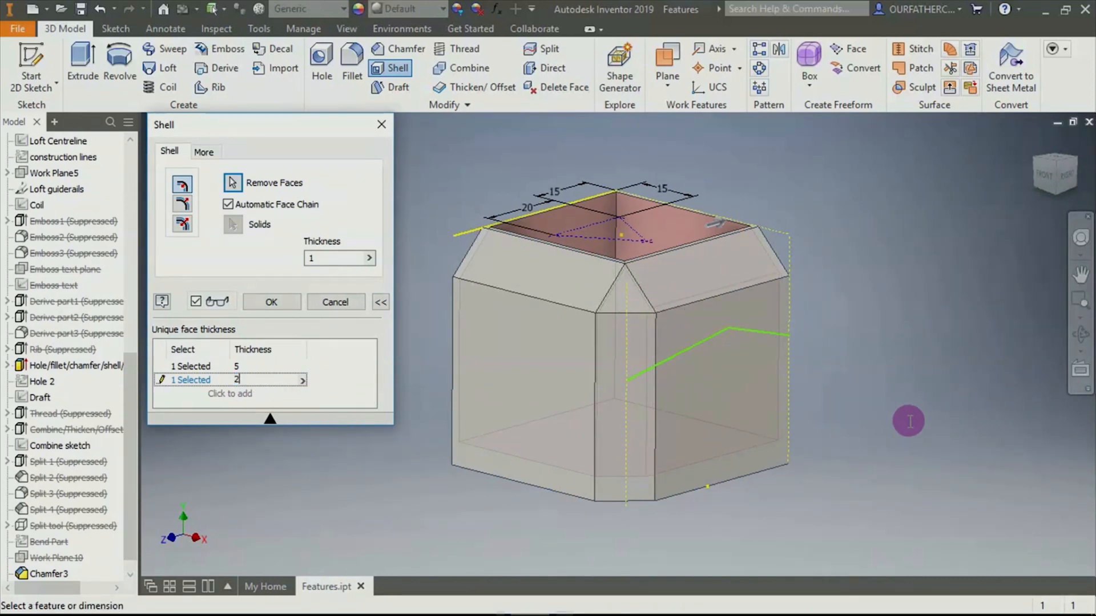
mouse_move(908, 418)
middle_mouse_down("shift")
mouse_move(944, 424)
mouse_move(907, 419)
middle_mouse_up("shift")
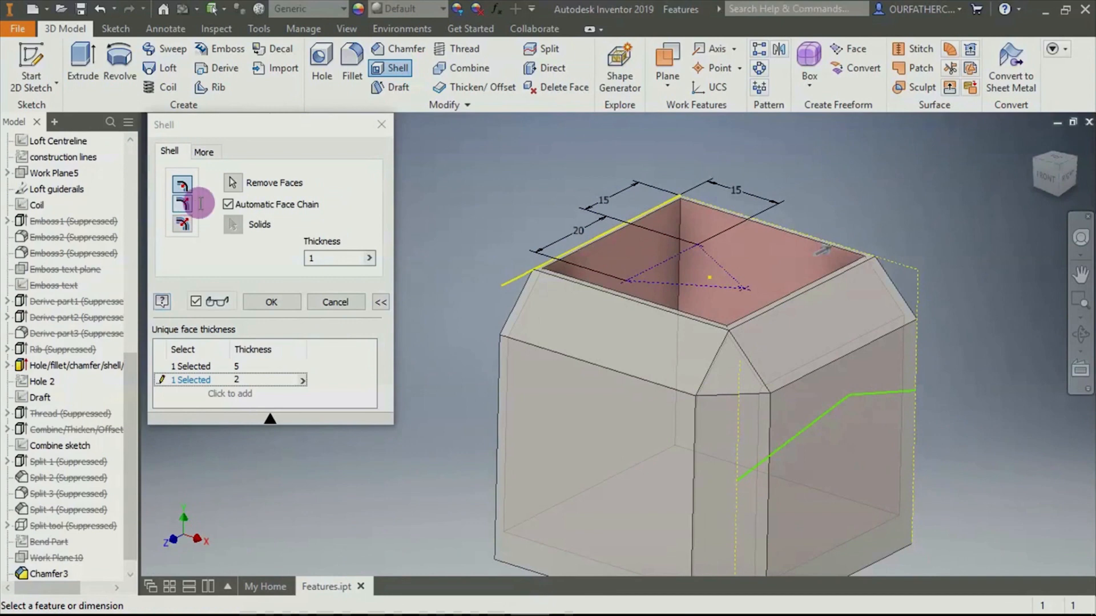
left_click(273, 301)
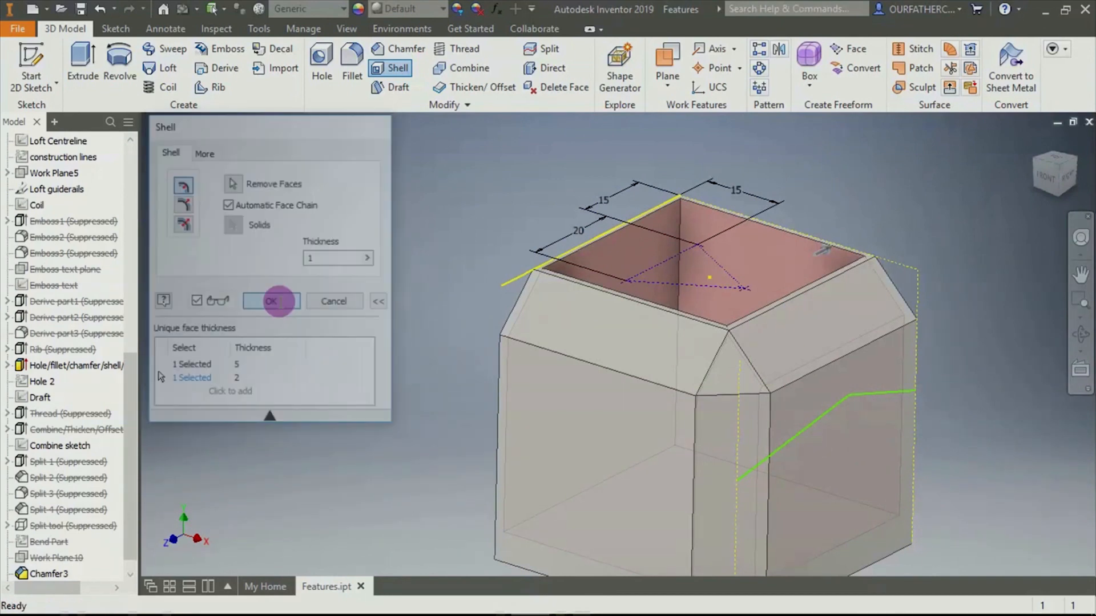
middle_click_drag(1003, 345, 925, 308, "shift")
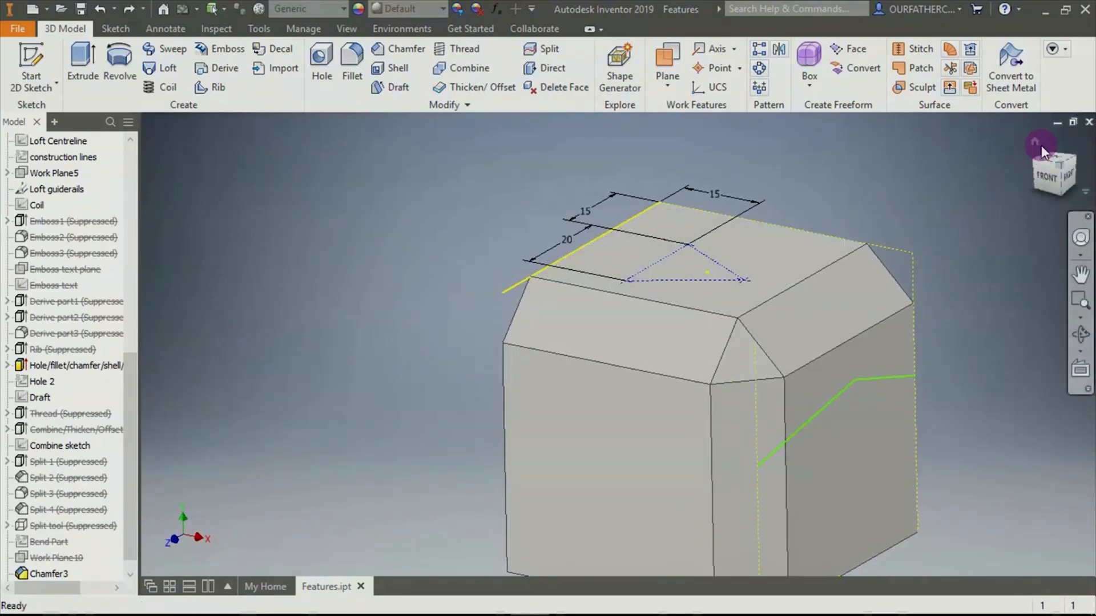
Set up a face draft pulled from the cube's front face, drafting its top, right and left faces from their rear edges
middle_click_drag(1041, 145, 964, 261, "shift")
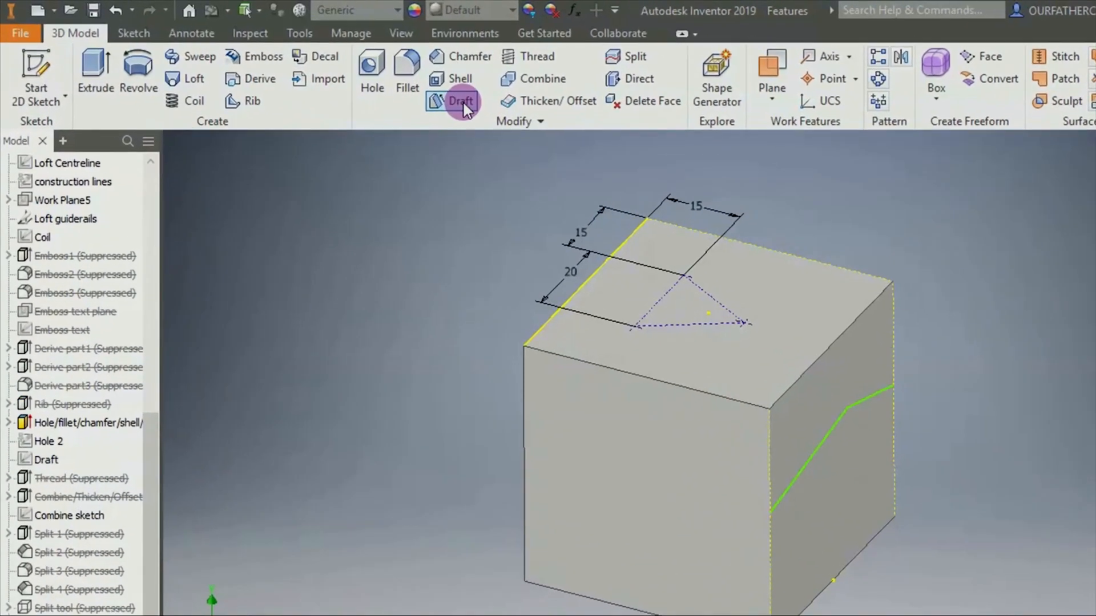
left_click(399, 88)
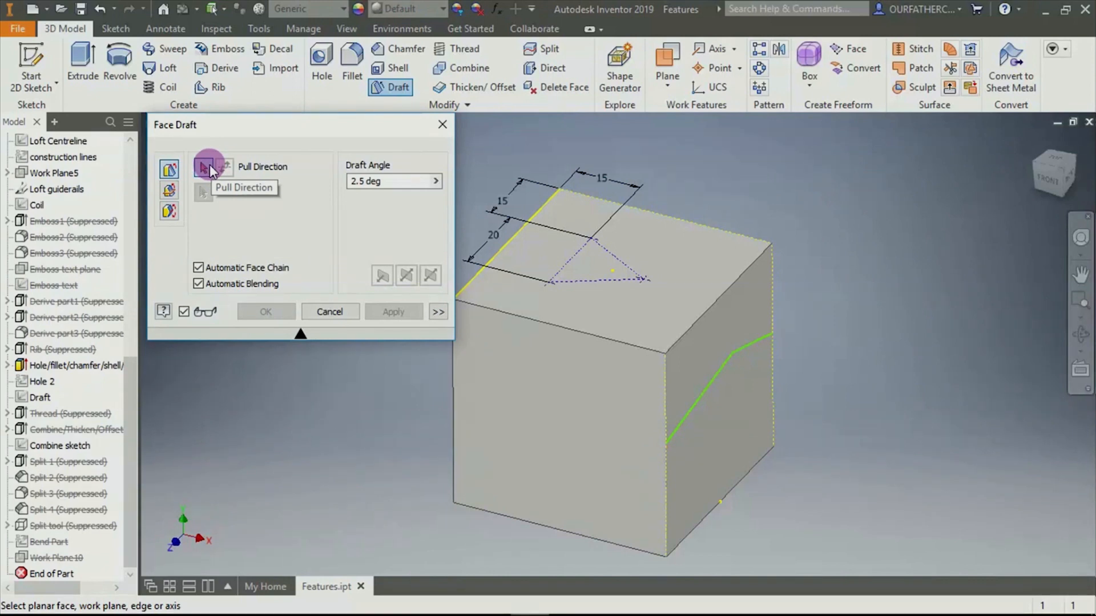
left_click(576, 417)
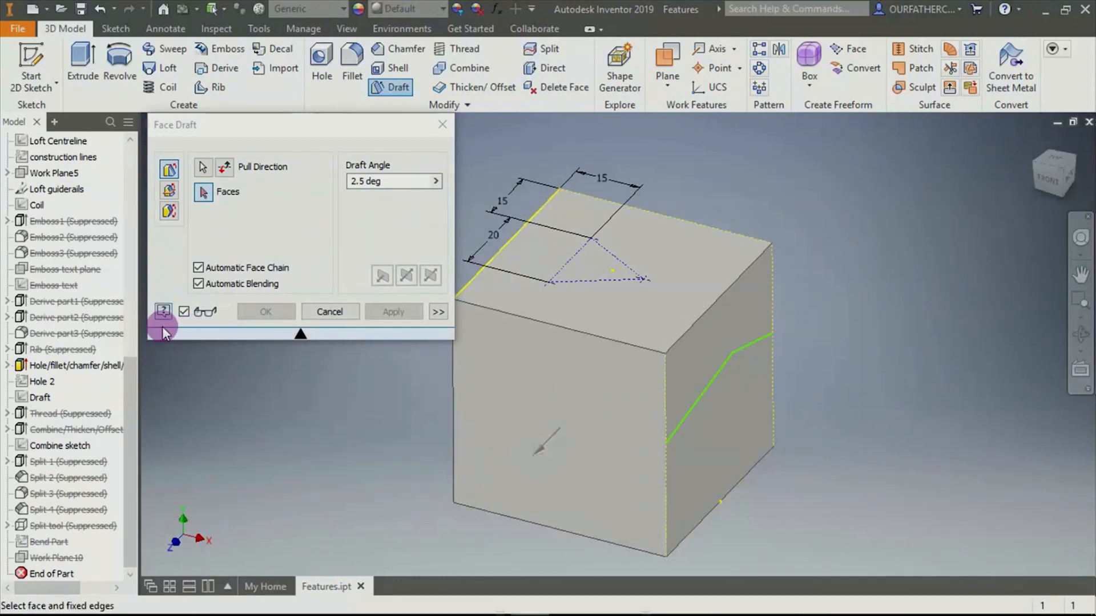
left_click(207, 191)
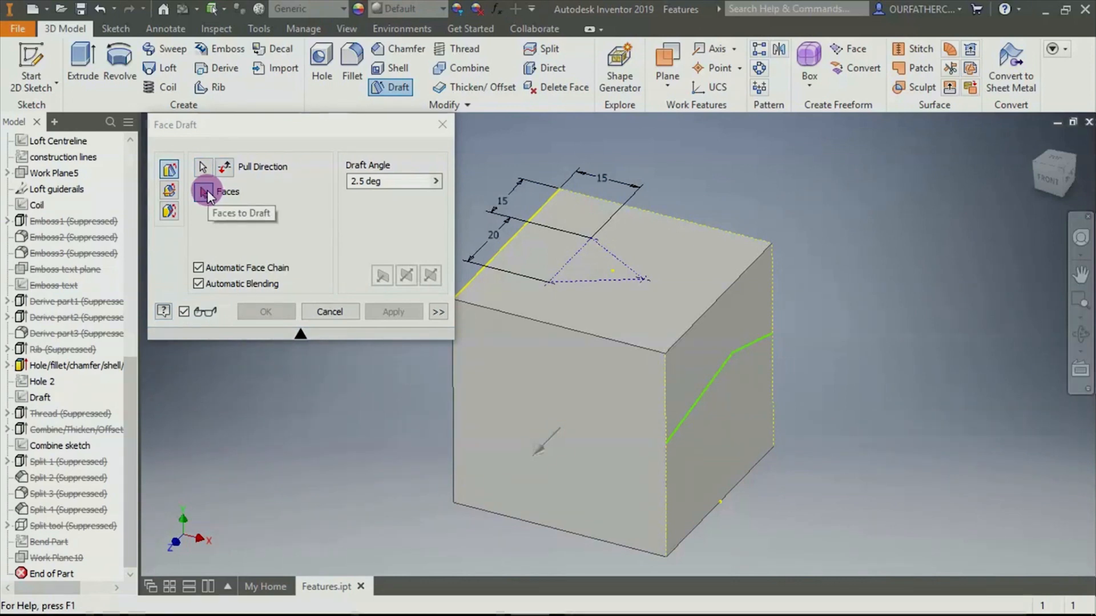
left_click(648, 249)
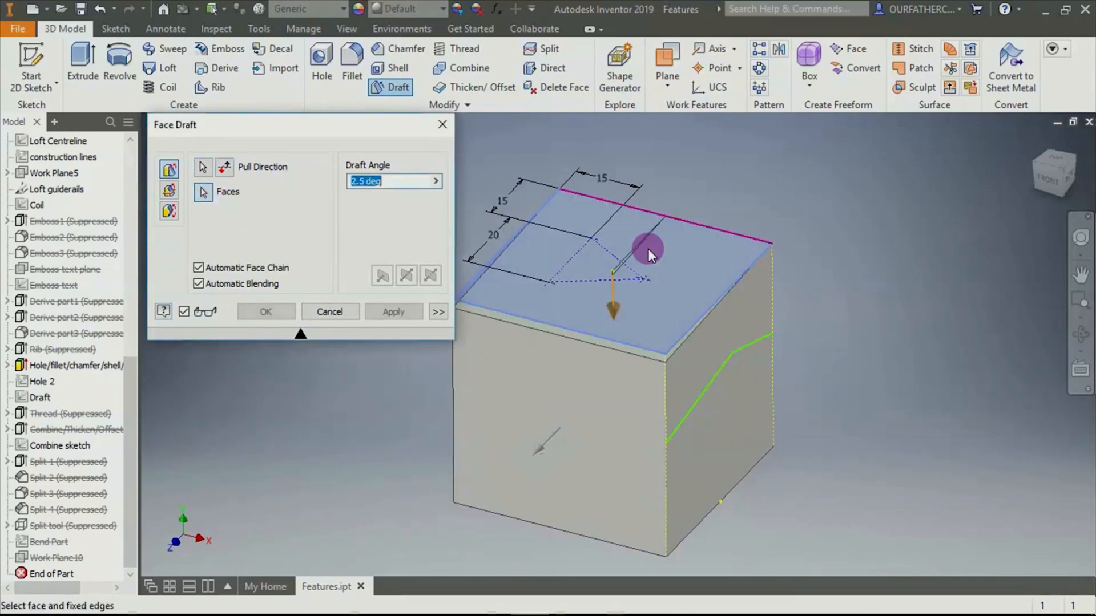
left_click(742, 403)
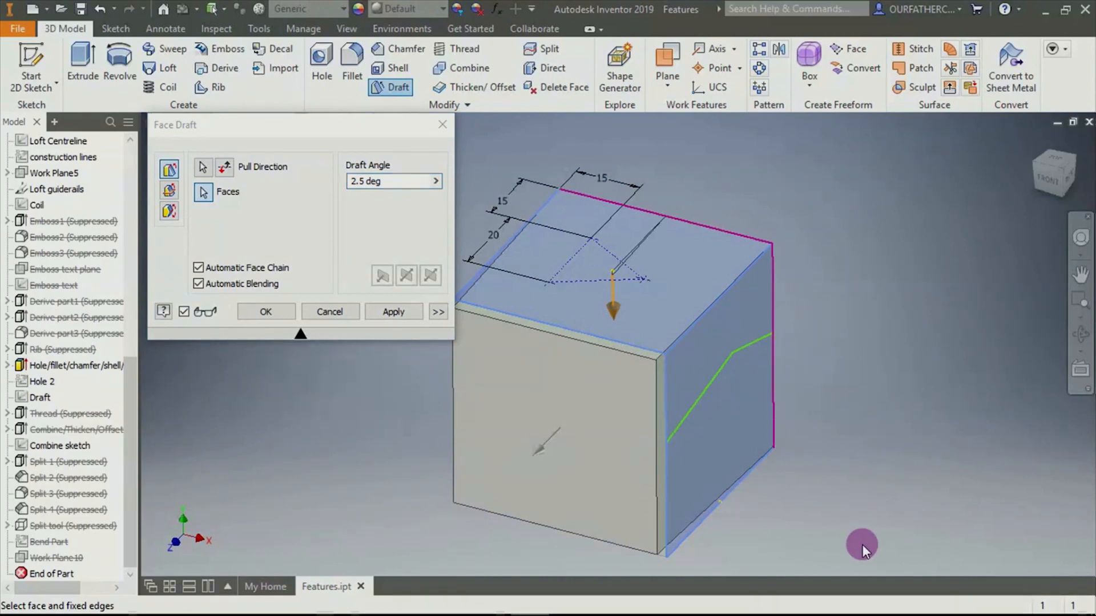
middle_click_drag(839, 504, 648, 436, "shift")
left_click(577, 406)
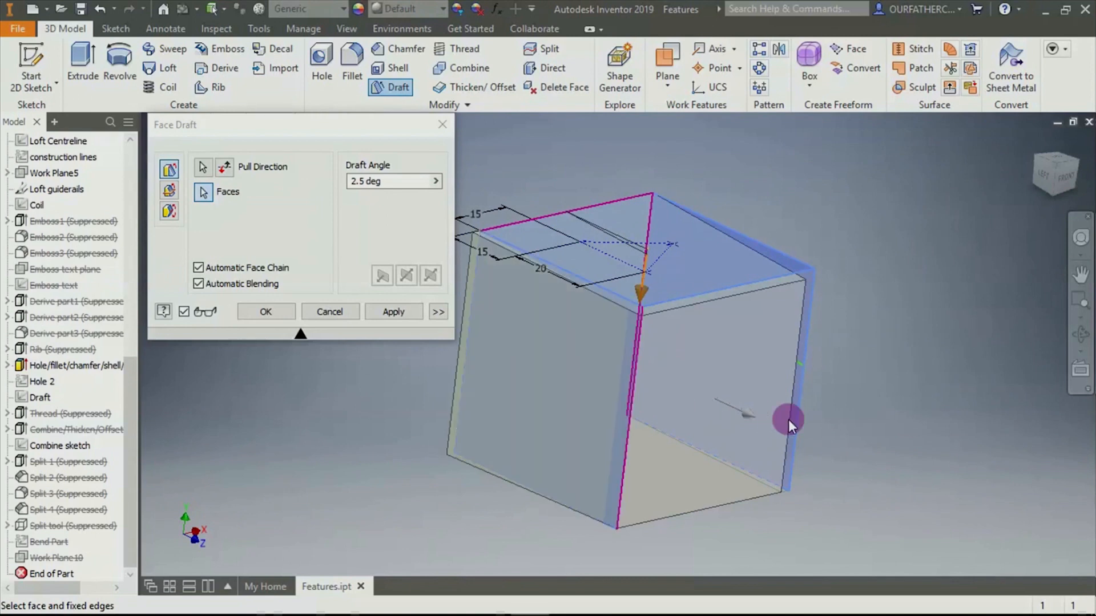
middle_click_drag(859, 420, 788, 425, "shift")
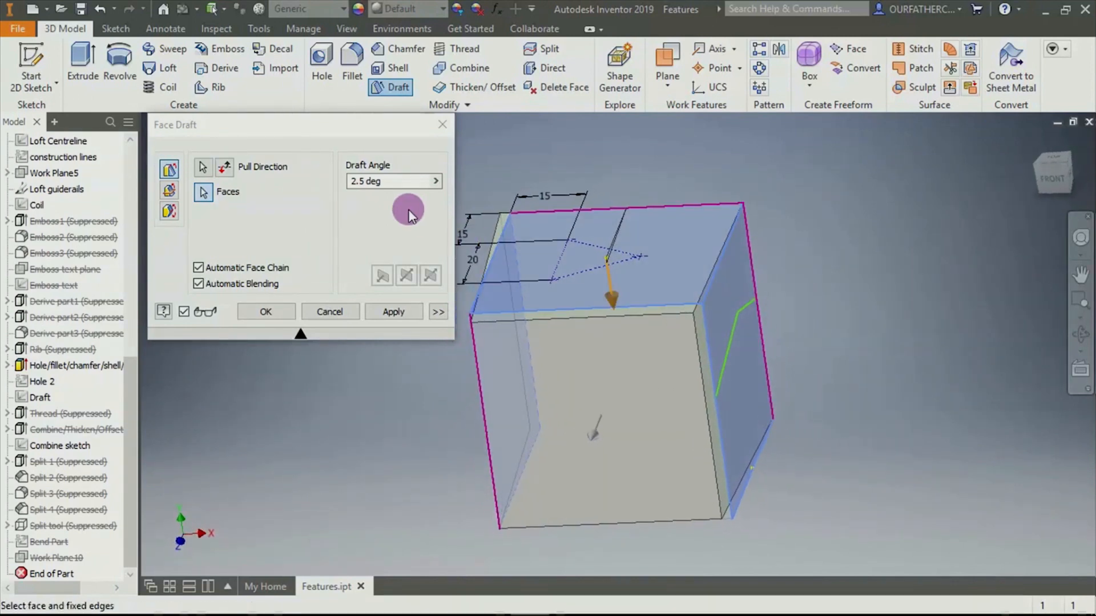
Set the draft angle to 12.5 degrees and inspect the preview
left_click(398, 181)
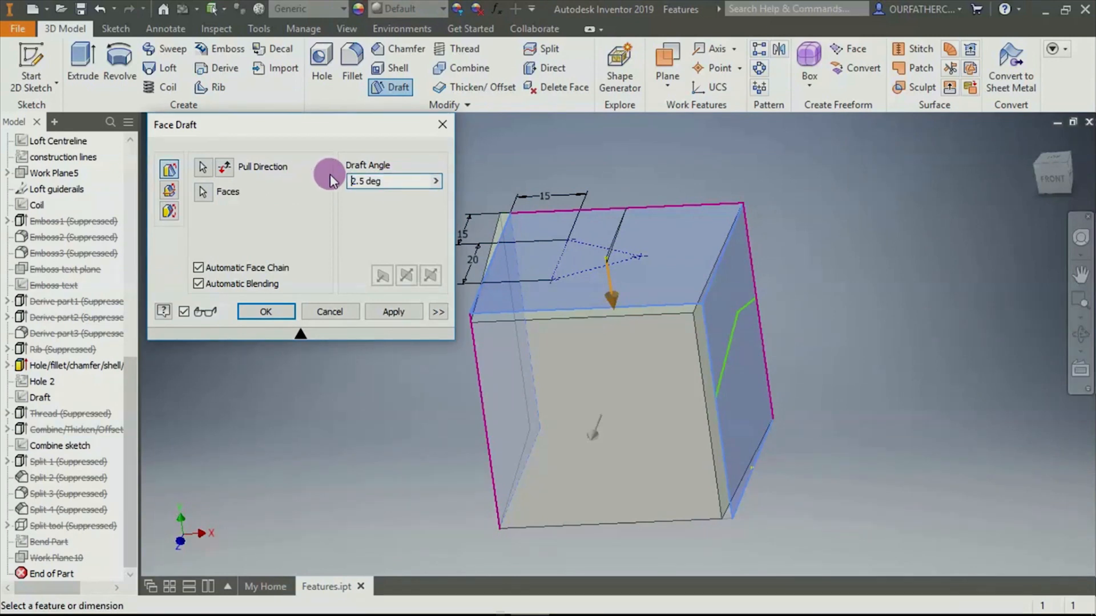
type("1")
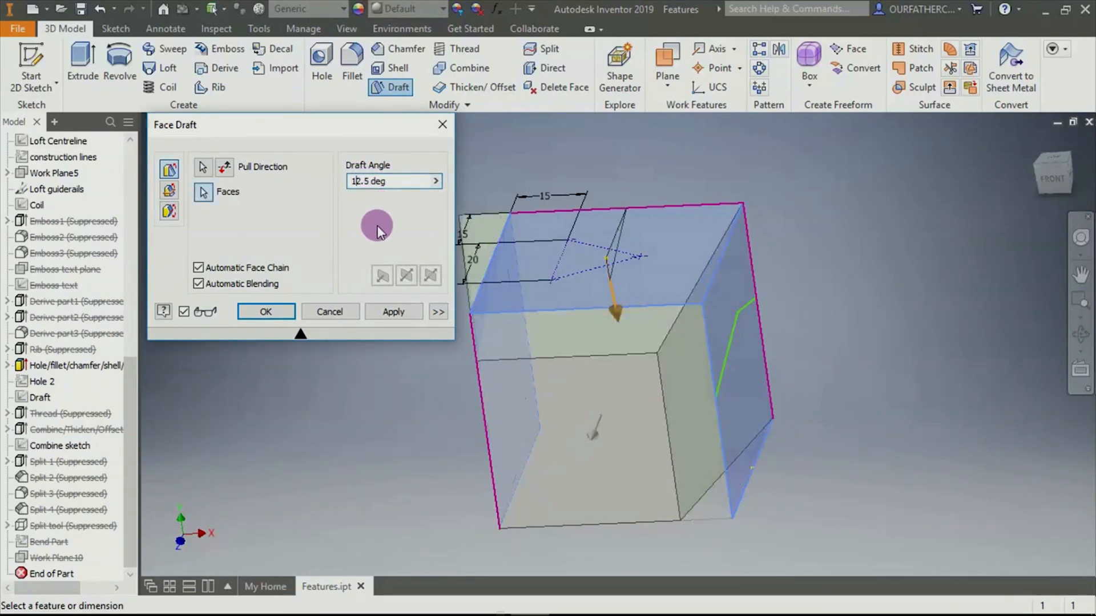
middle_click_drag(841, 392, 784, 402, "shift")
left_click(752, 312)
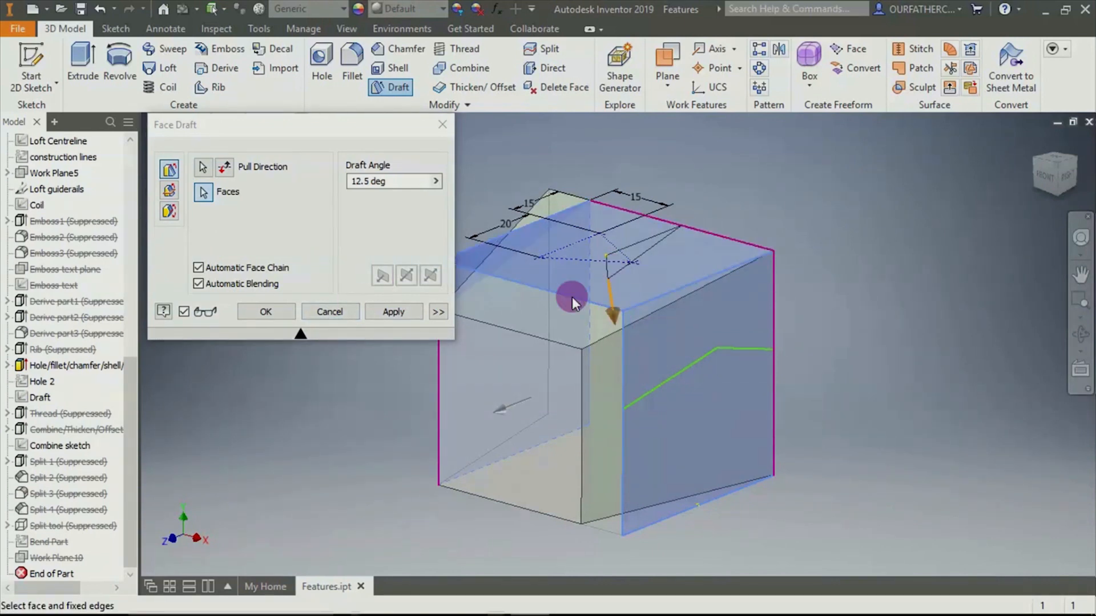
Try reversing the draft with an angle of -12.5 degrees and with a flipped pull direction at 12.5 degrees, and cancel the draft
left_click(362, 181)
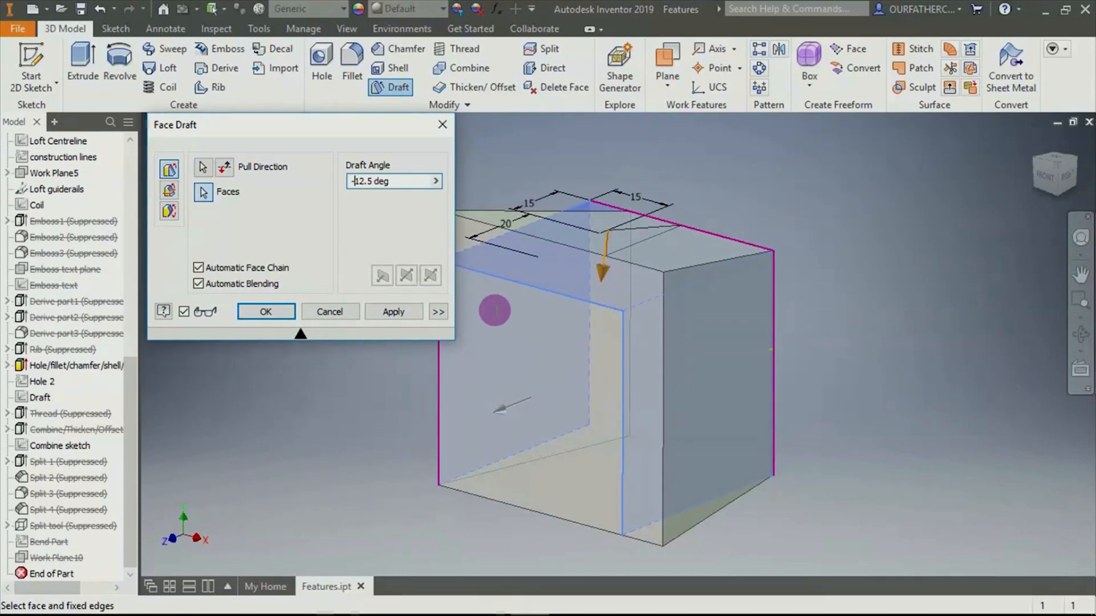
left_click(516, 282)
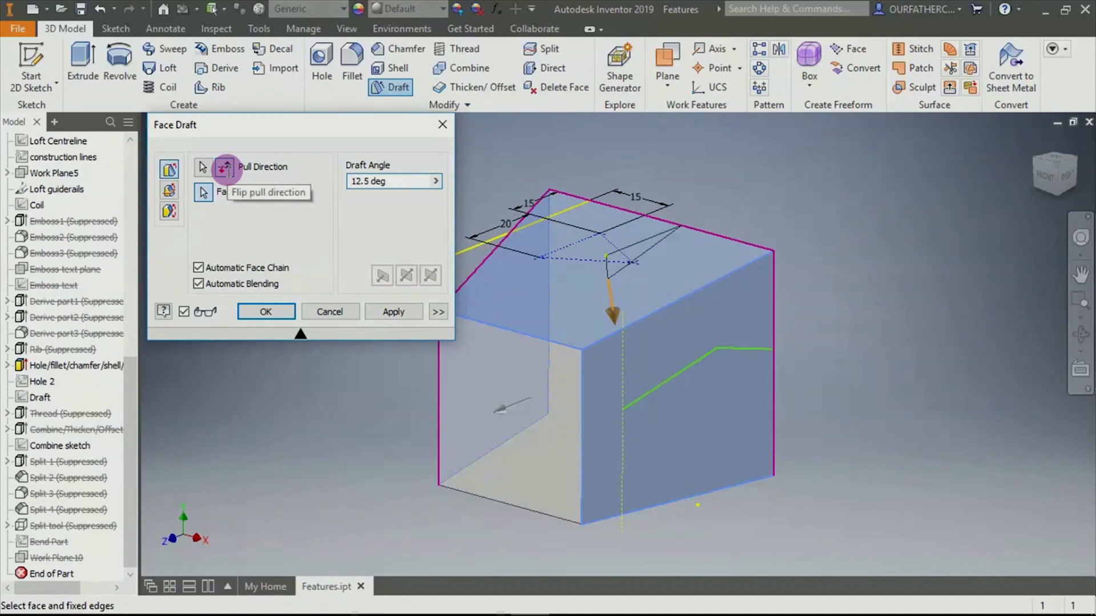
left_click(226, 168)
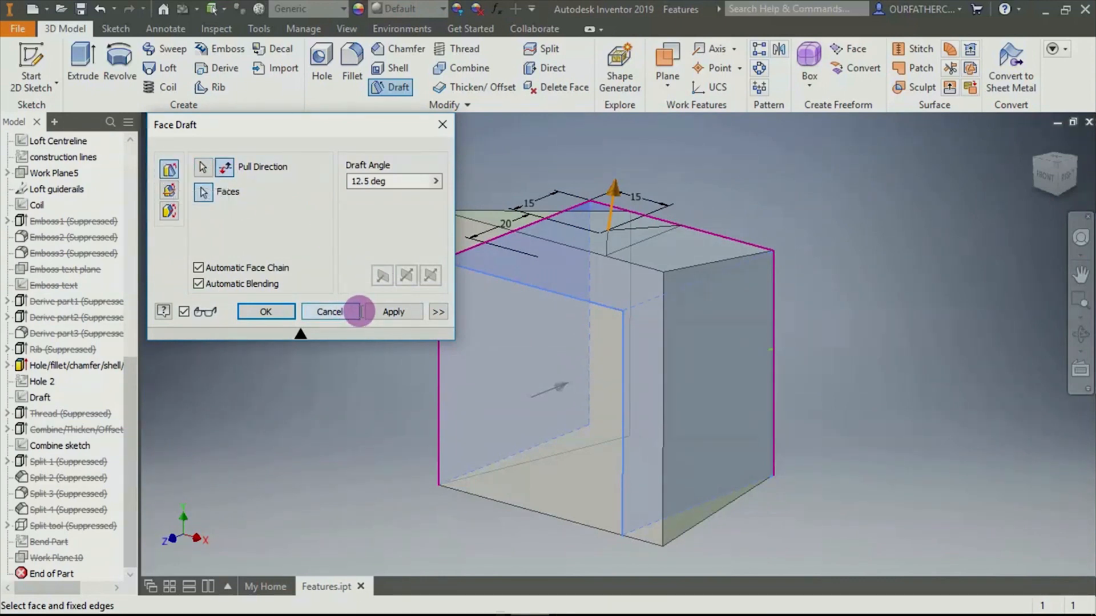
left_click(355, 313)
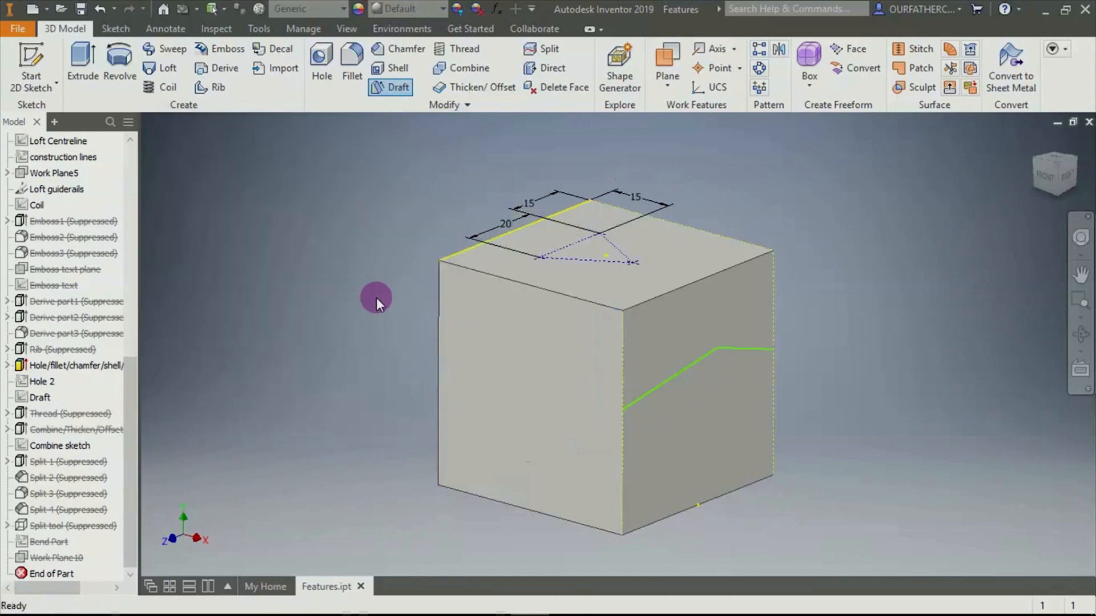
Set up a fixed-plane draft with the cube's top face as the fixed plane and three side faces drafted
left_click(385, 90)
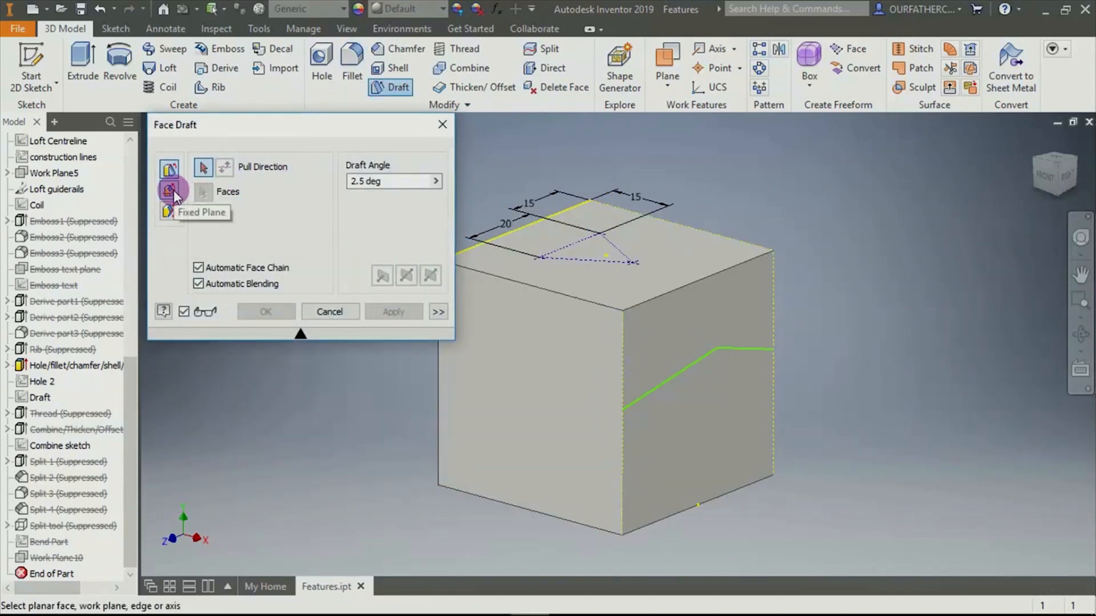
left_click(173, 190)
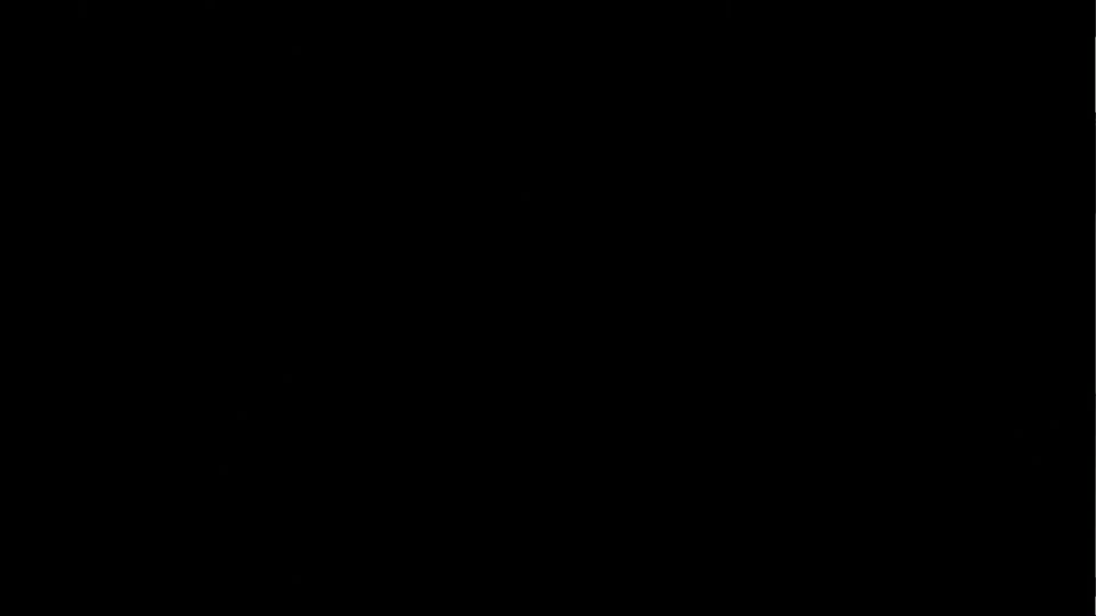
left_click(679, 304)
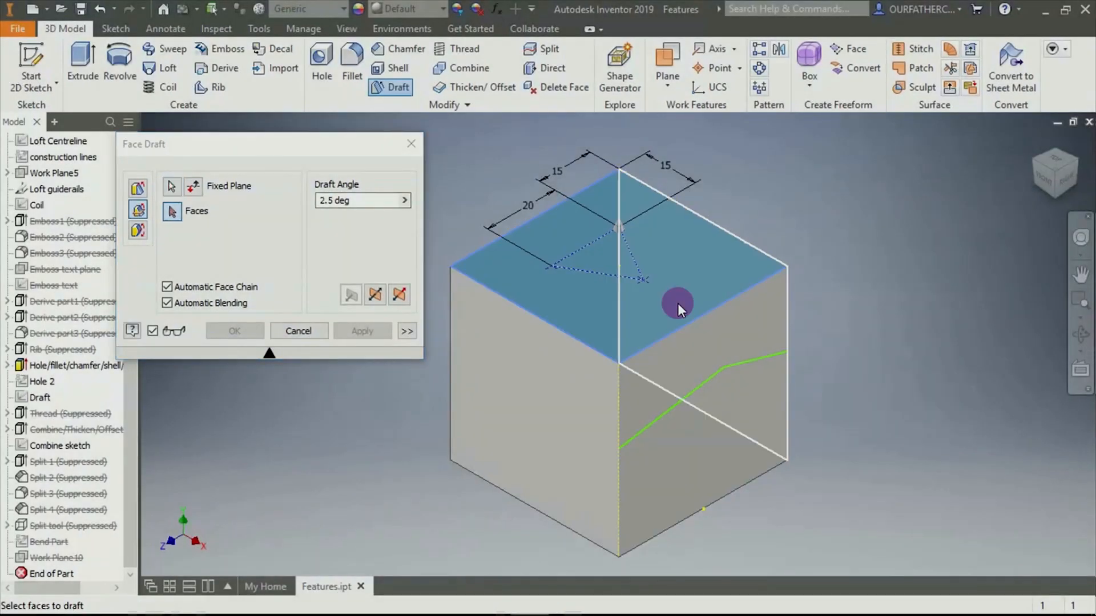
left_click(576, 415)
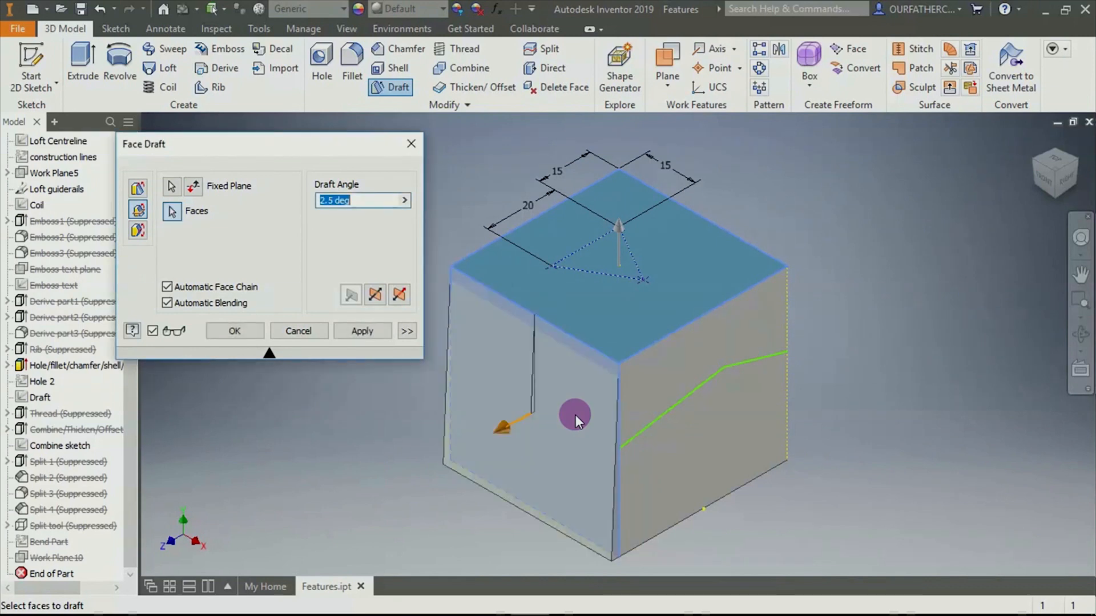
left_click(753, 448)
middle_click_drag(903, 399, 782, 392, "shift")
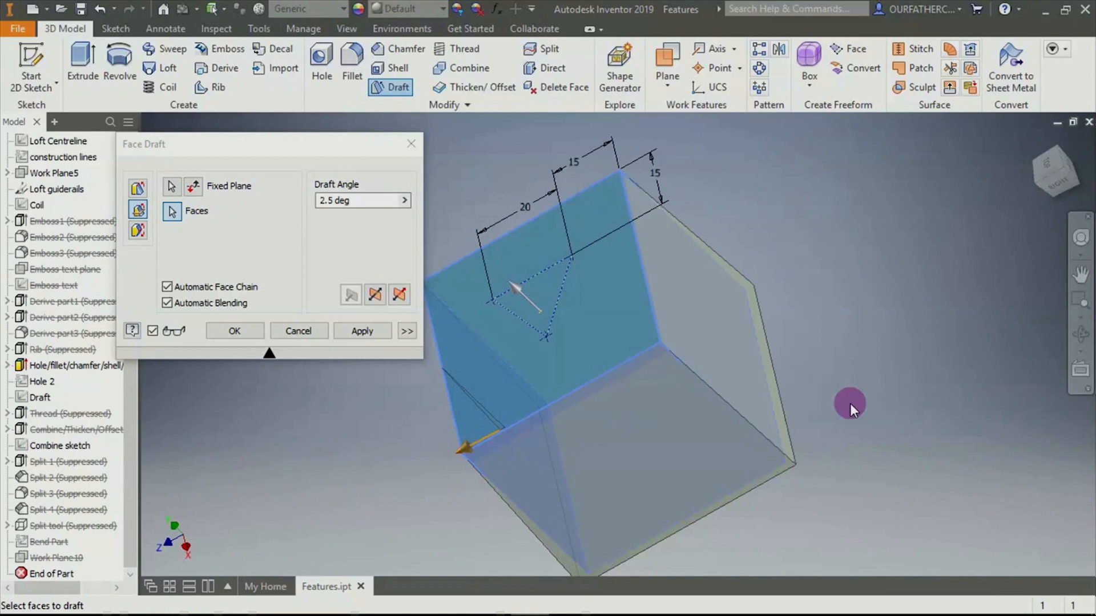
middle_click_drag(858, 415, 890, 386, "shift")
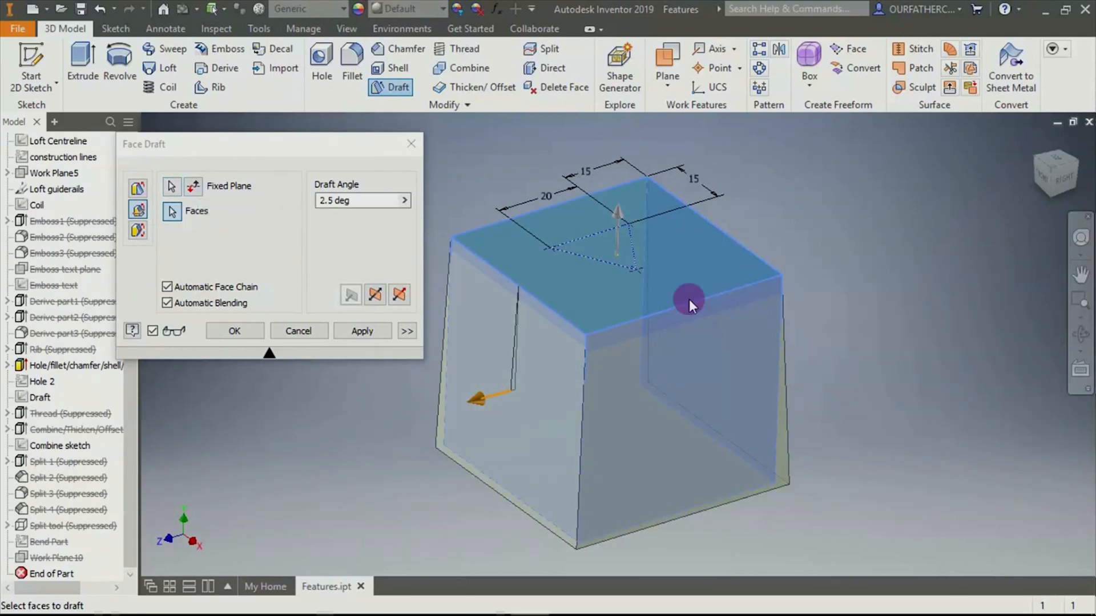
Try the fixed-plane draft with the direction flipped at 2.5 and 12 degrees, and cancel the draft
left_click(352, 211)
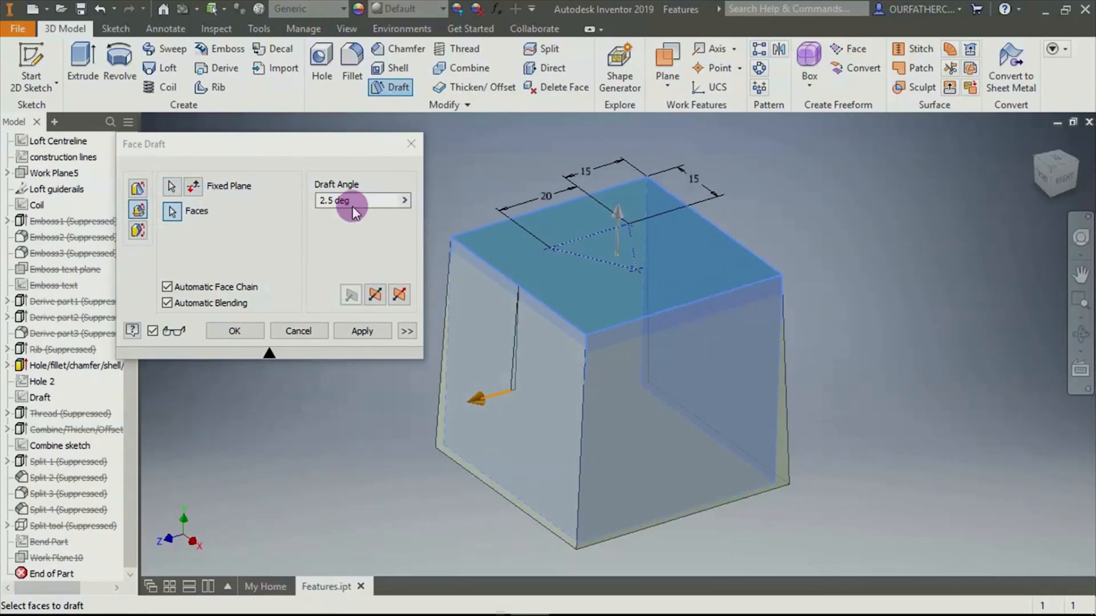
left_click(195, 189)
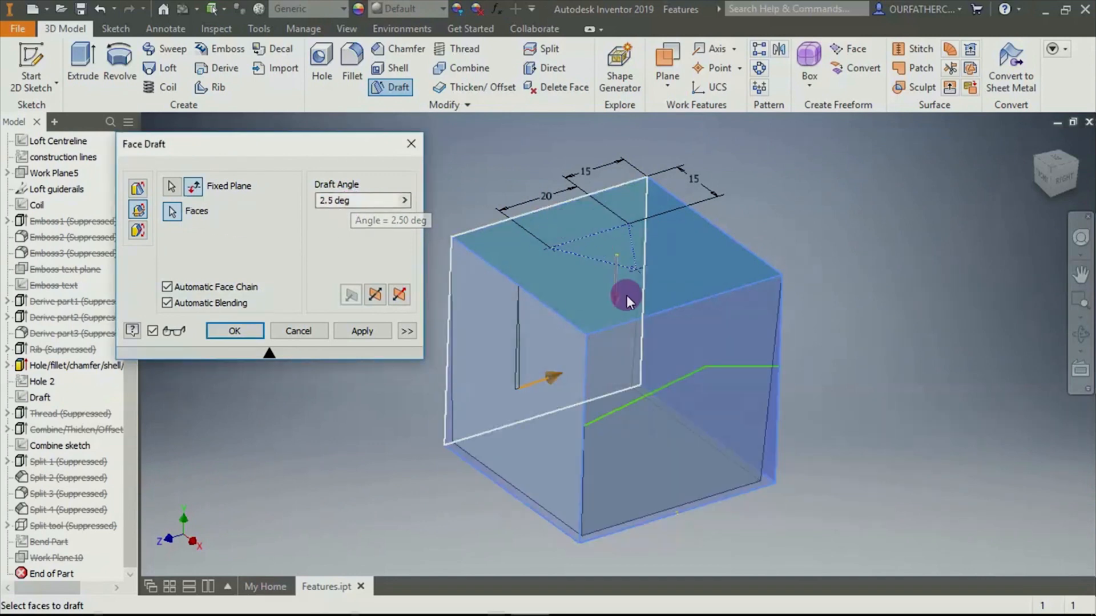
left_click(195, 187)
left_click(352, 200)
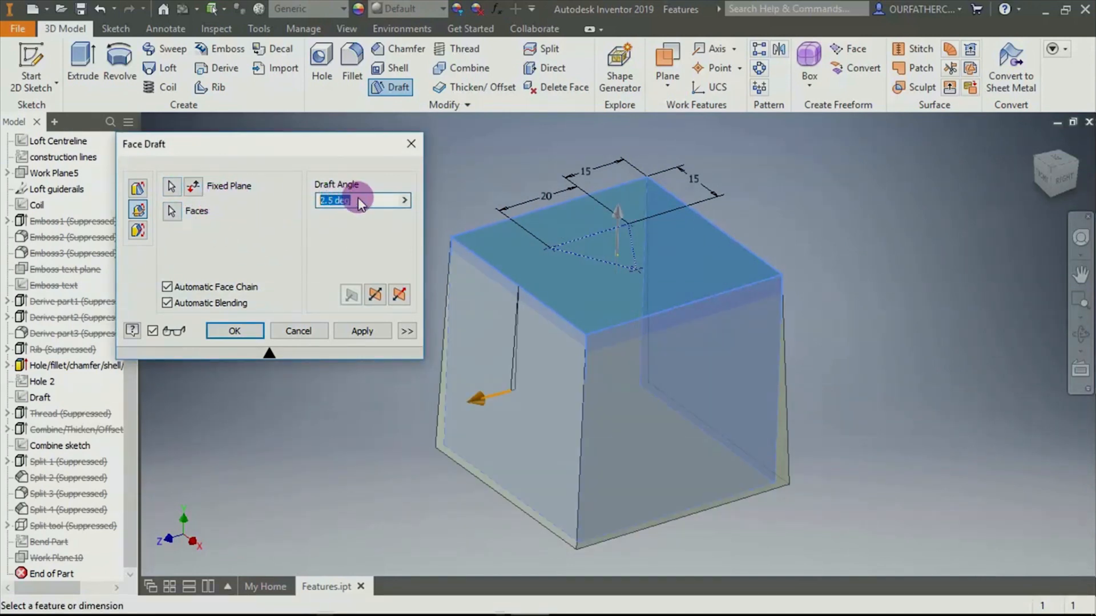
type("12")
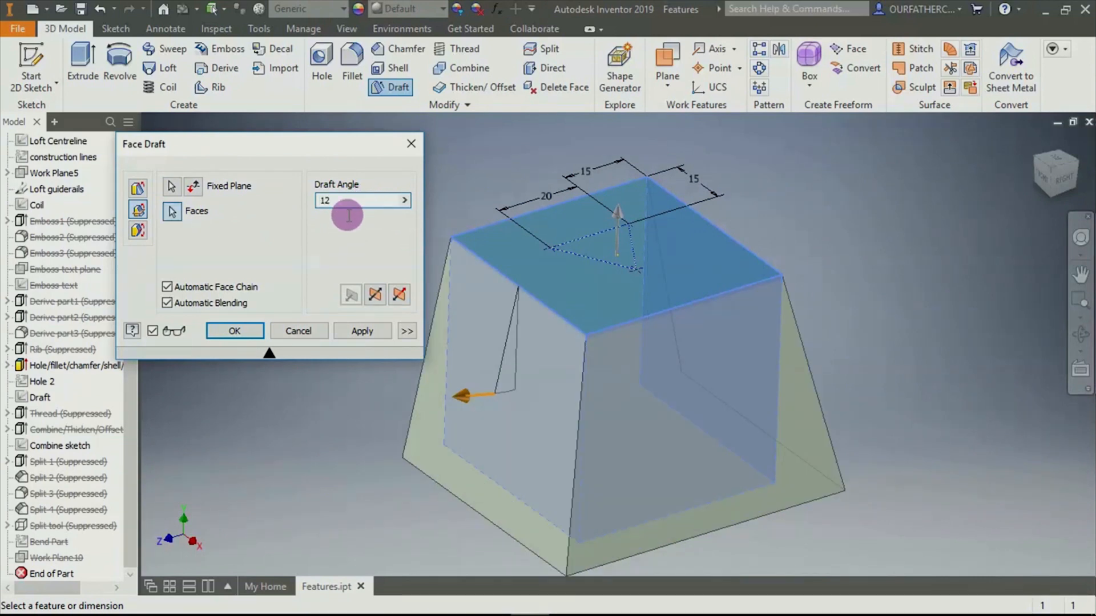
left_click(195, 187)
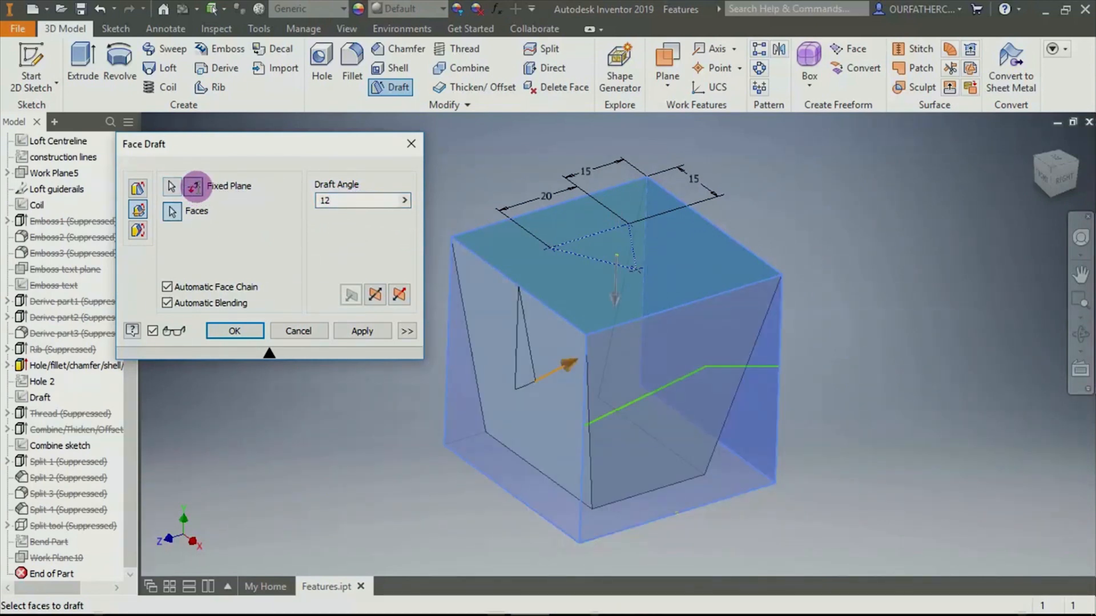
left_click(195, 187)
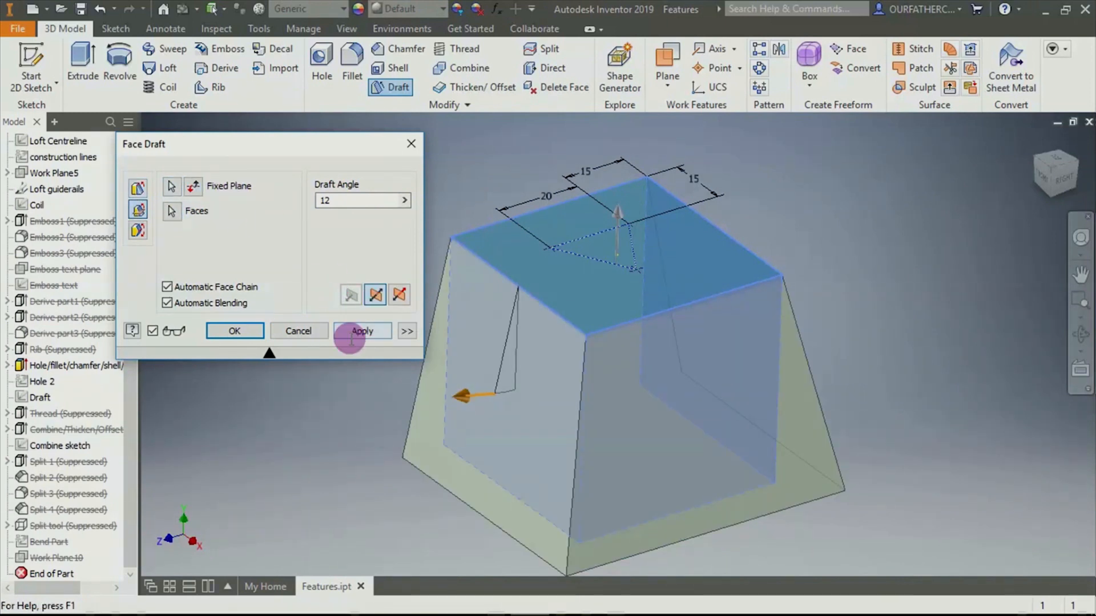
left_click(307, 330)
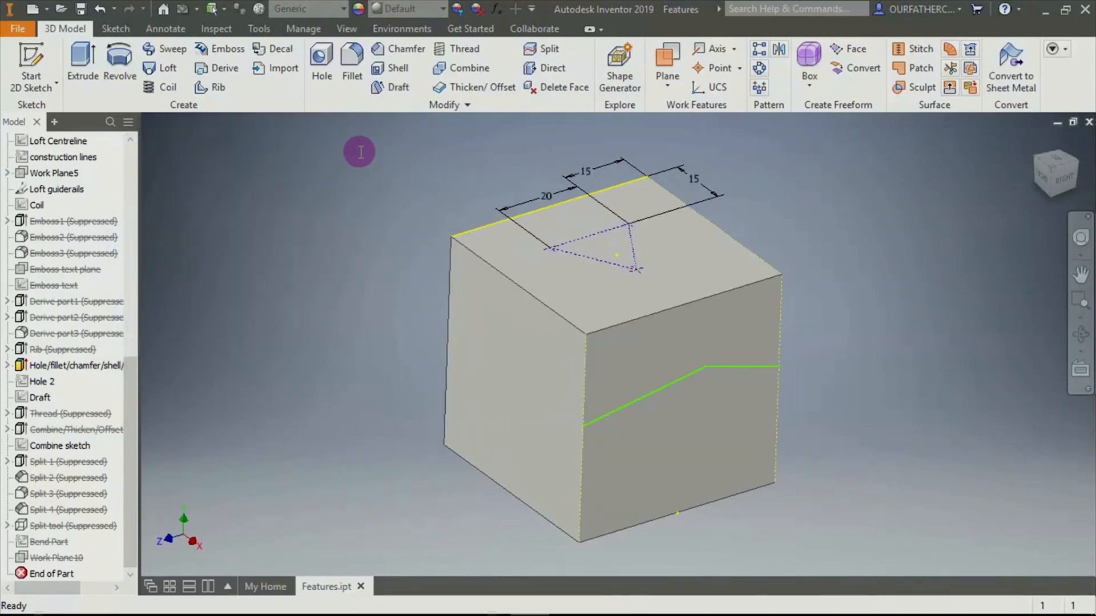
Set up a 12-degree parting-line draft pulled from the top face, drafting the face with the angled sketch line and using that line as parting tool
left_click(386, 89)
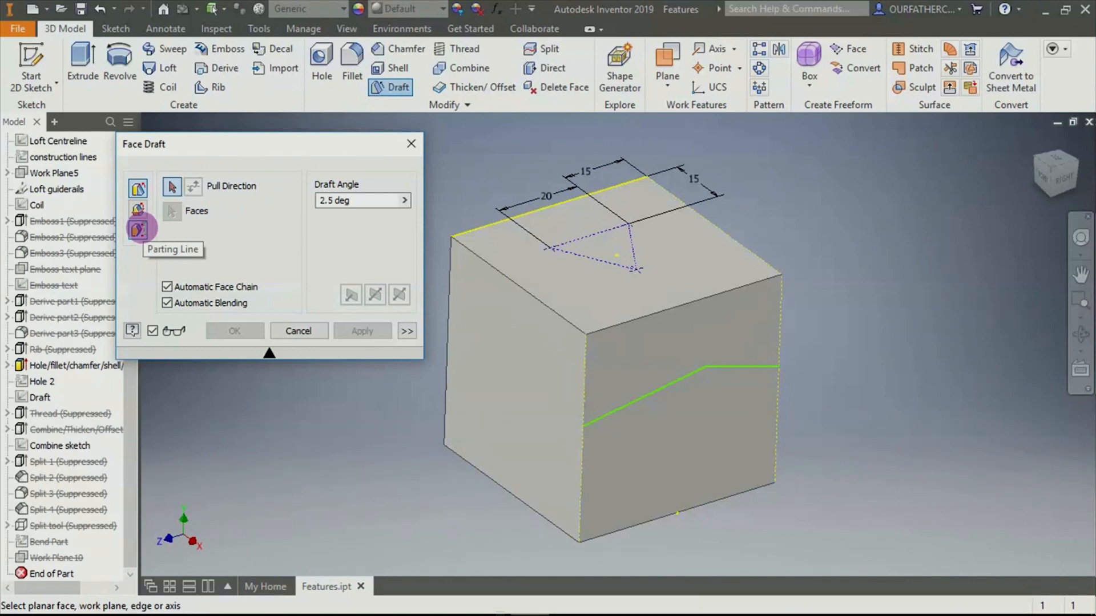
left_click(138, 230)
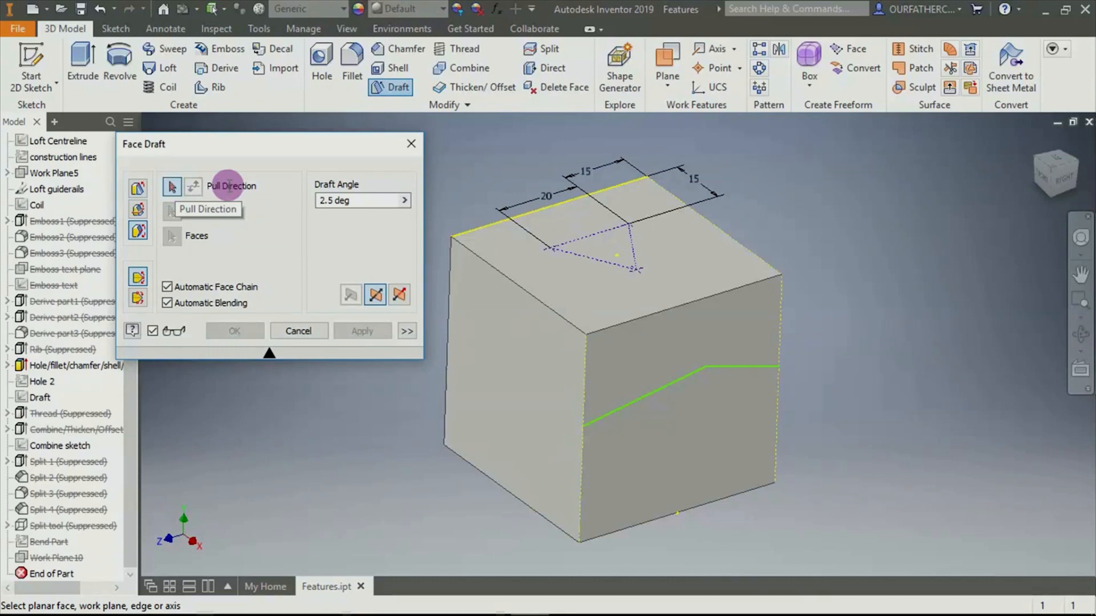
left_click(605, 275)
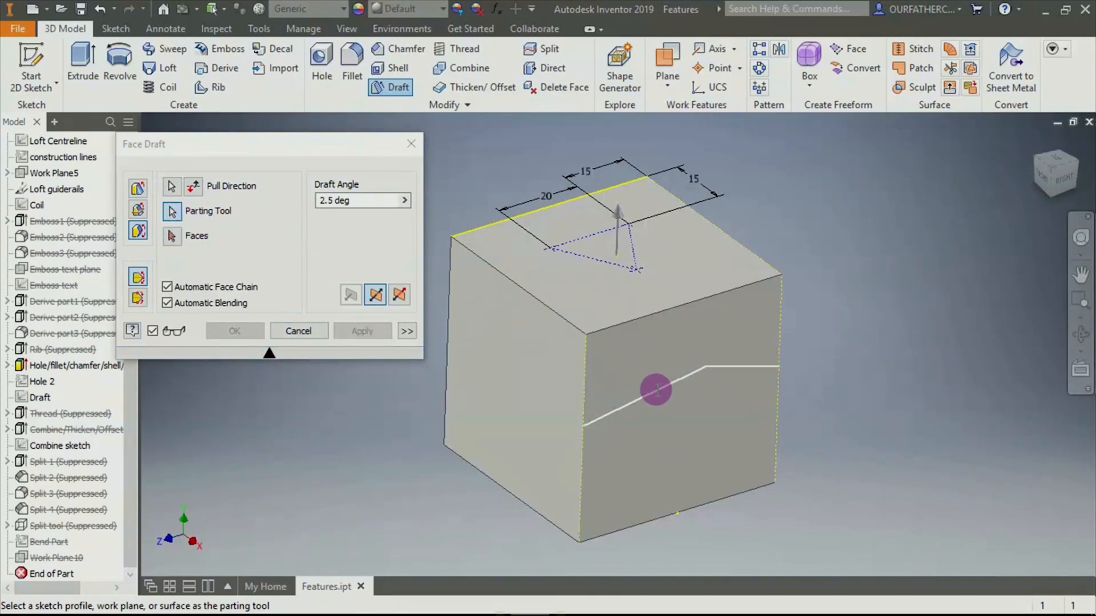
left_click(656, 389)
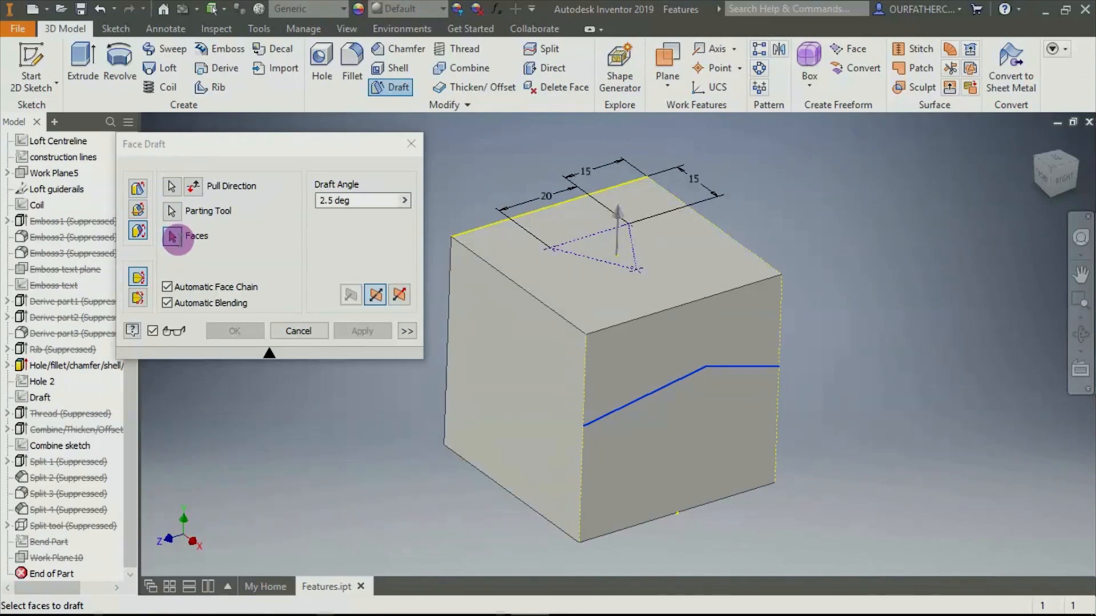
left_click(687, 366)
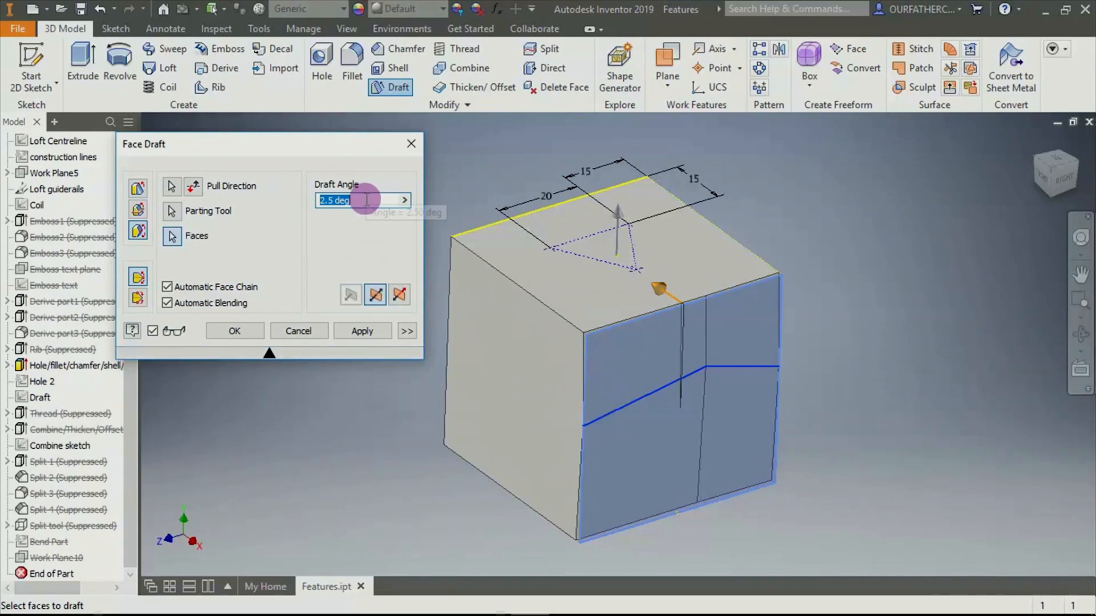
type("12")
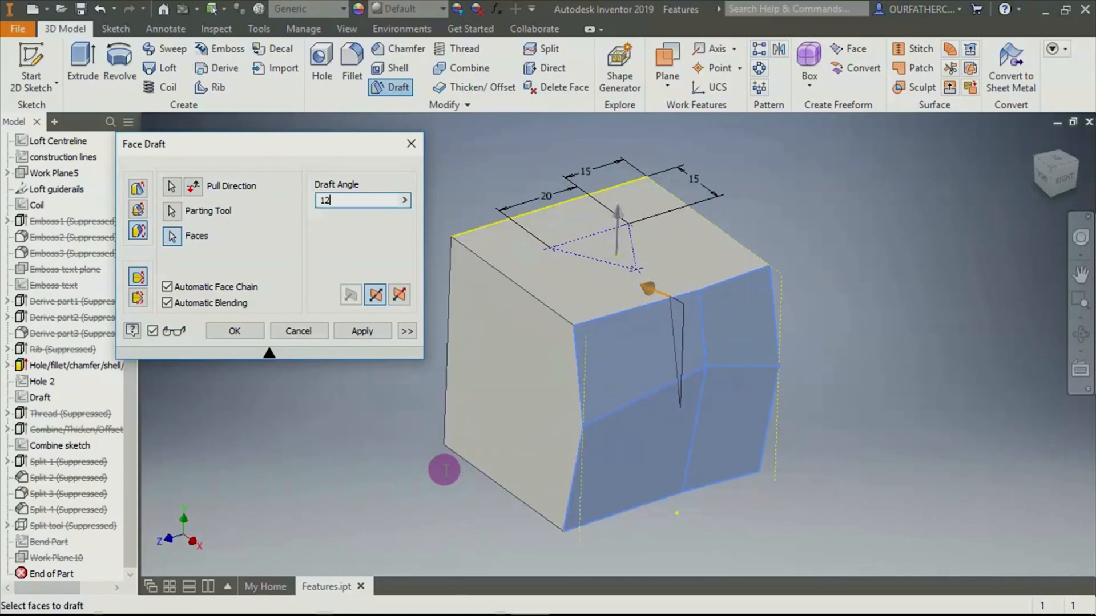
Compare the moving and fixed parting line options of the draft by inspecting the previewed face from the side
middle_click_drag(444, 469, 518, 473, "shift")
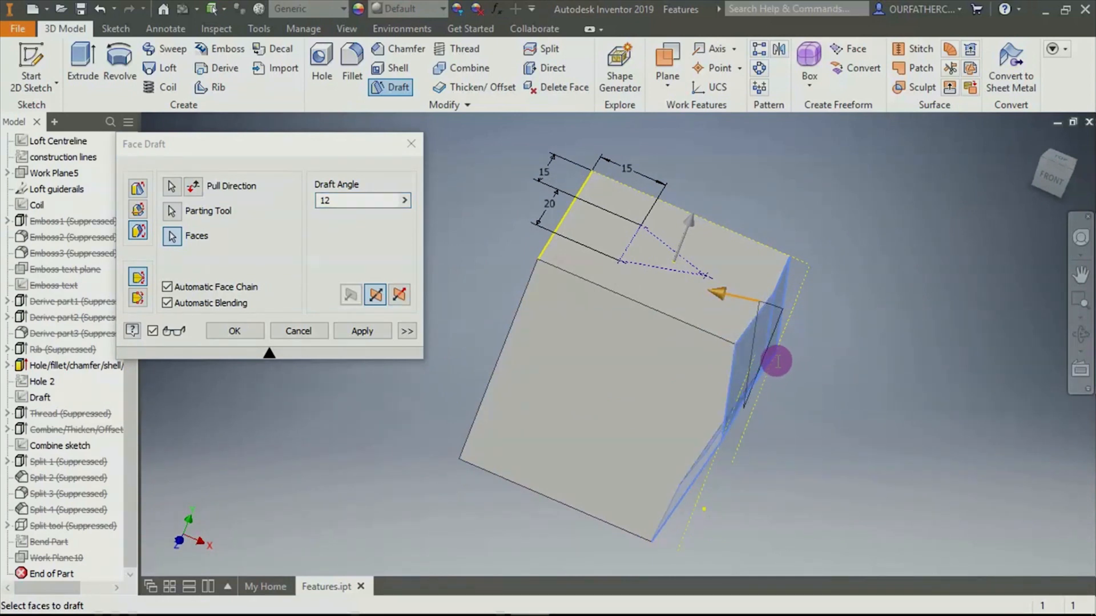
middle_click_drag(803, 475, 746, 464, "shift")
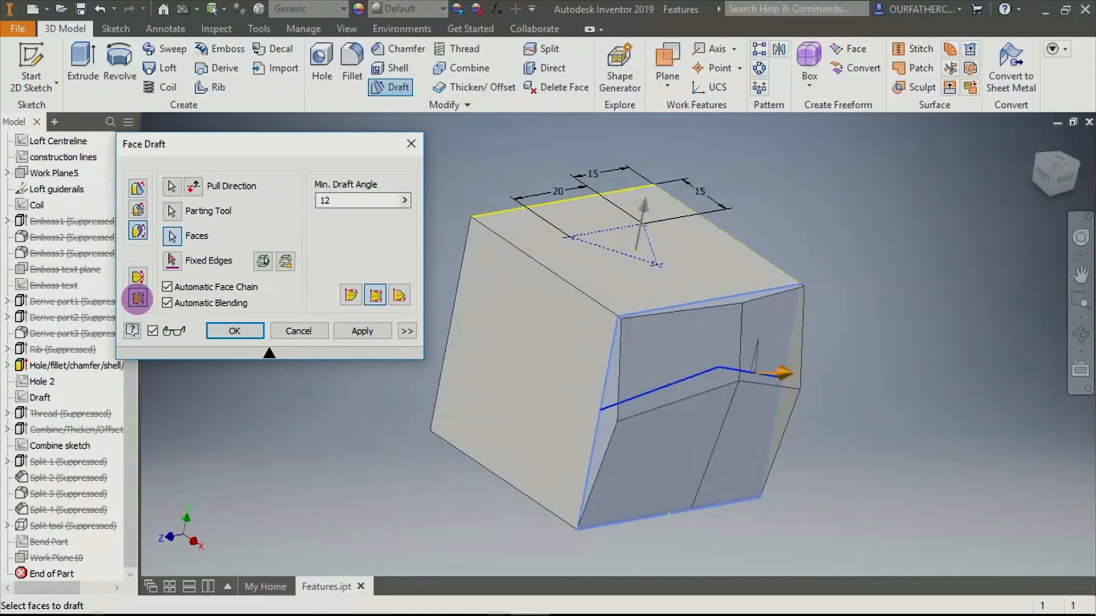
left_click(263, 261)
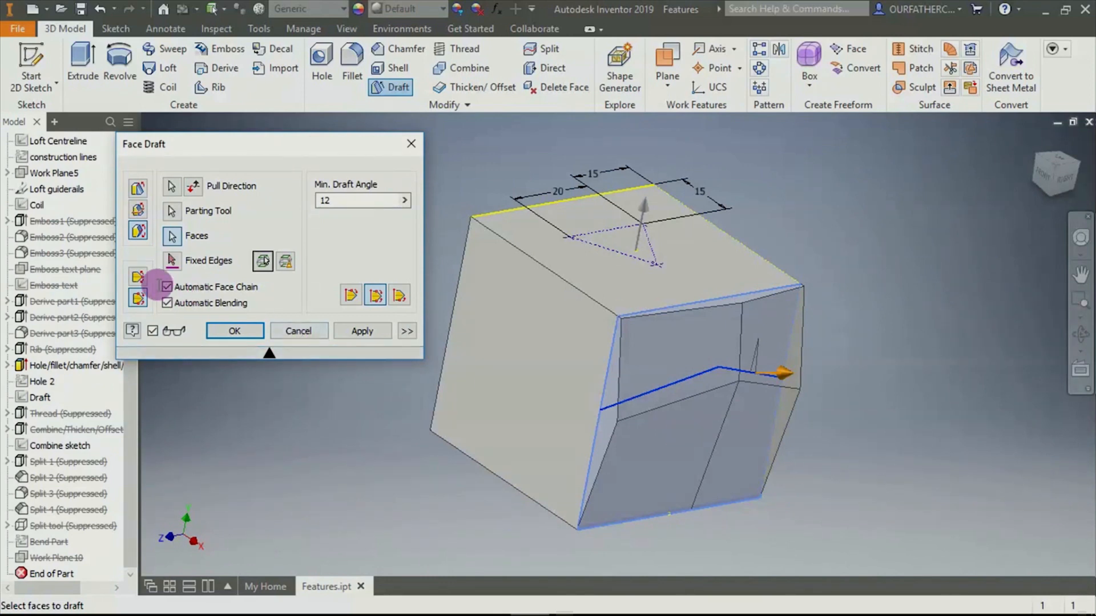
left_click(137, 276)
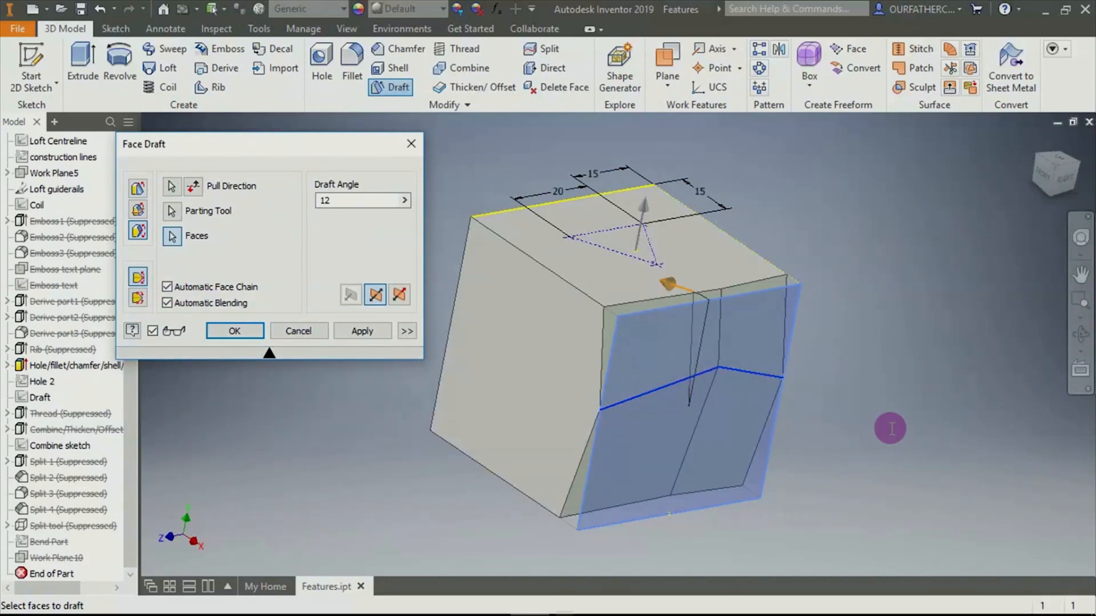
middle_click_drag(887, 428, 927, 432, "shift")
left_click(708, 408)
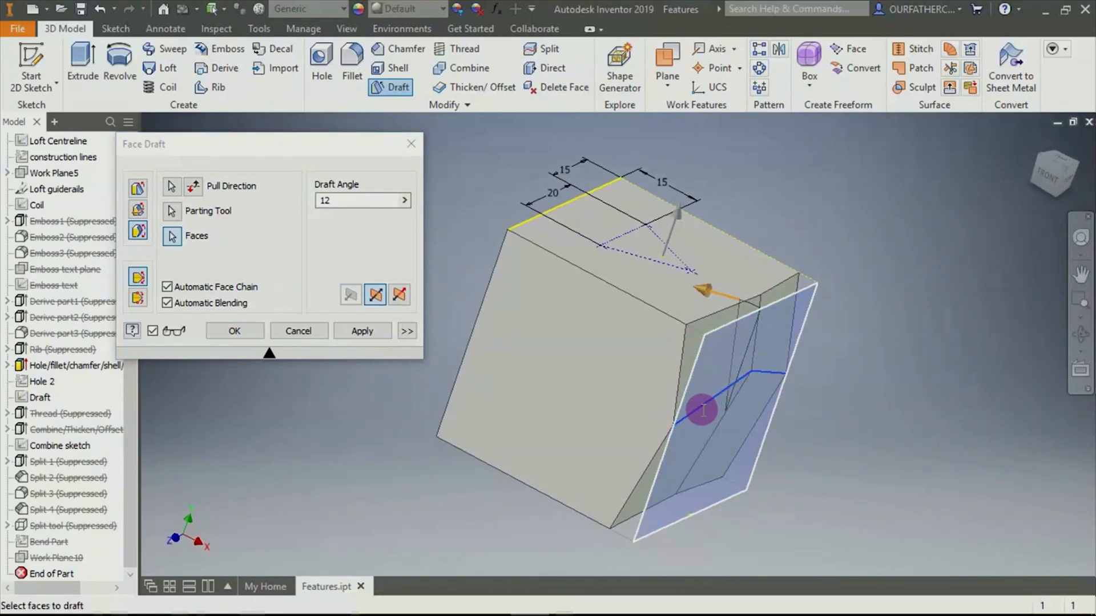
middle_click_drag(906, 430, 801, 435, "shift")
scroll(734, 422, "down", 3)
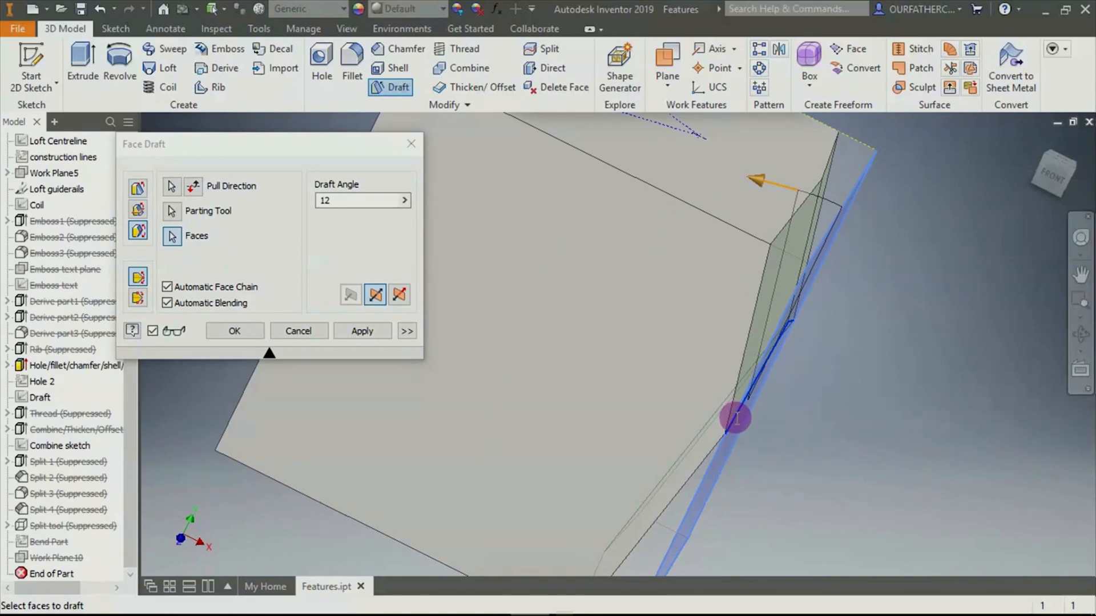
Make the draft move the parting line, and increase its minimum draft angle to 25 degrees
left_click(138, 297)
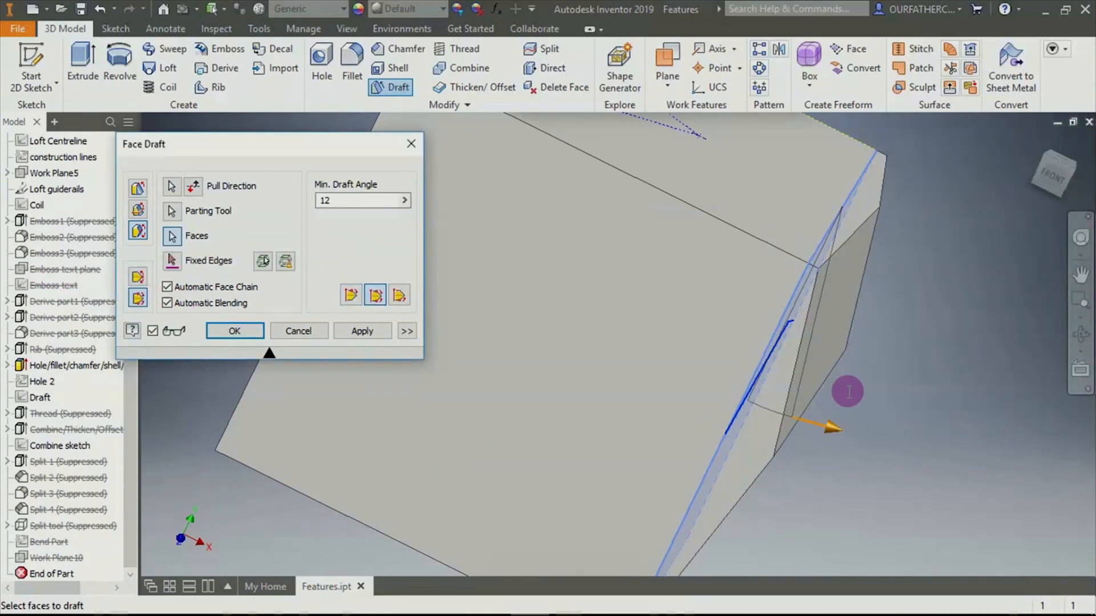
left_click_drag(837, 428, 880, 453)
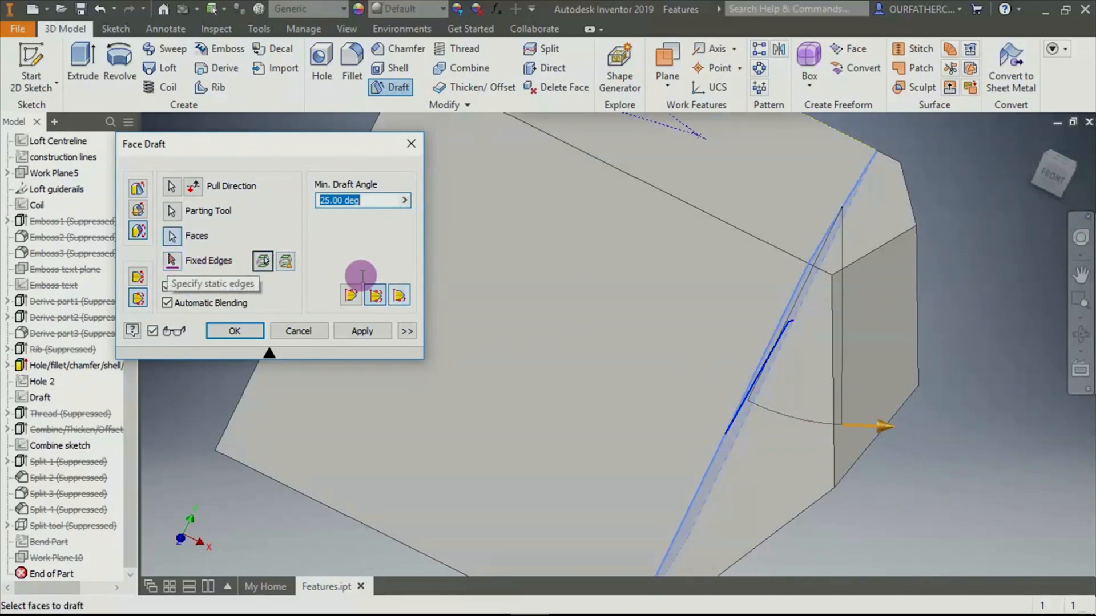
scroll(576, 331, "up", 3)
middle_click_drag(869, 350, 810, 357, "shift")
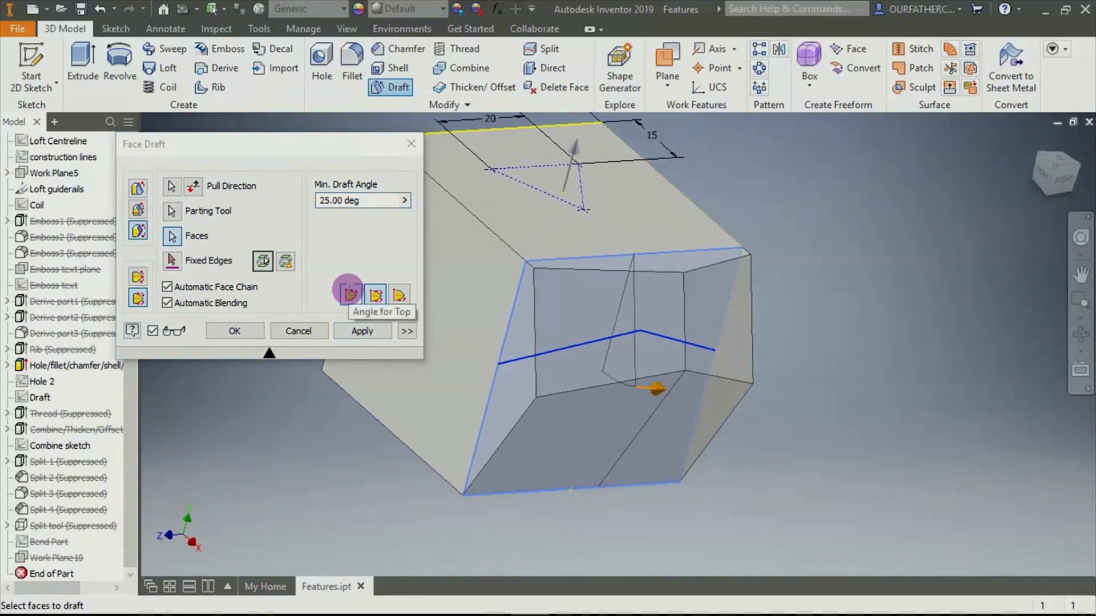
Compare drafting only above, only below and on both sides of the parting line in the preview
left_click(351, 294)
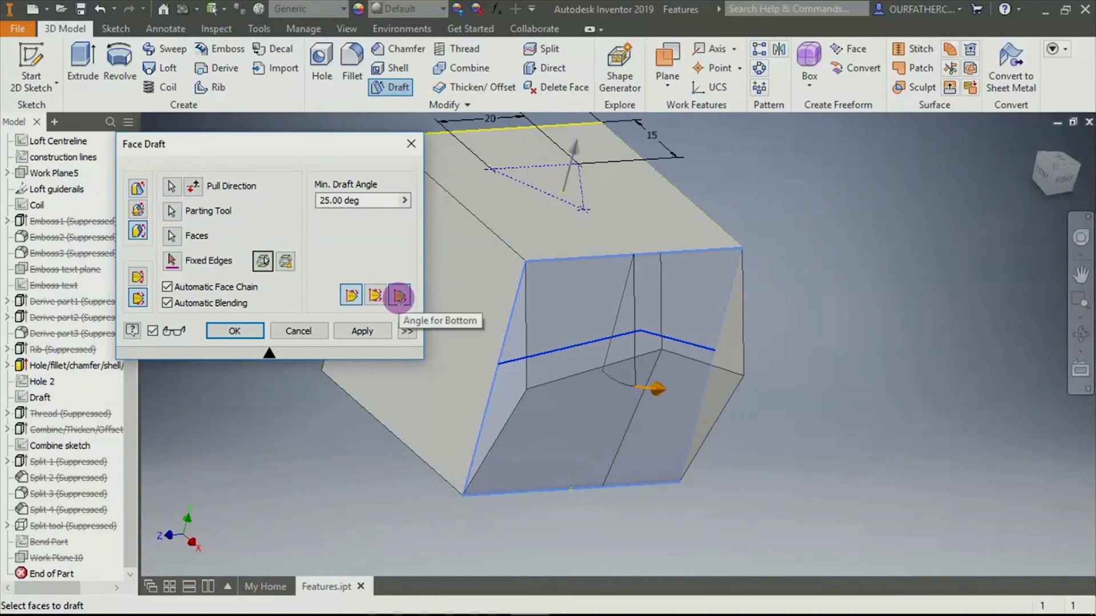
left_click(399, 296)
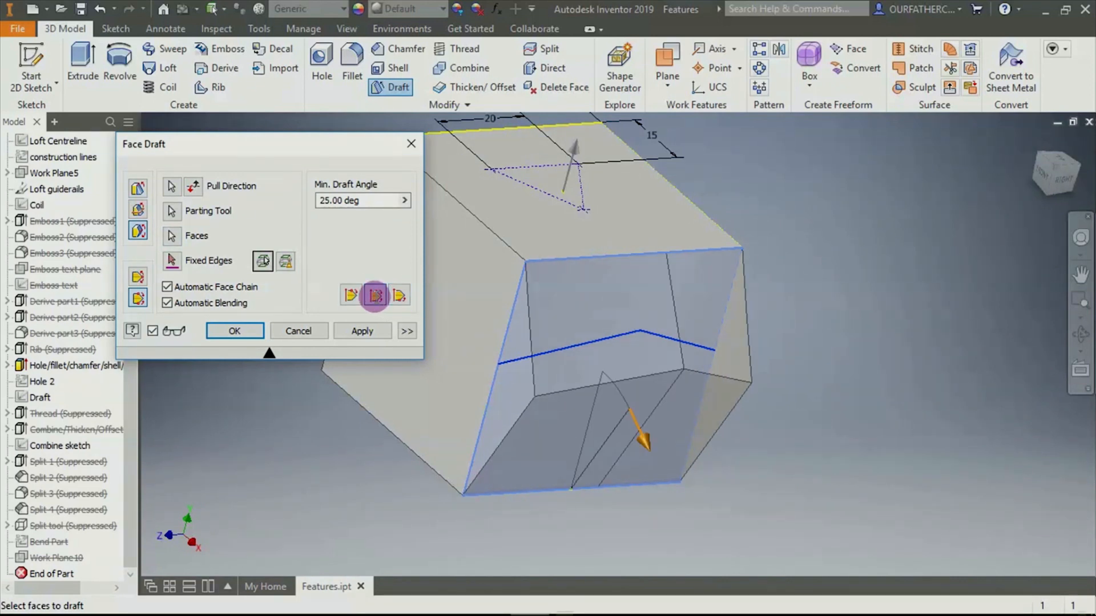
left_click(375, 296)
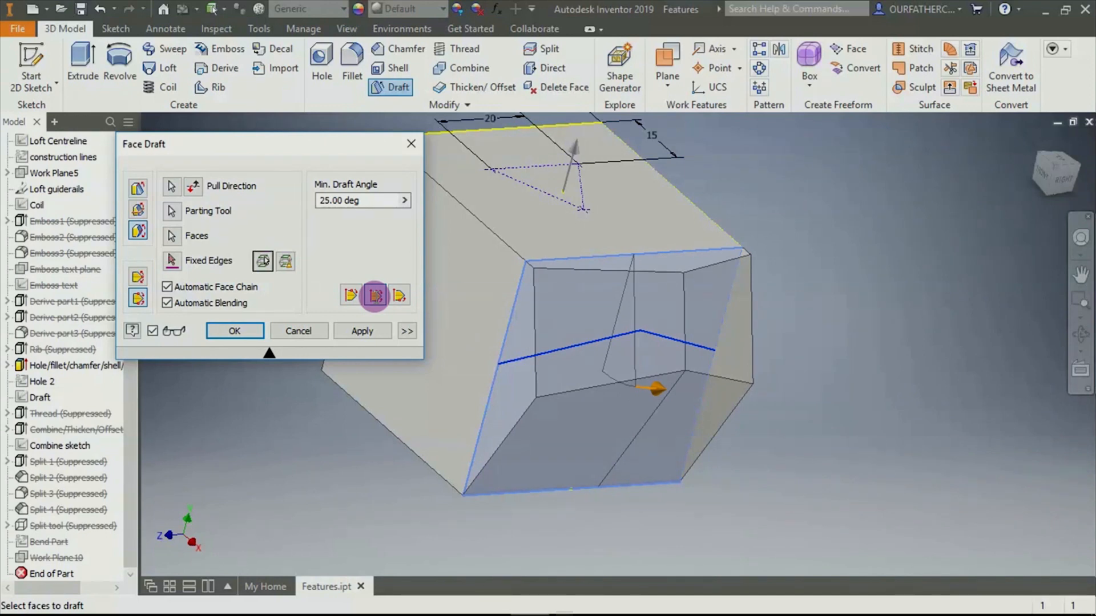
left_click(350, 295)
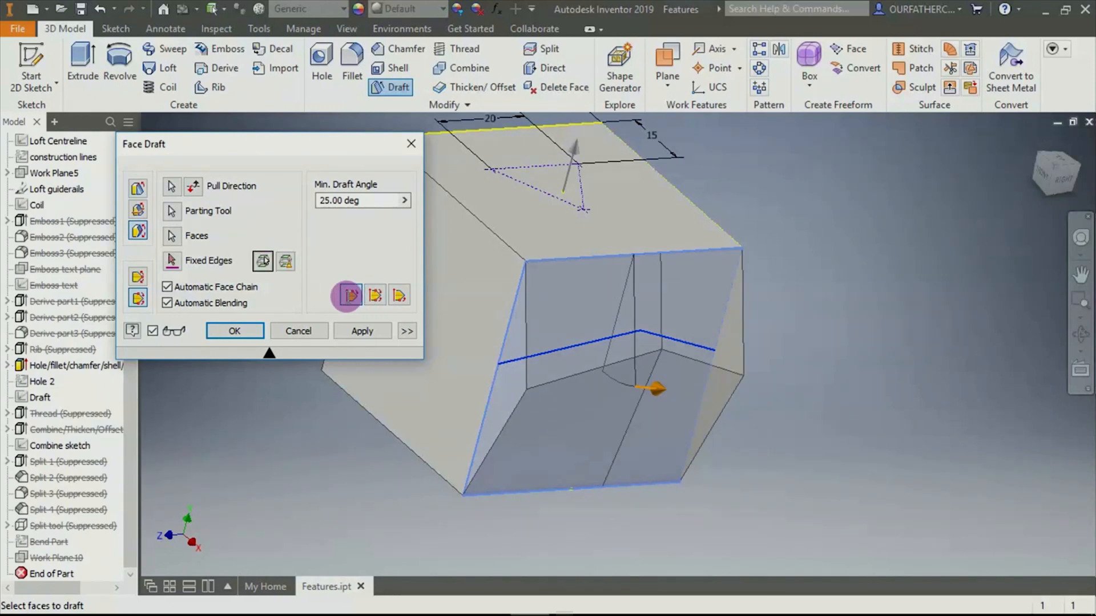
Apply the draft angle on both sides of the parting line, expand the additional draft options, and create the draft
left_click(375, 295)
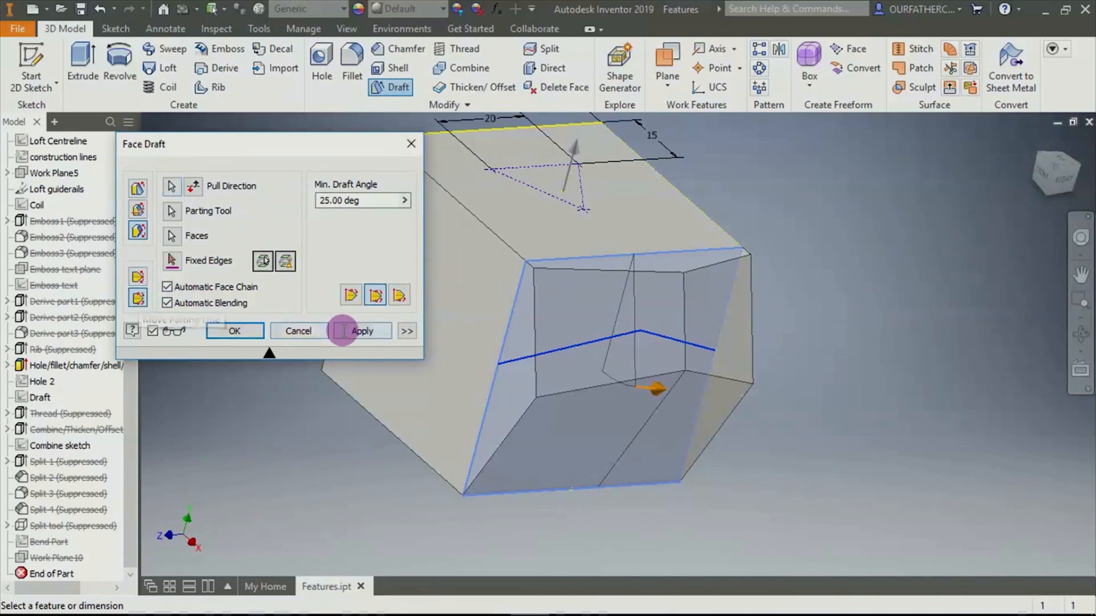
left_click(407, 331)
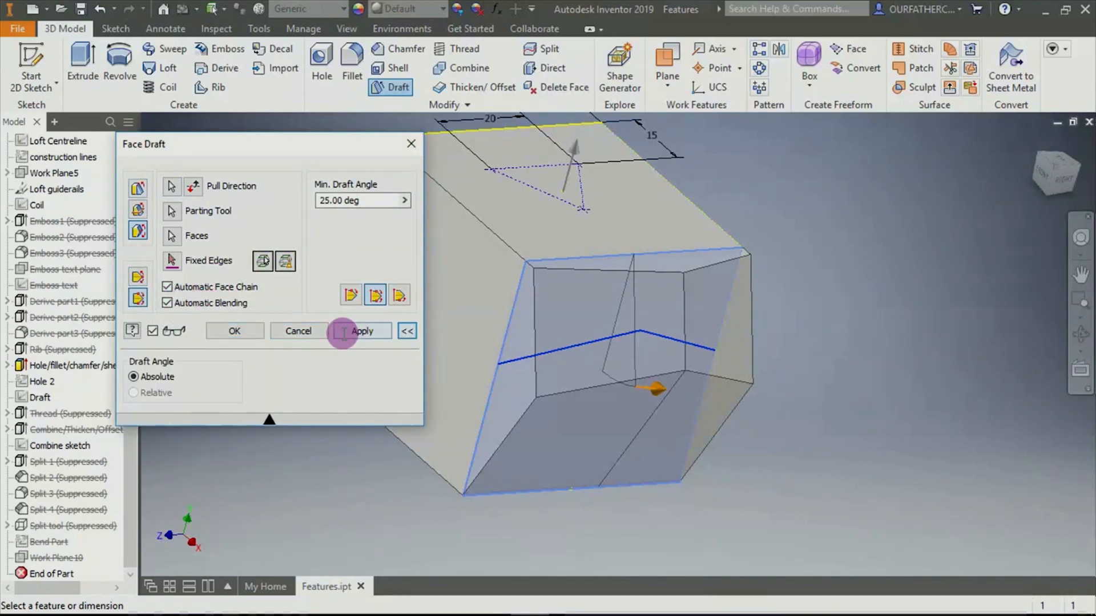
left_click(235, 331)
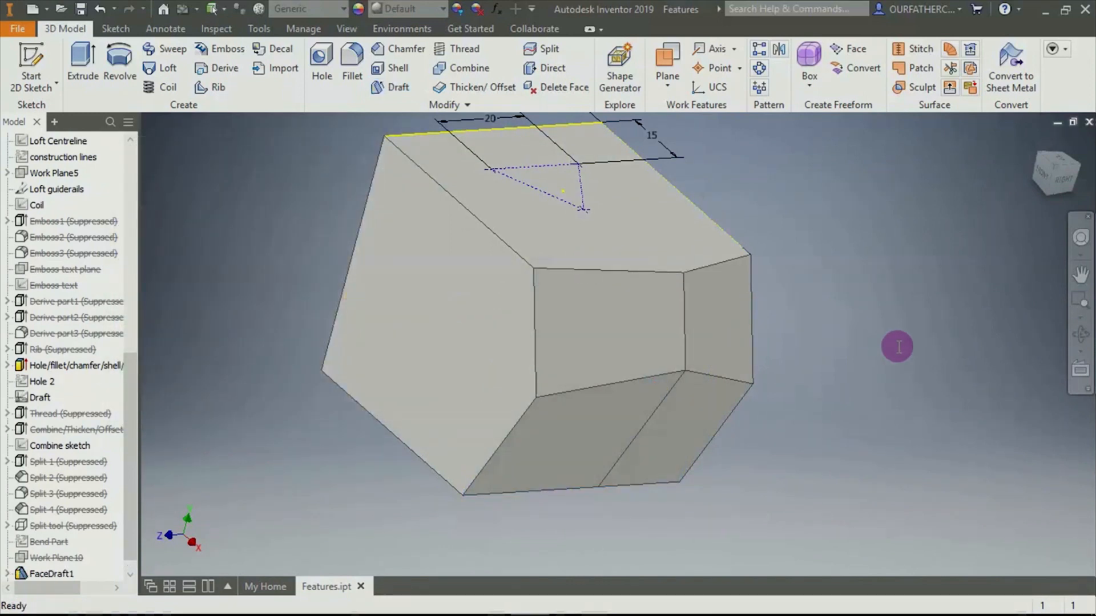
Undo the parting-line face draft on the cube
middle_click_drag(918, 369, 799, 347, "shift")
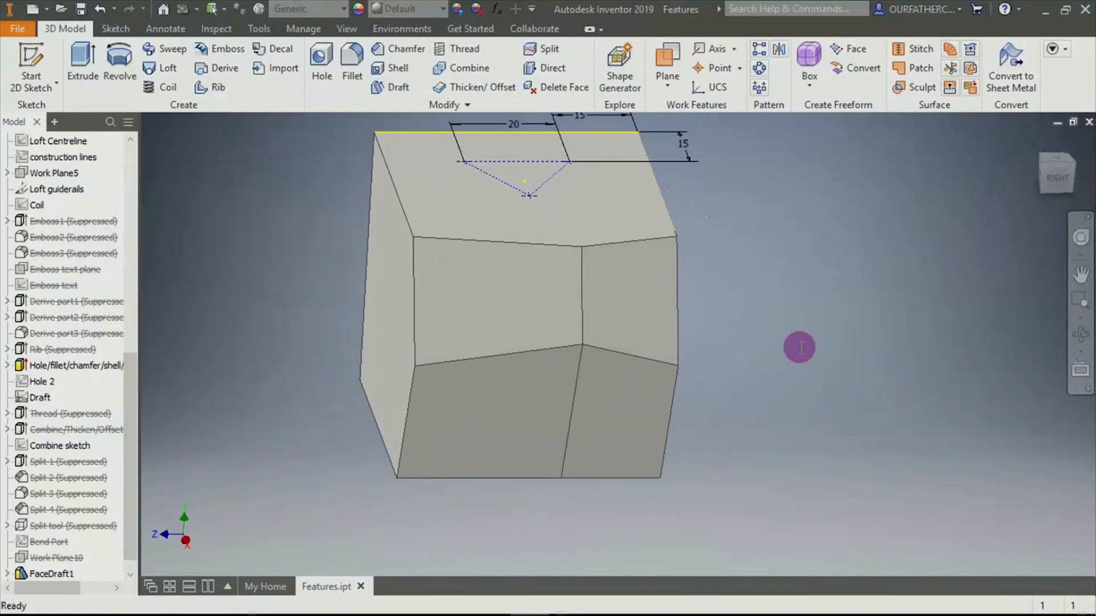
key("ctrl+z")
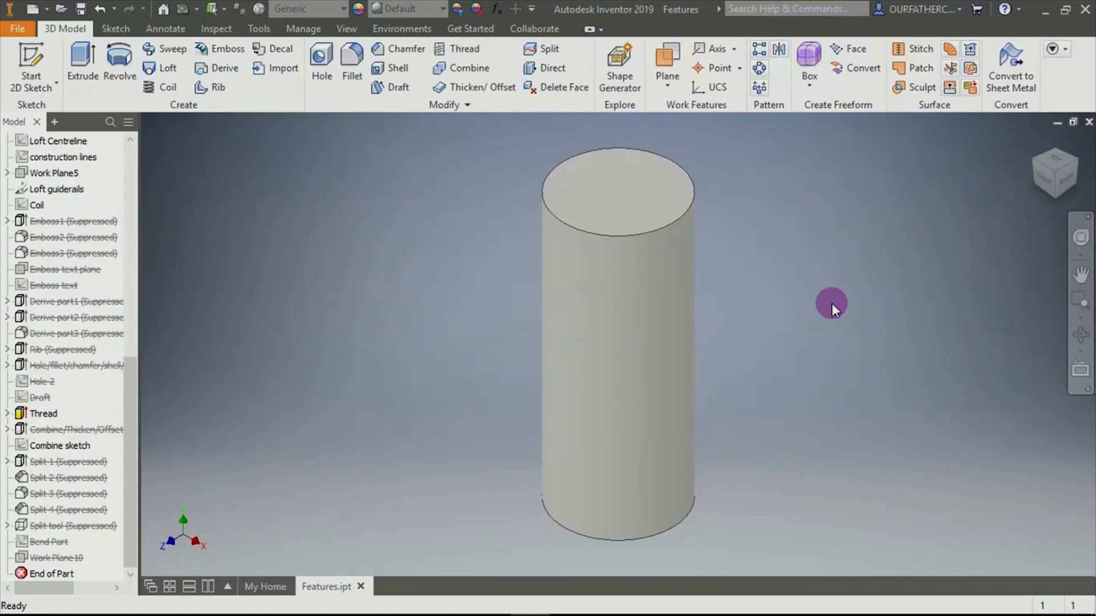
Start a Thread feature and select the cylinder's outer face as the face to thread
left_click(473, 50)
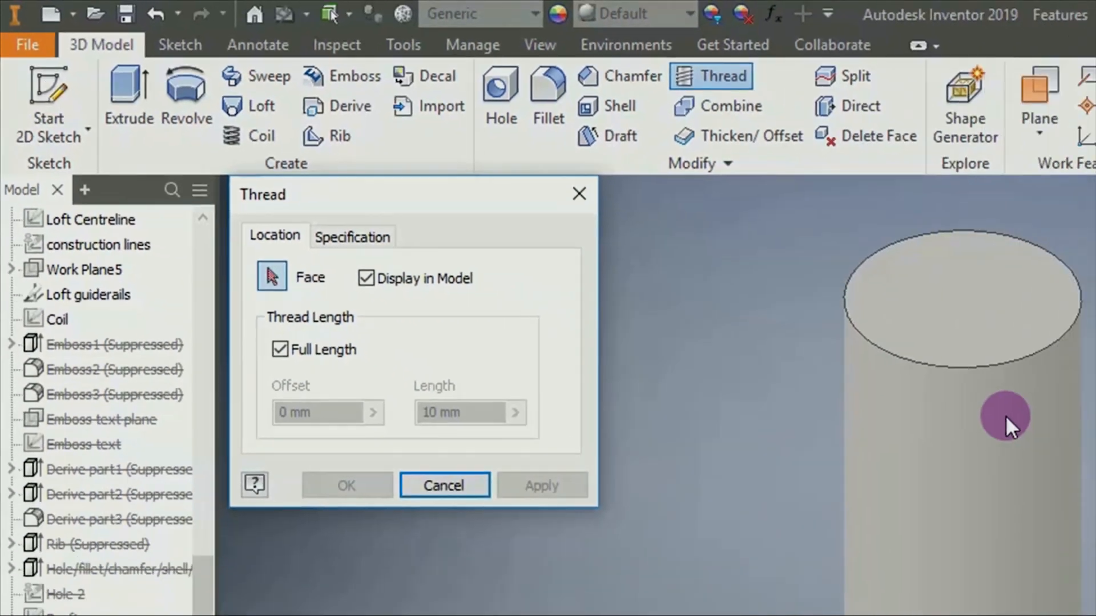
left_click(1005, 418)
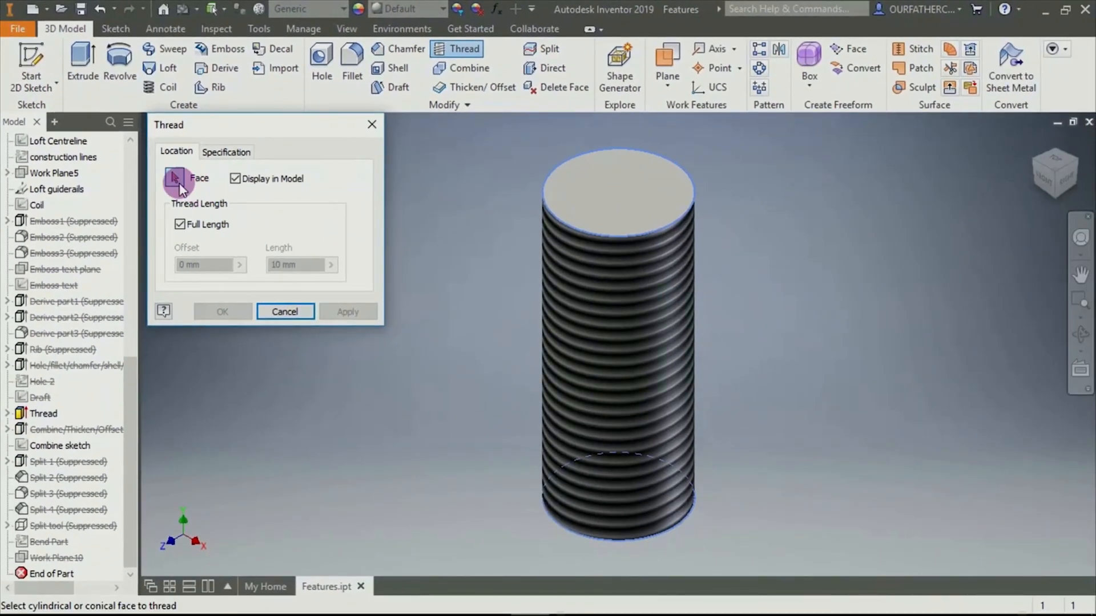
left_click(176, 179)
left_click(621, 291)
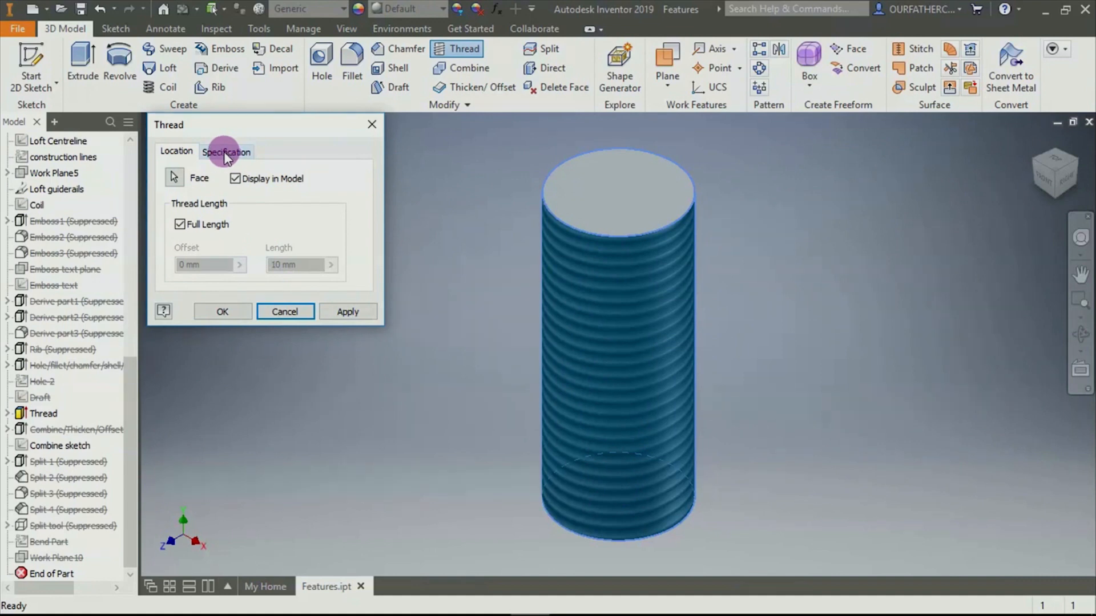
Limit the thread to a 30 mm length with a 5 mm offset from the cylinder's upper end
left_click(179, 225)
left_click(196, 265)
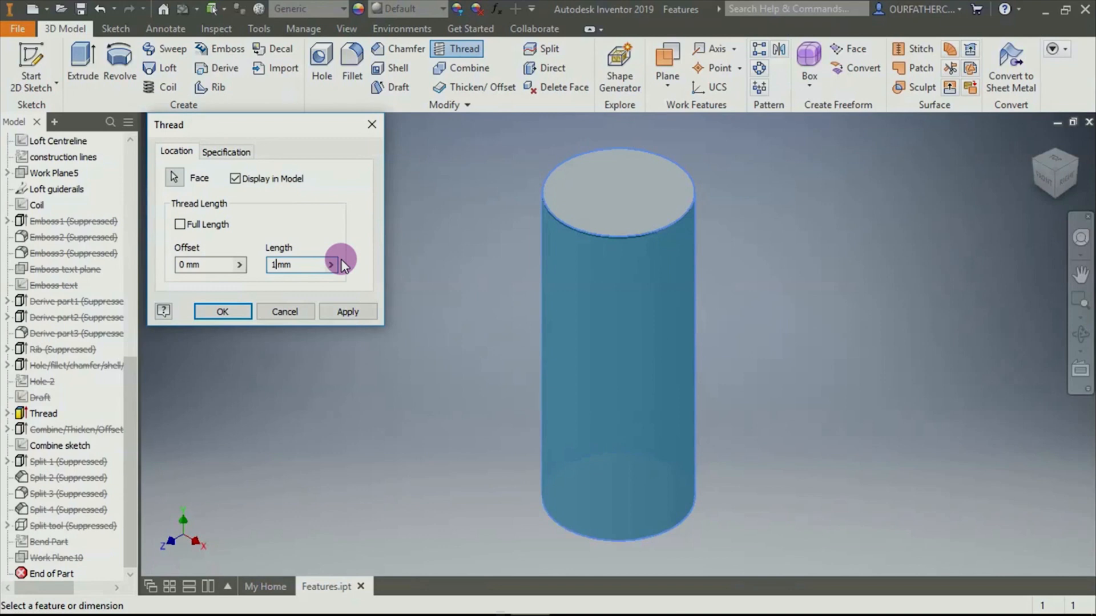
key("BackSpace")
type("3")
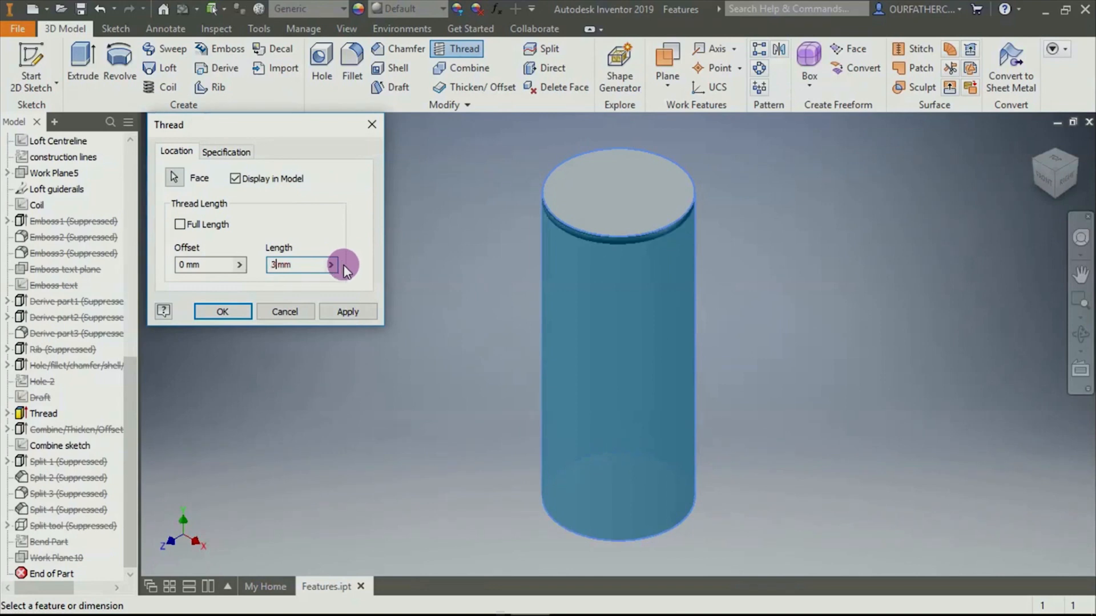
type("0")
left_click(180, 265)
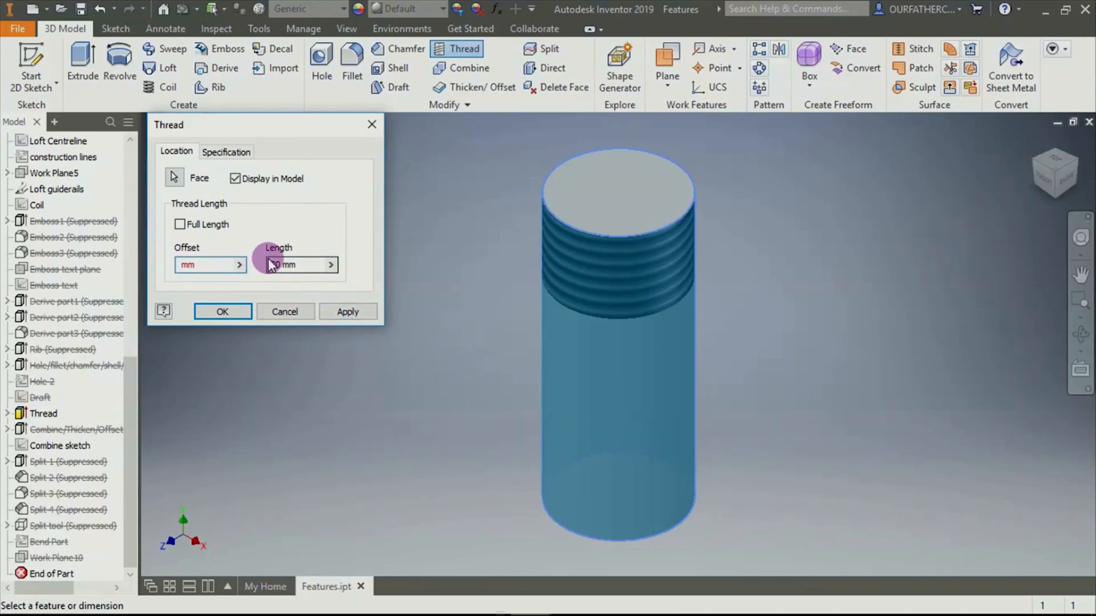
type("5")
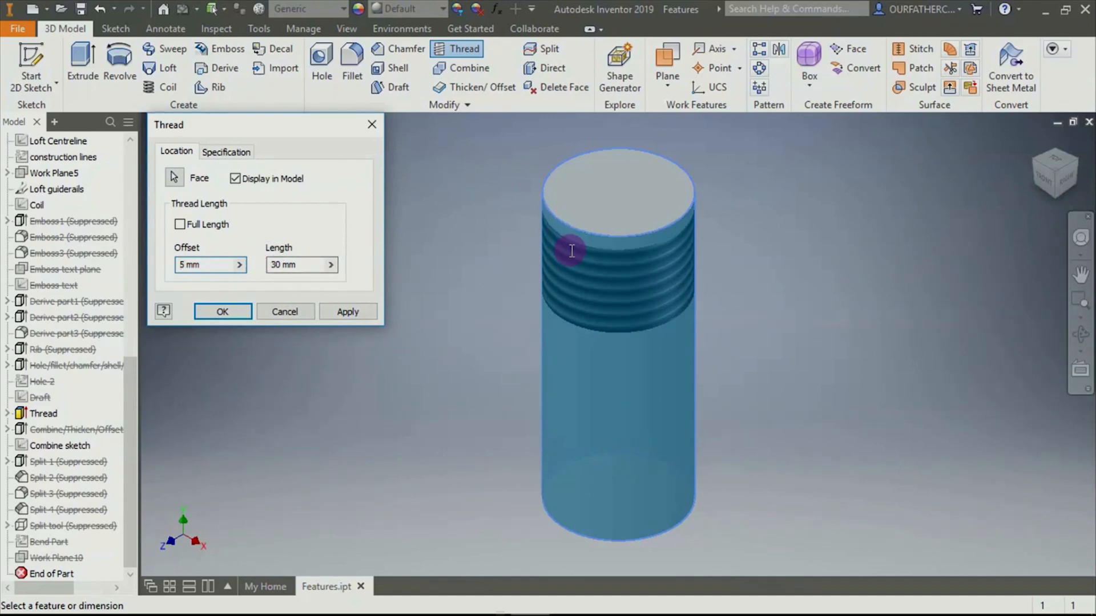
key("Tab")
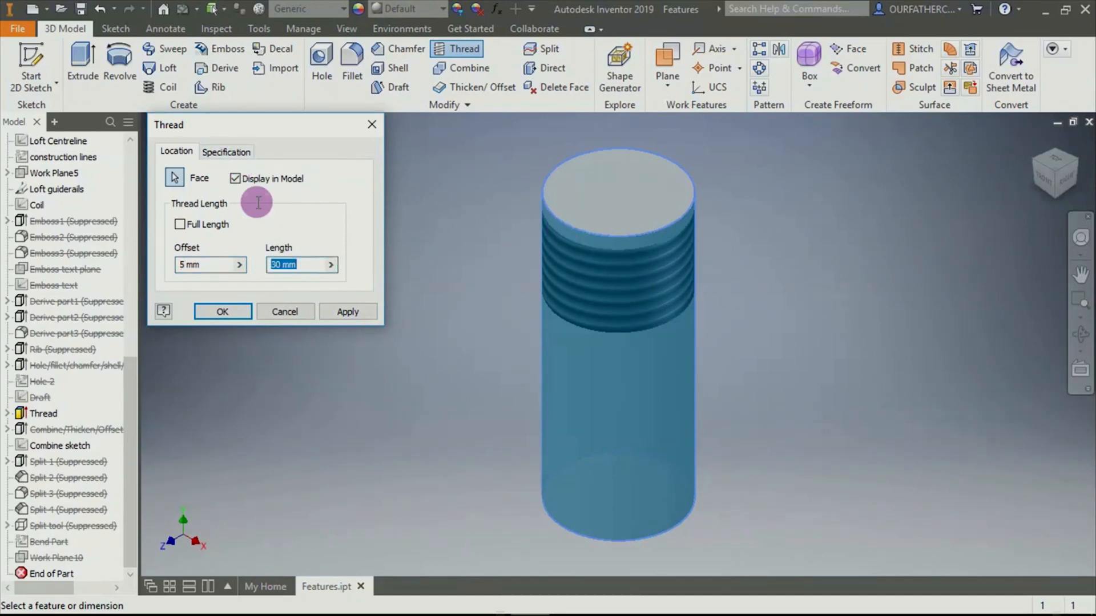
Set the thread designation to M45x4 in the thread specification
left_click(239, 154)
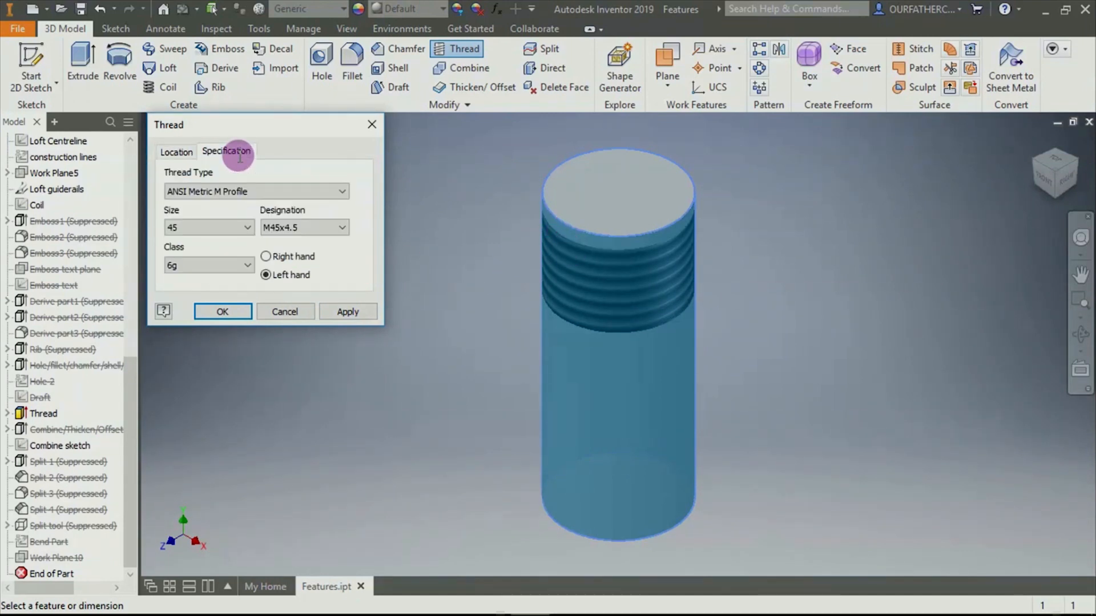
left_click(299, 228)
left_click(298, 252)
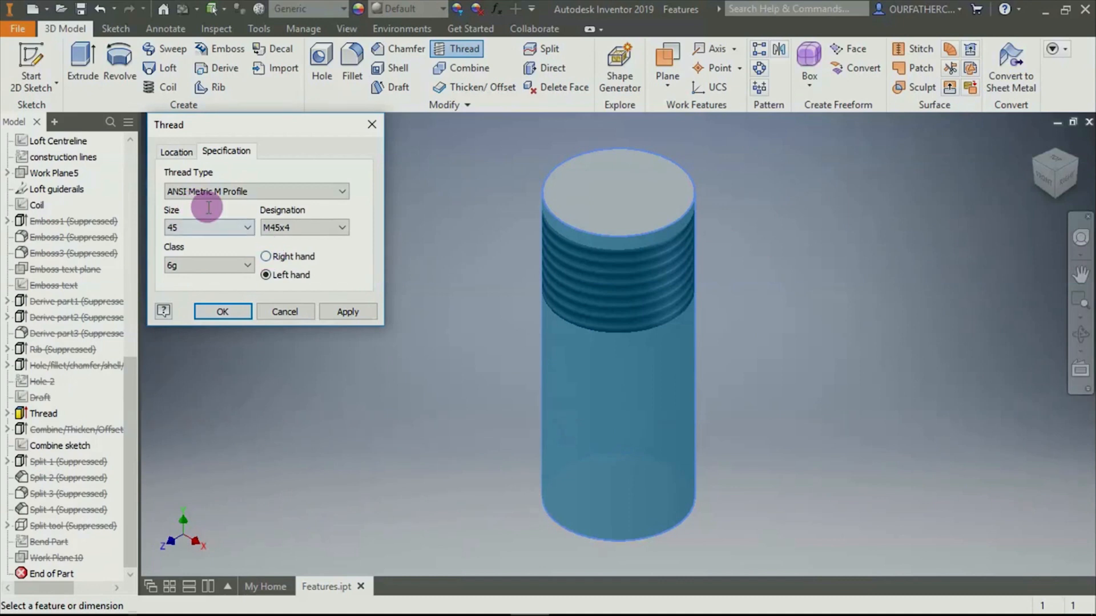
Create the thread over the cylinder's full length as a right-hand thread
left_click(177, 151)
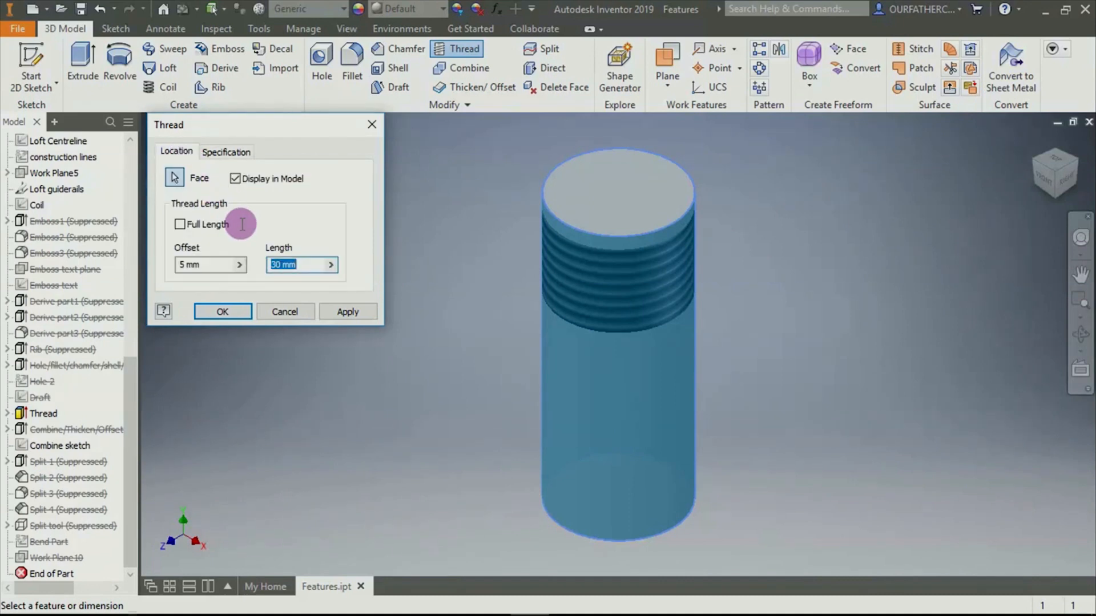
left_click(207, 229)
left_click(237, 152)
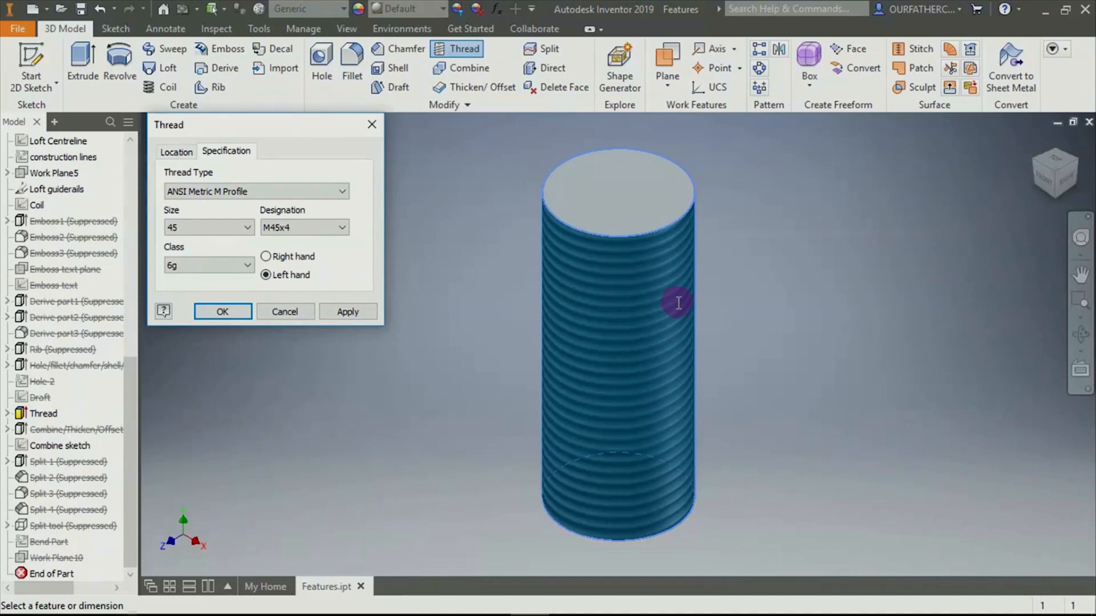
middle_click_drag(717, 426, 815, 392, "shift")
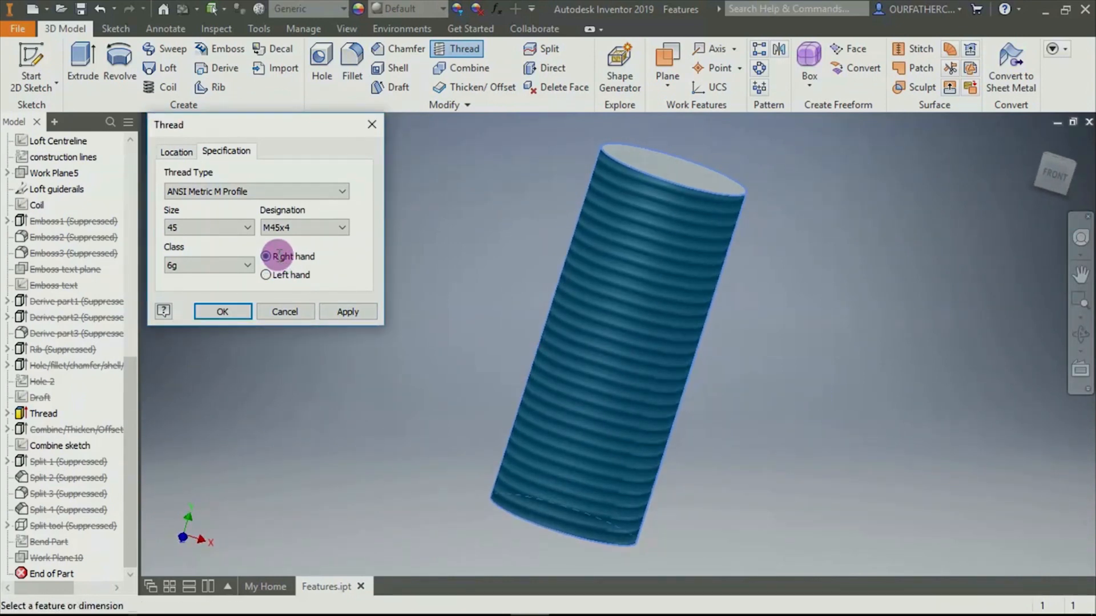
left_click(224, 311)
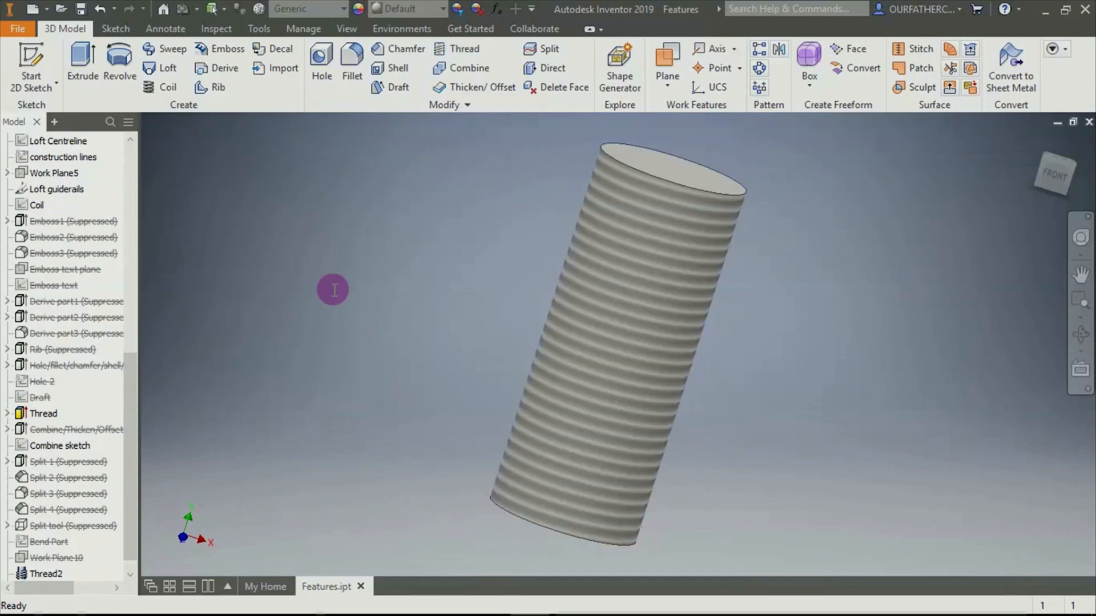
middle_click_drag(856, 296, 780, 305, "shift")
left_click(467, 50)
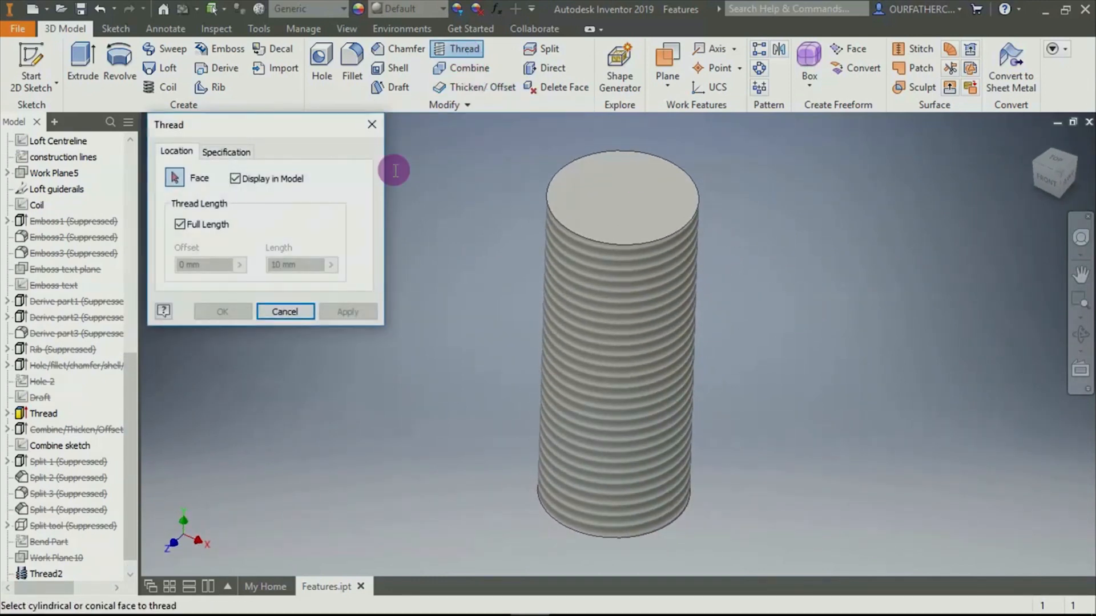
left_click(285, 311)
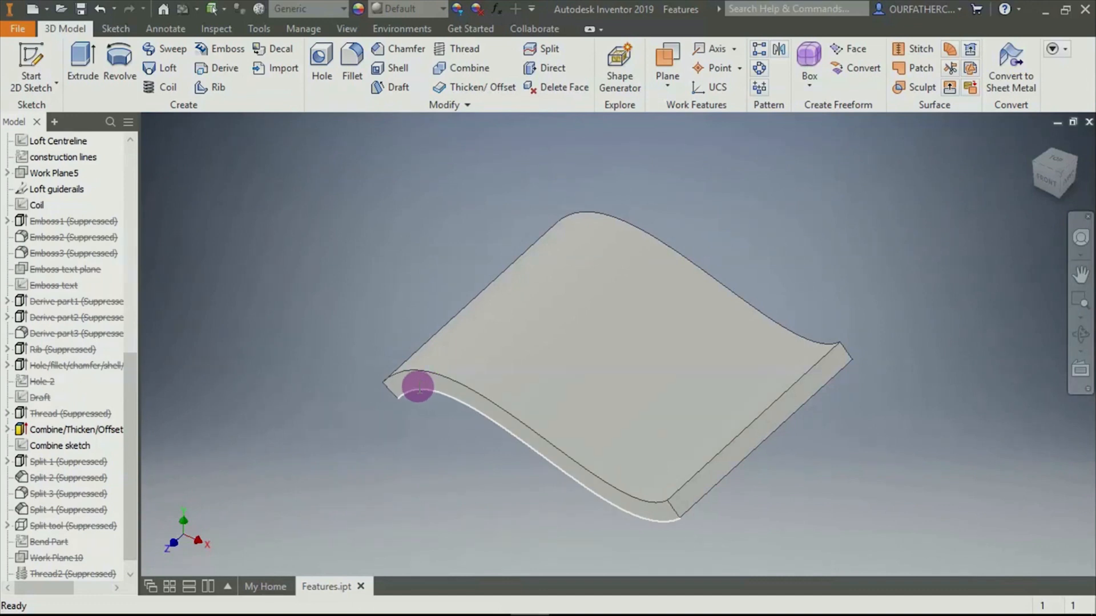
Make the Combine sketch visible on the wavy plate
left_click(417, 383)
left_click(710, 131)
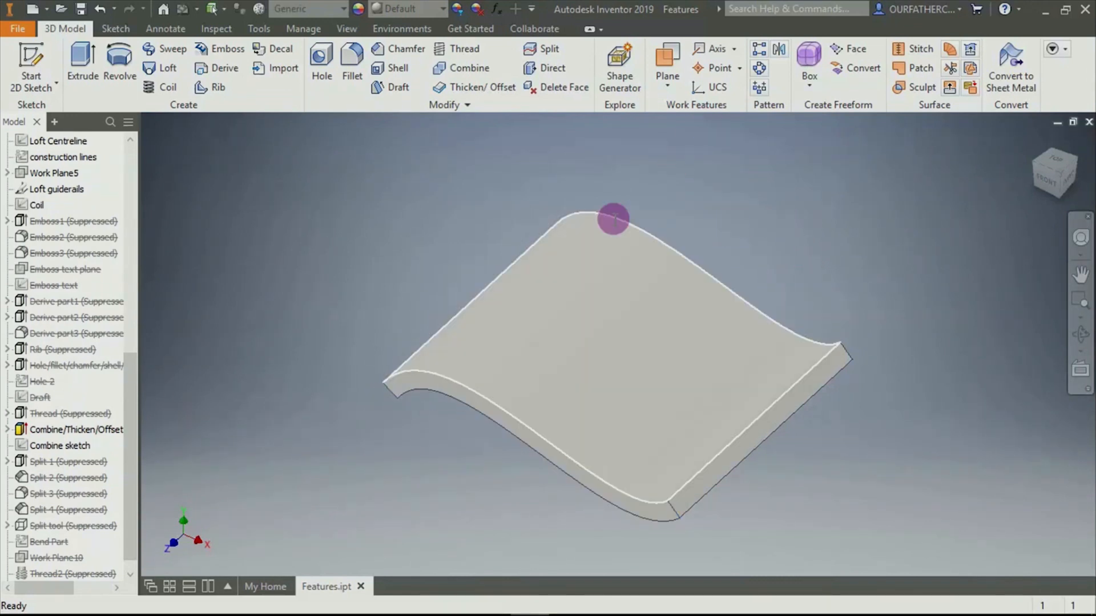
right_click(74, 446)
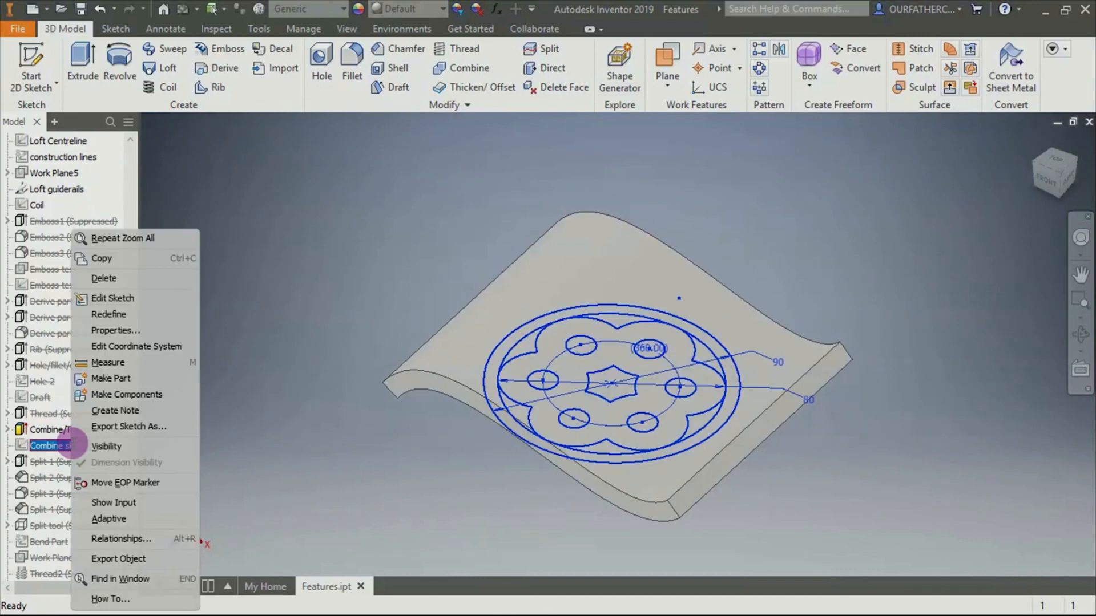
left_click(96, 447)
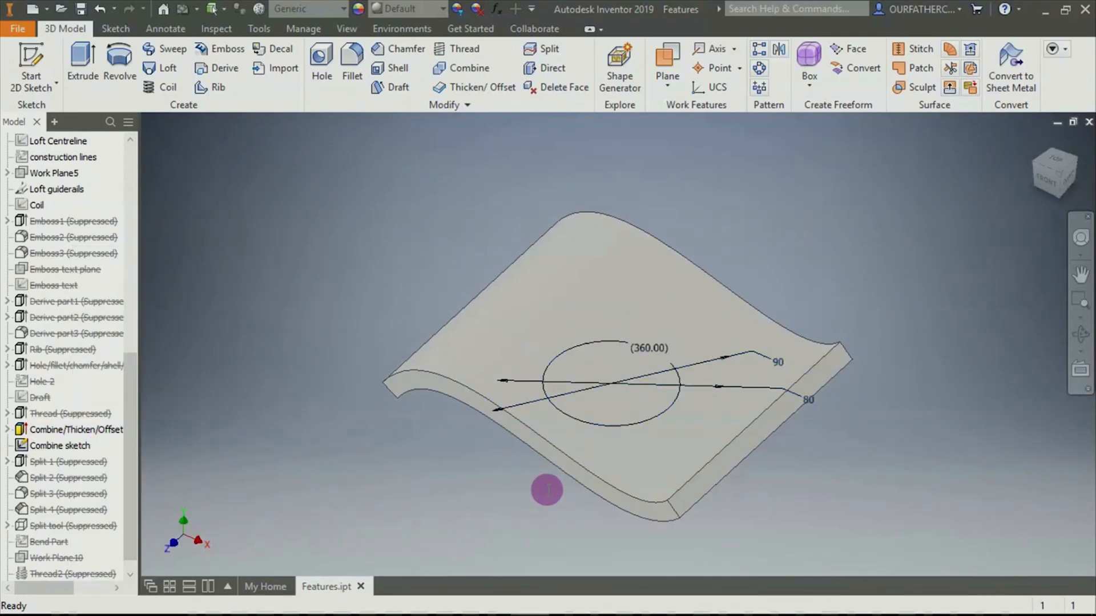
Extrude the Combine sketch's inner disc, leaving out the six small circles and the central star, 50 mm through the plate as a new solid
key("F4")
left_click_drag(550, 501, 568, 433)
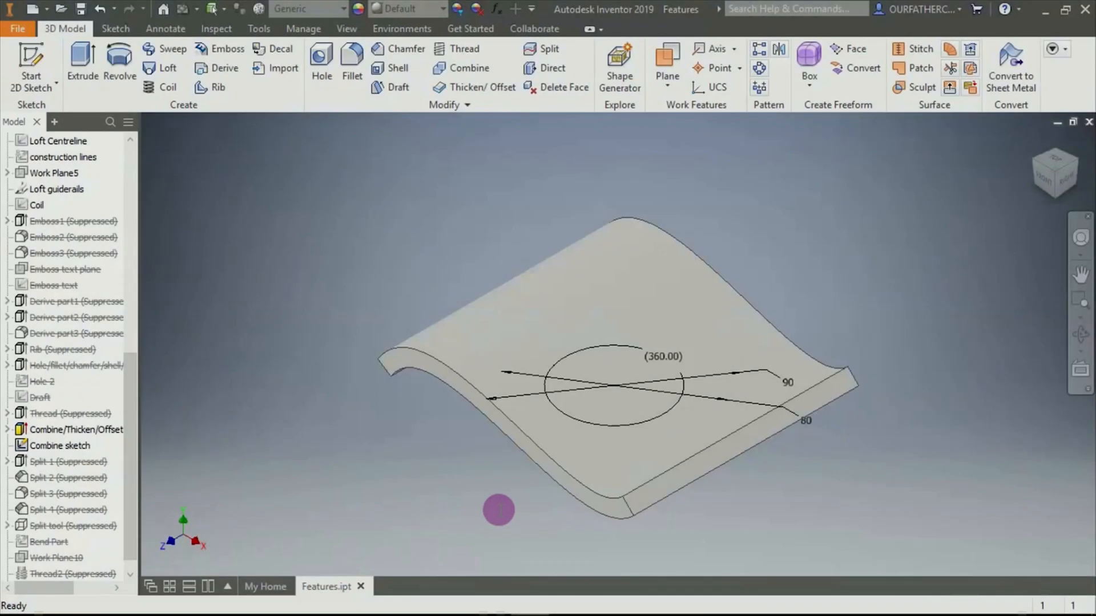
key("F4")
left_click_drag(497, 508, 591, 478)
left_click(84, 57)
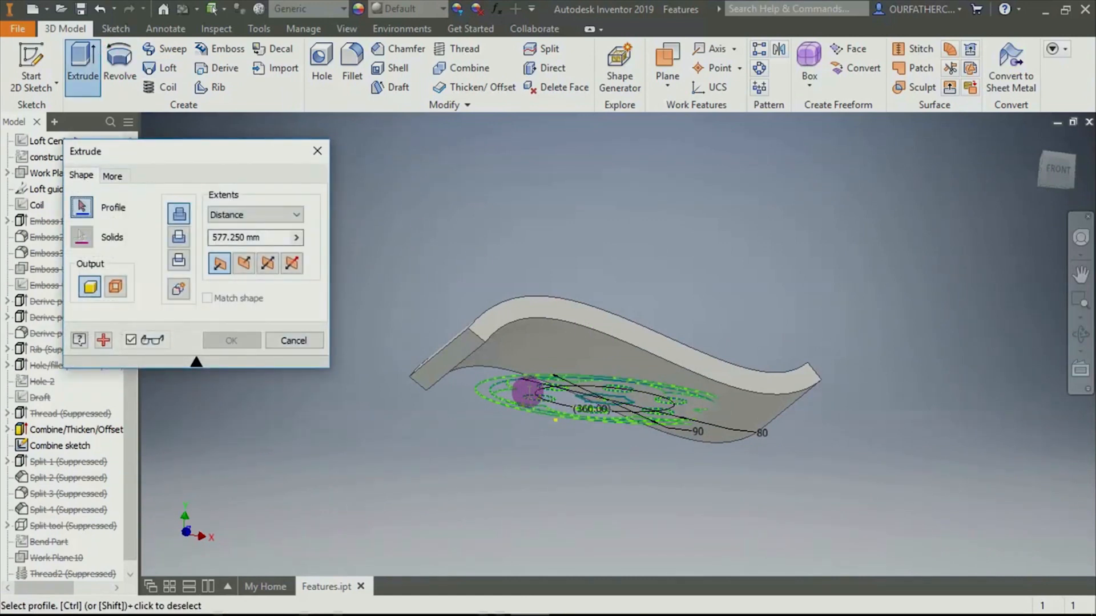
scroll(526, 392, "up", 5)
left_click(499, 365)
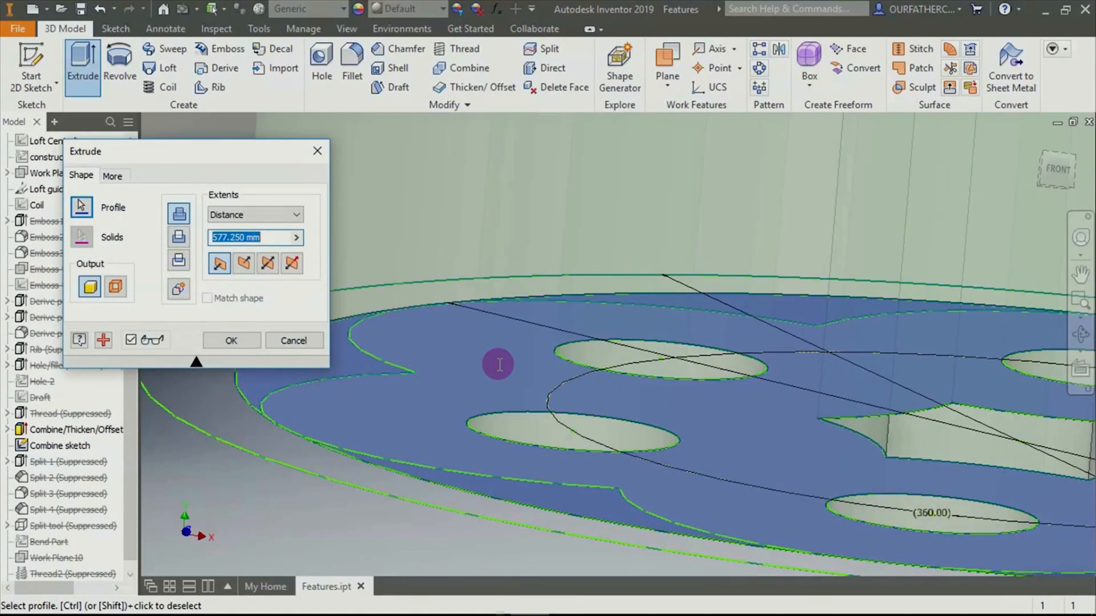
scroll(498, 365, "down", 5)
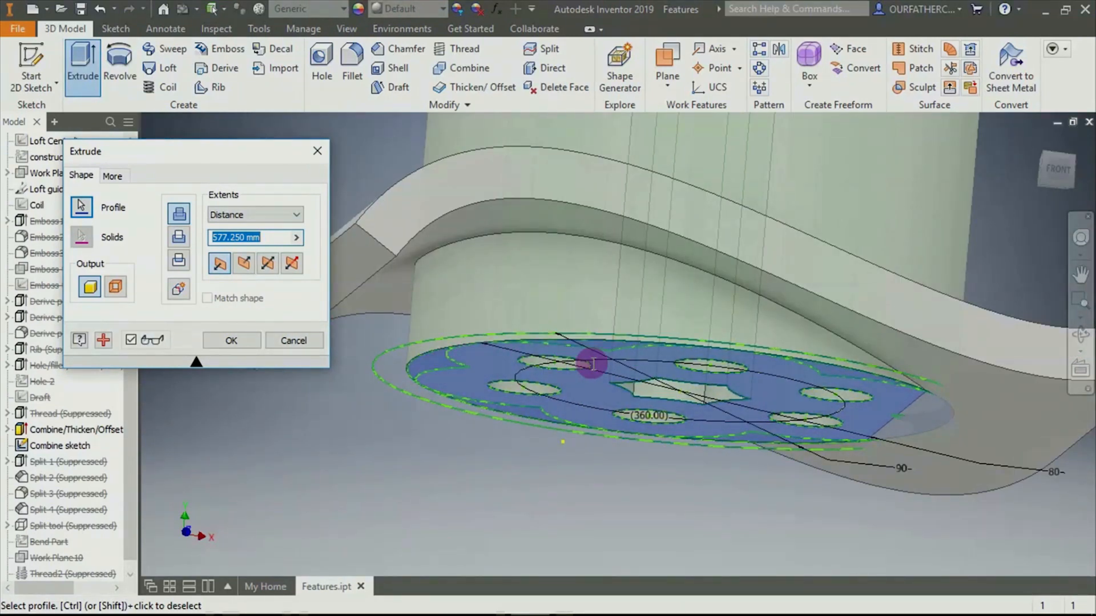
scroll(622, 363, "down", 3)
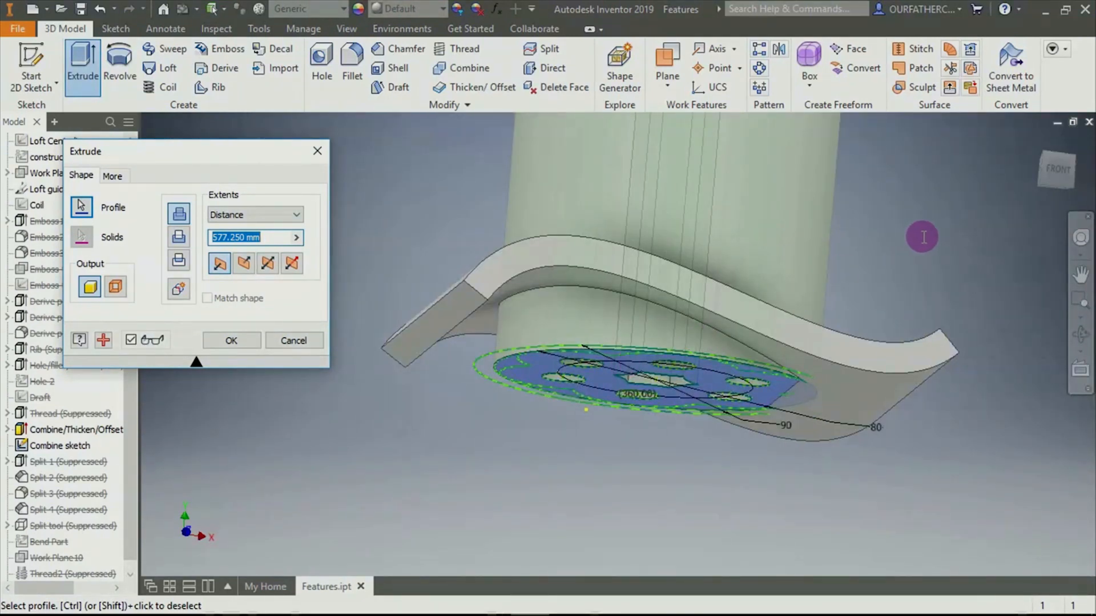
middle_click_drag(921, 237, 893, 281, "shift")
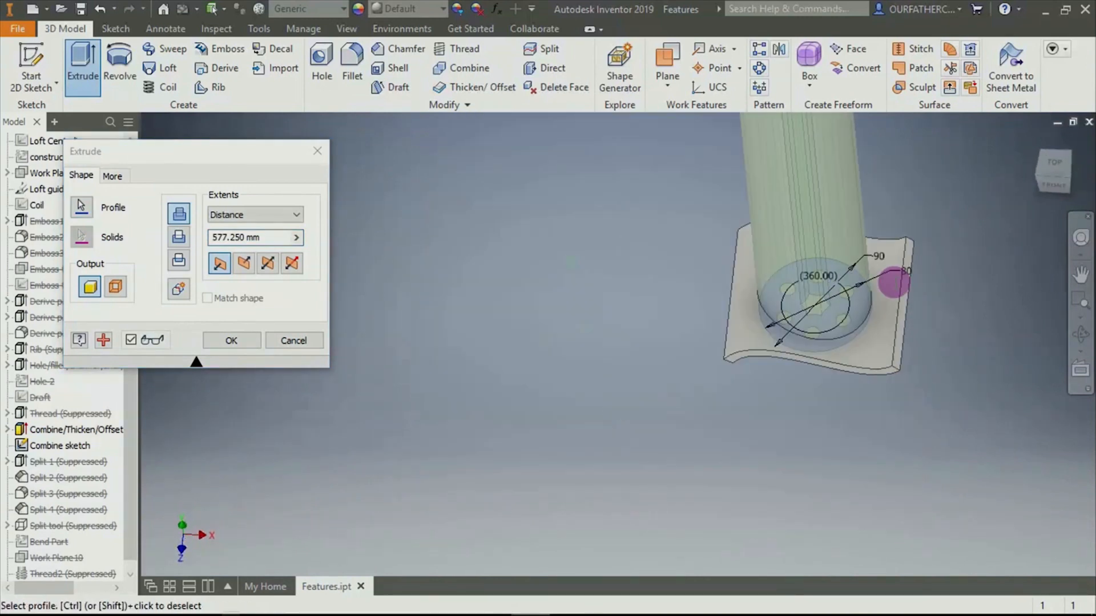
left_click(261, 238)
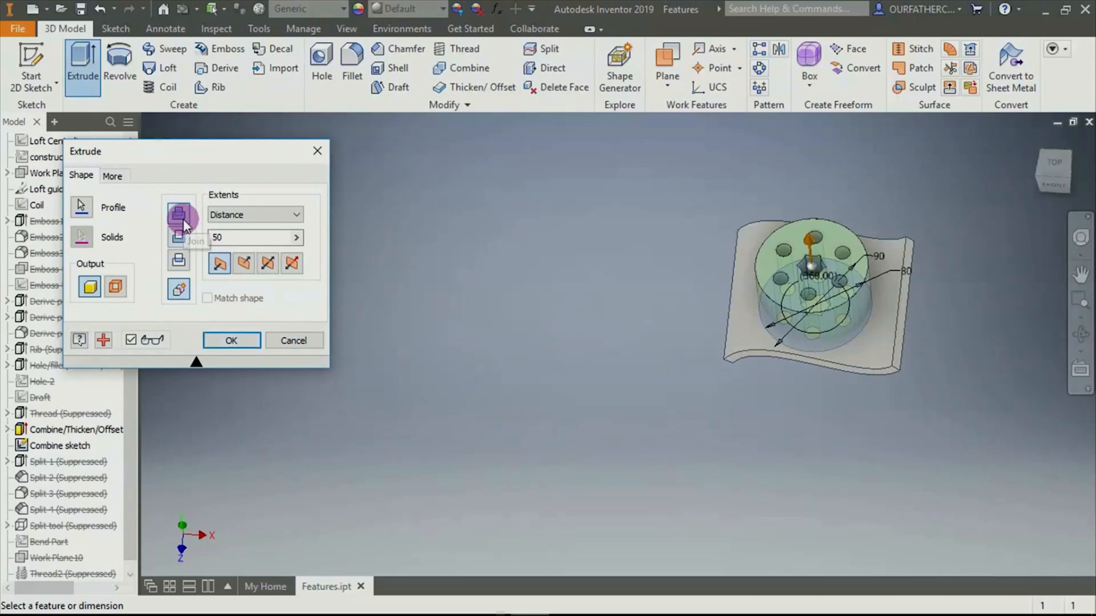
left_click(243, 341)
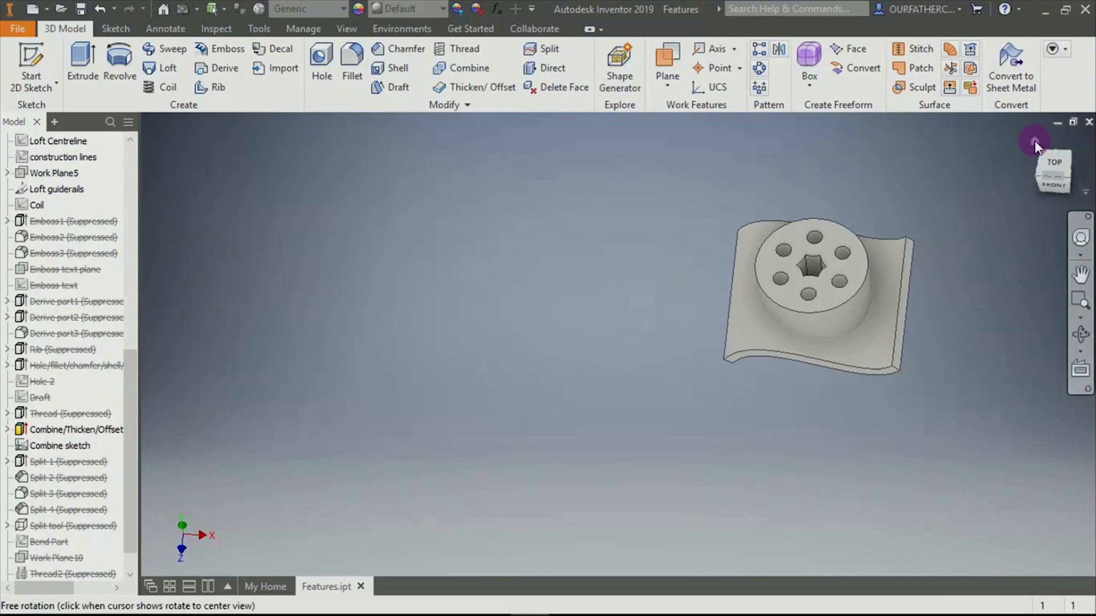
Examine the part's solid bodies by highlighting the wavy plate and the round boss in turn
left_click(1035, 143)
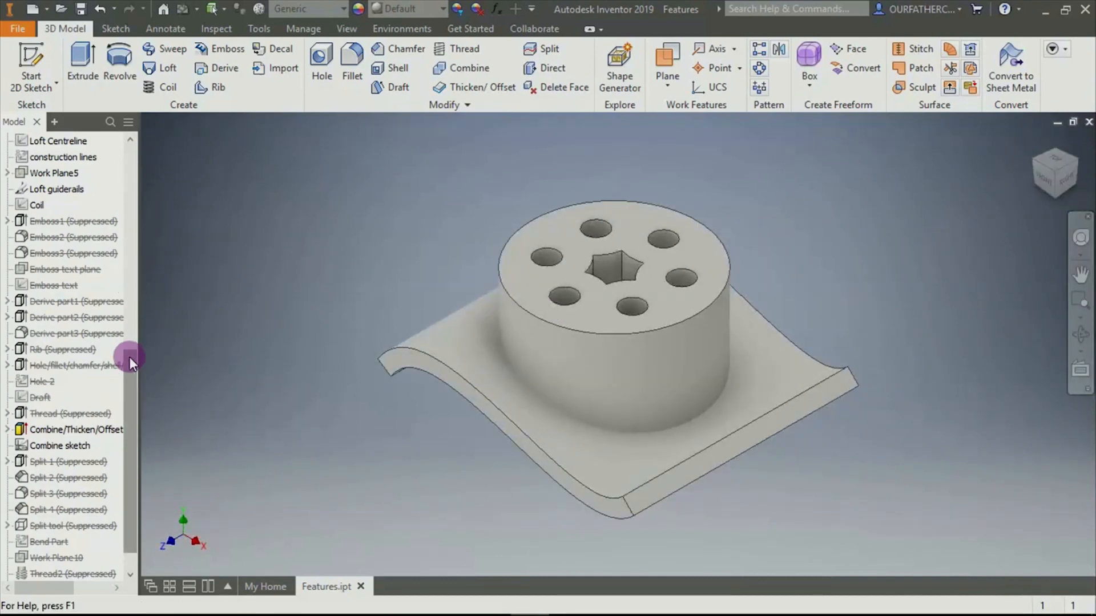
left_click_drag(129, 359, 139, 129)
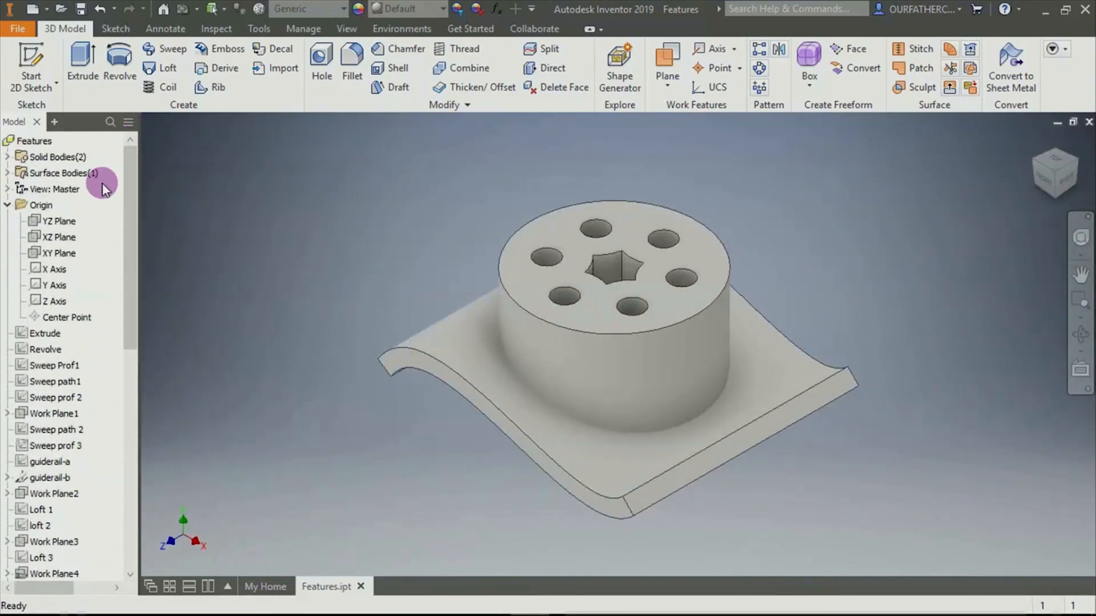
left_click(8, 157)
left_click(35, 171)
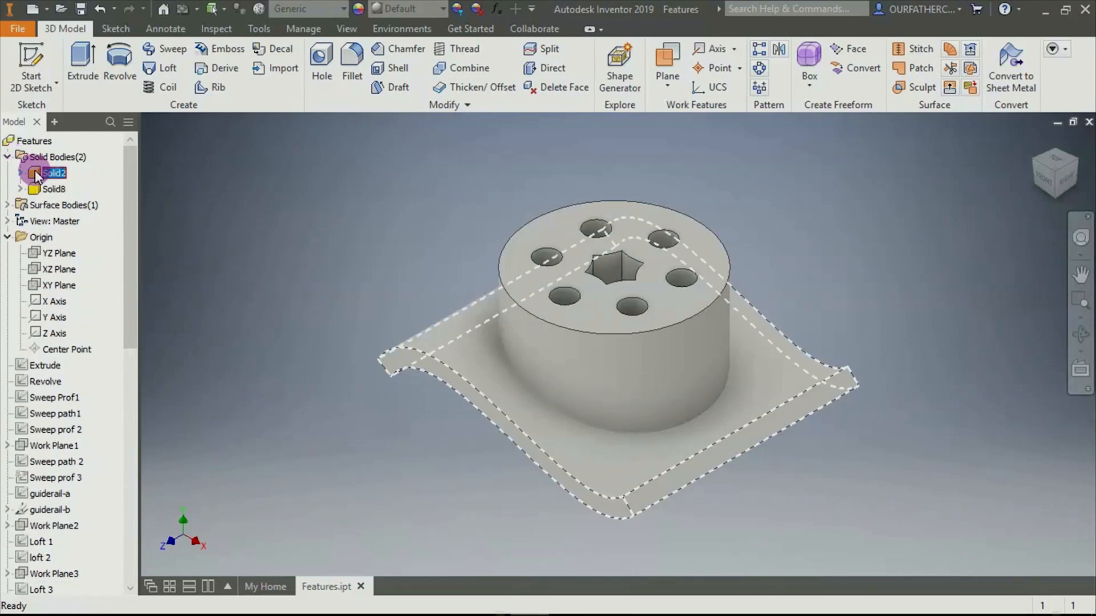
left_click(49, 191)
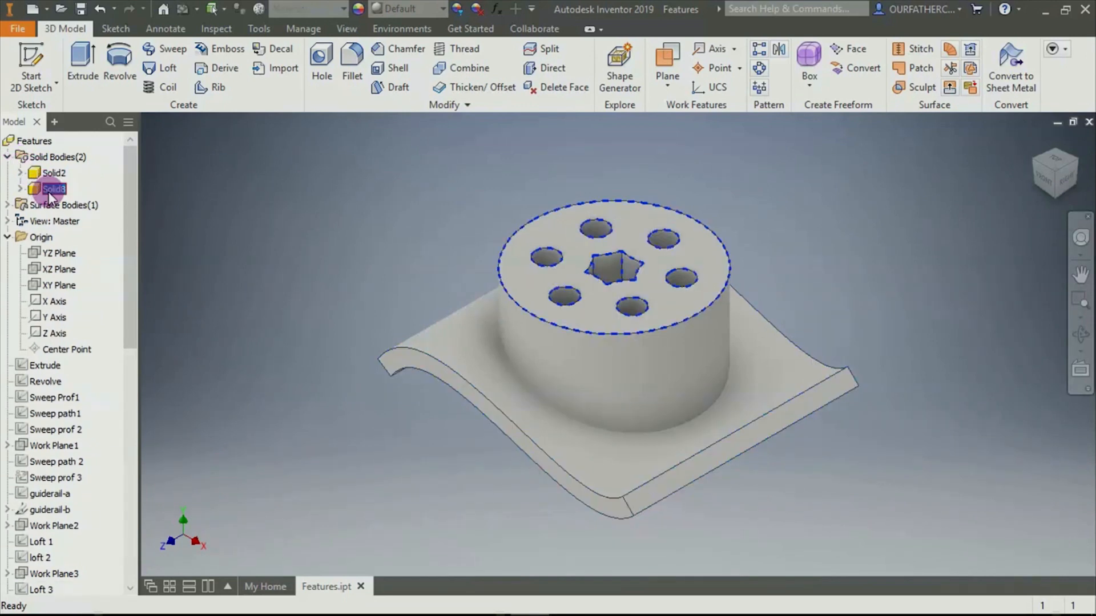
left_click(188, 212)
left_click(7, 157)
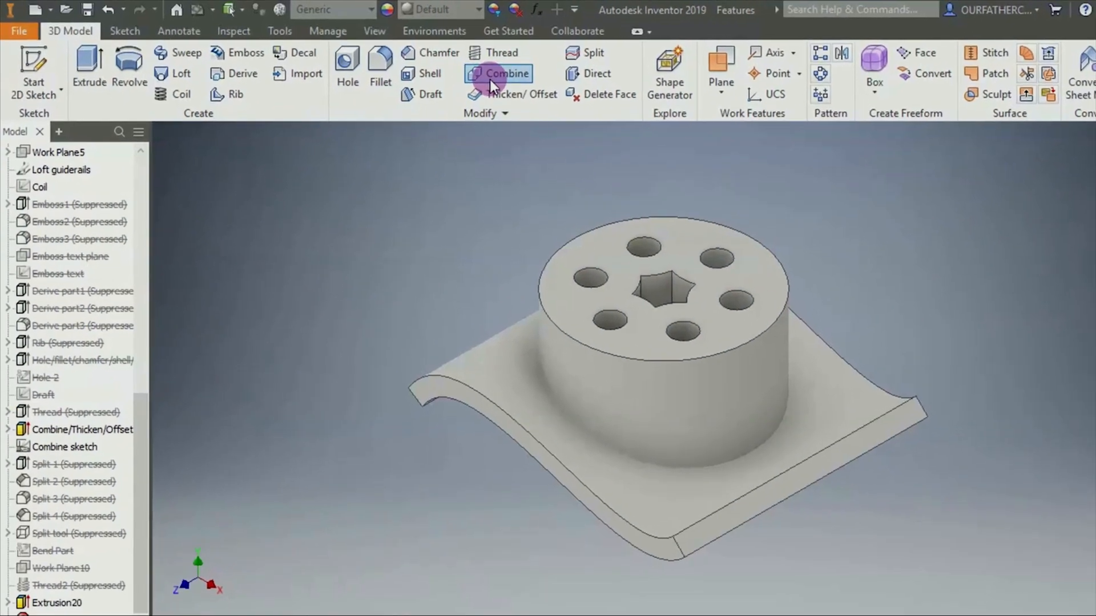
Join the round boss to the wavy base plate with Combine, using the boss as toolbody and keeping it
left_click(465, 68)
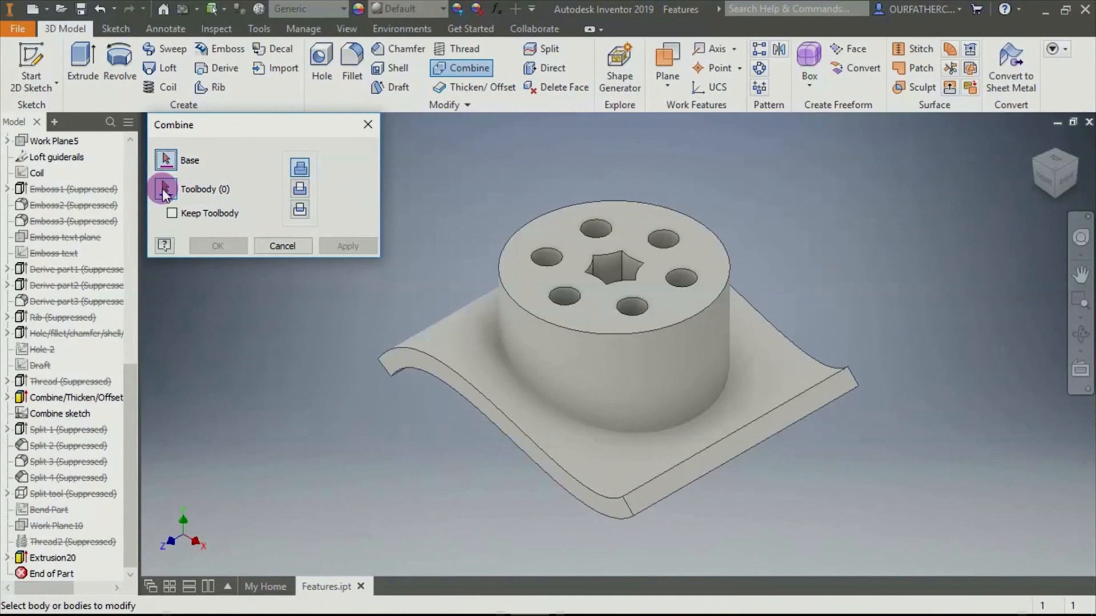
left_click(165, 192)
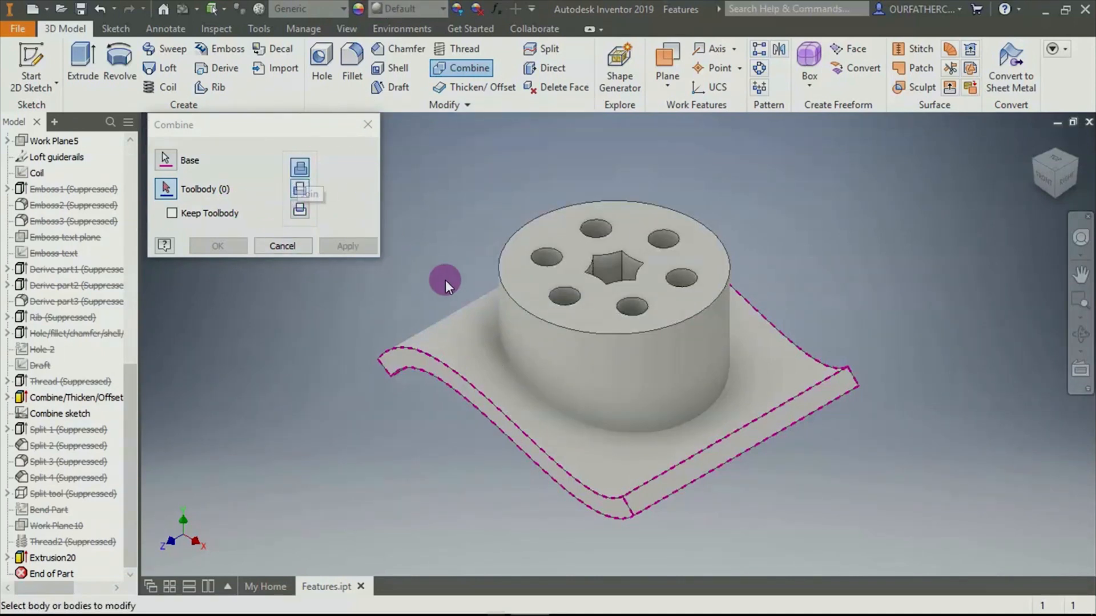
left_click(534, 235)
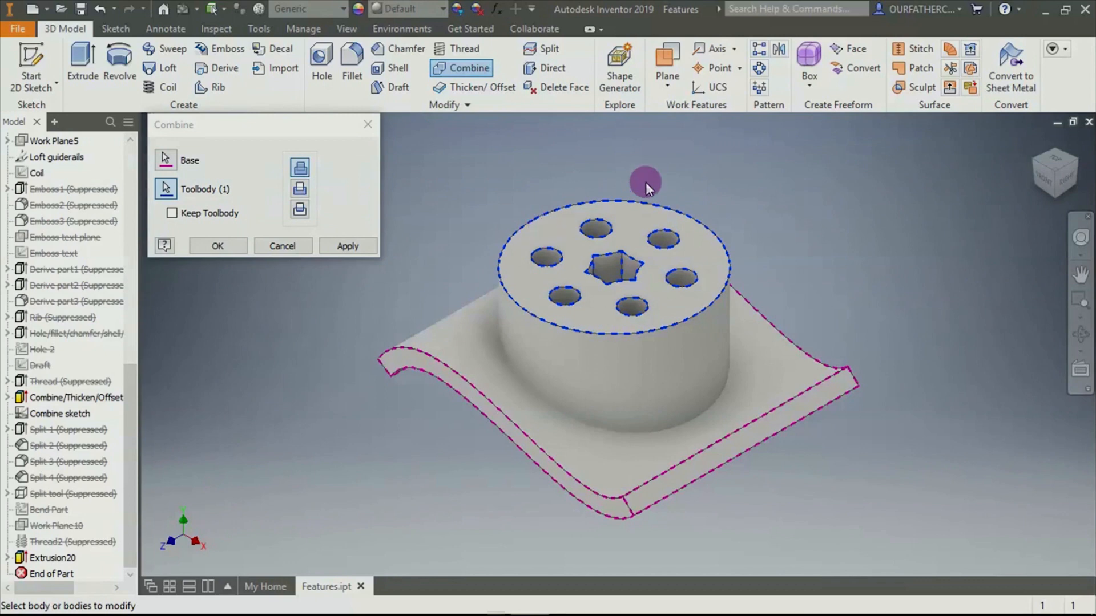
left_click(303, 169)
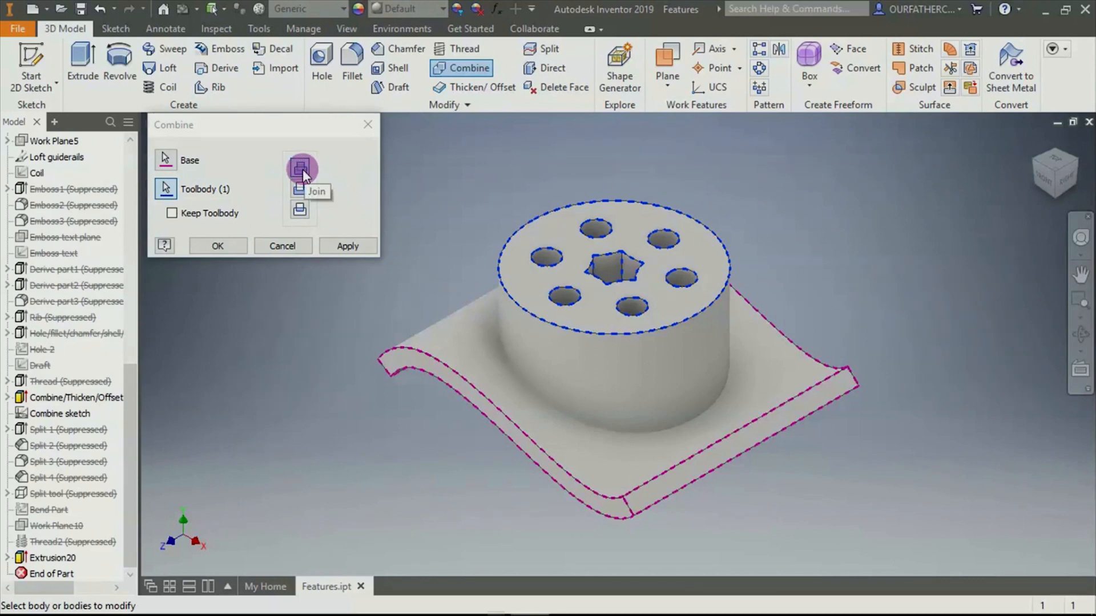
left_click(172, 214)
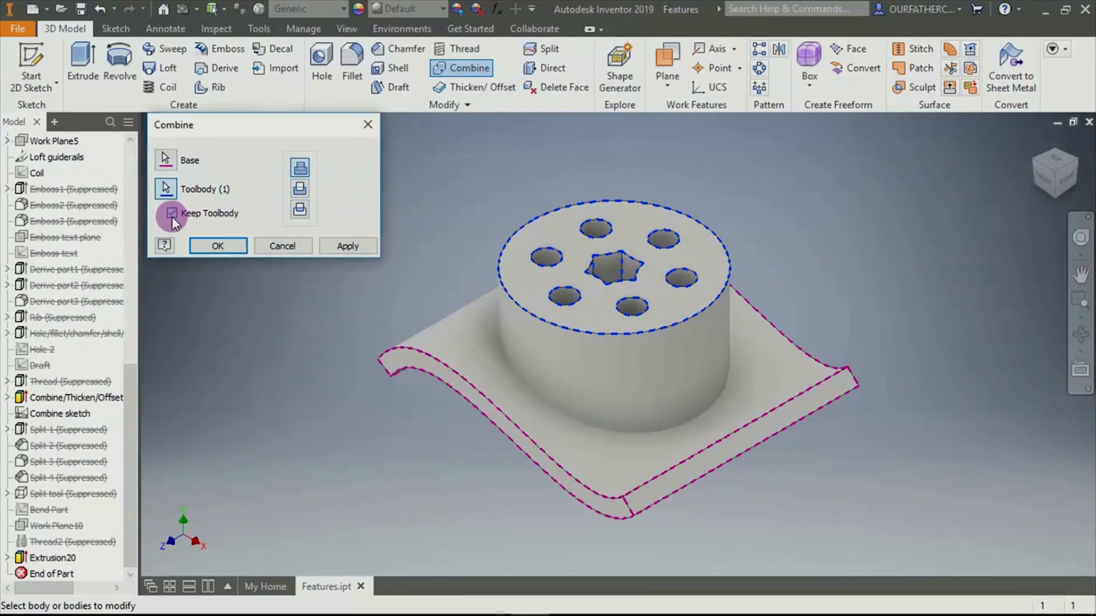
left_click(201, 245)
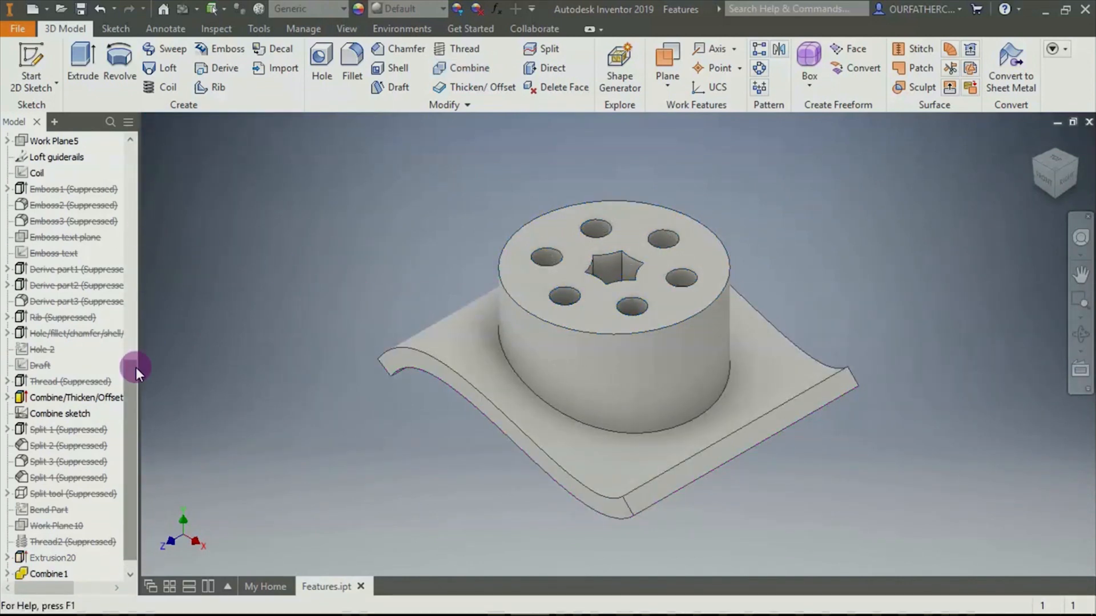
Examine the joined solid and the kept hidden tool body by highlighting each in the solid bodies list
left_click_drag(136, 368, 122, 133)
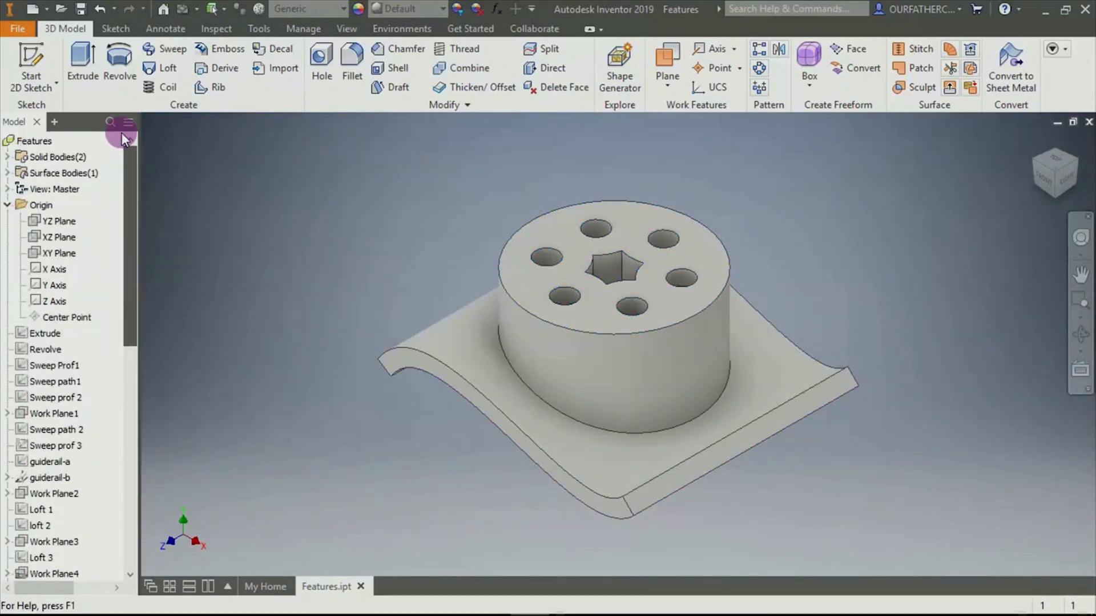
left_click(8, 158)
left_click(52, 173)
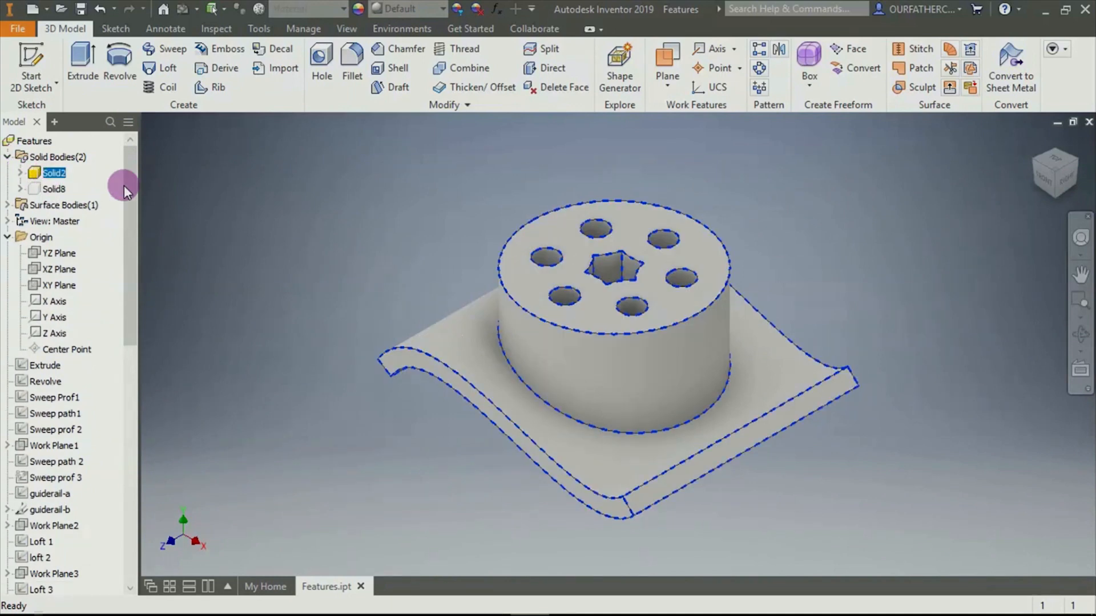
left_click(53, 189)
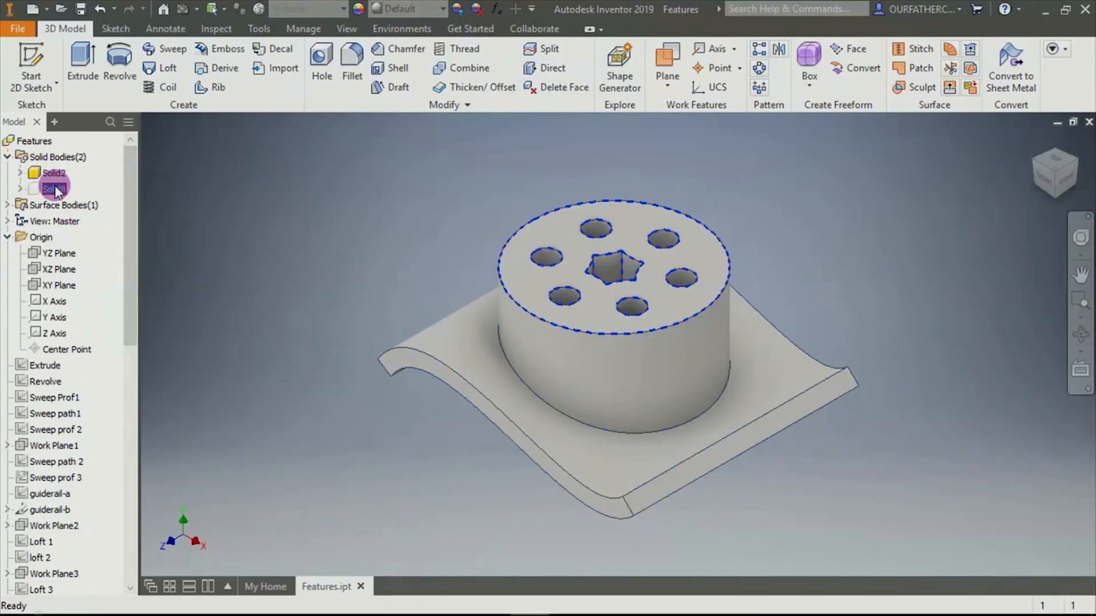
right_click(36, 190)
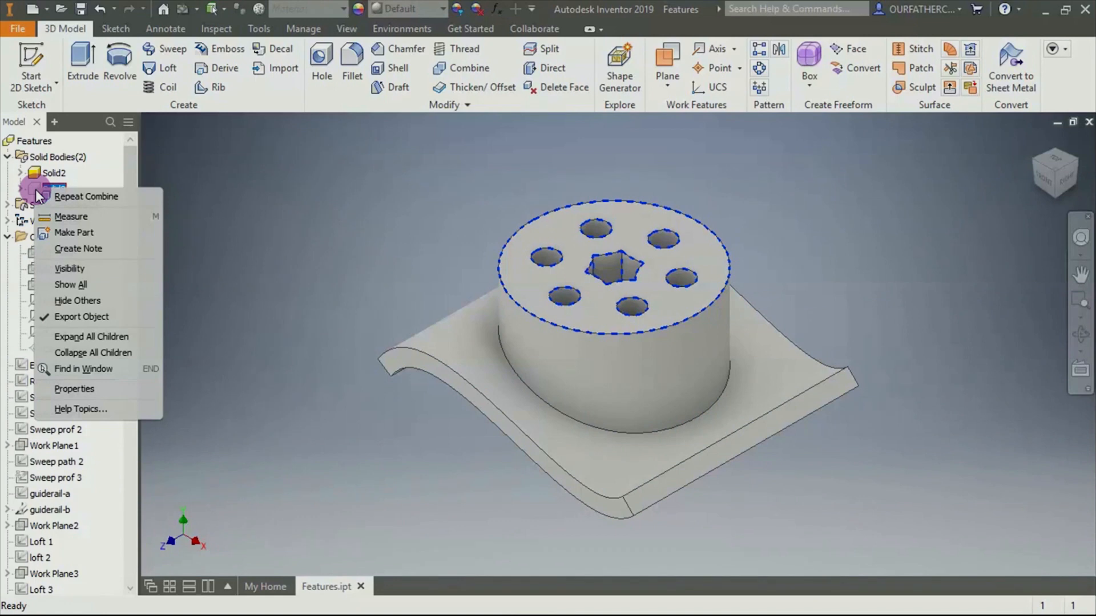
left_click(234, 201)
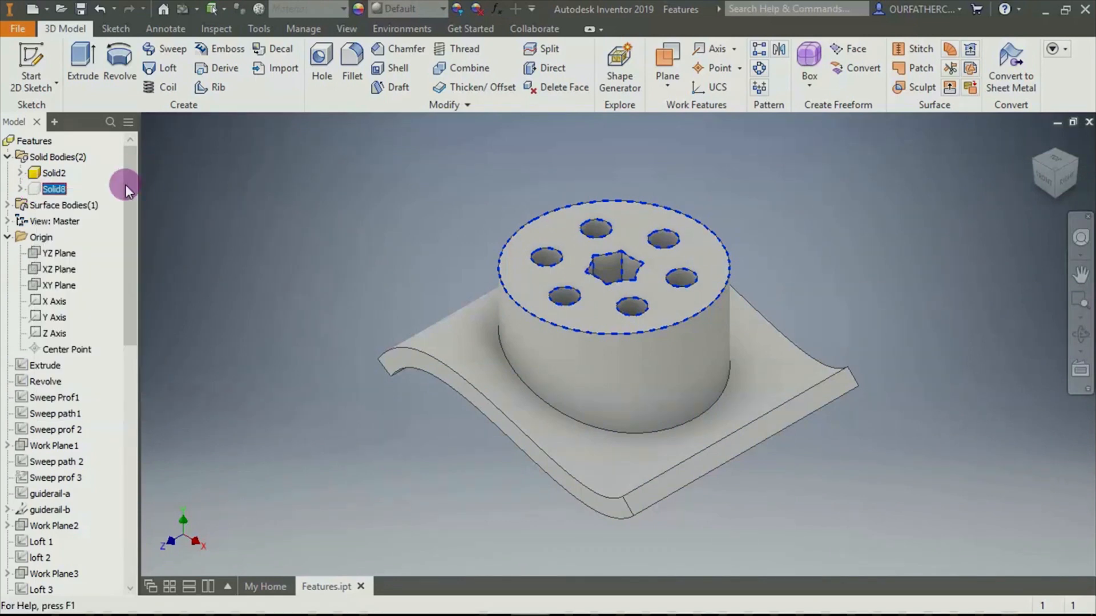
left_click(45, 173)
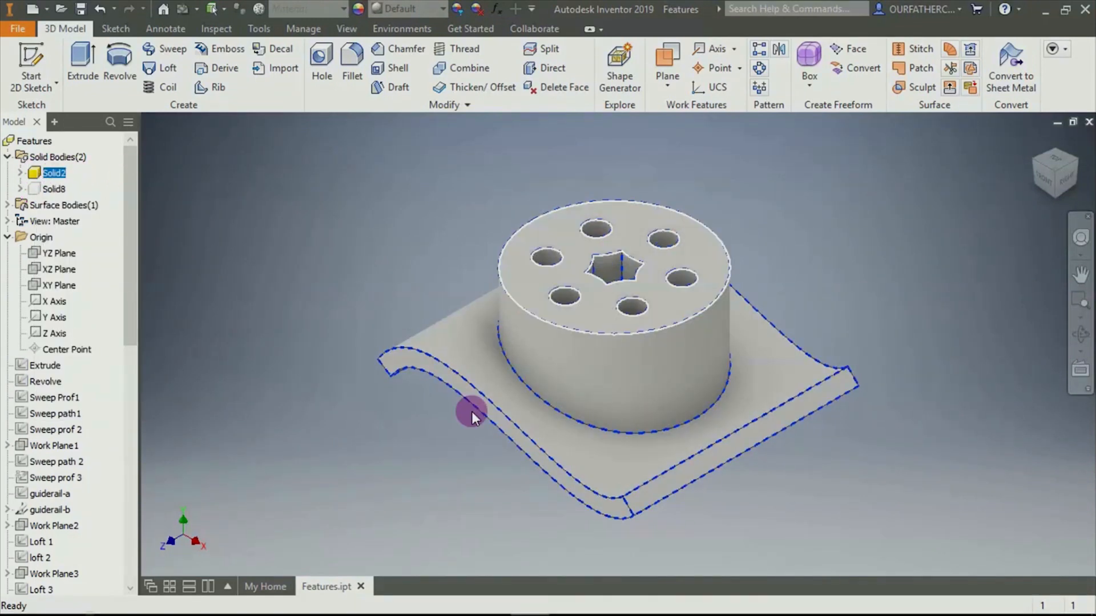
Undo the Combine join of the plate and the round boss
left_click(191, 216)
left_click(32, 181)
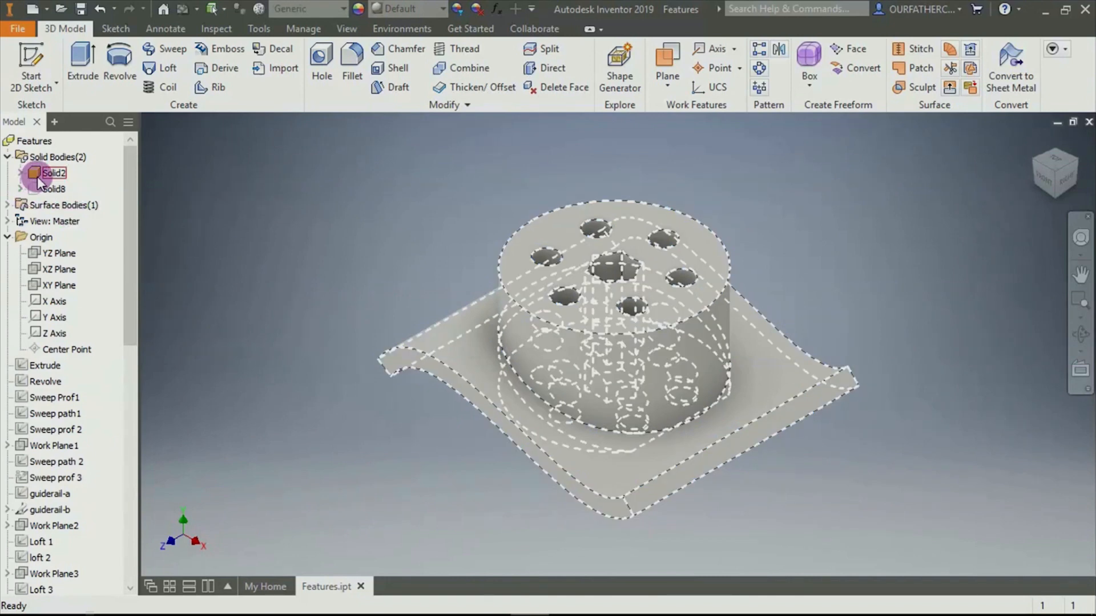
left_click(249, 221)
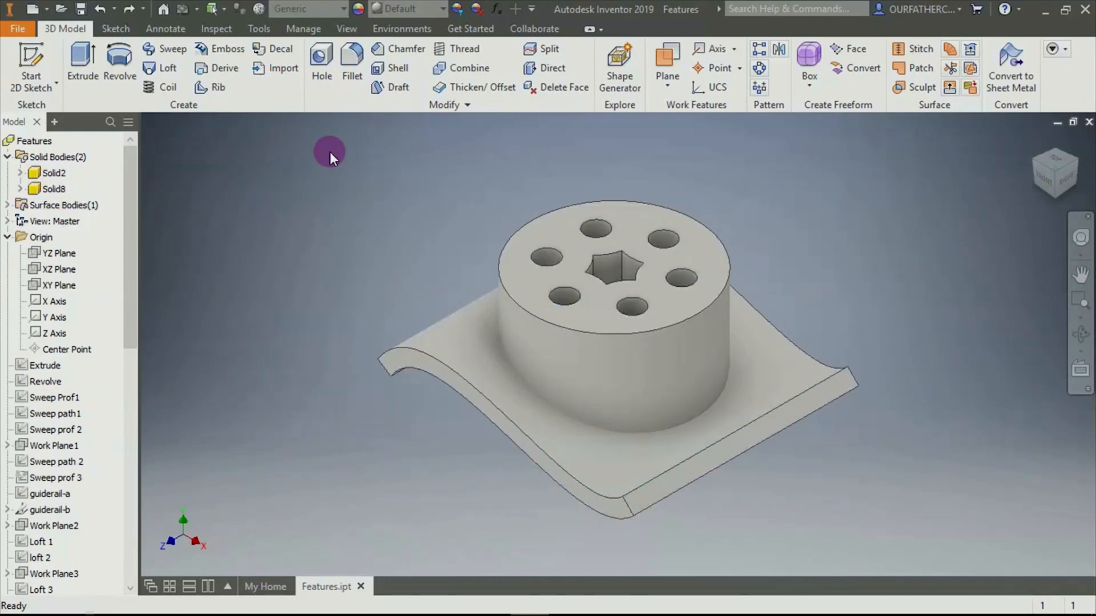
Cut the round boss out of the wavy base plate with Combine, without keeping the toolbody
left_click(467, 68)
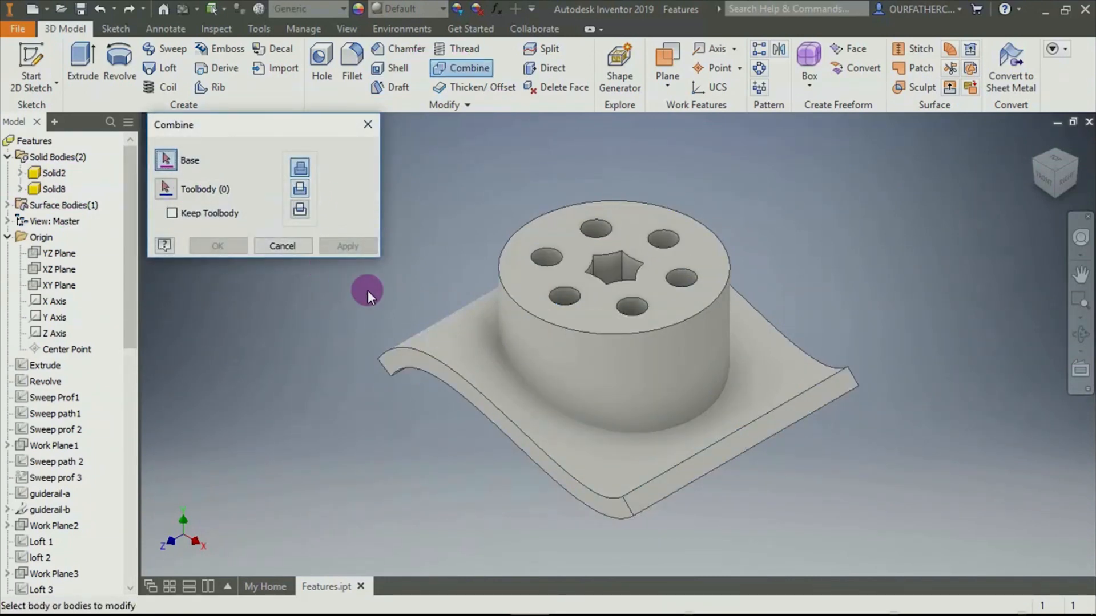
left_click(437, 336)
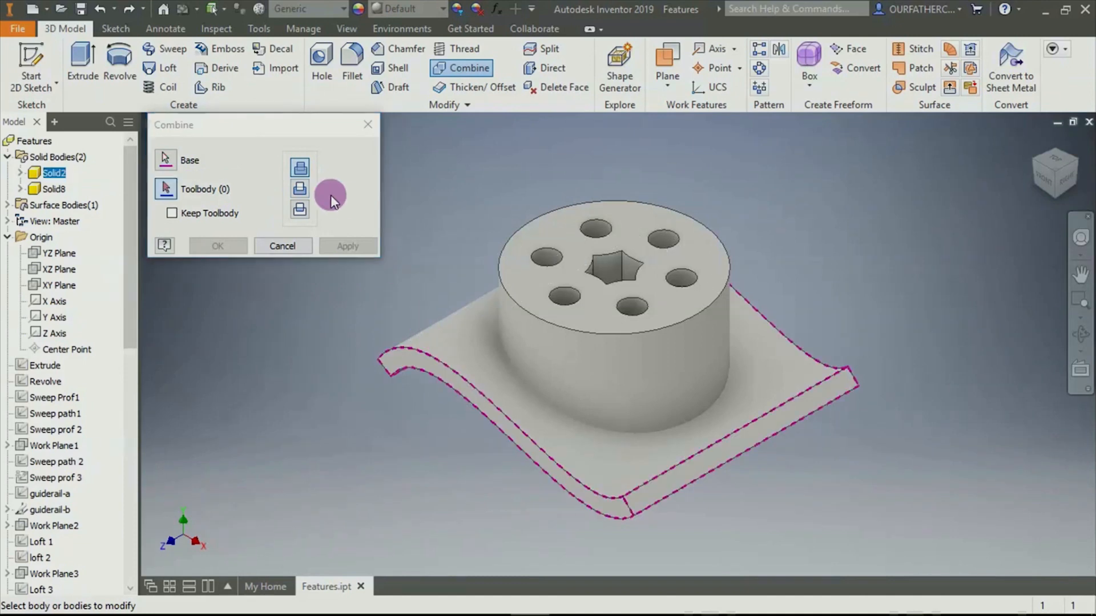
left_click(545, 215)
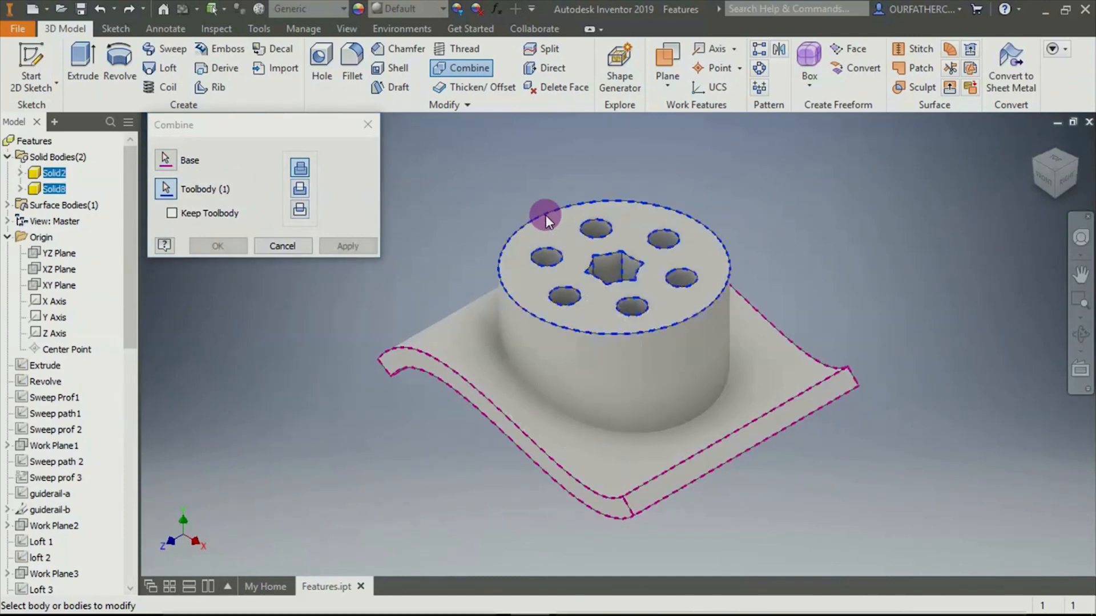
left_click(296, 190)
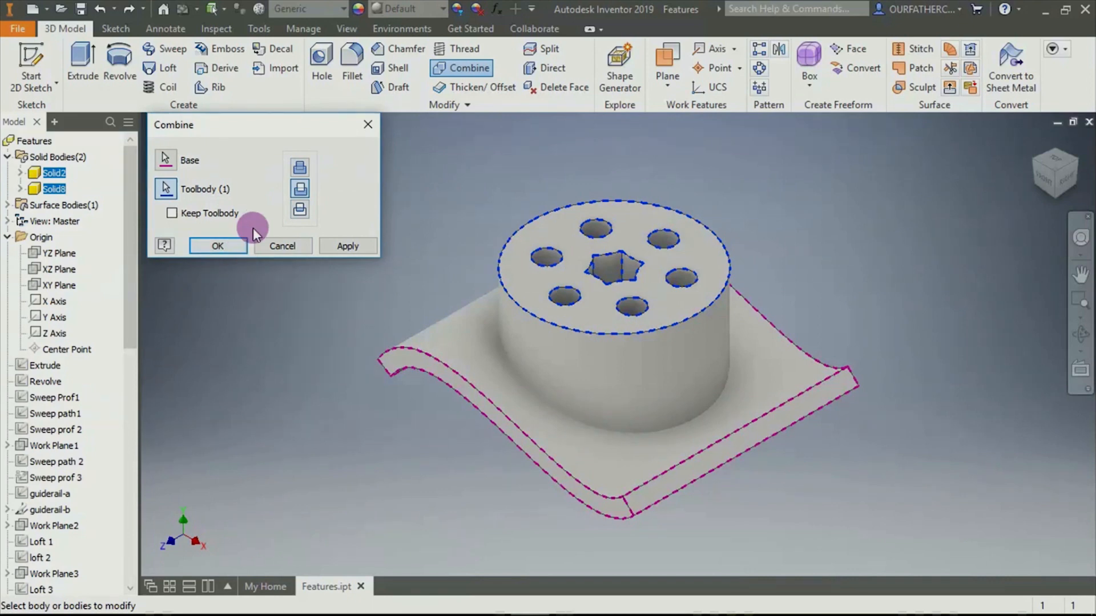
left_click(218, 246)
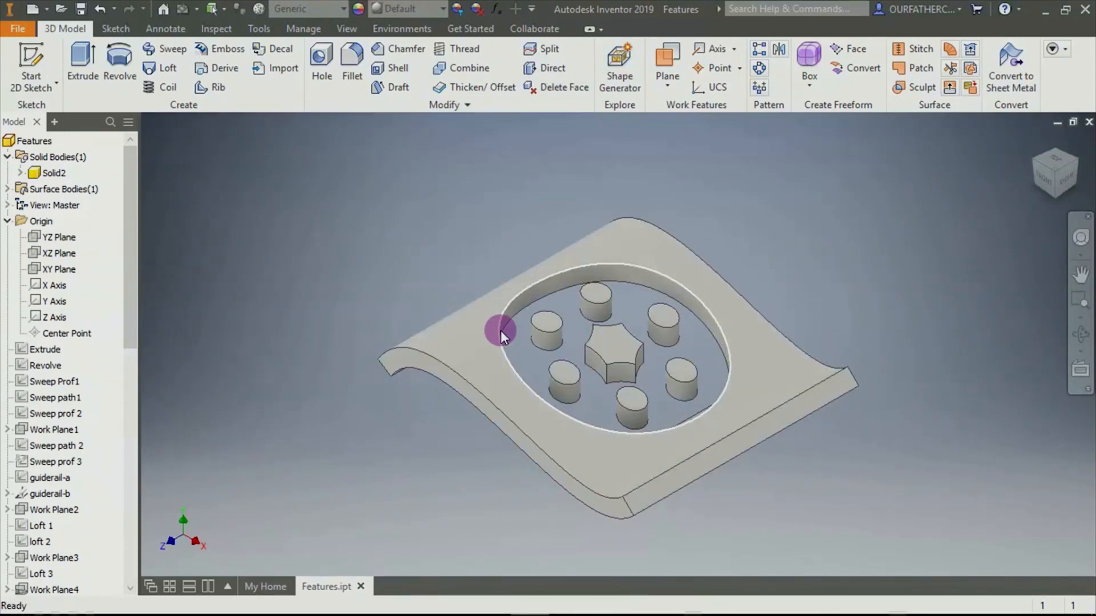
Undo the Combine cut, redo it to compare both states, and undo it again
key("ctrl+z")
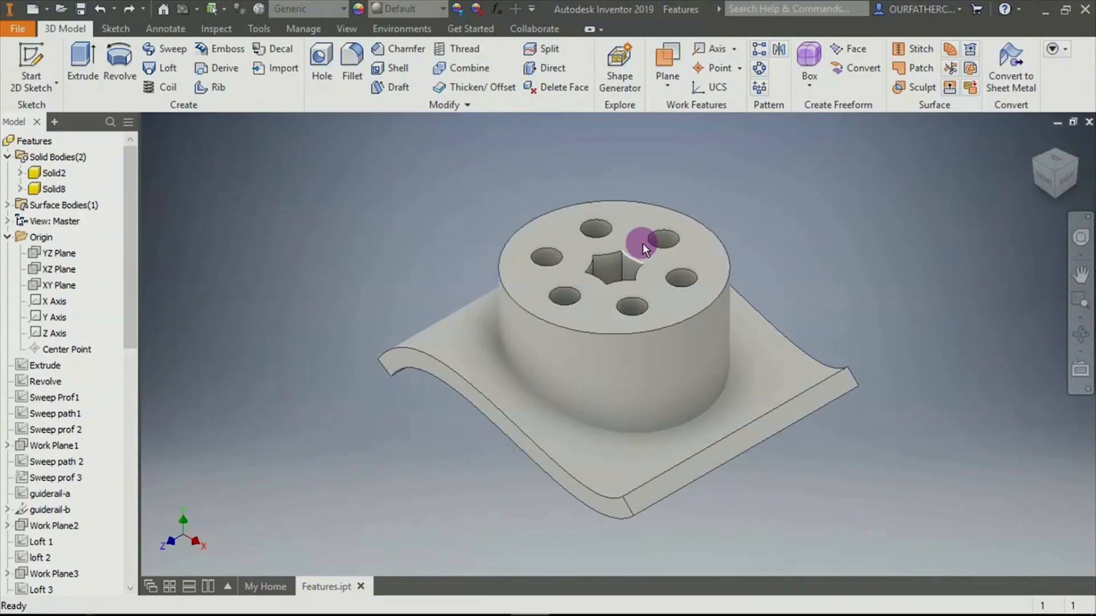
key("ctrl+y")
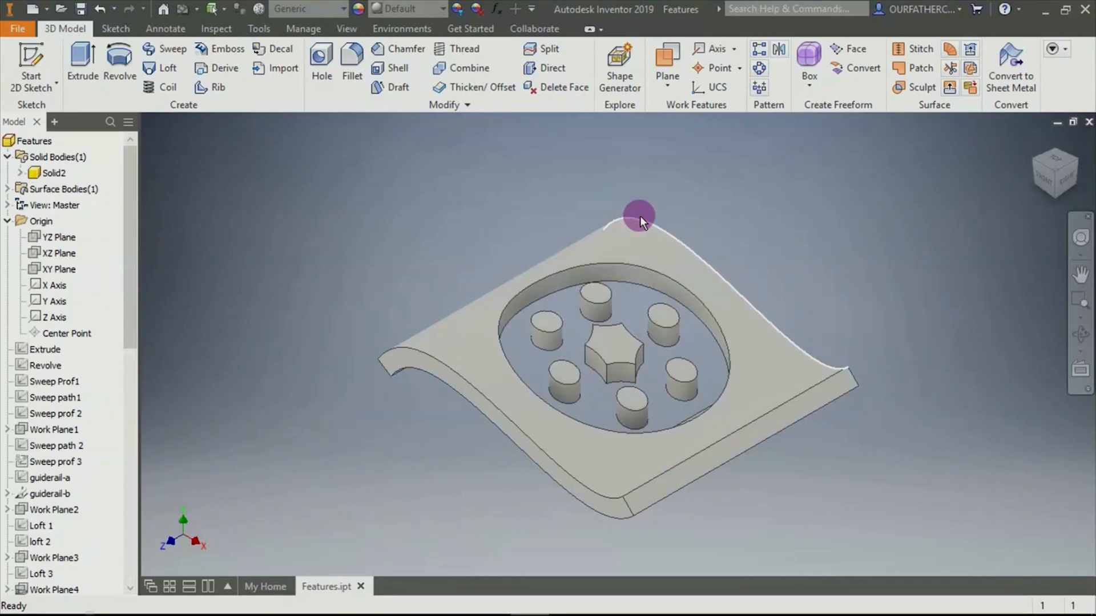
key("ctrl+z")
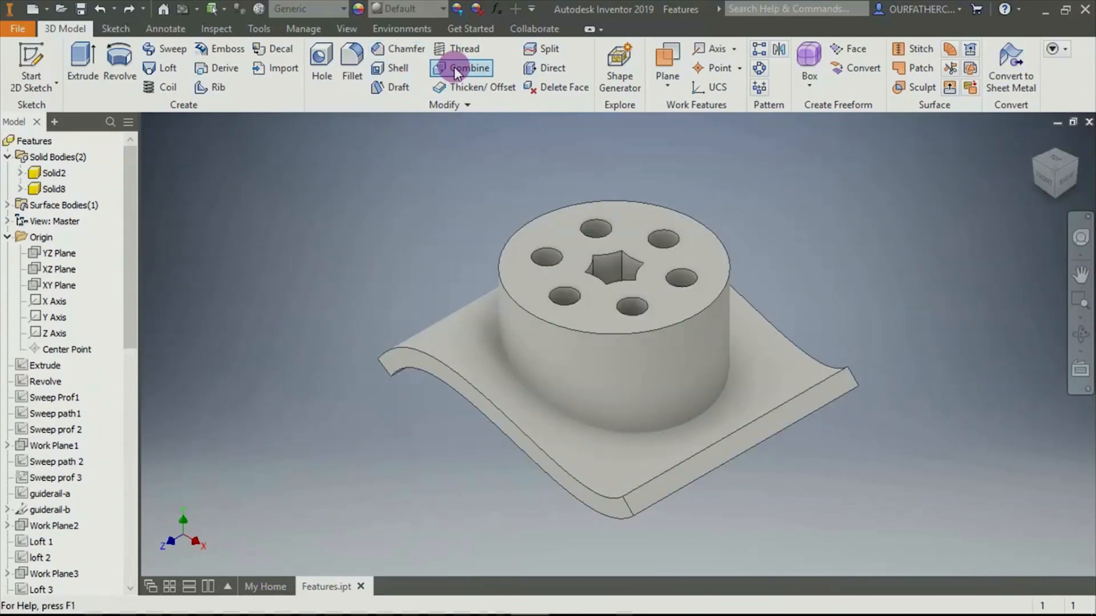
Intersect the wavy base plate with the round boss using Combine without keeping the toolbody, and undo the result
left_click(457, 70)
left_click(169, 189)
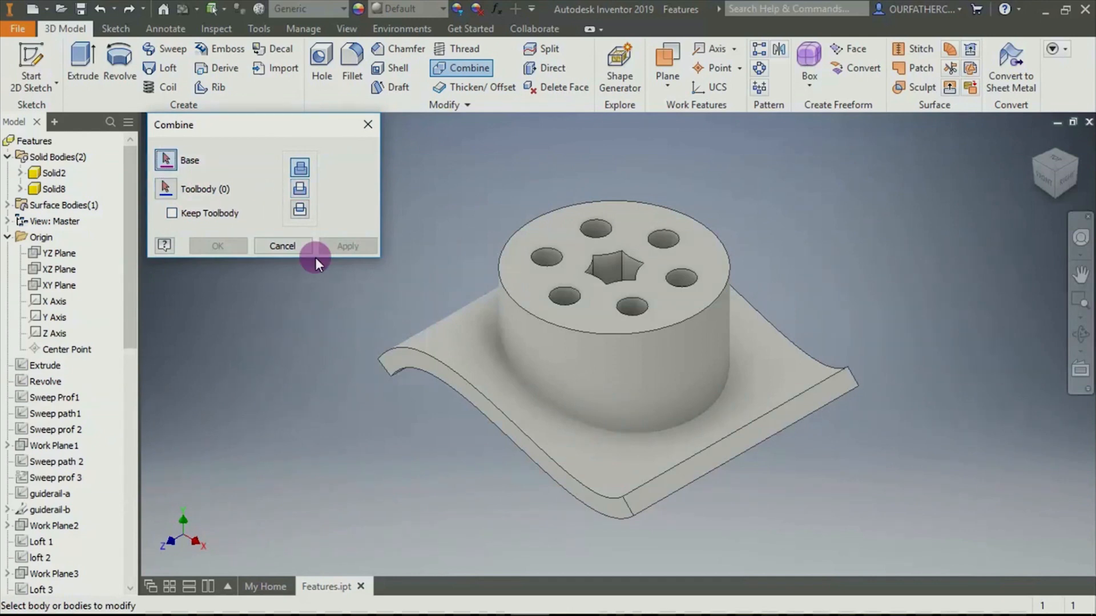
left_click(412, 345)
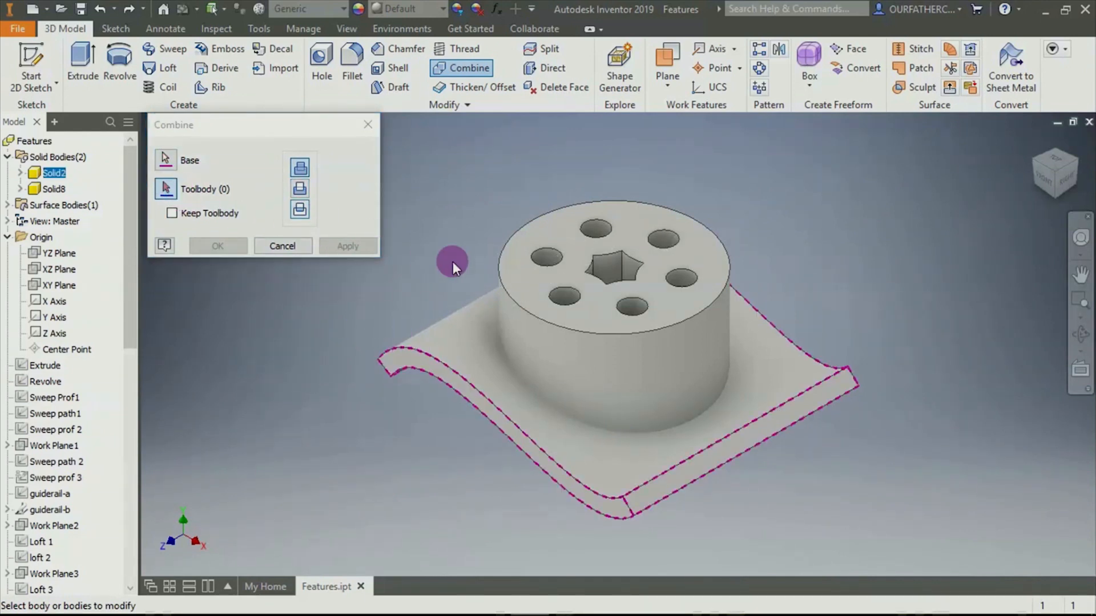
left_click(553, 218)
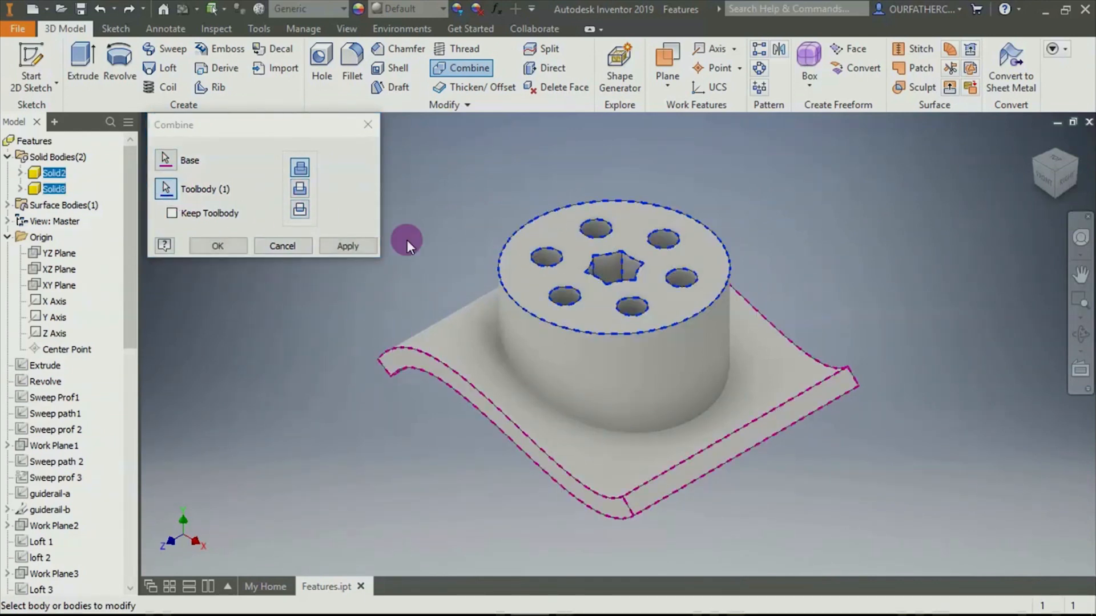
left_click(300, 210)
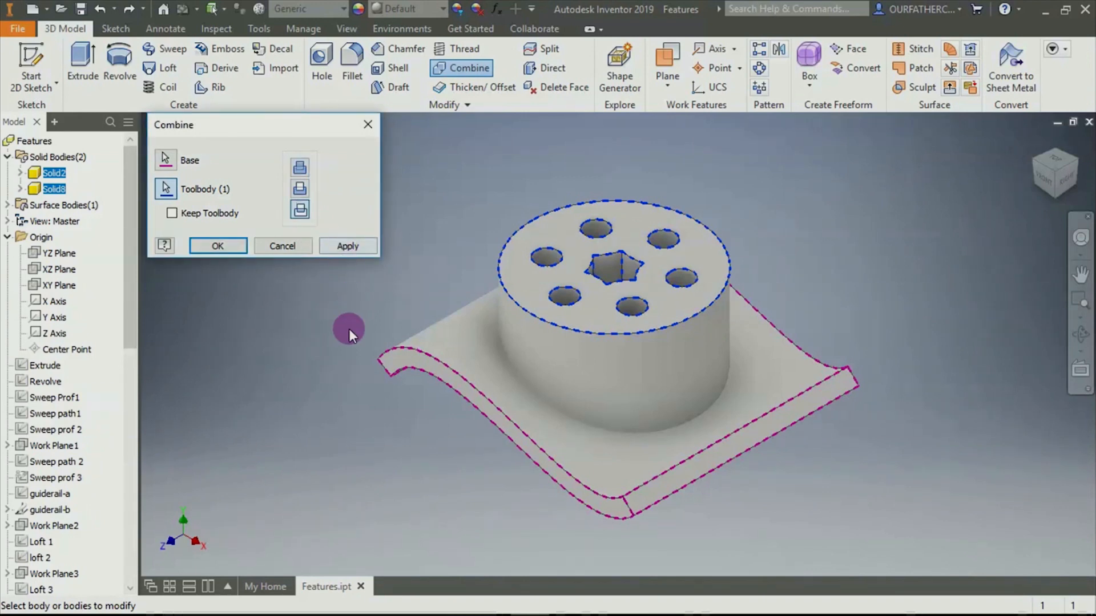
left_click(216, 246)
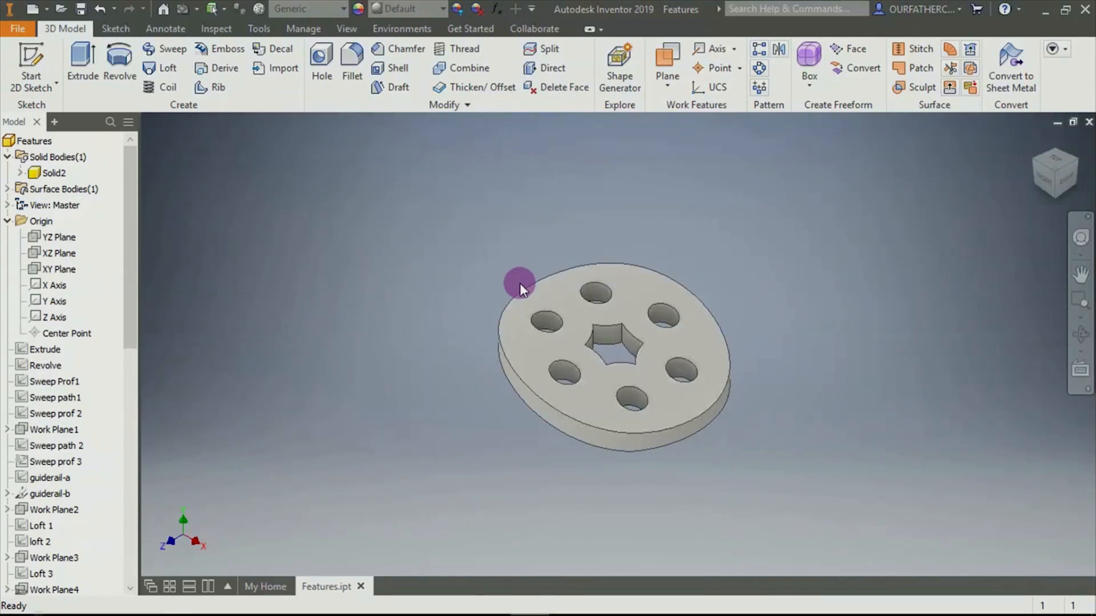
key("ctrl+z")
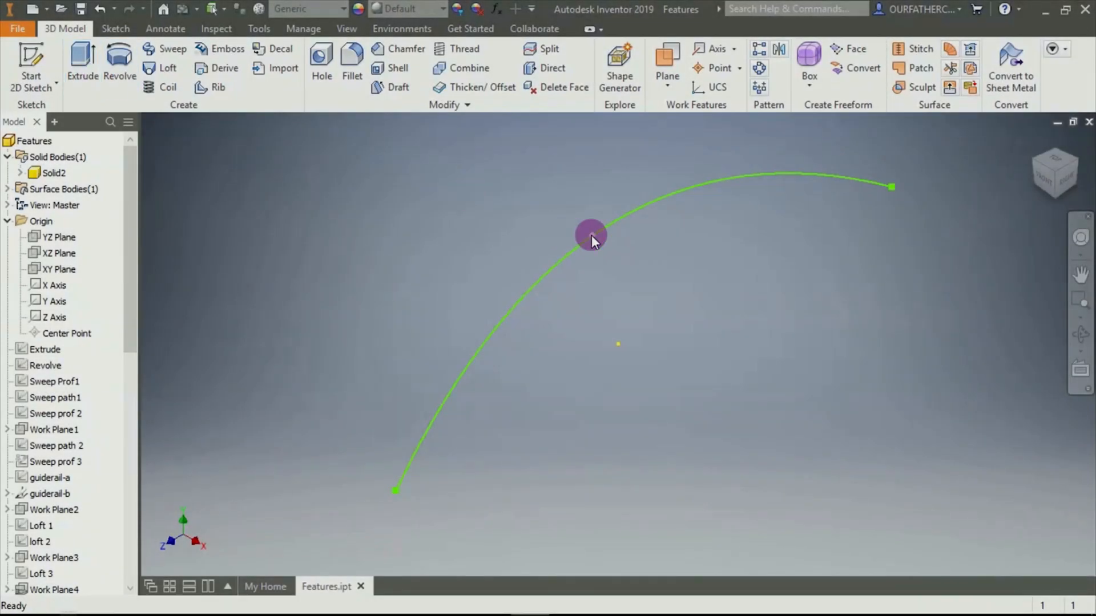
Extrude the curved open sketch line 50 mm as a surface
left_click(83, 59)
left_click(116, 287)
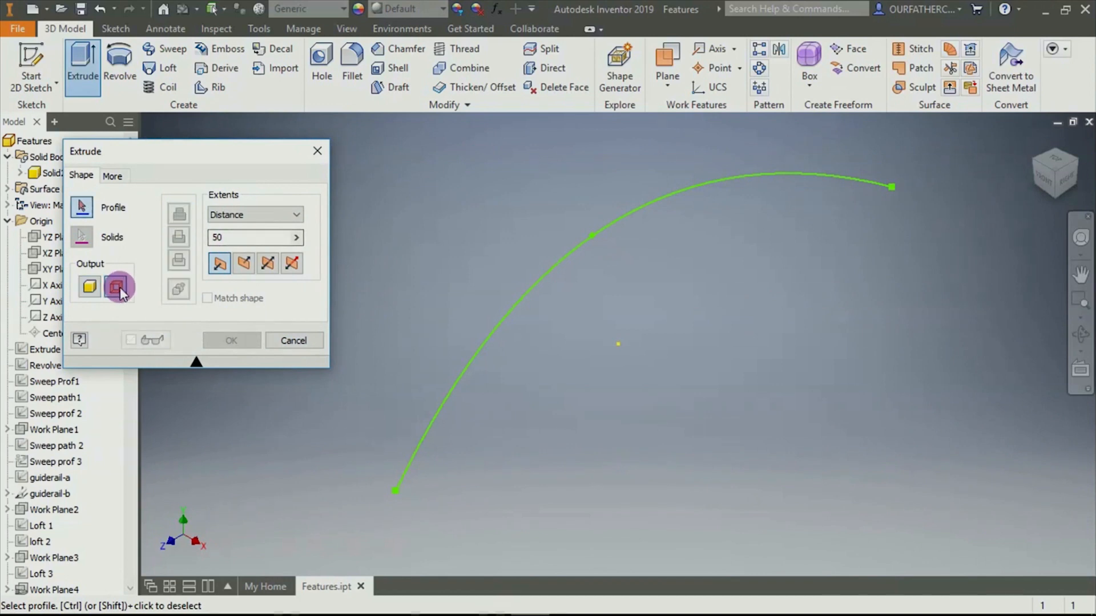
left_click(533, 289)
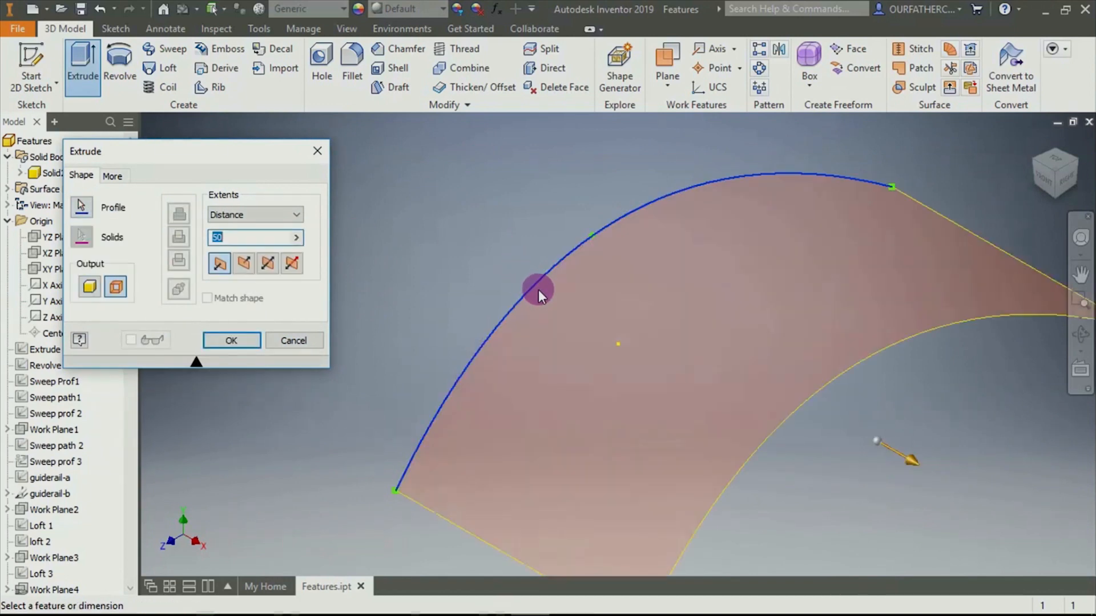
left_click(221, 342)
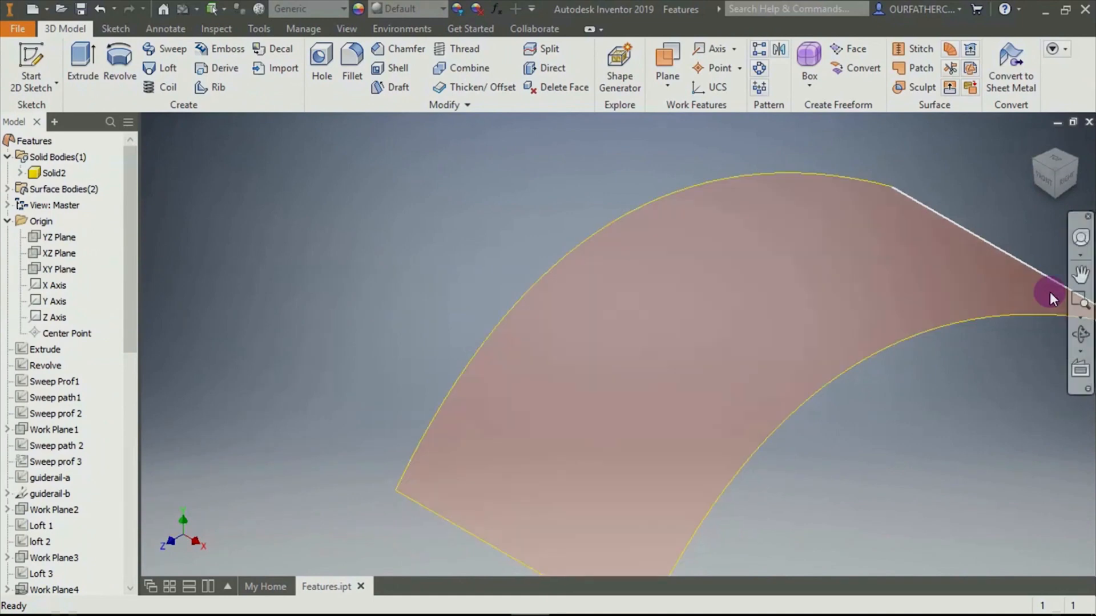
Offset the curved surface 10 mm outward with Thicken/Offset, using surface output
left_click(505, 88)
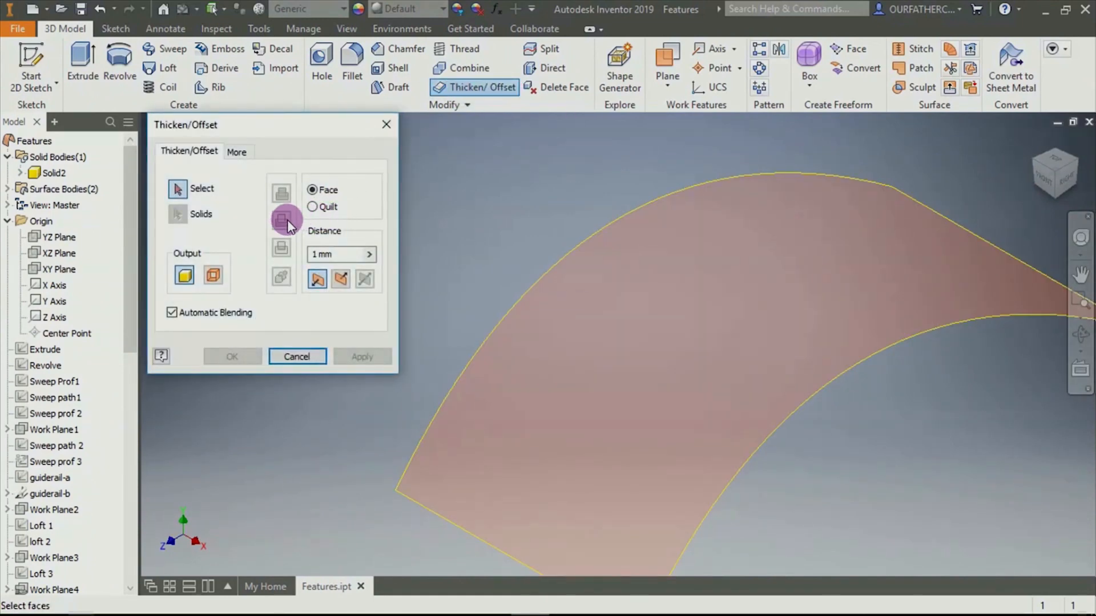
left_click(744, 344)
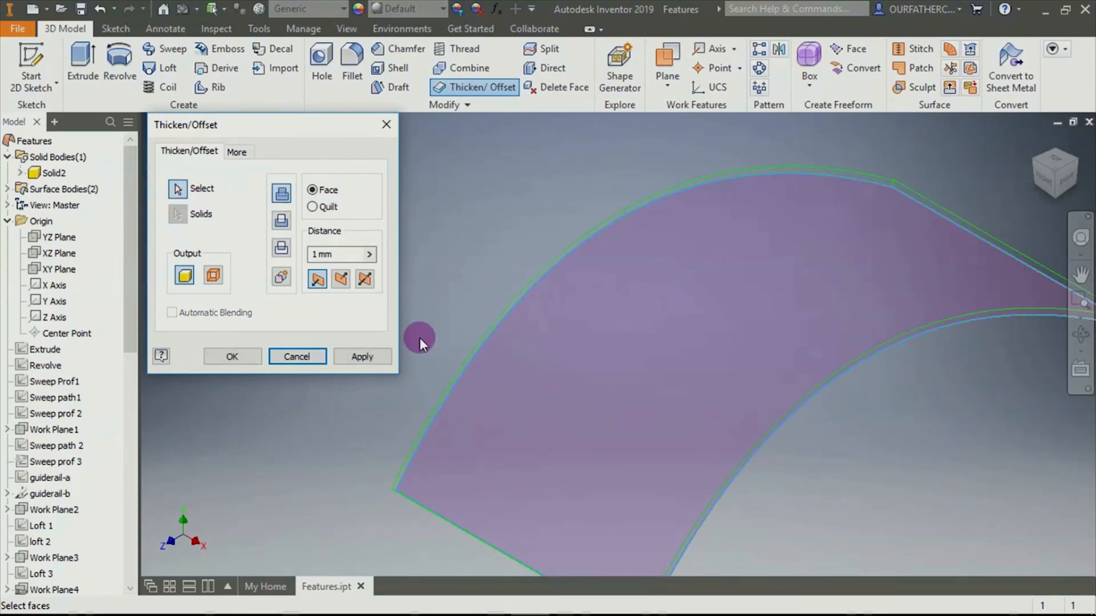
left_click(215, 277)
left_click(319, 255)
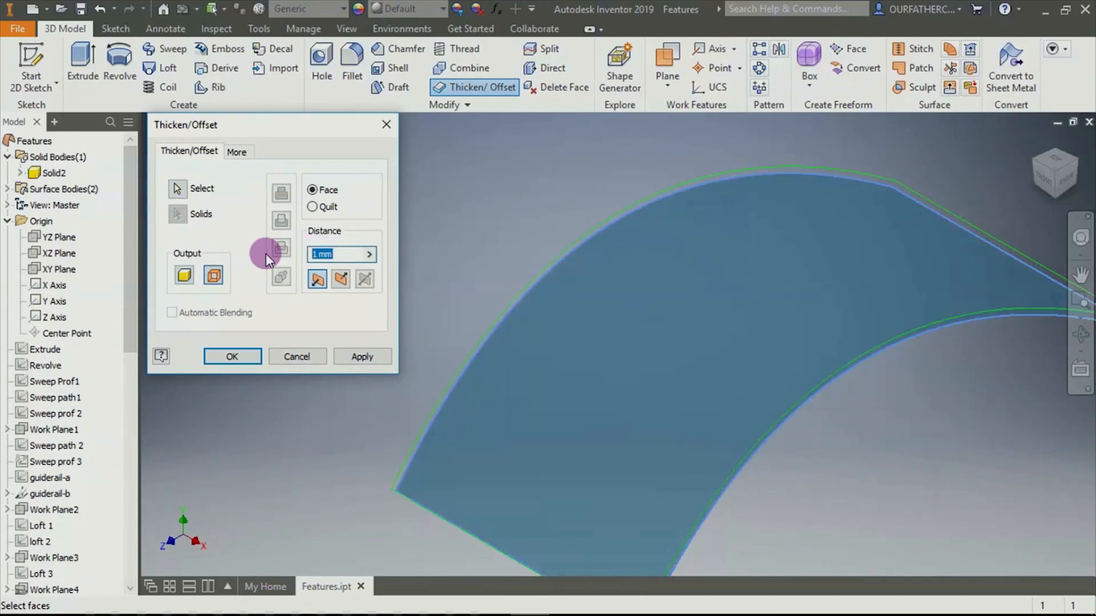
type("10")
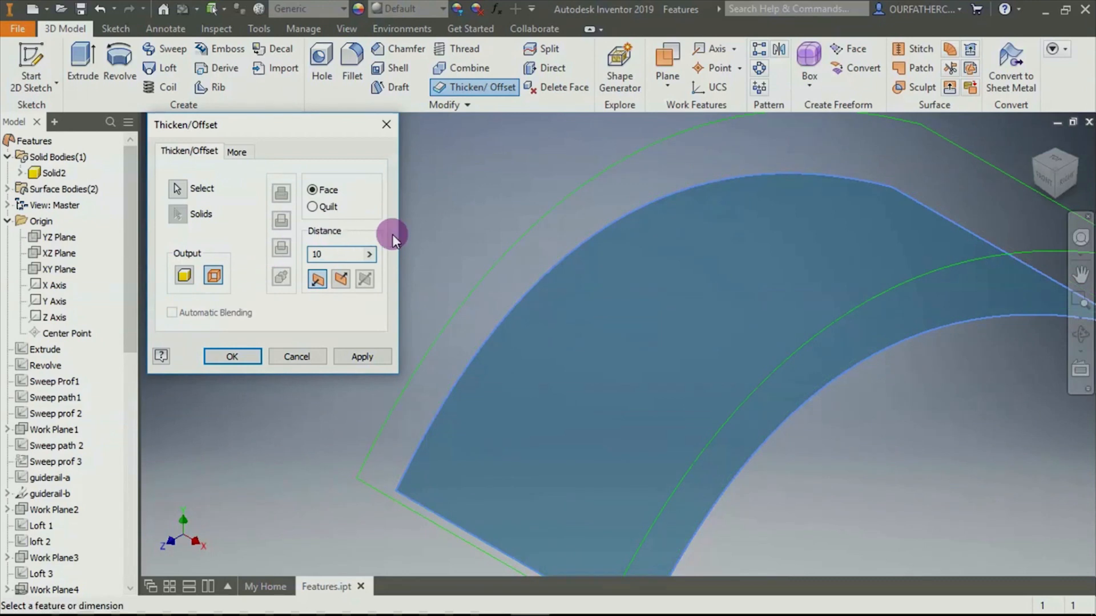
left_click(233, 356)
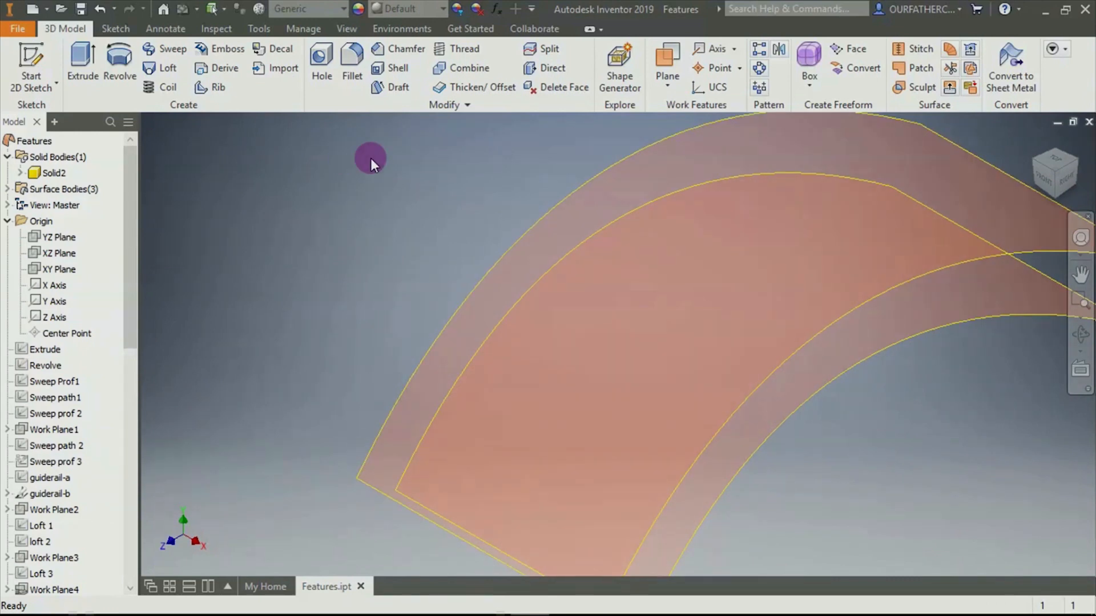
Thicken the outer offset surface by 2 mm into a solid
left_click(447, 88)
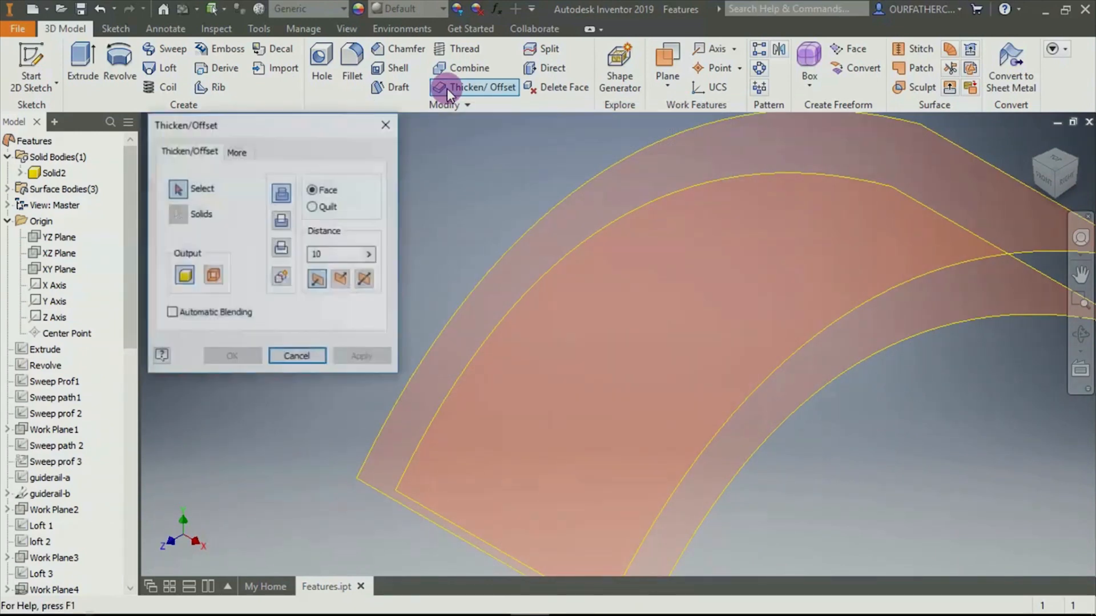
left_click(907, 133)
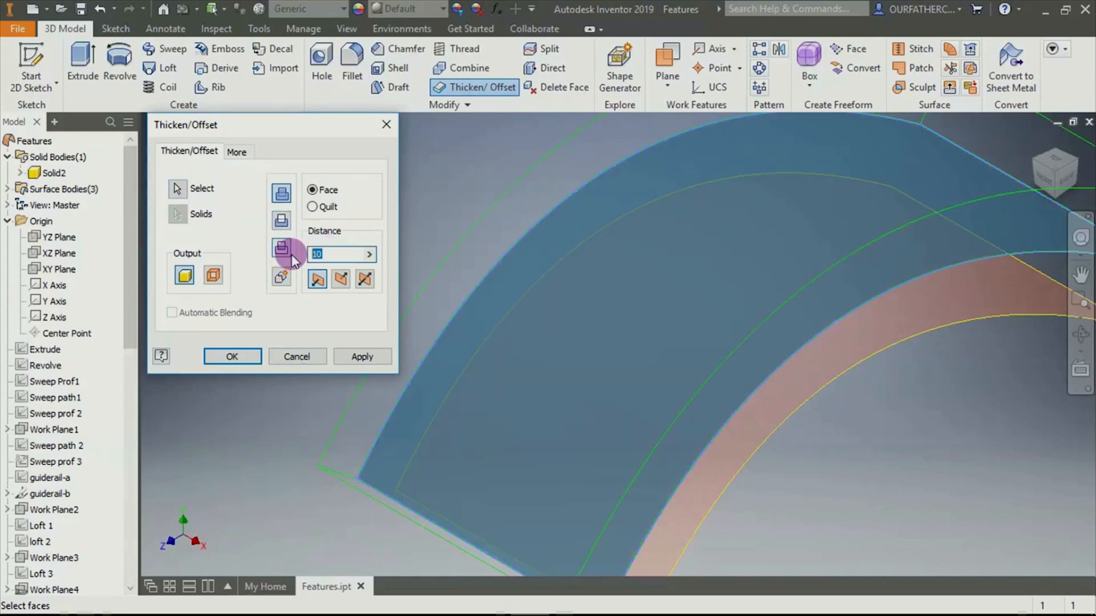
type("2")
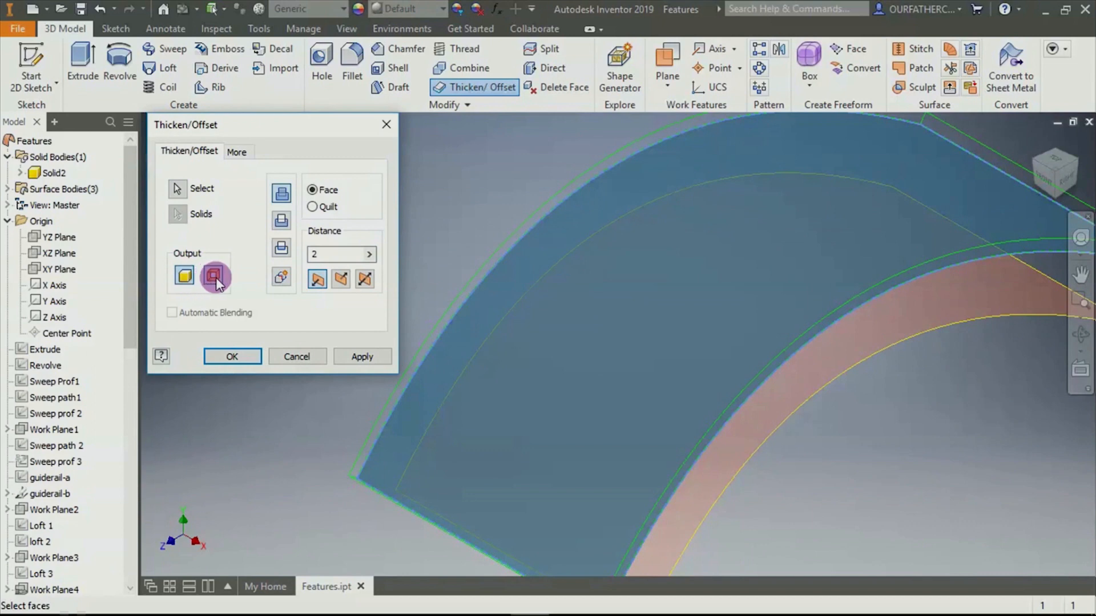
left_click(243, 357)
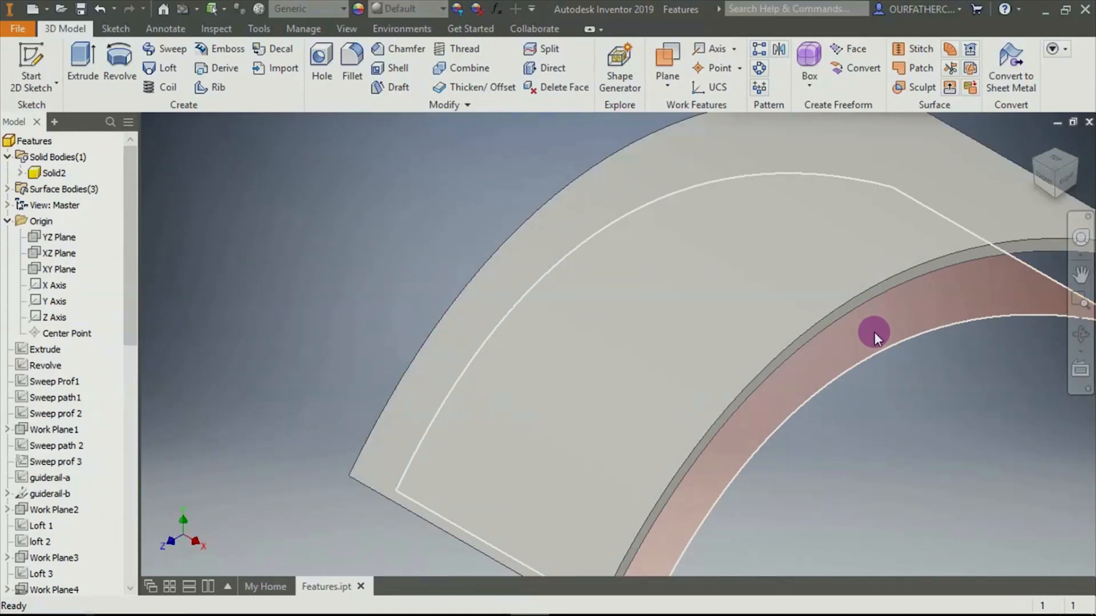
Thicken the original inner curved surface by 3 mm into a solid, with the direction flipped to its underside
left_click(481, 90)
left_click(848, 321)
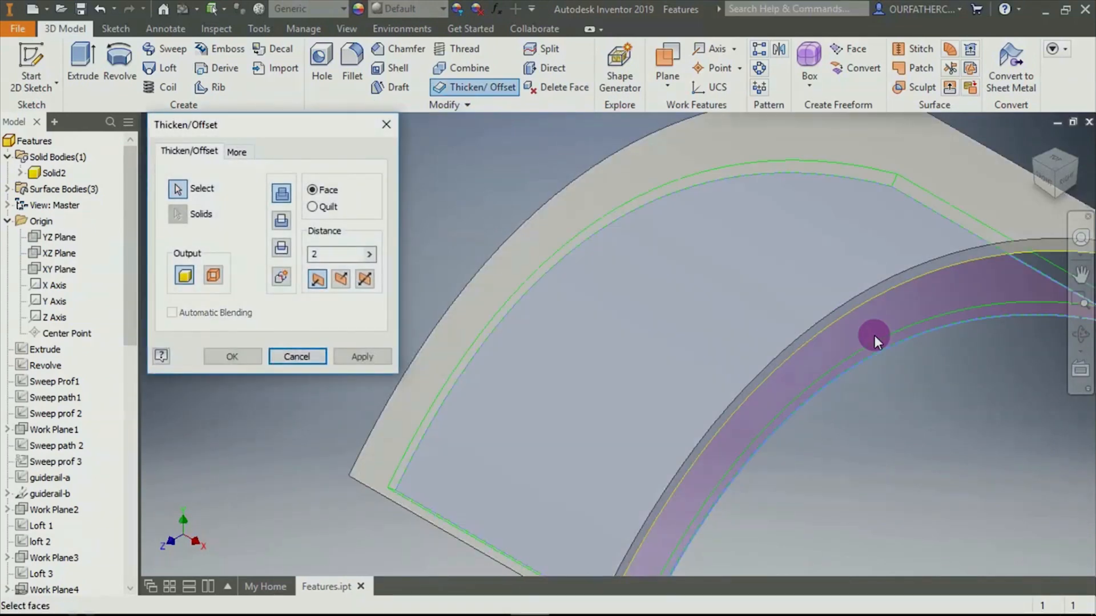
double_click(312, 256)
type("3")
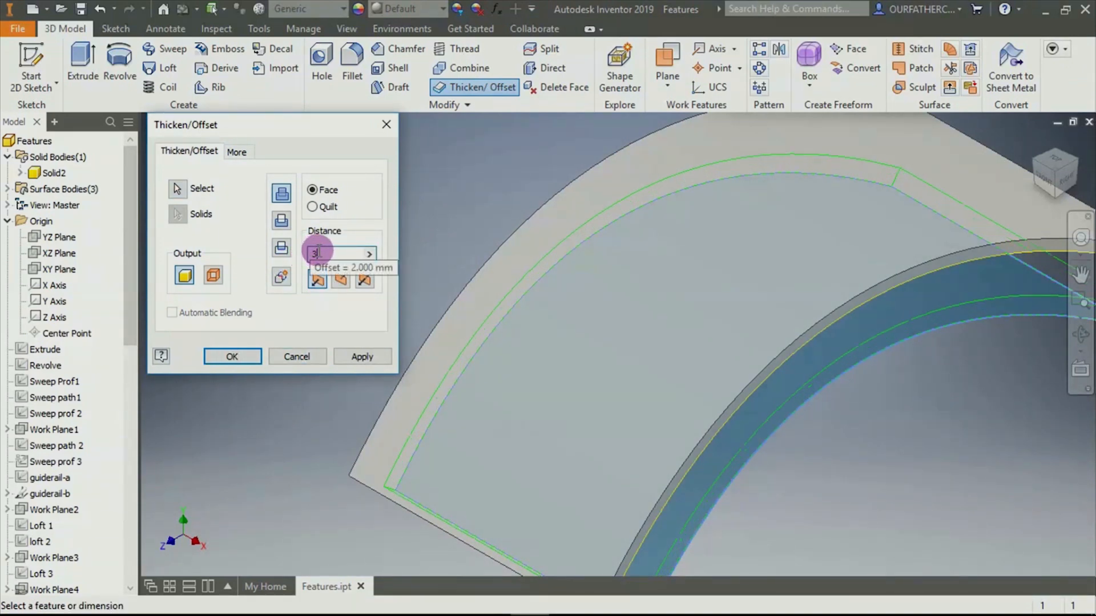
left_click(341, 280)
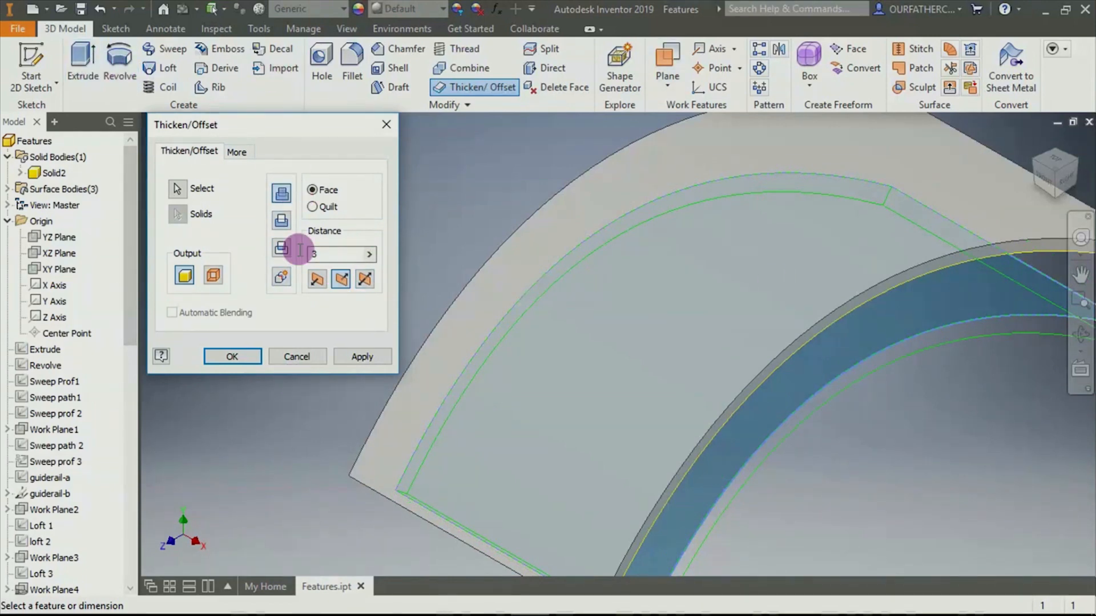
left_click(235, 150)
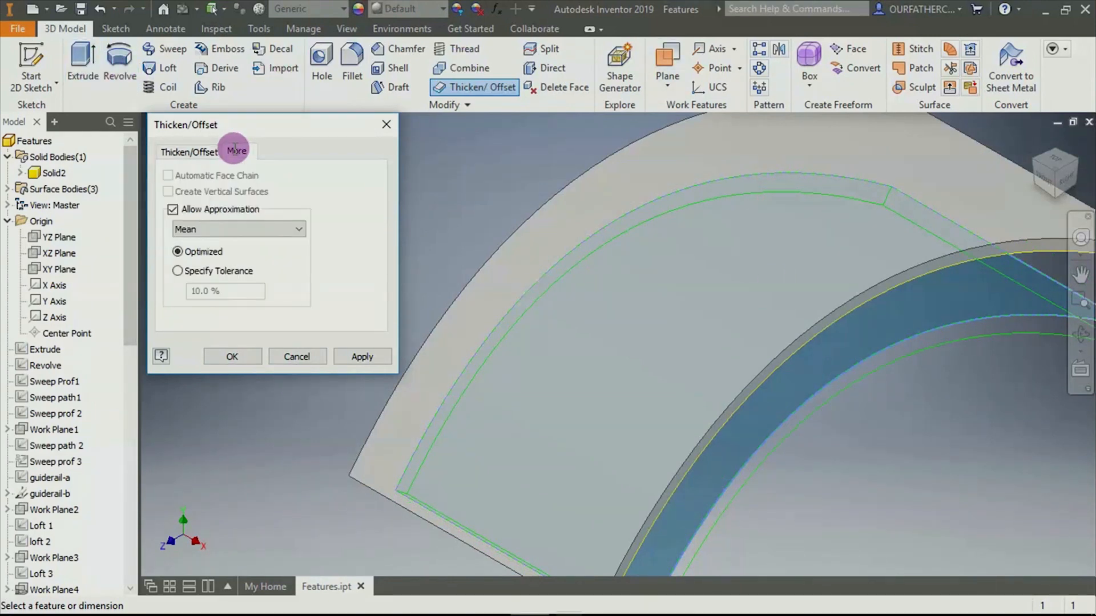
left_click(188, 151)
left_click(251, 359)
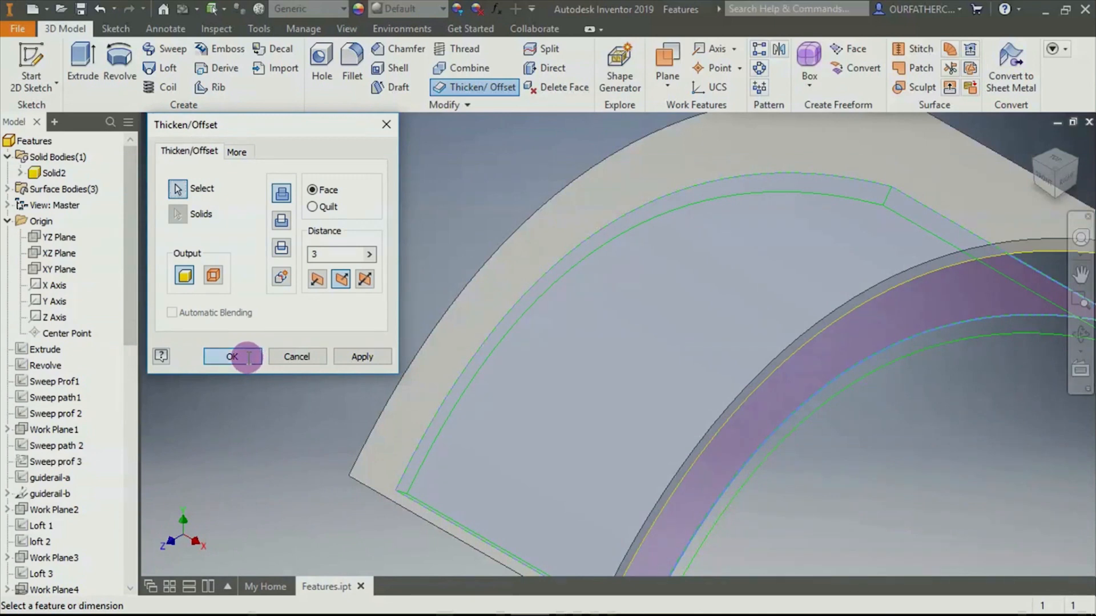
Examine the two thickened curved plates and the gap between them from the side and end
scroll(864, 425, "down", 5)
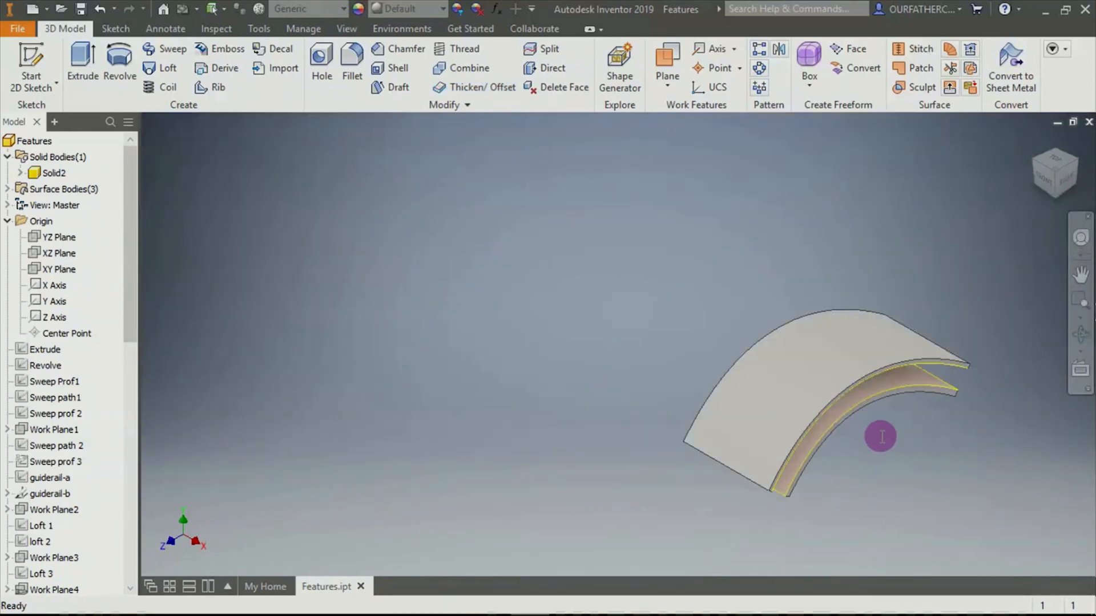
middle_click_drag(899, 436, 805, 401, "shift")
scroll(858, 343, "up", 8)
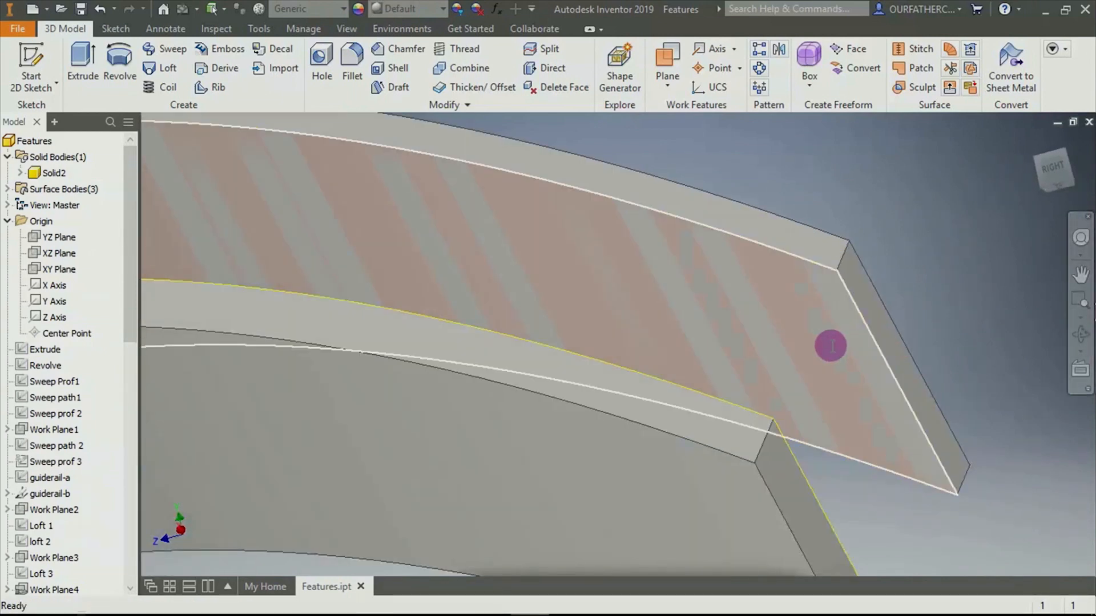
middle_click_drag(832, 345, 876, 496, "shift")
scroll(533, 546, "down", 10)
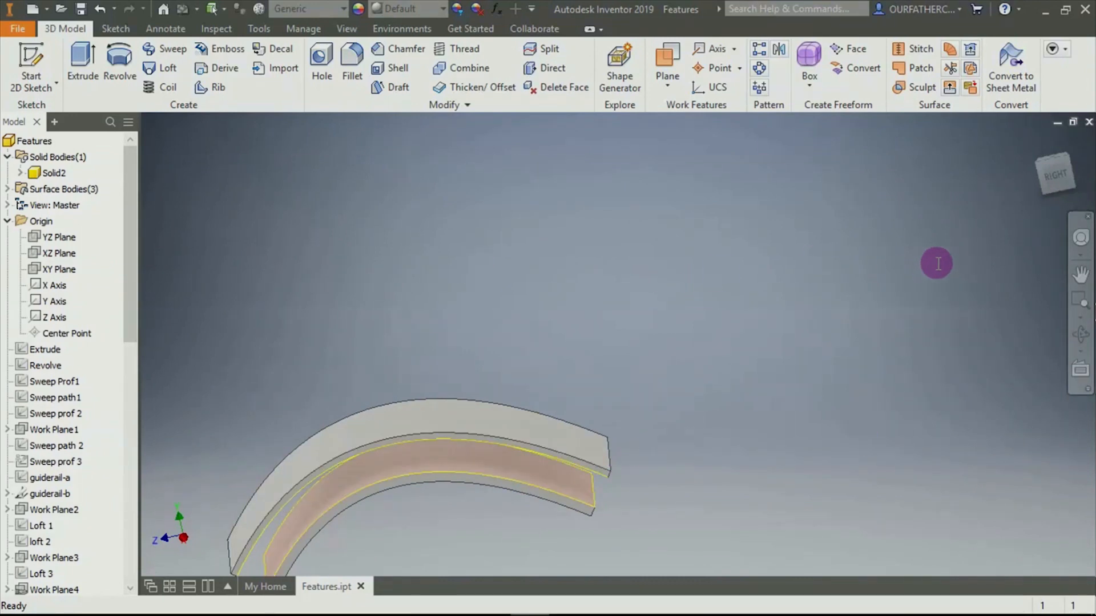
middle_click_drag(1035, 196, 822, 406, "shift")
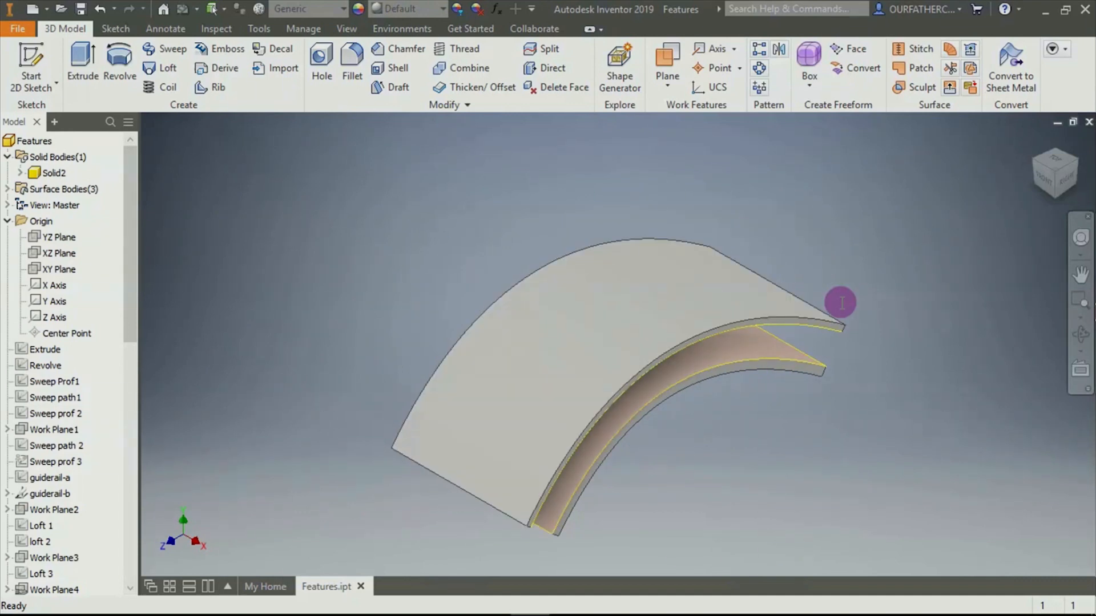
left_click(832, 331)
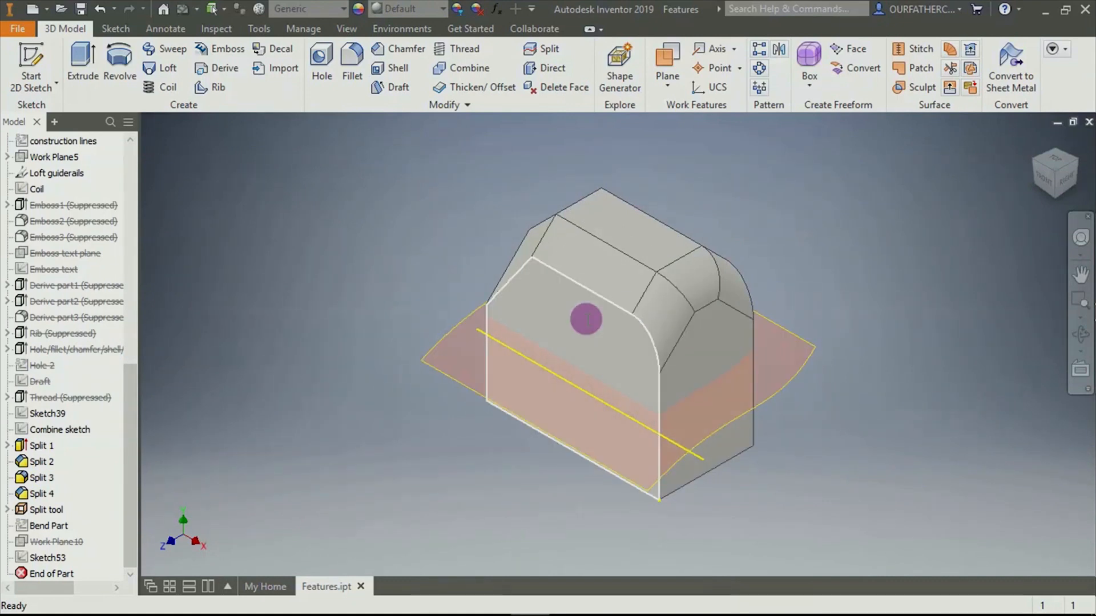
Split the long front face and the adjoining end face of the block, using the wavy surface as the split tool
left_click(589, 404)
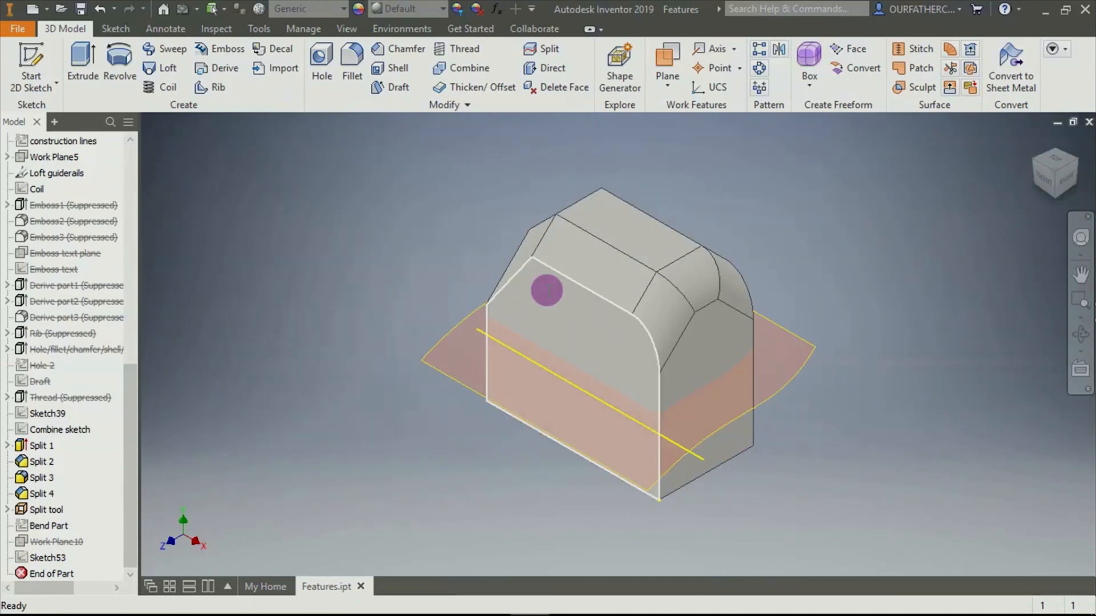
left_click(540, 49)
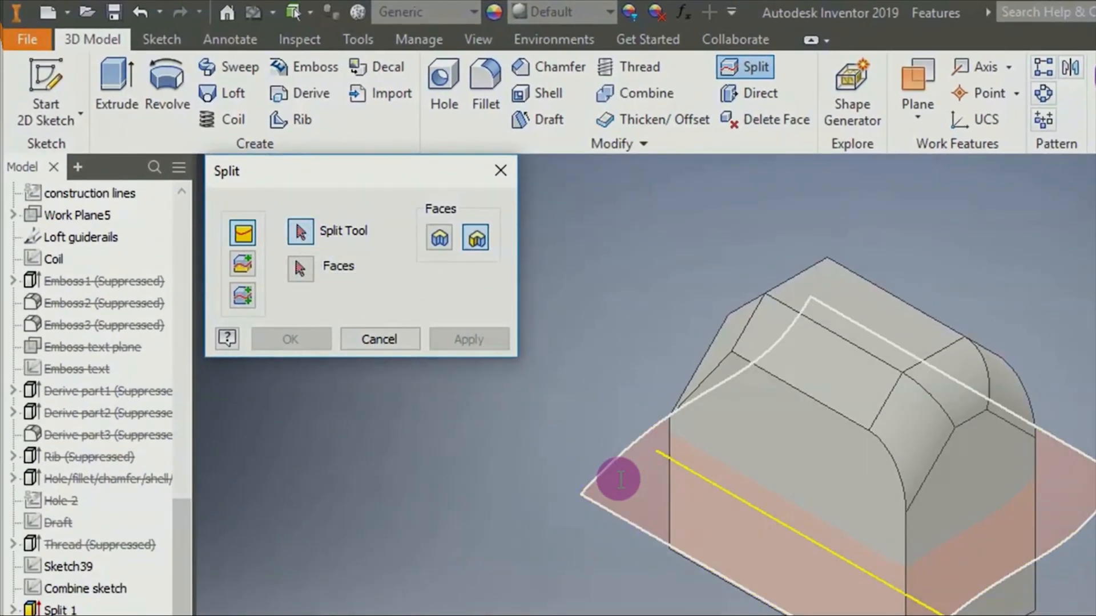
left_click(619, 480)
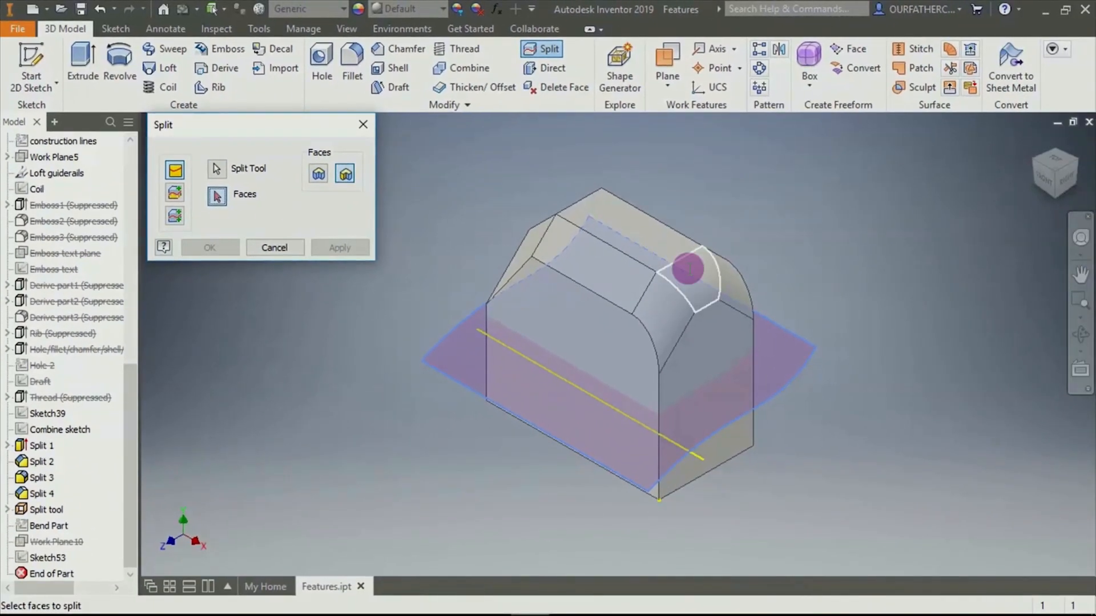
left_click(711, 347)
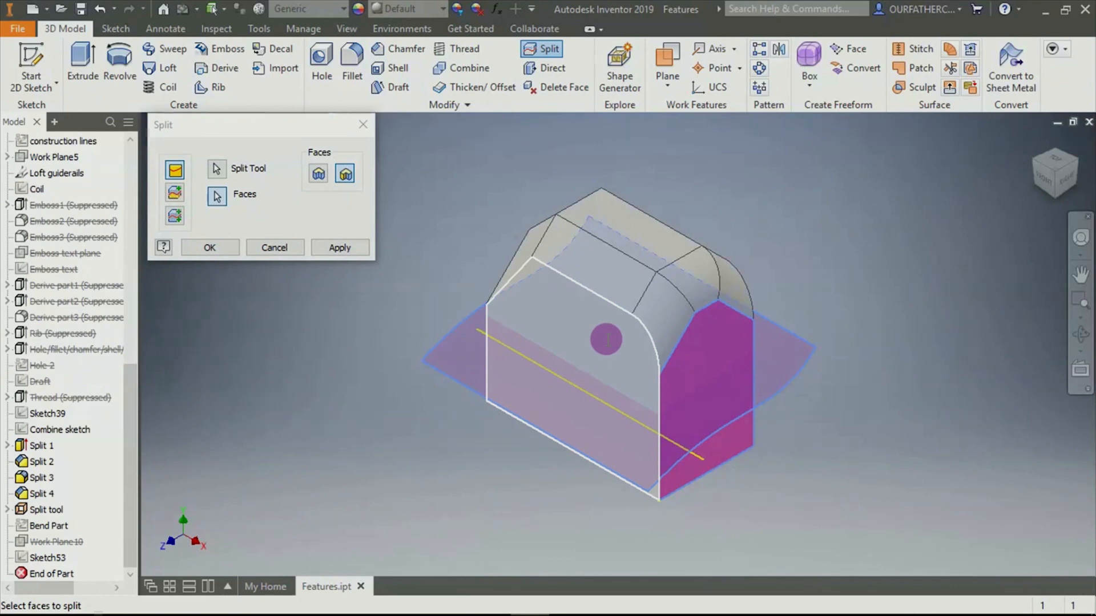
left_click(606, 340)
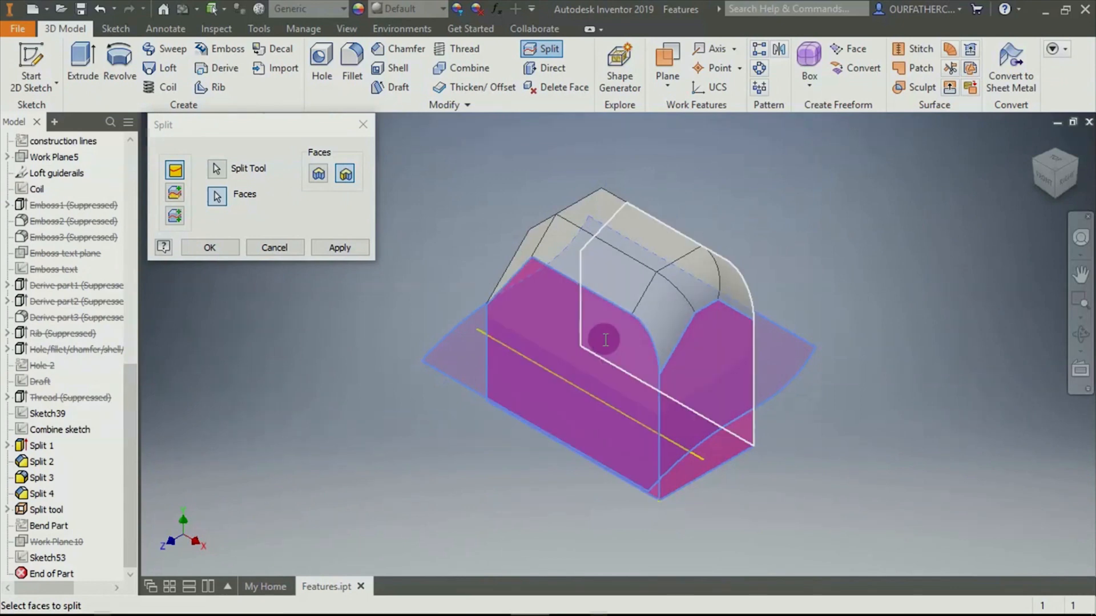
left_click(210, 247)
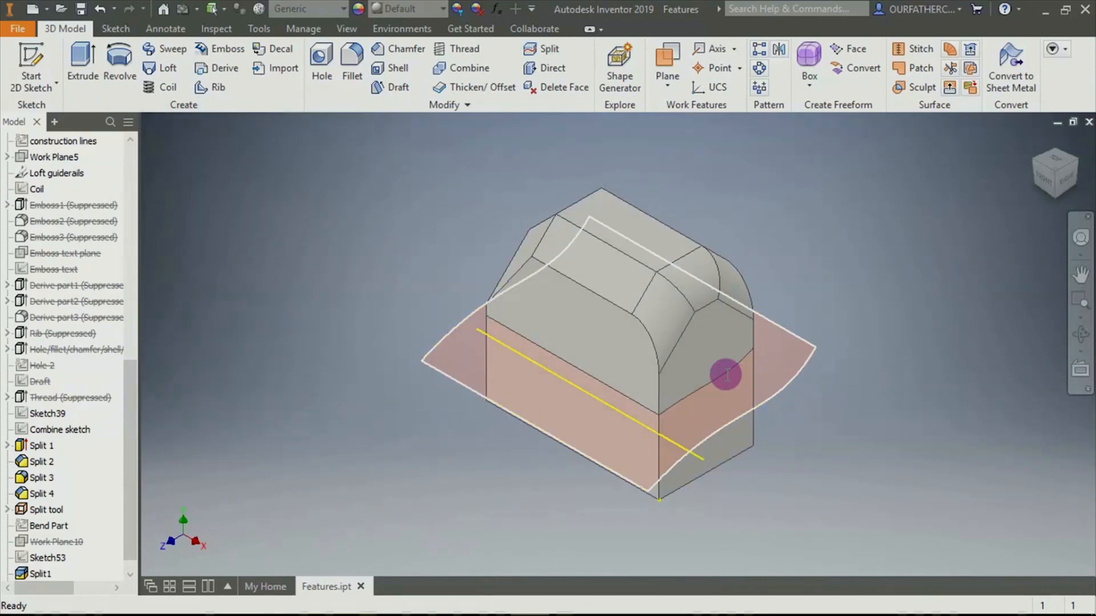
Check the block's upper and lower face portions and its back face, and undo the face split
left_click(713, 357)
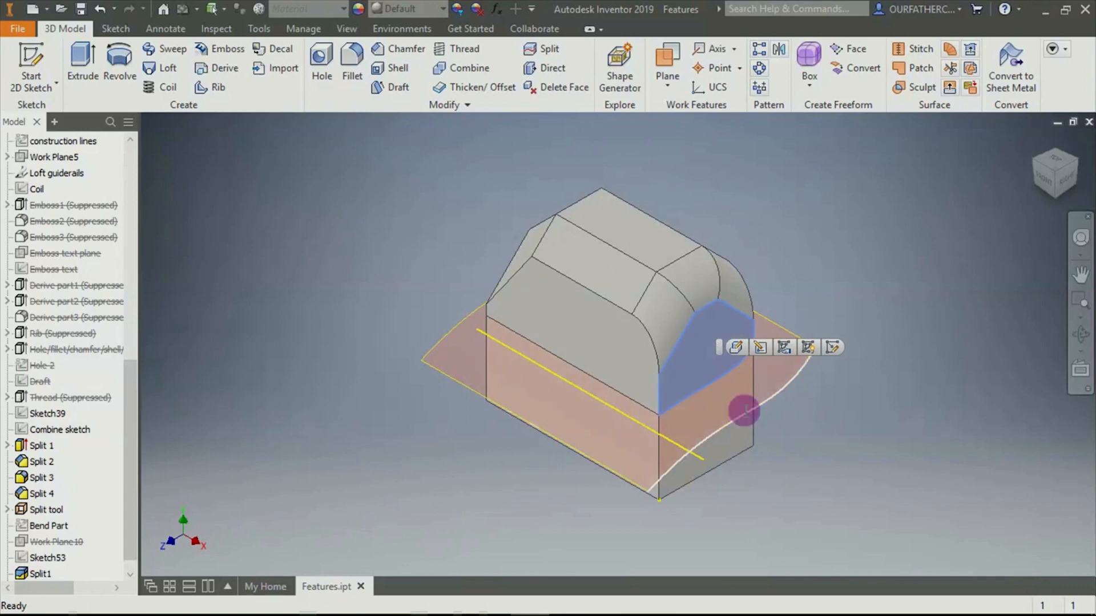
left_click(742, 445)
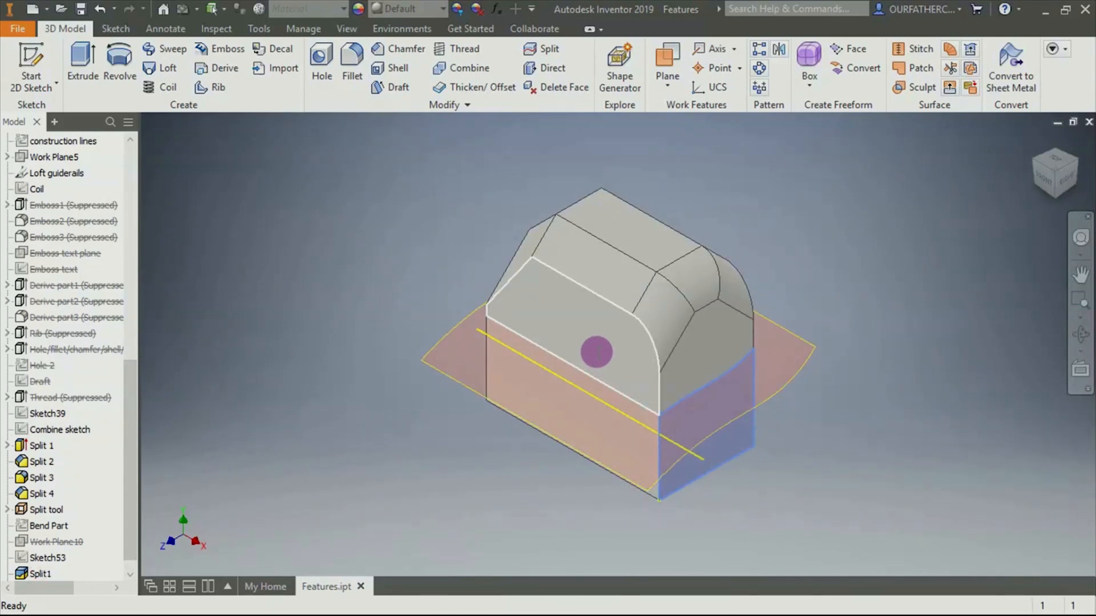
left_click(597, 352)
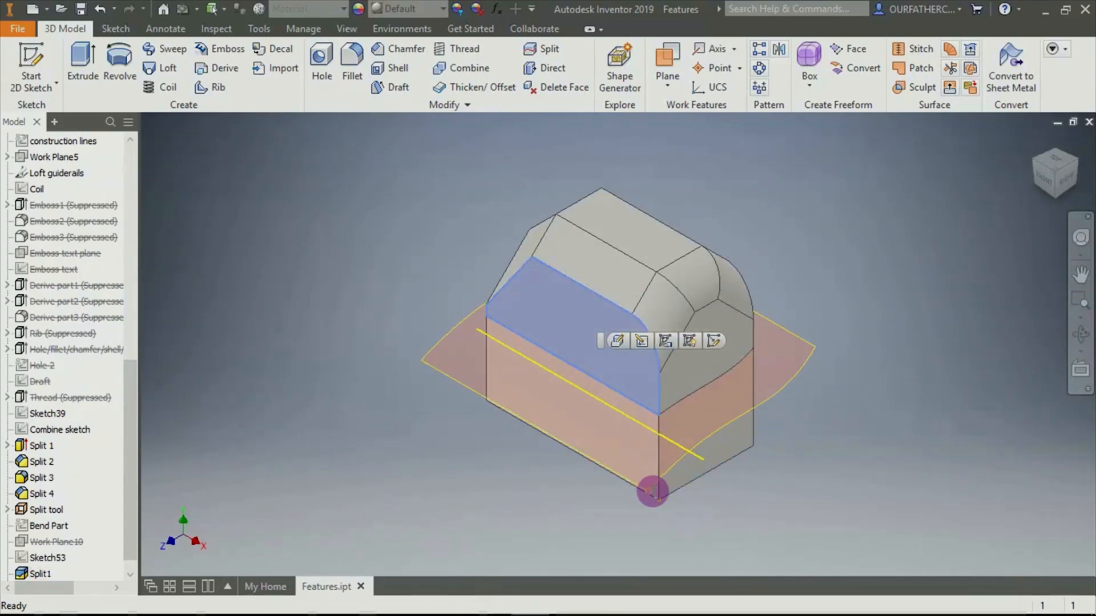
left_click(653, 491)
left_click(867, 410)
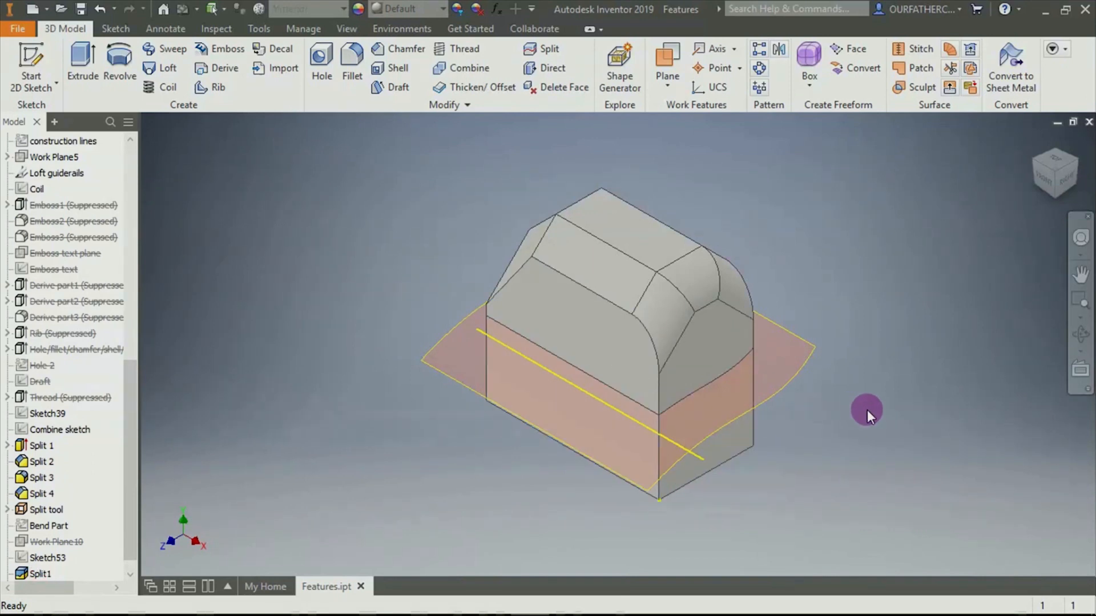
middle_click_drag(899, 430, 773, 440, "shift")
left_click(667, 335)
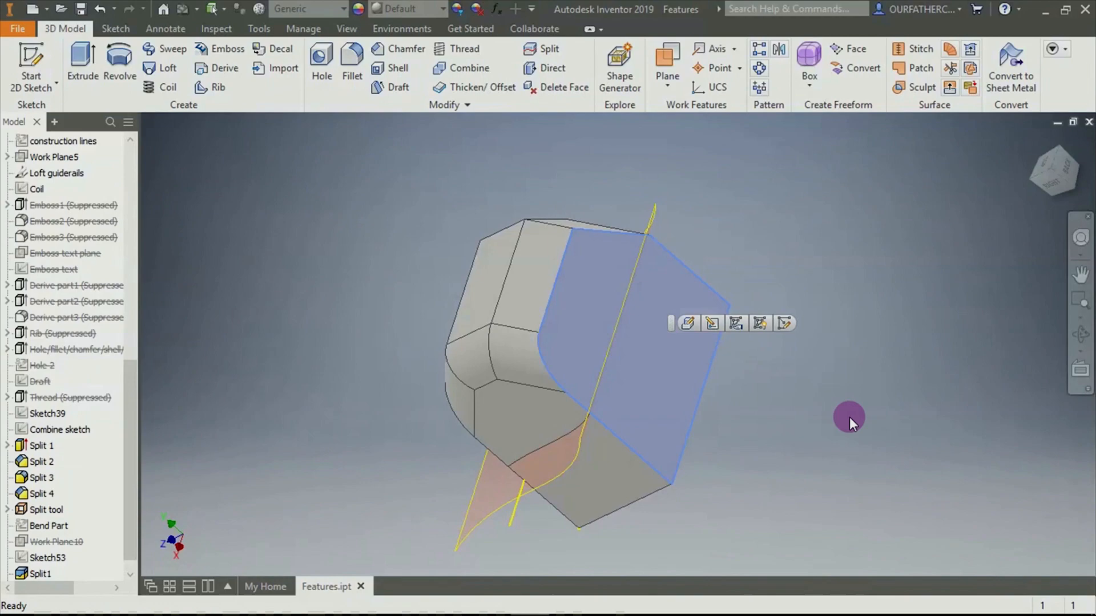
left_click(880, 423)
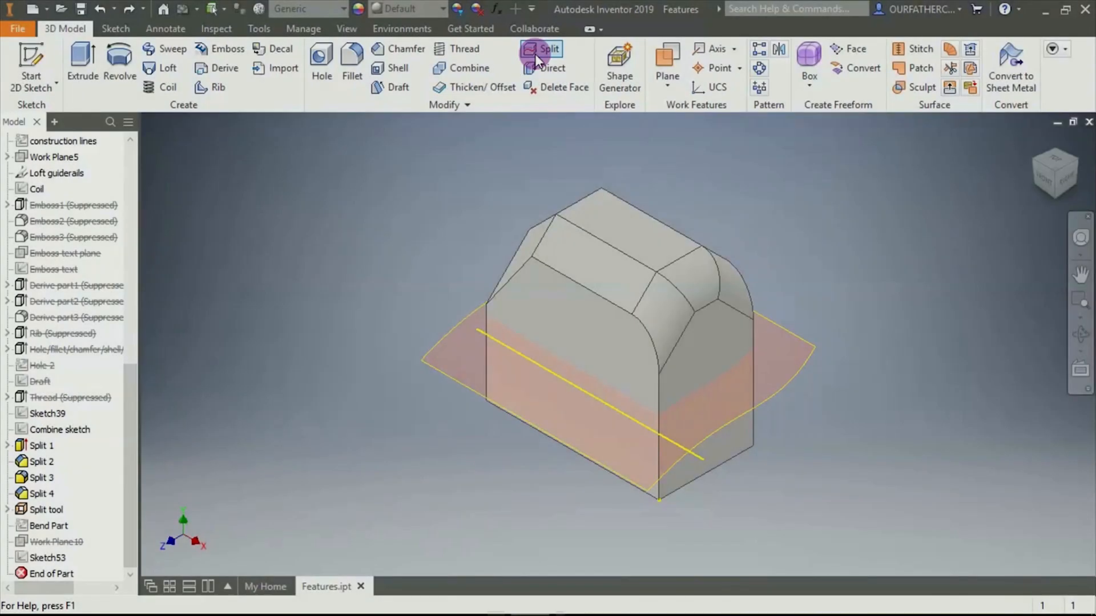
Split all faces of the block at once, using the wavy surface as the split tool, and inspect the resulting edges
left_click(537, 51)
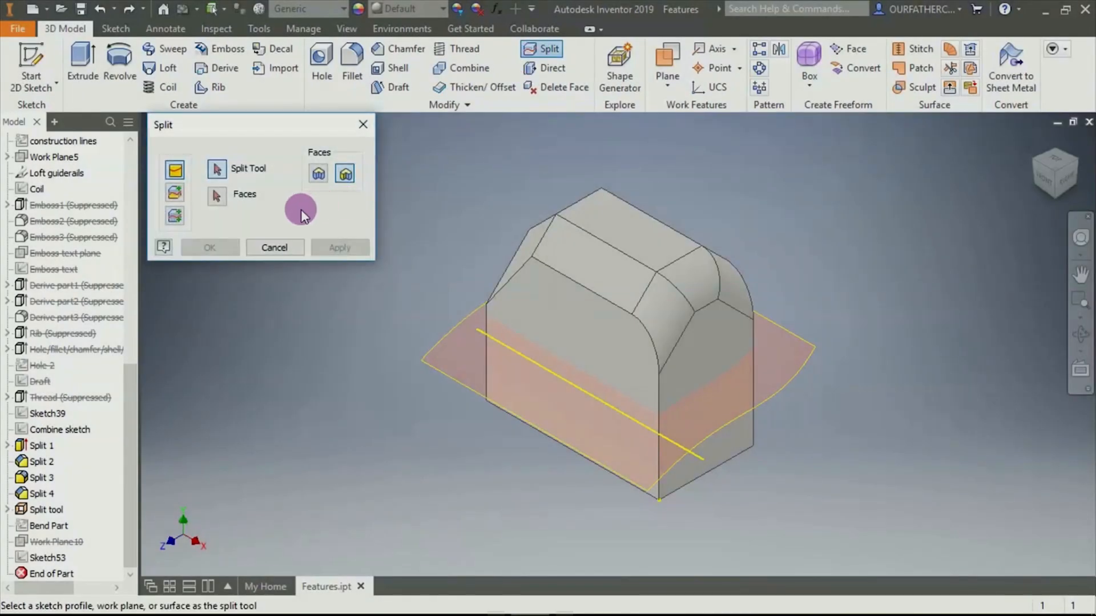
left_click(324, 174)
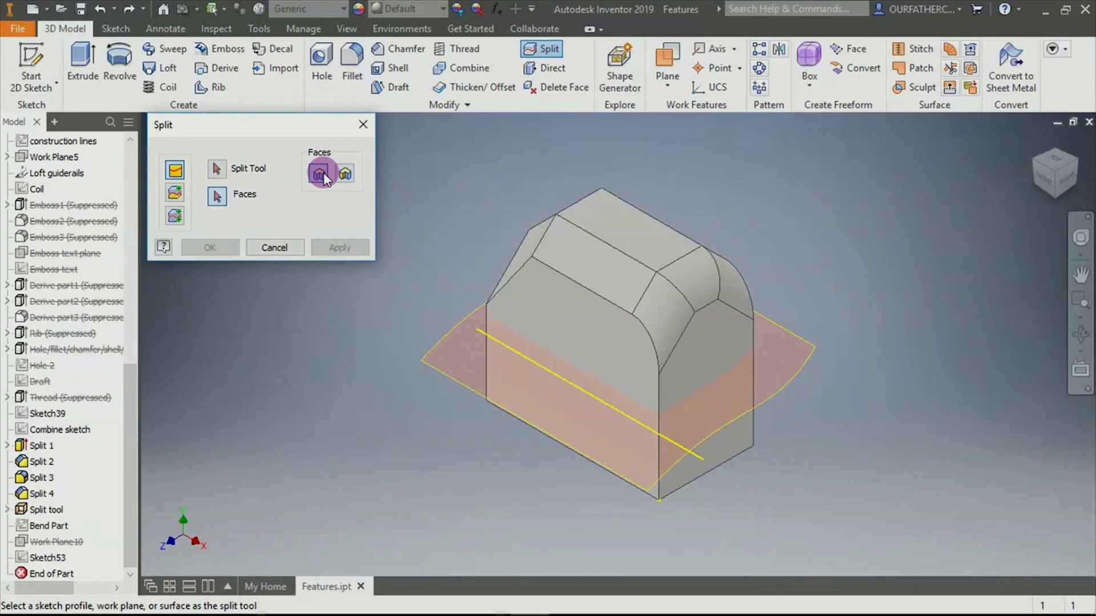
left_click(170, 173)
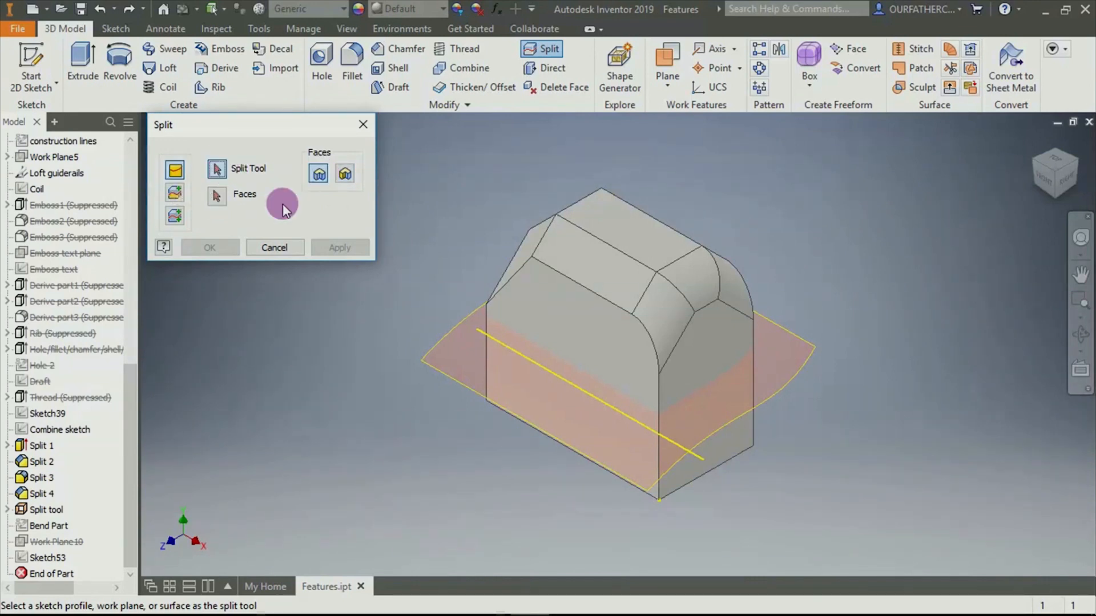
left_click(433, 362)
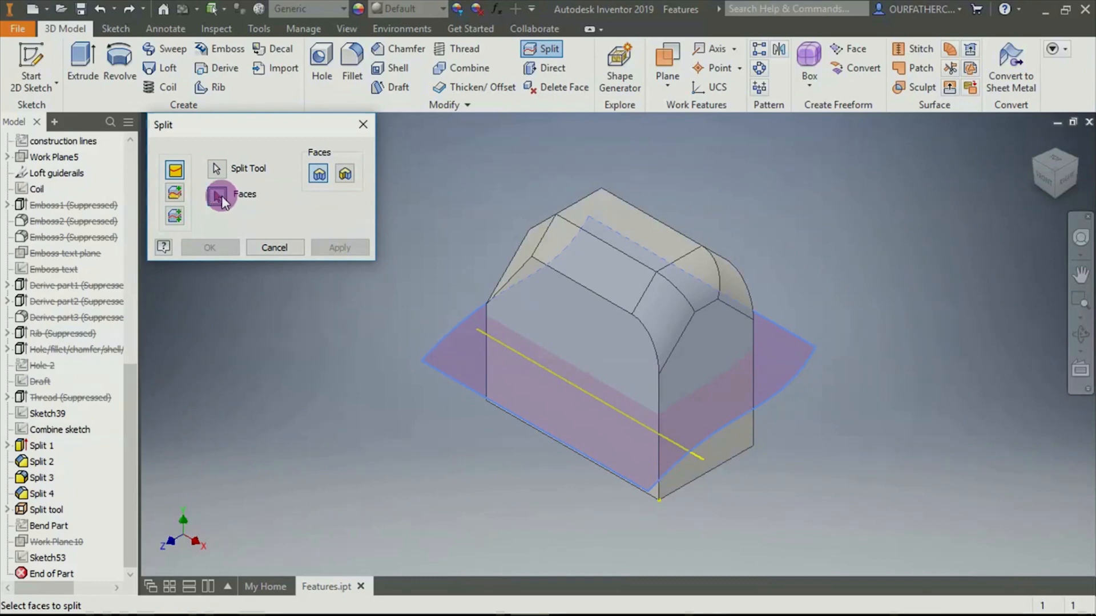
left_click(694, 365)
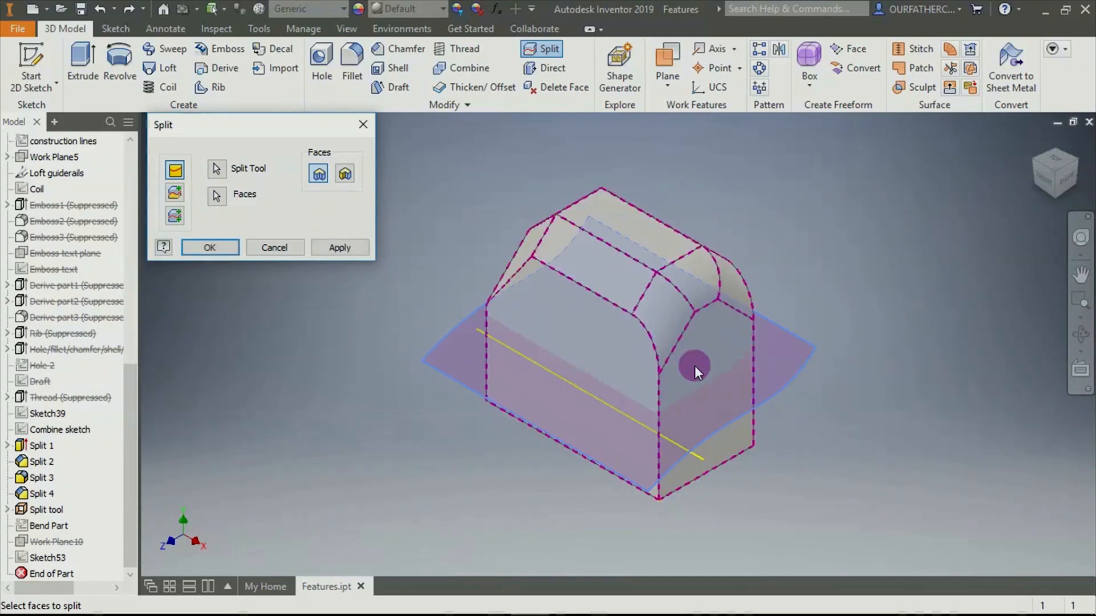
left_click(224, 248)
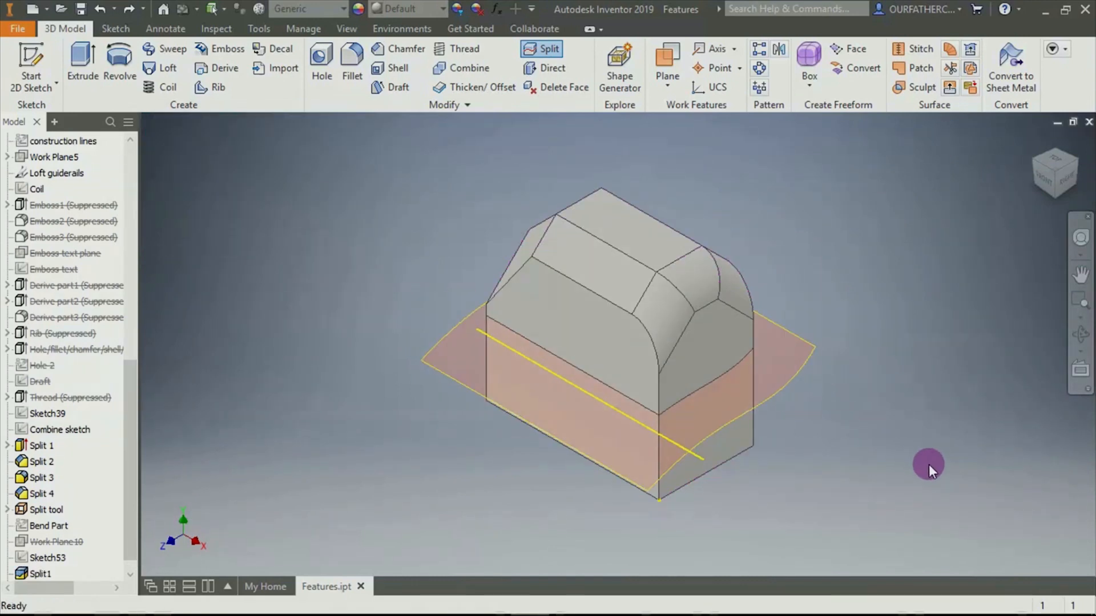
left_click(604, 352)
left_click(892, 443)
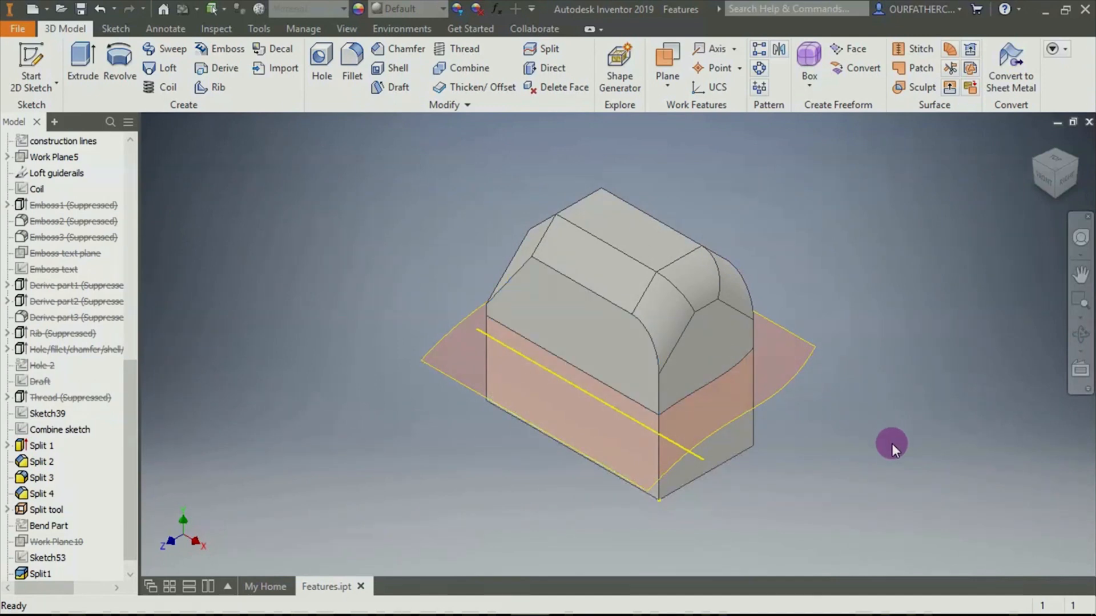
middle_click_drag(892, 444, 919, 450, "shift")
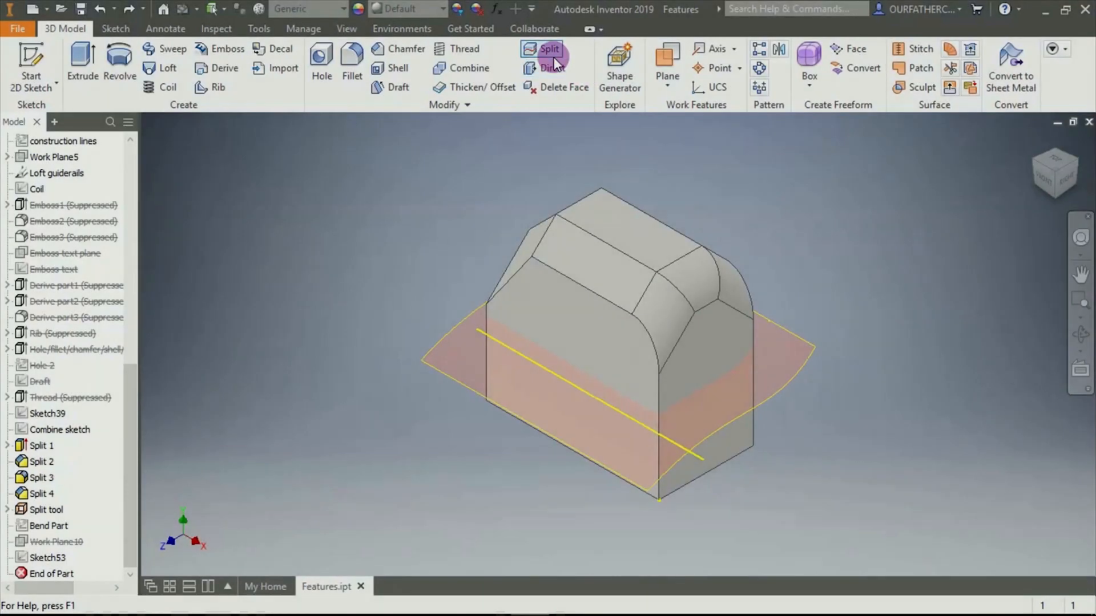
Trim the solid with the wavy surface, removing the portion above it, and undo the trim
left_click(550, 52)
left_click(184, 175)
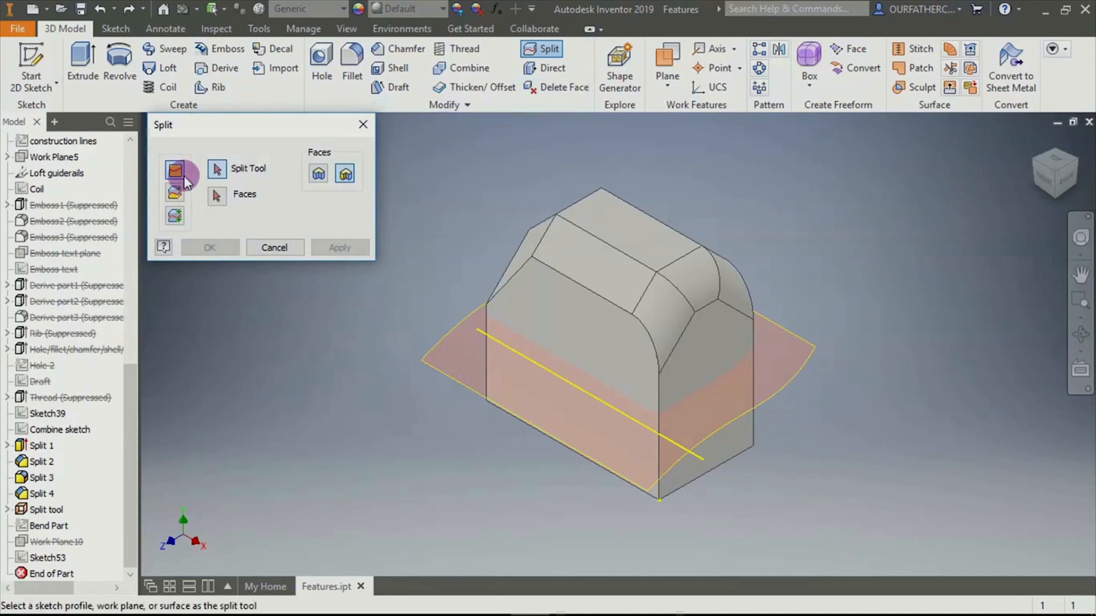
left_click(176, 193)
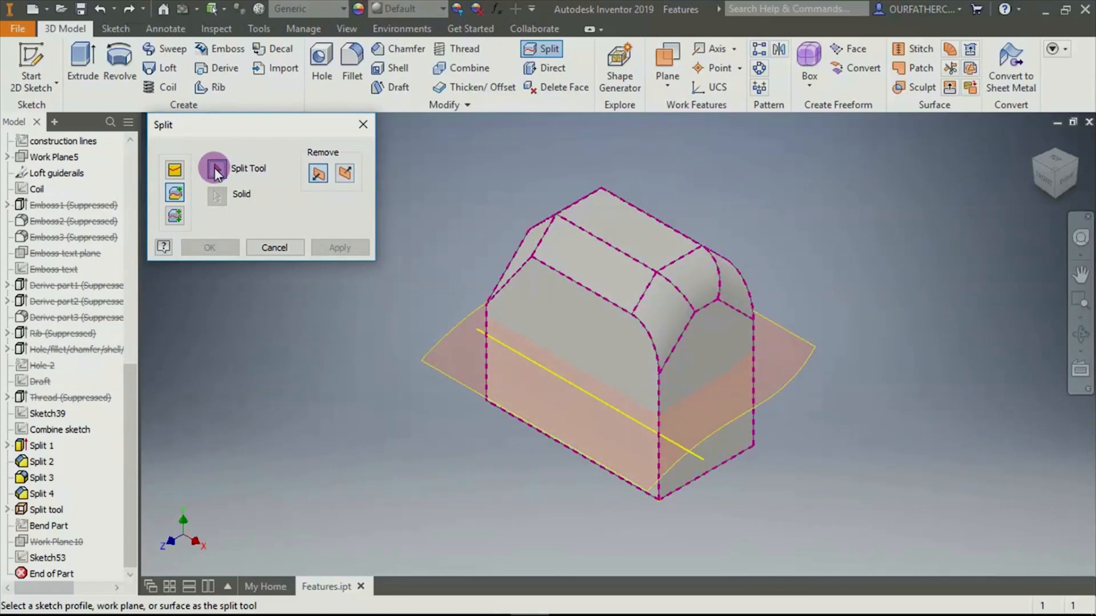
left_click(173, 193)
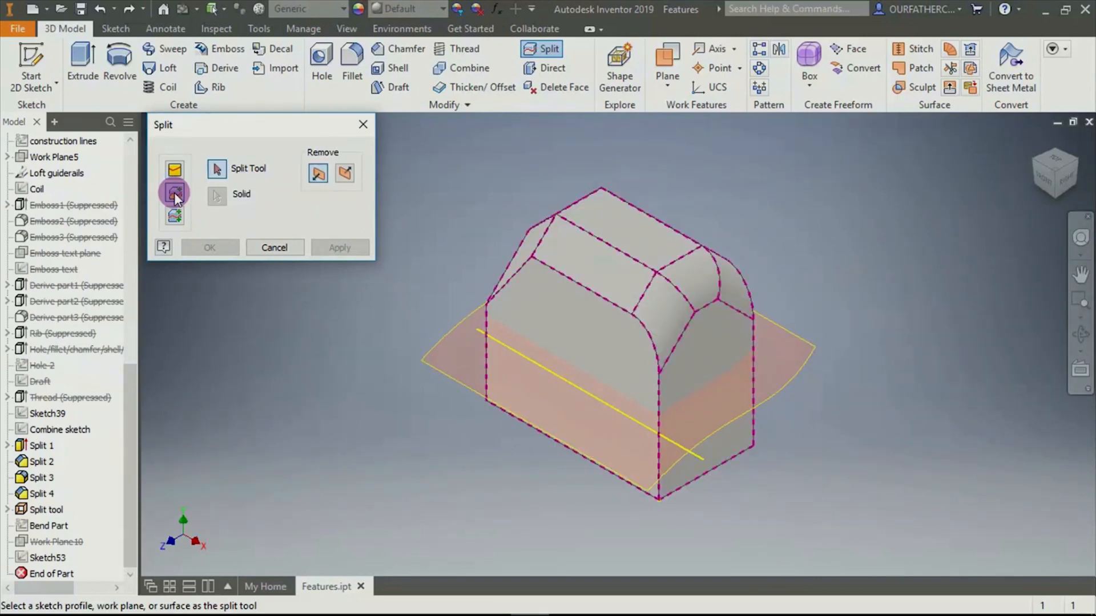
left_click(427, 366)
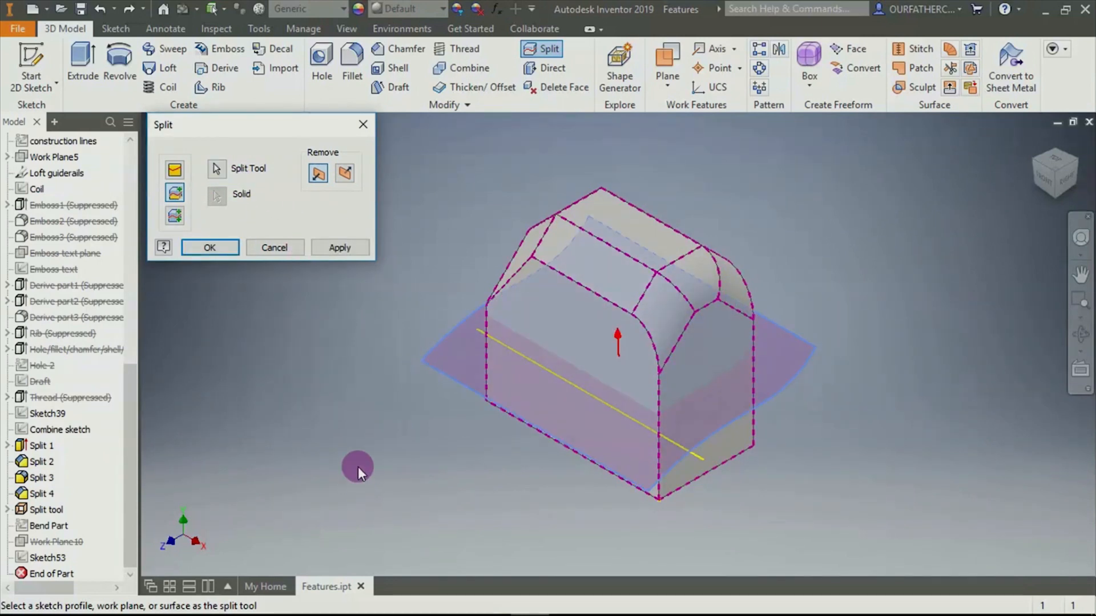
left_click(318, 173)
left_click(320, 174)
left_click(222, 250)
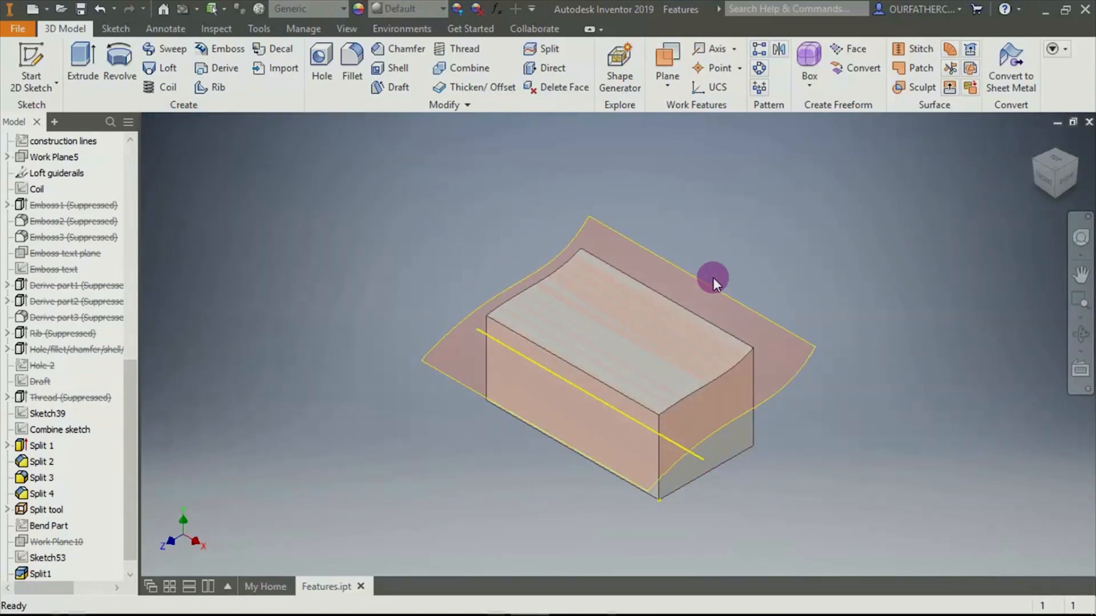
key("ctrl+z")
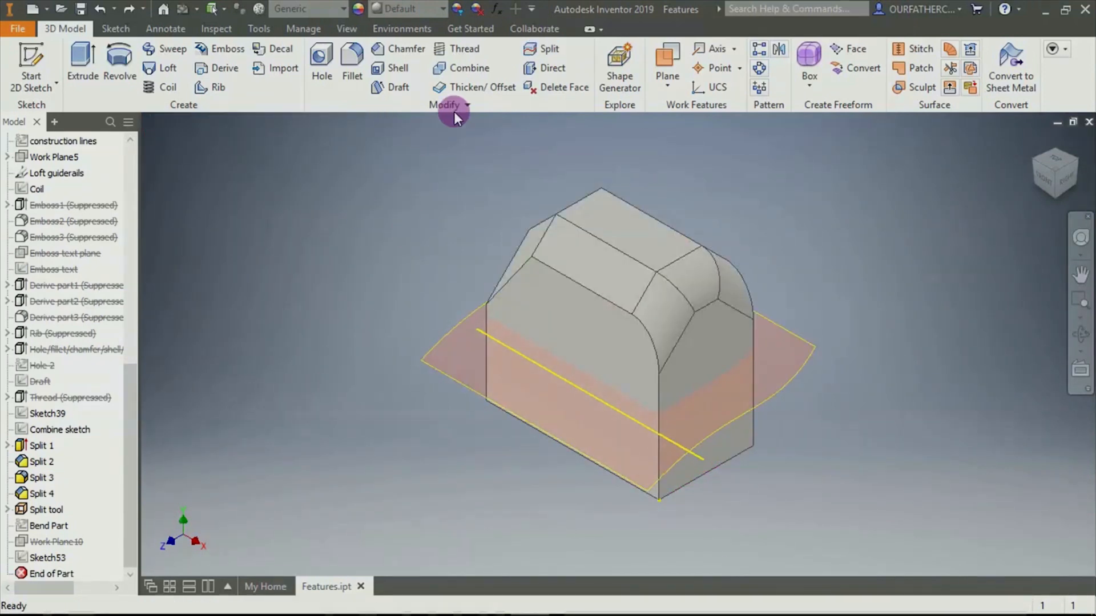
Trim the solid with the wavy surface, removing the portion below it, and undo the trim
left_click(542, 49)
left_click(175, 192)
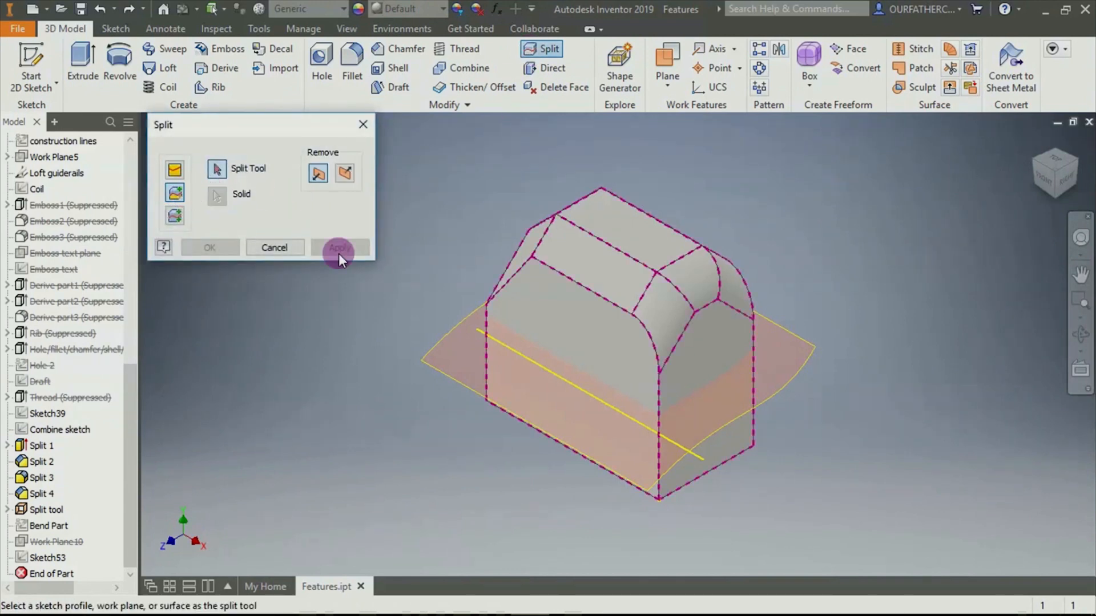
left_click(451, 334)
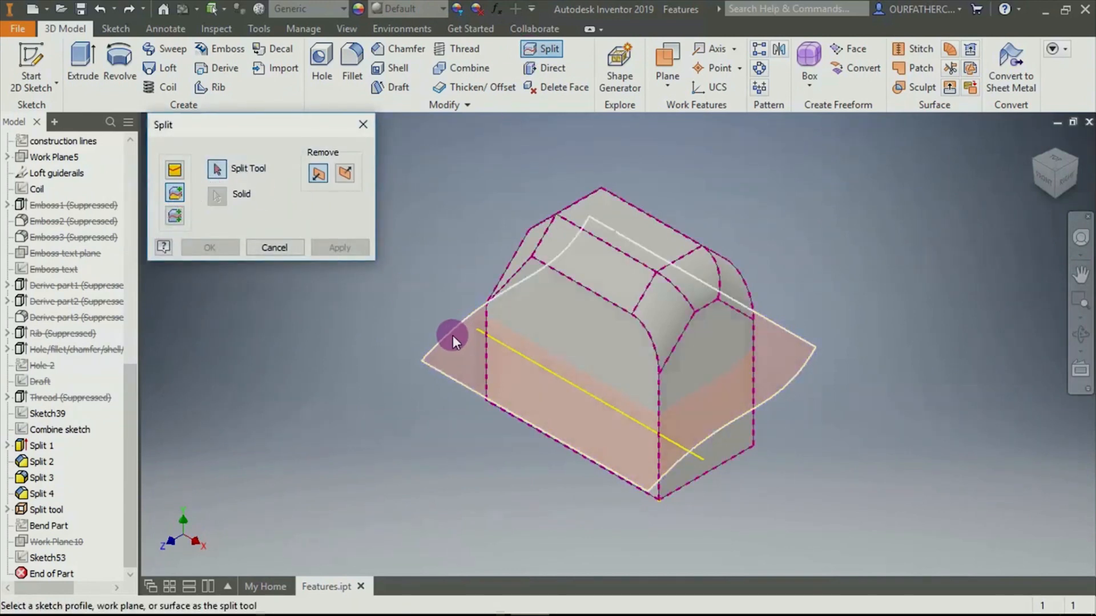
left_click(346, 174)
left_click(235, 248)
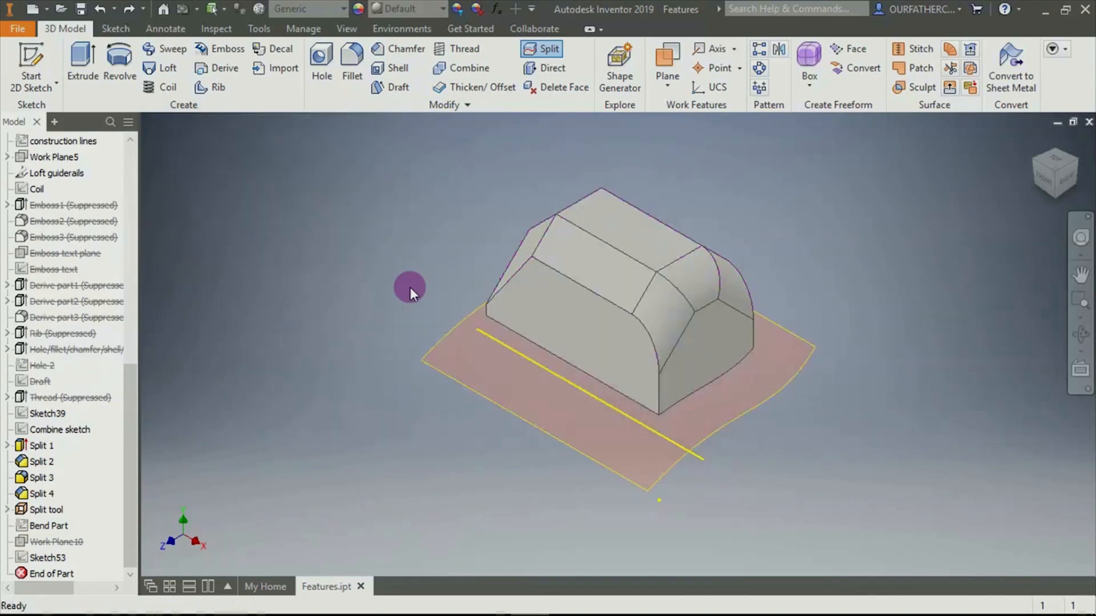
key("ctrl+z")
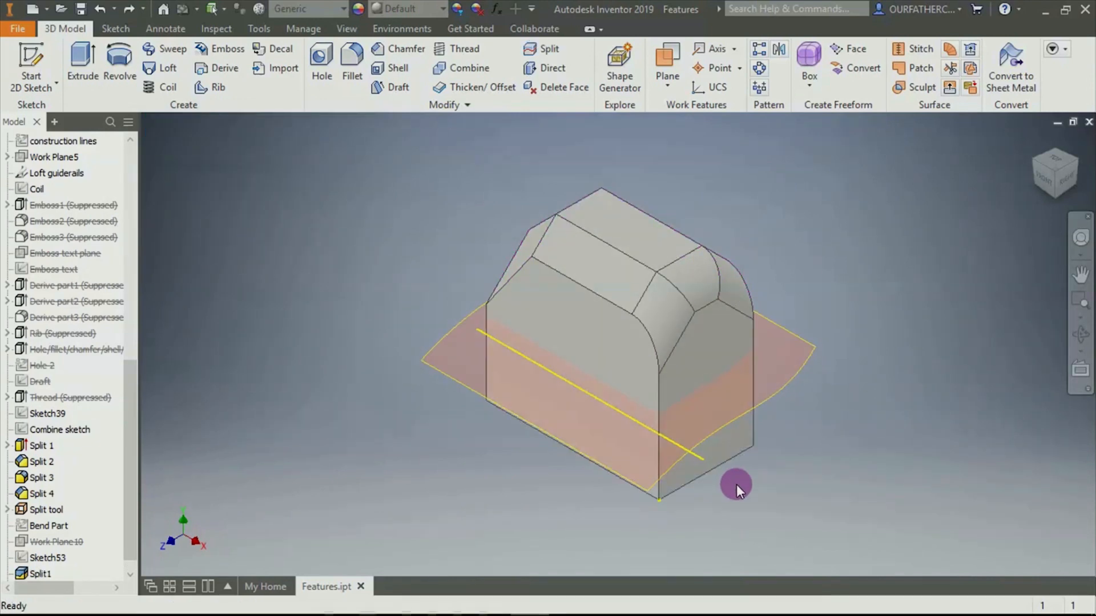
Split the block into two separate solid bodies, using the wavy surface as the split tool
left_click(540, 51)
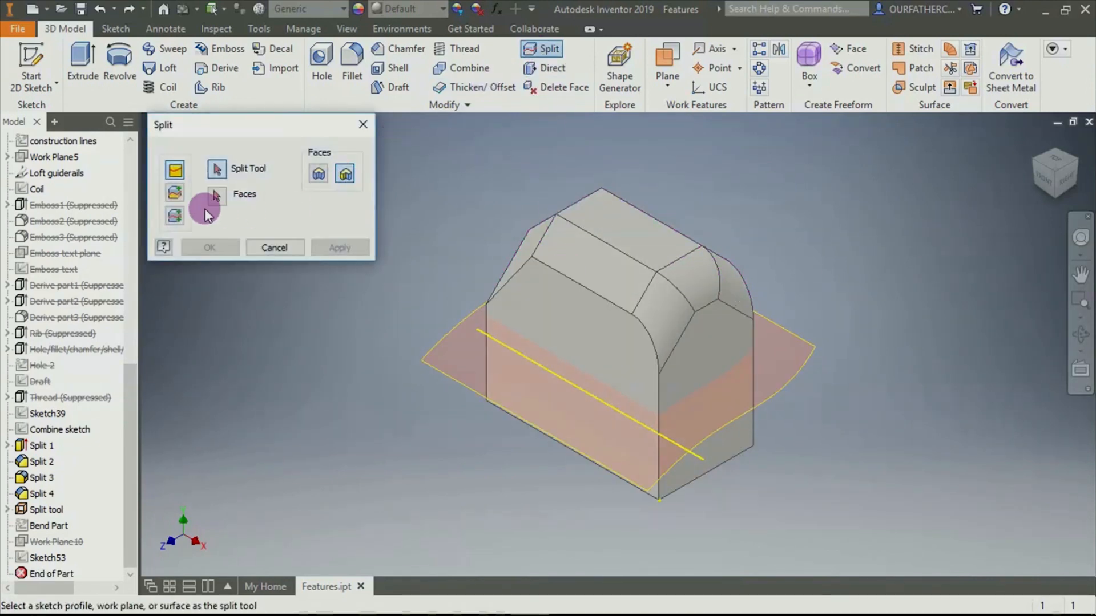
left_click(176, 216)
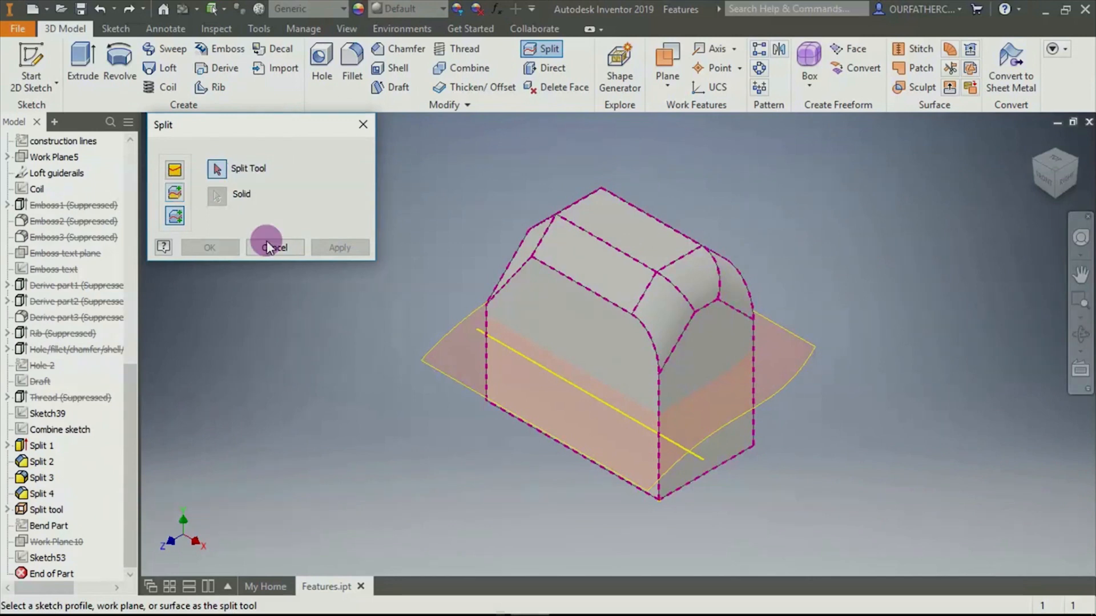
left_click(442, 347)
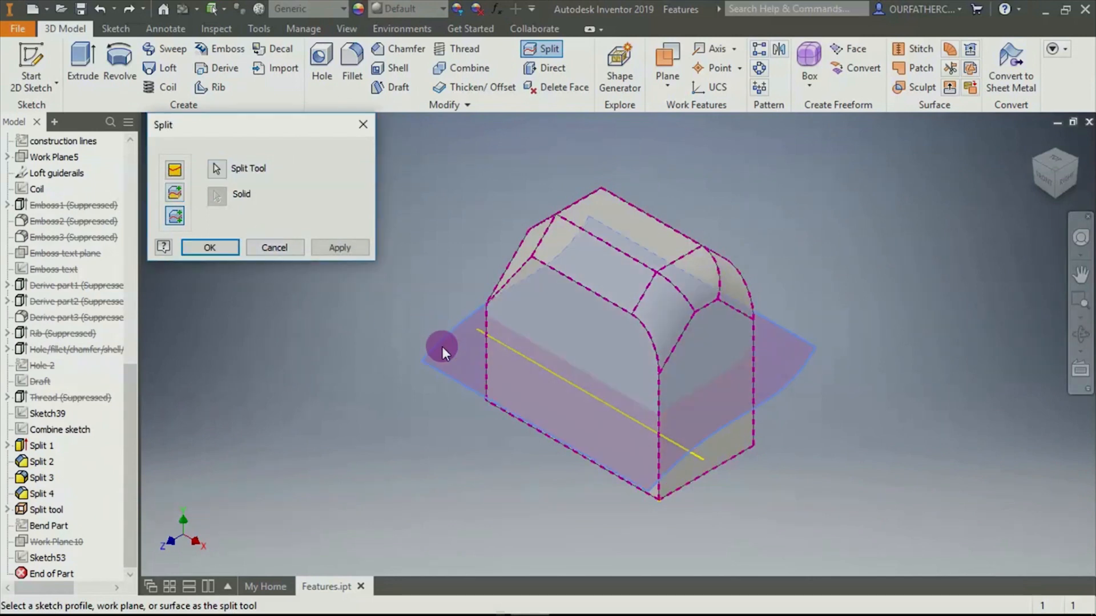
left_click(209, 248)
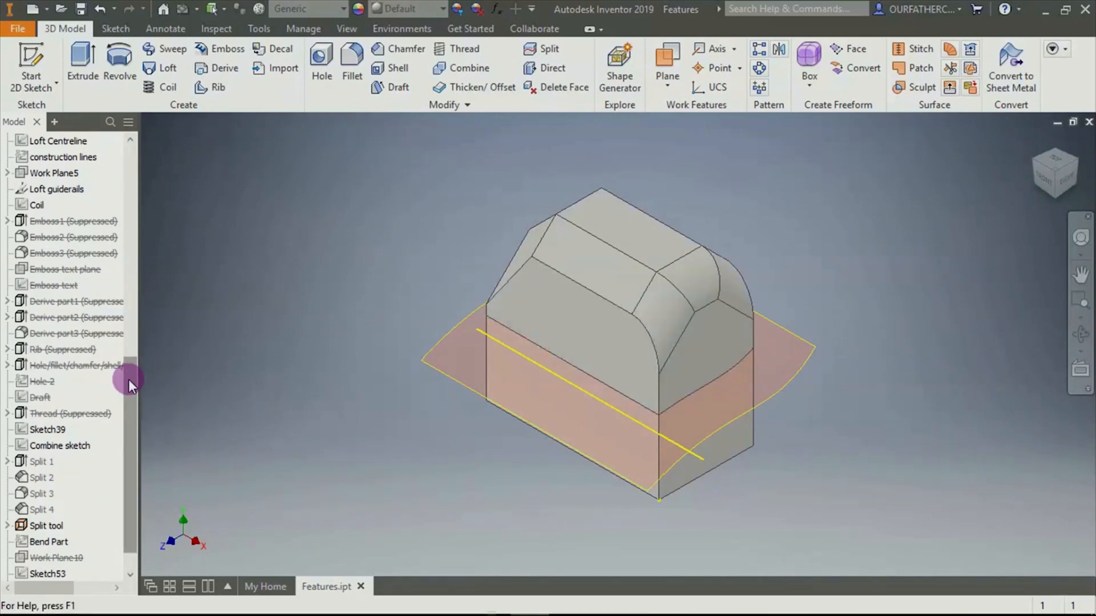
Select each entry under Solid Bodies in turn to check which half of the split block it represents
left_click_drag(128, 379, 133, 122)
left_click(41, 173)
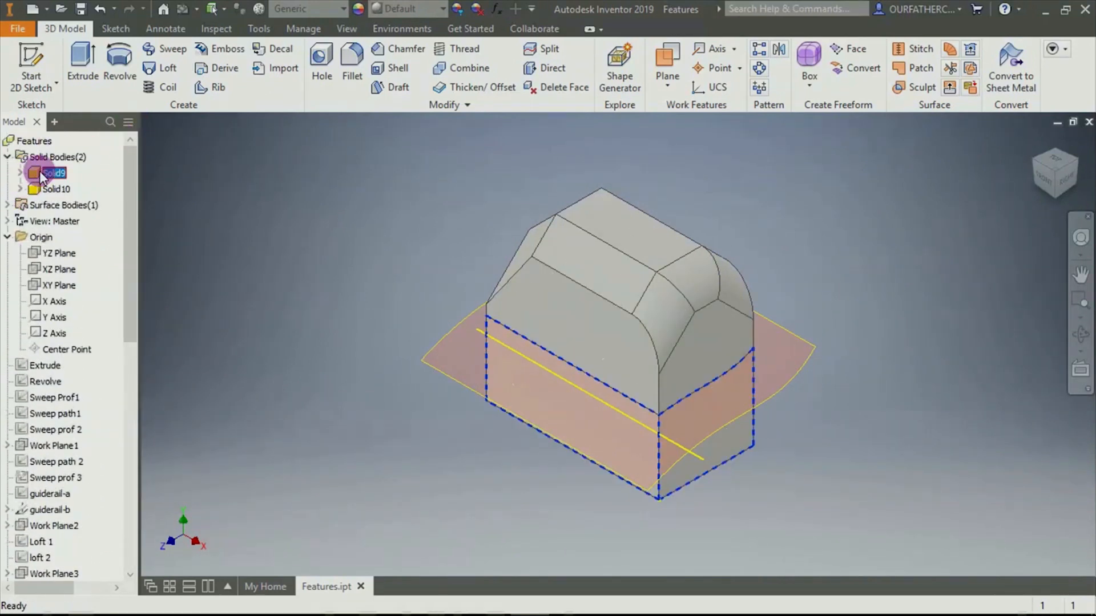
left_click(48, 189)
left_click(327, 257)
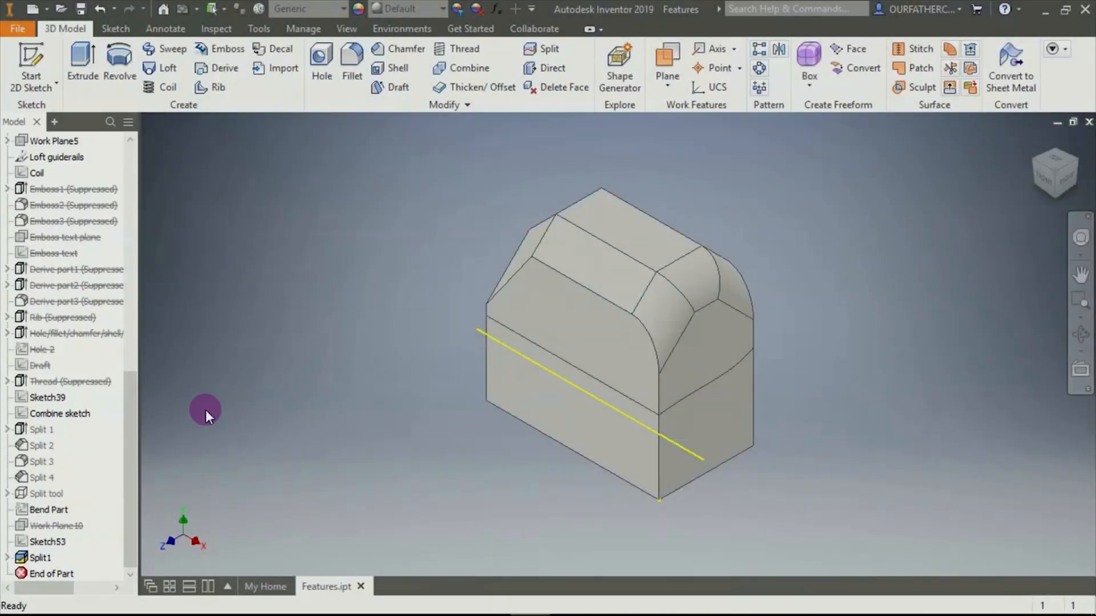
left_click_drag(135, 420, 160, 174)
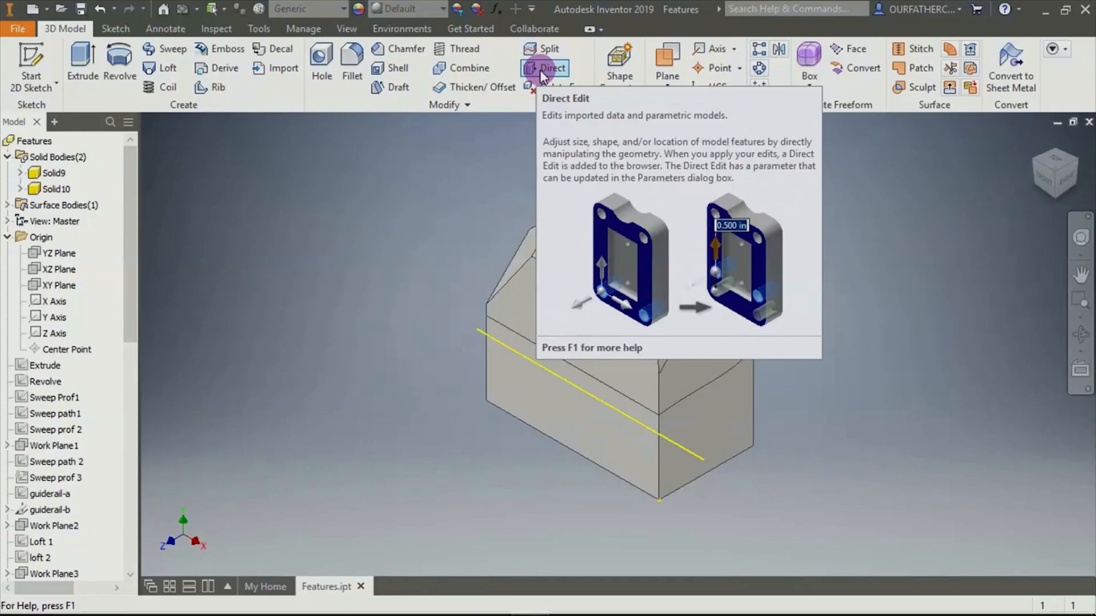
Move the lower body's end face outward by 28.5 mm with Direct Edit
left_click(526, 141)
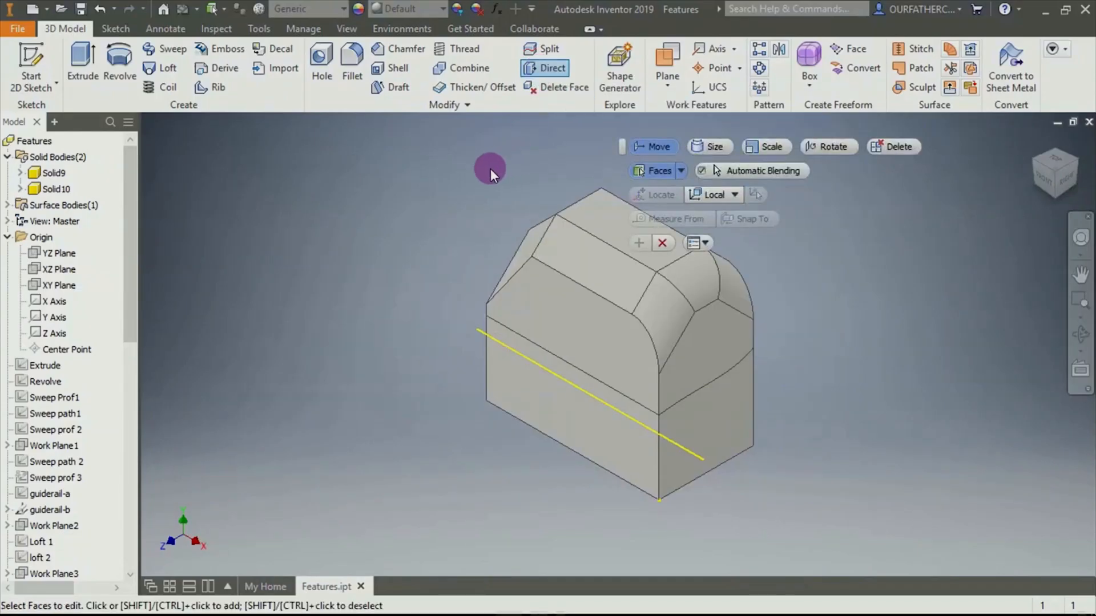
left_click(721, 408)
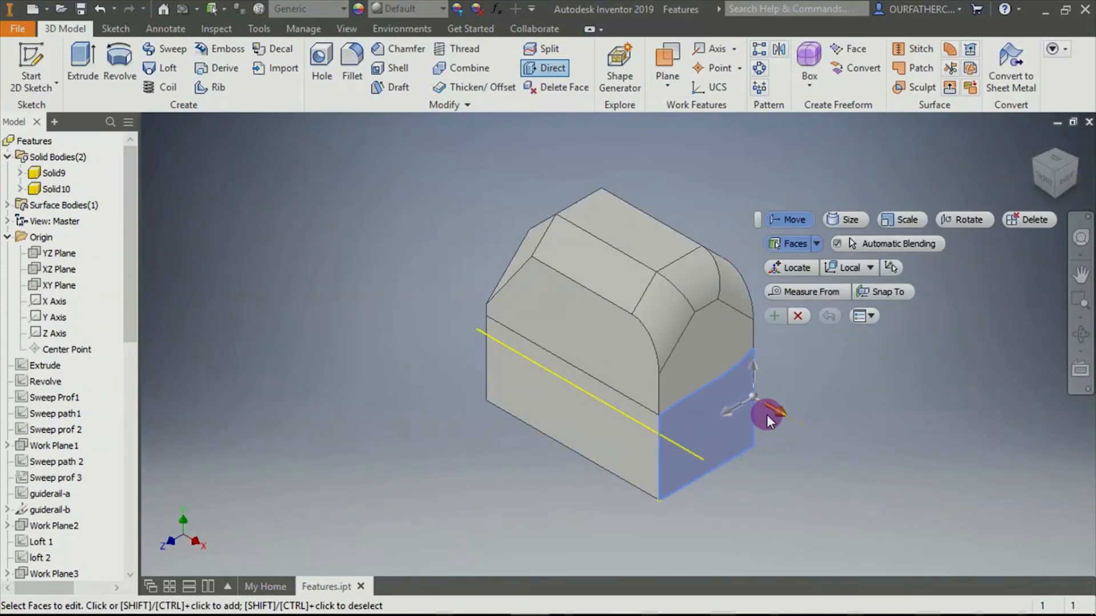
left_click_drag(780, 418, 826, 445)
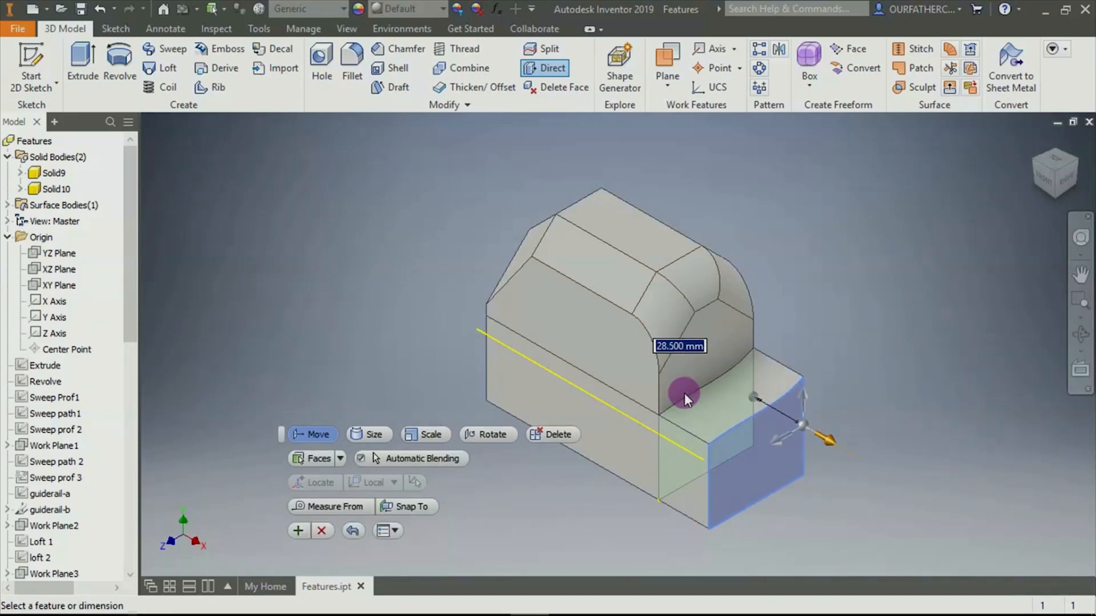
left_click(300, 531)
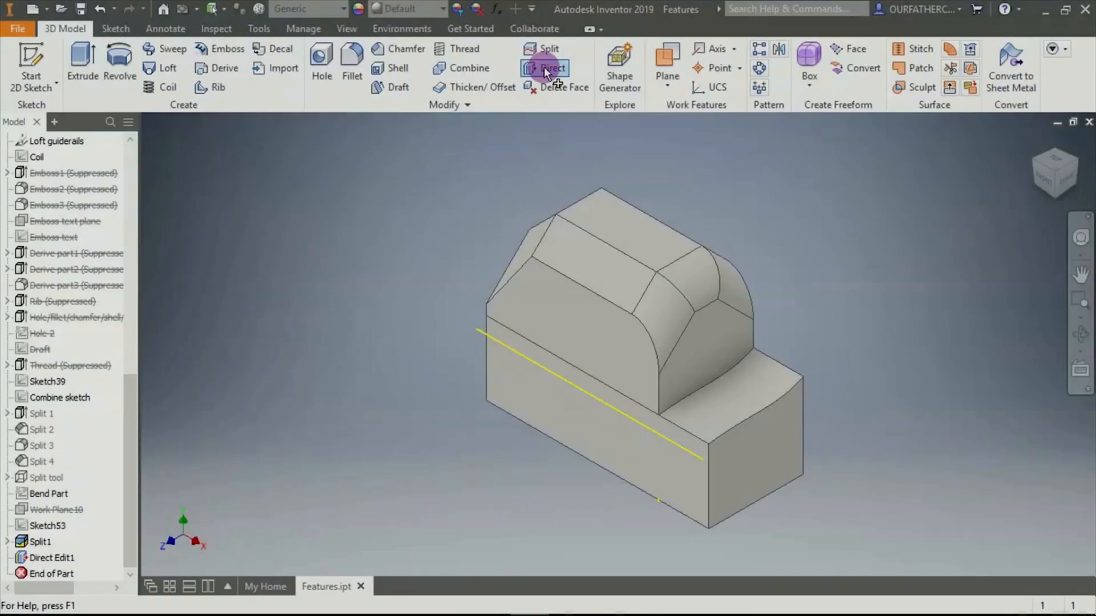
Move the upper body's flat end face outward by 14.25 mm with Direct Edit
left_click(549, 67)
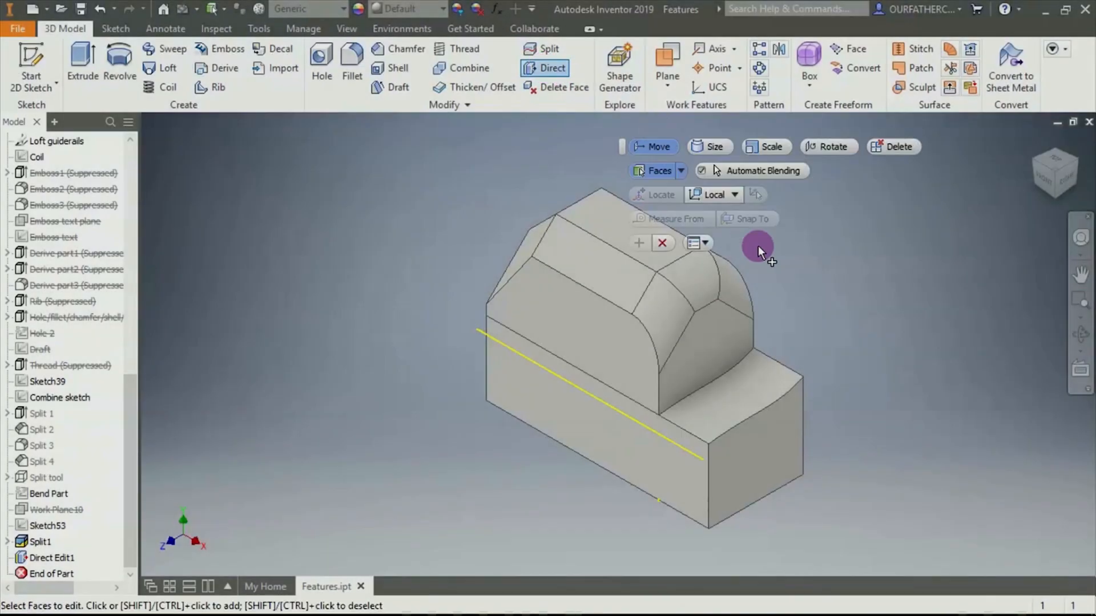
left_click(718, 346)
left_click(770, 364)
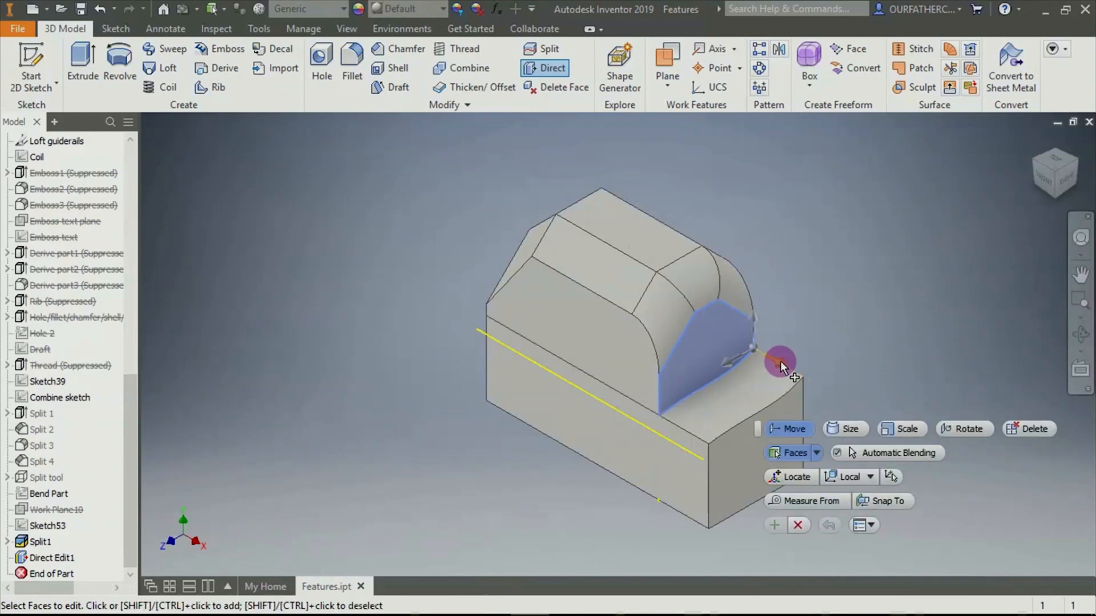
left_click_drag(779, 361, 803, 375)
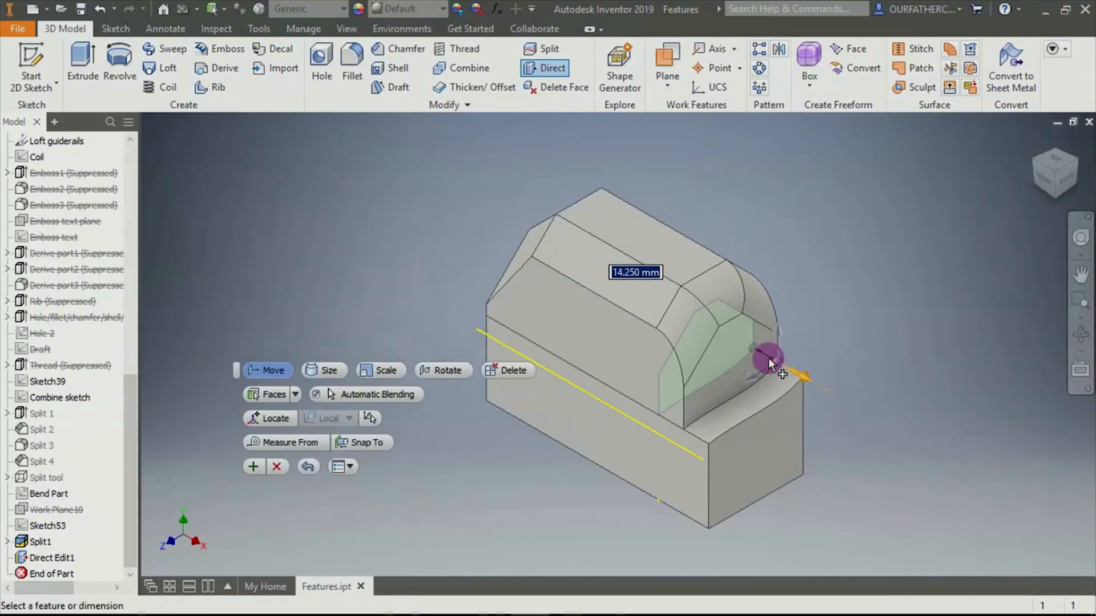
left_click(378, 417)
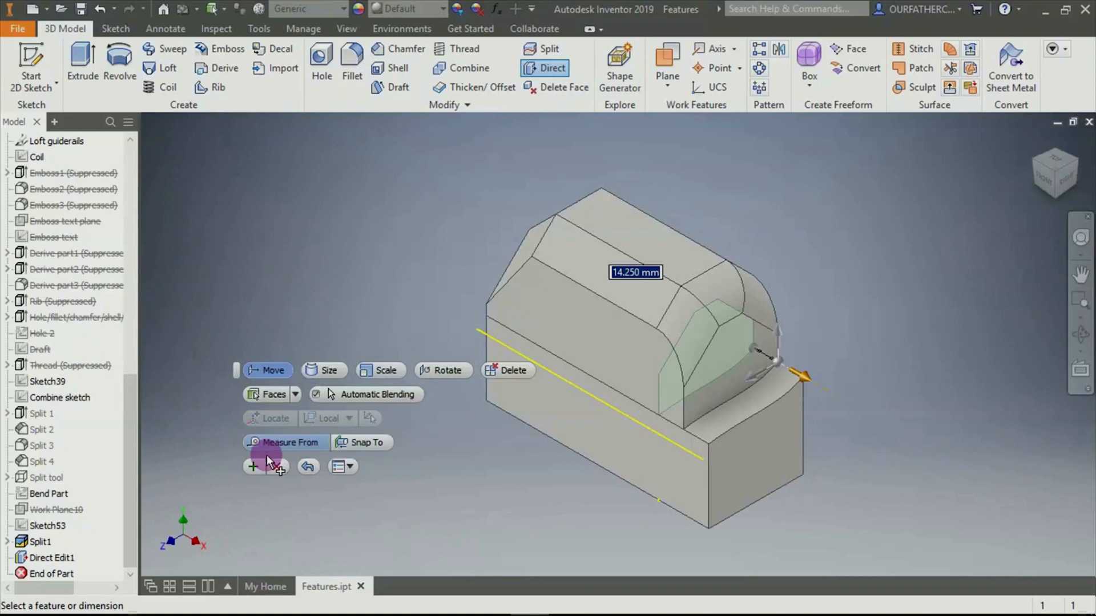
left_click(249, 464)
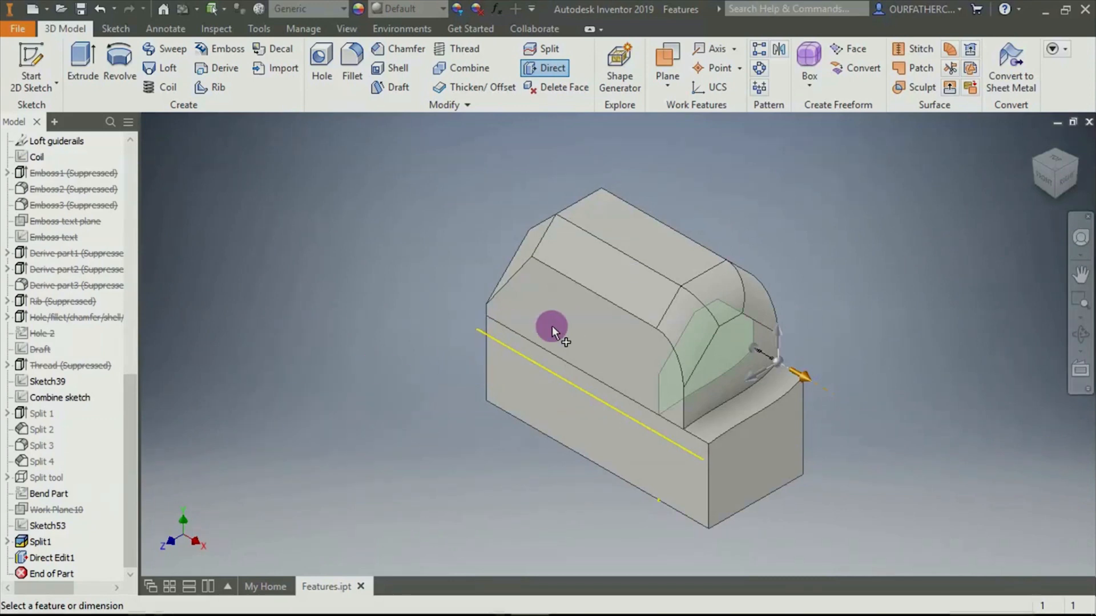
left_click(586, 326)
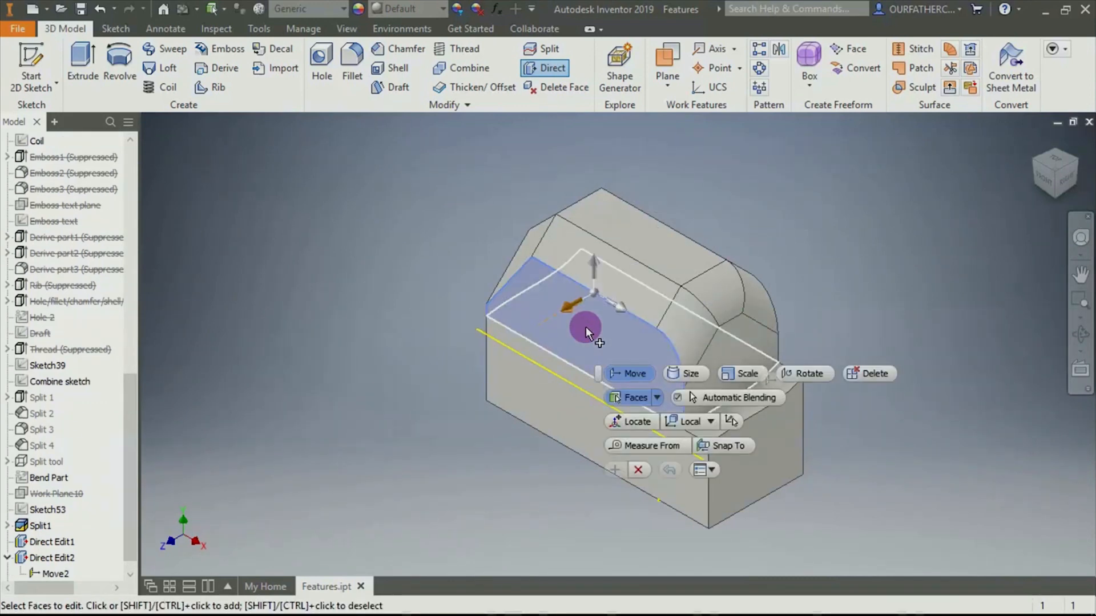
left_click(657, 397)
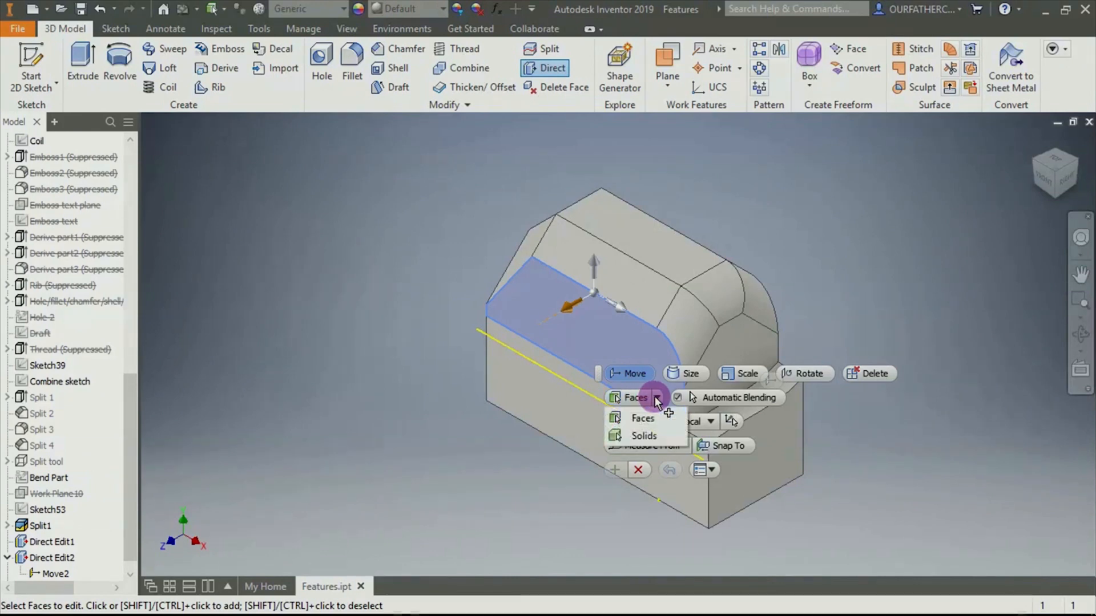
left_click(655, 396)
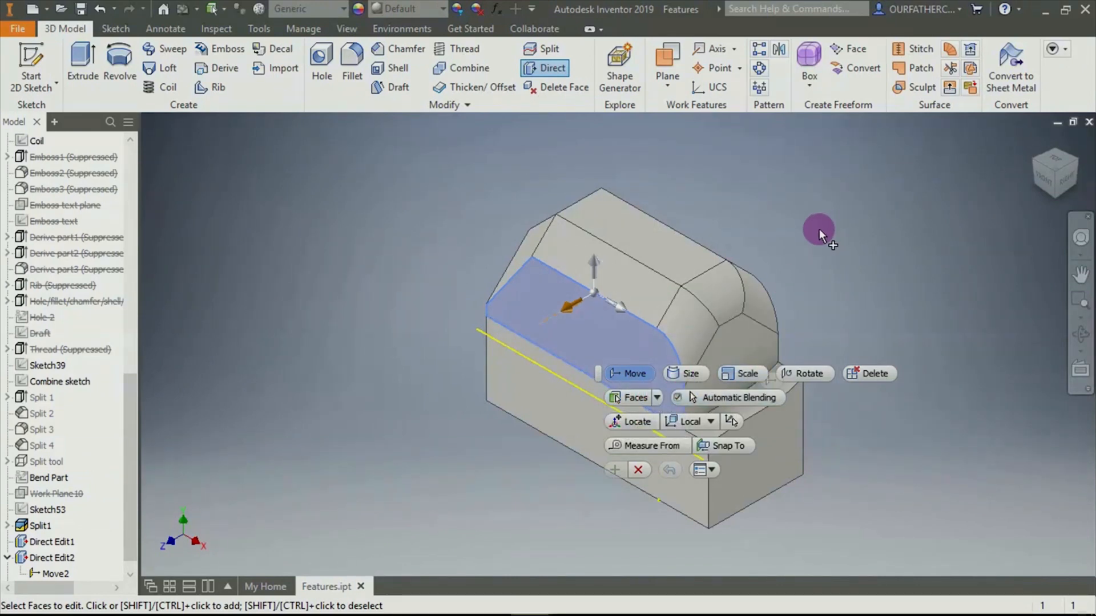
key("Escape")
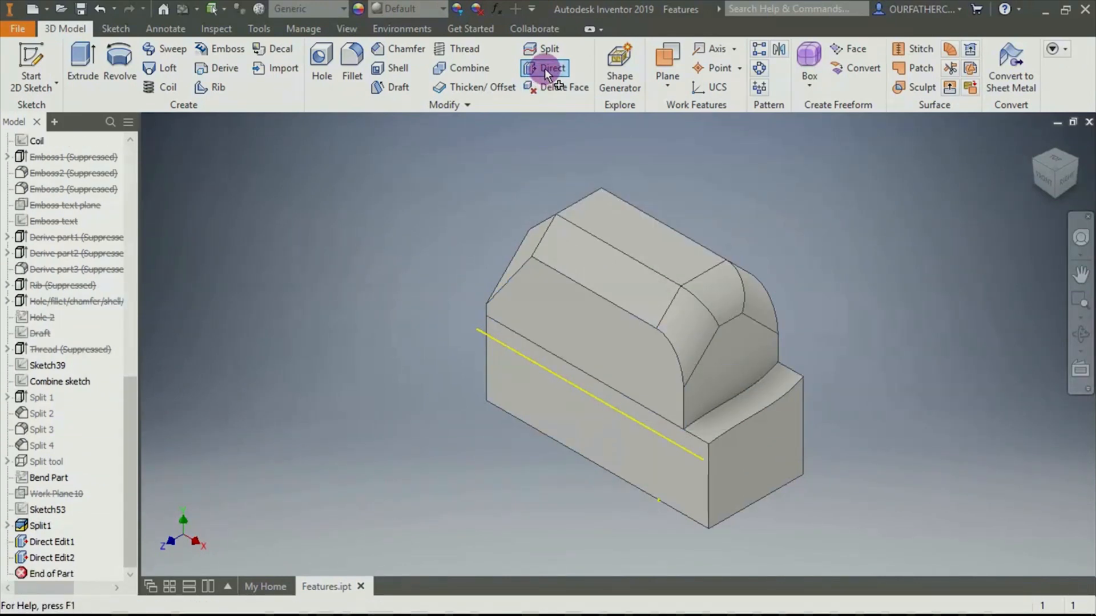
Scale the upper solid body uniformly by a factor of 0.75 with Direct Edit
left_click(545, 68)
left_click(681, 170)
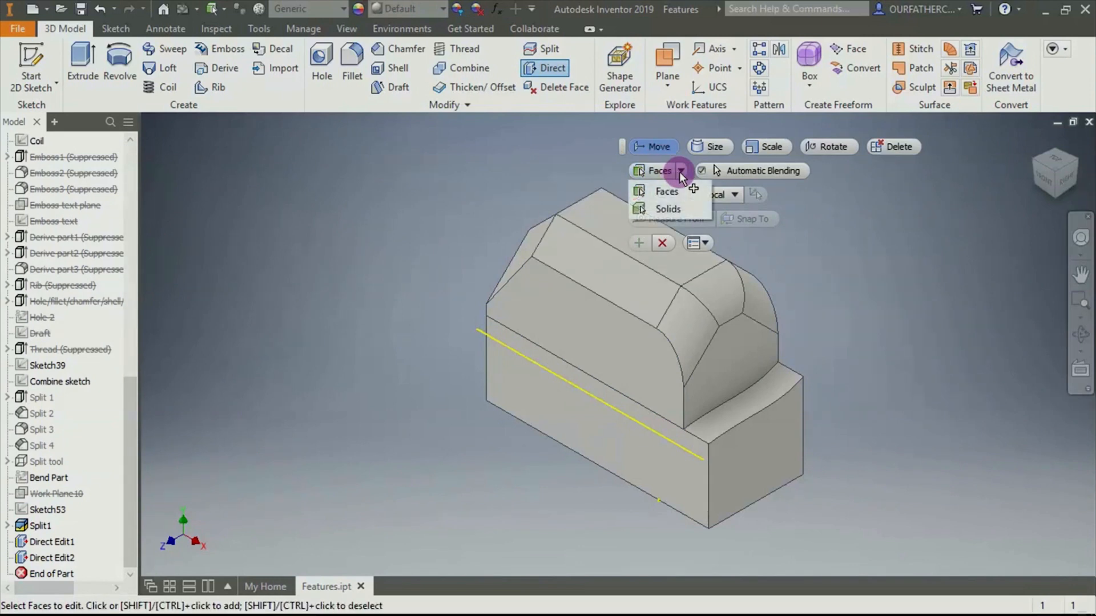
left_click(669, 209)
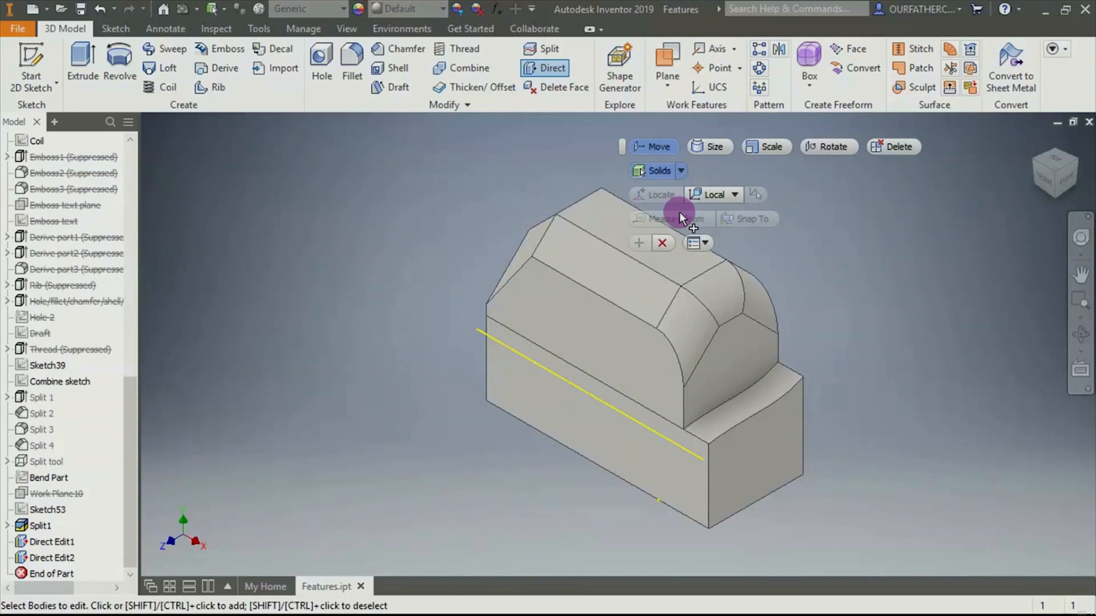
left_click(749, 300)
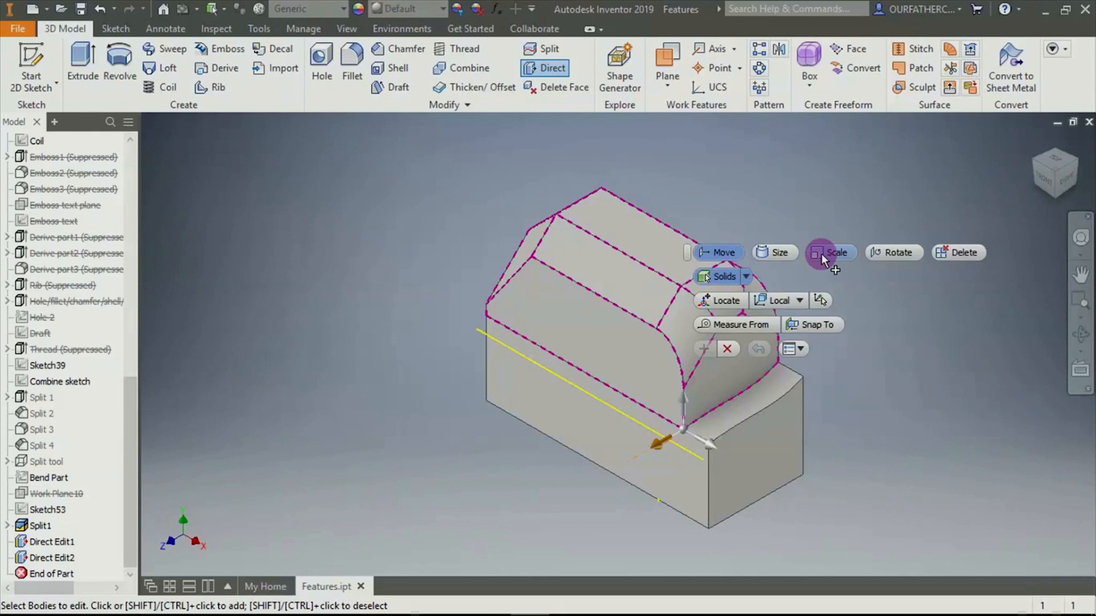
left_click(821, 254)
left_click(818, 303)
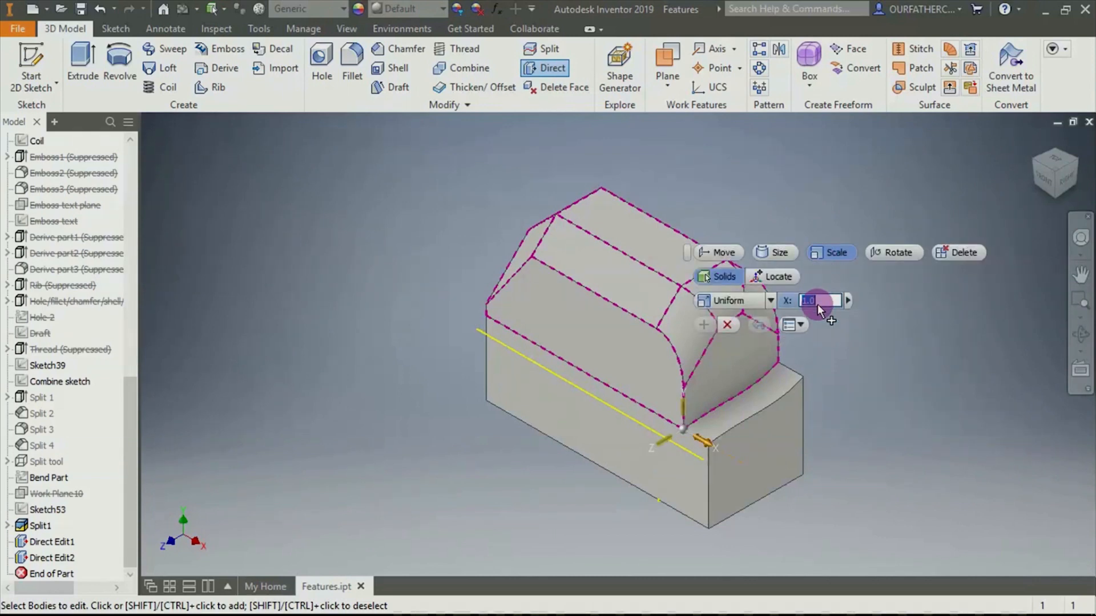
type("0")
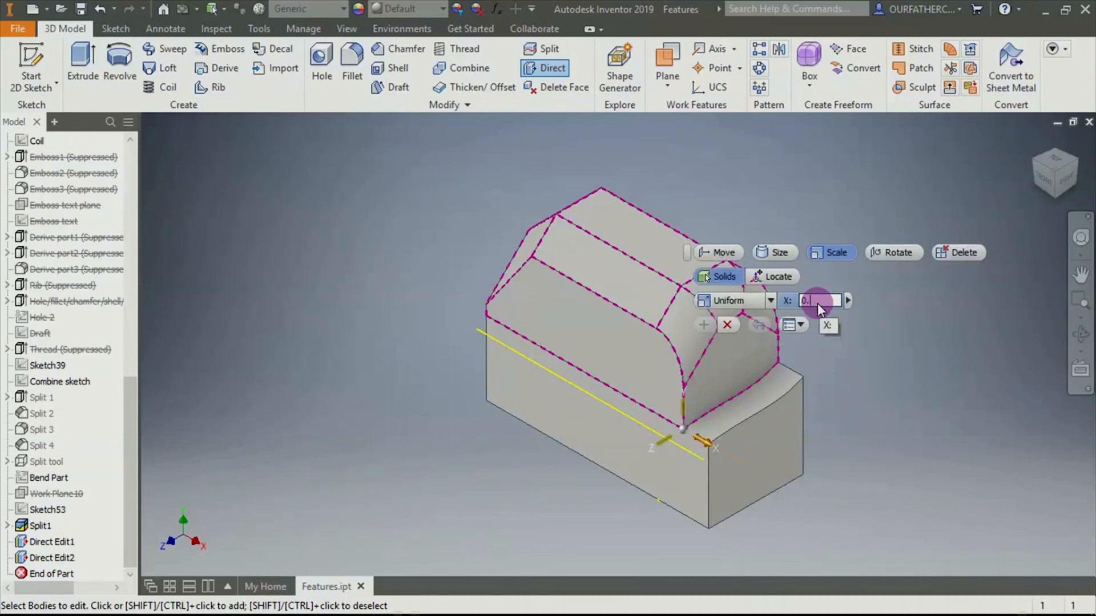
type(".")
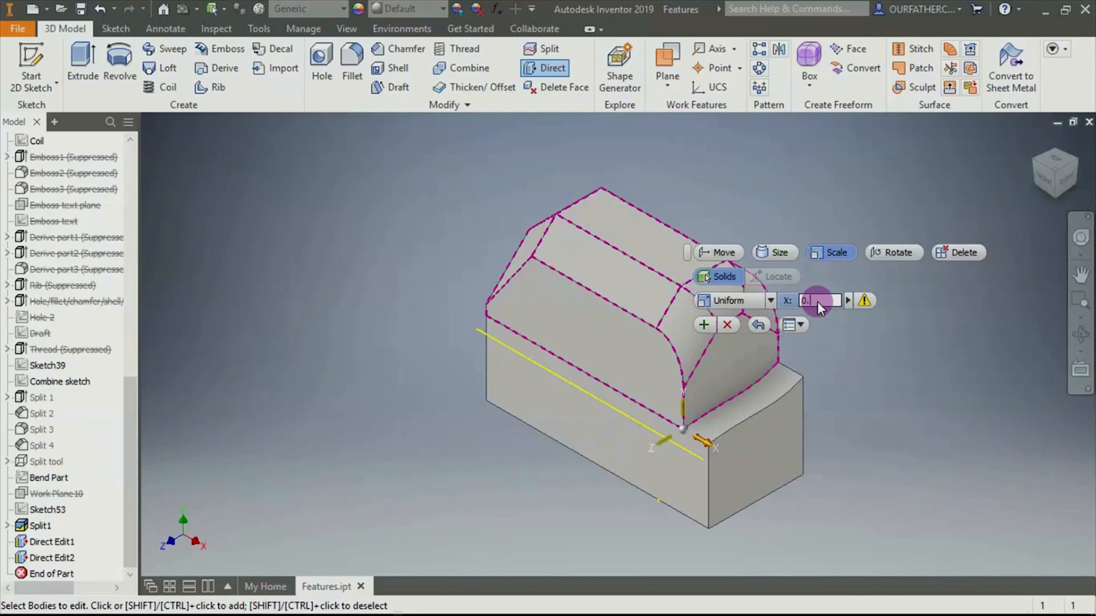
type("75")
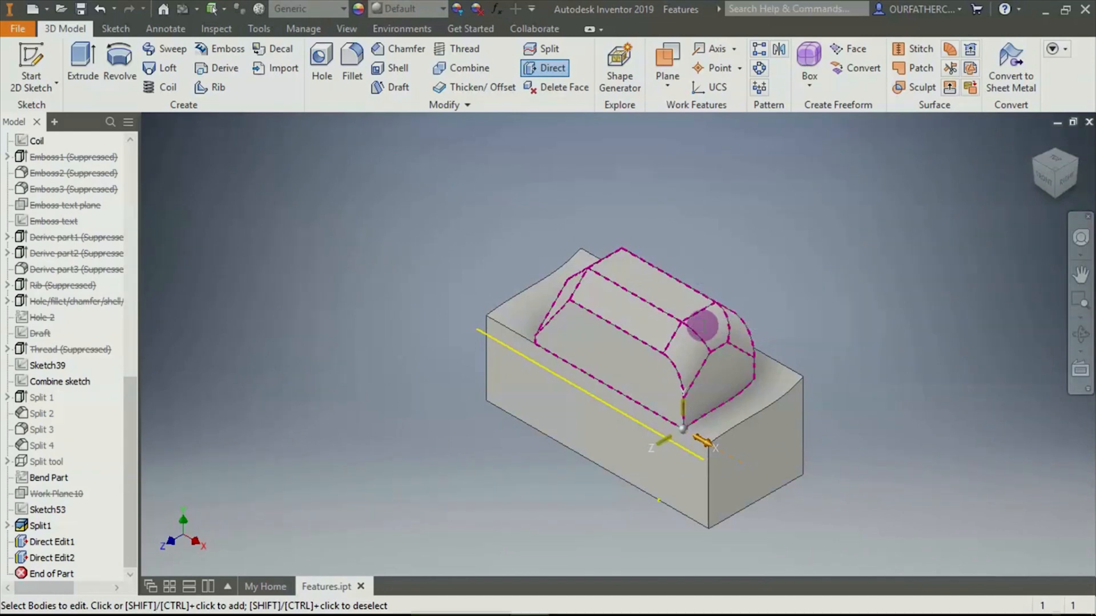
left_click(704, 325)
Try rotating the upper solid body by 15 degrees with Direct Edit, and discard the rotation
left_click(831, 146)
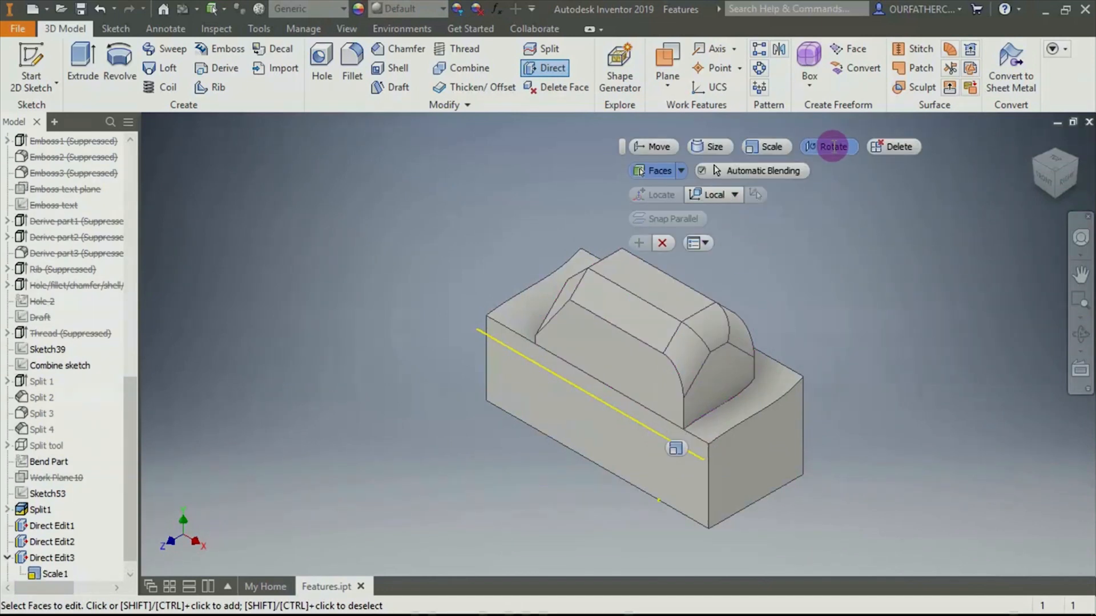
left_click(681, 170)
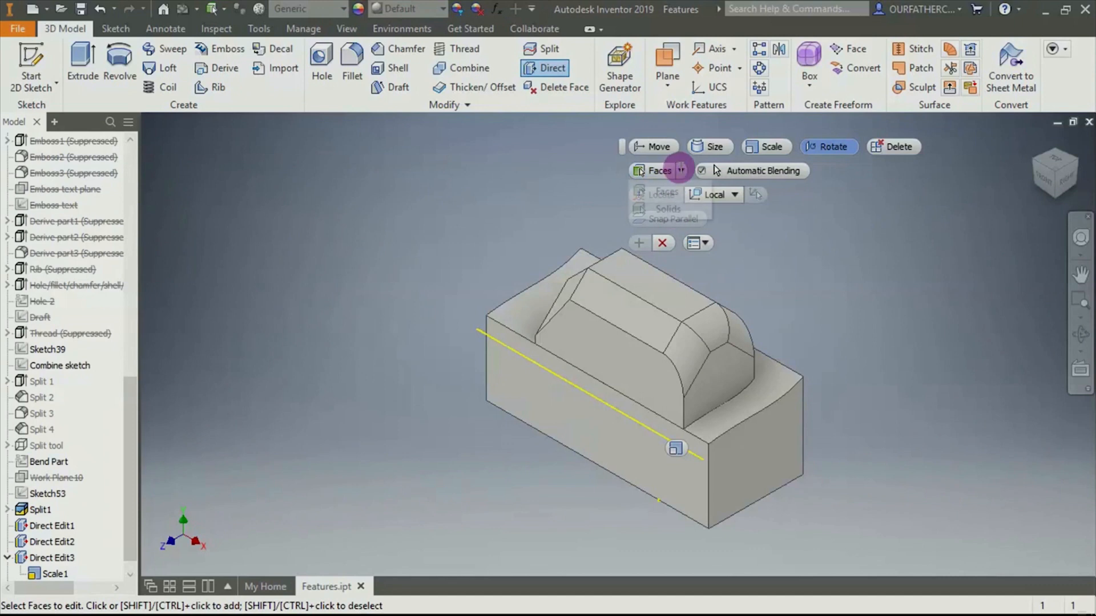
left_click(662, 213)
left_click(723, 369)
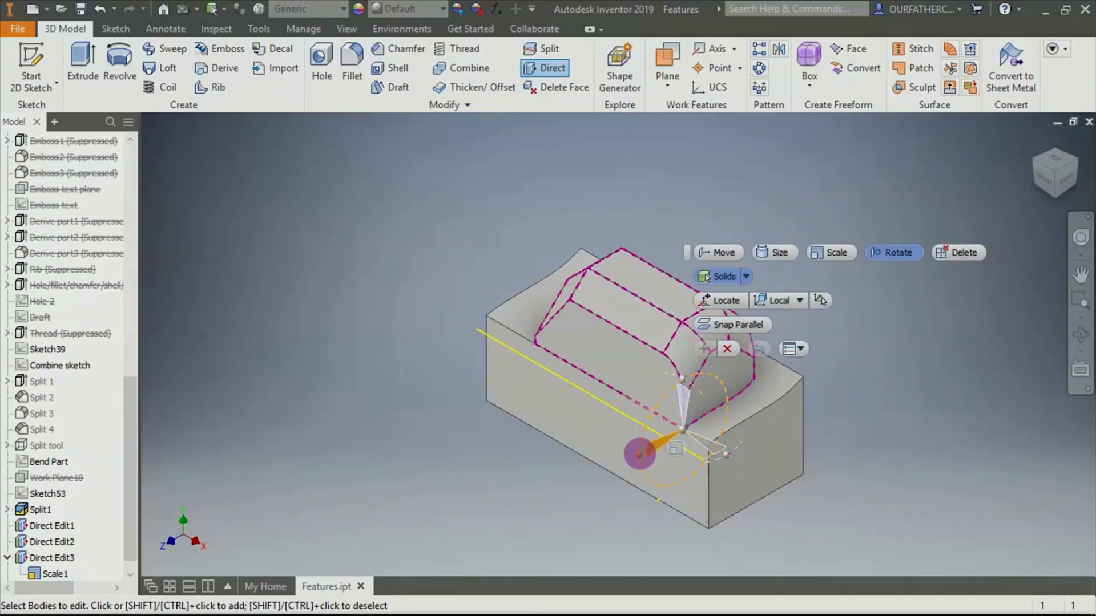
mouse_move(648, 447)
left_mouse_down()
mouse_move(692, 474)
mouse_move(687, 450)
mouse_move(655, 472)
mouse_move(640, 452)
mouse_move(642, 465)
left_mouse_up()
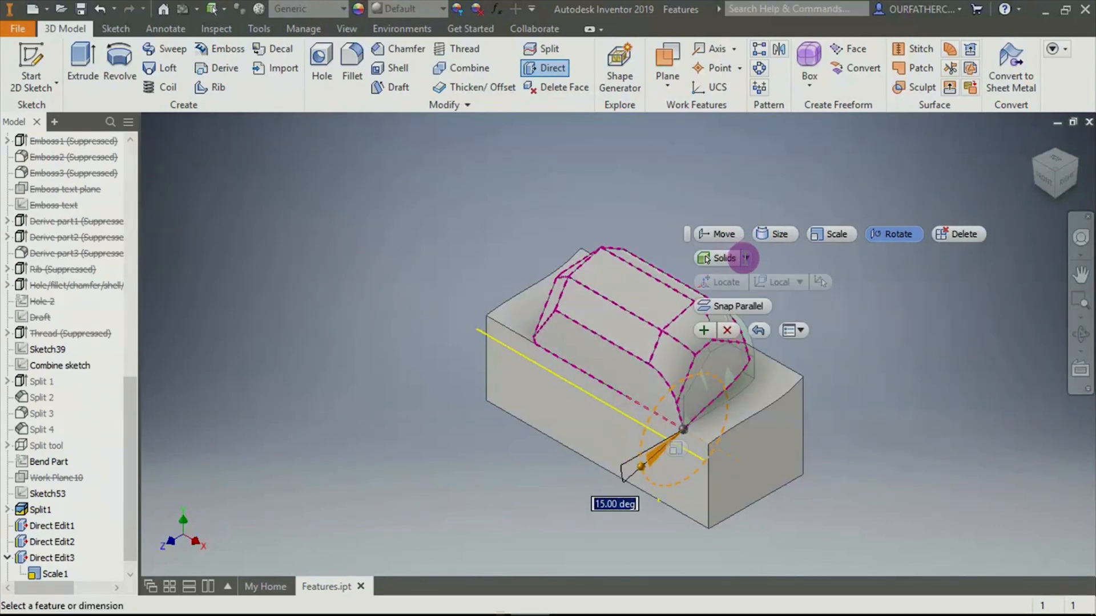
left_click(745, 258)
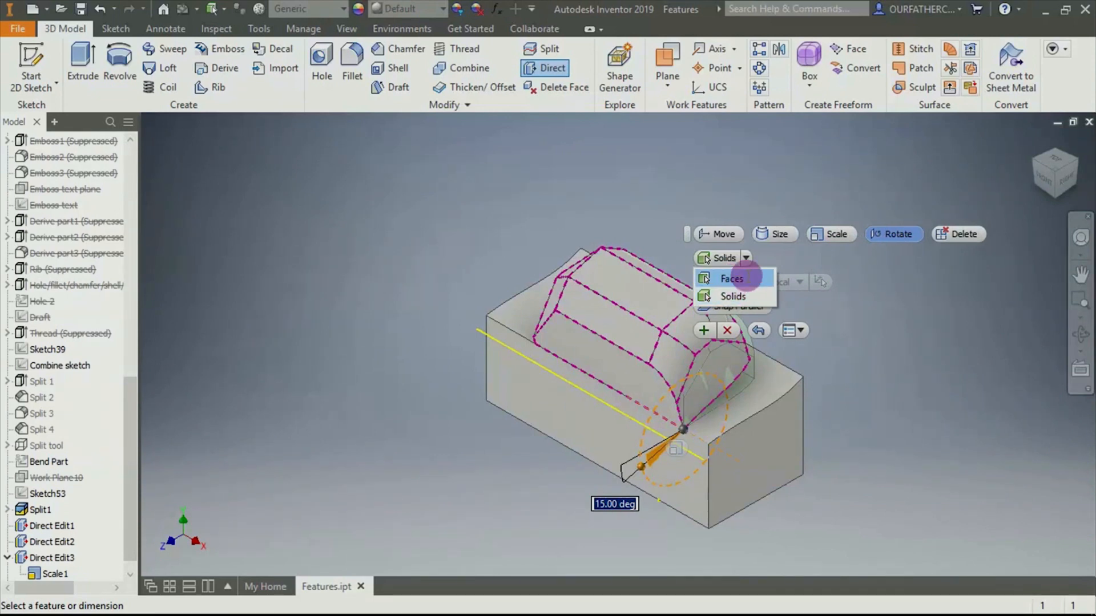
left_click(922, 288)
left_click(727, 330)
Delete the upper body's flat end face with Direct Edit, and undo the deletion
left_click(548, 69)
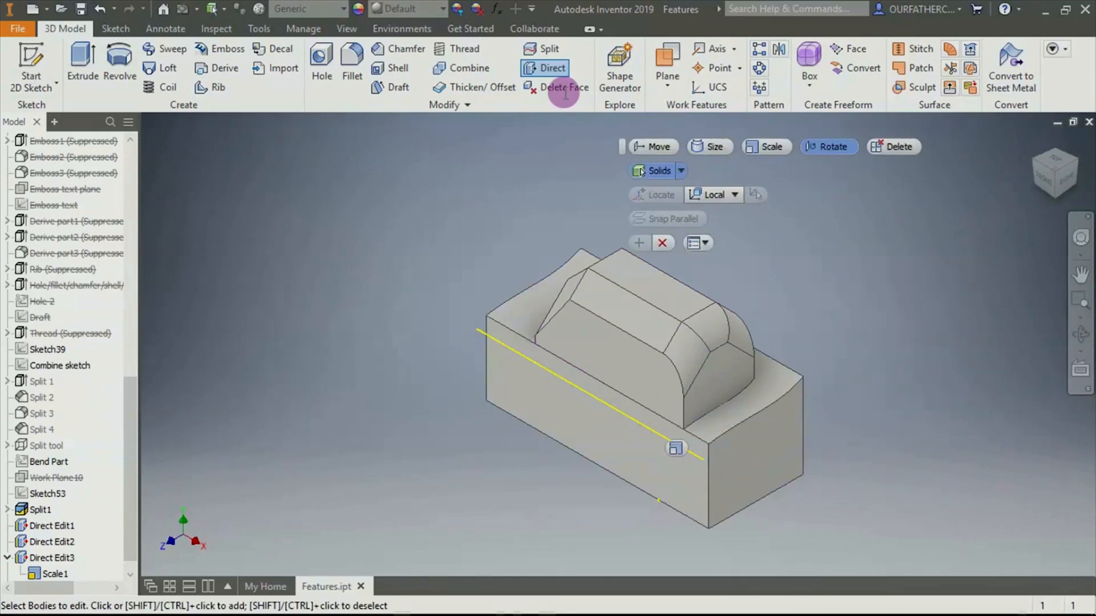
left_click(681, 170)
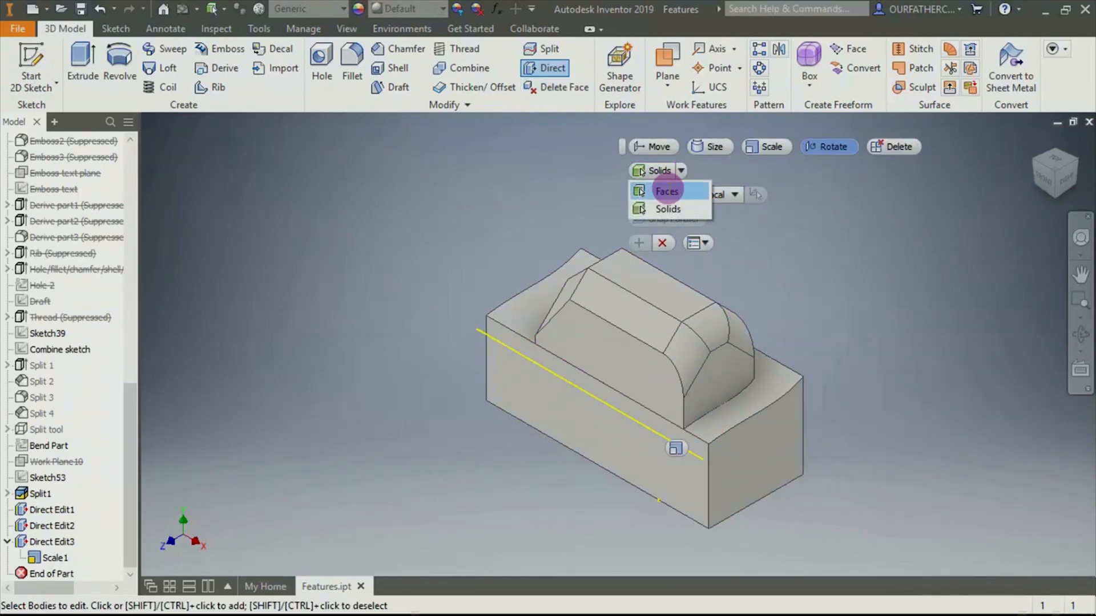
left_click(664, 186)
left_click(719, 368)
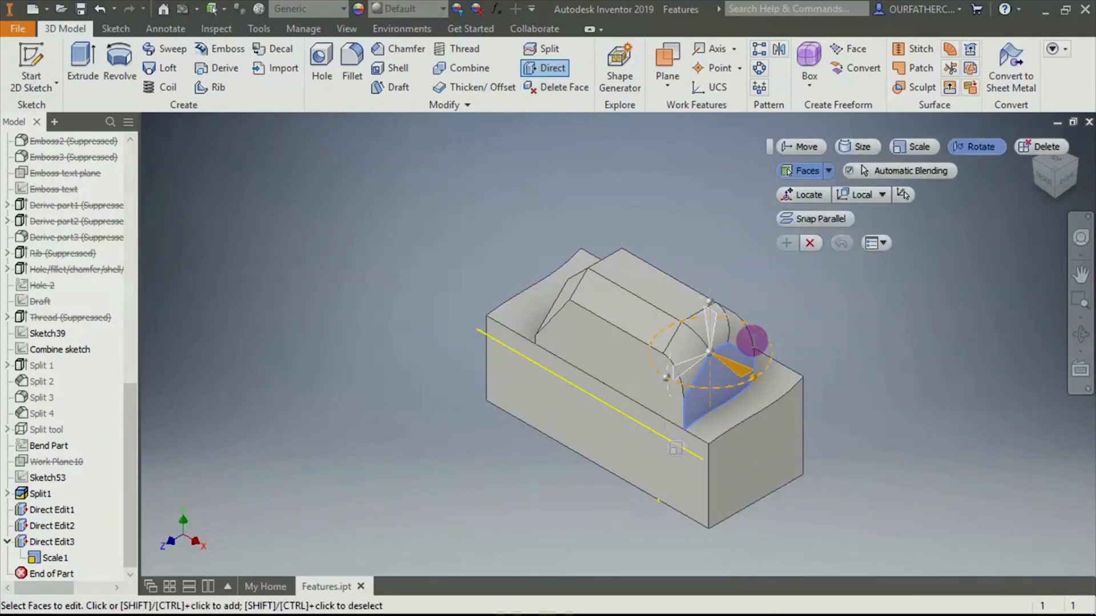
left_click(1028, 147)
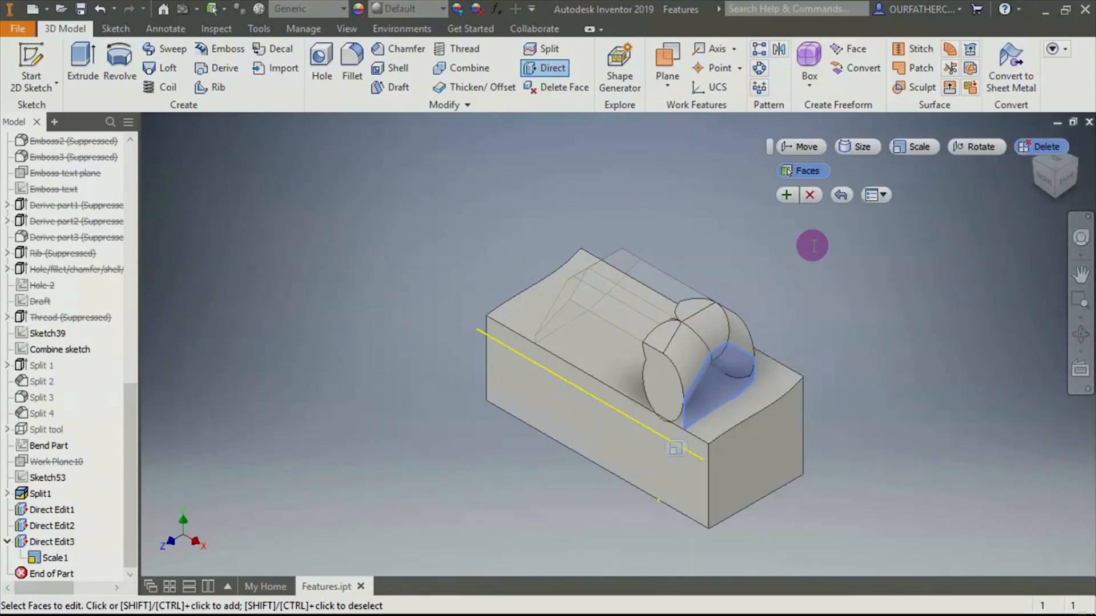
left_click(786, 194)
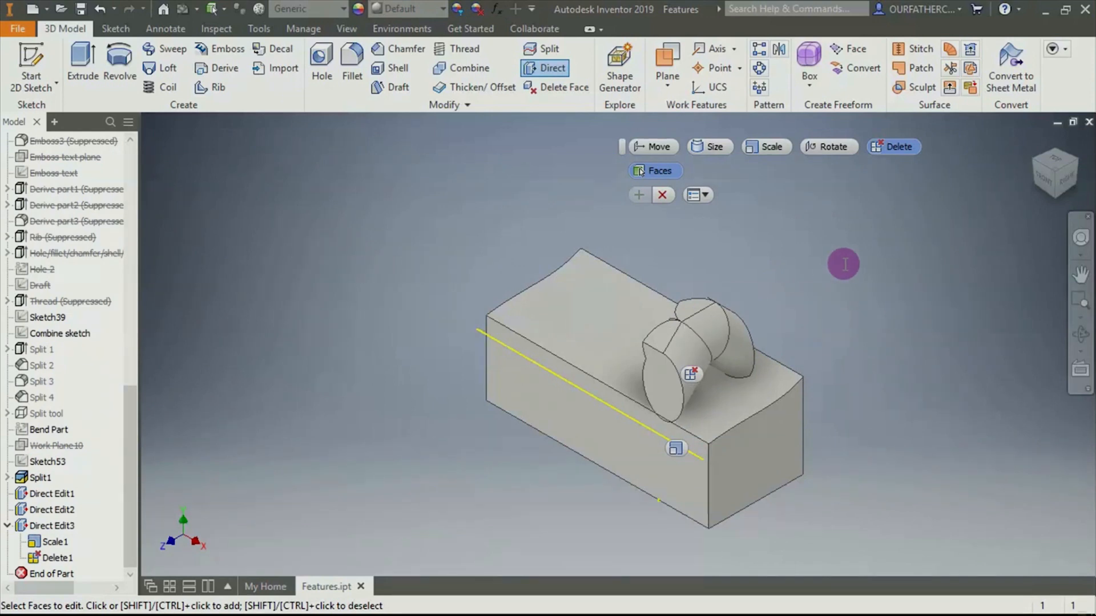
key("Escape")
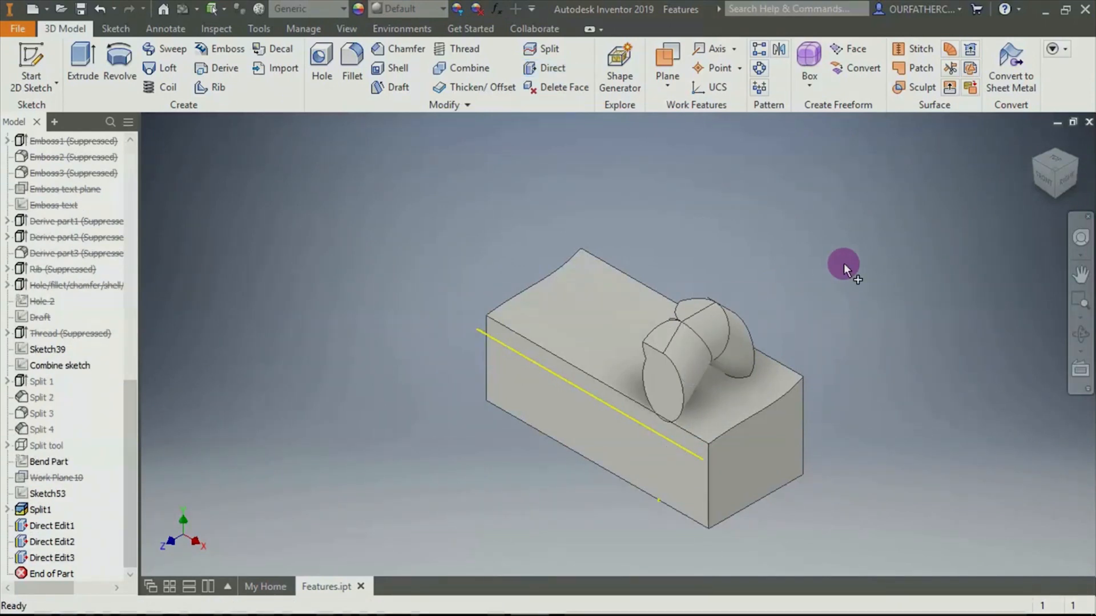
key("ctrl+z")
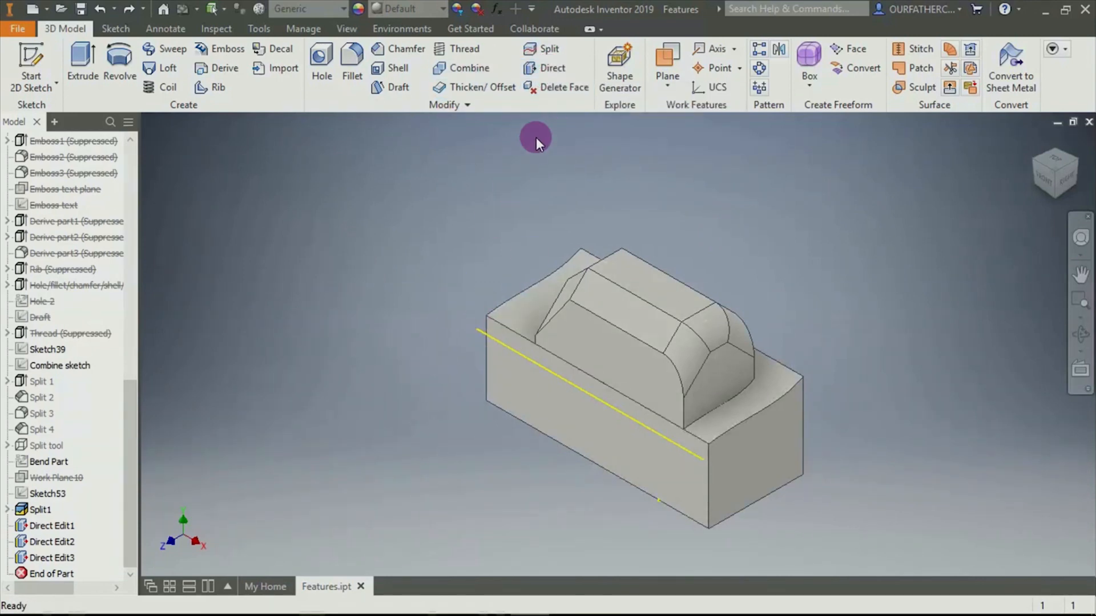
Remove the upper body's long side face and the sloped face above it using Delete Face without healing, and undo the removal
left_click(544, 90)
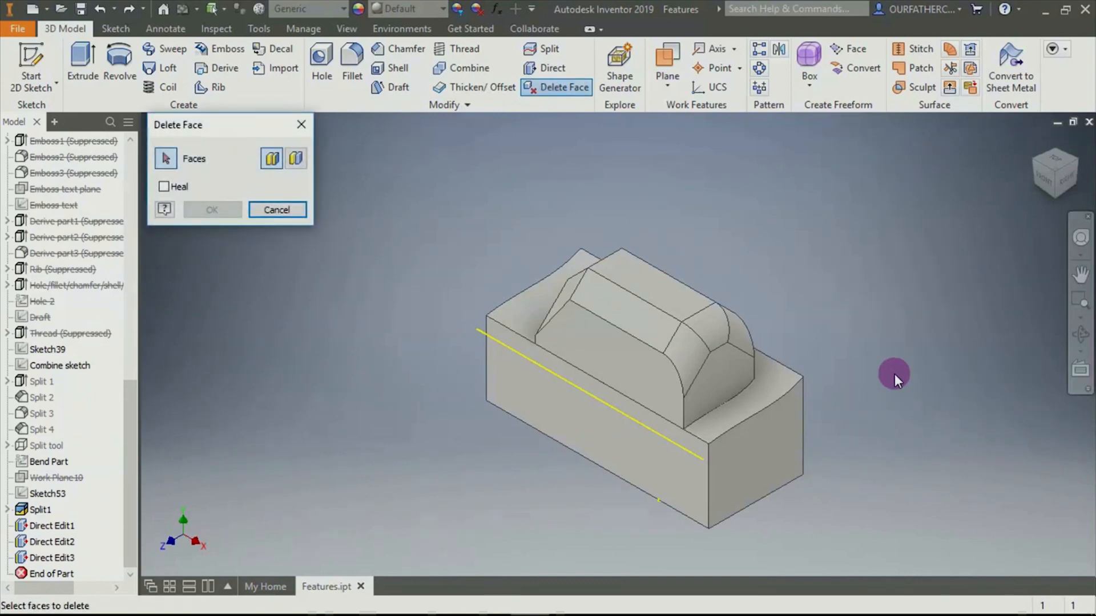
left_click(611, 362)
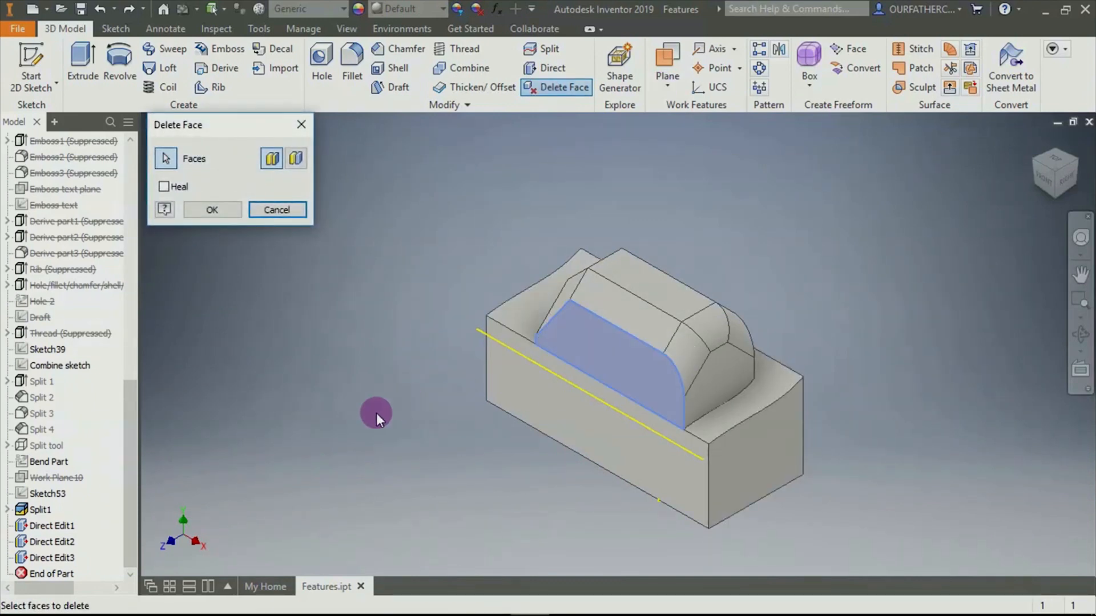
left_click(619, 301)
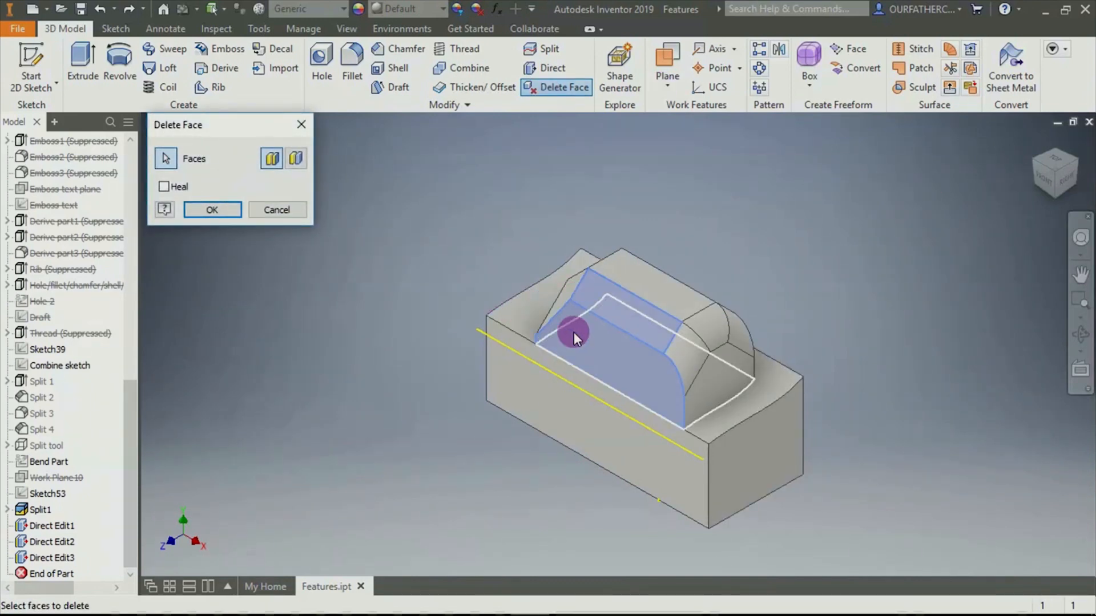
left_click(228, 210)
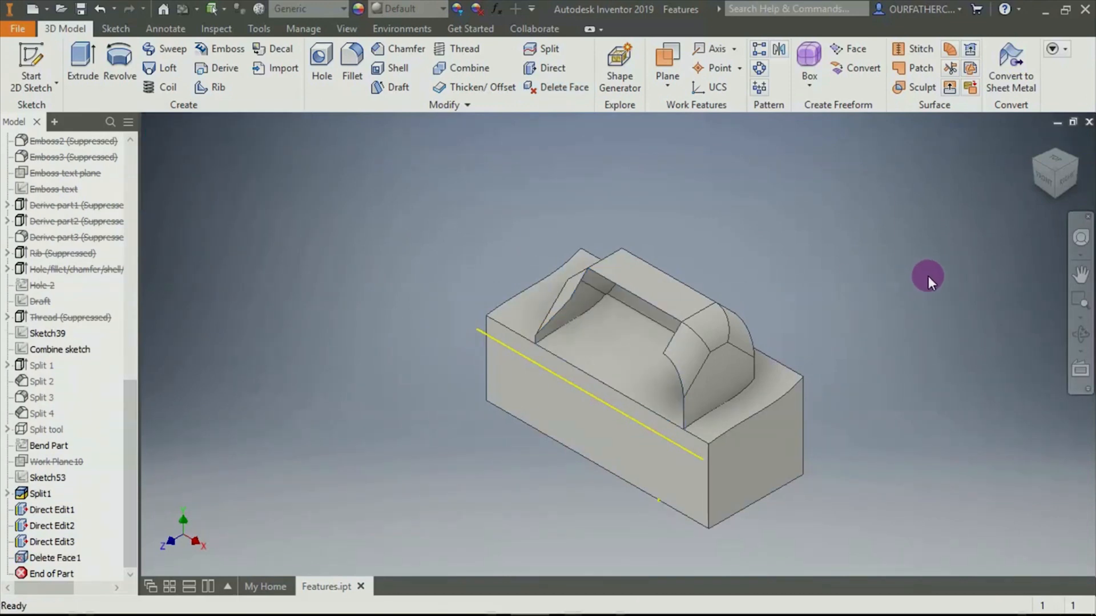
key("ctrl+z")
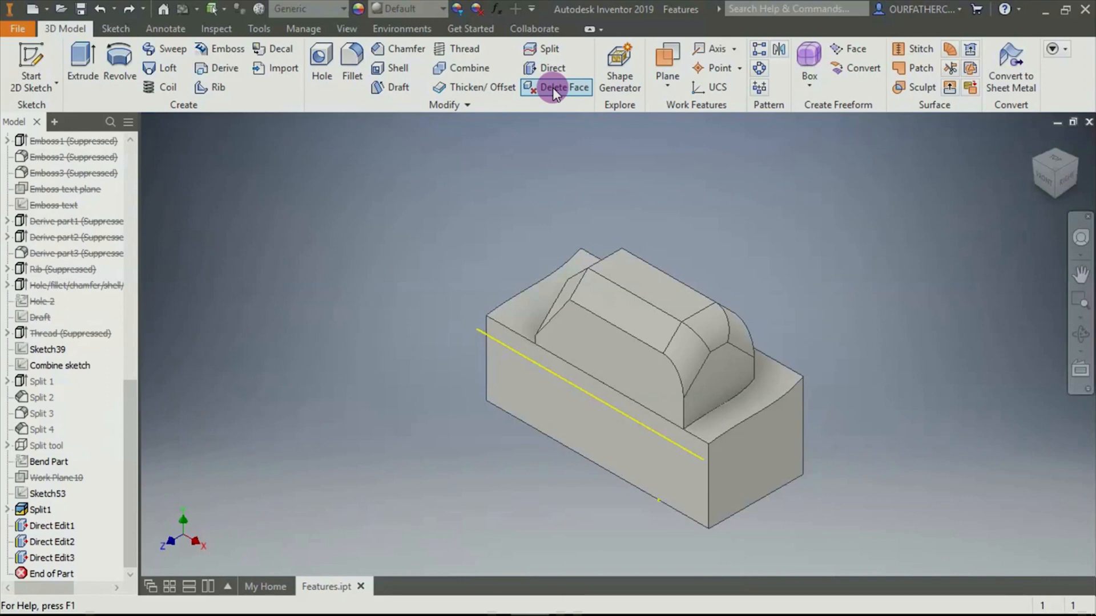
Remove the entire upper body using Delete Face with lump or void selection, and undo the removal
left_click(553, 87)
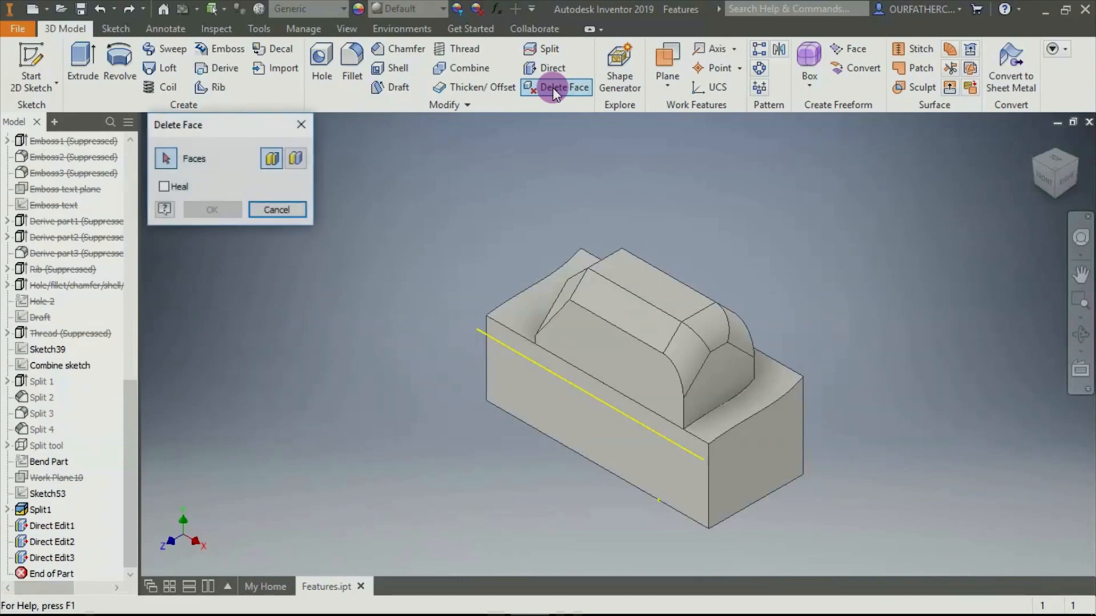
left_click(297, 161)
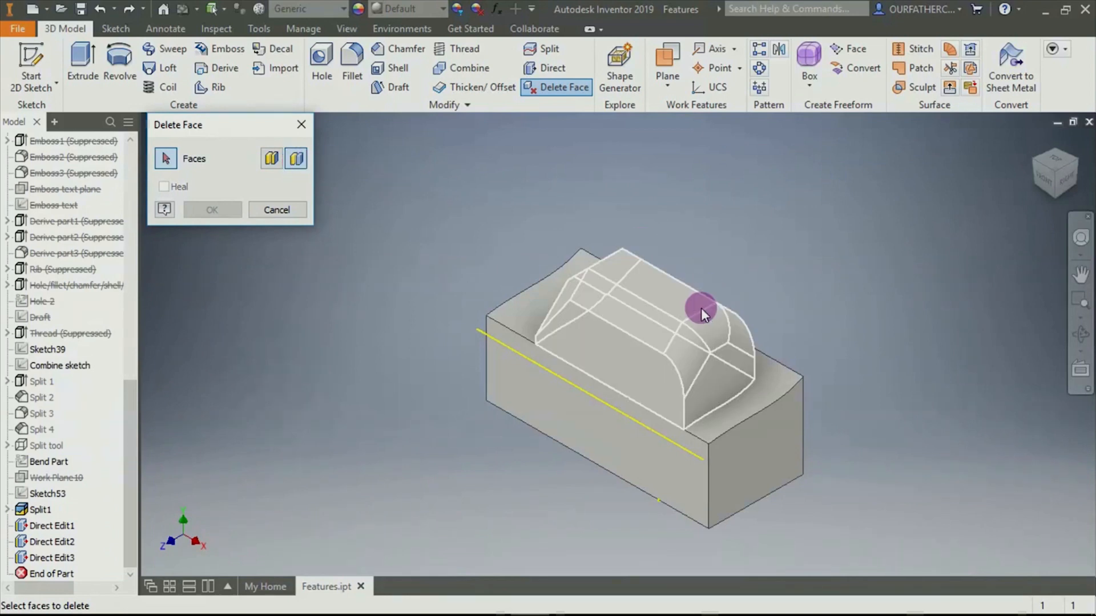
left_click(691, 350)
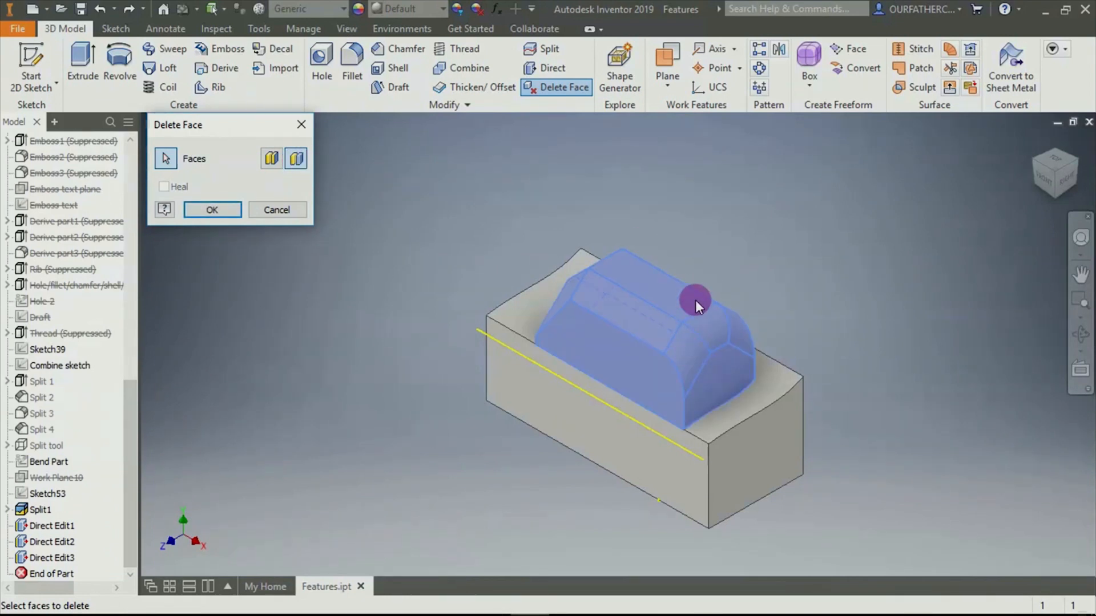
left_click(220, 208)
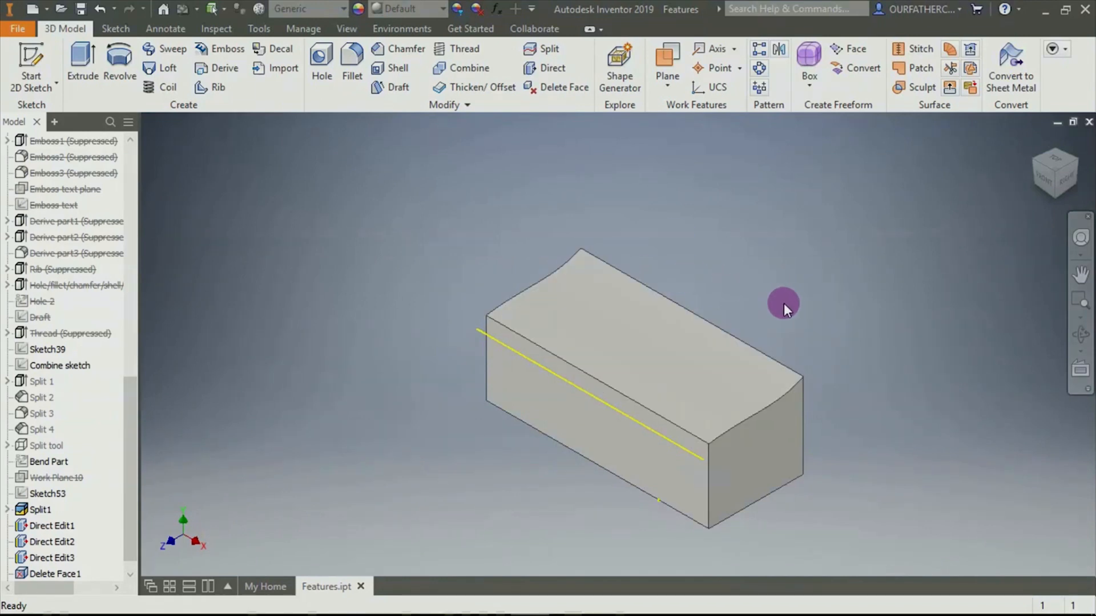
key("ctrl+z")
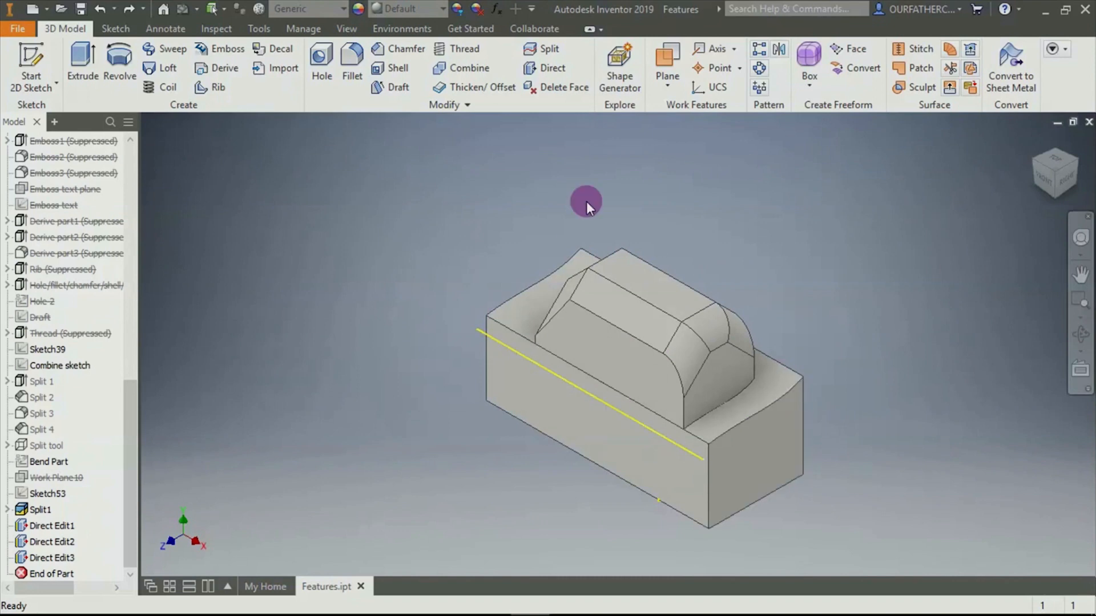
left_click(559, 86)
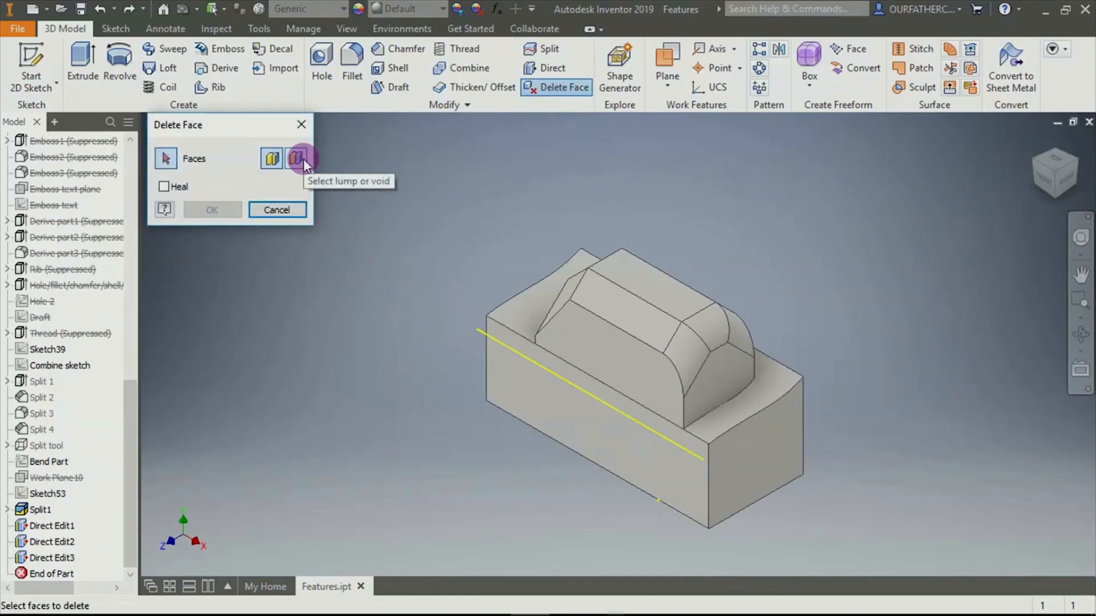
left_click(277, 210)
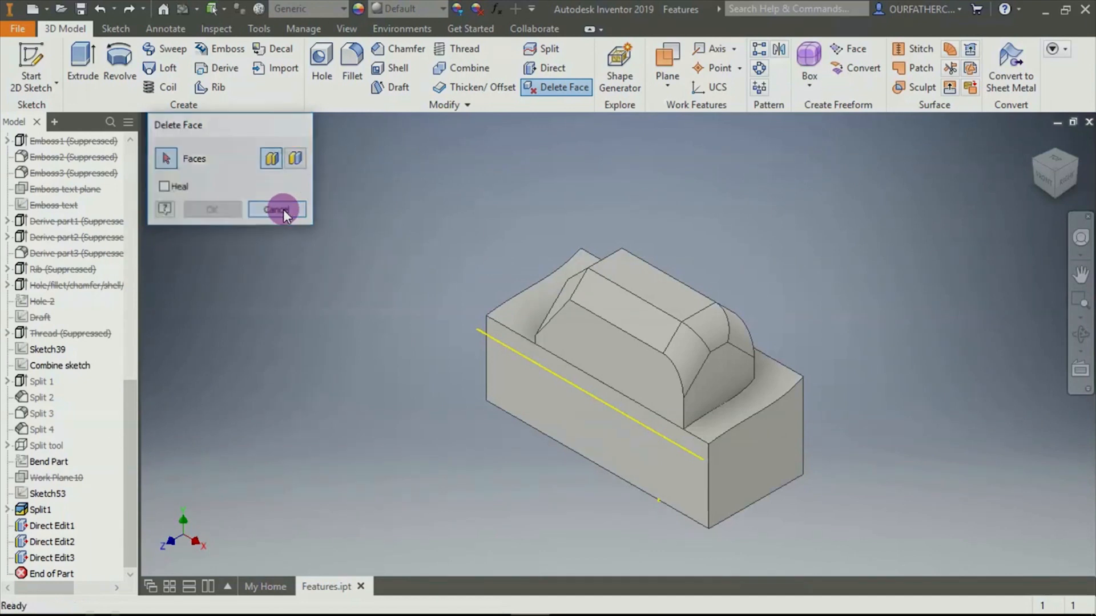
Move the upper solid body with Move Bodies using free-drag offsets of 10 mm in X, 30 mm in Y and -25 mm in Z
left_click(480, 106)
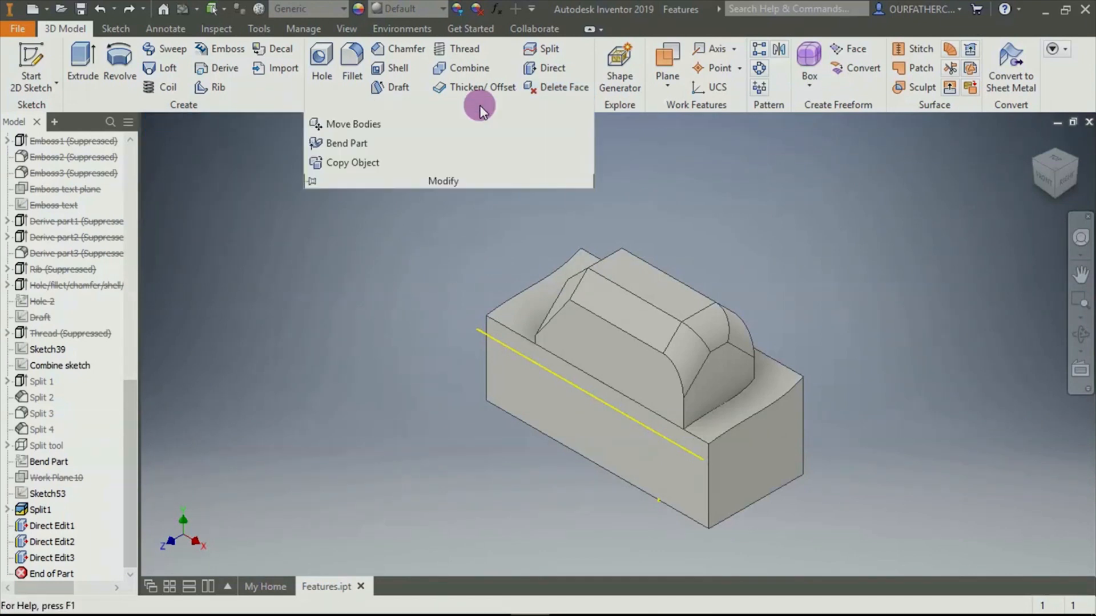
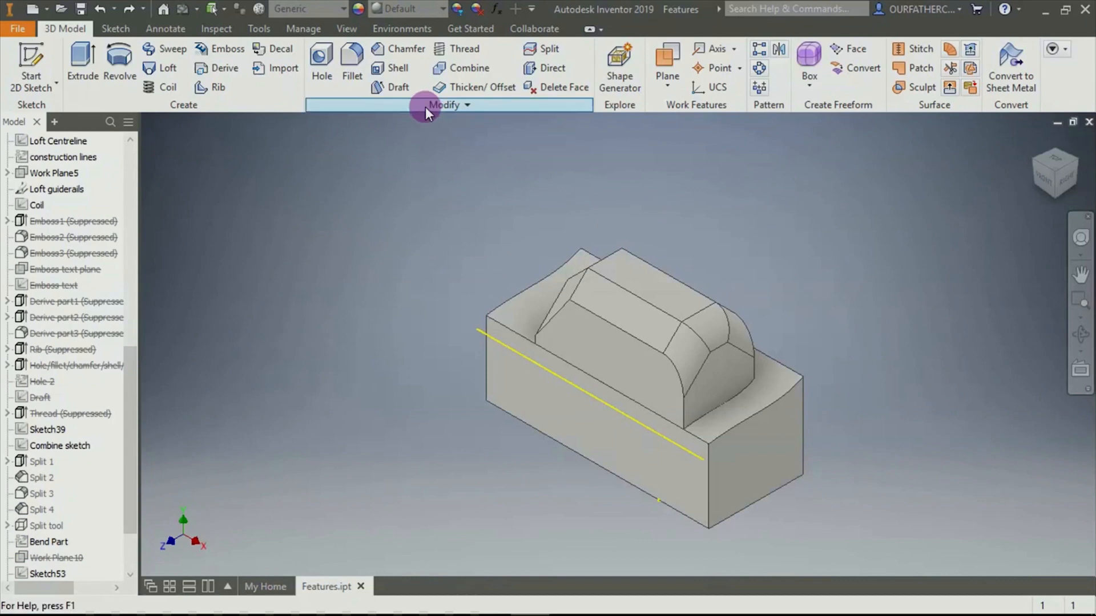
left_click(441, 105)
left_click(344, 121)
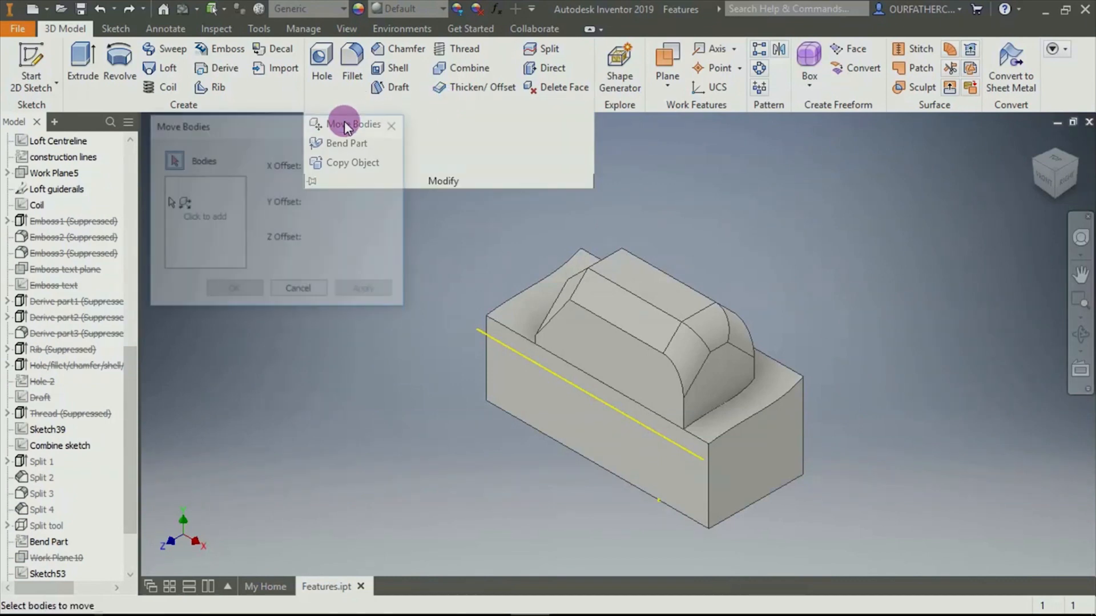
left_click(713, 319)
left_click(312, 188)
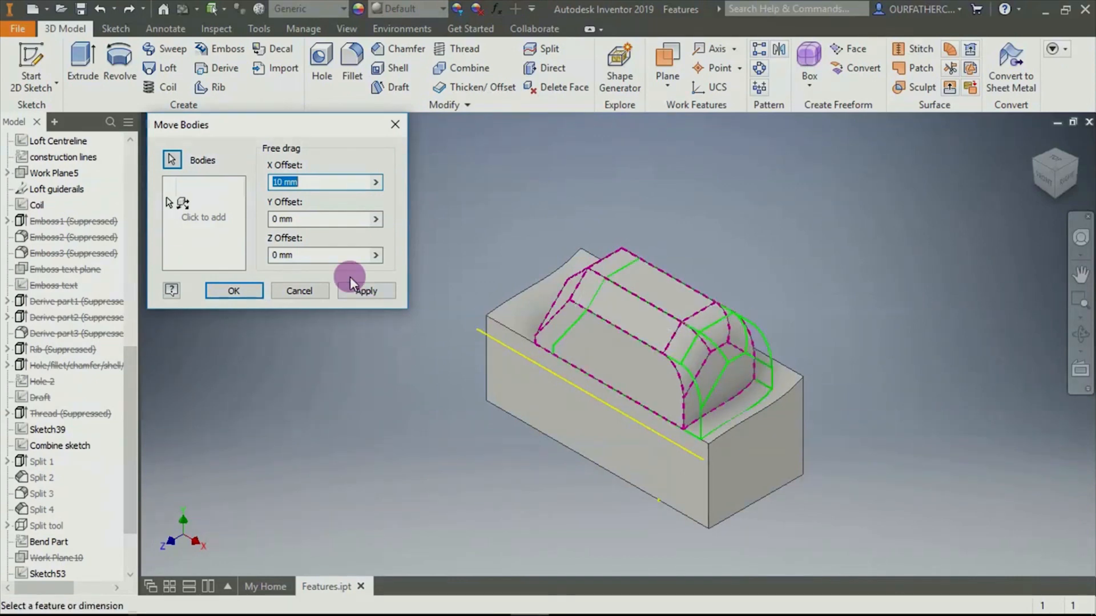
key("Tab")
type("3")
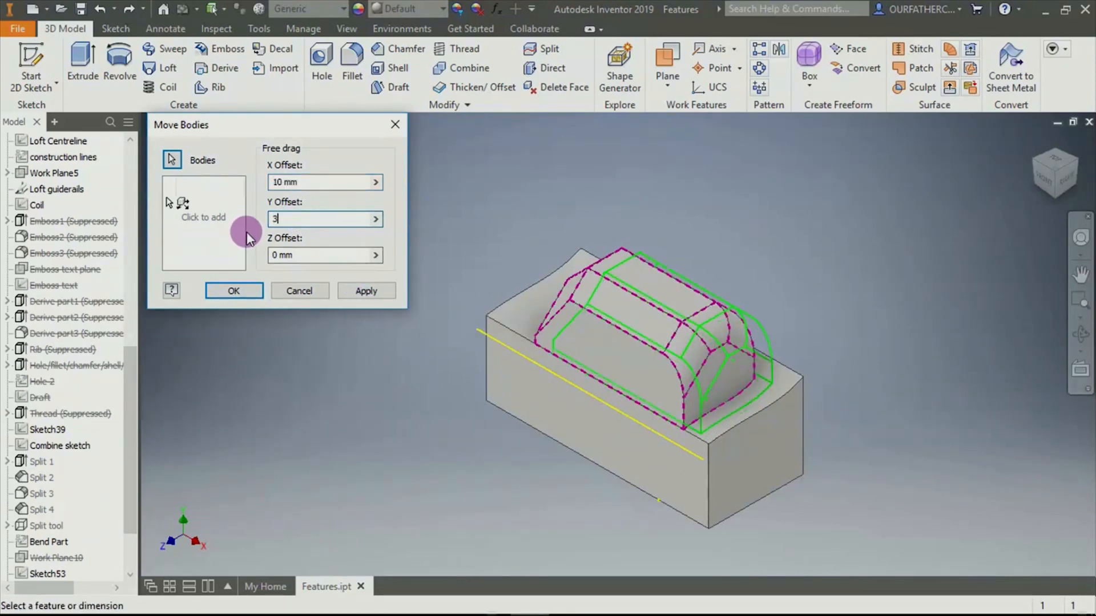
type("0")
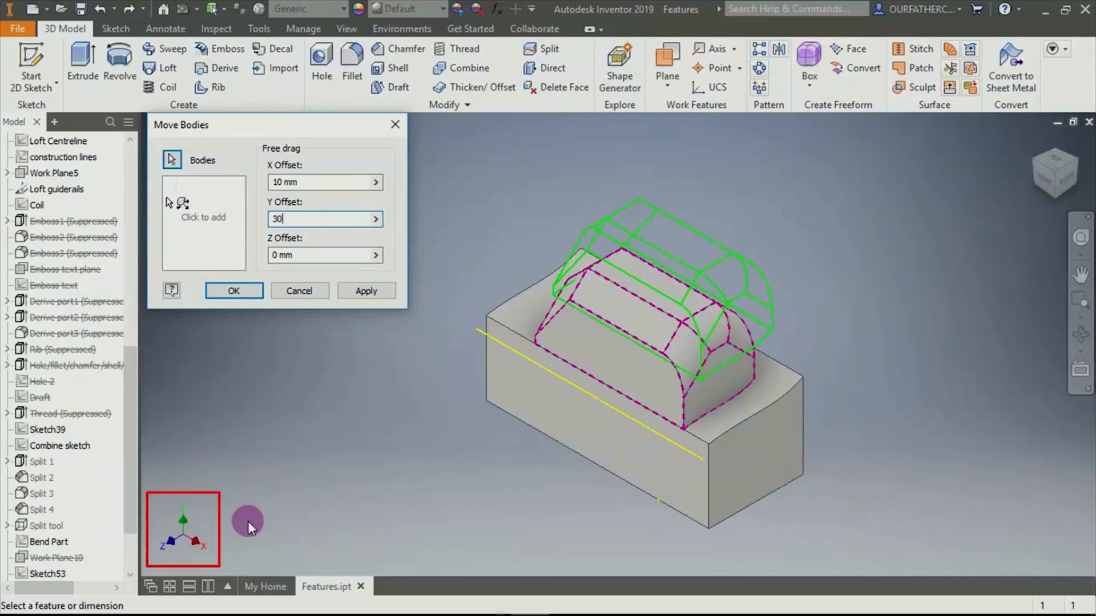
left_click(300, 256)
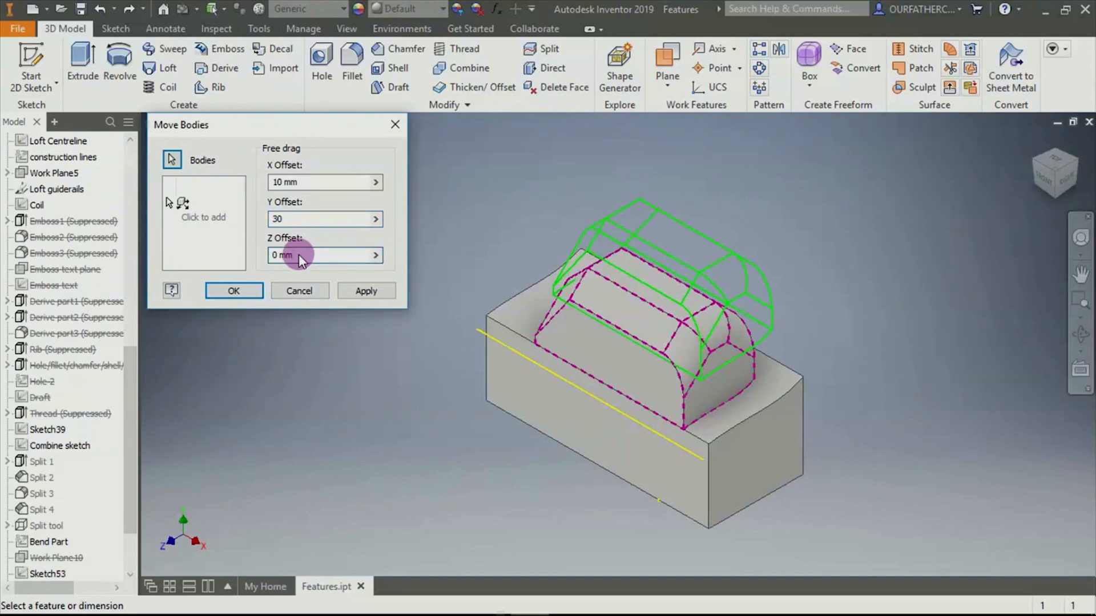
left_click_drag(299, 257, 237, 256)
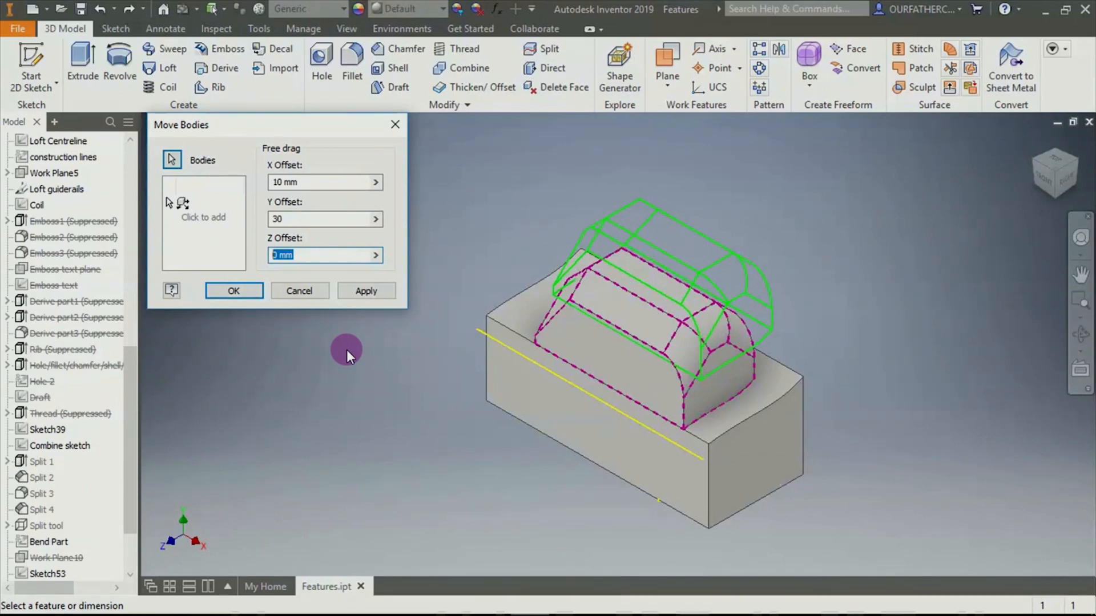
type("25")
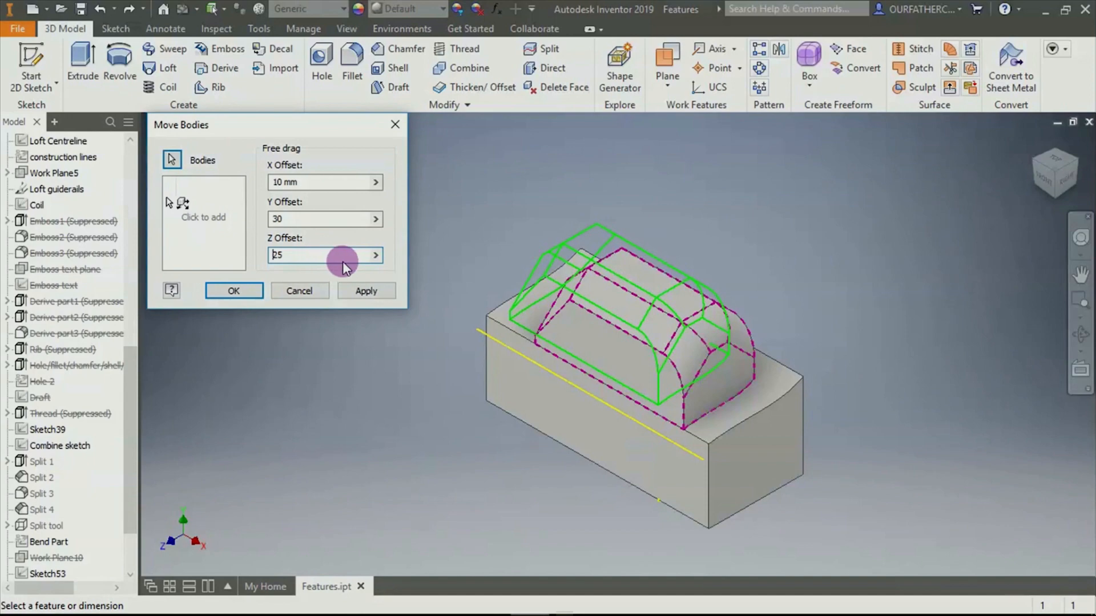
type("-")
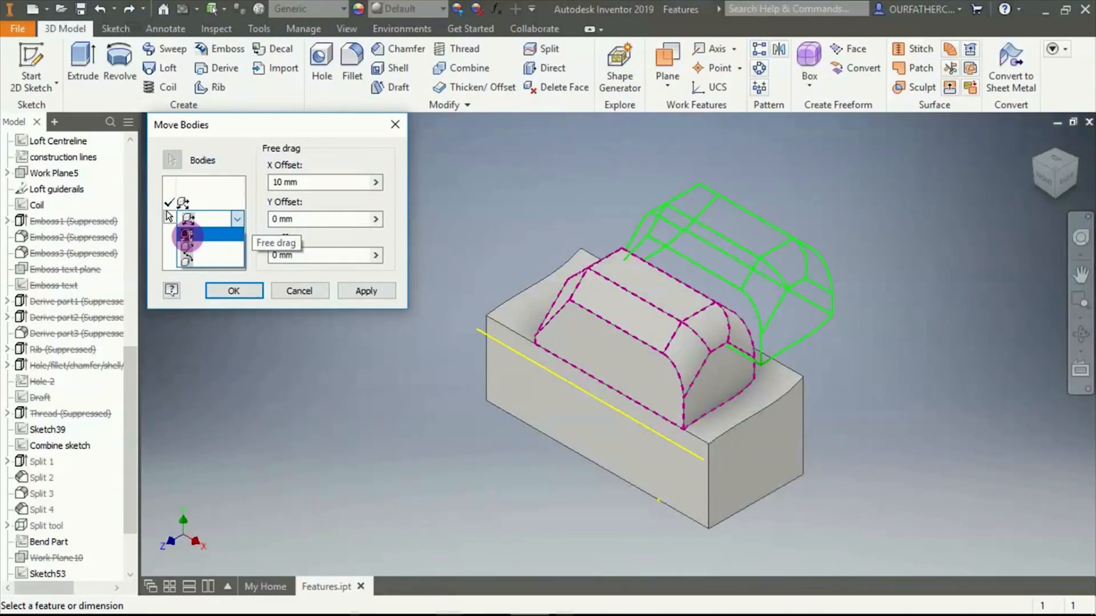
Try a second free-drag move of the upper body, offset about 35.5 mm in X, -0.25 mm in Y and -25 mm in Z
left_click(187, 235)
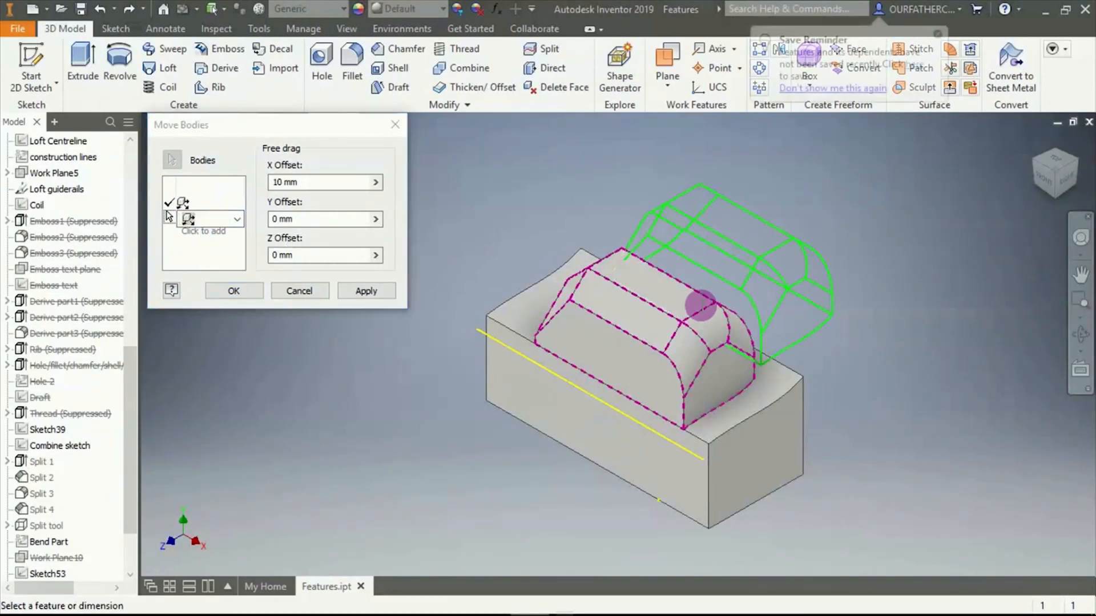
left_click_drag(701, 306, 829, 349)
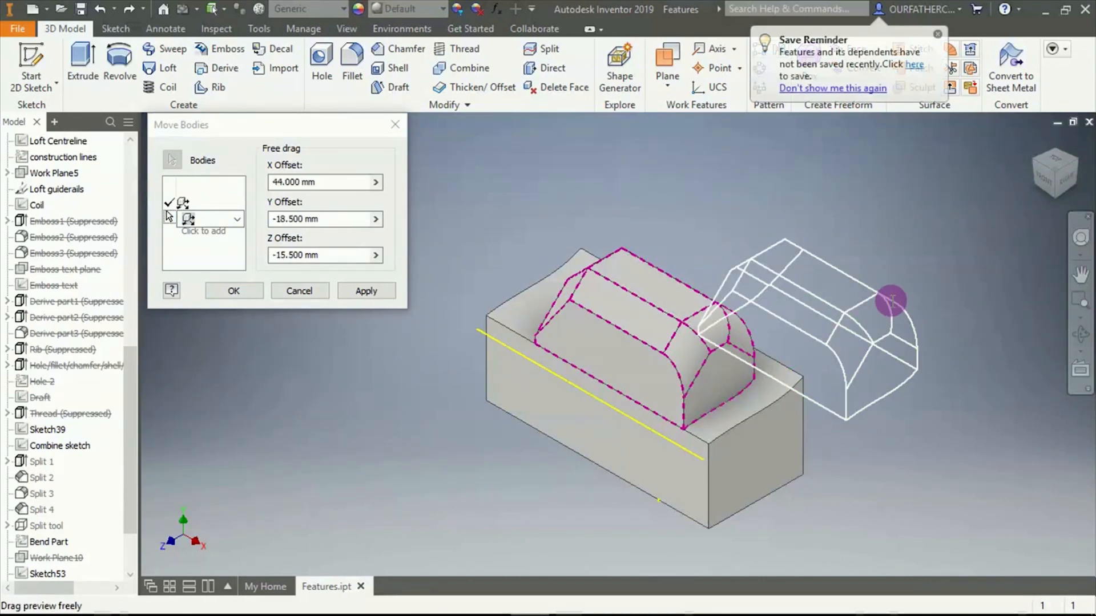
left_click_drag(892, 301, 902, 252)
Try the second move as a 50 mm move along ray, directed by the block's short lower end edge, and flip its direction back and forth
left_click(188, 218)
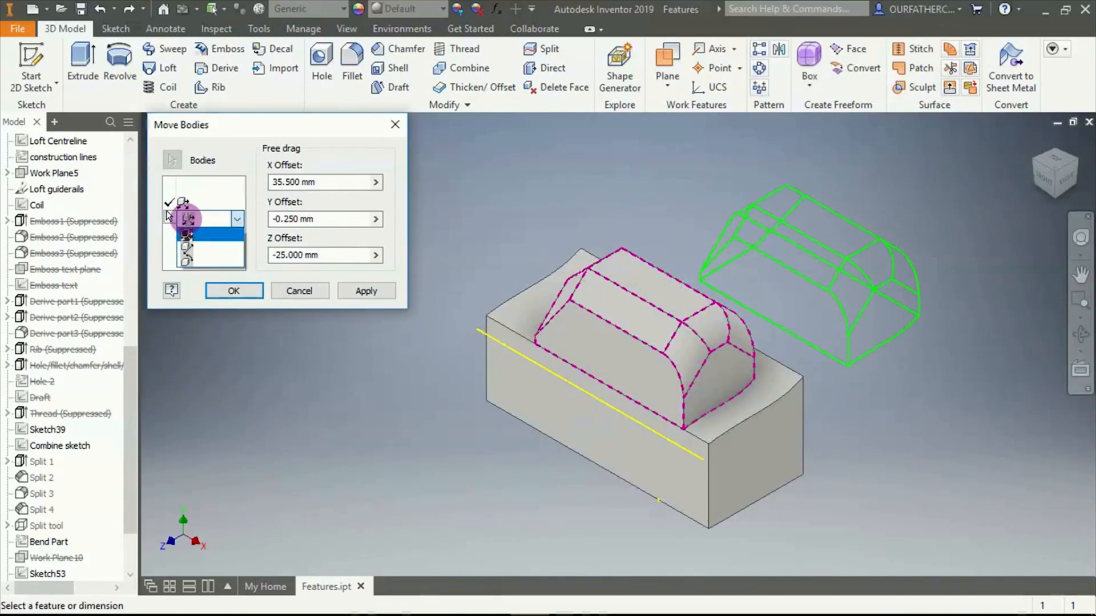
left_click(185, 247)
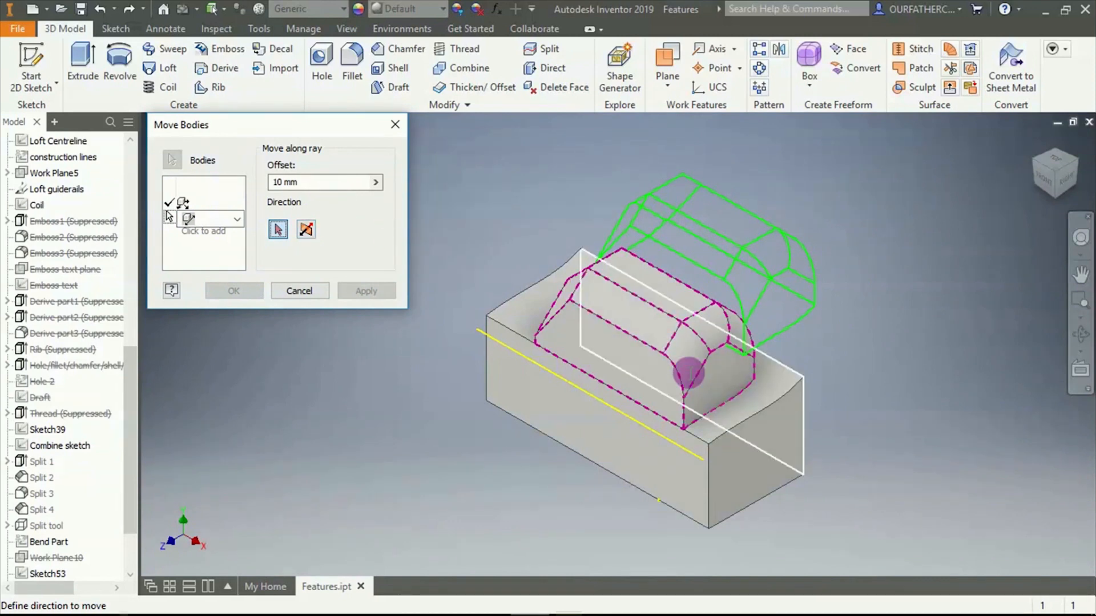
left_click(270, 182)
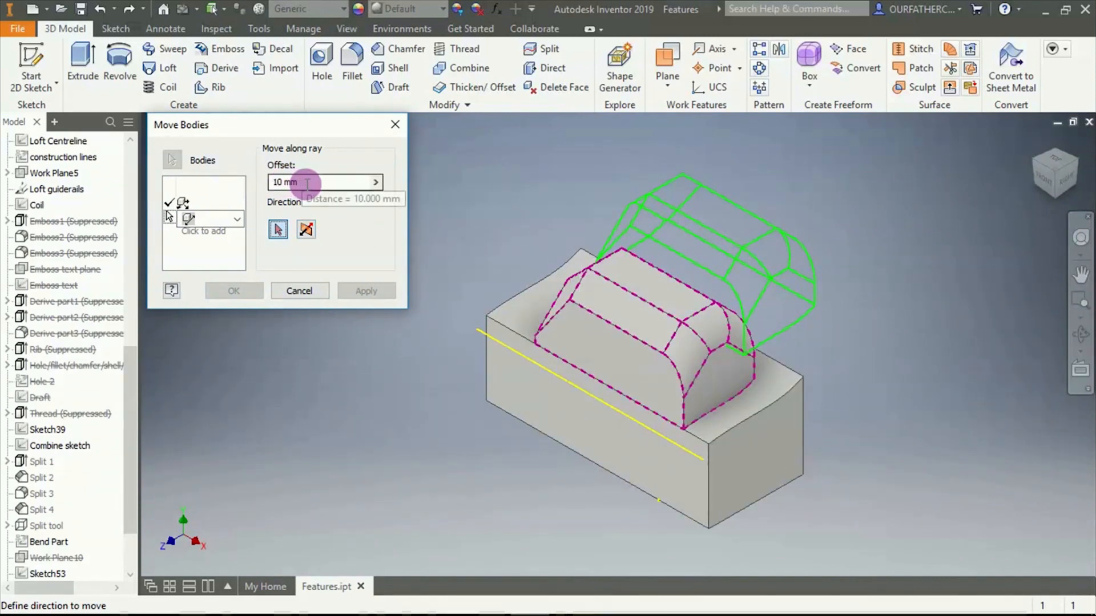
left_click_drag(313, 183, 262, 186)
type("5")
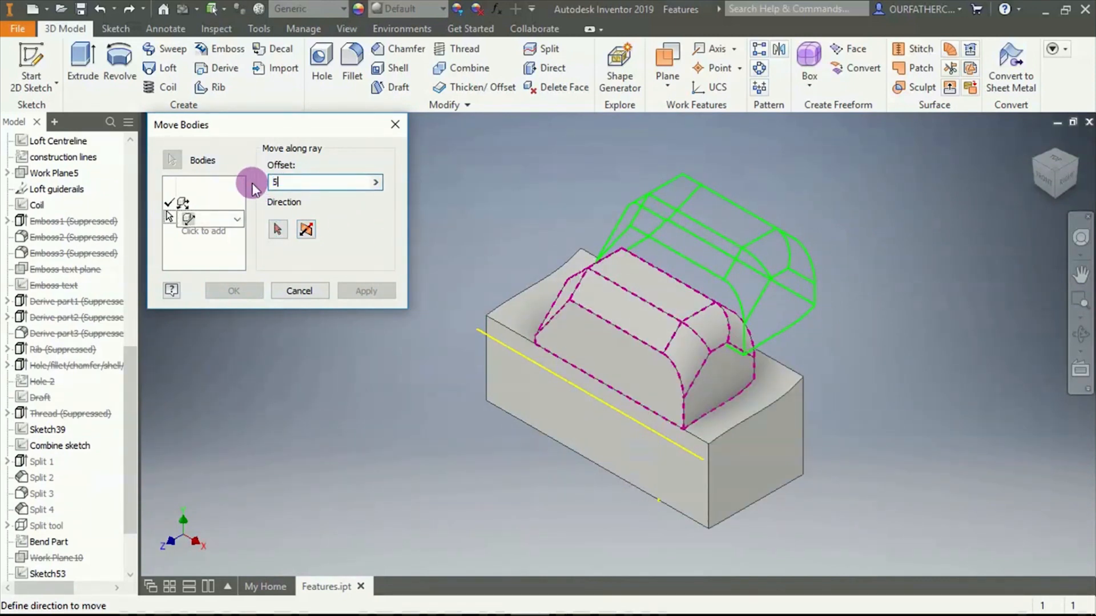
type("0")
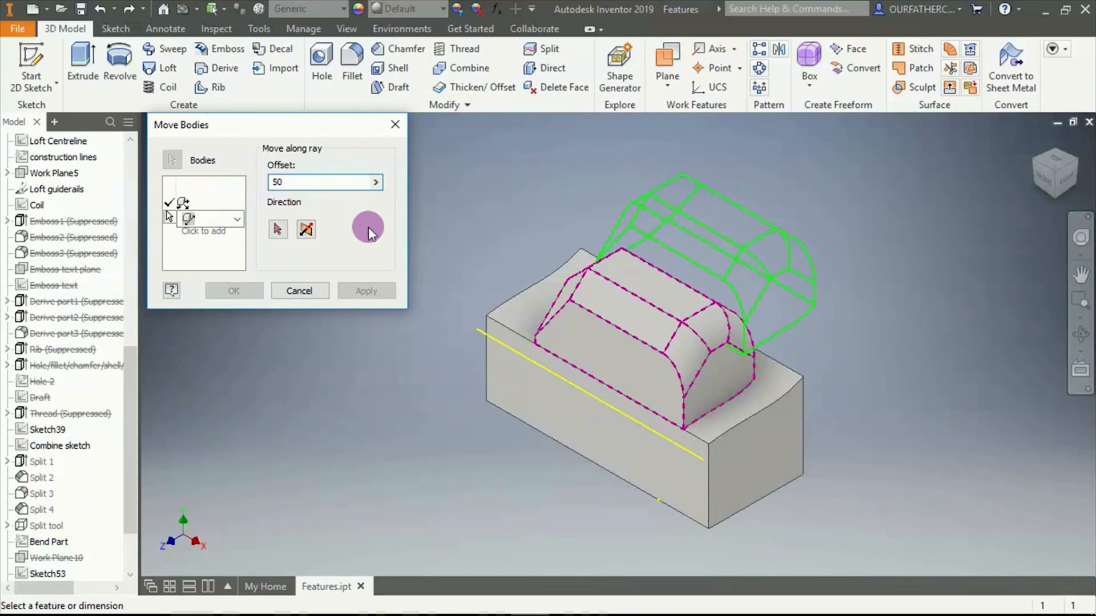
left_click(293, 234)
left_click(771, 493)
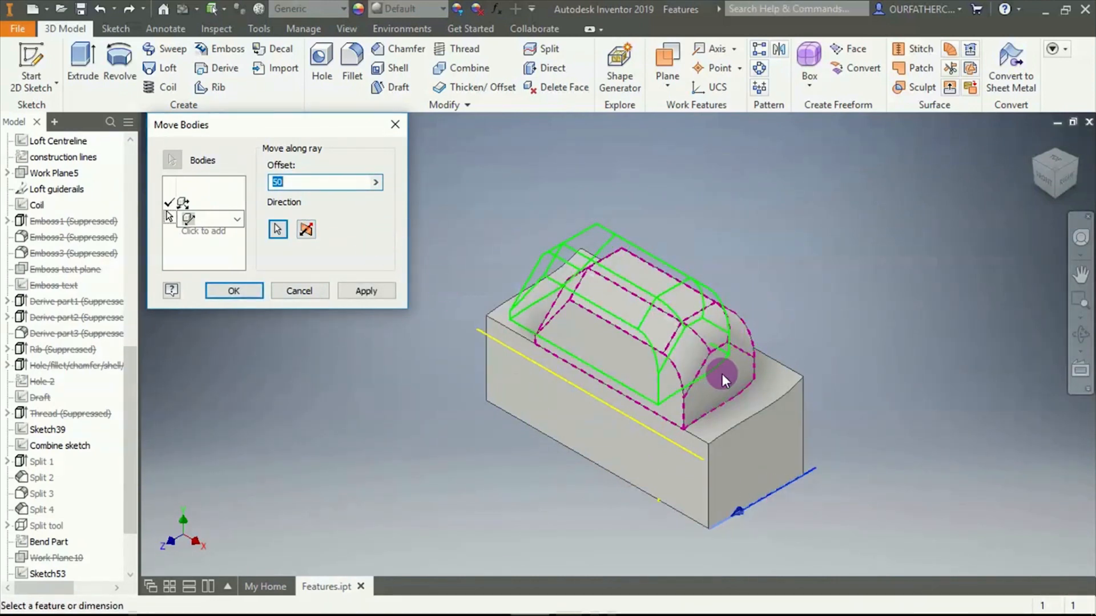
left_click(306, 230)
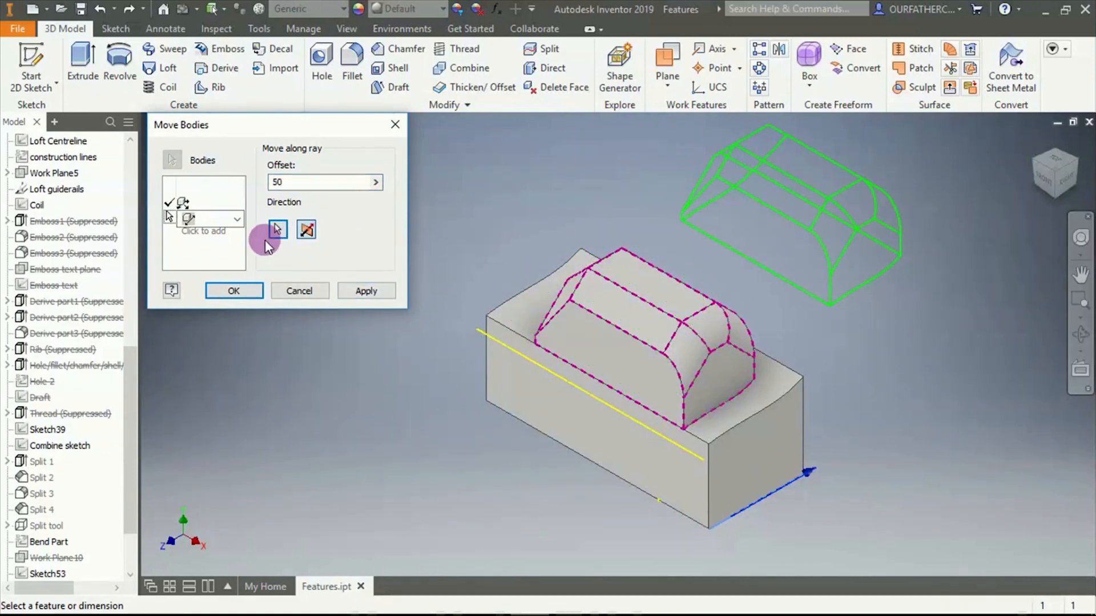
left_click(306, 230)
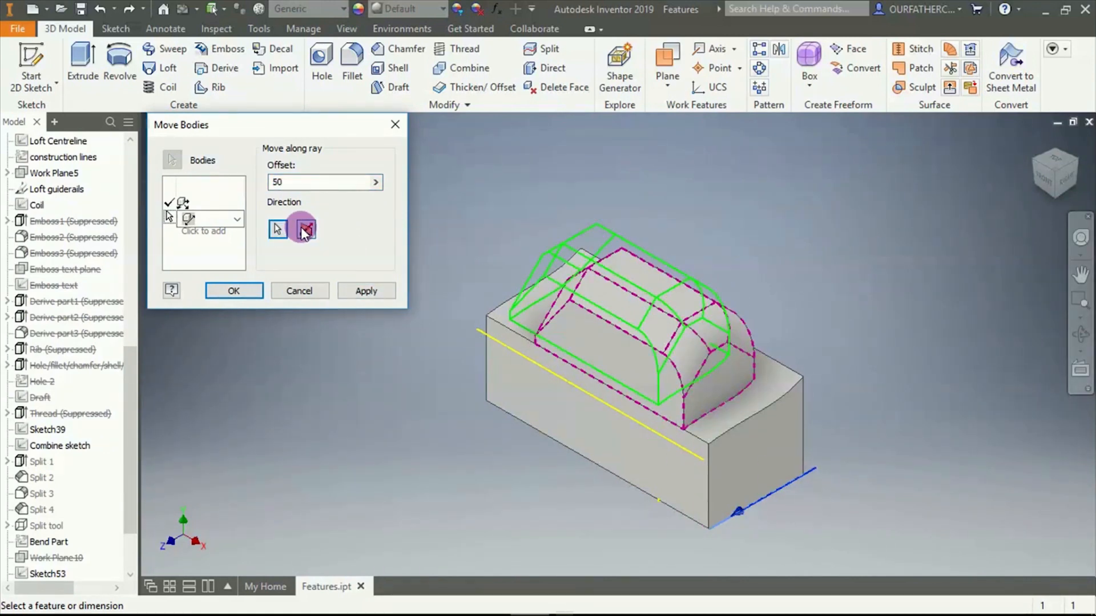
Change the second operation to rotate the body 60 degrees about the block's long lower front edge, and apply the combined move
left_click(189, 217)
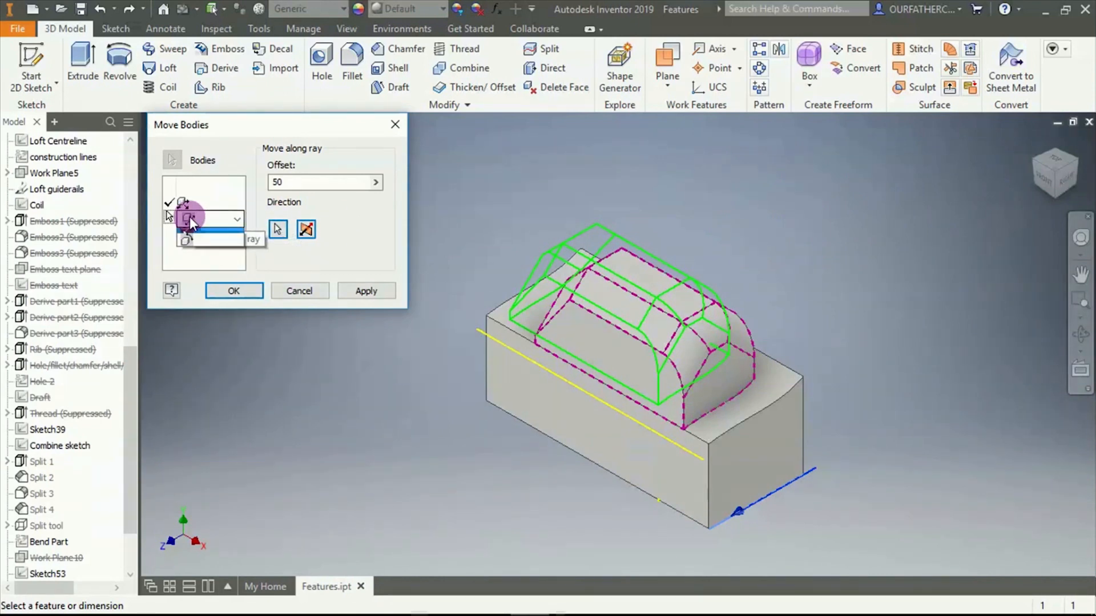
left_click(187, 258)
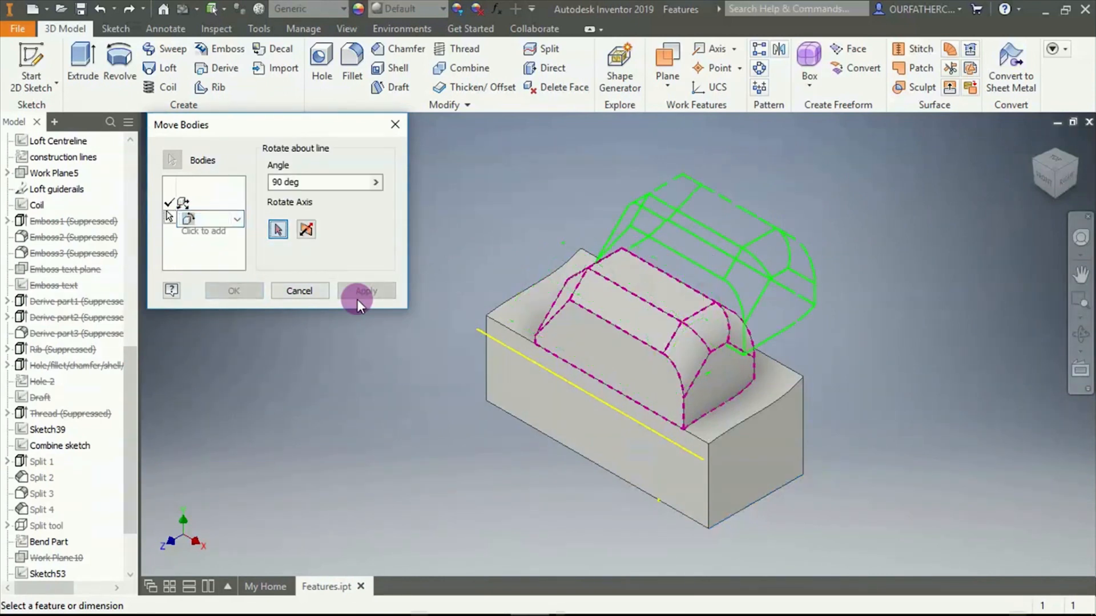
left_click(675, 515)
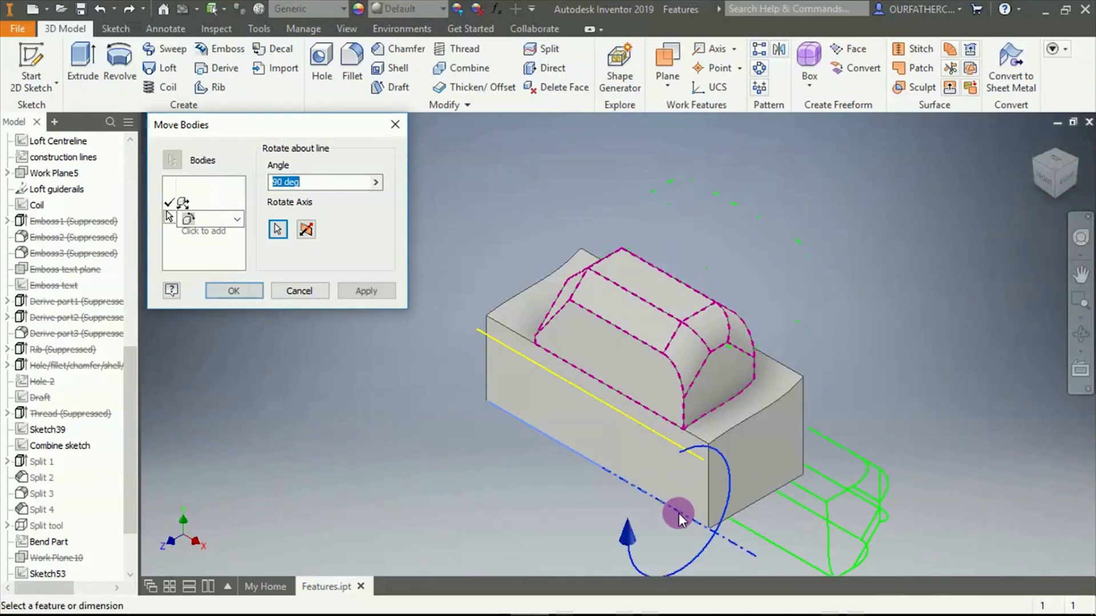
left_click(628, 535)
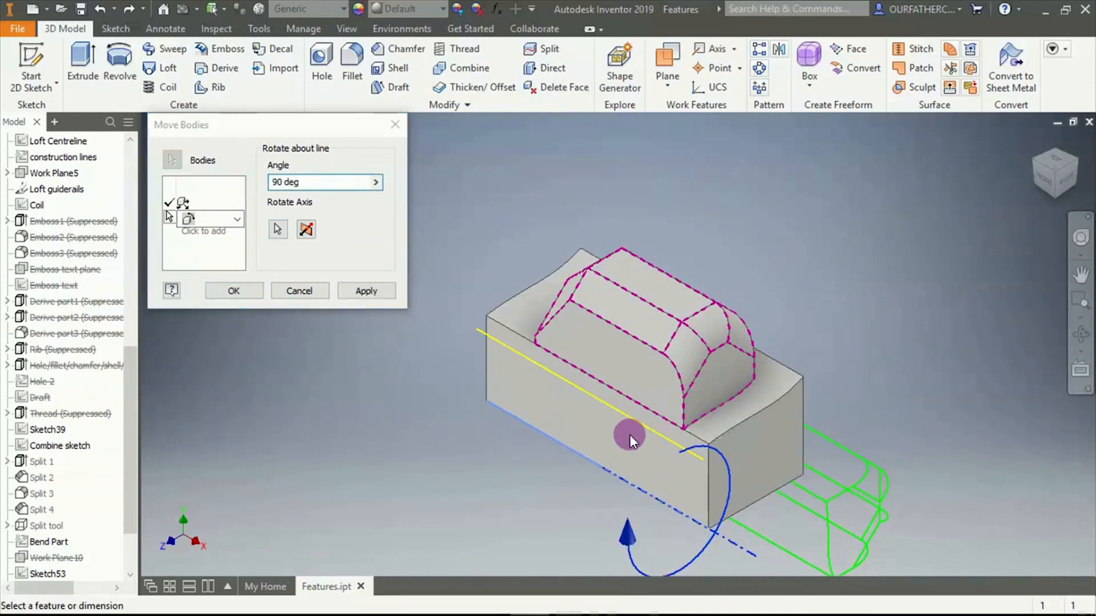
left_click(332, 190)
type("60")
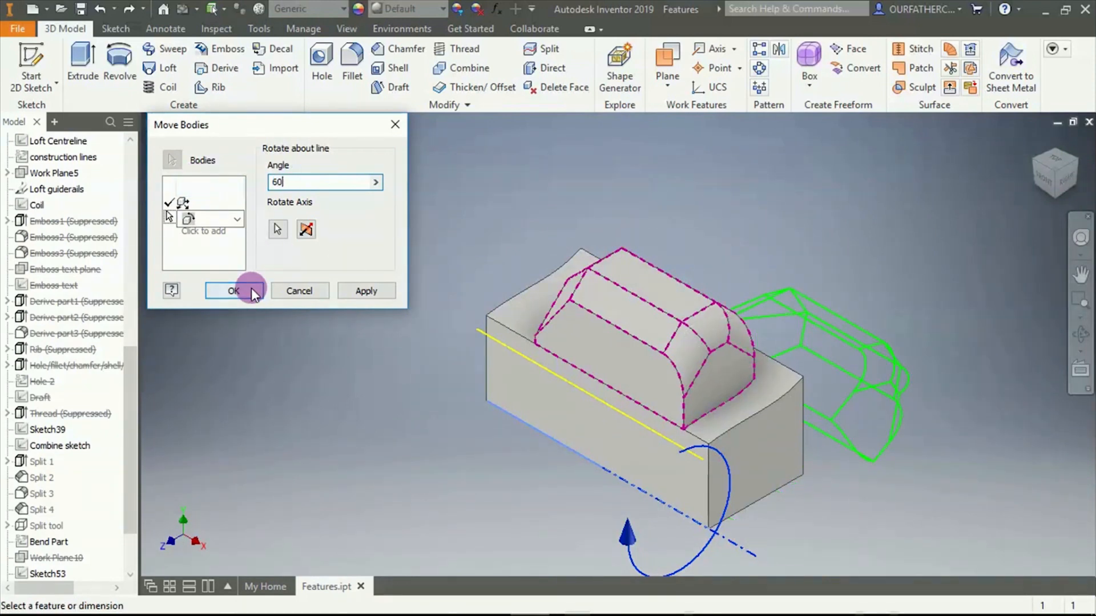
left_click(233, 291)
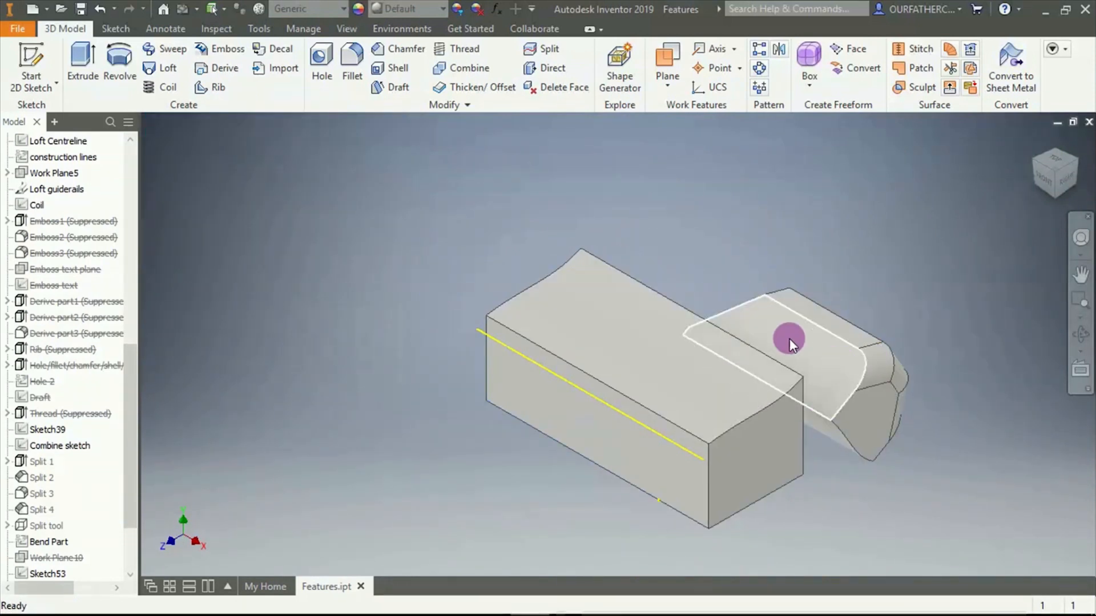
Try bending the block about the sketch line on its front face with Bend Part, 10 mm radius and 90 degree angle, and cancel it
left_click(457, 106)
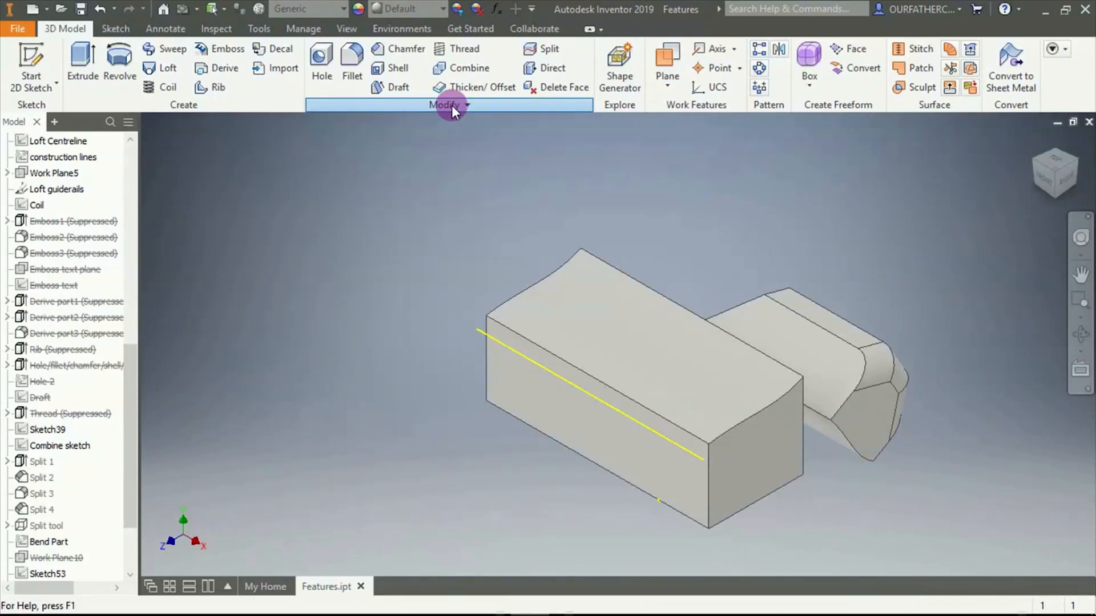
left_click(451, 105)
left_click(351, 142)
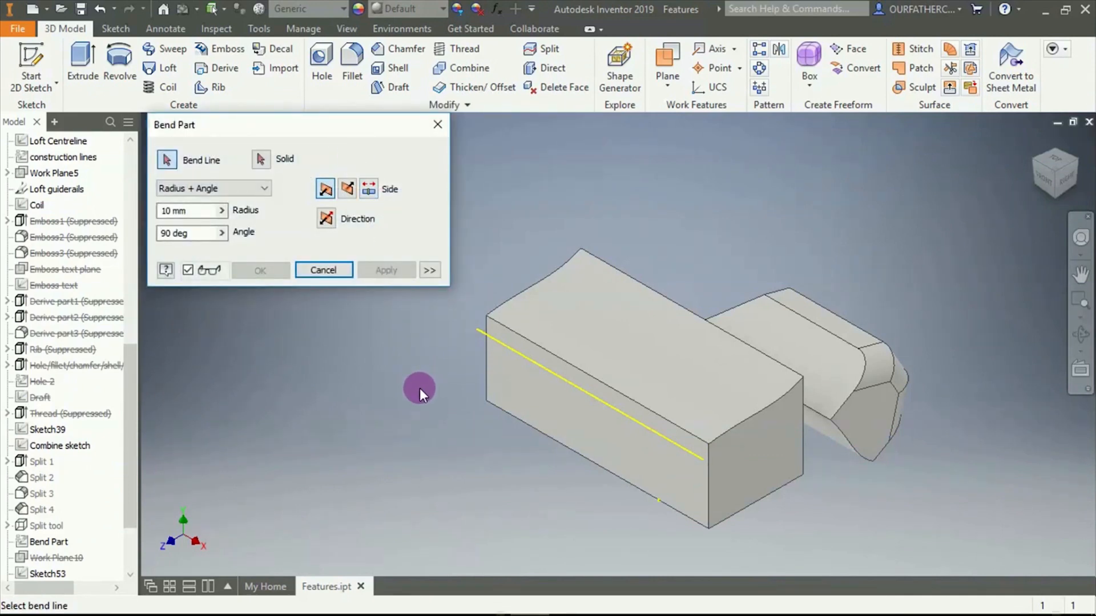
left_click(622, 412)
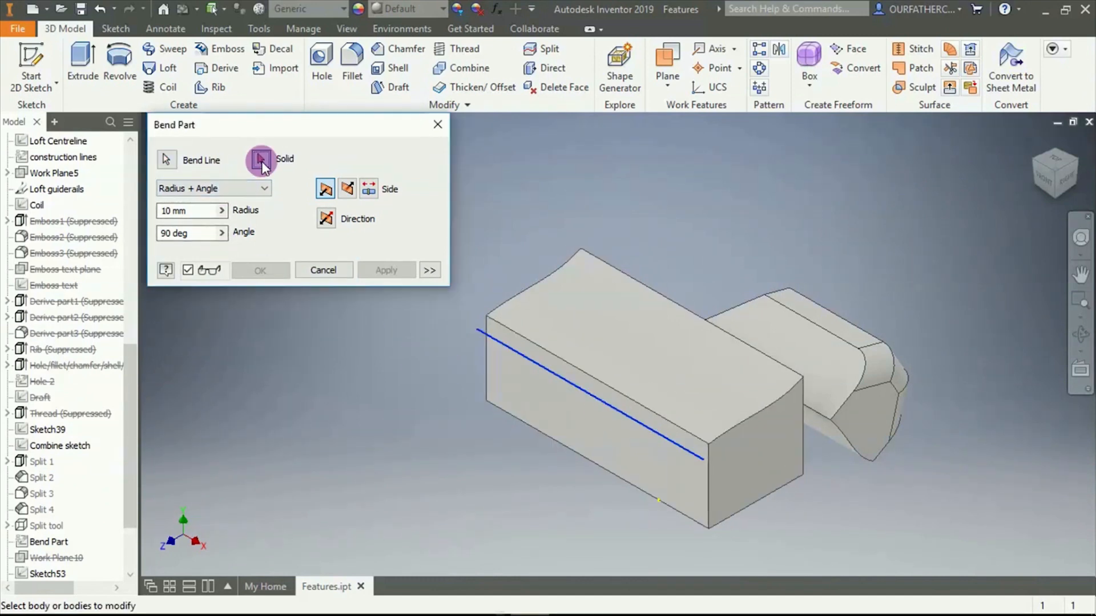
left_click(581, 292)
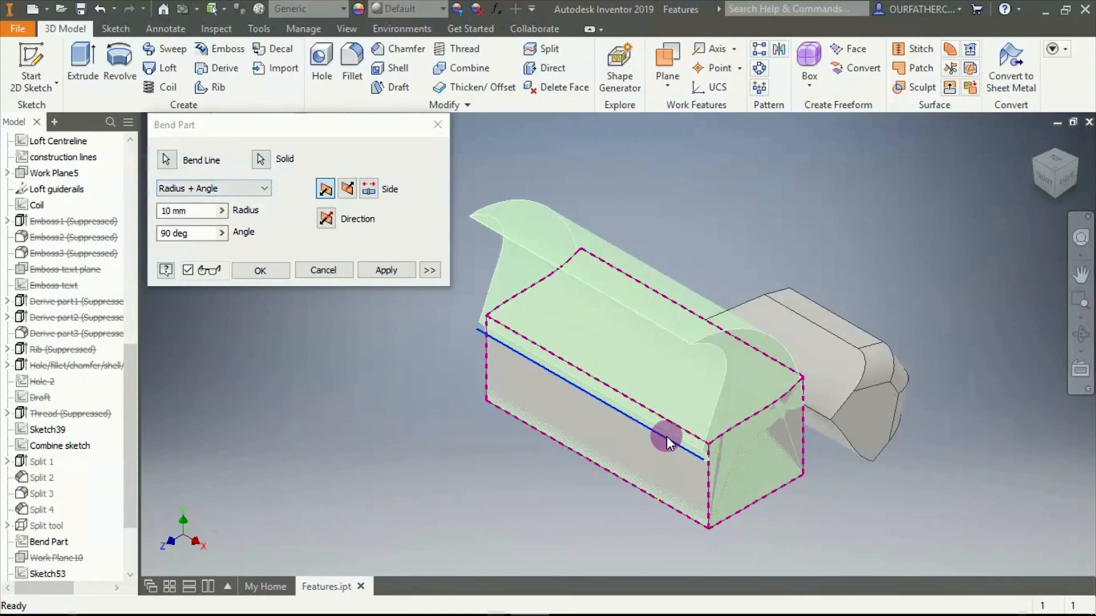
scroll(714, 480, "down", 3)
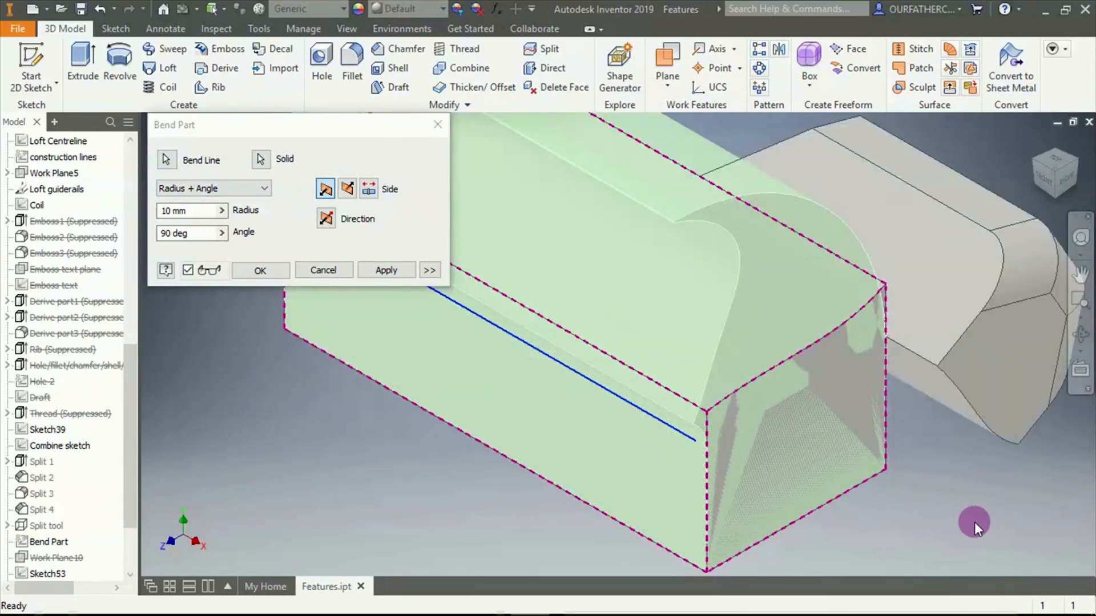
middle_click_drag(974, 522, 939, 526, "shift")
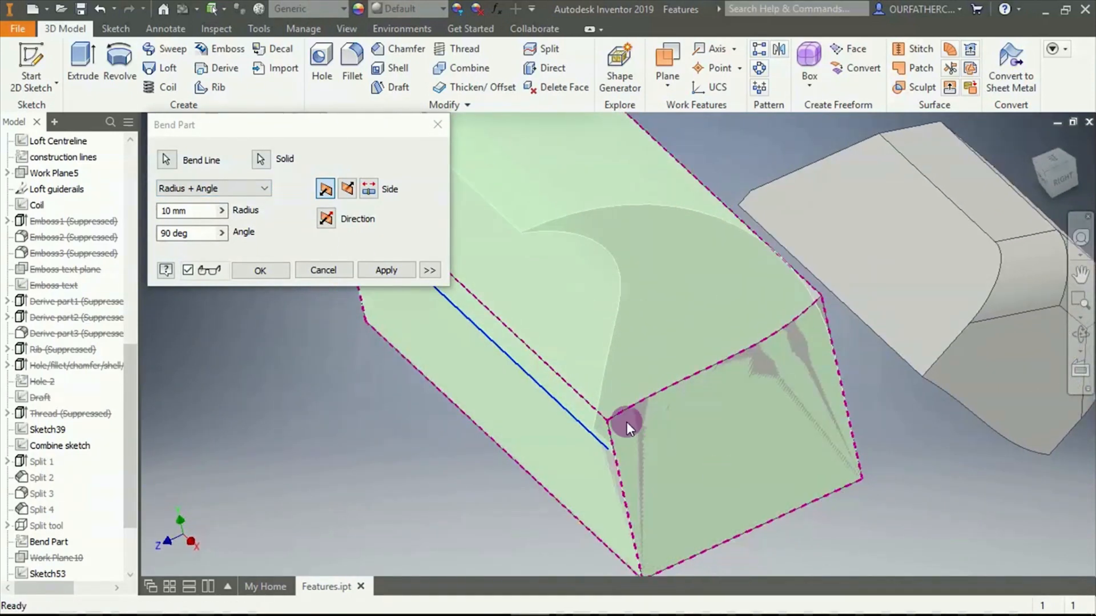
middle_click_drag(814, 526, 1056, 494, "shift")
middle_click_drag(717, 390, 1018, 146, "shift")
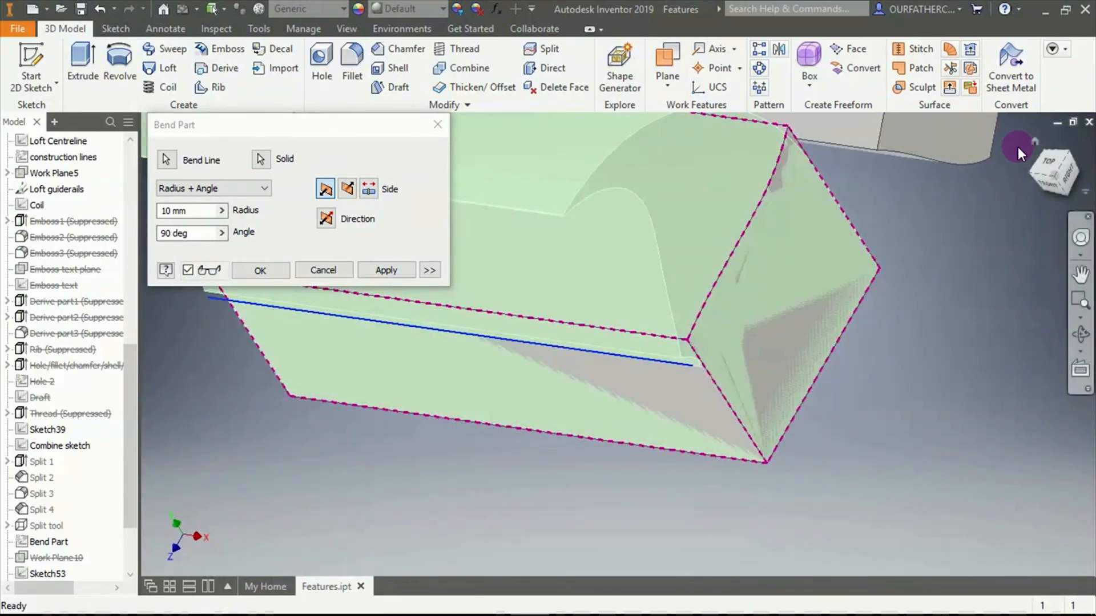
left_click(1034, 141)
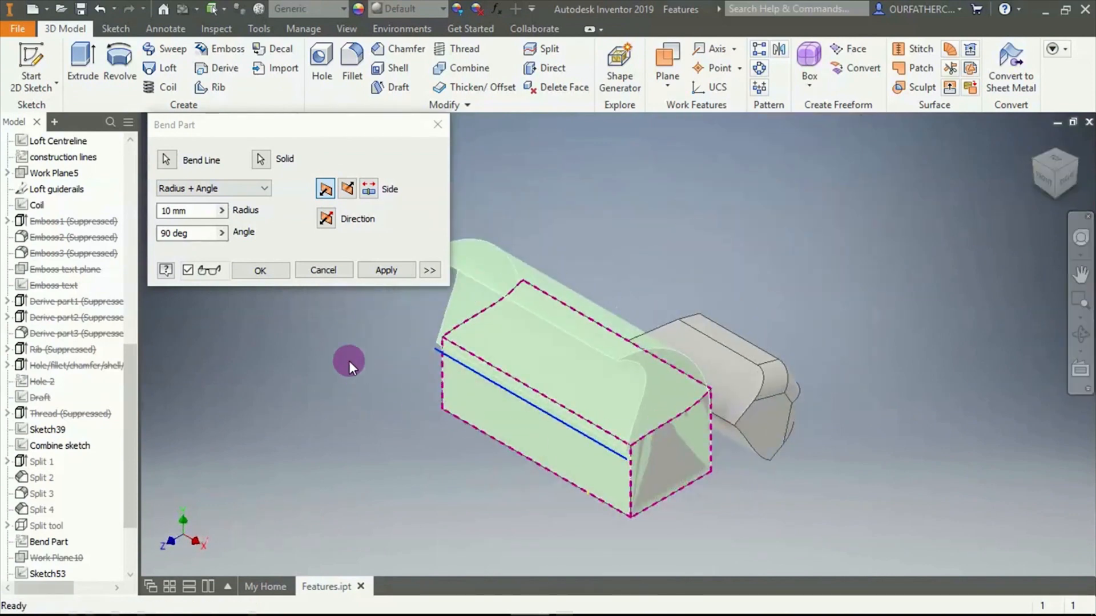
left_click(323, 270)
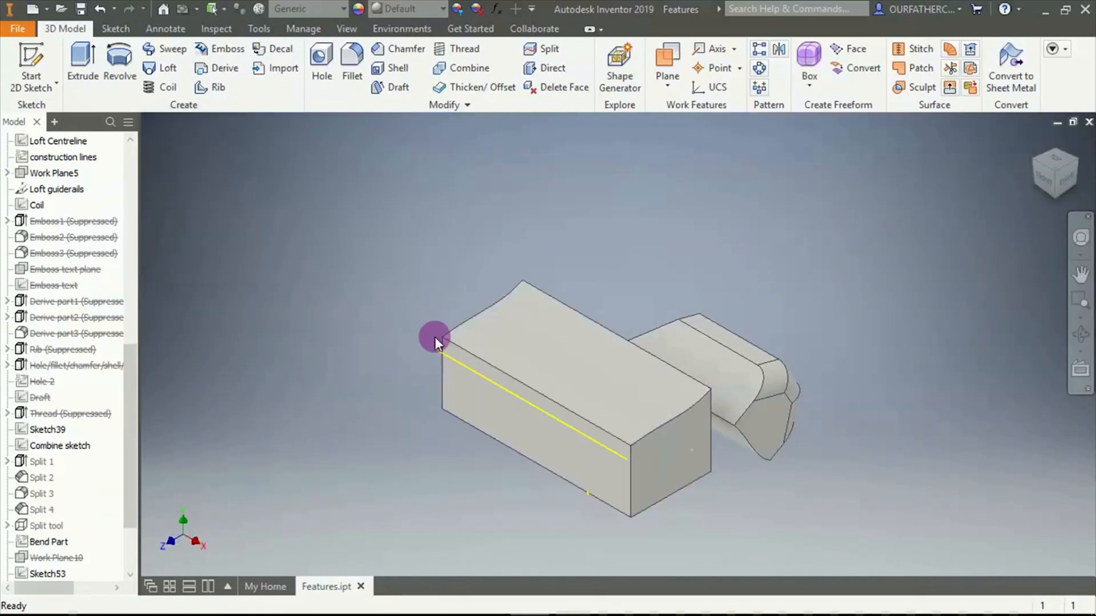
Sketch a horizontal line across the full width of the block's front face, below the existing bend line, and finish the sketch
right_click(510, 406)
left_click(474, 393)
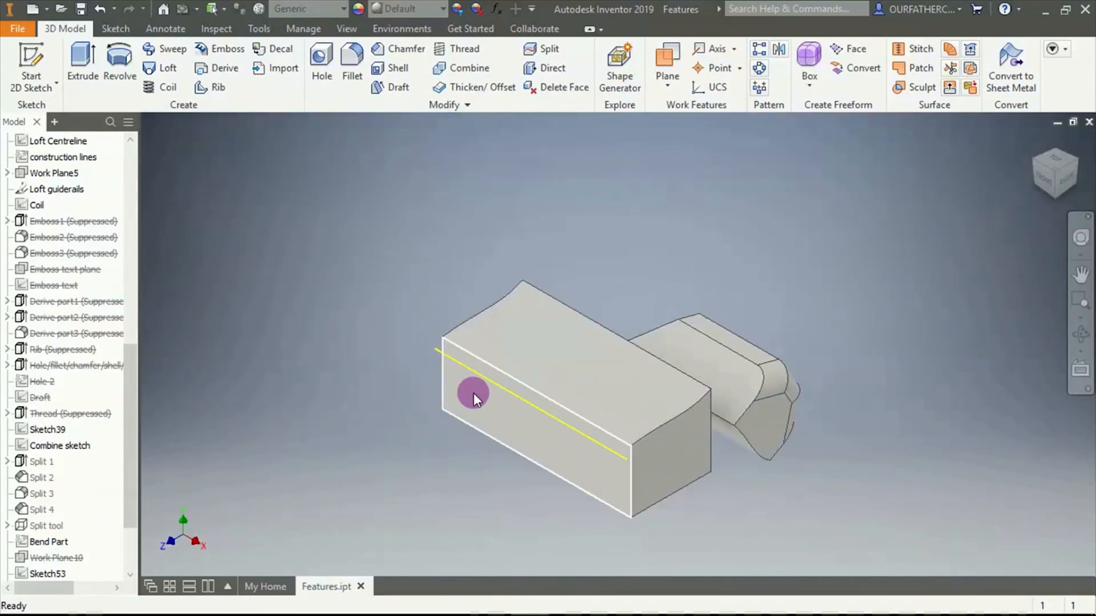
left_click(488, 410)
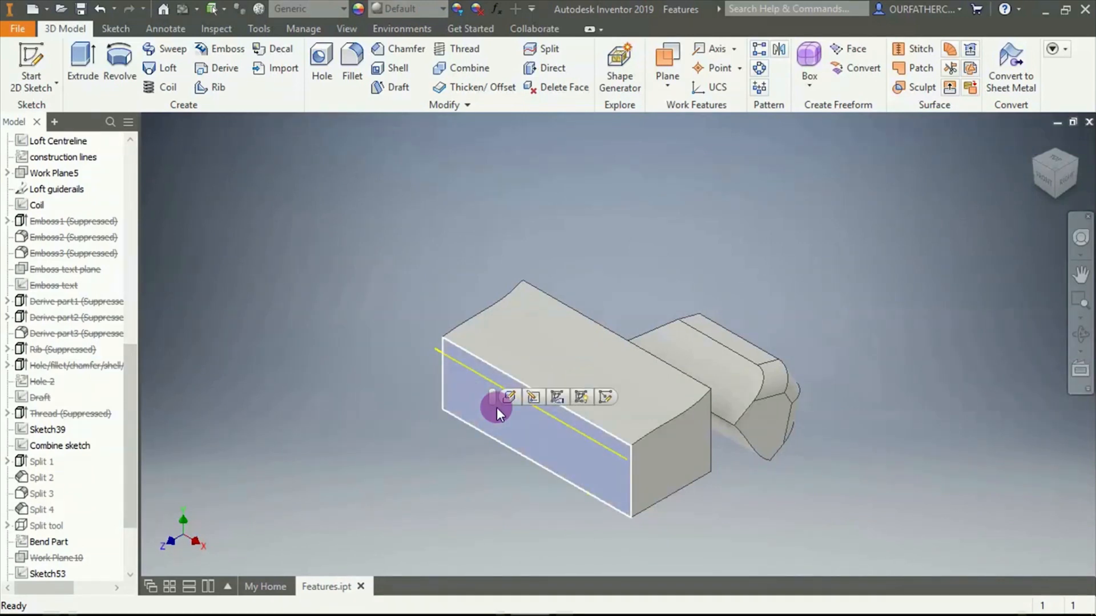
right_click(516, 404)
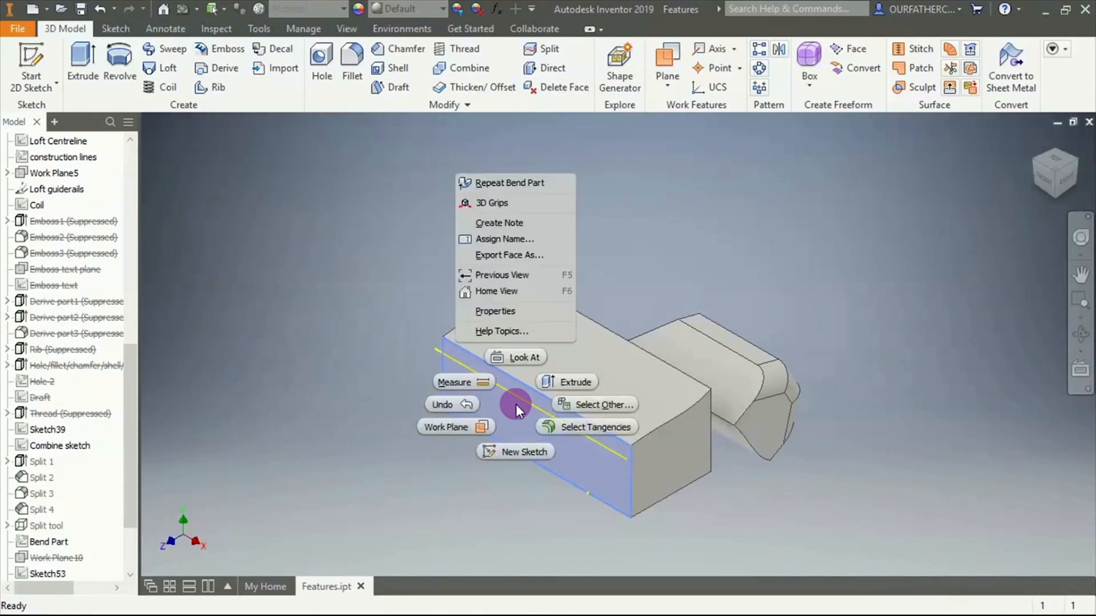
left_click(520, 451)
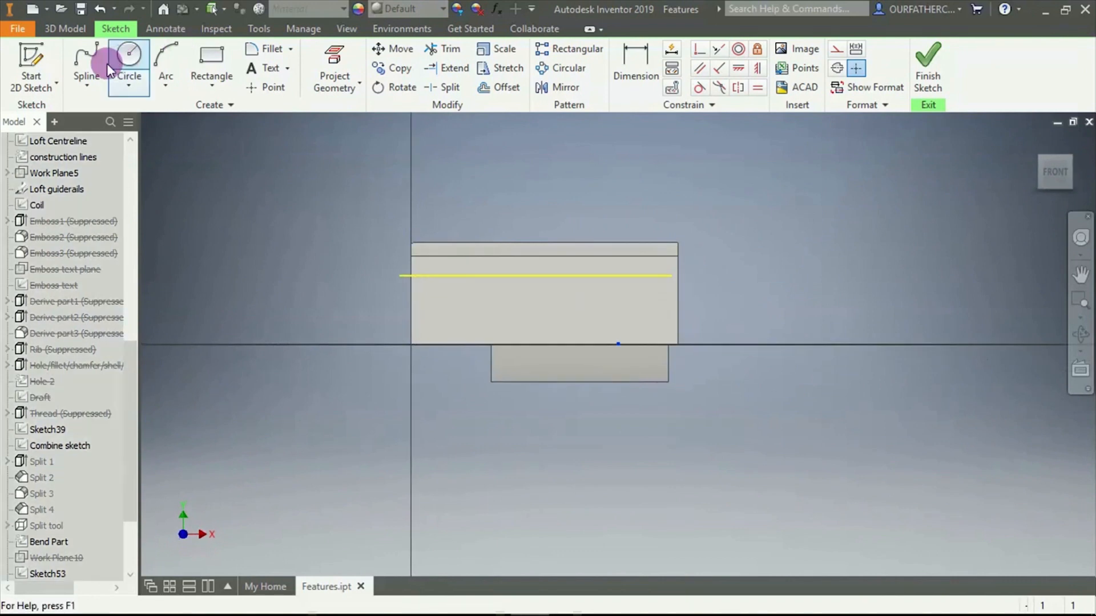
left_click(84, 91)
left_click(84, 111)
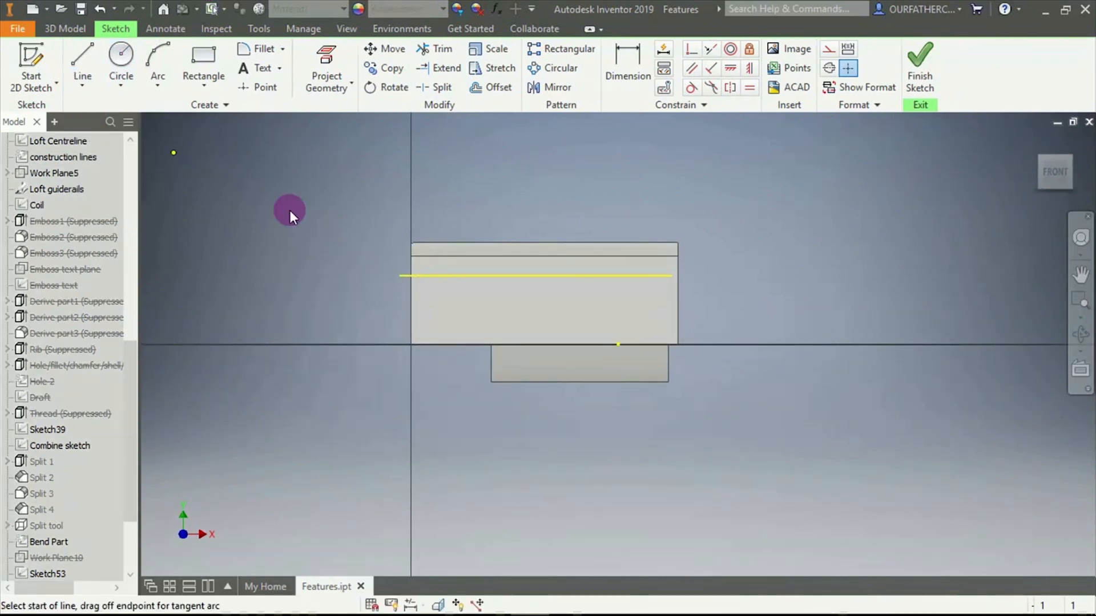
left_click(411, 313)
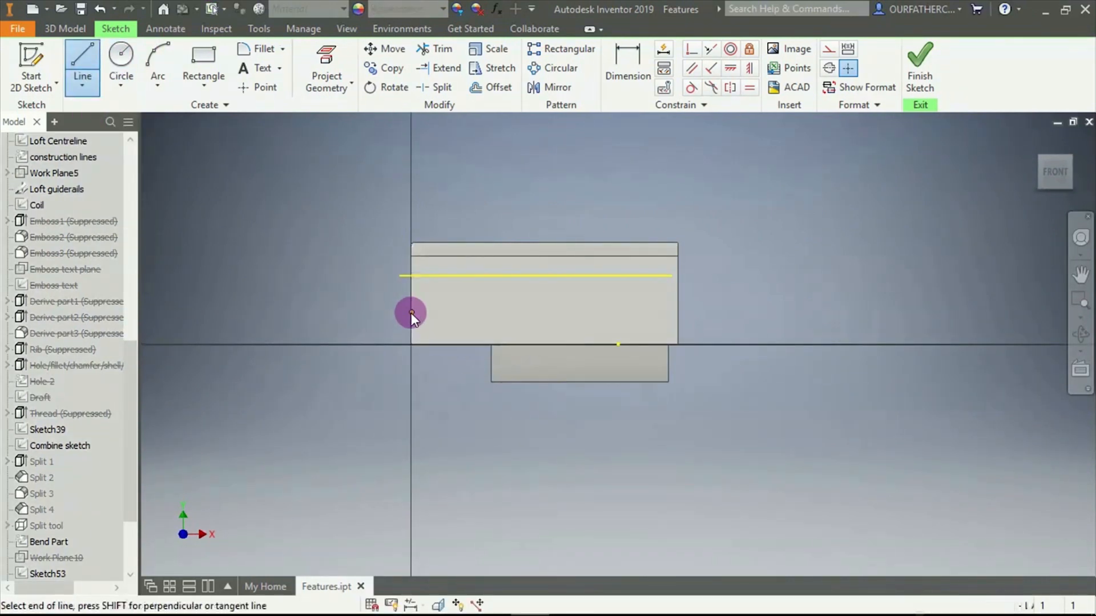
left_click(678, 313)
left_click(920, 69)
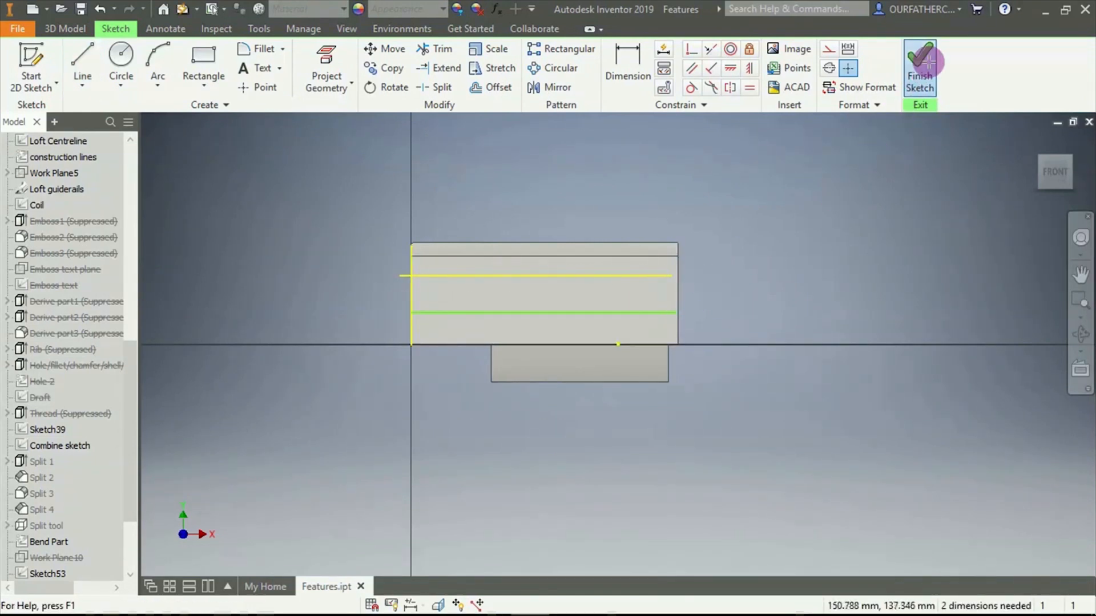
Start a Bend Part on the block about the new lower sketch line, using the Radius + Angle method
left_click(428, 104)
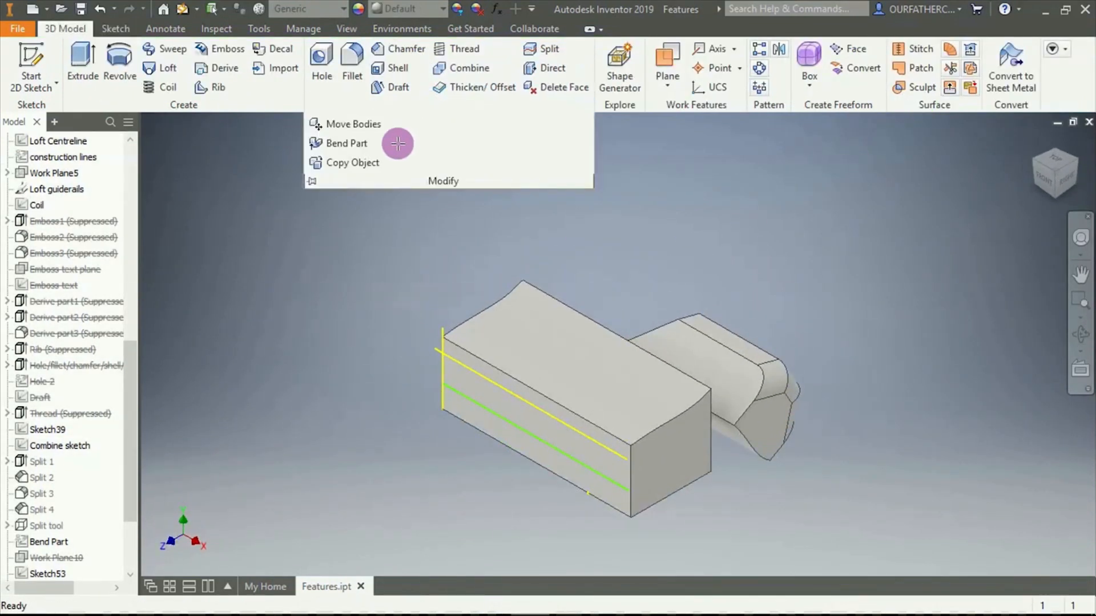
left_click(350, 142)
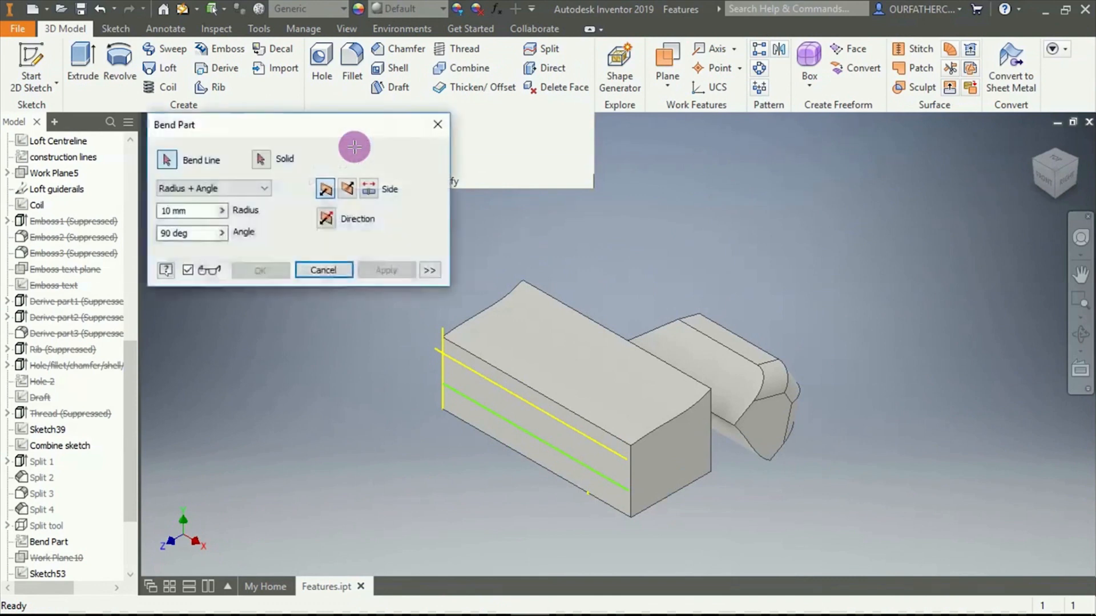
left_click(500, 417)
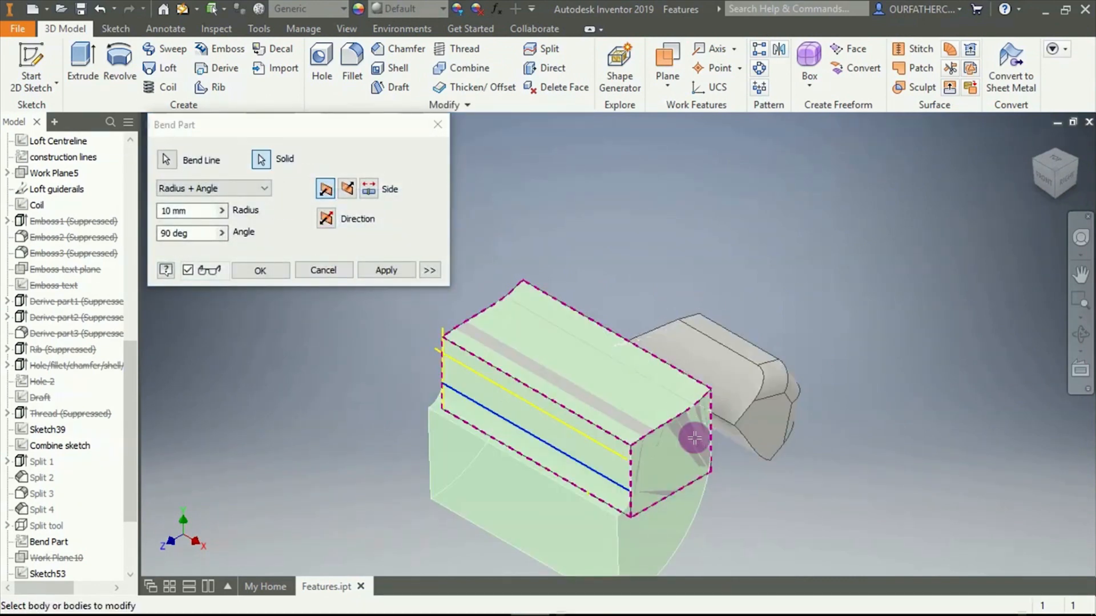
scroll(634, 492, "up", 4)
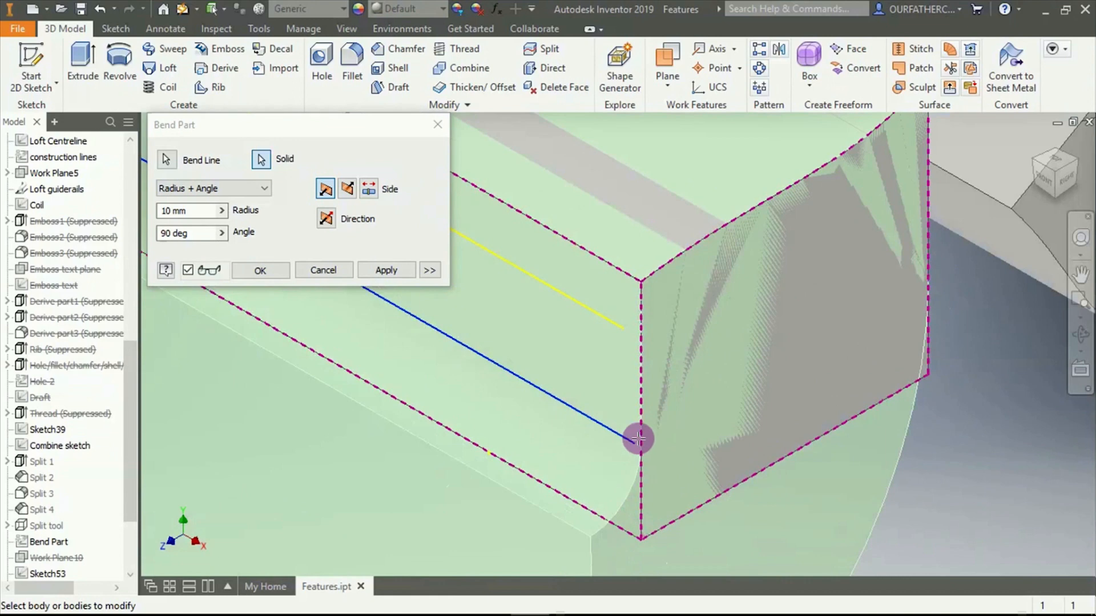
scroll(637, 462, "down", 2)
scroll(638, 462, "down", 2)
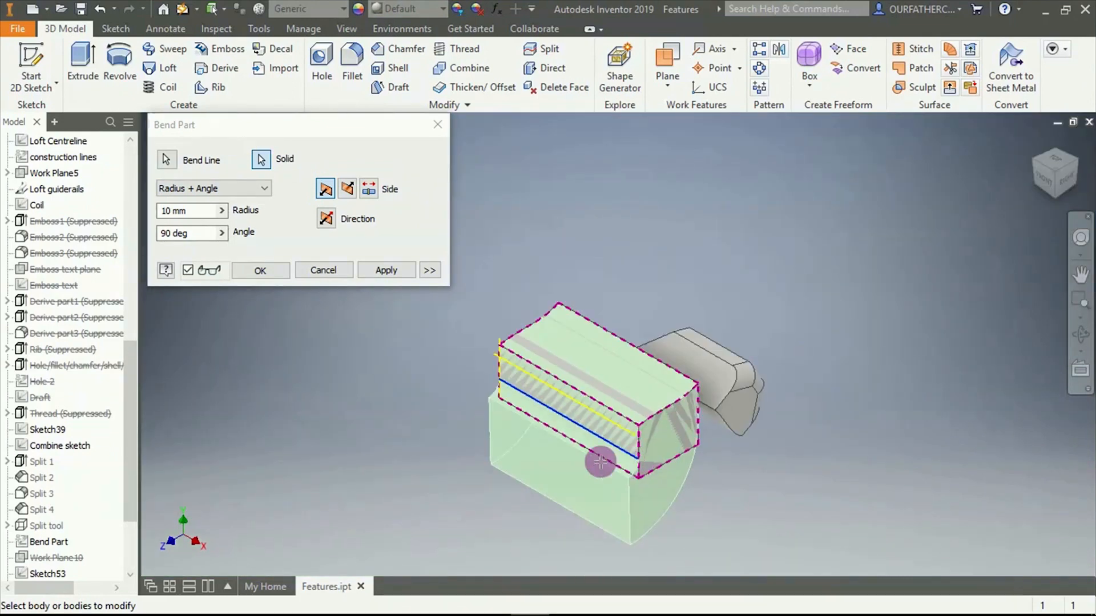
Try bend radii of 5 mm and 20 mm and compare their previews at the block's end
left_click(191, 210)
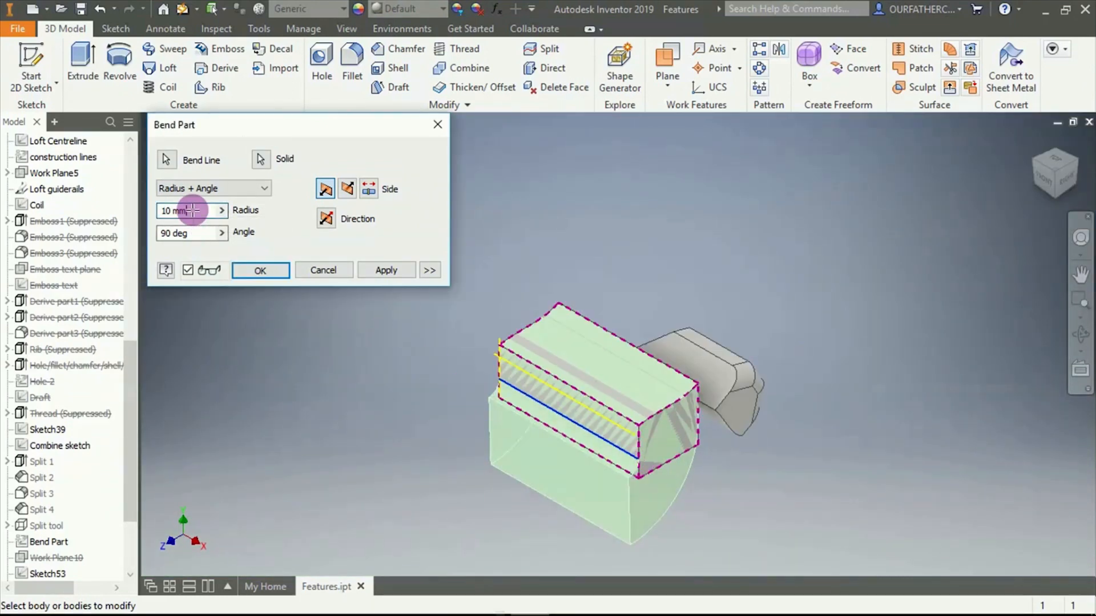
left_click_drag(192, 210, 147, 213)
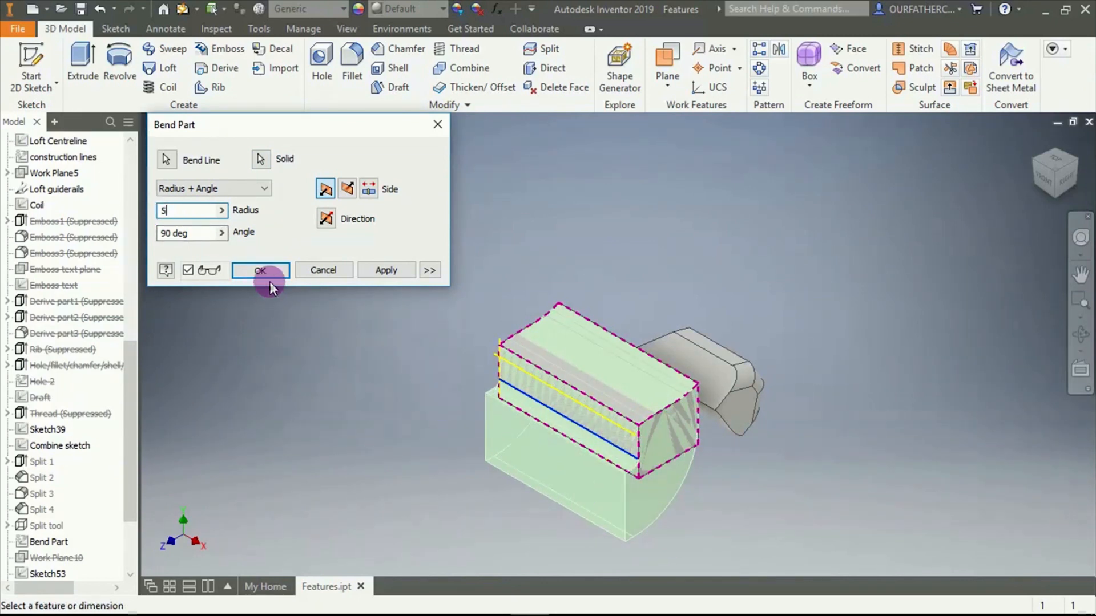
scroll(648, 443, "up", 5)
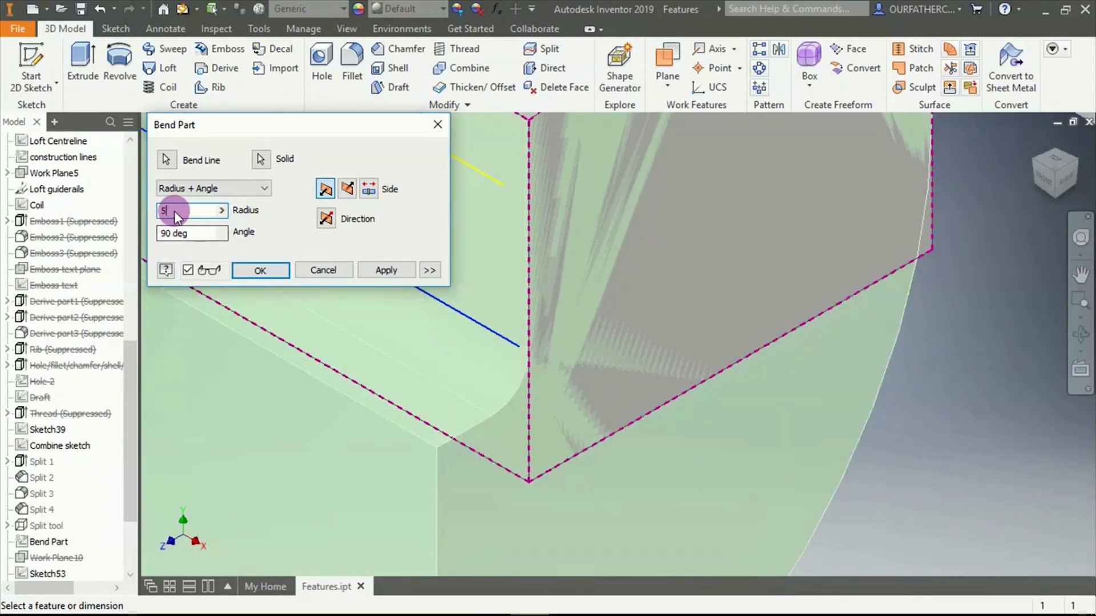
type("6")
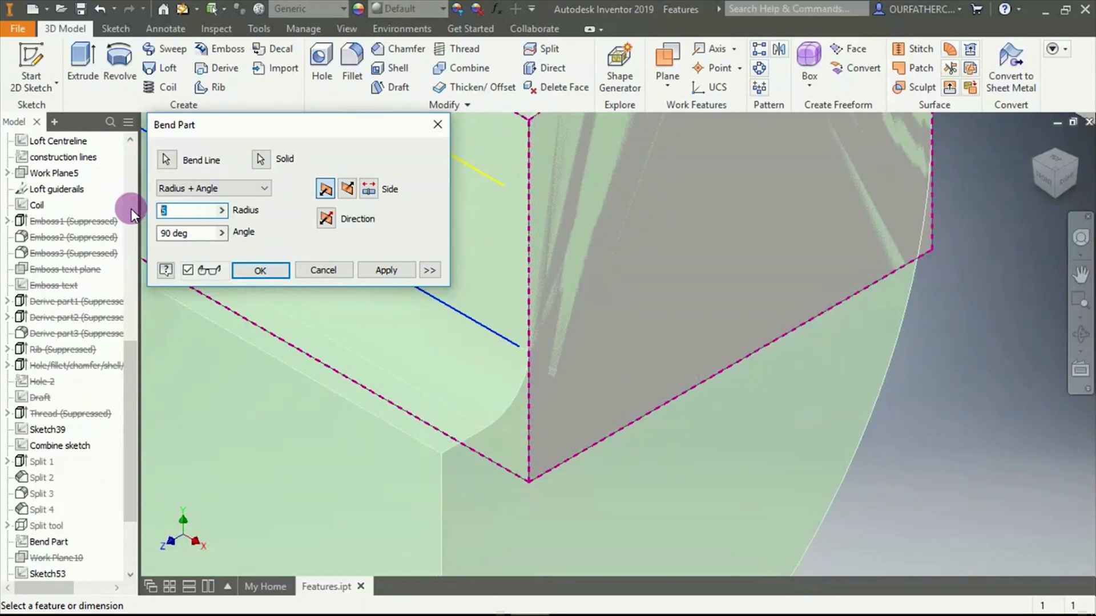
type("20")
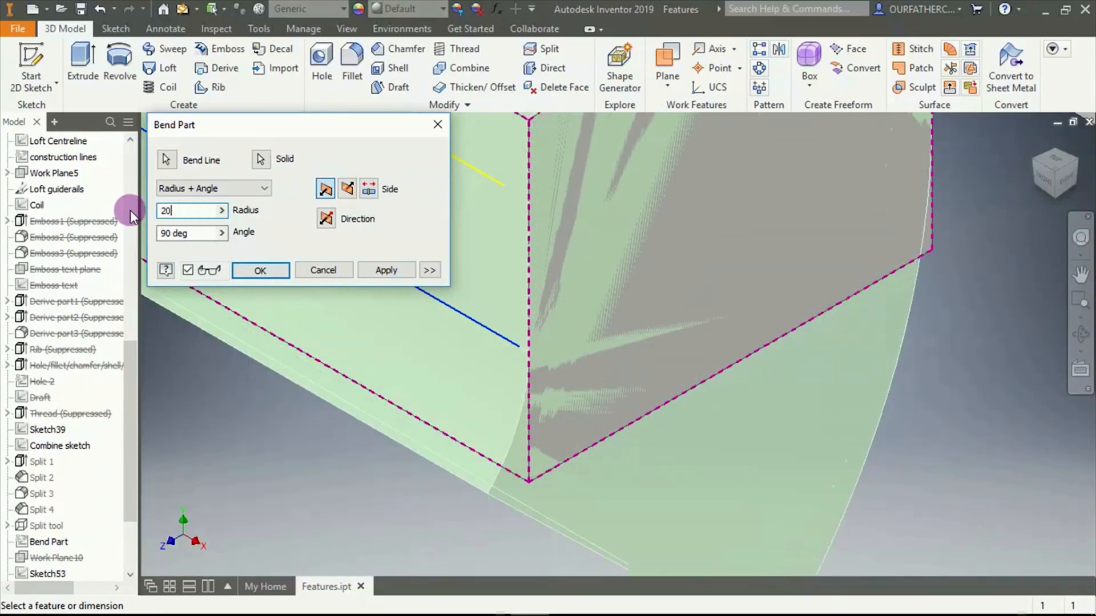
scroll(693, 300, "down", 4)
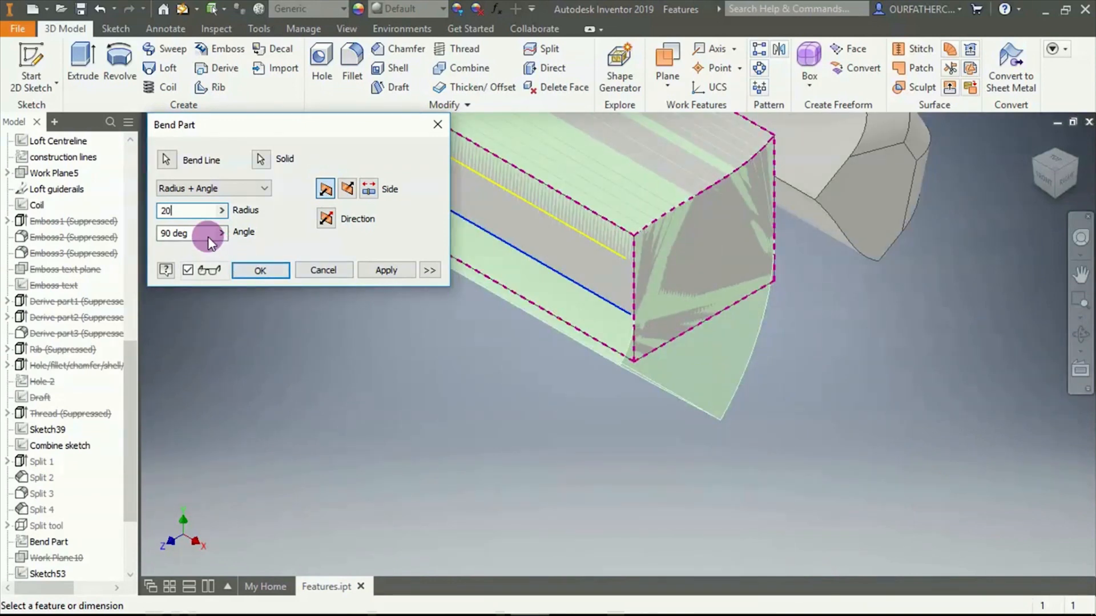
Set the bend radius to 5 mm and the bend angle to 45 degrees
double_click(182, 210)
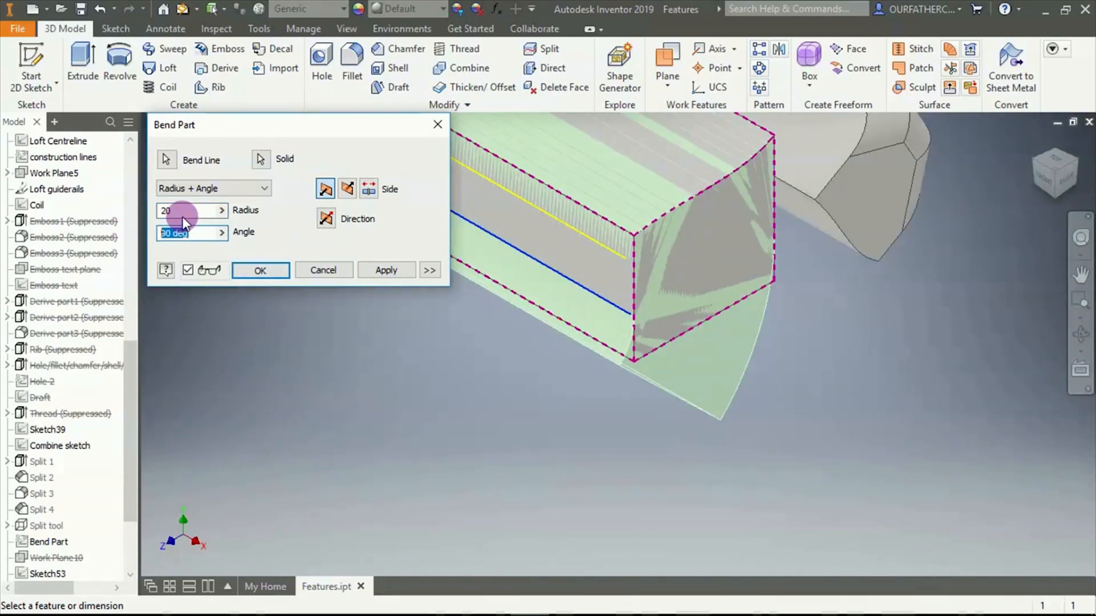
type("5")
double_click(183, 234)
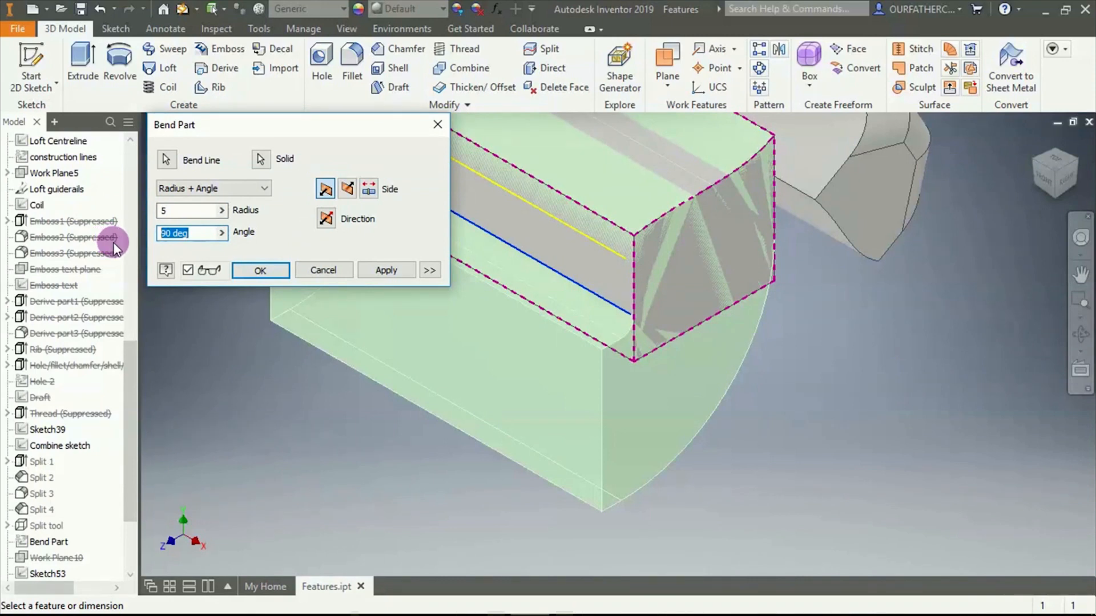
type("45")
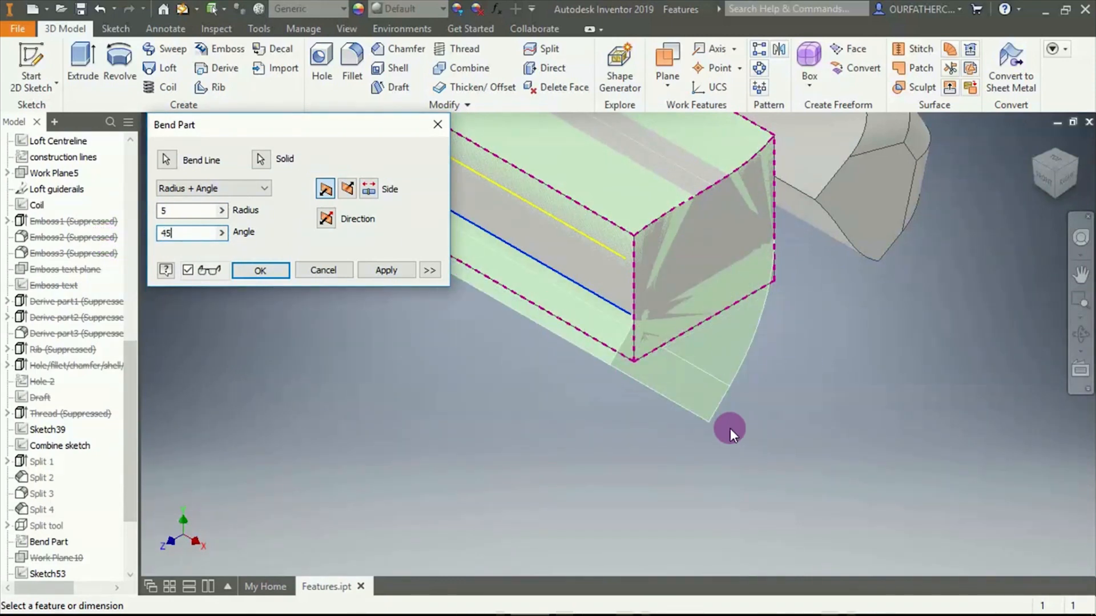
Compare the single-side bend options, choose bending on both sides of the line, check the preview and apply the bend
left_click(346, 186)
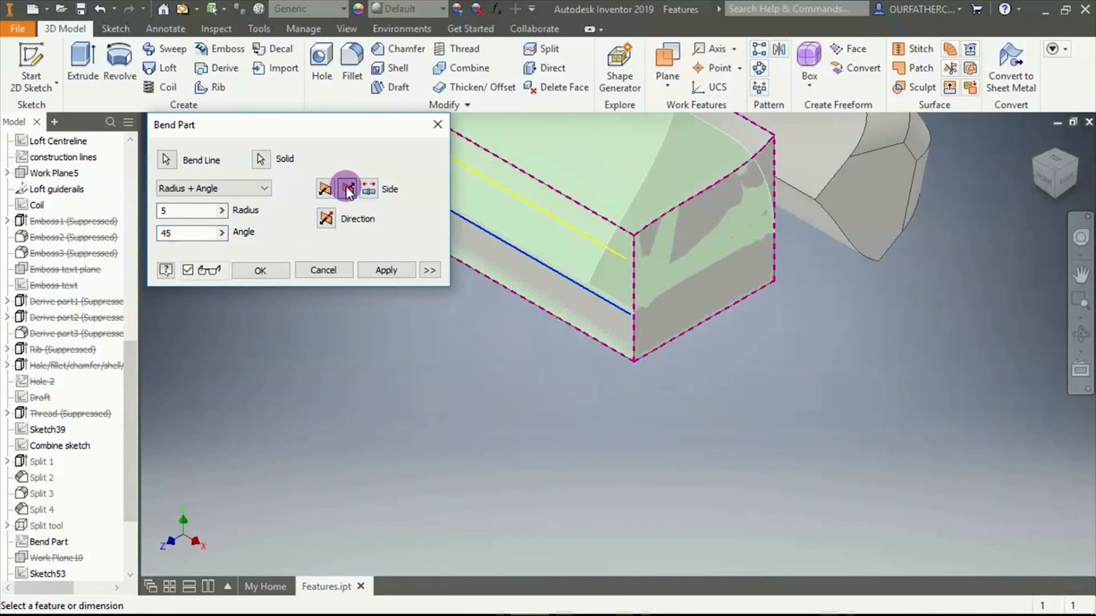
left_click(325, 188)
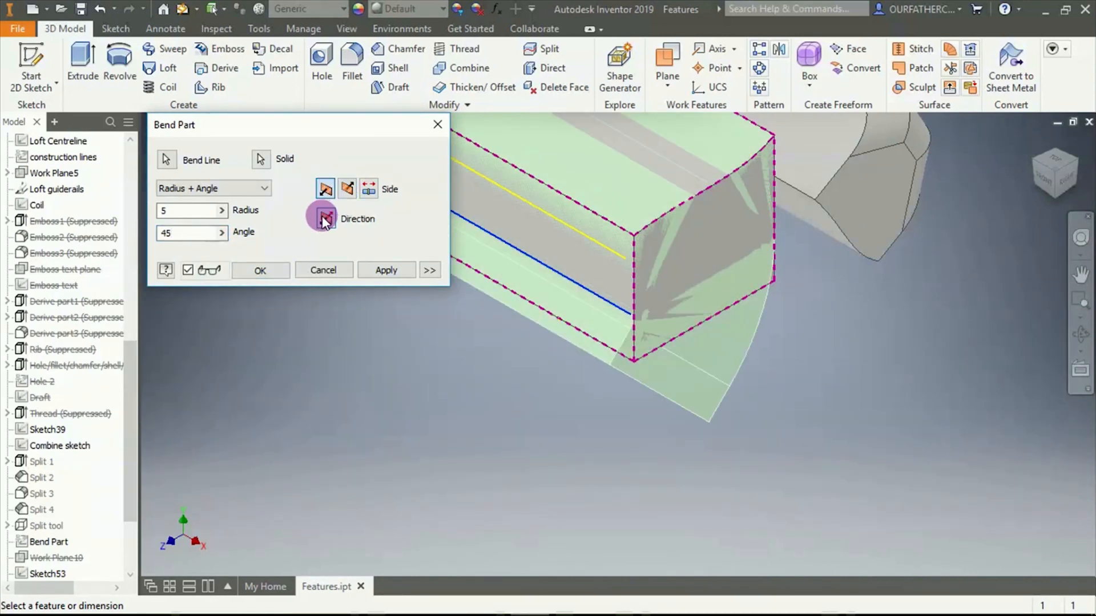
left_click(370, 188)
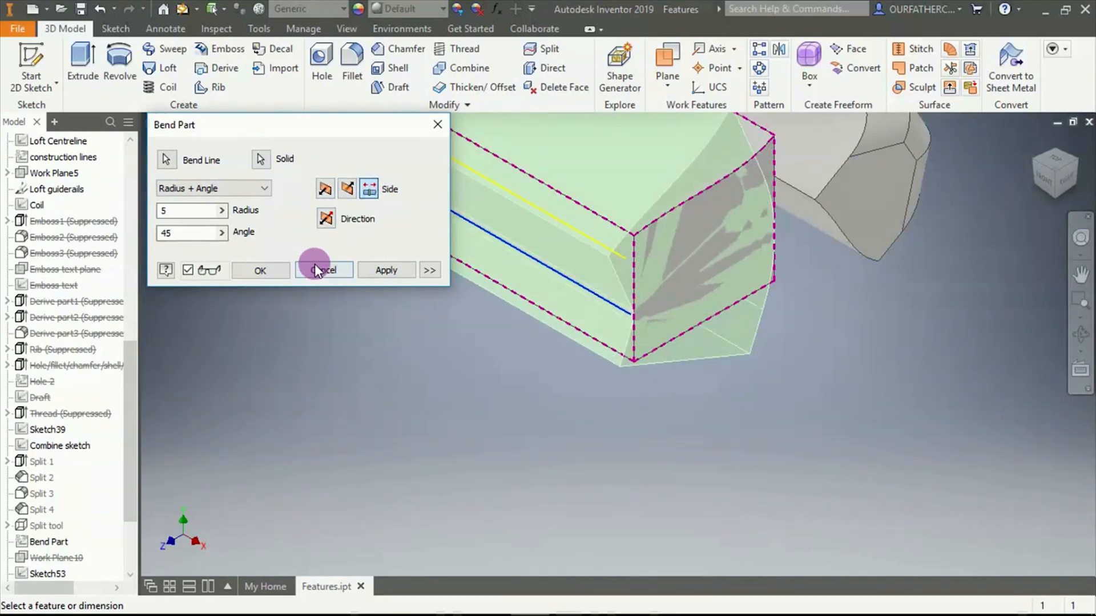
left_click(262, 160)
middle_click_drag(440, 228, 523, 159, "shift")
scroll(522, 159, "up", 4)
scroll(540, 142, "down", 3)
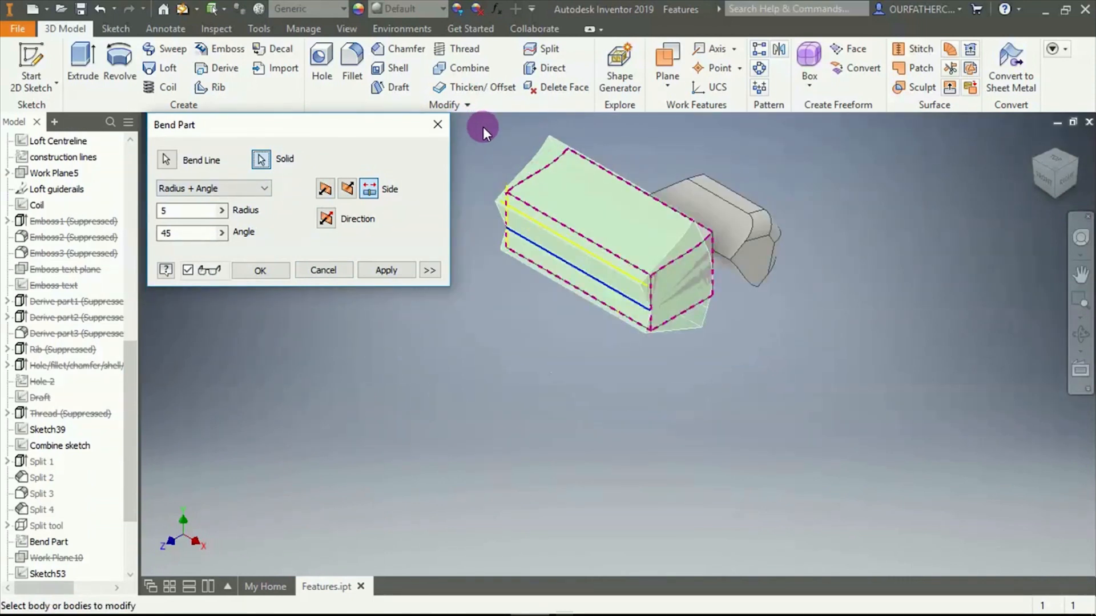
scroll(607, 136, "down", 4)
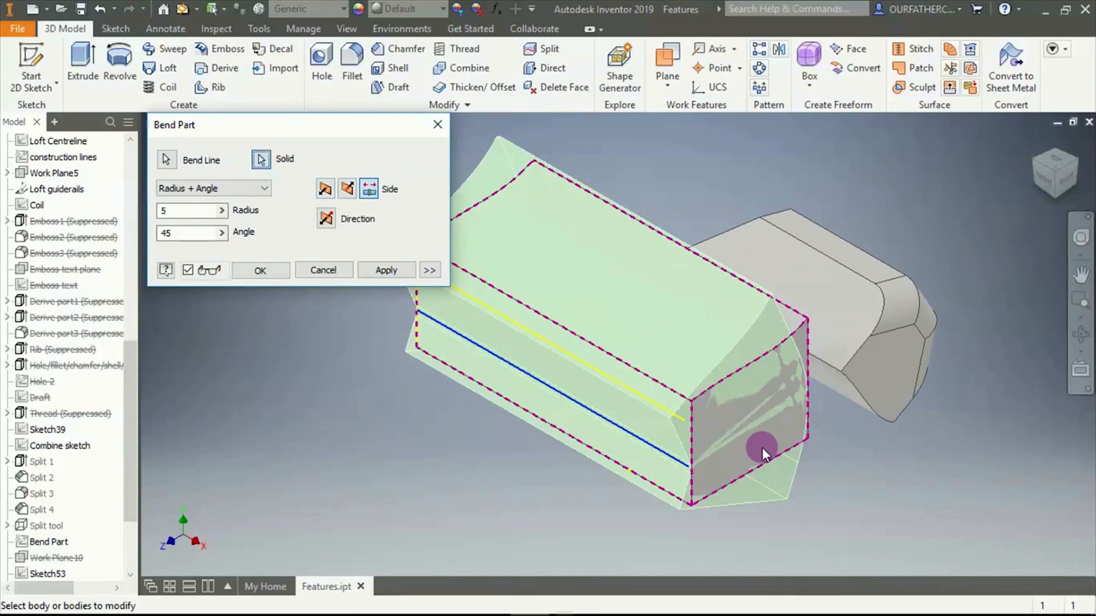
left_click(277, 271)
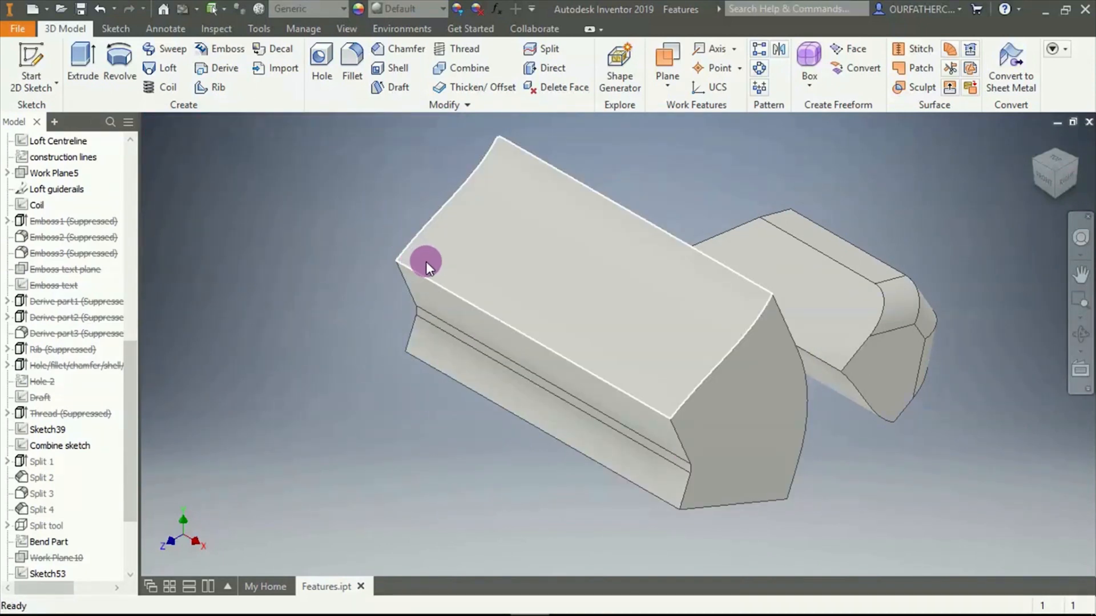
Copy the bent block body as a new surface with Copy Object, keeping the original body
left_click(450, 104)
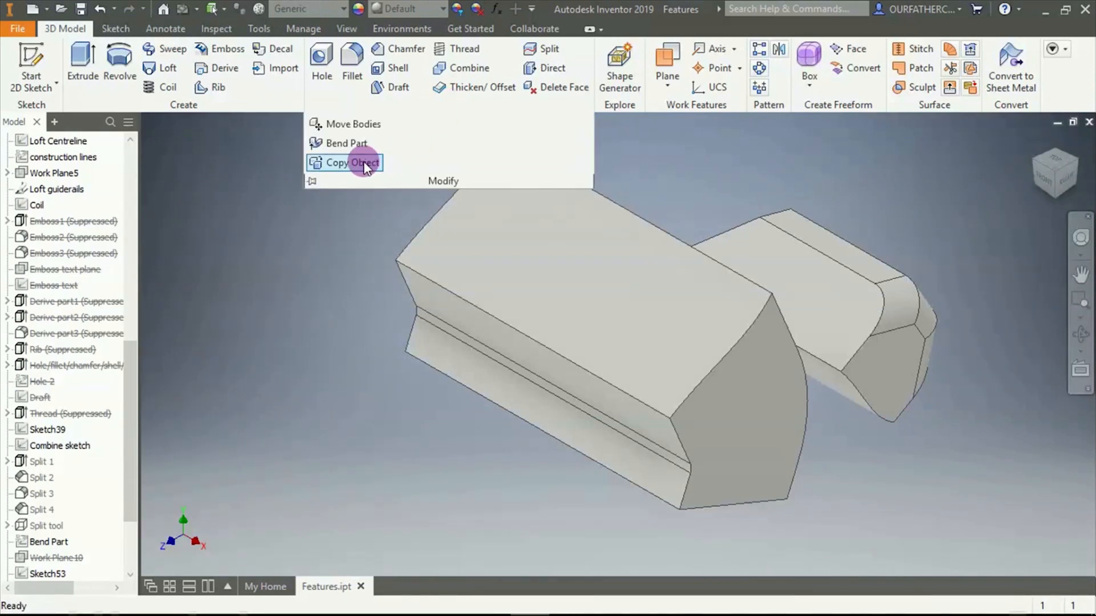
left_click(364, 164)
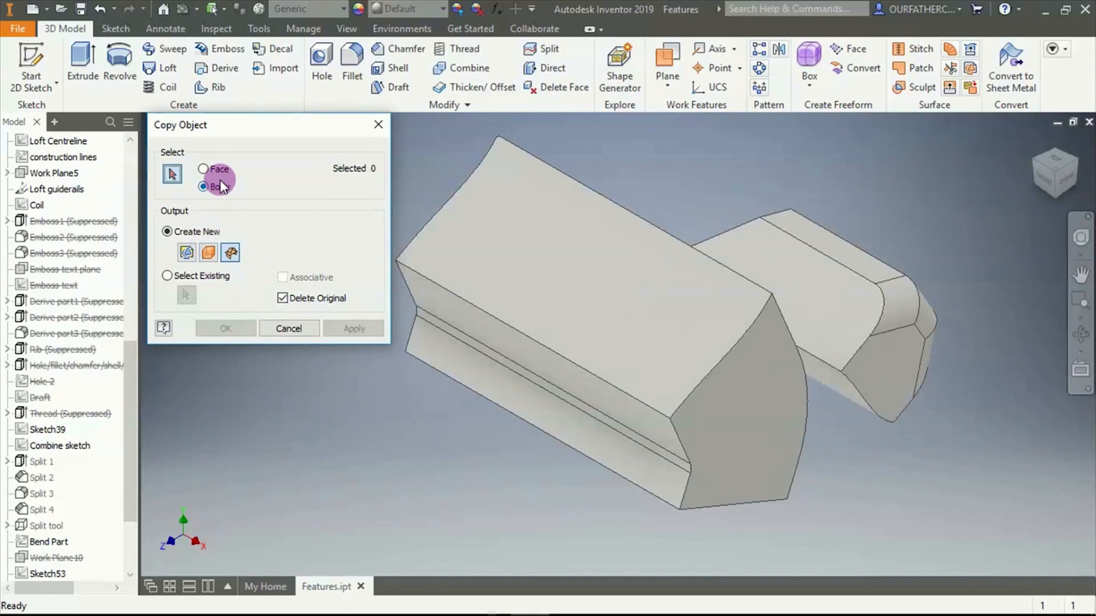
left_click(454, 228)
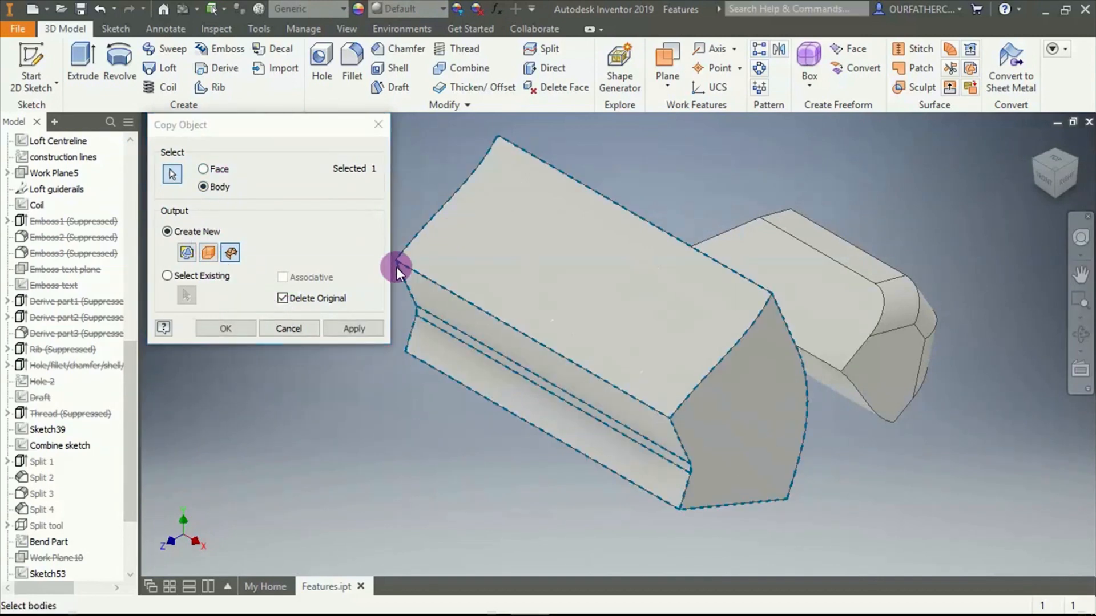
left_click(282, 297)
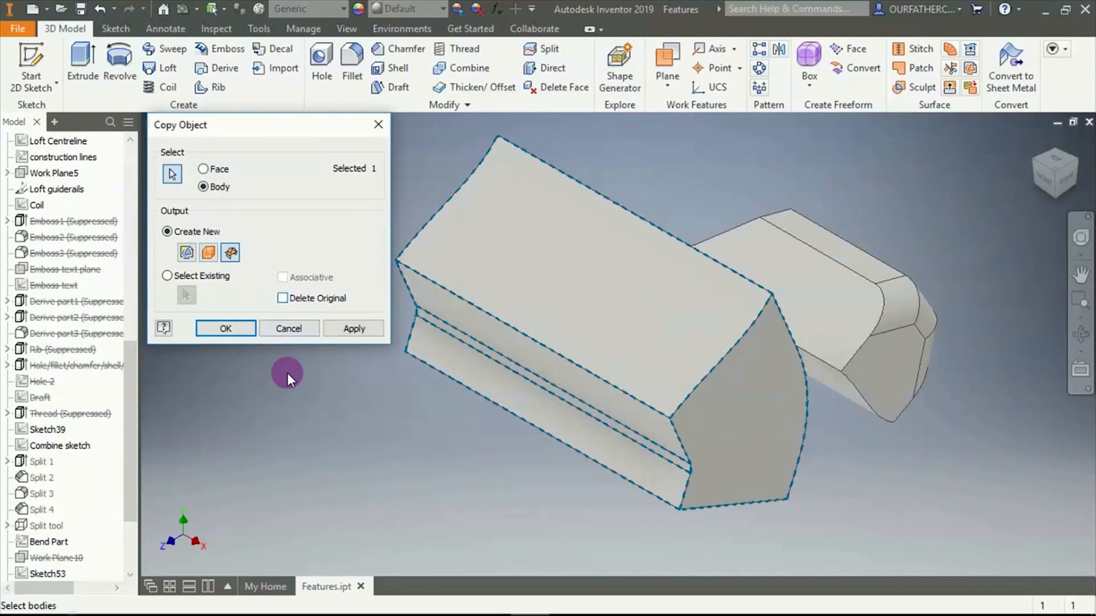
left_click(189, 252)
left_click(208, 254)
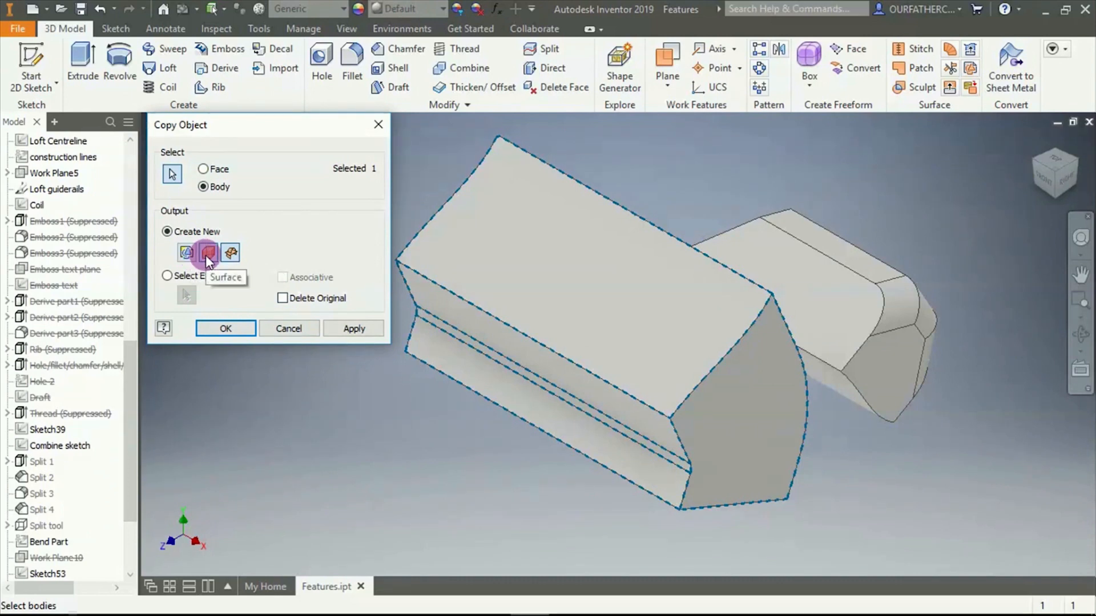
left_click(231, 253)
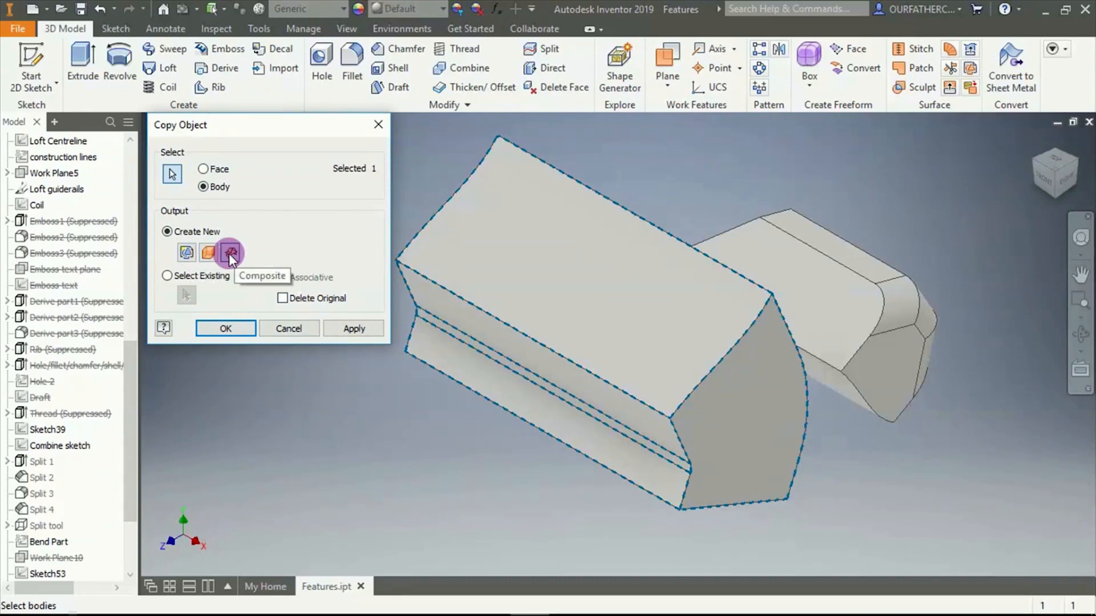
left_click(209, 253)
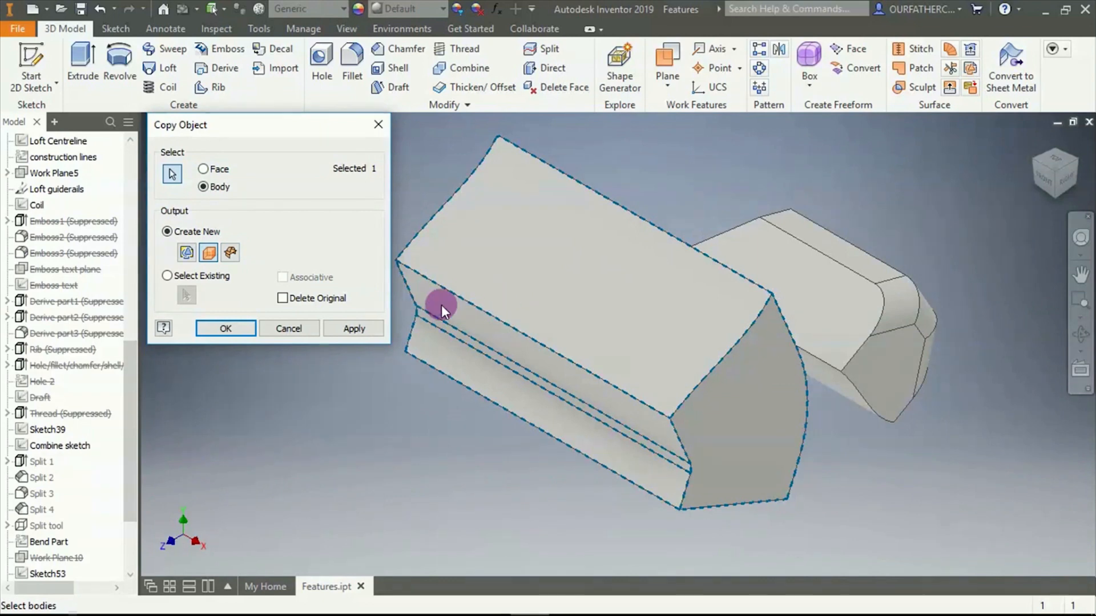
left_click(245, 330)
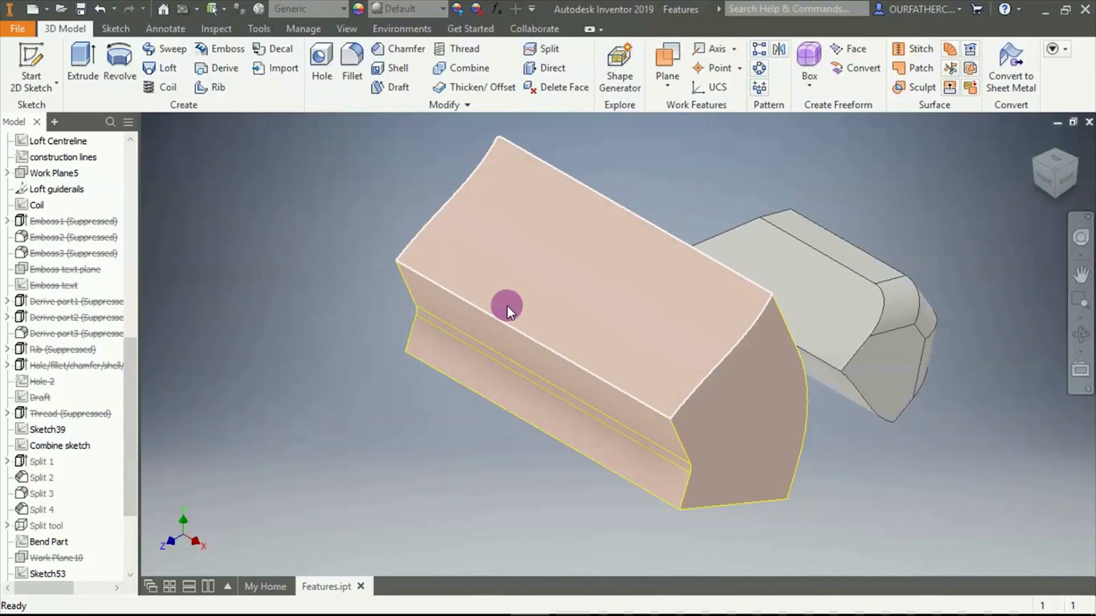
List the part's solid and surface bodies, identify the bent block's solid and its surface copy, and hide the original solid Solid9
left_click_drag(131, 373, 129, 184)
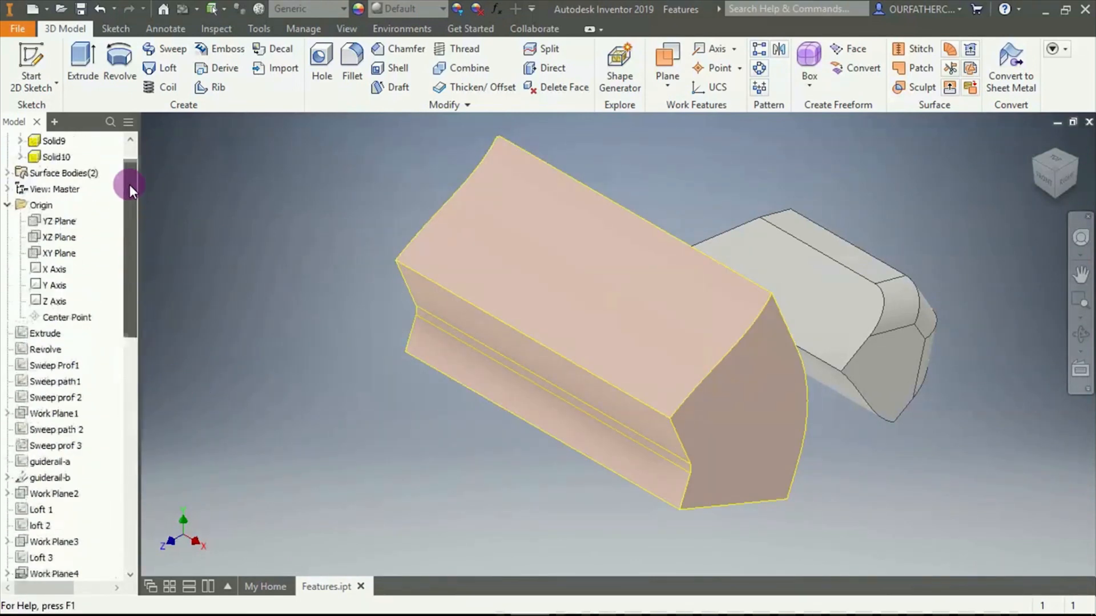
left_click(7, 157)
left_click(52, 173)
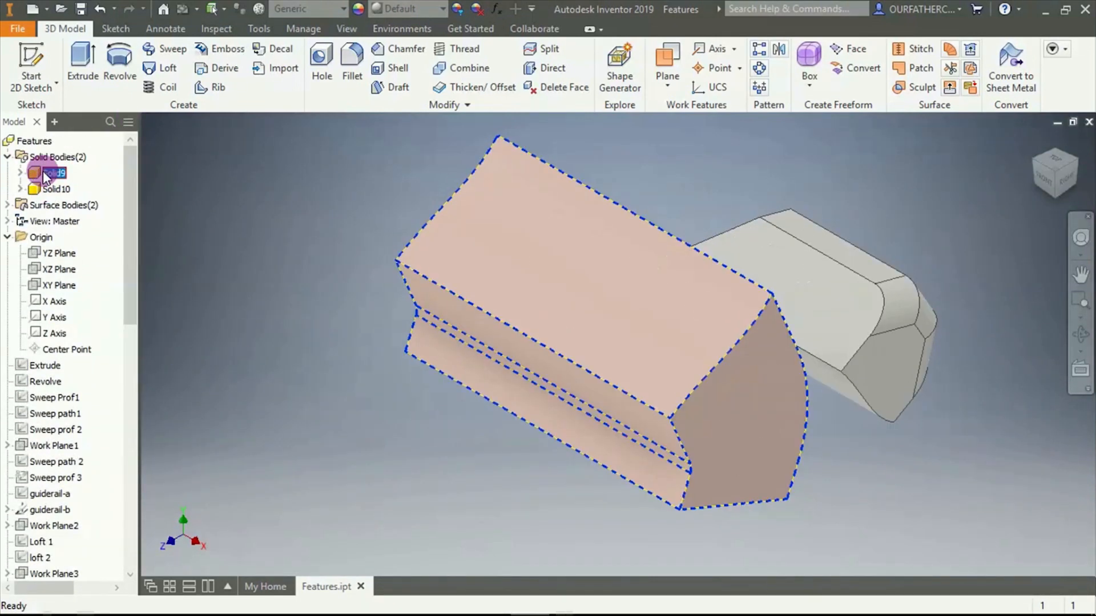
left_click(7, 205)
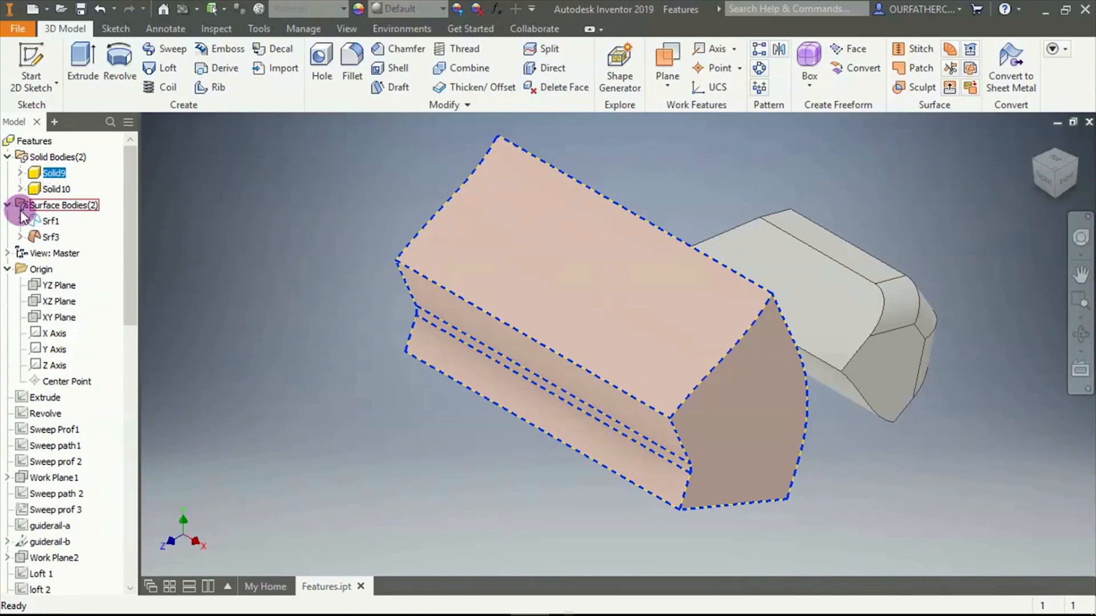
left_click(50, 237)
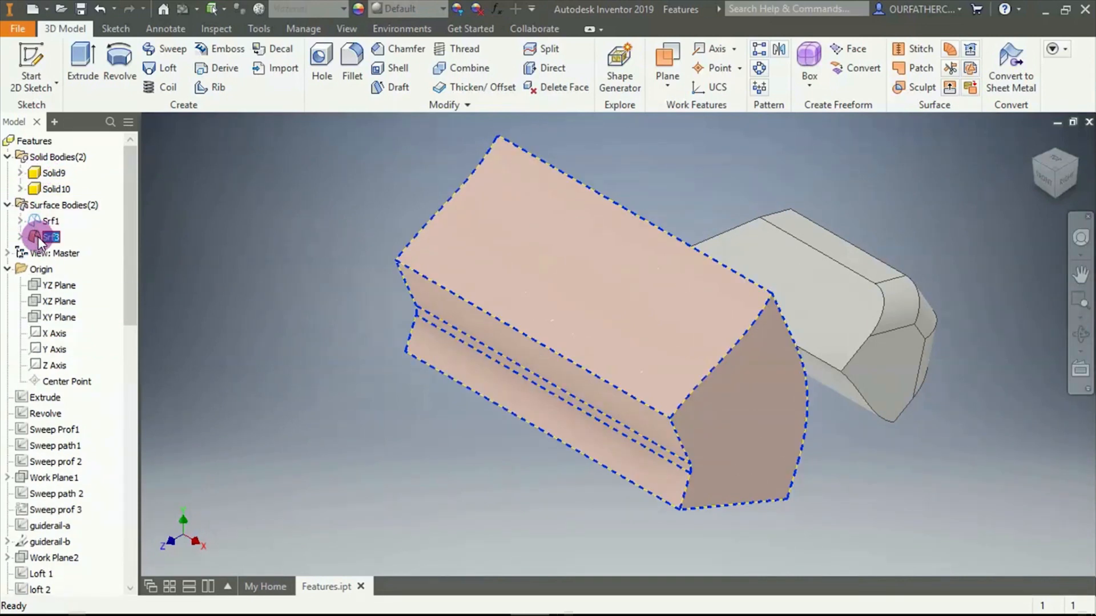
right_click(43, 173)
left_click(82, 266)
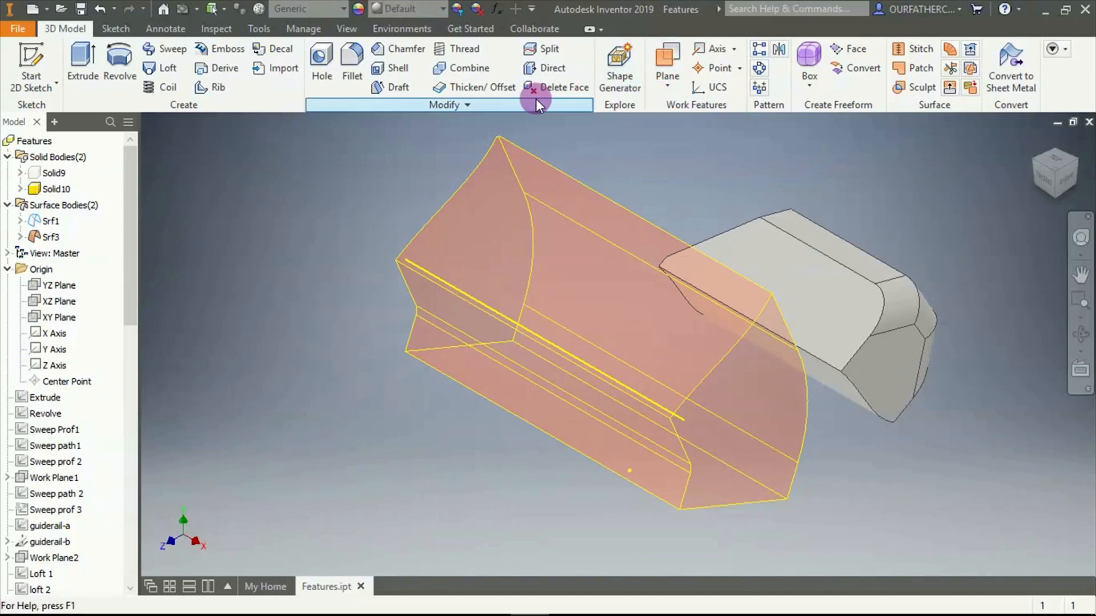
Copy the smaller solid body with Copy Object as new repaired geometry, with Delete Original turned off
left_click(490, 104)
left_click(348, 164)
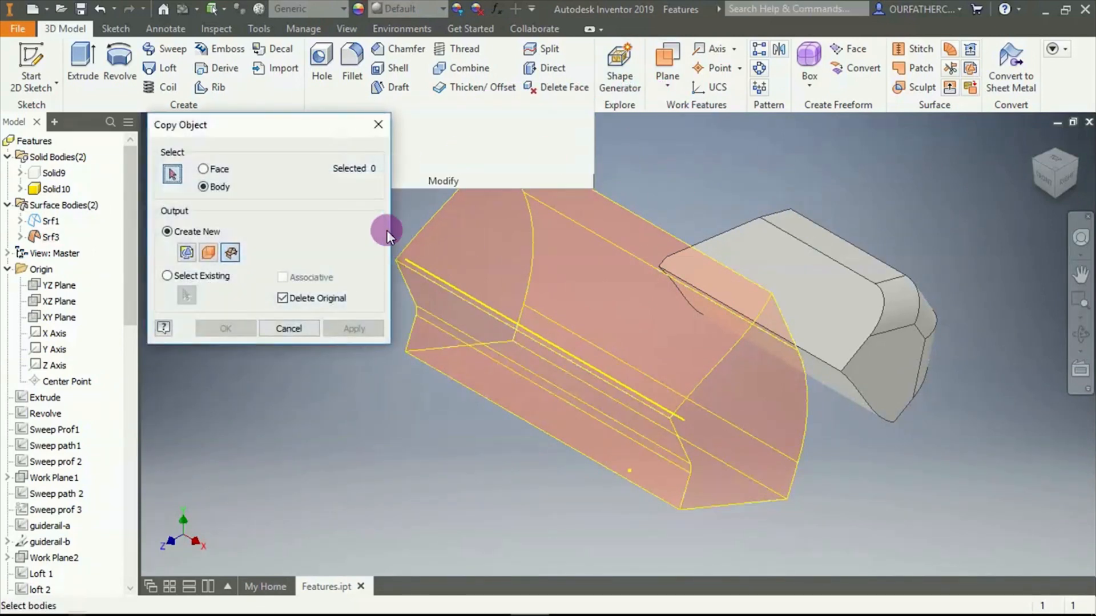
left_click(818, 267)
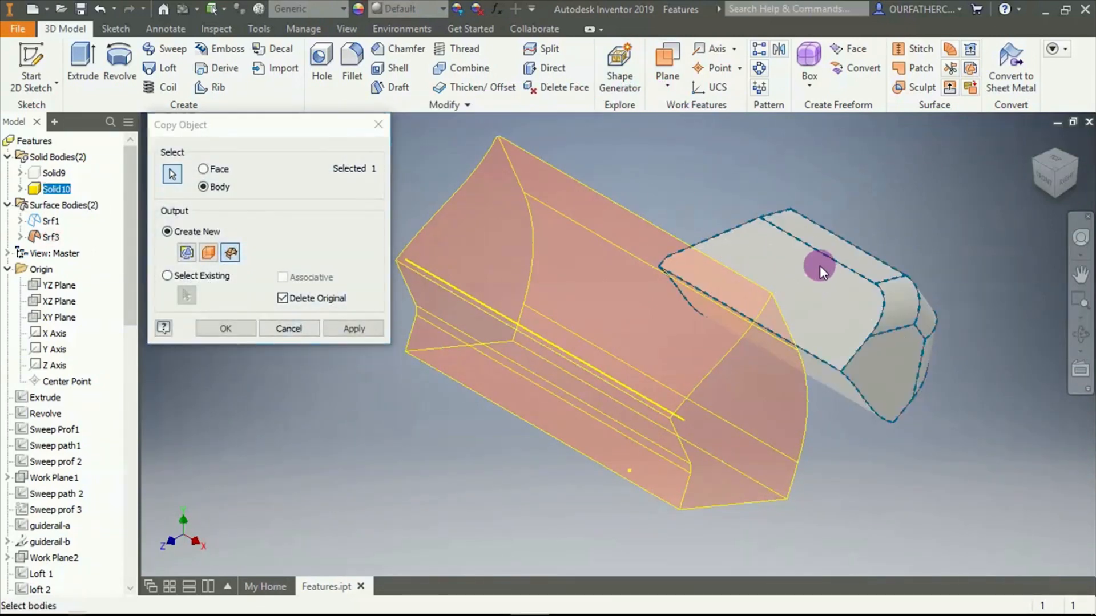
left_click(186, 253)
left_click(290, 302)
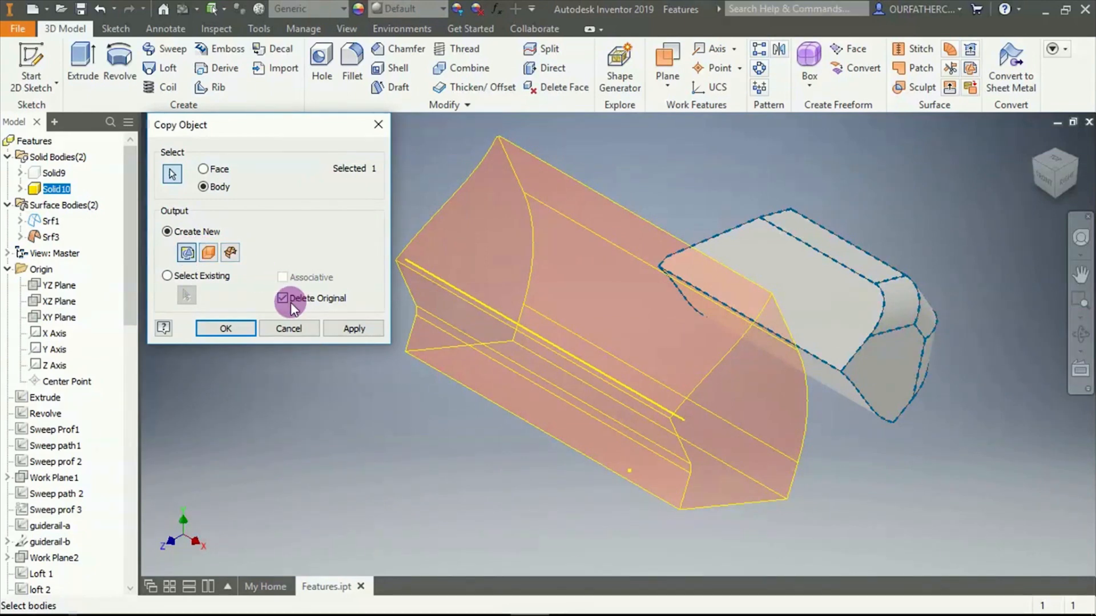
left_click(282, 299)
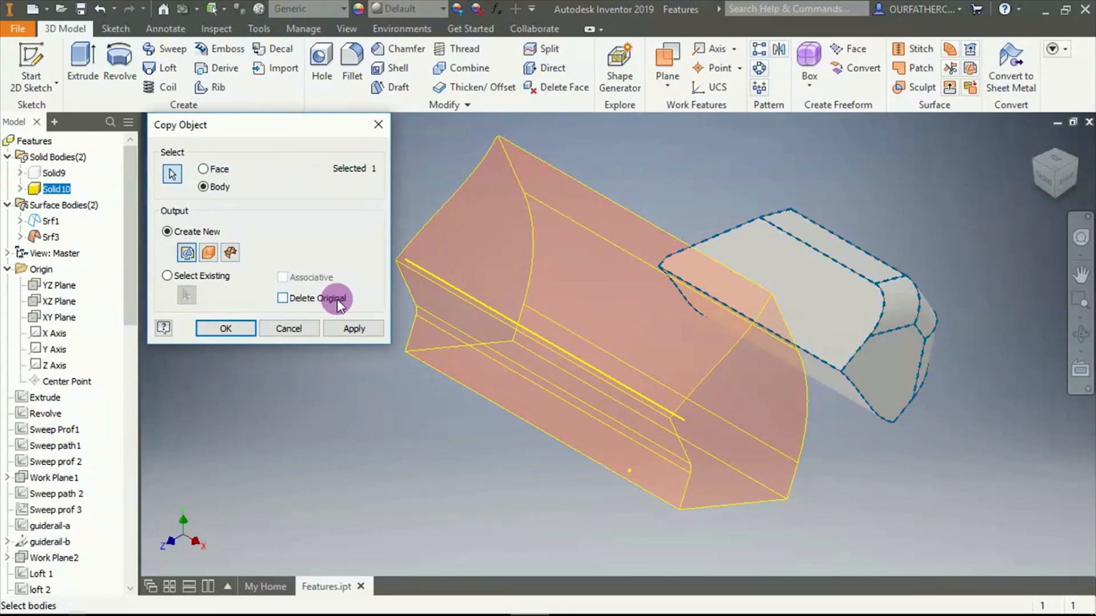
left_click(226, 329)
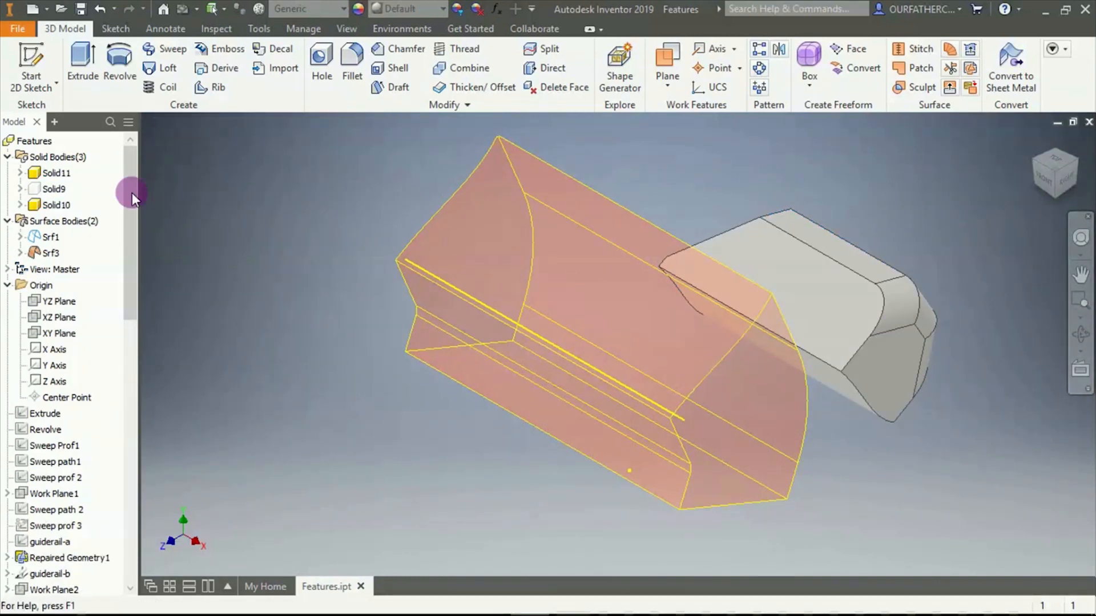
Hide the newly copied solid Solid11, leaving the original smaller solid shown
left_click(50, 175)
right_click(49, 175)
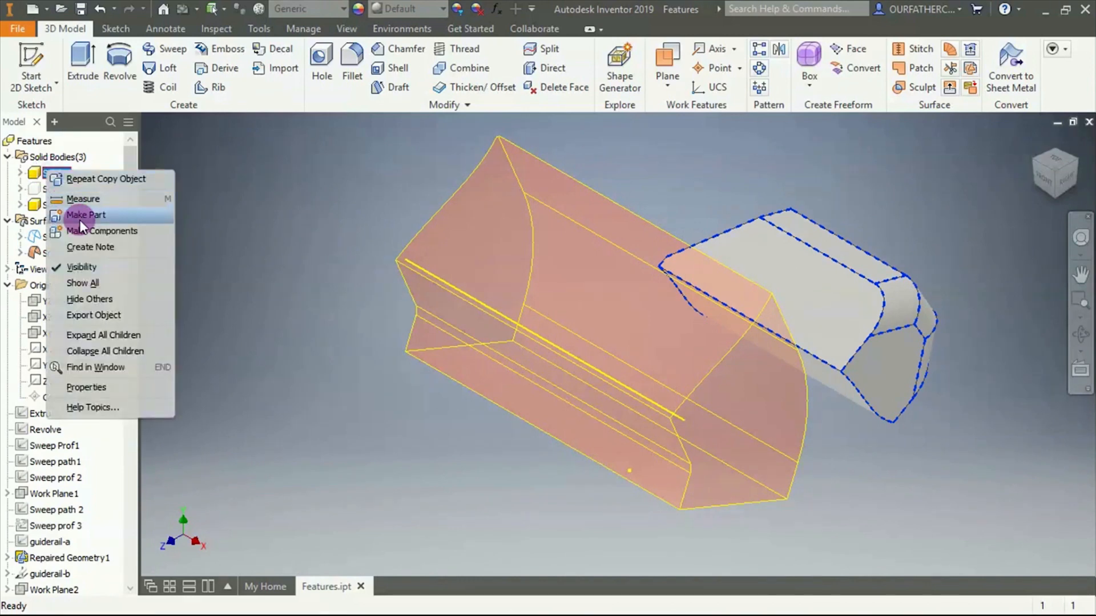
left_click(82, 267)
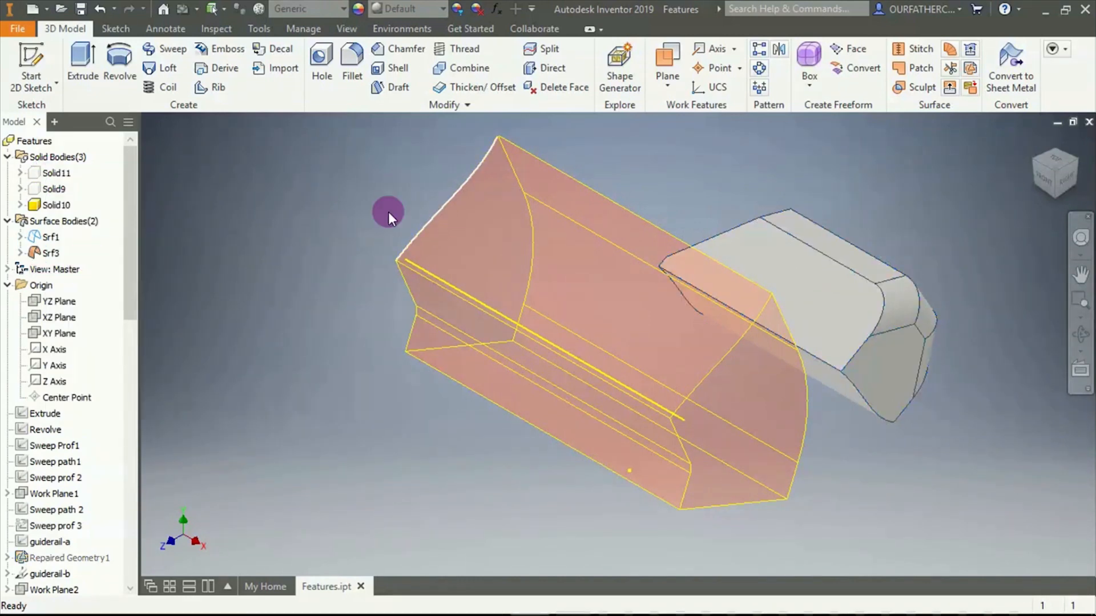
left_click(837, 315)
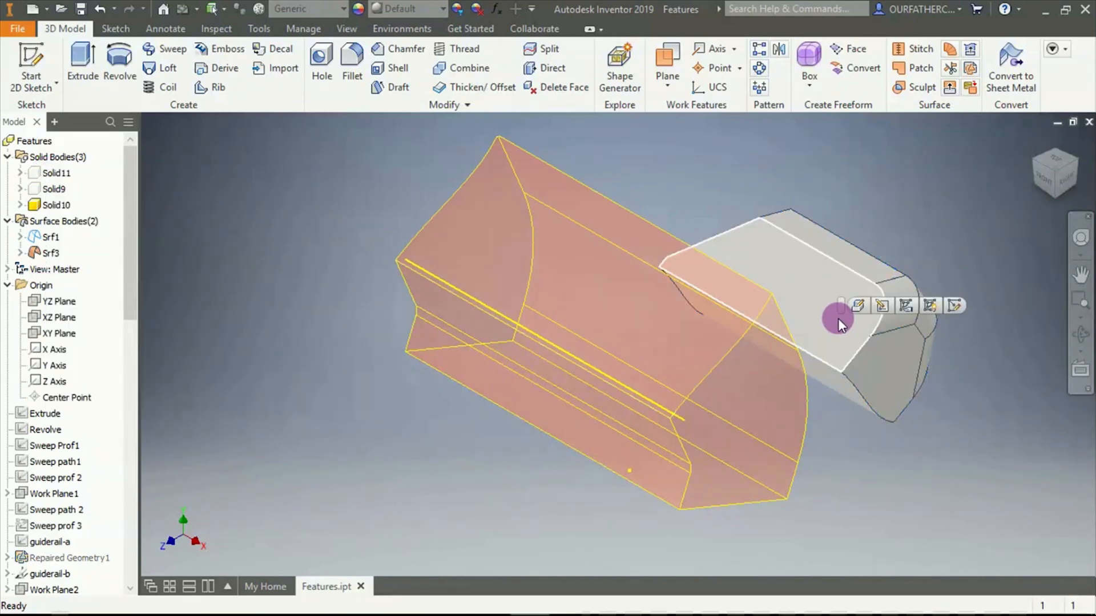
Move the original smaller solid with Move Bodies in Free drag mode, about 118 mm in X, -34 mm in Y and -35 mm in Z
left_click(464, 104)
left_click(357, 123)
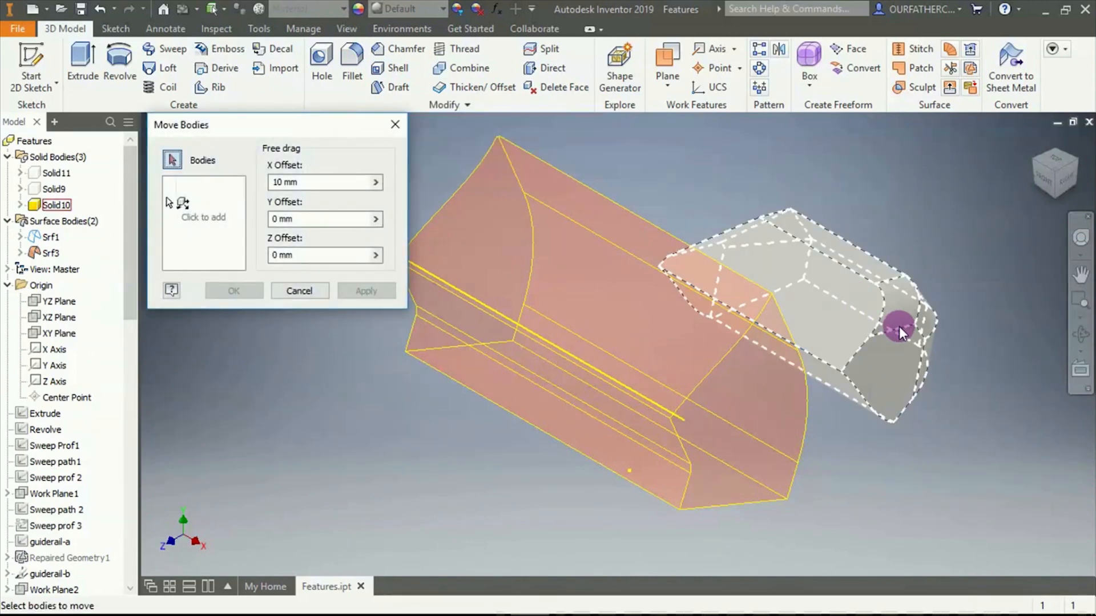
left_click(186, 203)
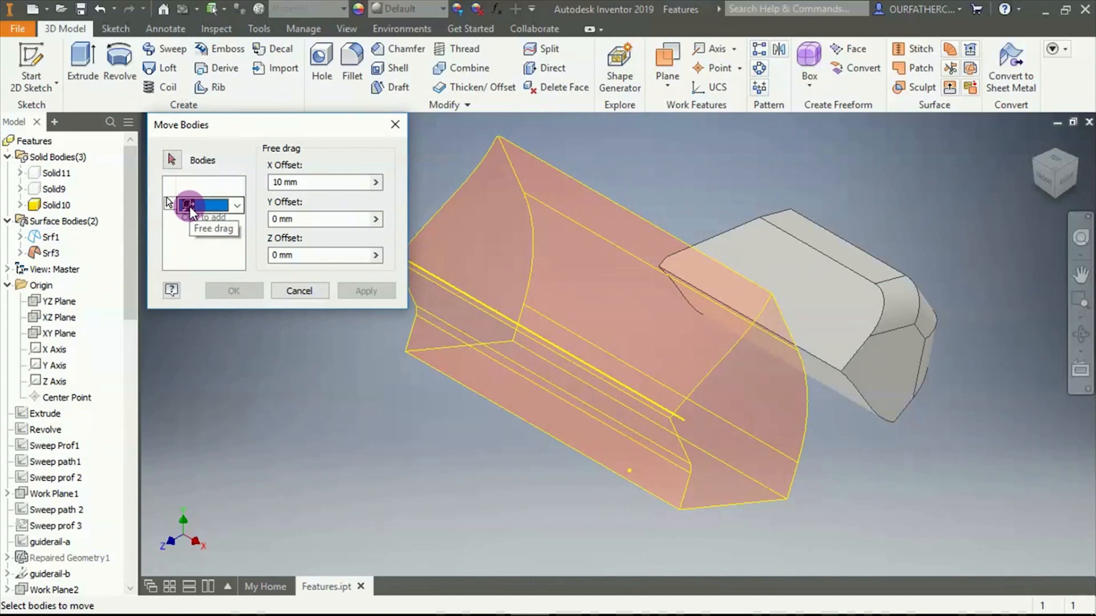
left_click(901, 309)
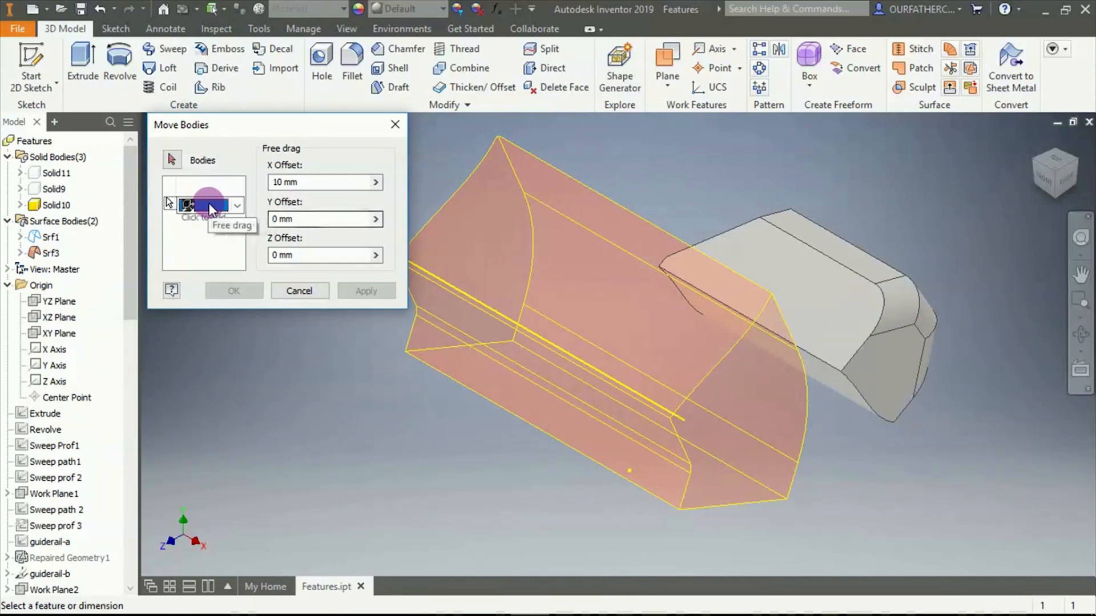
left_click(187, 205)
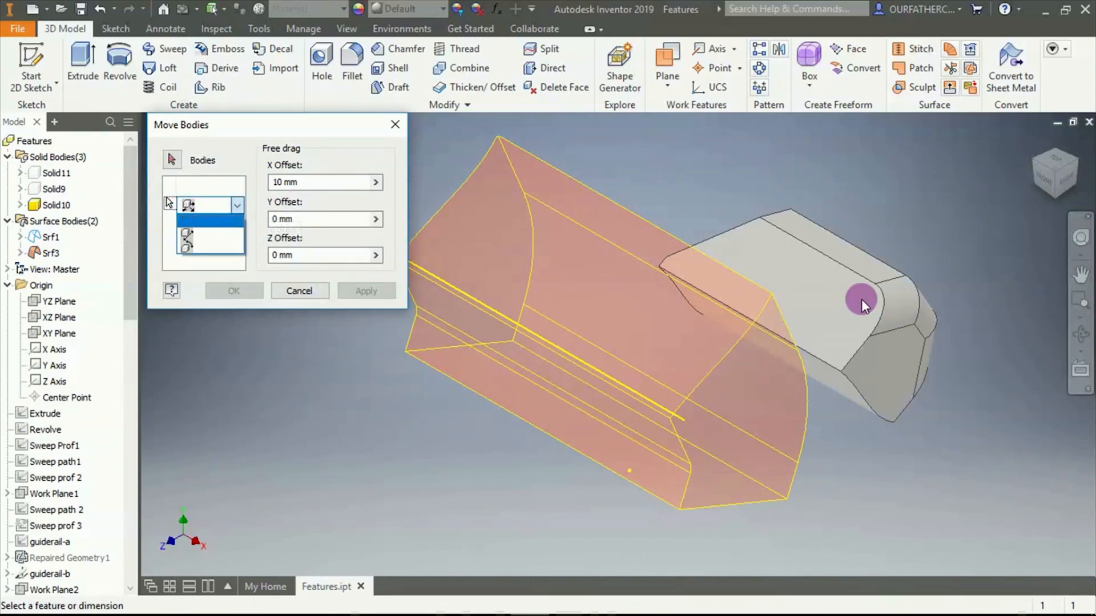
left_click(930, 337)
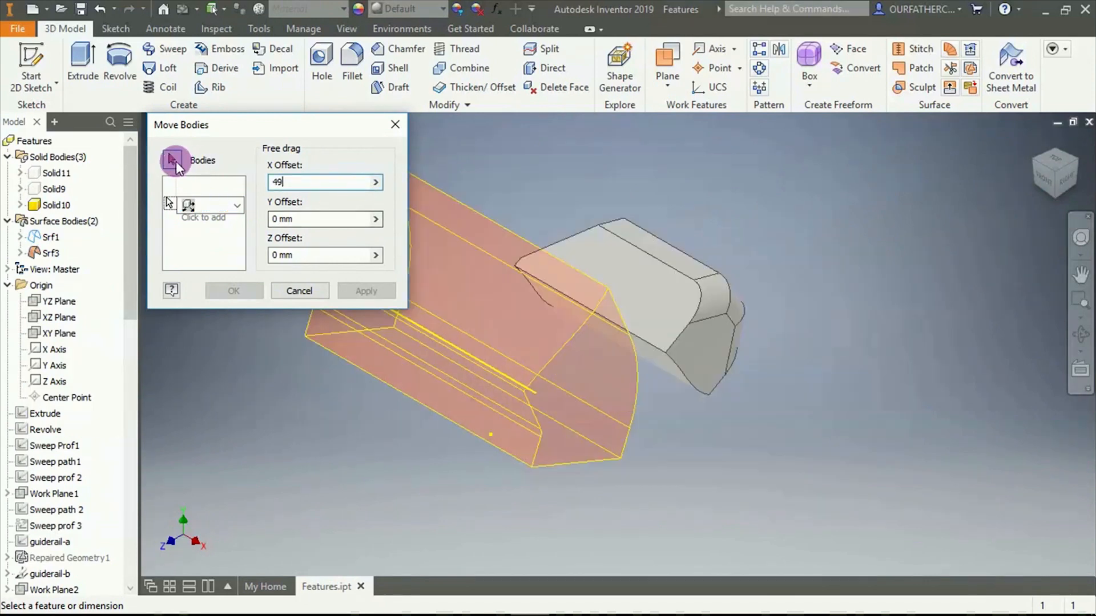
left_click(175, 161)
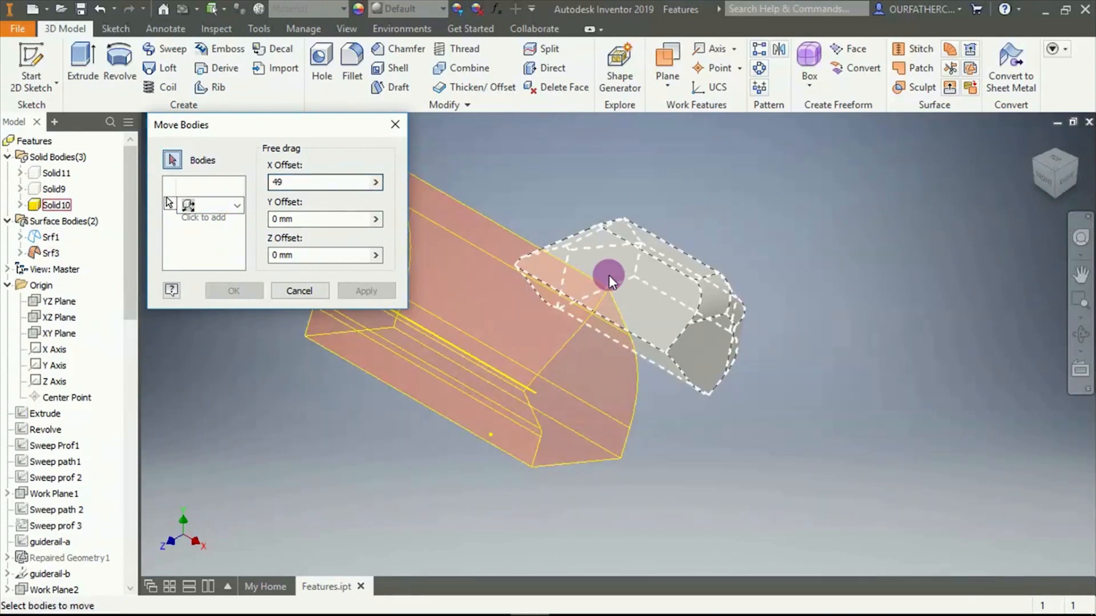
left_click(654, 287)
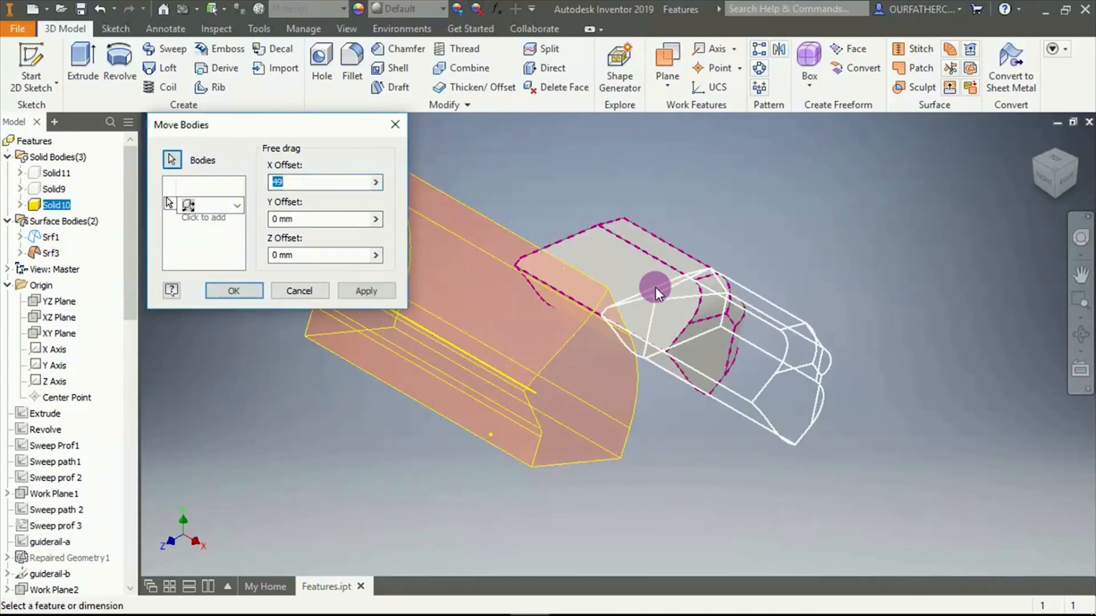
left_click(187, 205)
left_click(186, 222)
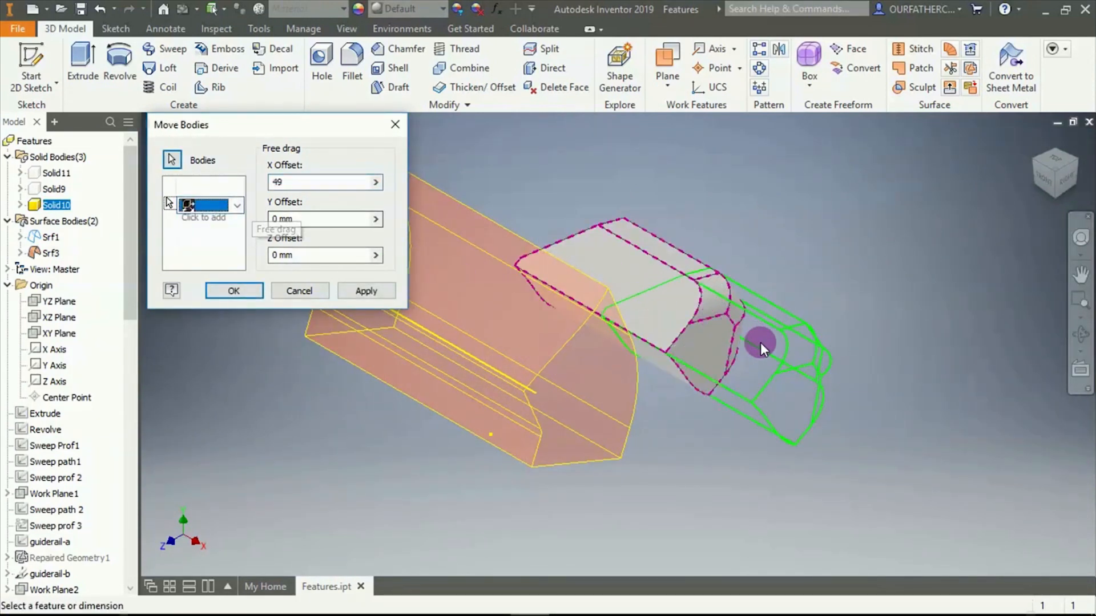
left_click_drag(760, 342, 951, 434)
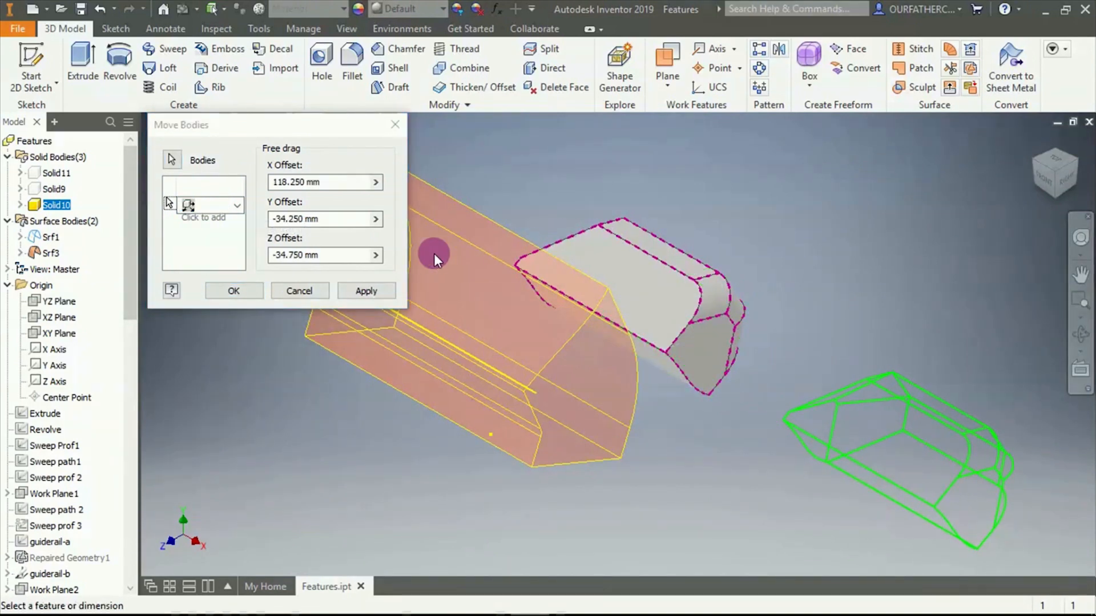
left_click(246, 290)
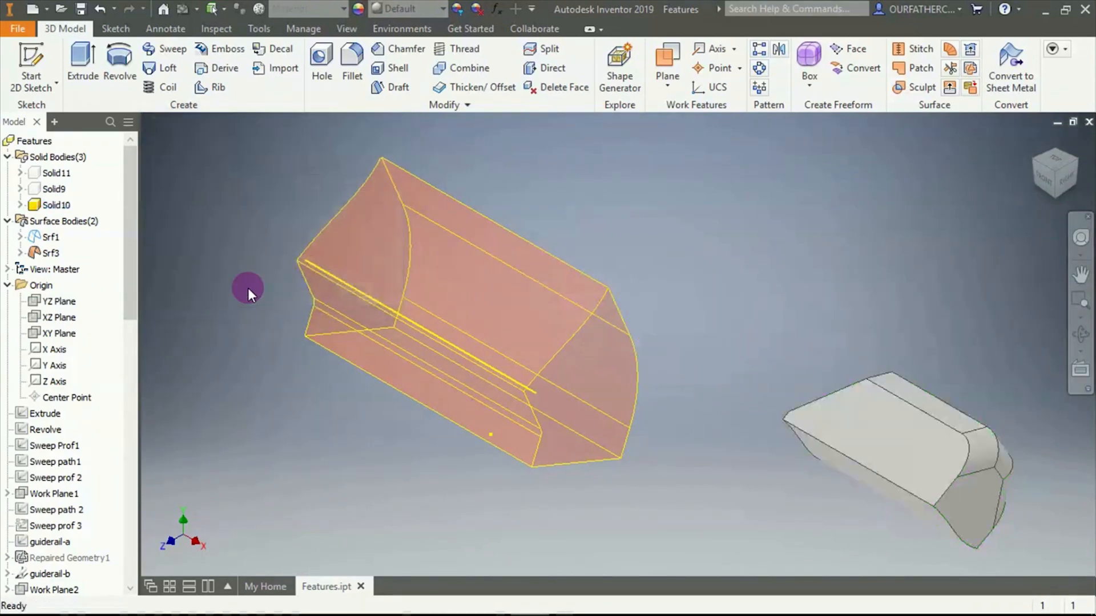
Show the copied solid Solid11 again and compare it with the moved original
left_click(42, 173)
right_click(43, 173)
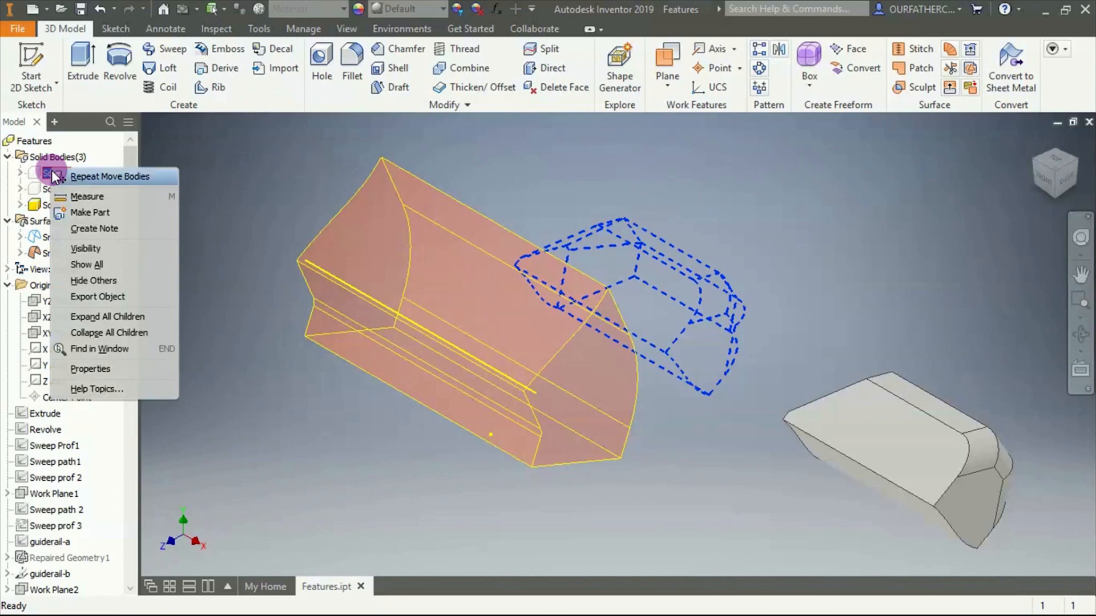
left_click(70, 250)
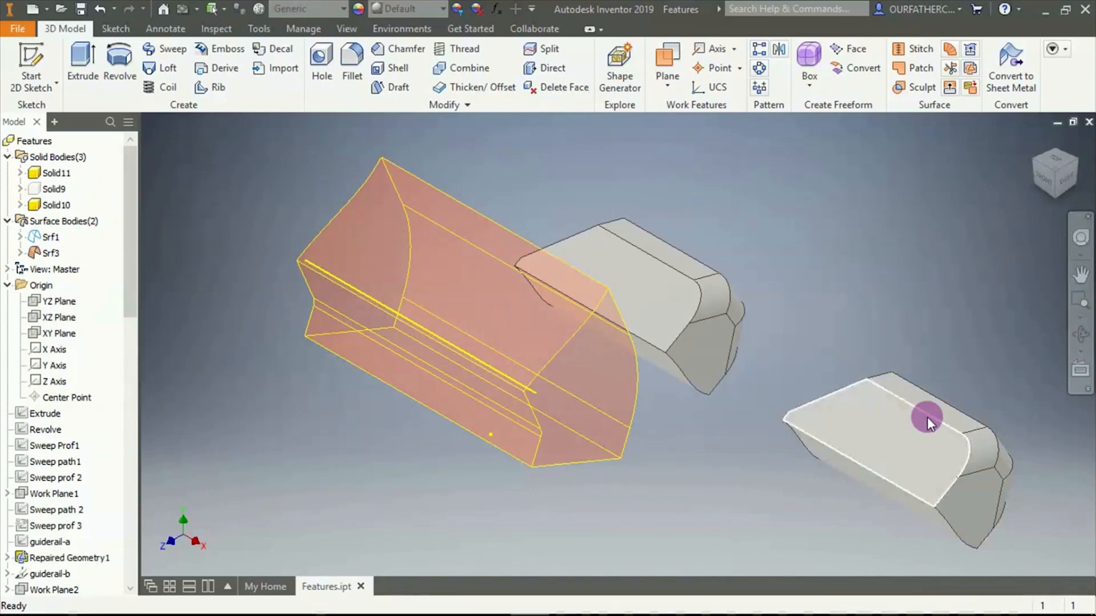
middle_click_drag(843, 286, 843, 286)
scroll(843, 285, "down", 2)
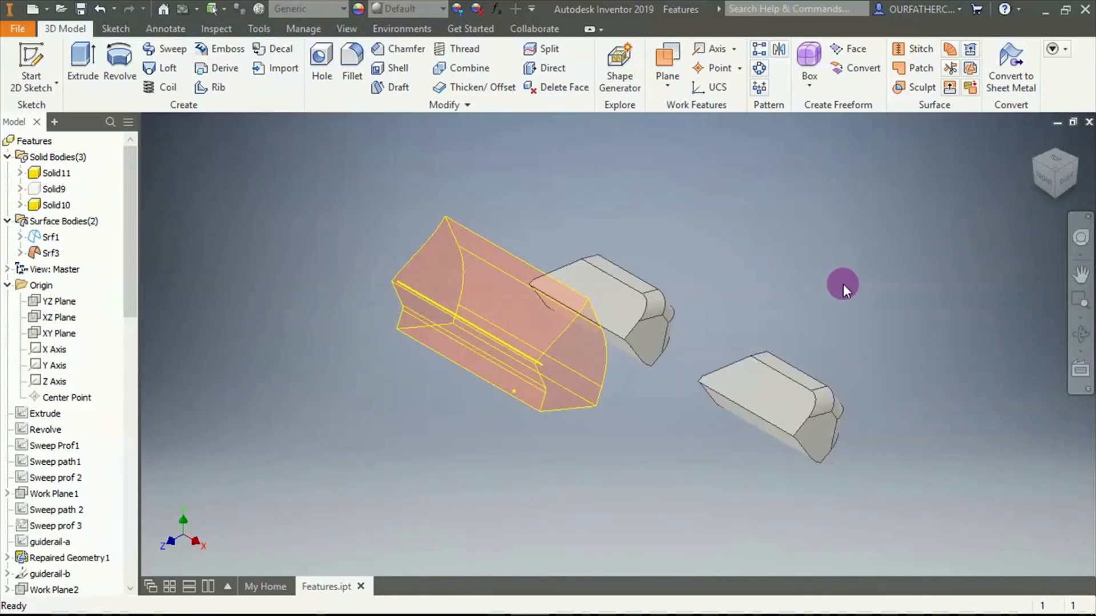